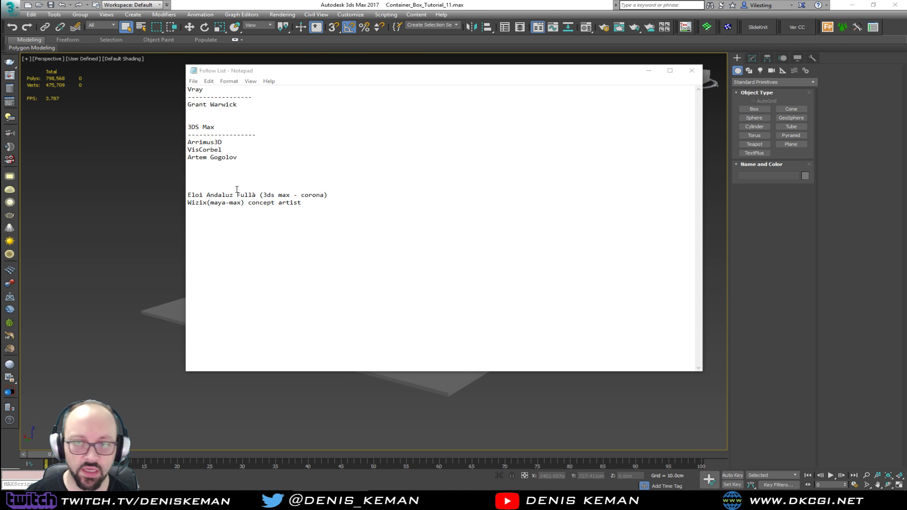
pyautogui.moveTo(190, 195); pyautogui.dragTo(325, 195)
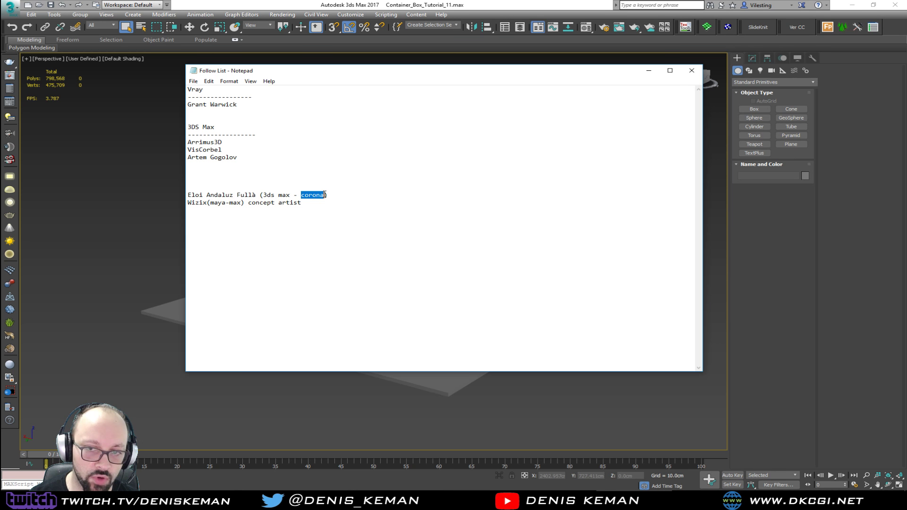
pyautogui.click(191, 195)
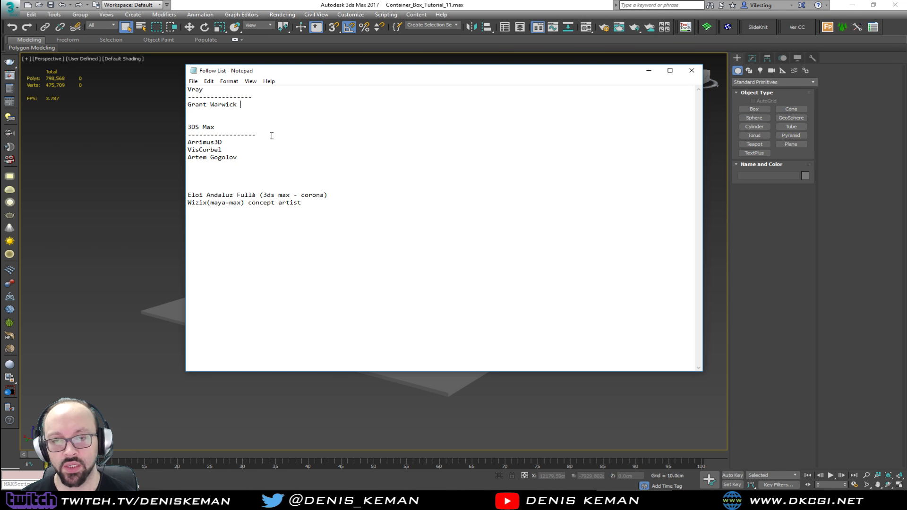
# - Insert two blank lines below the last name in the 3DS Max list
pyautogui.click(273, 157)
pyautogui.press('Return')
pyautogui.press('Return')
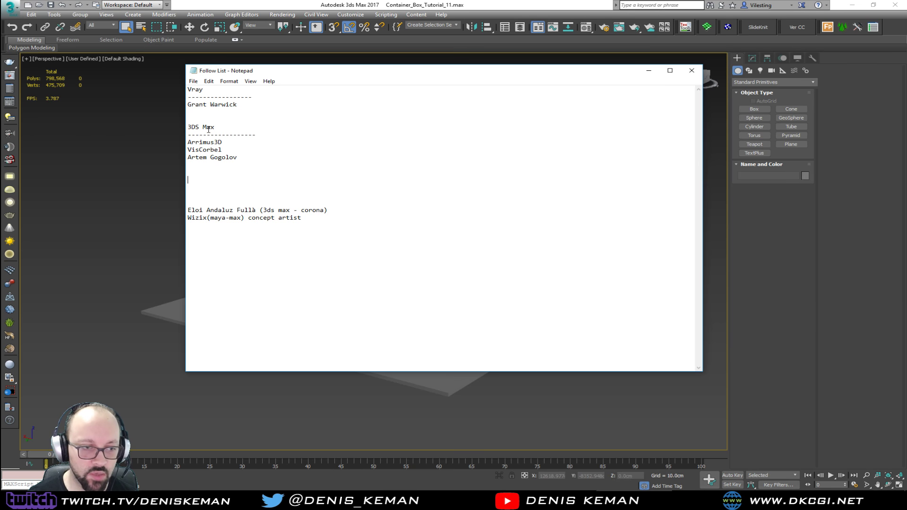
# - Move the follow list aside to examine the tufted booth seating inside the container building, and bring the list back into view
pyautogui.moveTo(383, 73); pyautogui.dragTo(738, 224)
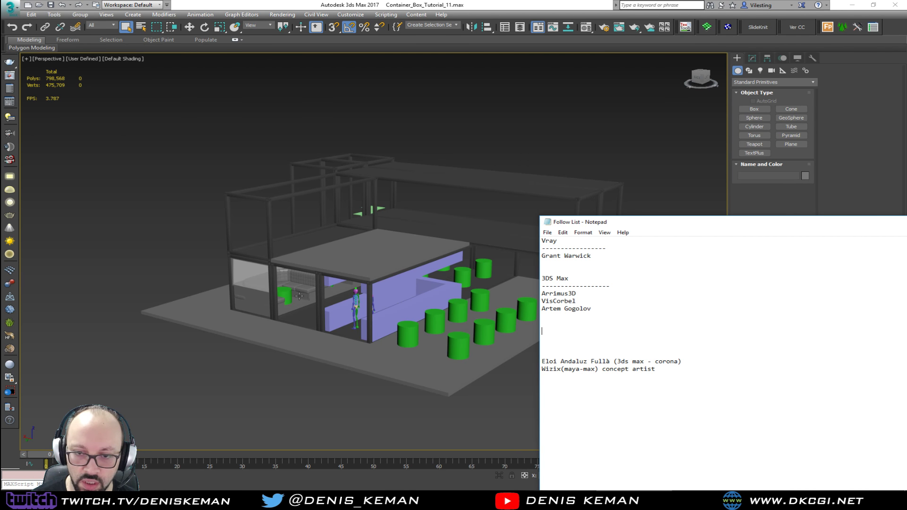
pyautogui.scroll(8, 299, 296)
pyautogui.scroll(5, 299, 296)
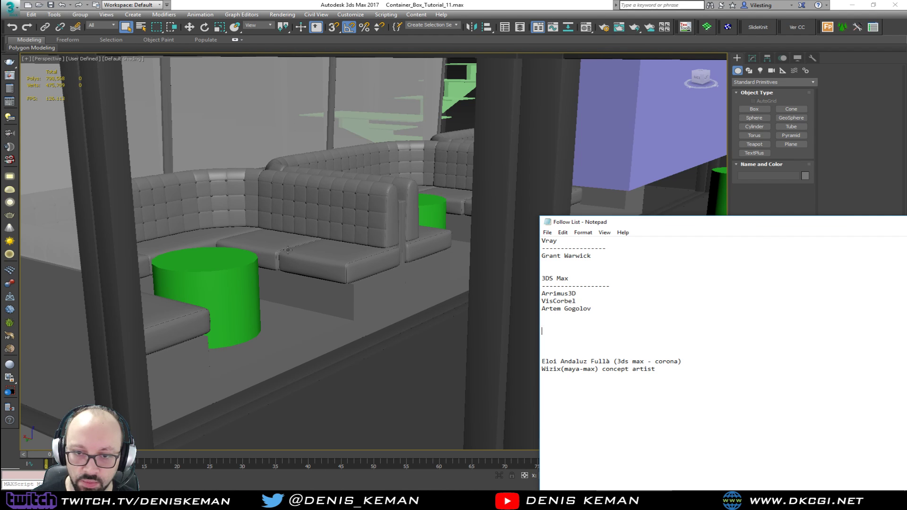
pyautogui.scroll(-10, 327, 279)
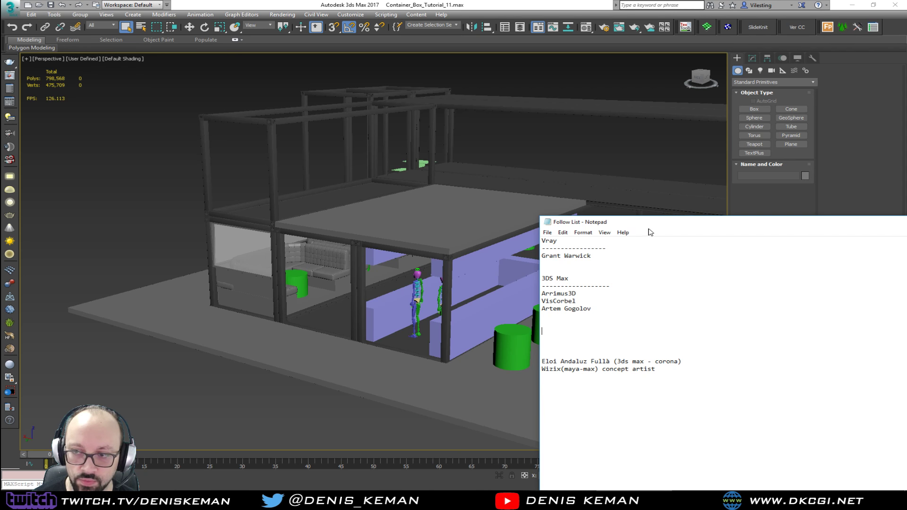
pyautogui.moveTo(655, 227); pyautogui.dragTo(440, 88)
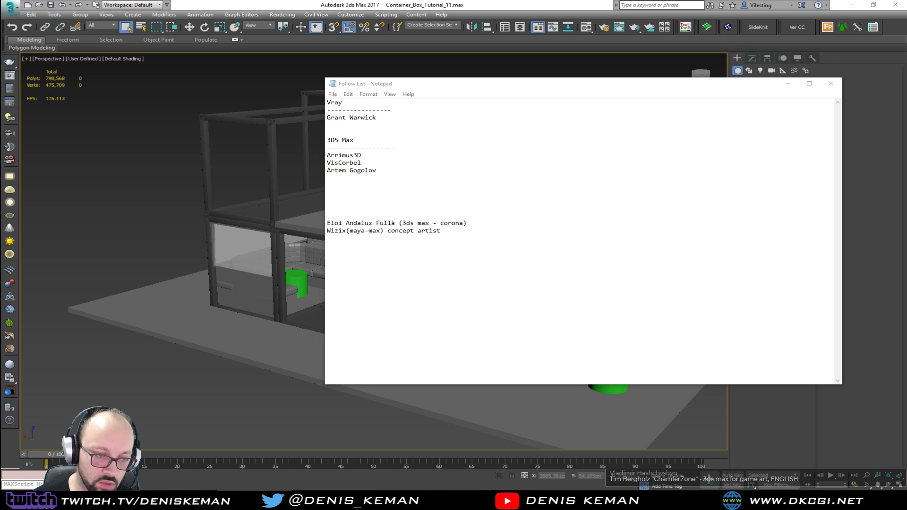
# - Add the artist entry "ChamferZone" - 3ds max for game art, ENGLISH below the concept artist line, separated by a blank line
pyautogui.click(486, 254)
pyautogui.press('Return')
pyautogui.write('Tim Bergholz "ChamferZone" - 3ds max for game art, ENGLISH')
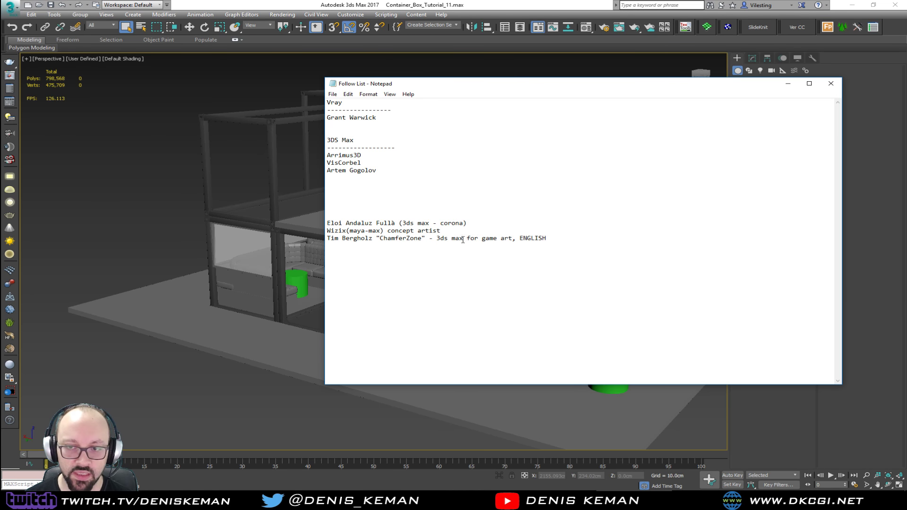
pyautogui.click(494, 231)
pyautogui.press('Return')
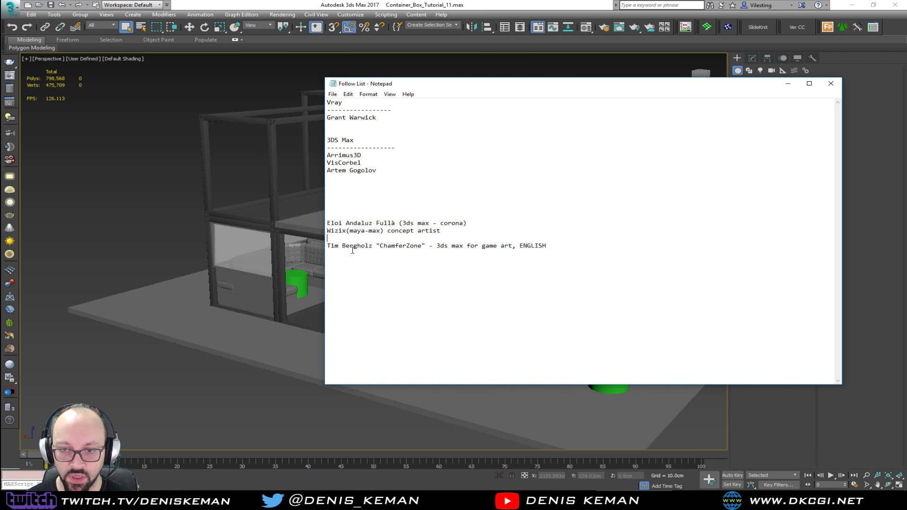
pyautogui.click(331, 245)
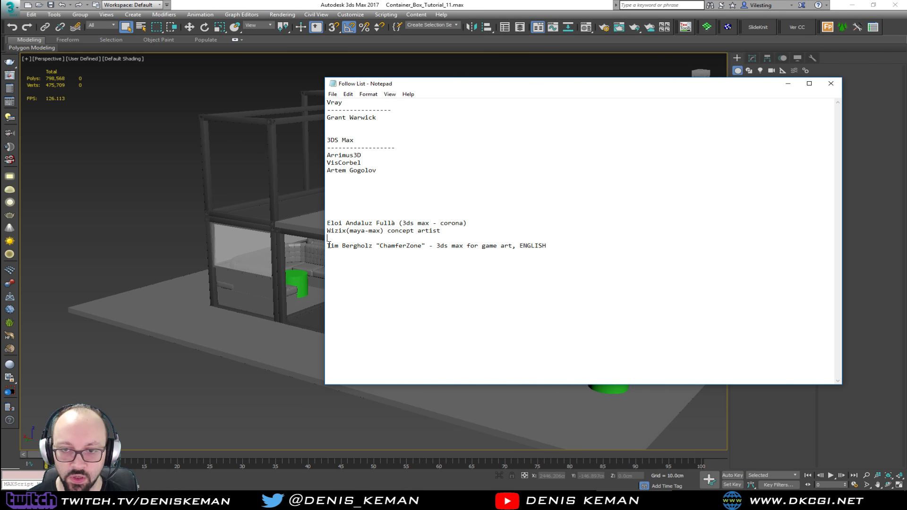
pyautogui.moveTo(331, 245)
pyautogui.mouseDown()
pyautogui.moveTo(520, 246)
pyautogui.moveTo(326, 246)
pyautogui.mouseUp()
pyautogui.click(435, 245)
pyautogui.click(539, 245)
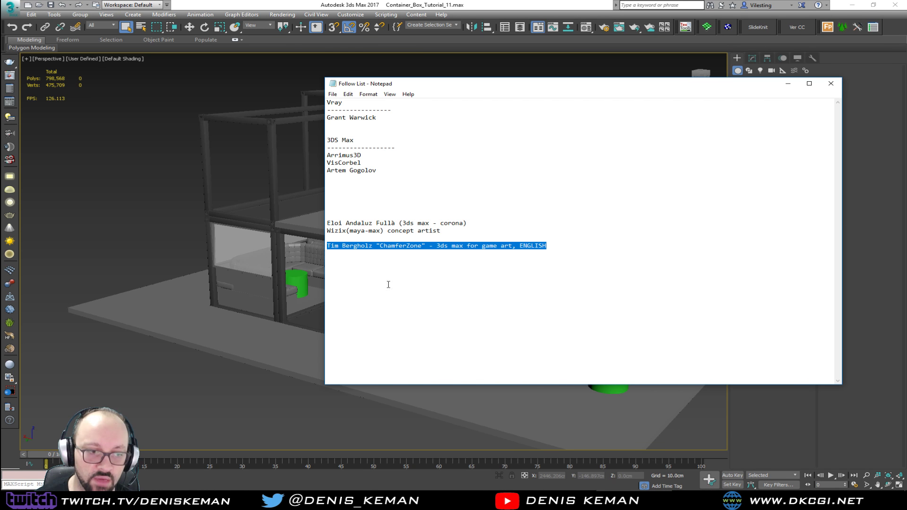
pyautogui.click(547, 245)
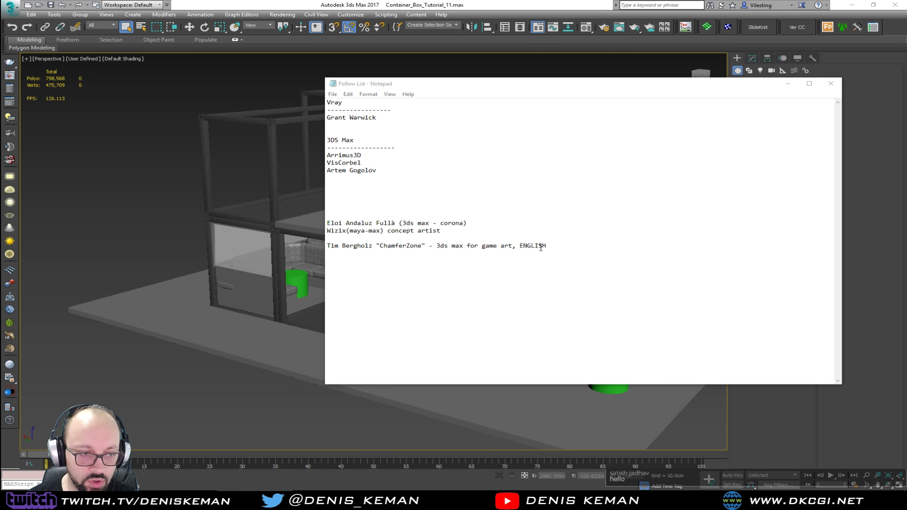
pyautogui.moveTo(560, 246); pyautogui.dragTo(355, 239)
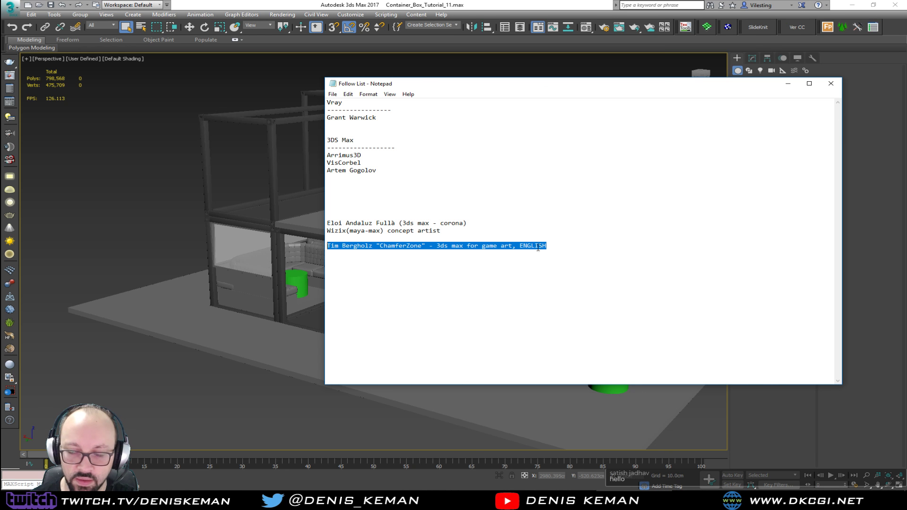
pyautogui.click(559, 247)
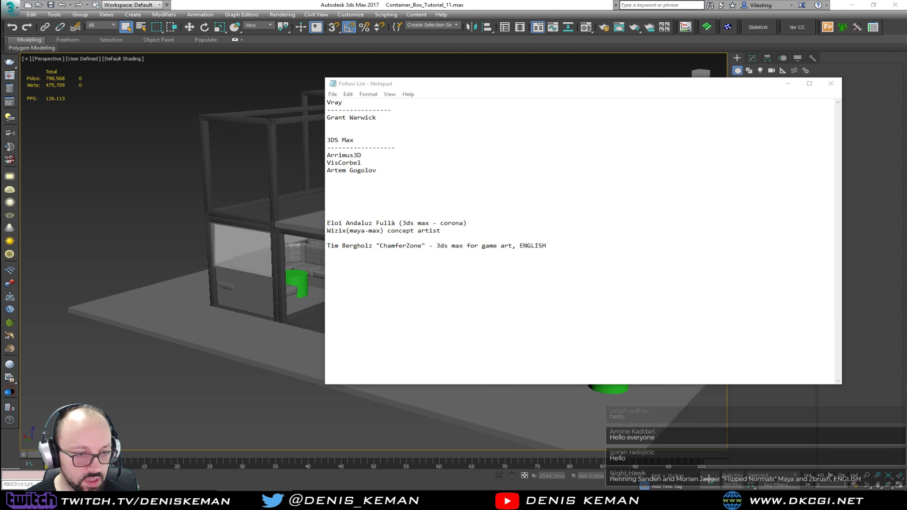
# - Add the two artists' entry "Flipped Normals" Maya and Zbrush, ENGLISH below the ChamferZone line, and align both quoted channel names in a column
pyautogui.click(353, 260)
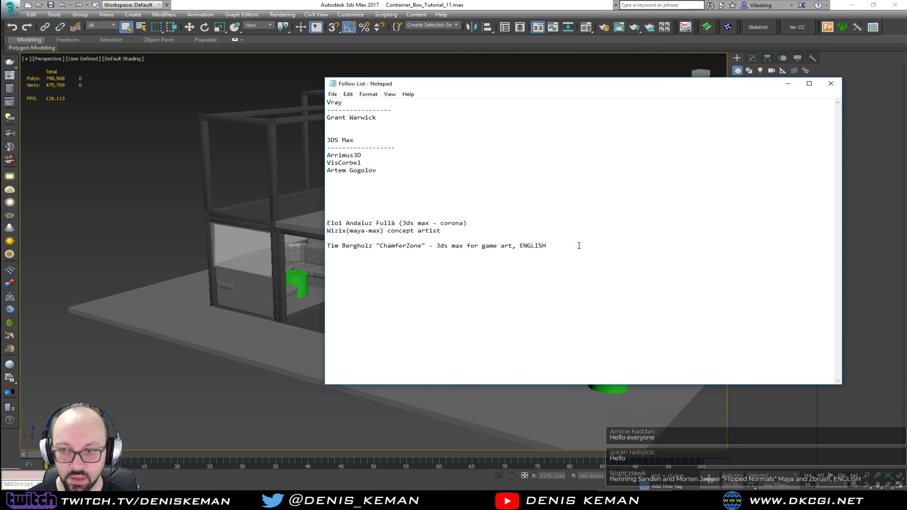
pyautogui.write('Henning Sanden and Morten Jaeger "Flipped Normals" Maya and Zbrush, ENGLISH')
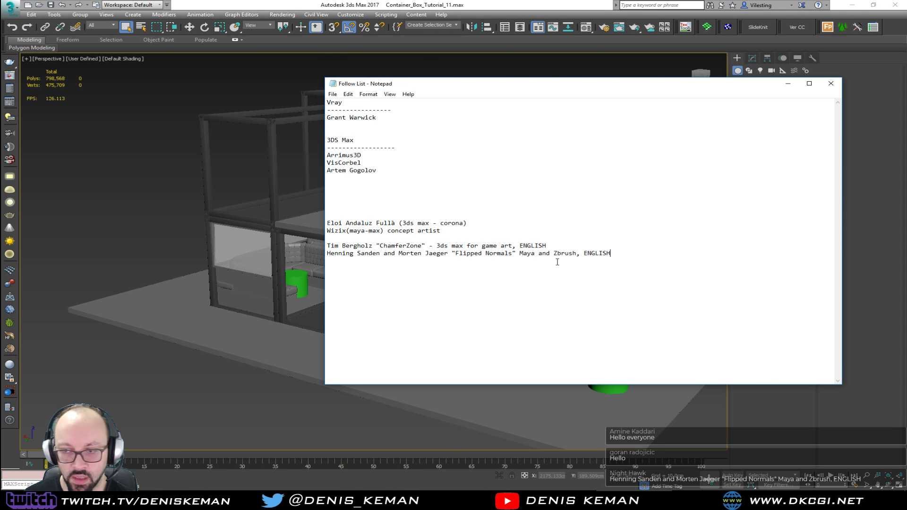
pyautogui.click(377, 245)
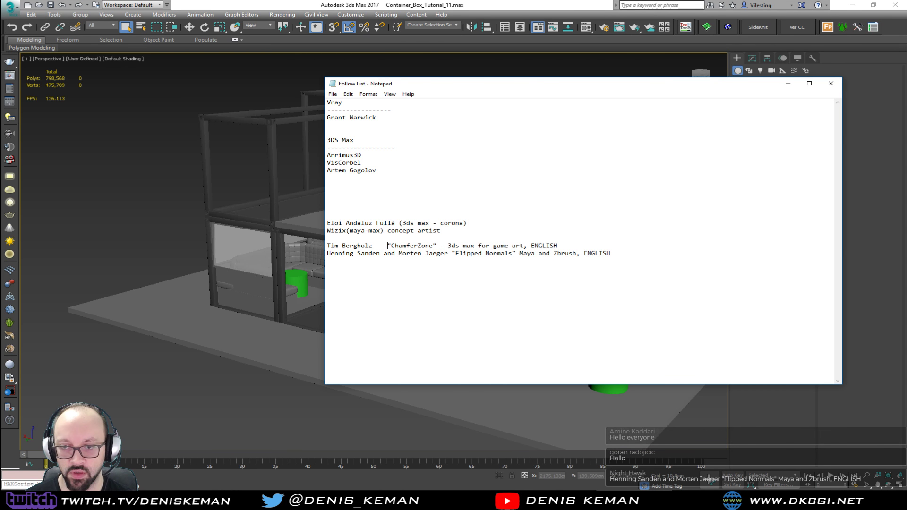
pyautogui.click(450, 251)
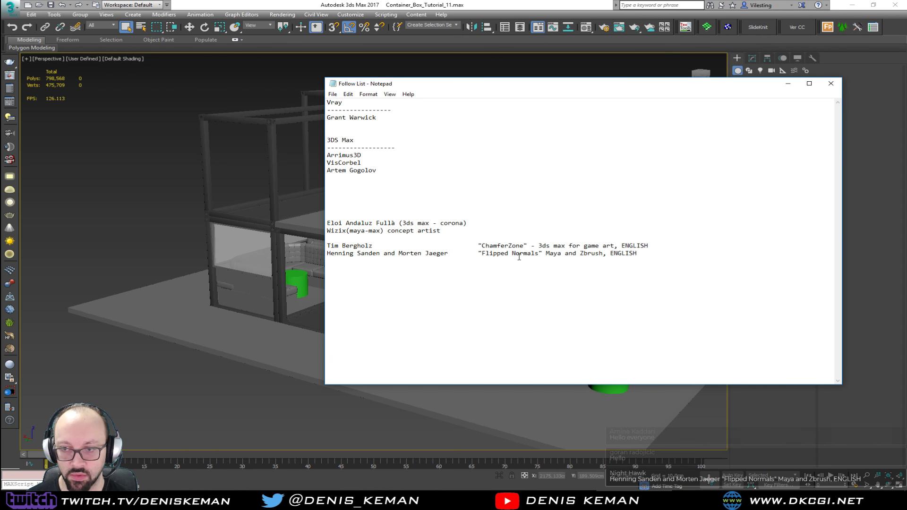
# - Remove the hyphen after "ChamferZone" and align the software descriptions of the ChamferZone and Flipped Normals entries in a third column
pyautogui.click(539, 245)
pyautogui.click(543, 253)
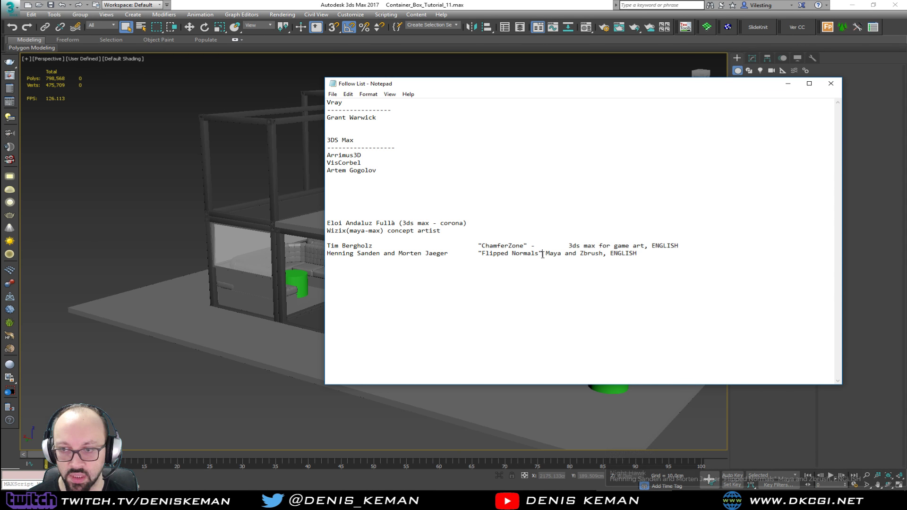
pyautogui.click(531, 246)
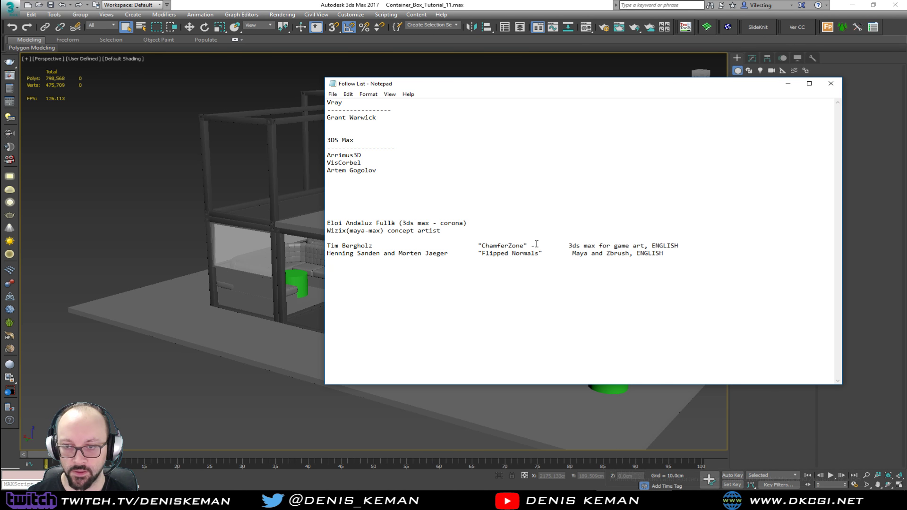
pyautogui.press('Delete')
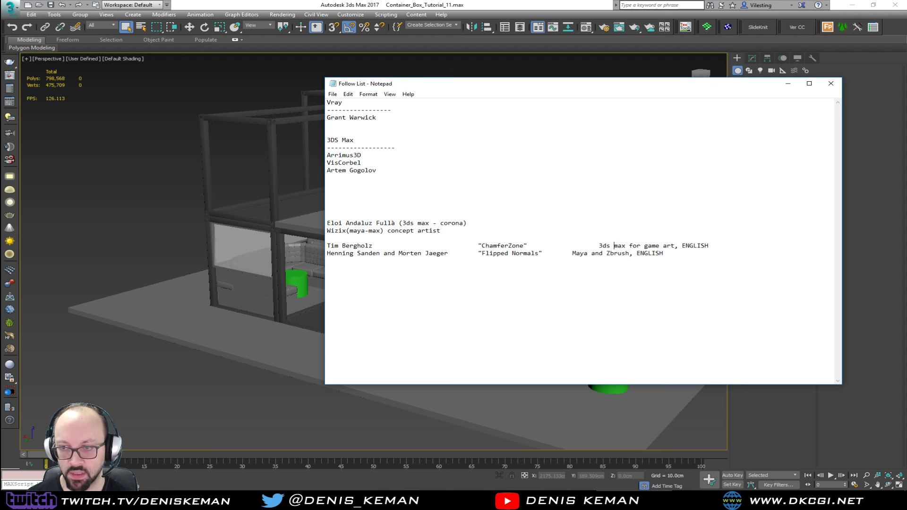
pyautogui.press('Left')
pyautogui.press('Left')
pyautogui.press('Left')
pyautogui.press('BackSpace')
pyautogui.press('BackSpace')
pyautogui.press('BackSpace')
pyautogui.press('BackSpace')
pyautogui.press('BackSpace')
pyautogui.press('BackSpace')
pyautogui.press('BackSpace')
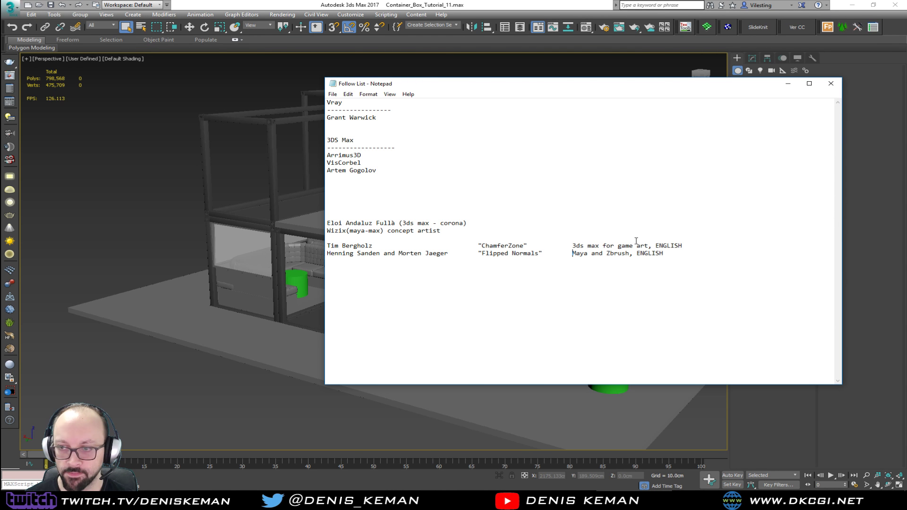
pyautogui.click(671, 250)
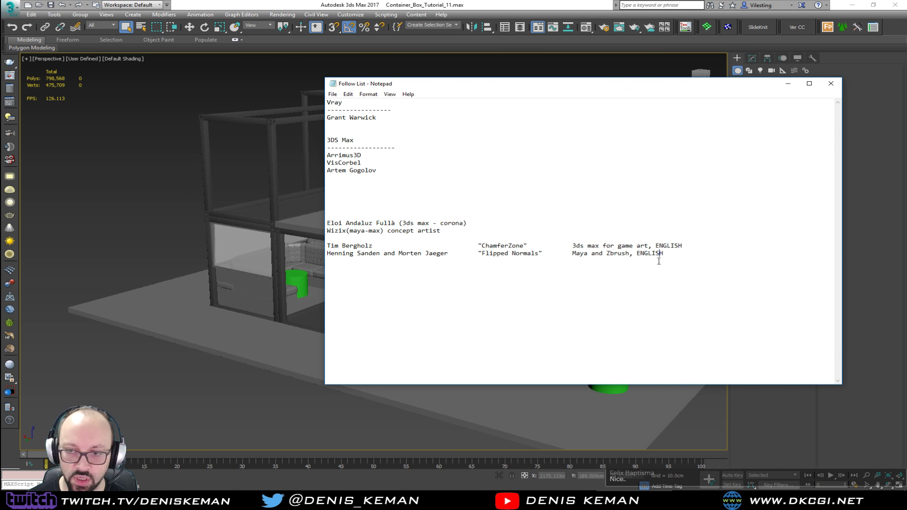
pyautogui.click(255, 501)
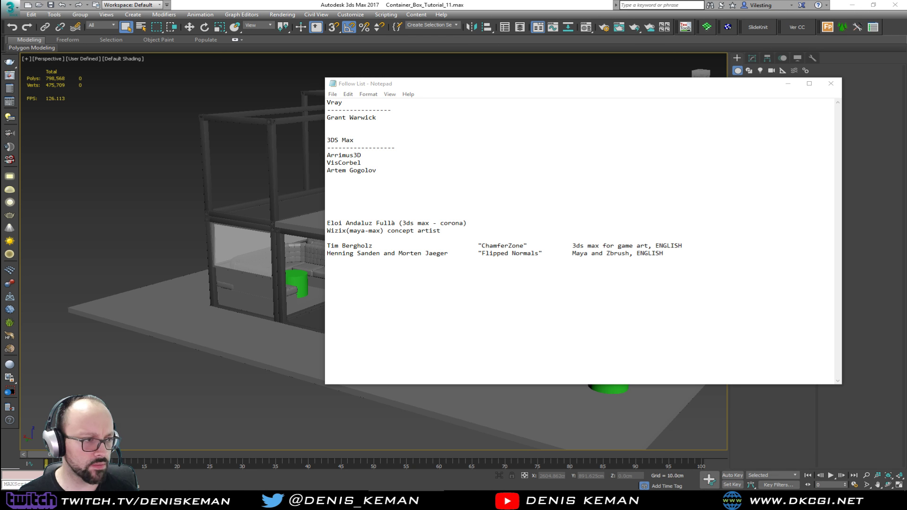
pyautogui.moveTo(132, 69); pyautogui.dragTo(0, 74)
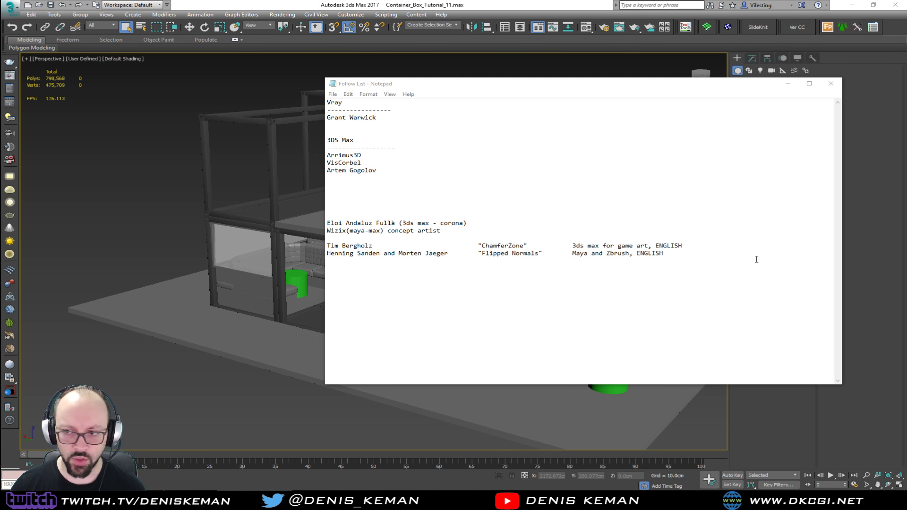
pyautogui.click(703, 258)
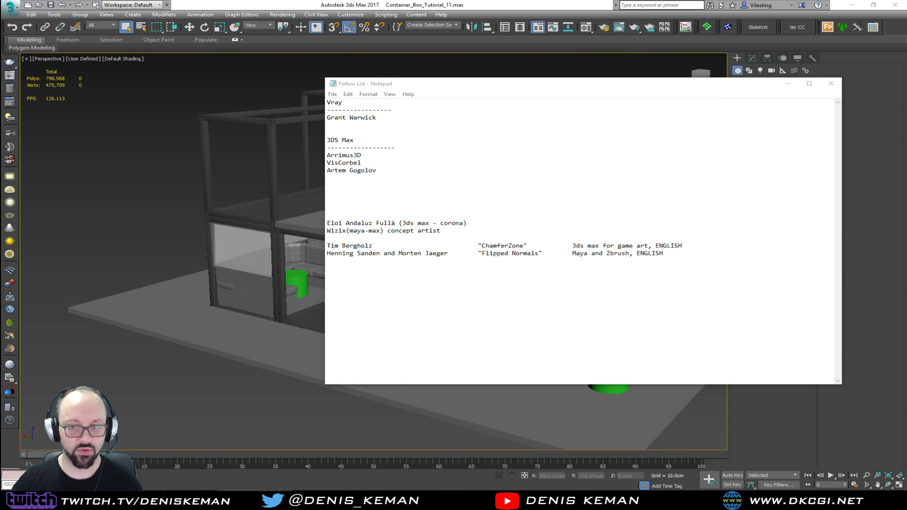
pyautogui.moveTo(654, 87); pyautogui.dragTo(684, 66)
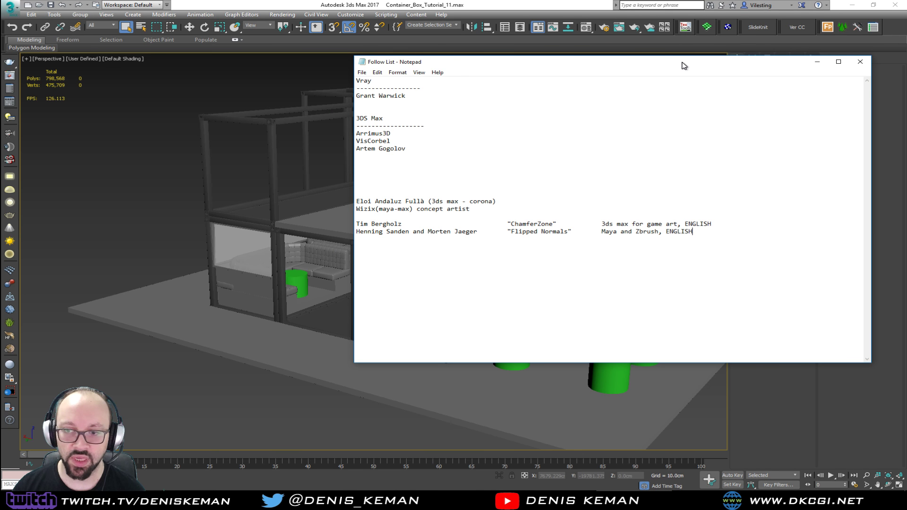
pyautogui.moveTo(682, 66); pyautogui.dragTo(678, 77)
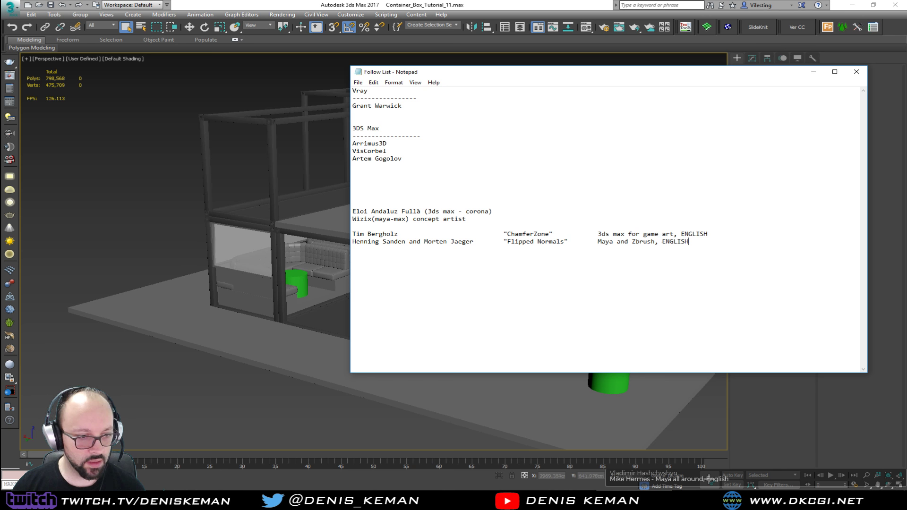
# - Add the chat-suggested artist with the description "Maya all around, English" on a new line below the Flipped Normals entry
pyautogui.hotkey('alt', 'Tab')
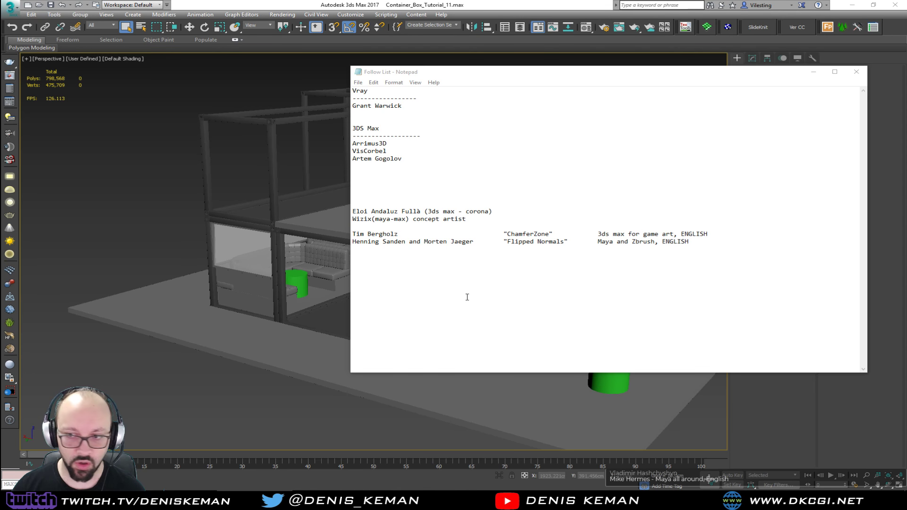
pyautogui.click(408, 256)
pyautogui.click(473, 243)
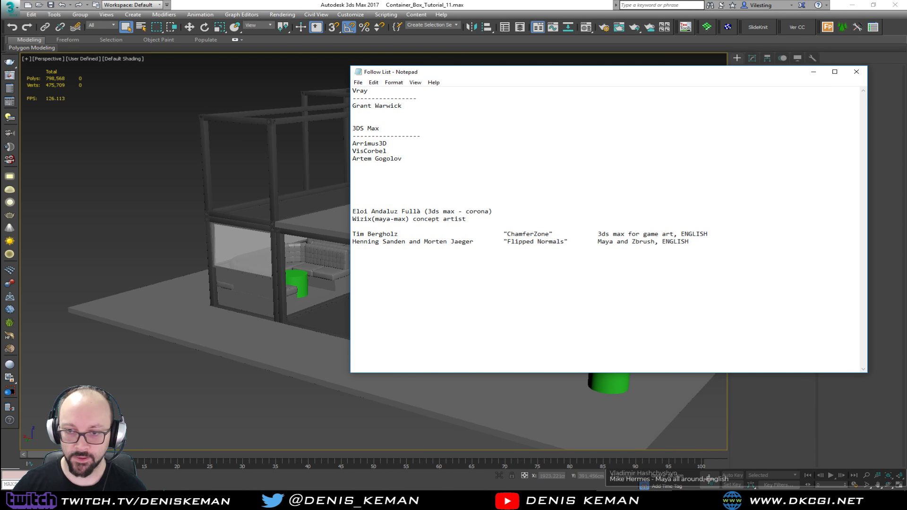
pyautogui.press('Return')
pyautogui.write('Mike Hermes - Maya all around, English')
# - Replace the hyphen in the newest entry with tab spacing that lines up "Maya all around, English" with the descriptions above
pyautogui.click(401, 248)
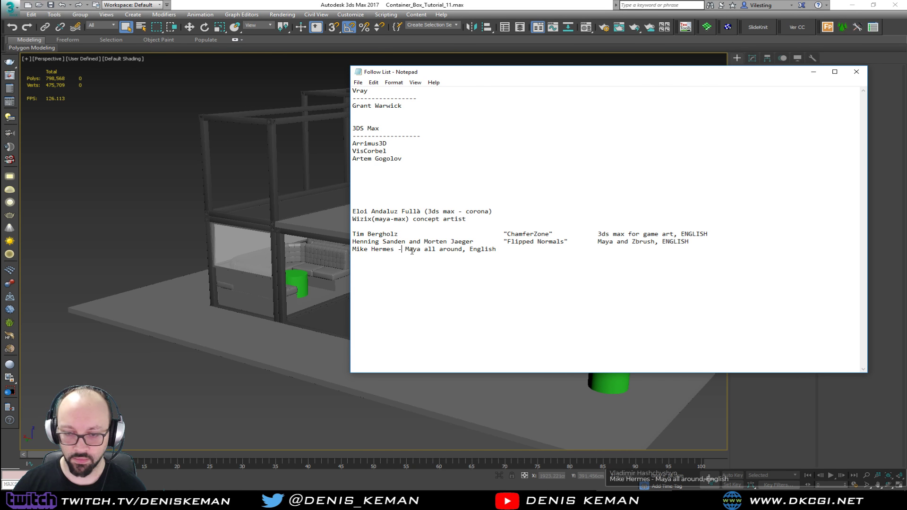
pyautogui.press('BackSpace')
pyautogui.press('Tab')
pyautogui.press('Tab')
pyautogui.press('Tab')
pyautogui.press('Tab')
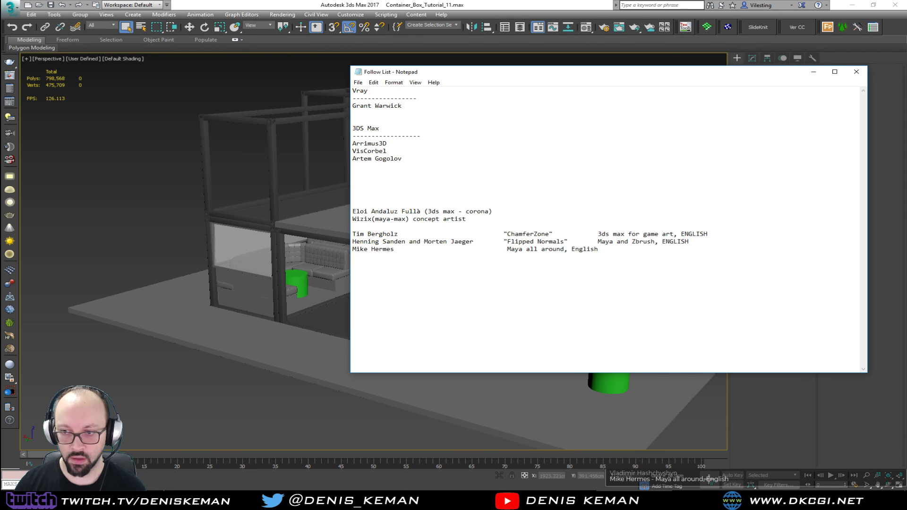
pyautogui.press('Right')
pyautogui.press('Right')
pyautogui.press('Right')
pyautogui.press('Right')
pyautogui.press('Right')
pyautogui.press('Right')
pyautogui.press('Right')
pyautogui.press('Right')
pyautogui.press('Right')
pyautogui.press('Right')
pyautogui.press('Right')
pyautogui.press('Right')
pyautogui.press('Right')
pyautogui.press('Right')
pyautogui.press('Right')
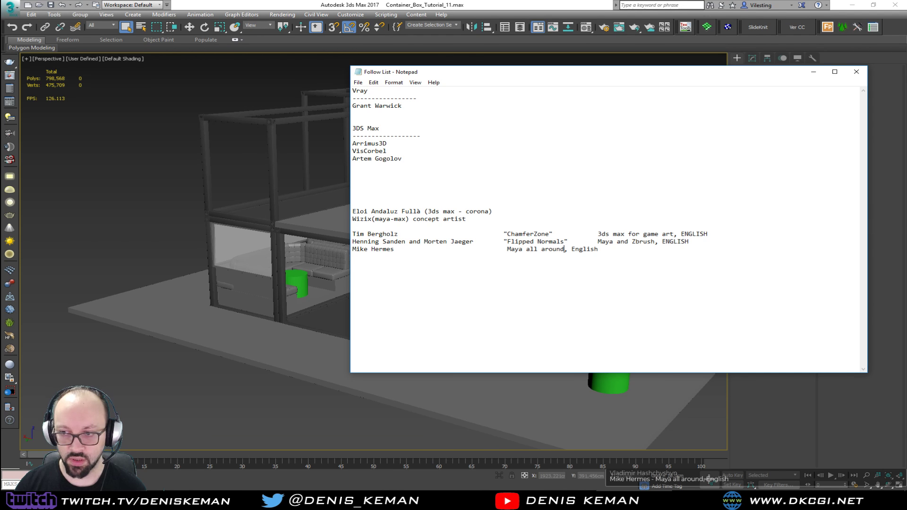
pyautogui.press('Left')
pyautogui.press('Left')
pyautogui.press('Left')
pyautogui.press('Tab')
pyautogui.press('Tab')
pyautogui.press('Tab')
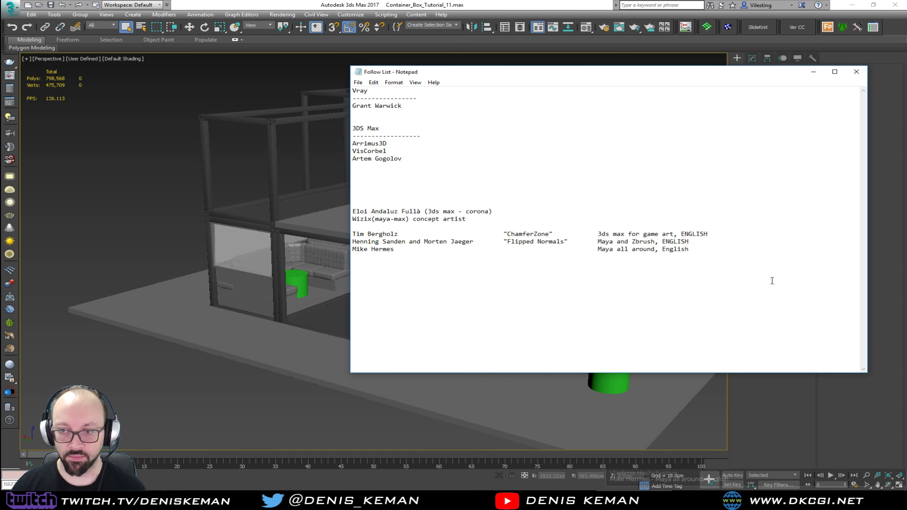
pyautogui.click(606, 248)
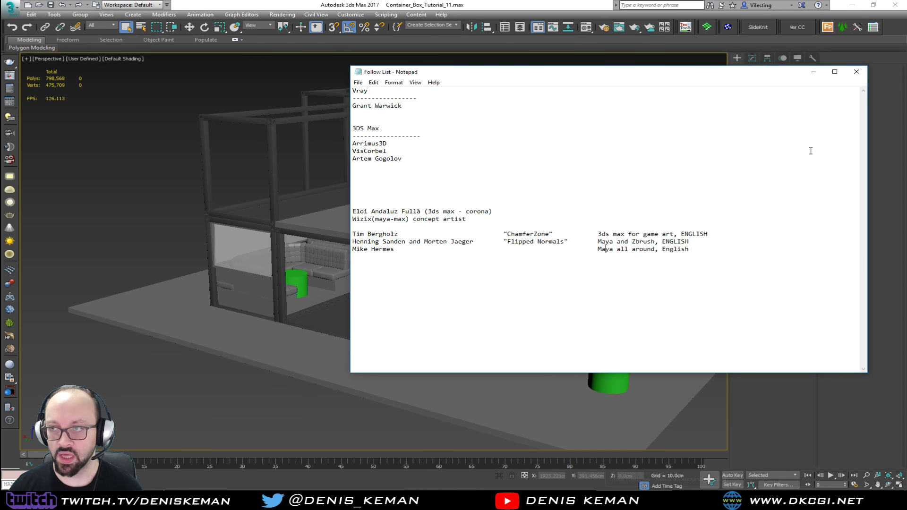
# - Add the chat-suggested artist's name followed by "at VRayguide" on a new line below the last follow-list entry
pyautogui.moveTo(687, 76); pyautogui.dragTo(0, 156)
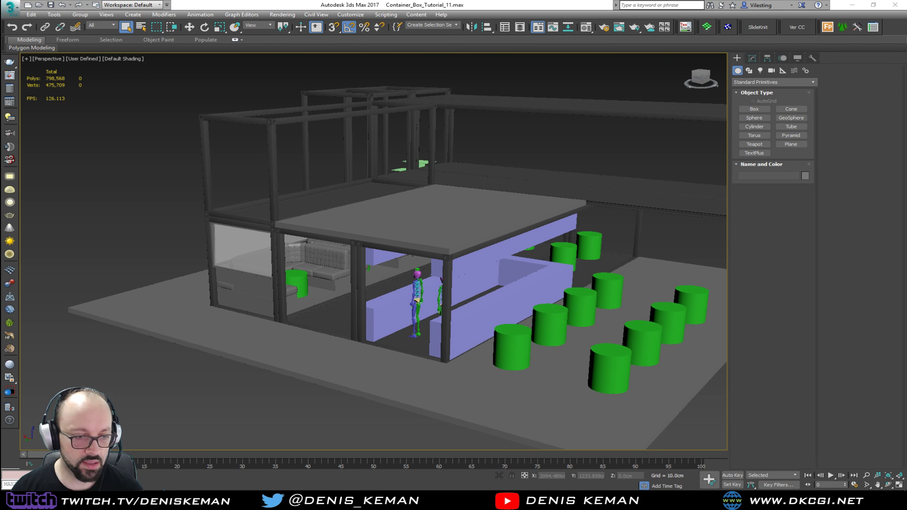
pyautogui.hotkey('alt', 'Tab')
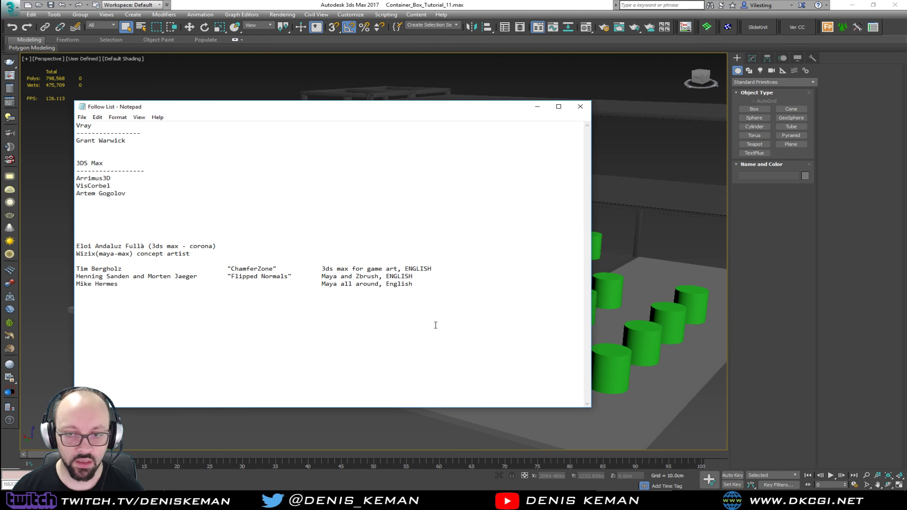
pyautogui.click(441, 295)
pyautogui.write('Alexander Vasiliuk at VRayguide')
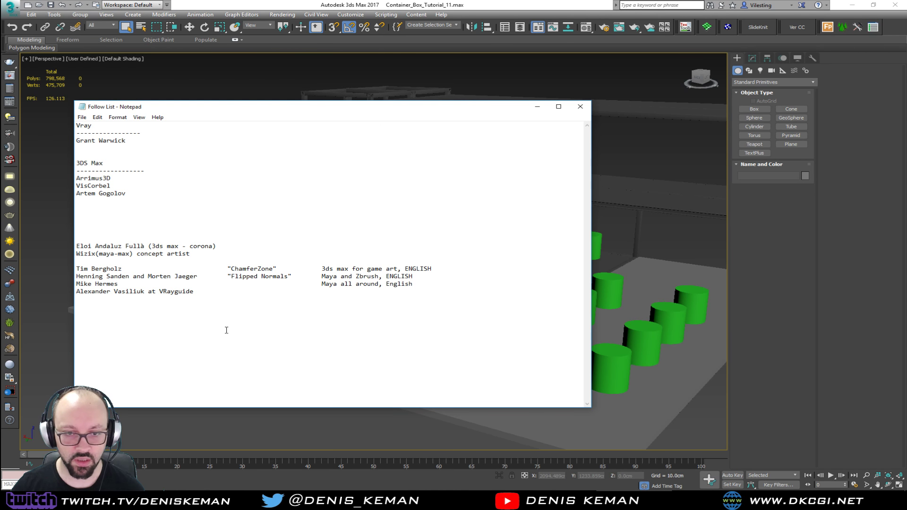
# - Move "VRayguide" in the newest entry into the channel-name column and remove the word "at" before it
pyautogui.click(149, 291)
pyautogui.press('Tab')
pyautogui.press('Tab')
pyautogui.press('Tab')
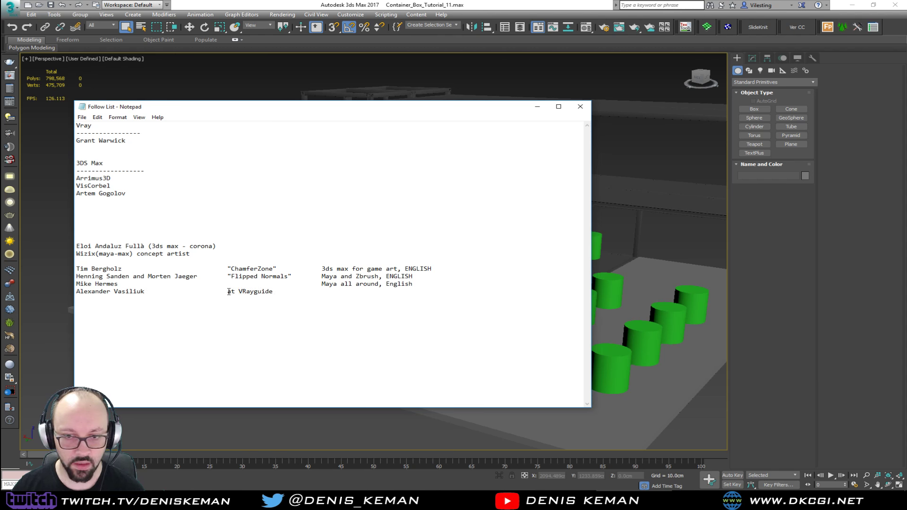
pyautogui.press('Right')
pyautogui.press('Right')
pyautogui.press('Right')
pyautogui.press('BackSpace')
pyautogui.press('BackSpace')
pyautogui.press('BackSpace')
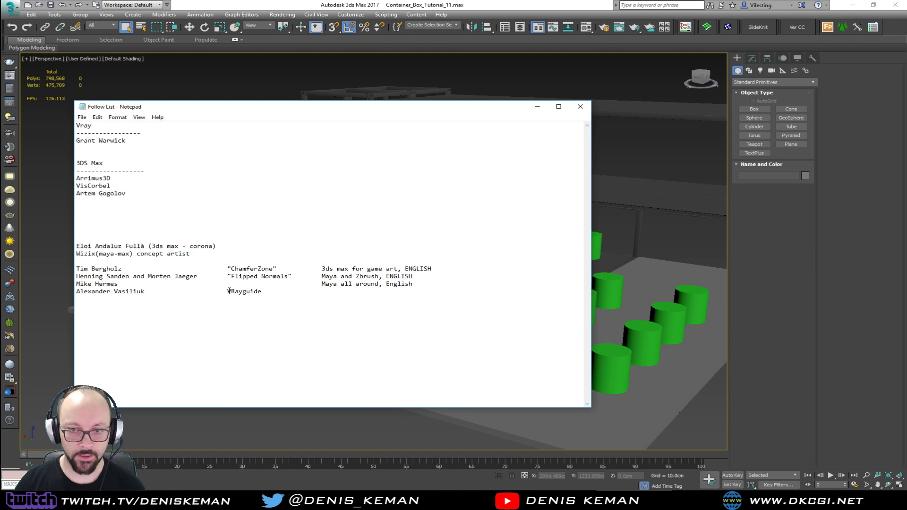
# - Add the description "Max and Vray" to the VRayguide entry, aligned with the descriptions above, and tidy the spacing before "VRayguide"
pyautogui.press('Tab')
pyautogui.press('Tab')
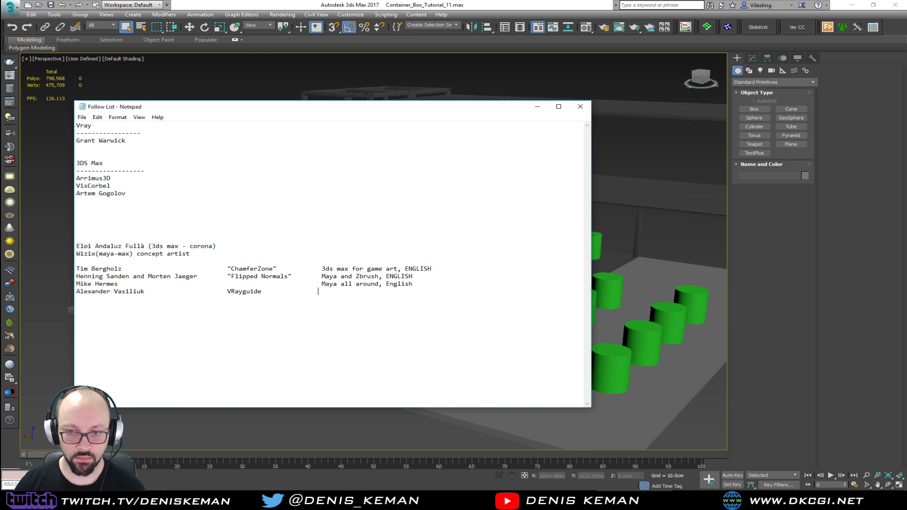
pyautogui.write('Max and Vray')
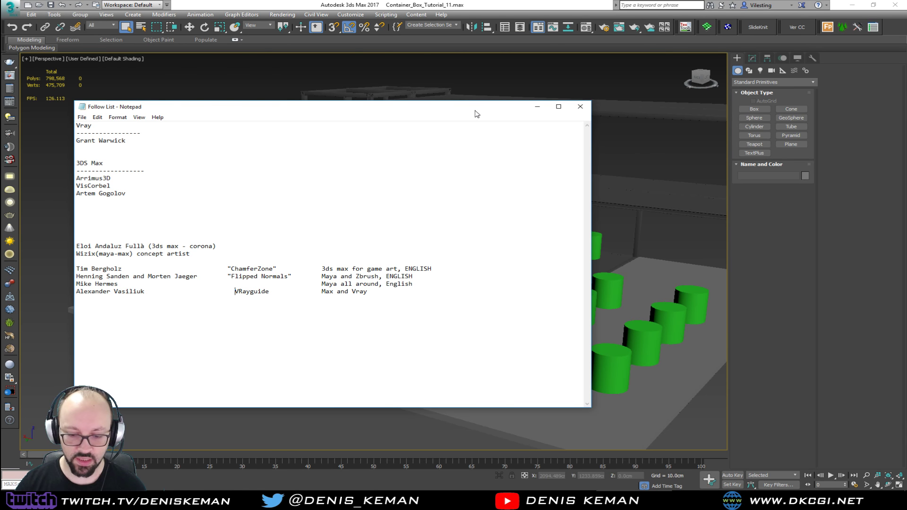
pyautogui.press('BackSpace')
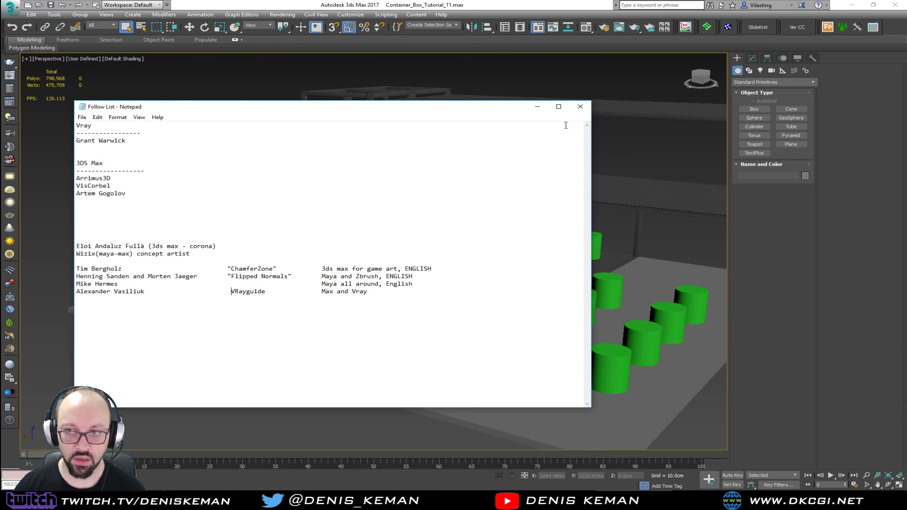
pyautogui.moveTo(474, 107); pyautogui.dragTo(0, 105)
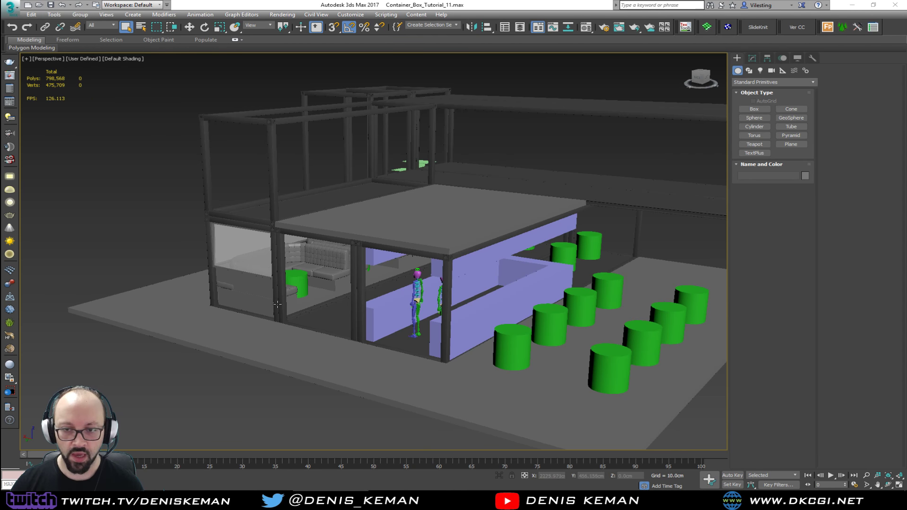
# - Examine the tufted booth seating inside the container building in the 3ds Max scene
pyautogui.moveTo(362, 347); pyautogui.dragTo(333, 330, button='middle')
pyautogui.scroll(-3, 334, 327)
pyautogui.keyDown('alt'); pyautogui.moveTo(332, 291); pyautogui.dragTo(360, 291, button='middle'); pyautogui.keyUp('alt')
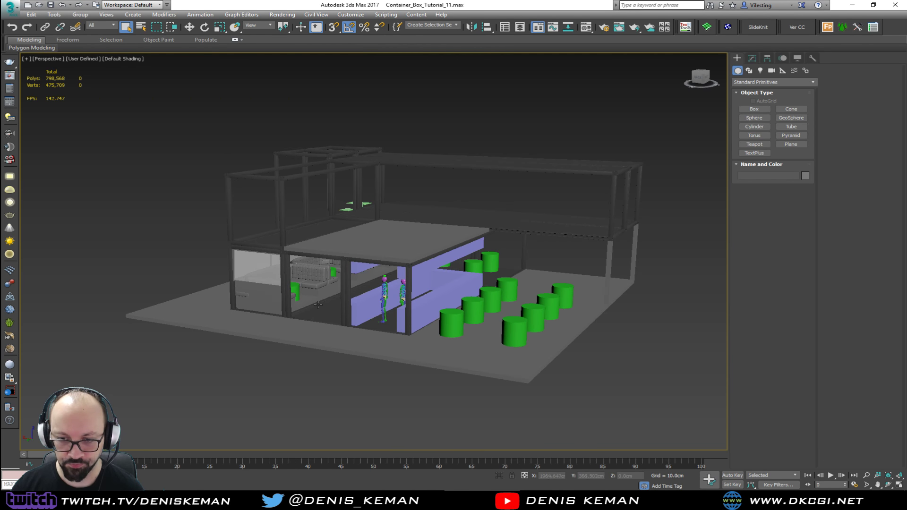
pyautogui.scroll(6, 318, 304)
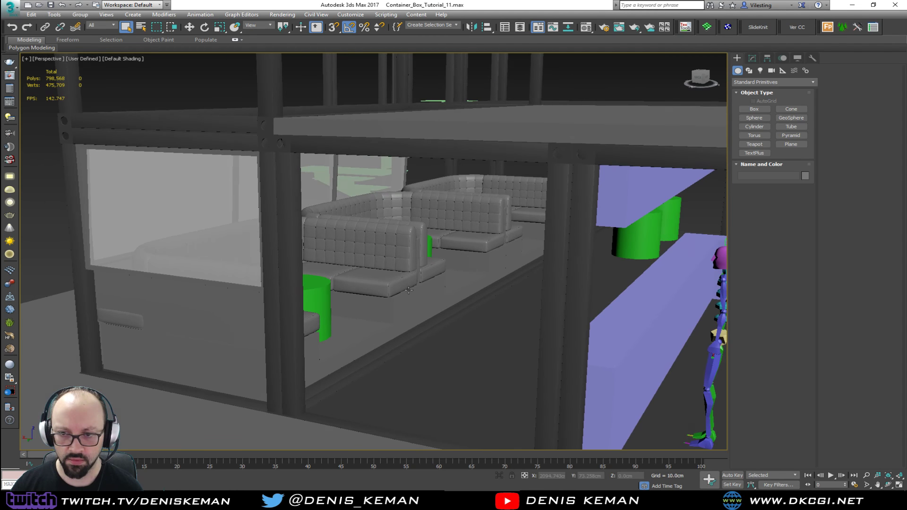
pyautogui.scroll(3, 408, 290)
pyautogui.moveTo(444, 255); pyautogui.dragTo(411, 298, button='middle')
pyautogui.scroll(-2, 411, 298)
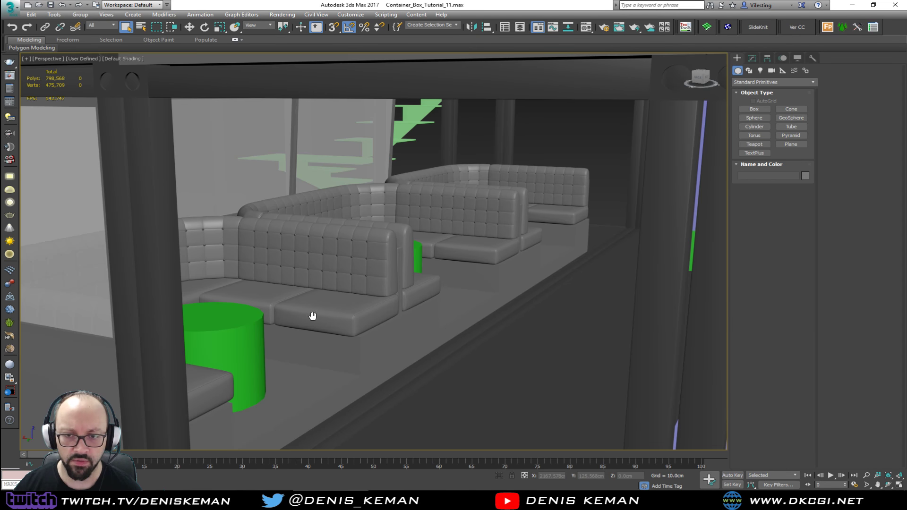
# - Examine the bar counters, the standing figures and the placeholder tables on the terrace from several angles
pyautogui.scroll(-6, 310, 283)
pyautogui.moveTo(310, 283)
pyautogui.keyDown('alt'); pyautogui.mouseDown(button='middle')
pyautogui.moveTo(392, 299)
pyautogui.moveTo(321, 298)
pyautogui.moveTo(272, 260)
pyautogui.moveTo(312, 272)
pyautogui.mouseUp(button='middle'); pyautogui.keyUp('alt')
pyautogui.scroll(-3, 272, 259)
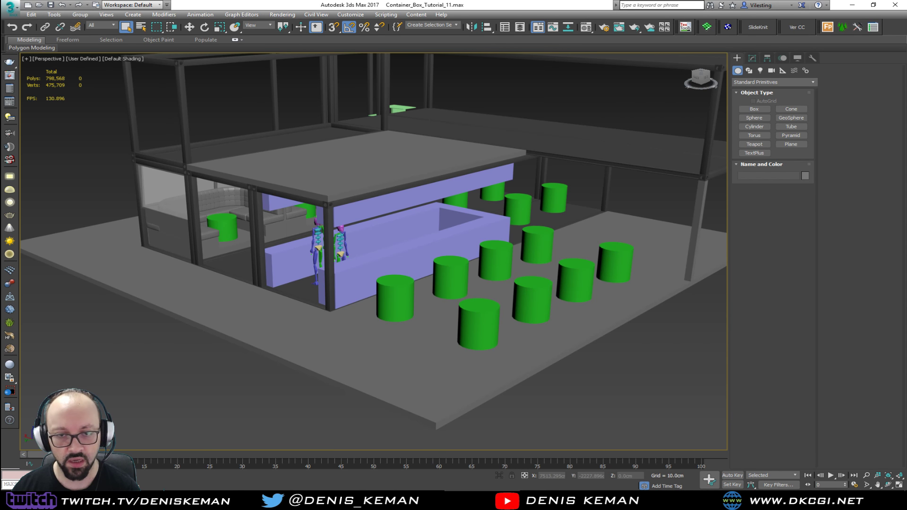
pyautogui.scroll(5, 300, 254)
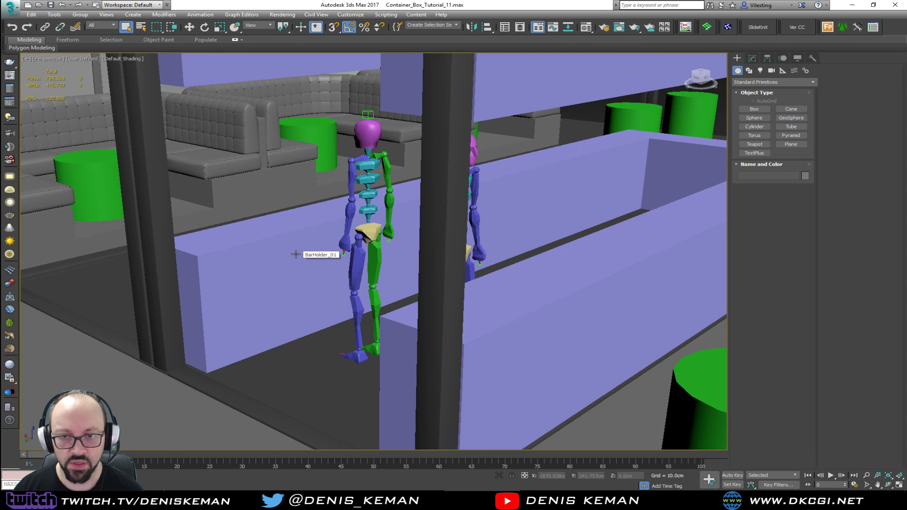
pyautogui.scroll(-5, 302, 256)
pyautogui.moveTo(292, 261)
pyautogui.keyDown('alt'); pyautogui.mouseDown(button='middle')
pyautogui.moveTo(359, 258)
pyautogui.moveTo(305, 260)
pyautogui.mouseUp(button='middle'); pyautogui.keyUp('alt')
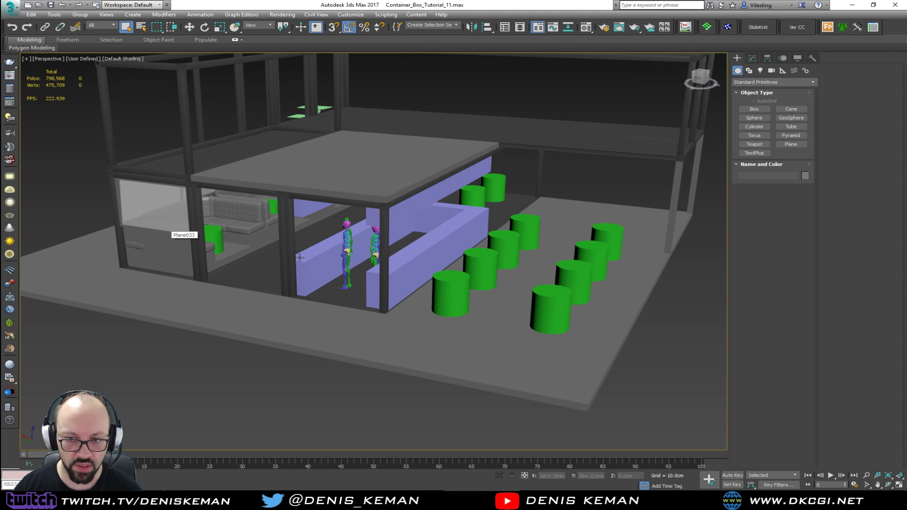
pyautogui.scroll(3, 301, 259)
pyautogui.keyDown('alt'); pyautogui.moveTo(303, 260); pyautogui.dragTo(222, 254, button='middle'); pyautogui.keyUp('alt')
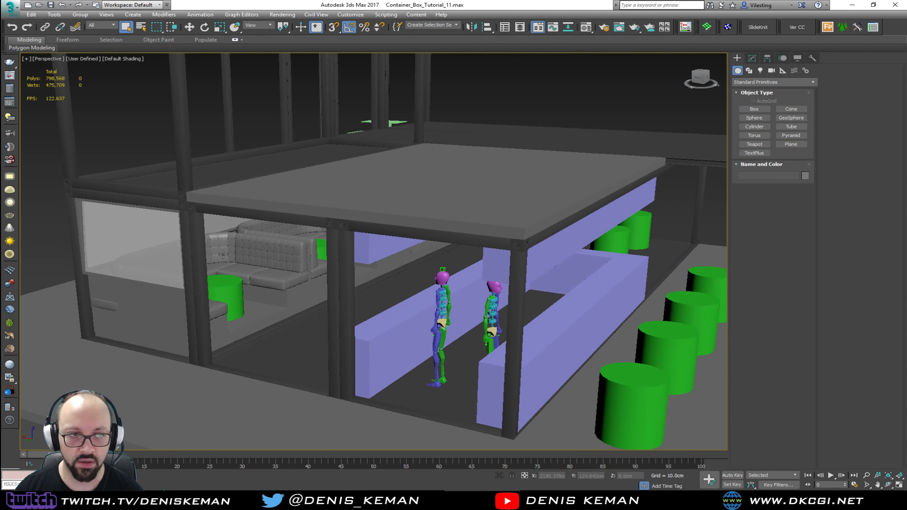
# - Inspect the booth seating and its raised base with edged faces switched on and off
pyautogui.scroll(5, 278, 277)
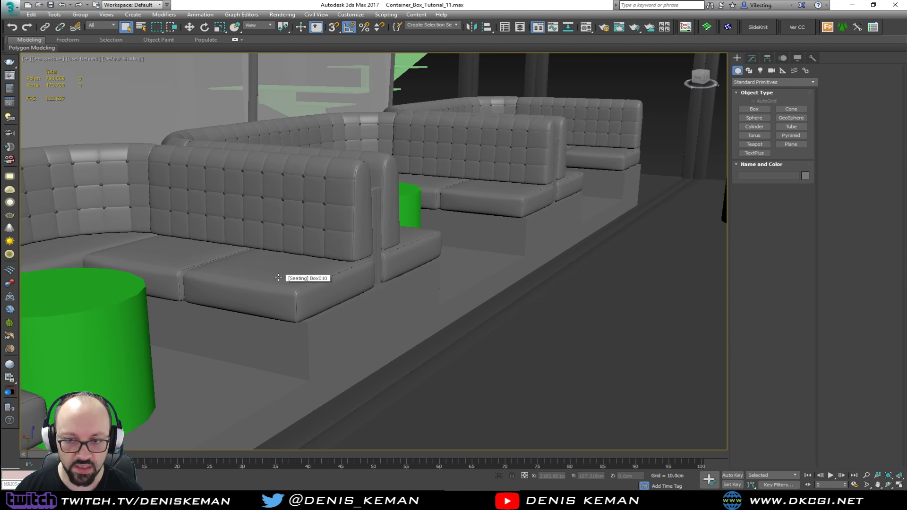
pyautogui.moveTo(278, 277)
pyautogui.keyDown('alt'); pyautogui.mouseDown(button='middle')
pyautogui.moveTo(361, 257)
pyautogui.moveTo(371, 246)
pyautogui.moveTo(359, 264)
pyautogui.moveTo(387, 255)
pyautogui.moveTo(378, 247)
pyautogui.moveTo(393, 236)
pyautogui.moveTo(333, 244)
pyautogui.mouseUp(button='middle'); pyautogui.keyUp('alt')
pyautogui.press('F4')
pyautogui.scroll(-3, 333, 245)
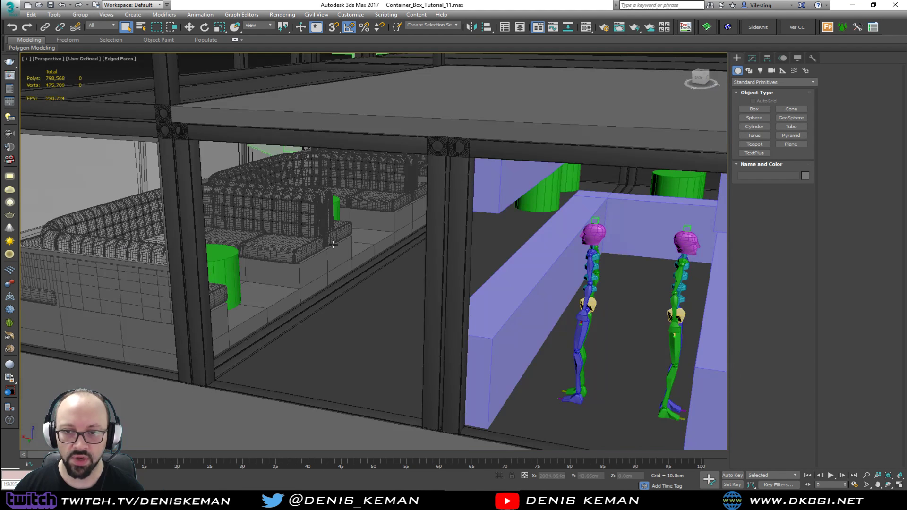
pyautogui.press('F4')
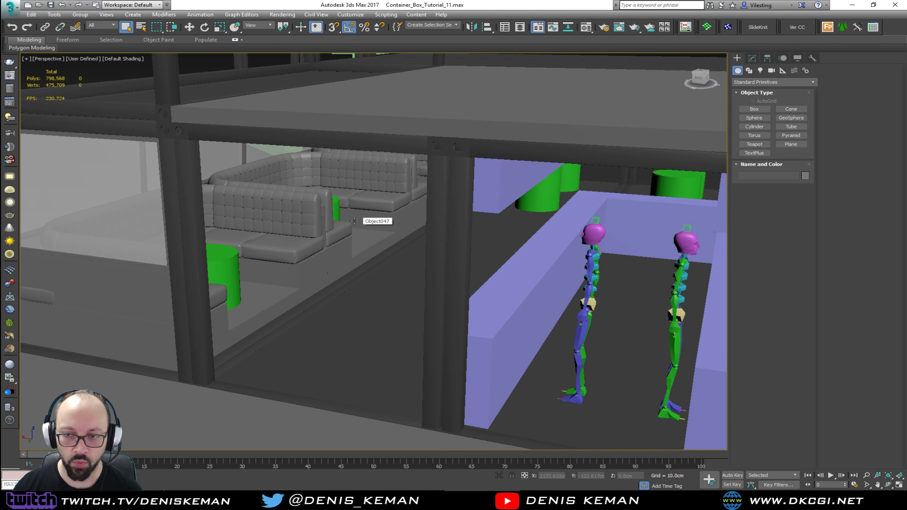
pyautogui.press('F4')
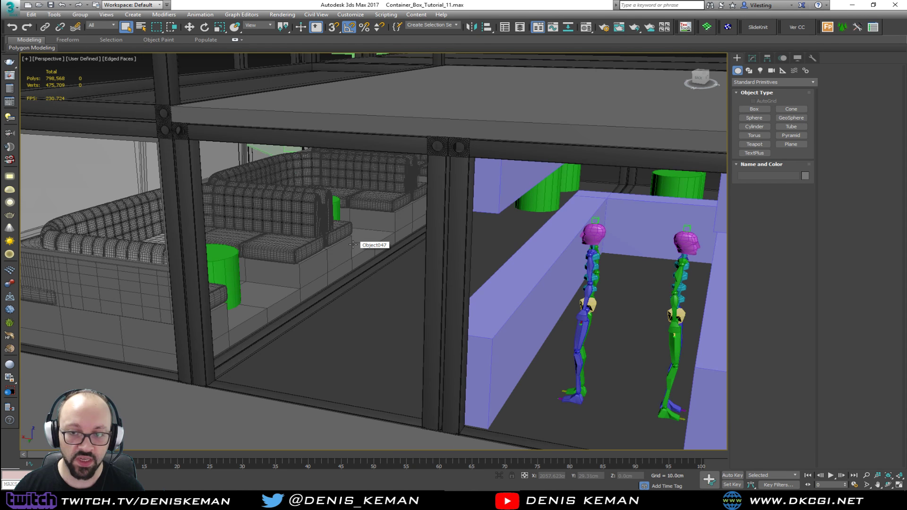
pyautogui.click(327, 267)
pyautogui.press('F4')
pyautogui.scroll(-4, 357, 268)
pyautogui.moveTo(363, 267); pyautogui.dragTo(321, 242, button='middle')
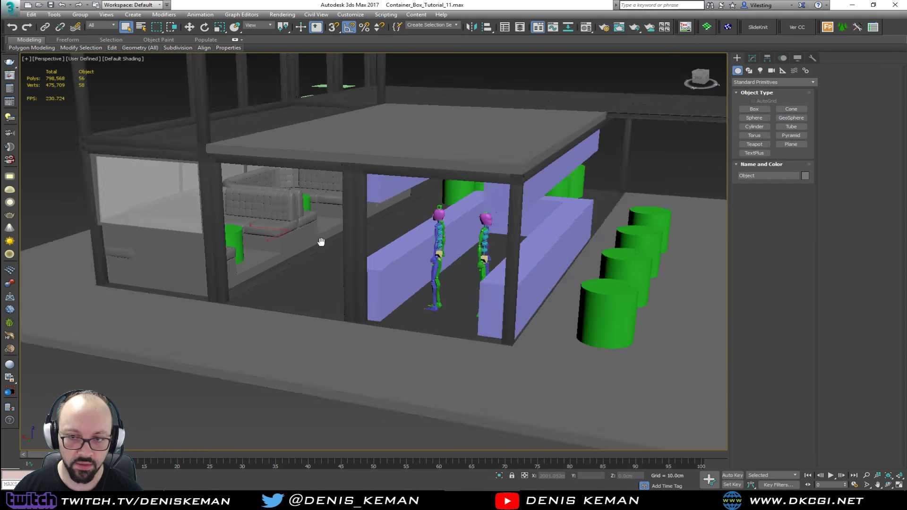
pyautogui.scroll(-4, 321, 242)
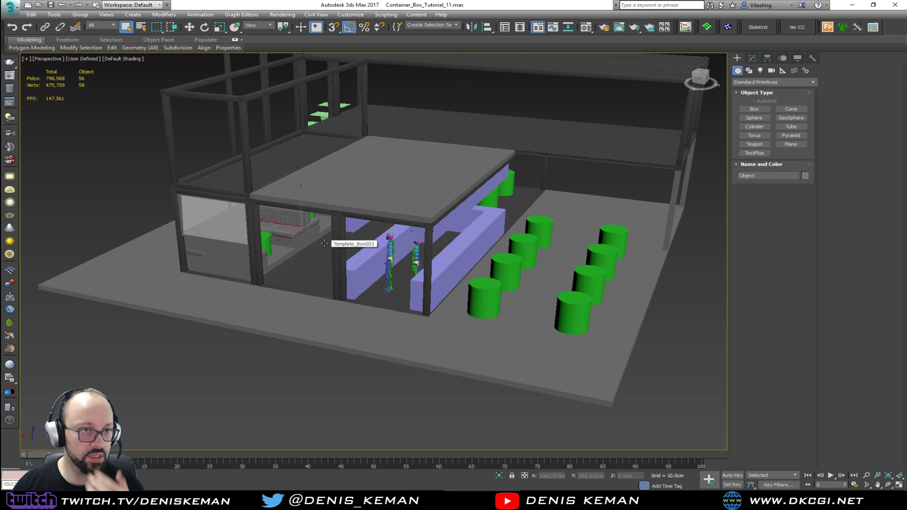
# - Select the green placeholder table in the front booth, frame it in the view and turn on edged faces
pyautogui.scroll(6, 288, 245)
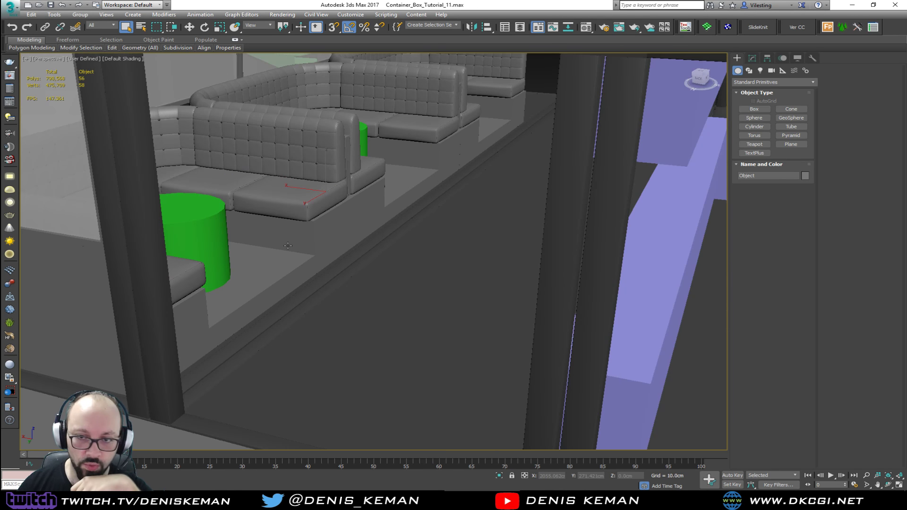
pyautogui.click(187, 241)
pyautogui.keyDown('alt'); pyautogui.moveTo(237, 241); pyautogui.dragTo(729, 261, button='middle'); pyautogui.keyUp('alt')
pyautogui.scroll(-3, 399, 253)
pyautogui.scroll(-3, 346, 190)
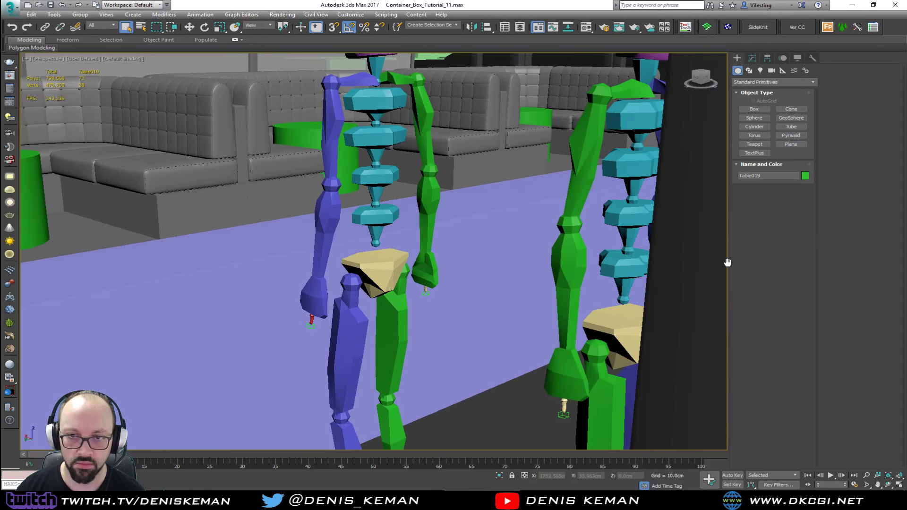
pyautogui.scroll(-4, 359, 221)
pyautogui.press('z')
pyautogui.keyDown('alt'); pyautogui.moveTo(358, 221); pyautogui.dragTo(335, 234, button='middle'); pyautogui.keyUp('alt')
pyautogui.scroll(-2, 335, 235)
pyautogui.moveTo(336, 235); pyautogui.dragTo(285, 303, button='middle')
pyautogui.press('F4')
pyautogui.moveTo(359, 288); pyautogui.dragTo(138, 283, button='middle')
pyautogui.moveTo(712, 276); pyautogui.dragTo(382, 273, button='middle')
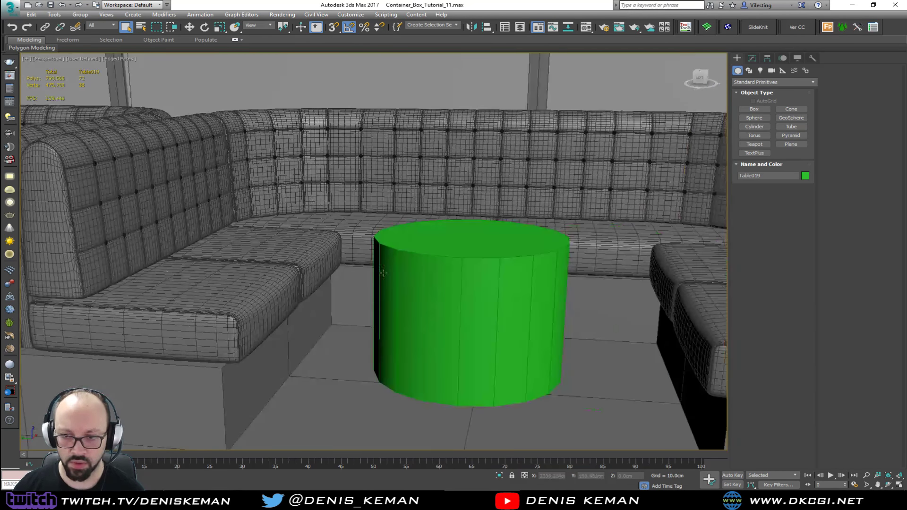
# - Check the other green placeholder tables in the rear booth and beyond the bar counter, selecting them individually
pyautogui.click(454, 272)
pyautogui.moveTo(454, 273); pyautogui.dragTo(138, 258, button='middle')
pyautogui.scroll(-4, 137, 258)
pyautogui.click(486, 263)
pyautogui.keyDown('alt'); pyautogui.moveTo(486, 263); pyautogui.dragTo(306, 196, button='middle'); pyautogui.keyUp('alt')
pyautogui.scroll(3, 498, 264)
pyautogui.scroll(-3, 548, 264)
pyautogui.scroll(-4, 424, 235)
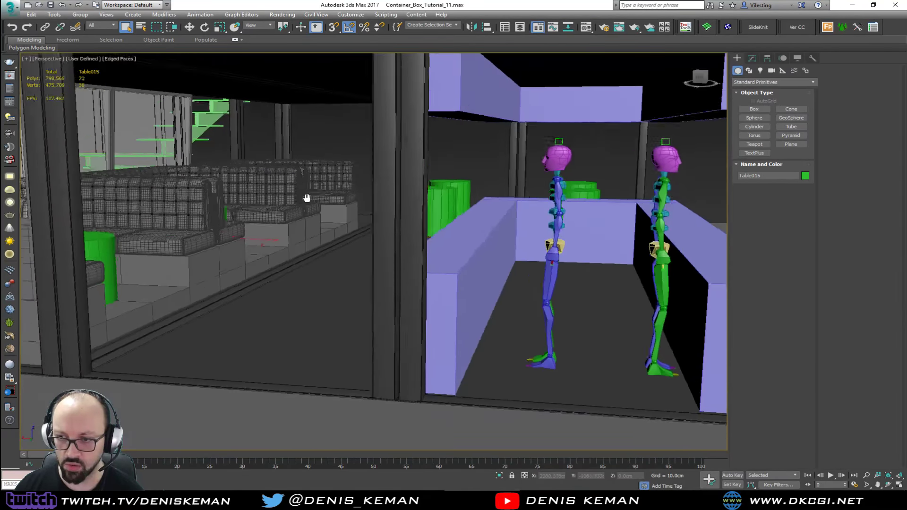
pyautogui.scroll(-1, 427, 207)
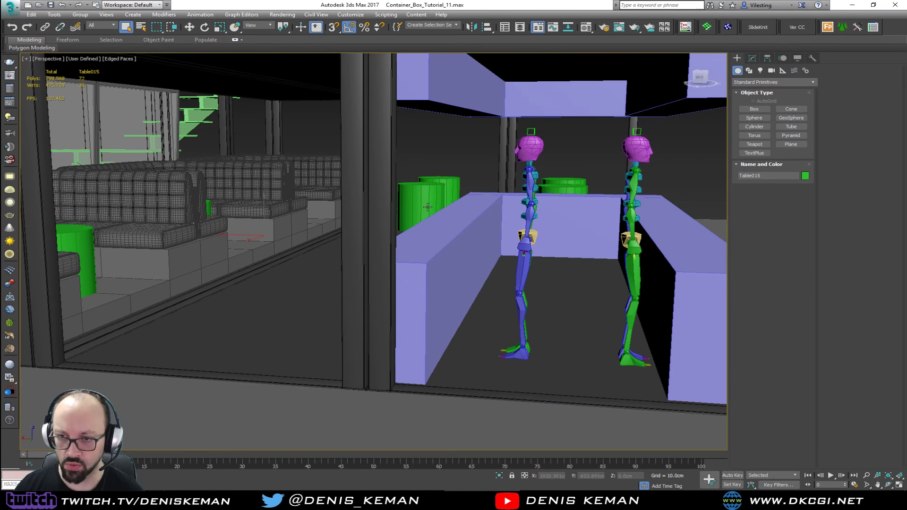
pyautogui.click(555, 185)
pyautogui.keyDown('alt'); pyautogui.moveTo(513, 200); pyautogui.dragTo(376, 201, button='middle'); pyautogui.keyUp('alt')
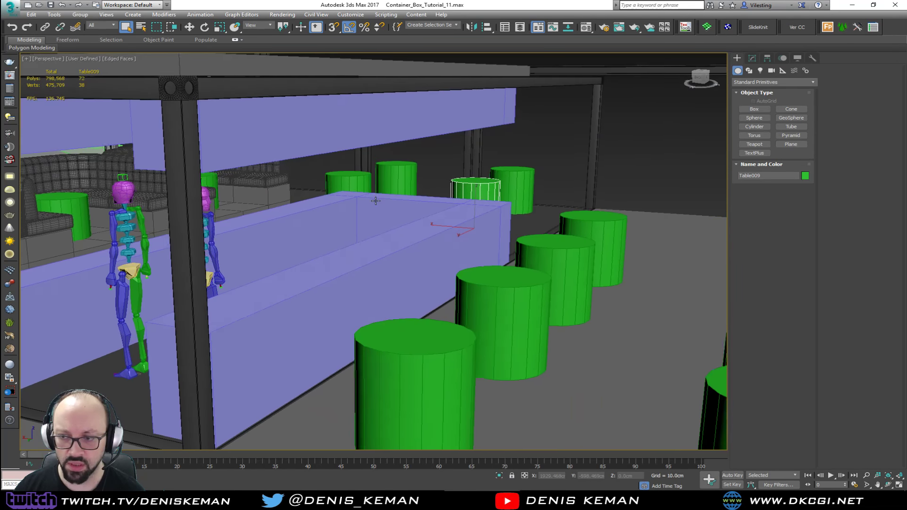
pyautogui.scroll(-4, 376, 200)
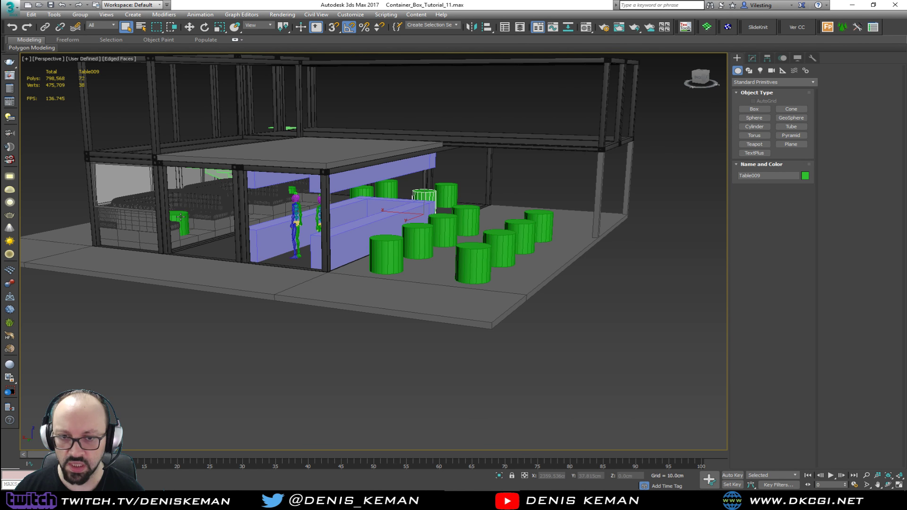
# - Reselect the front booth's placeholder table and frame it up close together with the surrounding seating
pyautogui.click(181, 216)
pyautogui.press('z')
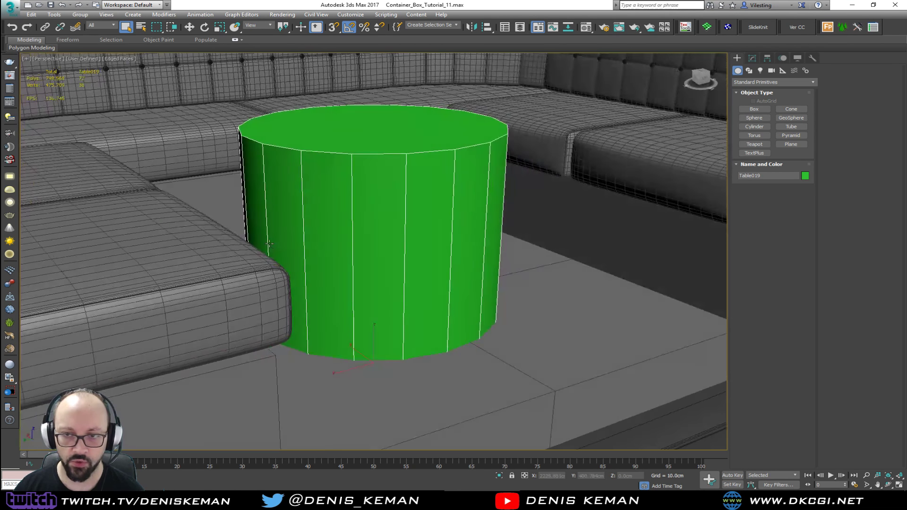
pyautogui.scroll(-2, 322, 269)
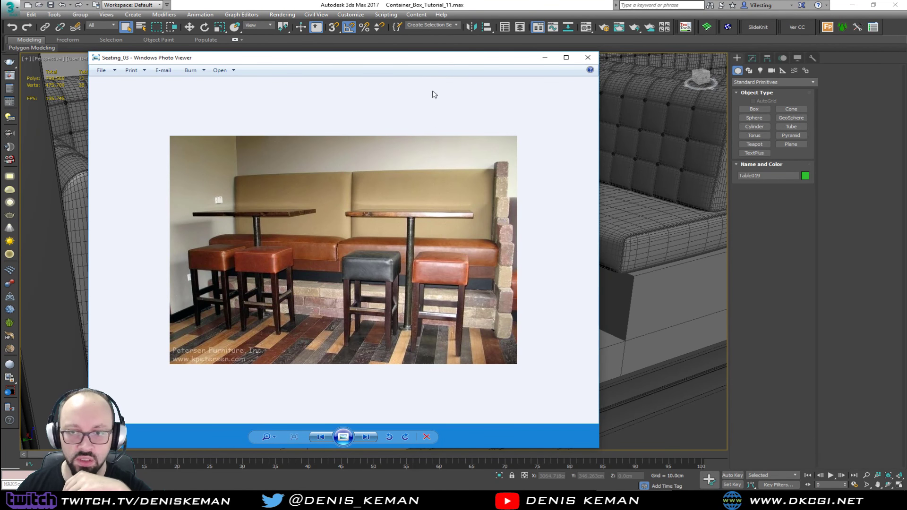
# - Browse the seating reference photos in Windows Photo Viewer, comparing the tables and benches in Seating_01, Seating_02 and Seating_03
pyautogui.moveTo(425, 65); pyautogui.dragTo(576, 65)
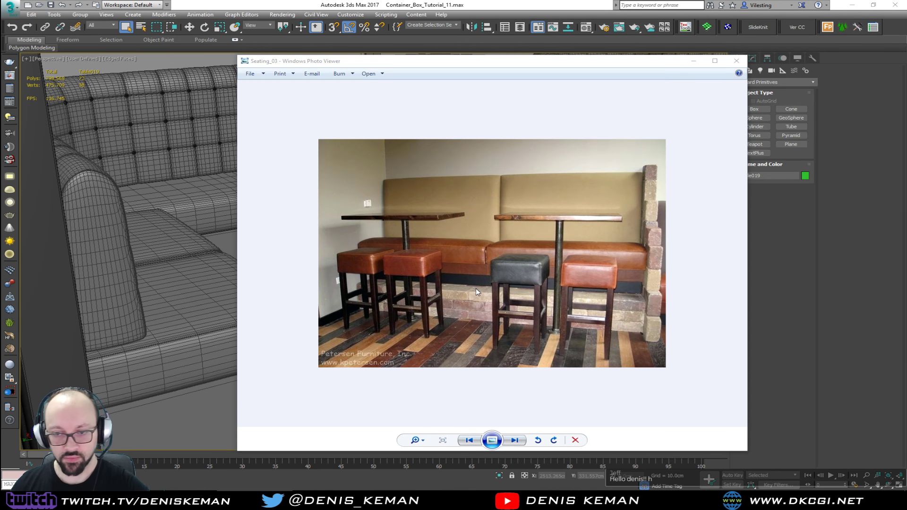
pyautogui.click(489, 292)
pyautogui.press('Left')
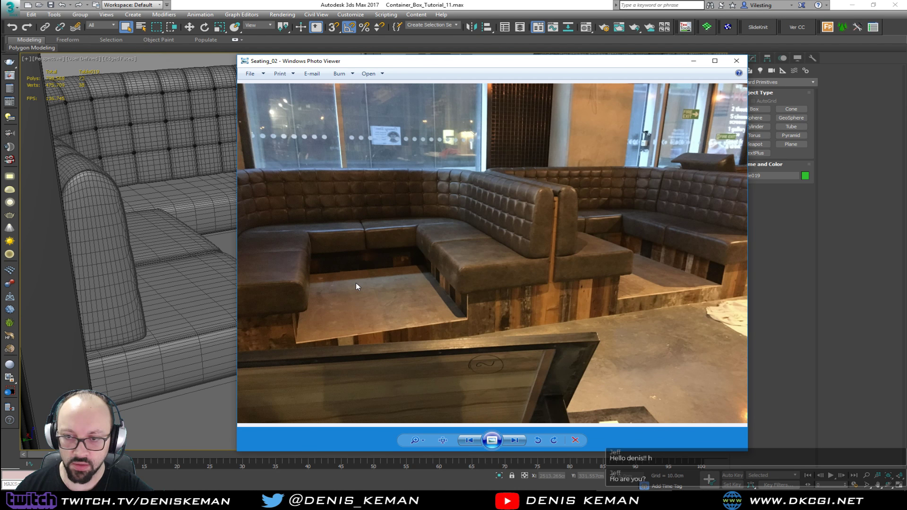
pyautogui.press('Left')
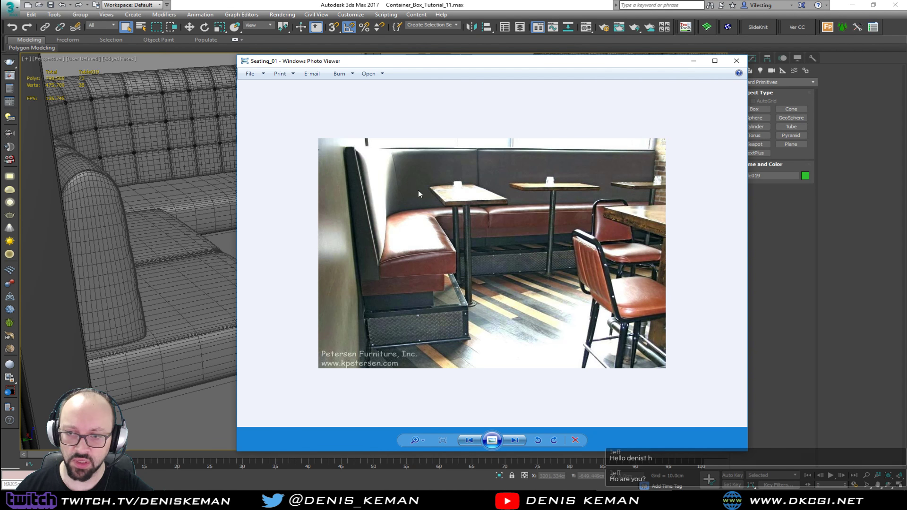
pyautogui.press('Right')
pyautogui.press('Right')
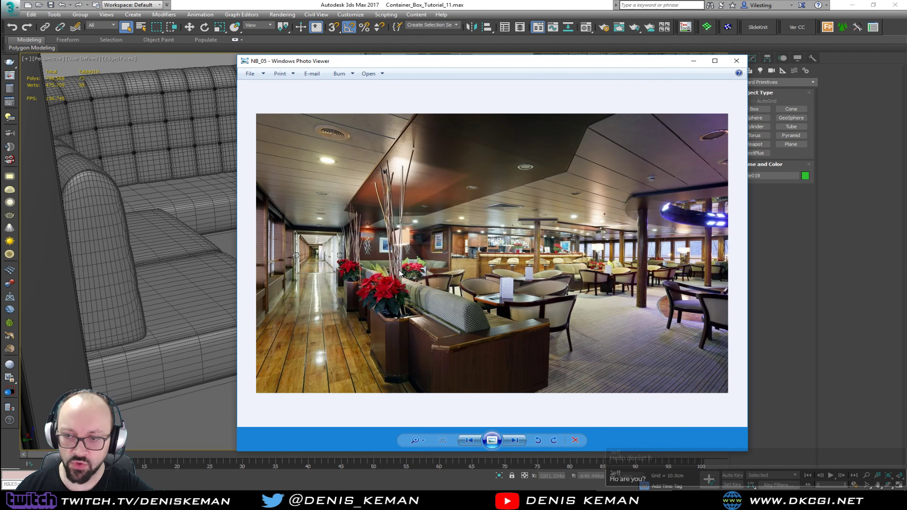
# - Compare the remaining NB reference photos with Seating_02 and Seating_03 for table ideas, then move the photo window off the scene
pyautogui.press('Left')
pyautogui.press('Left')
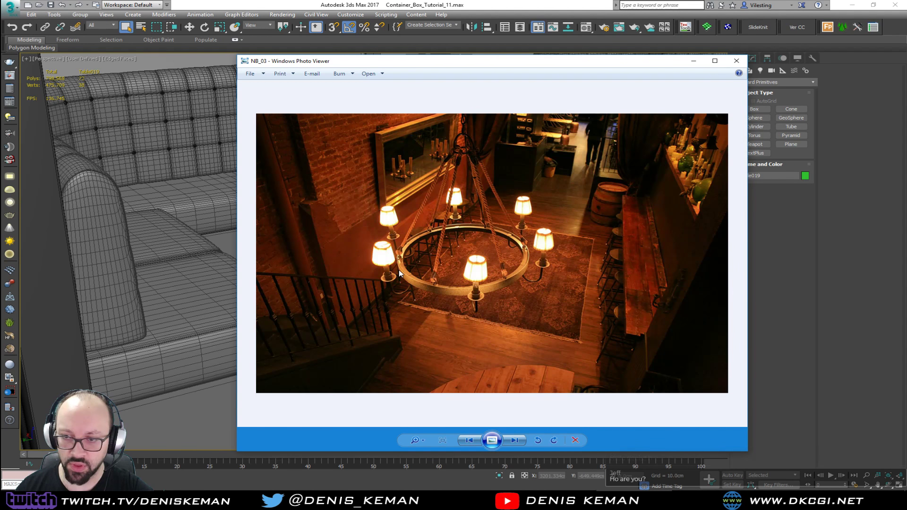
pyautogui.press('Left')
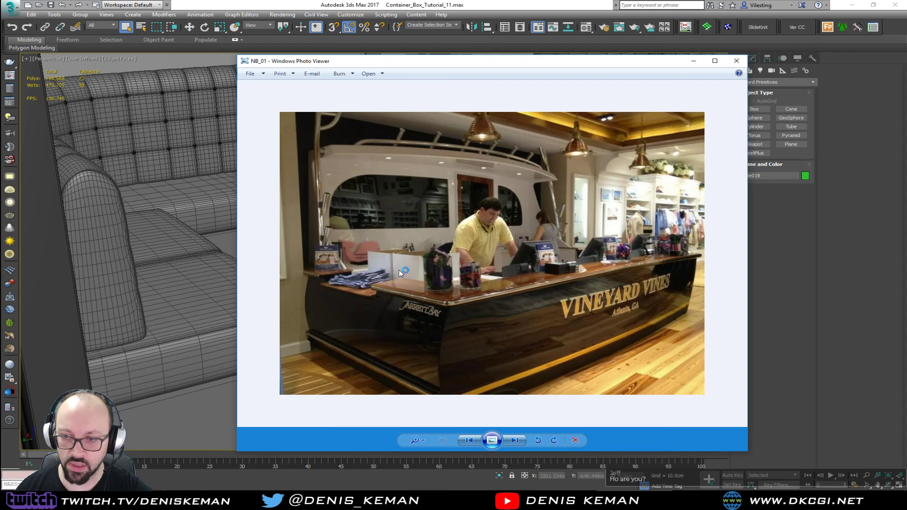
pyautogui.press('Right')
pyautogui.press('Right')
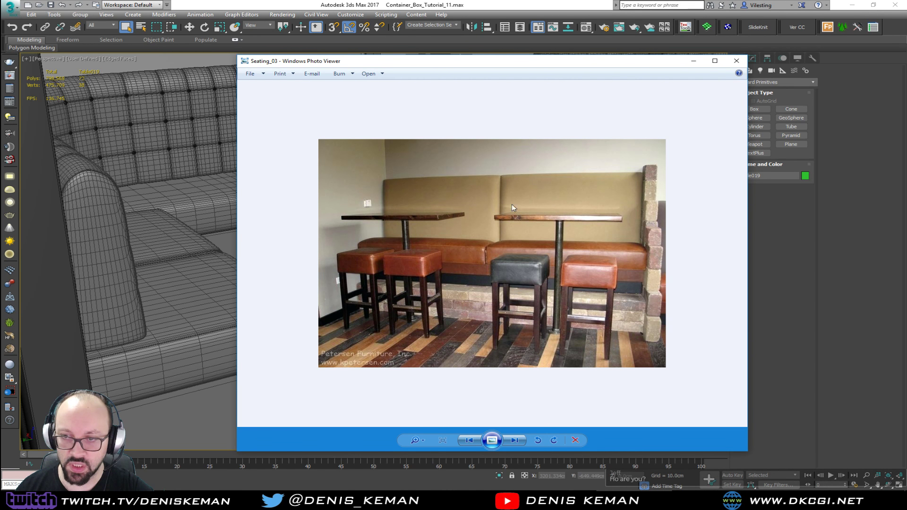
pyautogui.press('Left')
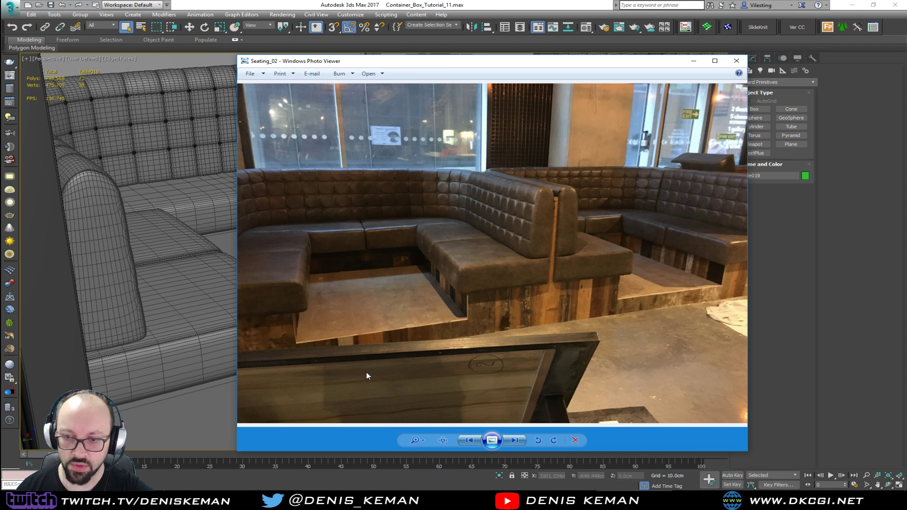
pyautogui.press('Right')
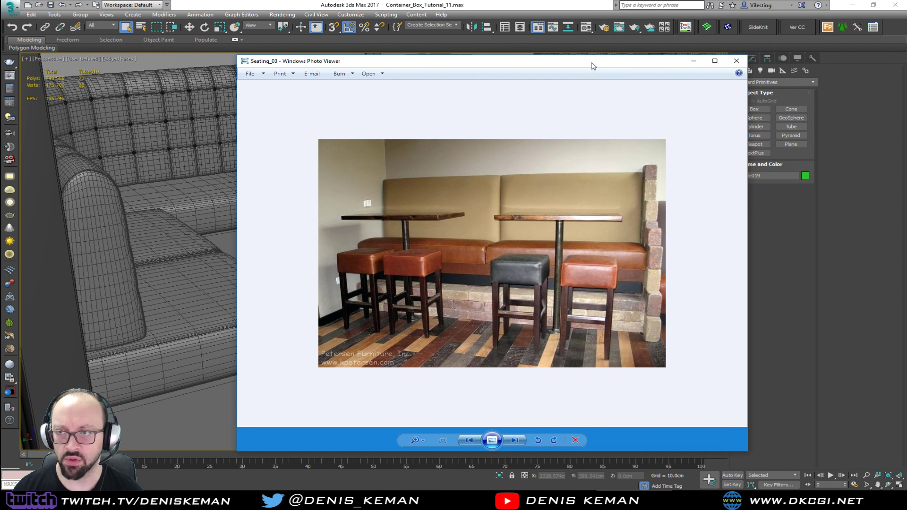
pyautogui.moveTo(591, 63); pyautogui.dragTo(0, 29)
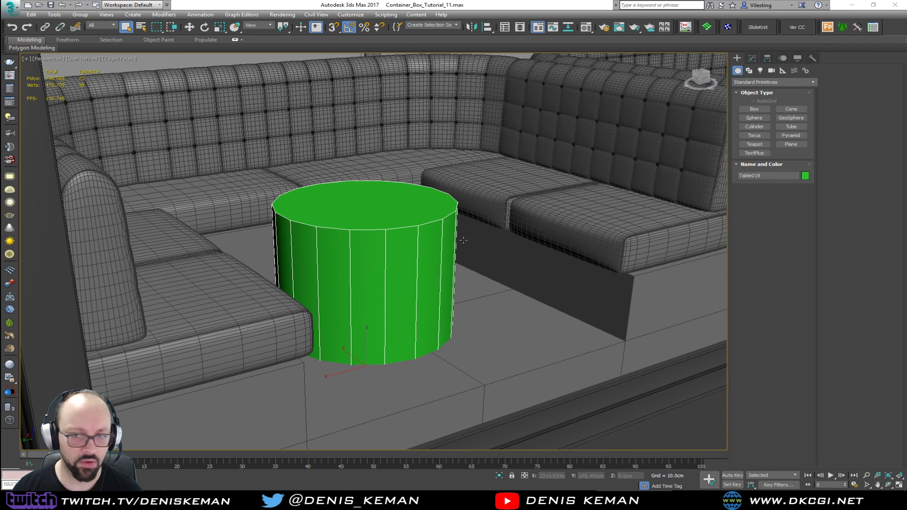
# - Isolate the front booth's green placeholder table together with the seating base beneath it, and clear the selection
pyautogui.scroll(-10, 367, 262)
pyautogui.scroll(5, 421, 271)
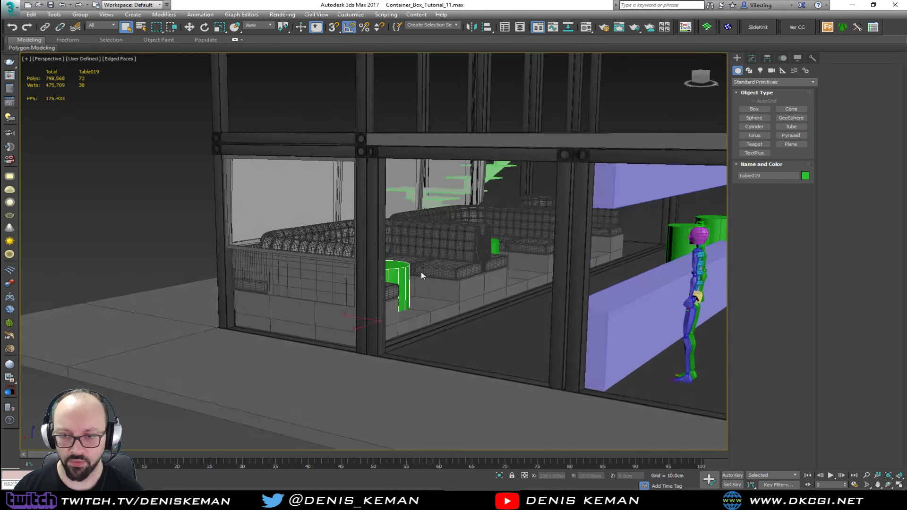
pyautogui.keyDown('alt'); pyautogui.moveTo(442, 285); pyautogui.dragTo(416, 294, button='middle'); pyautogui.keyUp('alt')
pyautogui.keyDown('ctrl'); pyautogui.click(422, 314); pyautogui.keyUp('ctrl')
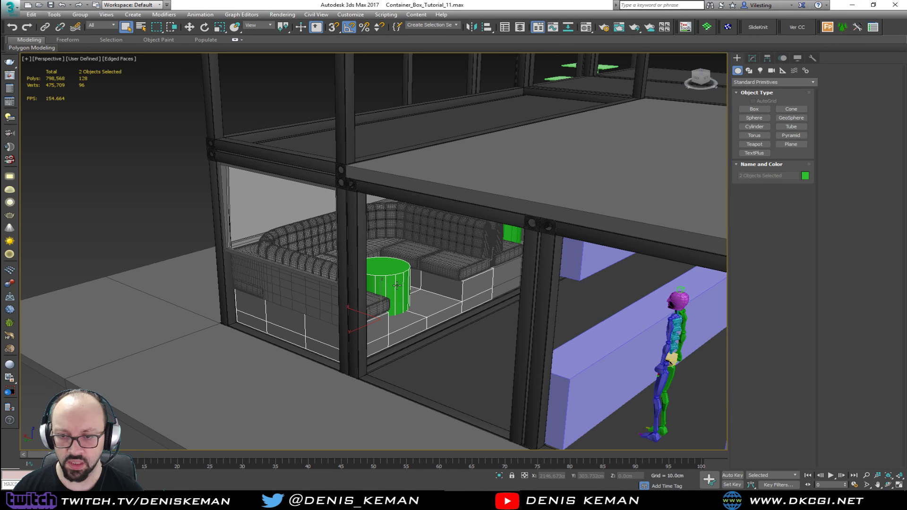
pyautogui.hotkey('alt', 'q')
pyautogui.click(505, 333)
# - Create an AutoGrid box for the tabletop on the booth floor around the placeholder, about 110.6 × 126.6 × 5.5 cm, working from above
pyautogui.keyDown('alt'); pyautogui.moveTo(446, 243); pyautogui.dragTo(465, 318, button='middle'); pyautogui.keyUp('alt')
pyautogui.hotkey('alt', 'w')
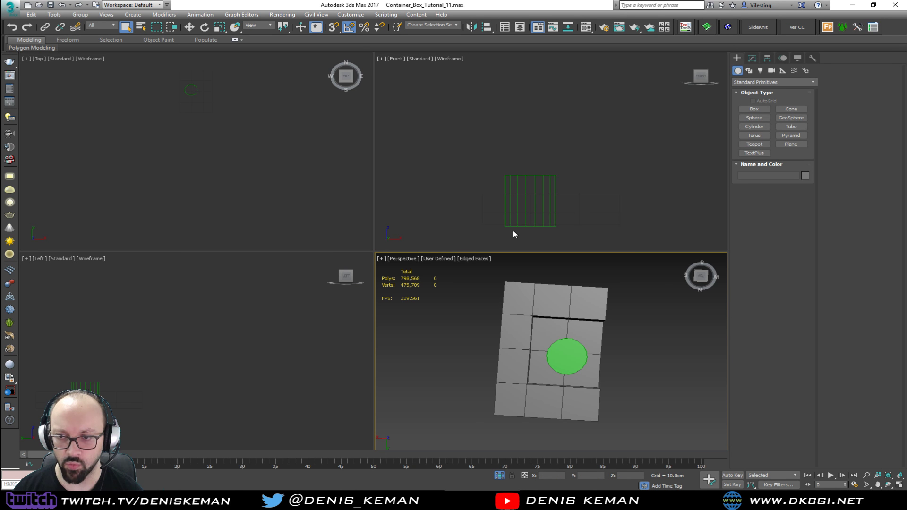
pyautogui.hotkey('alt', 'w')
pyautogui.keyDown('alt'); pyautogui.moveTo(491, 290); pyautogui.dragTo(497, 289, button='middle'); pyautogui.keyUp('alt')
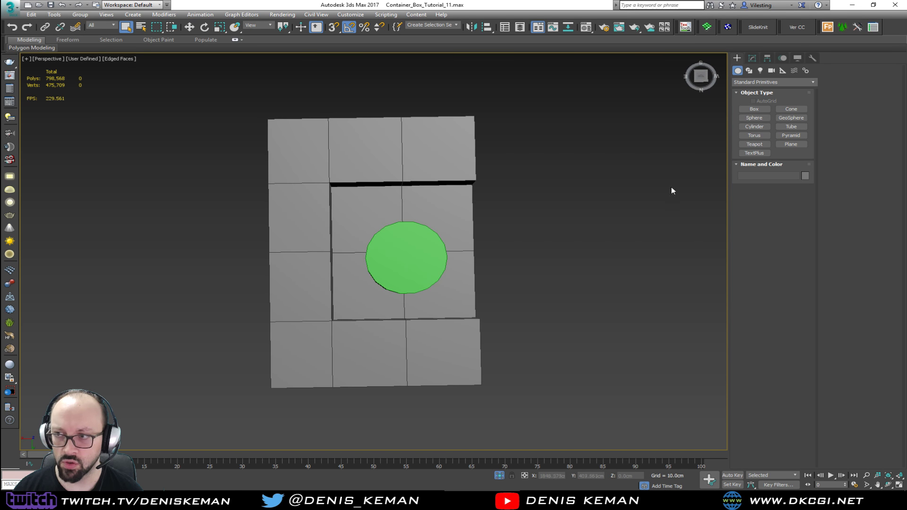
pyautogui.click(755, 109)
pyautogui.click(756, 102)
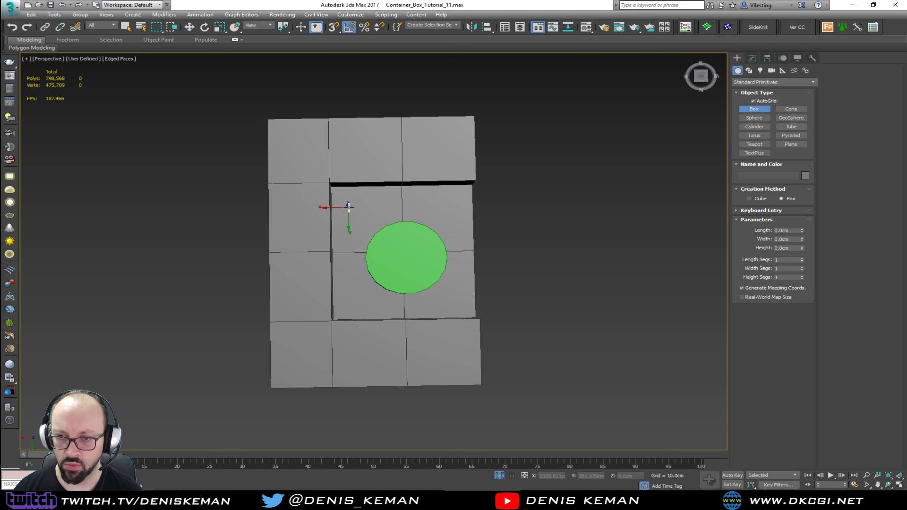
pyautogui.moveTo(351, 206); pyautogui.dragTo(473, 298)
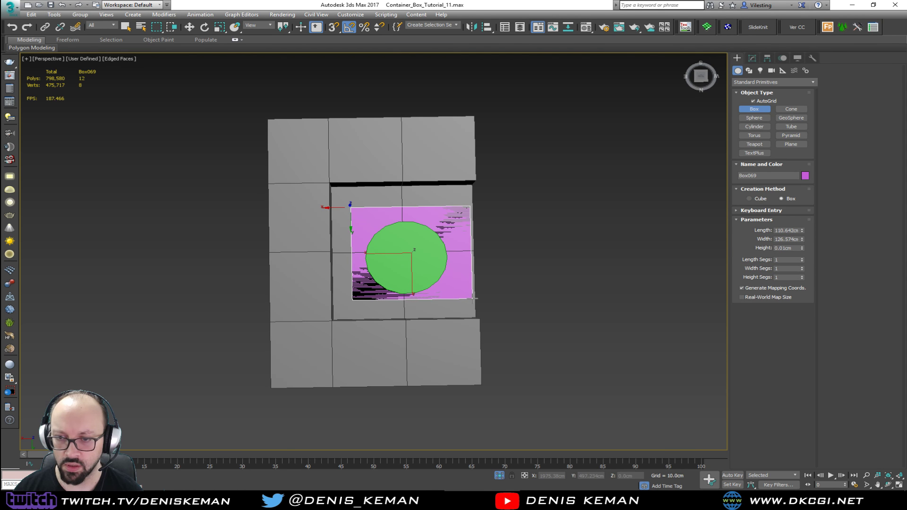
pyautogui.click(474, 294)
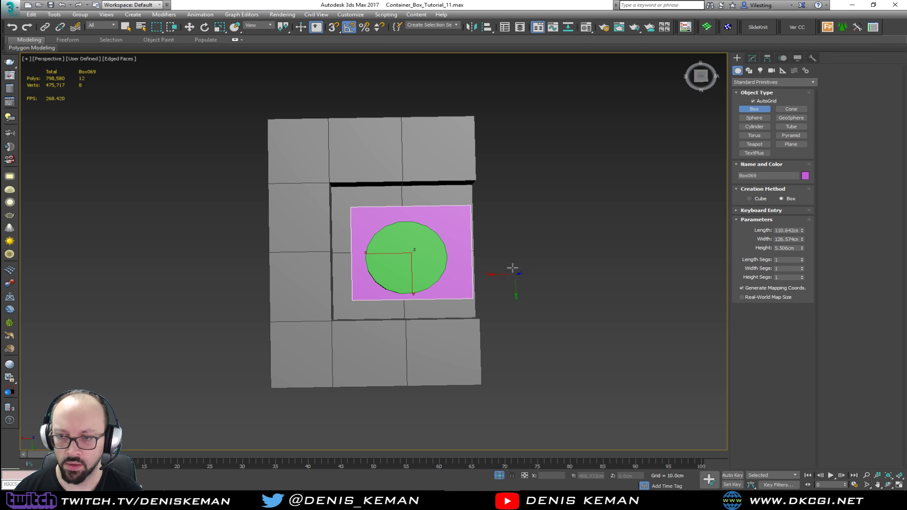
# - Set the tabletop box to 100 cm length, 125 cm width and 5 cm height, and finish box creation
pyautogui.press('z')
pyautogui.keyDown('alt'); pyautogui.moveTo(448, 262); pyautogui.dragTo(520, 194, button='middle'); pyautogui.keyUp('alt')
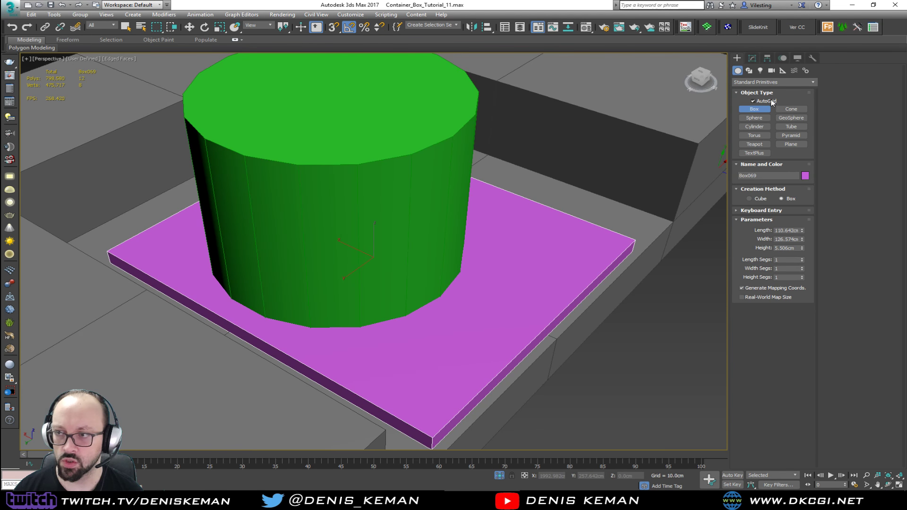
pyautogui.scroll(-3, 428, 205)
pyautogui.moveTo(425, 204); pyautogui.dragTo(443, 222, button='middle')
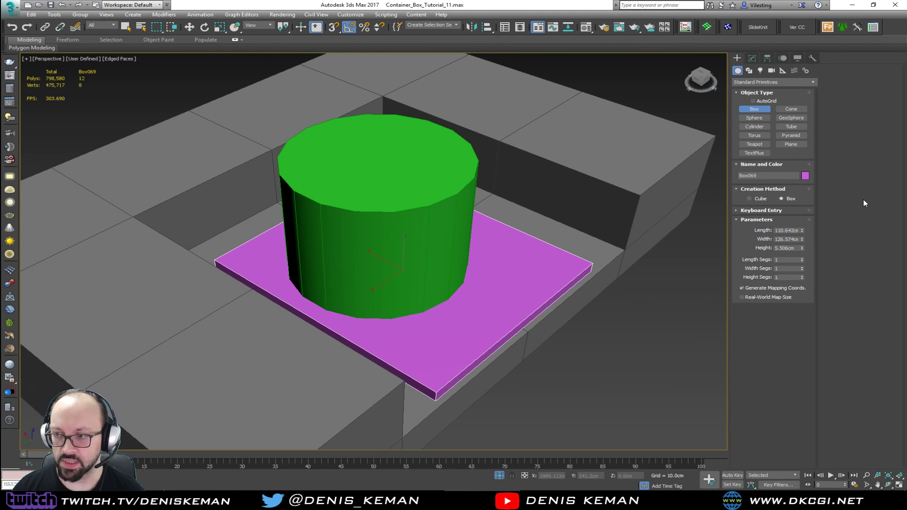
pyautogui.doubleClick(776, 231)
pyautogui.write('100')
pyautogui.press('Tab')
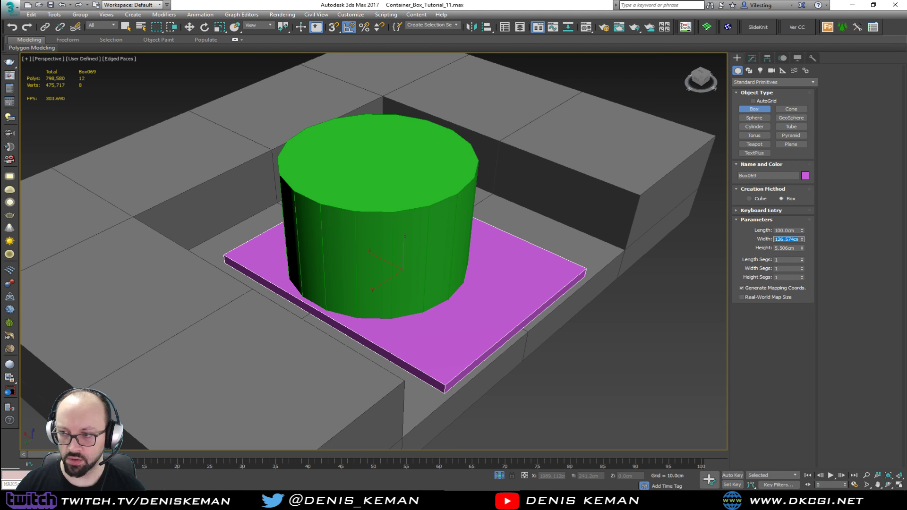
pyautogui.press('Return')
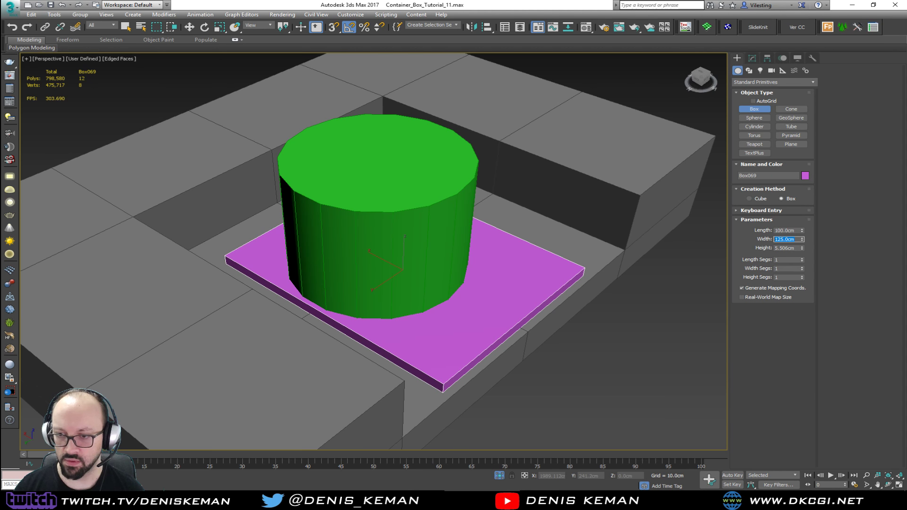
pyautogui.press('Tab')
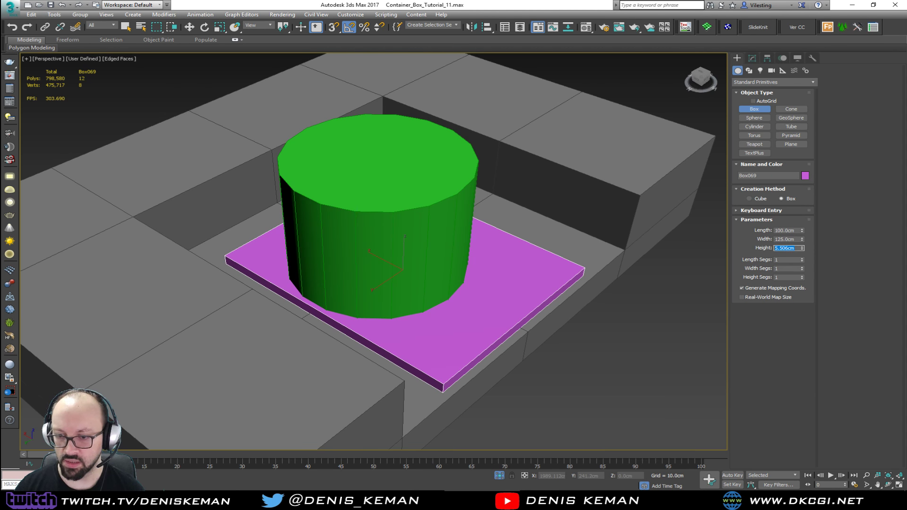
pyautogui.write('5')
pyautogui.press('Return')
pyautogui.rightClick(403, 271)
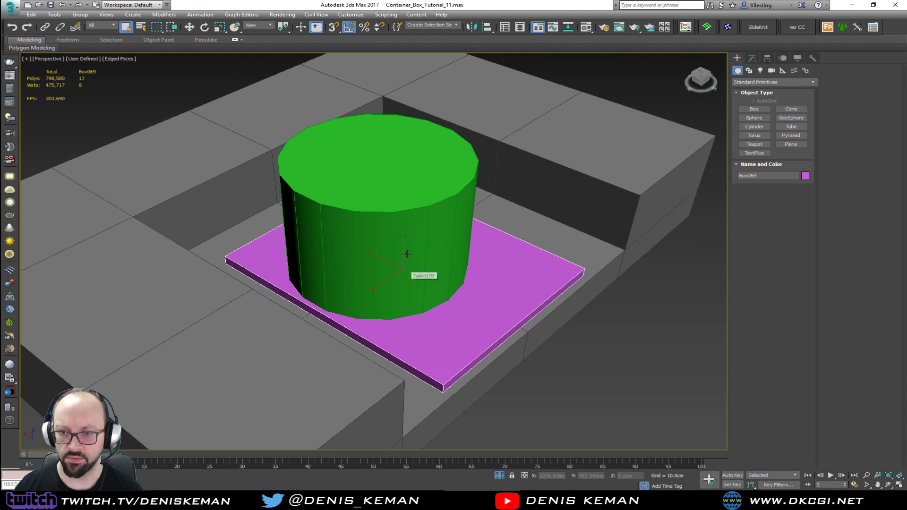
# - Raise the tabletop box, snap its underside to the top of the green placeholder table, and delete the placeholder
pyautogui.press('w')
pyautogui.moveTo(404, 257); pyautogui.dragTo(405, 75)
pyautogui.press('s')
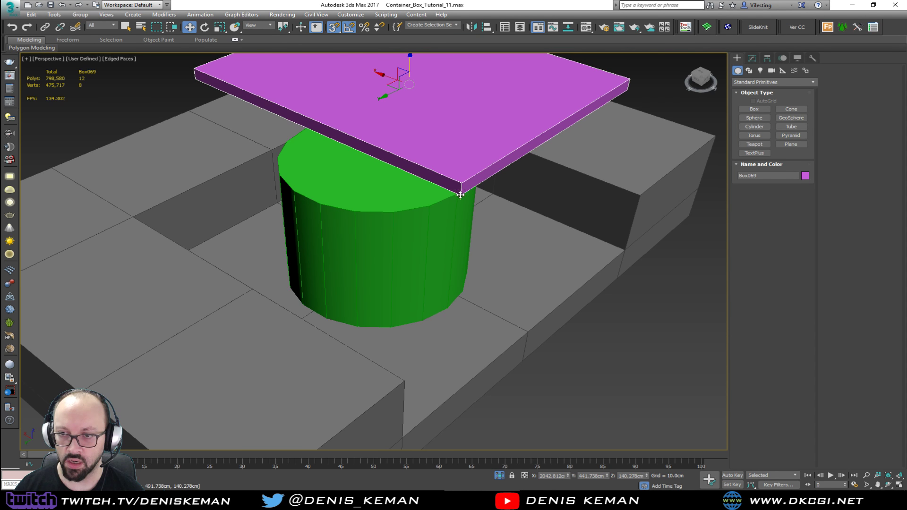
pyautogui.moveTo(461, 195); pyautogui.dragTo(361, 210)
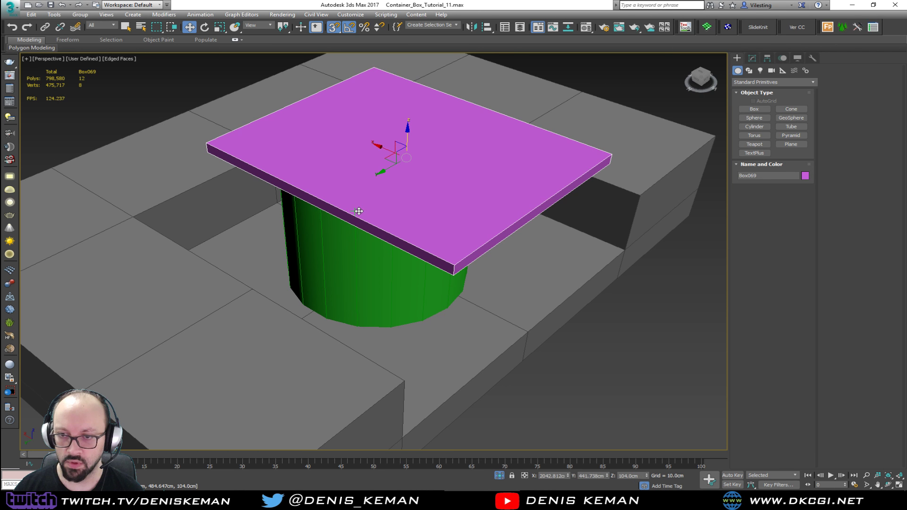
pyautogui.keyDown('alt'); pyautogui.moveTo(360, 211); pyautogui.dragTo(387, 199, button='middle'); pyautogui.keyUp('alt')
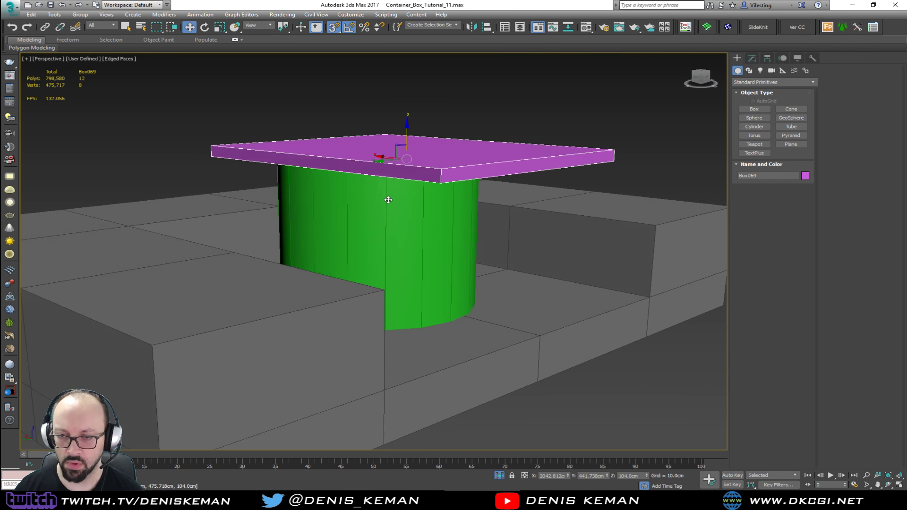
pyautogui.click(404, 237)
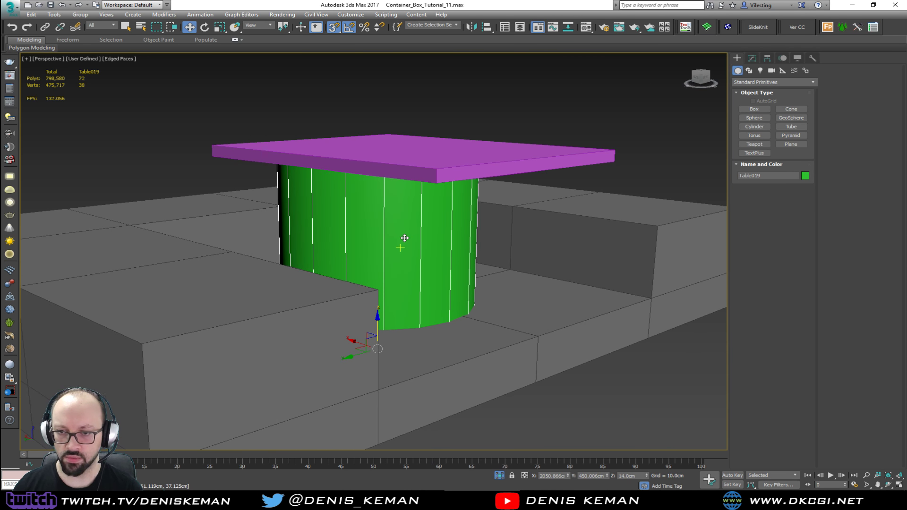
pyautogui.press('Delete')
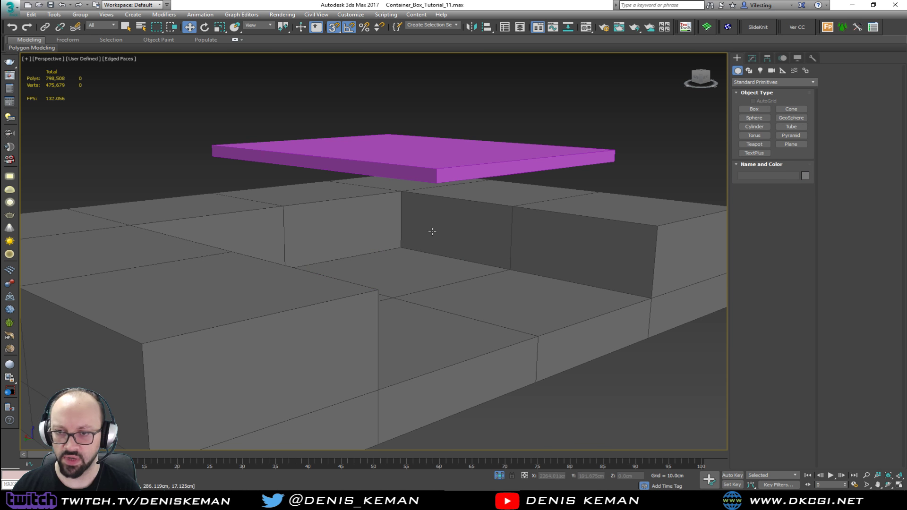
# - Check the tabletop's placement within the booth base from above, in the Top view and in perspective, with snapping turned off
pyautogui.keyDown('alt'); pyautogui.moveTo(429, 241); pyautogui.dragTo(411, 259, button='middle'); pyautogui.keyUp('alt')
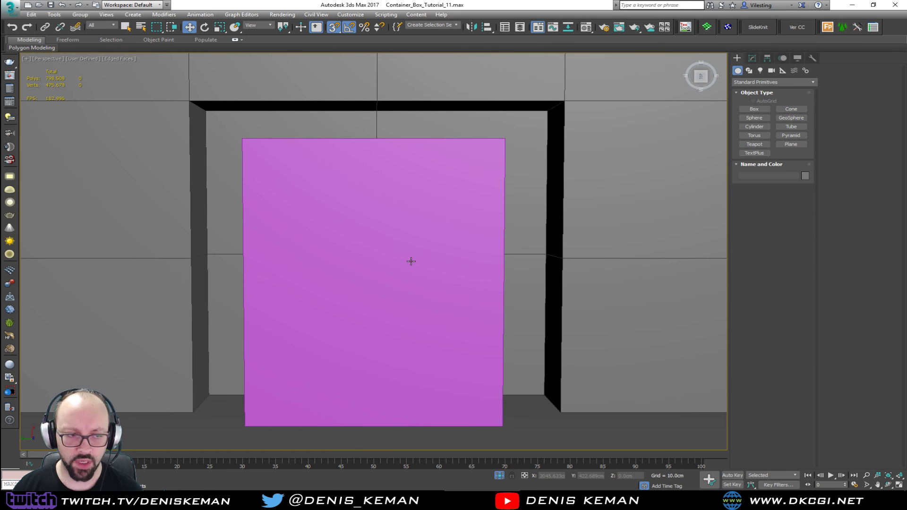
pyautogui.scroll(-2, 411, 259)
pyautogui.press('s')
pyautogui.hotkey('alt', 'w')
pyautogui.rightClick(266, 163)
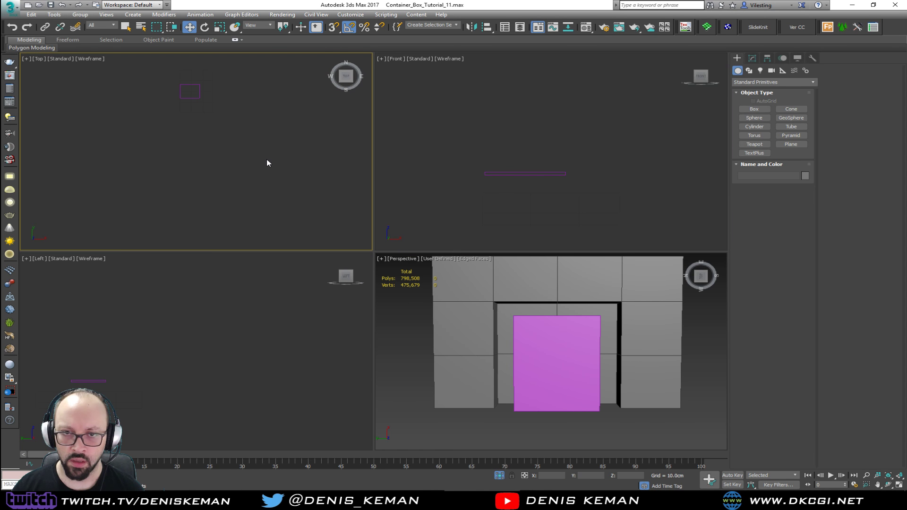
pyautogui.hotkey('alt', 'w')
pyautogui.moveTo(326, 214); pyautogui.dragTo(348, 228, button='middle')
pyautogui.hotkey('alt', 'w')
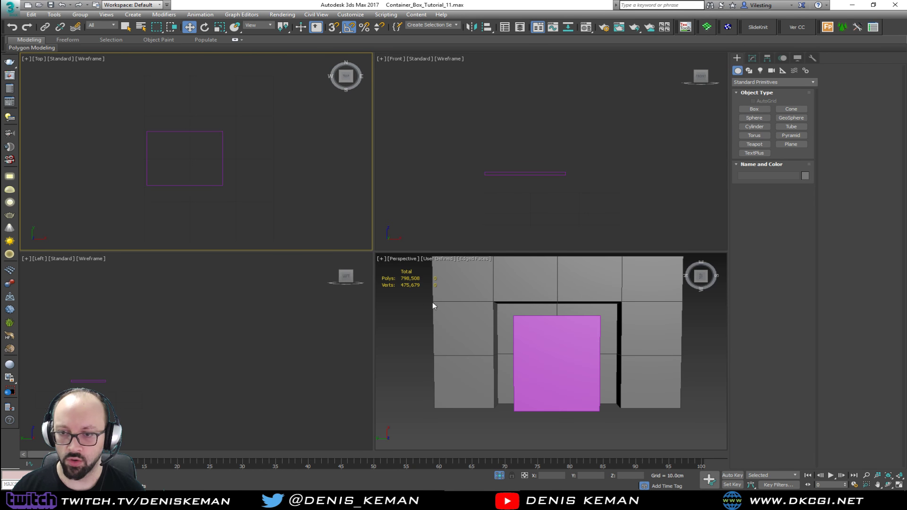
pyautogui.rightClick(486, 322)
pyautogui.hotkey('alt', 'w')
pyautogui.keyDown('alt'); pyautogui.moveTo(443, 261); pyautogui.dragTo(494, 156, button='middle'); pyautogui.keyUp('alt')
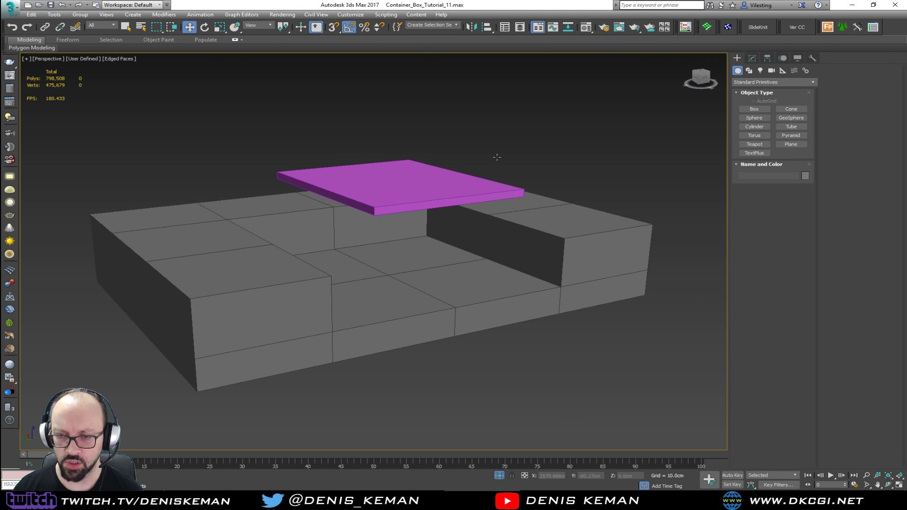
# - Select the tabletop and end isolation to bring back the surrounding booth seating and container frame
pyautogui.click(417, 215)
pyautogui.rightClick(417, 213)
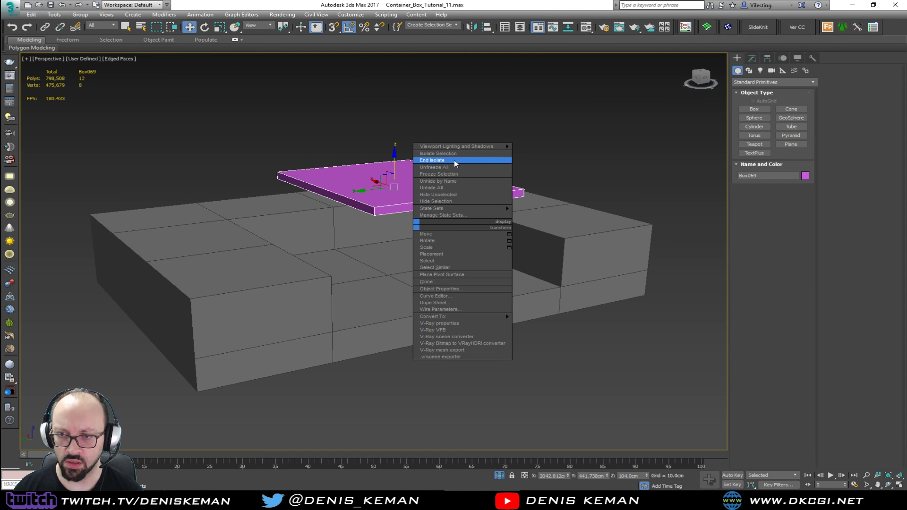
pyautogui.click(454, 160)
pyautogui.keyDown('alt'); pyautogui.moveTo(436, 237); pyautogui.dragTo(404, 206, button='middle'); pyautogui.keyUp('alt')
pyautogui.scroll(5, 405, 260)
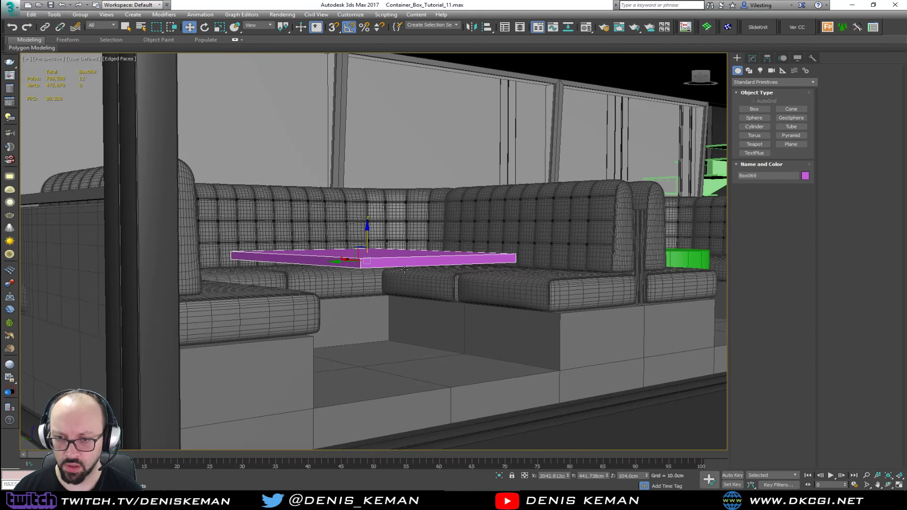
# - Raise the tabletop slightly above the seat cushions, to a Z position of about 111.6 cm
pyautogui.keyDown('alt'); pyautogui.moveTo(404, 260); pyautogui.dragTo(336, 275, button='middle'); pyautogui.keyUp('alt')
pyautogui.moveTo(371, 241); pyautogui.dragTo(373, 227)
pyautogui.keyDown('alt'); pyautogui.moveTo(372, 227); pyautogui.dragTo(453, 225, button='middle'); pyautogui.keyUp('alt')
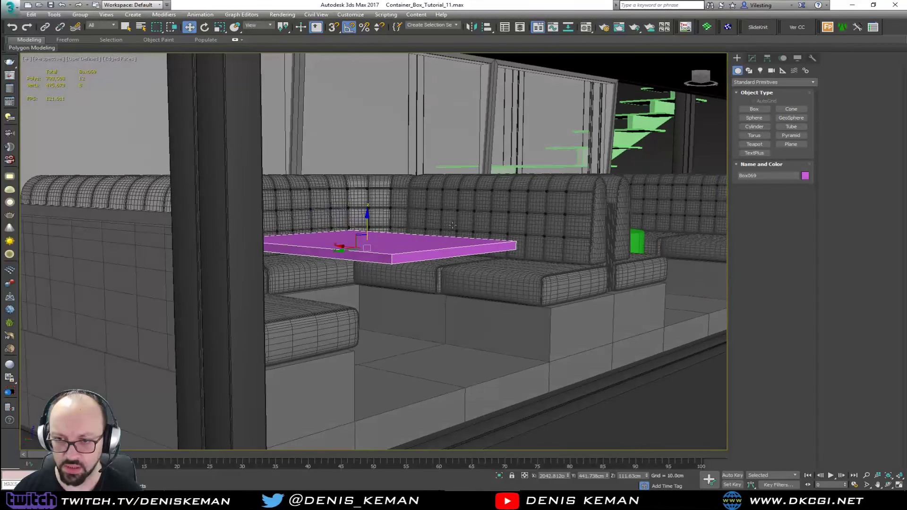
pyautogui.click(260, 499)
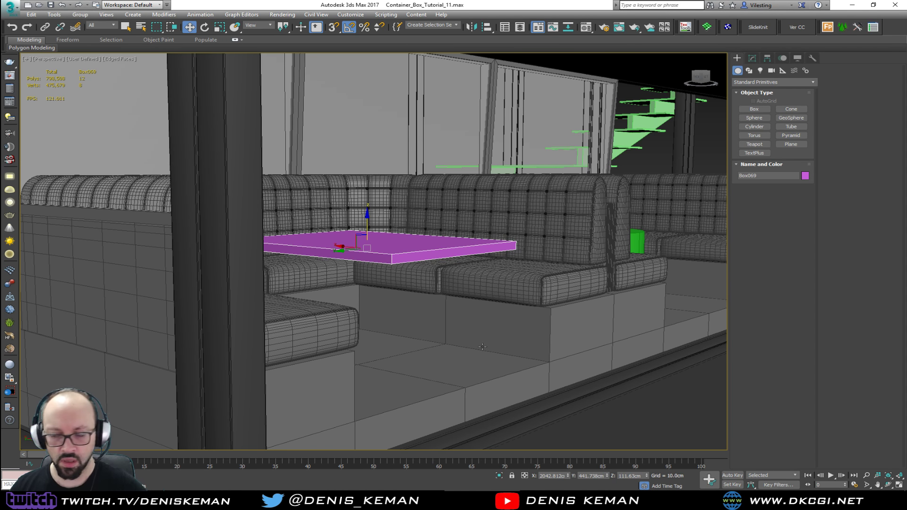
# - Draw a support box about 12.8 by 17.4 cm and 90.5 cm high on the floor beneath the tabletop, using AutoGrid
pyautogui.keyDown('alt'); pyautogui.moveTo(482, 346); pyautogui.dragTo(450, 286, button='middle'); pyautogui.keyUp('alt')
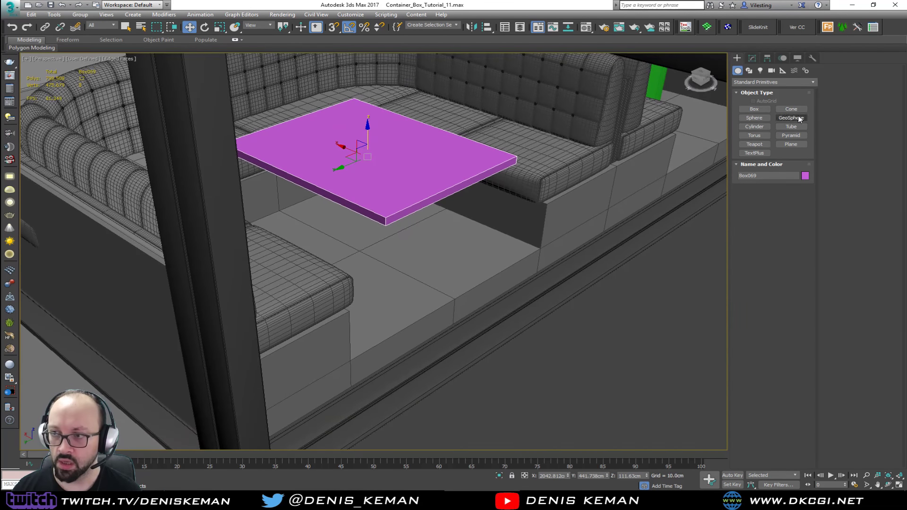
pyautogui.click(761, 110)
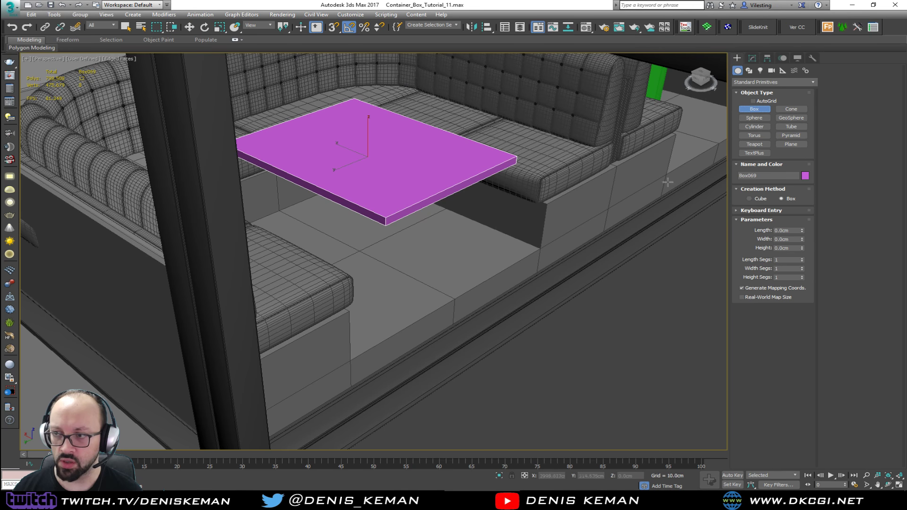
pyautogui.click(753, 101)
pyautogui.moveTo(404, 248); pyautogui.dragTo(411, 264)
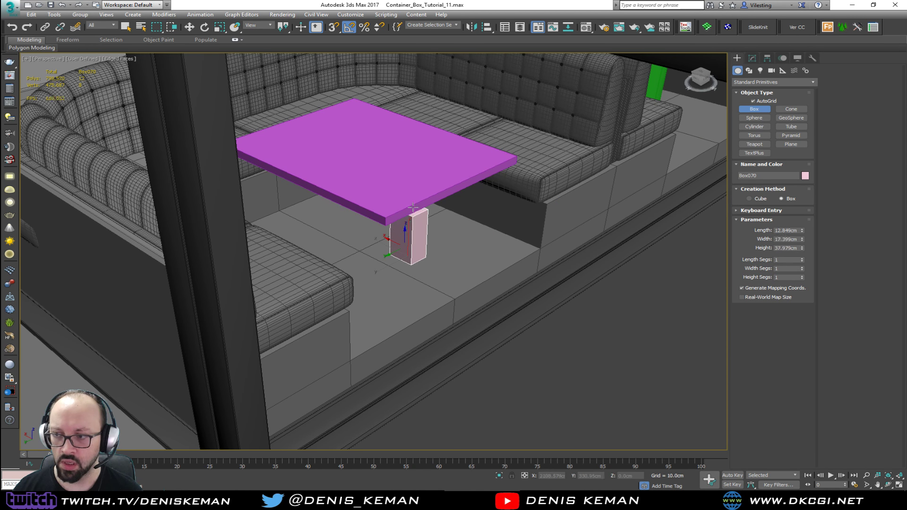
pyautogui.click(432, 132)
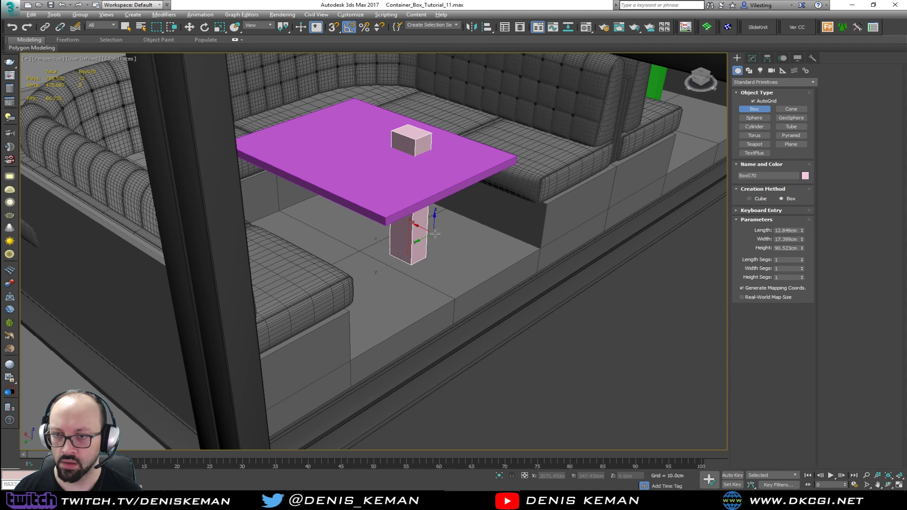
pyautogui.moveTo(433, 232)
pyautogui.keyDown('alt'); pyautogui.mouseDown(button='middle')
pyautogui.moveTo(410, 215)
pyautogui.moveTo(356, 217)
pyautogui.moveTo(425, 221)
pyautogui.mouseUp(button='middle'); pyautogui.keyUp('alt')
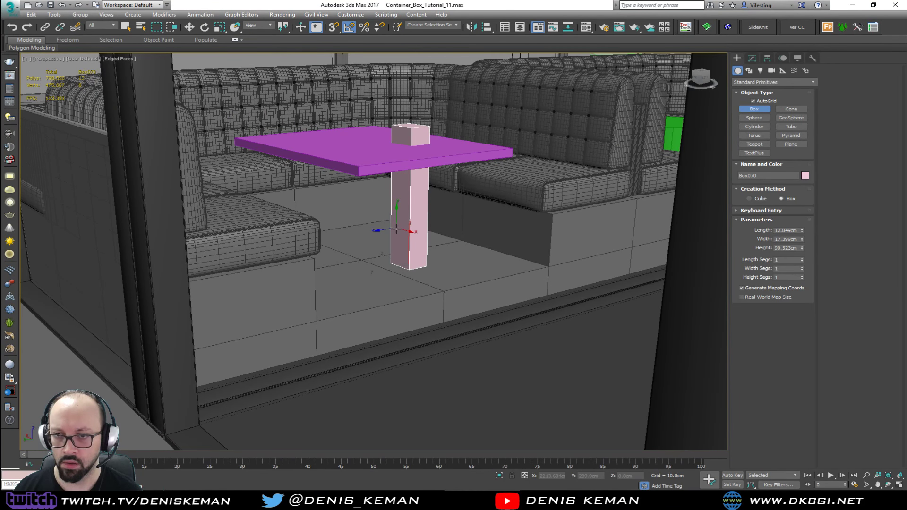
pyautogui.moveTo(796, 247); pyautogui.dragTo(770, 247)
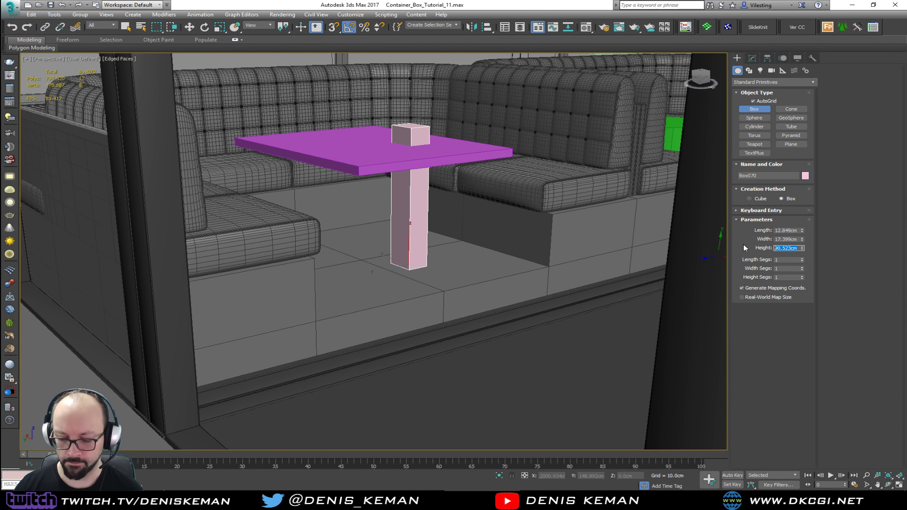
pyautogui.press('w')
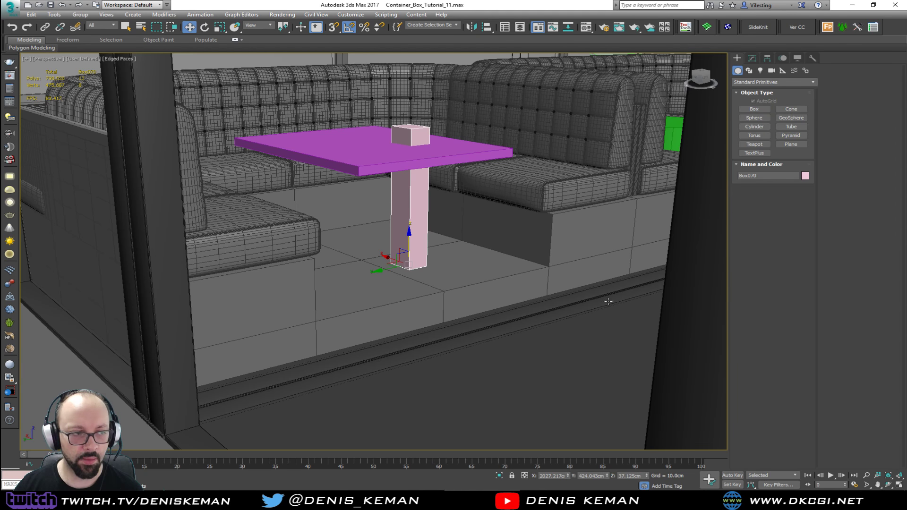
# - Consult the Seating_03 reference photo for the table's support, and delete the box support beneath the tabletop
pyautogui.moveTo(0, 105); pyautogui.dragTo(765, 70)
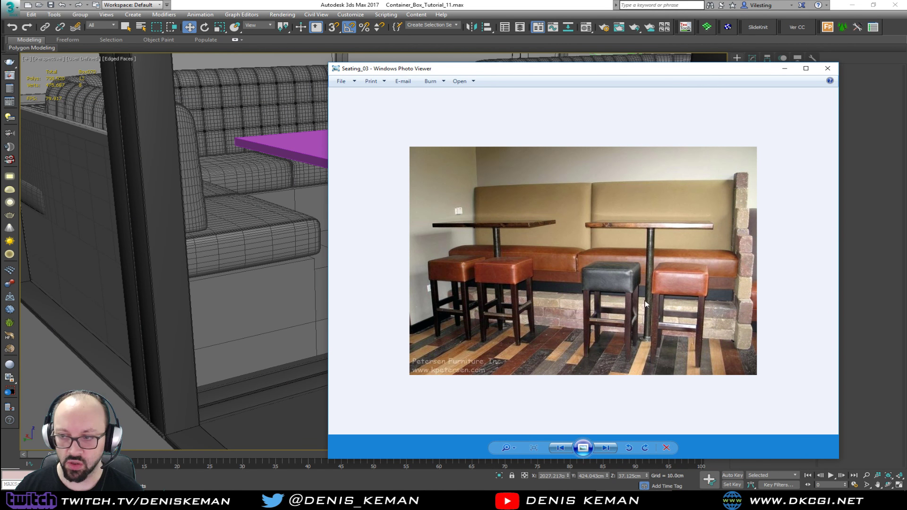
pyautogui.moveTo(616, 74); pyautogui.dragTo(0, 95)
pyautogui.press('z')
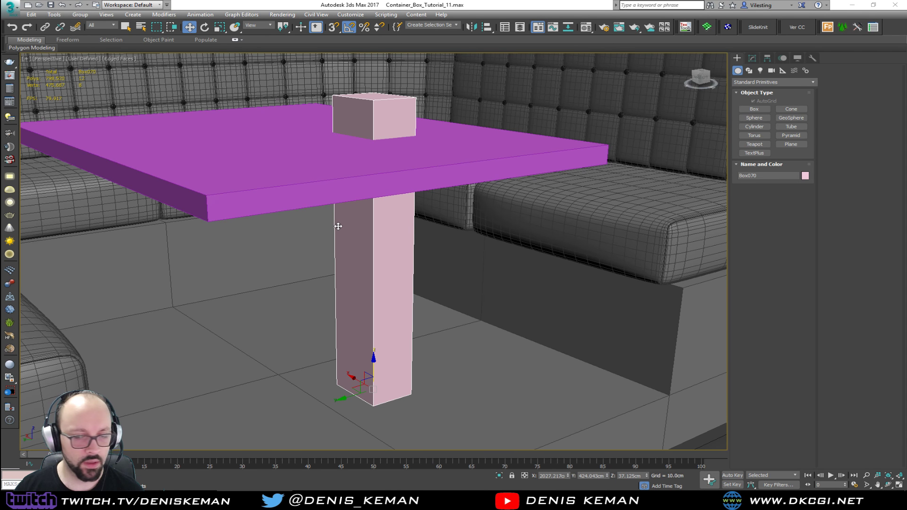
pyautogui.rightClick(353, 256)
pyautogui.click(340, 172)
pyautogui.keyDown('alt'); pyautogui.moveTo(339, 171); pyautogui.dragTo(335, 239, button='middle'); pyautogui.keyUp('alt')
pyautogui.press('Delete')
# - Select the tabletop box and add a Chamfer modifier to it
pyautogui.click(312, 175)
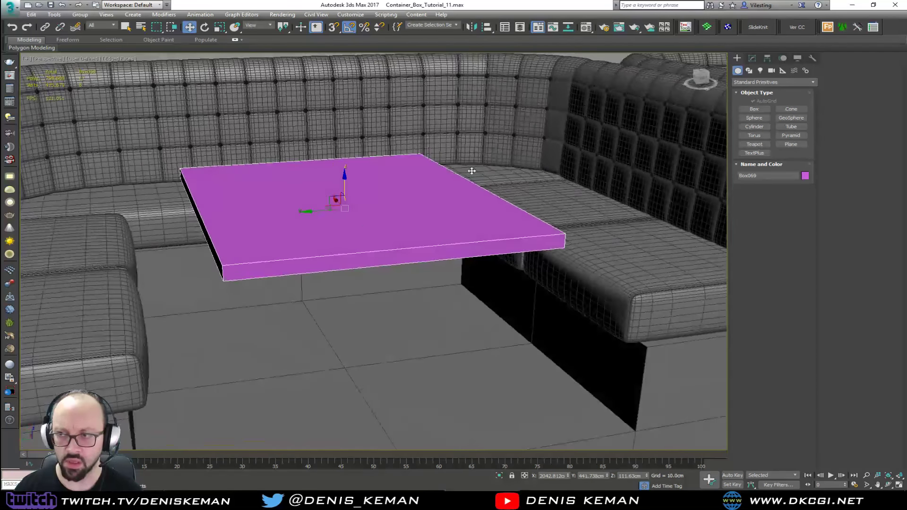
pyautogui.click(752, 59)
pyautogui.keyDown('alt'); pyautogui.moveTo(438, 217); pyautogui.dragTo(407, 227, button='middle'); pyautogui.keyUp('alt')
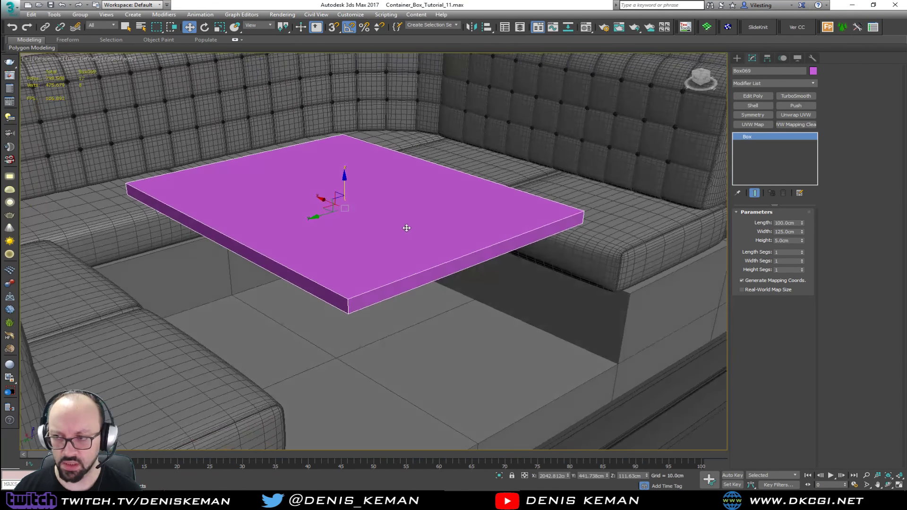
pyautogui.click(763, 84)
pyautogui.scroll(-6, 765, 87)
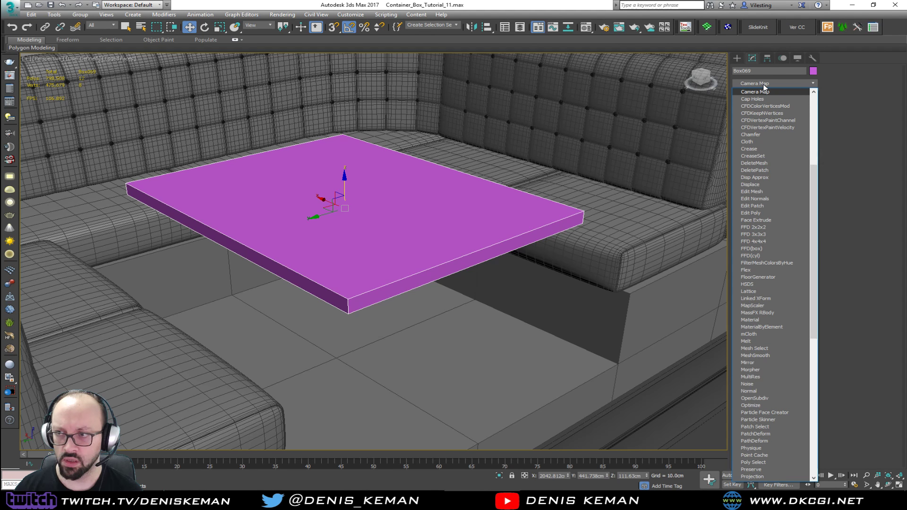
pyautogui.click(764, 136)
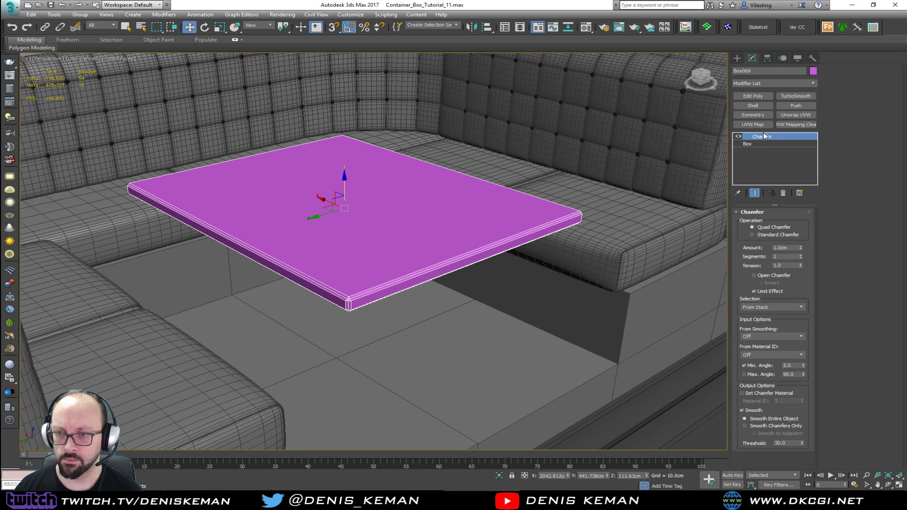
# - Set the Chamfer tension to 0.5 and inspect the tabletop's corner with the edged-faces display temporarily off
pyautogui.click(790, 247)
pyautogui.doubleClick(788, 265)
pyautogui.write('0')
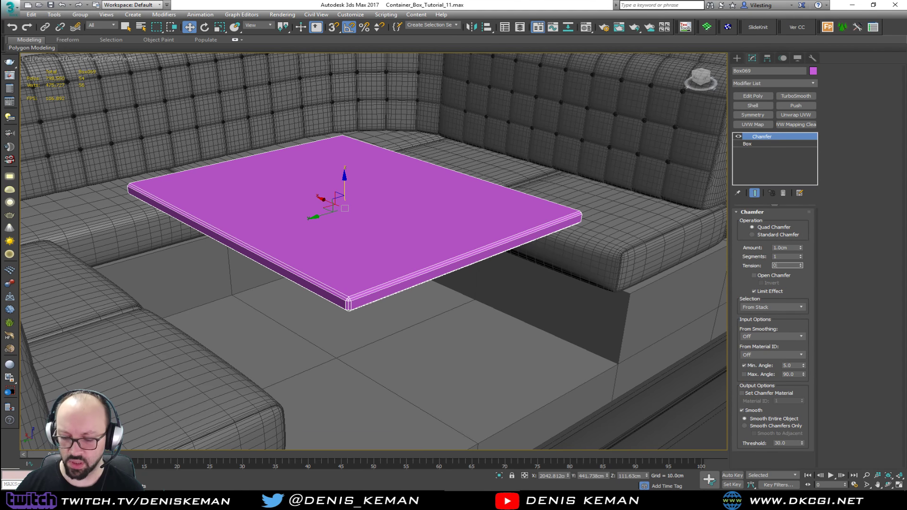
pyautogui.write('.5')
pyautogui.press('Return')
pyautogui.rightClick(342, 323)
pyautogui.press('Escape')
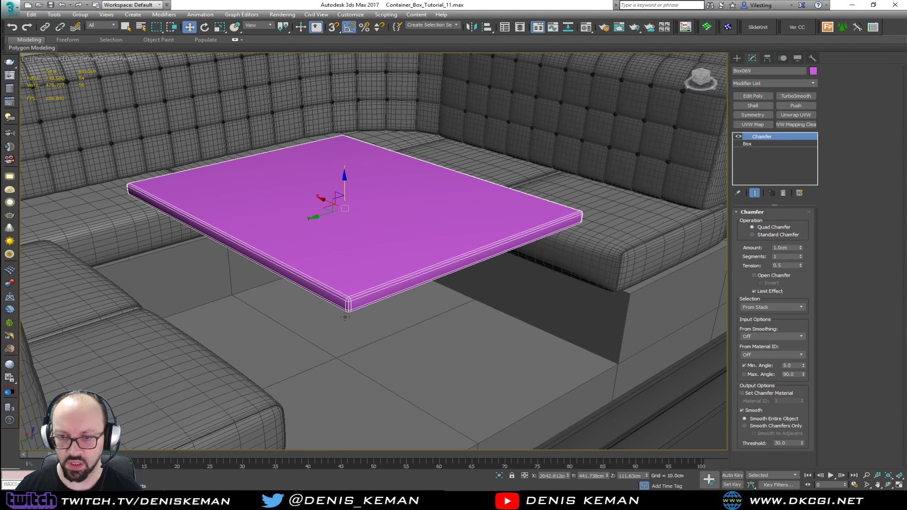
pyautogui.scroll(5, 361, 305)
pyautogui.press('F4')
pyautogui.scroll(-8, 362, 305)
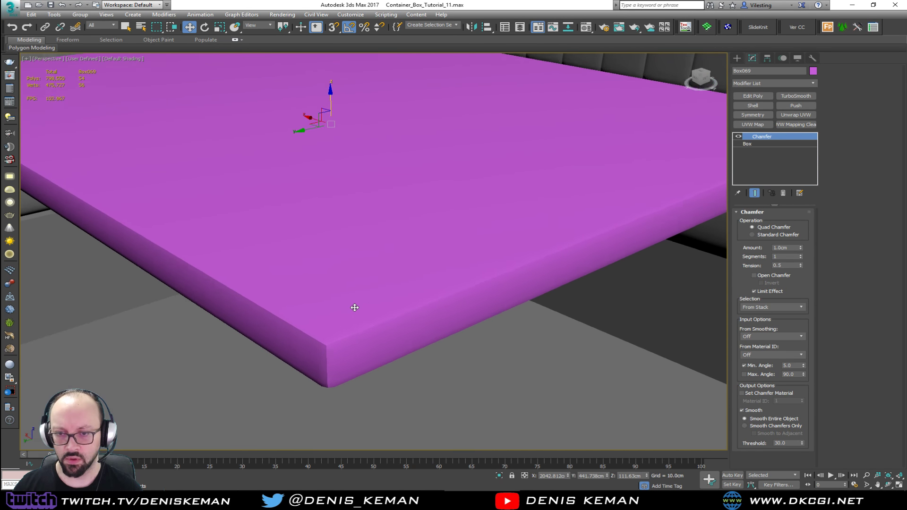
pyautogui.scroll(3, 355, 308)
pyautogui.press('F4')
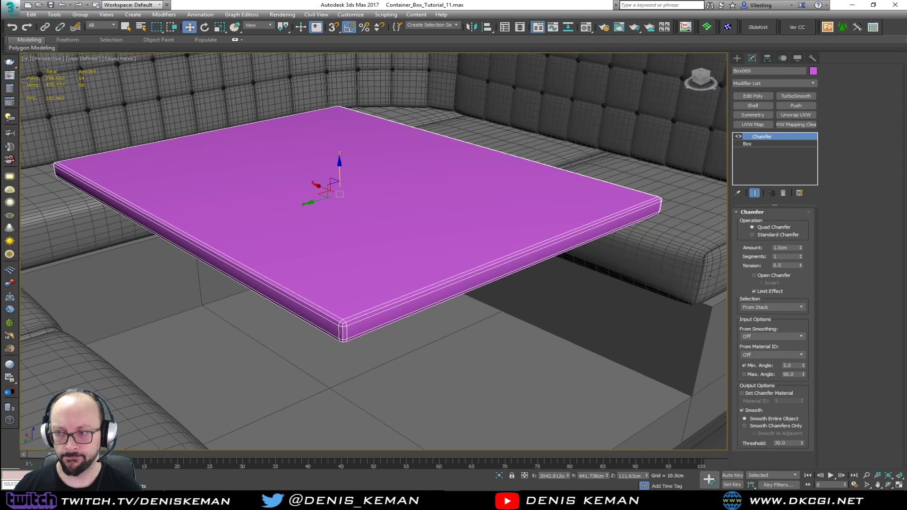
# - Reduce the tabletop's Chamfer amount to 0.5 cm
pyautogui.doubleClick(789, 247)
pyautogui.write('0.5')
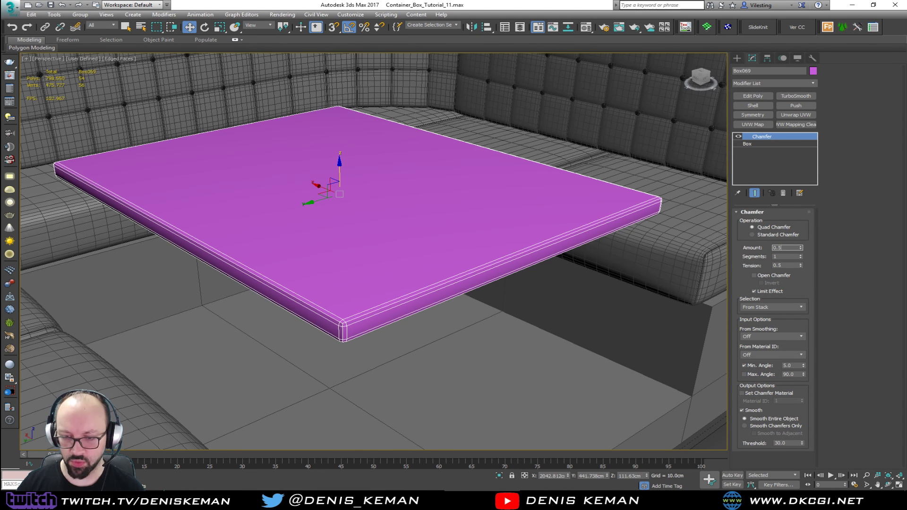
pyautogui.press('Return')
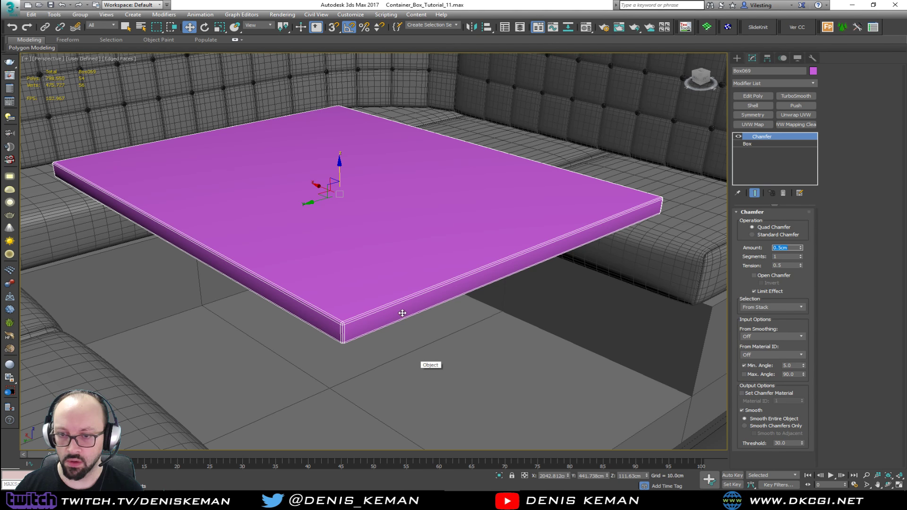
pyautogui.scroll(3, 412, 280)
# - Add an Edit Poly modifier above the Chamfer and select all of the tabletop's polygons
pyautogui.click(758, 93)
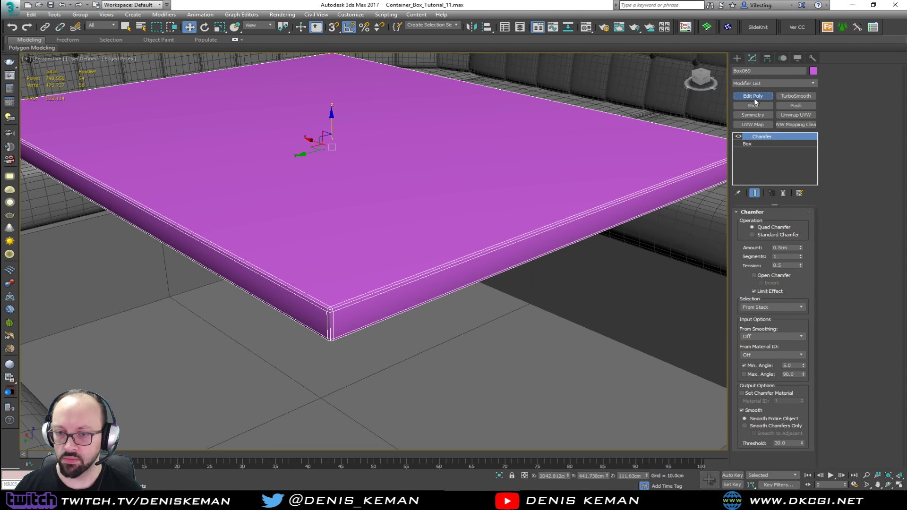
pyautogui.click(780, 267)
pyautogui.click(779, 277)
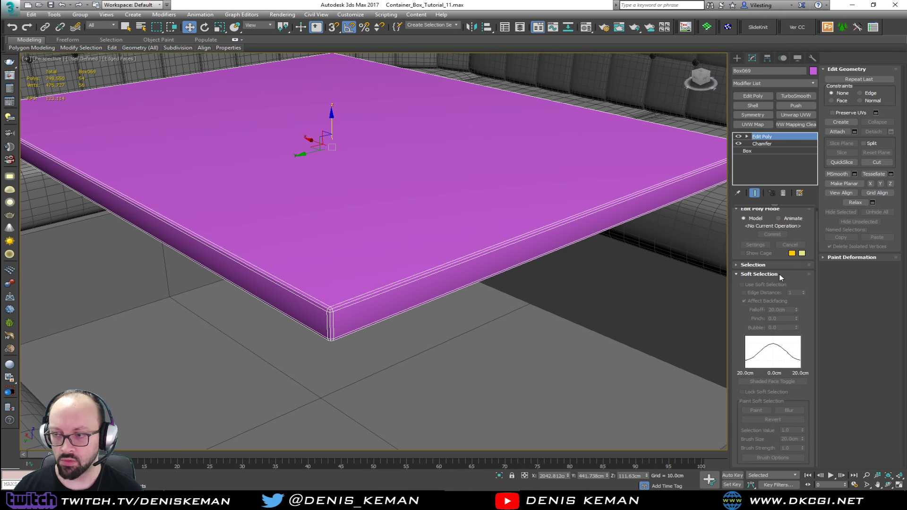
pyautogui.click(778, 277)
pyautogui.click(773, 269)
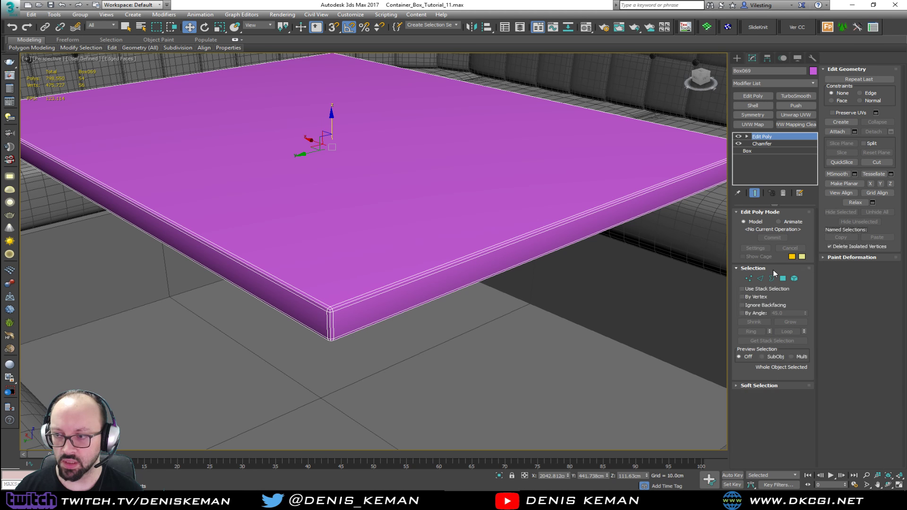
pyautogui.press('4')
pyautogui.hotkey('ctrl', 'a')
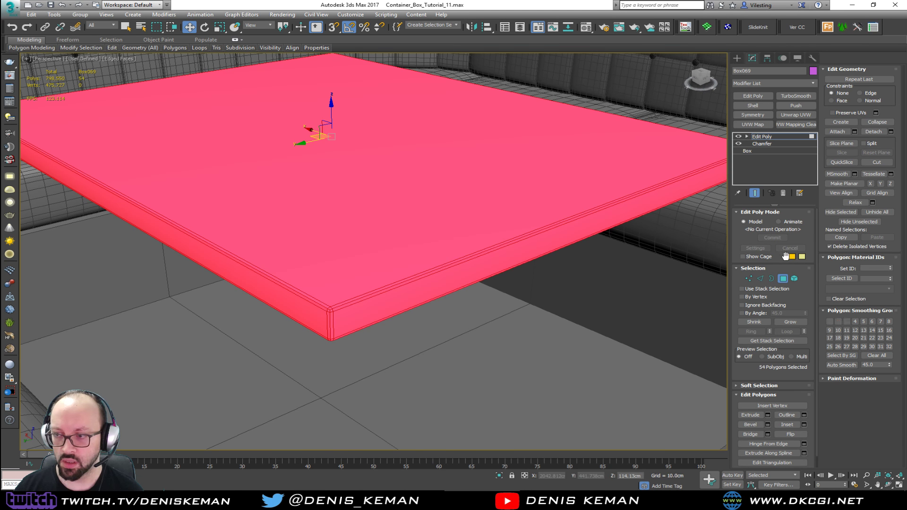
# - Clear the tabletop's smoothing groups, auto-smooth all polygons at 25, and check the shading without edged faces
pyautogui.click(875, 354)
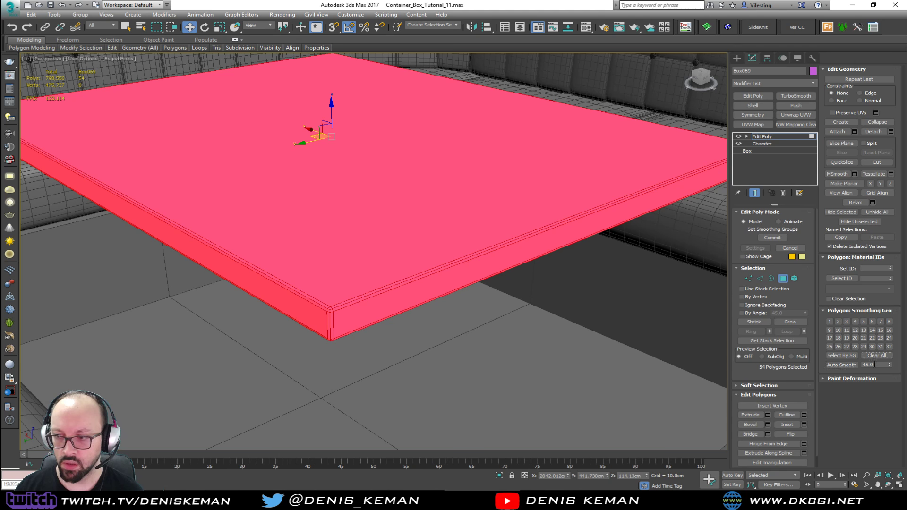
pyautogui.doubleClick(875, 365)
pyautogui.write('2')
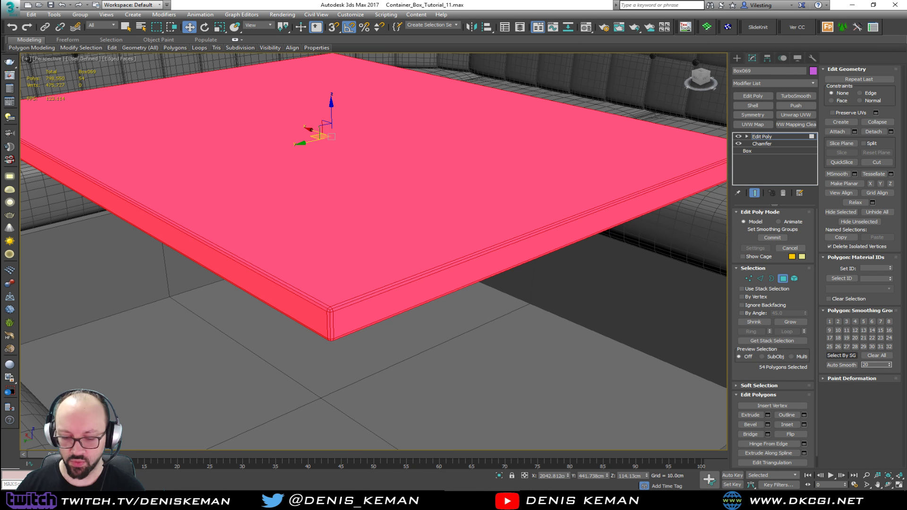
pyautogui.click(841, 364)
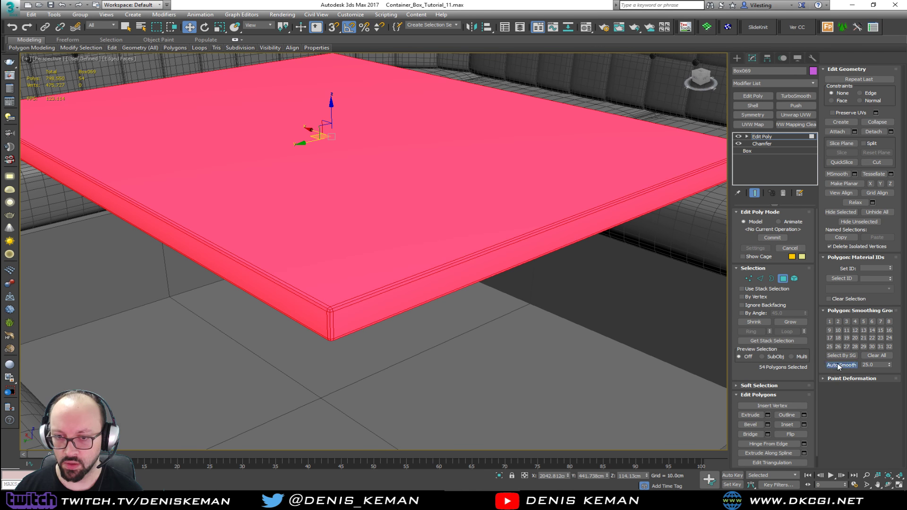
pyautogui.click(783, 278)
pyautogui.press('F4')
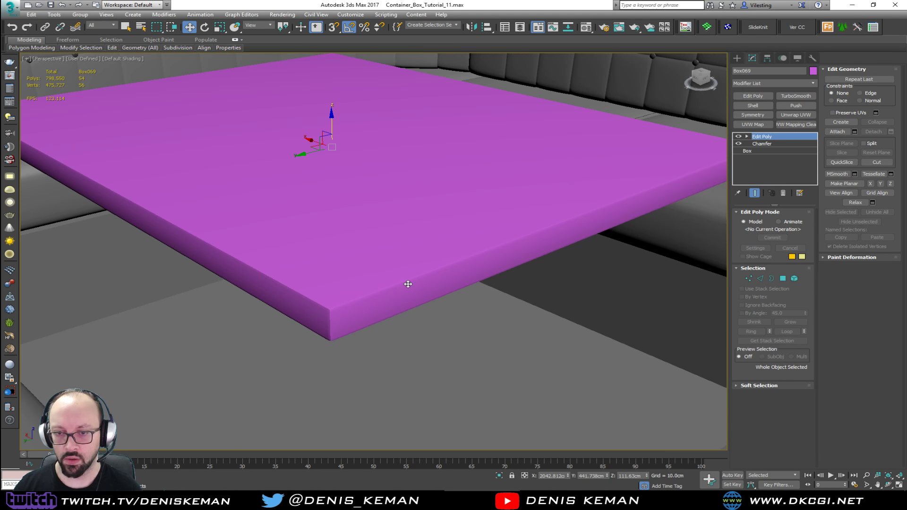
pyautogui.scroll(-5, 405, 283)
pyautogui.scroll(8, 423, 263)
# - Select the window glass, open the Layer Explorer, and toggle the Windows And Doors layer off and on to check its contents
pyautogui.keyDown('alt'); pyautogui.moveTo(423, 263); pyautogui.dragTo(340, 198, button='middle'); pyautogui.keyUp('alt')
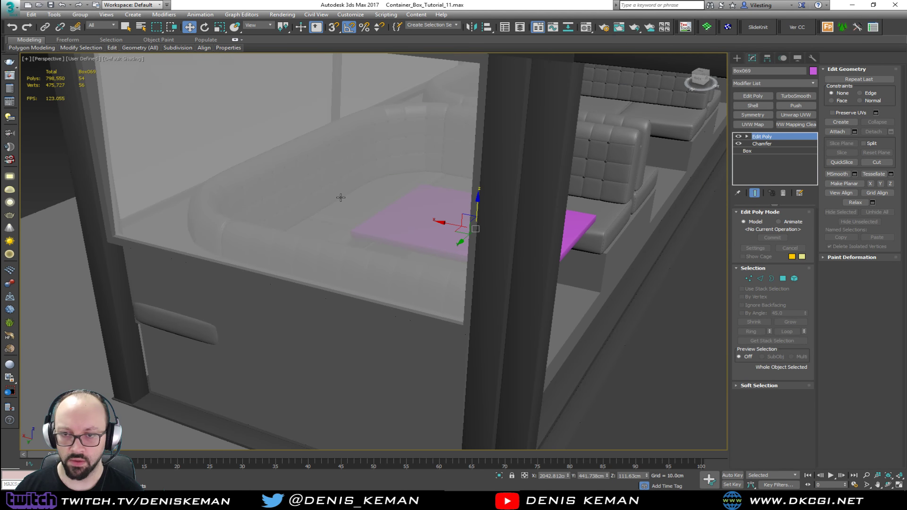
pyautogui.click(340, 198)
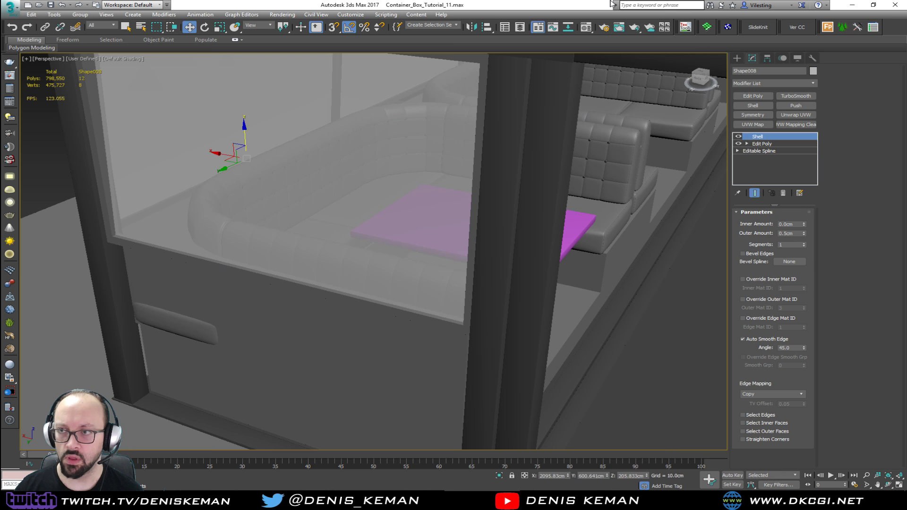
pyautogui.click(520, 27)
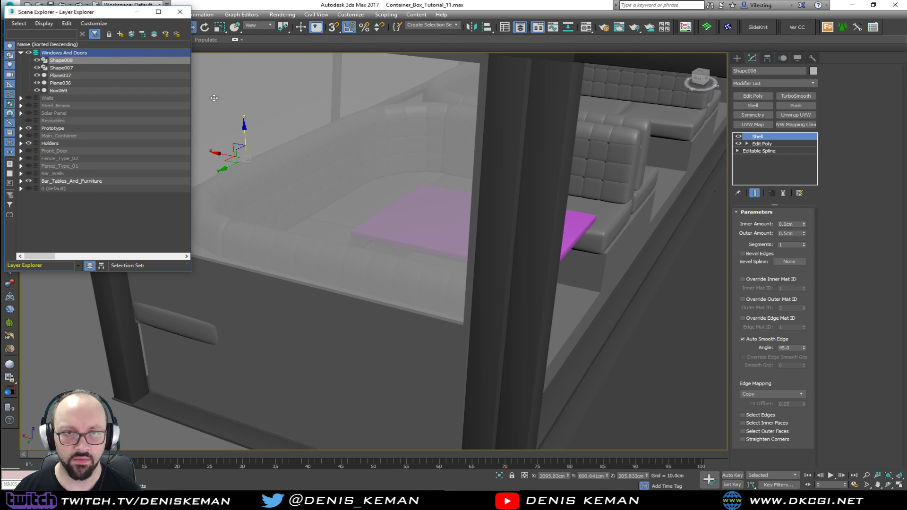
pyautogui.keyDown('alt'); pyautogui.moveTo(309, 110); pyautogui.dragTo(203, 87, button='middle'); pyautogui.keyUp('alt')
pyautogui.click(28, 52)
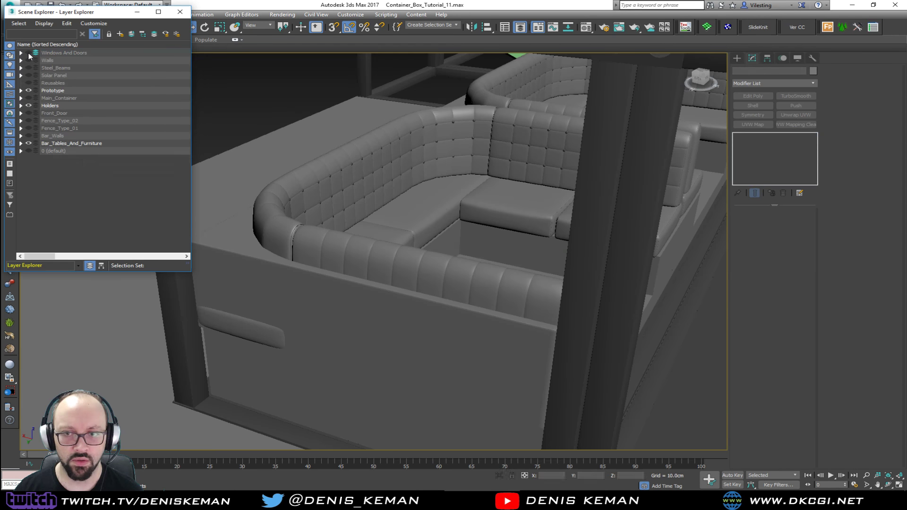
pyautogui.moveTo(425, 179)
pyautogui.keyDown('alt'); pyautogui.mouseDown(button='middle')
pyautogui.moveTo(461, 188)
pyautogui.moveTo(435, 178)
pyautogui.mouseUp(button='middle'); pyautogui.keyUp('alt')
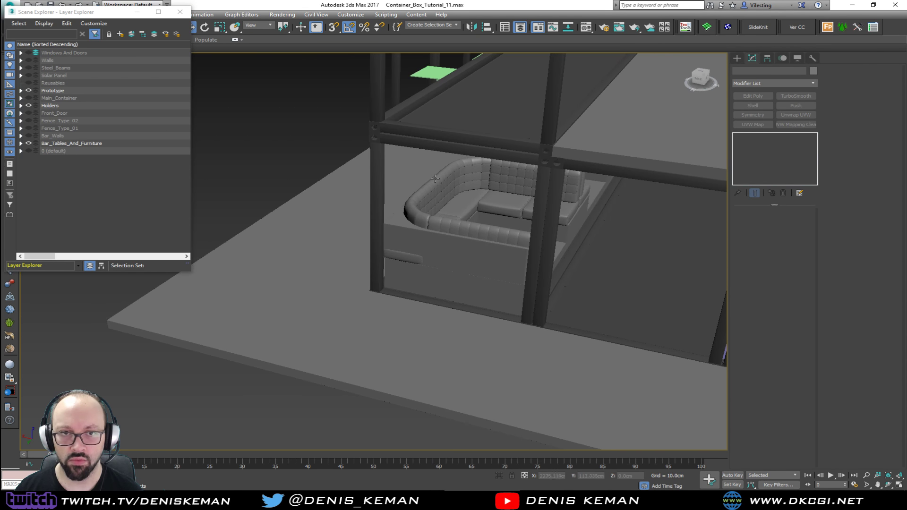
pyautogui.click(28, 52)
# - Select the tabletop, make the 0 (default) layer active, and turn on that layer's visibility
pyautogui.keyDown('alt'); pyautogui.moveTo(378, 212); pyautogui.dragTo(514, 230, button='middle'); pyautogui.keyUp('alt')
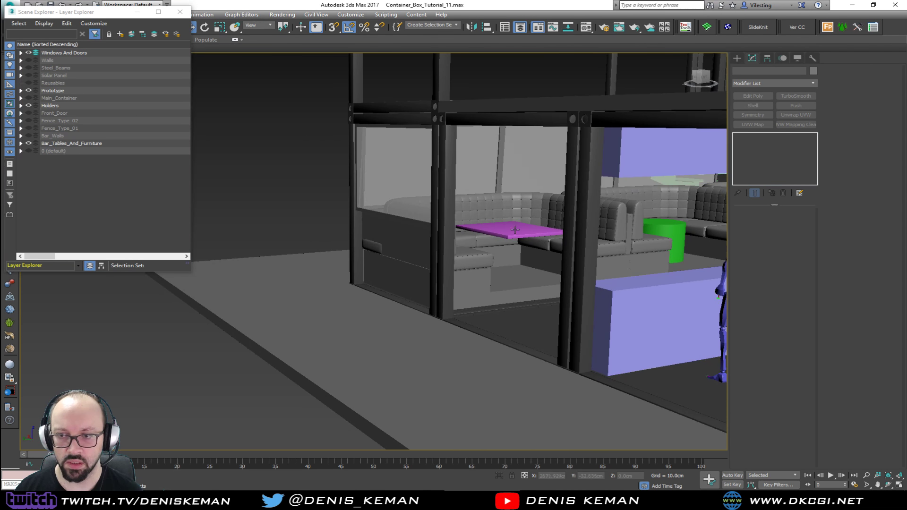
pyautogui.click(515, 229)
pyautogui.click(37, 189)
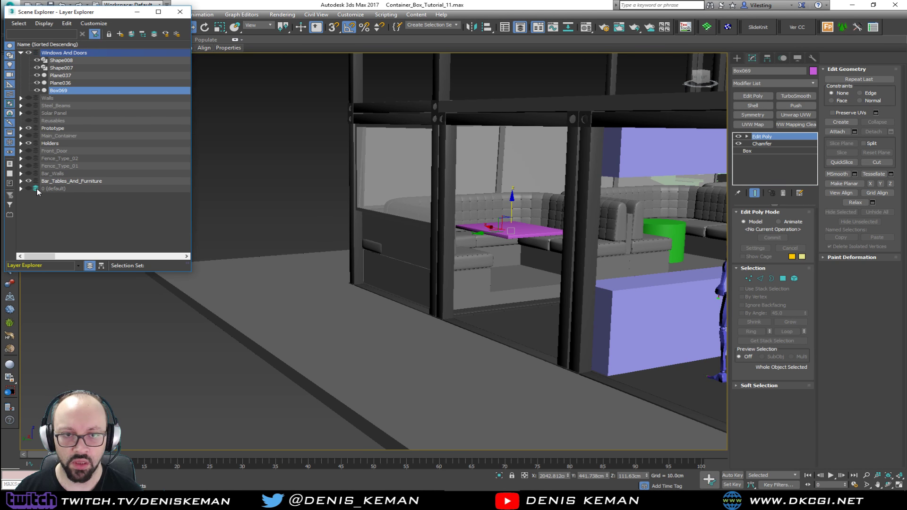
pyautogui.click(29, 189)
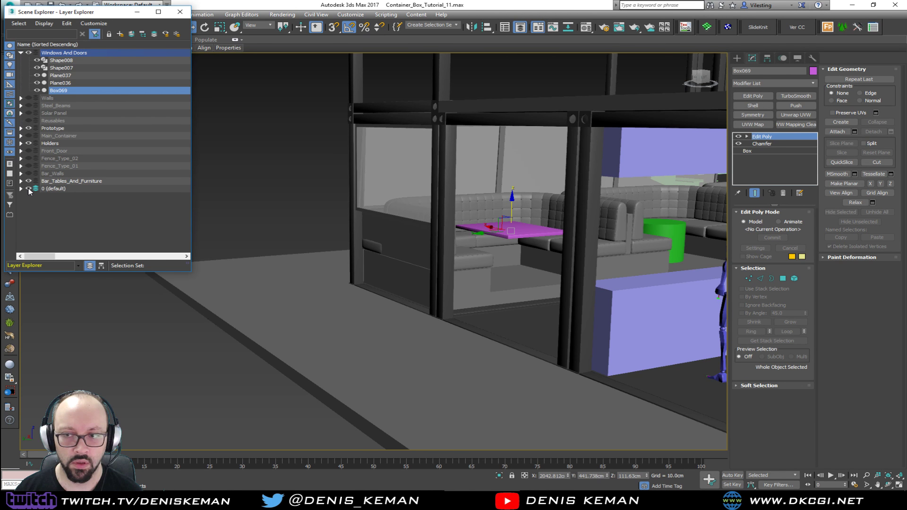
# - Move the tabletop from the Windows And Doors layer to the active 0 (default) layer
pyautogui.click(63, 189)
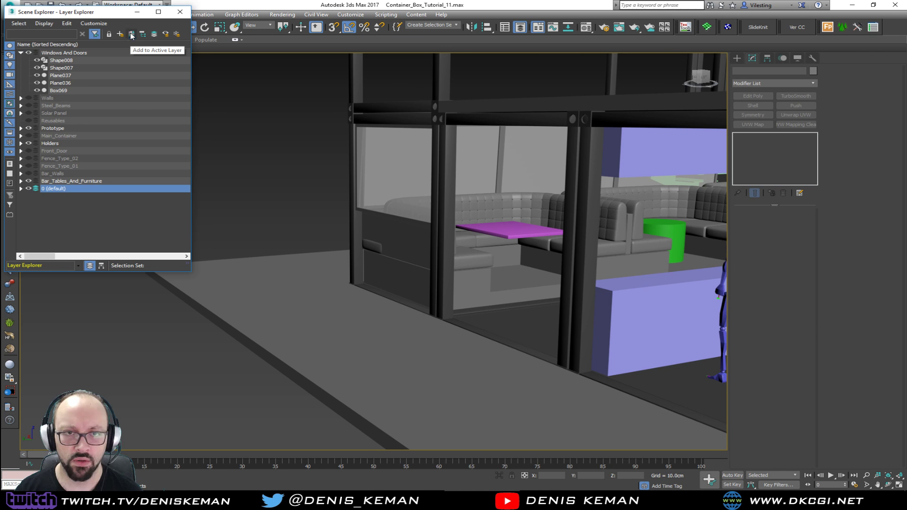
pyautogui.click(511, 234)
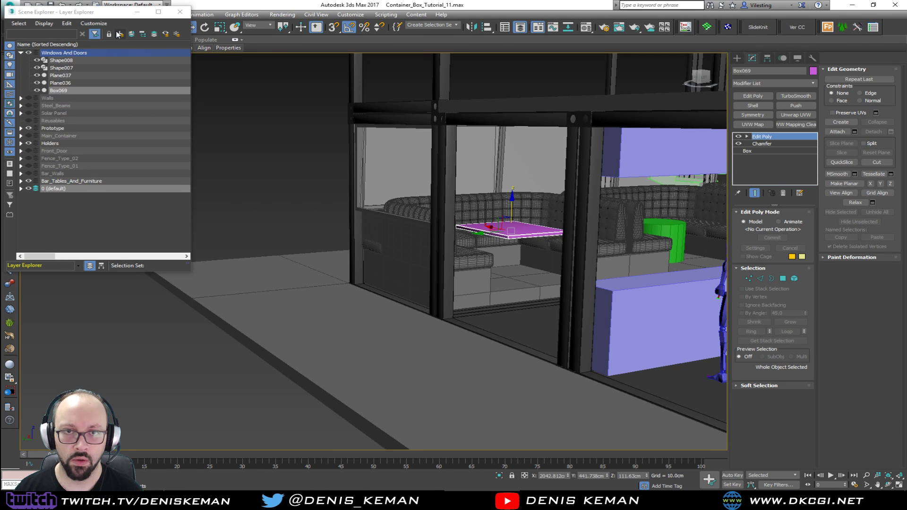
pyautogui.click(132, 35)
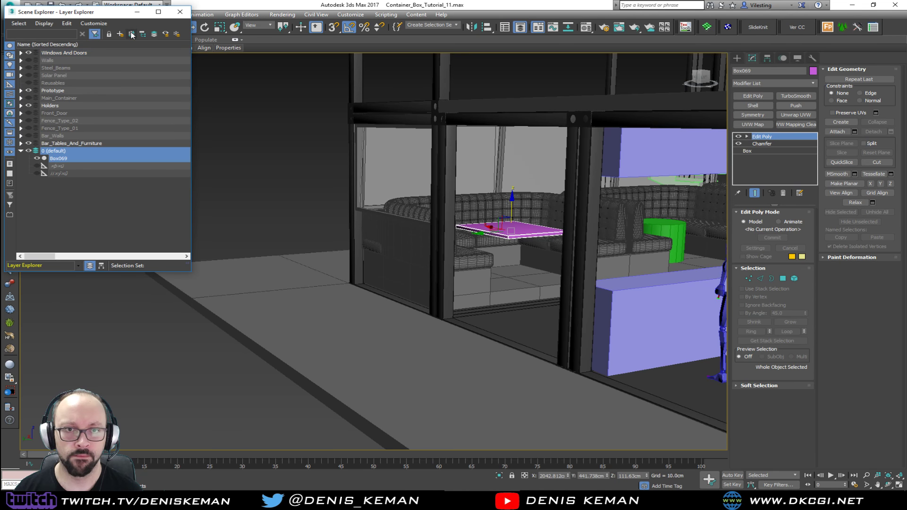
# - Hide the Windows And Doors layer and close the Layer Explorer
pyautogui.click(30, 55)
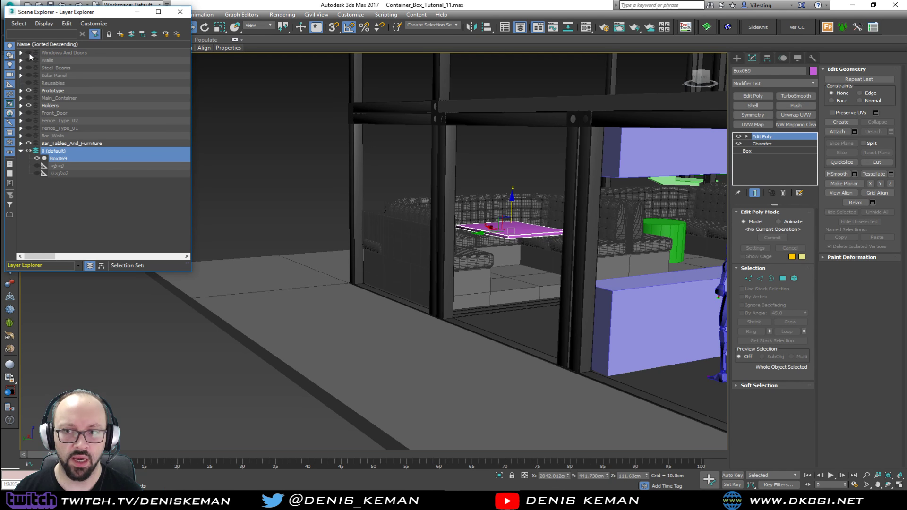
pyautogui.click(271, 151)
pyautogui.scroll(10, 519, 219)
pyautogui.moveTo(506, 242); pyautogui.dragTo(359, 211, button='middle')
pyautogui.scroll(-4, 481, 216)
pyautogui.scroll(-3, 417, 205)
pyautogui.click(417, 206)
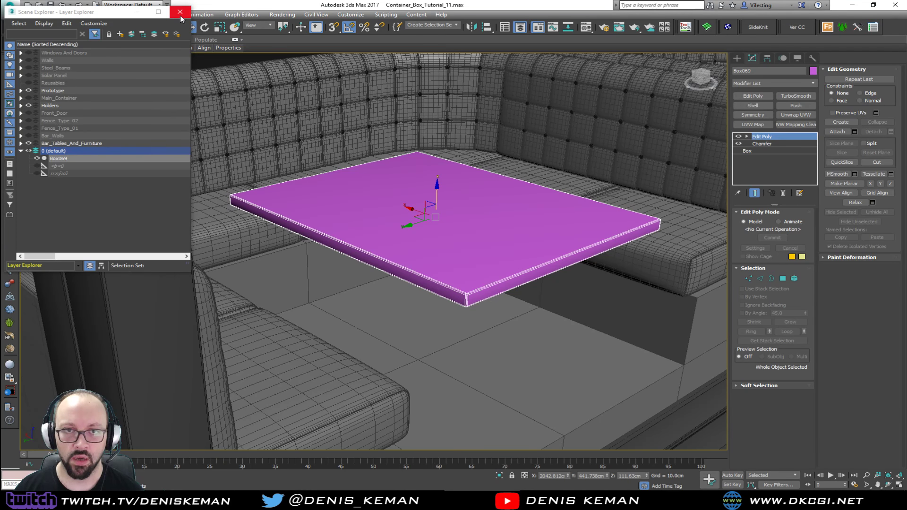
pyautogui.moveTo(100, 12); pyautogui.dragTo(0, 16)
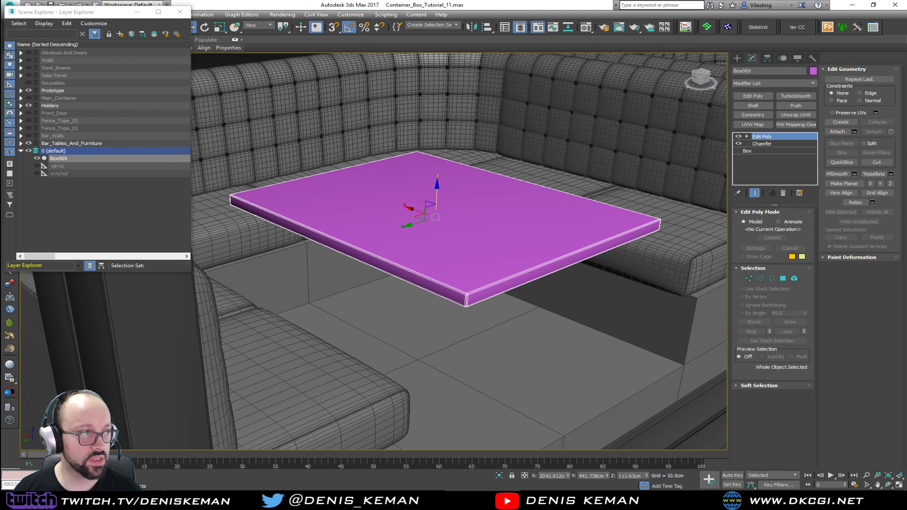
# - Select the booth's grey base along with the tabletop and isolate the two objects
pyautogui.keyDown('alt'); pyautogui.moveTo(498, 233); pyautogui.dragTo(496, 199, button='middle'); pyautogui.keyUp('alt')
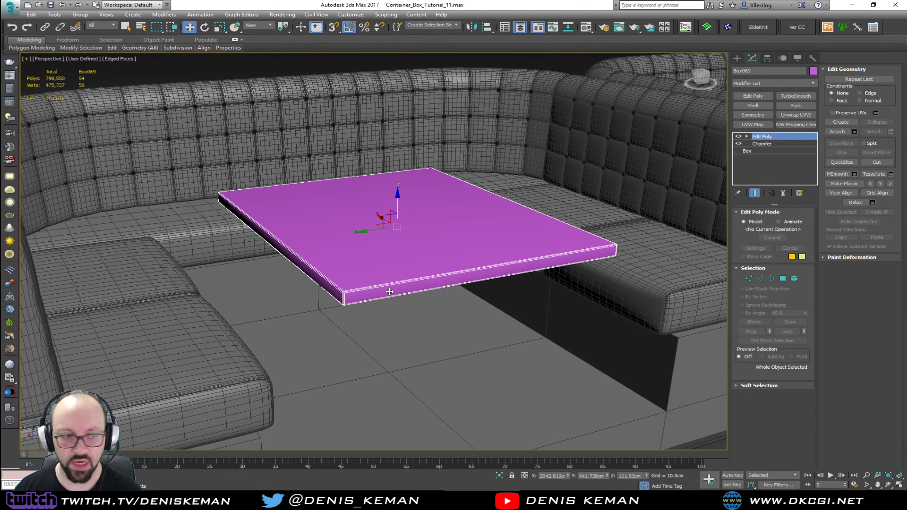
pyautogui.click(625, 500)
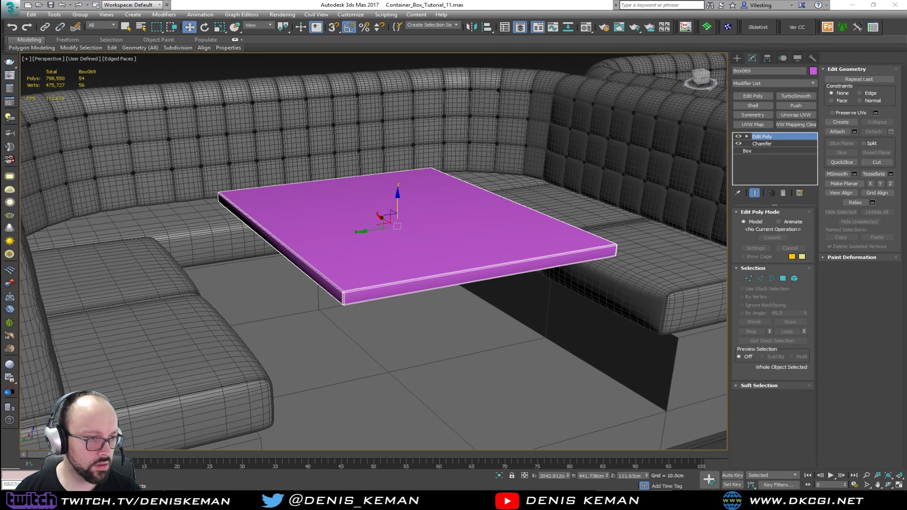
pyautogui.click(419, 304)
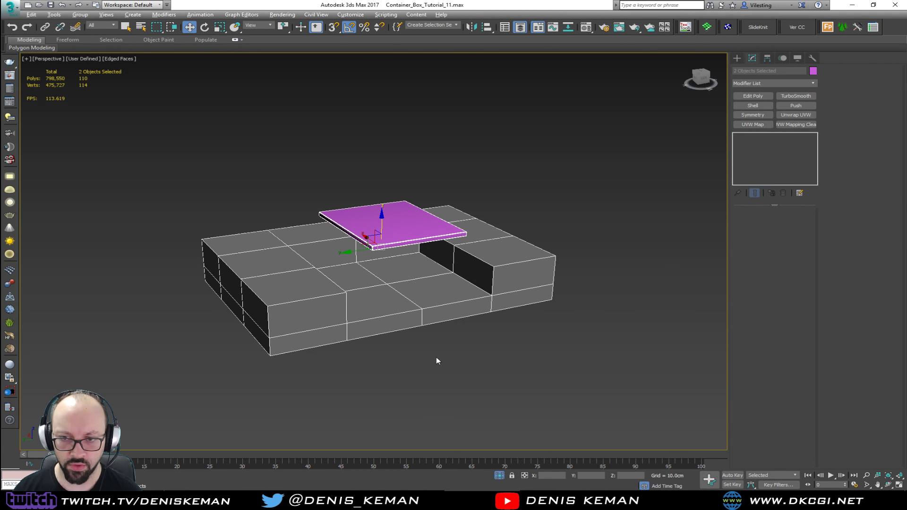
# - Select only the tabletop and examine it and the space beneath it in the Front view
pyautogui.click(417, 232)
pyautogui.hotkey('alt', 'w')
pyautogui.rightClick(493, 171)
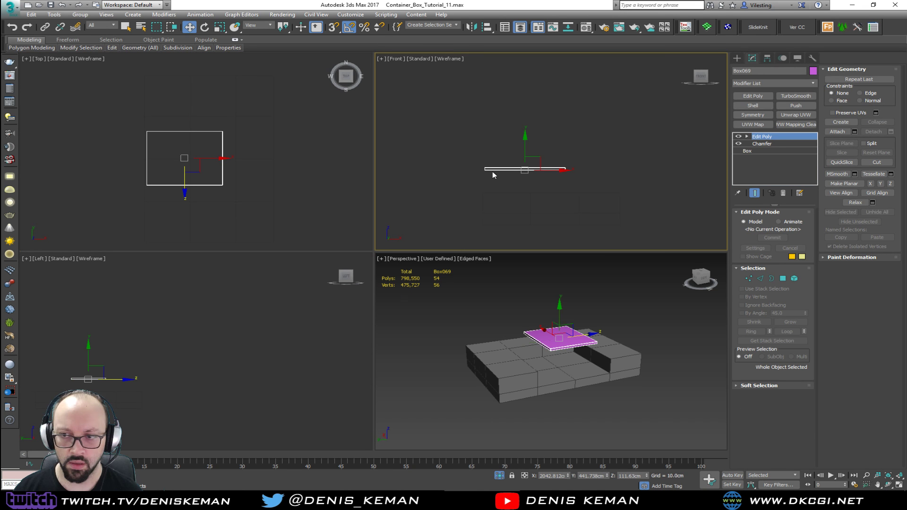
pyautogui.hotkey('alt', 'w')
pyautogui.moveTo(350, 323); pyautogui.dragTo(350, 202, button='middle')
pyautogui.scroll(-5, 351, 202)
pyautogui.hotkey('alt', 'w')
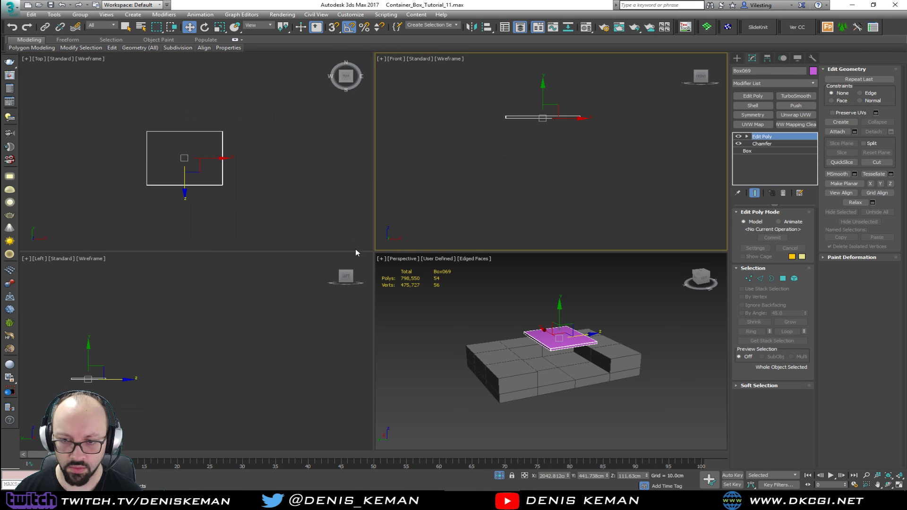
pyautogui.hotkey('alt', 'w')
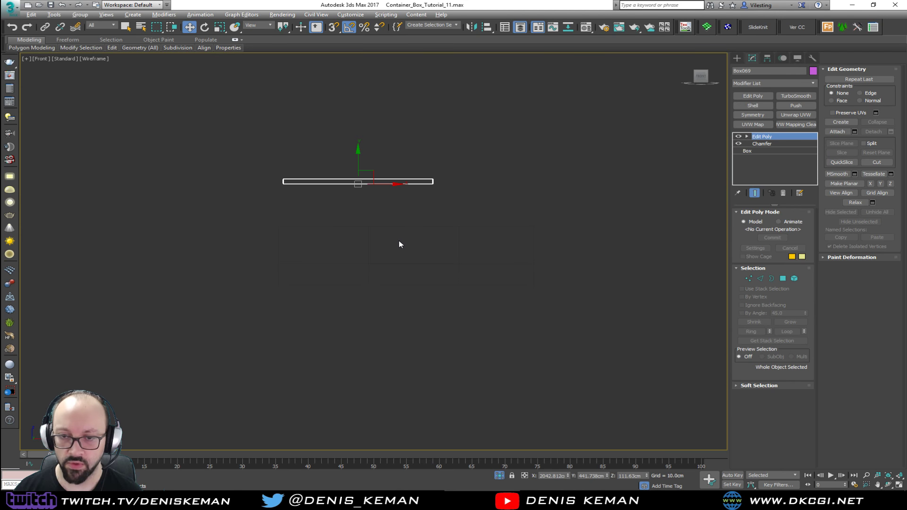
pyautogui.click(384, 251)
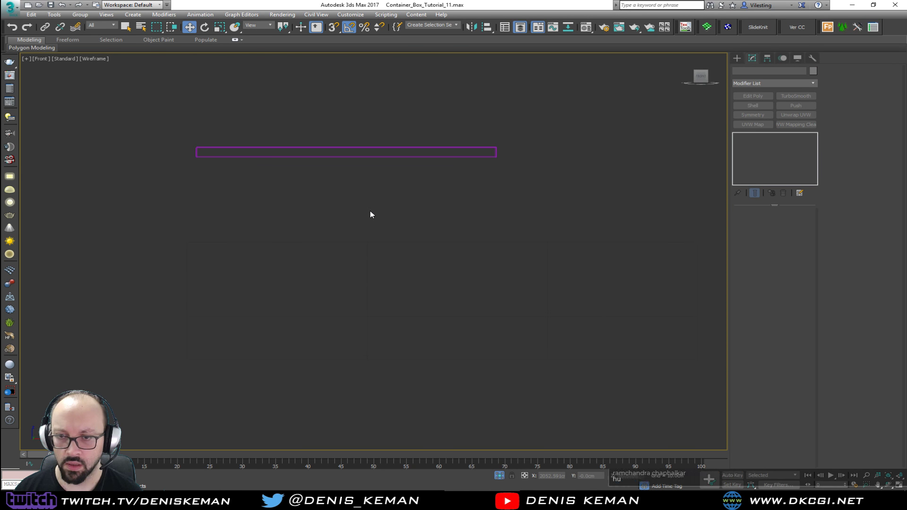
# - In the Top view, create a cylinder at the tabletop's centre, about 5.6 cm in radius and 57.4 cm high
pyautogui.hotkey('alt', 'w')
pyautogui.rightClick(197, 171)
pyautogui.hotkey('alt', 'w')
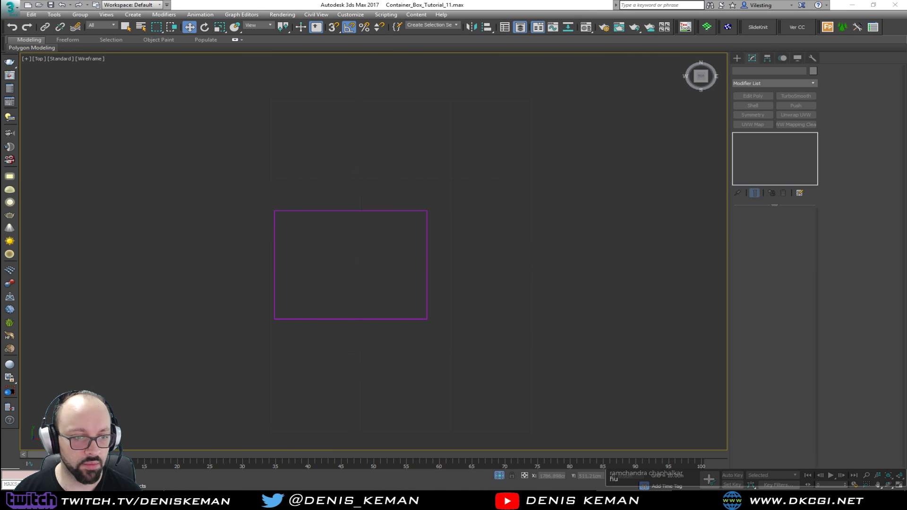
pyautogui.middleClick(363, 251)
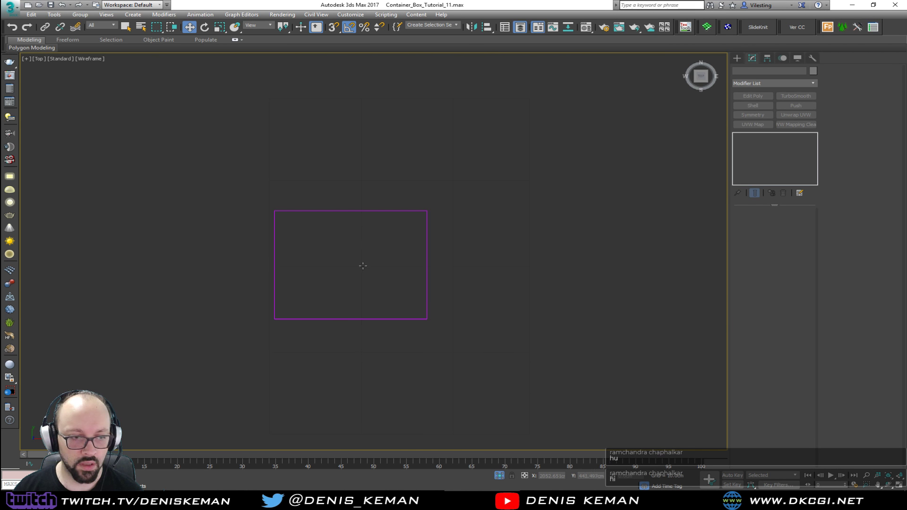
pyautogui.click(737, 58)
pyautogui.click(753, 127)
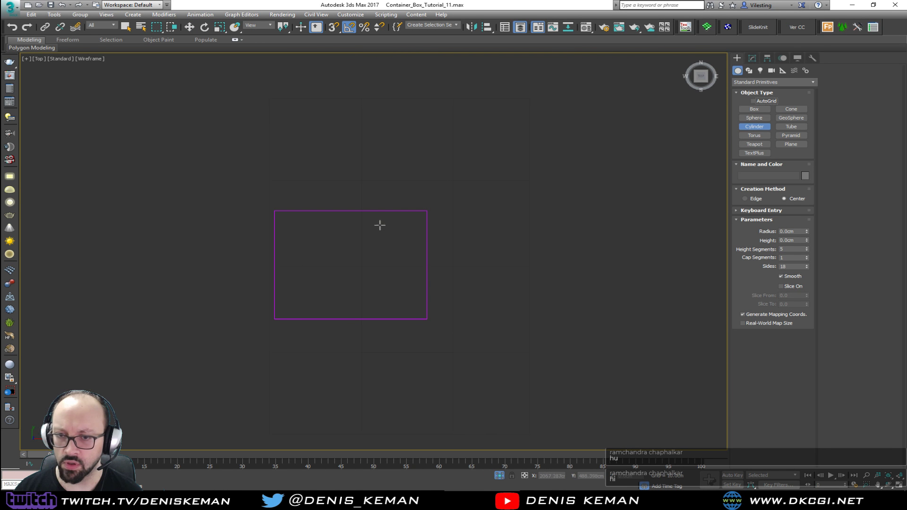
pyautogui.moveTo(352, 265); pyautogui.dragTo(358, 266)
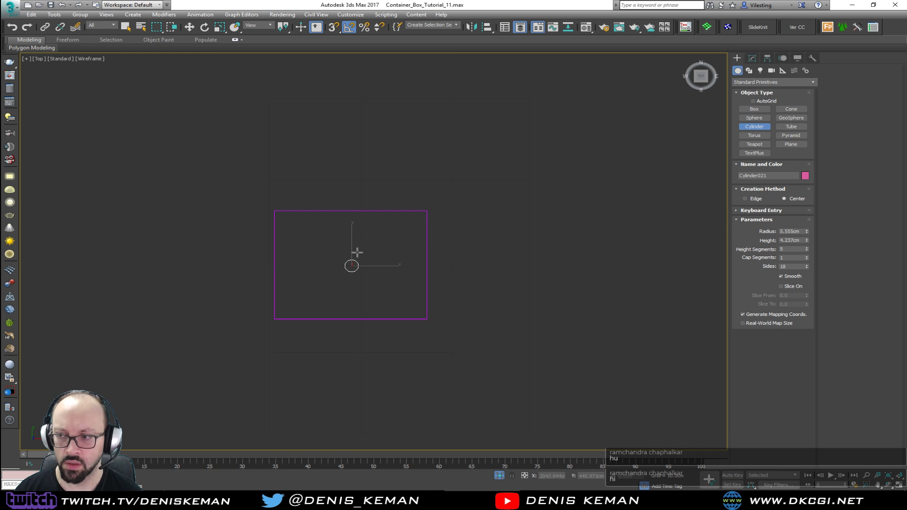
pyautogui.press('w')
# - Set the cylinder's radius to 2.5 cm and its height segments to 1
pyautogui.hotkey('alt', 'w')
pyautogui.rightClick(526, 338)
pyautogui.hotkey('alt', 'w')
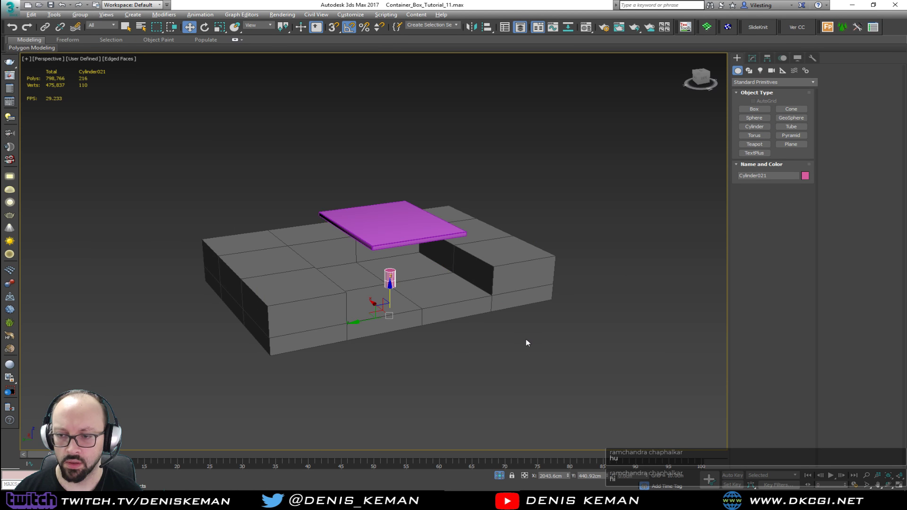
pyautogui.keyDown('alt'); pyautogui.moveTo(526, 339); pyautogui.dragTo(481, 332, button='middle'); pyautogui.keyUp('alt')
pyautogui.scroll(5, 481, 334)
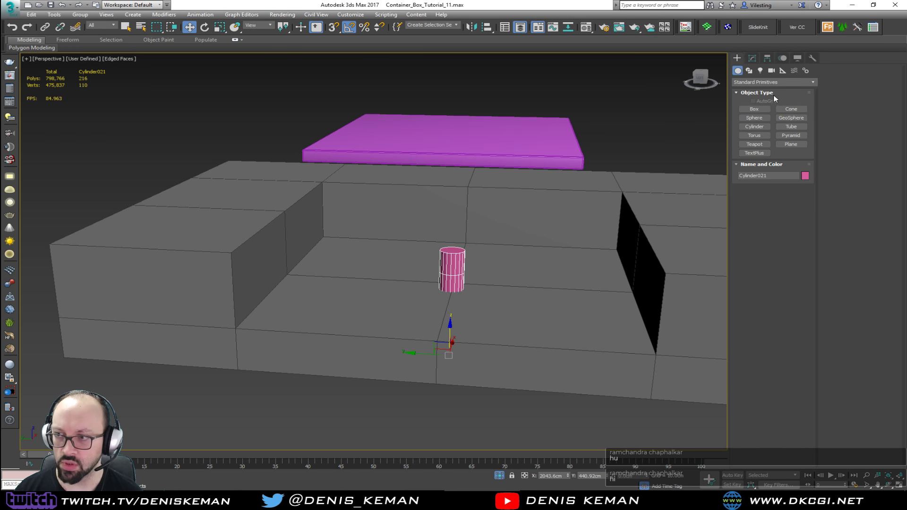
pyautogui.click(751, 57)
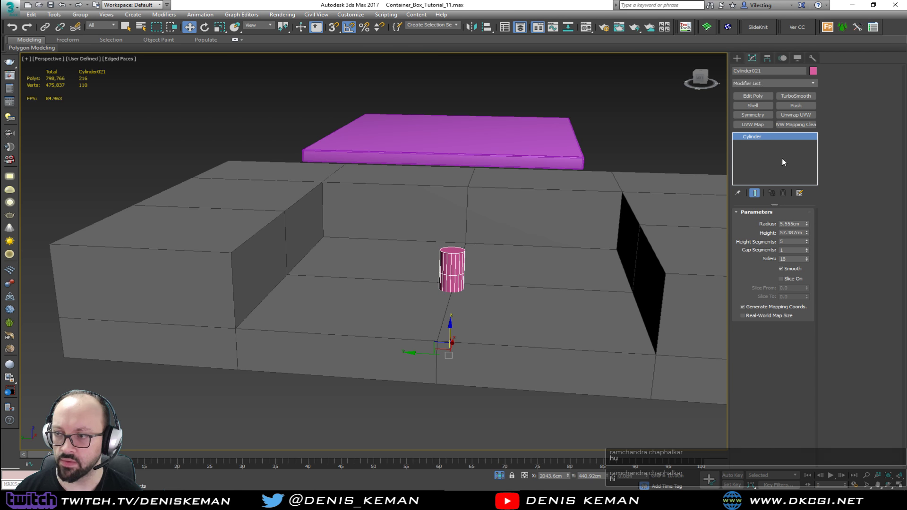
pyautogui.doubleClick(800, 223)
pyautogui.press('Return')
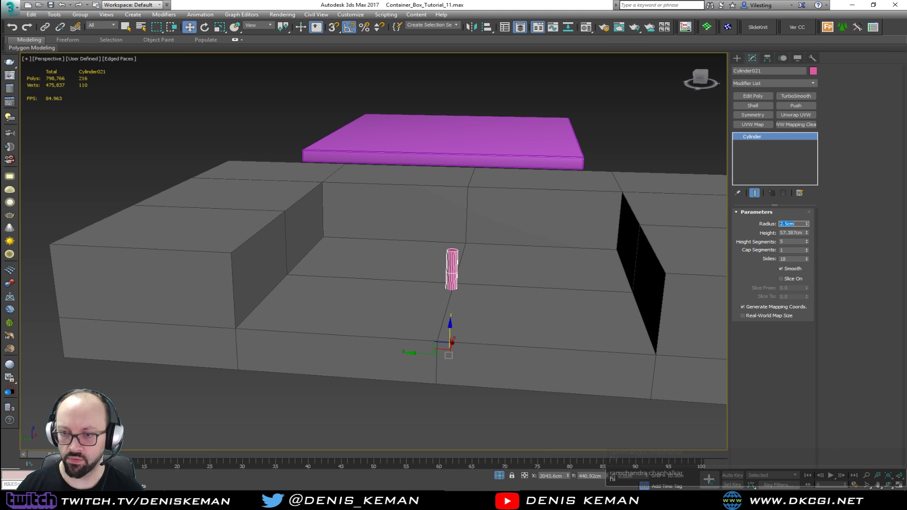
pyautogui.rightClick(395, 278)
pyautogui.click(425, 276)
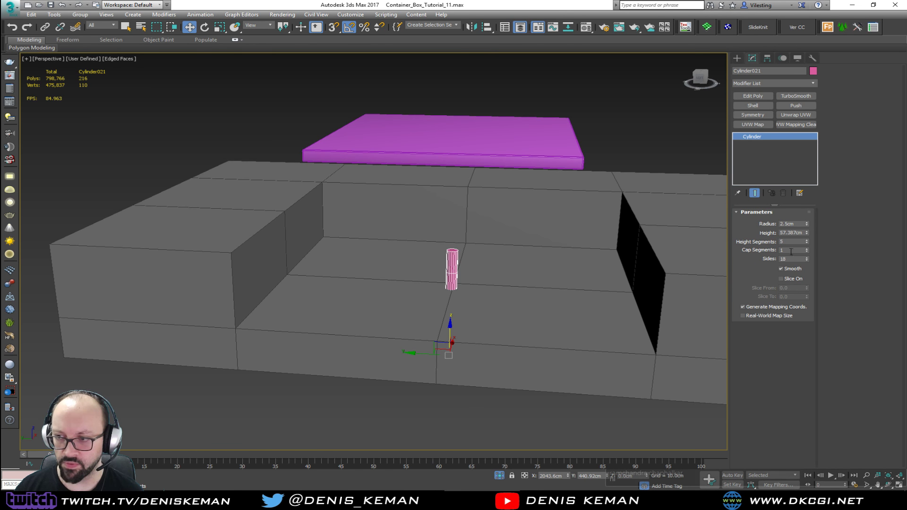
pyautogui.rightClick(806, 244)
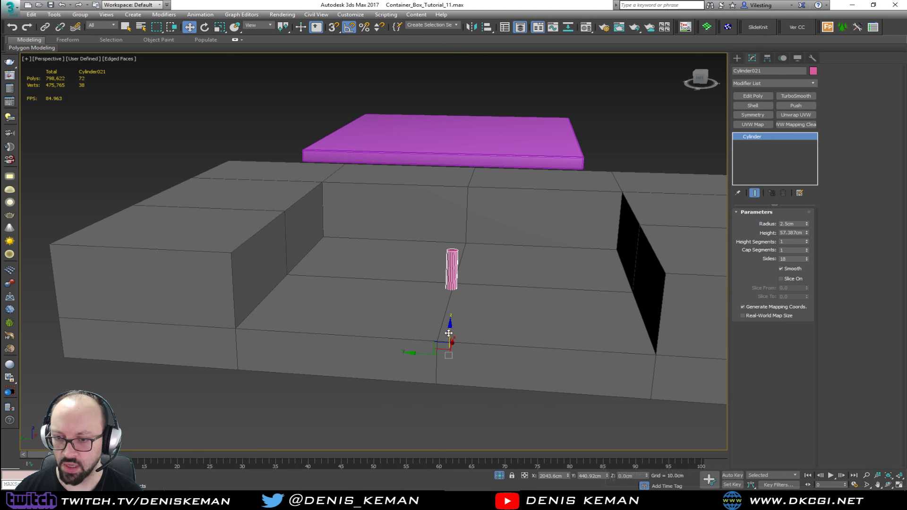
# - Raise the cylinder along Z to about 36.65 cm so it stands on the booth base's floor
pyautogui.moveTo(449, 332); pyautogui.dragTo(453, 268)
pyautogui.keyDown('alt'); pyautogui.moveTo(454, 268); pyautogui.dragTo(427, 288, button='middle'); pyautogui.keyUp('alt')
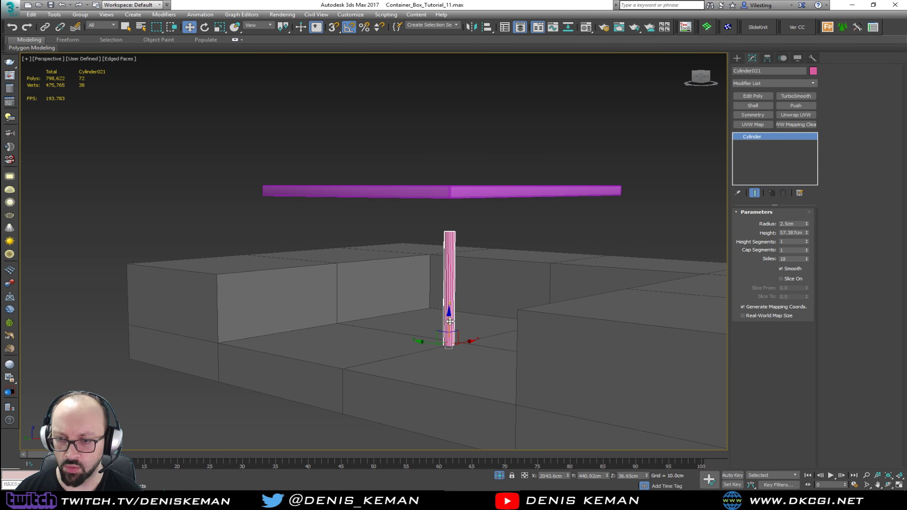
pyautogui.keyDown('alt'); pyautogui.moveTo(463, 194); pyautogui.dragTo(478, 206, button='middle'); pyautogui.keyUp('alt')
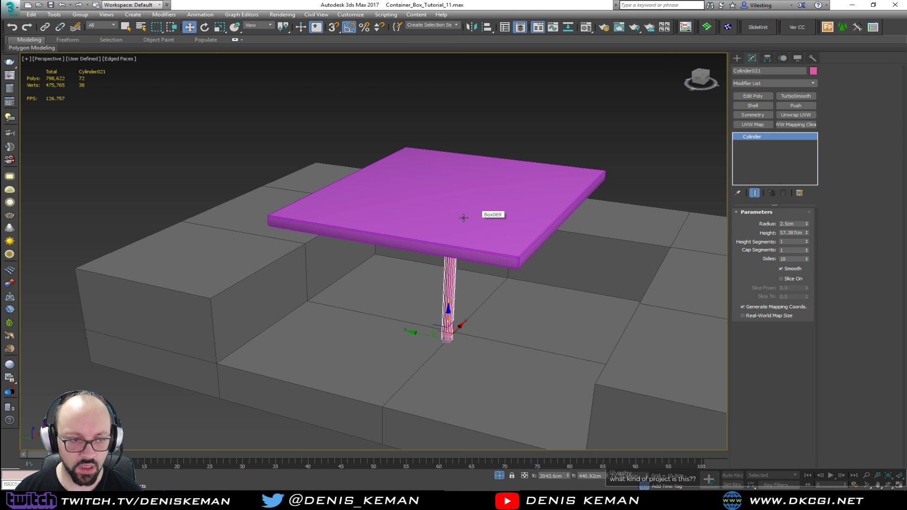
# - Align the cylinder to the tabletop on X and Y only, center to center
pyautogui.click(472, 231)
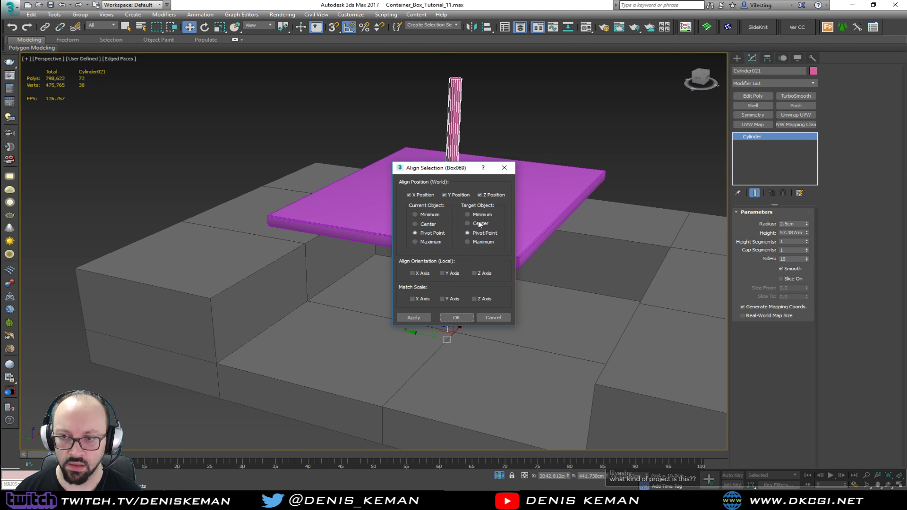
pyautogui.click(480, 195)
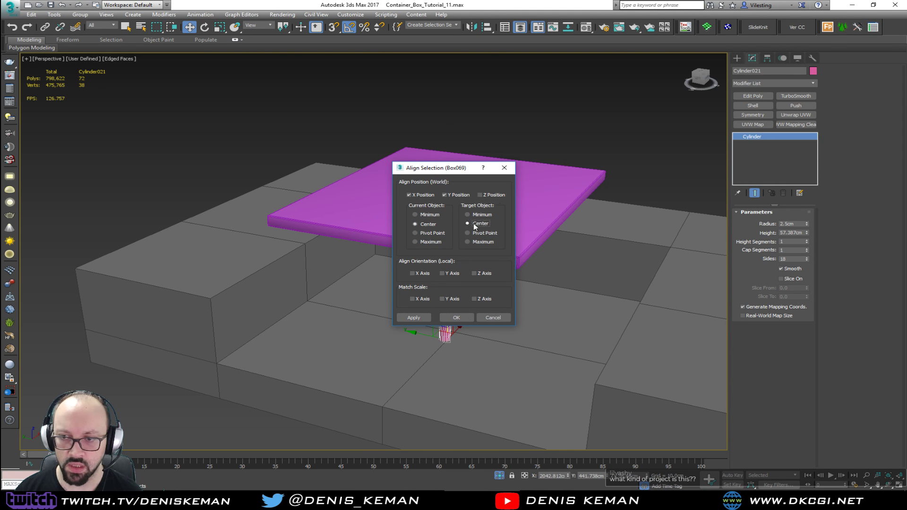
pyautogui.click(461, 319)
pyautogui.keyDown('alt'); pyautogui.moveTo(453, 275); pyautogui.dragTo(521, 264, button='middle'); pyautogui.keyUp('alt')
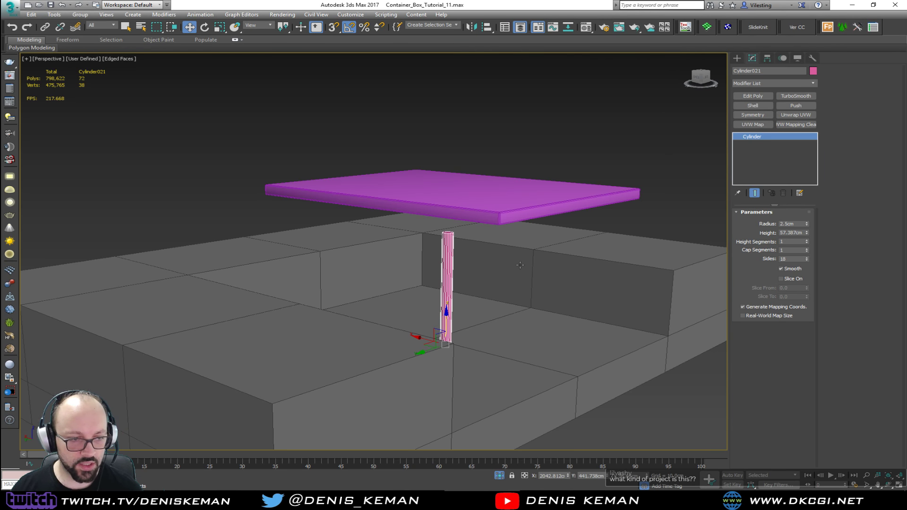
# - Examine the cylinder's position and proportions beneath the tabletop from several angles
pyautogui.scroll(-5, 513, 264)
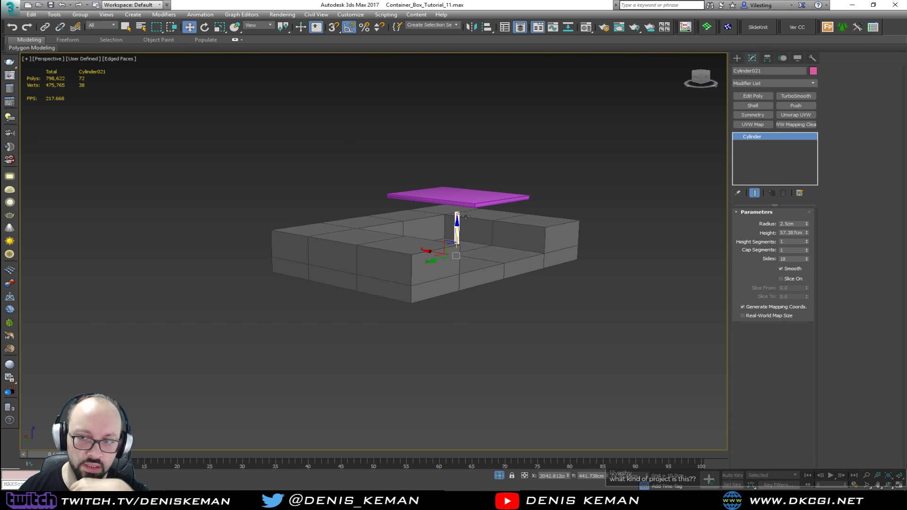
pyautogui.click(554, 201)
pyautogui.scroll(10, 467, 224)
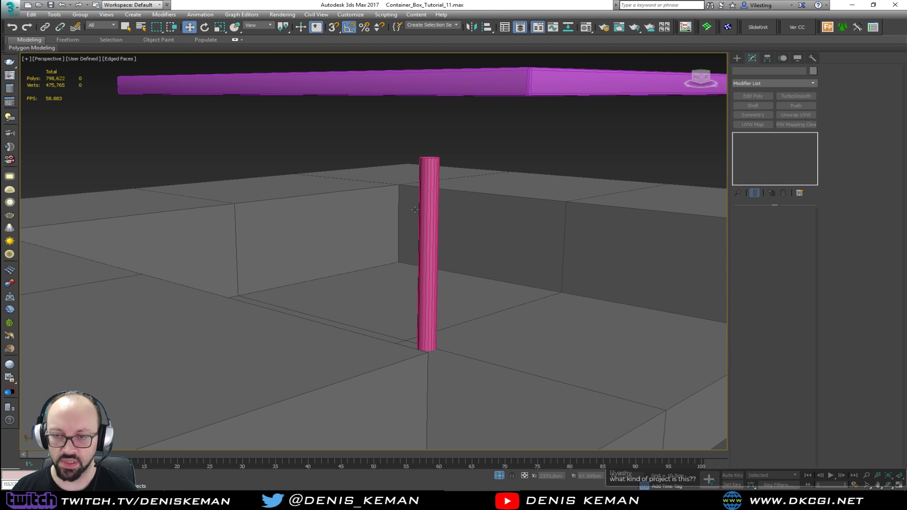
pyautogui.scroll(-6, 414, 210)
pyautogui.keyDown('alt'); pyautogui.moveTo(422, 246); pyautogui.dragTo(449, 244, button='middle'); pyautogui.keyUp('alt')
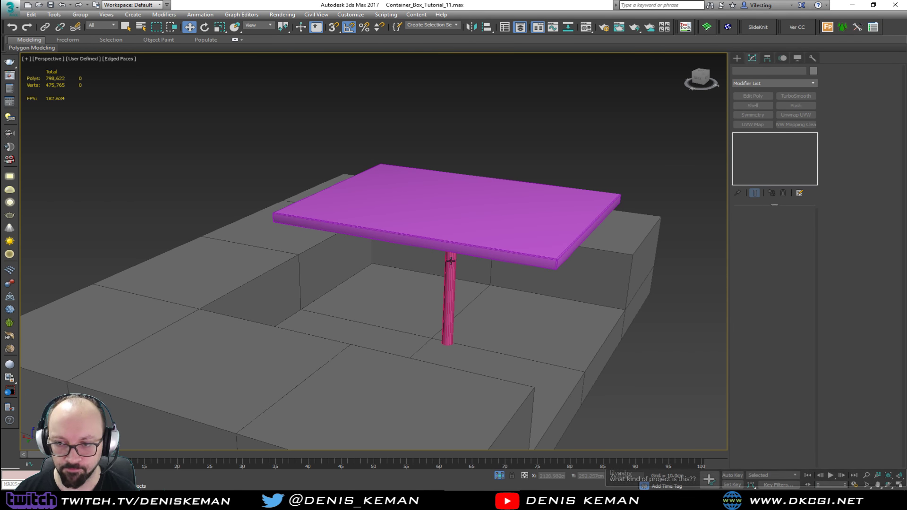
pyautogui.click(451, 260)
pyautogui.rightClick(451, 260)
pyautogui.click(451, 261)
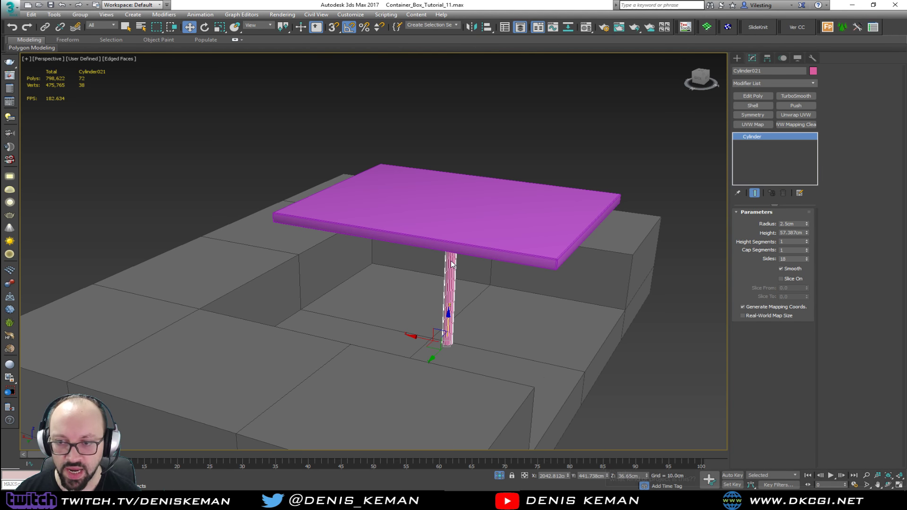
pyautogui.scroll(5, 450, 263)
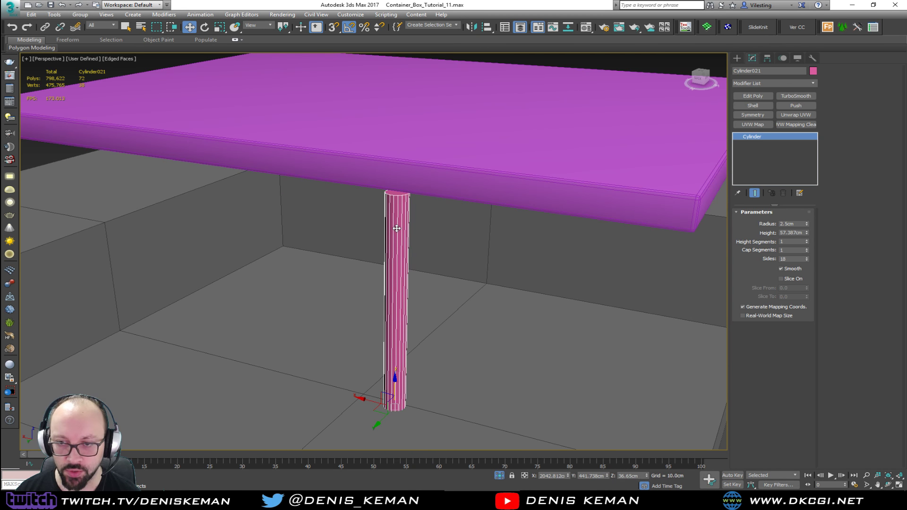
pyautogui.keyDown('alt'); pyautogui.moveTo(405, 245); pyautogui.dragTo(494, 211, button='middle'); pyautogui.keyUp('alt')
pyautogui.click(495, 211)
pyautogui.keyDown('alt'); pyautogui.moveTo(428, 222); pyautogui.dragTo(423, 240, button='middle'); pyautogui.keyUp('alt')
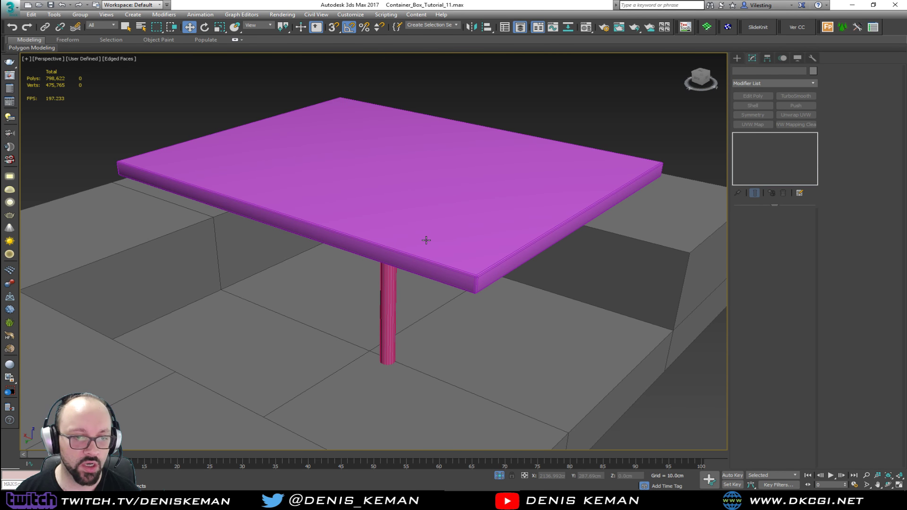
# - Select the cylinder under the tabletop and add an Edit Poly modifier to it
pyautogui.click(395, 311)
pyautogui.keyDown('alt'); pyautogui.moveTo(395, 311); pyautogui.dragTo(388, 271, button='middle'); pyautogui.keyUp('alt')
pyautogui.click(752, 96)
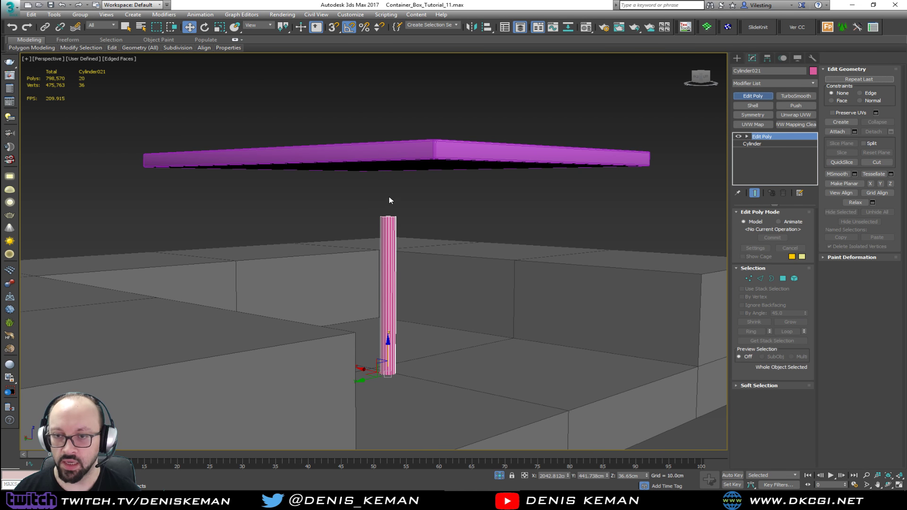
# - Delete the cap polygon at the upper end of the cylinder beneath the tabletop
pyautogui.press('1')
pyautogui.moveTo(437, 191); pyautogui.dragTo(344, 240)
pyautogui.press('z')
pyautogui.keyDown('alt'); pyautogui.moveTo(381, 232); pyautogui.dragTo(382, 240, button='middle'); pyautogui.keyUp('alt')
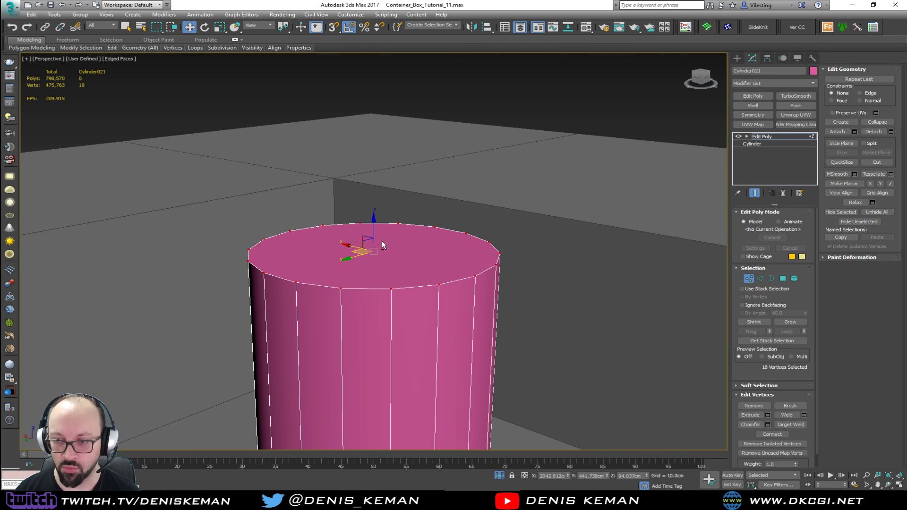
pyautogui.press('4')
pyautogui.click(386, 253)
pyautogui.press('Delete')
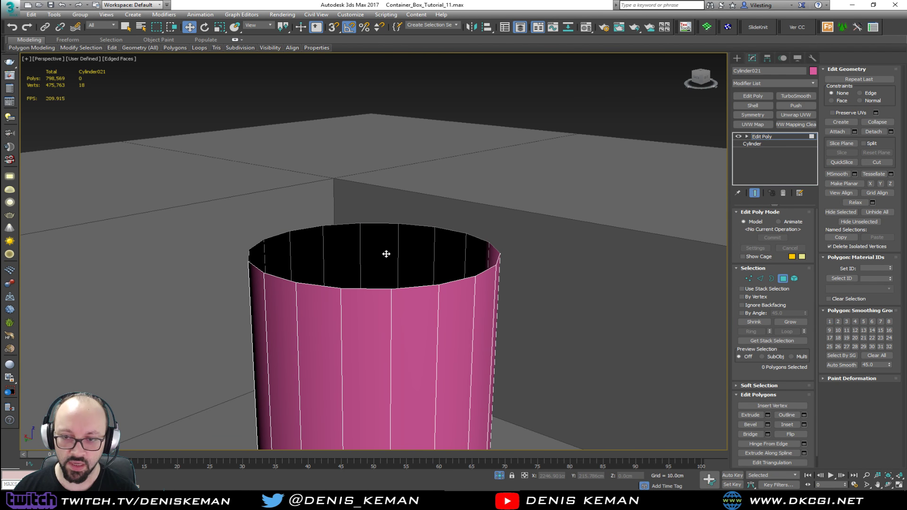
# - Raise the cylinder's upper ring of vertices along Z to about 111.84 cm so the leg meets the tabletop
pyautogui.press('1')
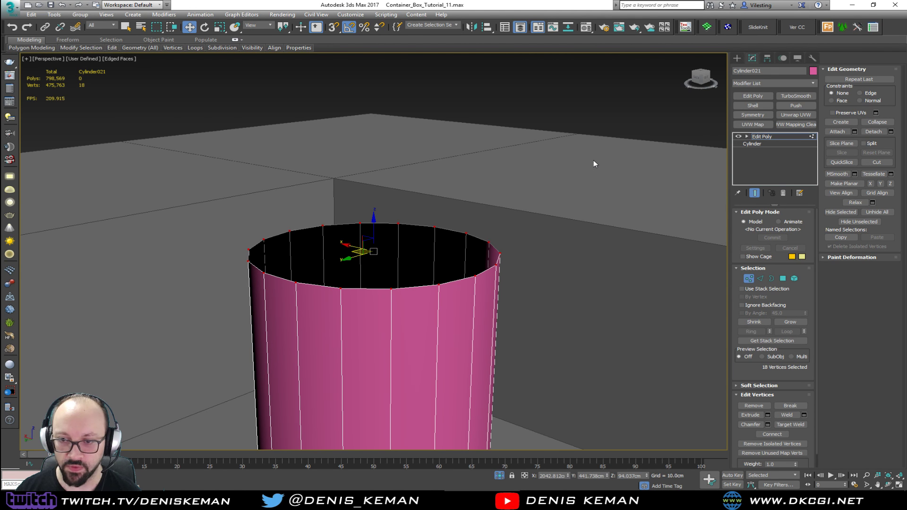
pyautogui.scroll(-5, 492, 197)
pyautogui.keyDown('alt'); pyautogui.moveTo(492, 198); pyautogui.dragTo(444, 220, button='middle'); pyautogui.keyUp('alt')
pyautogui.moveTo(457, 225); pyautogui.dragTo(466, 157)
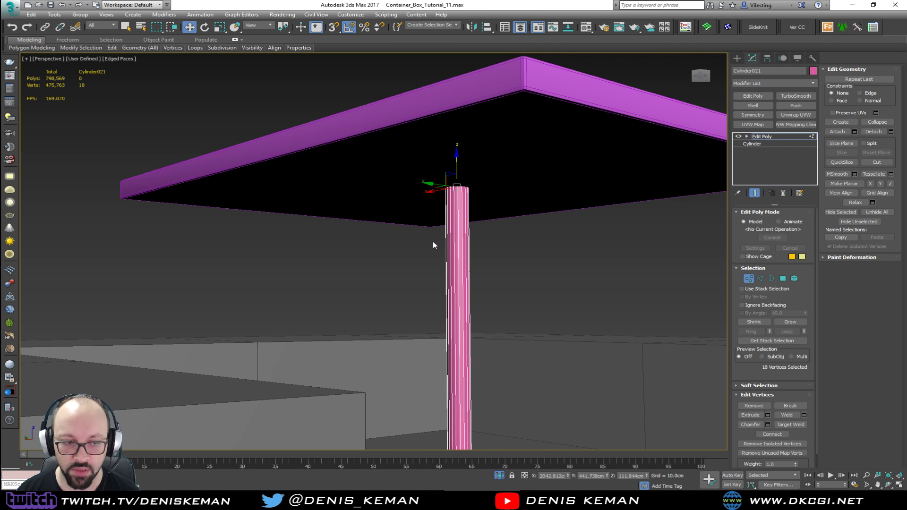
pyautogui.keyDown('alt'); pyautogui.moveTo(433, 241); pyautogui.dragTo(427, 201, button='middle'); pyautogui.keyUp('alt')
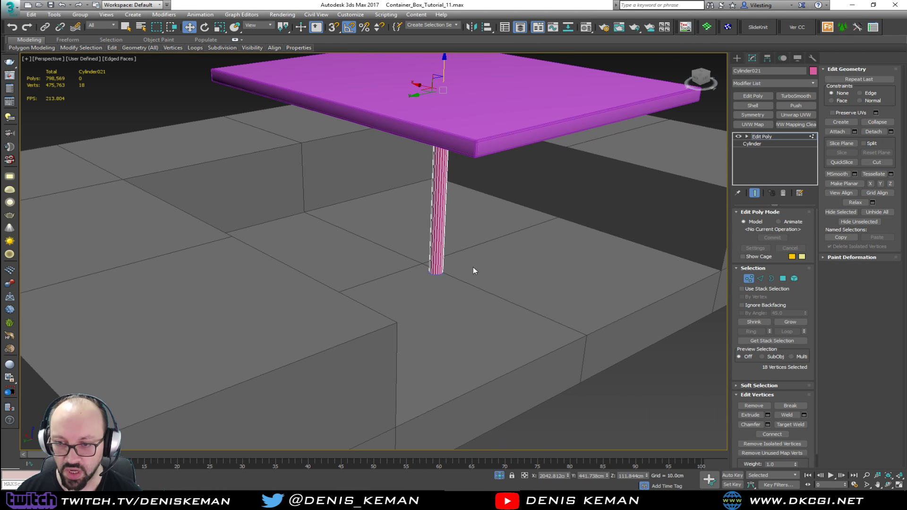
# - Delete the cap polygon at the lower end of the table leg
pyautogui.moveTo(473, 266); pyautogui.dragTo(367, 329)
pyautogui.press('z')
pyautogui.keyDown('alt'); pyautogui.moveTo(369, 328); pyautogui.dragTo(374, 289, button='middle'); pyautogui.keyUp('alt')
pyautogui.press('4')
pyautogui.click(376, 266)
pyautogui.press('Delete')
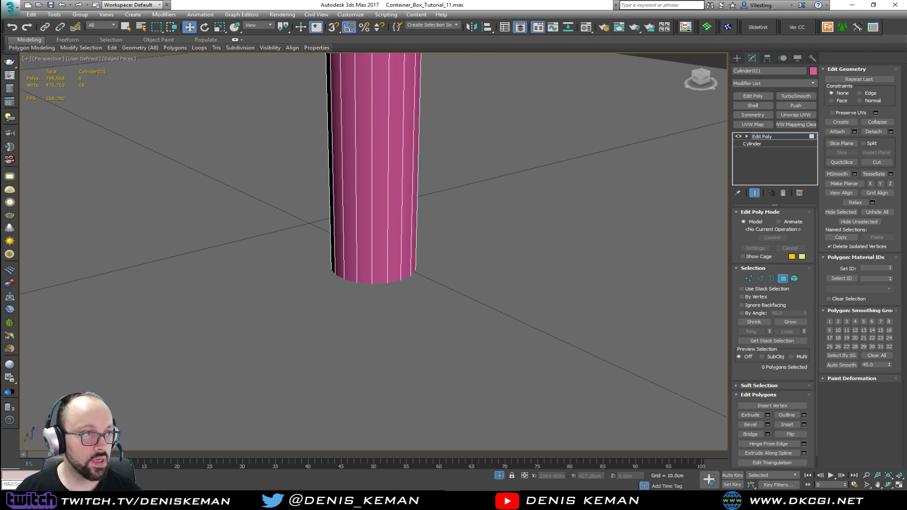
# - Check the leg feet in the Seating_01 reference photo and raise the leg's bottom vertices to floor level, about Z 37.13 cm
pyautogui.moveTo(0, 58); pyautogui.dragTo(357, 52)
pyautogui.scroll(6, 250, 286)
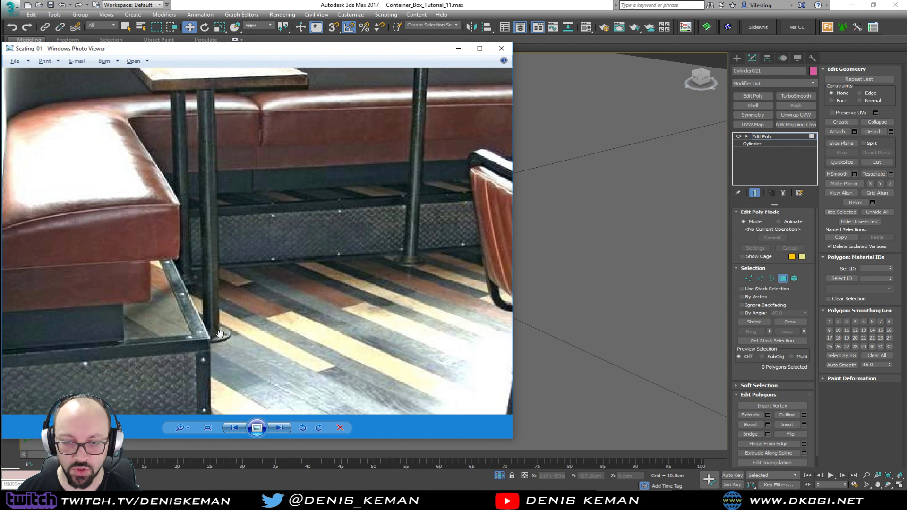
pyautogui.moveTo(352, 52); pyautogui.dragTo(0, 52)
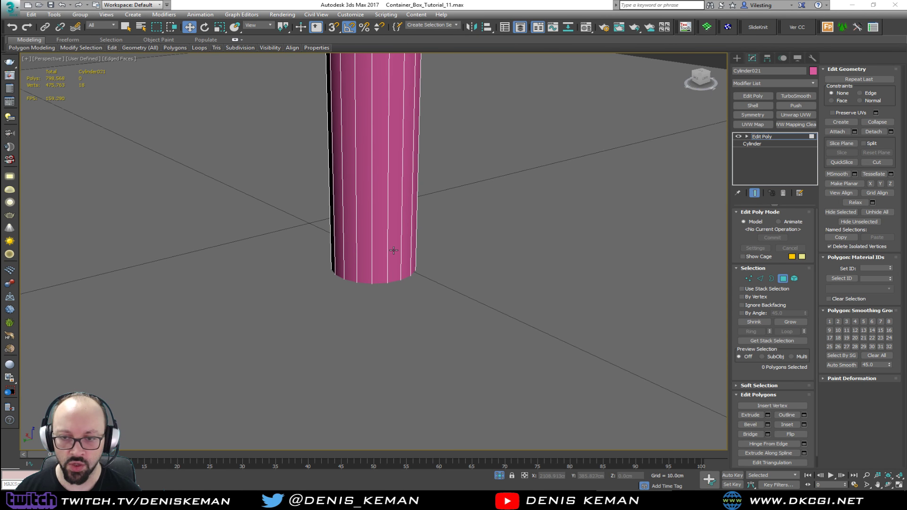
pyautogui.press('F3')
pyautogui.press('1')
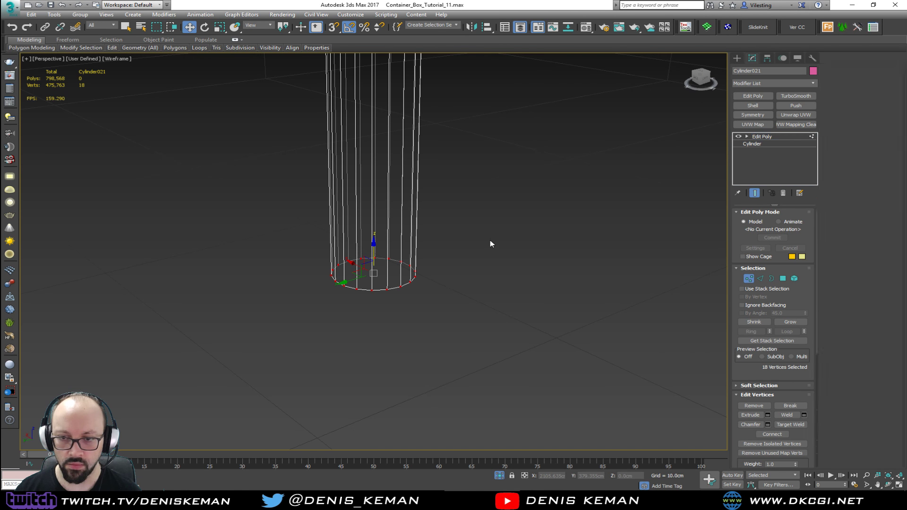
pyautogui.press('F3')
pyautogui.moveTo(371, 248); pyautogui.dragTo(373, 252)
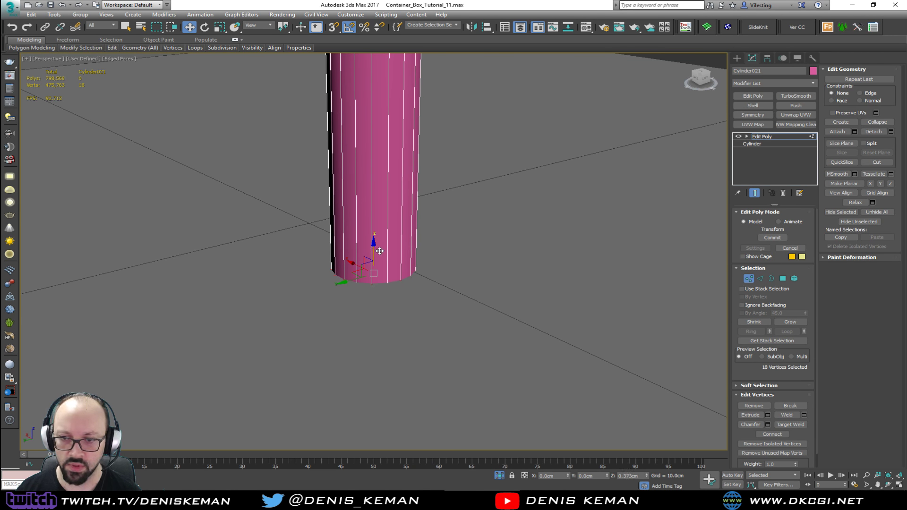
pyautogui.press('1')
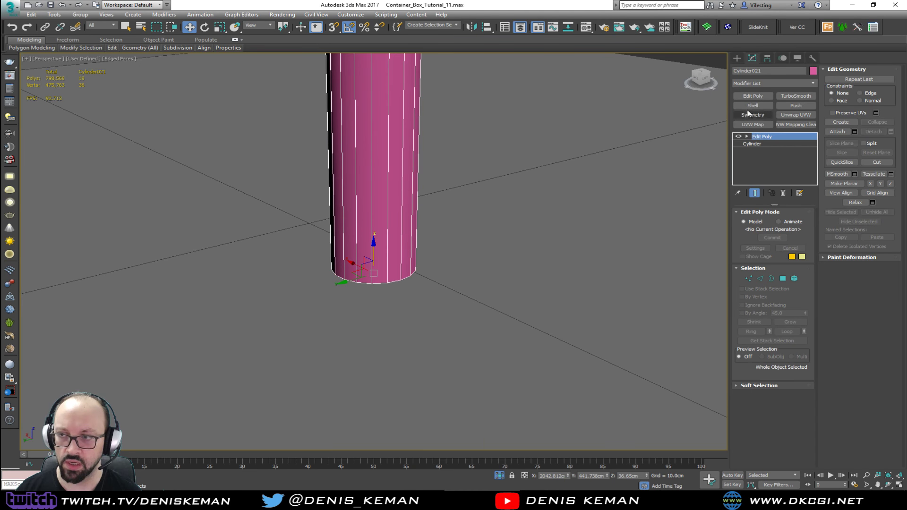
# - Add a second Edit Poly modifier to the leg and insert a horizontal edge loop just above its bottom, at about Z 38.3 cm
pyautogui.click(747, 98)
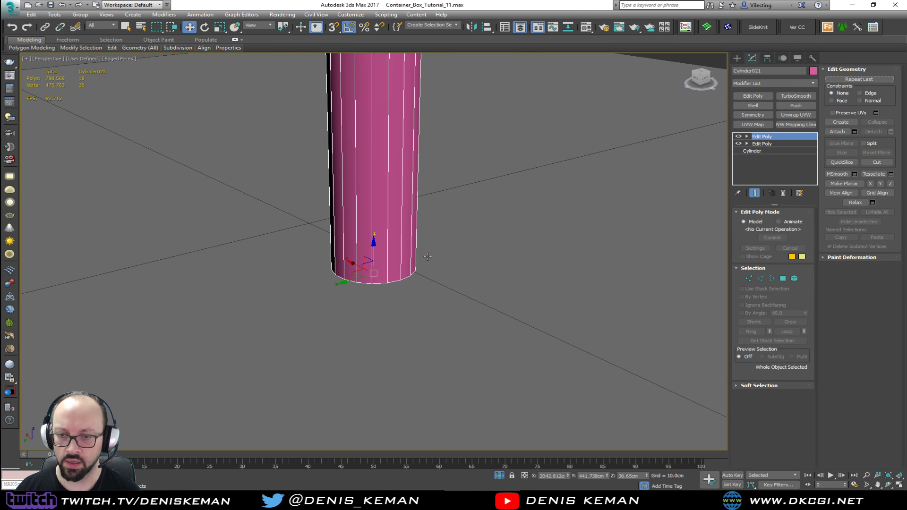
pyautogui.press('e')
pyautogui.click(390, 266)
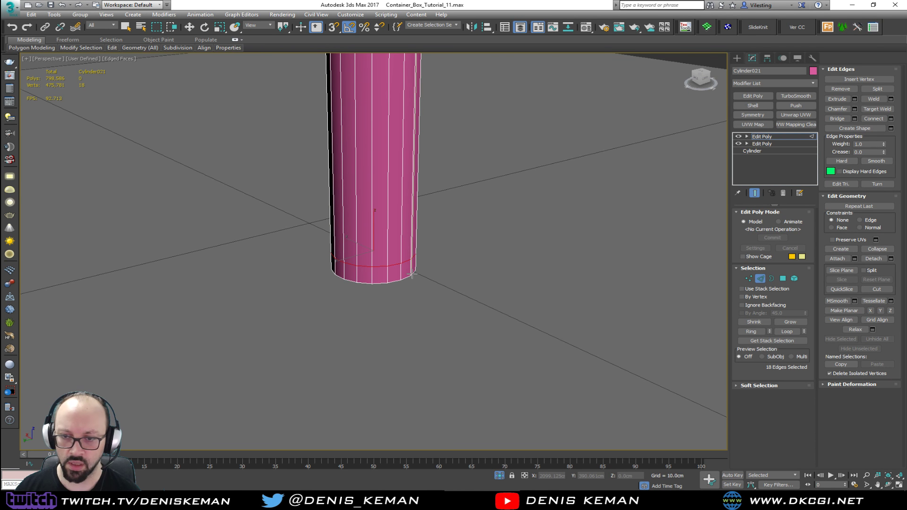
pyautogui.press('w')
pyautogui.press('2')
pyautogui.press('2')
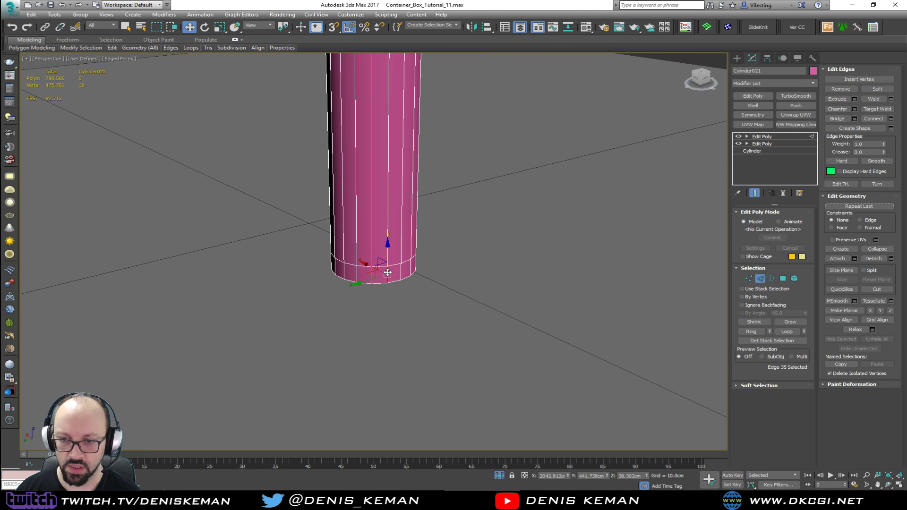
# - Extrude the ring of polygons at the leg's foot outward by 5 cm using Local Normals
pyautogui.click(783, 278)
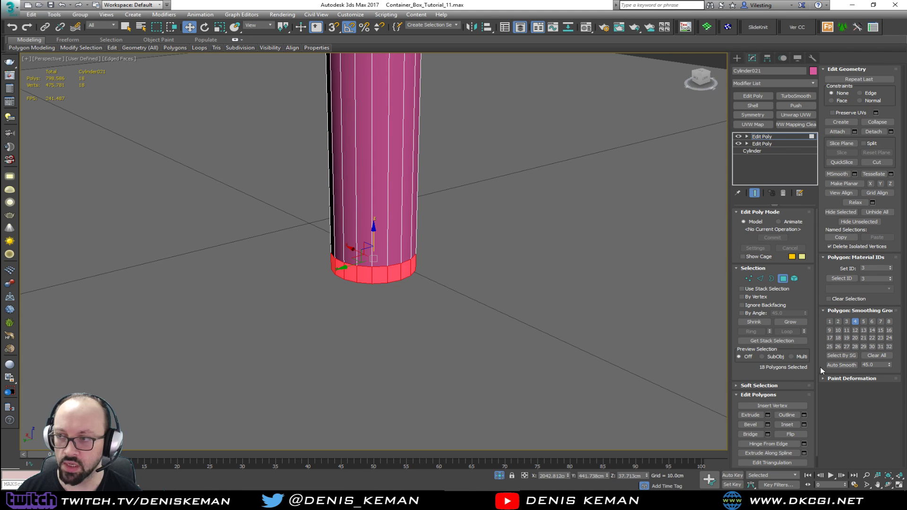
pyautogui.click(768, 415)
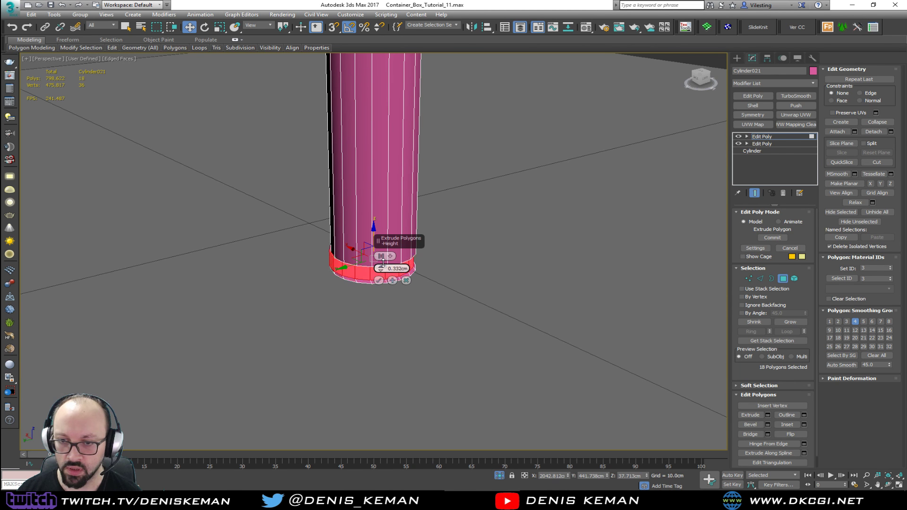
pyautogui.click(381, 256)
pyautogui.click(385, 257)
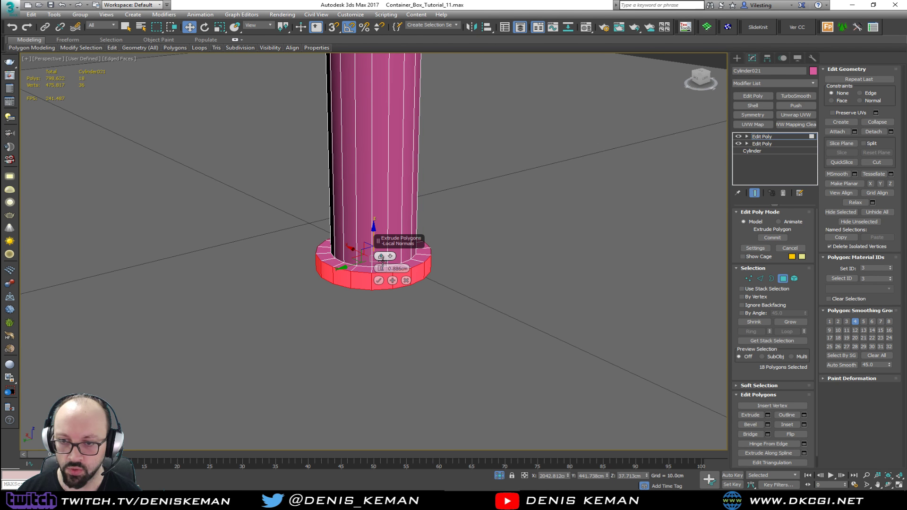
pyautogui.moveTo(381, 268); pyautogui.dragTo(432, 270)
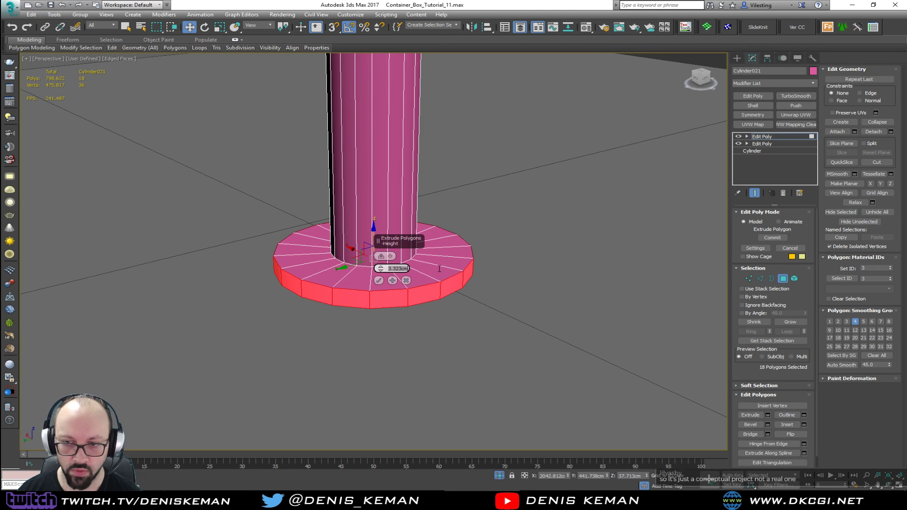
pyautogui.write('5')
pyautogui.press('Return')
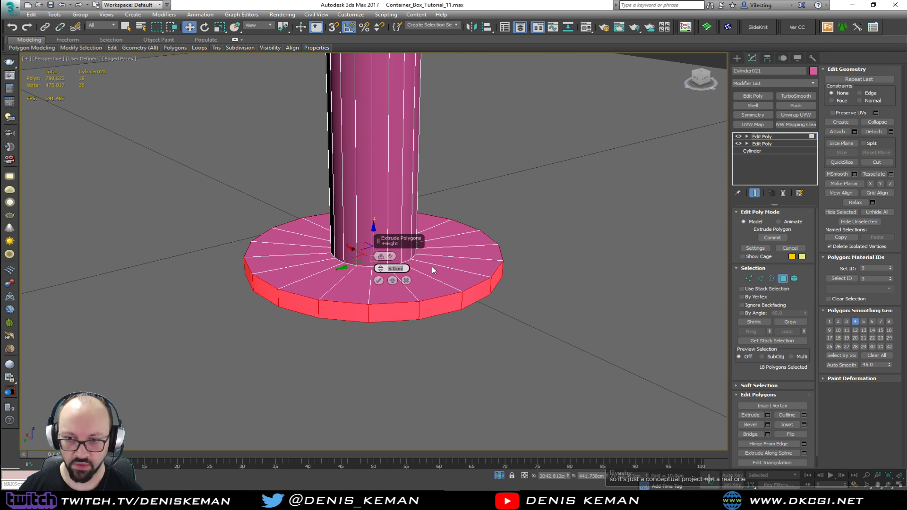
pyautogui.click(379, 281)
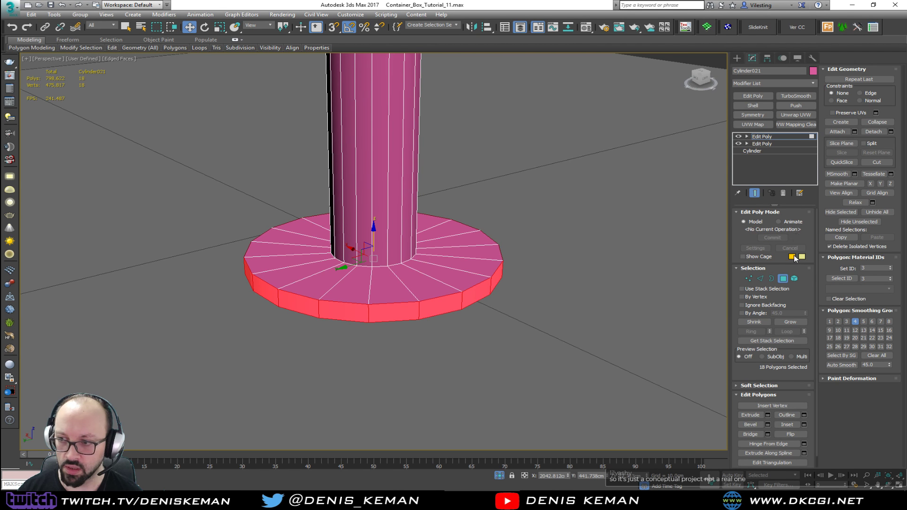
# - Grow the selection to the whole flange at the leg's foot and detach it as a separate object
pyautogui.click(790, 322)
pyautogui.press('F3')
pyautogui.moveTo(423, 263)
pyautogui.keyDown('alt'); pyautogui.mouseDown(button='middle')
pyautogui.moveTo(425, 213)
pyautogui.moveTo(420, 278)
pyautogui.mouseUp(button='middle'); pyautogui.keyUp('alt')
pyautogui.press('F3')
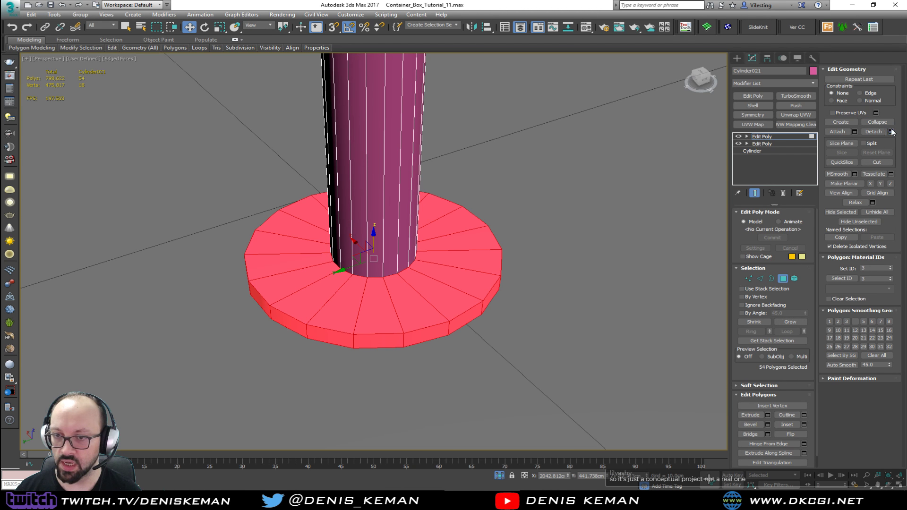
pyautogui.click(891, 131)
pyautogui.click(490, 253)
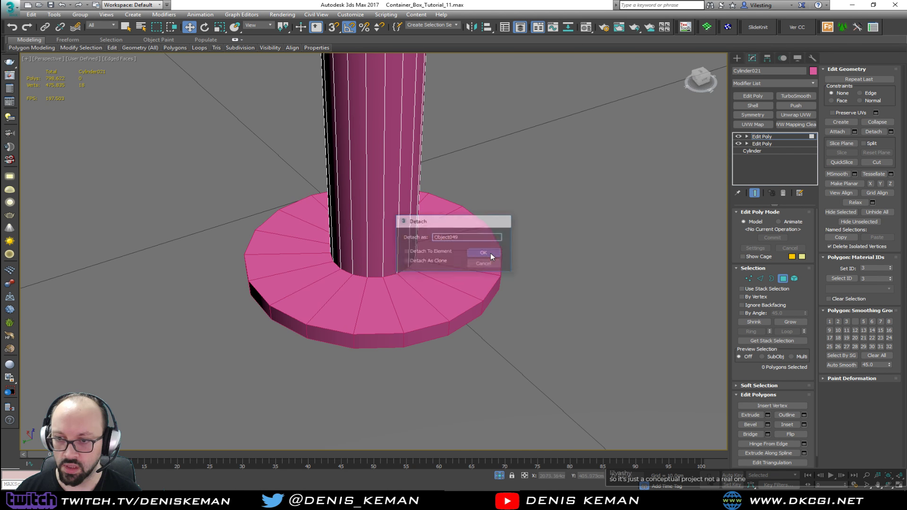
# - Remove the upper Edit Poly modifier from the leg, keeping only the first one above the cylinder
pyautogui.click(782, 278)
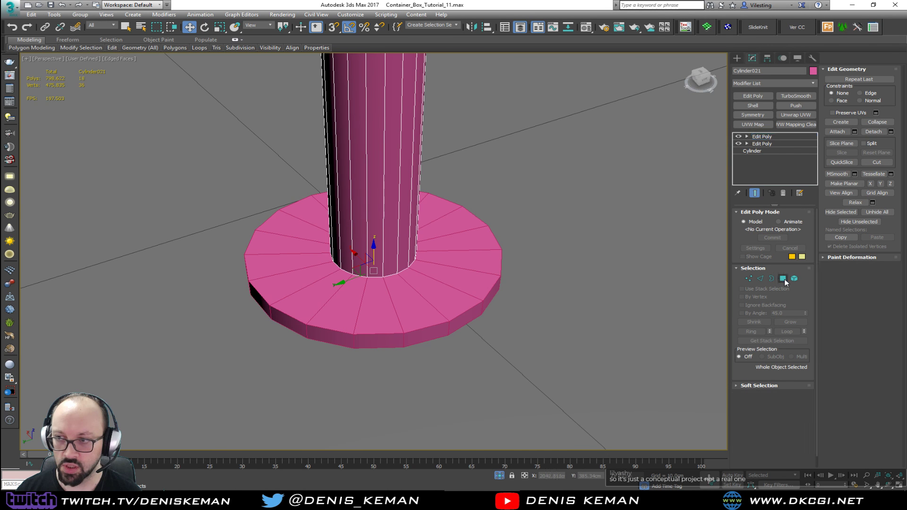
pyautogui.click(783, 193)
pyautogui.press('F3')
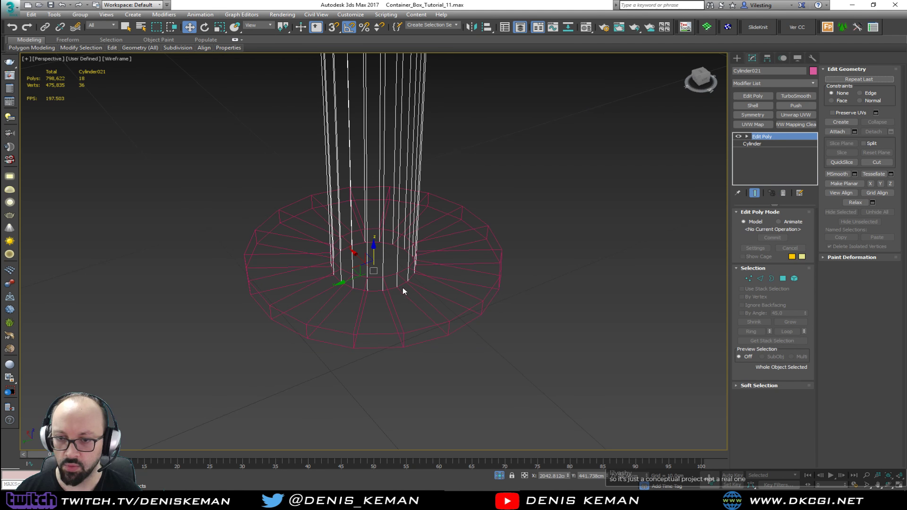
pyautogui.press('F3')
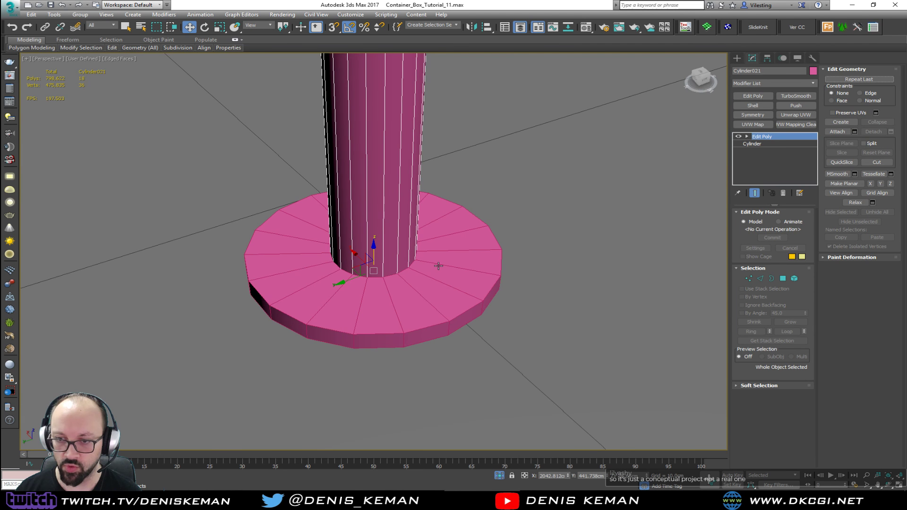
# - Isolate the detached base disc and collapse the inner open border on its underside to a single point
pyautogui.click(434, 277)
pyautogui.hotkey('alt', 'q')
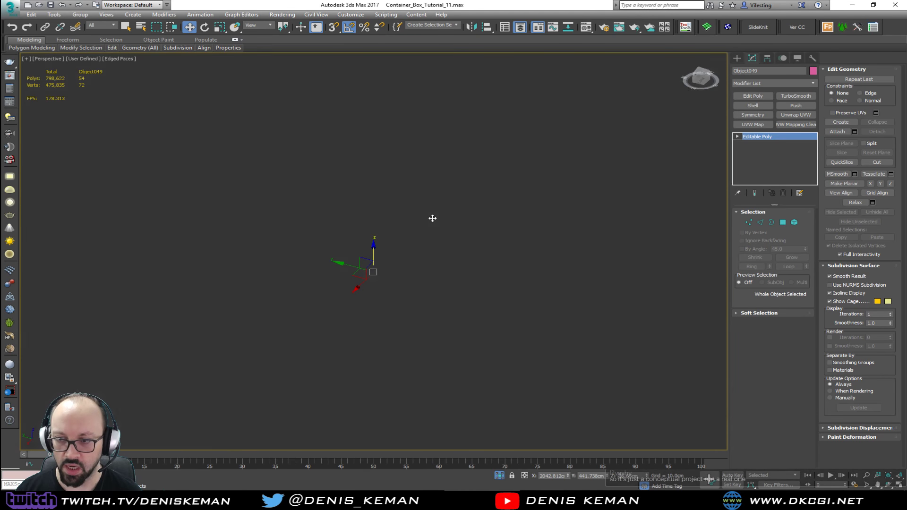
pyautogui.press('3')
pyautogui.click(405, 274)
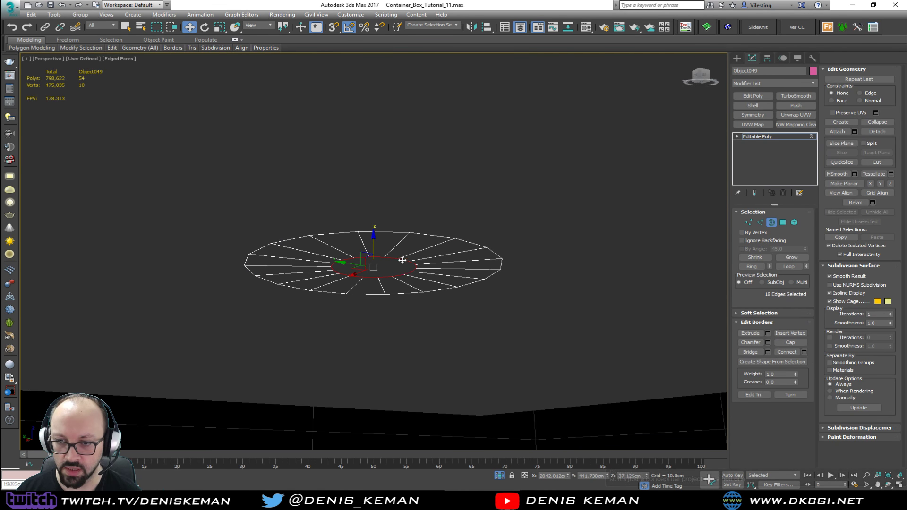
pyautogui.hotkey('alt', 'q')
pyautogui.hotkey('alt', 'q')
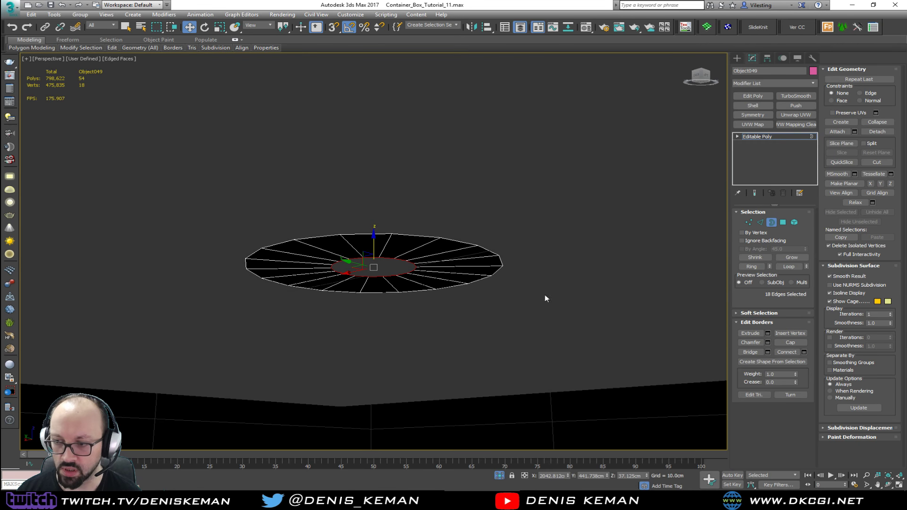
pyautogui.click(877, 122)
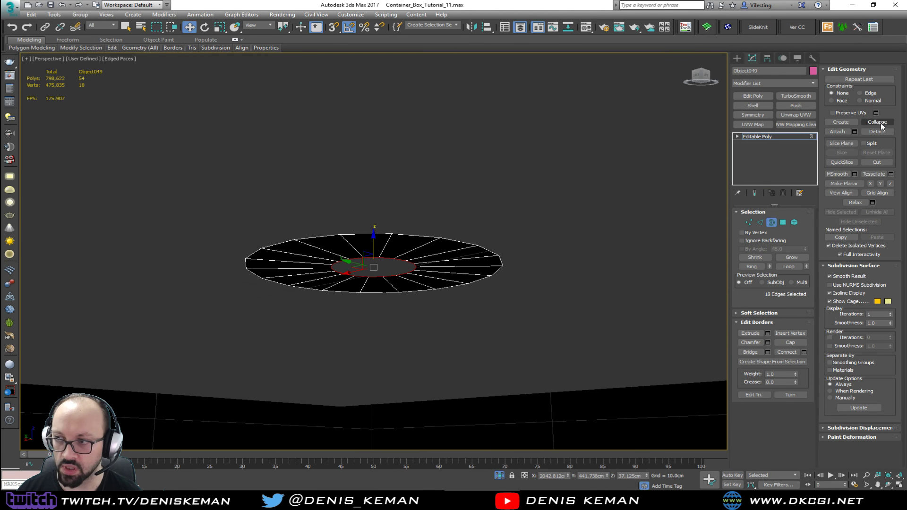
# - Isolate the detached base disc from the rest of the scene and return it to shaded display with edged faces
pyautogui.keyDown('alt'); pyautogui.moveTo(376, 268); pyautogui.dragTo(379, 332, button='middle'); pyautogui.keyUp('alt')
pyautogui.press('F3')
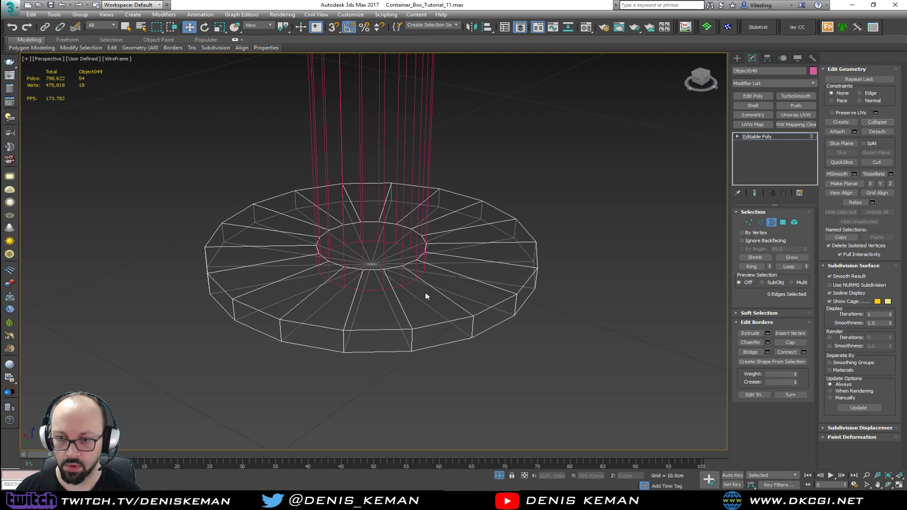
pyautogui.hotkey('alt', 'q')
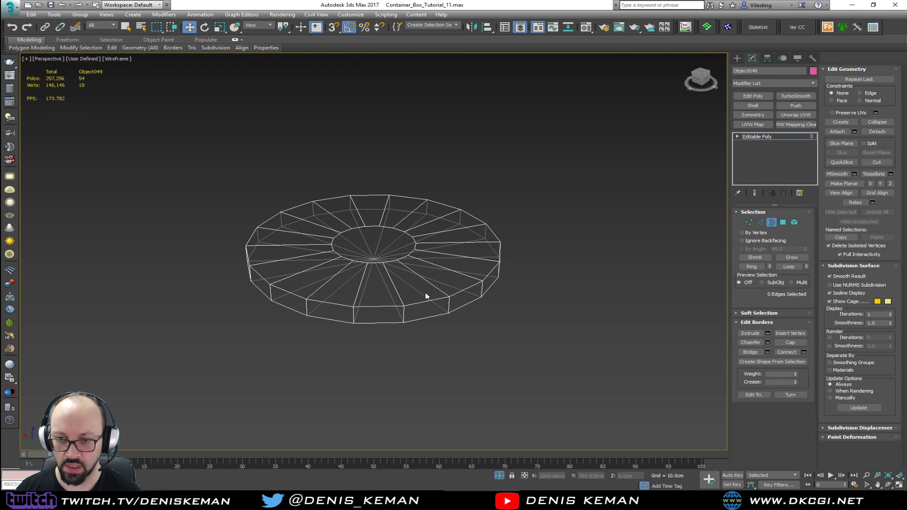
pyautogui.press('F3')
pyautogui.keyDown('alt'); pyautogui.moveTo(415, 297); pyautogui.dragTo(398, 276, button='middle'); pyautogui.keyUp('alt')
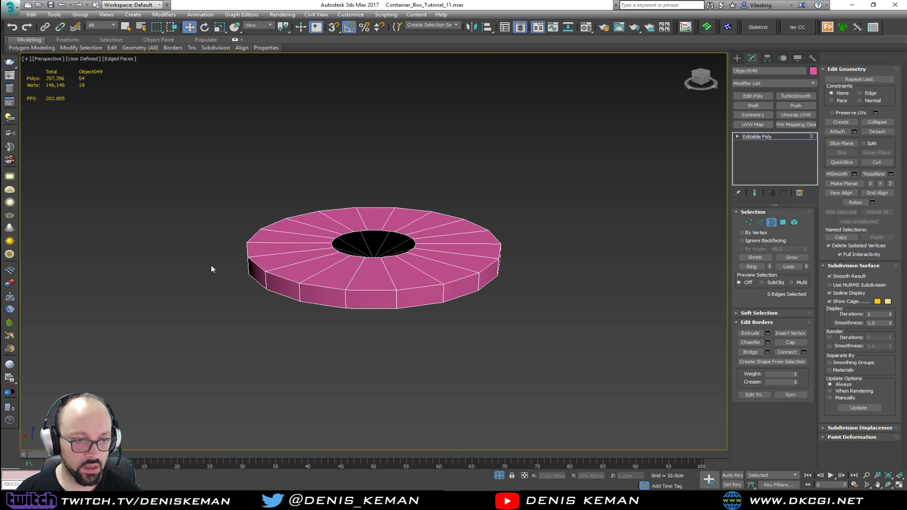
pyautogui.keyDown('alt'); pyautogui.moveTo(261, 277); pyautogui.dragTo(255, 279, button='middle'); pyautogui.keyUp('alt')
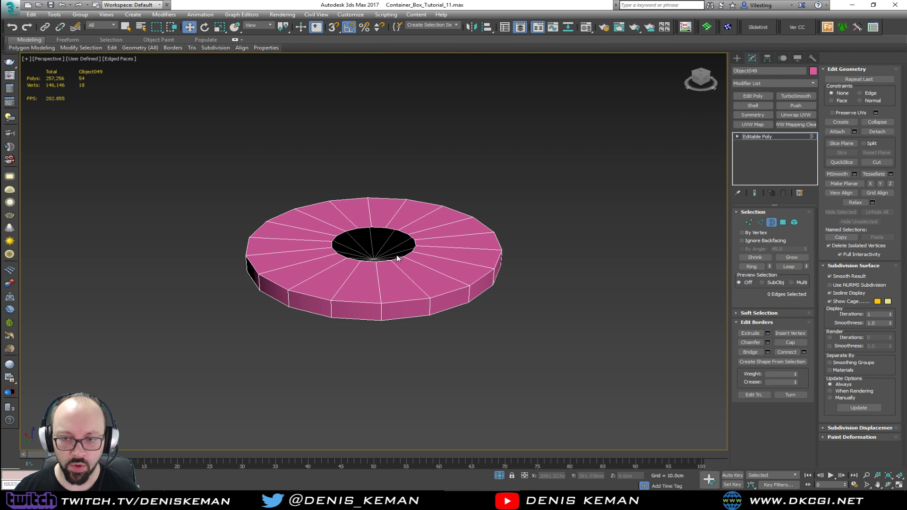
pyautogui.scroll(2, 384, 268)
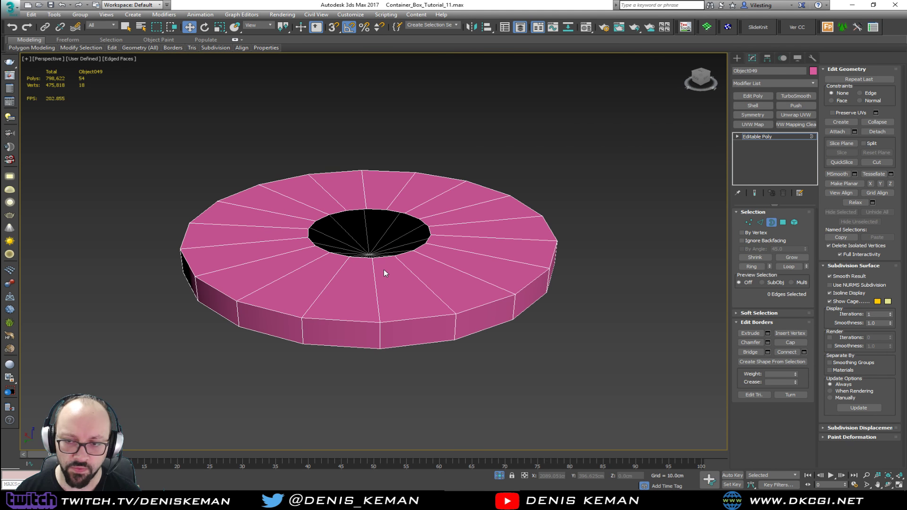
# - Select the open border of the disc's central hole and extrude it into a short inner lip
pyautogui.press('2')
pyautogui.doubleClick(350, 322)
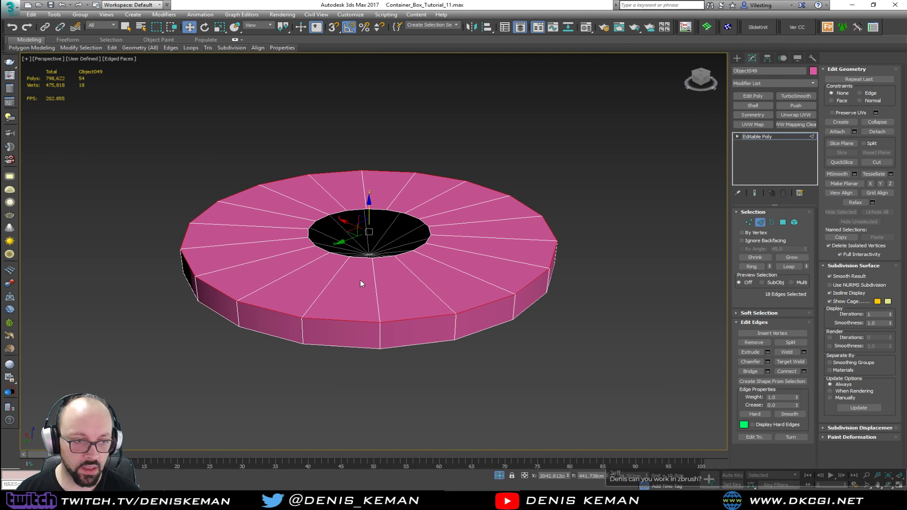
pyautogui.moveTo(360, 280)
pyautogui.keyDown('alt'); pyautogui.mouseDown(button='middle')
pyautogui.moveTo(352, 317)
pyautogui.moveTo(353, 270)
pyautogui.mouseUp(button='middle'); pyautogui.keyUp('alt')
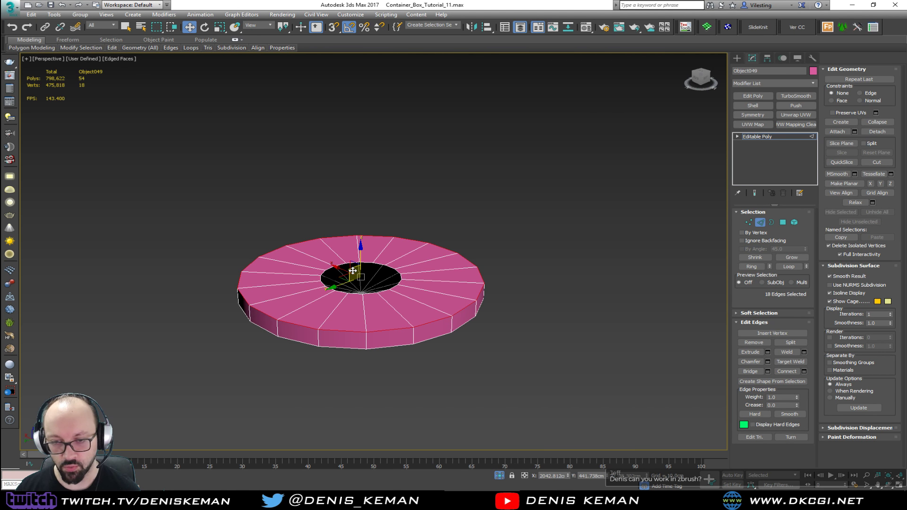
pyautogui.scroll(3, 353, 271)
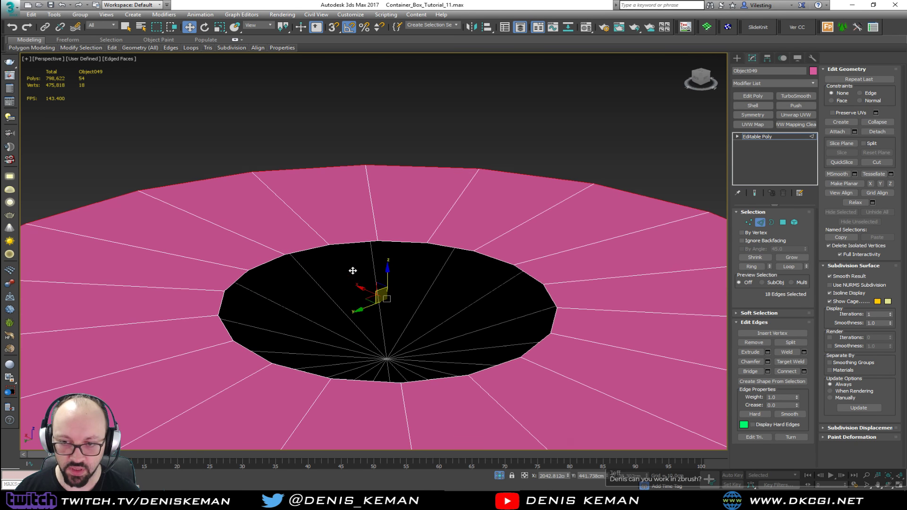
pyautogui.scroll(-1, 349, 227)
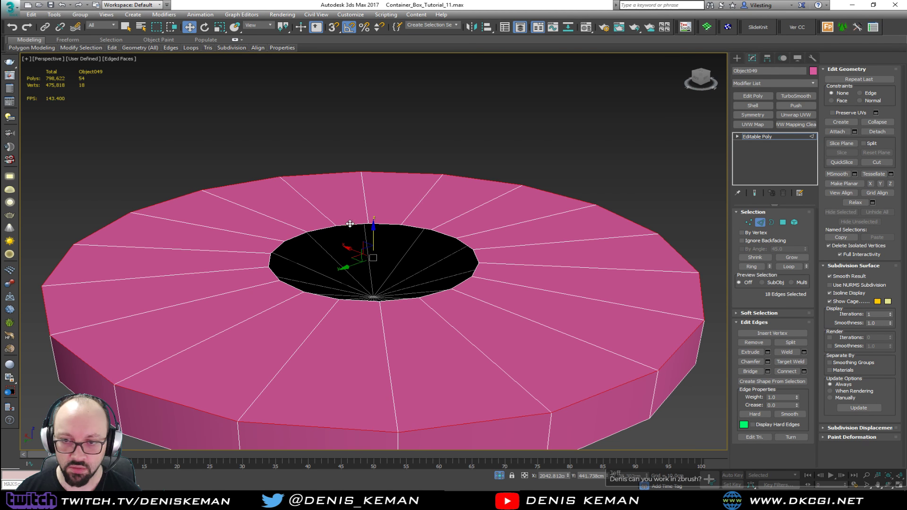
pyautogui.press('3')
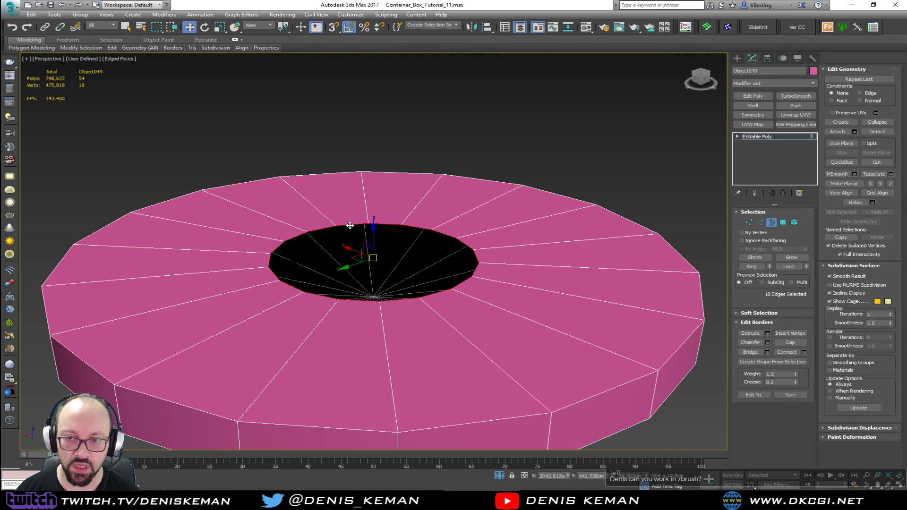
pyautogui.keyDown('alt'); pyautogui.moveTo(355, 241); pyautogui.dragTo(356, 252, button='middle'); pyautogui.keyUp('alt')
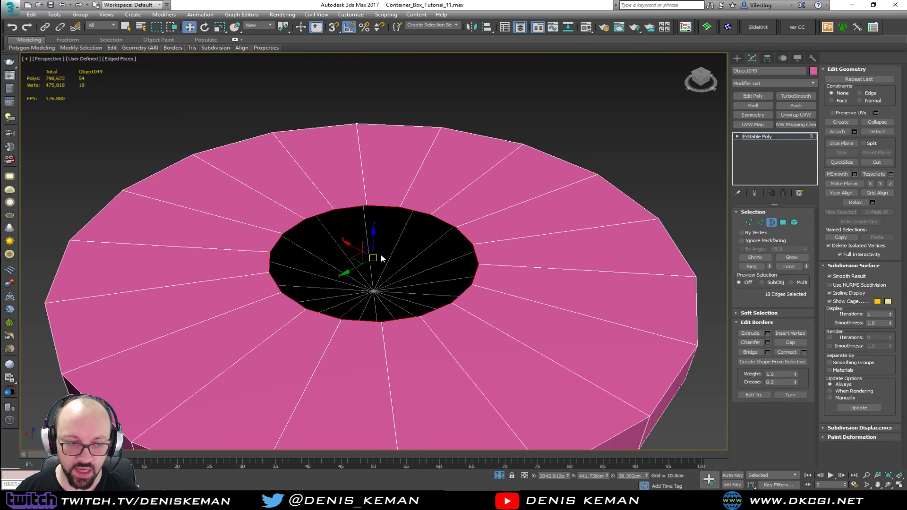
pyautogui.press('r')
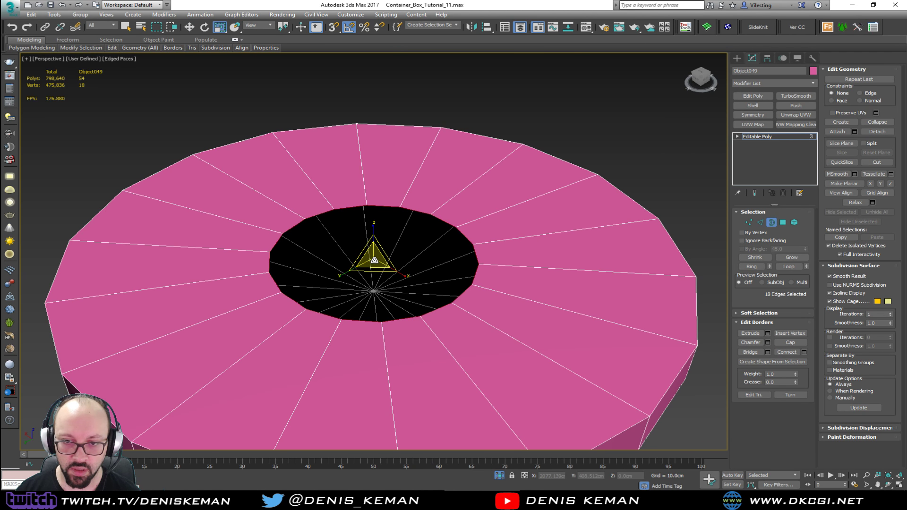
pyautogui.keyDown('shift'); pyautogui.moveTo(374, 260); pyautogui.dragTo(373, 249); pyautogui.keyUp('shift')
pyautogui.press('w')
pyautogui.moveTo(400, 313); pyautogui.dragTo(404, 230, button='middle')
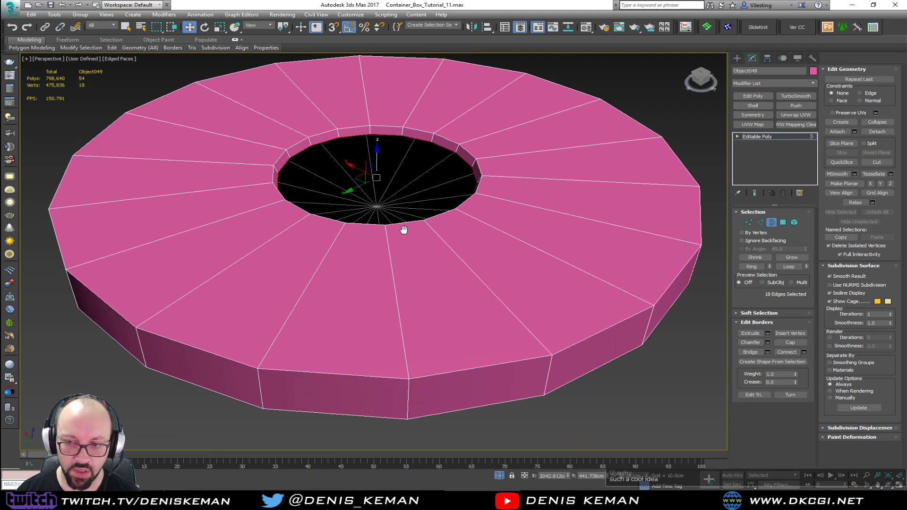
# - Chamfer the disc's upper outer edge loop by about 0.557 cm with one segment
pyautogui.press('2')
pyautogui.doubleClick(432, 375)
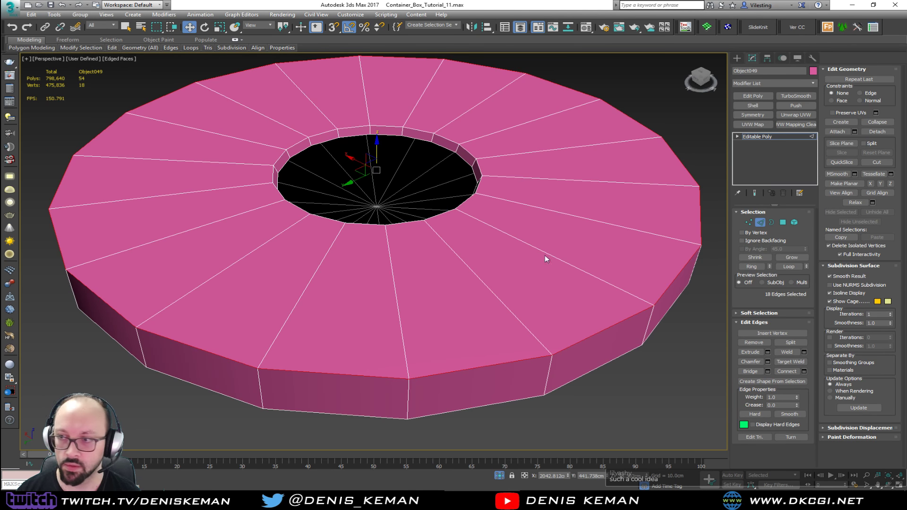
pyautogui.click(767, 362)
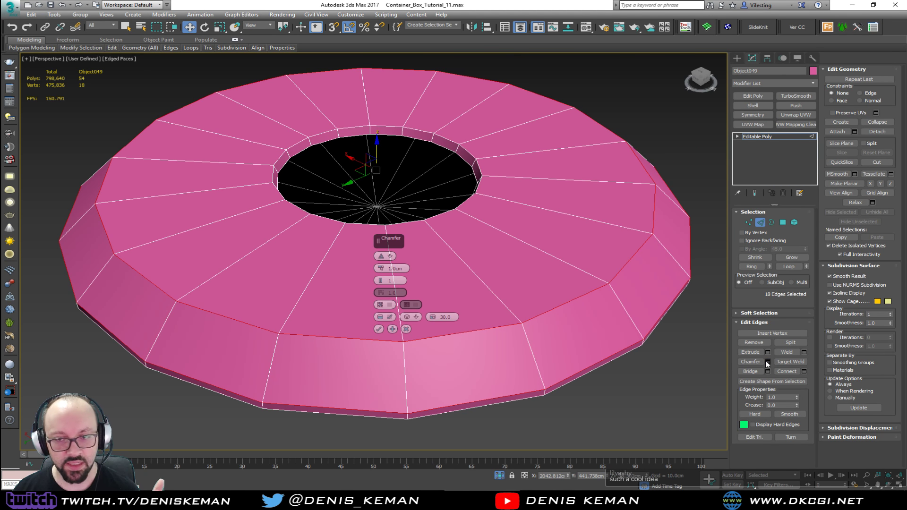
pyautogui.moveTo(381, 267); pyautogui.dragTo(381, 269)
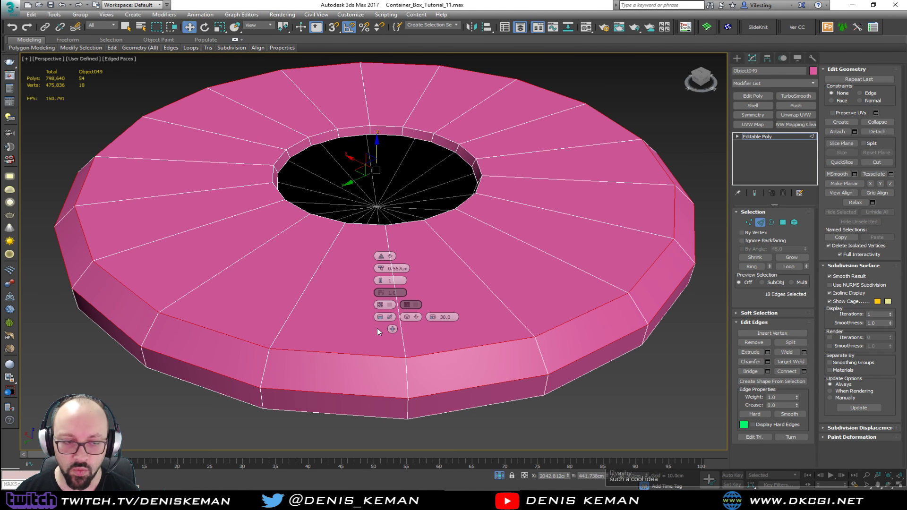
pyautogui.click(378, 329)
# - Chamfer the disc's bottom outer edge loop by 0.04 cm with one segment
pyautogui.scroll(-3, 378, 284)
pyautogui.keyDown('alt'); pyautogui.moveTo(379, 296); pyautogui.dragTo(383, 276, button='middle'); pyautogui.keyUp('alt')
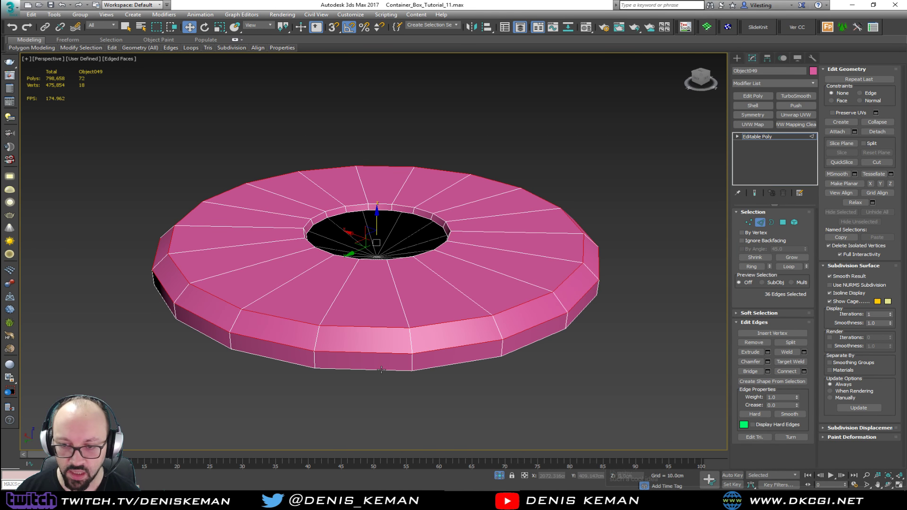
pyautogui.press('2')
pyautogui.press('2')
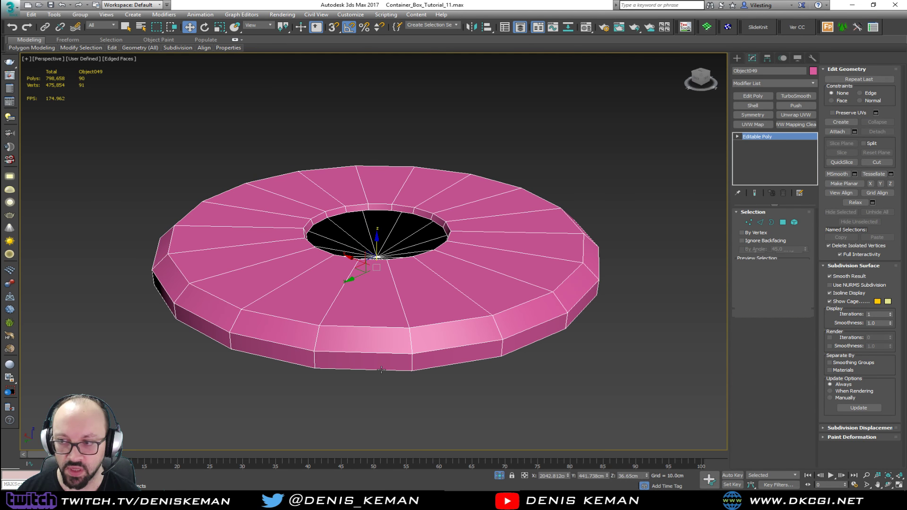
pyautogui.doubleClick(381, 370)
pyautogui.keyDown('alt'); pyautogui.moveTo(381, 369); pyautogui.dragTo(388, 336, button='middle'); pyautogui.keyUp('alt')
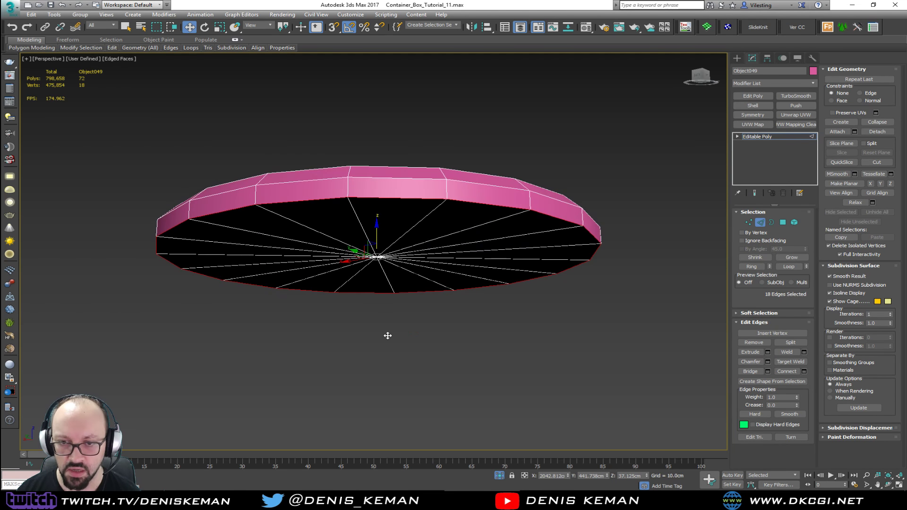
pyautogui.scroll(3, 391, 207)
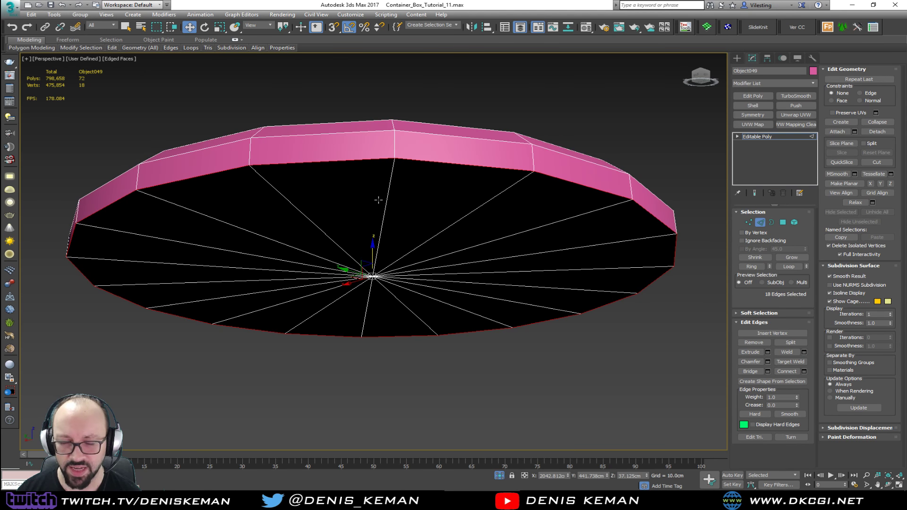
pyautogui.click(768, 361)
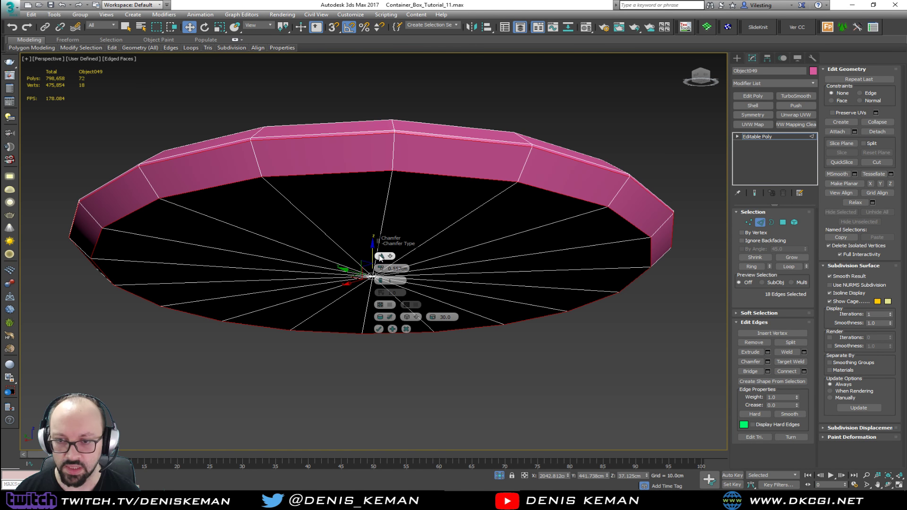
pyautogui.moveTo(380, 269); pyautogui.dragTo(367, 246)
pyautogui.scroll(3, 251, 168)
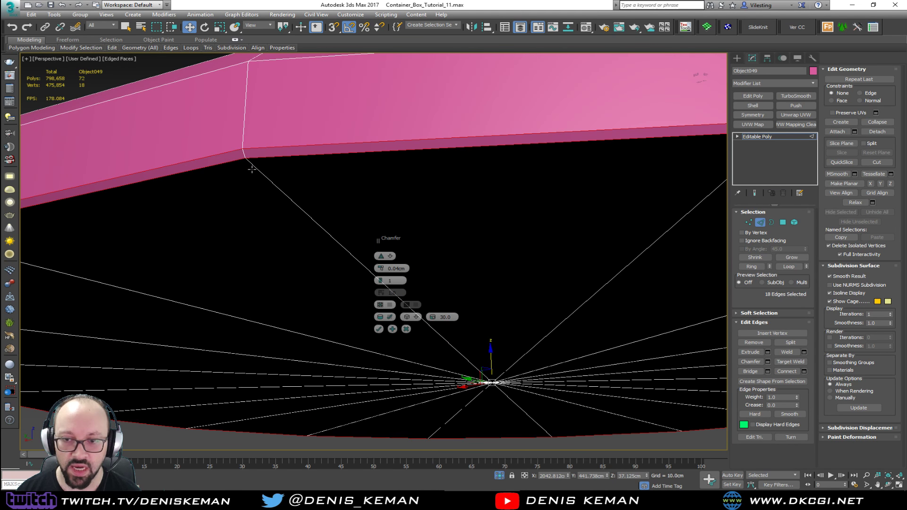
pyautogui.moveTo(251, 169); pyautogui.dragTo(278, 211, button='middle')
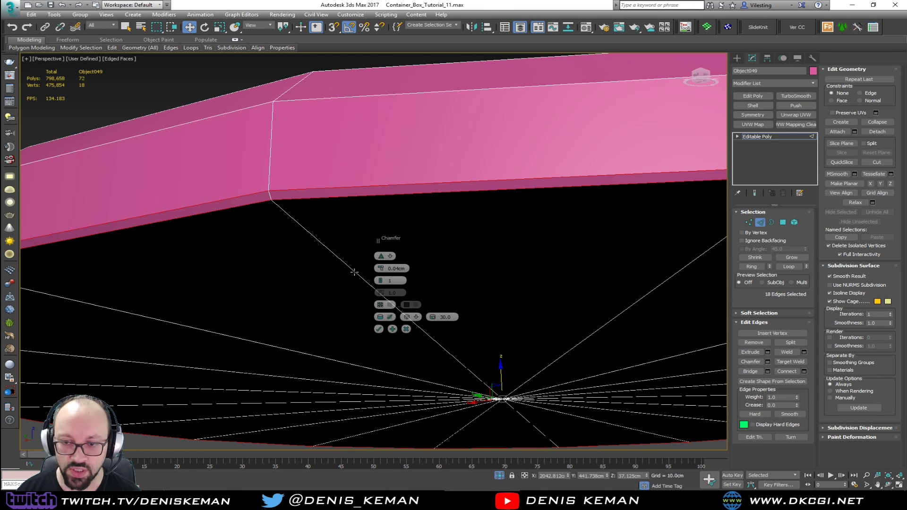
pyautogui.click(378, 329)
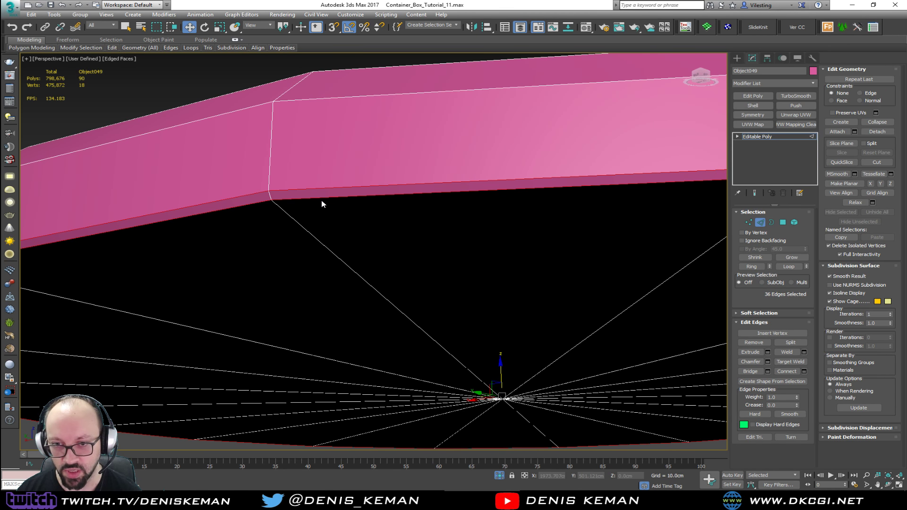
# - Chamfer the upper edge loop around the disc's central hole by 0.04 cm with one segment
pyautogui.scroll(-10, 327, 190)
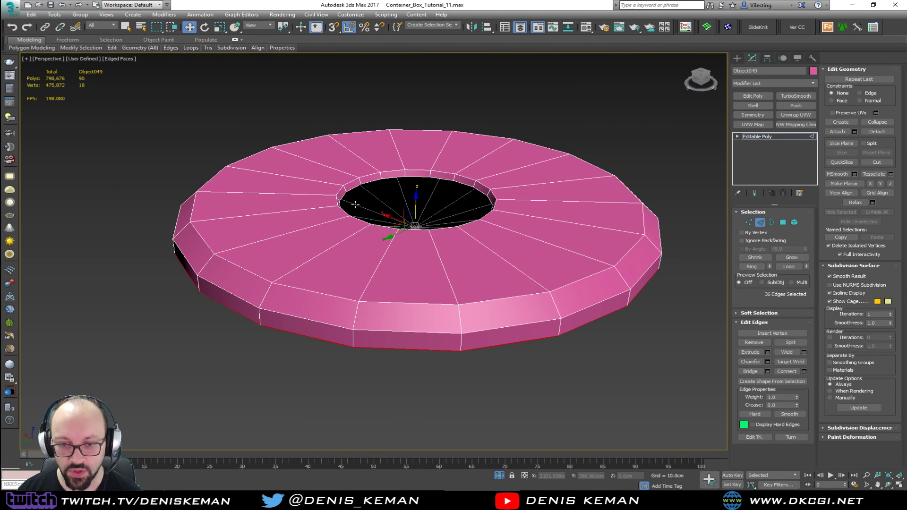
pyautogui.moveTo(355, 205)
pyautogui.mouseDown(button='middle')
pyautogui.moveTo(330, 187)
pyautogui.moveTo(345, 202)
pyautogui.moveTo(351, 165)
pyautogui.moveTo(353, 213)
pyautogui.mouseUp(button='middle')
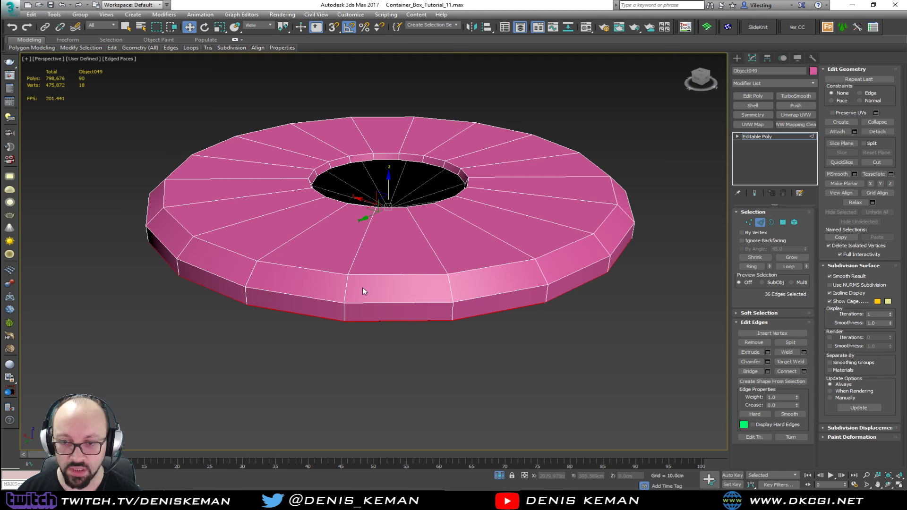
pyautogui.press('2')
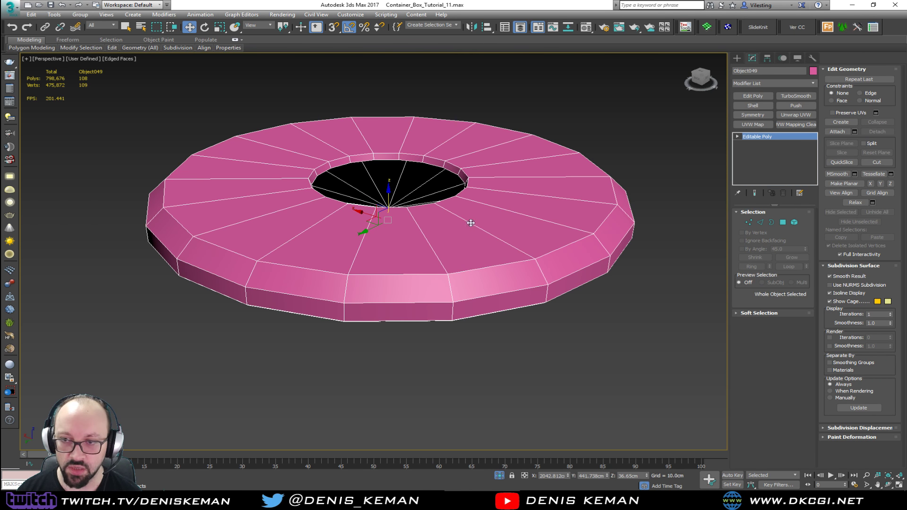
pyautogui.scroll(5, 345, 153)
pyautogui.press('2')
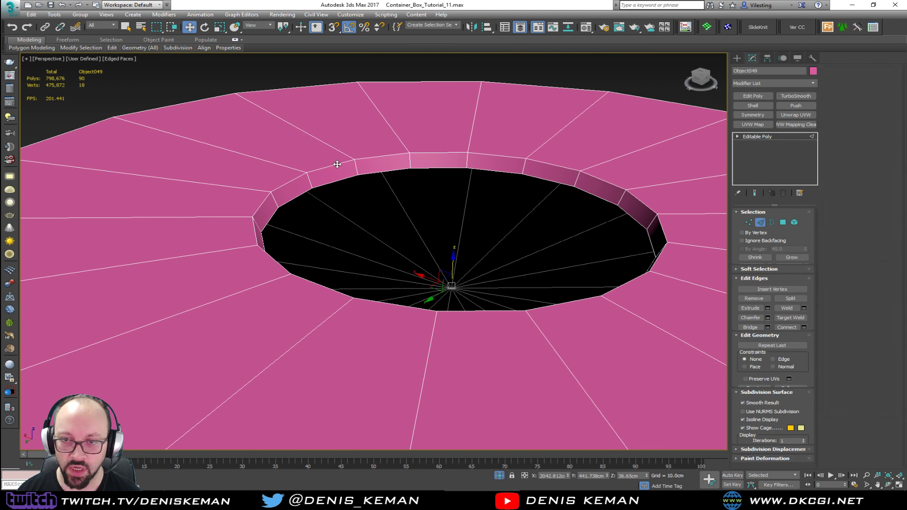
pyautogui.doubleClick(337, 164)
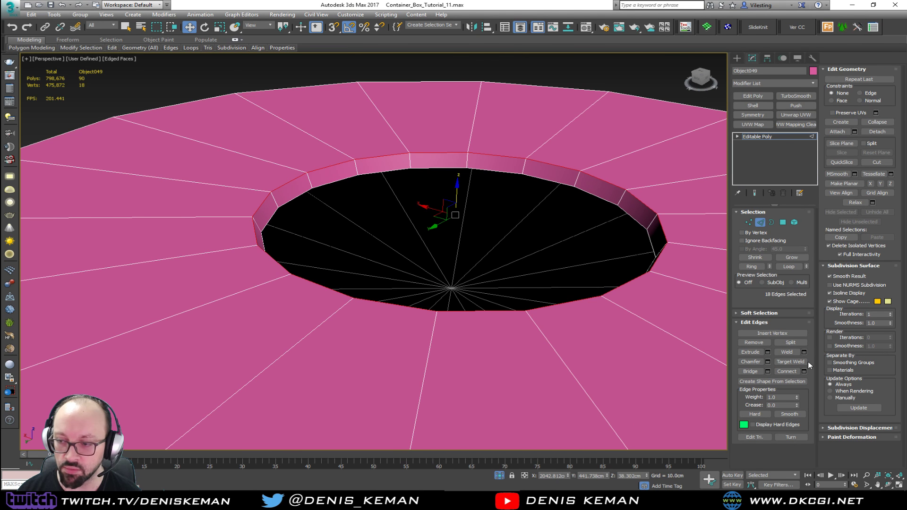
pyautogui.click(767, 361)
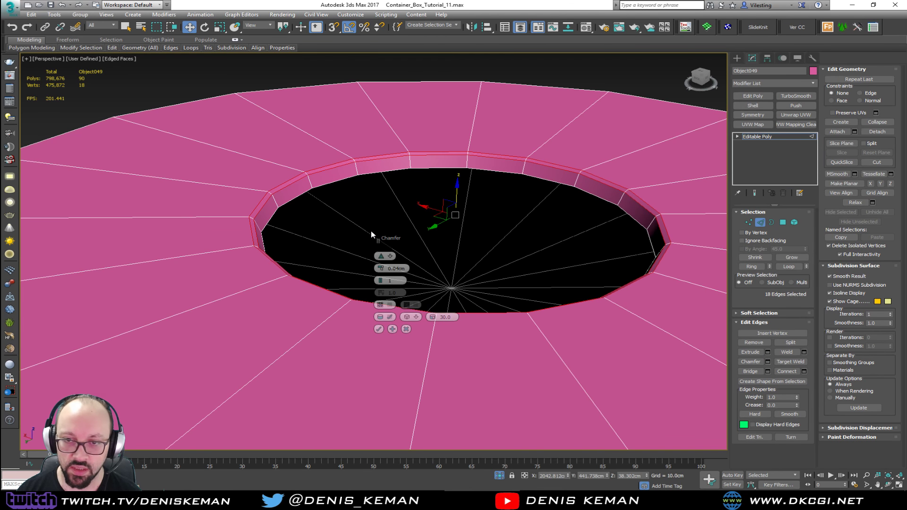
pyautogui.click(378, 329)
pyautogui.scroll(-5, 416, 312)
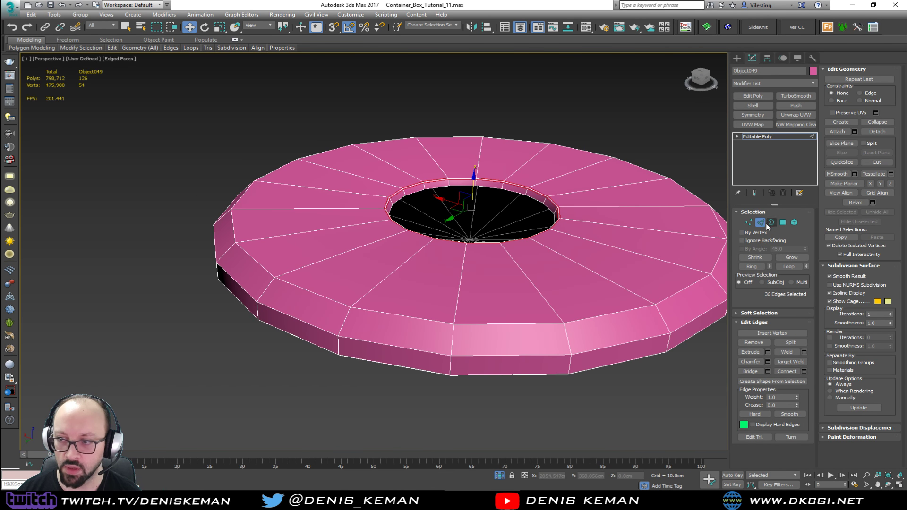
# - Insert two support edge loops with Swift Loop, close to the upper and lower edges of the disc's outer bevel
pyautogui.click(765, 222)
pyautogui.scroll(3, 447, 323)
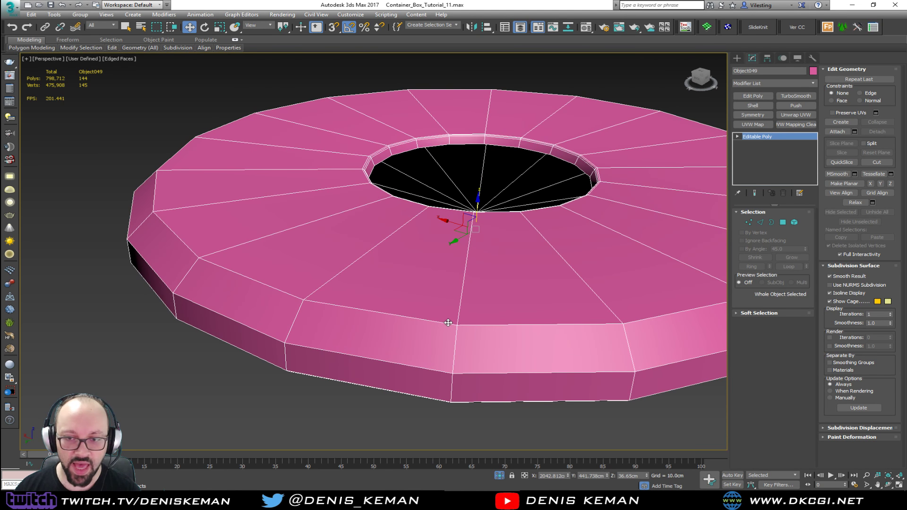
pyautogui.hotkey('alt', 's')
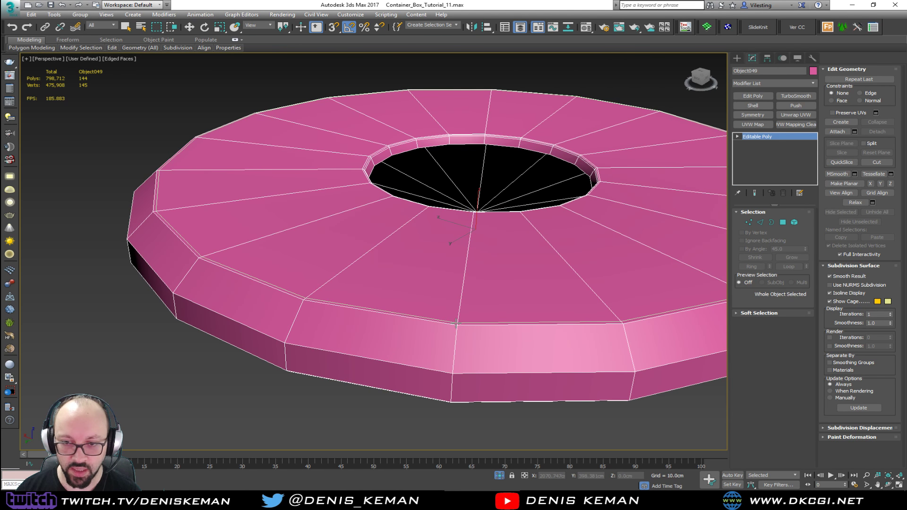
pyautogui.click(456, 324)
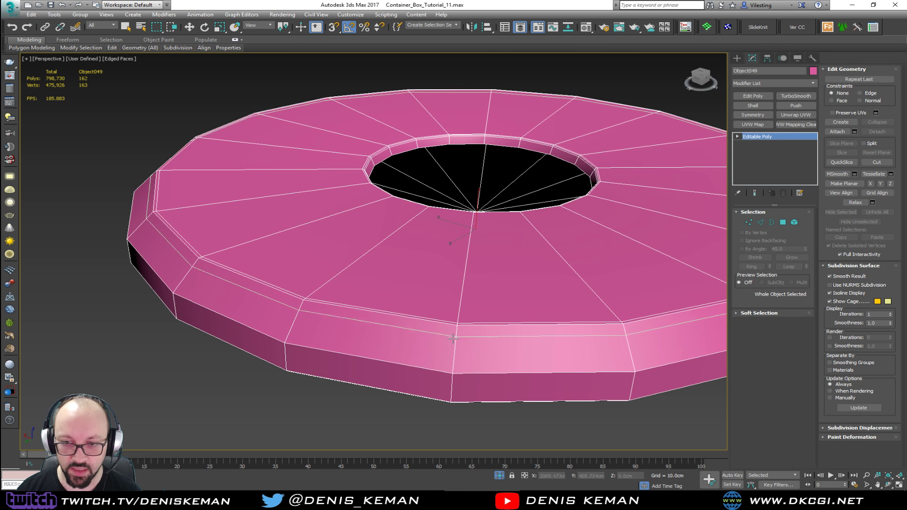
pyautogui.click(453, 376)
pyautogui.press('w')
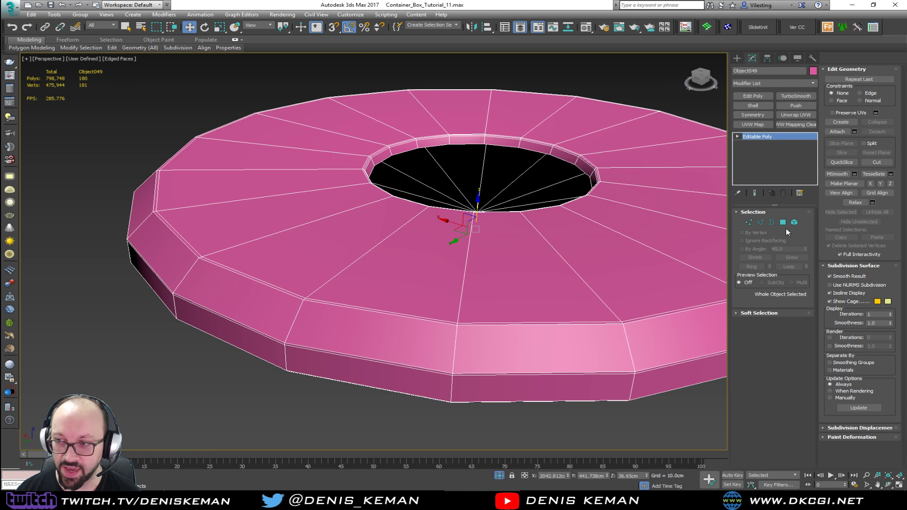
# - Apply TurboSmooth with 2 iterations to the base disc and preview it without edged faces
pyautogui.press('4')
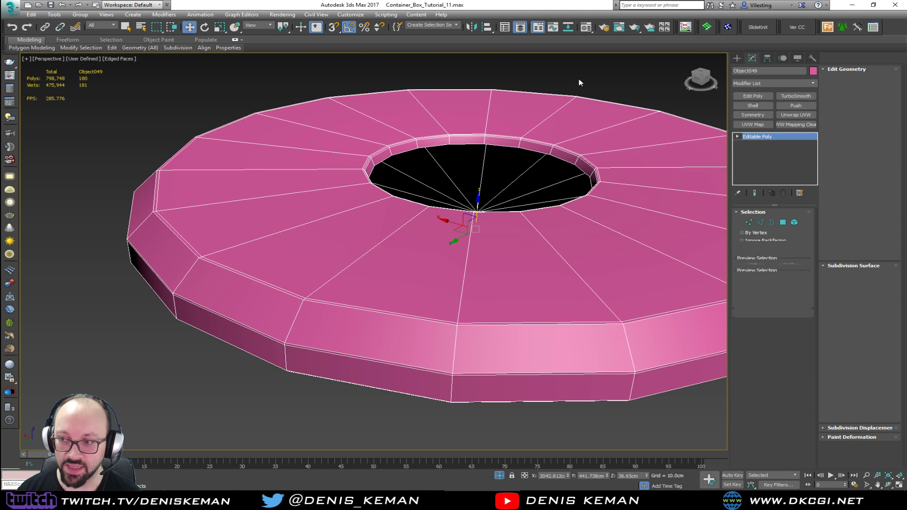
pyautogui.click(581, 76)
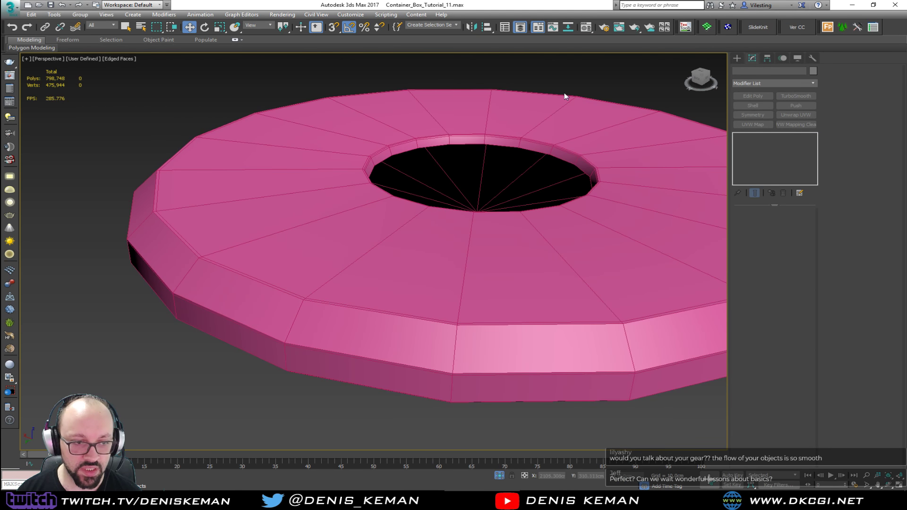
pyautogui.scroll(-5, 517, 164)
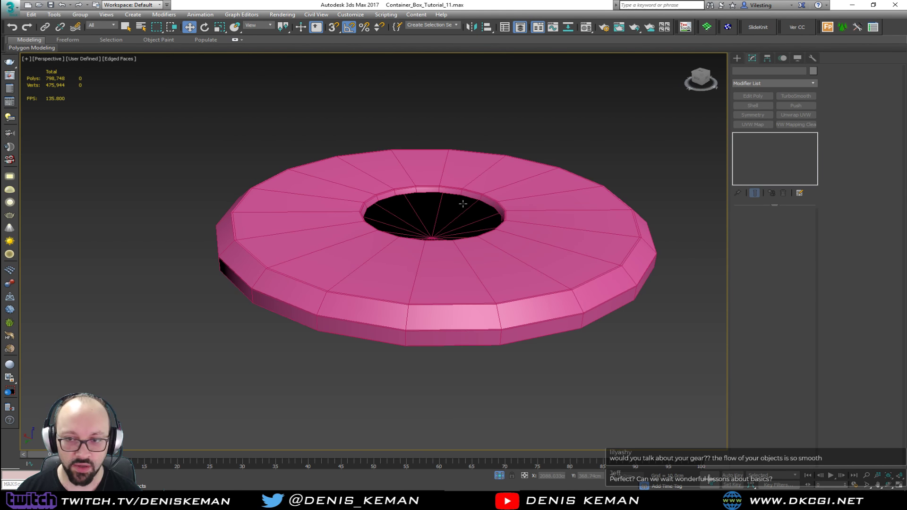
pyautogui.moveTo(456, 203)
pyautogui.keyDown('alt'); pyautogui.mouseDown(button='middle')
pyautogui.moveTo(471, 220)
pyautogui.moveTo(463, 202)
pyautogui.moveTo(441, 193)
pyautogui.moveTo(456, 201)
pyautogui.mouseUp(button='middle'); pyautogui.keyUp('alt')
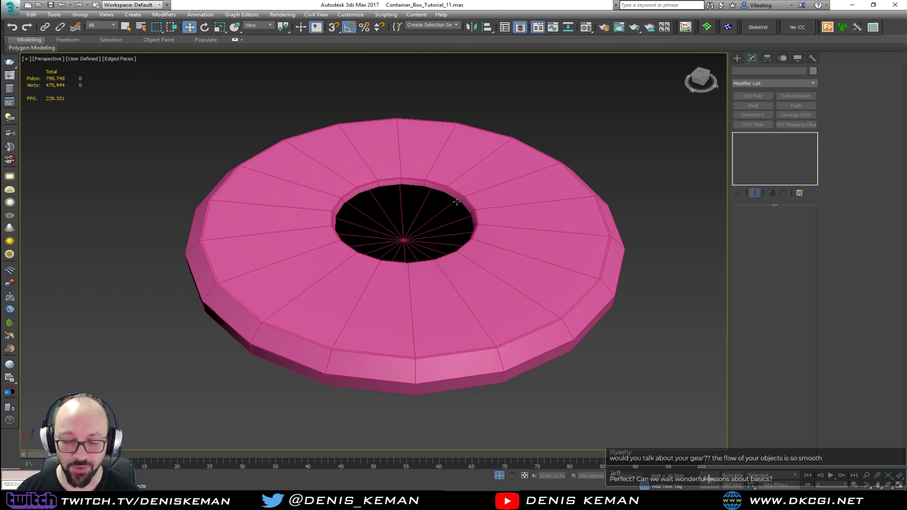
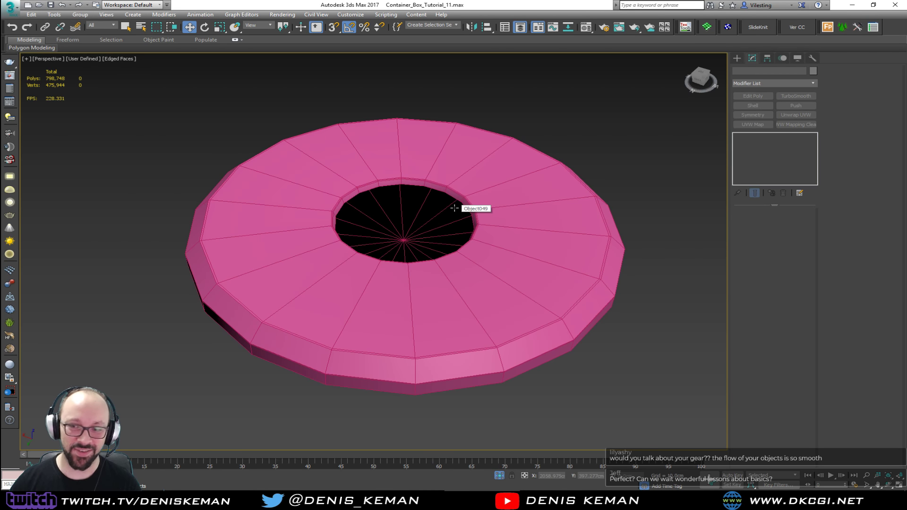
pyautogui.click(454, 209)
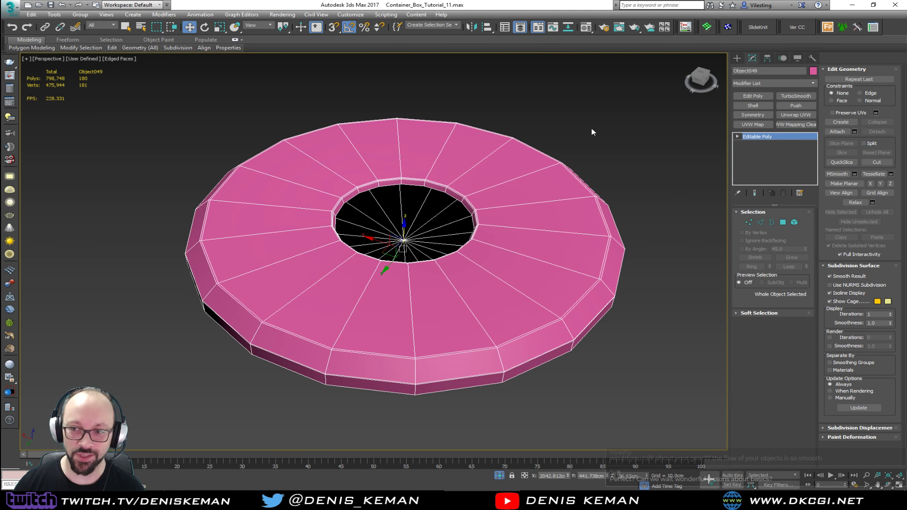
pyautogui.keyDown('alt'); pyautogui.moveTo(593, 133); pyautogui.dragTo(489, 166, button='middle'); pyautogui.keyUp('alt')
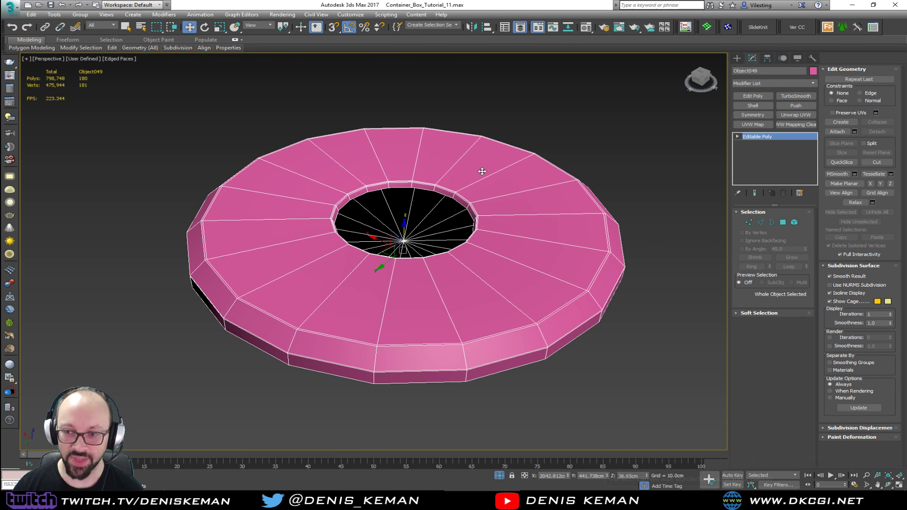
pyautogui.click(811, 96)
pyautogui.click(612, 129)
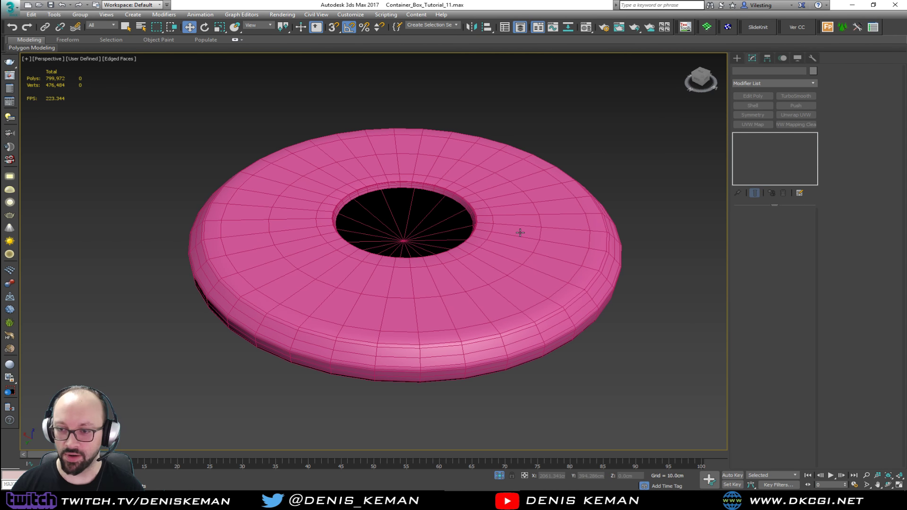
pyautogui.click(520, 233)
pyautogui.click(803, 224)
pyautogui.press('F4')
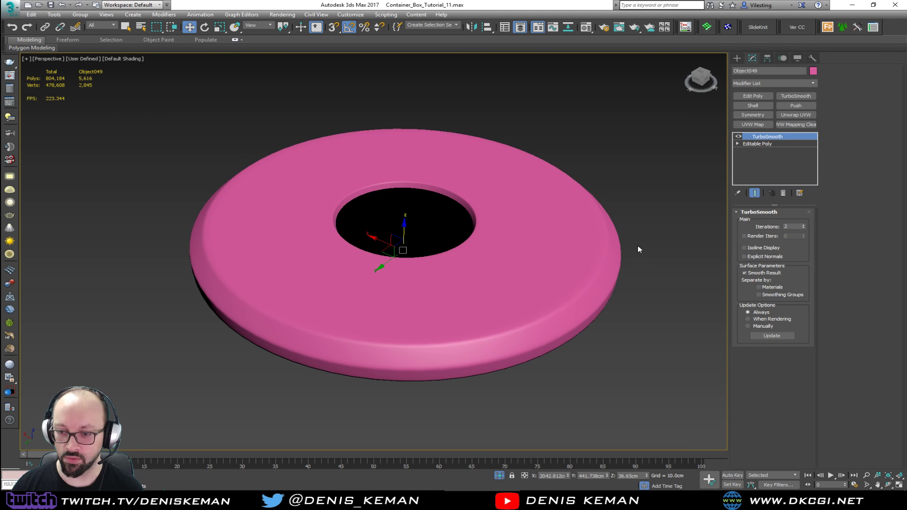
# - End the disc's isolation and isolate the tabletop, leg and base disc together
pyautogui.keyDown('alt'); pyautogui.moveTo(491, 241); pyautogui.dragTo(407, 234, button='middle'); pyautogui.keyUp('alt')
pyautogui.rightClick(407, 235)
pyautogui.click(444, 166)
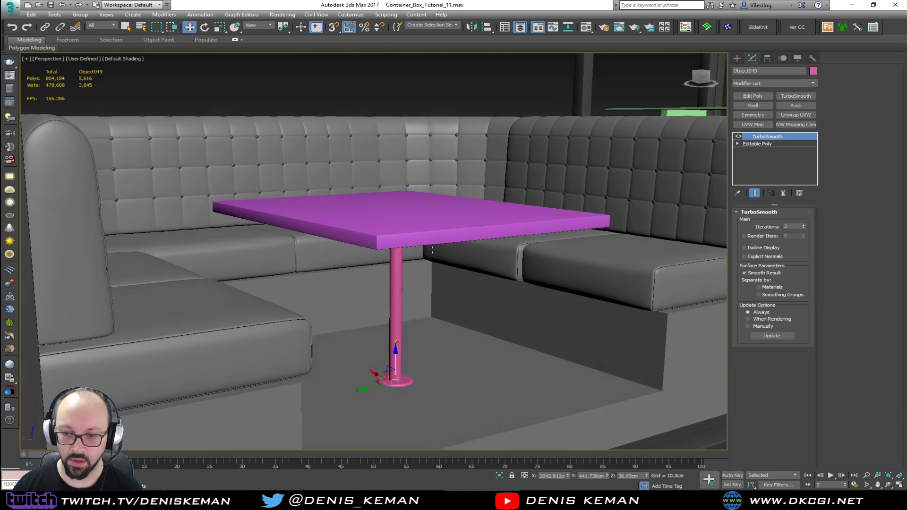
pyautogui.press('F4')
pyautogui.scroll(4, 414, 362)
pyautogui.keyDown('ctrl'); pyautogui.click(373, 380); pyautogui.keyUp('ctrl')
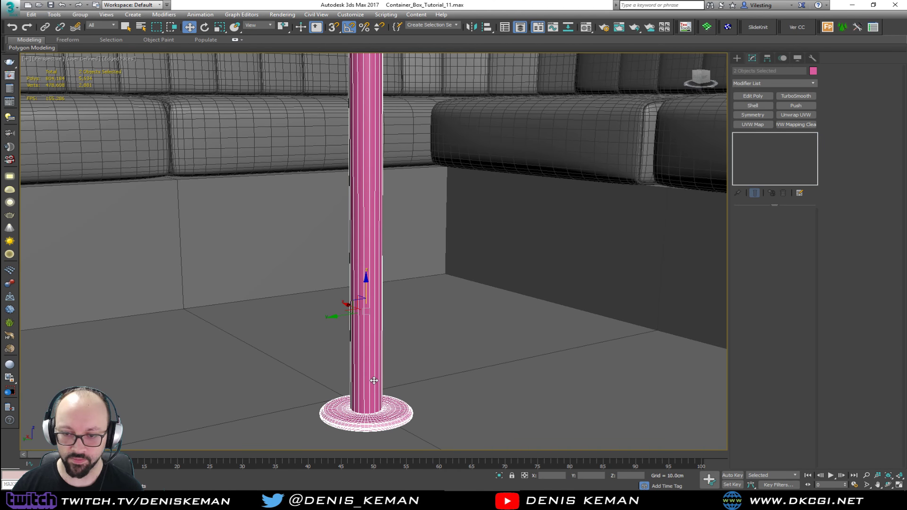
pyautogui.moveTo(383, 226); pyautogui.dragTo(386, 309, button='middle')
pyautogui.scroll(-5, 386, 309)
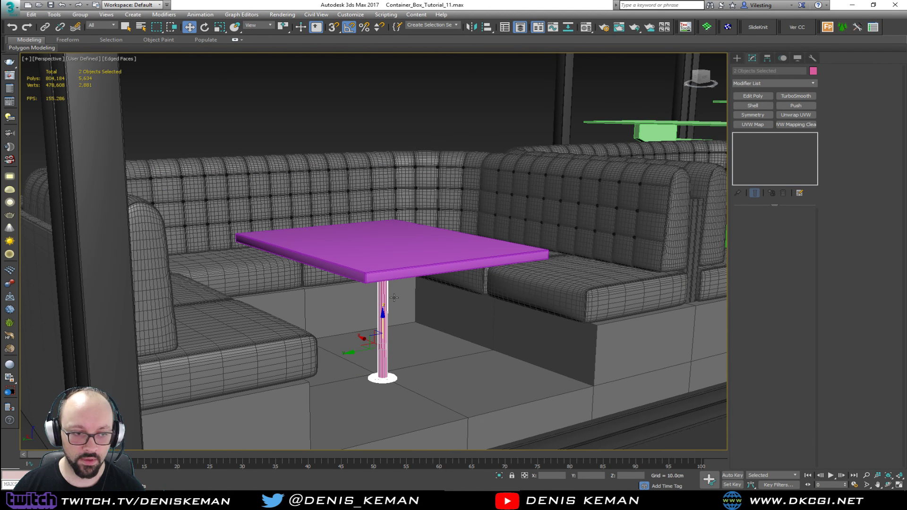
pyautogui.scroll(3, 394, 297)
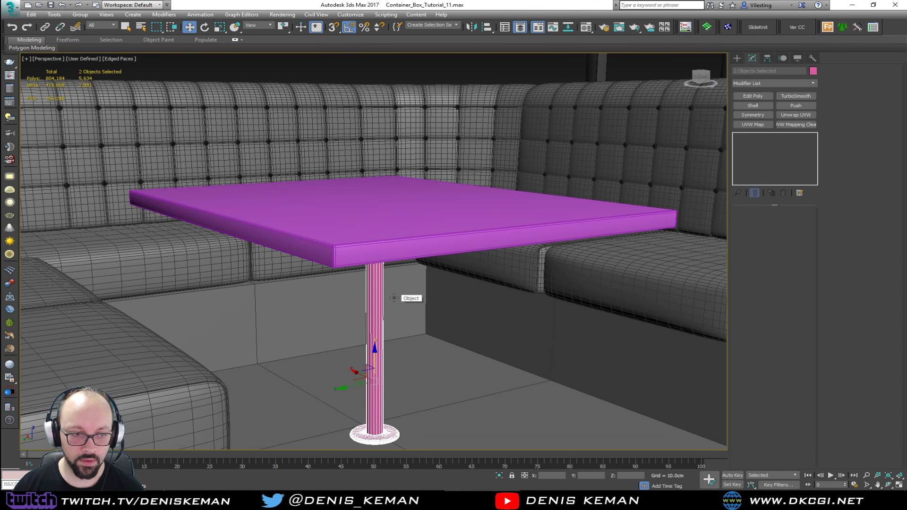
pyautogui.keyDown('ctrl'); pyautogui.click(399, 254); pyautogui.keyUp('ctrl')
pyautogui.hotkey('alt', 'q')
pyautogui.click(448, 363)
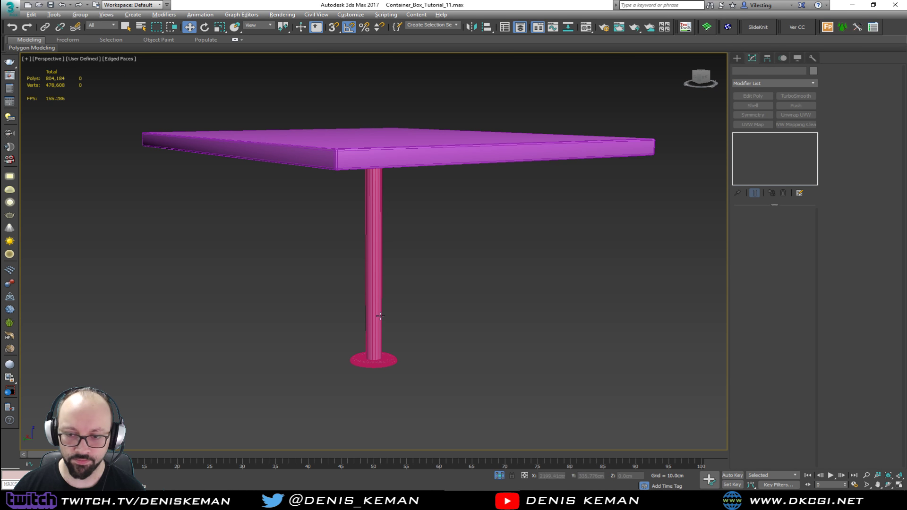
# - Remove the TurboSmooth modifier from the base disc and examine its low-poly fit around the leg
pyautogui.keyDown('alt'); pyautogui.moveTo(383, 352); pyautogui.dragTo(381, 323, button='middle'); pyautogui.keyUp('alt')
pyautogui.scroll(4, 373, 376)
pyautogui.click(378, 366)
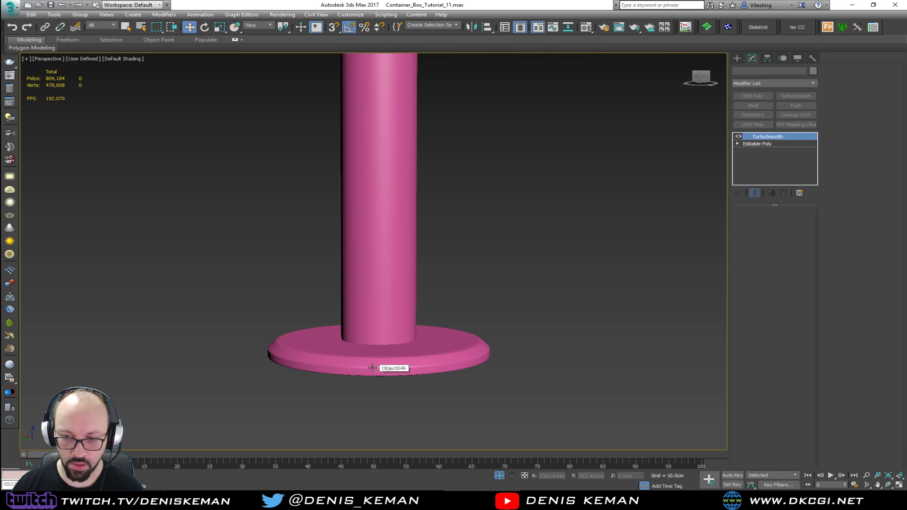
pyautogui.scroll(5, 284, 360)
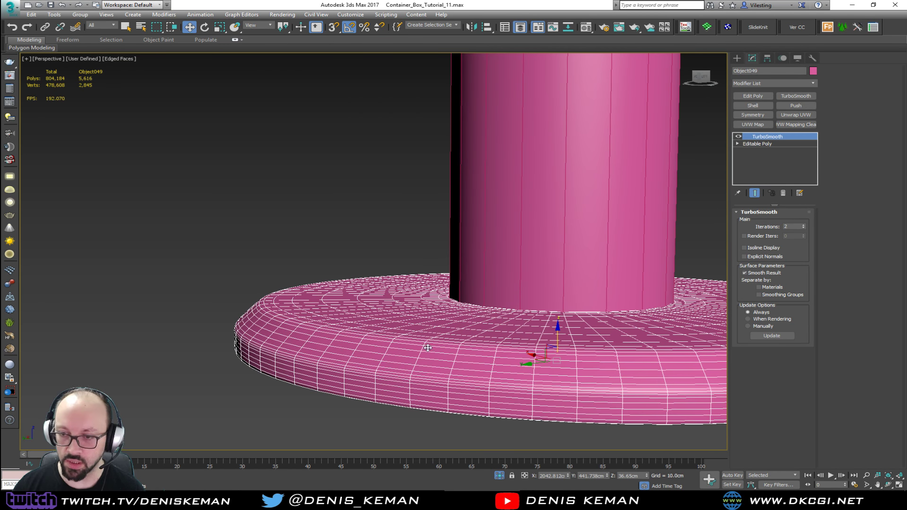
pyautogui.click(783, 193)
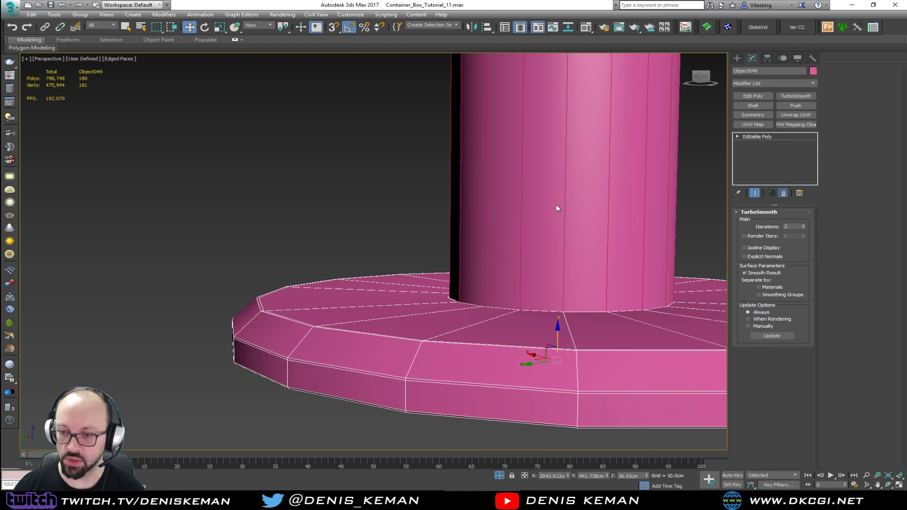
pyautogui.scroll(-2, 466, 234)
pyautogui.press('F4')
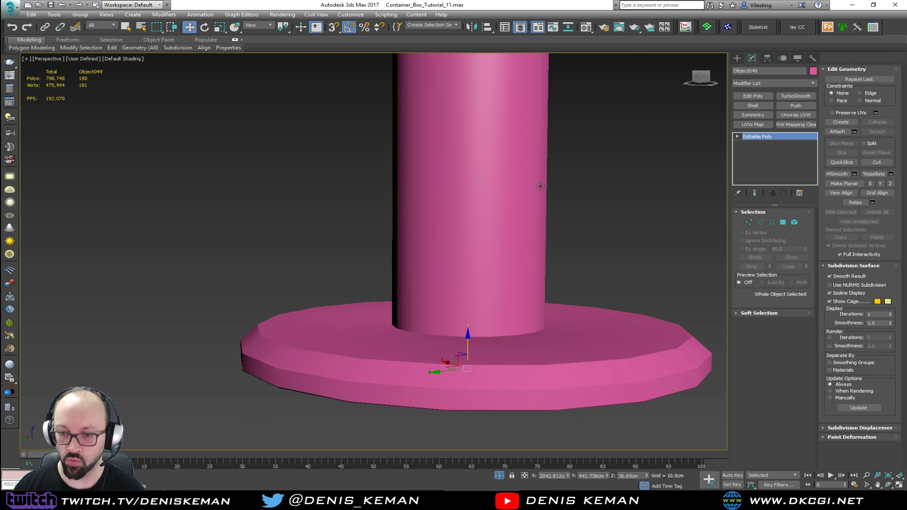
pyautogui.press('F4')
pyautogui.keyDown('alt'); pyautogui.moveTo(542, 293); pyautogui.dragTo(430, 370, button='middle'); pyautogui.keyUp('alt')
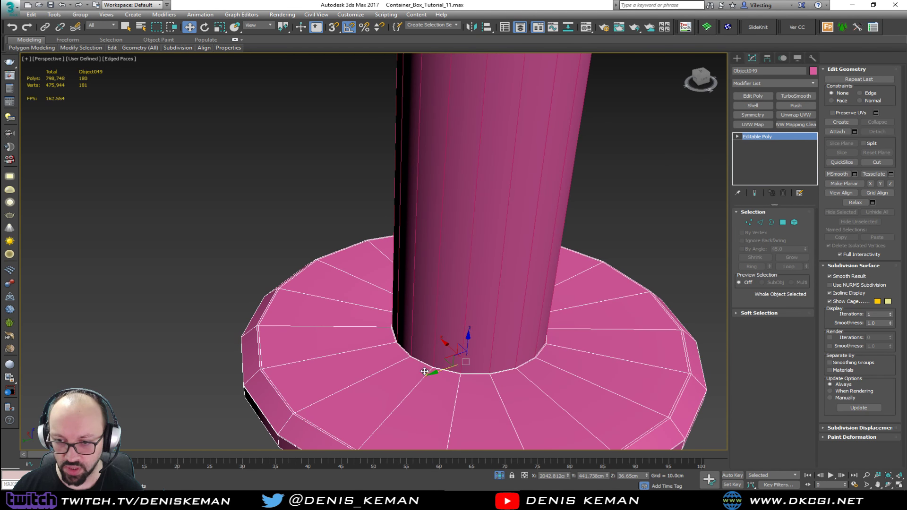
pyautogui.scroll(5, 409, 369)
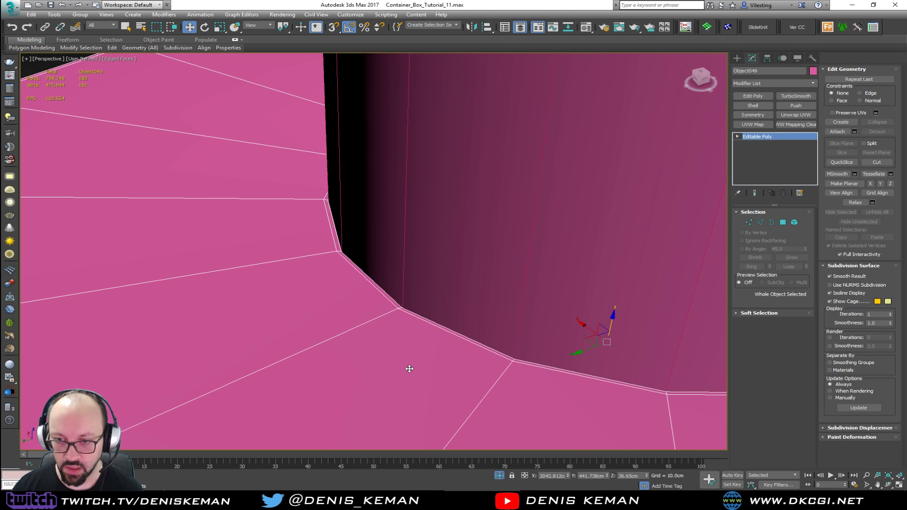
# - Apply a TurboSmooth modifier to the base disc and another to the cylindrical leg
pyautogui.click(795, 96)
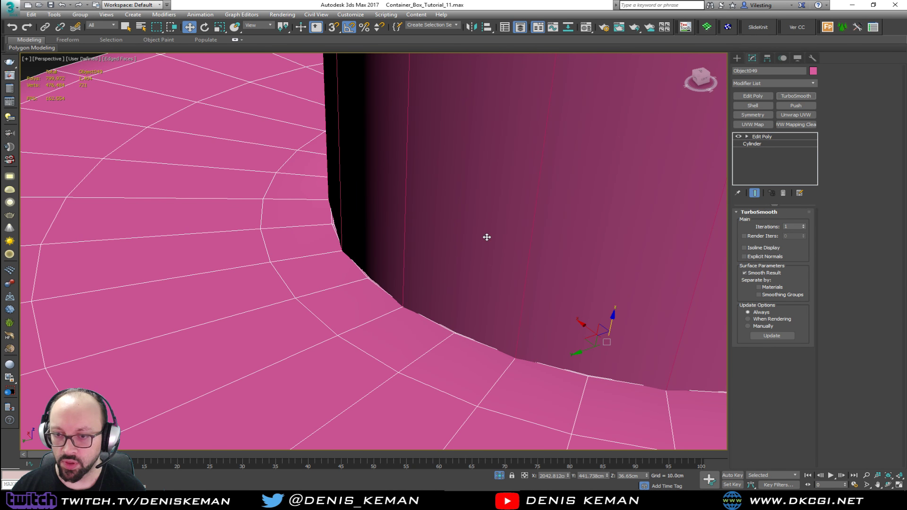
pyautogui.click(485, 237)
pyautogui.click(804, 97)
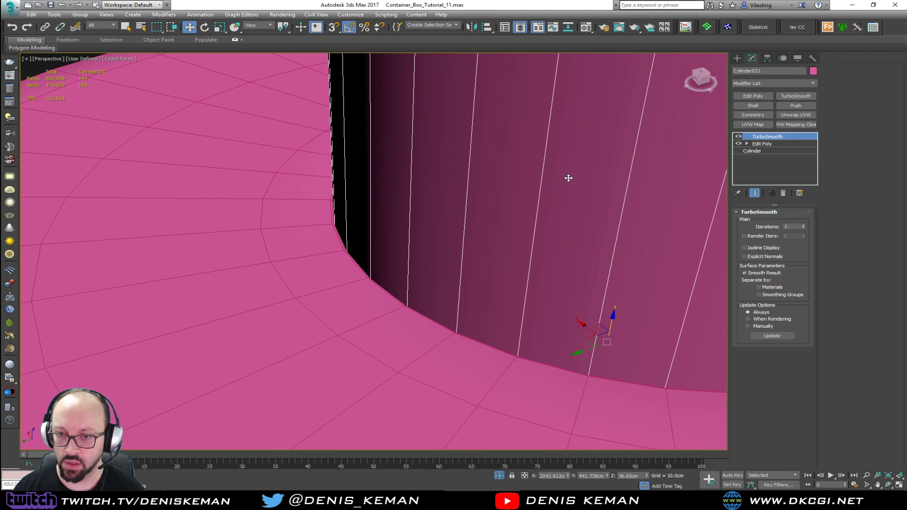
# - With the disc's TurboSmooth switched off, select the polygon rings around its central hole and scale them uniformly to 105%
pyautogui.click(360, 313)
pyautogui.click(738, 136)
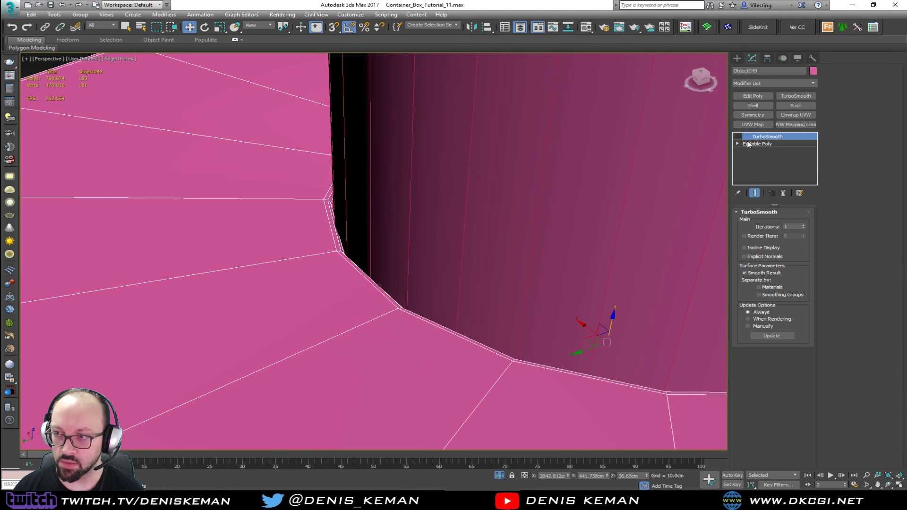
pyautogui.click(758, 143)
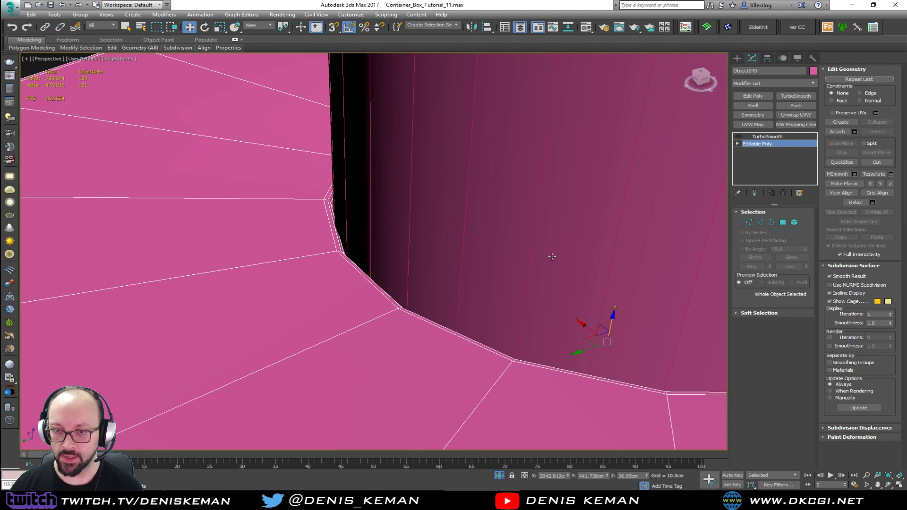
pyautogui.press('F3')
pyautogui.press('3')
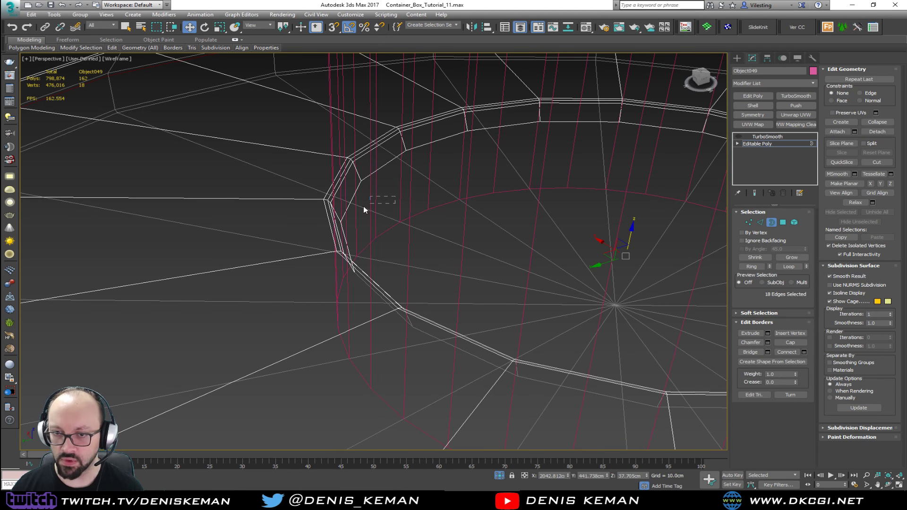
pyautogui.click(371, 219)
pyautogui.keyDown('ctrl'); pyautogui.click(783, 223); pyautogui.keyUp('ctrl')
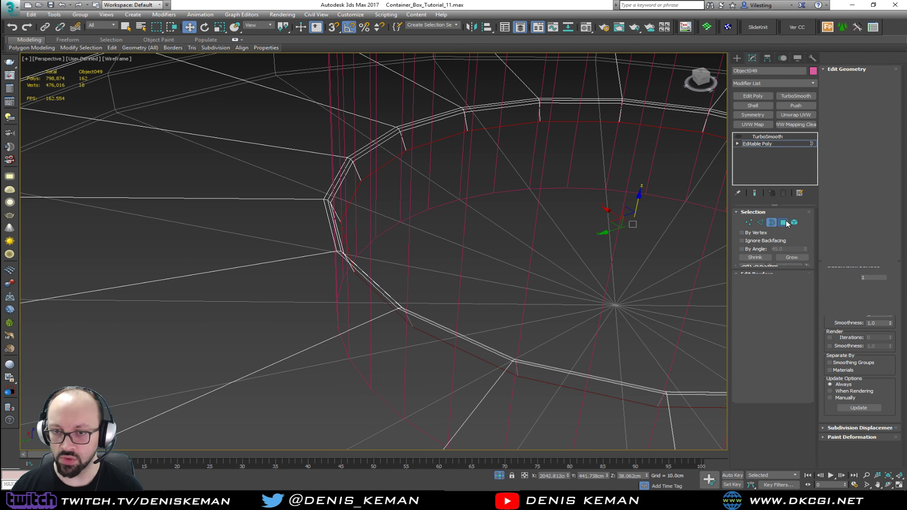
pyautogui.press('F3')
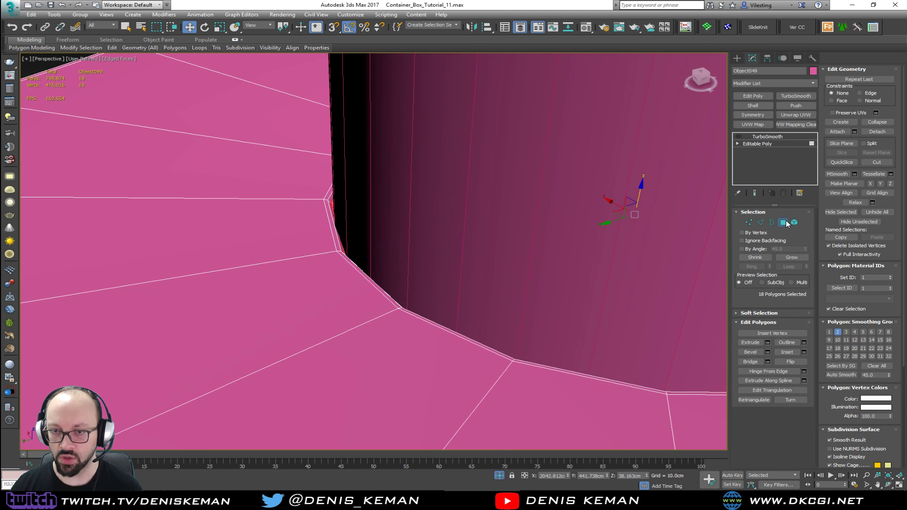
pyautogui.click(792, 257)
pyautogui.keyDown('alt'); pyautogui.moveTo(587, 254); pyautogui.dragTo(563, 217, button='middle'); pyautogui.keyUp('alt')
pyautogui.press('r')
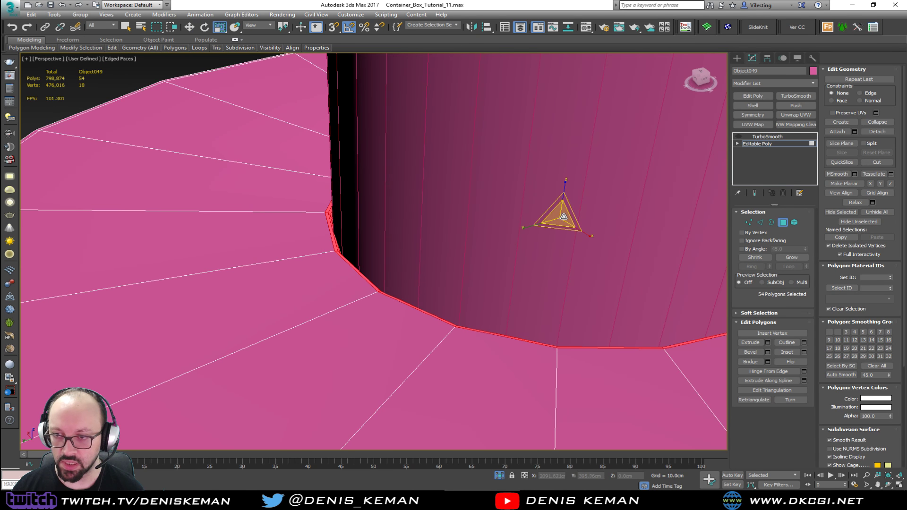
pyautogui.moveTo(564, 216); pyautogui.dragTo(566, 215)
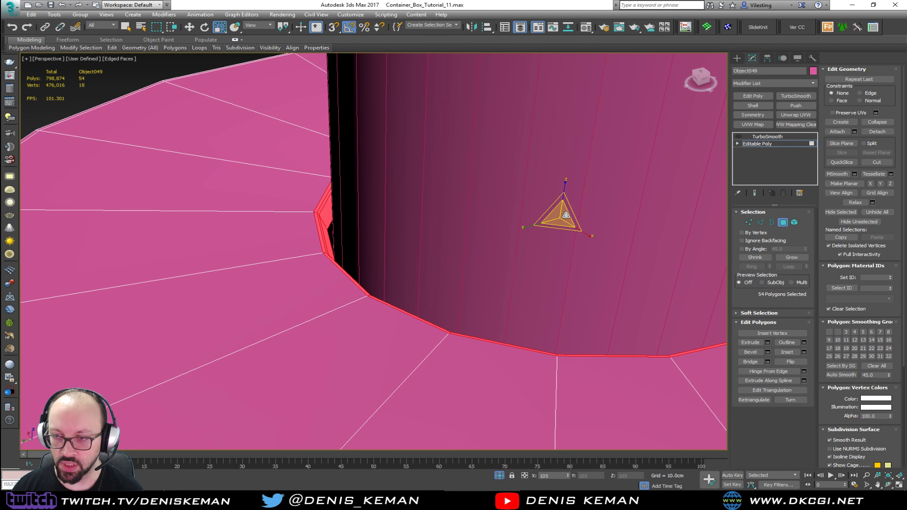
# - Leave polygon editing and switch the disc's TurboSmooth back on, showing the smoothed base without edged faces
pyautogui.click(783, 222)
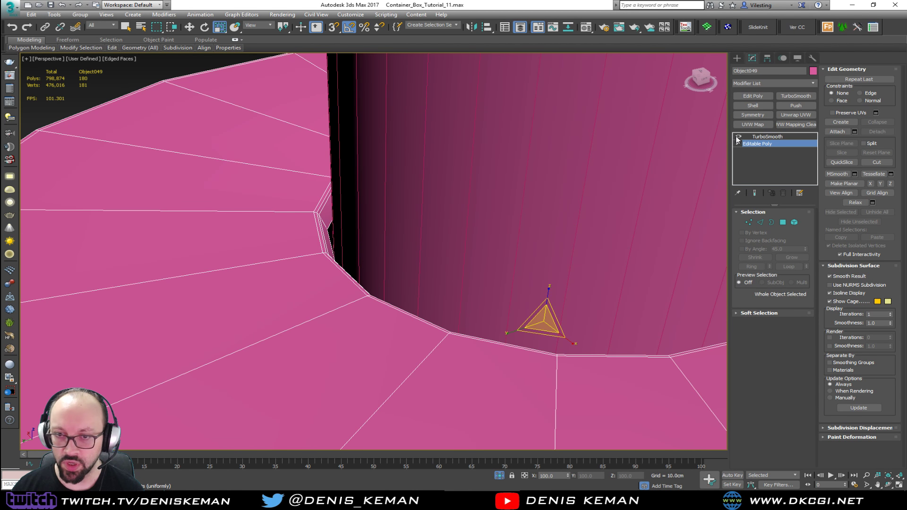
pyautogui.click(132, 71)
pyautogui.scroll(-3, 353, 194)
pyautogui.press('F4')
pyautogui.scroll(-4, 357, 178)
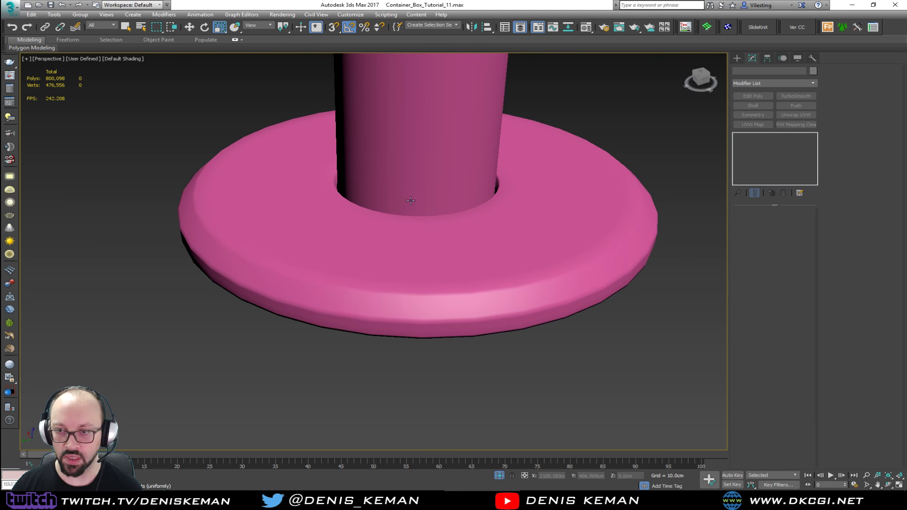
pyautogui.keyDown('alt'); pyautogui.moveTo(411, 200); pyautogui.dragTo(425, 210, button='middle'); pyautogui.keyUp('alt')
# - Set the base disc's TurboSmooth iterations to 2
pyautogui.click(450, 296)
pyautogui.press('z')
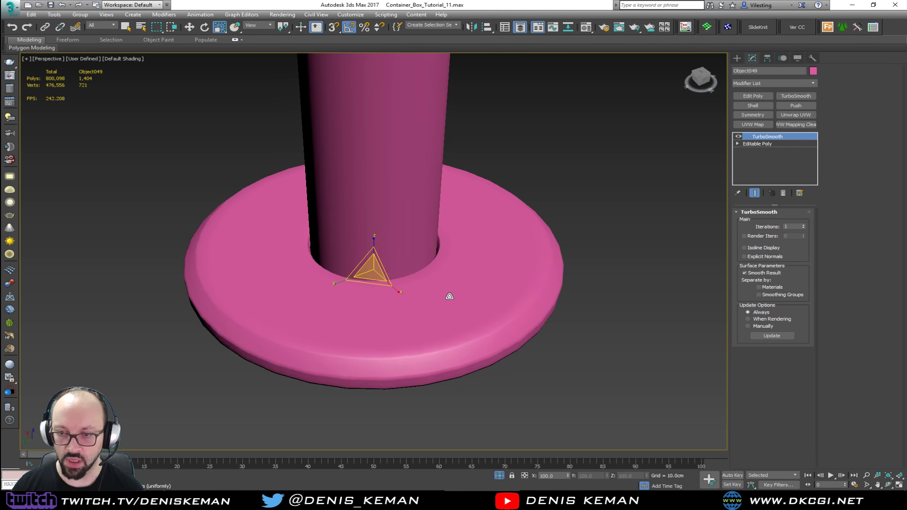
pyautogui.moveTo(449, 296)
pyautogui.keyDown('alt'); pyautogui.mouseDown(button='middle')
pyautogui.moveTo(445, 324)
pyautogui.moveTo(450, 290)
pyautogui.mouseUp(button='middle'); pyautogui.keyUp('alt')
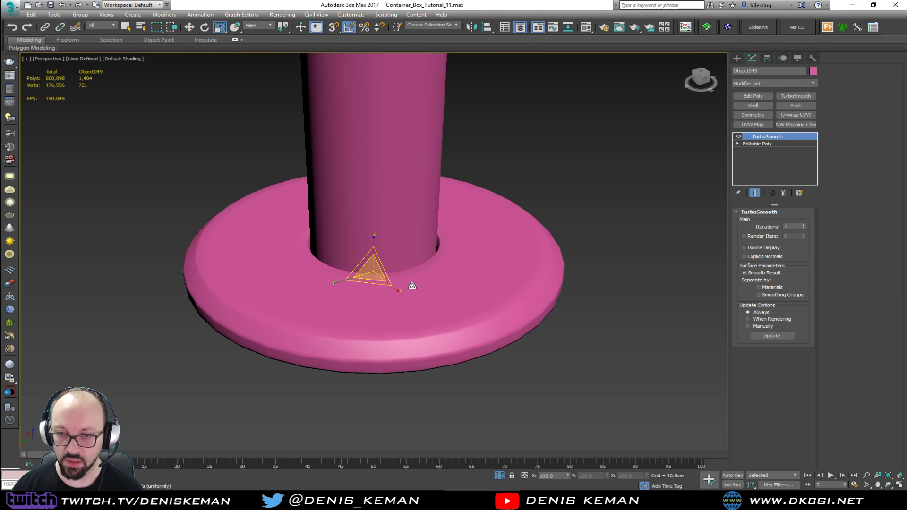
pyautogui.scroll(3, 413, 285)
pyautogui.press('F4')
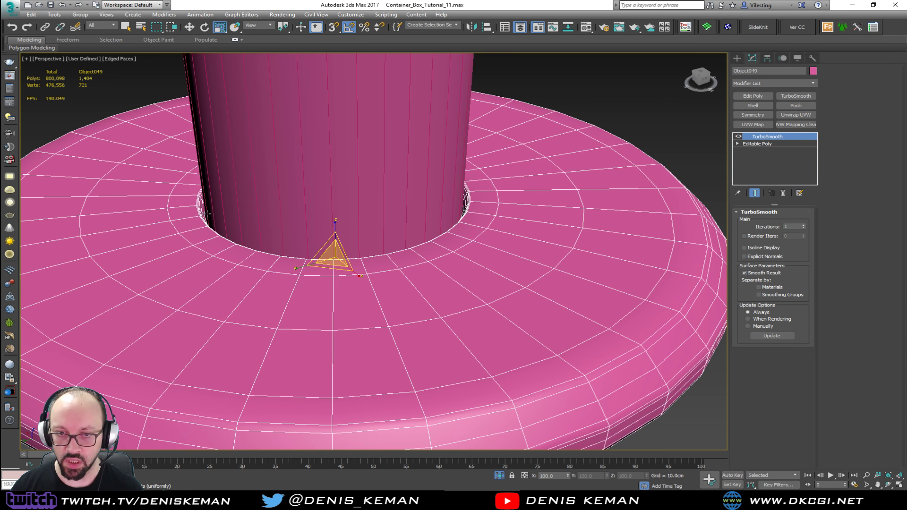
pyautogui.click(804, 225)
# - Select the base disc around the leg and remove its TurboSmooth modifier
pyautogui.click(667, 128)
pyautogui.press('F4')
pyautogui.moveTo(588, 158)
pyautogui.mouseDown(button='middle')
pyautogui.moveTo(473, 238)
pyautogui.moveTo(459, 291)
pyautogui.moveTo(463, 265)
pyautogui.mouseUp(button='middle')
pyautogui.scroll(-5, 472, 239)
pyautogui.click(454, 222)
pyautogui.press('F4')
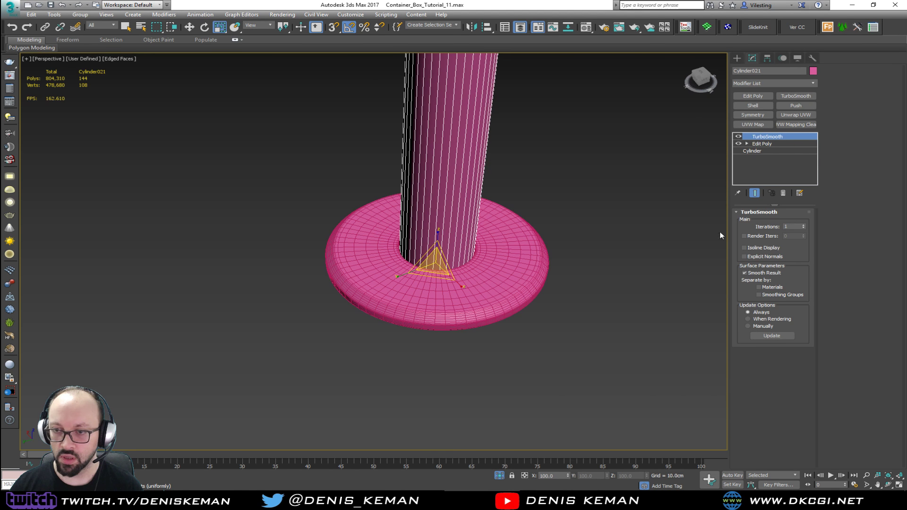
pyautogui.click(495, 265)
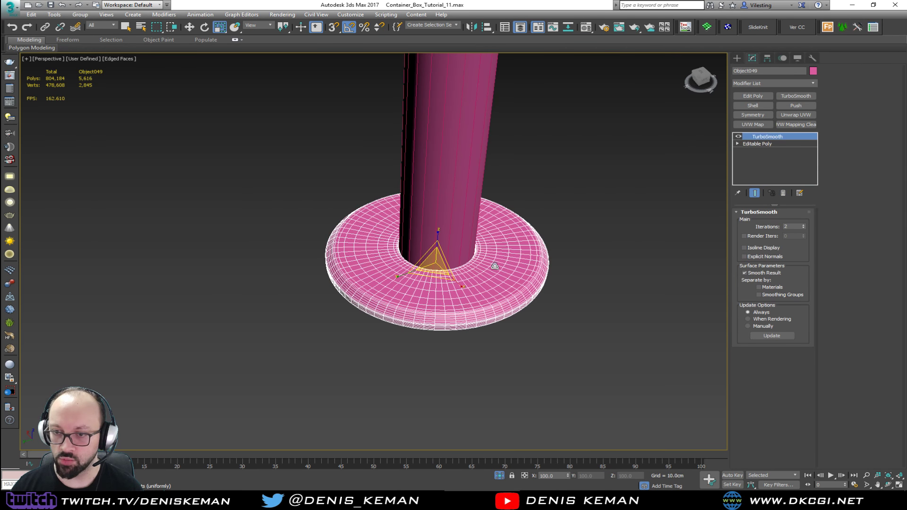
pyautogui.click(783, 193)
# - End the current isolation, add the leg and tabletop to the base disc selection, and isolate these three objects together
pyautogui.rightClick(469, 240)
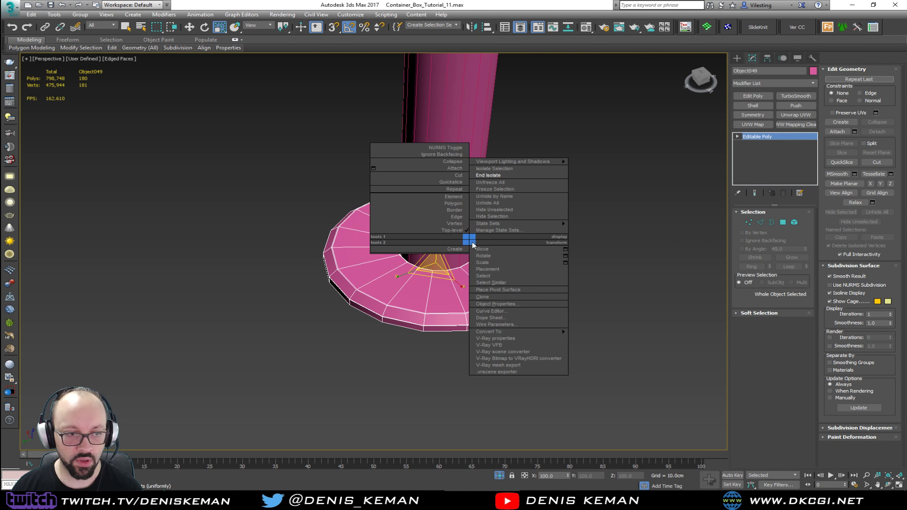
pyautogui.click(498, 175)
pyautogui.press('w')
pyautogui.keyDown('alt'); pyautogui.moveTo(449, 326); pyautogui.dragTo(425, 301, button='middle'); pyautogui.keyUp('alt')
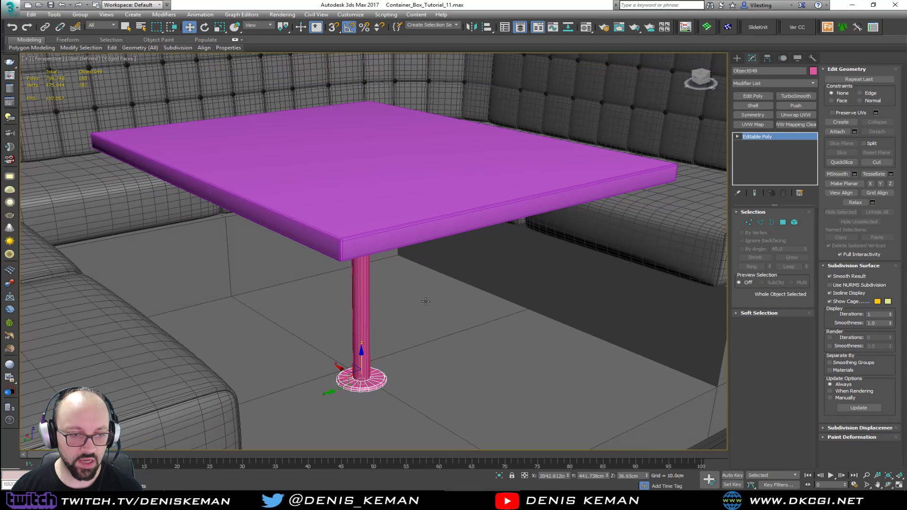
pyautogui.keyDown('ctrl'); pyautogui.click(366, 350); pyautogui.keyUp('ctrl')
pyautogui.keyDown('alt'); pyautogui.moveTo(367, 348); pyautogui.dragTo(370, 305, button='middle'); pyautogui.keyUp('alt')
pyautogui.keyDown('ctrl'); pyautogui.click(397, 164); pyautogui.keyUp('ctrl')
pyautogui.hotkey('alt', 'q')
pyautogui.click(454, 303)
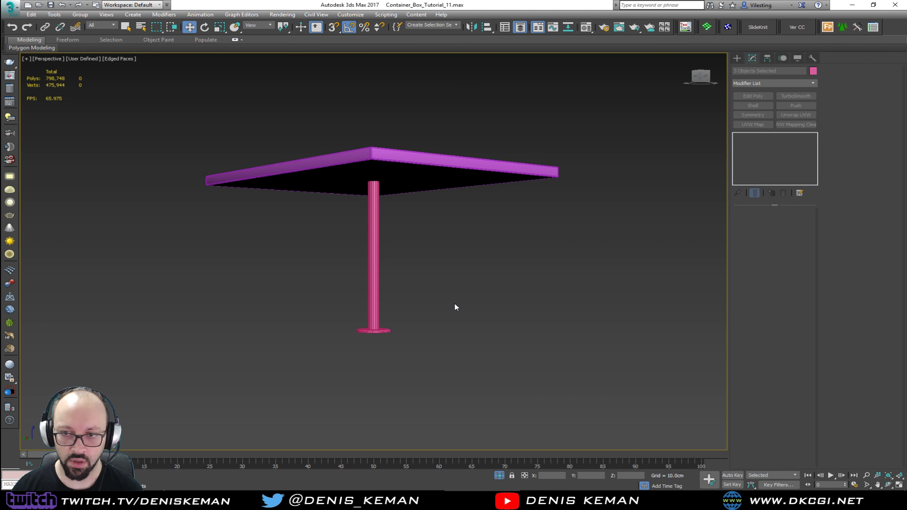
# - Mirror the base disc on the Z axis as a copy and move the copy up to the leg's upper end beneath the tabletop
pyautogui.click(378, 332)
pyautogui.press('z')
pyautogui.scroll(-4, 369, 378)
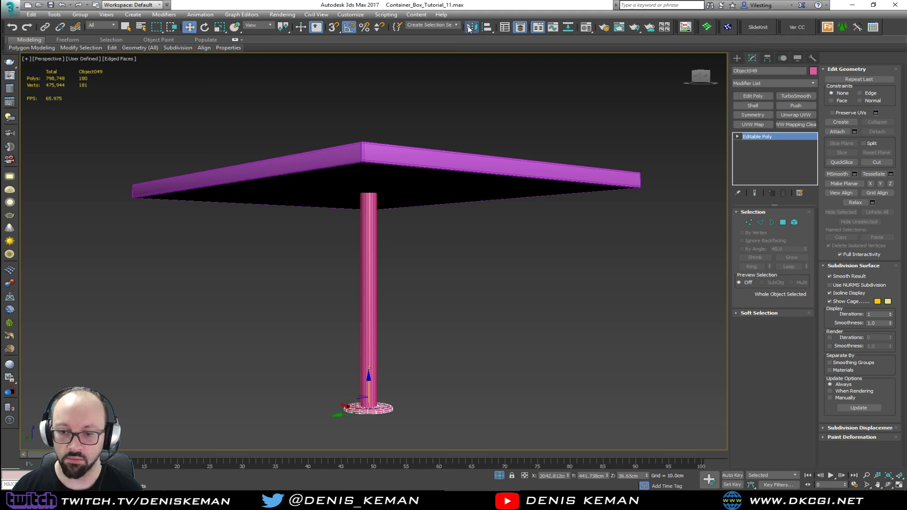
pyautogui.click(469, 27)
pyautogui.click(434, 223)
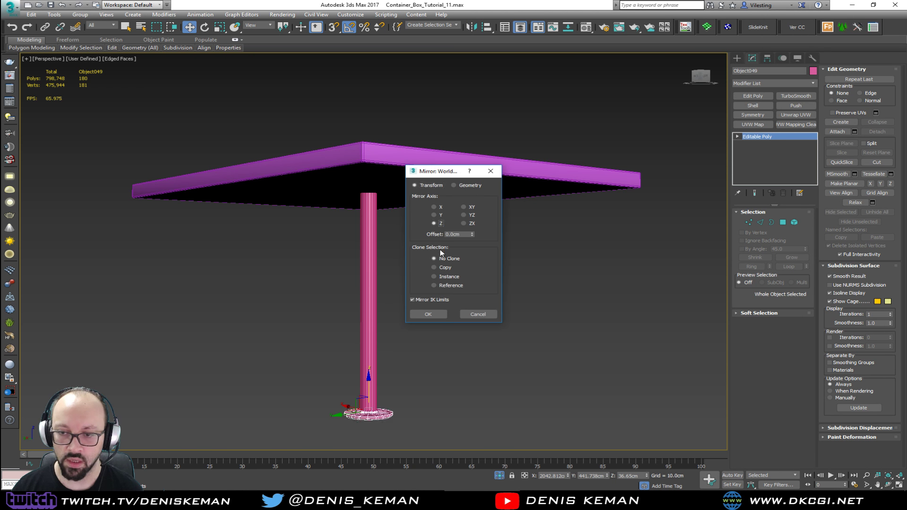
pyautogui.click(440, 267)
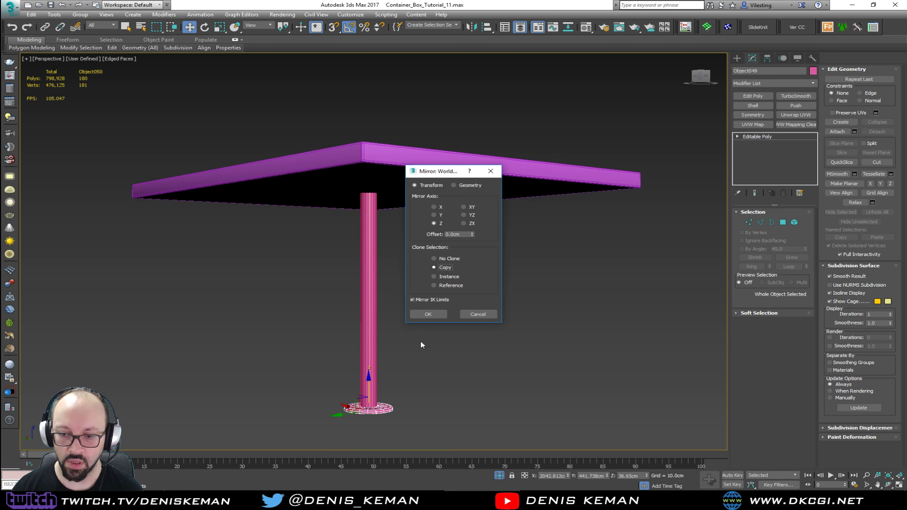
pyautogui.click(428, 314)
pyautogui.moveTo(368, 382); pyautogui.dragTo(378, 169)
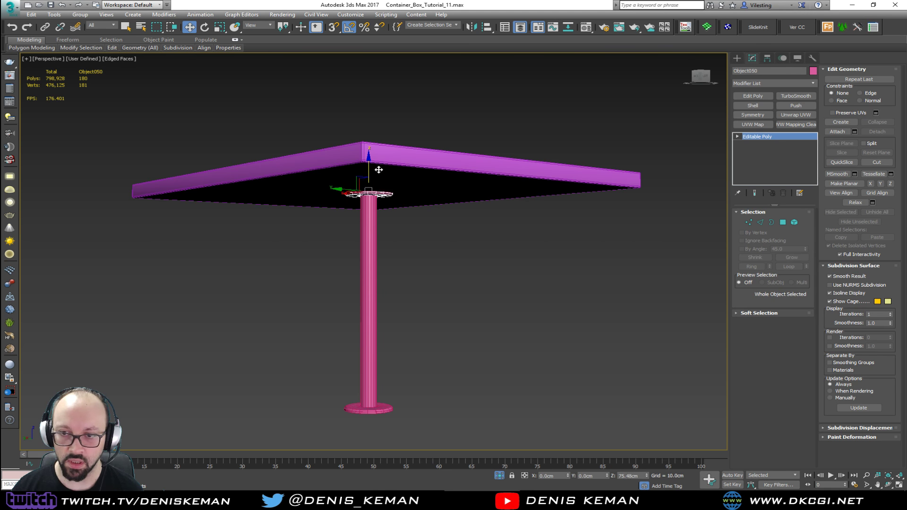
# - Delete the centre vertex of the upper disc's closed face, leaving that side open
pyautogui.press('z')
pyautogui.keyDown('alt'); pyautogui.moveTo(374, 195); pyautogui.dragTo(381, 260, button='middle'); pyautogui.keyUp('alt')
pyautogui.press('F3')
pyautogui.scroll(3, 381, 260)
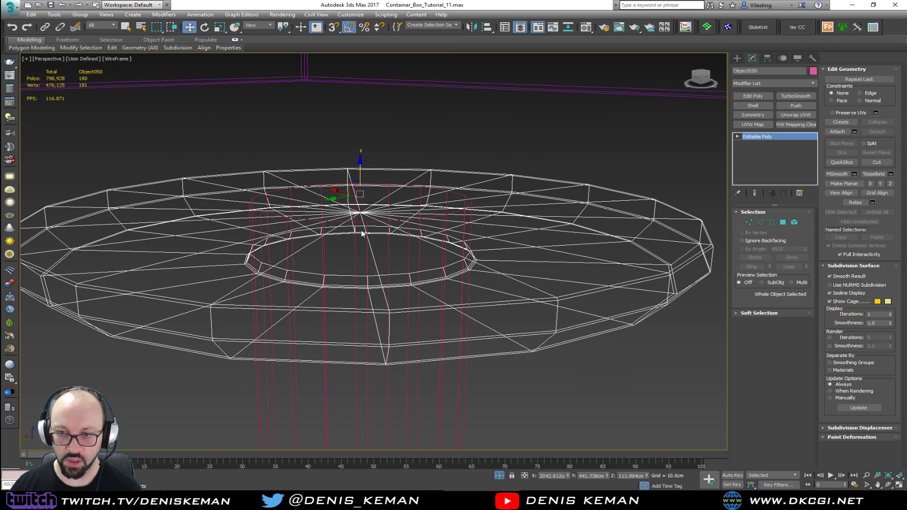
pyautogui.press('1')
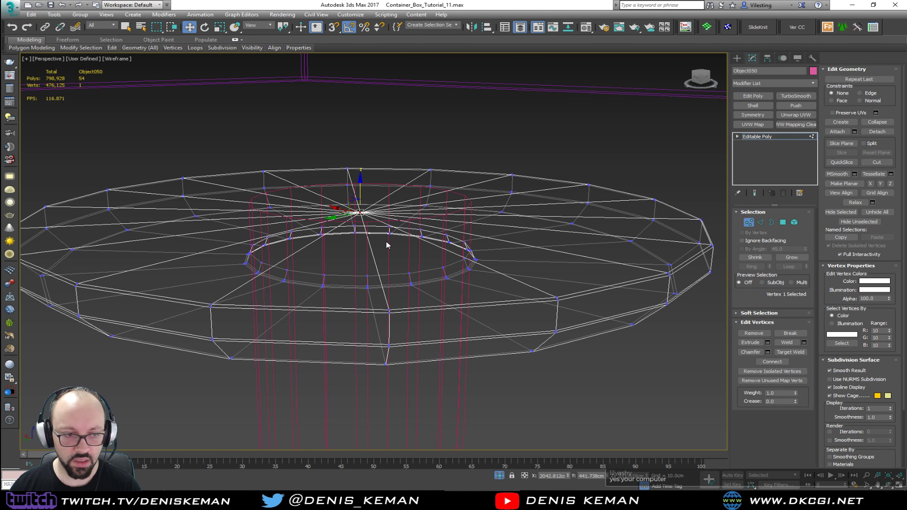
pyautogui.press('BackSpace')
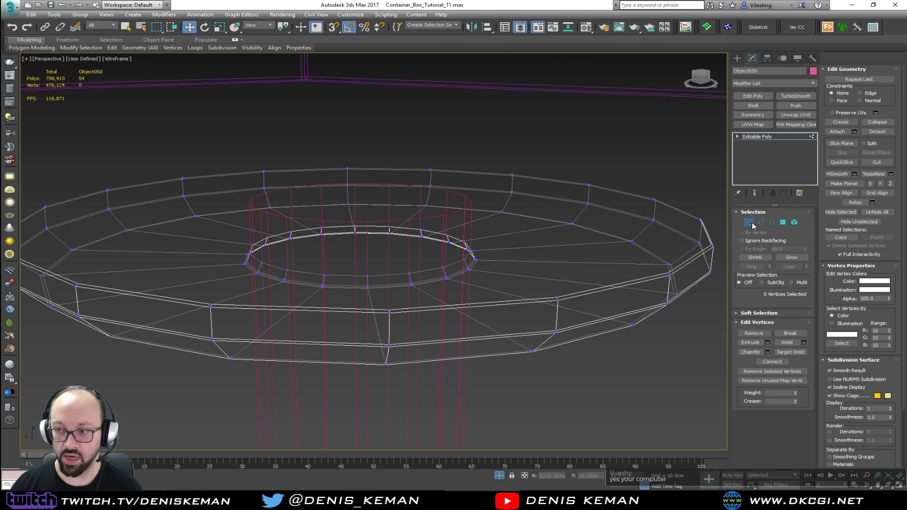
pyautogui.click(753, 226)
pyautogui.press('F3')
# - Select all upper disc vertices except those around the central hole and scale them up uniformly to widen the disc
pyautogui.scroll(5, 379, 284)
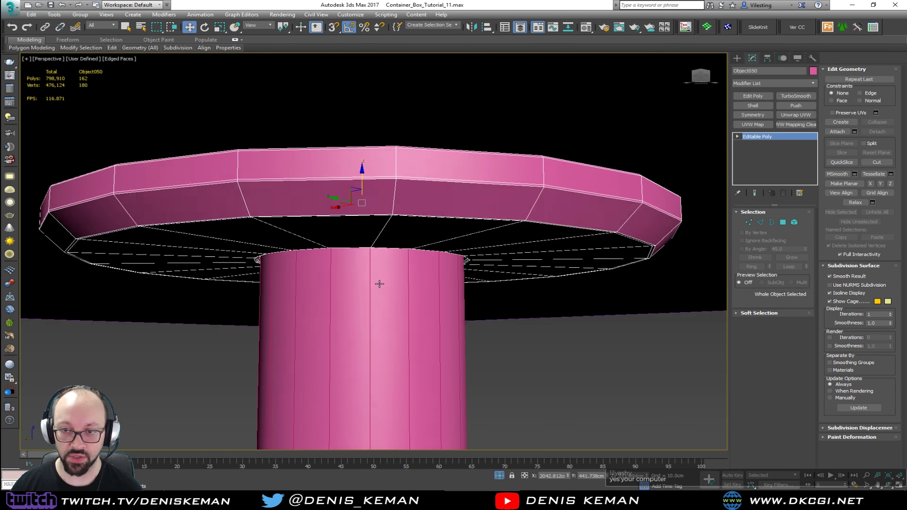
pyautogui.scroll(-8, 379, 283)
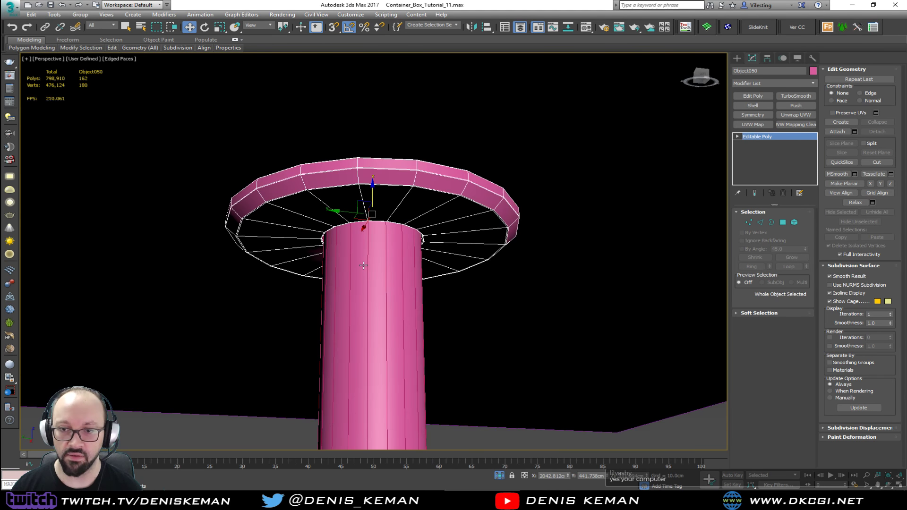
pyautogui.scroll(-4, 364, 265)
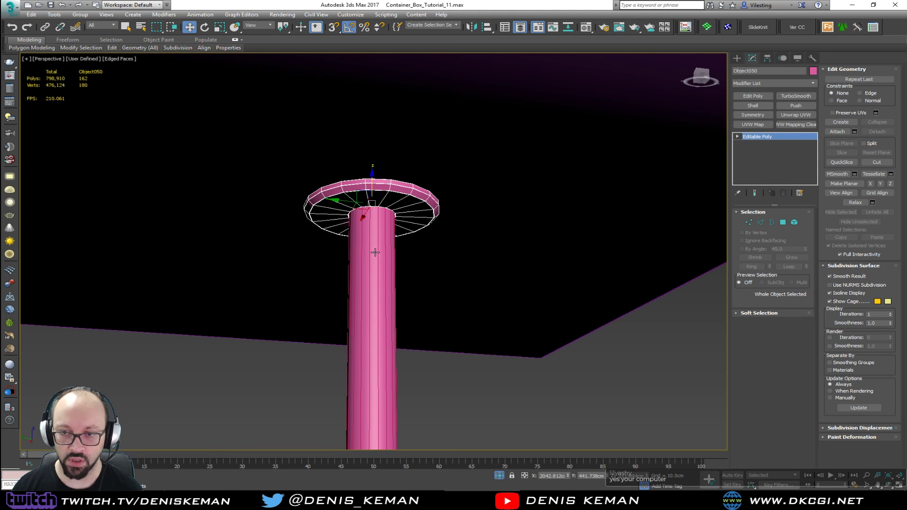
pyautogui.press('1')
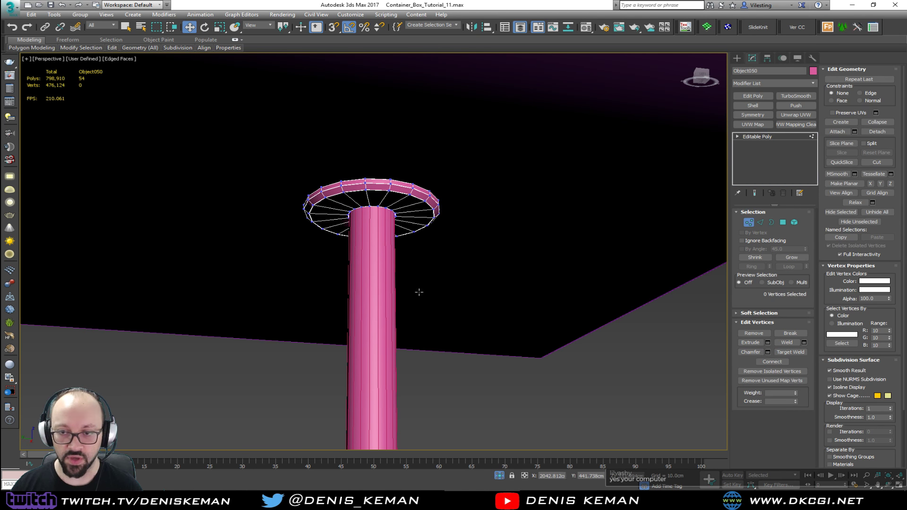
pyautogui.press('F3')
pyautogui.moveTo(283, 150); pyautogui.dragTo(255, 129)
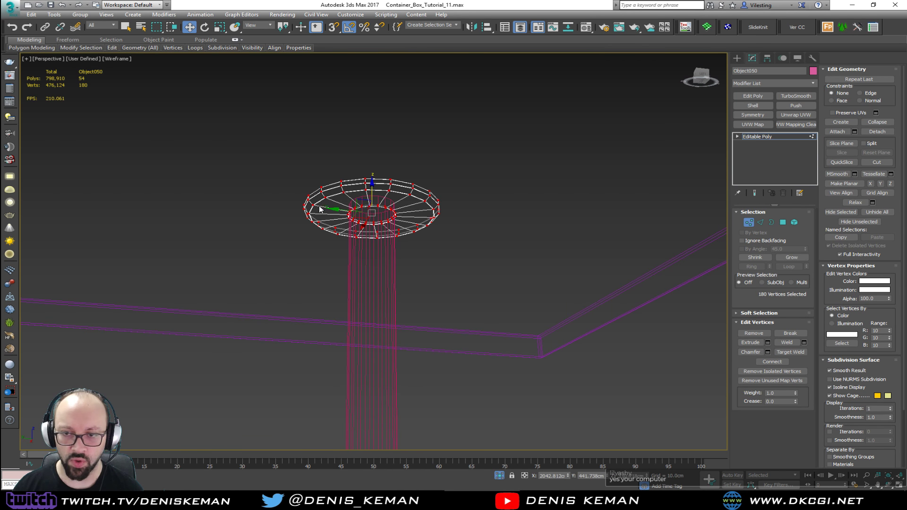
pyautogui.keyDown('alt'); pyautogui.moveTo(350, 250); pyautogui.dragTo(353, 235, button='middle'); pyautogui.keyUp('alt')
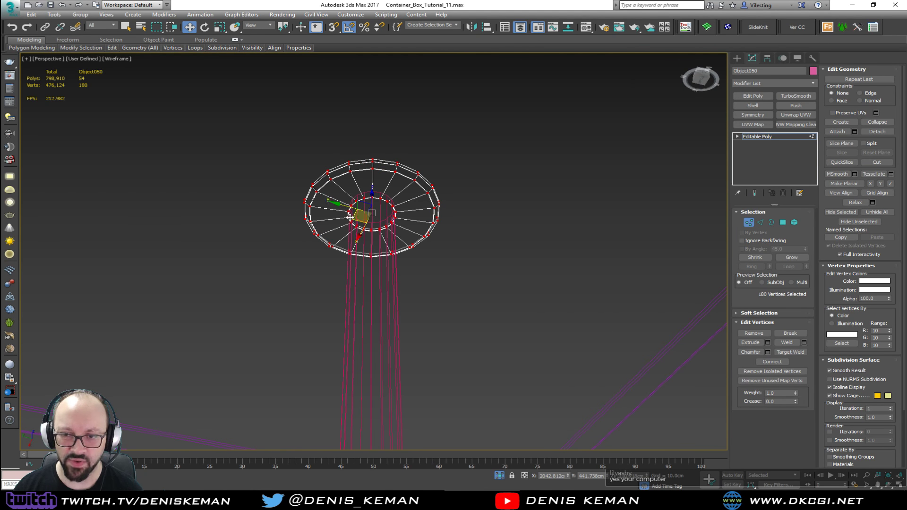
pyautogui.scroll(5, 343, 201)
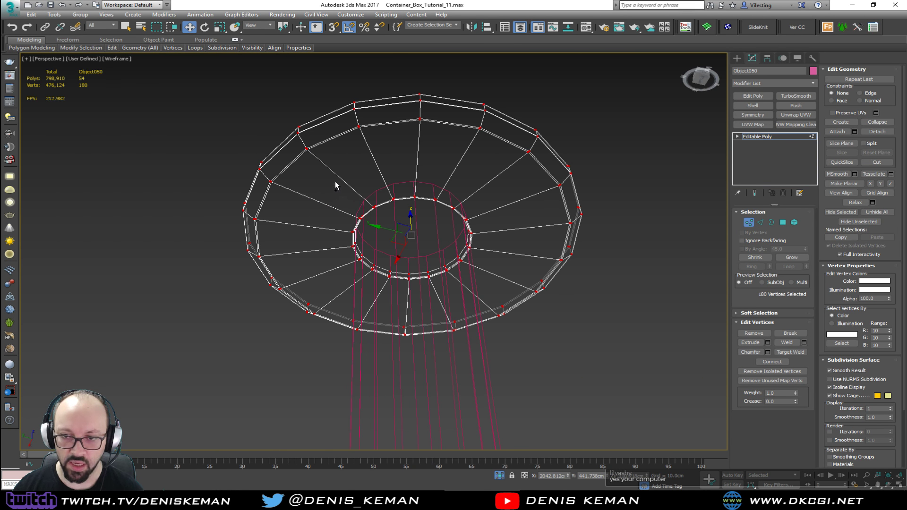
pyautogui.moveTo(490, 293); pyautogui.dragTo(486, 291)
pyautogui.moveTo(486, 290)
pyautogui.keyDown('alt'); pyautogui.mouseDown(button='middle')
pyautogui.moveTo(469, 283)
pyautogui.moveTo(465, 328)
pyautogui.moveTo(469, 300)
pyautogui.moveTo(457, 273)
pyautogui.mouseUp(button='middle'); pyautogui.keyUp('alt')
pyautogui.press('F3')
pyautogui.press('r')
pyautogui.moveTo(408, 227); pyautogui.dragTo(405, 211)
pyautogui.keyDown('alt'); pyautogui.moveTo(406, 212); pyautogui.dragTo(387, 200, button='middle'); pyautogui.keyUp('alt')
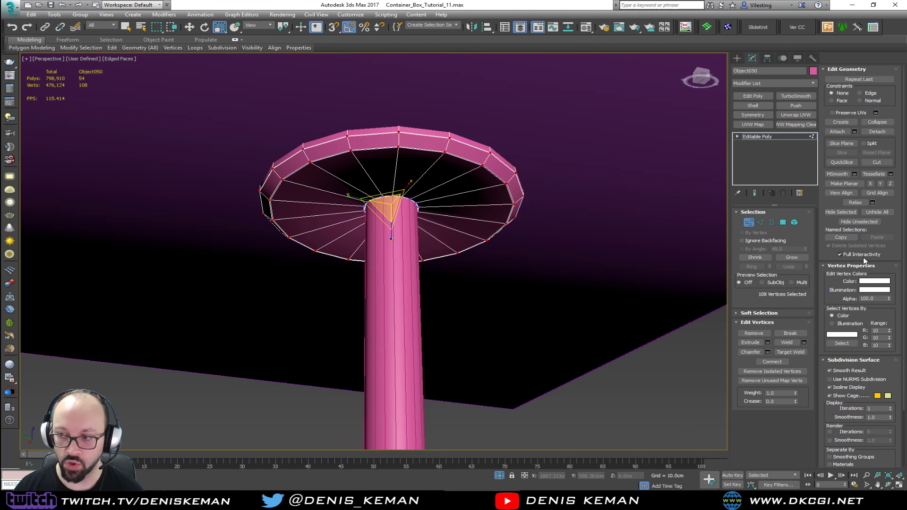
pyautogui.click(757, 224)
# - Try a TurboSmooth modifier on the widened upper disc and remove it again
pyautogui.click(659, 401)
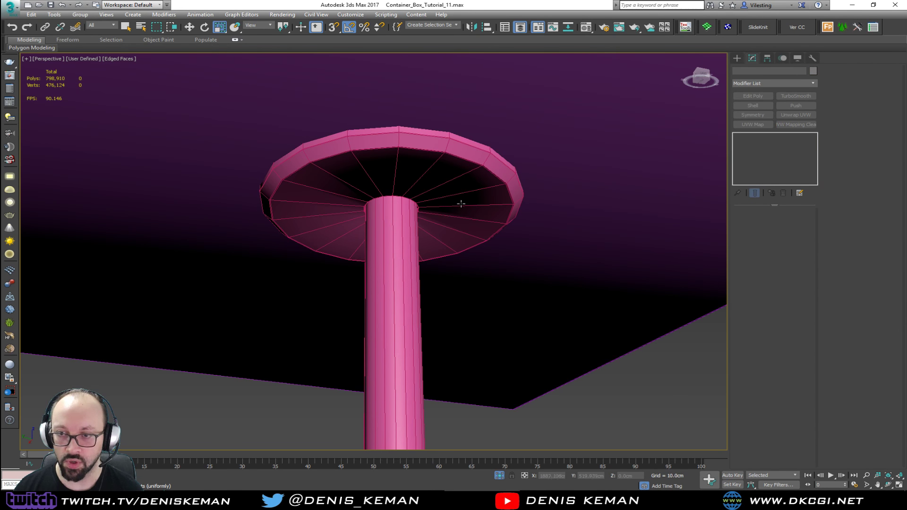
pyautogui.click(463, 203)
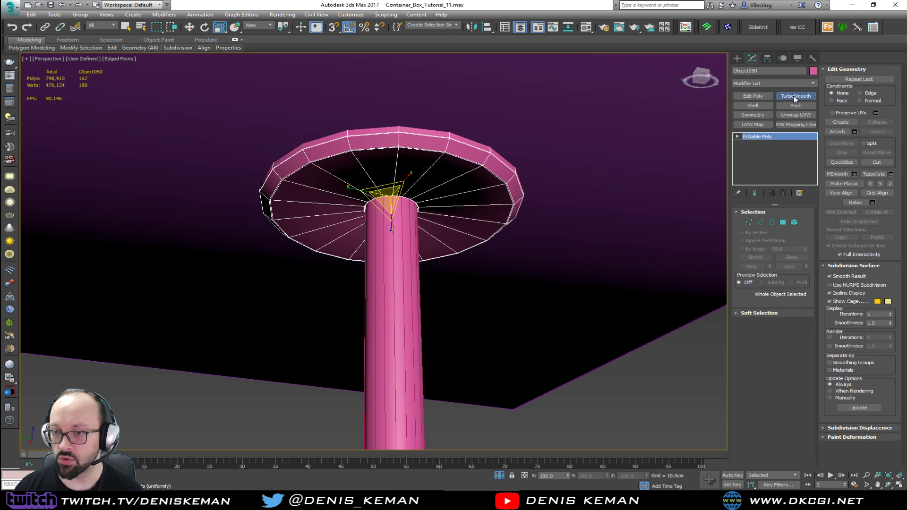
pyautogui.click(795, 96)
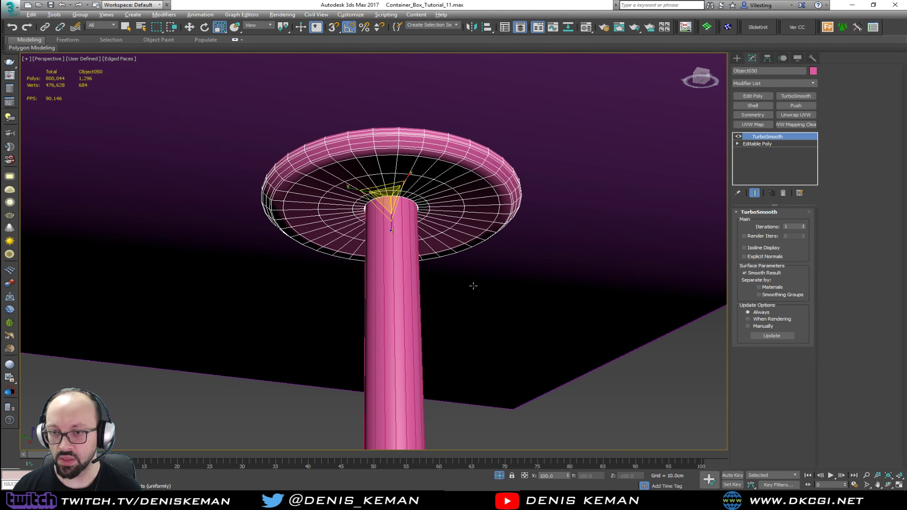
pyautogui.moveTo(473, 286)
pyautogui.keyDown('alt'); pyautogui.mouseDown(button='middle')
pyautogui.moveTo(471, 277)
pyautogui.moveTo(479, 313)
pyautogui.moveTo(481, 289)
pyautogui.mouseUp(button='middle'); pyautogui.keyUp('alt')
pyautogui.scroll(2, 418, 208)
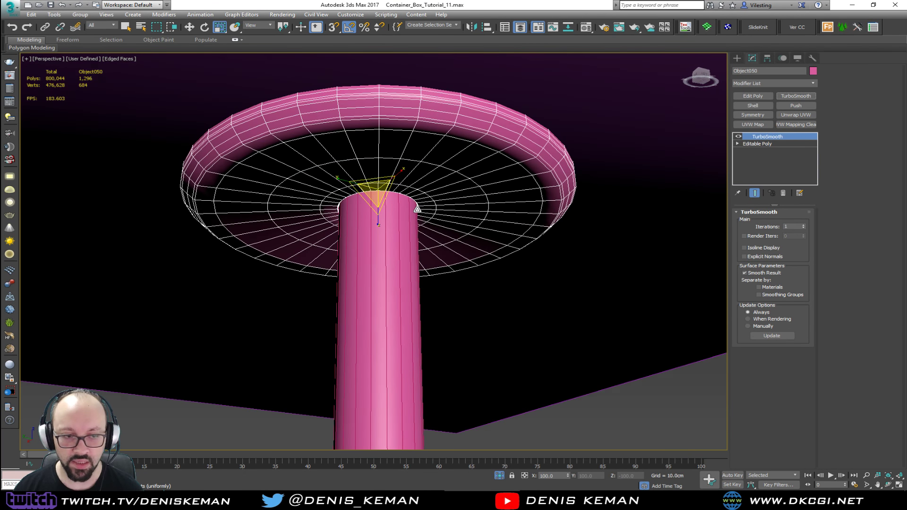
pyautogui.moveTo(417, 208); pyautogui.dragTo(464, 272, button='middle')
pyautogui.scroll(-1, 464, 272)
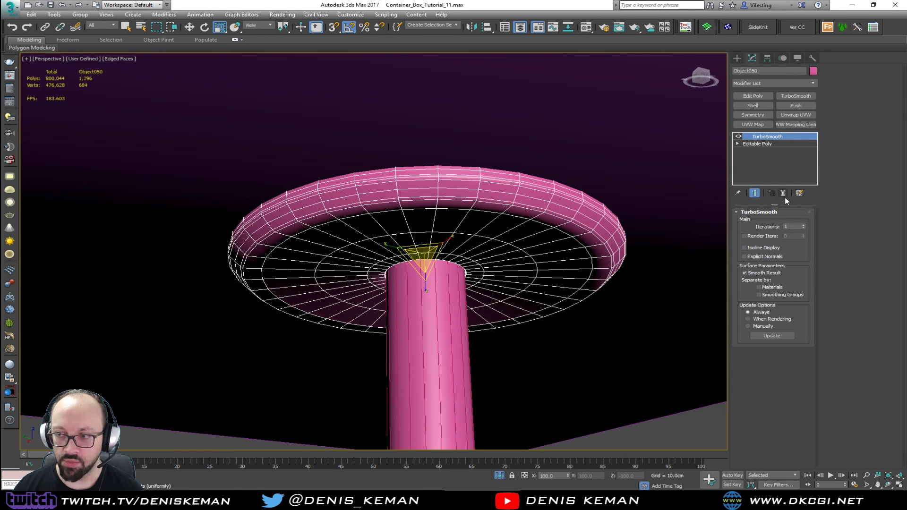
pyautogui.click(782, 193)
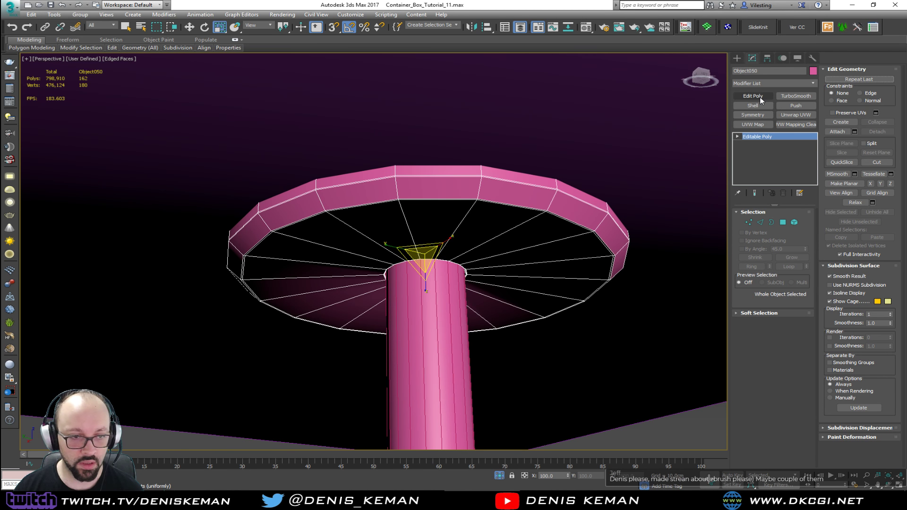
# - Add an Edit Poly modifier to the upper disc and move the vertices around its central hole down along Z below the rim
pyautogui.keyDown('alt'); pyautogui.moveTo(542, 209); pyautogui.dragTo(531, 190, button='middle'); pyautogui.keyUp('alt')
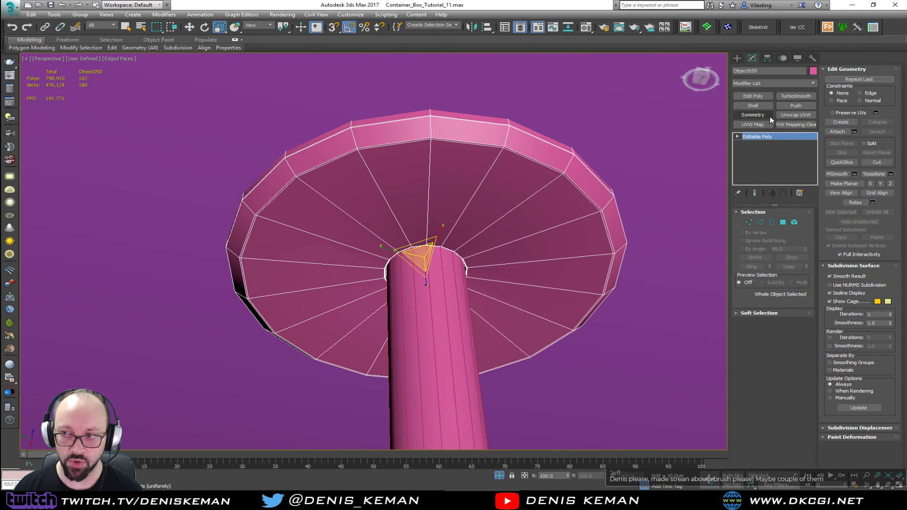
pyautogui.click(752, 96)
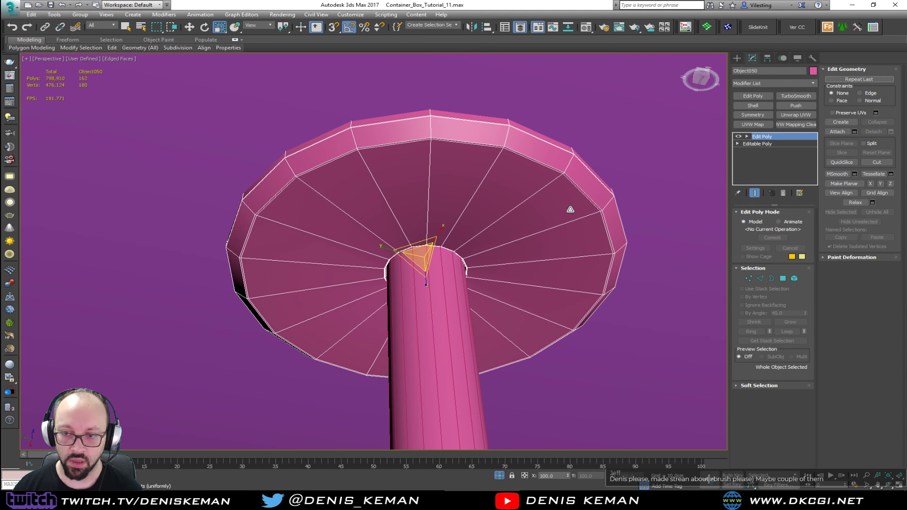
pyautogui.press('1')
pyautogui.press('F3')
pyautogui.press('F3')
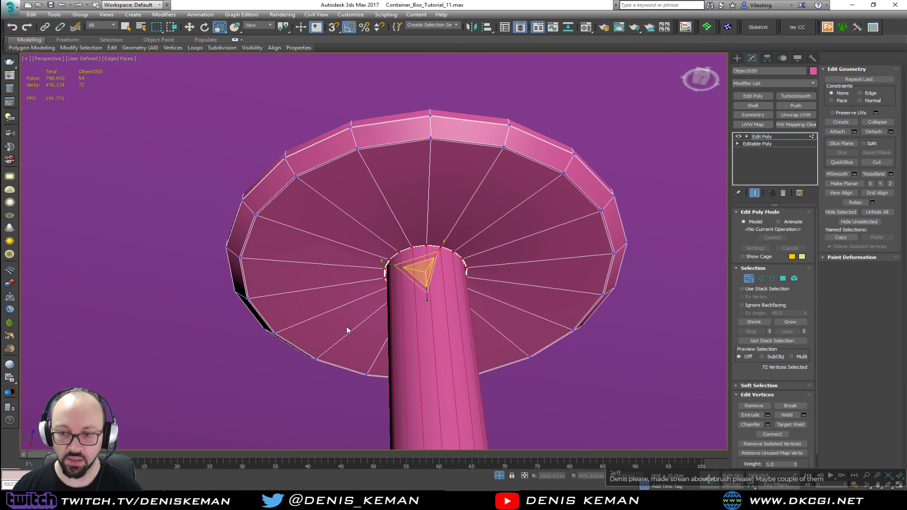
pyautogui.press('2')
pyautogui.press('1')
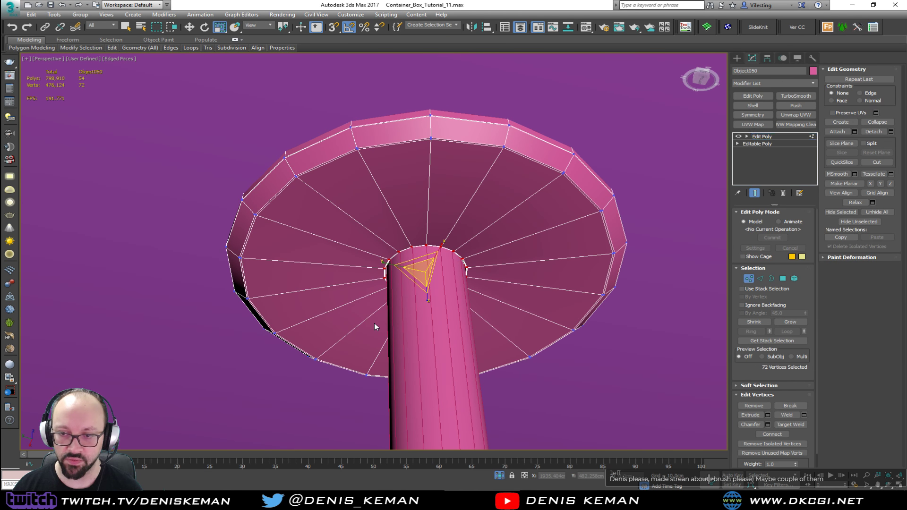
pyautogui.press('w')
pyautogui.keyDown('alt'); pyautogui.moveTo(376, 323); pyautogui.dragTo(364, 338, button='middle'); pyautogui.keyUp('alt')
pyautogui.scroll(2, 385, 273)
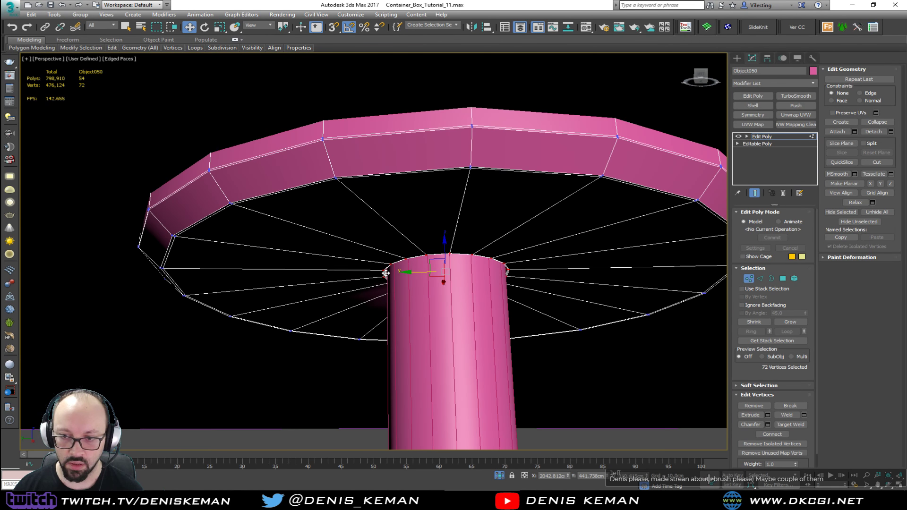
pyautogui.press('s')
pyautogui.moveTo(405, 257); pyautogui.dragTo(174, 238)
pyautogui.moveTo(278, 264)
pyautogui.keyDown('alt'); pyautogui.mouseDown(button='middle')
pyautogui.moveTo(266, 282)
pyautogui.moveTo(284, 260)
pyautogui.mouseUp(button='middle'); pyautogui.keyUp('alt')
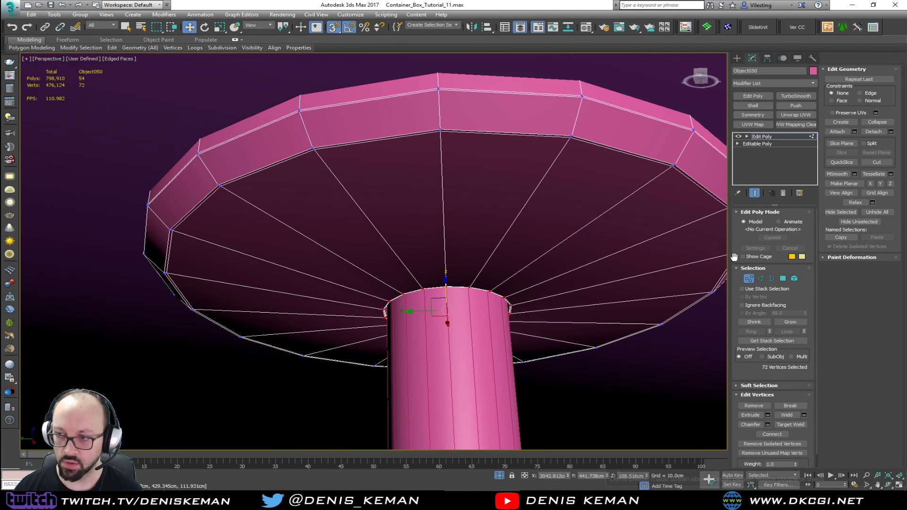
pyautogui.click(749, 278)
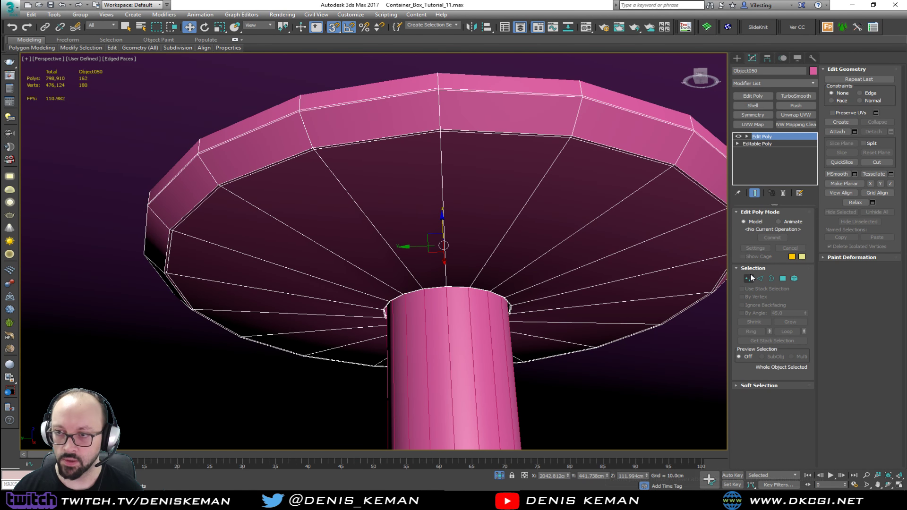
# - Insert an edge loop just inside the upper disc's lower rim edge and apply a TurboSmooth modifier to the disc
pyautogui.press('2')
pyautogui.doubleClick(582, 142)
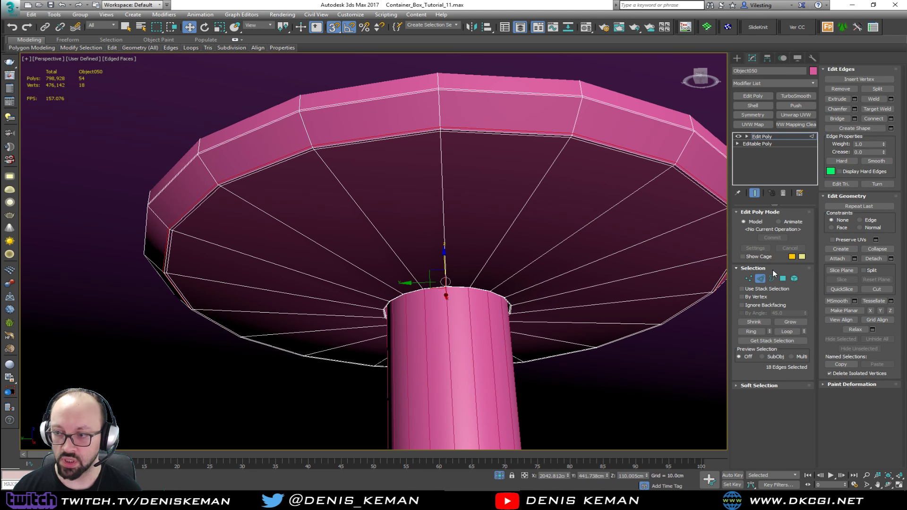
pyautogui.click(760, 278)
pyautogui.click(792, 95)
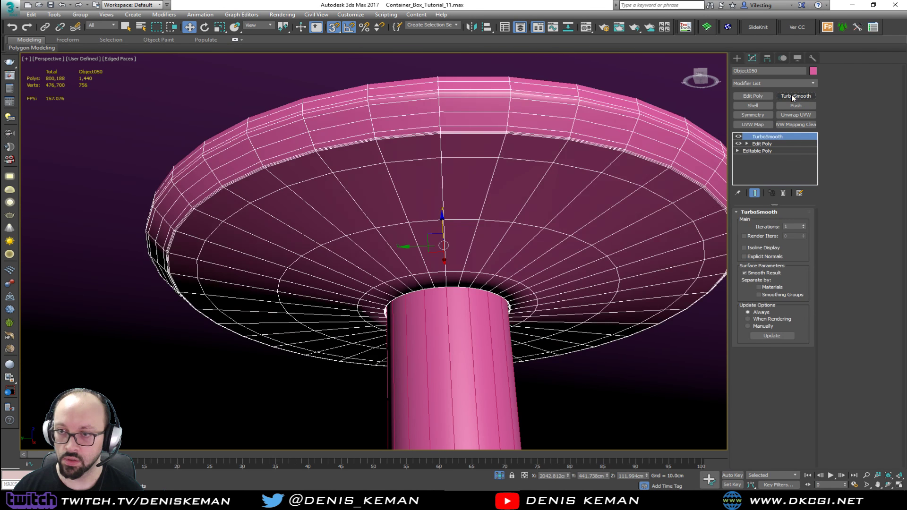
# - Inspect the smoothed upper disc beneath the tabletop with the wireframe edges hidden
pyautogui.press('F4')
pyautogui.scroll(-6, 549, 218)
pyautogui.keyDown('alt'); pyautogui.moveTo(514, 189); pyautogui.dragTo(485, 217, button='middle'); pyautogui.keyUp('alt')
pyautogui.click(526, 239)
pyautogui.scroll(5, 515, 190)
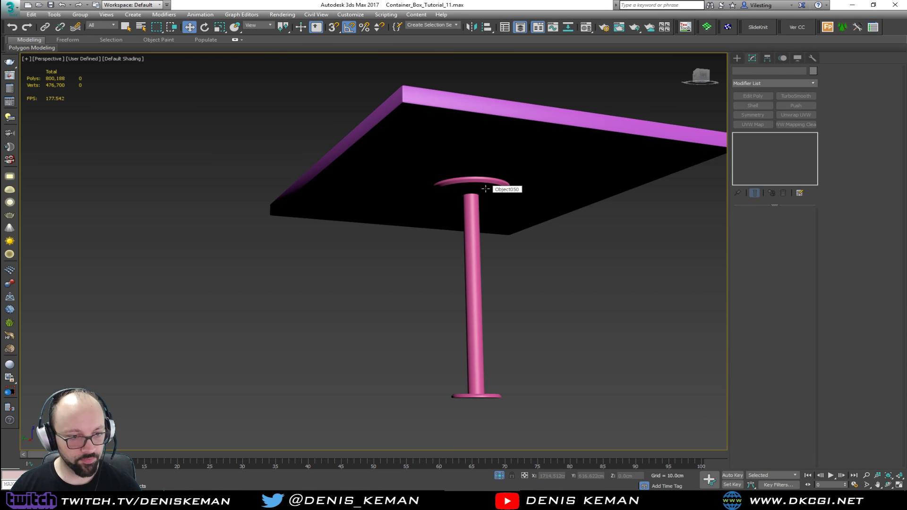
pyautogui.scroll(4, 486, 188)
# - Select the upper disc, leg and base disc together and set their object color to the dark grey custom color
pyautogui.click(485, 188)
pyautogui.press('F4')
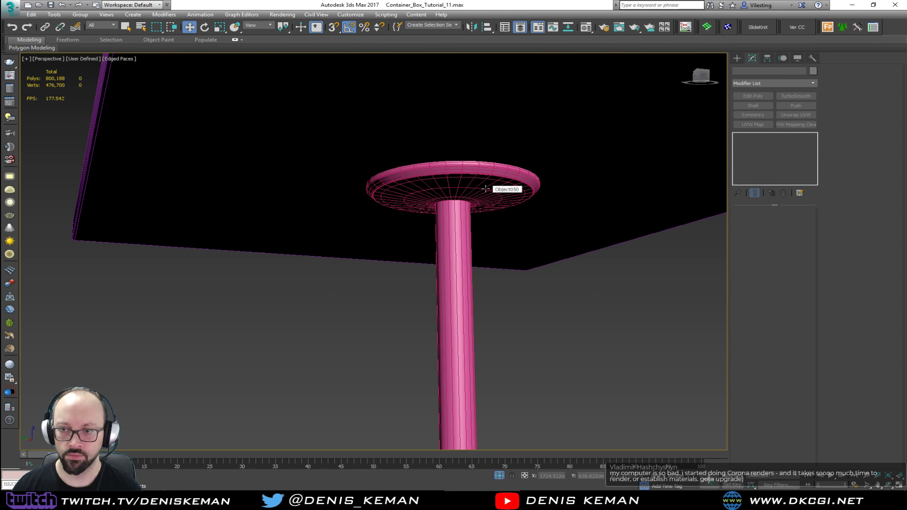
pyautogui.moveTo(464, 274); pyautogui.dragTo(457, 210, button='middle')
pyautogui.scroll(-3, 457, 210)
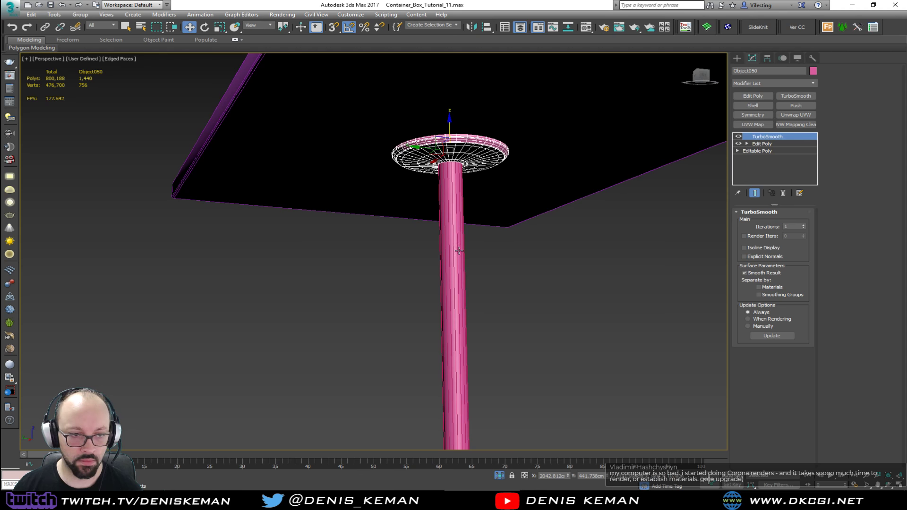
pyautogui.scroll(-3, 459, 250)
pyautogui.keyDown('alt'); pyautogui.moveTo(458, 251); pyautogui.dragTo(461, 270, button='middle'); pyautogui.keyUp('alt')
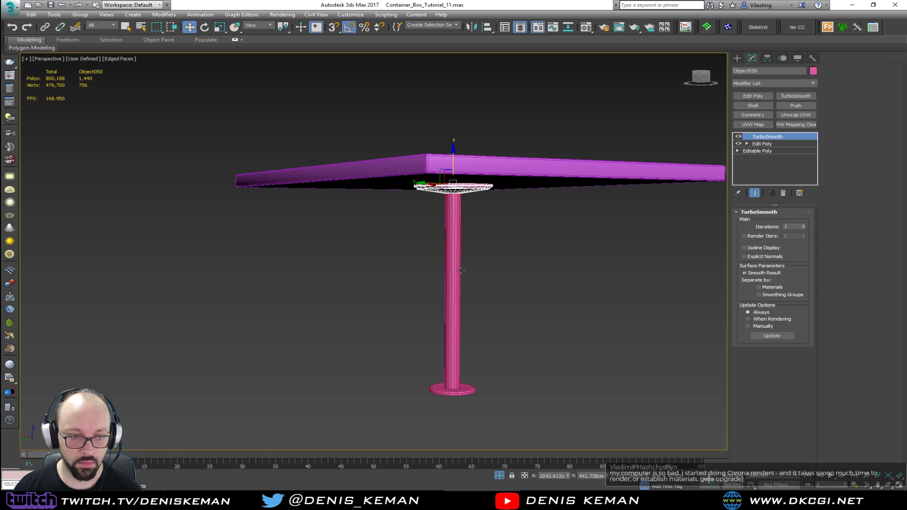
pyautogui.keyDown('ctrl'); pyautogui.moveTo(513, 321); pyautogui.dragTo(449, 391); pyautogui.keyUp('ctrl')
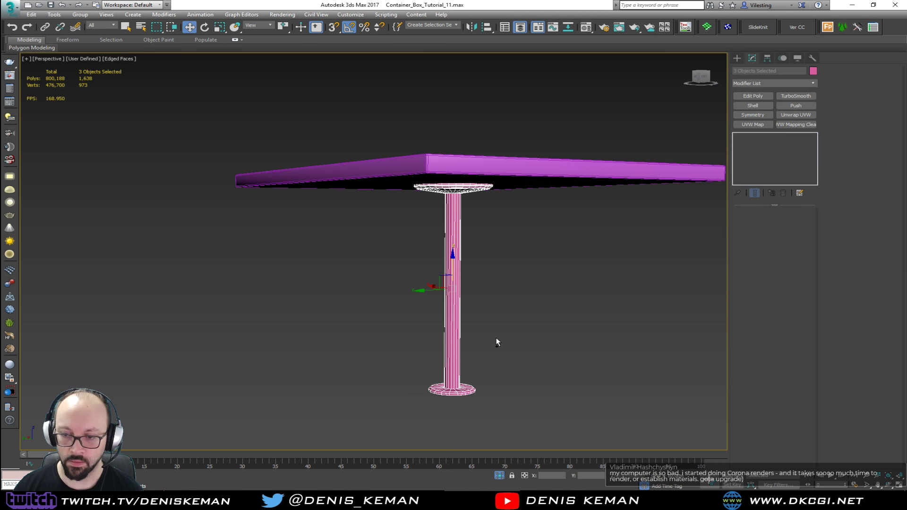
pyautogui.click(812, 71)
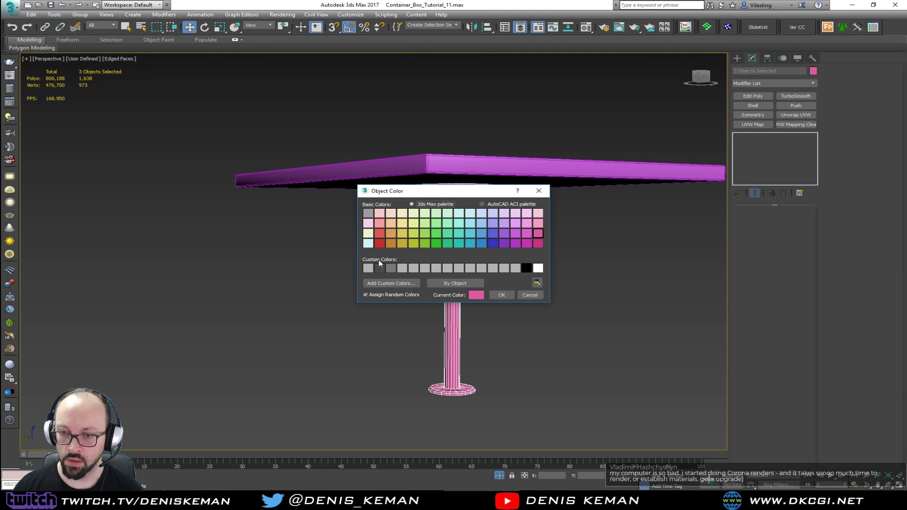
pyautogui.click(493, 295)
# - Set the tabletop's object color to the dark grey custom color and deselect it
pyautogui.click(493, 165)
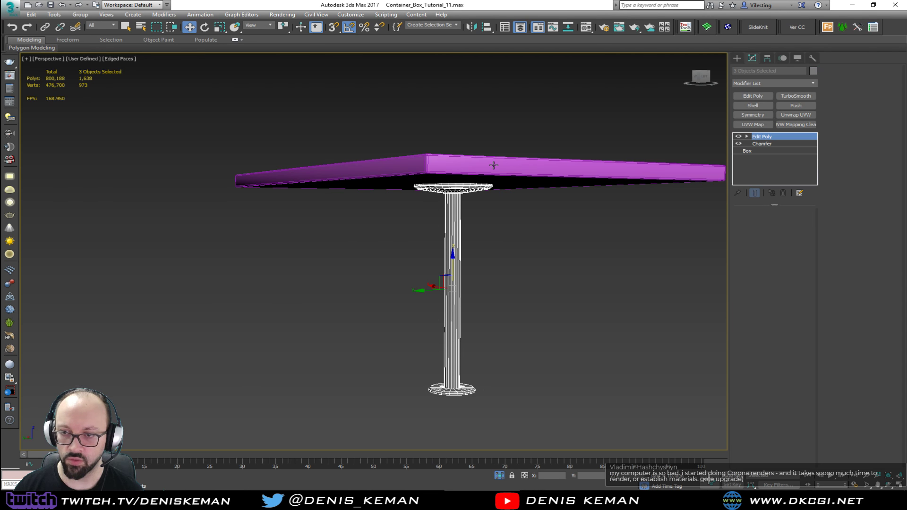
pyautogui.click(813, 72)
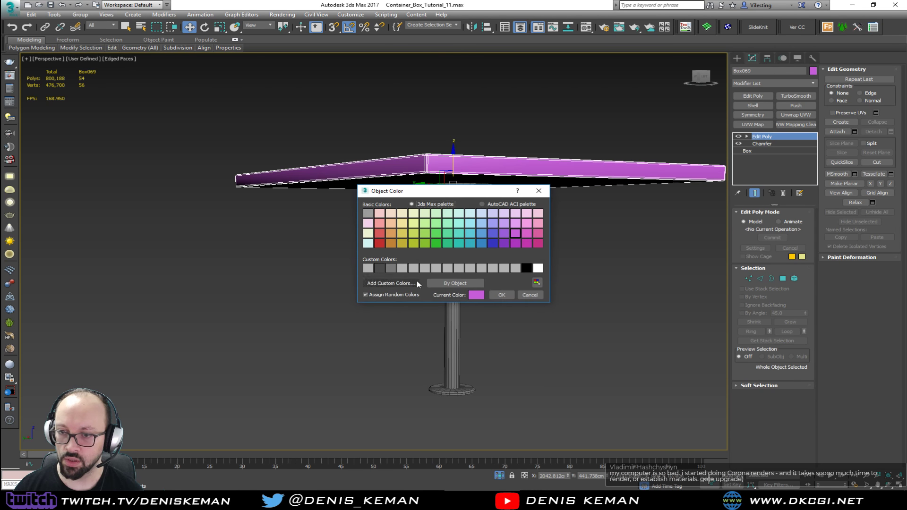
pyautogui.click(501, 295)
pyautogui.click(510, 317)
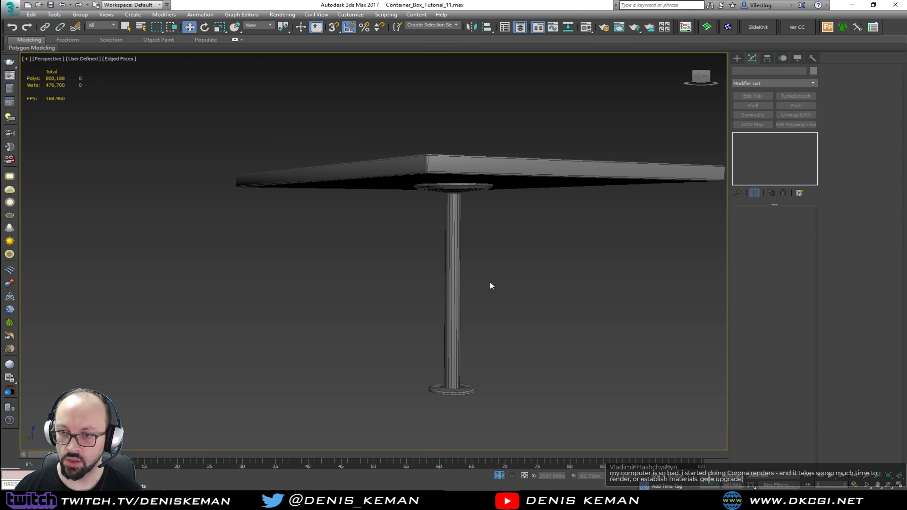
# - Hide the wireframe edges and exit isolation to show the table among the booth seating and the rest of the scene
pyautogui.keyDown('alt'); pyautogui.moveTo(489, 282); pyautogui.dragTo(495, 257, button='middle'); pyautogui.keyUp('alt')
pyautogui.press('F4')
pyautogui.moveTo(500, 181); pyautogui.dragTo(440, 234, button='middle')
pyautogui.scroll(-5, 451, 259)
pyautogui.rightClick(432, 264)
pyautogui.click(483, 204)
pyautogui.scroll(-6, 430, 226)
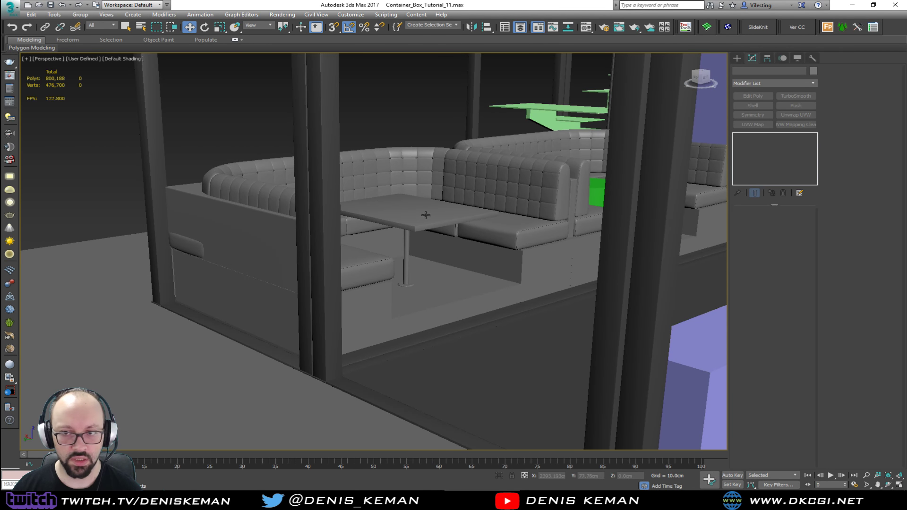
# - Attach the upper disc, base disc and tabletop to the table leg's Edit Poly object
pyautogui.click(425, 215)
pyautogui.press('z')
pyautogui.press('F4')
pyautogui.keyDown('alt'); pyautogui.moveTo(408, 276); pyautogui.dragTo(409, 259, button='middle'); pyautogui.keyUp('alt')
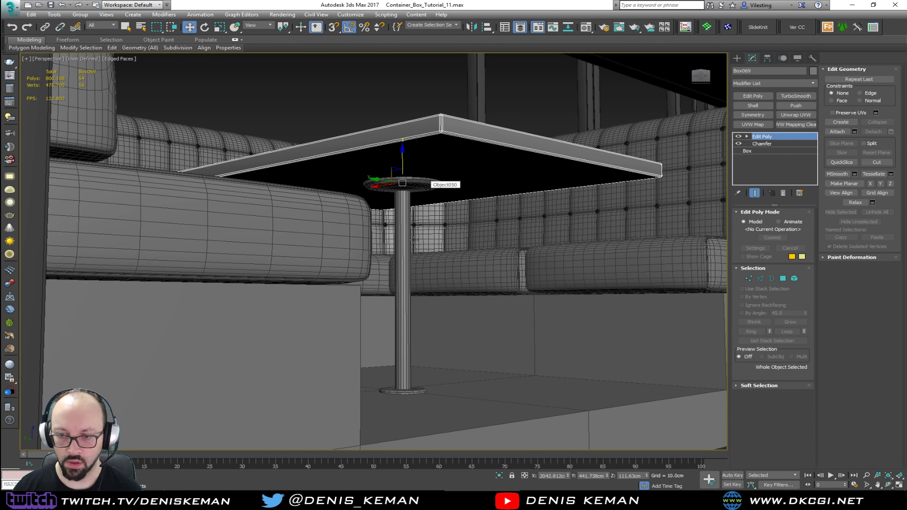
pyautogui.click(402, 374)
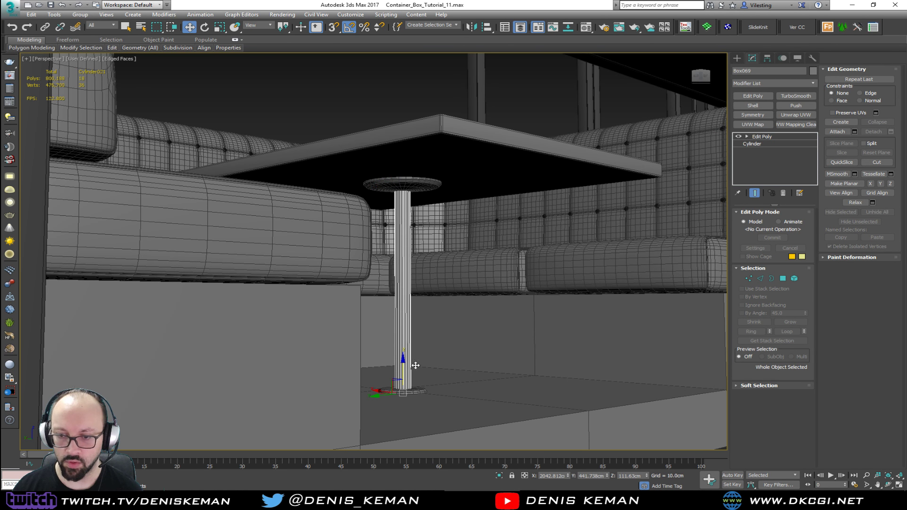
pyautogui.click(837, 131)
pyautogui.click(431, 184)
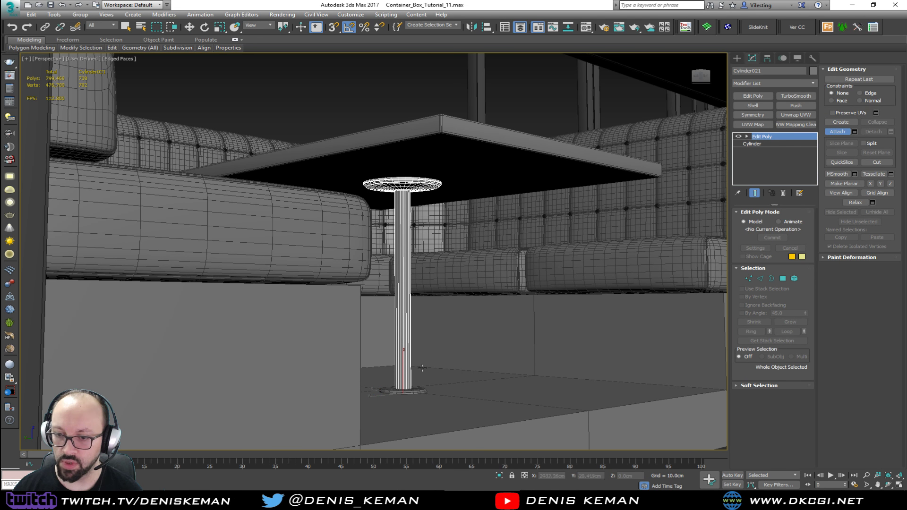
pyautogui.click(415, 390)
pyautogui.click(498, 178)
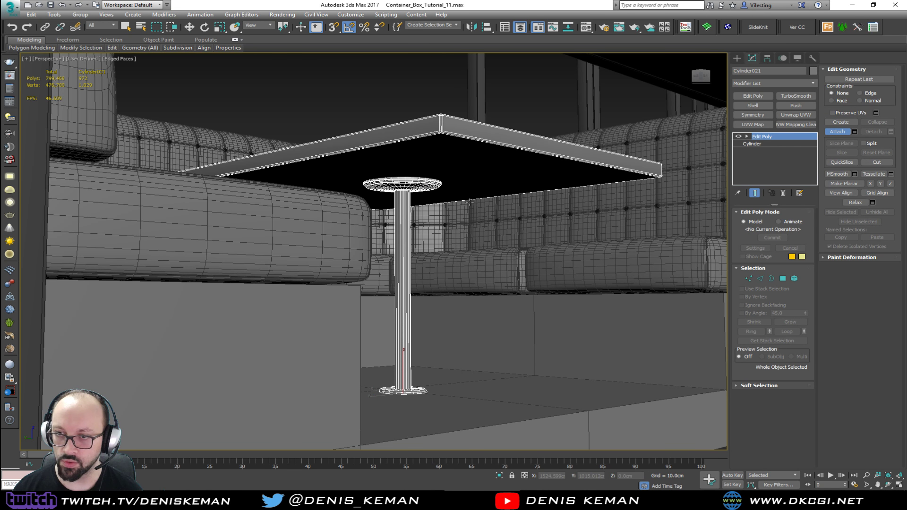
pyautogui.press('w')
# - Clone the finished table as a copy beside the booths and clone that copy again along the Y axis
pyautogui.keyDown('alt'); pyautogui.moveTo(474, 194); pyautogui.dragTo(344, 193, button='middle'); pyautogui.keyUp('alt')
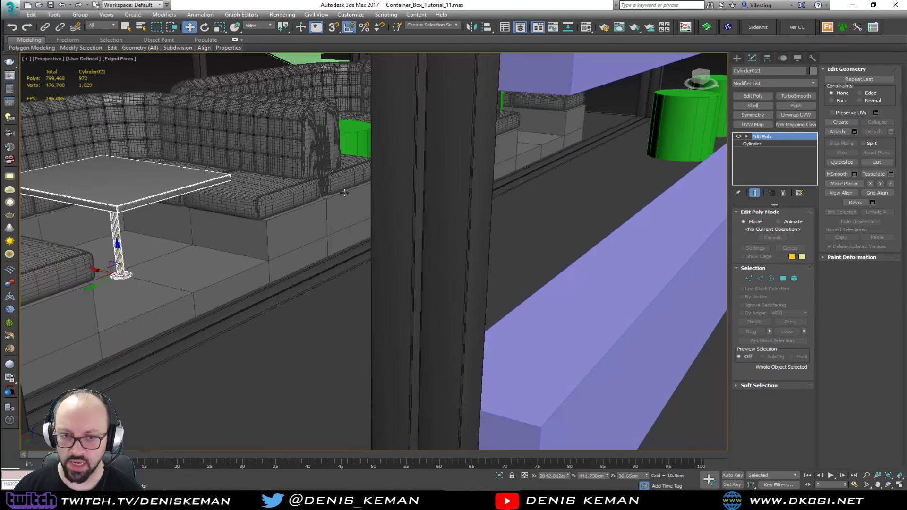
pyautogui.keyDown('alt'); pyautogui.moveTo(282, 201); pyautogui.dragTo(405, 159, button='middle'); pyautogui.keyUp('alt')
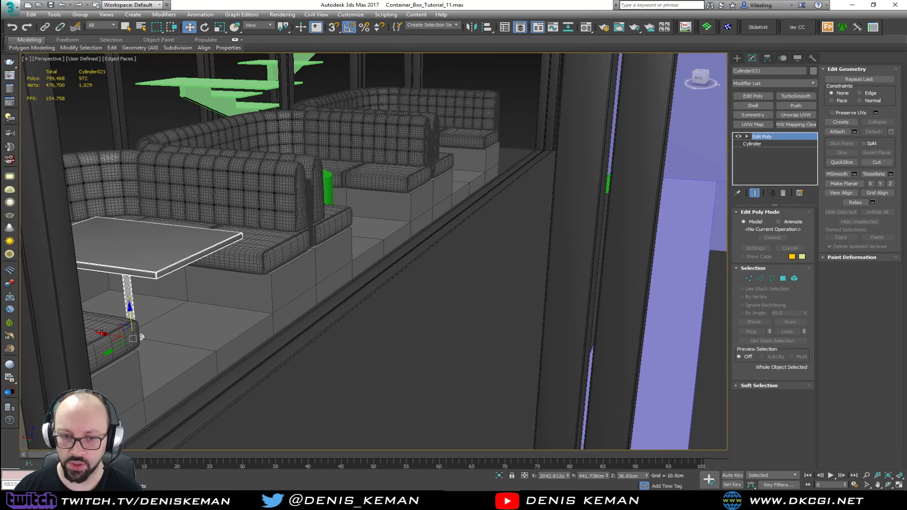
pyautogui.keyDown('shift'); pyautogui.moveTo(113, 344); pyautogui.dragTo(393, 313); pyautogui.keyUp('shift')
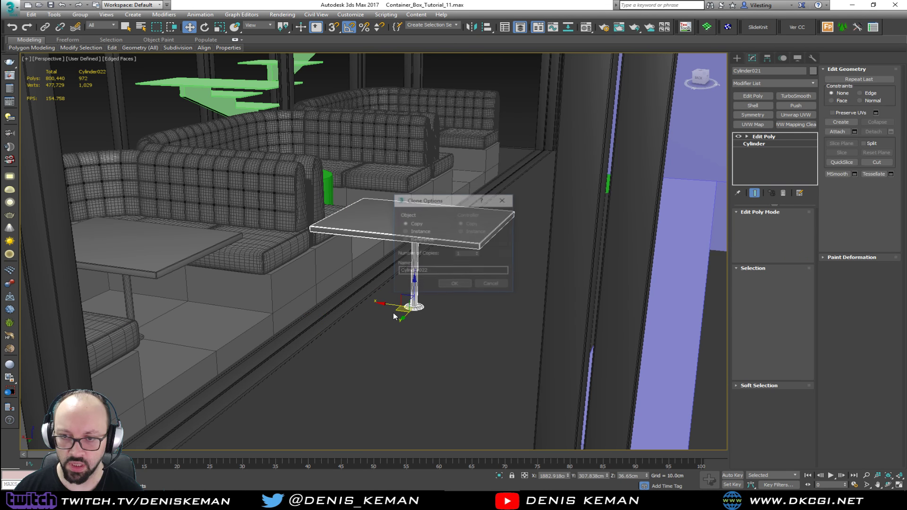
pyautogui.click(461, 285)
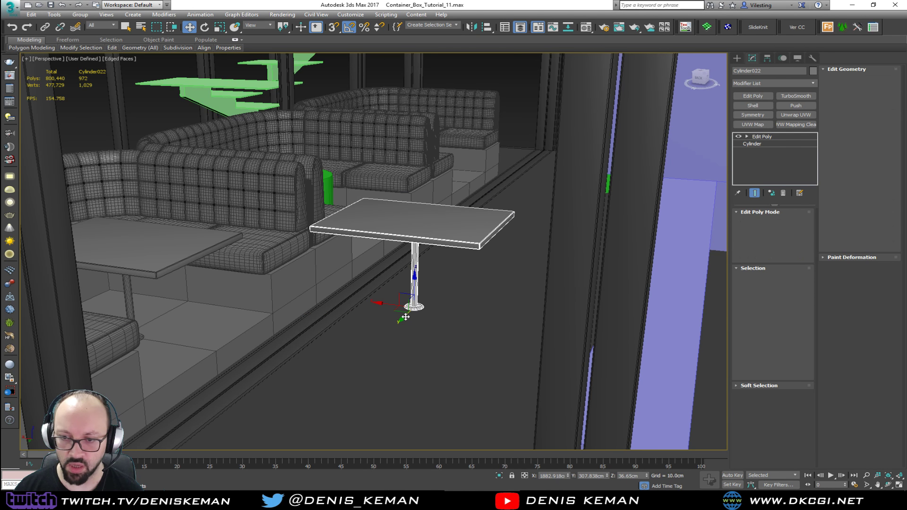
pyautogui.keyDown('shift'); pyautogui.moveTo(406, 313); pyautogui.dragTo(439, 281); pyautogui.keyUp('shift')
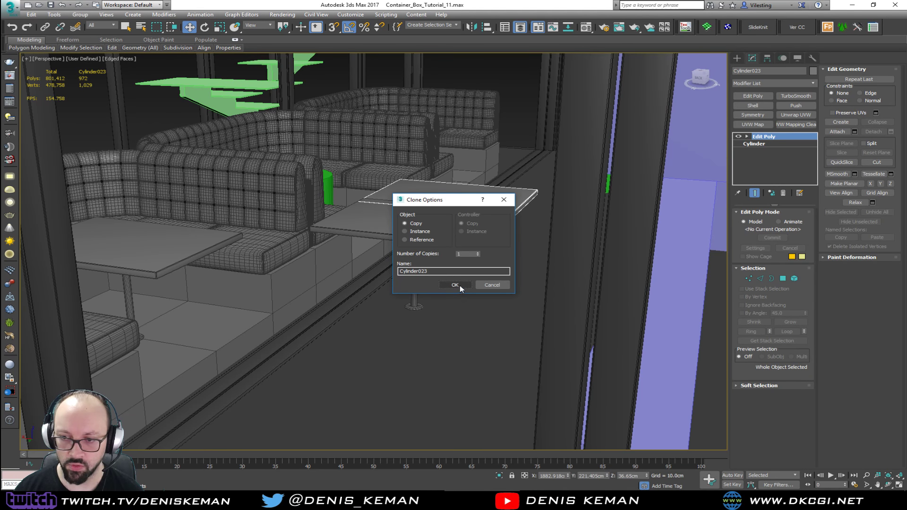
pyautogui.click(461, 285)
# - Align the newest table copy to the middle booth's green placeholder cylinder, center to center in X and Y position
pyautogui.press('z')
pyautogui.keyDown('alt'); pyautogui.moveTo(460, 285); pyautogui.dragTo(383, 283, button='middle'); pyautogui.keyUp('alt')
pyautogui.moveTo(383, 282); pyautogui.dragTo(307, 284, button='middle')
pyautogui.hotkey('alt', 'a')
pyautogui.click(519, 265)
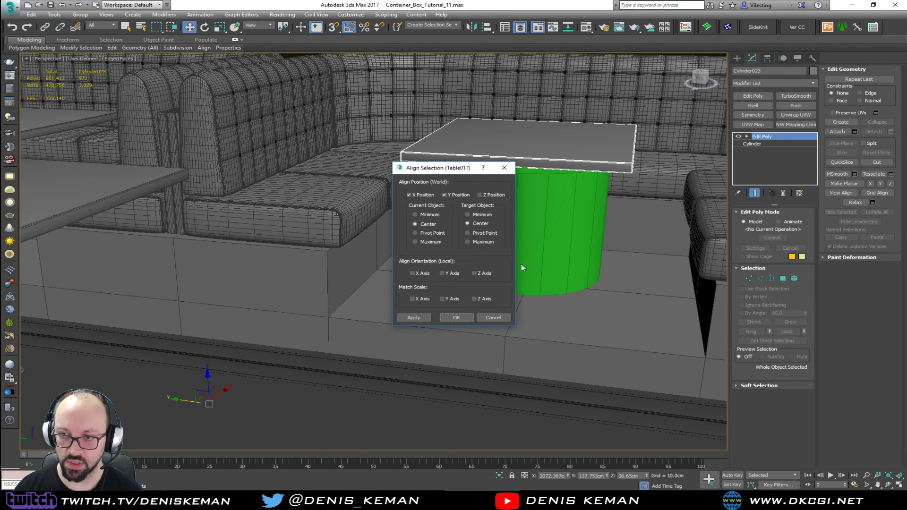
pyautogui.click(450, 315)
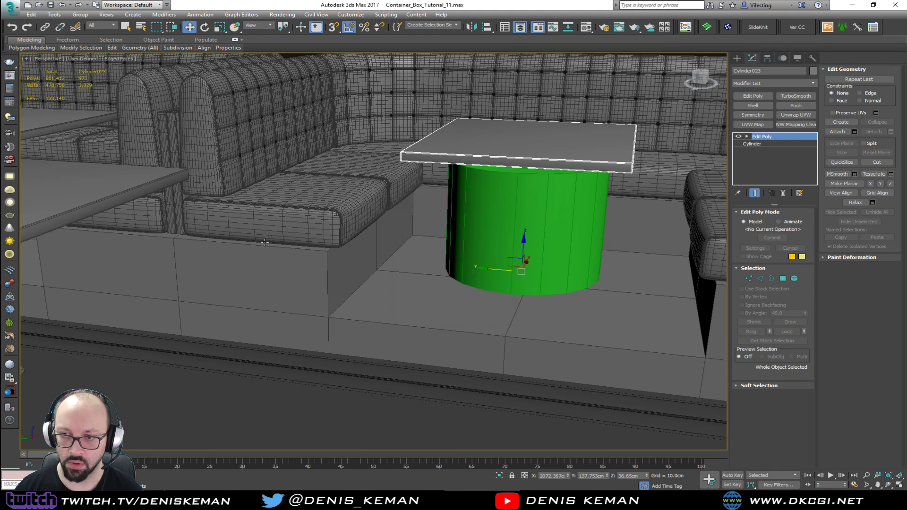
# - Align the other table copy to the far booth's green placeholder cylinder in X and Y position
pyautogui.click(114, 199)
pyautogui.moveTo(497, 257); pyautogui.dragTo(104, 265, button='middle')
pyautogui.moveTo(510, 288); pyautogui.dragTo(392, 292, button='middle')
pyautogui.hotkey('alt', 'a')
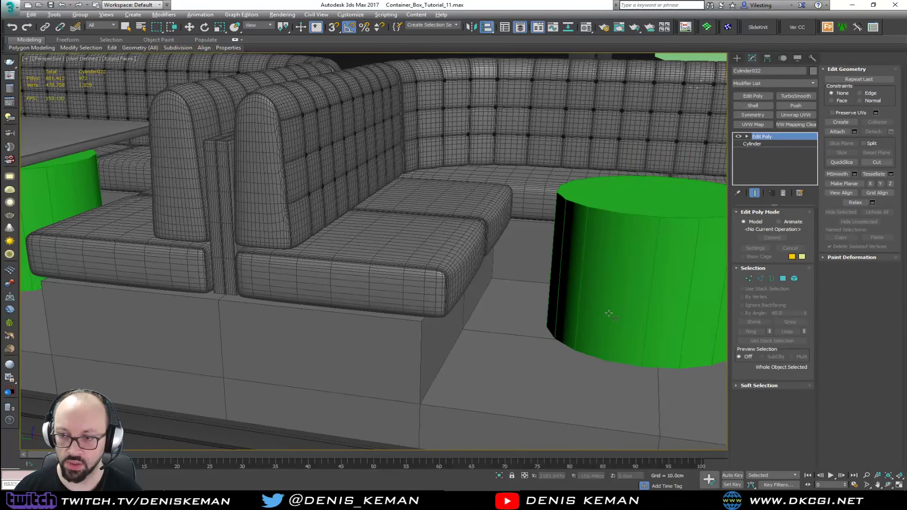
pyautogui.click(609, 314)
pyautogui.click(449, 316)
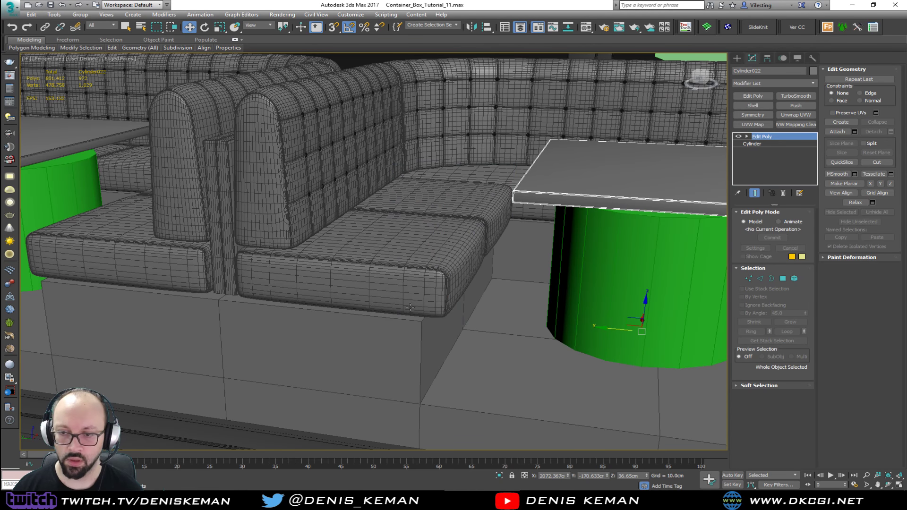
# - Delete the green placeholder cylinders in the middle and far booths
pyautogui.click(69, 211)
pyautogui.press('Delete')
pyautogui.click(576, 282)
pyautogui.press('Delete')
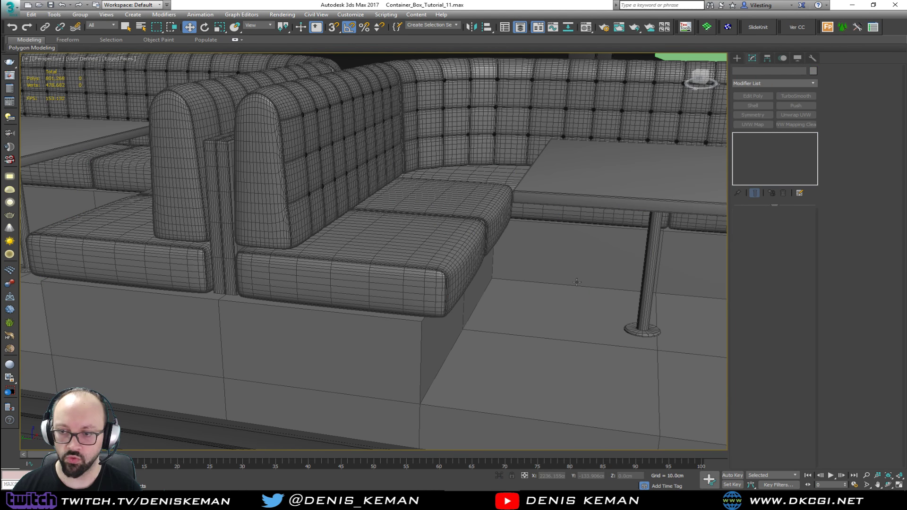
# - Select the original table in the first booth and rename it Table_01
pyautogui.click(599, 196)
pyautogui.moveTo(411, 224); pyautogui.dragTo(527, 180, button='middle')
pyautogui.scroll(-3, 530, 266)
pyautogui.scroll(-2, 530, 266)
pyautogui.scroll(-3, 478, 260)
pyautogui.click(406, 273)
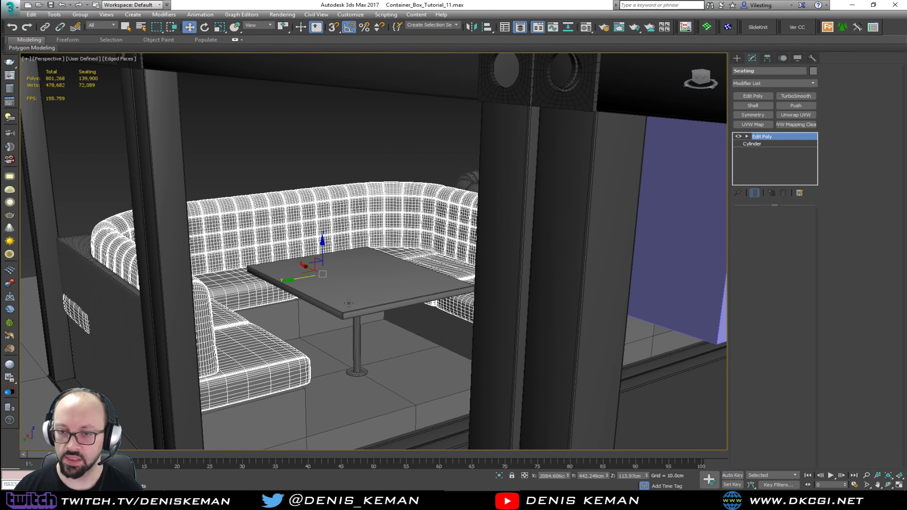
pyautogui.click(765, 70)
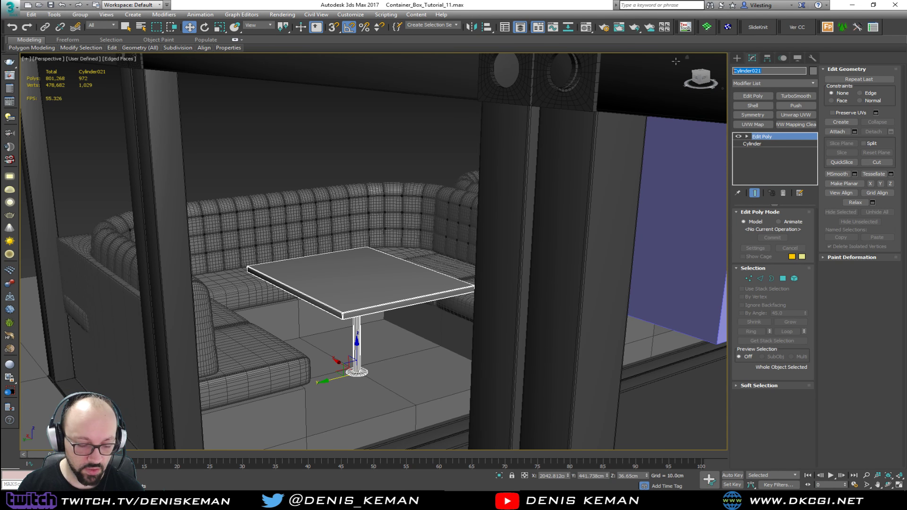
pyautogui.write('Table_01')
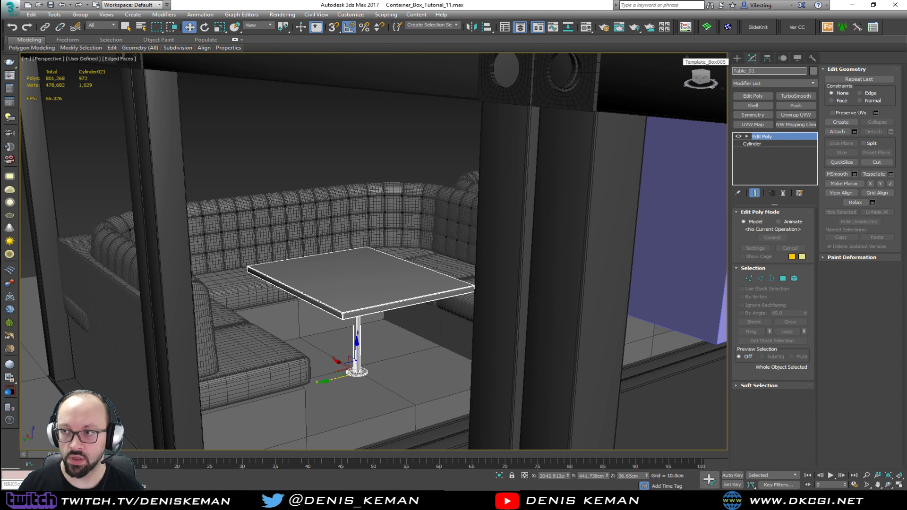
pyautogui.press('Return')
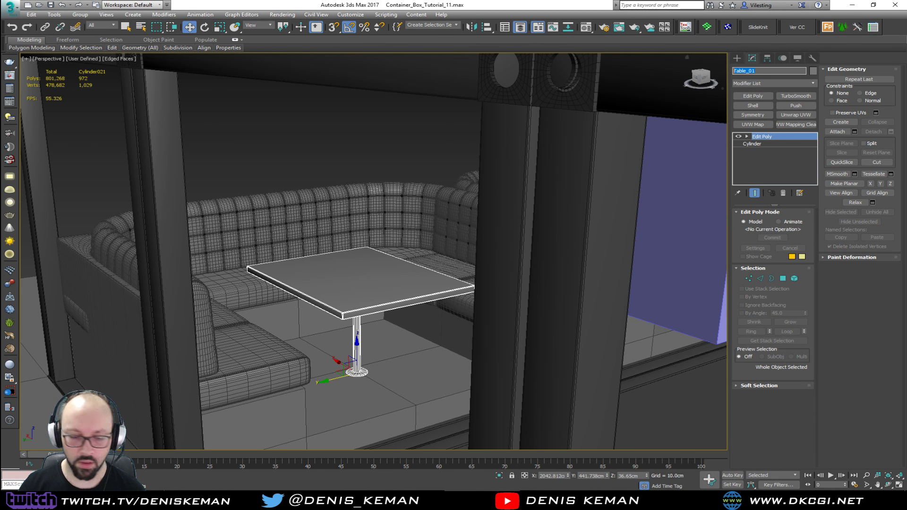
# - Rename the table in the middle booth Table_02
pyautogui.keyDown('alt'); pyautogui.moveTo(622, 246); pyautogui.dragTo(609, 131, button='middle'); pyautogui.keyUp('alt')
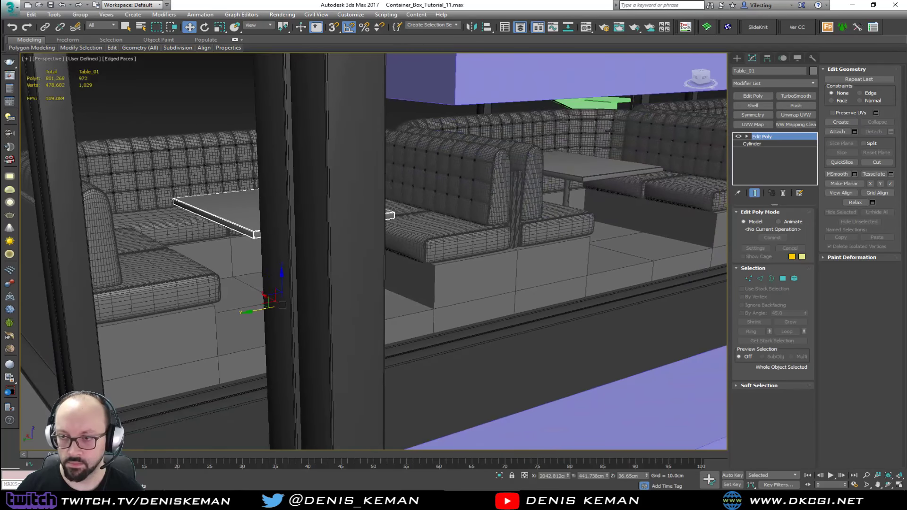
pyautogui.click(584, 174)
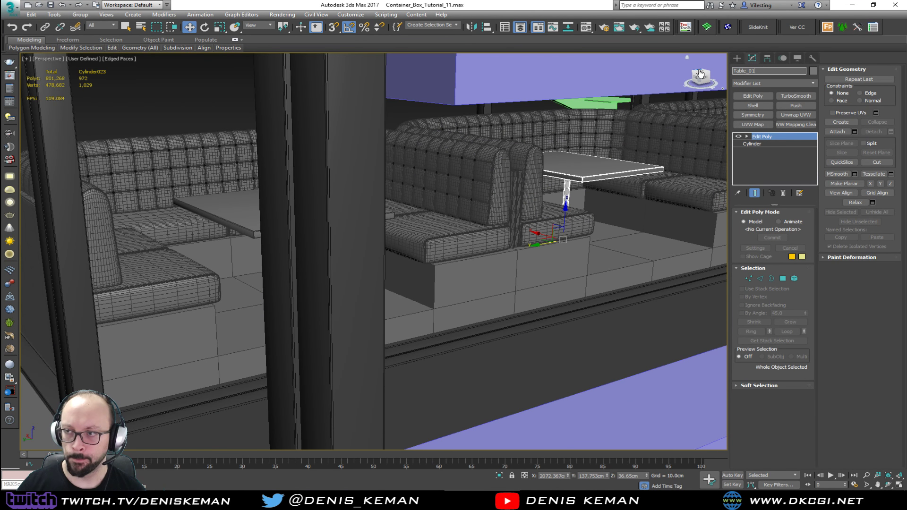
pyautogui.write('Table_02')
pyautogui.press('Return')
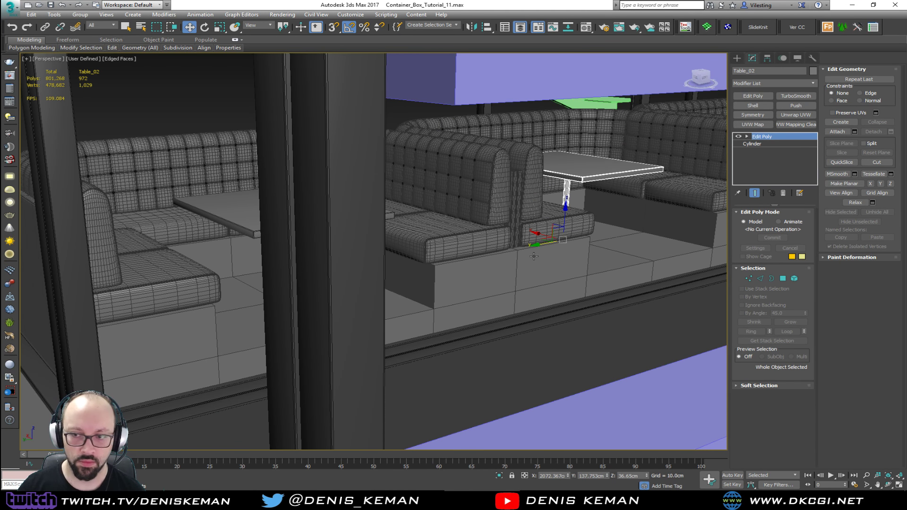
# - Rename the table in the far booth Table_03
pyautogui.moveTo(537, 254); pyautogui.dragTo(247, 258, button='middle')
pyautogui.moveTo(511, 232); pyautogui.dragTo(387, 206, button='middle')
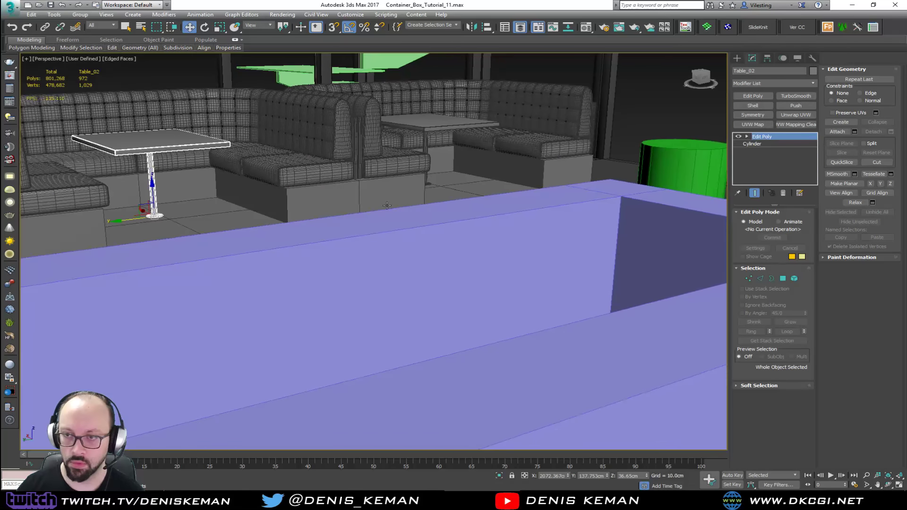
pyautogui.click(450, 121)
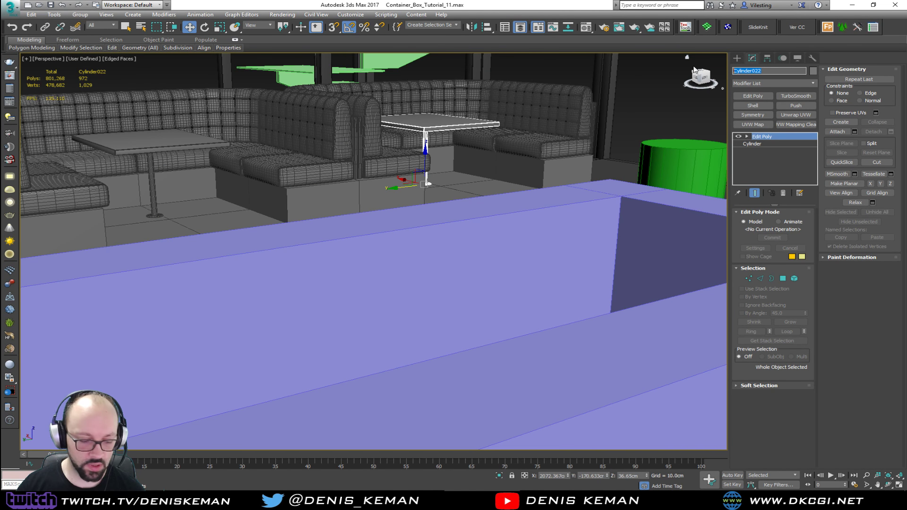
pyautogui.write('Table_01')
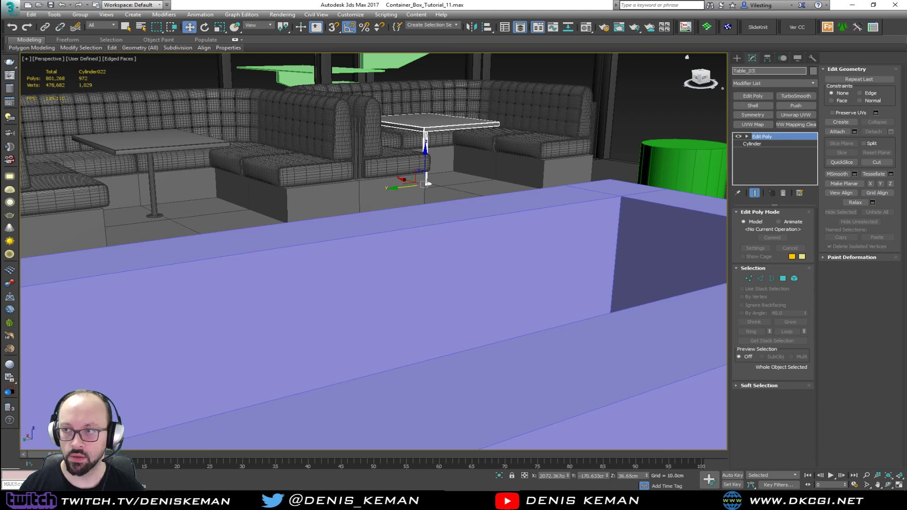
pyautogui.press('Return')
pyautogui.keyDown('alt'); pyautogui.moveTo(456, 215); pyautogui.dragTo(474, 236, button='middle'); pyautogui.keyUp('alt')
pyautogui.scroll(-6, 473, 184)
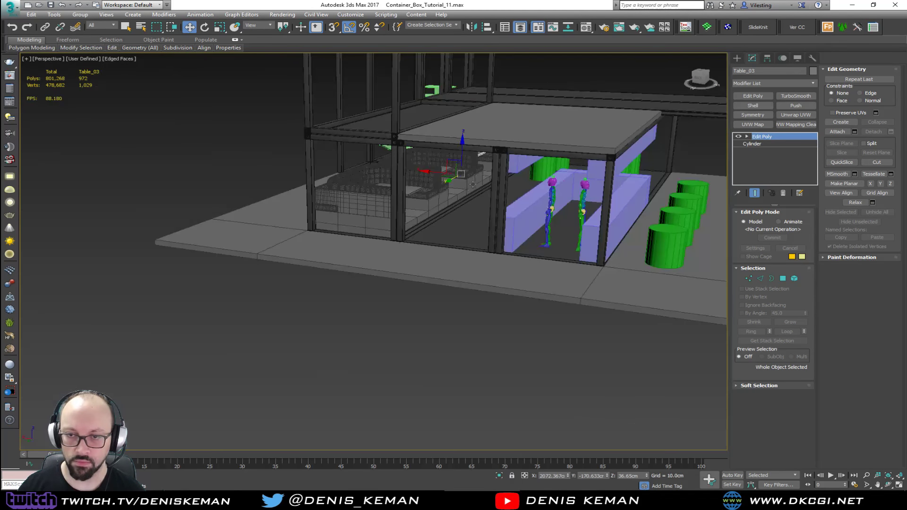
# - Select the three booth tables together, from the first booth to the far one
pyautogui.click(389, 339)
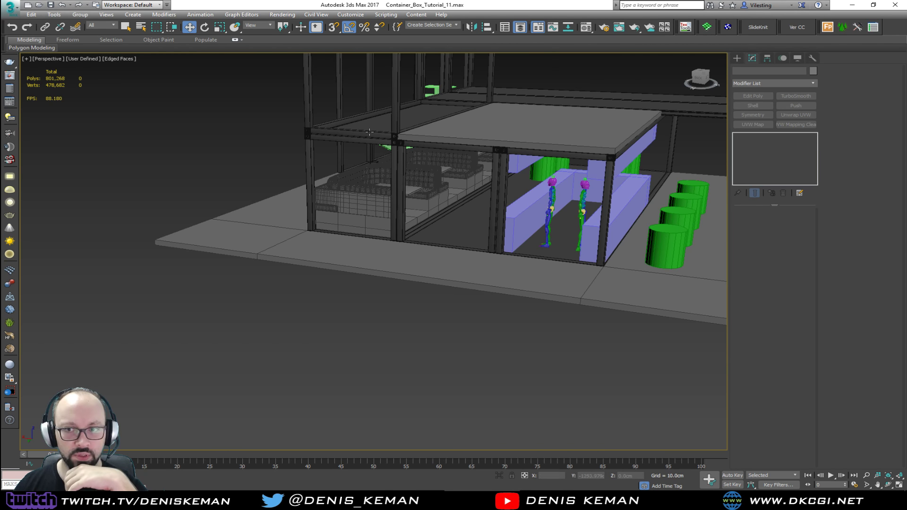
pyautogui.click(432, 179)
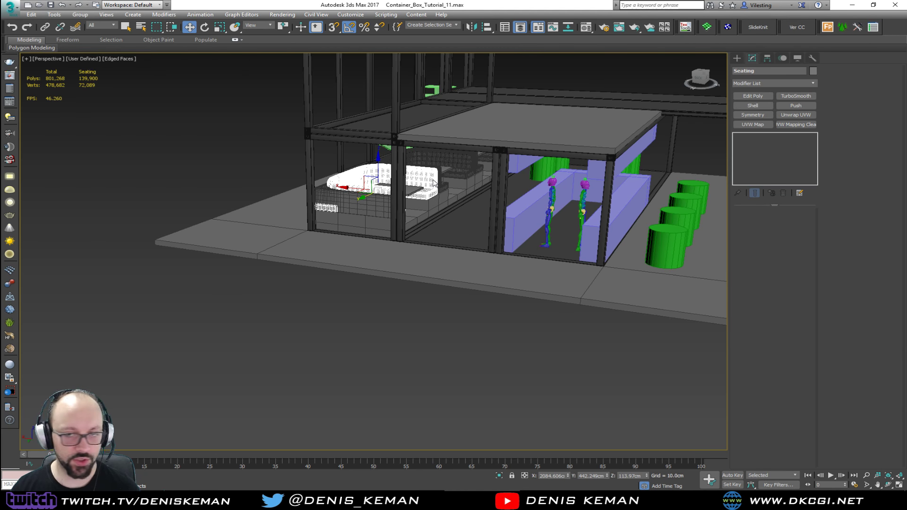
pyautogui.scroll(10, 434, 182)
pyautogui.click(476, 147)
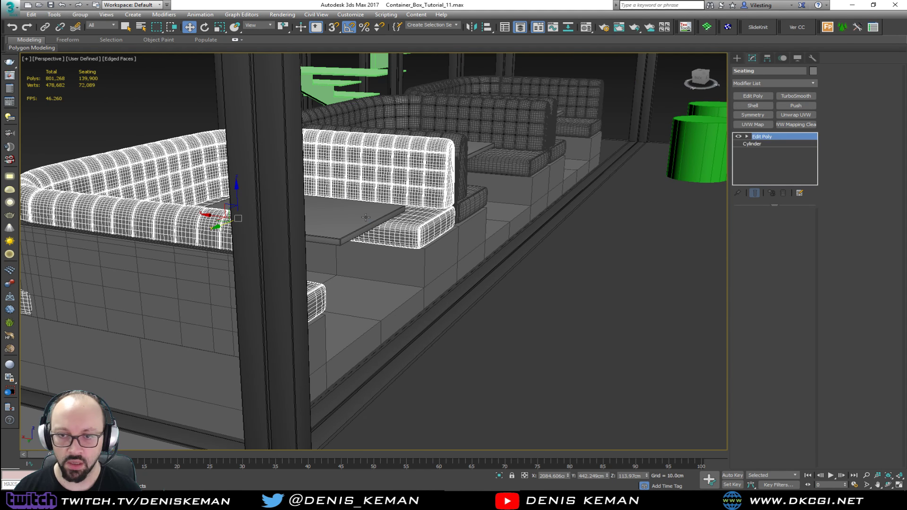
pyautogui.keyDown('ctrl'); pyautogui.click(476, 147); pyautogui.keyUp('ctrl')
pyautogui.keyDown('ctrl'); pyautogui.click(561, 111); pyautogui.keyUp('ctrl')
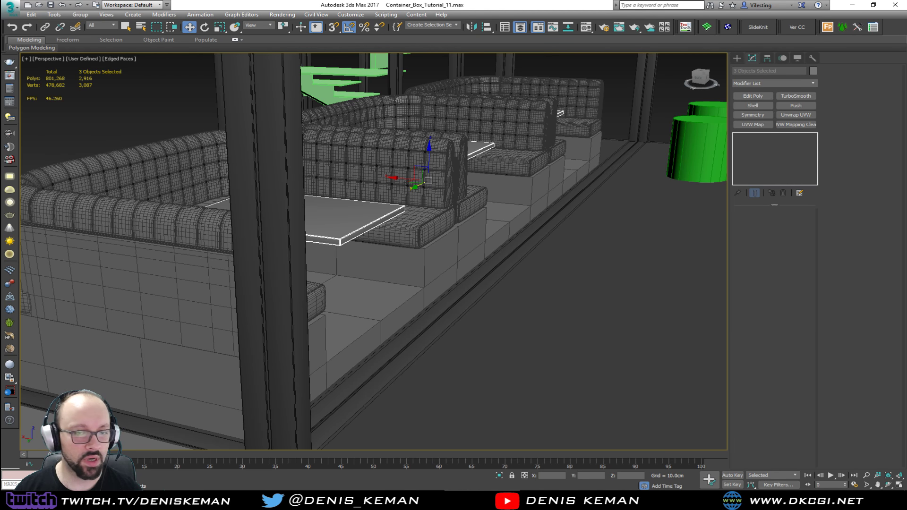
# - Check the selected tables' layer in the Layer Explorer, collapse the Bar_Tables_And_Furniture layer and clear the selection
pyautogui.moveTo(0, 79); pyautogui.dragTo(102, 71)
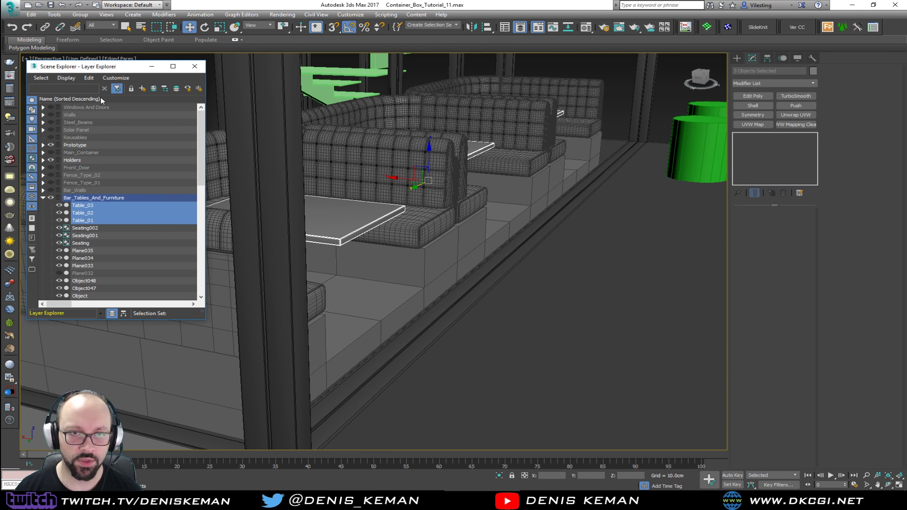
pyautogui.click(43, 198)
pyautogui.click(91, 222)
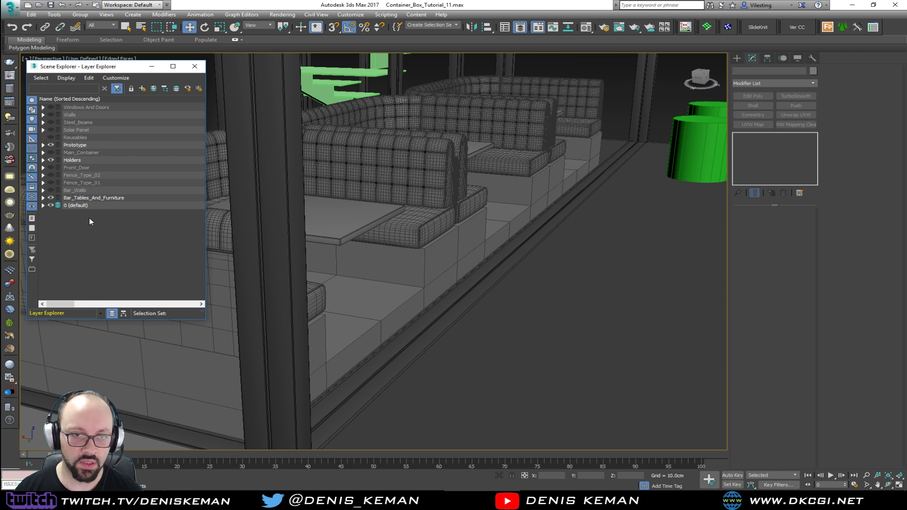
# - Turn off the edged-faces display in the perspective view and close the Layer Explorer
pyautogui.moveTo(390, 282); pyautogui.dragTo(334, 271, button='middle')
pyautogui.scroll(-8, 331, 271)
pyautogui.scroll(15, 334, 271)
pyautogui.press('F4')
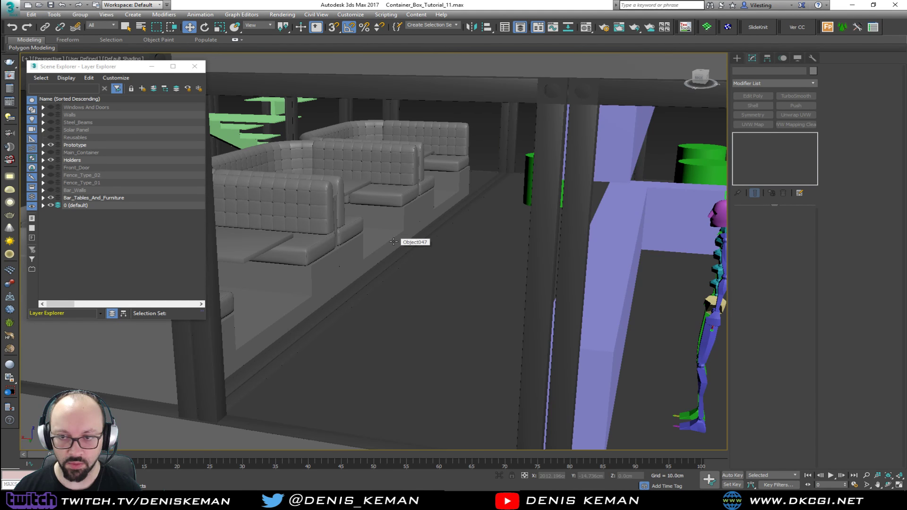
pyautogui.moveTo(418, 243); pyautogui.dragTo(439, 248, button='middle')
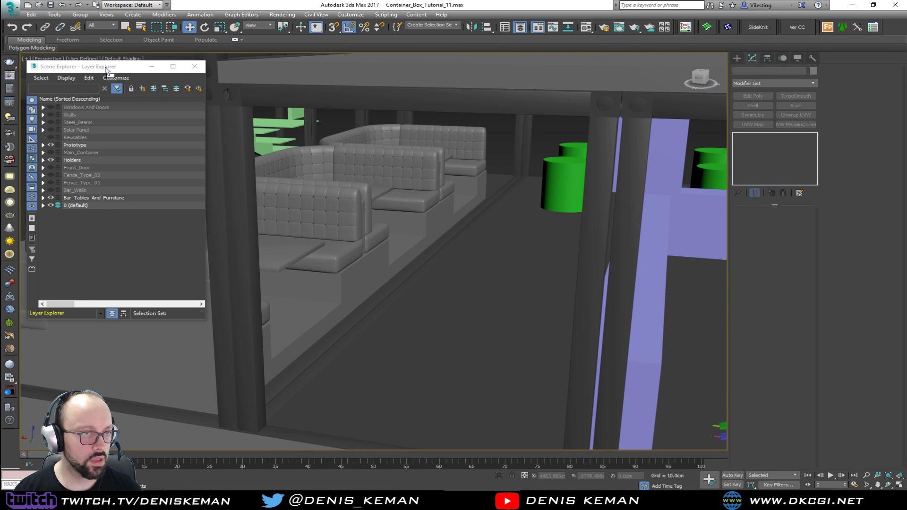
pyautogui.press('Escape')
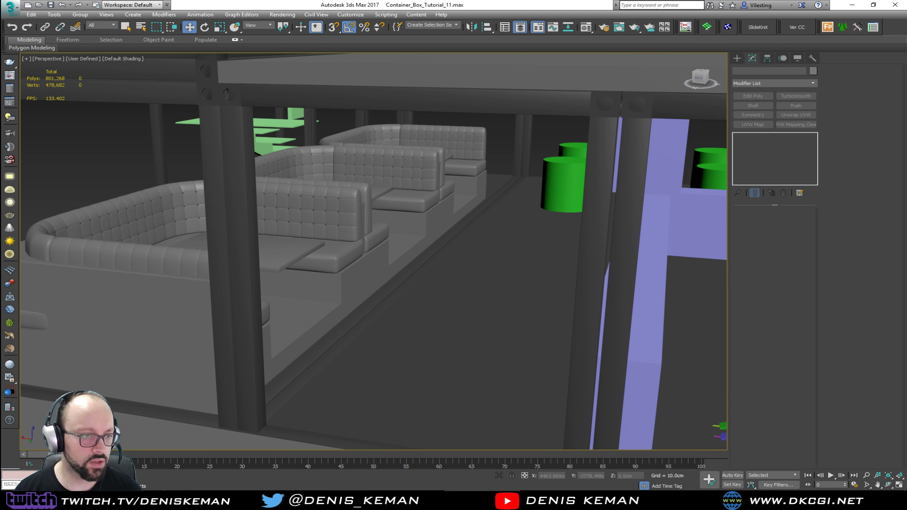
# - Examine the furnished booths, the bar counter placeholders and the outdoor cylinders in the shaded view
pyautogui.moveTo(348, 282); pyautogui.dragTo(290, 243, button='middle')
pyautogui.scroll(-4, 328, 273)
pyautogui.scroll(-3, 290, 243)
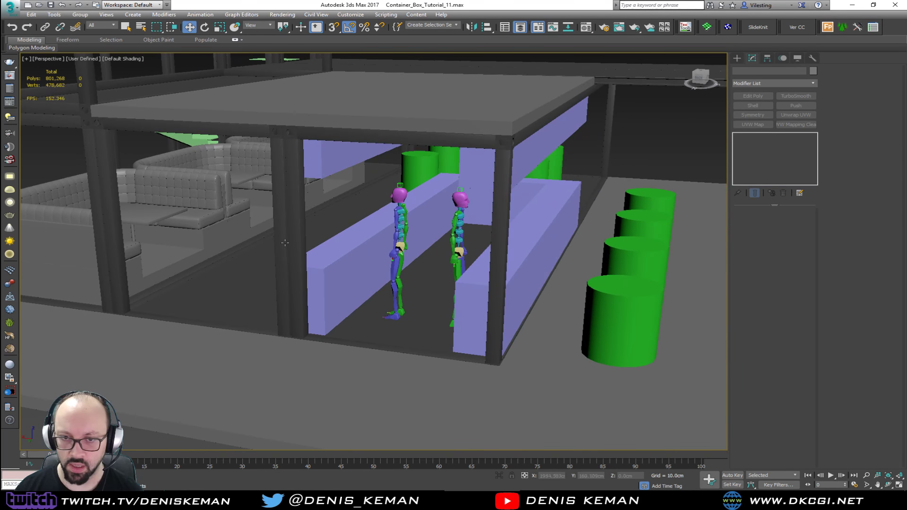
pyautogui.scroll(8, 279, 238)
pyautogui.press('F4')
pyautogui.press('F4')
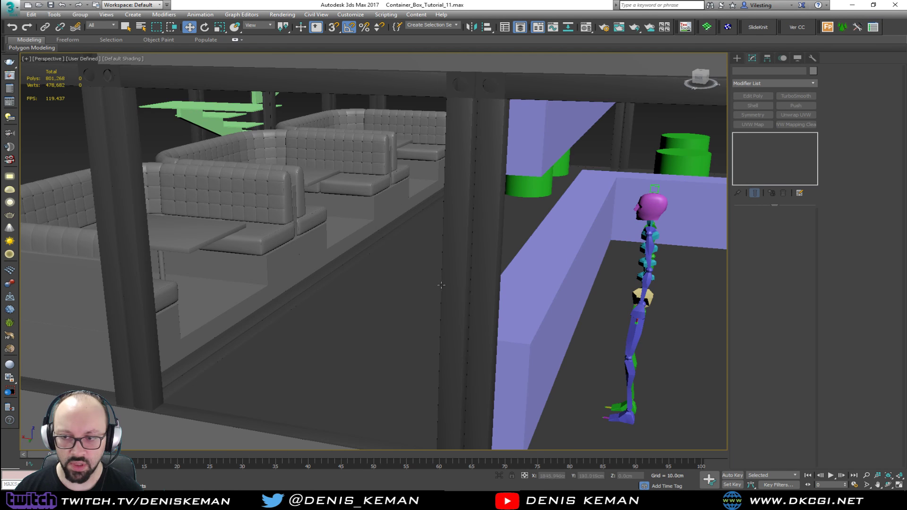
pyautogui.moveTo(439, 293)
pyautogui.mouseDown(button='middle')
pyautogui.moveTo(310, 281)
pyautogui.moveTo(355, 273)
pyautogui.mouseUp(button='middle')
pyautogui.scroll(-4, 339, 273)
pyautogui.moveTo(355, 274)
pyautogui.keyDown('alt'); pyautogui.mouseDown(button='middle')
pyautogui.moveTo(371, 273)
pyautogui.moveTo(47, 250)
pyautogui.mouseUp(button='middle'); pyautogui.keyUp('alt')
pyautogui.scroll(-4, 47, 250)
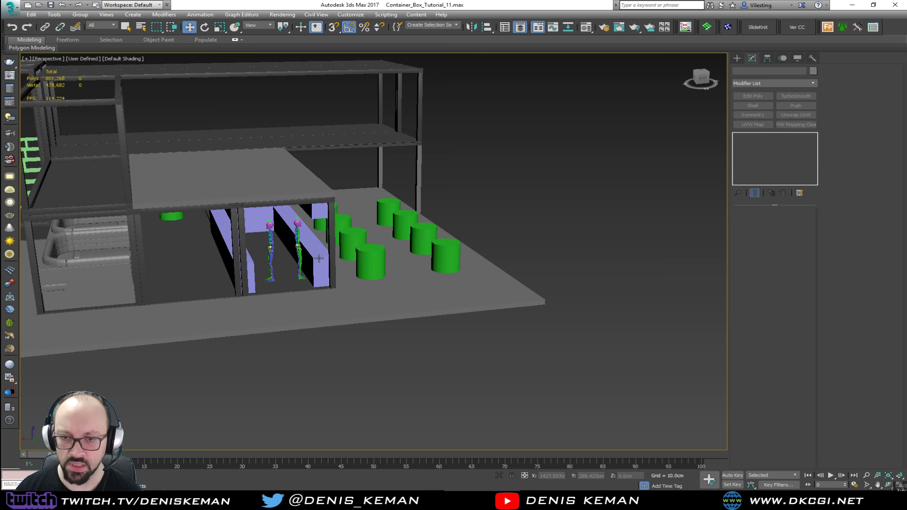
# - Select the BarHolder_01 counter placeholder around the two standing figures and frame it up close
pyautogui.click(228, 247)
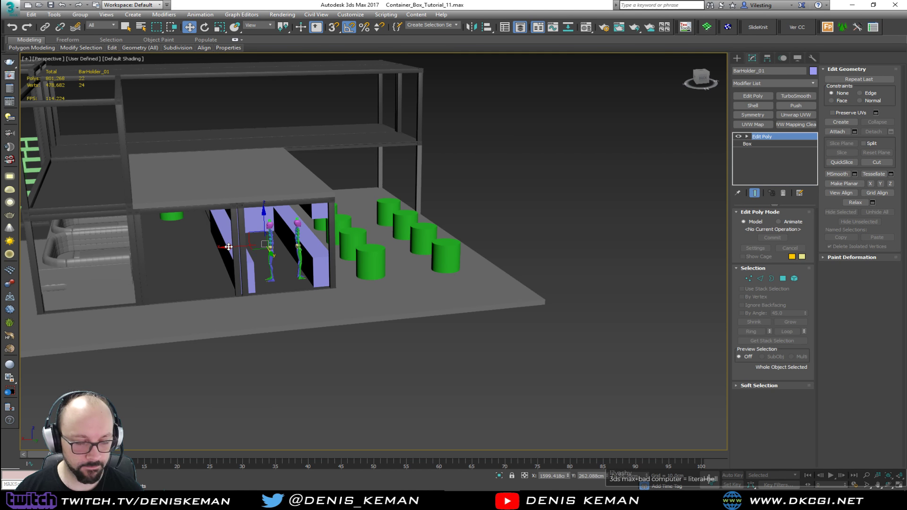
pyautogui.scroll(15, 256, 245)
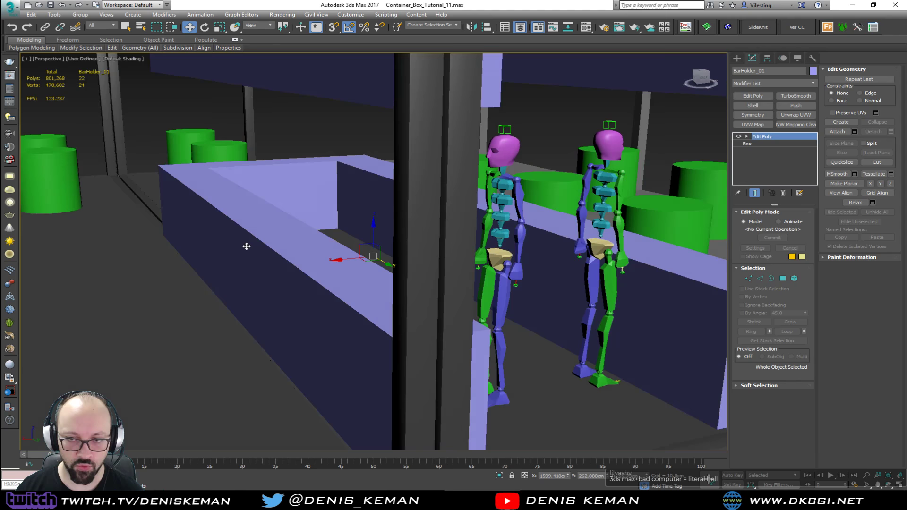
# - Turn on edged faces in the perspective view to show the bar counter's wireframe edges
pyautogui.moveTo(256, 245); pyautogui.dragTo(262, 261, button='middle')
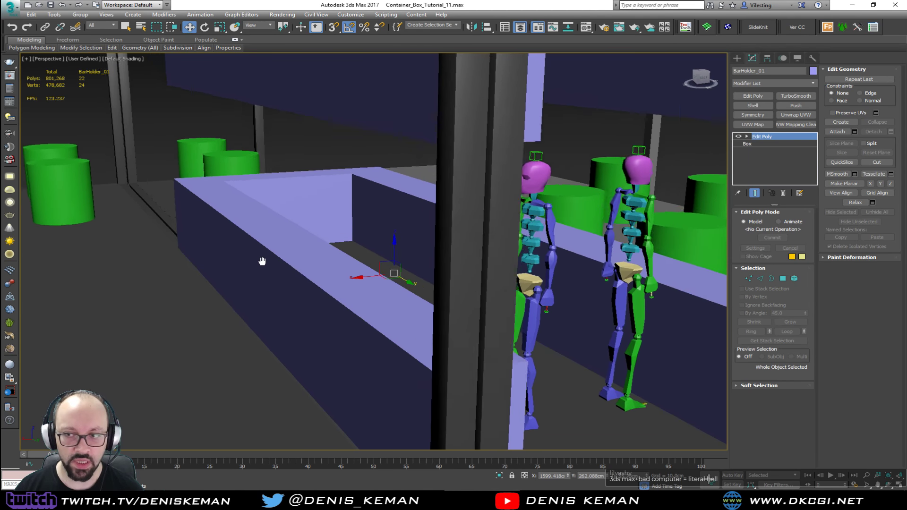
pyautogui.scroll(-6, 299, 277)
pyautogui.scroll(3, 320, 268)
pyautogui.press('F4')
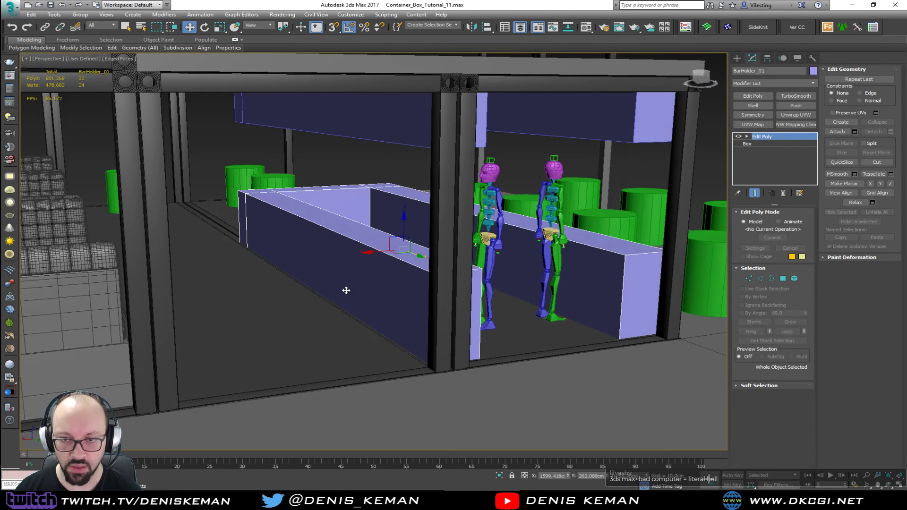
pyautogui.keyDown('alt'); pyautogui.moveTo(346, 290); pyautogui.dragTo(339, 265); pyautogui.keyUp('alt')
# - Inspect BarHolder_01, BarHolder_02 and the Template_Box003 container frame by selecting each, ending with nothing selected
pyautogui.click(342, 120)
pyautogui.moveTo(359, 169)
pyautogui.keyDown('alt'); pyautogui.mouseDown(button='middle')
pyautogui.moveTo(328, 166)
pyautogui.moveTo(336, 177)
pyautogui.moveTo(358, 170)
pyautogui.mouseUp(button='middle'); pyautogui.keyUp('alt')
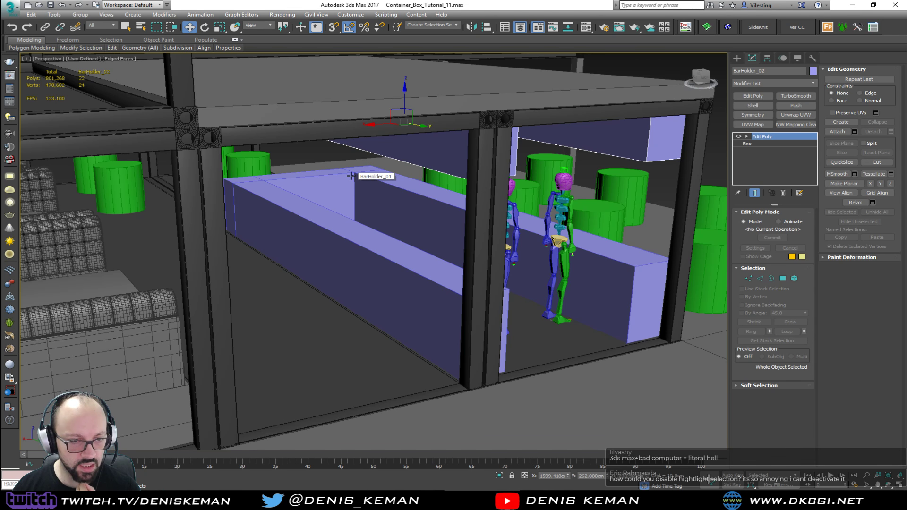
pyautogui.moveTo(281, 294); pyautogui.dragTo(355, 264, button='middle')
pyautogui.click(411, 241)
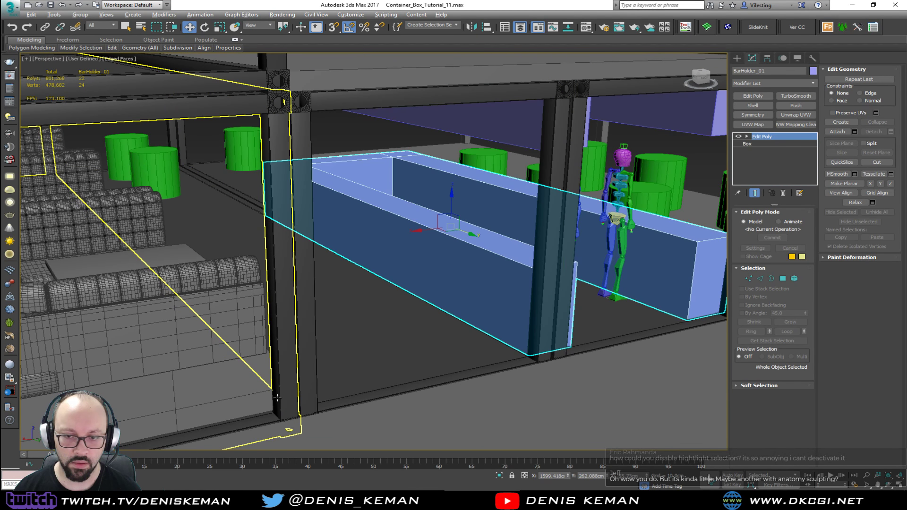
pyautogui.click(546, 326)
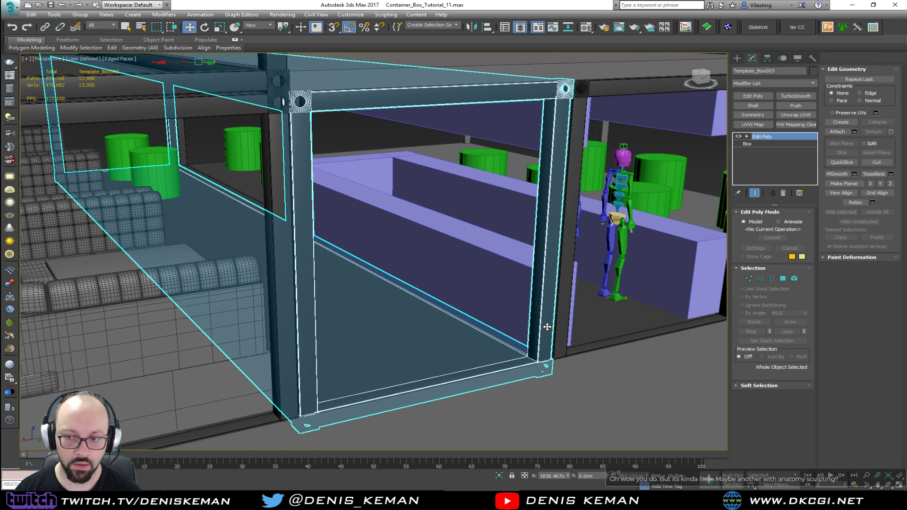
pyautogui.click(454, 130)
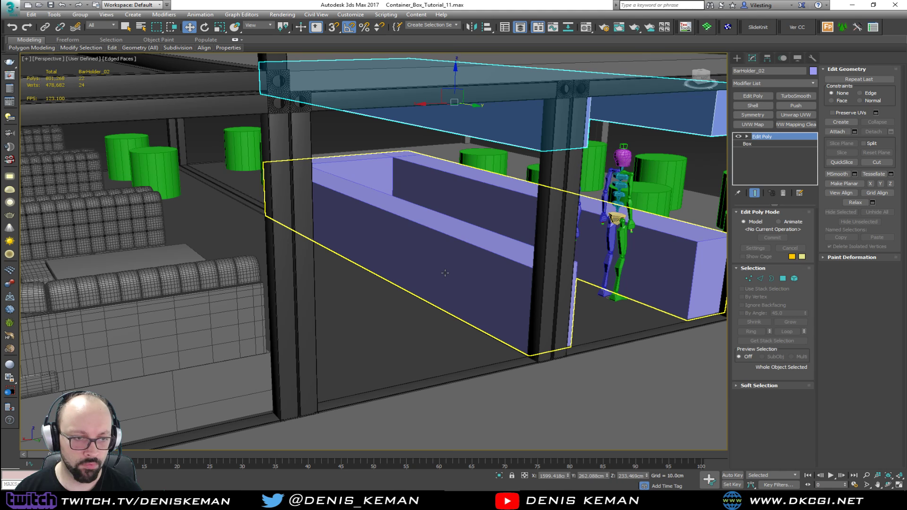
pyautogui.moveTo(445, 273)
pyautogui.keyDown('alt'); pyautogui.mouseDown(button='middle')
pyautogui.moveTo(399, 289)
pyautogui.moveTo(458, 288)
pyautogui.moveTo(409, 320)
pyautogui.moveTo(374, 306)
pyautogui.moveTo(433, 280)
pyautogui.mouseUp(button='middle'); pyautogui.keyUp('alt')
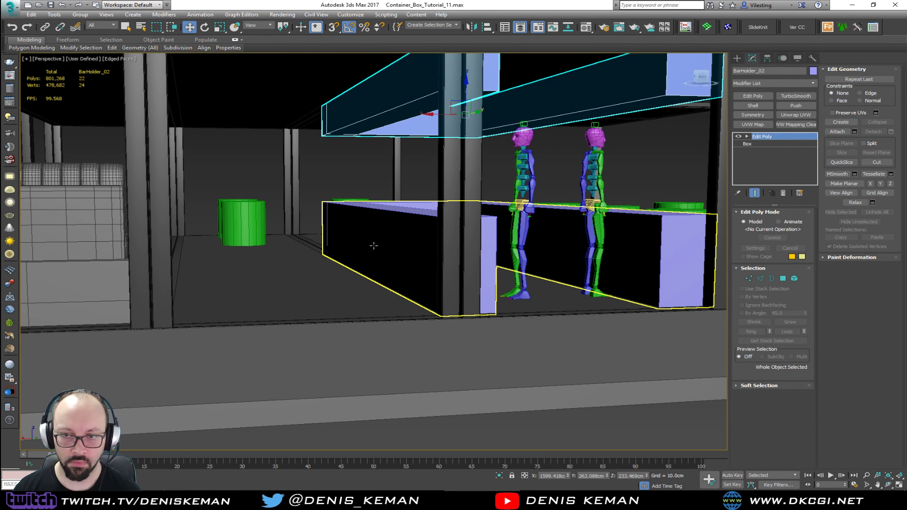
pyautogui.click(335, 177)
pyautogui.keyDown('alt'); pyautogui.moveTo(334, 180); pyautogui.dragTo(363, 212, button='middle'); pyautogui.keyUp('alt')
pyautogui.moveTo(193, 220); pyautogui.dragTo(198, 245, button='middle')
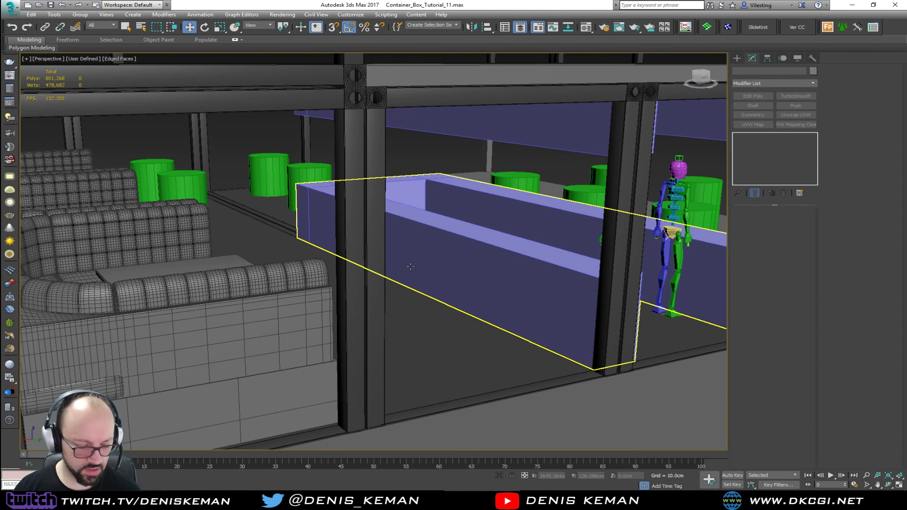
# - Examine the bar counter, overhead holder and neighbouring seating from close up and from outside the container
pyautogui.click(457, 128)
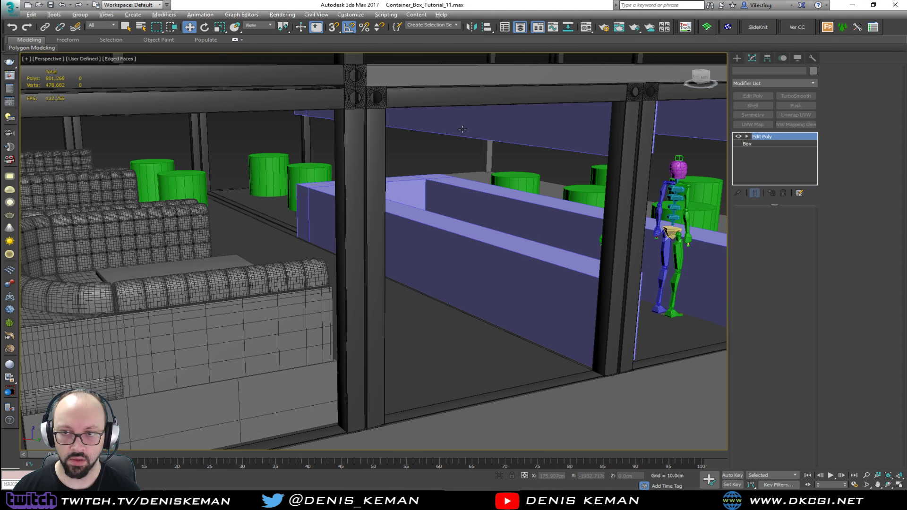
pyautogui.press('F4')
pyautogui.click(406, 164)
pyautogui.press('F4')
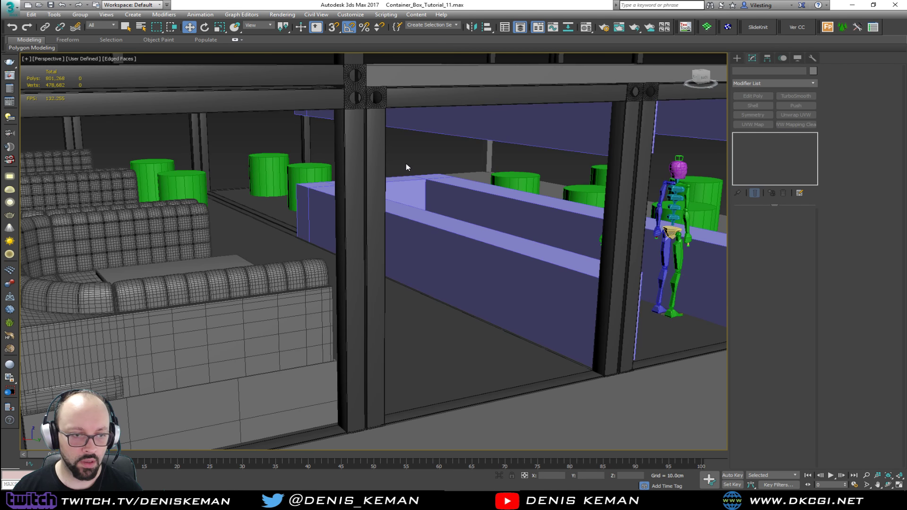
pyautogui.scroll(-4, 430, 240)
pyautogui.moveTo(430, 240); pyautogui.dragTo(361, 274, button='middle')
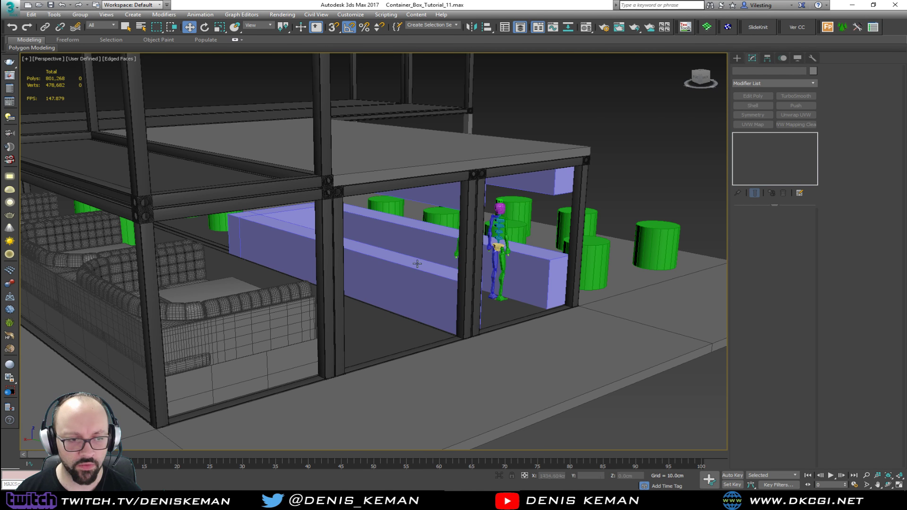
pyautogui.click(397, 278)
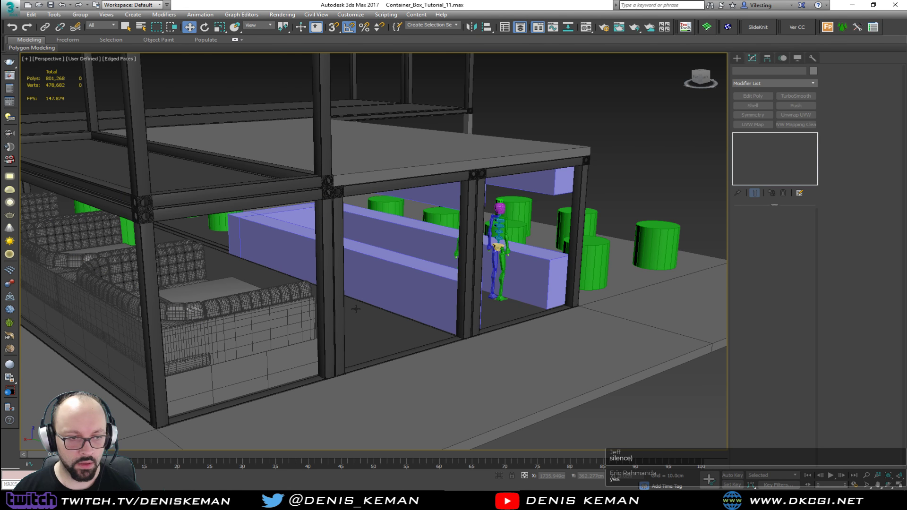
pyautogui.keyDown('alt'); pyautogui.moveTo(357, 310); pyautogui.dragTo(347, 304, button='middle'); pyautogui.keyUp('alt')
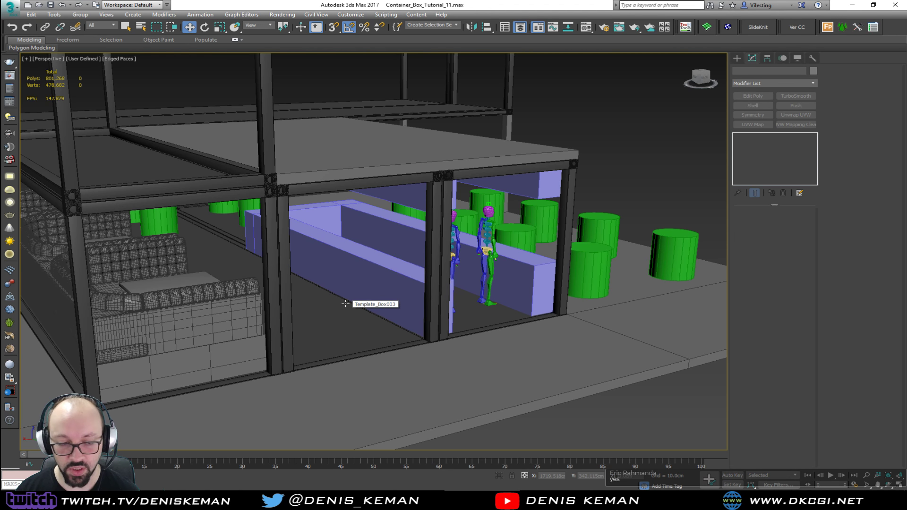
pyautogui.scroll(8, 346, 304)
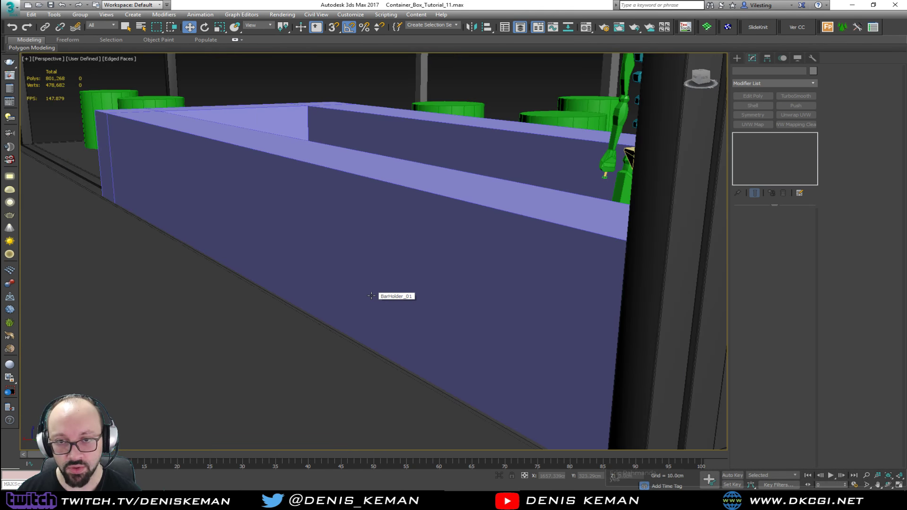
pyautogui.moveTo(369, 297); pyautogui.dragTo(363, 284, button='middle')
pyautogui.scroll(-8, 363, 284)
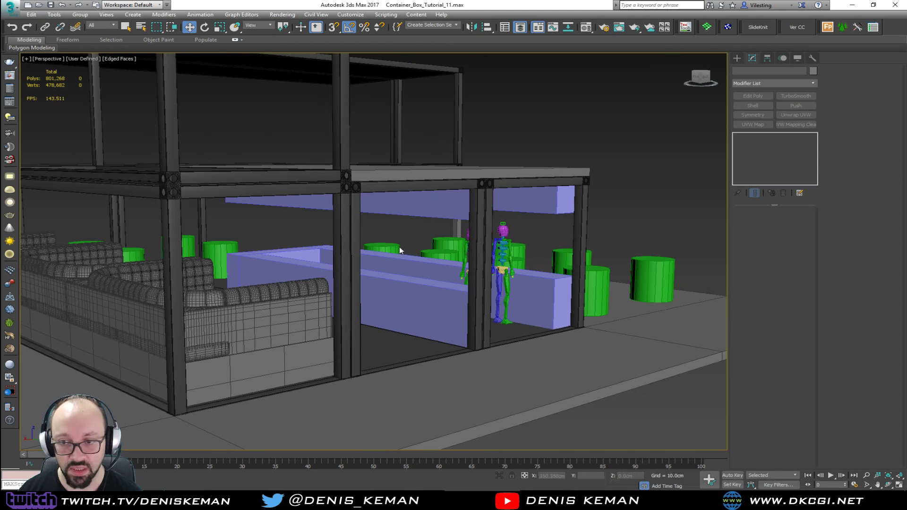
pyautogui.keyDown('alt'); pyautogui.moveTo(393, 253); pyautogui.dragTo(366, 272, button='middle'); pyautogui.keyUp('alt')
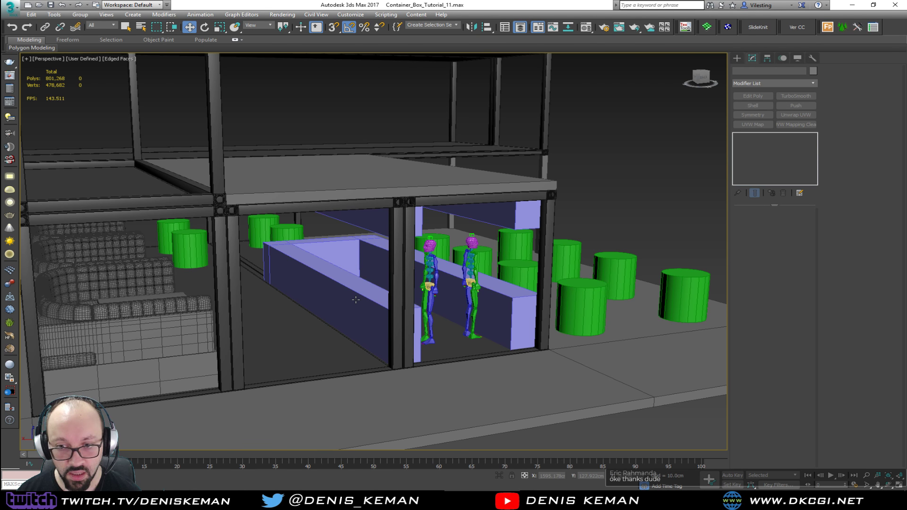
pyautogui.scroll(5, 358, 300)
pyautogui.moveTo(297, 229)
pyautogui.keyDown('alt'); pyautogui.mouseDown(button='middle')
pyautogui.moveTo(395, 219)
pyautogui.moveTo(354, 234)
pyautogui.moveTo(338, 229)
pyautogui.moveTo(353, 233)
pyautogui.mouseUp(button='middle'); pyautogui.keyUp('alt')
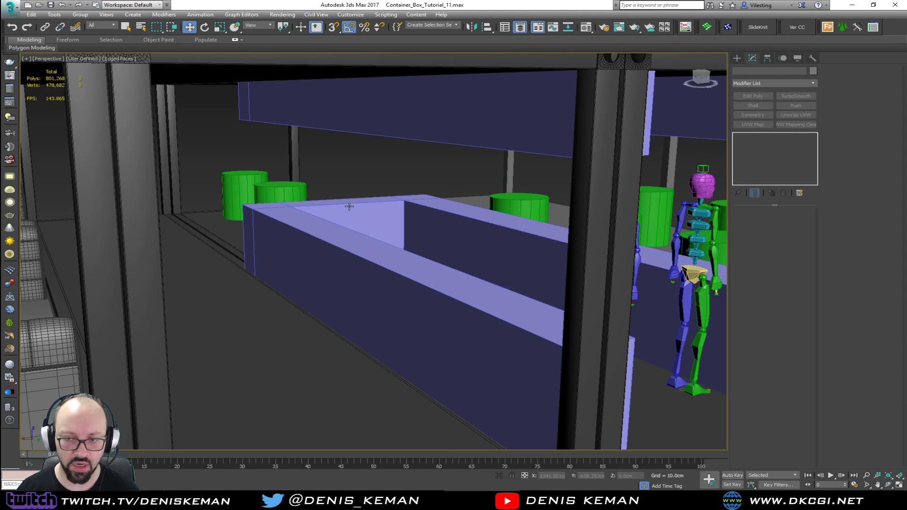
pyautogui.scroll(-10, 355, 208)
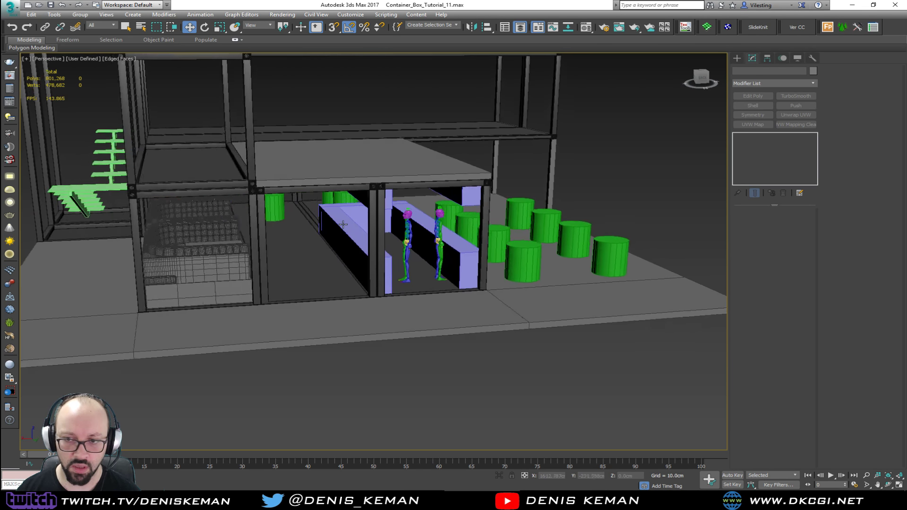
pyautogui.keyDown('alt'); pyautogui.moveTo(343, 224); pyautogui.dragTo(406, 235, button='middle'); pyautogui.keyUp('alt')
pyautogui.scroll(10, 351, 224)
pyautogui.scroll(-3, 406, 234)
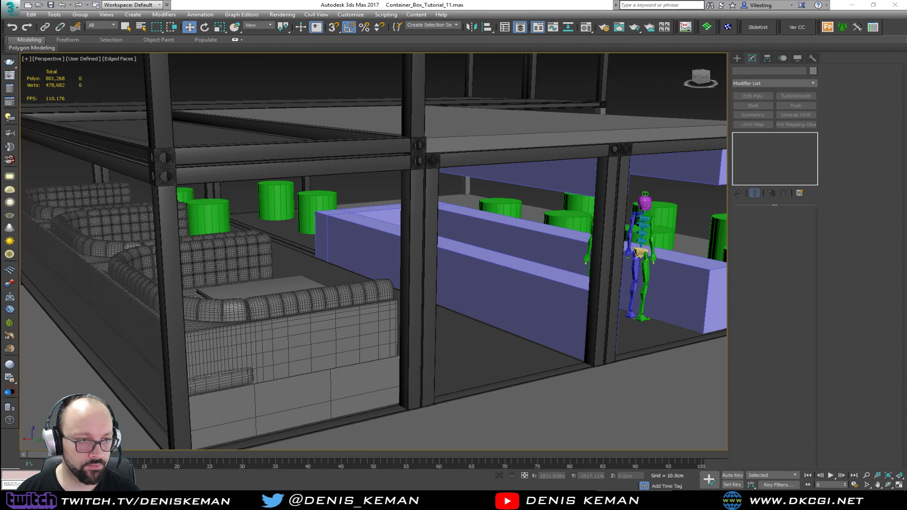
# - Bring the NB_02 reference photo over the scene in Windows Photo Viewer and examine its boat-shaped counter up close
pyautogui.moveTo(0, 71); pyautogui.dragTo(644, 65)
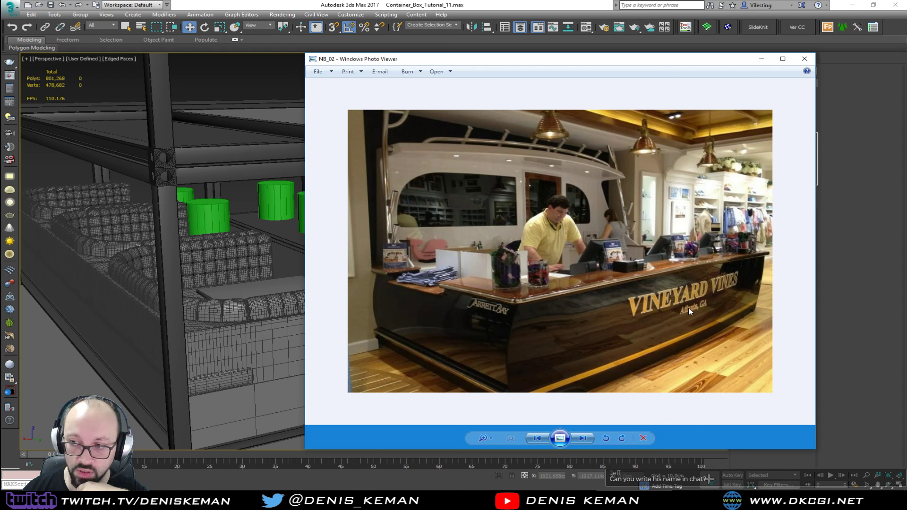
pyautogui.scroll(3, 724, 217)
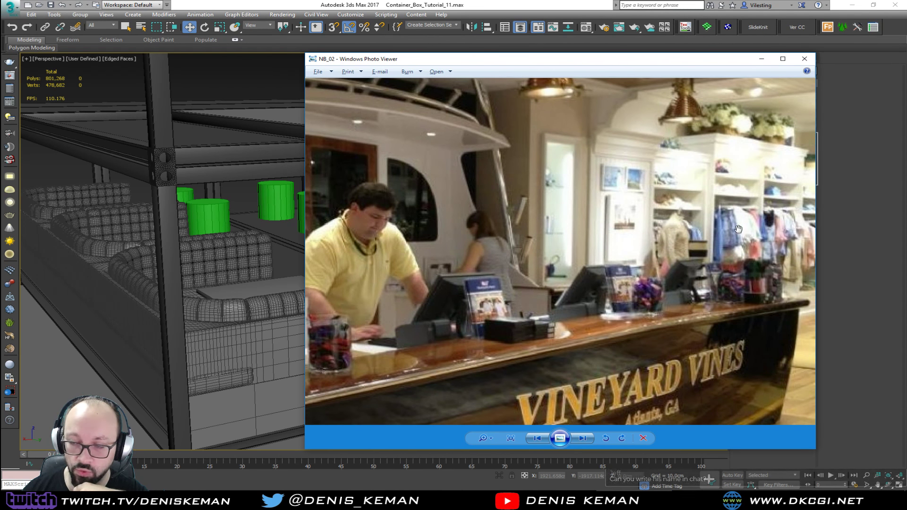
pyautogui.moveTo(479, 326); pyautogui.dragTo(714, 247)
pyautogui.scroll(-3, 656, 272)
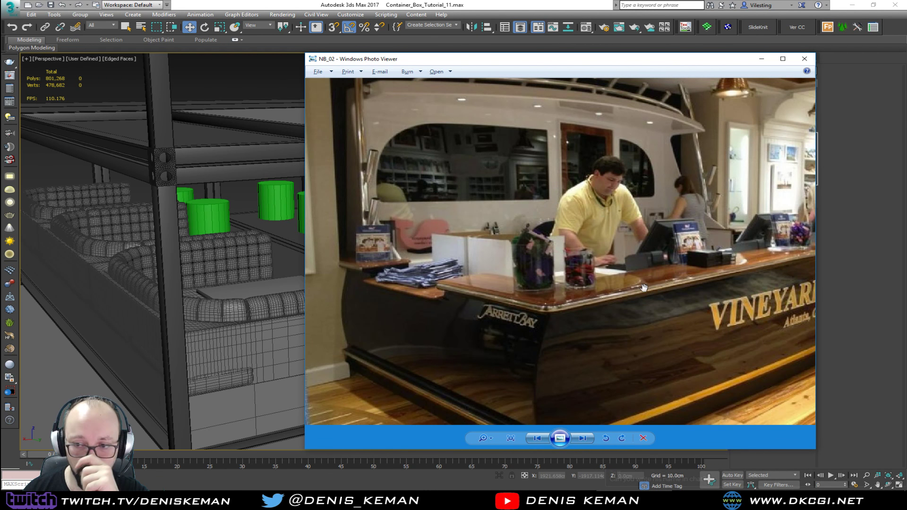
pyautogui.scroll(-2, 594, 351)
# - Browse the reference photos from NB_03 to Seating_01, examining the bar in NB_05 up close
pyautogui.press('Right')
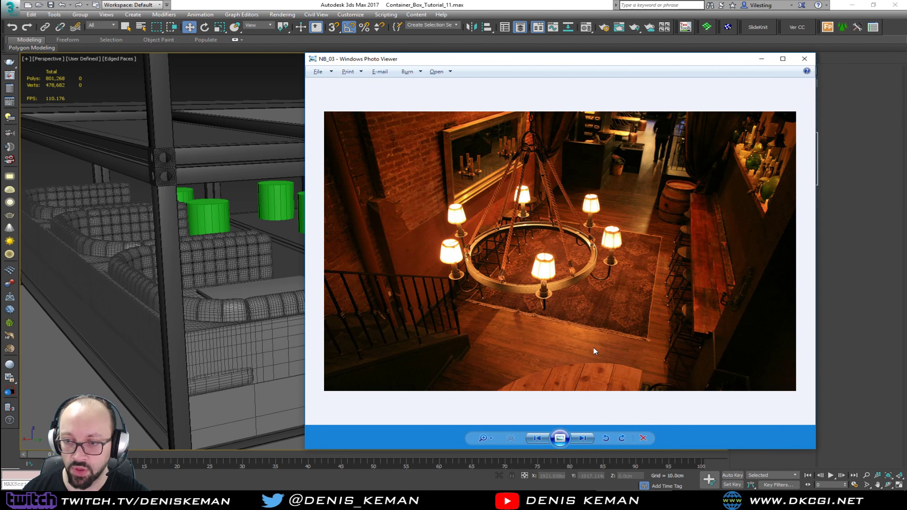
pyautogui.press('Right')
pyautogui.press('Right')
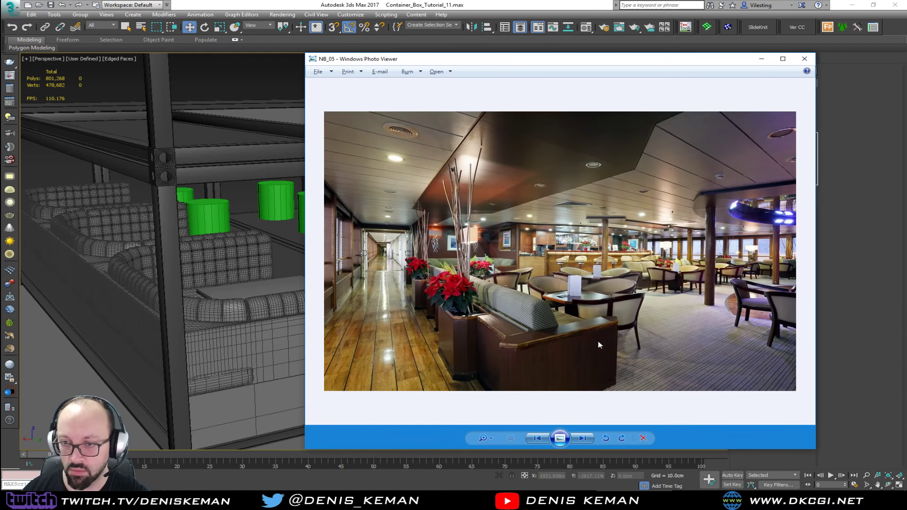
pyautogui.scroll(3, 579, 286)
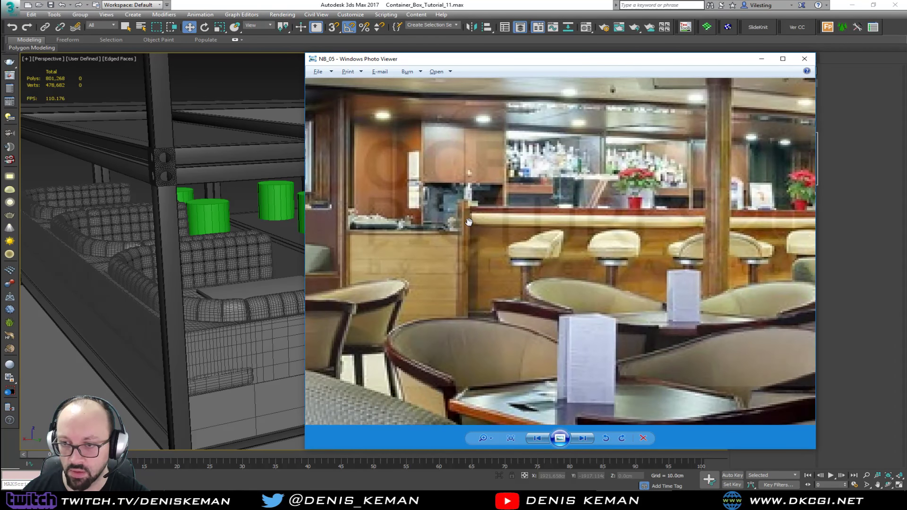
pyautogui.moveTo(734, 223); pyautogui.dragTo(633, 248)
pyautogui.scroll(-4, 632, 248)
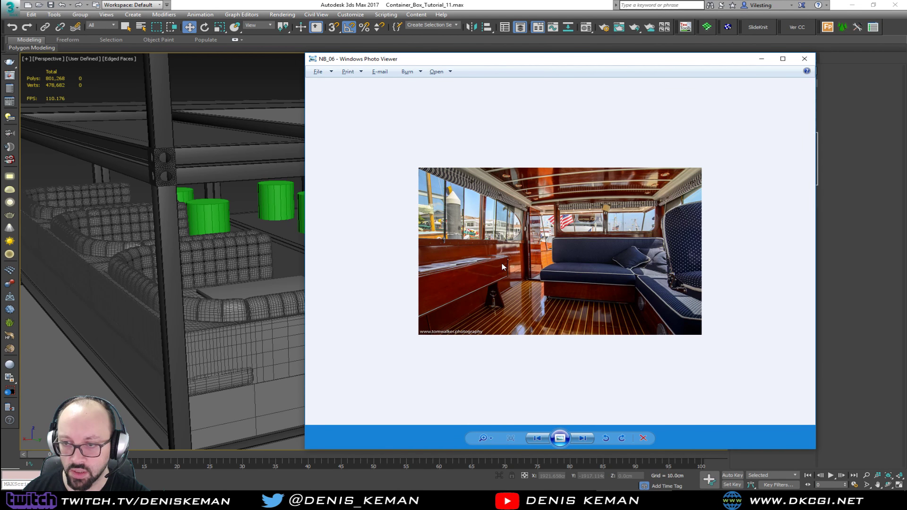
pyautogui.press('Right')
pyautogui.press('Right')
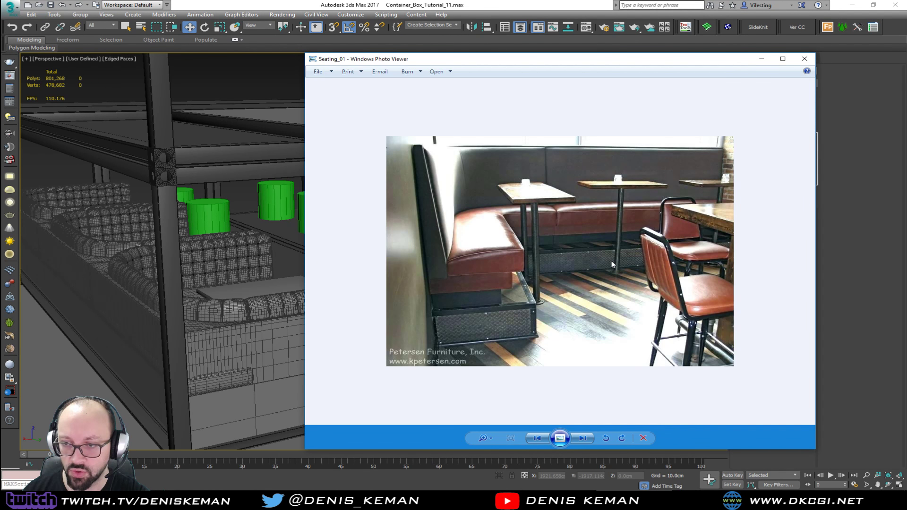
# - Return to the NB_02 reference photo and move the photo viewer off the 3ds Max screen
pyautogui.press('Left')
pyautogui.press('Left')
pyautogui.press('Left')
pyautogui.press('Left')
pyautogui.press('Left')
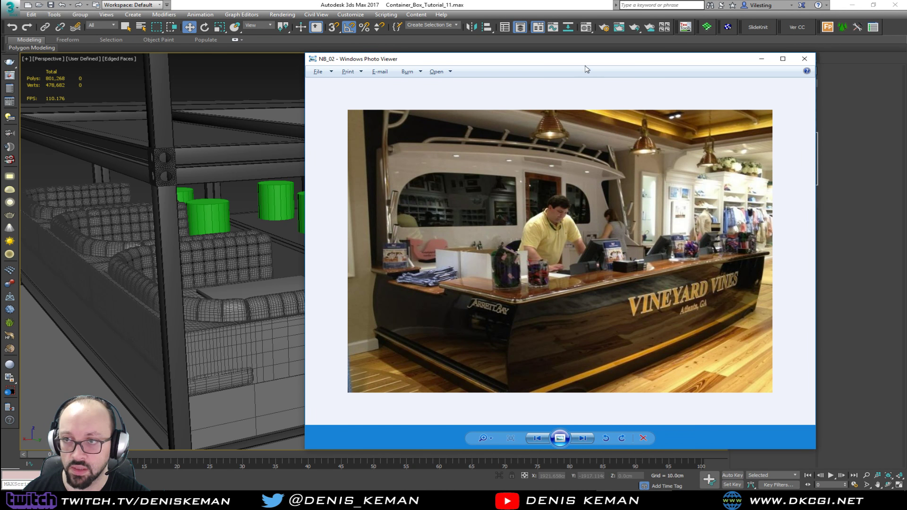
pyautogui.moveTo(586, 62); pyautogui.dragTo(0, 68)
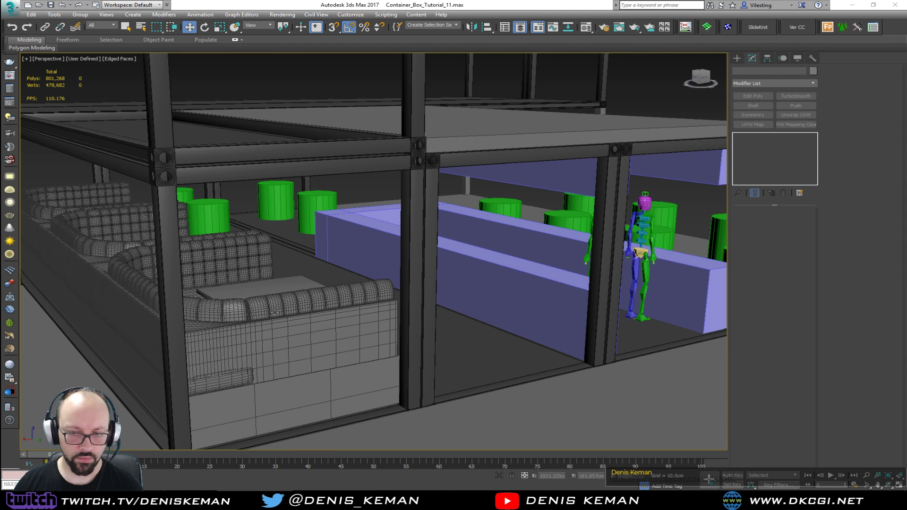
# - Review the bar area from outside the container and close the browser window overlapping the scene
pyautogui.scroll(-3, 319, 296)
pyautogui.keyDown('alt'); pyautogui.moveTo(319, 297); pyautogui.dragTo(278, 307, button='middle'); pyautogui.keyUp('alt')
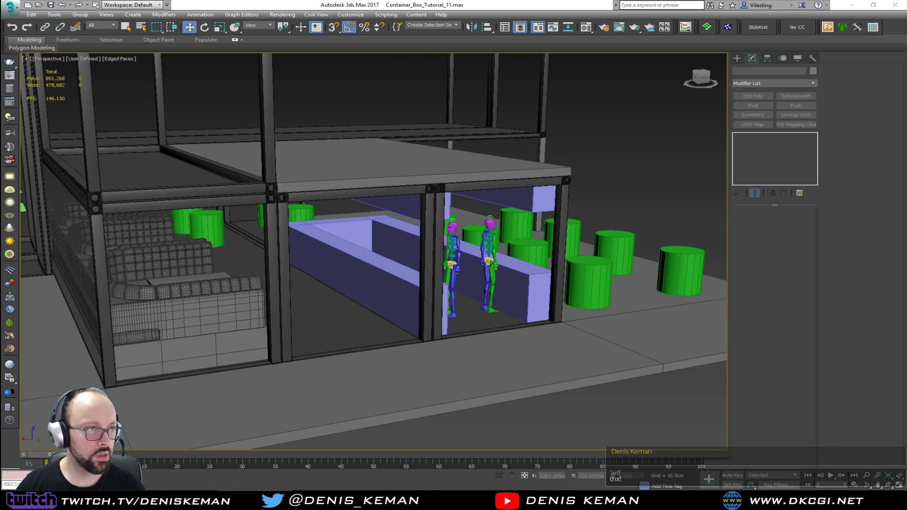
pyautogui.moveTo(0, 78); pyautogui.dragTo(0, 82)
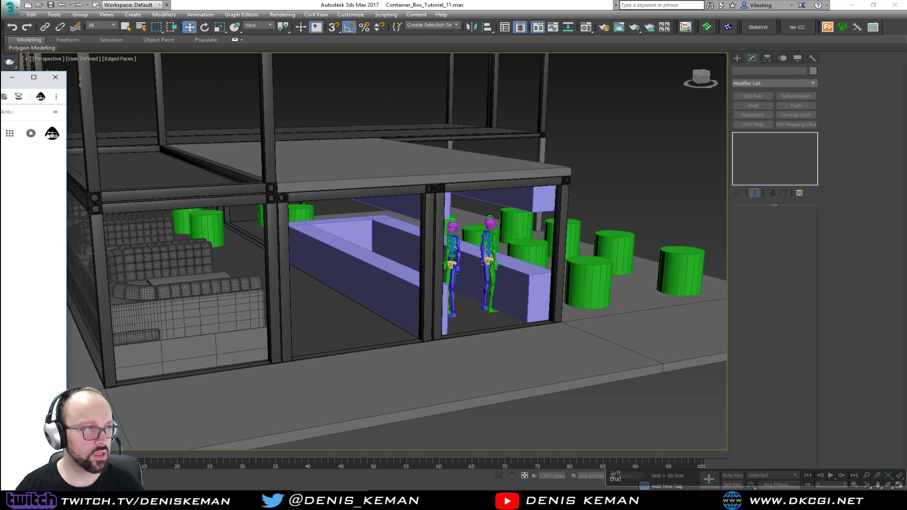
pyautogui.click(55, 78)
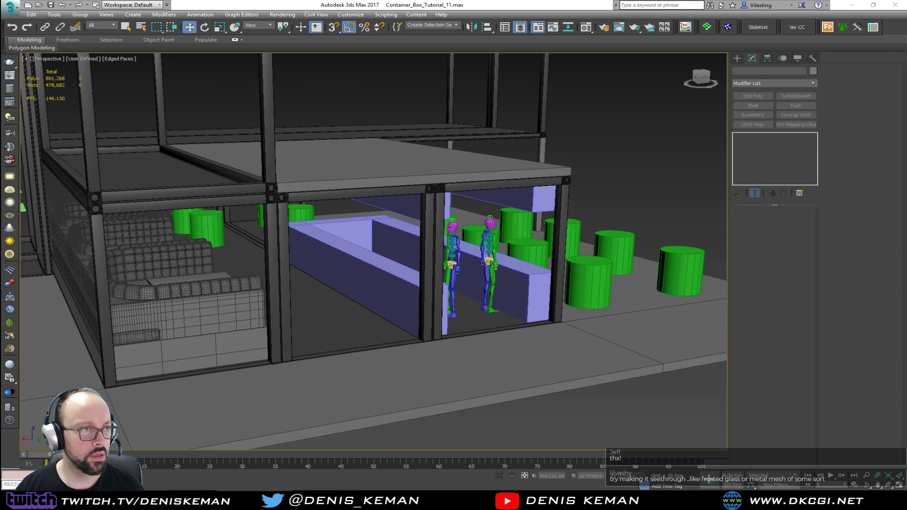
# - Bring the browser with the "bar table height cm" image results onto this screen and maximize it
pyautogui.moveTo(0, 62); pyautogui.dragTo(323, 61)
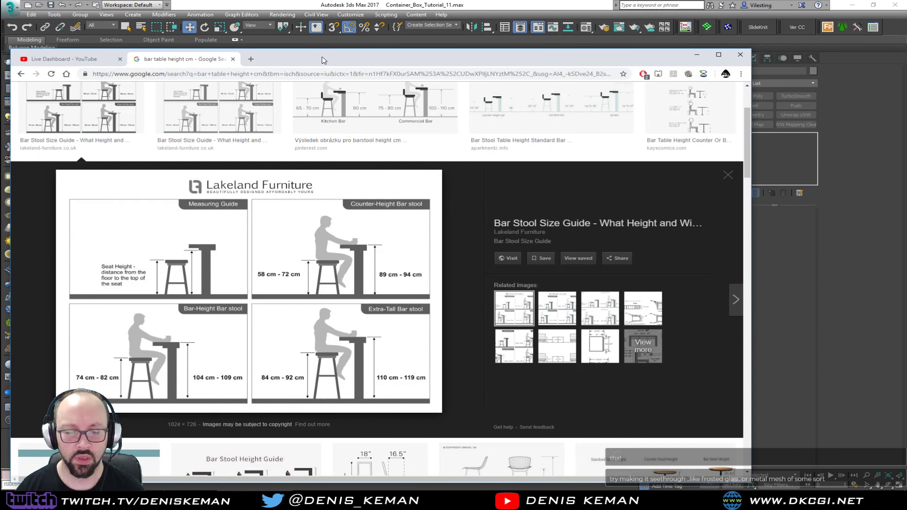
pyautogui.doubleClick(322, 61)
pyautogui.click(202, 23)
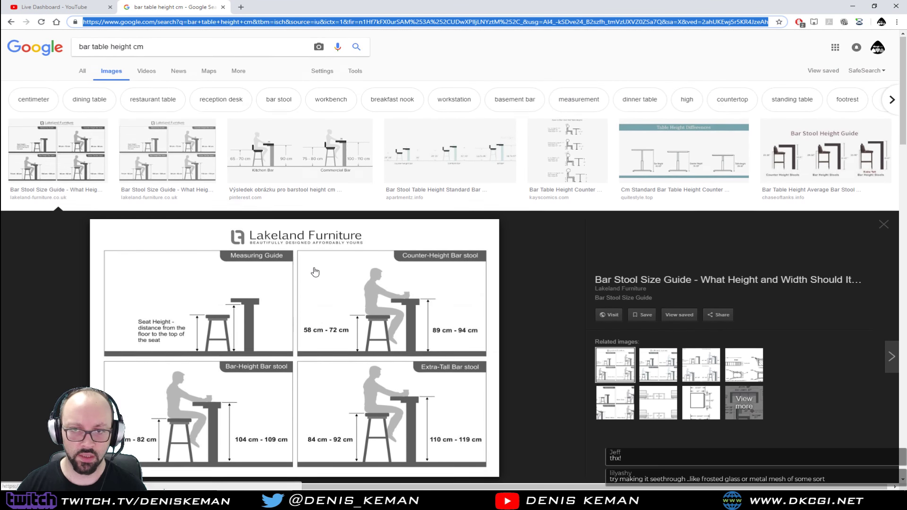
pyautogui.scroll(2, 314, 272)
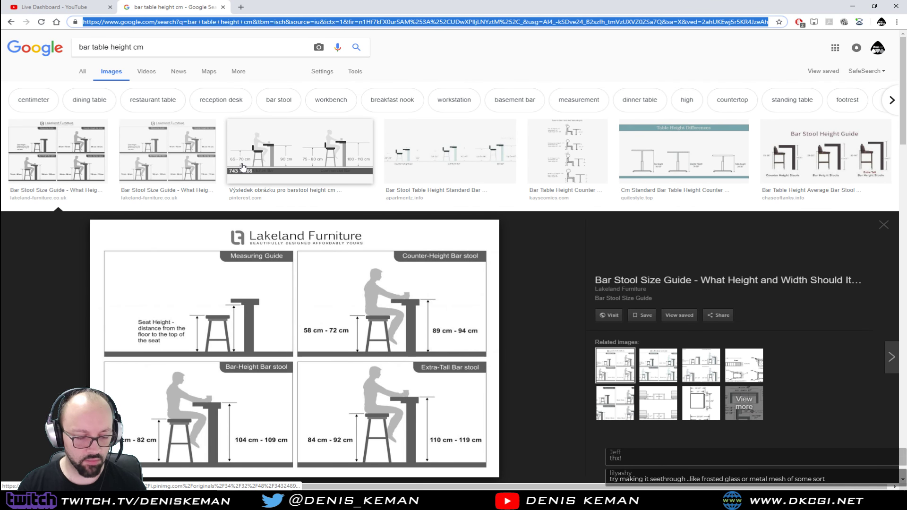
# - Run a Google image search for "bars" and preview the 7 Melbourne Whisky Bars result
pyautogui.write('bars')
pyautogui.press('Return')
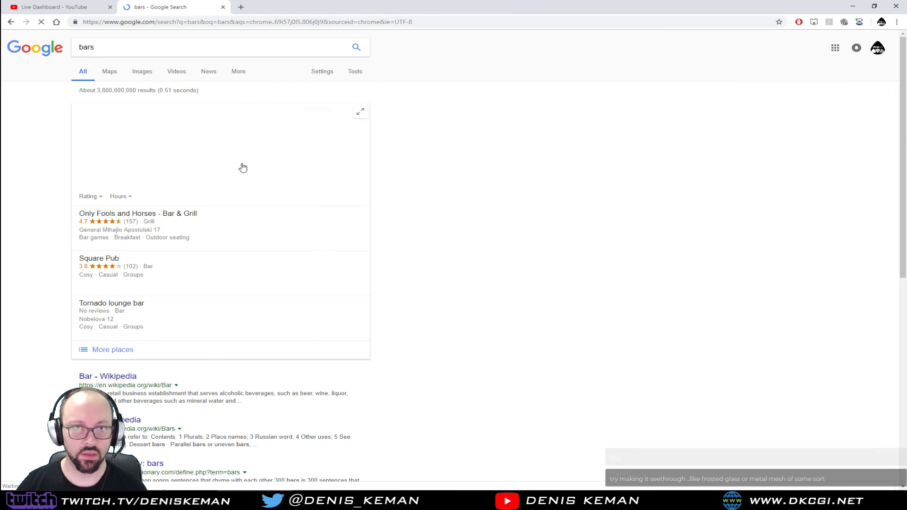
pyautogui.click(112, 72)
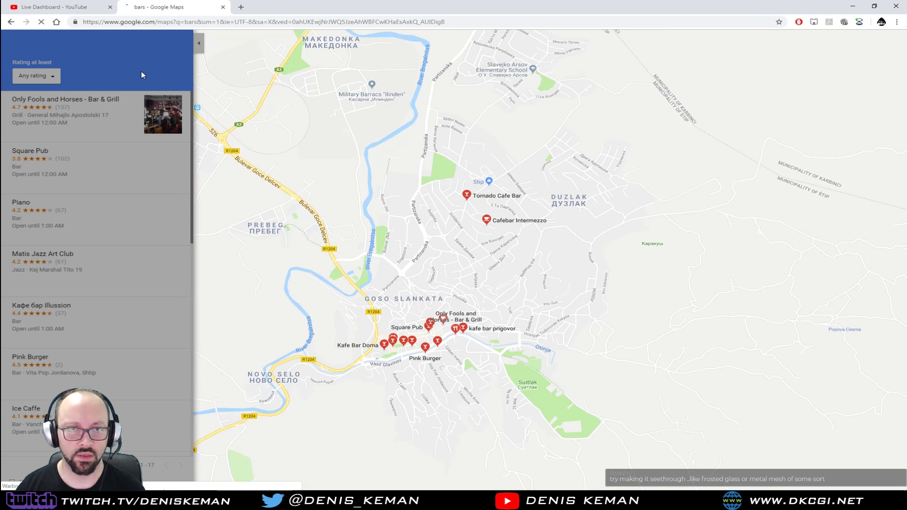
pyautogui.hotkey('alt', 'Left')
pyautogui.click(140, 75)
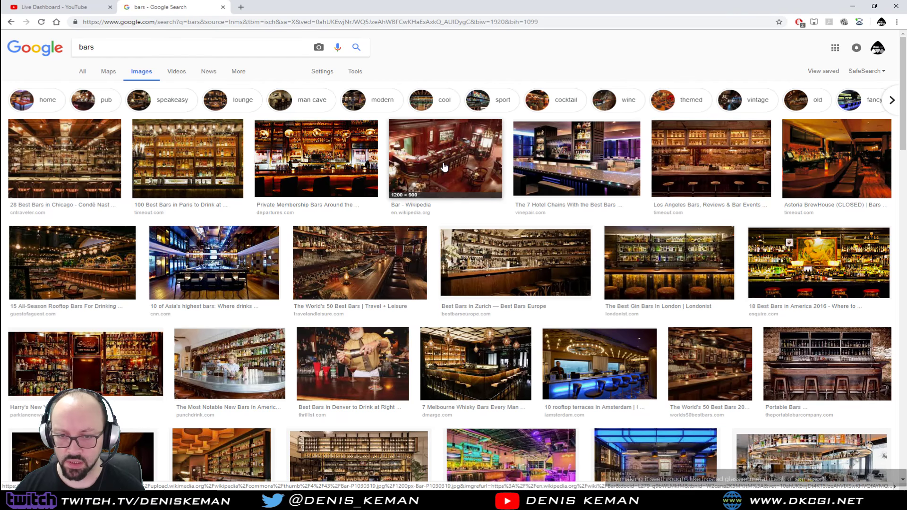
pyautogui.click(509, 372)
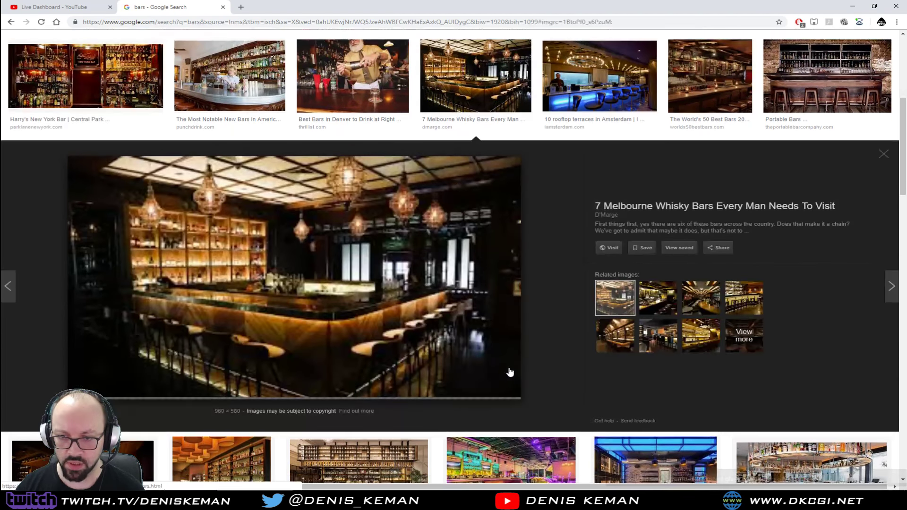
pyautogui.scroll(6, 343, 338)
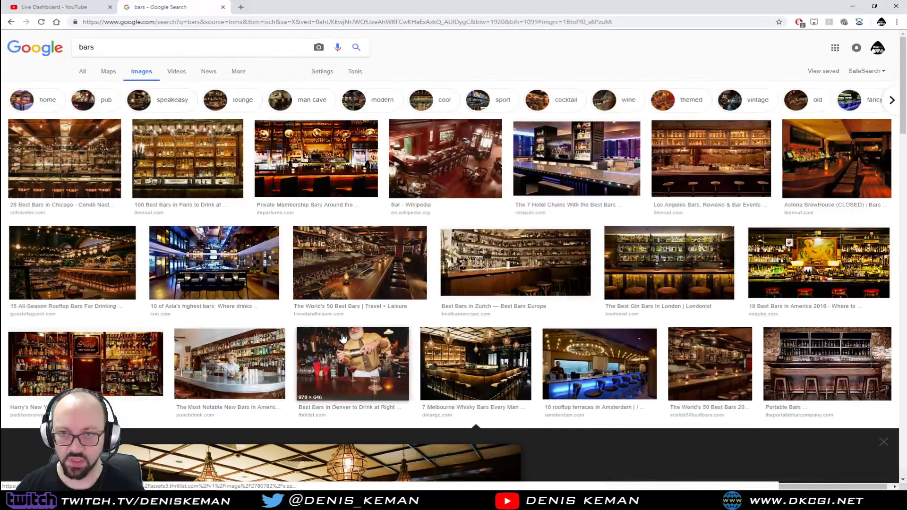
# - Preview the "Bar - Wikipedia" image result and save the picture as bar_idea.jpg
pyautogui.click(449, 169)
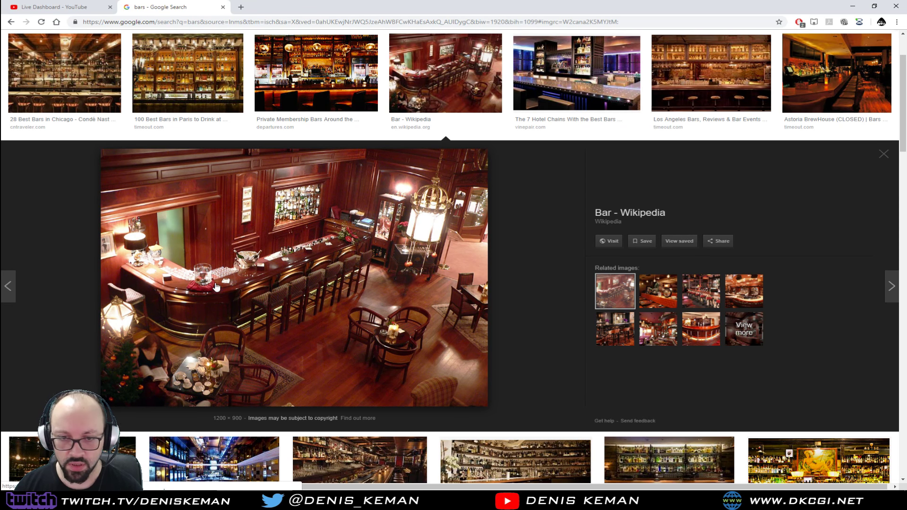
pyautogui.rightClick(350, 243)
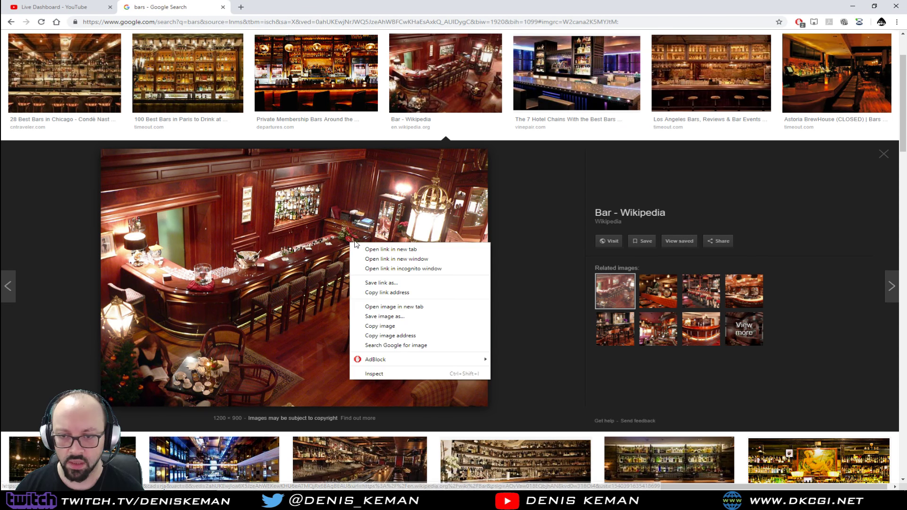
pyautogui.click(384, 316)
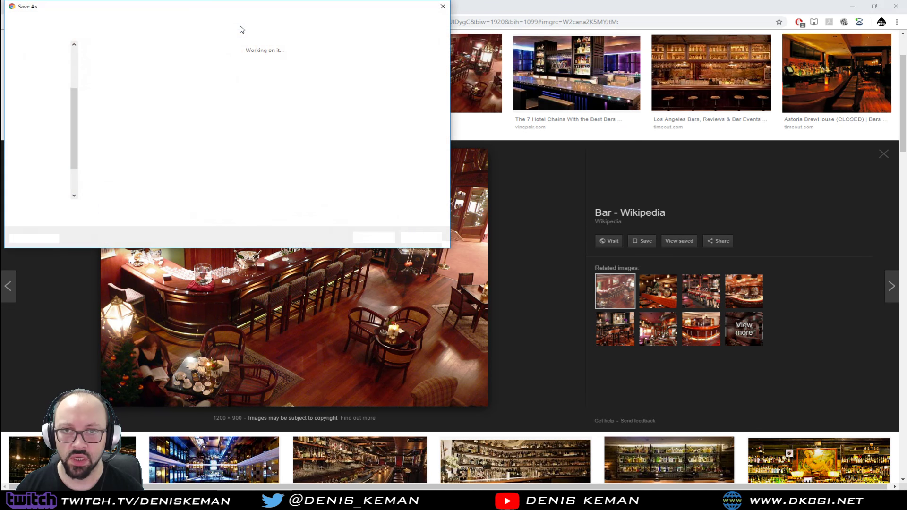
pyautogui.press('Return')
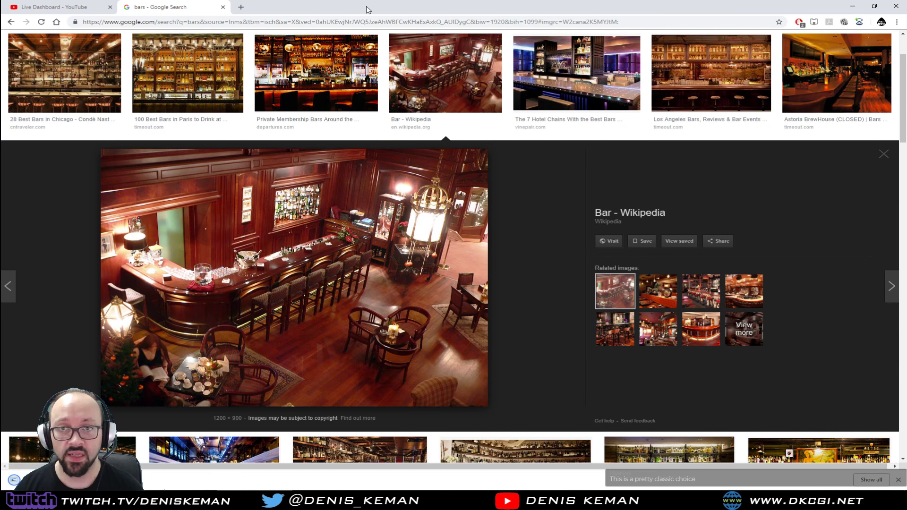
# - Switch to 3ds Max and examine the booth seating and bar area in the container, with and without edged faces
pyautogui.hotkey('alt', 'Tab')
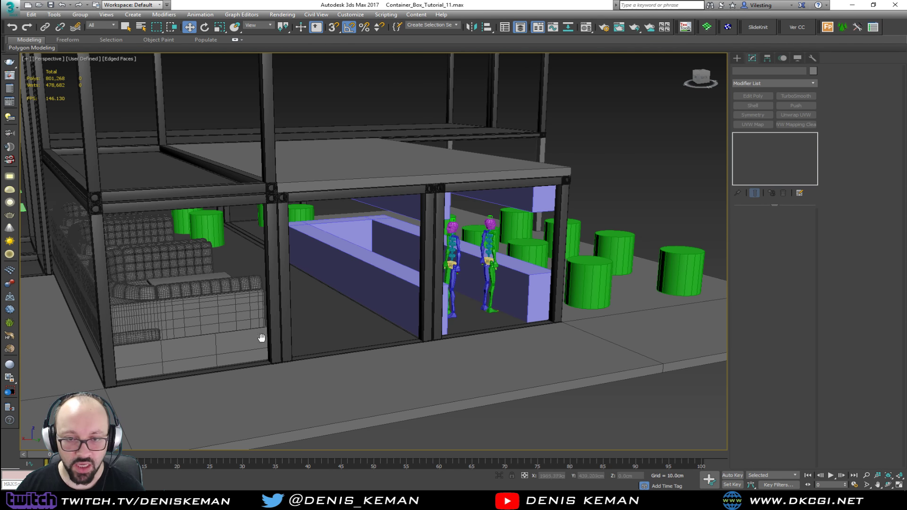
pyautogui.press('F4')
pyautogui.moveTo(259, 338)
pyautogui.mouseDown(button='middle')
pyautogui.moveTo(339, 309)
pyautogui.moveTo(327, 300)
pyautogui.moveTo(282, 300)
pyautogui.mouseUp(button='middle')
pyautogui.scroll(5, 228, 243)
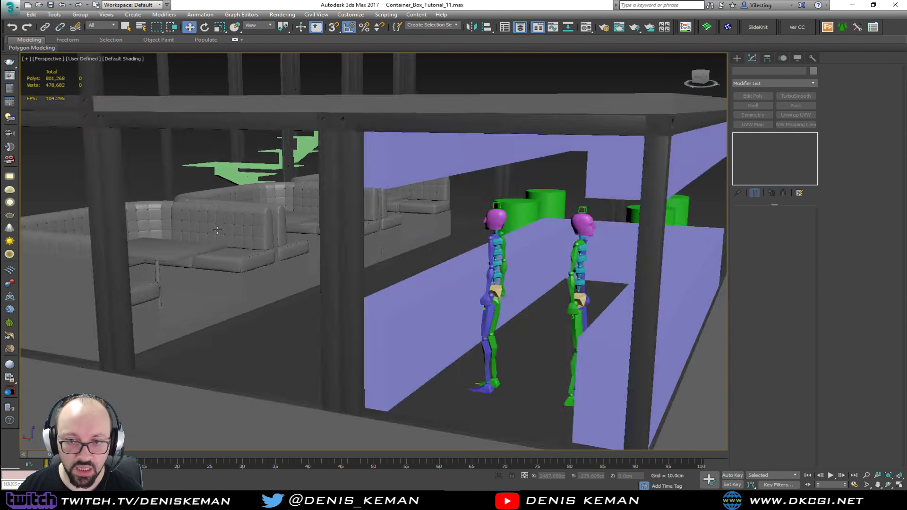
pyautogui.scroll(-2, 228, 242)
pyautogui.keyDown('alt'); pyautogui.moveTo(228, 242); pyautogui.dragTo(252, 257, button='middle'); pyautogui.keyUp('alt')
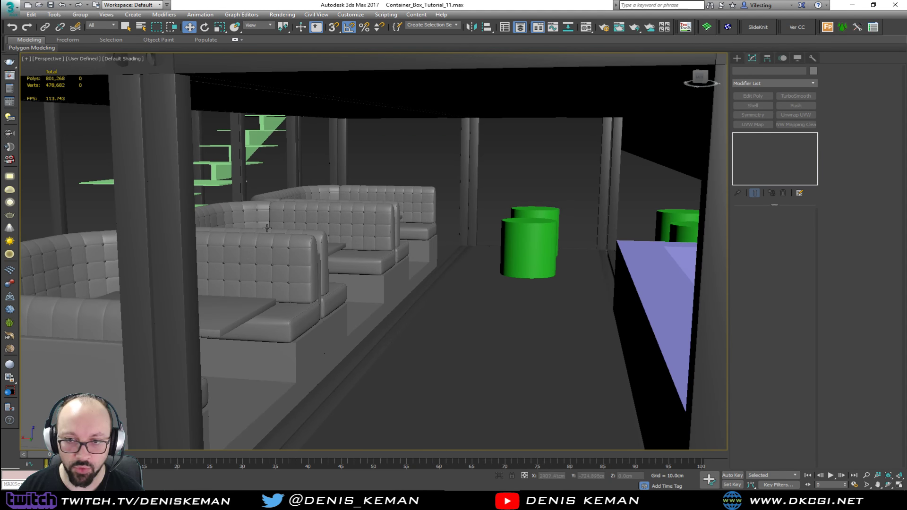
pyautogui.keyDown('alt'); pyautogui.moveTo(489, 207); pyautogui.dragTo(528, 204, button='middle'); pyautogui.keyUp('alt')
pyautogui.moveTo(528, 204); pyautogui.dragTo(436, 171, button='middle')
pyautogui.press('F4')
pyautogui.scroll(-4, 389, 125)
pyautogui.moveTo(388, 126); pyautogui.dragTo(372, 221, button='middle')
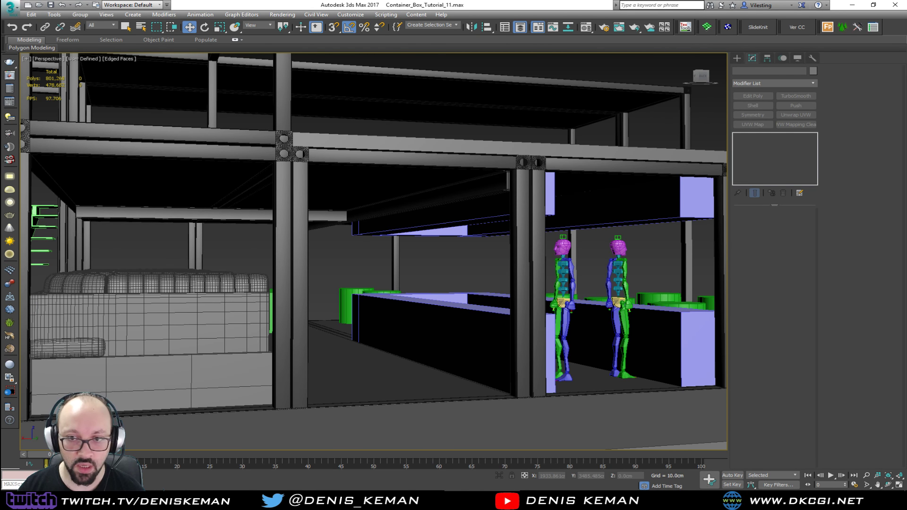
pyautogui.keyDown('alt'); pyautogui.moveTo(143, 190); pyautogui.dragTo(214, 188, button='middle'); pyautogui.keyUp('alt')
# - Select the steel beam above the bar to inspect how it meets the overhead bar block, and deselect it
pyautogui.click(555, 173)
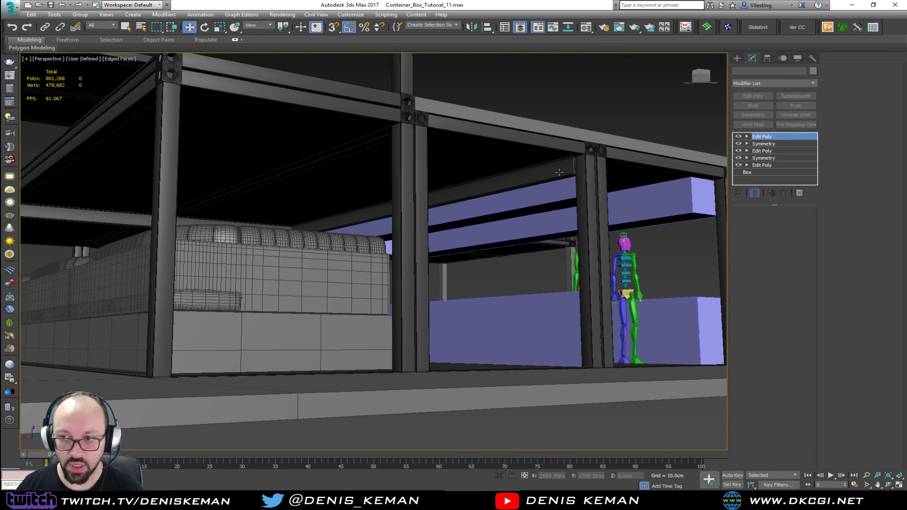
pyautogui.press('F4')
pyautogui.scroll(5, 496, 181)
pyautogui.press('F4')
pyautogui.moveTo(242, 250); pyautogui.dragTo(463, 195, button='middle')
pyautogui.scroll(-3, 315, 242)
pyautogui.scroll(-2, 315, 241)
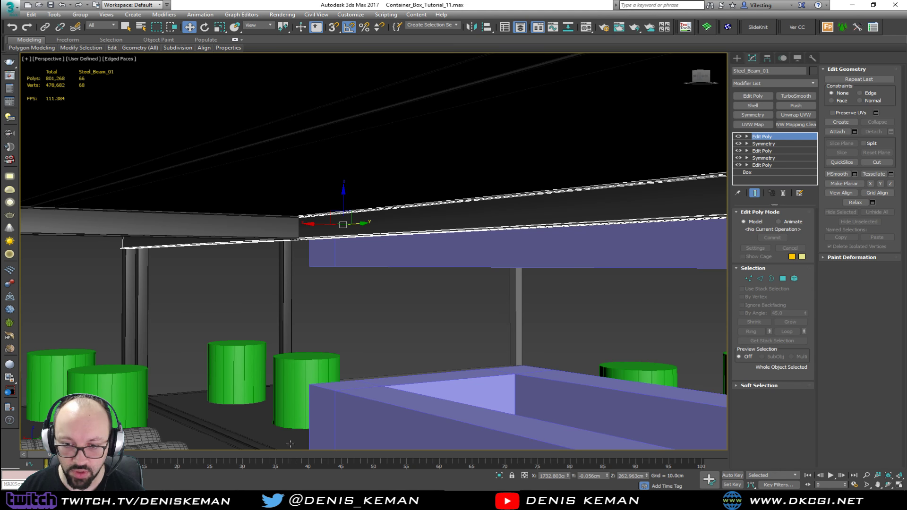
pyautogui.moveTo(294, 331); pyautogui.dragTo(260, 265, button='middle')
pyautogui.click(356, 308)
pyautogui.scroll(3, 267, 249)
pyautogui.scroll(-5, 259, 260)
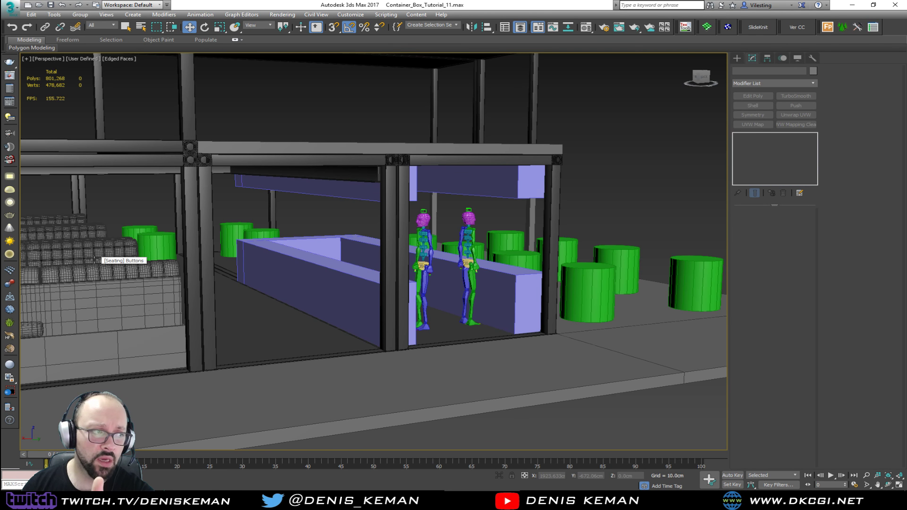
# - Select the bar counter block, bring the browser over the scene and examine the Most Notable New Bars in America picture
pyautogui.click(356, 300)
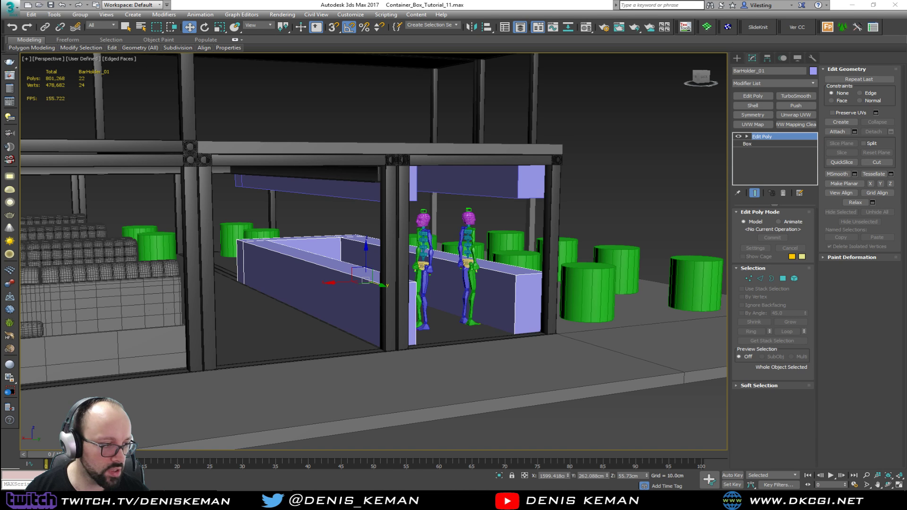
pyautogui.moveTo(0, 42); pyautogui.dragTo(478, 39)
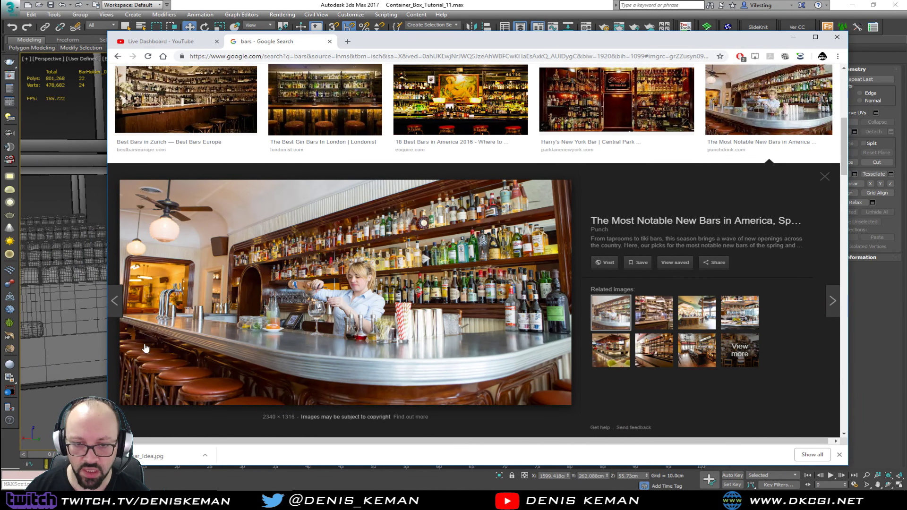
pyautogui.scroll(-1, 440, 393)
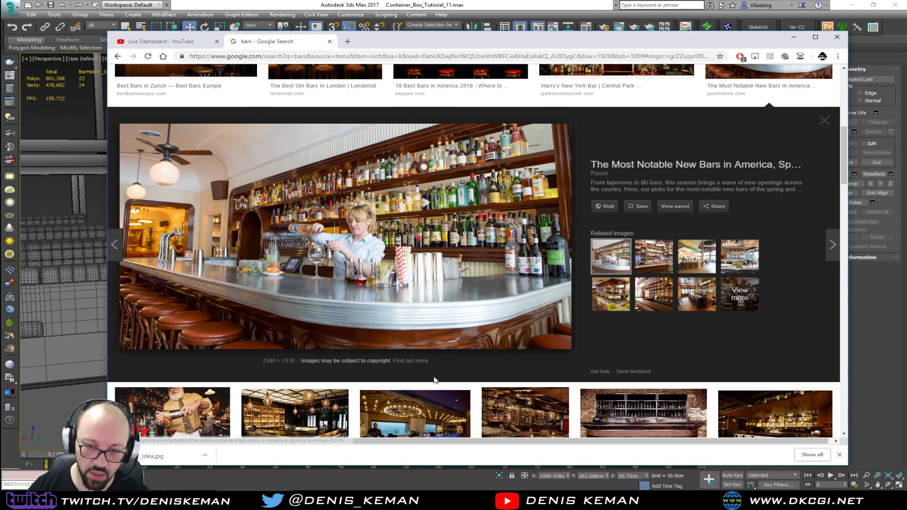
pyautogui.scroll(3, 501, 264)
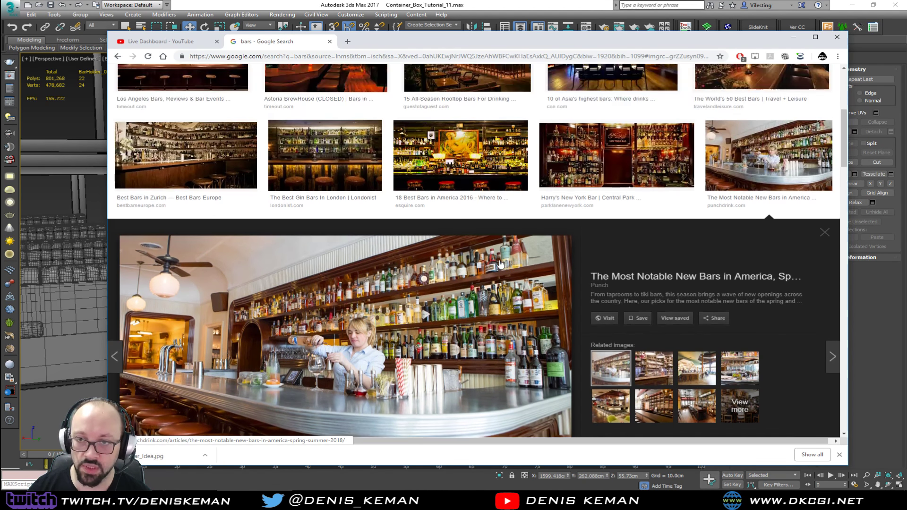
pyautogui.scroll(2, 495, 299)
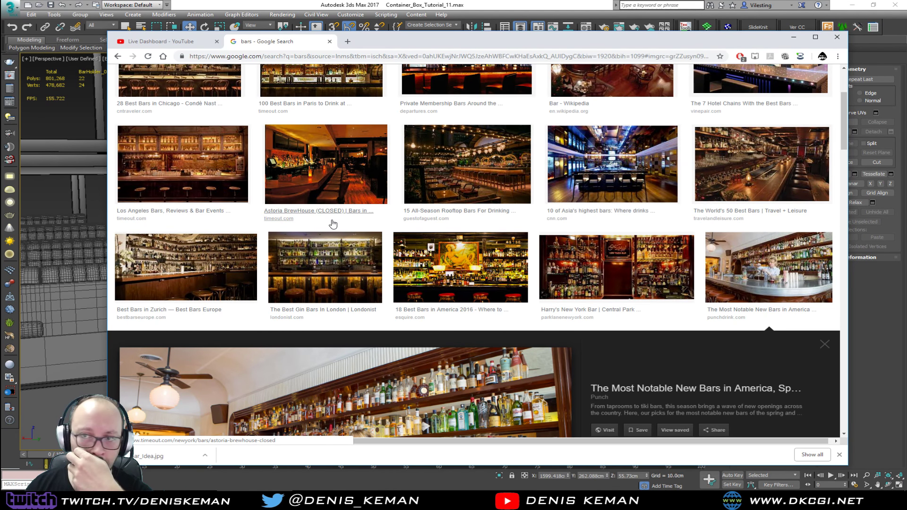
pyautogui.scroll(3, 348, 255)
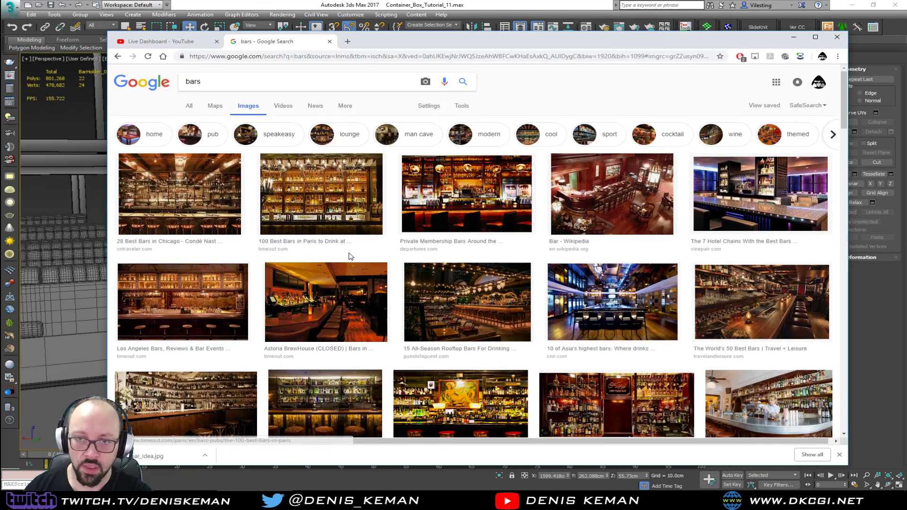
pyautogui.scroll(-6, 348, 252)
pyautogui.scroll(-6, 349, 252)
pyautogui.scroll(5, 320, 272)
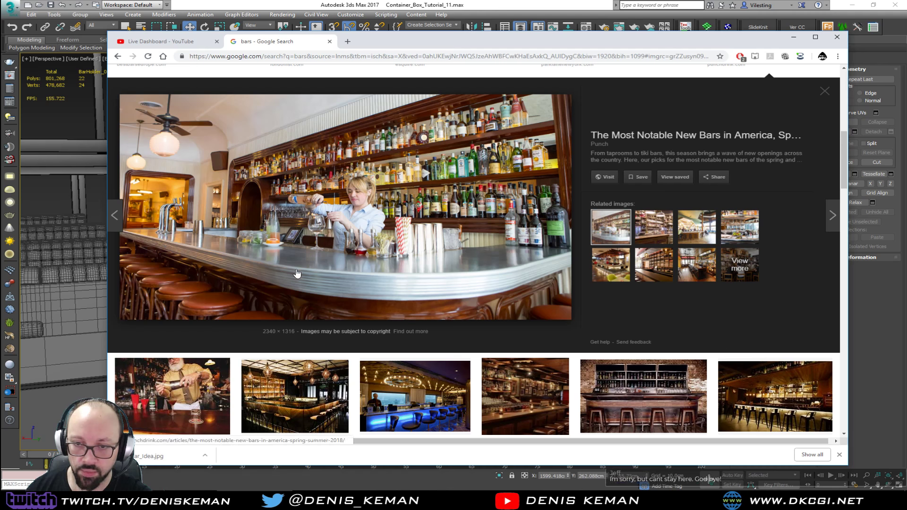
# - Browse further down the bar image results and examine the Best Bourbon Bars picture
pyautogui.scroll(-7, 336, 286)
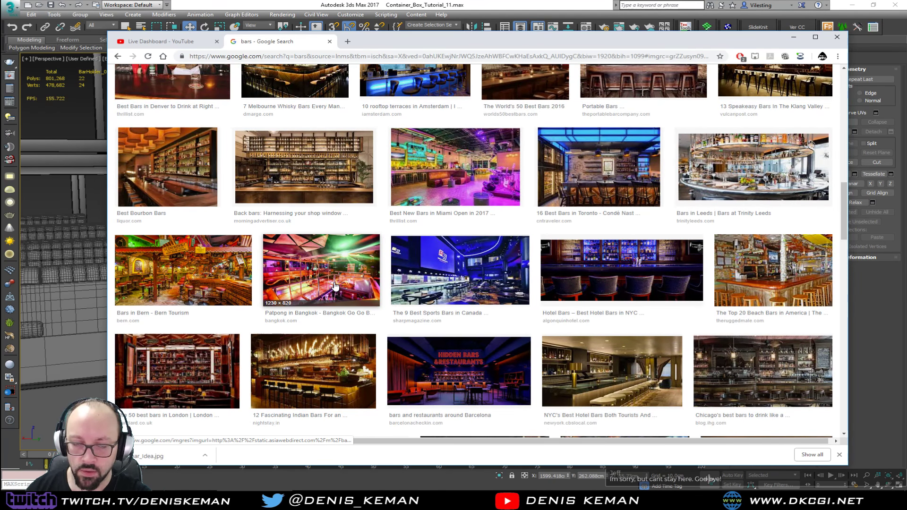
pyautogui.click(166, 165)
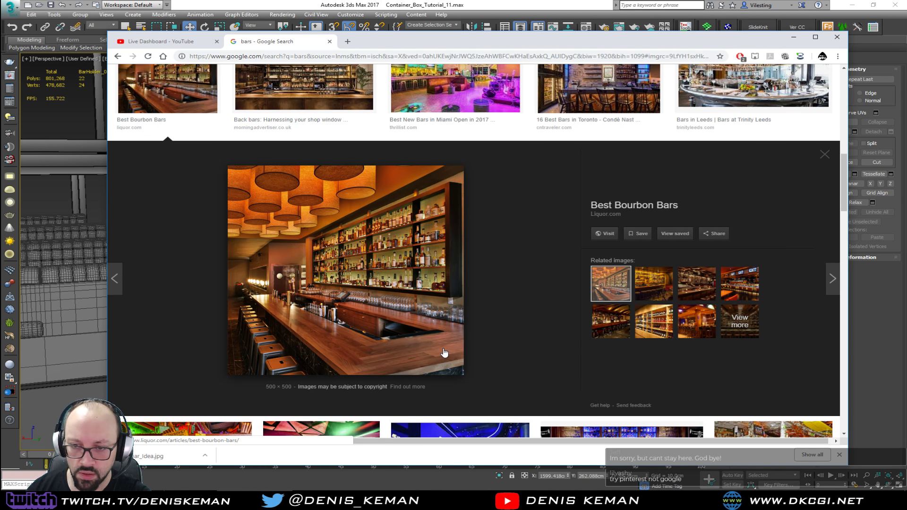
pyautogui.scroll(-4, 417, 357)
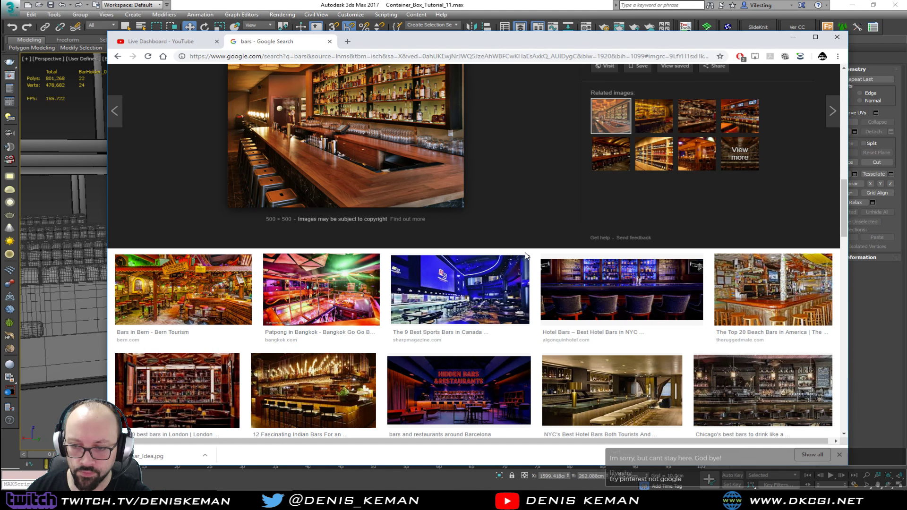
pyautogui.scroll(1, 526, 255)
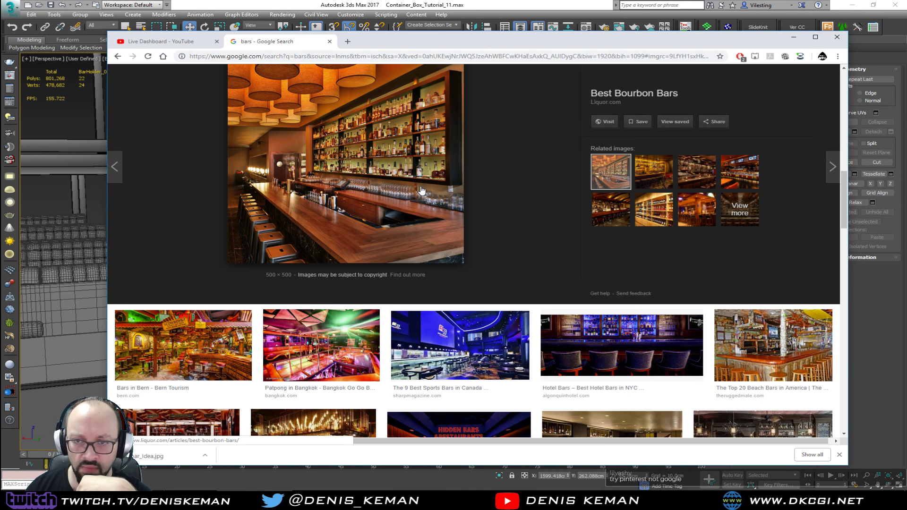
# - Hide the browser, deselect the bar counter block and review the bar from the outdoor seating side
pyautogui.click(464, 481)
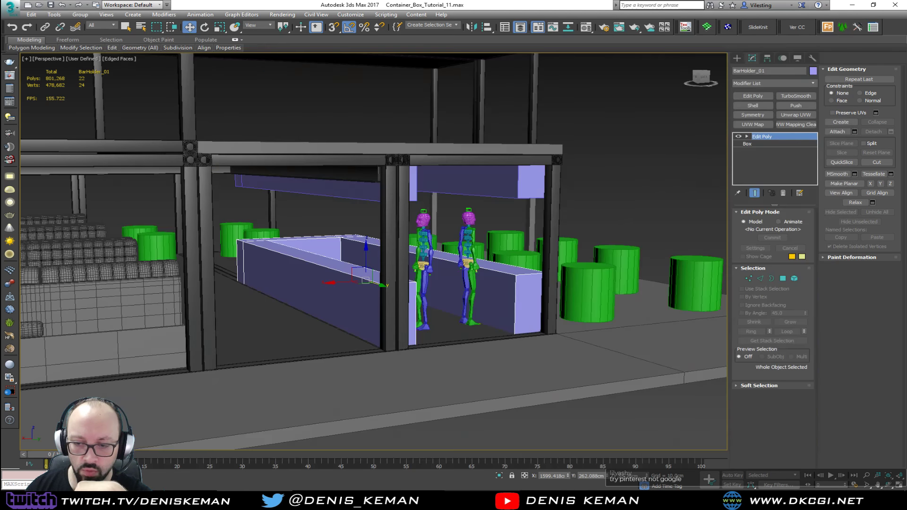
pyautogui.click(596, 432)
pyautogui.keyDown('alt'); pyautogui.moveTo(596, 432); pyautogui.dragTo(419, 319, button='middle'); pyautogui.keyUp('alt')
pyautogui.keyDown('alt'); pyautogui.moveTo(565, 197); pyautogui.dragTo(417, 189, button='middle'); pyautogui.keyUp('alt')
pyautogui.keyDown('alt'); pyautogui.moveTo(338, 195); pyautogui.dragTo(360, 208, button='middle'); pyautogui.keyUp('alt')
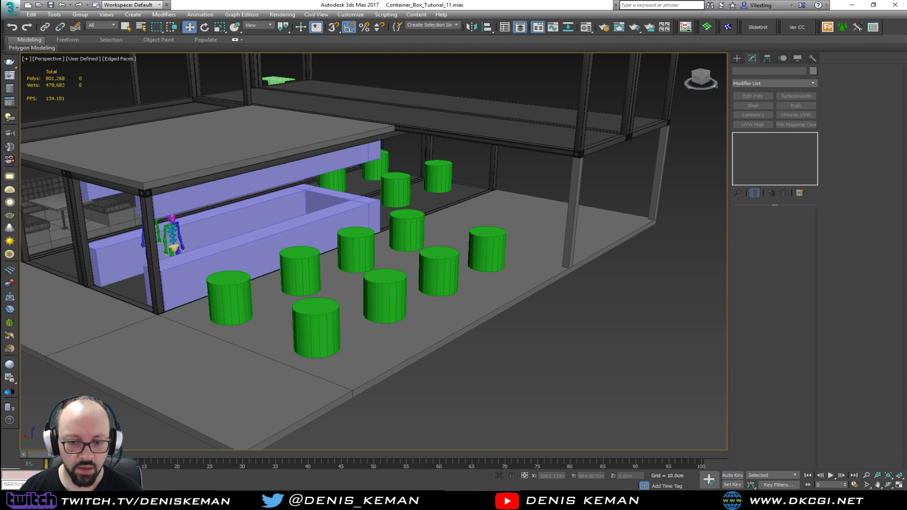
# - Bring up the browser, move it off the 3ds Max screen and examine the bar and outdoor seating blockouts from several sides
pyautogui.click(210, 501)
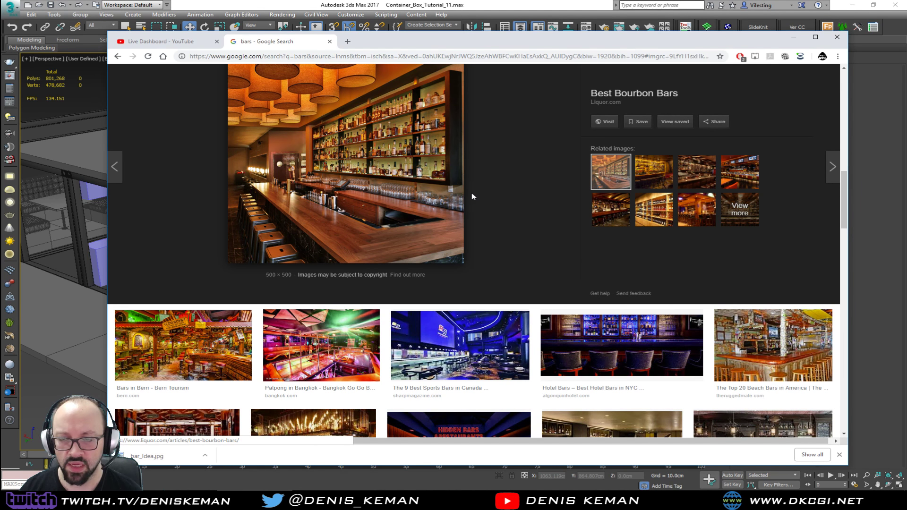
pyautogui.moveTo(395, 44); pyautogui.dragTo(0, 48)
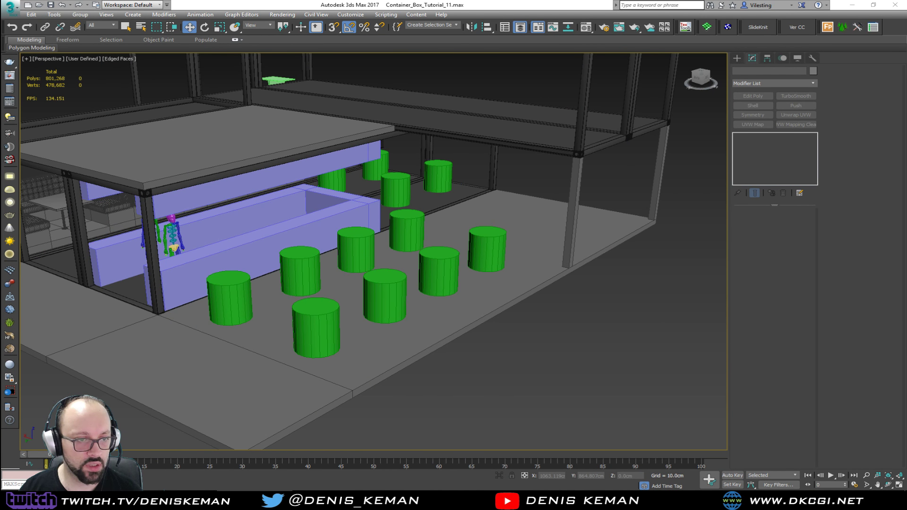
pyautogui.keyDown('alt'); pyautogui.moveTo(249, 275); pyautogui.dragTo(279, 246, button='middle'); pyautogui.keyUp('alt')
pyautogui.keyDown('alt'); pyautogui.moveTo(227, 182); pyautogui.dragTo(383, 220, button='middle'); pyautogui.keyUp('alt')
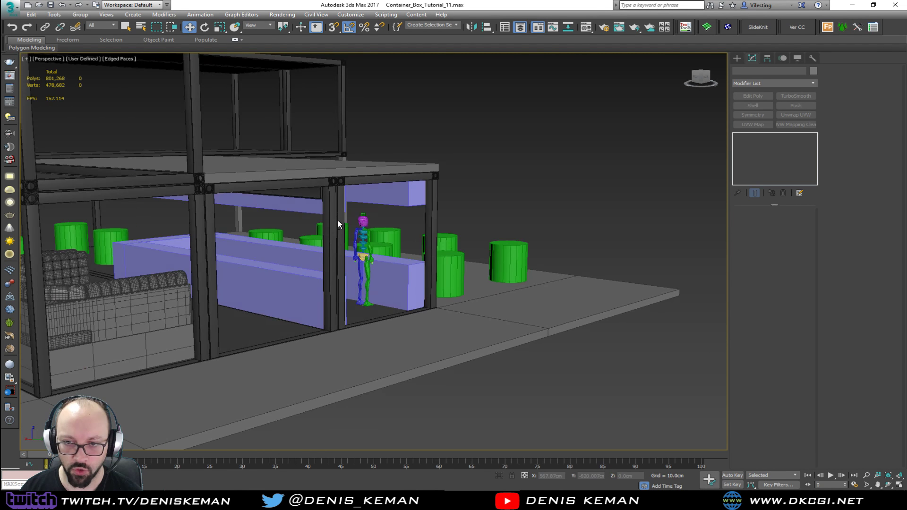
pyautogui.scroll(5, 384, 220)
pyautogui.scroll(-8, 383, 221)
pyautogui.scroll(3, 383, 221)
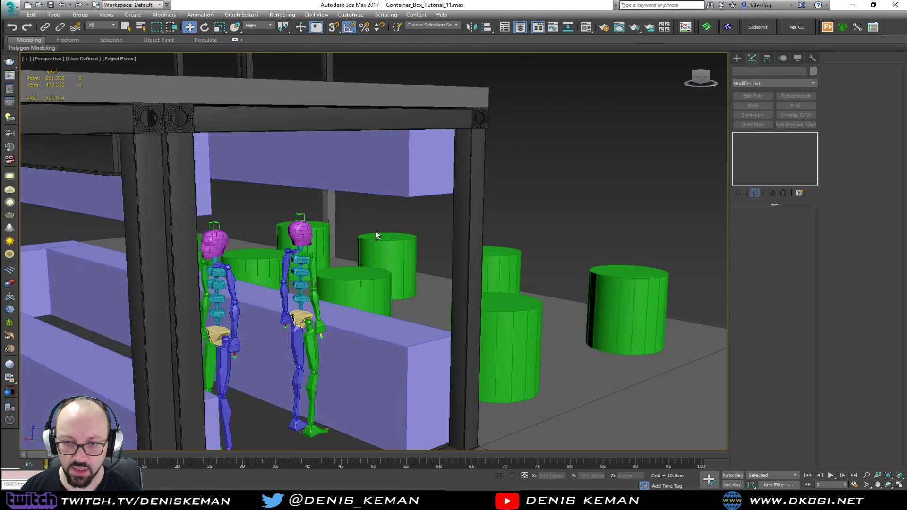
pyautogui.scroll(-4, 378, 223)
pyautogui.keyDown('alt'); pyautogui.moveTo(378, 223); pyautogui.dragTo(99, 266, button='middle'); pyautogui.keyUp('alt')
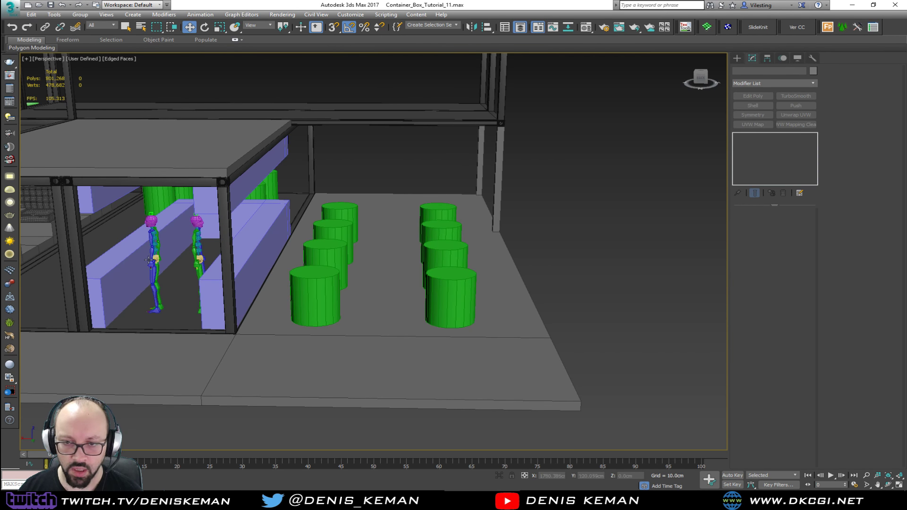
pyautogui.keyDown('alt'); pyautogui.moveTo(178, 312); pyautogui.dragTo(215, 294, button='middle'); pyautogui.keyUp('alt')
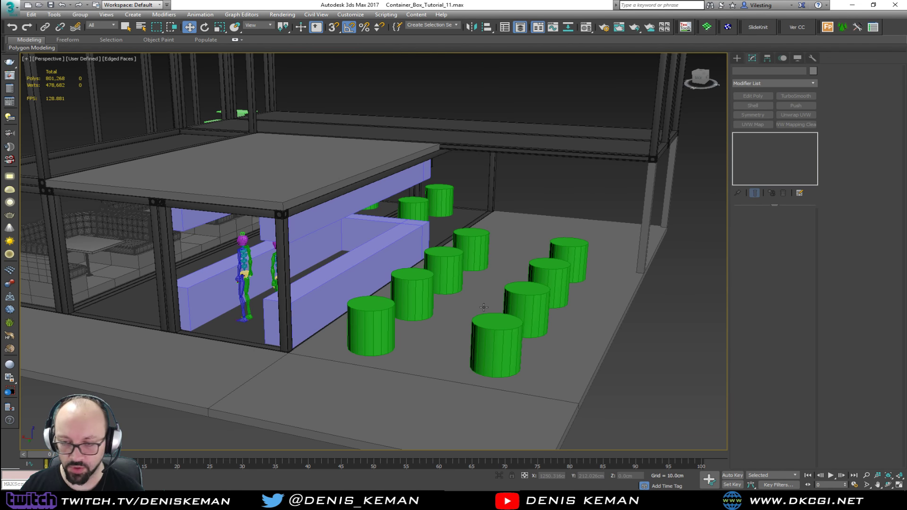
# - Review the bar counter, overhead block and seating blockouts from the outdoor side and from the sofa side
pyautogui.keyDown('alt'); pyautogui.moveTo(483, 308); pyautogui.dragTo(297, 274, button='middle'); pyautogui.keyUp('alt')
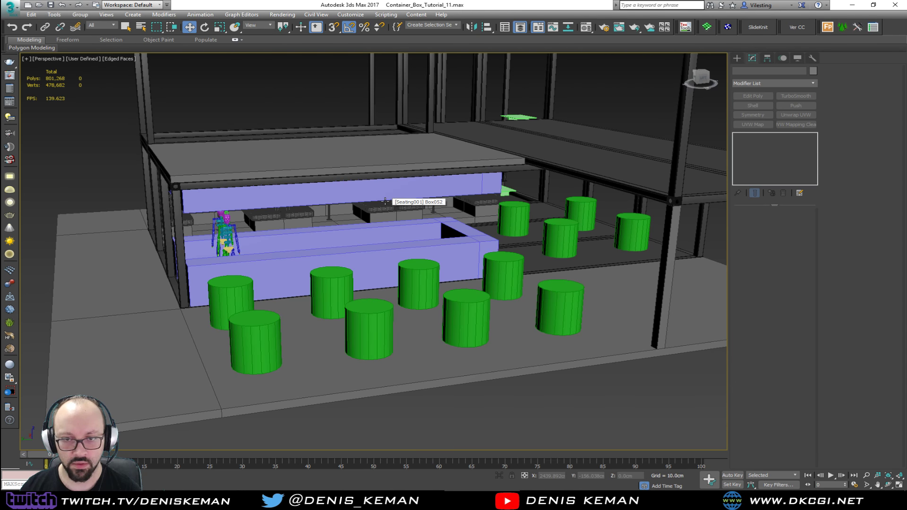
pyautogui.keyDown('alt'); pyautogui.moveTo(147, 315); pyautogui.dragTo(291, 329, button='middle'); pyautogui.keyUp('alt')
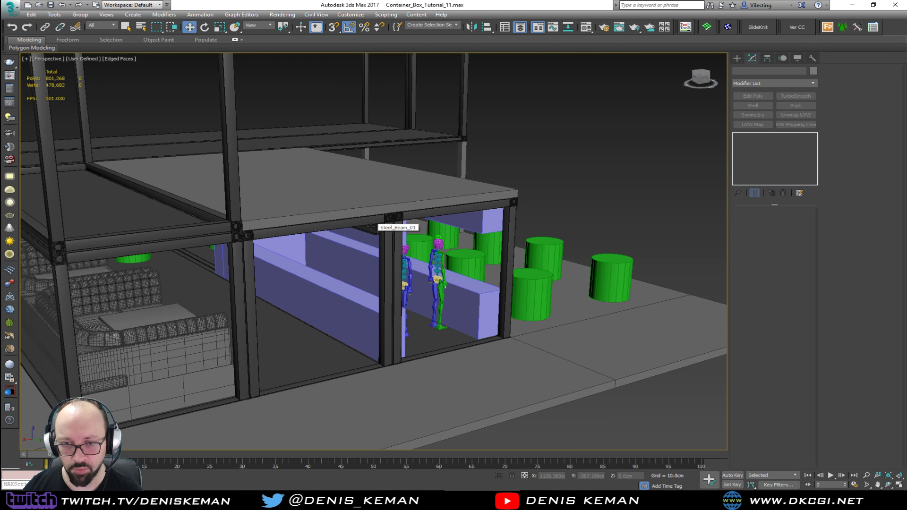
pyautogui.keyDown('alt'); pyautogui.moveTo(416, 265); pyautogui.dragTo(426, 258, button='middle'); pyautogui.keyUp('alt')
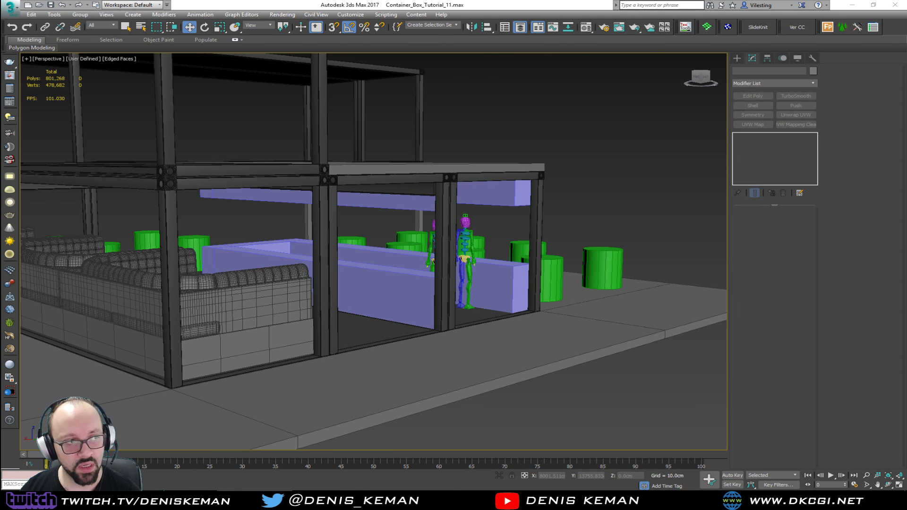
# - Bring the browser back over the scene, browse further bar image results and examine The best bars in Bridgeport Chicago picture
pyautogui.moveTo(0, 46); pyautogui.dragTo(446, 39)
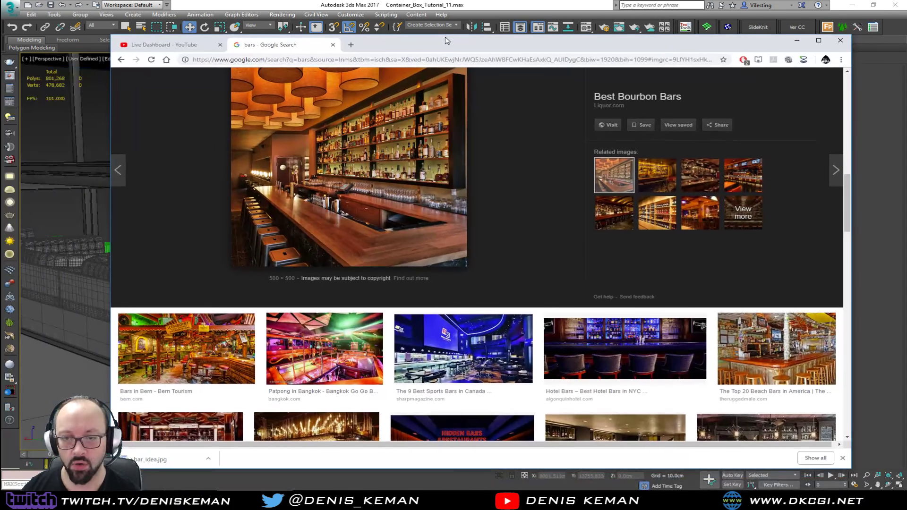
pyautogui.scroll(-5, 379, 278)
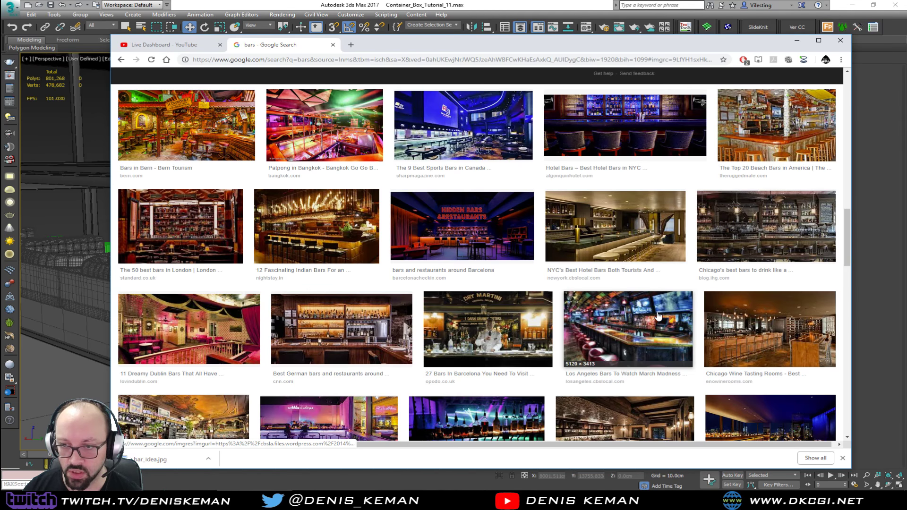
pyautogui.scroll(-2, 658, 316)
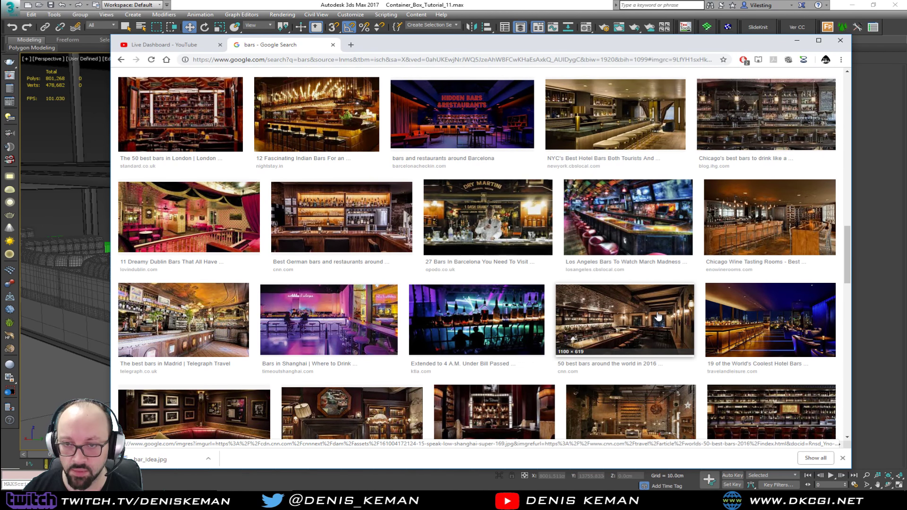
pyautogui.scroll(-4, 657, 316)
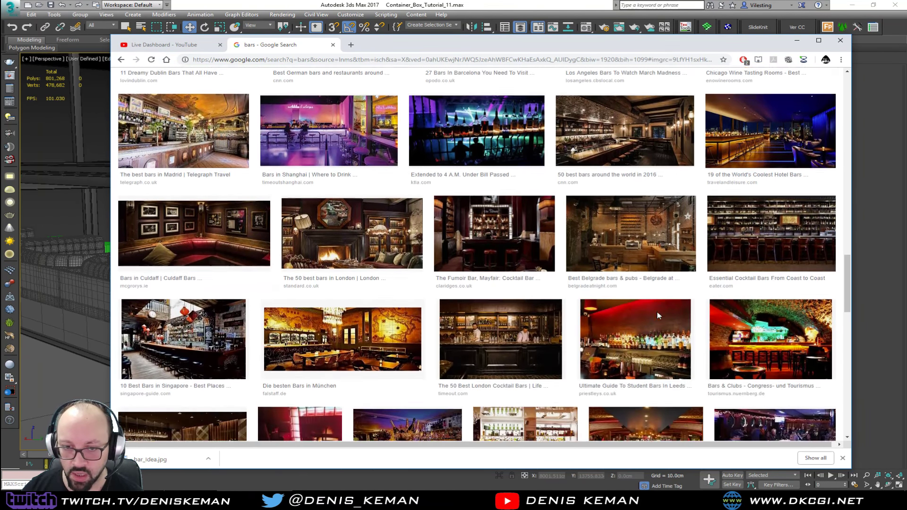
pyautogui.scroll(-2, 658, 315)
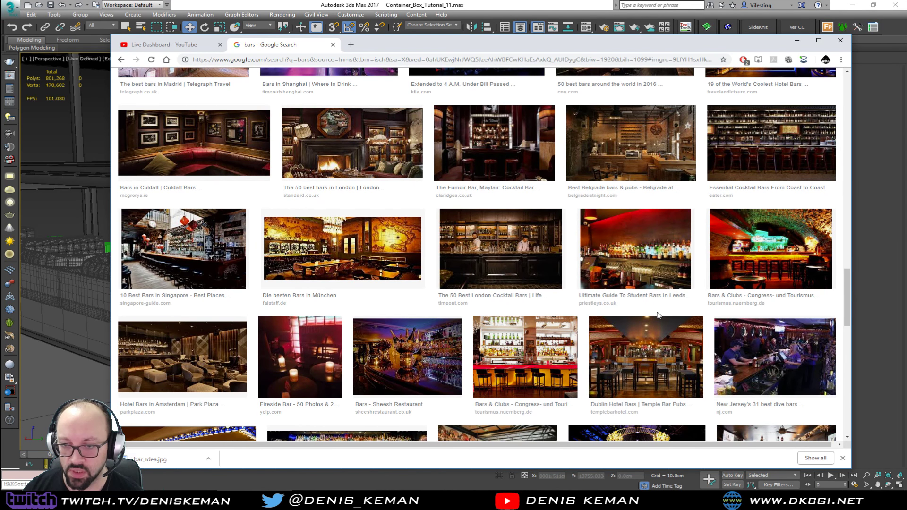
pyautogui.scroll(-2, 657, 315)
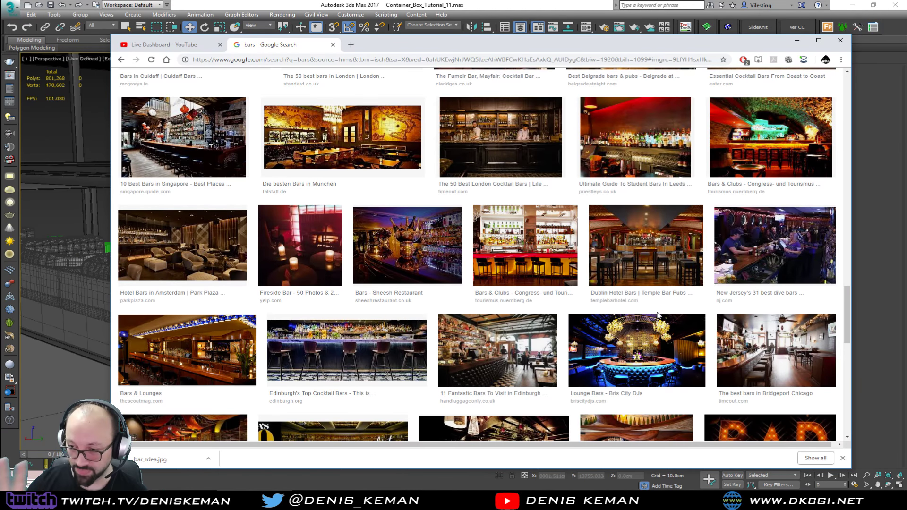
pyautogui.click(781, 349)
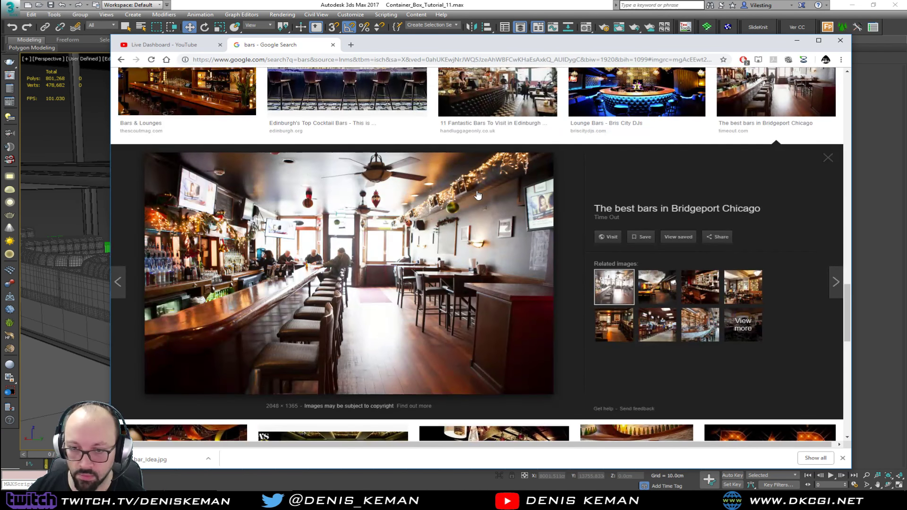
# - Look further down the results and examine the Discover the Hidden Bars of Los Angeles picture
pyautogui.scroll(-6, 465, 235)
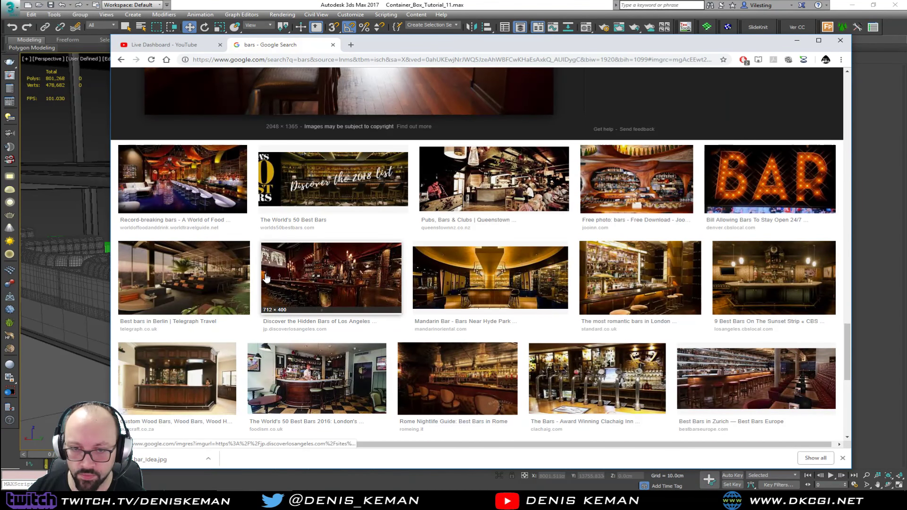
pyautogui.click(266, 278)
pyautogui.scroll(-4, 379, 305)
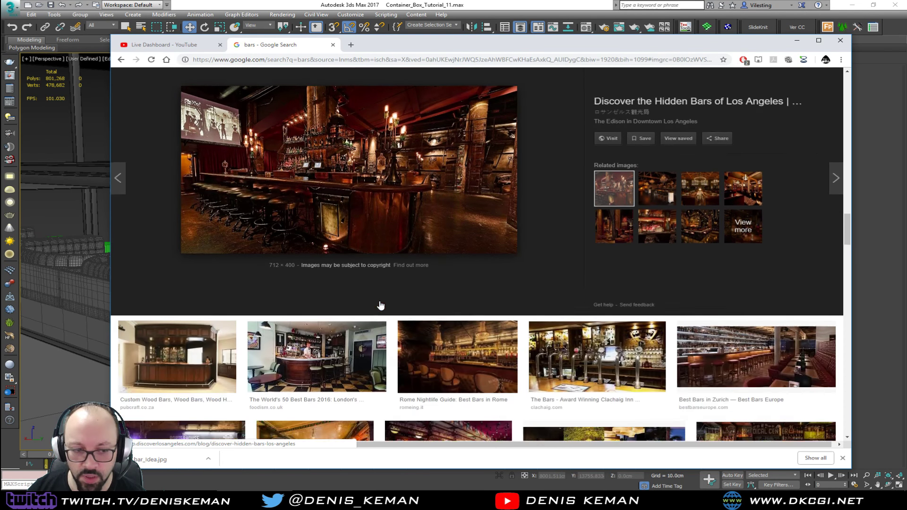
# - Browse many more bar image results for counter ideas and examine The 5 Best Upscale Bars In South Beach picture
pyautogui.scroll(-1, 380, 305)
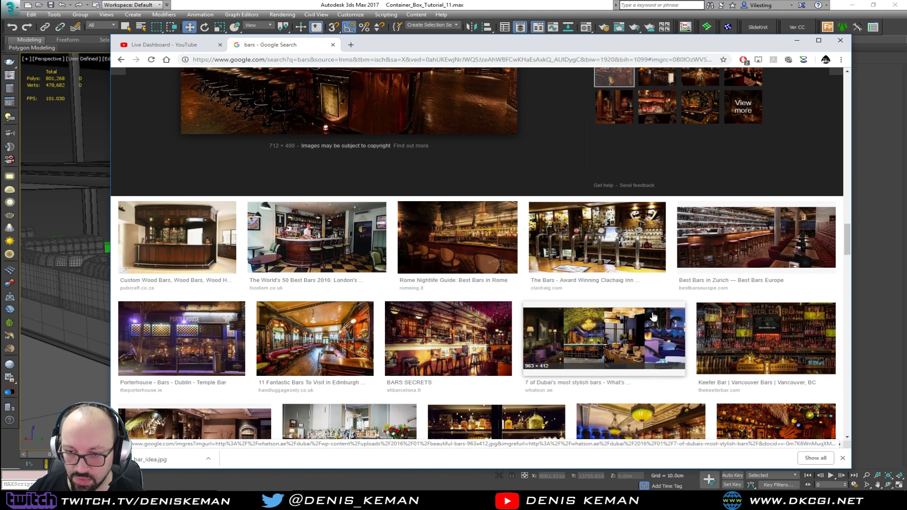
pyautogui.scroll(-2, 620, 317)
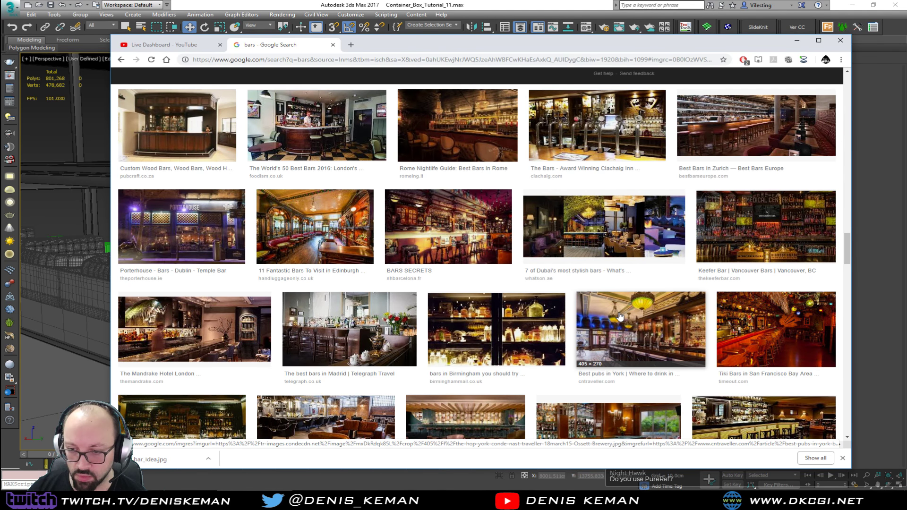
pyautogui.scroll(-1, 620, 317)
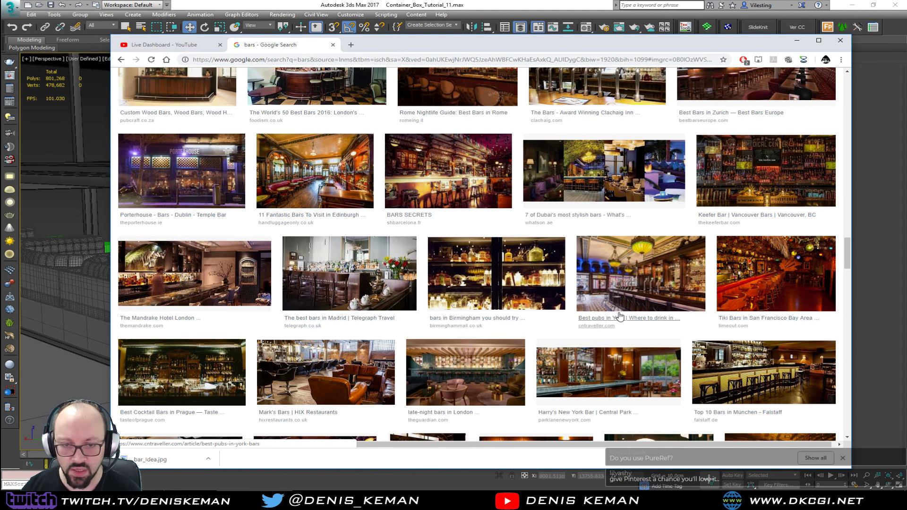
pyautogui.scroll(-2, 609, 288)
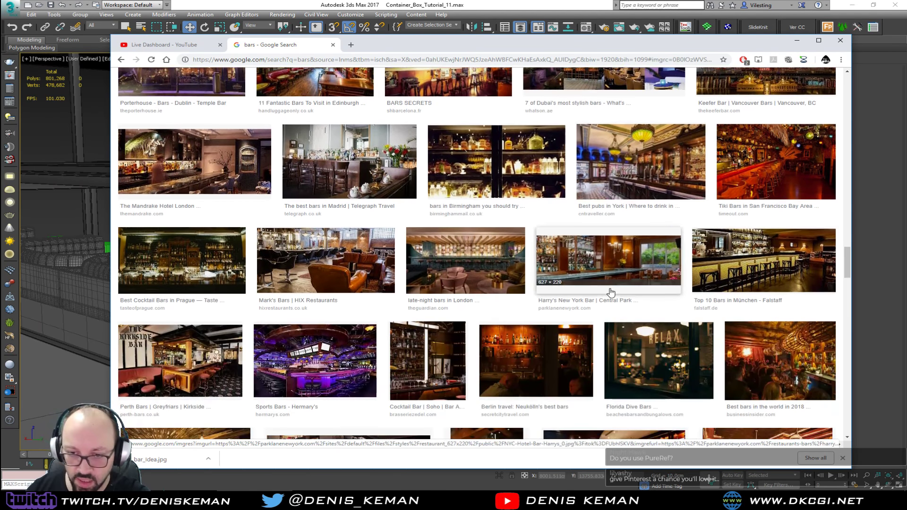
pyautogui.scroll(-3, 611, 292)
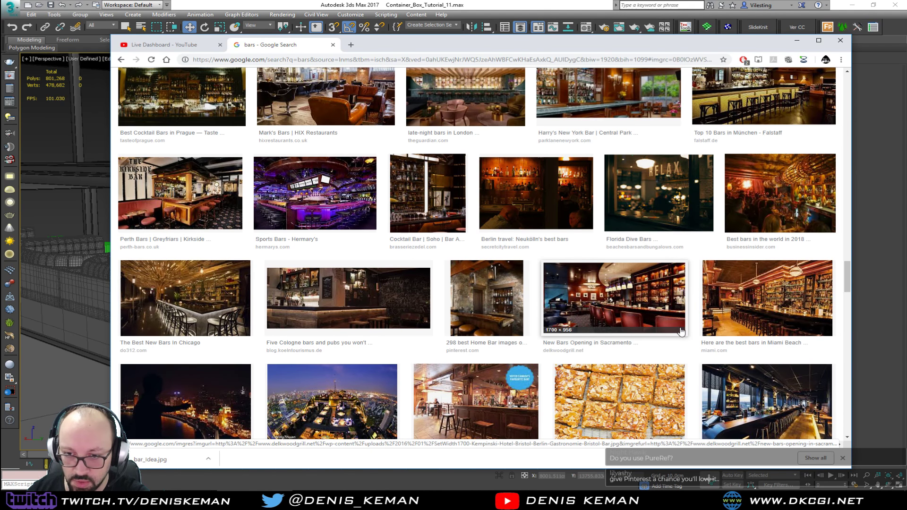
pyautogui.scroll(-3, 680, 333)
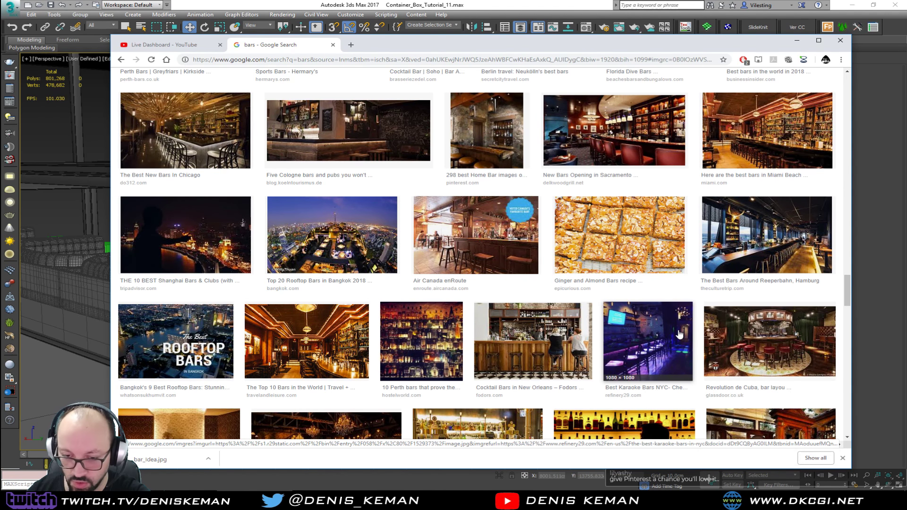
pyautogui.scroll(-3, 661, 335)
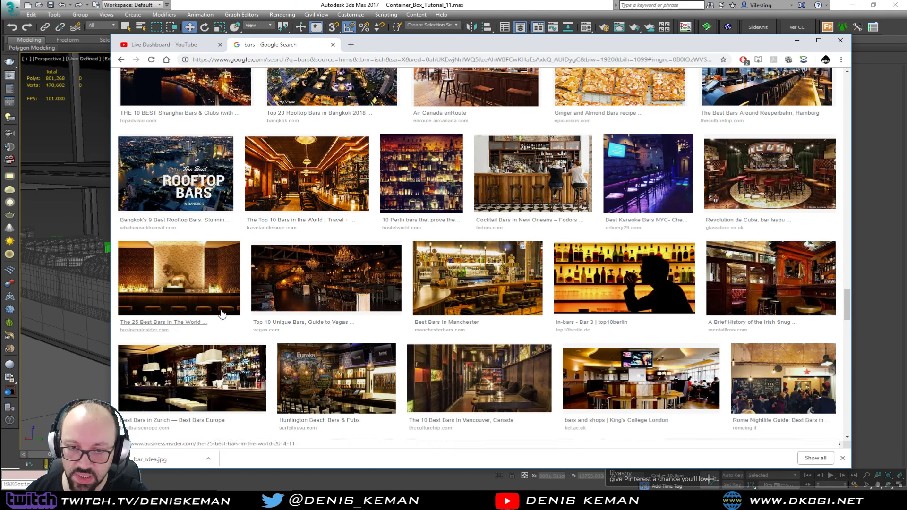
pyautogui.scroll(-1, 335, 373)
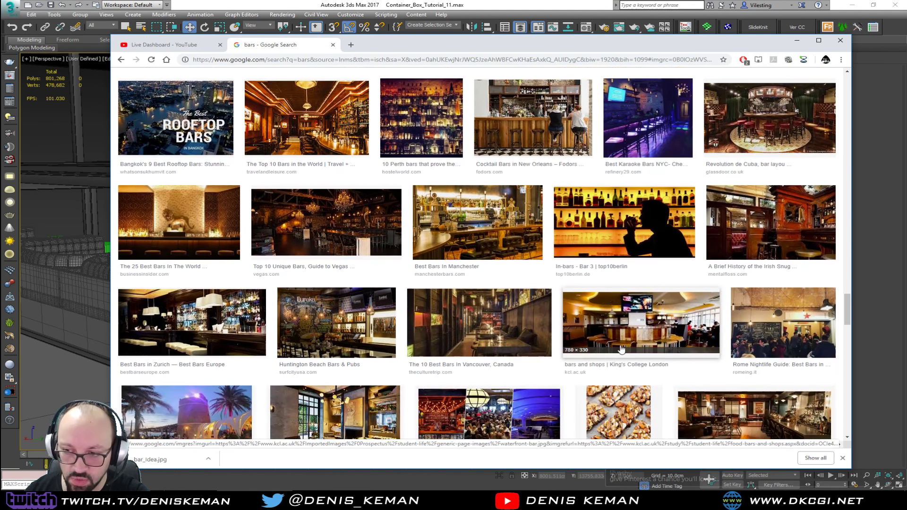
pyautogui.scroll(-2, 670, 349)
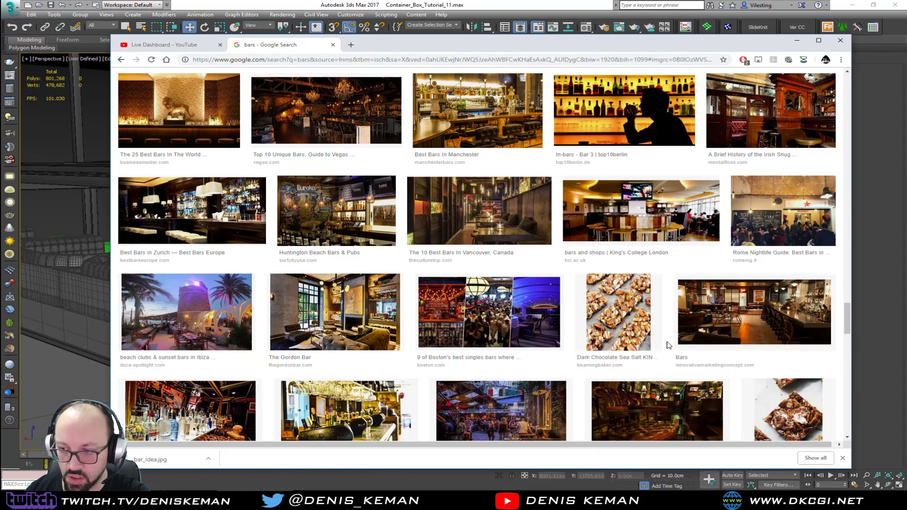
pyautogui.scroll(-2, 669, 345)
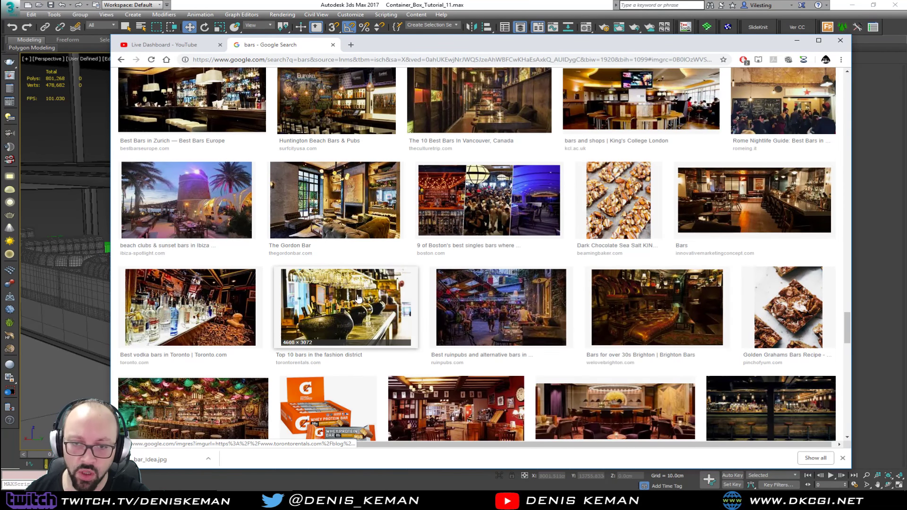
pyautogui.scroll(-3, 661, 260)
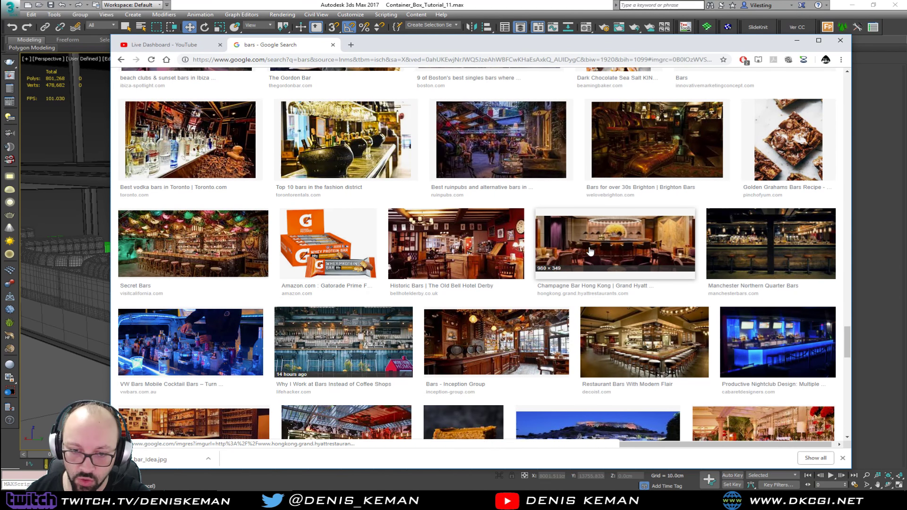
pyautogui.scroll(-2, 575, 306)
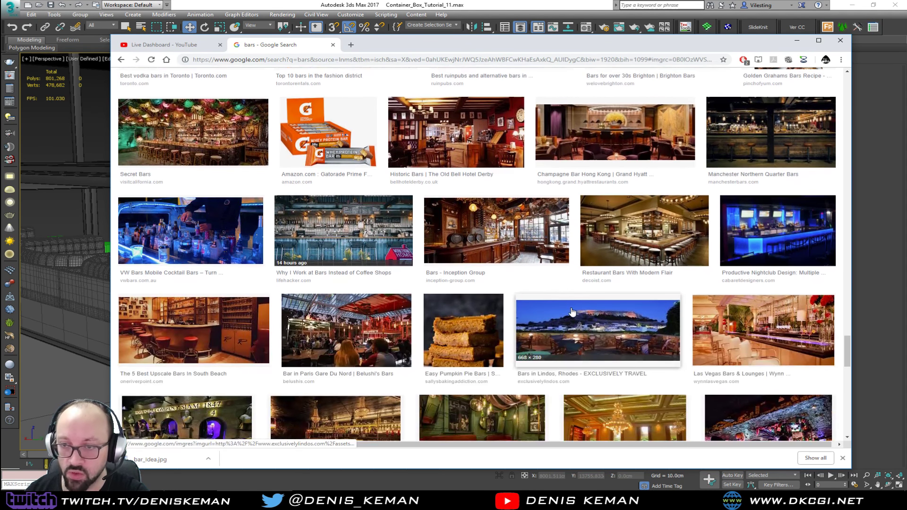
pyautogui.scroll(-2, 515, 289)
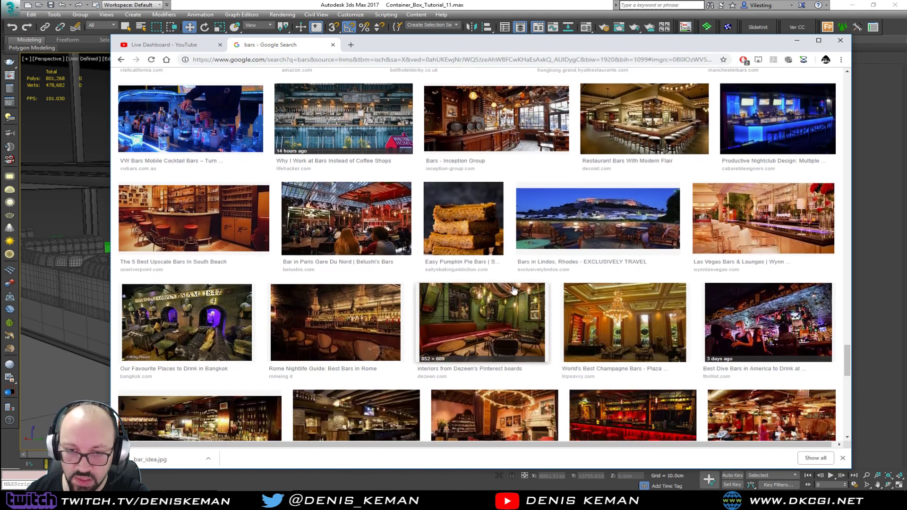
pyautogui.click(223, 229)
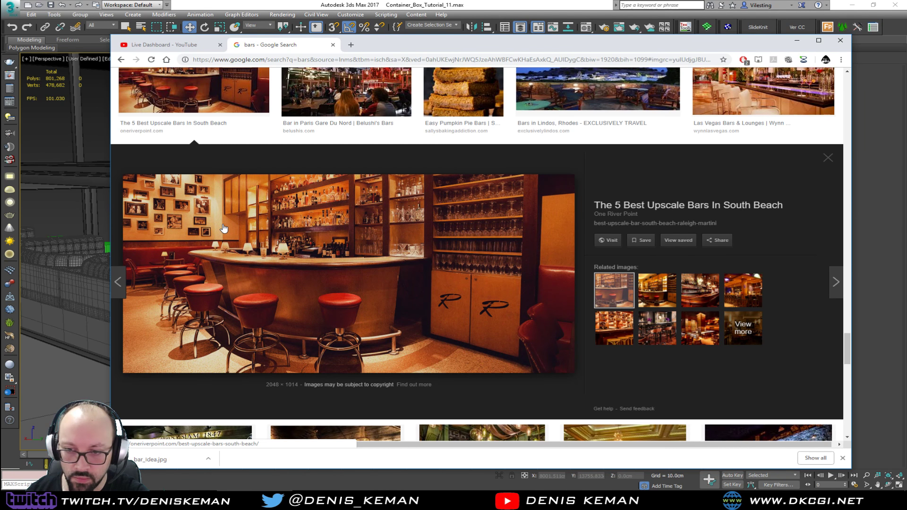
pyautogui.scroll(-1, 396, 302)
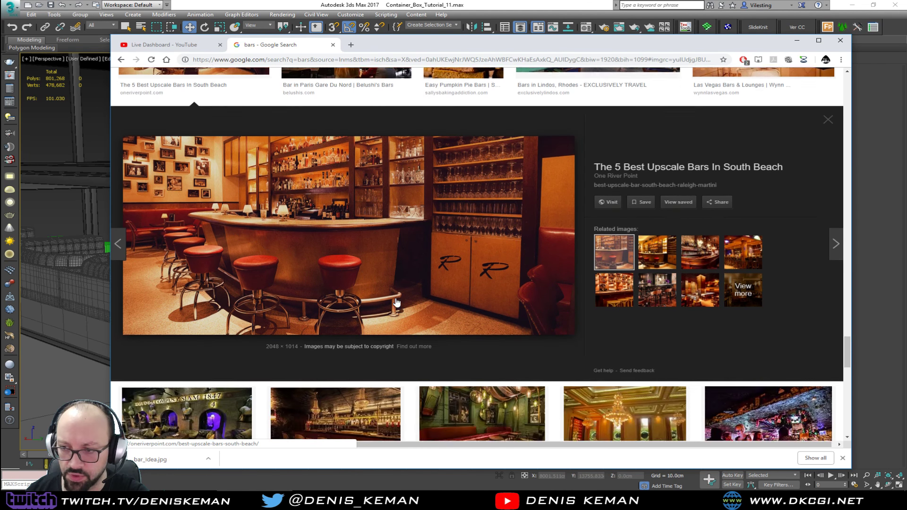
# - Open the Rome Nightlife Guide: Best Bars in Rome picture and browse on to the results below it
pyautogui.scroll(-4, 395, 302)
pyautogui.click(358, 246)
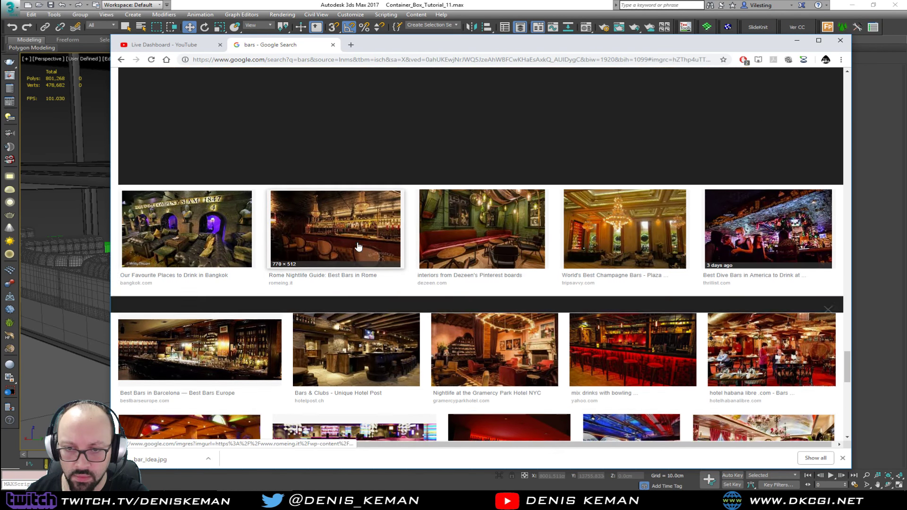
pyautogui.scroll(-6, 358, 246)
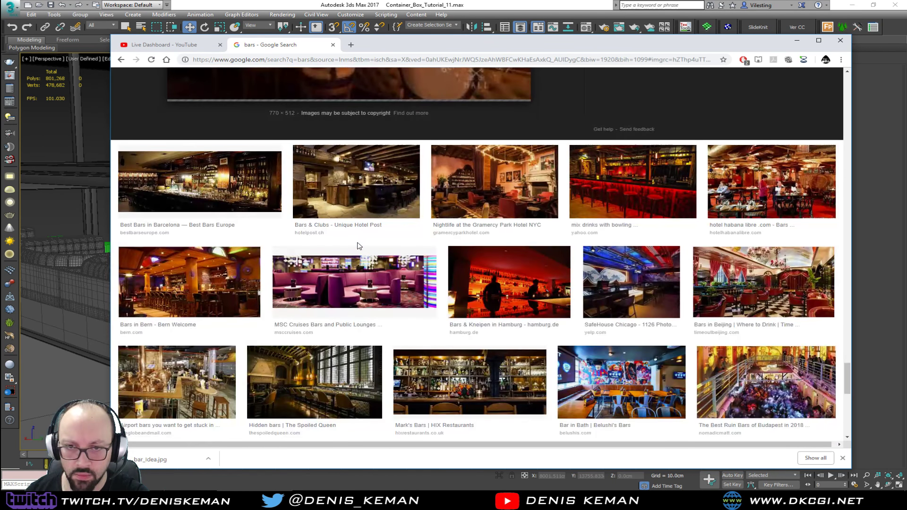
# - Examine the Bars & Clubs - Unique Hotel Post picture, open its source page and close that page again
pyautogui.click(378, 169)
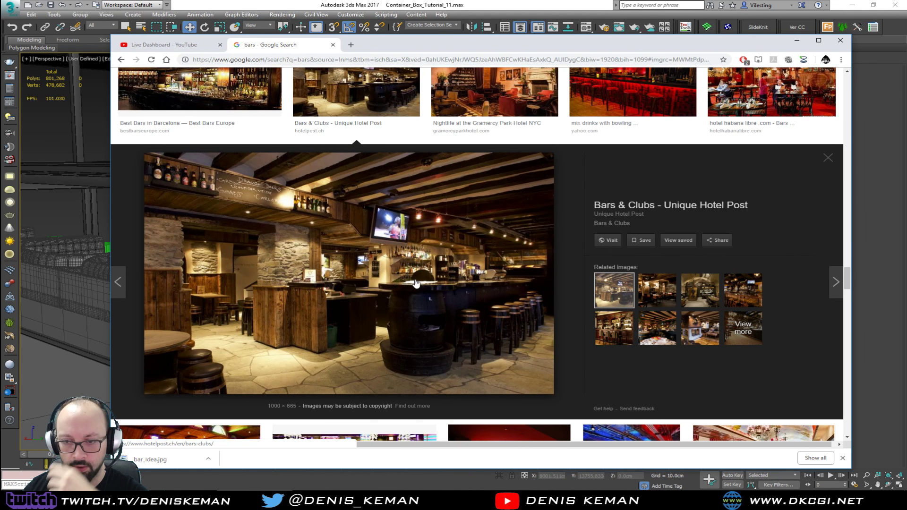
pyautogui.click(390, 321)
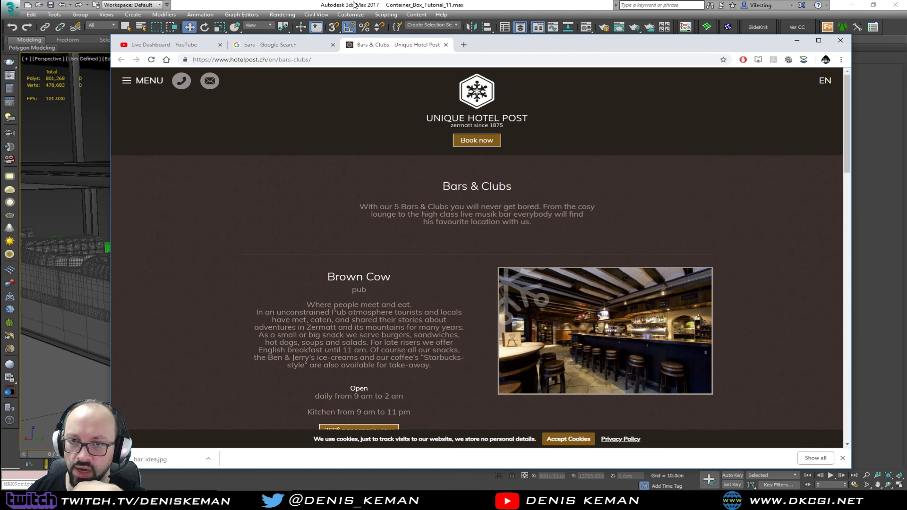
pyautogui.middleClick(411, 47)
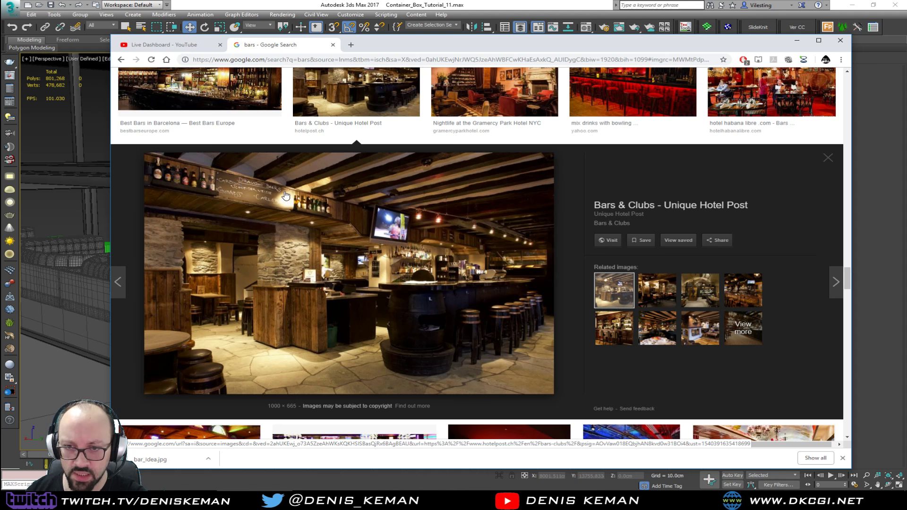
# - Save the Bars & Clubs - Unique Hotel Post picture in the Nautical Bar folder as Bar_Idea_02
pyautogui.rightClick(363, 255)
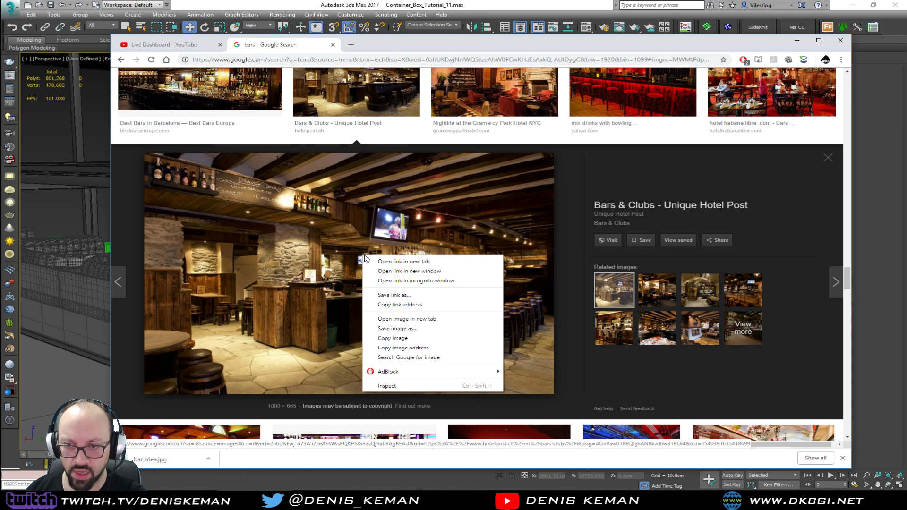
pyautogui.click(407, 328)
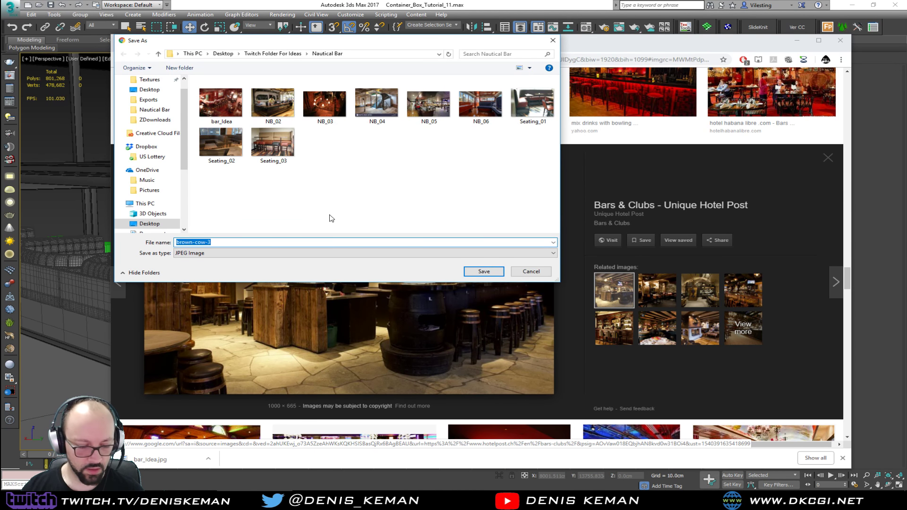
pyautogui.write('B')
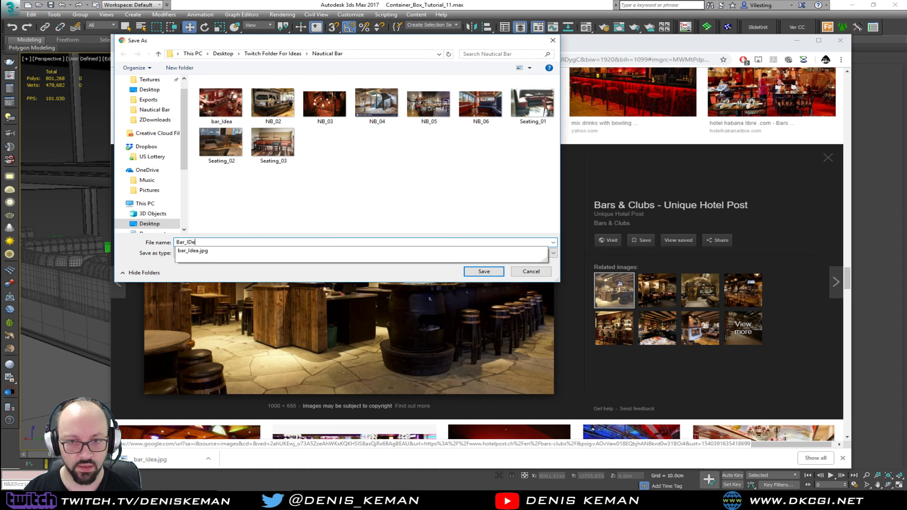
pyautogui.write('ar_Idea_01')
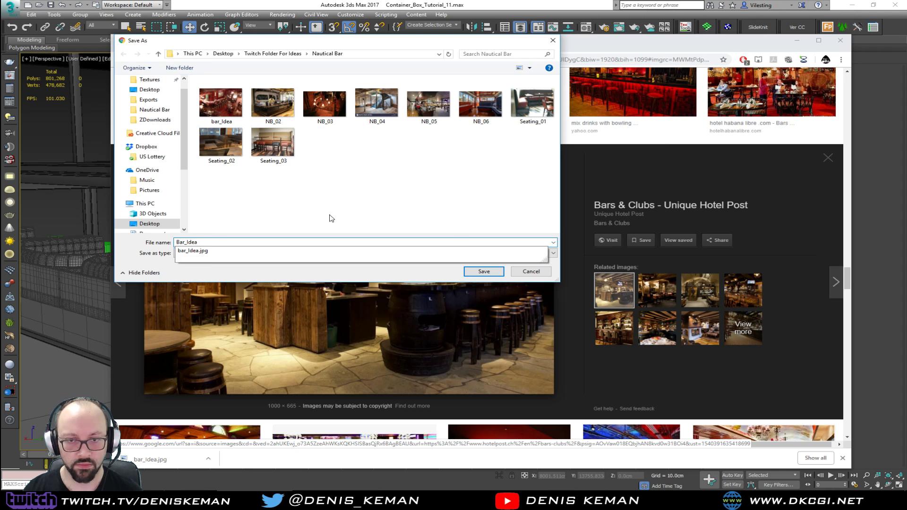
pyautogui.write('02')
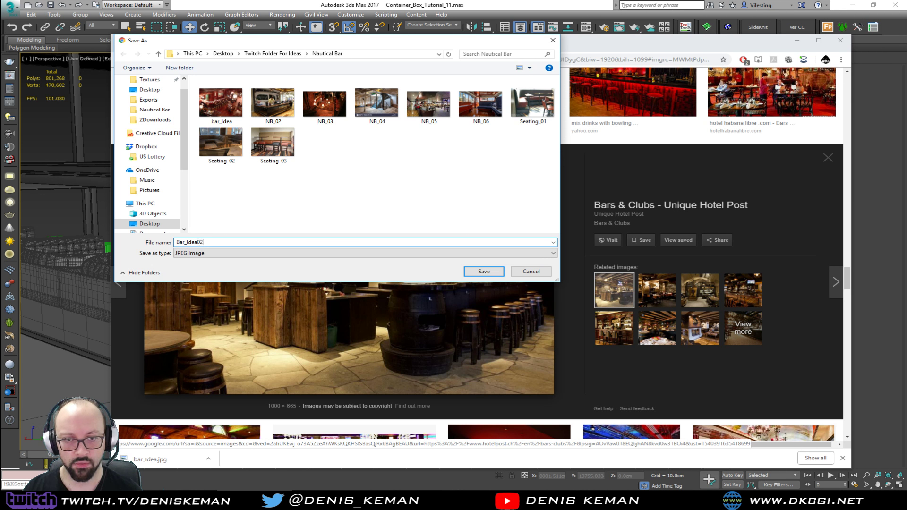
pyautogui.press('BackSpace')
pyautogui.press('BackSpace')
pyautogui.write('_02')
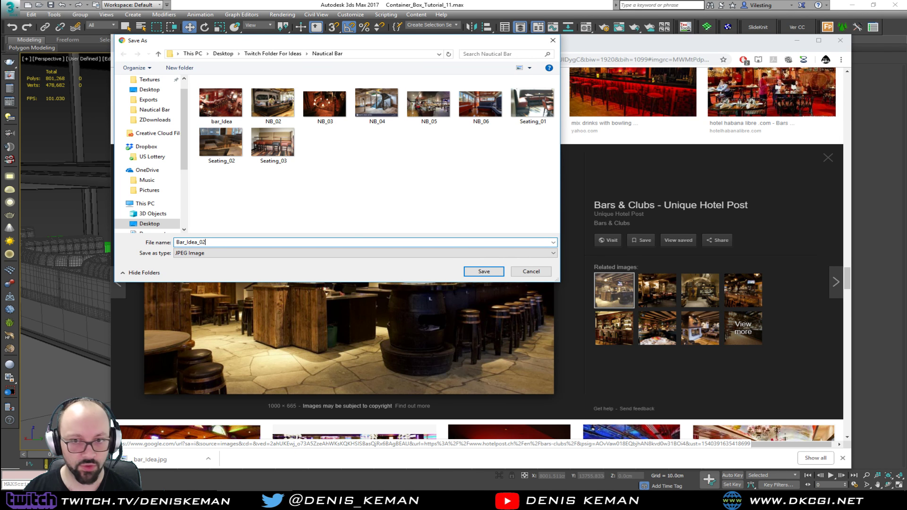
pyautogui.click(486, 272)
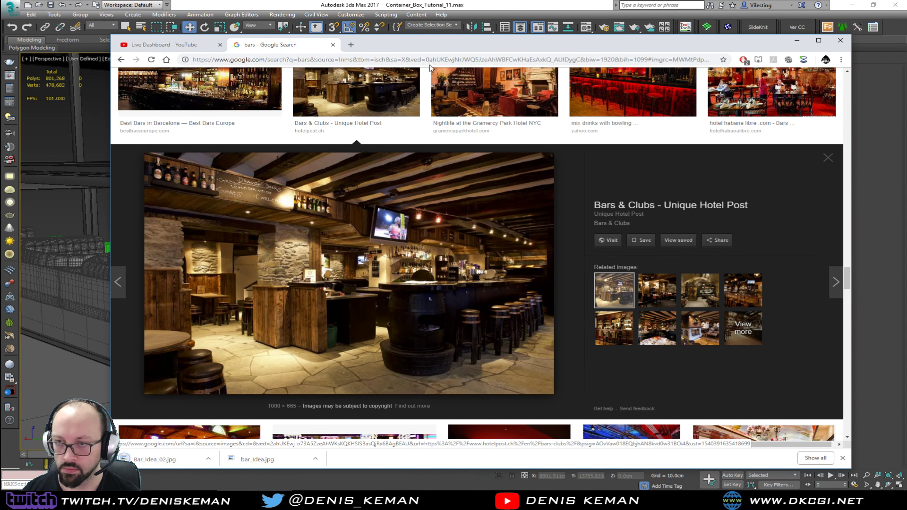
# - Move the browser off the 3ds Max scene and isolate the bar counter blockout together with the matching blockout above it
pyautogui.moveTo(493, 46); pyautogui.dragTo(471, 33)
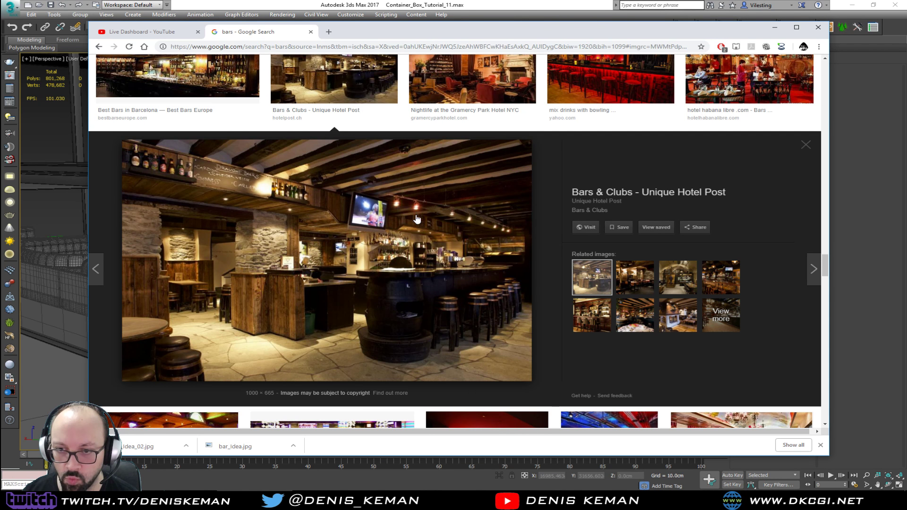
pyautogui.moveTo(450, 32); pyautogui.dragTo(906, 142)
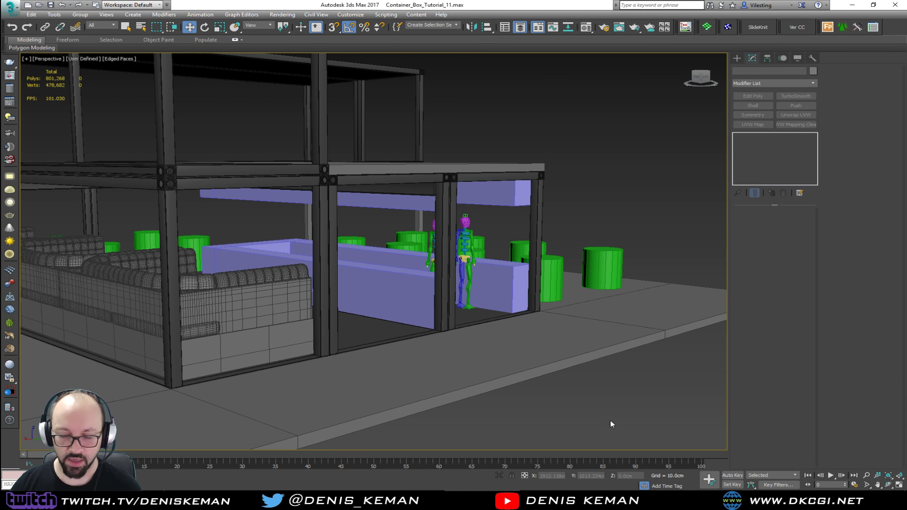
pyautogui.keyDown('alt'); pyautogui.moveTo(399, 300); pyautogui.dragTo(361, 292, button='middle'); pyautogui.keyUp('alt')
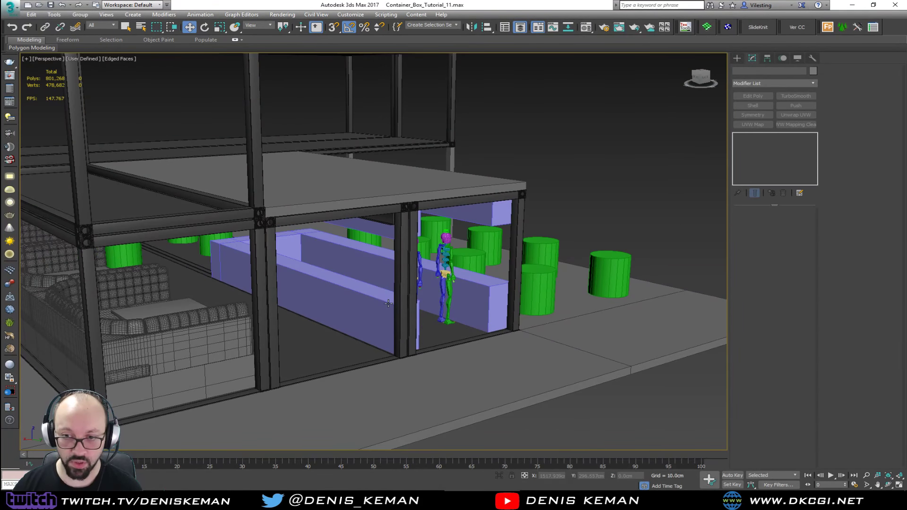
pyautogui.click(361, 292)
pyautogui.keyDown('ctrl'); pyautogui.click(380, 230); pyautogui.keyUp('ctrl')
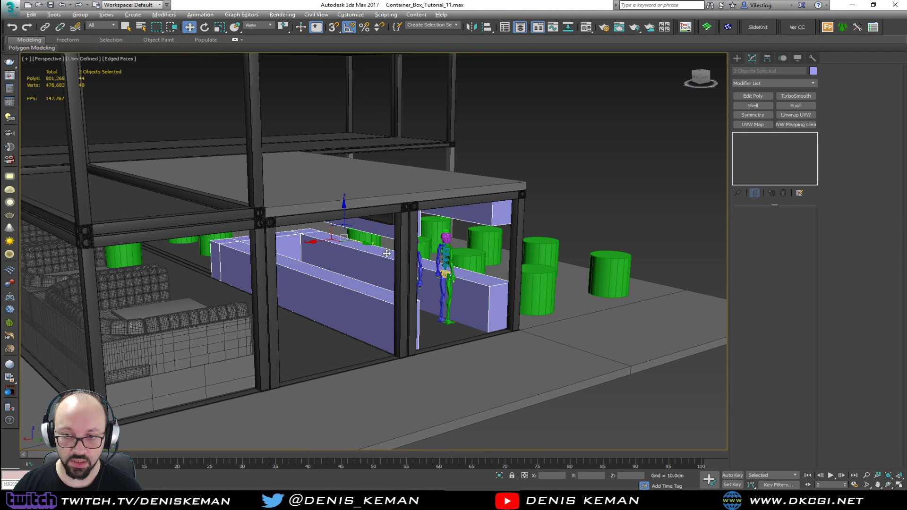
pyautogui.hotkey('alt', 'q')
pyautogui.click(556, 405)
pyautogui.keyDown('alt'); pyautogui.moveTo(377, 322); pyautogui.dragTo(471, 237, button='middle'); pyautogui.keyUp('alt')
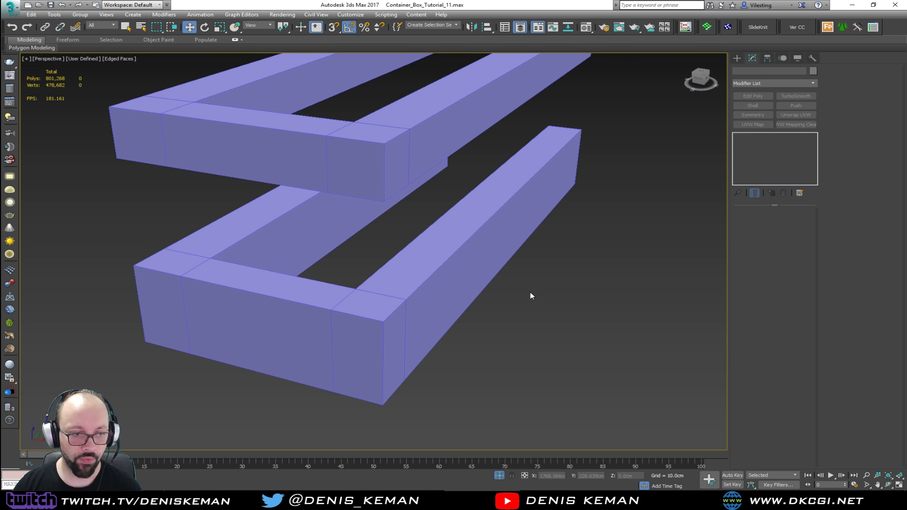
# - Create a standard cylinder about 39.7 cm in radius and 94.3 cm high beside the outer front corner of the counter blockout
pyautogui.click(742, 61)
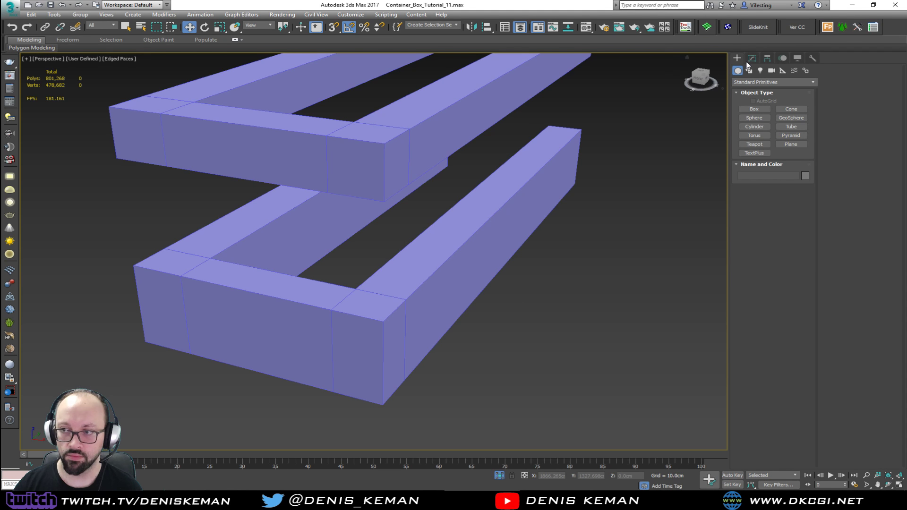
pyautogui.click(754, 127)
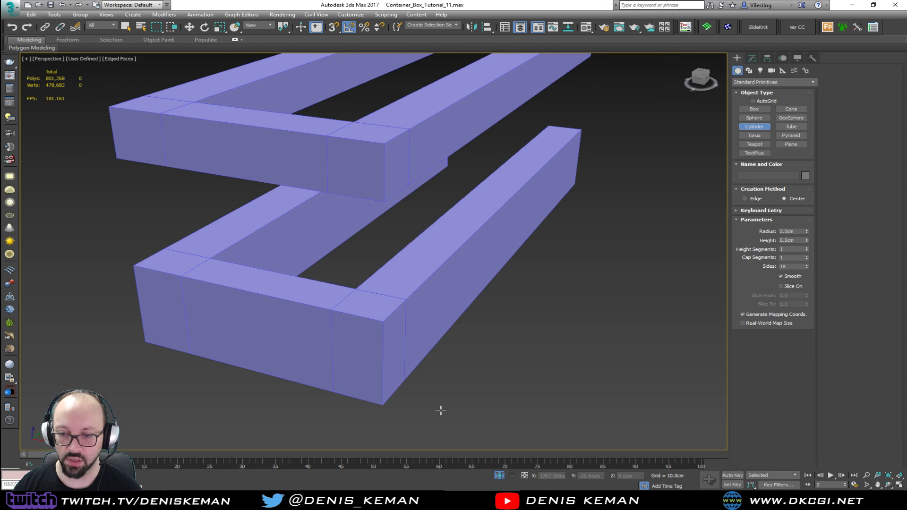
pyautogui.moveTo(439, 411); pyautogui.dragTo(444, 388)
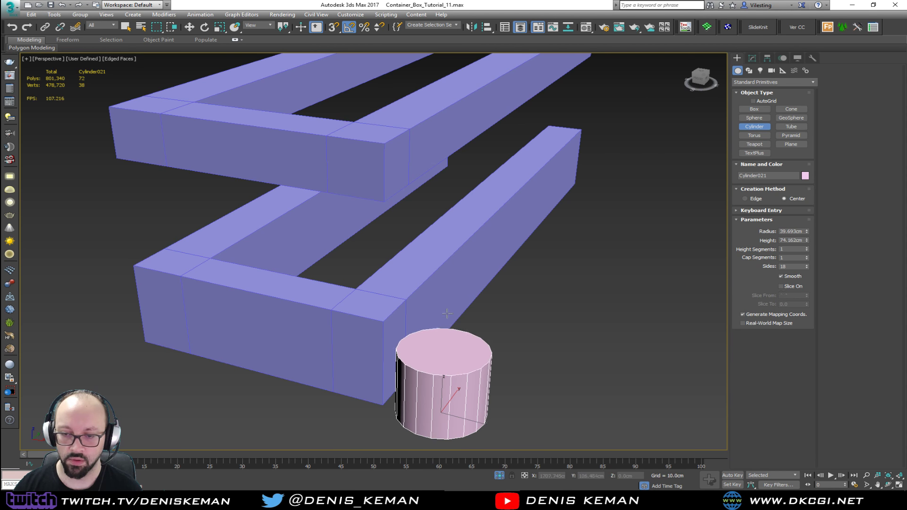
pyautogui.click(450, 294)
pyautogui.press('w')
pyautogui.moveTo(450, 294)
pyautogui.keyDown('alt'); pyautogui.mouseDown(button='middle')
pyautogui.moveTo(482, 289)
pyautogui.moveTo(446, 302)
pyautogui.mouseUp(button='middle'); pyautogui.keyUp('alt')
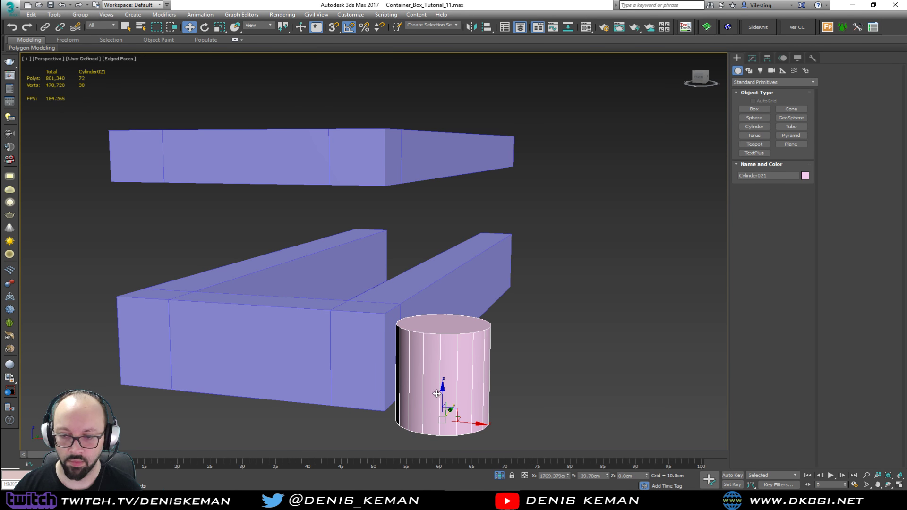
# - Snap the cylinder up to the counter's base level and position it over the counter's outer front corner
pyautogui.press('s')
pyautogui.moveTo(439, 436); pyautogui.dragTo(382, 408)
pyautogui.keyDown('alt'); pyautogui.moveTo(382, 408); pyautogui.dragTo(412, 354, button='middle'); pyautogui.keyUp('alt')
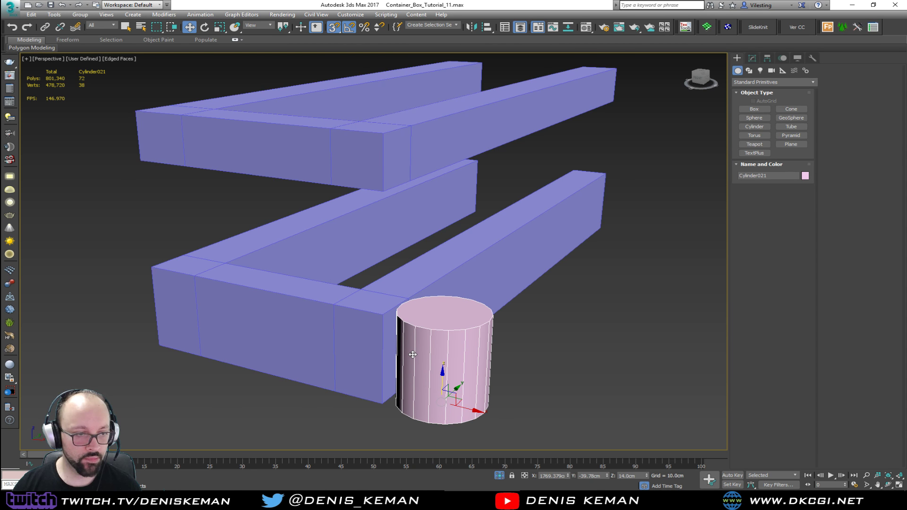
pyautogui.keyDown('alt'); pyautogui.moveTo(413, 354); pyautogui.dragTo(421, 386, button='middle'); pyautogui.keyUp('alt')
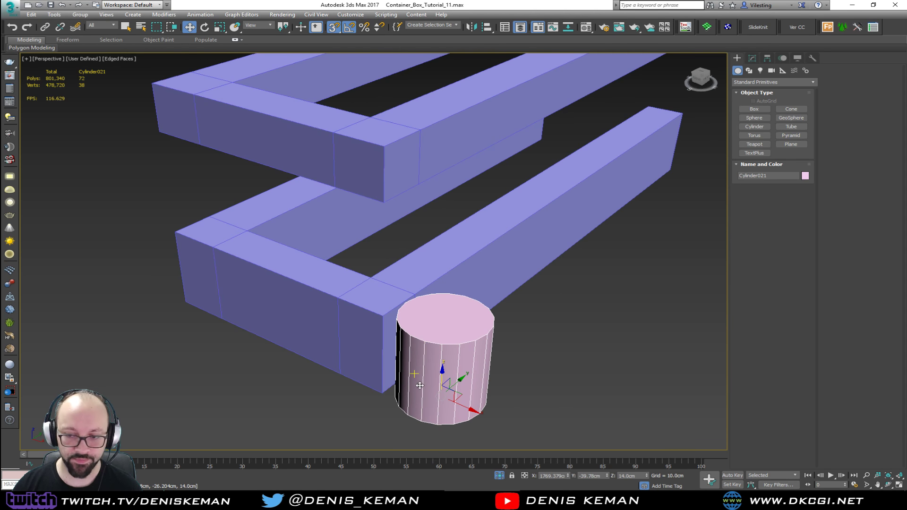
pyautogui.moveTo(461, 395); pyautogui.dragTo(497, 354)
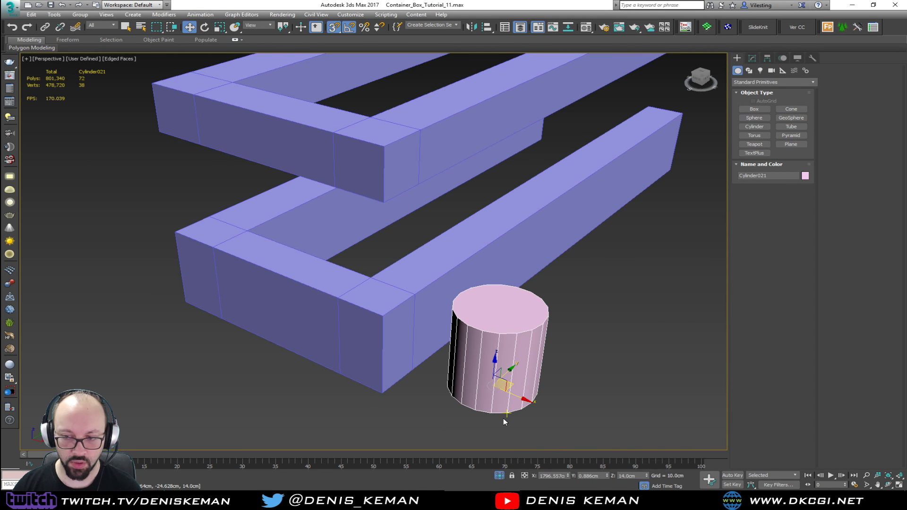
pyautogui.moveTo(507, 413); pyautogui.dragTo(382, 393)
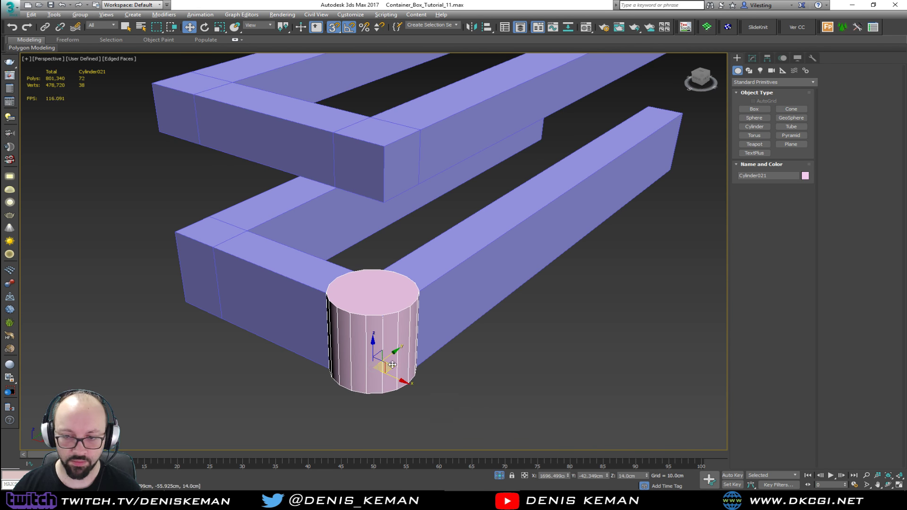
pyautogui.moveTo(392, 364)
pyautogui.keyDown('alt'); pyautogui.mouseDown(button='middle')
pyautogui.moveTo(474, 338)
pyautogui.moveTo(402, 359)
pyautogui.mouseUp(button='middle'); pyautogui.keyUp('alt')
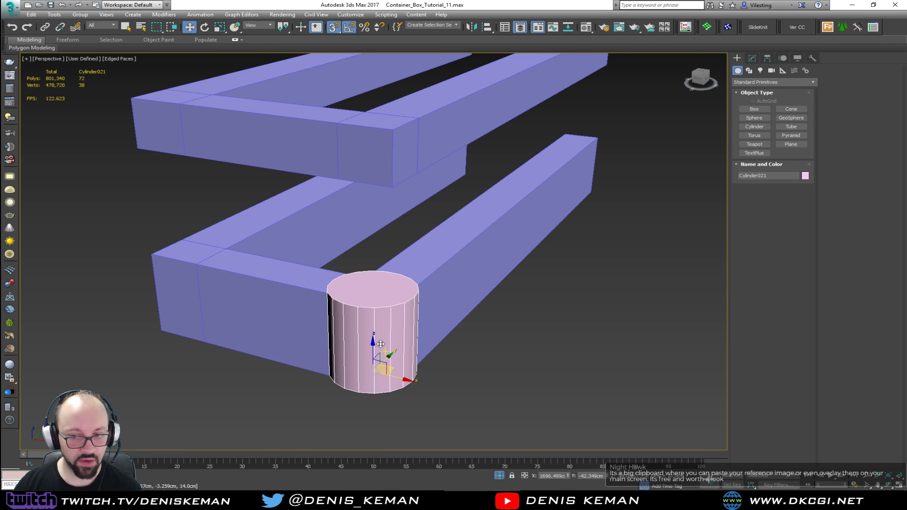
# - Add an Edit Poly modifier to the cylinder and snap its top polygon down level with the counter top
pyautogui.scroll(8, 381, 344)
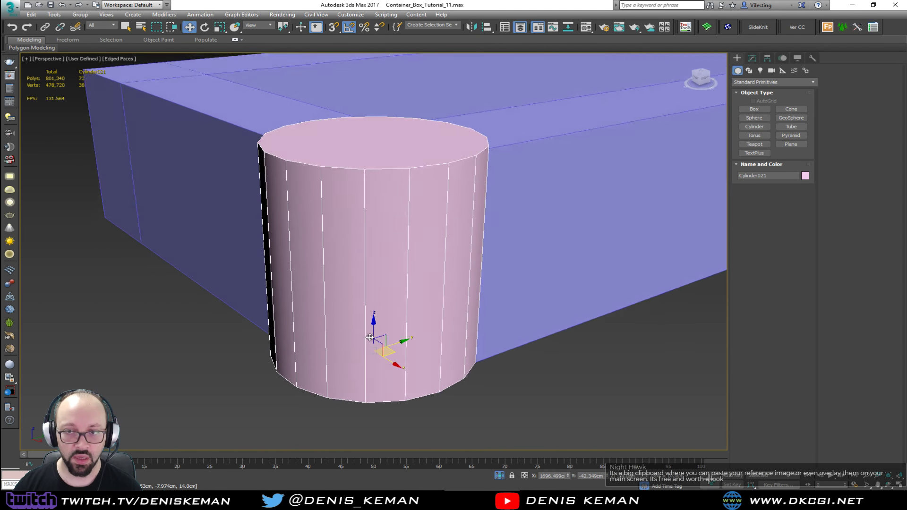
pyautogui.moveTo(369, 338)
pyautogui.keyDown('alt'); pyautogui.mouseDown(button='middle')
pyautogui.moveTo(384, 243)
pyautogui.moveTo(381, 326)
pyautogui.mouseUp(button='middle'); pyautogui.keyUp('alt')
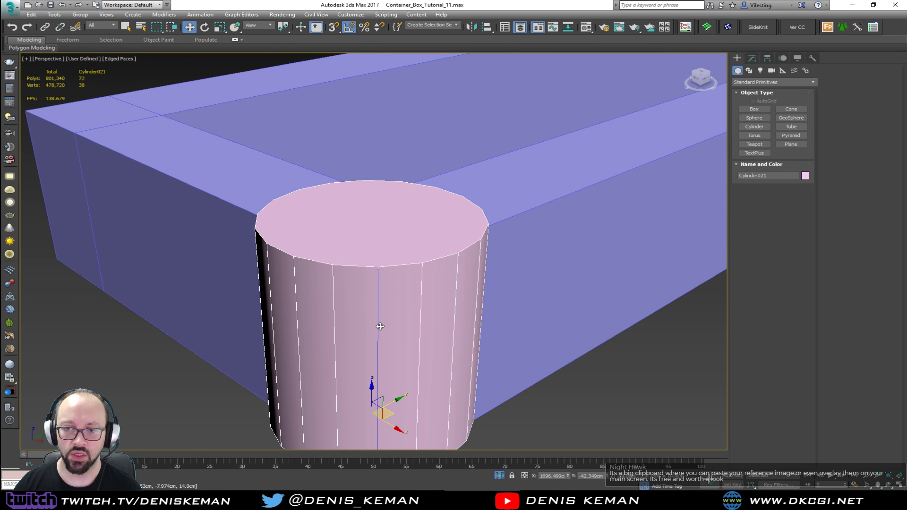
pyautogui.click(752, 59)
pyautogui.click(752, 96)
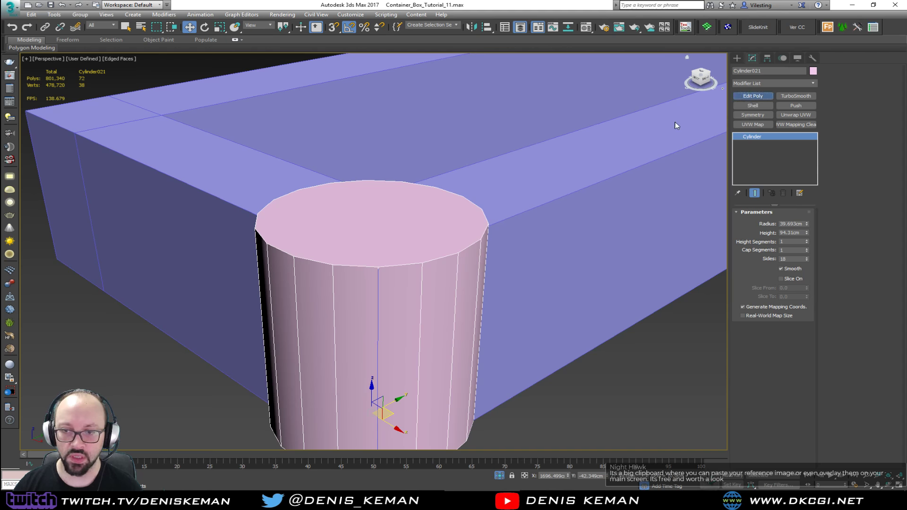
pyautogui.press('4')
pyautogui.click(379, 220)
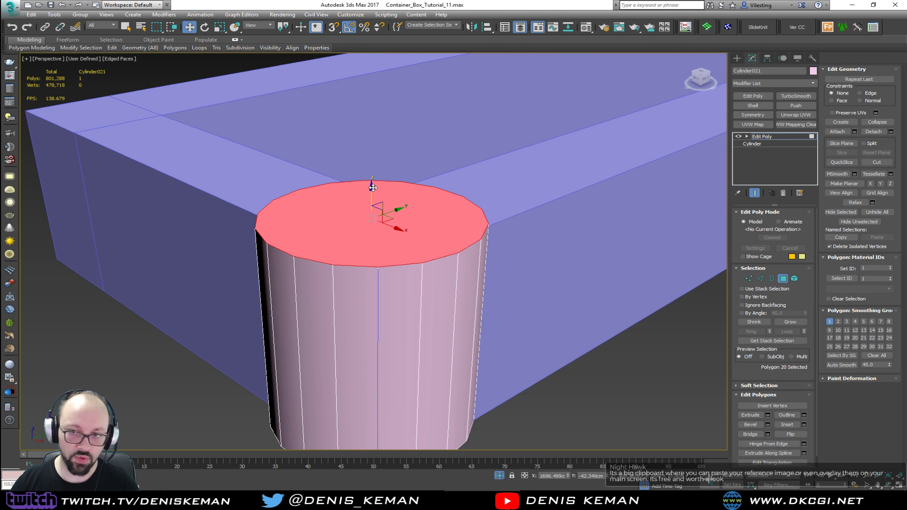
pyautogui.moveTo(371, 186); pyautogui.dragTo(378, 265)
pyautogui.press('s')
pyautogui.keyDown('alt'); pyautogui.moveTo(379, 265); pyautogui.dragTo(362, 195, button='middle'); pyautogui.keyUp('alt')
pyautogui.press('s')
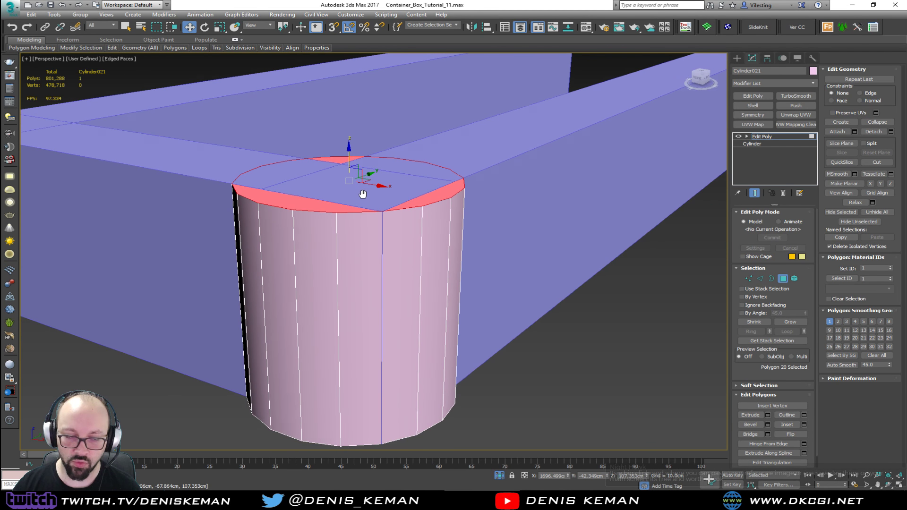
pyautogui.scroll(-3, 363, 195)
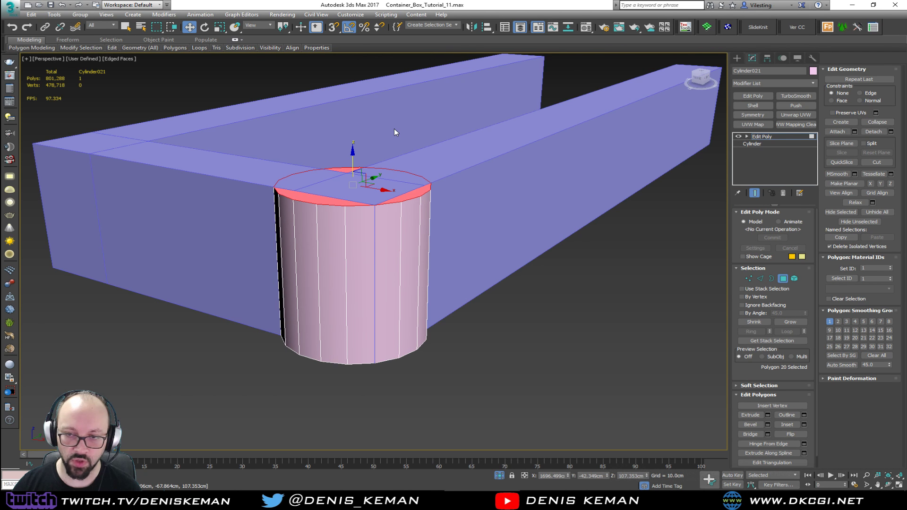
pyautogui.keyDown('alt'); pyautogui.moveTo(394, 128); pyautogui.dragTo(447, 84, button='middle'); pyautogui.keyUp('alt')
pyautogui.keyDown('alt'); pyautogui.moveTo(432, 252); pyautogui.dragTo(426, 161, button='middle'); pyautogui.keyUp('alt')
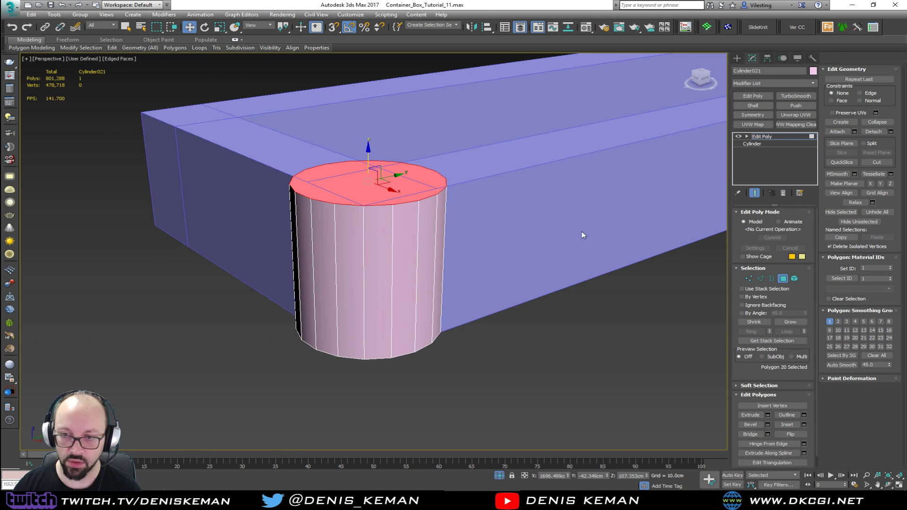
pyautogui.click(777, 280)
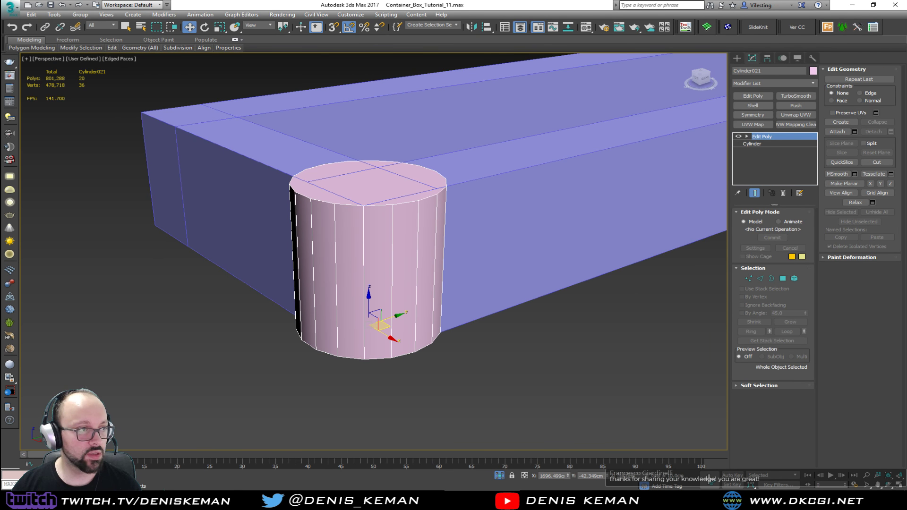
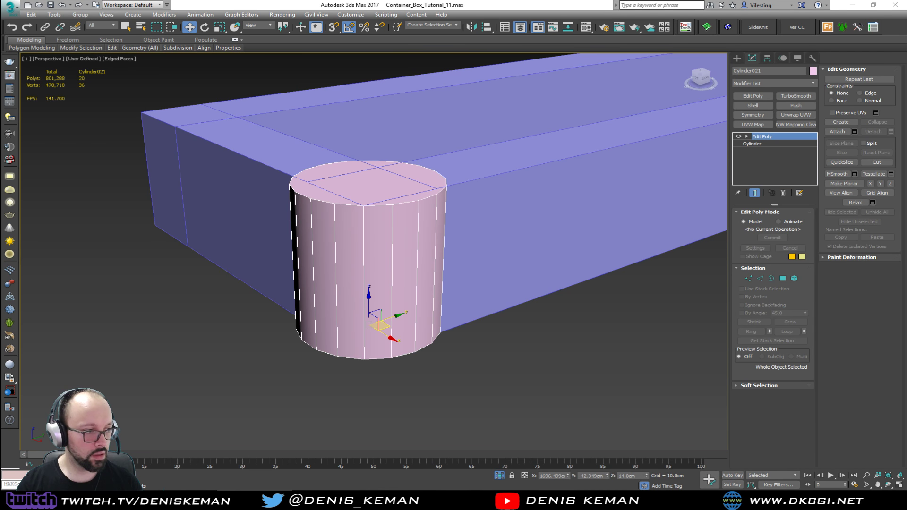
# - Examine the Barrel reference photo in Windows Photo Viewer, move it off the scene and compare the corner cylinder with it
pyautogui.click(255, 501)
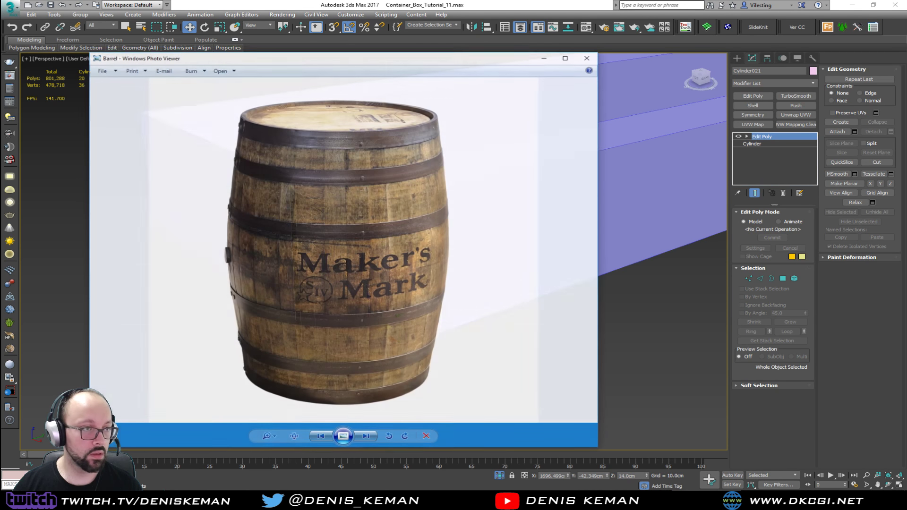
pyautogui.moveTo(342, 58); pyautogui.dragTo(443, 62)
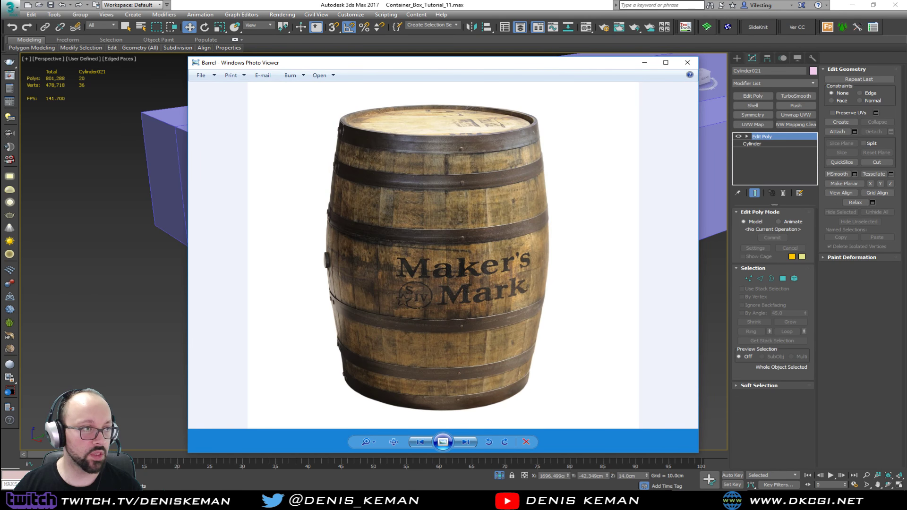
pyautogui.click(255, 501)
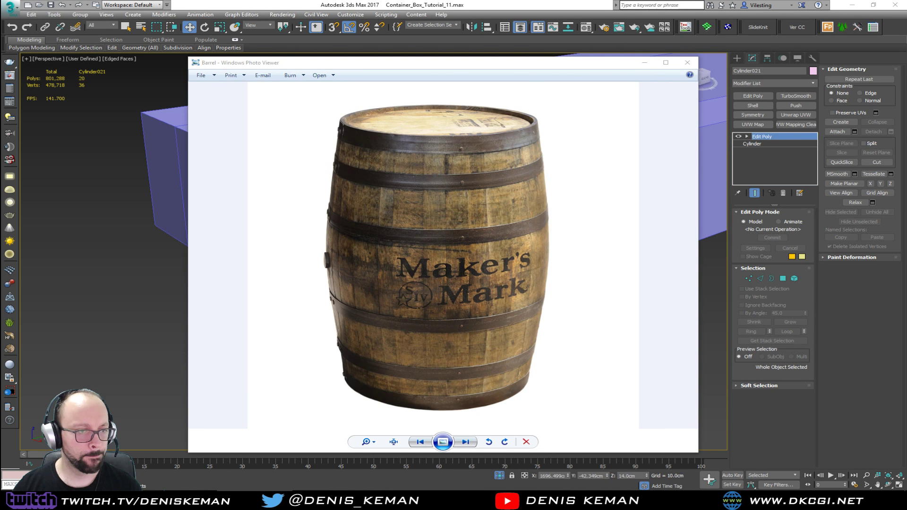
pyautogui.moveTo(465, 64); pyautogui.dragTo(0, 78)
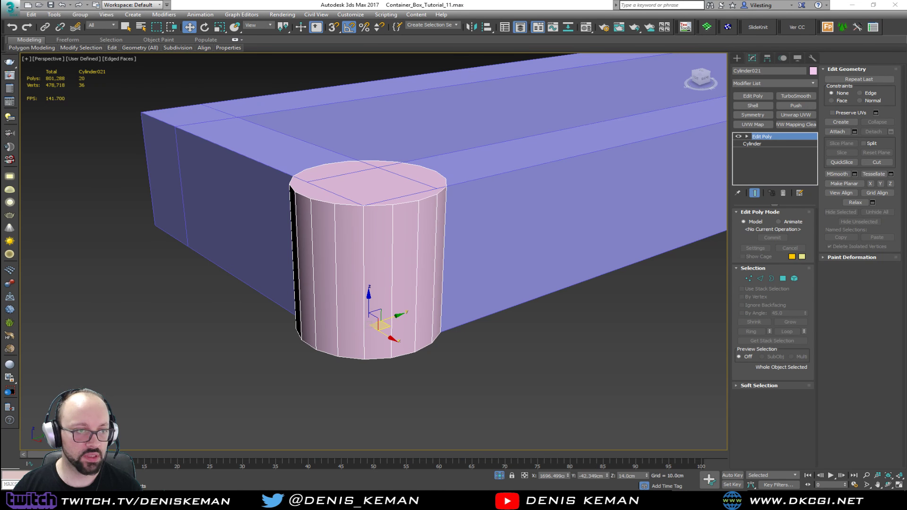
pyautogui.keyDown('alt'); pyautogui.moveTo(416, 269); pyautogui.dragTo(398, 318, button='middle'); pyautogui.keyUp('alt')
pyautogui.scroll(2, 384, 295)
pyautogui.scroll(-5, 406, 284)
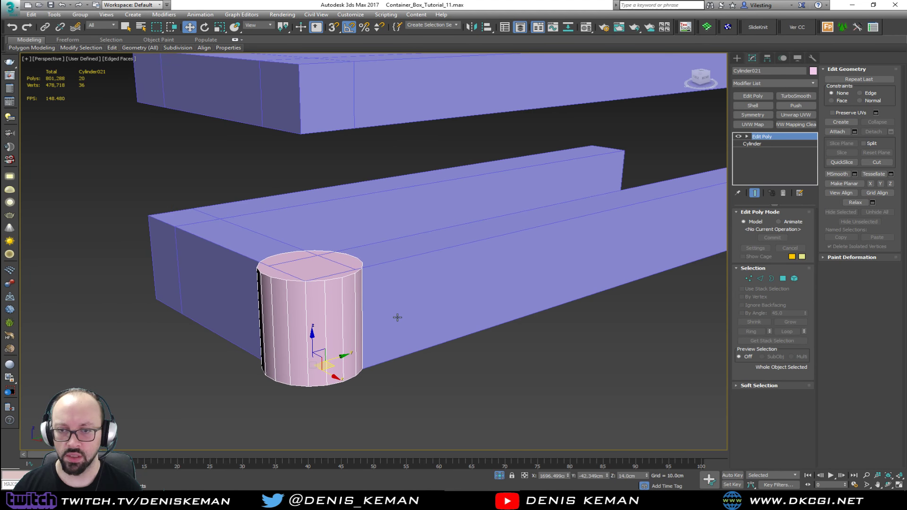
# - End the isolation to show the full scene, and isolate the corner cylinder together with the bar counter blockouts and the biped figure
pyautogui.rightClick(457, 265)
pyautogui.click(492, 205)
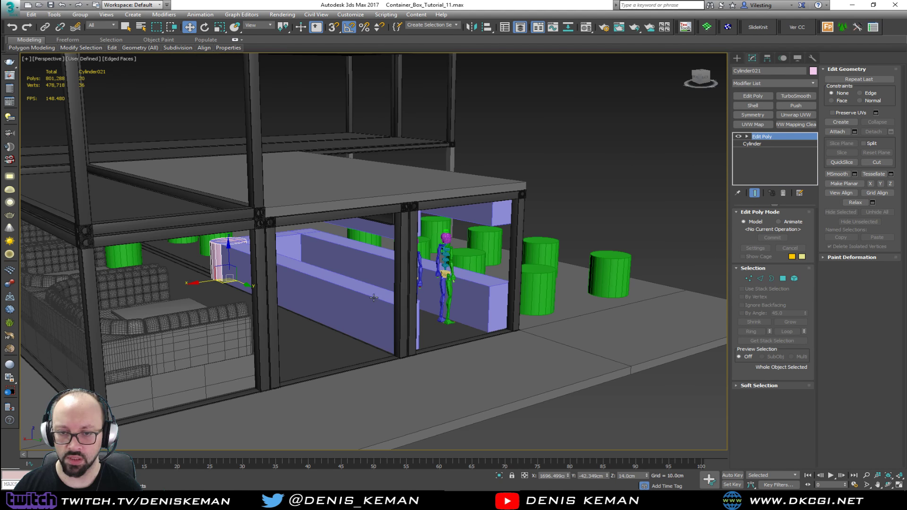
pyautogui.press('F4')
pyautogui.press('F4')
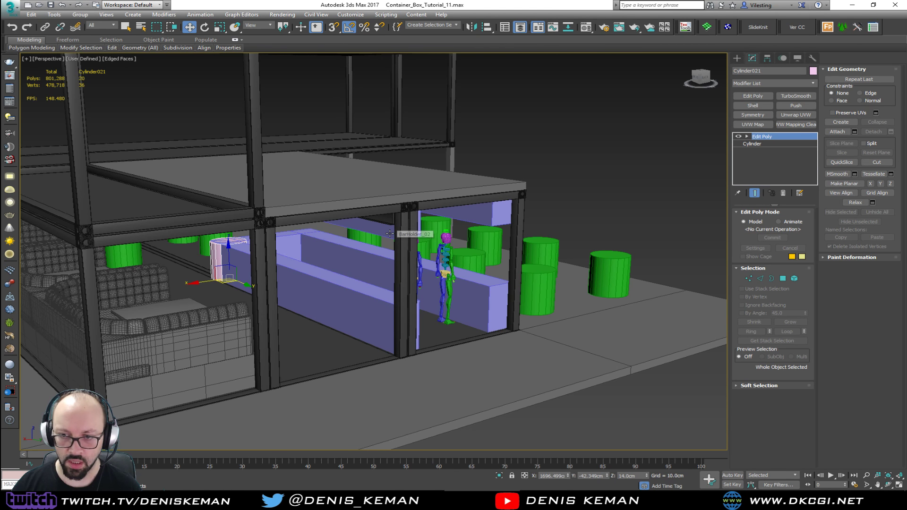
pyautogui.keyDown('ctrl'); pyautogui.click(390, 235); pyautogui.keyUp('ctrl')
pyautogui.keyDown('alt'); pyautogui.moveTo(423, 270); pyautogui.dragTo(363, 272, button='middle'); pyautogui.keyUp('alt')
pyautogui.keyDown('ctrl'); pyautogui.click(363, 272); pyautogui.keyUp('ctrl')
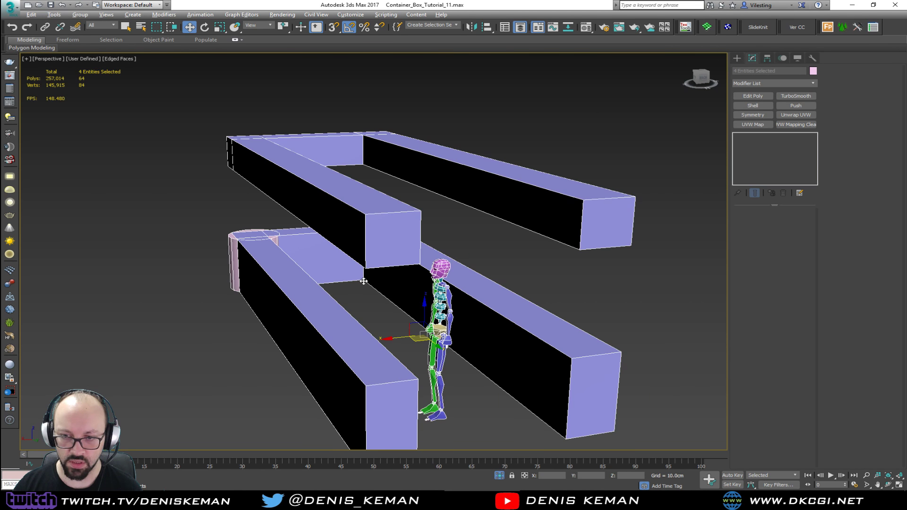
pyautogui.hotkey('alt', 'q')
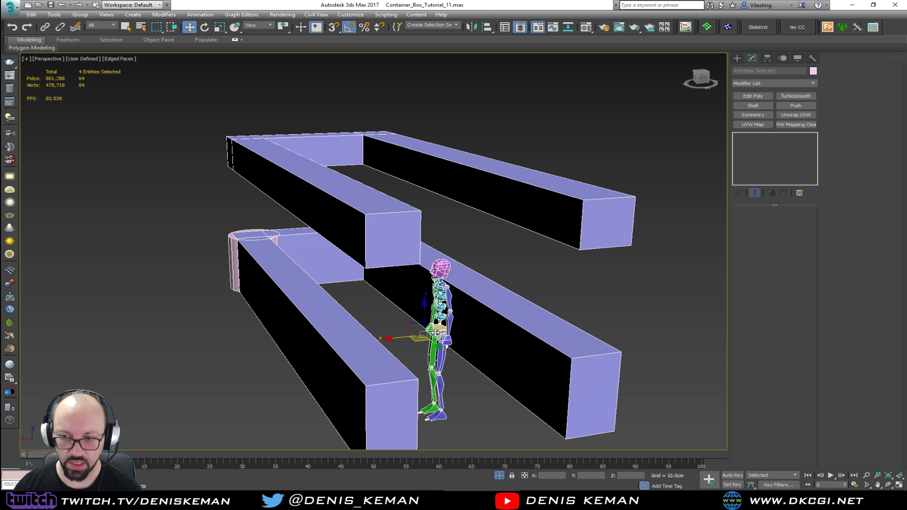
# - Move the biped figure out of the bar to stand beside the corner cylinder as a scale reference
pyautogui.click(436, 348)
pyautogui.moveTo(444, 354); pyautogui.dragTo(286, 219)
pyautogui.press('z')
# - Select the ring of vertical edges around the corner cylinder and connect them with a single horizontal loop at mid-height
pyautogui.keyDown('alt'); pyautogui.moveTo(286, 219); pyautogui.dragTo(407, 247, button='middle'); pyautogui.keyUp('alt')
pyautogui.moveTo(567, 315); pyautogui.dragTo(369, 299, button='middle')
pyautogui.click(383, 304)
pyautogui.hotkey('alt', 'r')
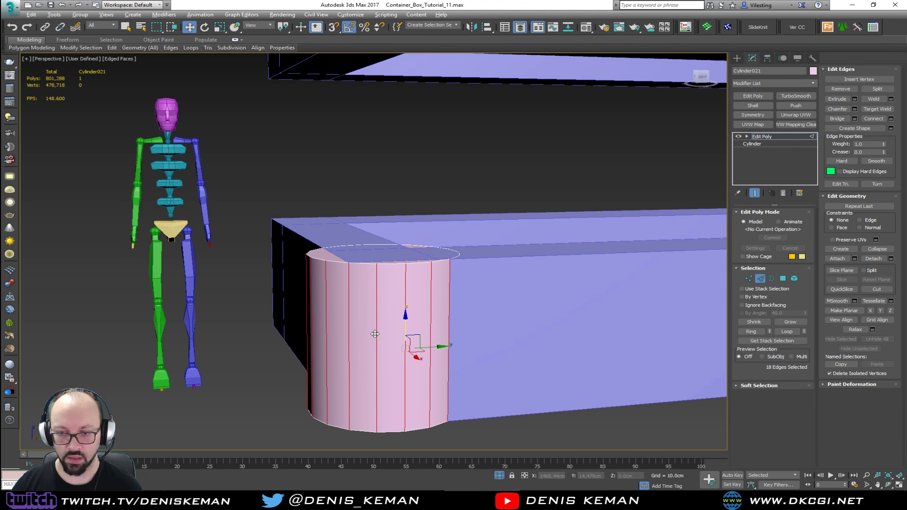
pyautogui.click(875, 121)
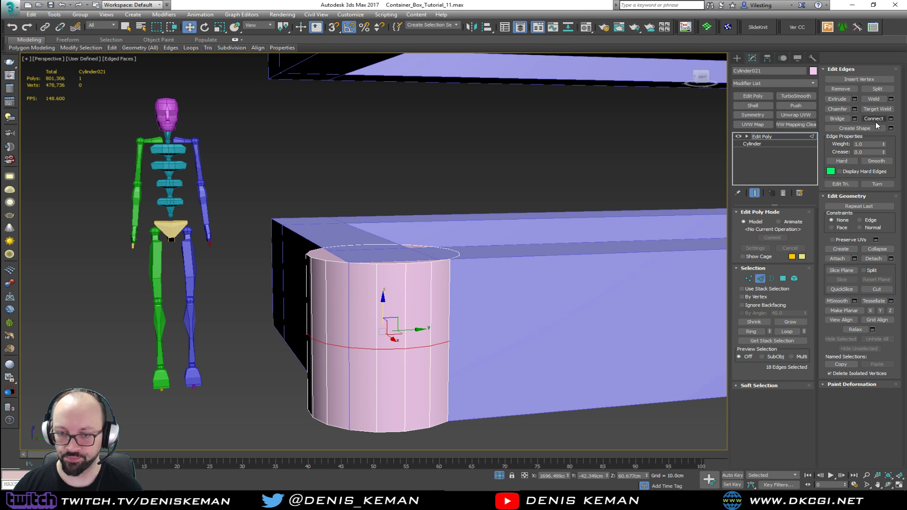
# - Scale the cylinder's mid-height edge loop outward to give it a bulging barrel profile
pyautogui.keyDown('alt'); pyautogui.moveTo(404, 300); pyautogui.dragTo(398, 350, button='middle'); pyautogui.keyUp('alt')
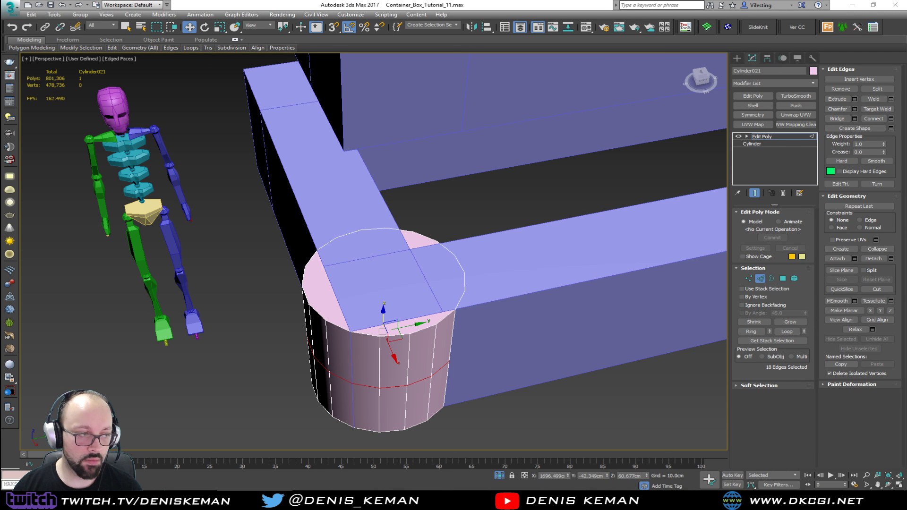
pyautogui.keyDown('alt'); pyautogui.moveTo(392, 331); pyautogui.dragTo(409, 310, button='middle'); pyautogui.keyUp('alt')
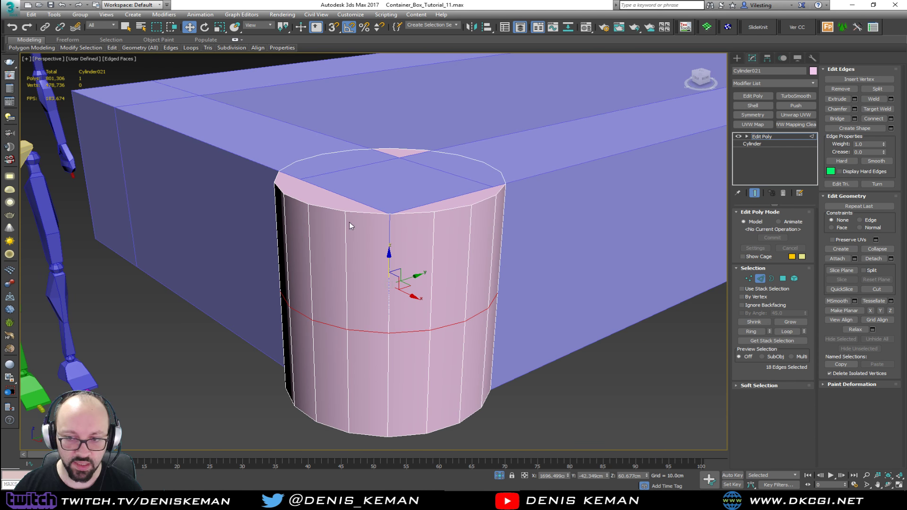
pyautogui.keyDown('alt'); pyautogui.moveTo(349, 222); pyautogui.dragTo(373, 299, button='middle'); pyautogui.keyUp('alt')
pyautogui.press('r')
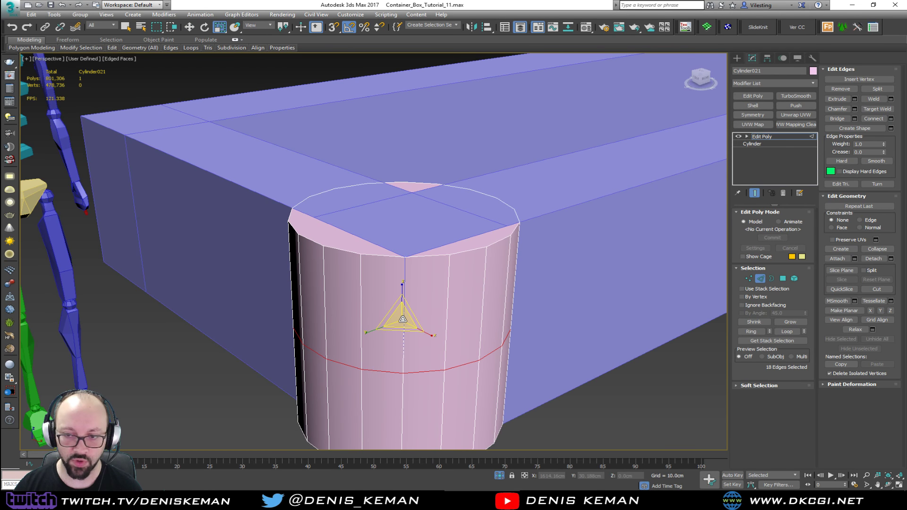
pyautogui.moveTo(402, 320); pyautogui.dragTo(403, 312)
pyautogui.keyDown('alt'); pyautogui.moveTo(402, 311); pyautogui.dragTo(382, 300, button='middle'); pyautogui.keyUp('alt')
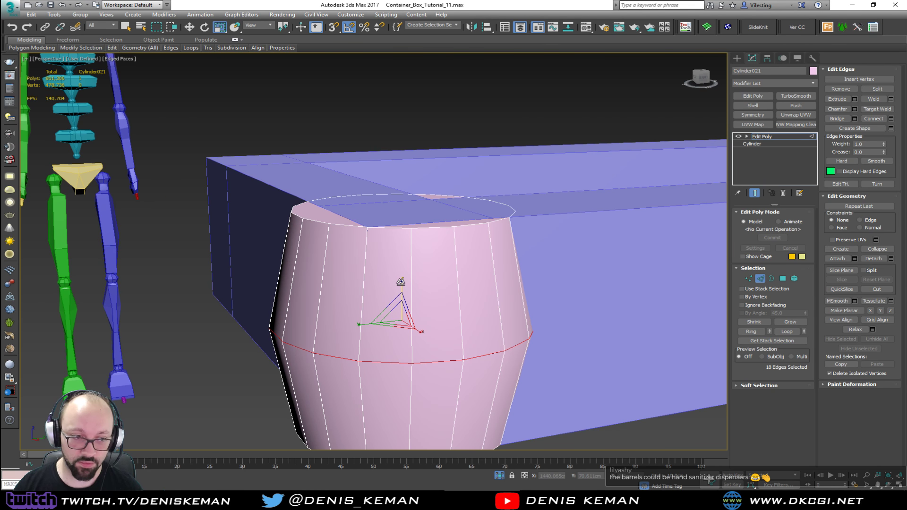
# - Select the barrel's top and bottom cap polygons and scale them slightly inward
pyautogui.moveTo(397, 276); pyautogui.dragTo(388, 234, button='middle')
pyautogui.scroll(-3, 373, 257)
pyautogui.press('4')
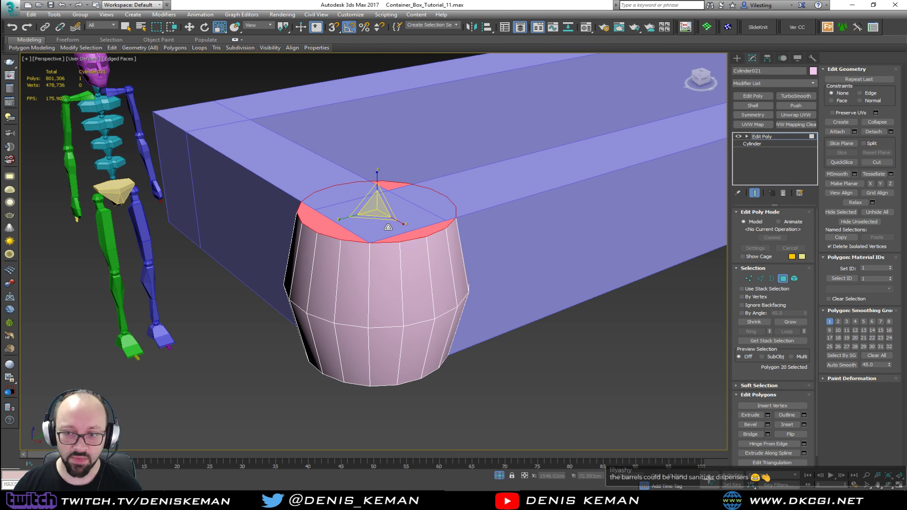
pyautogui.keyDown('alt'); pyautogui.moveTo(393, 290); pyautogui.dragTo(397, 259, button='middle'); pyautogui.keyUp('alt')
pyautogui.keyDown('ctrl'); pyautogui.click(401, 318); pyautogui.keyUp('ctrl')
pyautogui.keyDown('alt'); pyautogui.moveTo(401, 318); pyautogui.dragTo(377, 331, button='middle'); pyautogui.keyUp('alt')
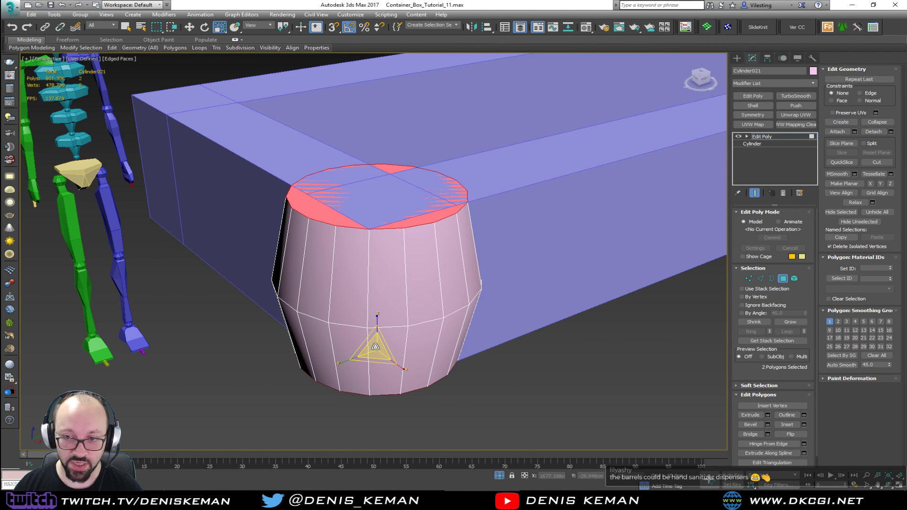
pyautogui.moveTo(375, 346); pyautogui.dragTo(377, 341)
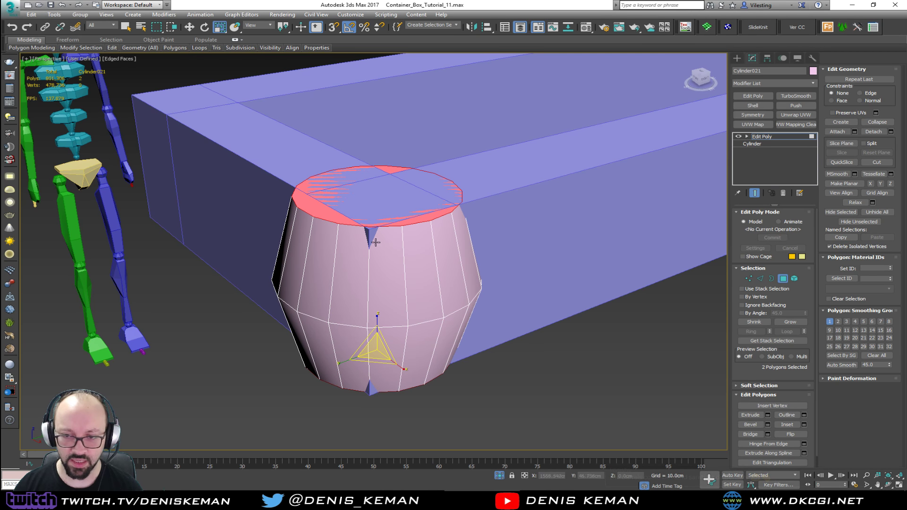
# - Try to add Swift Loop edge loops in the barrel's upper and lower halves, and undo them
pyautogui.keyDown('alt'); pyautogui.moveTo(373, 255); pyautogui.dragTo(373, 239, button='middle'); pyautogui.keyUp('alt')
pyautogui.press('2')
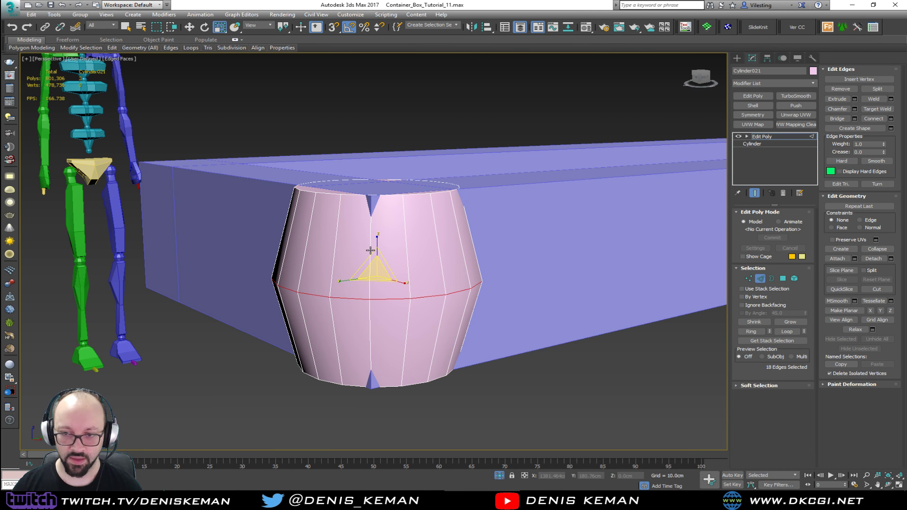
pyautogui.click(370, 249)
pyautogui.keyDown('ctrl'); pyautogui.click(370, 350); pyautogui.keyUp('ctrl')
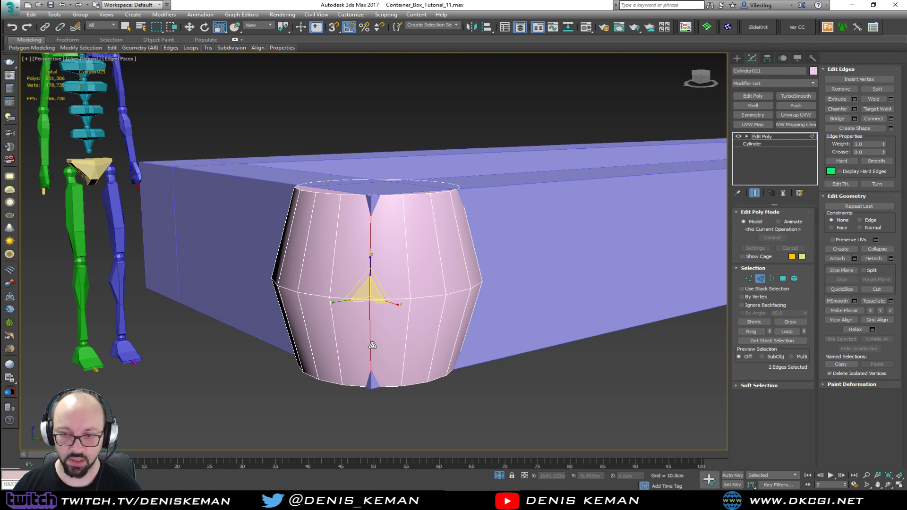
pyautogui.click(371, 254)
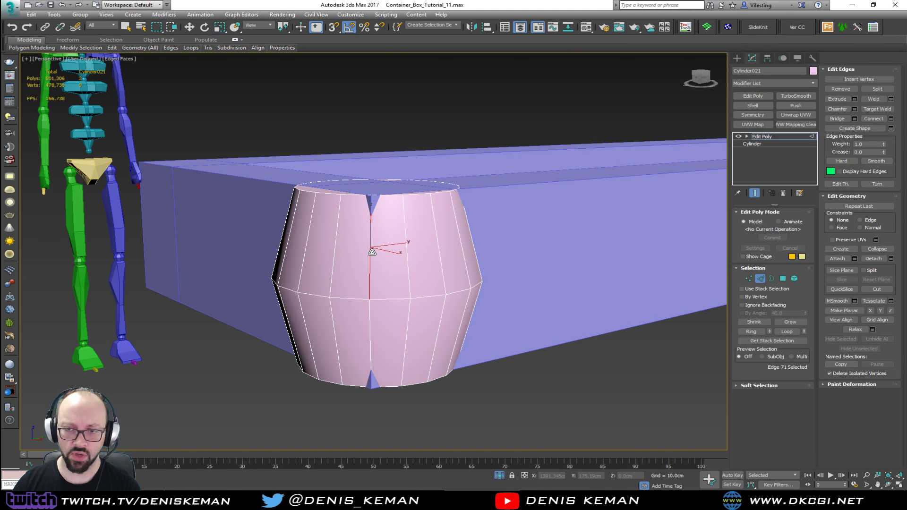
pyautogui.hotkey('alt', 's')
pyautogui.click(368, 249)
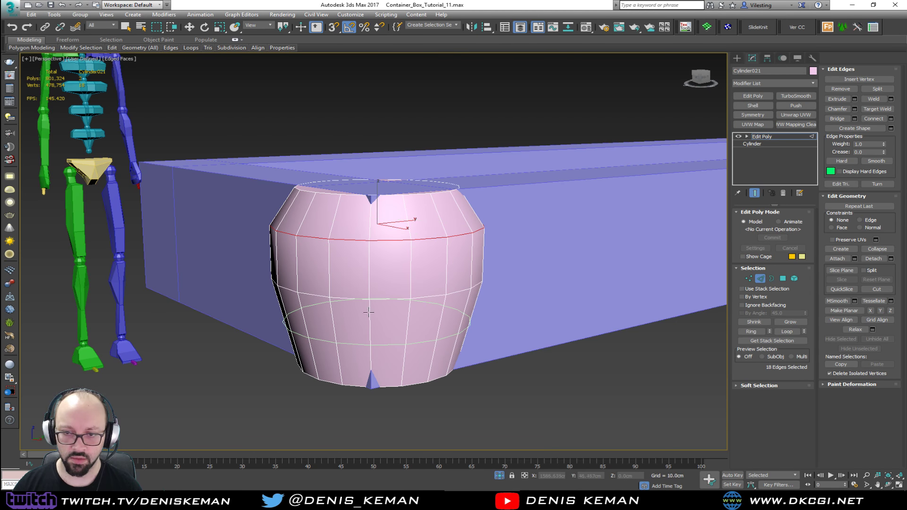
pyautogui.press('w')
pyautogui.moveTo(377, 271)
pyautogui.keyDown('alt'); pyautogui.mouseDown(button='middle')
pyautogui.moveTo(319, 265)
pyautogui.moveTo(282, 287)
pyautogui.moveTo(344, 299)
pyautogui.moveTo(373, 294)
pyautogui.moveTo(365, 274)
pyautogui.mouseUp(button='middle'); pyautogui.keyUp('alt')
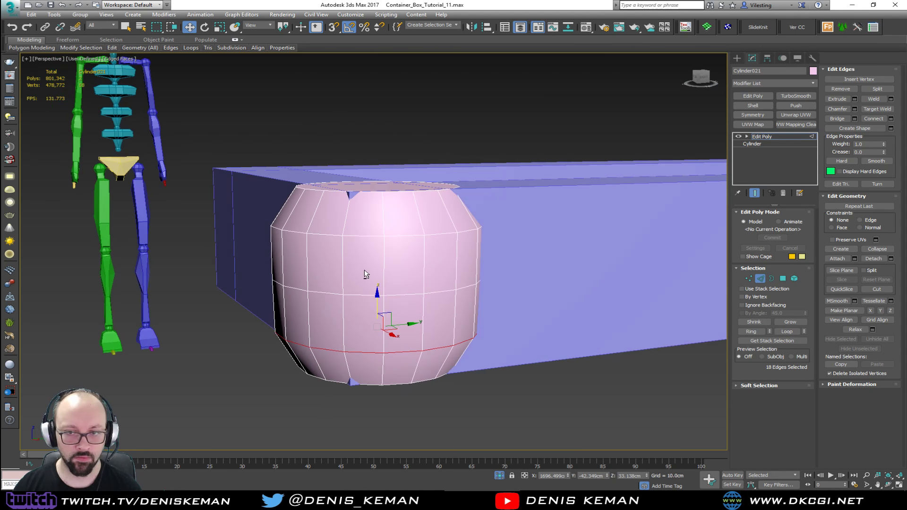
pyautogui.click(360, 235)
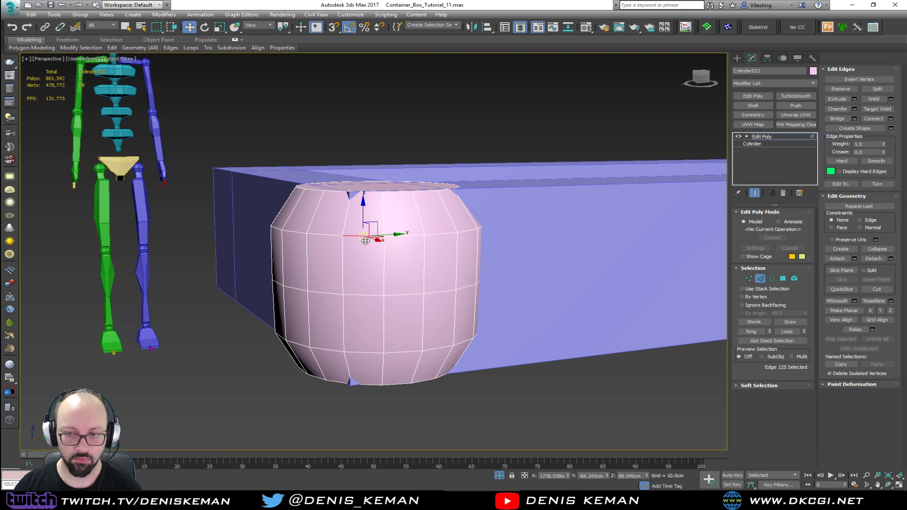
pyautogui.hotkey('ctrl', 'z')
pyautogui.hotkey('ctrl', 'z')
pyautogui.hotkey('ctrl', 'z')
pyautogui.hotkey('ctrl', 'z')
pyautogui.hotkey('ctrl', 'z')
pyautogui.hotkey('ctrl', 'z')
# - Try Flow Connect on the ring of vertical edges in the barrel's upper half, and undo it
pyautogui.hotkey('alt', 'r')
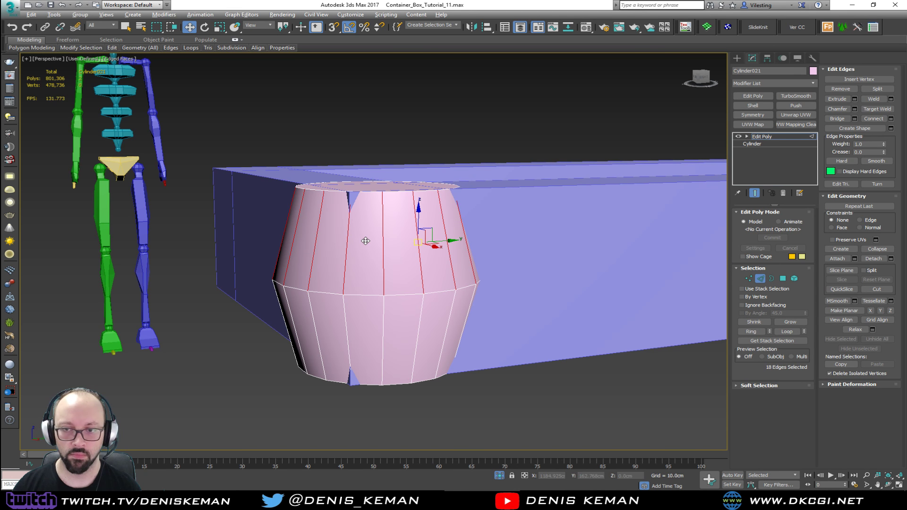
pyautogui.click(234, 40)
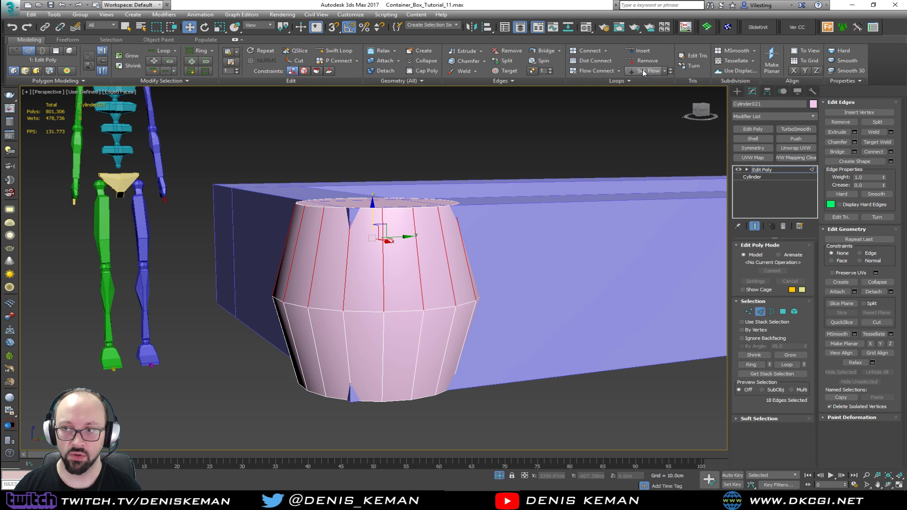
pyautogui.click(590, 70)
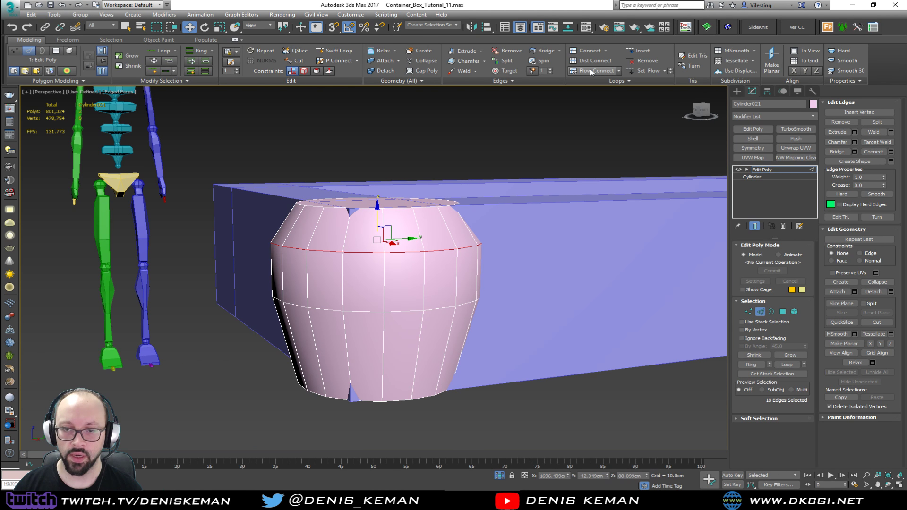
pyautogui.hotkey('ctrl', 'z')
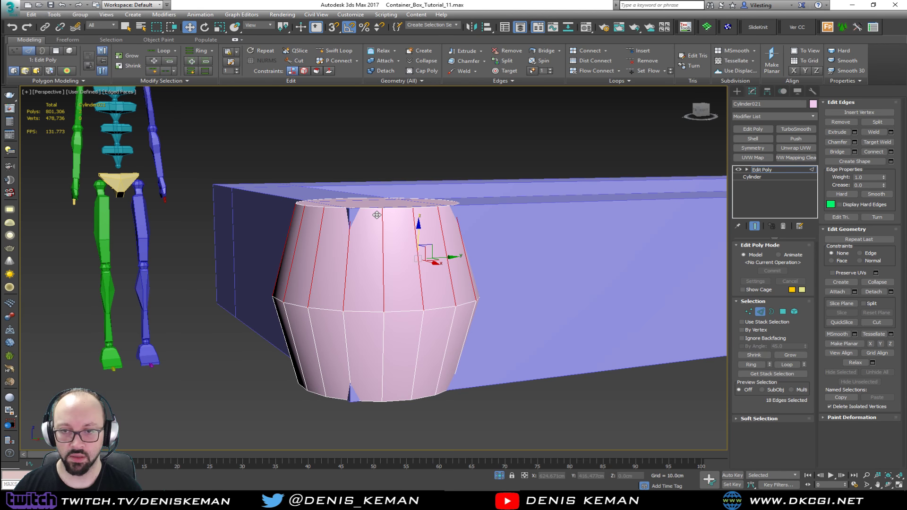
# - Add four Swift Loop edge loops to the barrel: beside the top rim, mid upper half, beside the bottom rim and mid lower half
pyautogui.hotkey('alt', 's')
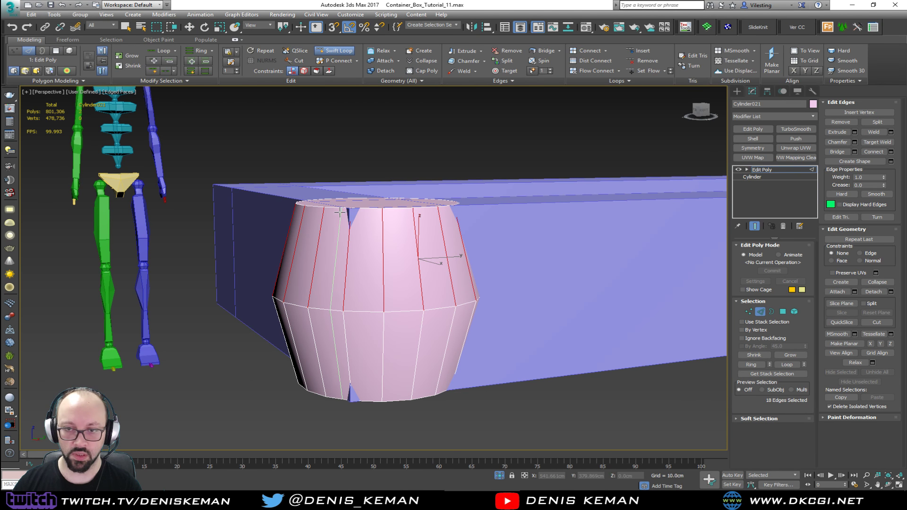
pyautogui.click(326, 212)
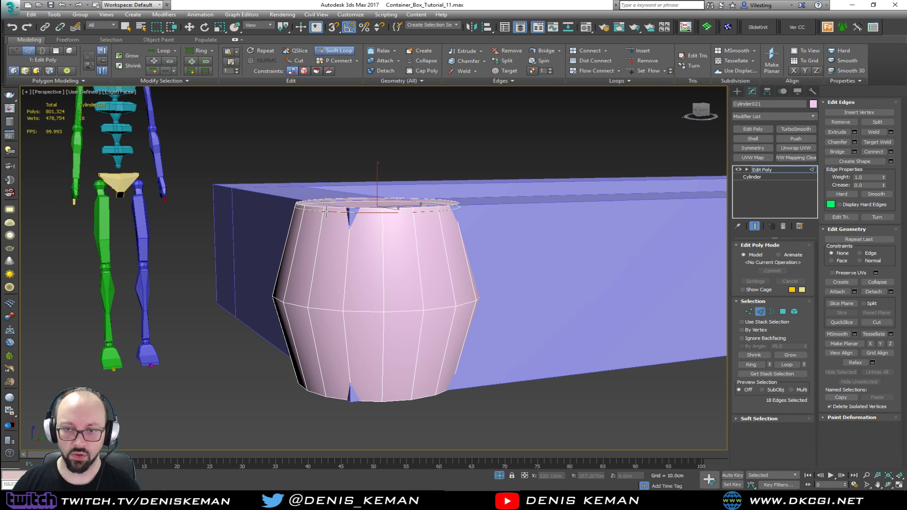
pyautogui.click(327, 271)
pyautogui.press('w')
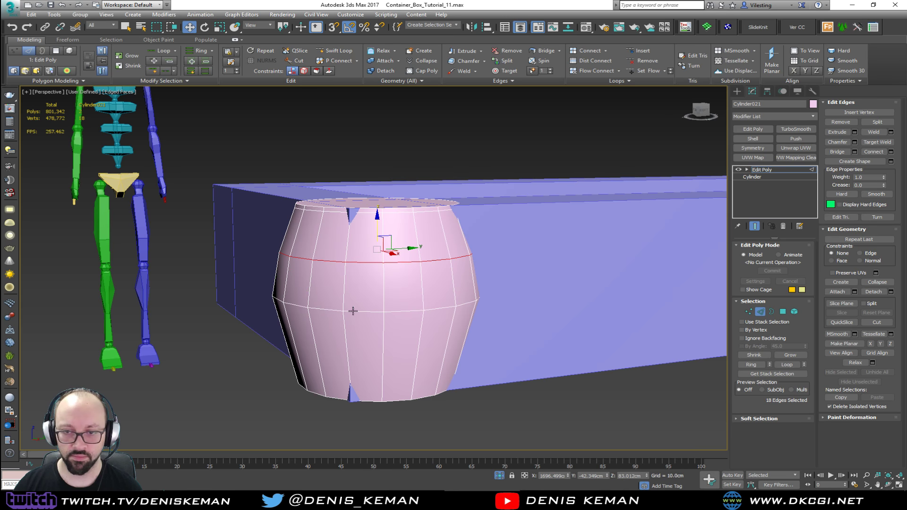
pyautogui.hotkey('alt', 's')
pyautogui.click(353, 396)
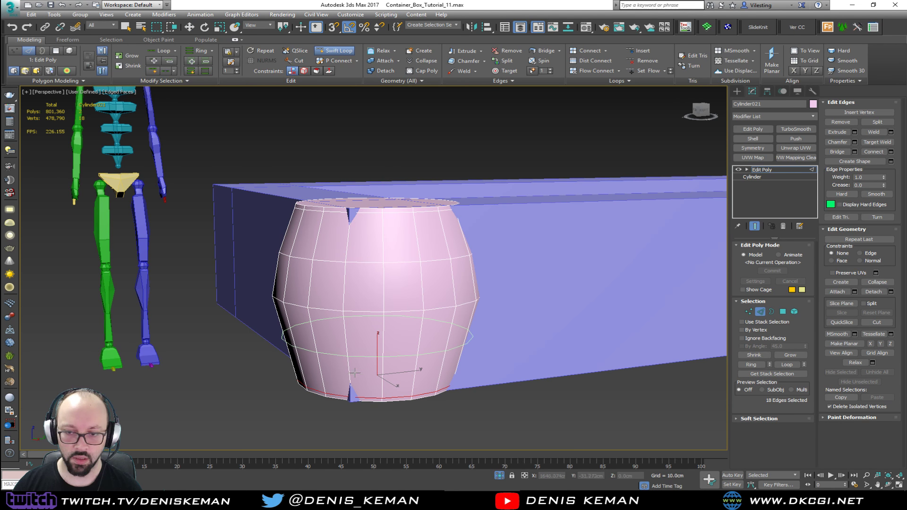
pyautogui.click(352, 359)
pyautogui.press('w')
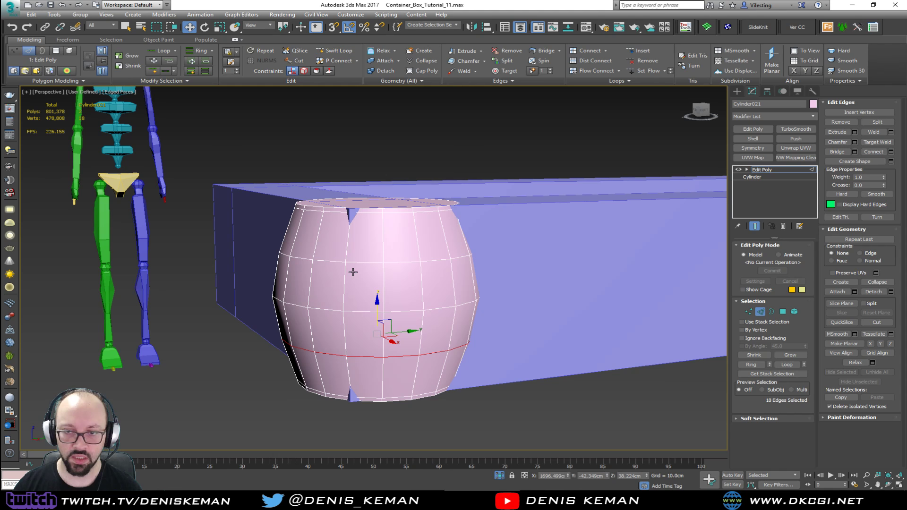
# - Remove the two edge loops beside the barrel's top and bottom rims and leave edge editing
pyautogui.doubleClick(338, 219)
pyautogui.keyDown('ctrl'); pyautogui.doubleClick(337, 395); pyautogui.keyUp('ctrl')
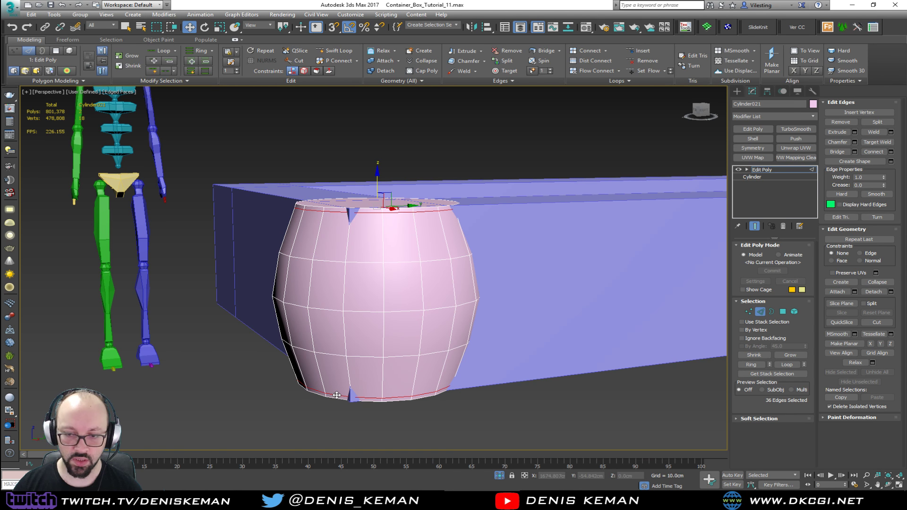
pyautogui.press('Delete')
pyautogui.keyDown('alt'); pyautogui.moveTo(390, 286); pyautogui.dragTo(358, 263, button='middle'); pyautogui.keyUp('alt')
pyautogui.click(761, 313)
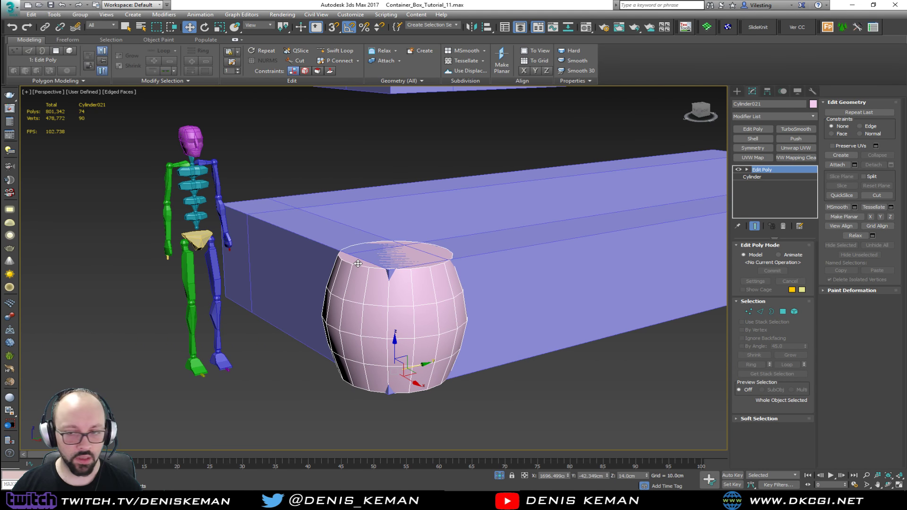
# - Switch to the Barrel photo in Windows Photo Viewer, place it beside the model and compare the barrel's proportions
pyautogui.moveTo(415, 322)
pyautogui.keyDown('alt'); pyautogui.mouseDown(button='middle')
pyautogui.moveTo(384, 360)
pyautogui.moveTo(318, 318)
pyautogui.moveTo(378, 326)
pyautogui.moveTo(423, 317)
pyautogui.moveTo(416, 313)
pyautogui.mouseUp(button='middle'); pyautogui.keyUp('alt')
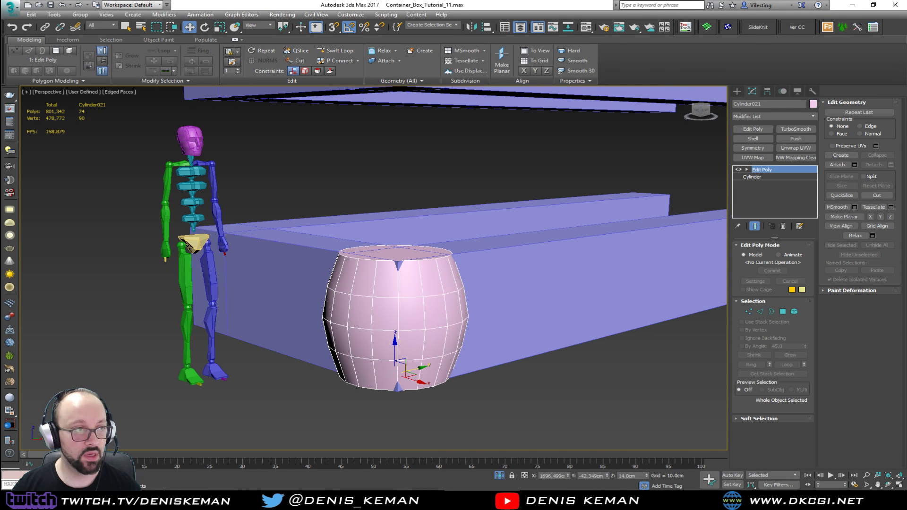
pyautogui.hotkey('alt', 'Tab')
pyautogui.moveTo(615, 73); pyautogui.dragTo(846, 79)
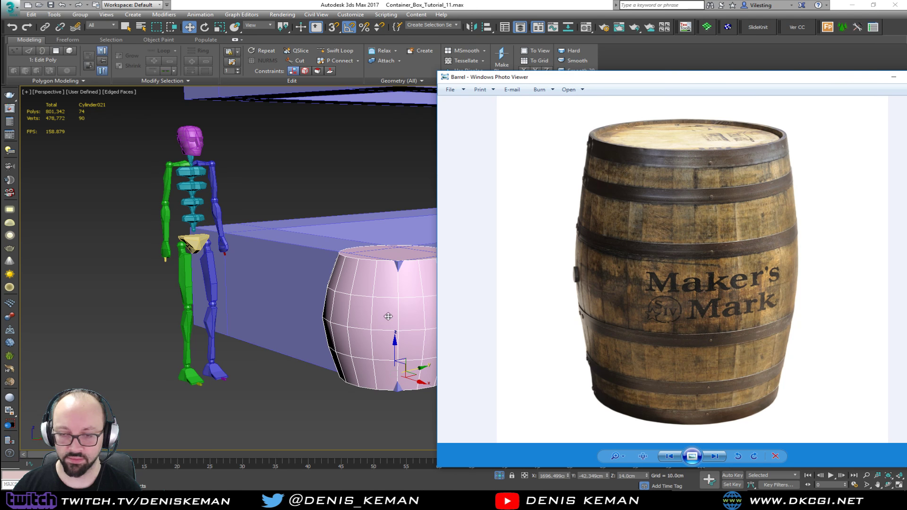
pyautogui.hotkey('alt', 'Tab')
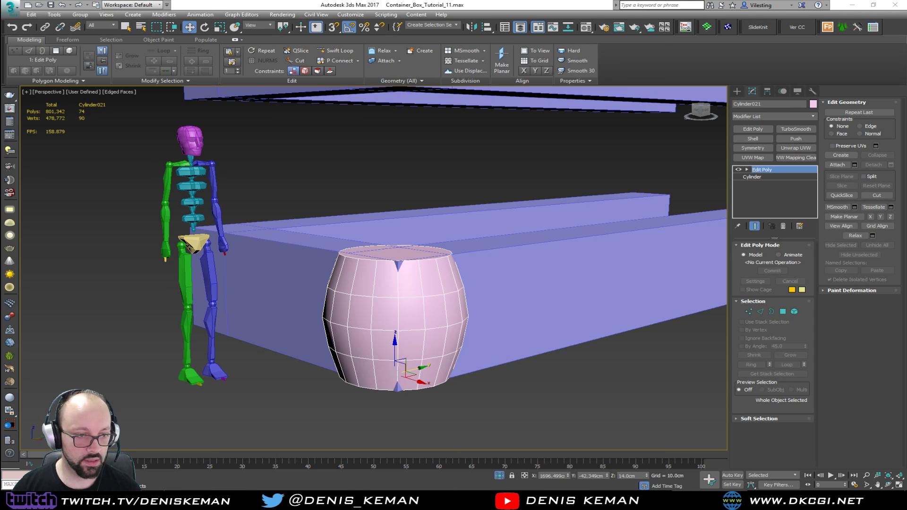
# - Scale the whole barrel to about 75.8% along X and Y to make it slimmer
pyautogui.press('r')
pyautogui.moveTo(394, 373); pyautogui.dragTo(392, 380)
pyautogui.hotkey('ctrl', 'z')
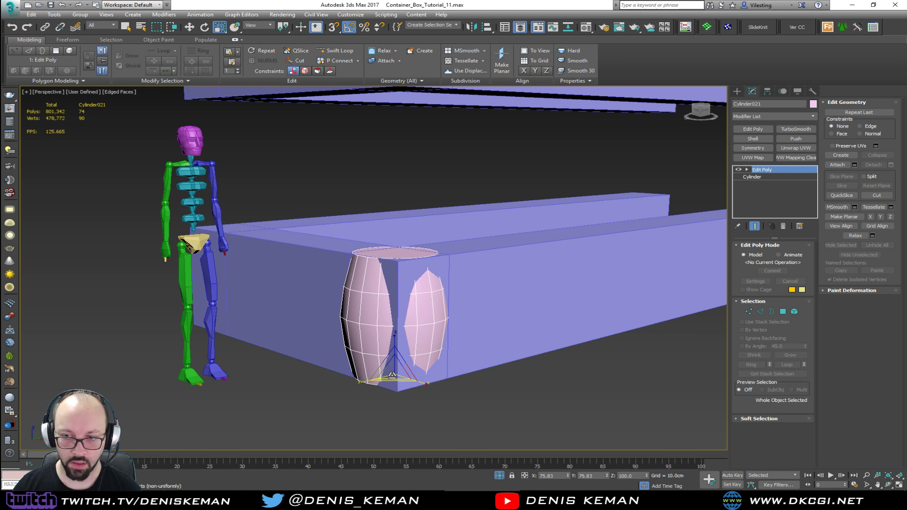
# - Move the slimmed barrel about 6.5 cm outward along X at the counter's corner and check its fit
pyautogui.keyDown('alt'); pyautogui.moveTo(403, 358); pyautogui.dragTo(433, 366, button='middle'); pyautogui.keyUp('alt')
pyautogui.press('w')
pyautogui.moveTo(434, 368); pyautogui.dragTo(439, 370)
pyautogui.keyDown('alt'); pyautogui.moveTo(438, 370); pyautogui.dragTo(380, 325, button='middle'); pyautogui.keyUp('alt')
pyautogui.scroll(4, 432, 368)
pyautogui.keyDown('alt'); pyautogui.moveTo(383, 239); pyautogui.dragTo(406, 296, button='middle'); pyautogui.keyUp('alt')
pyautogui.moveTo(405, 343); pyautogui.dragTo(407, 322, button='middle')
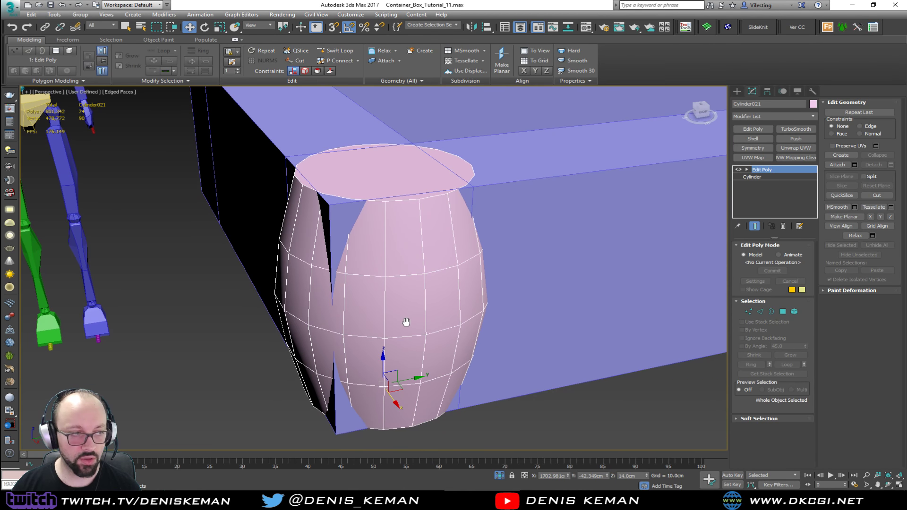
# - Isolate the barrel from the counter and select its top and bottom cap polygons
pyautogui.moveTo(0, 81); pyautogui.dragTo(0, 65)
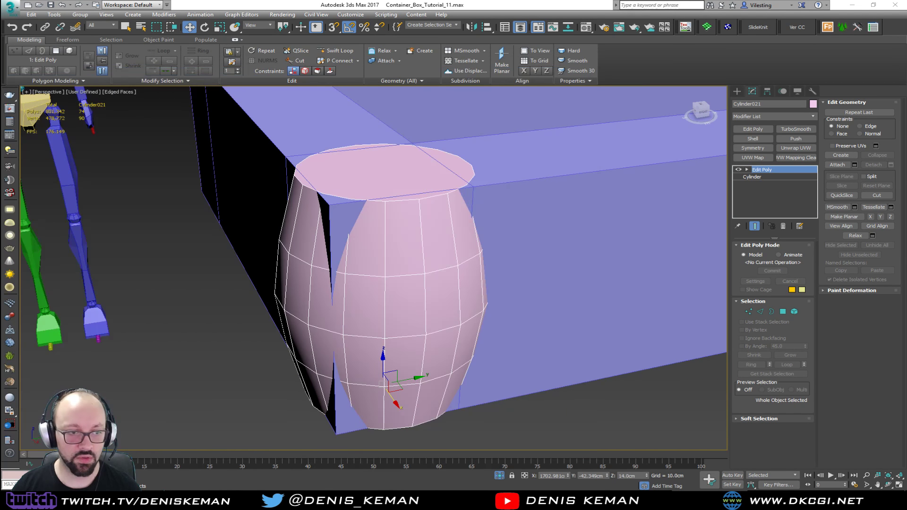
pyautogui.hotkey('alt', 'q')
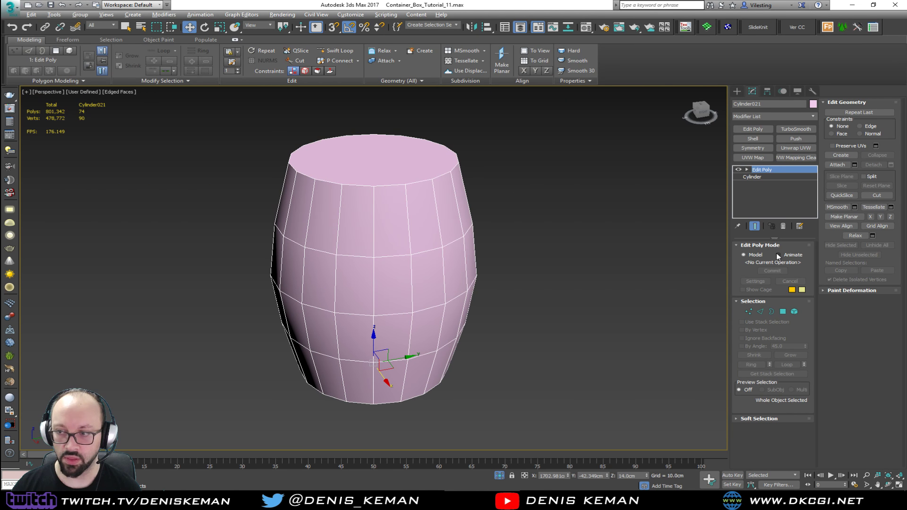
pyautogui.click(782, 311)
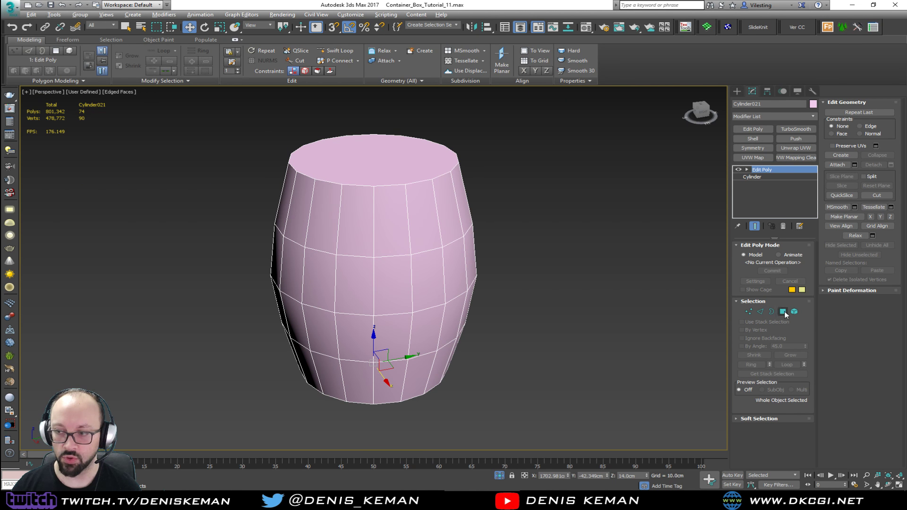
pyautogui.keyDown('alt'); pyautogui.moveTo(411, 142); pyautogui.dragTo(416, 76, button='middle'); pyautogui.keyUp('alt')
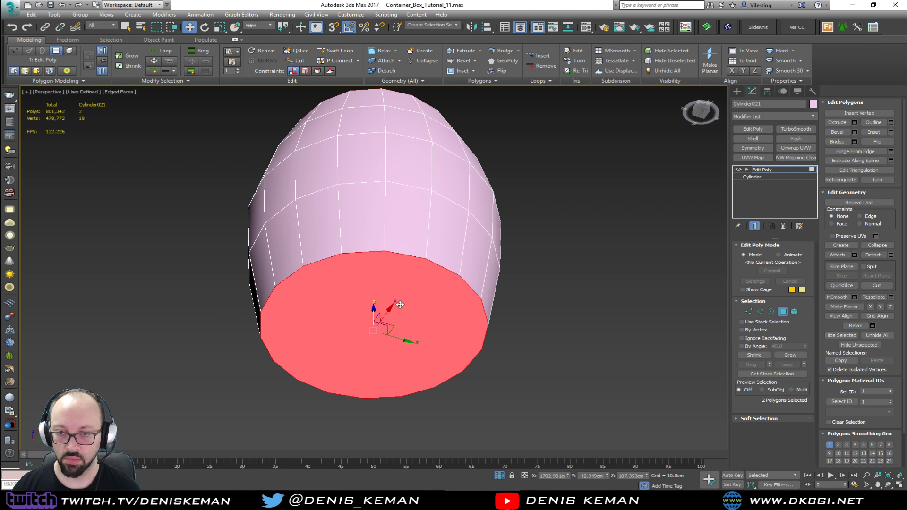
# - Minimize the modeling ribbon to its panel titles to enlarge the viewport
pyautogui.click(234, 41)
pyautogui.click(9, 7)
pyautogui.click(24, 83)
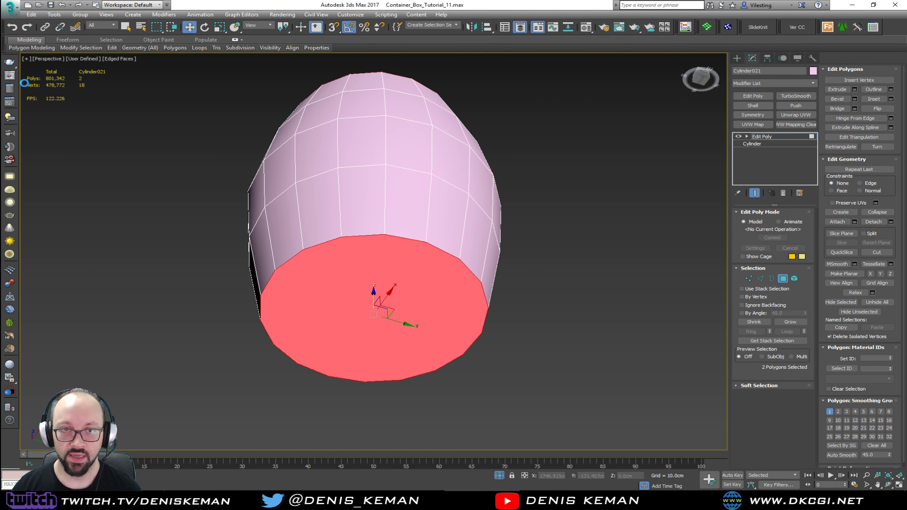
# - Inset the barrel's top and bottom cap polygons by 2 cm
pyautogui.keyDown('alt'); pyautogui.moveTo(285, 170); pyautogui.dragTo(362, 198, button='middle'); pyautogui.keyUp('alt')
pyautogui.click(891, 98)
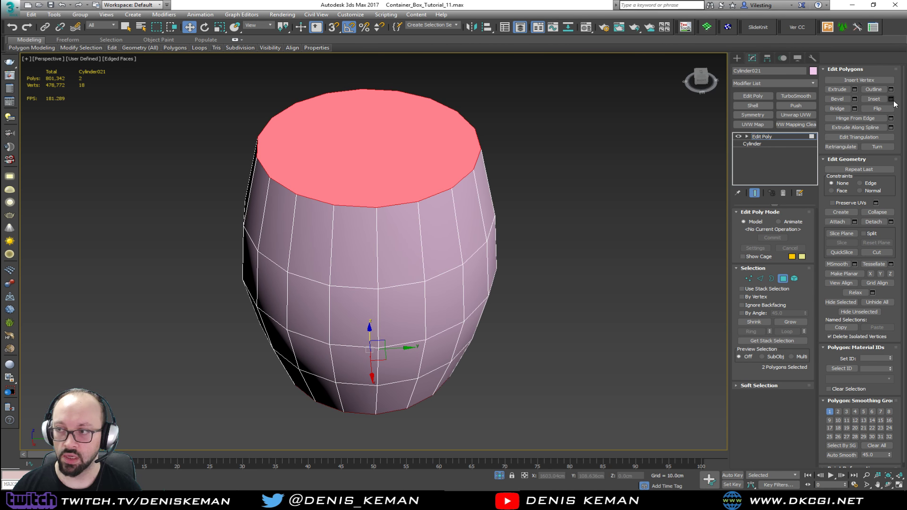
pyautogui.moveTo(381, 270); pyautogui.dragTo(421, 267)
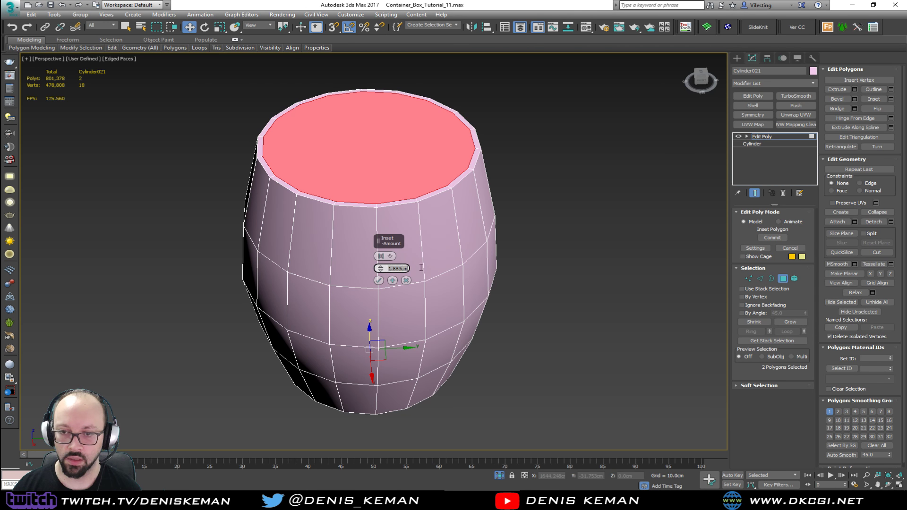
pyautogui.write('2')
pyautogui.press('Return')
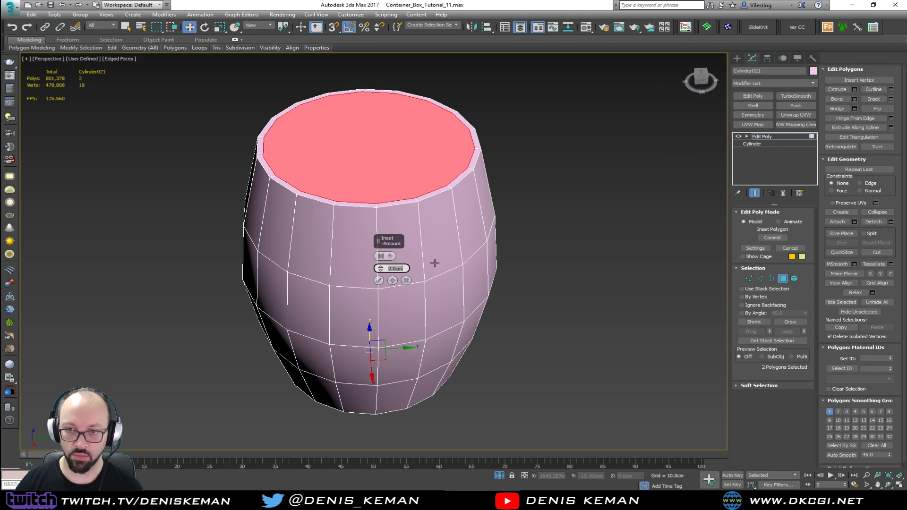
pyautogui.click(379, 280)
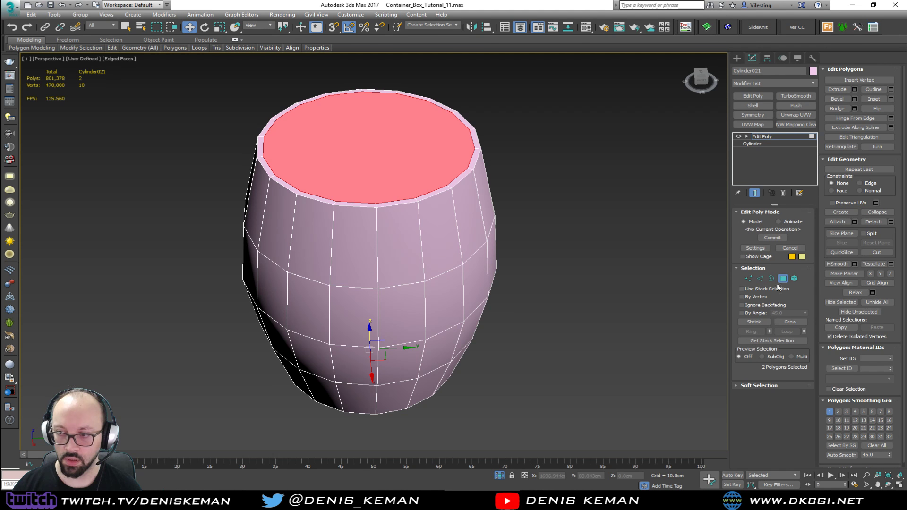
# - Extrude the inset top and bottom caps inward with a height of -2 cm and clear the selection
pyautogui.click(854, 90)
pyautogui.moveTo(381, 267); pyautogui.dragTo(379, 294)
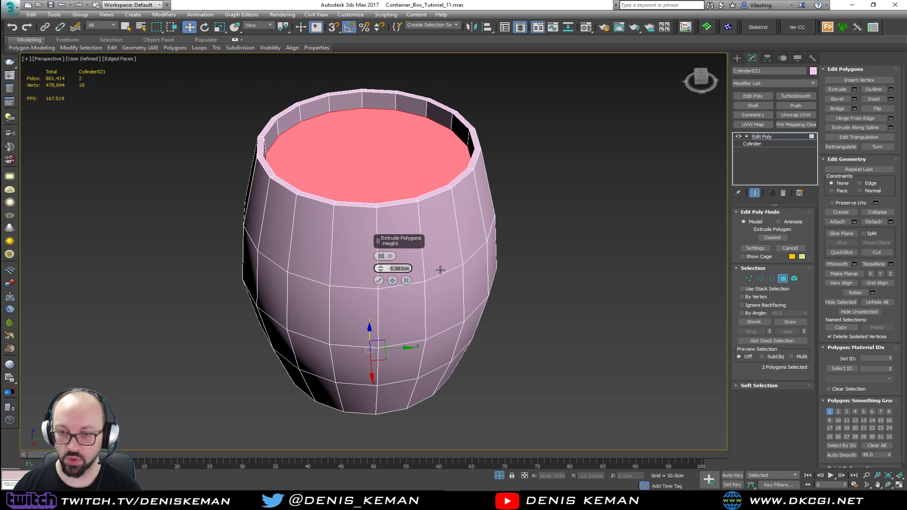
pyautogui.write('0')
pyautogui.press('Return')
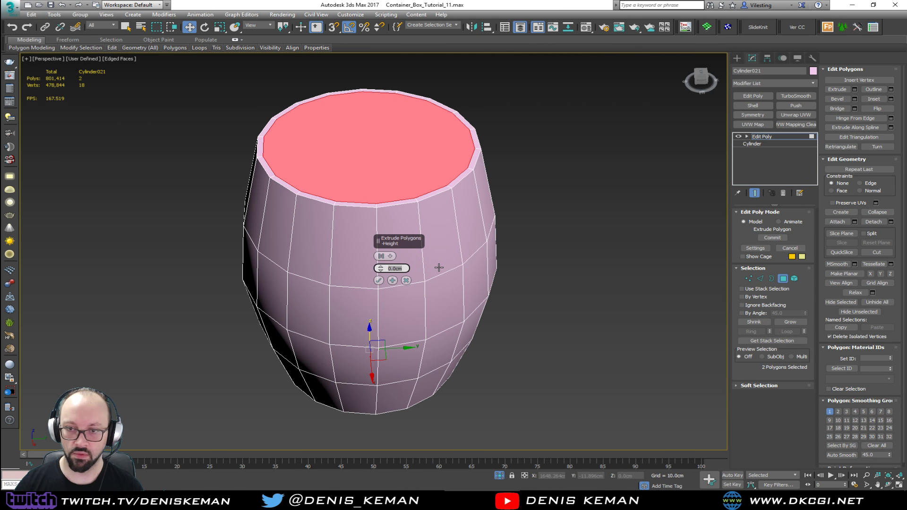
pyautogui.write('-5')
pyautogui.press('Return')
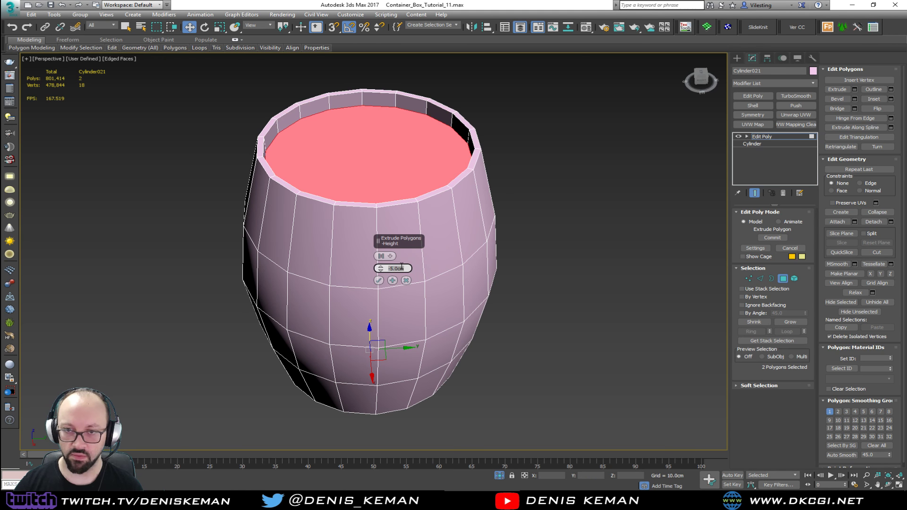
pyautogui.keyDown('alt'); pyautogui.moveTo(299, 269); pyautogui.dragTo(331, 213, button='middle'); pyautogui.keyUp('alt')
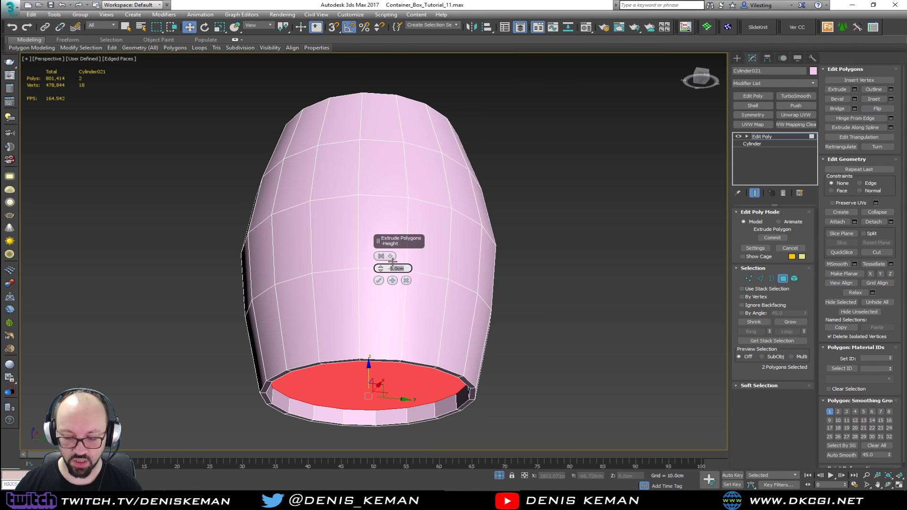
pyautogui.write('-2')
pyautogui.press('Return')
pyautogui.keyDown('alt'); pyautogui.moveTo(364, 210); pyautogui.dragTo(371, 239, button='middle'); pyautogui.keyUp('alt')
pyautogui.click(378, 280)
pyautogui.keyDown('alt'); pyautogui.moveTo(375, 271); pyautogui.dragTo(363, 226, button='middle'); pyautogui.keyUp('alt')
pyautogui.click(540, 165)
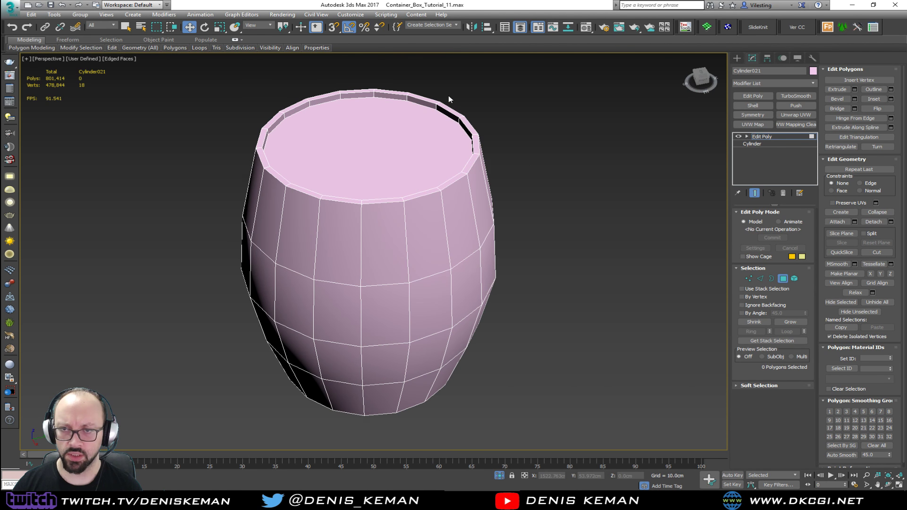
# - Detach the recessed top and bottom cap polygons as a separate object with the default name
pyautogui.scroll(5, 446, 107)
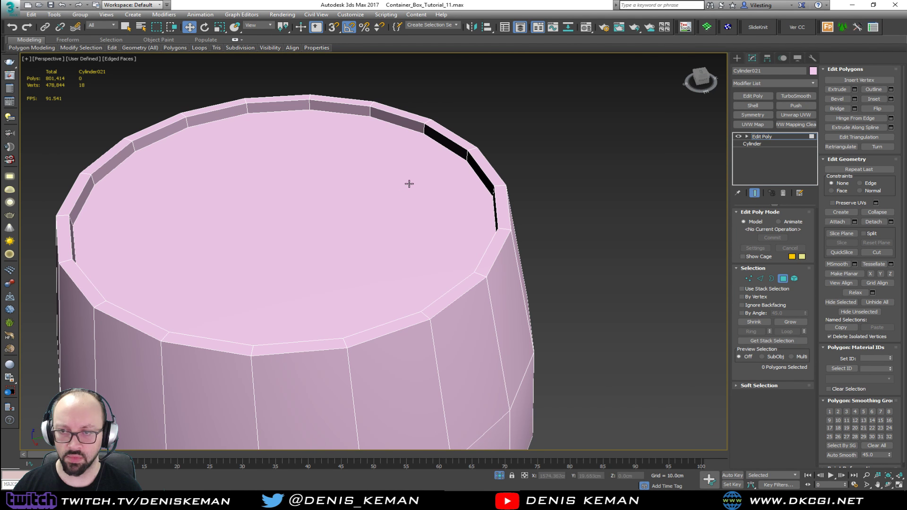
pyautogui.press('4')
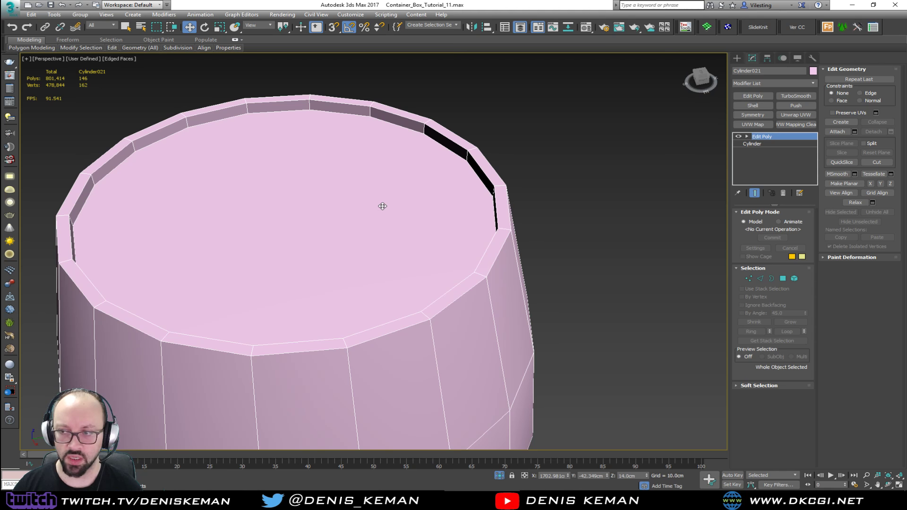
pyautogui.press('4')
pyautogui.click(382, 206)
pyautogui.scroll(-8, 381, 189)
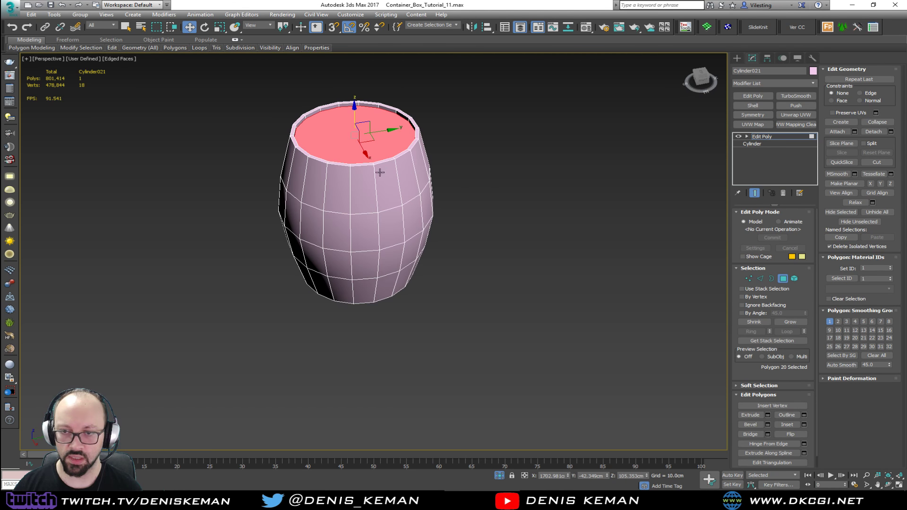
pyautogui.keyDown('alt'); pyautogui.moveTo(380, 173); pyautogui.dragTo(364, 227, button='middle'); pyautogui.keyUp('alt')
pyautogui.keyDown('ctrl'); pyautogui.click(367, 257); pyautogui.keyUp('ctrl')
pyautogui.scroll(5, 348, 219)
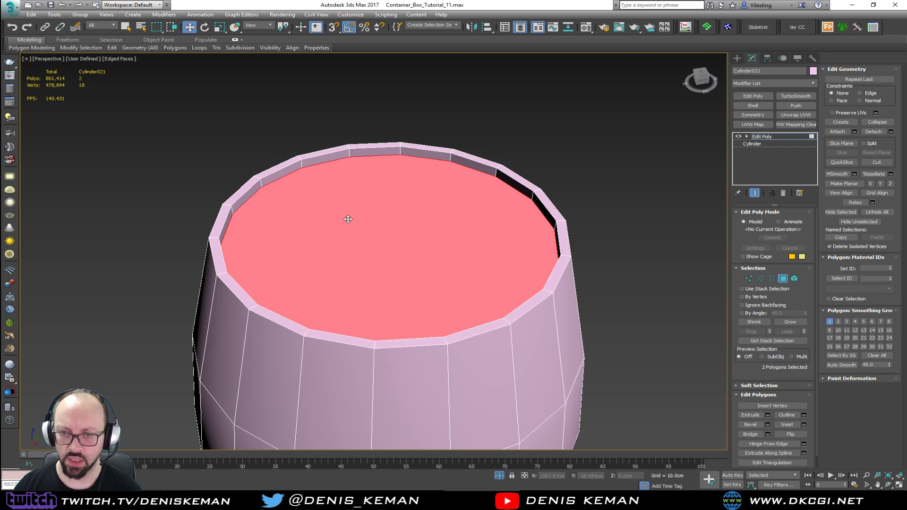
pyautogui.click(875, 132)
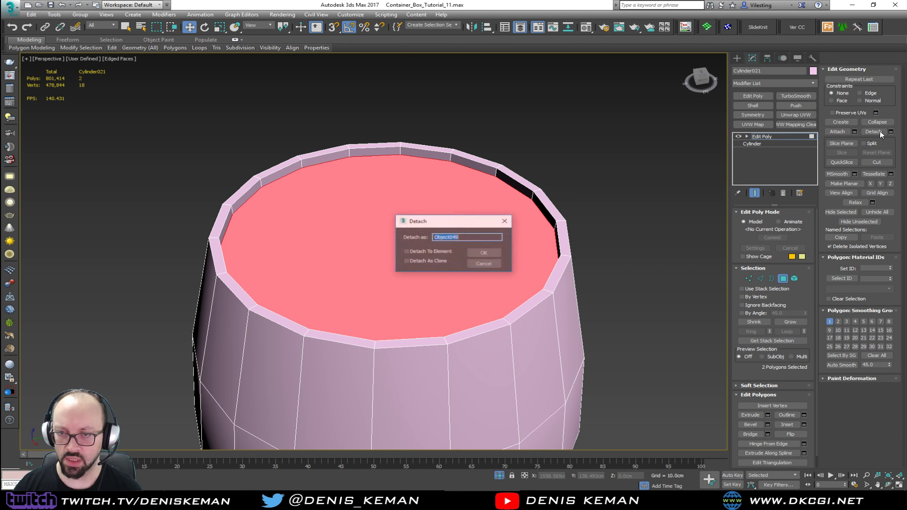
pyautogui.click(484, 253)
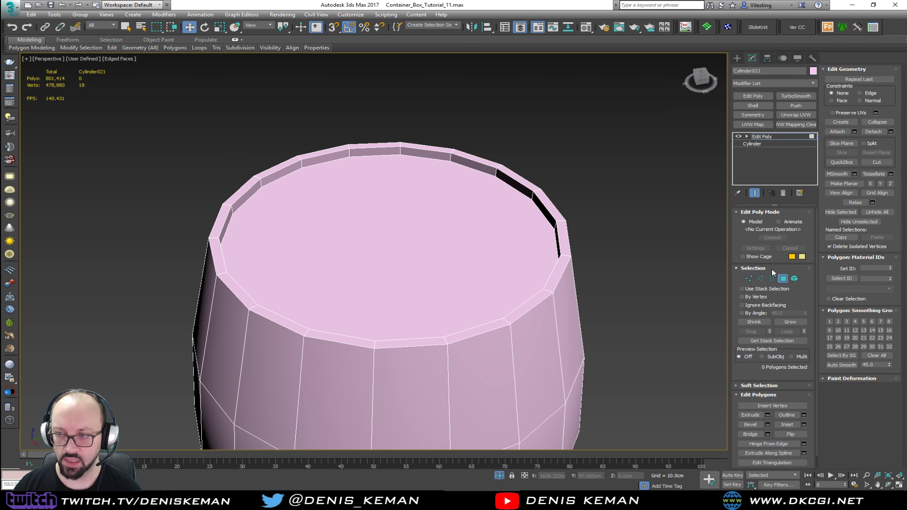
# - Add a Shell modifier with a 0.5 cm outer amount to the detached caps and check their thickness in wireframe
pyautogui.click(782, 279)
pyautogui.click(435, 215)
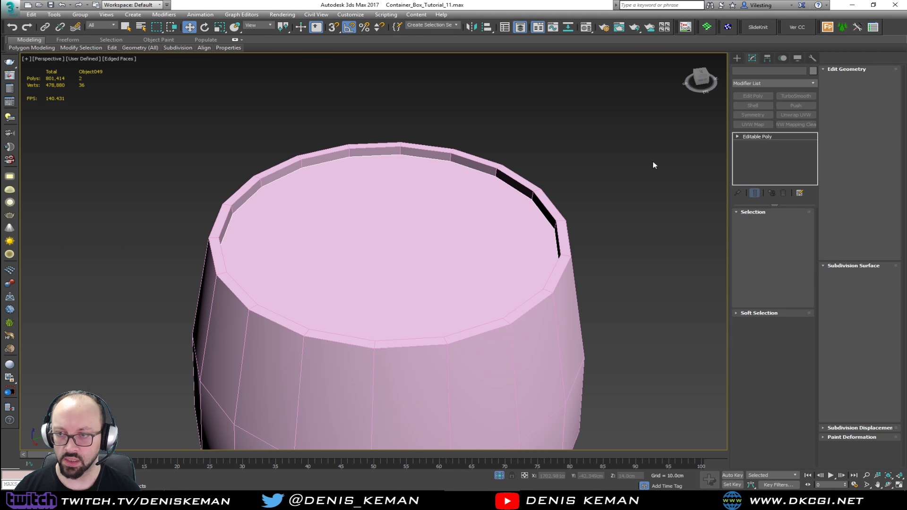
pyautogui.click(756, 107)
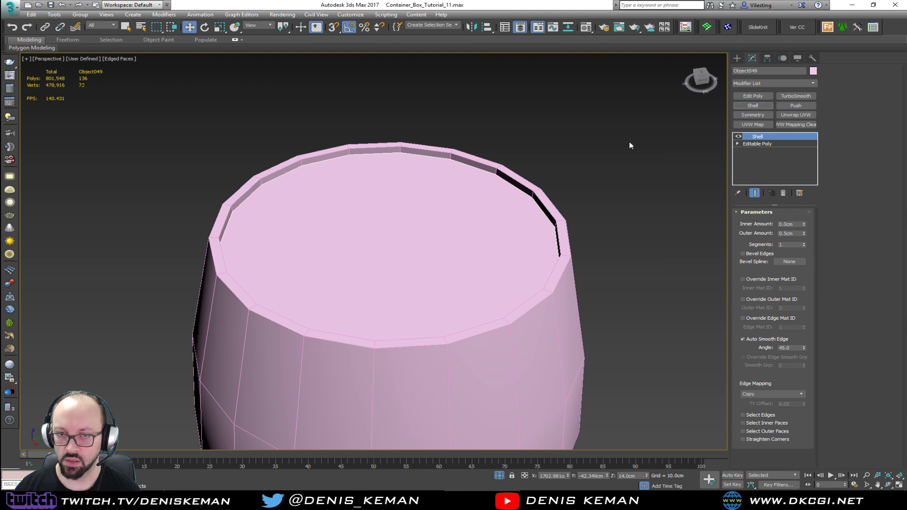
pyautogui.moveTo(419, 196)
pyautogui.keyDown('alt'); pyautogui.mouseDown(button='middle')
pyautogui.moveTo(419, 176)
pyautogui.moveTo(419, 186)
pyautogui.mouseUp(button='middle'); pyautogui.keyUp('alt')
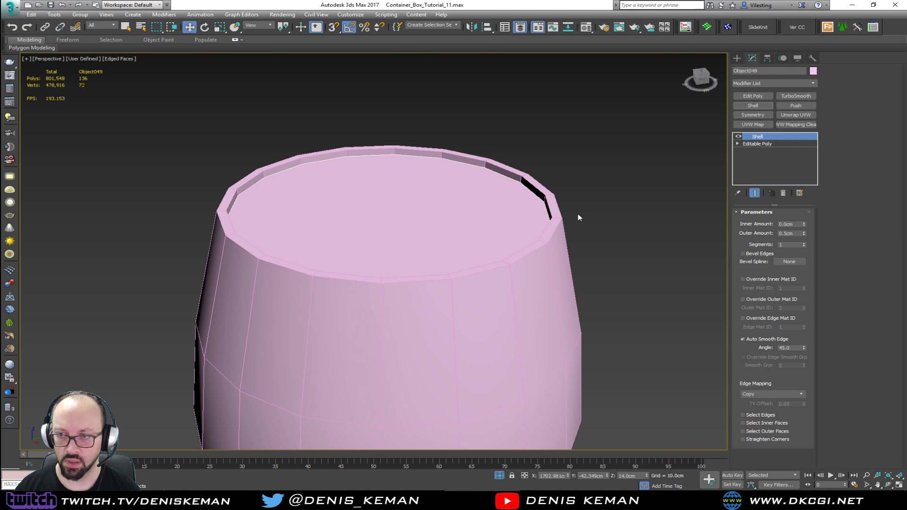
pyautogui.press('F3')
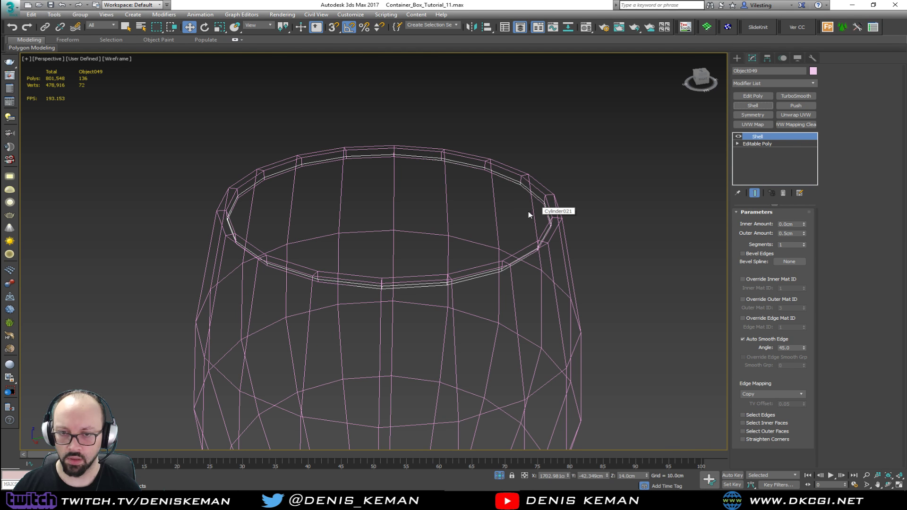
# - Add an Edit Poly modifier to the shelled caps and inset the upper and lower faces of the top lid
pyautogui.click(755, 97)
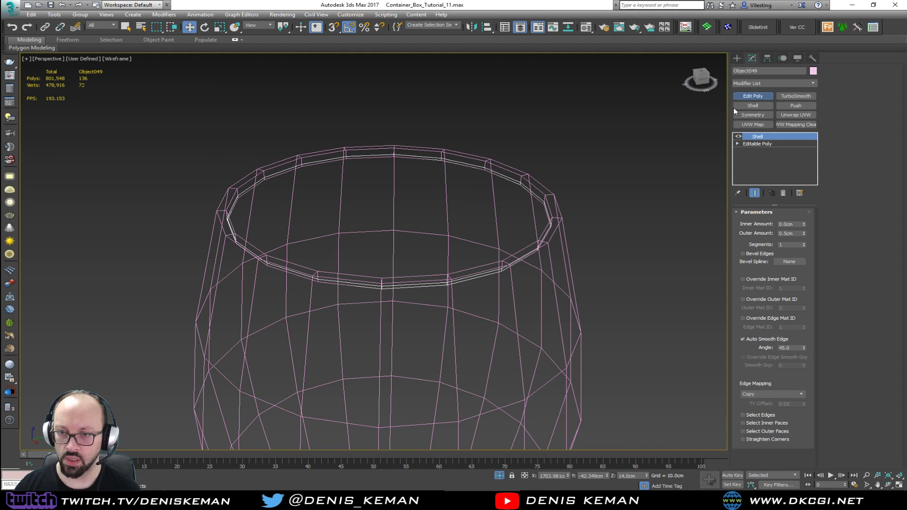
pyautogui.press('4')
pyautogui.click(414, 214)
pyautogui.keyDown('alt'); pyautogui.moveTo(414, 213); pyautogui.dragTo(389, 259, button='middle'); pyautogui.keyUp('alt')
pyautogui.keyDown('ctrl'); pyautogui.click(403, 230); pyautogui.keyUp('ctrl')
pyautogui.scroll(4, 378, 258)
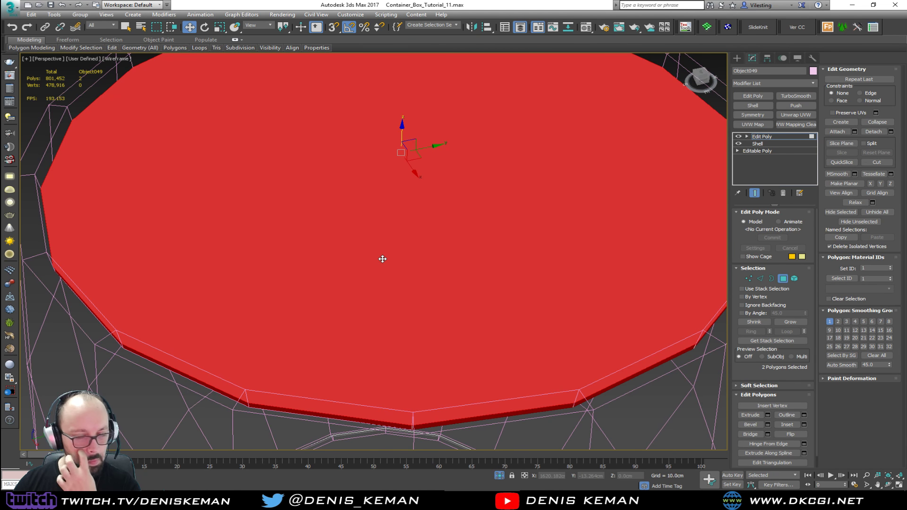
pyautogui.click(779, 424)
pyautogui.moveTo(516, 290); pyautogui.dragTo(521, 281)
pyautogui.press('F3')
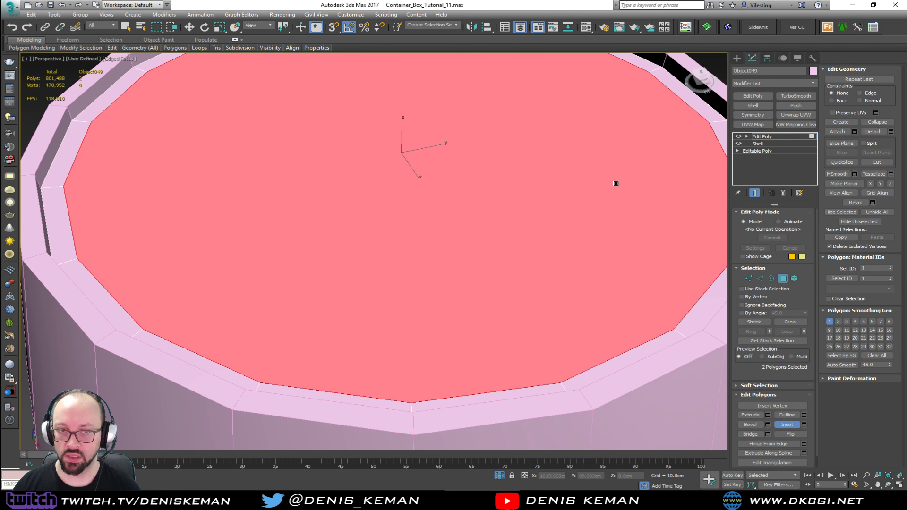
# - Collapse the top lid's two inset faces to their centre points and leave polygon editing
pyautogui.click(876, 123)
pyautogui.keyDown('alt'); pyautogui.moveTo(481, 229); pyautogui.dragTo(479, 217, button='middle'); pyautogui.keyUp('alt')
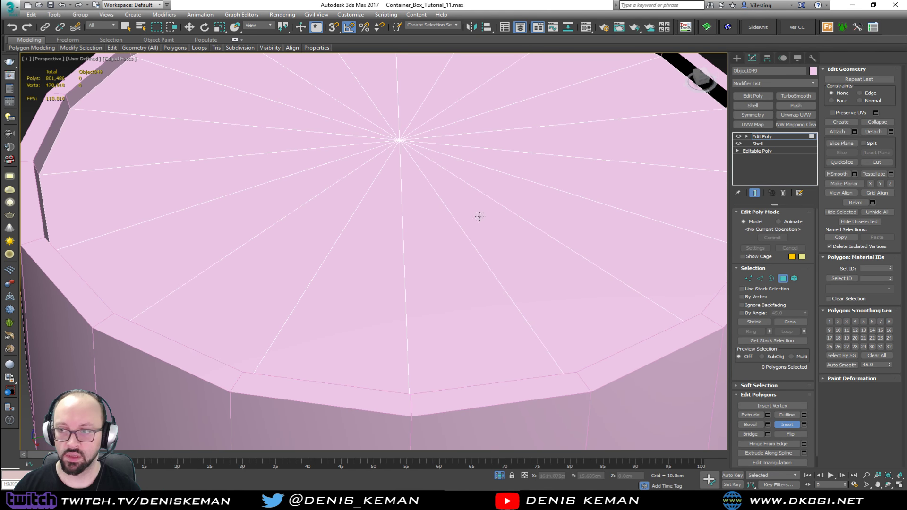
pyautogui.click(786, 279)
# - Select the complete upper and lower outer edge loops of the top lid in wireframe
pyautogui.scroll(-6, 421, 219)
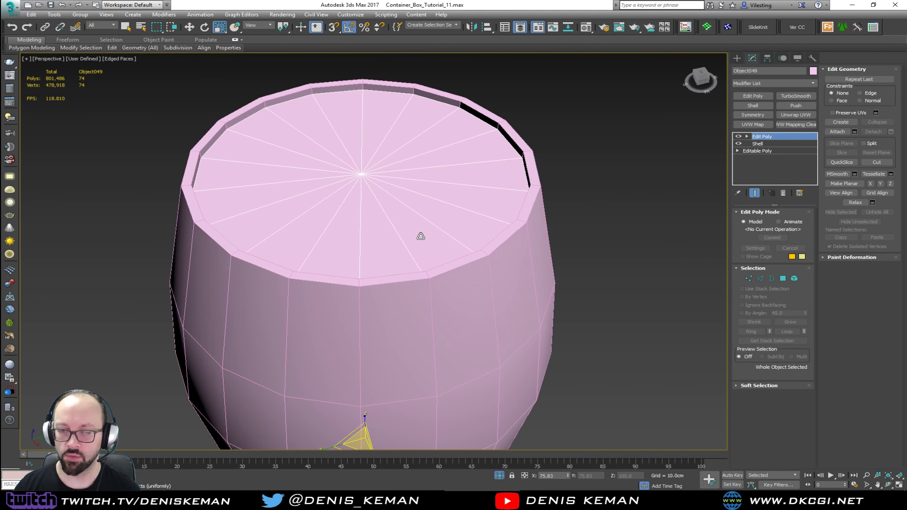
pyautogui.press('F3')
pyautogui.scroll(6, 328, 241)
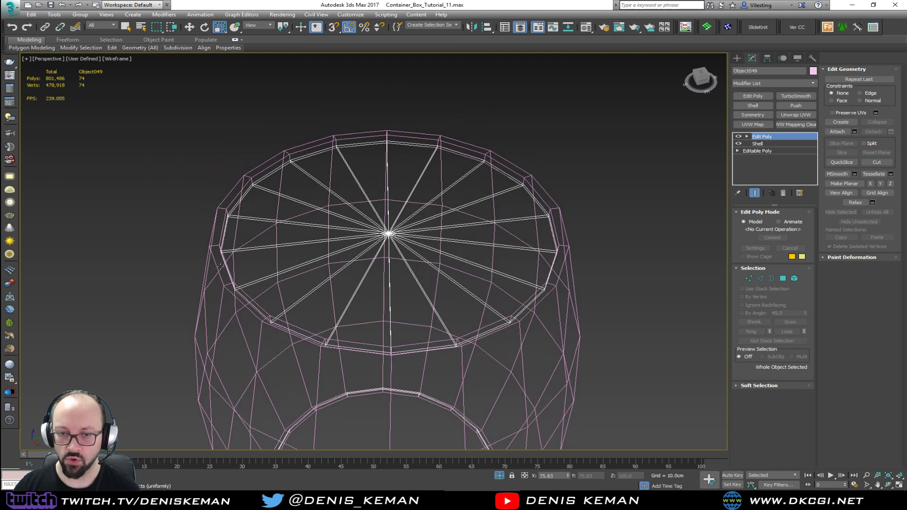
pyautogui.press('2')
pyautogui.click(230, 233)
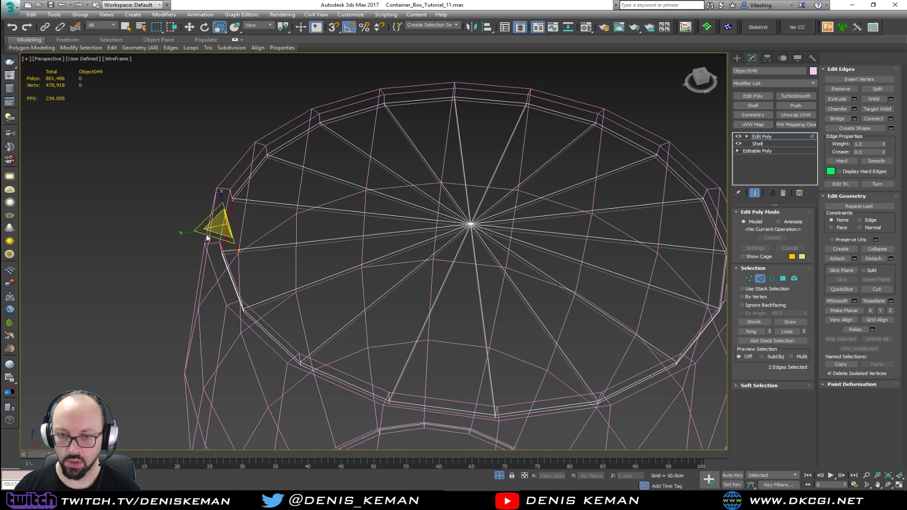
pyautogui.click(787, 332)
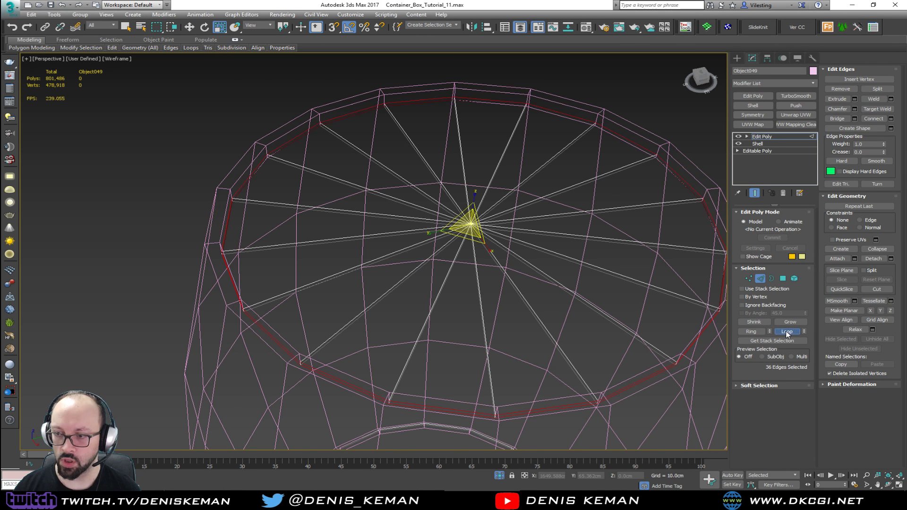
pyautogui.moveTo(677, 231); pyautogui.dragTo(566, 214, button='middle')
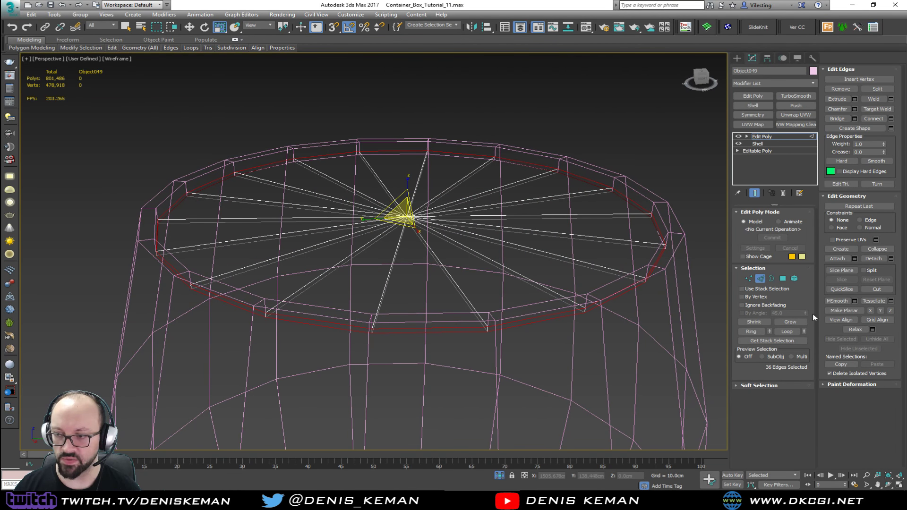
# - Chamfer the top lid's selected rim edges by 0.1 cm with 2 segments and leave edge editing
pyautogui.click(854, 108)
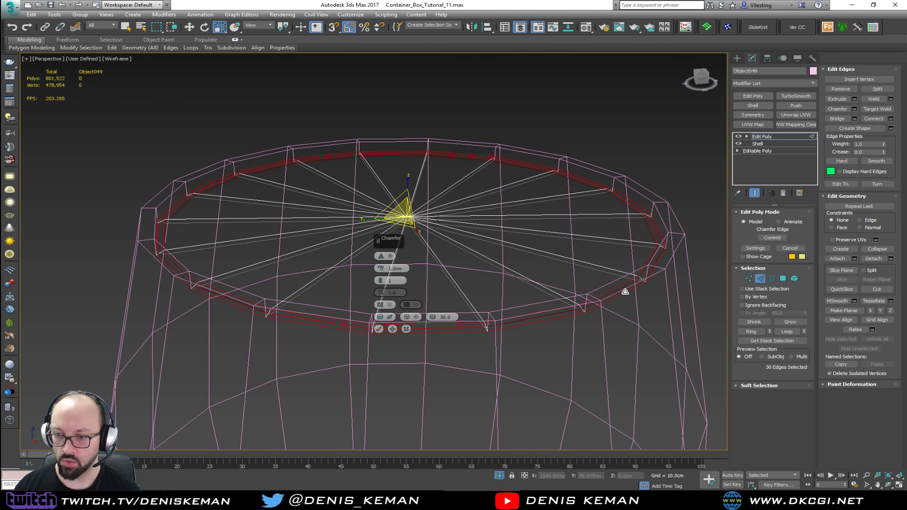
pyautogui.scroll(2, 624, 290)
pyautogui.moveTo(381, 268); pyautogui.dragTo(381, 266)
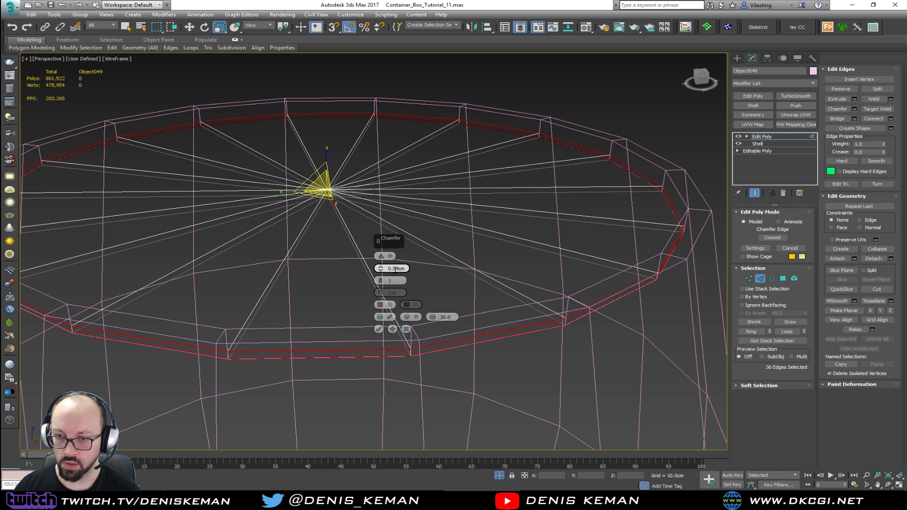
pyautogui.write('0.1')
pyautogui.press('Return')
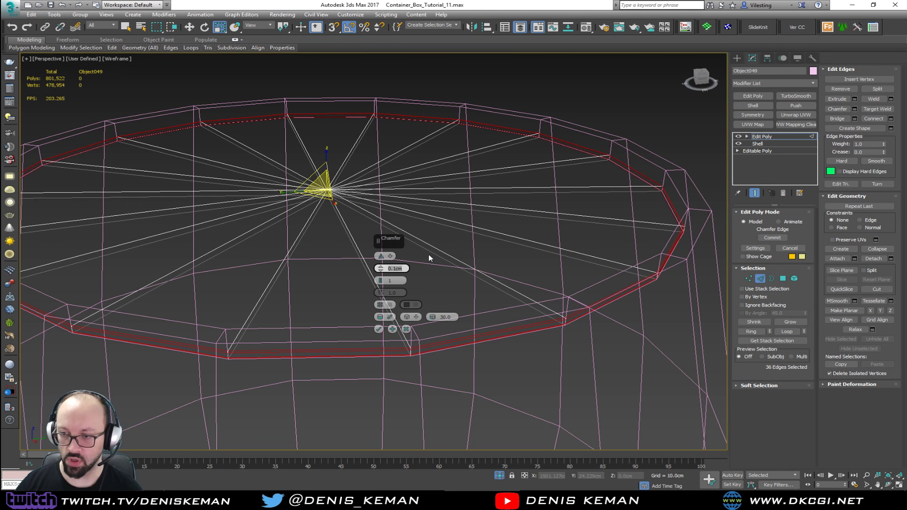
pyautogui.keyDown('alt'); pyautogui.moveTo(429, 254); pyautogui.dragTo(541, 321, button='middle'); pyautogui.keyUp('alt')
pyautogui.click(382, 281)
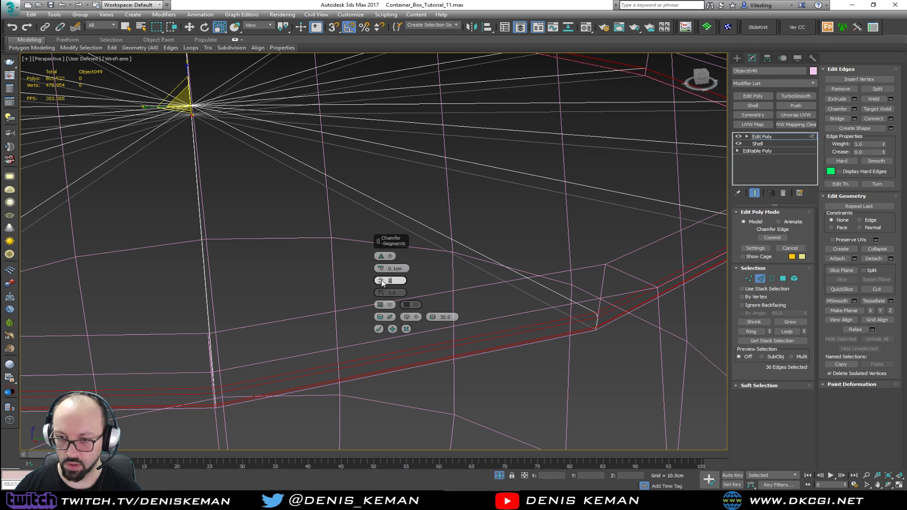
pyautogui.click(379, 329)
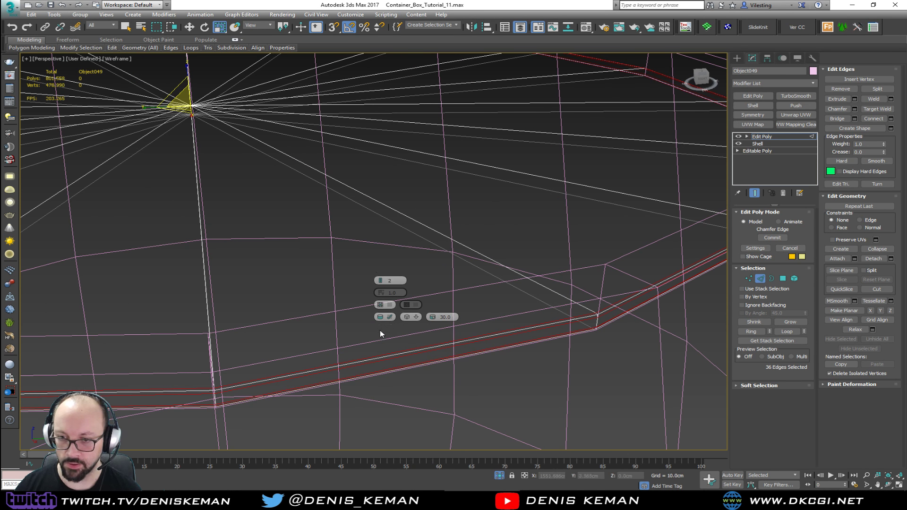
pyautogui.moveTo(418, 239); pyautogui.dragTo(418, 244, button='middle')
pyautogui.press('z')
pyautogui.press('F3')
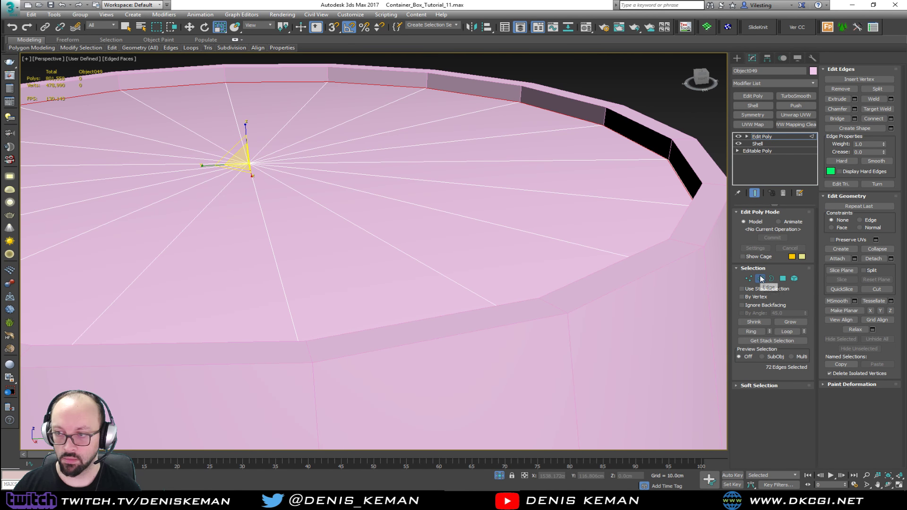
pyautogui.click(759, 278)
# - Add a TurboSmooth modifier to the lids and check the top lid's shading without edge display
pyautogui.click(784, 95)
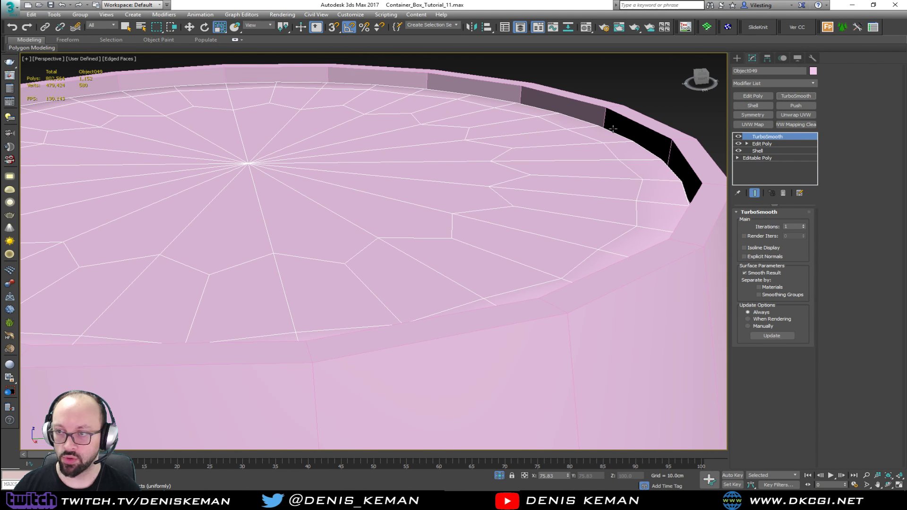
pyautogui.scroll(-5, 486, 152)
pyautogui.keyDown('alt'); pyautogui.moveTo(486, 153); pyautogui.dragTo(482, 182, button='middle'); pyautogui.keyUp('alt')
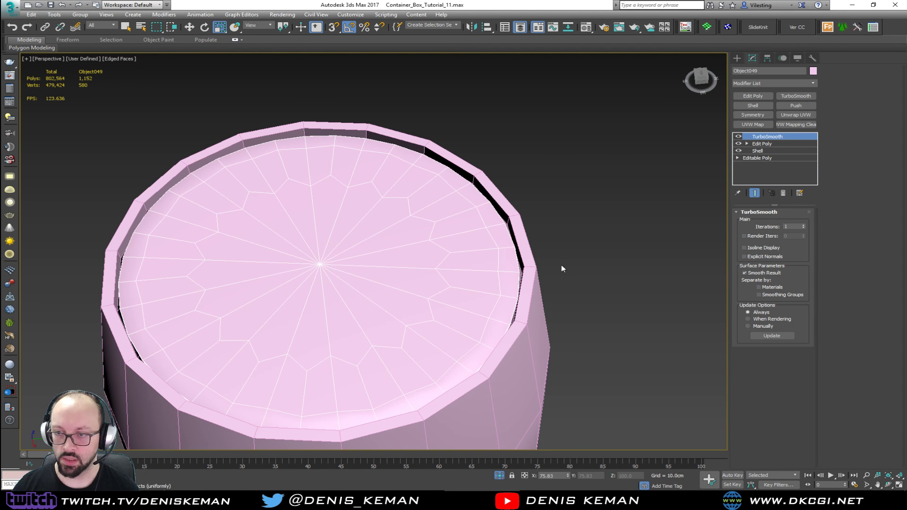
pyautogui.click(574, 246)
pyautogui.press('F4')
pyautogui.scroll(5, 383, 274)
pyautogui.scroll(-2, 423, 213)
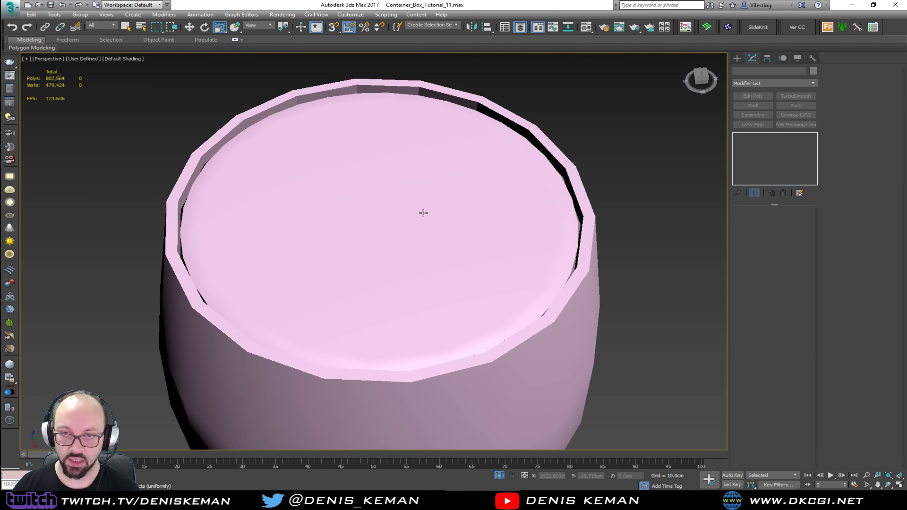
pyautogui.press('F4')
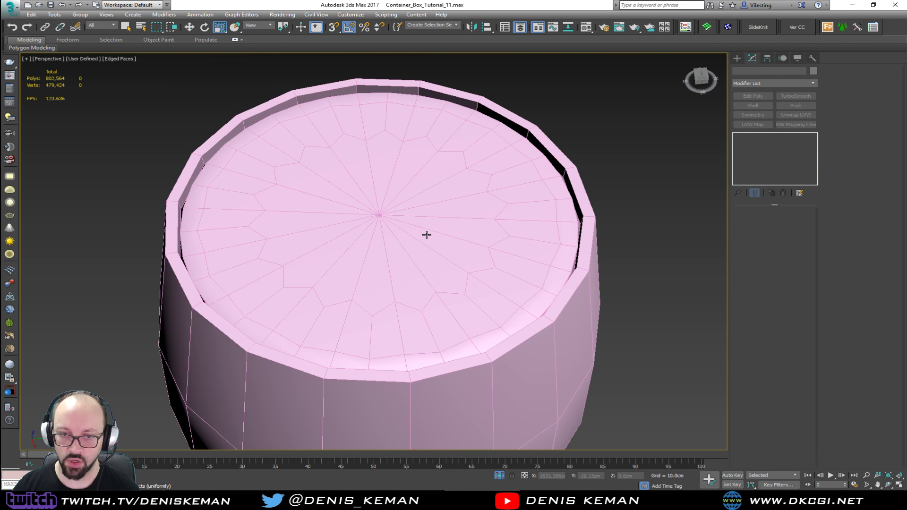
# - Select the inner and outer rim edge loops at both the top and bottom of the barrel body
pyautogui.click(183, 174)
pyautogui.press('2')
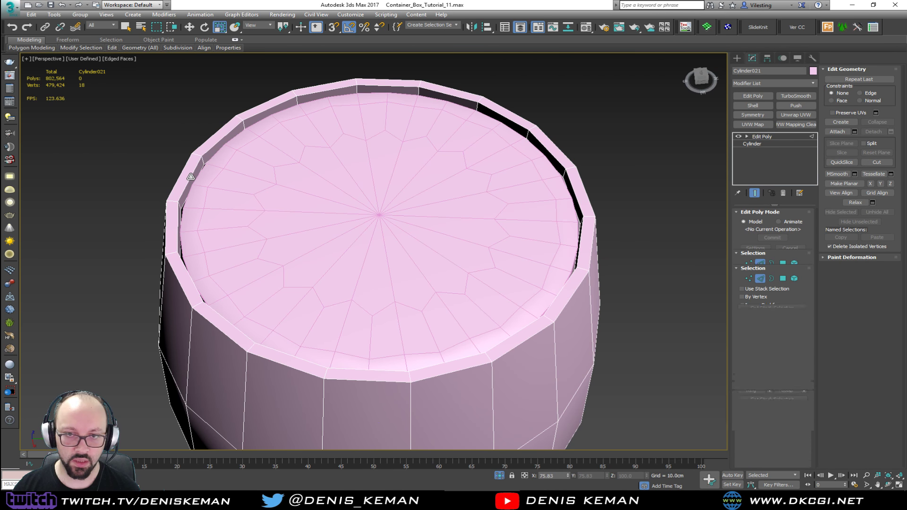
pyautogui.doubleClick(181, 175)
pyautogui.keyDown('ctrl'); pyautogui.doubleClick(181, 176); pyautogui.keyUp('ctrl')
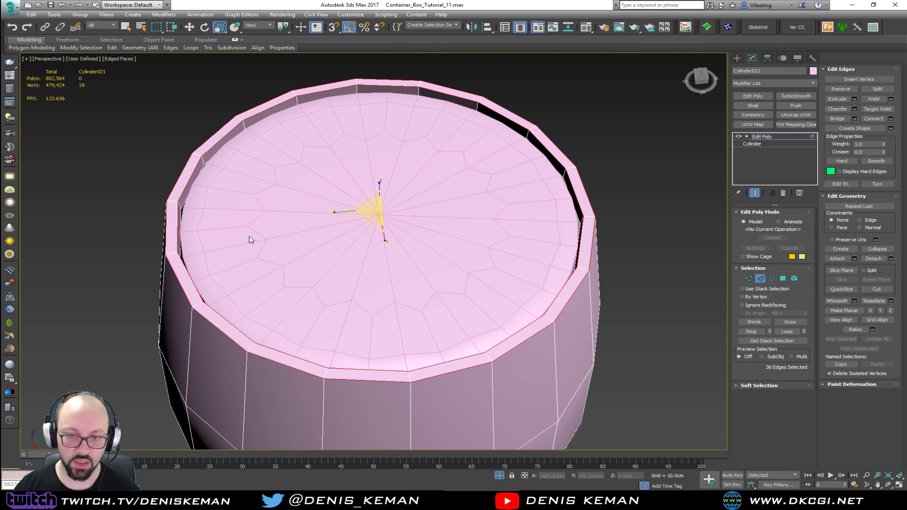
pyautogui.scroll(-5, 270, 169)
pyautogui.keyDown('alt'); pyautogui.moveTo(270, 168); pyautogui.dragTo(301, 130, button='middle'); pyautogui.keyUp('alt')
pyautogui.scroll(4, 270, 225)
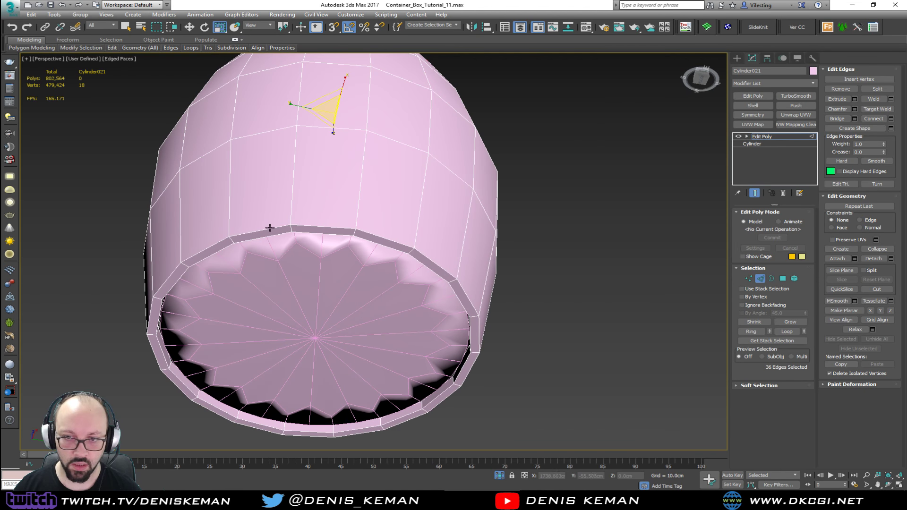
pyautogui.keyDown('ctrl'); pyautogui.doubleClick(270, 236); pyautogui.keyUp('ctrl')
pyautogui.keyDown('ctrl'); pyautogui.doubleClick(268, 239); pyautogui.keyUp('ctrl')
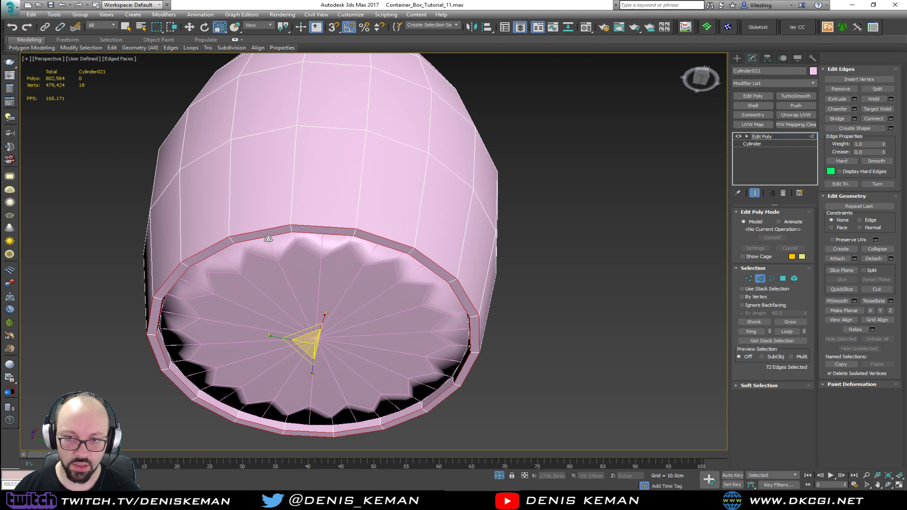
# - Chamfer the barrel body's selected rim edges by 0.1 cm with 2 segments and leave edge editing
pyautogui.click(854, 108)
pyautogui.click(381, 269)
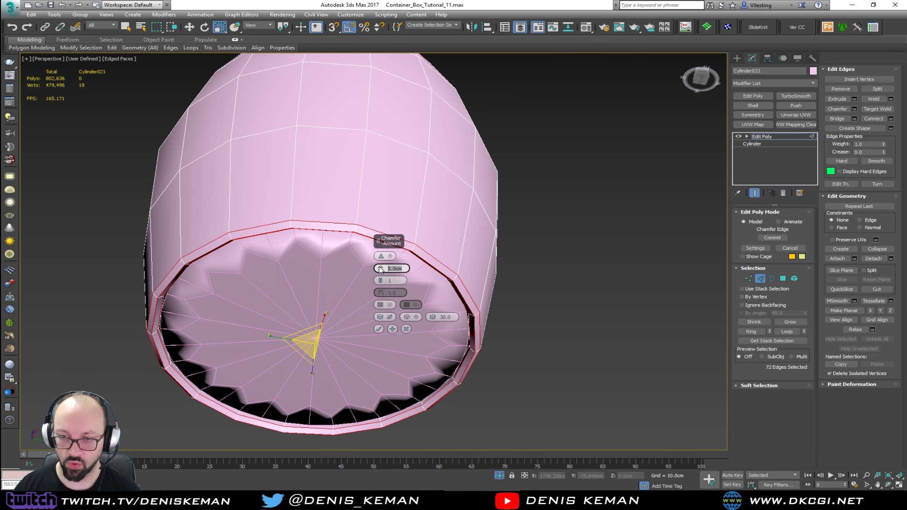
pyautogui.write('0.1')
pyautogui.press('Return')
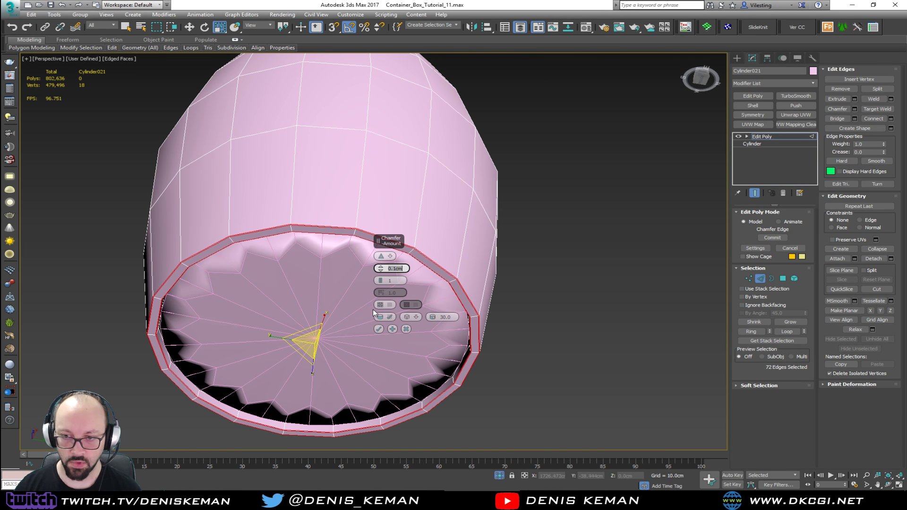
pyautogui.scroll(5, 273, 233)
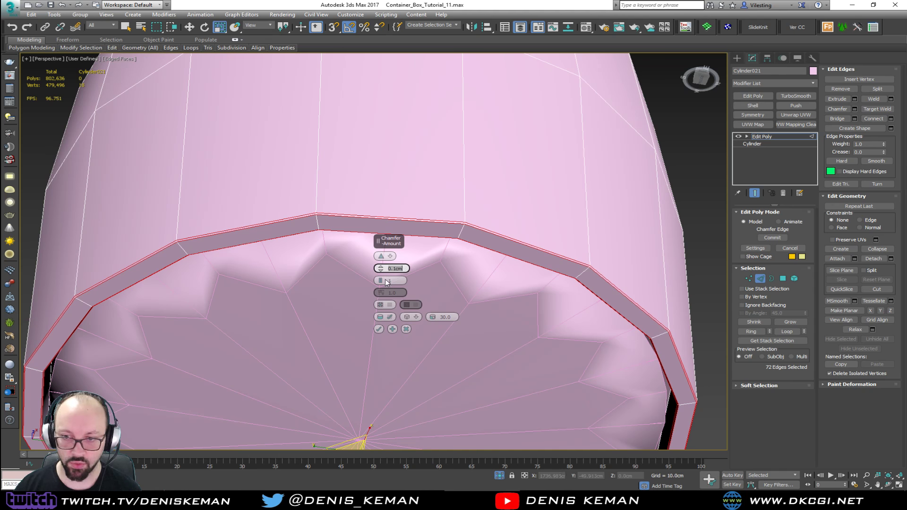
pyautogui.click(383, 282)
pyautogui.click(381, 280)
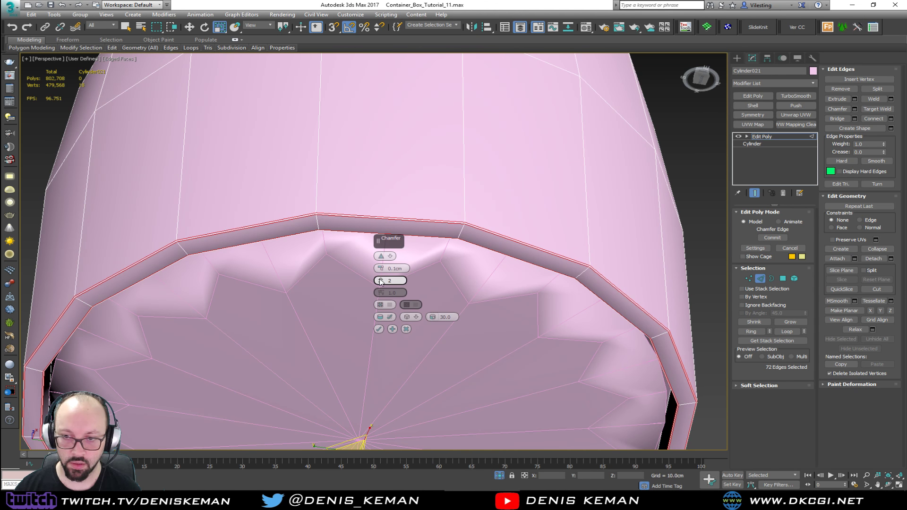
pyautogui.click(379, 328)
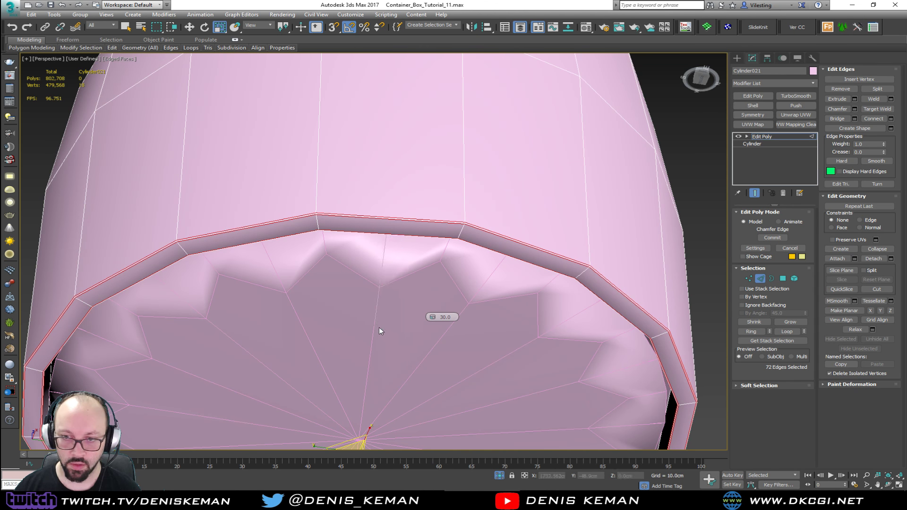
pyautogui.click(760, 279)
# - Add a TurboSmooth modifier with 2 iterations to the barrel body and check the smoothed shape
pyautogui.click(796, 97)
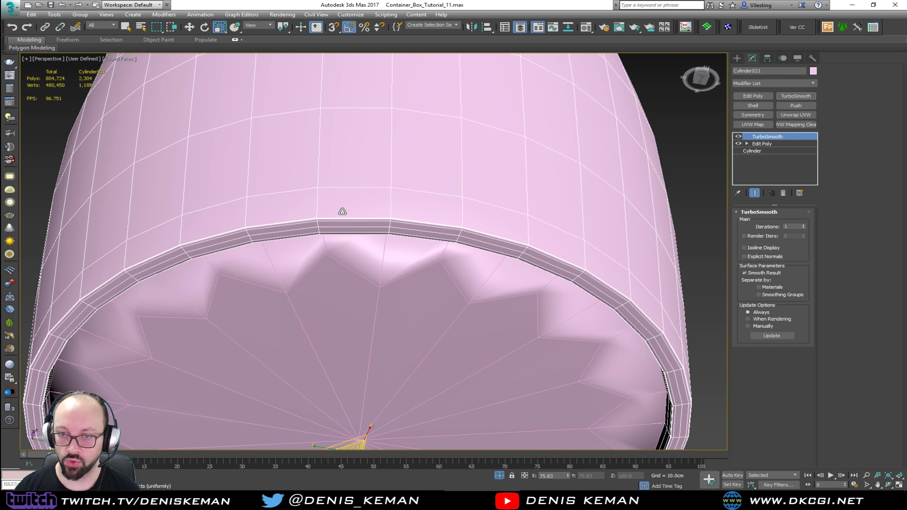
pyautogui.scroll(-4, 345, 217)
pyautogui.keyDown('alt'); pyautogui.moveTo(349, 225); pyautogui.dragTo(283, 219, button='middle'); pyautogui.keyUp('alt')
pyautogui.press('F4')
pyautogui.scroll(2, 283, 220)
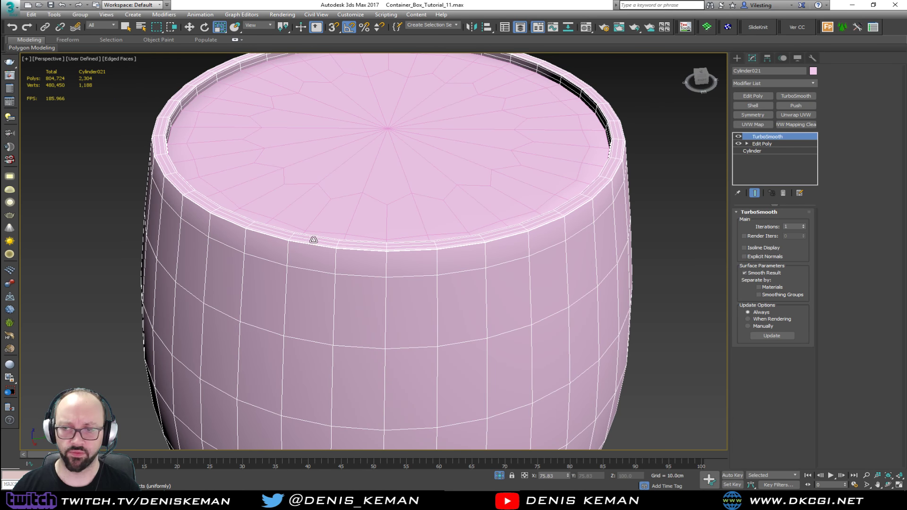
pyautogui.click(804, 225)
pyautogui.press('F4')
pyautogui.moveTo(461, 195); pyautogui.dragTo(411, 156, button='middle')
pyautogui.scroll(-4, 411, 156)
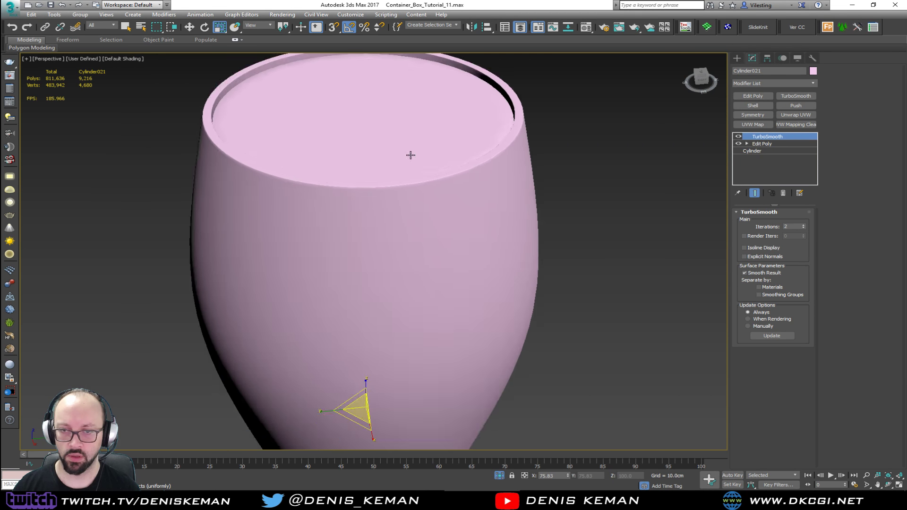
# - Set the lids' TurboSmooth to 2 iterations and check the smoothed barrel without edge display
pyautogui.click(526, 216)
pyautogui.keyDown('alt'); pyautogui.moveTo(526, 217); pyautogui.dragTo(415, 222, button='middle'); pyautogui.keyUp('alt')
pyautogui.click(429, 183)
pyautogui.click(411, 221)
pyautogui.press('F4')
pyautogui.scroll(3, 367, 218)
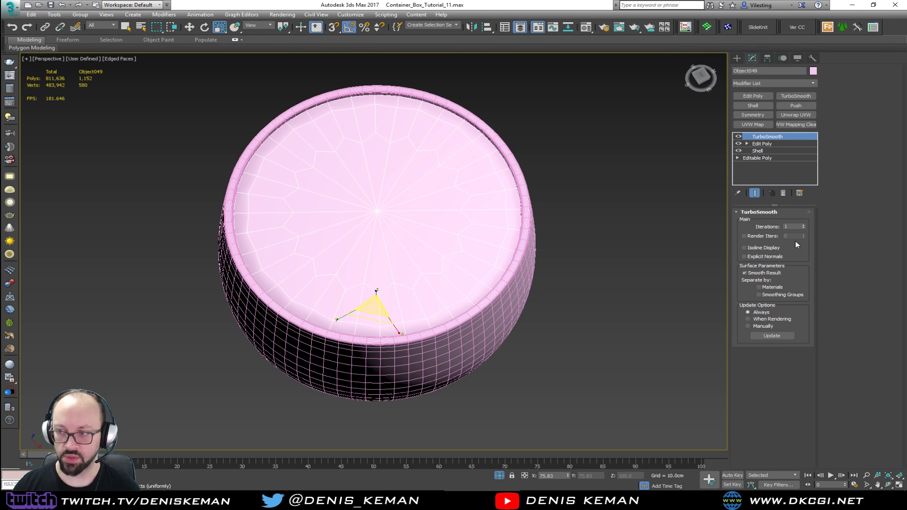
pyautogui.click(804, 225)
pyautogui.press('F4')
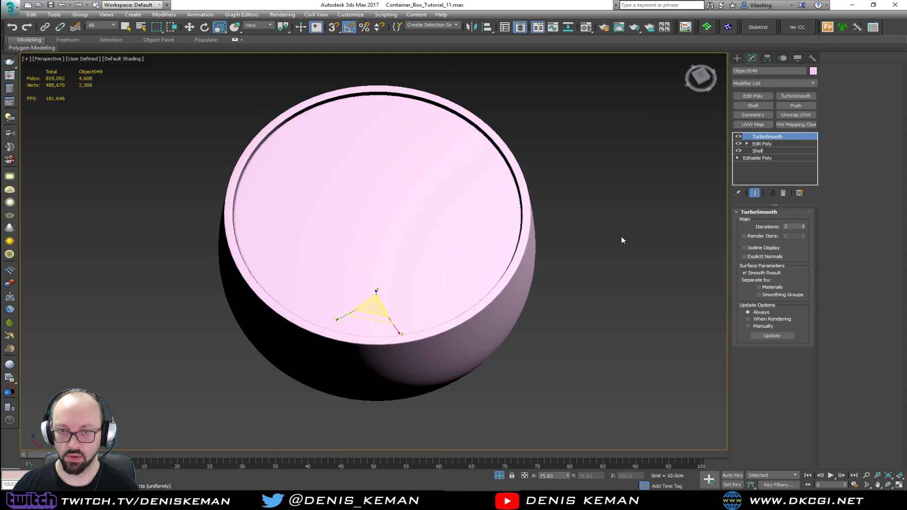
pyautogui.click(622, 237)
pyautogui.scroll(-3, 506, 245)
pyautogui.moveTo(504, 245)
pyautogui.keyDown('alt'); pyautogui.mouseDown(button='middle')
pyautogui.moveTo(508, 194)
pyautogui.moveTo(506, 217)
pyautogui.mouseUp(button='middle'); pyautogui.keyUp('alt')
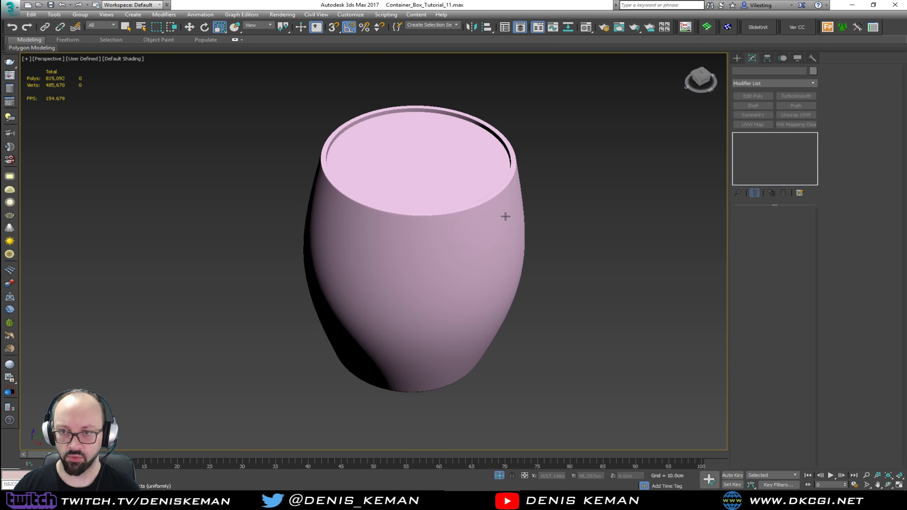
# - Turn off the lids' TurboSmooth, delete the bottom lid element in Edit Poly, and review the barrel without edge display
pyautogui.press('F4')
pyautogui.click(425, 176)
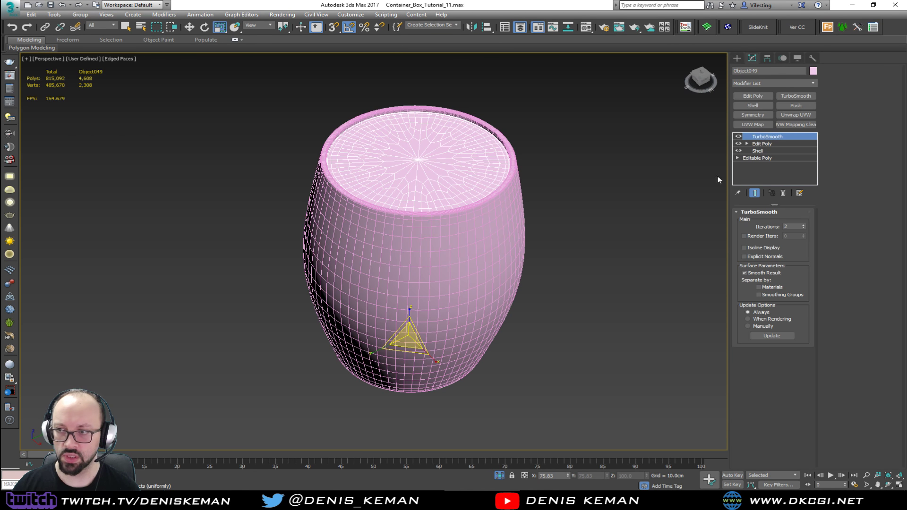
pyautogui.click(739, 137)
pyautogui.click(761, 144)
pyautogui.keyDown('alt'); pyautogui.moveTo(492, 282); pyautogui.dragTo(505, 189, button='middle'); pyautogui.keyUp('alt')
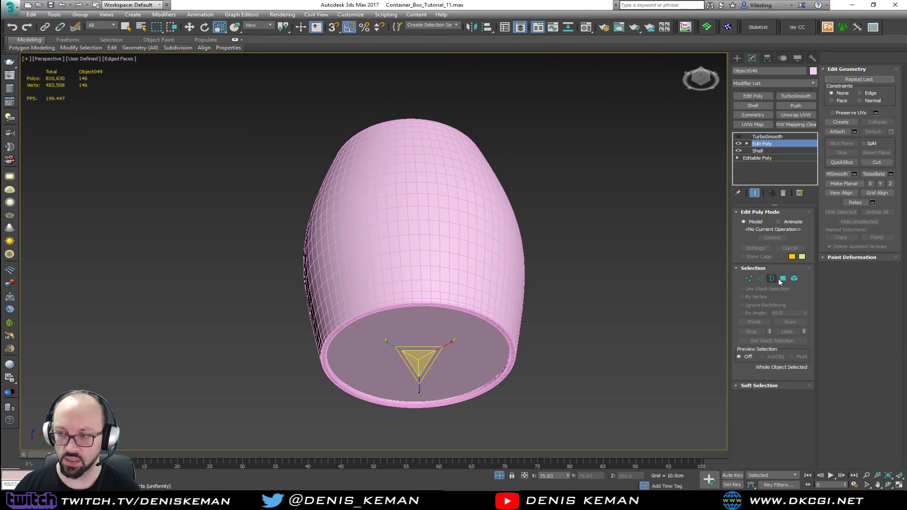
pyautogui.click(794, 278)
pyautogui.click(406, 327)
pyautogui.press('Delete')
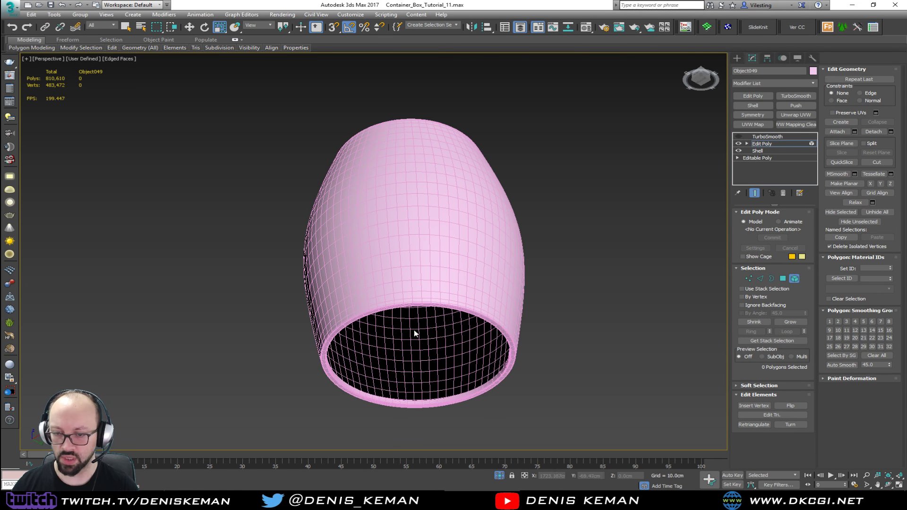
pyautogui.click(795, 279)
pyautogui.click(622, 334)
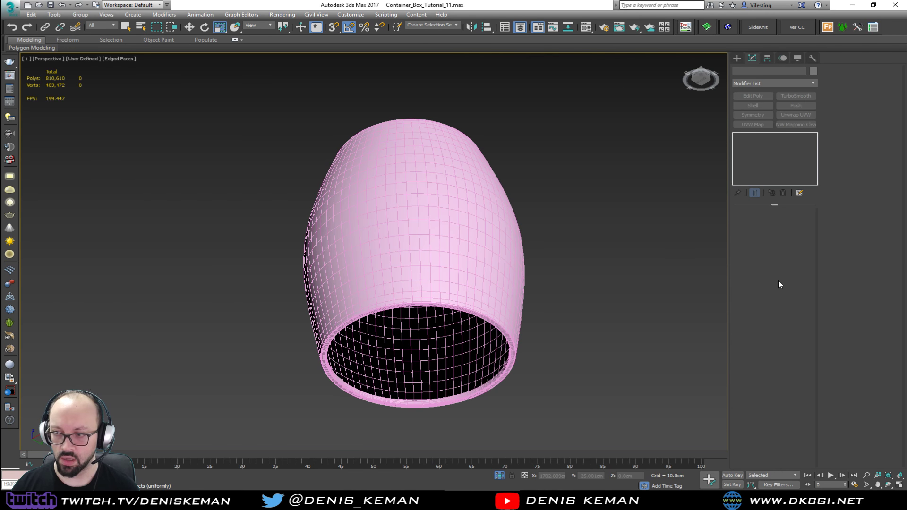
pyautogui.press('F4')
pyautogui.moveTo(447, 234)
pyautogui.keyDown('alt'); pyautogui.mouseDown(button='middle')
pyautogui.moveTo(449, 275)
pyautogui.moveTo(429, 215)
pyautogui.mouseUp(button='middle'); pyautogui.keyUp('alt')
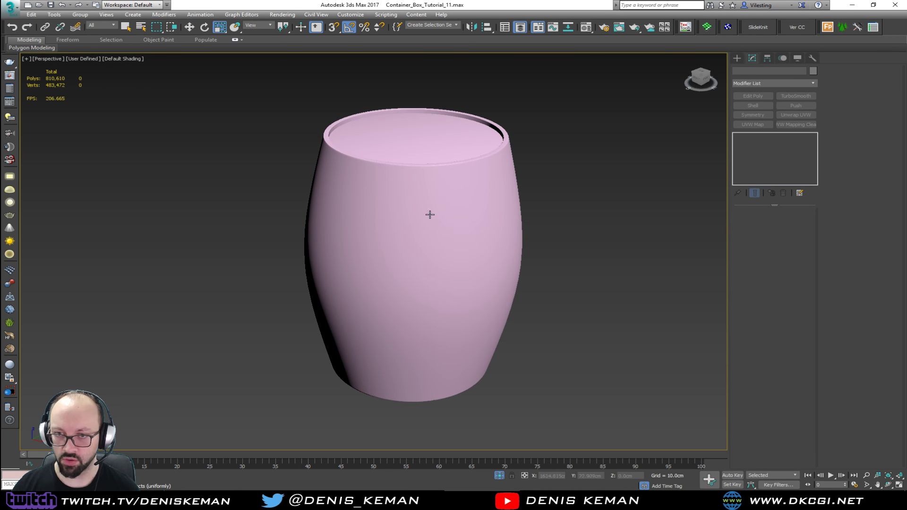
# - Turn the lid's TurboSmooth back on and review the smoothed barrel without edge display
pyautogui.click(421, 147)
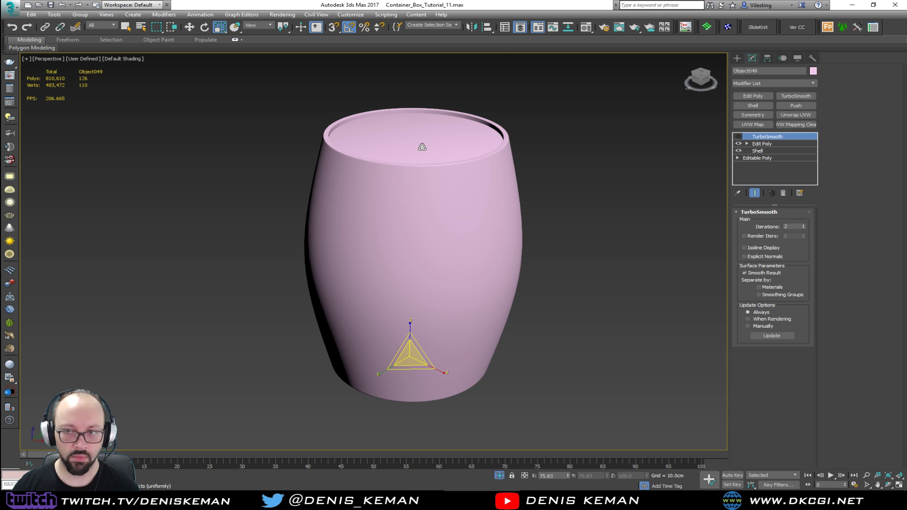
pyautogui.press('F4')
pyautogui.scroll(2, 423, 184)
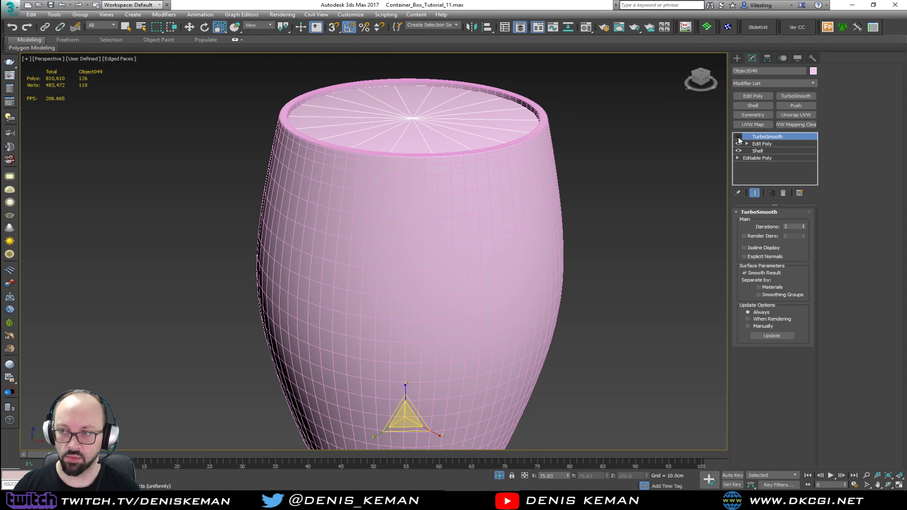
pyautogui.click(738, 138)
pyautogui.click(633, 188)
pyautogui.press('F4')
pyautogui.scroll(-2, 445, 257)
pyautogui.moveTo(457, 228)
pyautogui.mouseDown(button='middle')
pyautogui.moveTo(445, 257)
pyautogui.moveTo(431, 158)
pyautogui.moveTo(434, 236)
pyautogui.mouseUp(button='middle')
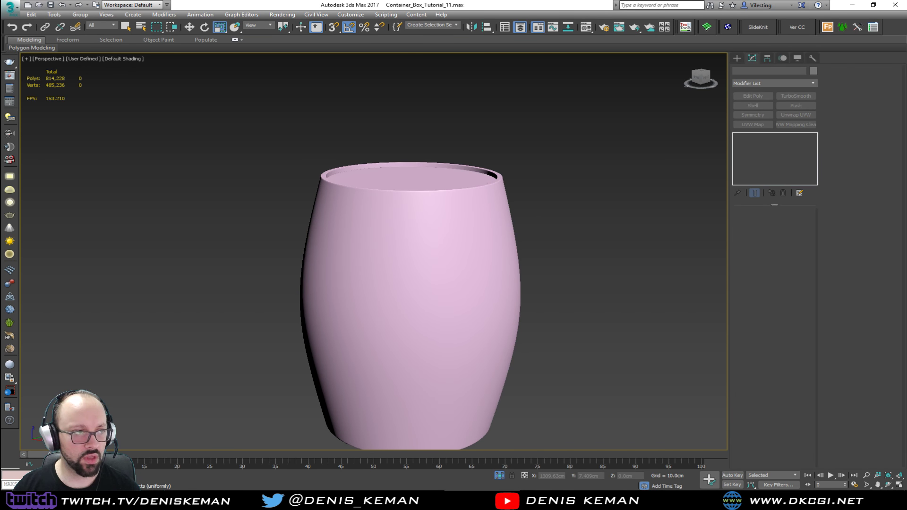
# - Check the barrel reference photo and add an Edit Poly modifier above TurboSmooth on the barrel body, with edges displayed
pyautogui.moveTo(0, 73); pyautogui.dragTo(371, 67)
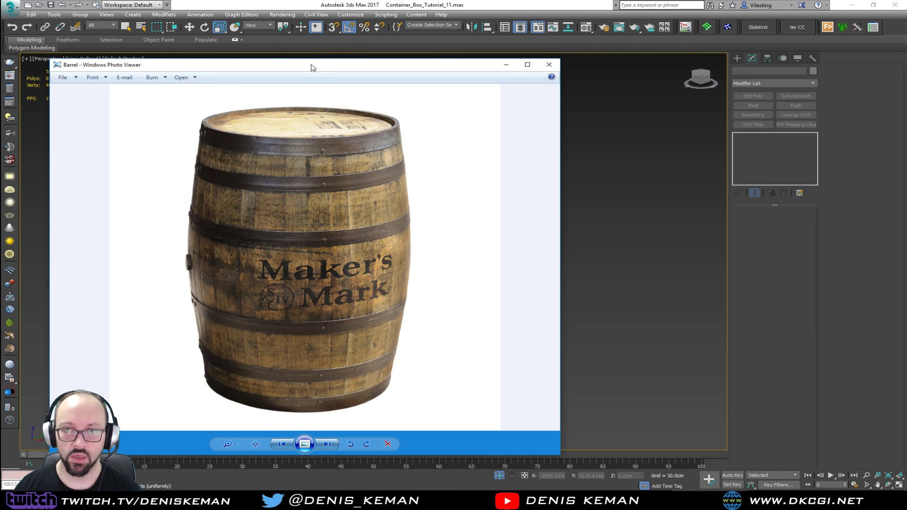
pyautogui.moveTo(311, 67); pyautogui.dragTo(0, 71)
pyautogui.click(434, 273)
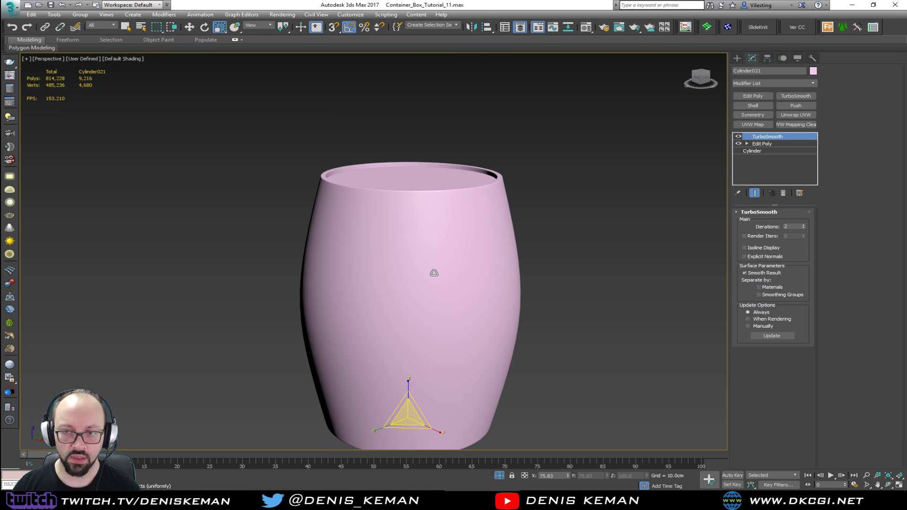
pyautogui.press('F4')
pyautogui.click(738, 138)
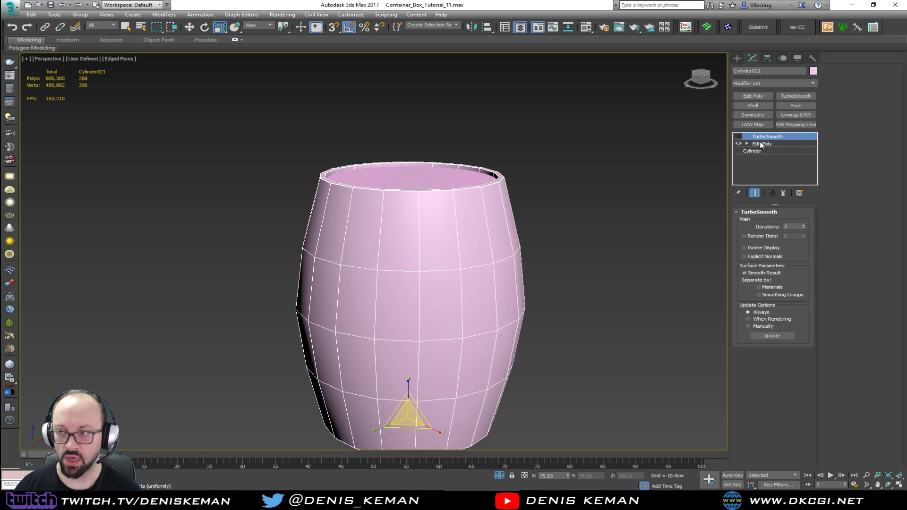
pyautogui.click(761, 144)
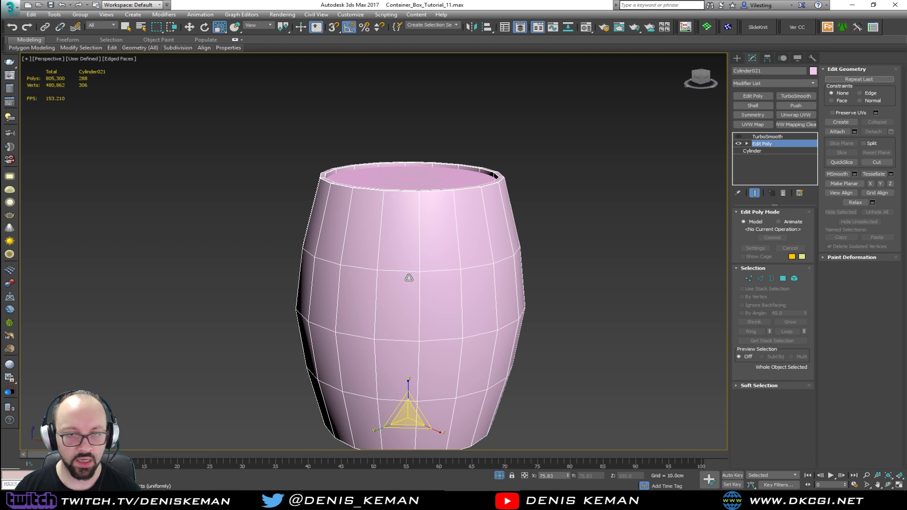
pyautogui.scroll(2, 383, 217)
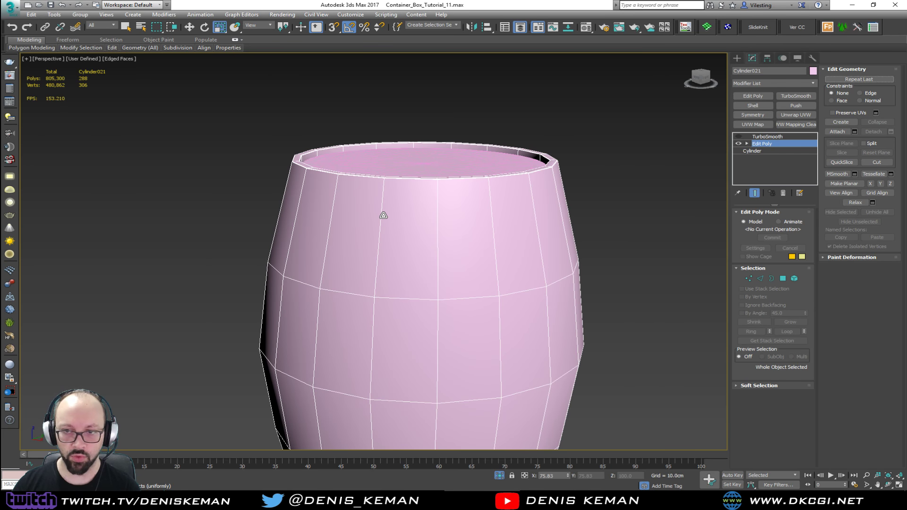
pyautogui.click(753, 95)
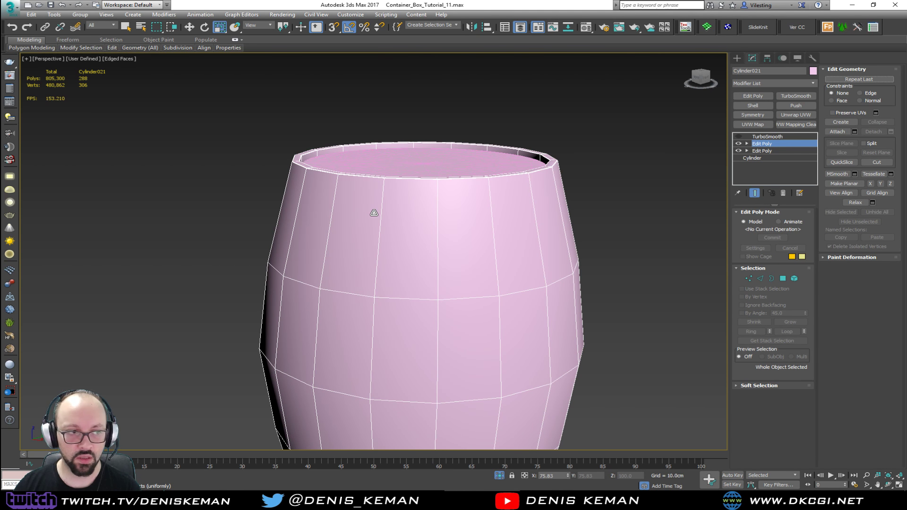
pyautogui.moveTo(764, 144)
pyautogui.mouseDown()
pyautogui.moveTo(771, 134)
pyautogui.moveTo(764, 138)
pyautogui.mouseUp()
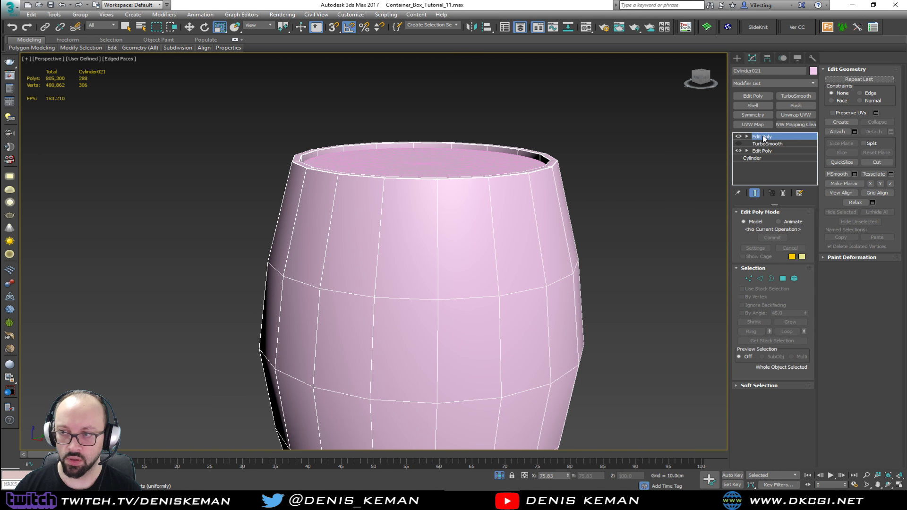
# - Turn on the barrel body's TurboSmooth with 1 iteration and return to the upper Edit Poly
pyautogui.click(739, 144)
pyautogui.click(748, 143)
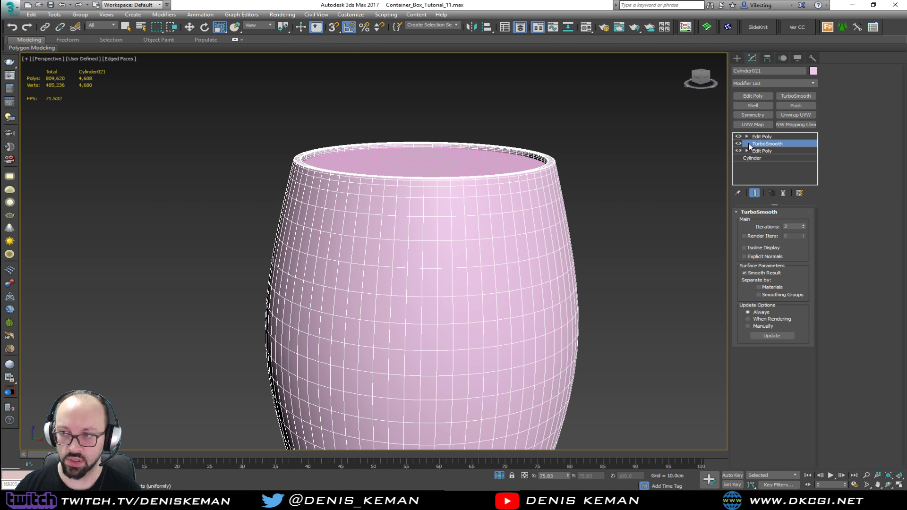
pyautogui.click(805, 228)
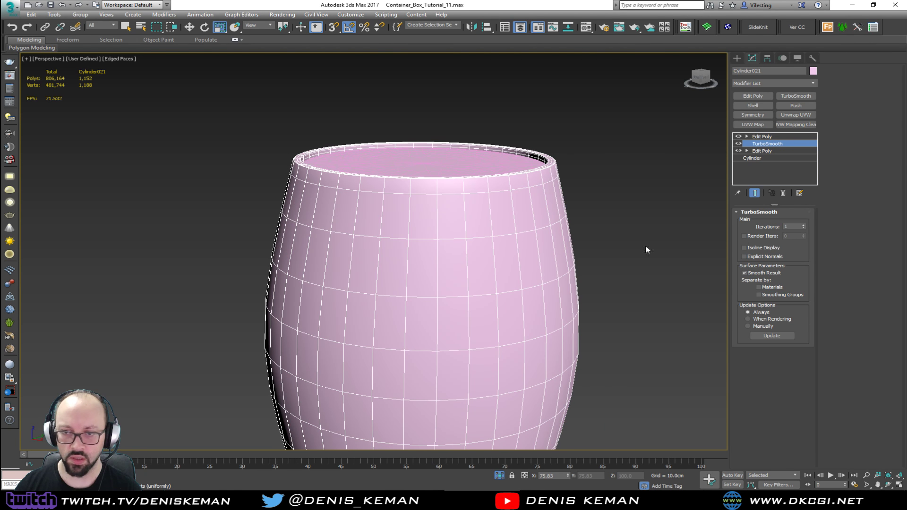
pyautogui.click(771, 137)
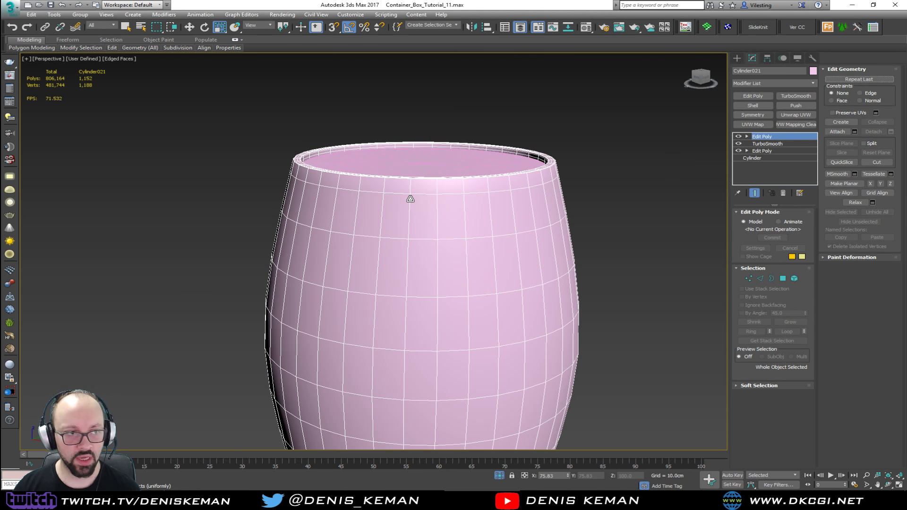
# - Try selecting the short vertical edges under the top rim as a ring and by adding individual picks, undoing the extra picks
pyautogui.moveTo(410, 199); pyautogui.dragTo(417, 226, button='middle')
pyautogui.press('2')
pyautogui.click(445, 217)
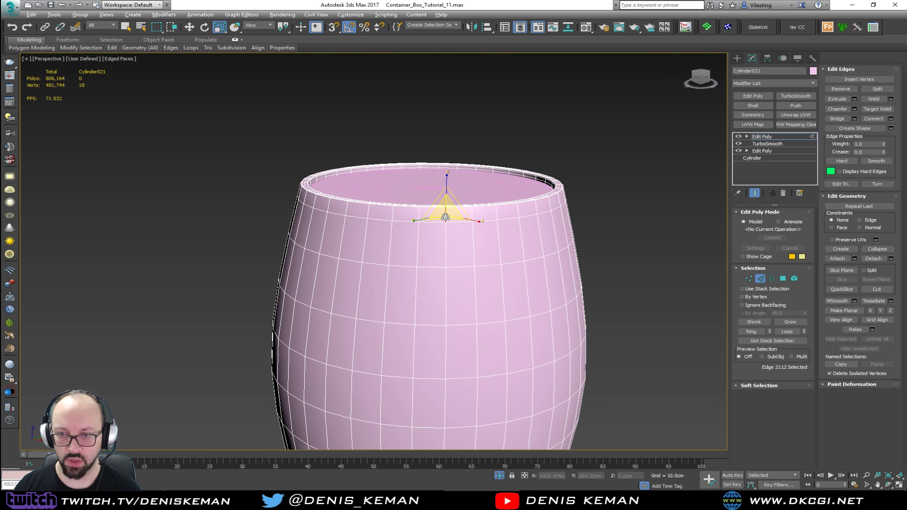
pyautogui.hotkey('alt', 'r')
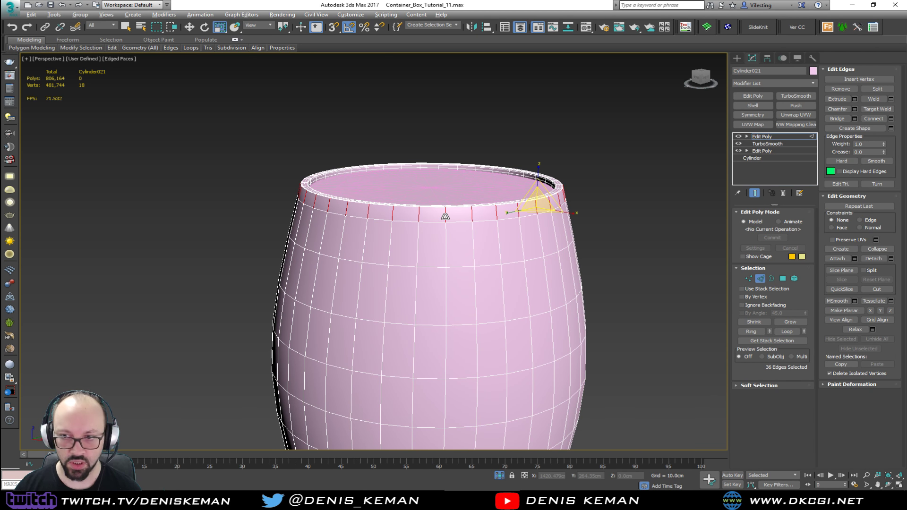
pyautogui.click(445, 218)
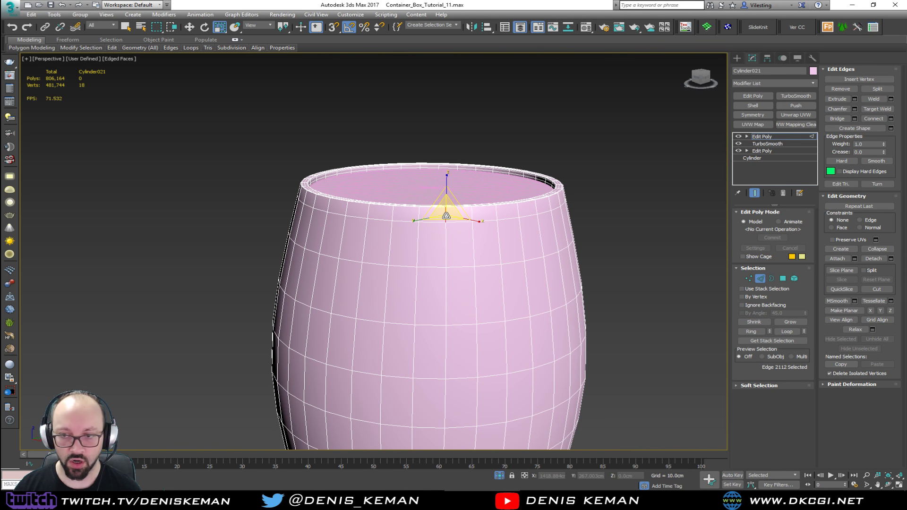
pyautogui.keyDown('ctrl'); pyautogui.click(420, 217); pyautogui.keyUp('ctrl')
pyautogui.hotkey('ctrl', 'z')
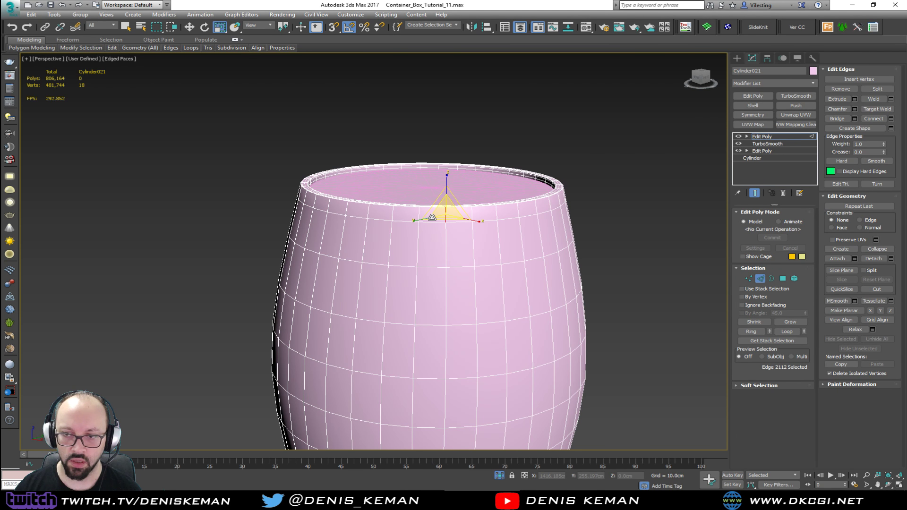
pyautogui.keyDown('ctrl'); pyautogui.click(393, 215); pyautogui.keyUp('ctrl')
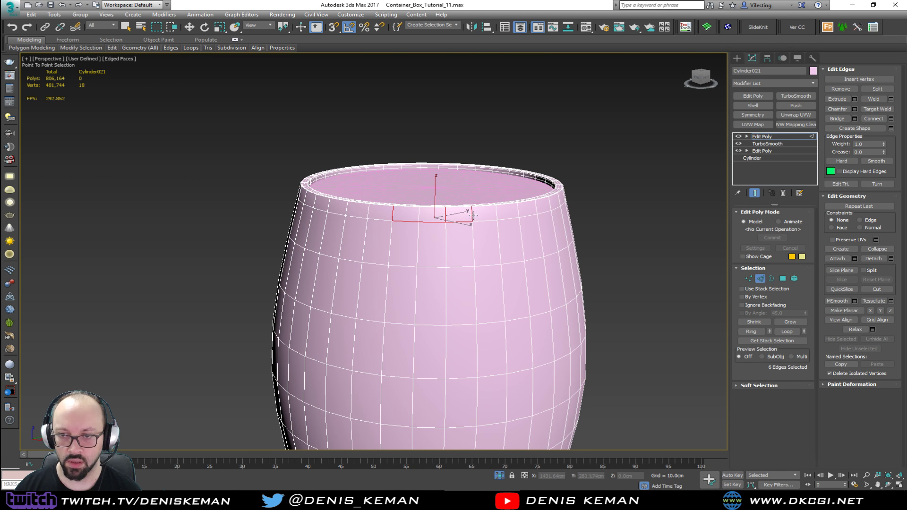
pyautogui.hotkey('ctrl', 'z')
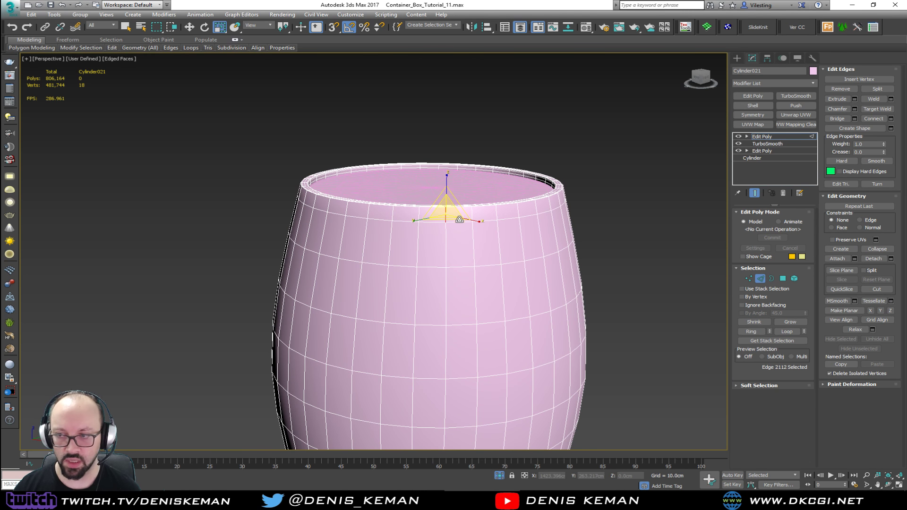
# - Select the edge ring under the top rim, convert it to a polygon band, and clear the selection in edge mode
pyautogui.click(752, 332)
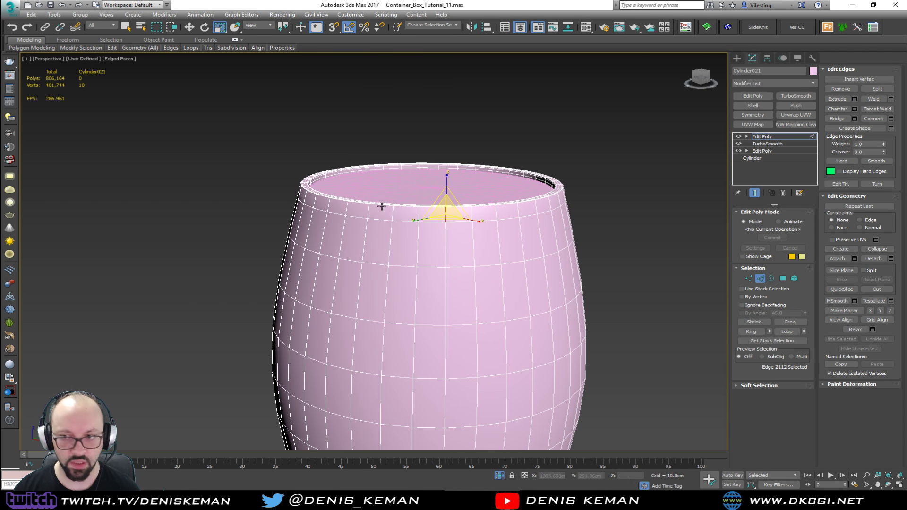
pyautogui.keyDown('ctrl'); pyautogui.click(782, 278); pyautogui.keyUp('ctrl')
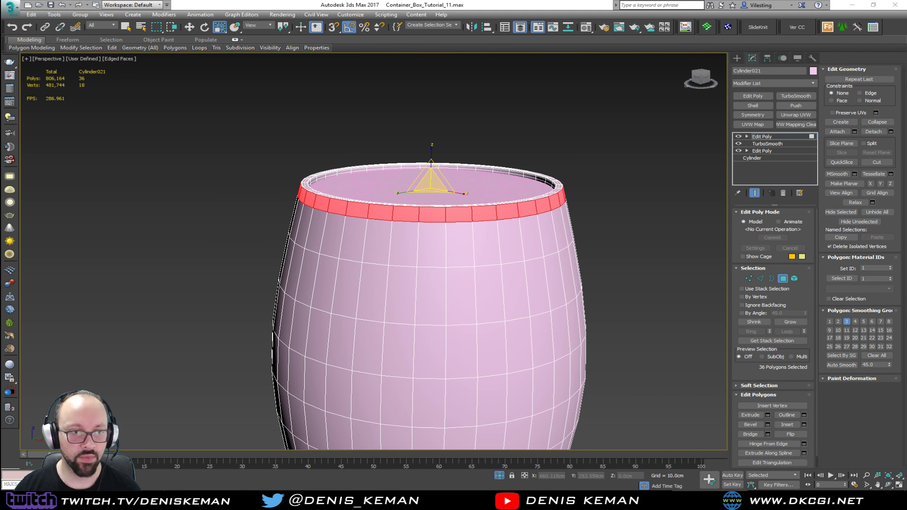
pyautogui.moveTo(465, 243); pyautogui.dragTo(457, 199, button='middle')
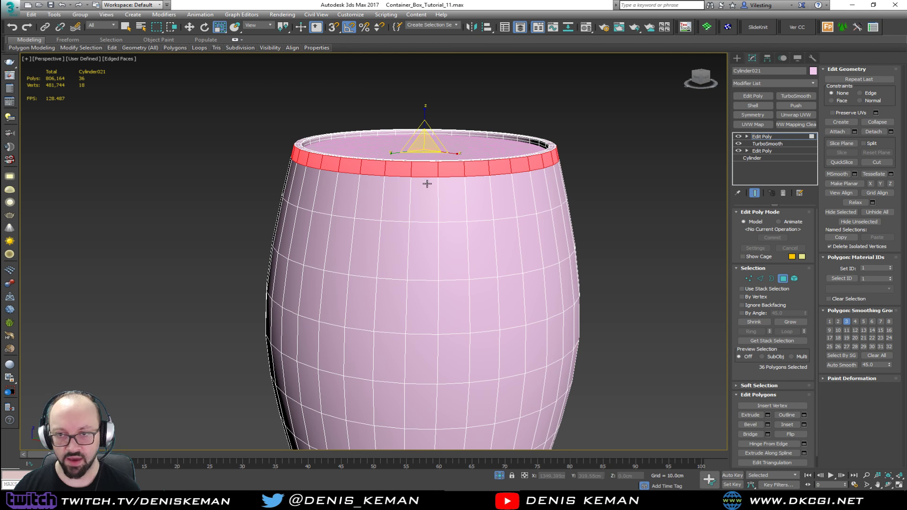
pyautogui.press('2')
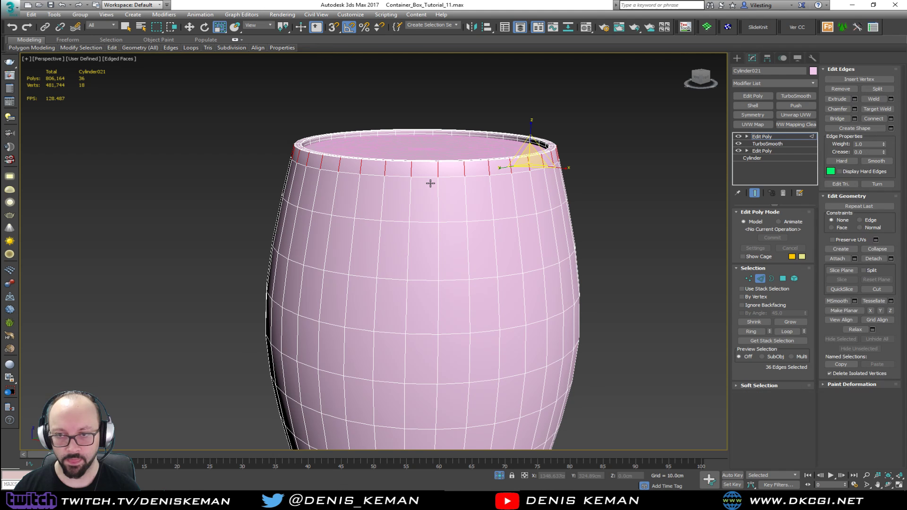
pyautogui.click(644, 183)
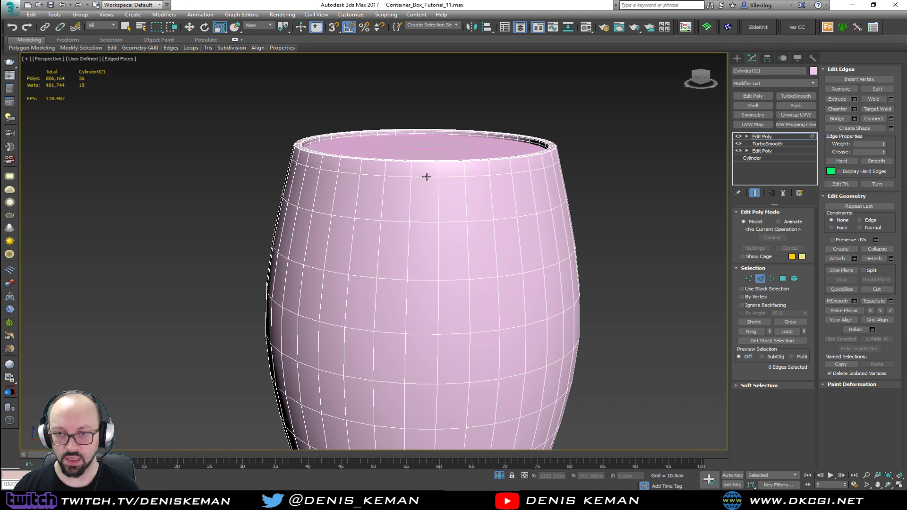
# - Set the Edge constraint and slide the edge loop below the barrel's top rim slightly down to widen the top band
pyautogui.doubleClick(474, 176)
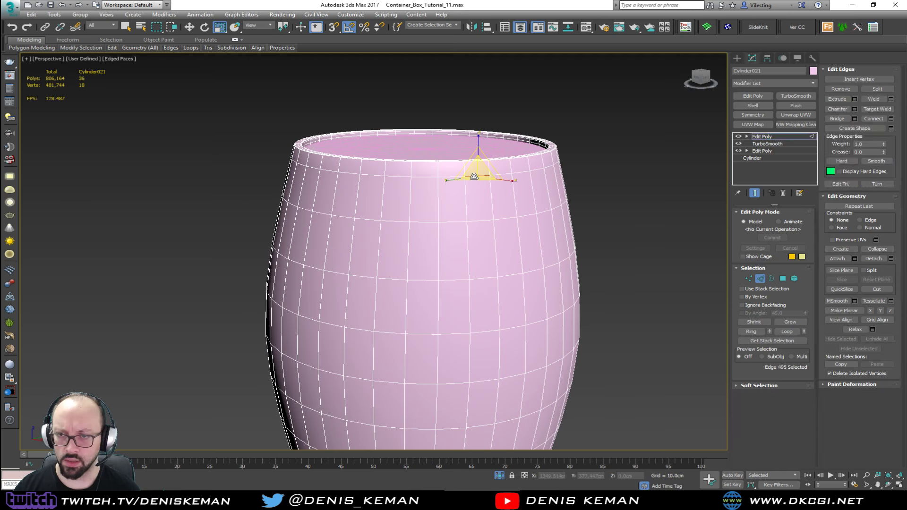
pyautogui.click(876, 221)
pyautogui.moveTo(425, 116); pyautogui.dragTo(425, 130)
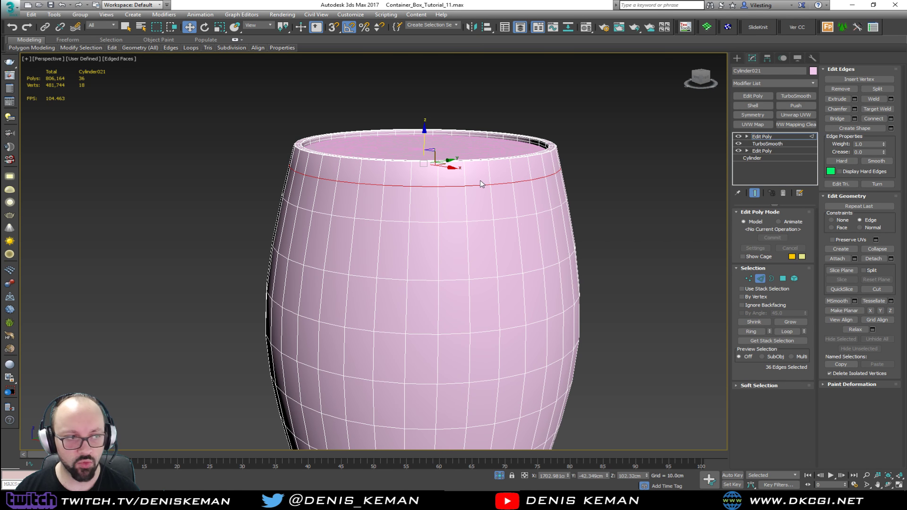
# - Insert four horizontal edge loops around the barrel body, spaced from the upper part down to the lower part
pyautogui.hotkey('alt', '1')
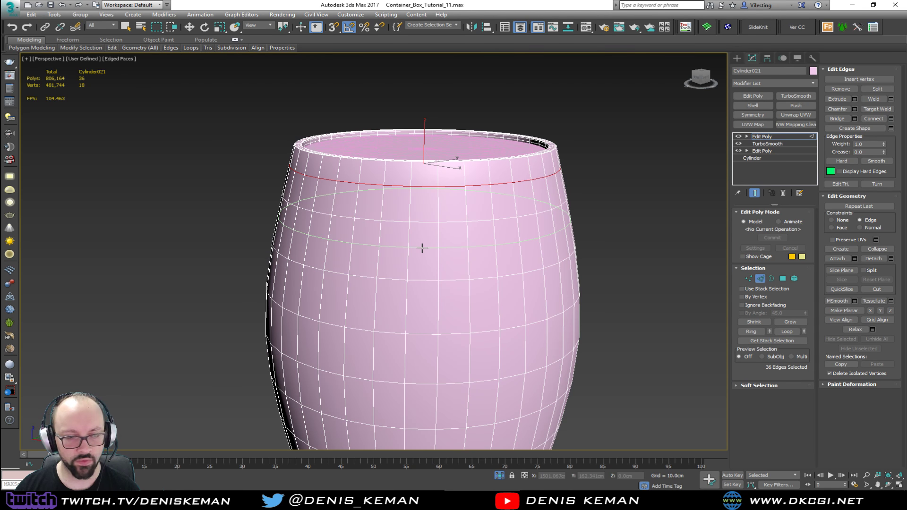
pyautogui.click(422, 247)
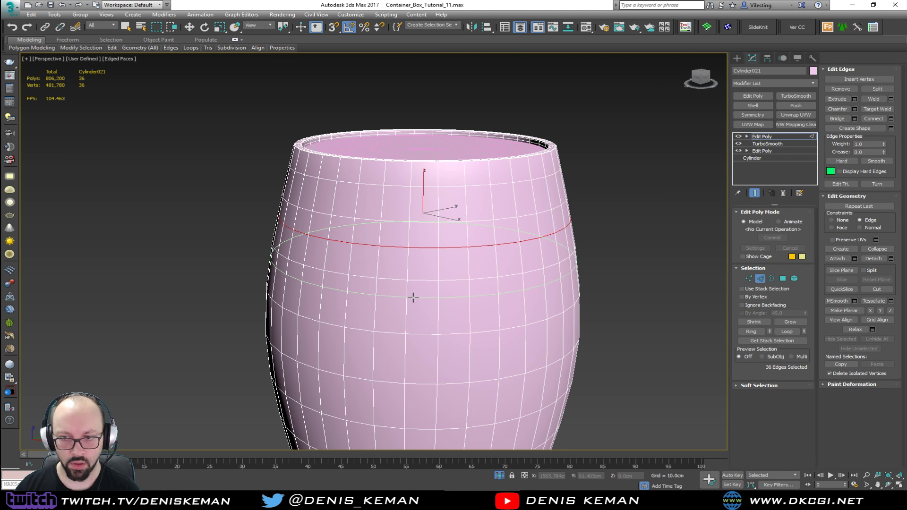
pyautogui.click(413, 298)
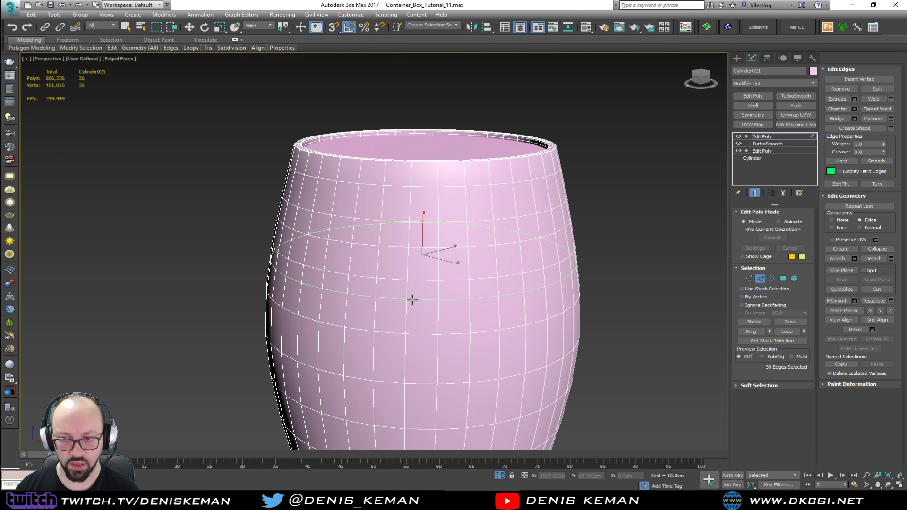
pyautogui.click(408, 366)
pyautogui.moveTo(408, 367); pyautogui.dragTo(428, 198, button='middle')
pyautogui.click(434, 428)
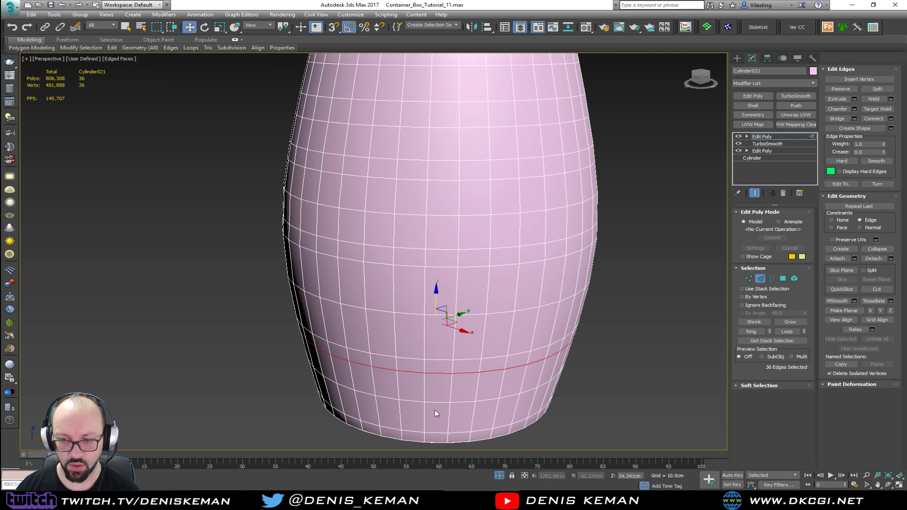
# - Slide the edge loop above the barrel's bottom rim upward to widen the bottom band
pyautogui.press('w')
pyautogui.moveTo(435, 361); pyautogui.dragTo(439, 357)
pyautogui.click(762, 279)
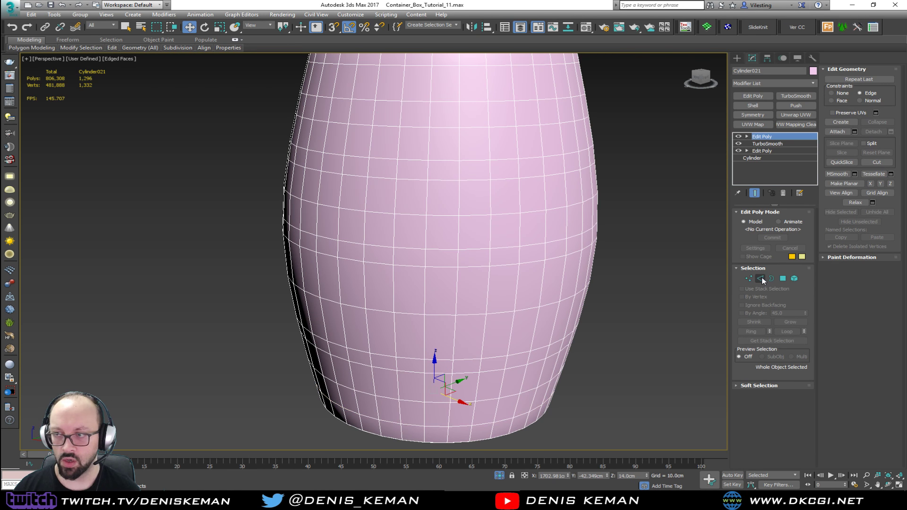
pyautogui.press('2')
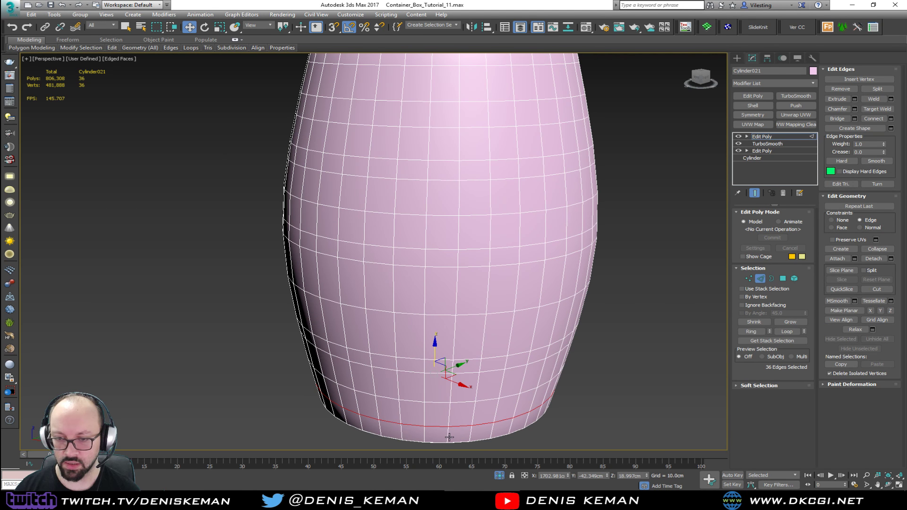
# - Select the vertical edge rings of all six hoop bands around the barrel and convert them to polygons
pyautogui.click(448, 435)
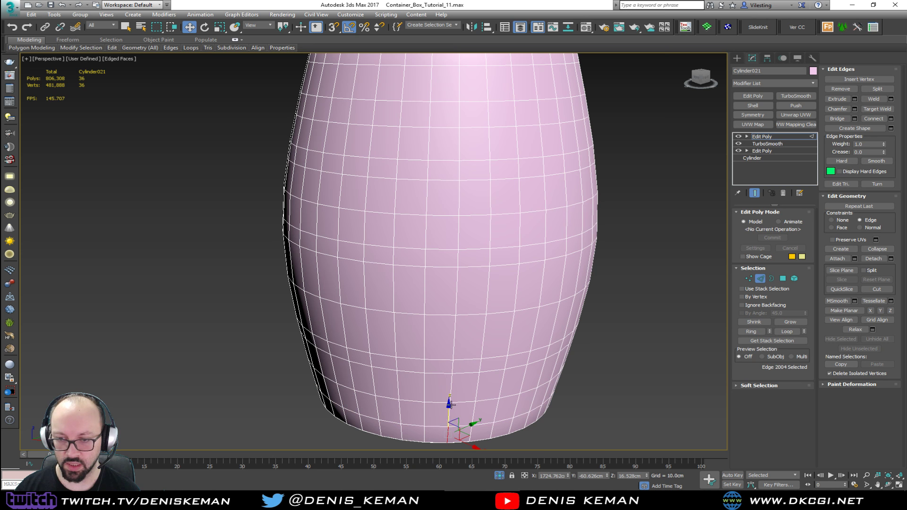
pyautogui.keyDown('ctrl'); pyautogui.click(452, 366); pyautogui.keyUp('ctrl')
pyautogui.keyDown('ctrl'); pyautogui.click(458, 259); pyautogui.keyUp('ctrl')
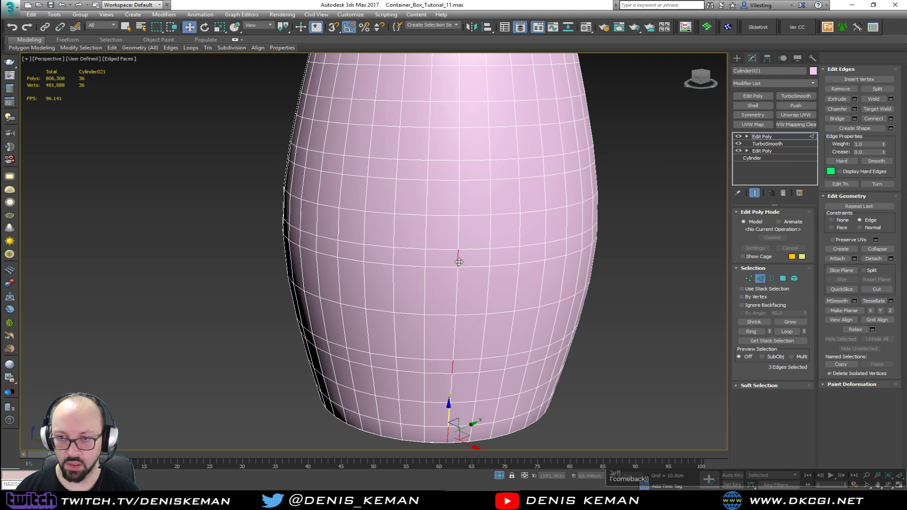
pyautogui.keyDown('ctrl'); pyautogui.click(460, 172); pyautogui.keyUp('ctrl')
pyautogui.moveTo(477, 163); pyautogui.dragTo(475, 179, button='middle')
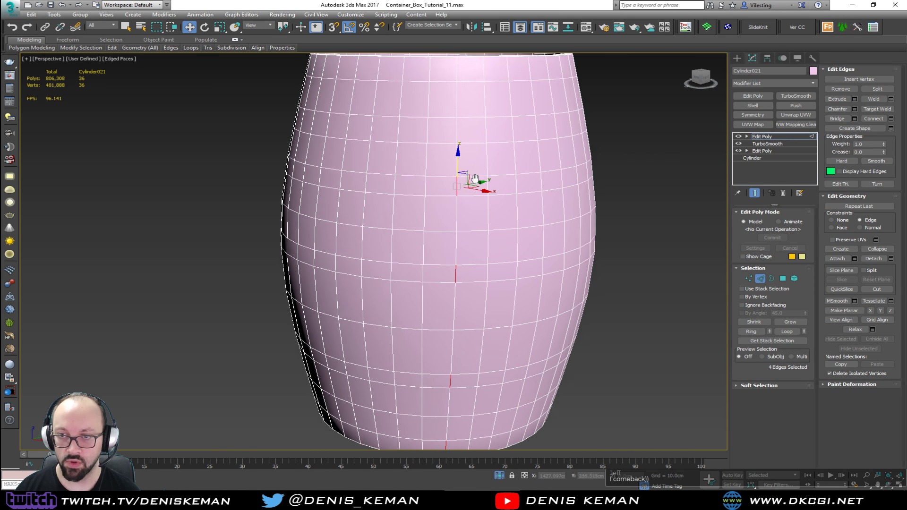
pyautogui.keyDown('ctrl'); pyautogui.click(455, 219); pyautogui.keyUp('ctrl')
pyautogui.keyDown('ctrl'); pyautogui.click(455, 162); pyautogui.keyUp('ctrl')
pyautogui.hotkey('alt', 'r')
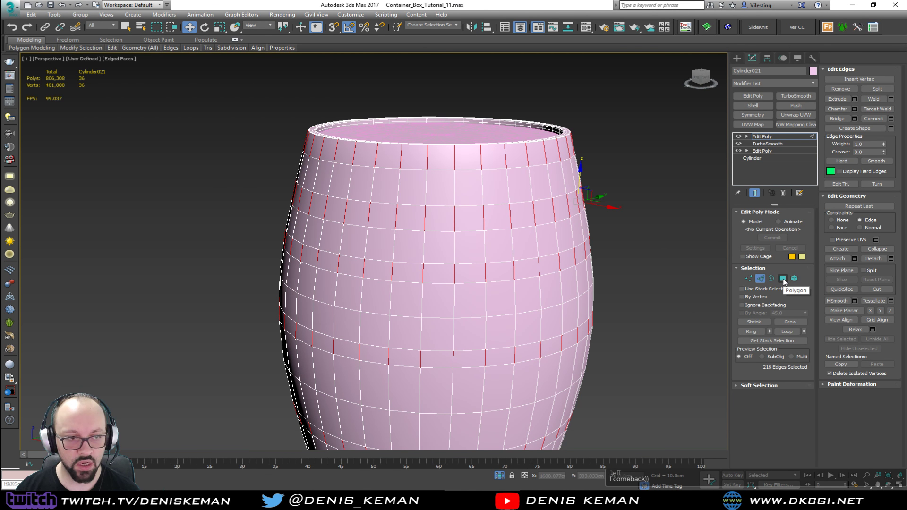
pyautogui.keyDown('ctrl'); pyautogui.click(782, 279); pyautogui.keyUp('ctrl')
pyautogui.scroll(-2, 436, 237)
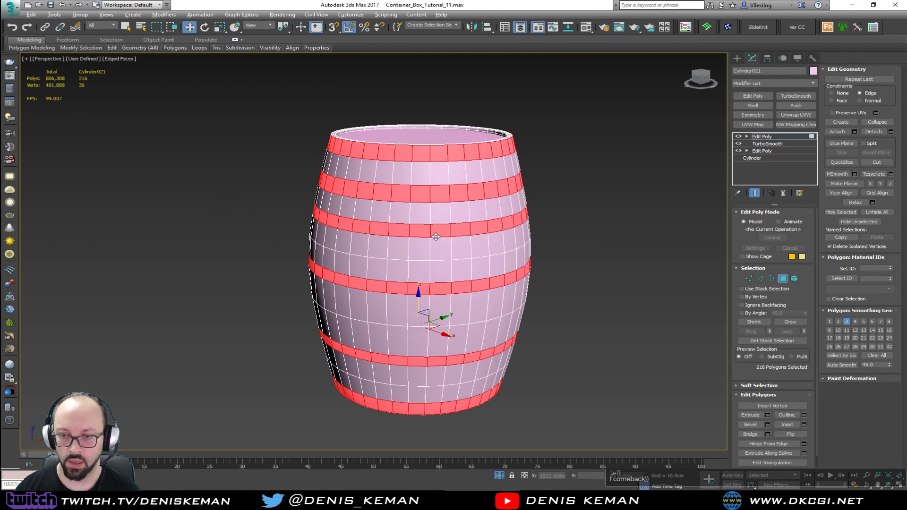
pyautogui.keyDown('alt'); pyautogui.moveTo(436, 236); pyautogui.dragTo(415, 223, button='middle'); pyautogui.keyUp('alt')
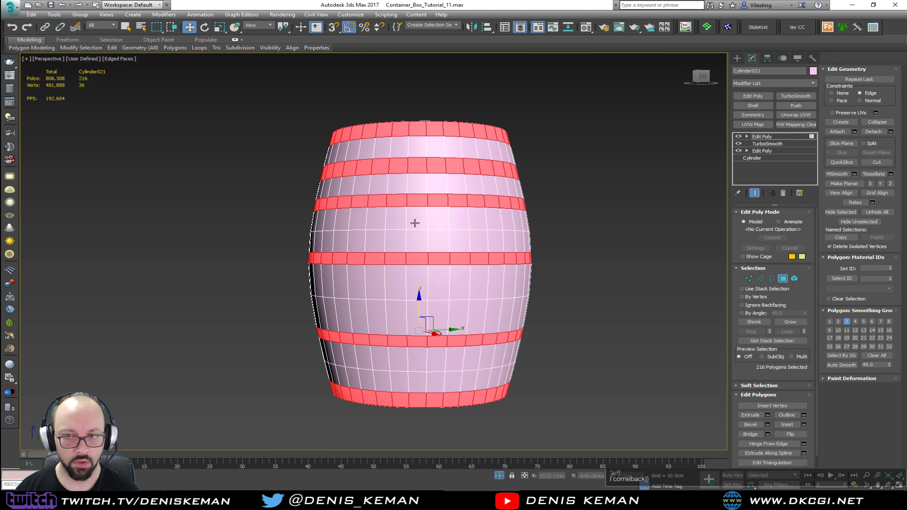
# - Compare the barrel's hoop band positions with the barrel reference photo placed beside the model
pyautogui.hotkey('alt', 'Tab')
pyautogui.moveTo(502, 52); pyautogui.dragTo(900, 69)
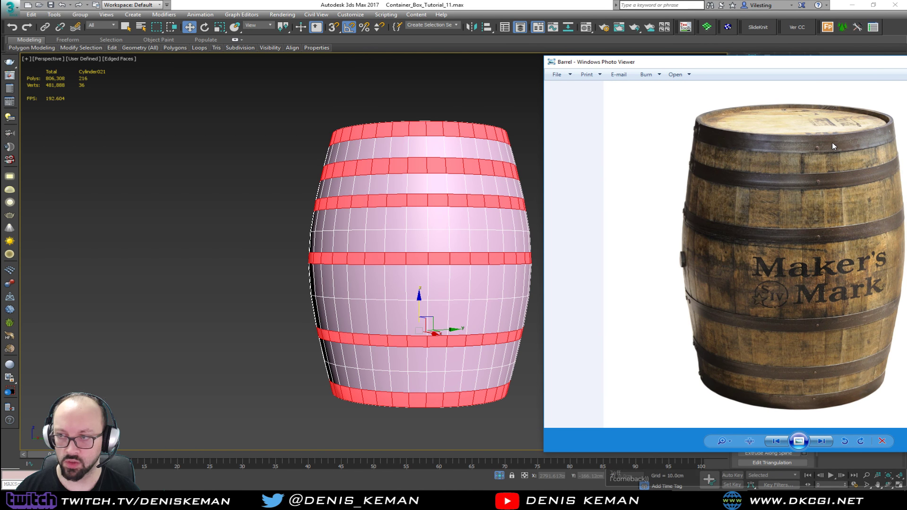
pyautogui.click(406, 125)
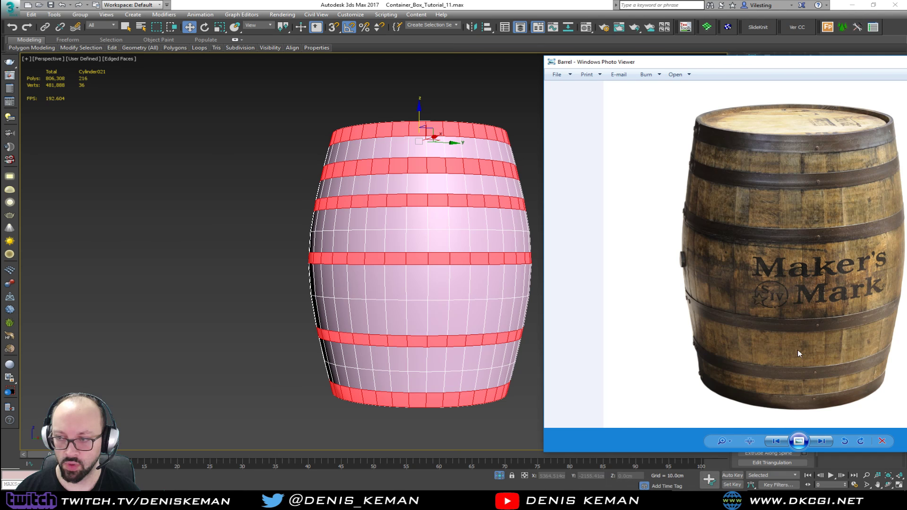
pyautogui.click(419, 337)
pyautogui.click(419, 256)
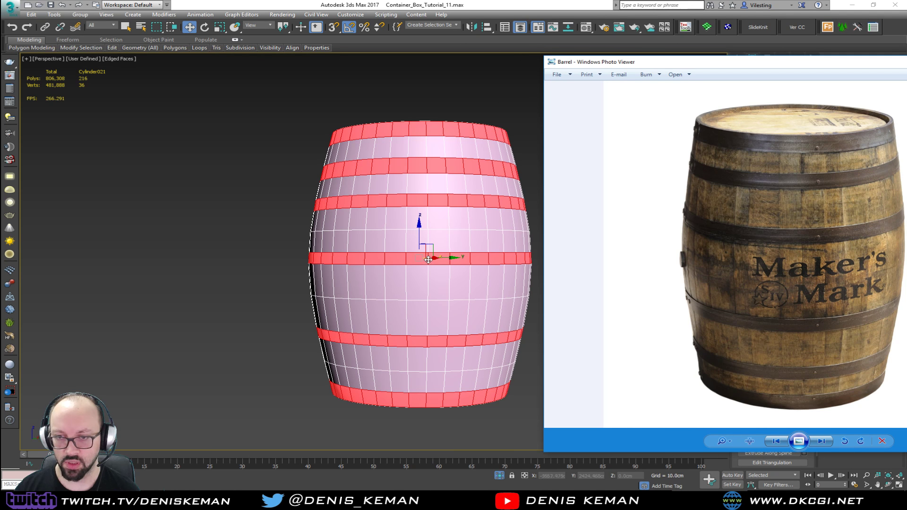
# - In edge mode, remove the upper edge loop of the hoop band at the barrel's middle
pyautogui.moveTo(430, 231); pyautogui.dragTo(419, 230, button='middle')
pyautogui.press('2')
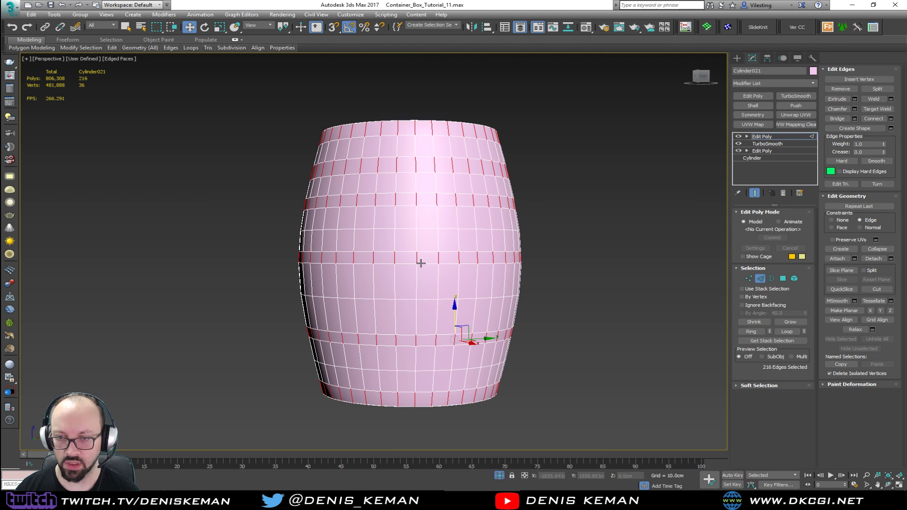
pyautogui.doubleClick(426, 263)
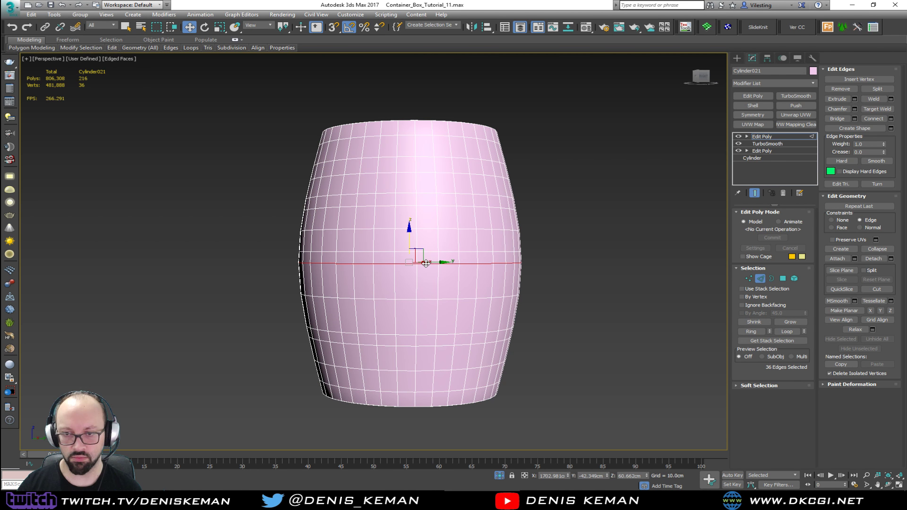
pyautogui.moveTo(425, 263); pyautogui.dragTo(430, 251)
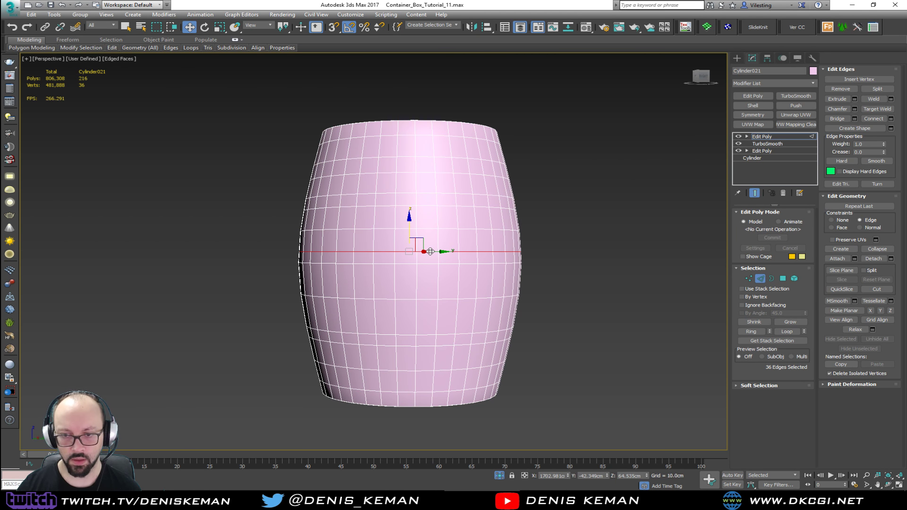
pyautogui.hotkey('ctrl', 'BackSpace')
# - Insert a horizontal edge loop below the barrel's middle to form a band closer to the lower hoops
pyautogui.hotkey('alt', 's')
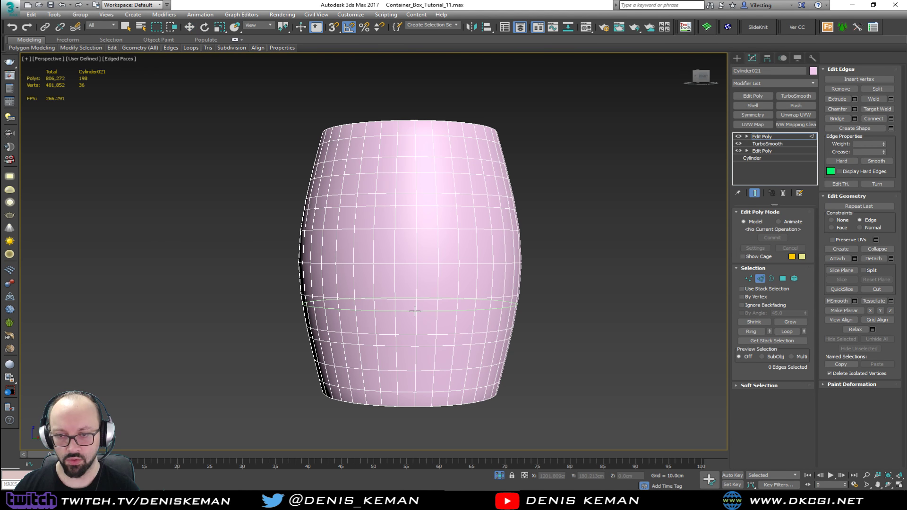
pyautogui.click(413, 309)
pyautogui.rightClick(414, 310)
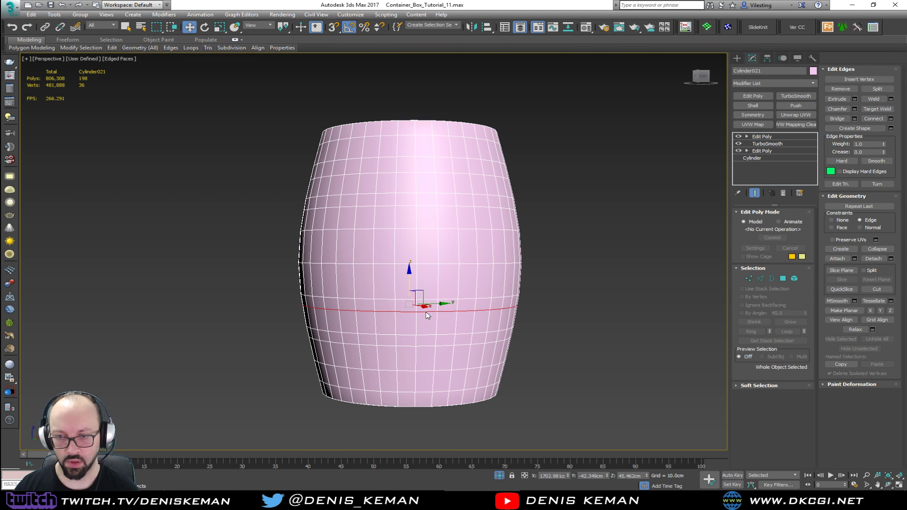
pyautogui.press('2')
pyautogui.press('2')
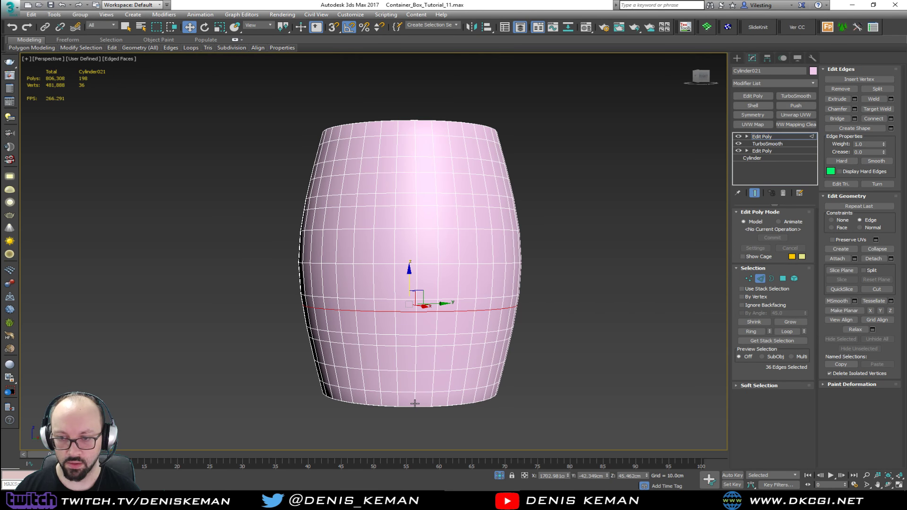
# - Ring-select the vertical edges of the six rearranged hoop bands, three upper and three lower, and convert them to a polygon selection
pyautogui.click(415, 380)
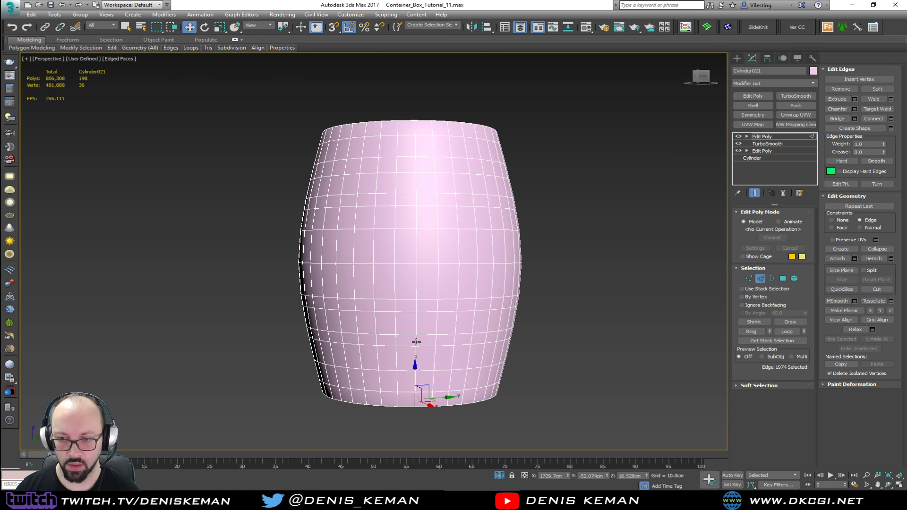
pyautogui.keyDown('ctrl'); pyautogui.click(416, 284); pyautogui.keyUp('ctrl')
pyautogui.keyDown('ctrl'); pyautogui.click(417, 215); pyautogui.keyUp('ctrl')
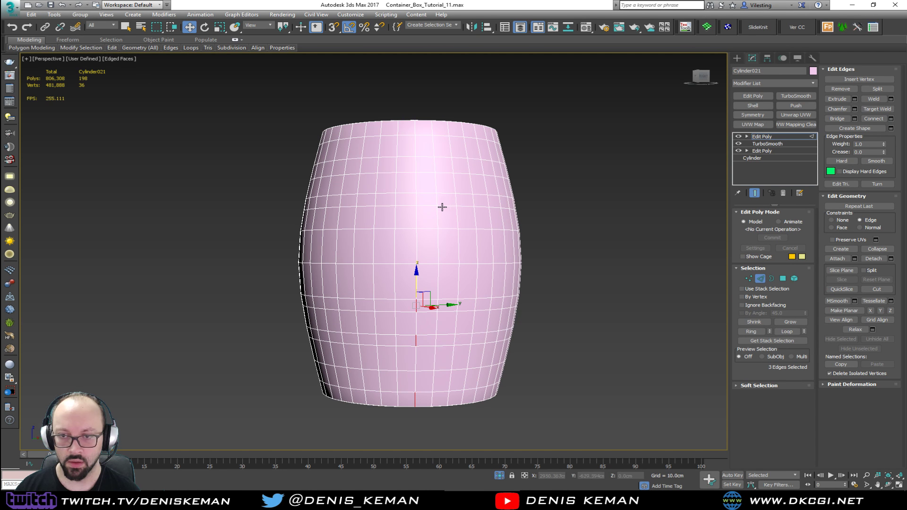
pyautogui.keyDown('ctrl'); pyautogui.click(416, 199); pyautogui.keyUp('ctrl')
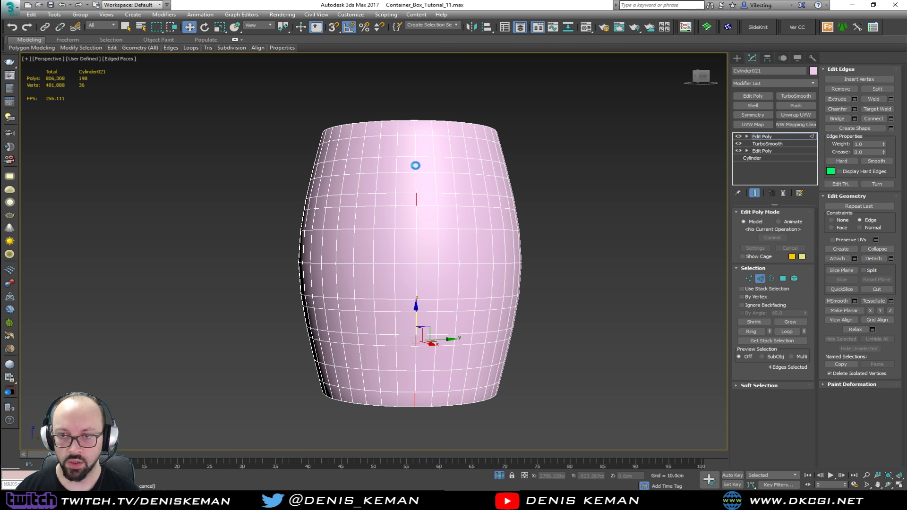
pyautogui.keyDown('ctrl'); pyautogui.click(415, 148); pyautogui.keyUp('ctrl')
pyautogui.keyDown('ctrl'); pyautogui.click(416, 128); pyautogui.keyUp('ctrl')
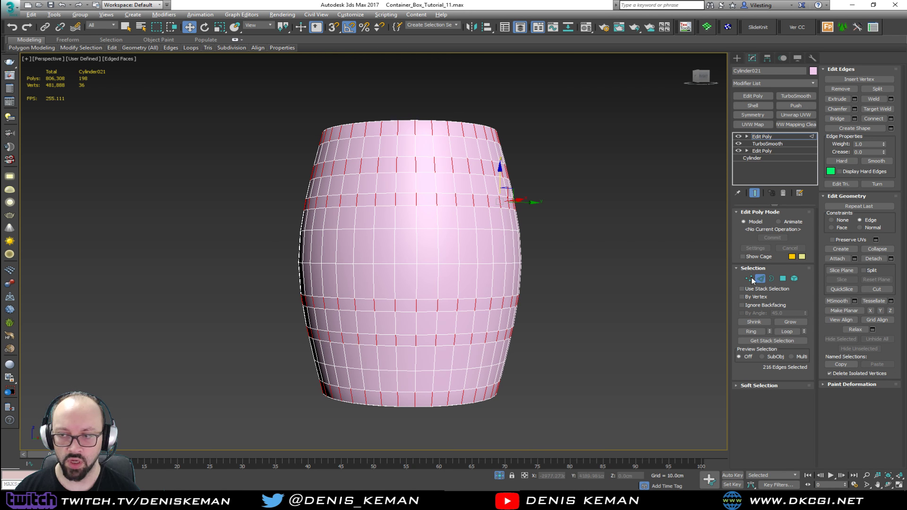
pyautogui.keyDown('ctrl'); pyautogui.click(784, 280); pyautogui.keyUp('ctrl')
pyautogui.keyDown('alt'); pyautogui.moveTo(454, 243); pyautogui.dragTo(472, 250, button='middle'); pyautogui.keyUp('alt')
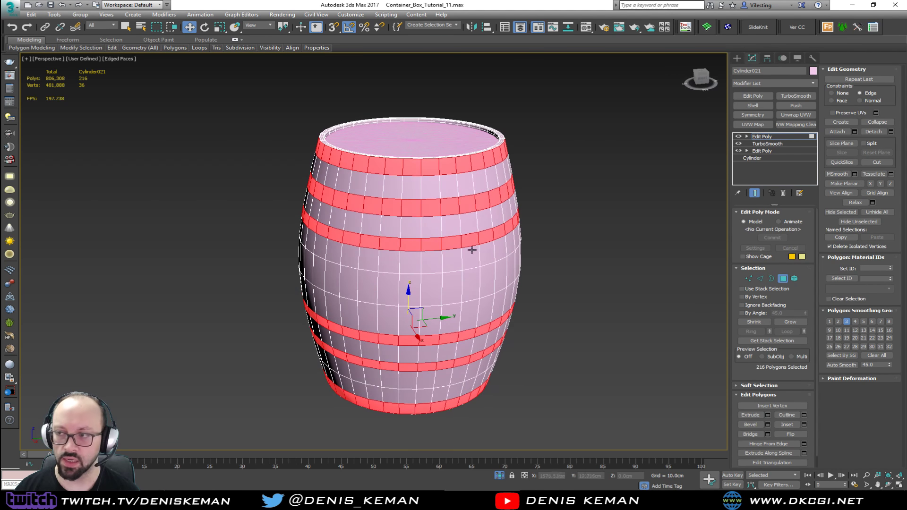
# - Detach the selected hoop polygons as a separate object and delete the topmost Edit Poly modifier from the barrel
pyautogui.click(891, 132)
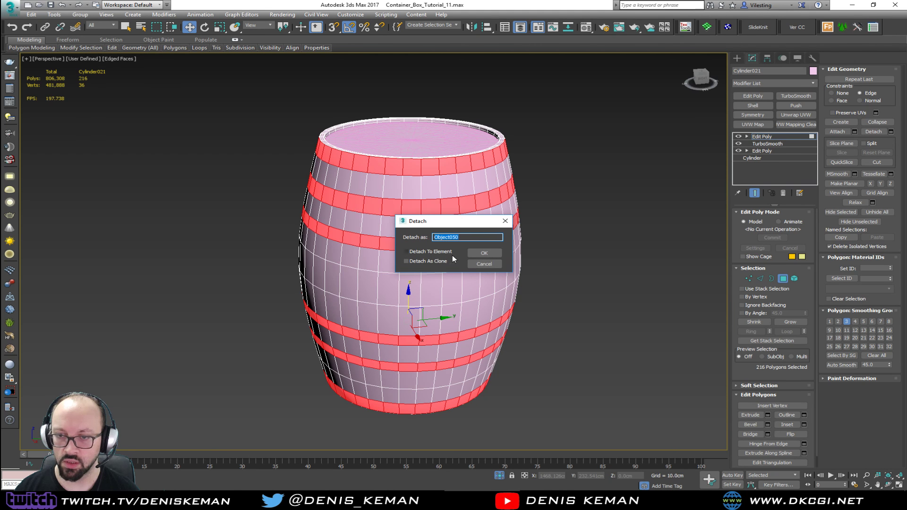
pyautogui.click(483, 253)
pyautogui.click(784, 279)
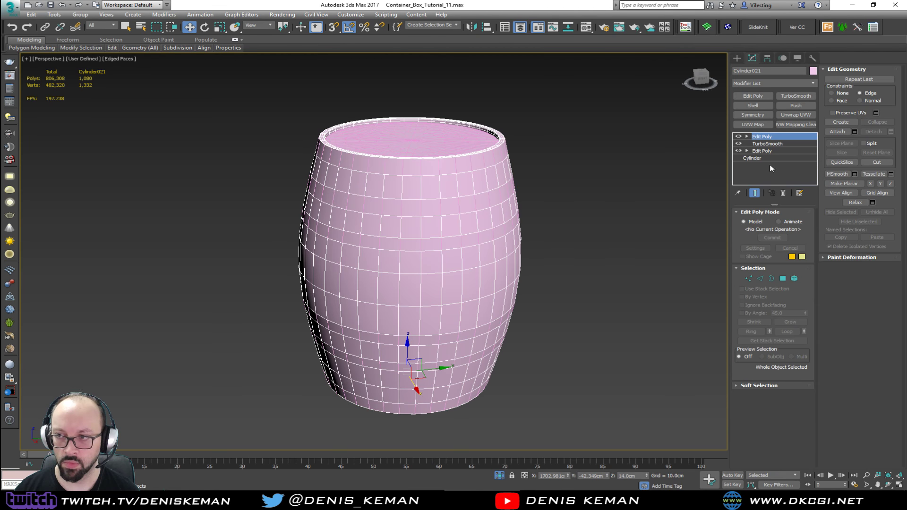
pyautogui.click(783, 193)
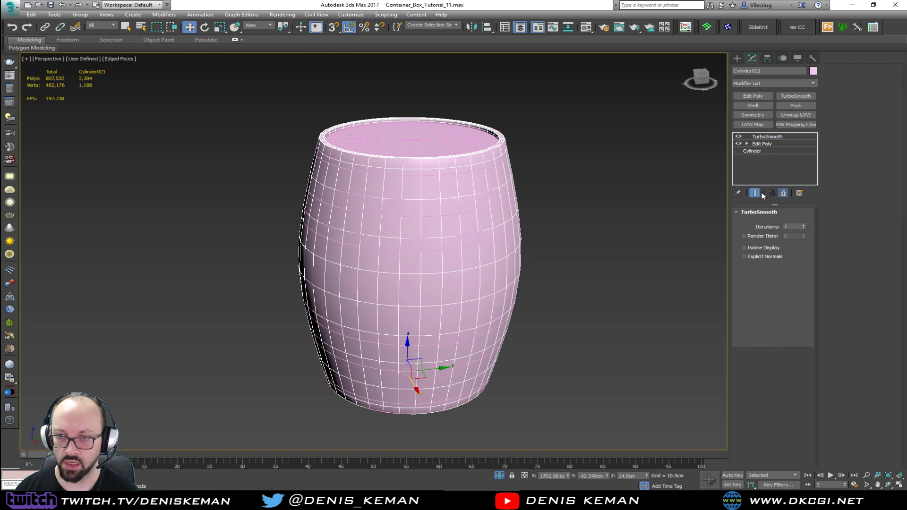
# - Add a Shell modifier with a 0.5 cm outer amount to the detached hoop bands
pyautogui.click(403, 213)
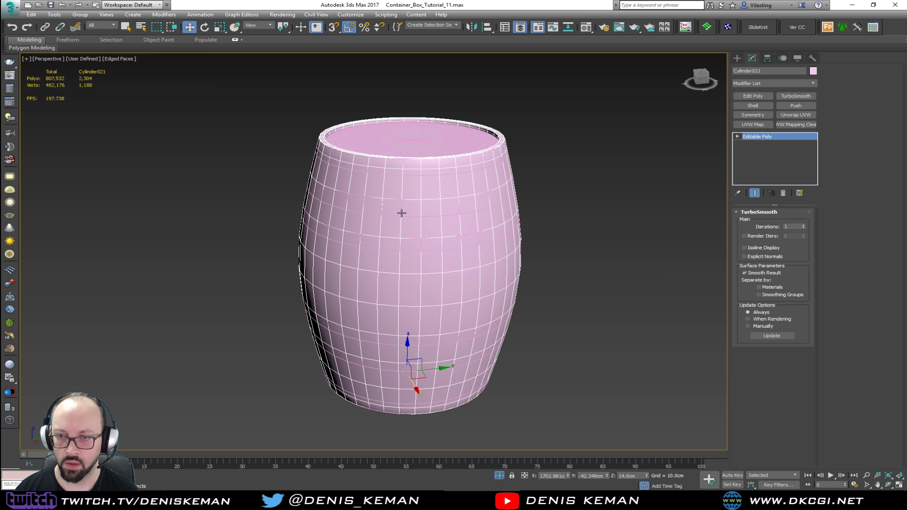
pyautogui.click(753, 105)
pyautogui.keyDown('alt'); pyautogui.moveTo(477, 176); pyautogui.dragTo(451, 213, button='middle'); pyautogui.keyUp('alt')
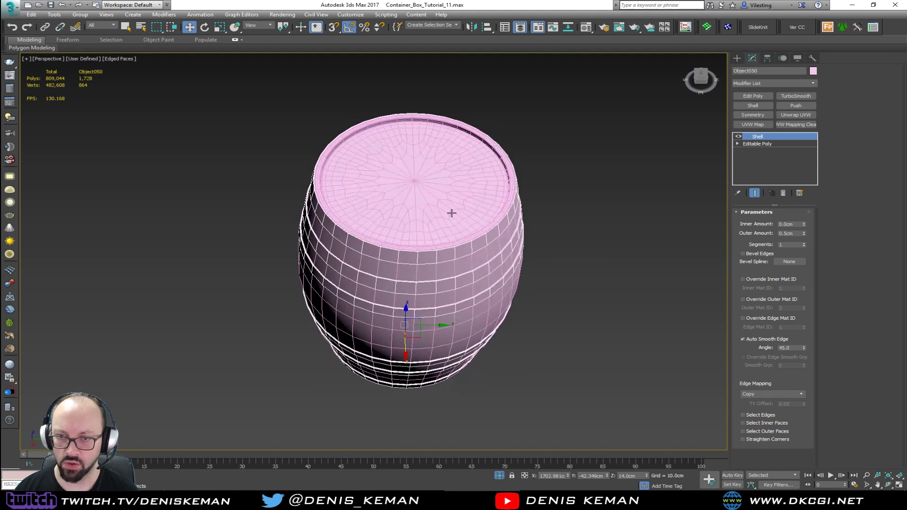
pyautogui.scroll(4, 377, 249)
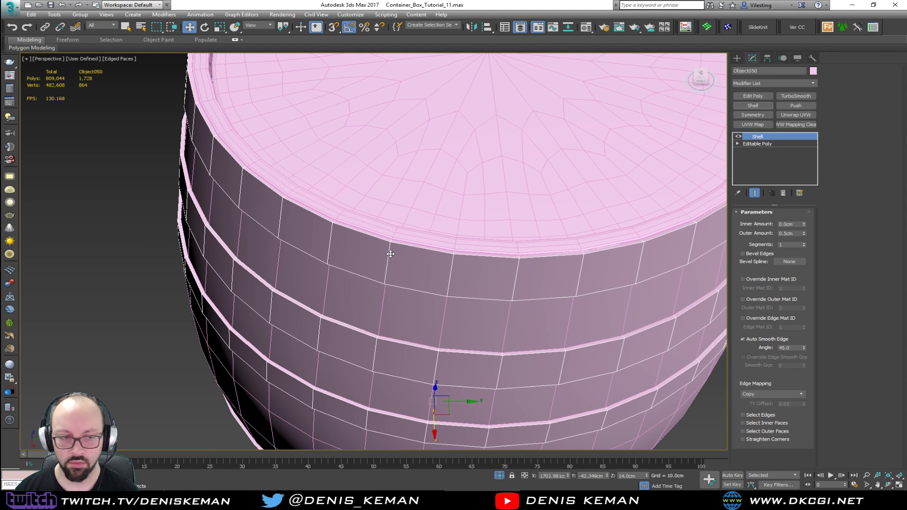
pyautogui.scroll(-3, 403, 235)
pyautogui.moveTo(392, 247)
pyautogui.keyDown('alt'); pyautogui.mouseDown(button='middle')
pyautogui.moveTo(397, 200)
pyautogui.moveTo(404, 251)
pyautogui.mouseUp(button='middle'); pyautogui.keyUp('alt')
pyautogui.scroll(-3, 409, 264)
# - Set the barrel body's TurboSmooth iterations to 2
pyautogui.click(412, 294)
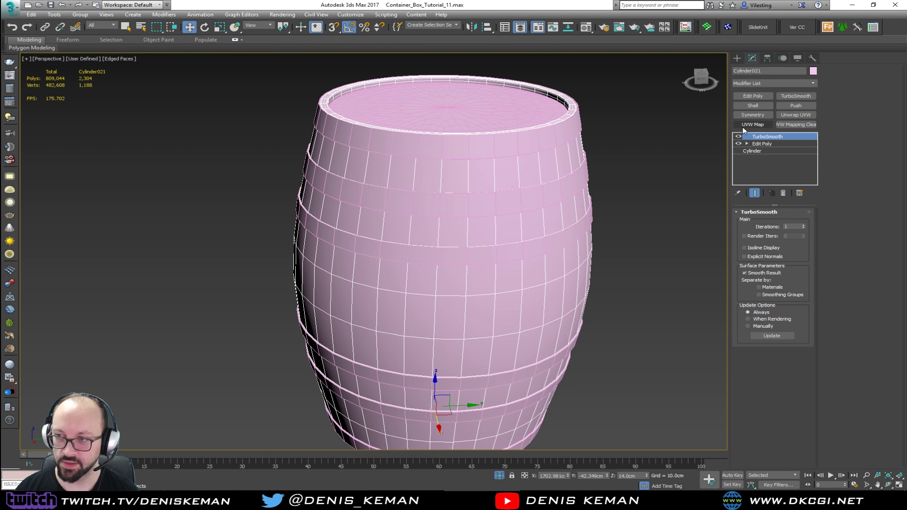
pyautogui.click(804, 226)
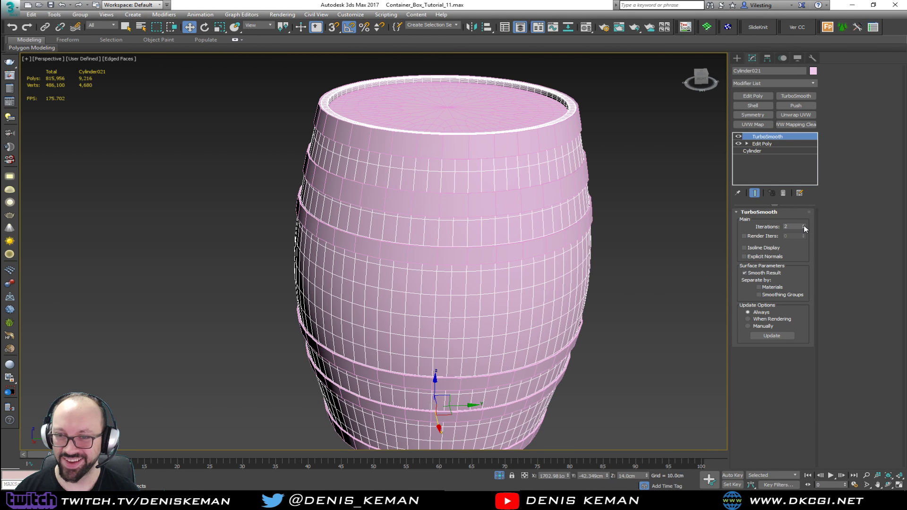
pyautogui.click(673, 211)
# - Change the hoop bands' object color to teal and check the barrel shaded without edged faces
pyautogui.click(390, 251)
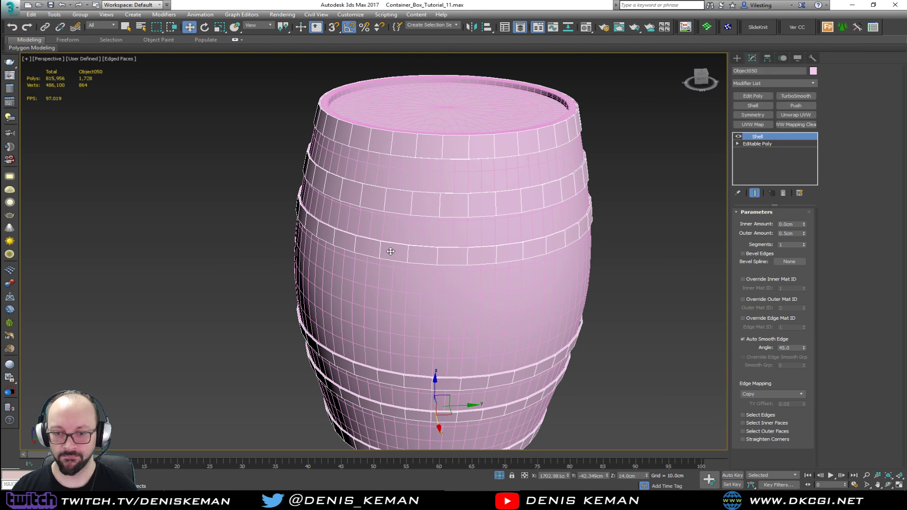
pyautogui.click(813, 71)
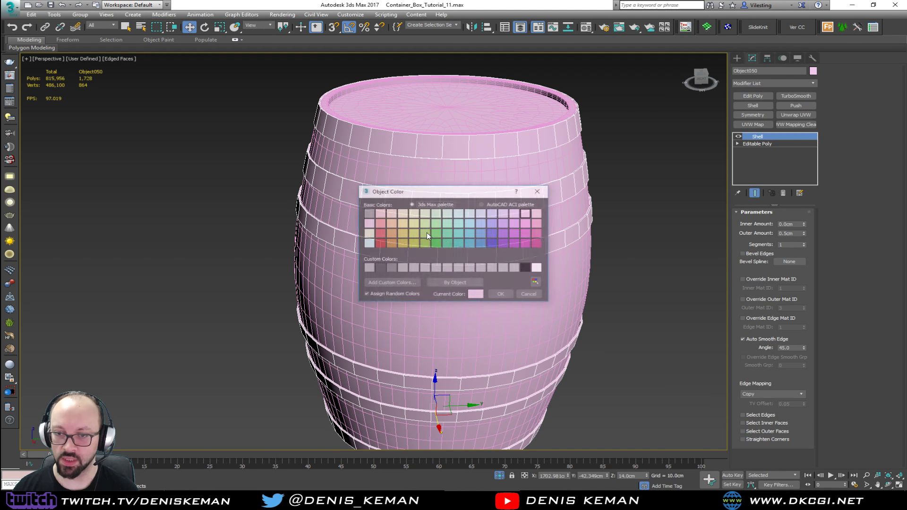
pyautogui.click(459, 244)
pyautogui.click(502, 295)
pyautogui.click(648, 245)
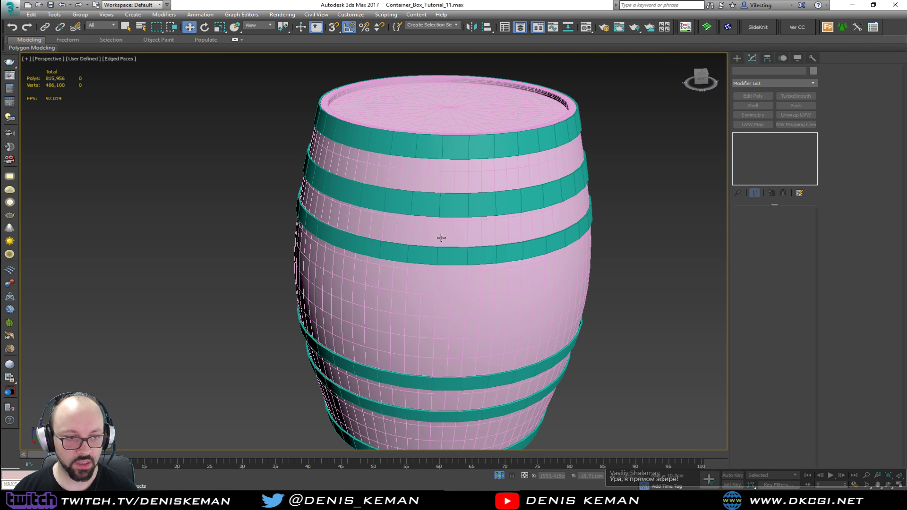
pyautogui.moveTo(441, 237); pyautogui.dragTo(458, 211, button='middle')
pyautogui.press('F4')
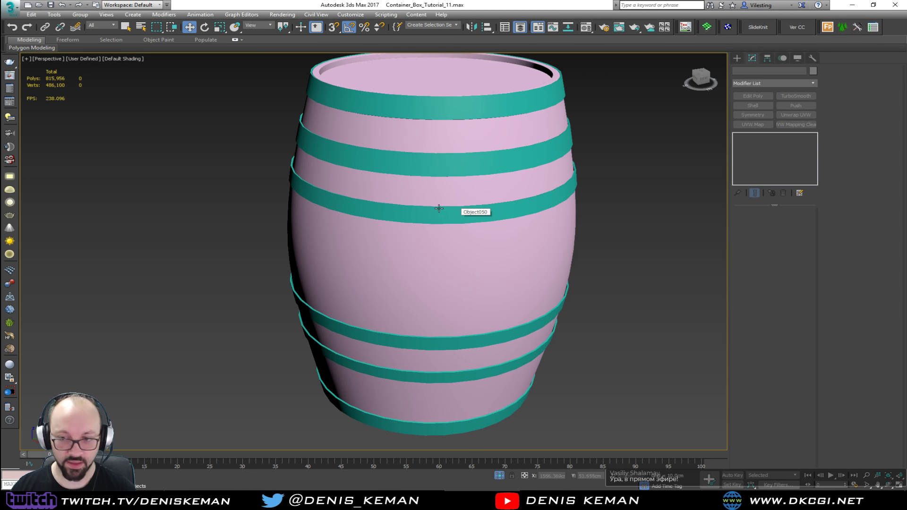
pyautogui.press('F4')
# - Add a TurboSmooth modifier above the Shell on the hoop bands
pyautogui.moveTo(421, 194)
pyautogui.keyDown('alt'); pyautogui.mouseDown(button='middle')
pyautogui.moveTo(417, 214)
pyautogui.moveTo(415, 171)
pyautogui.moveTo(401, 159)
pyautogui.moveTo(385, 189)
pyautogui.moveTo(375, 186)
pyautogui.moveTo(377, 199)
pyautogui.moveTo(384, 157)
pyautogui.moveTo(381, 184)
pyautogui.mouseUp(button='middle'); pyautogui.keyUp('alt')
pyautogui.click(416, 171)
pyautogui.scroll(4, 385, 189)
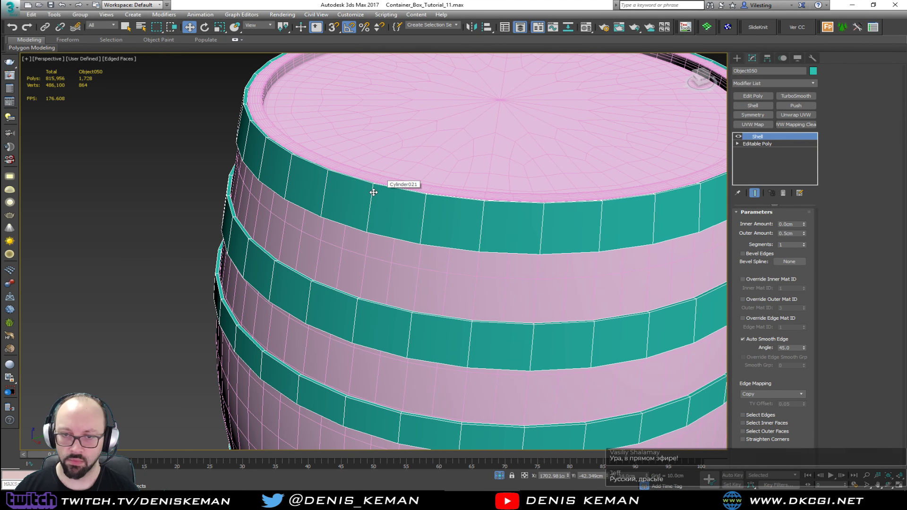
pyautogui.scroll(2, 373, 192)
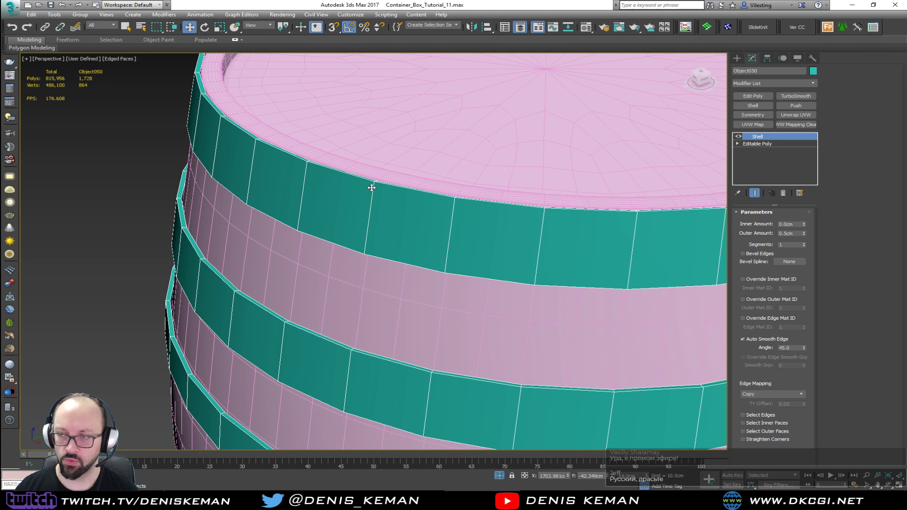
pyautogui.click(797, 96)
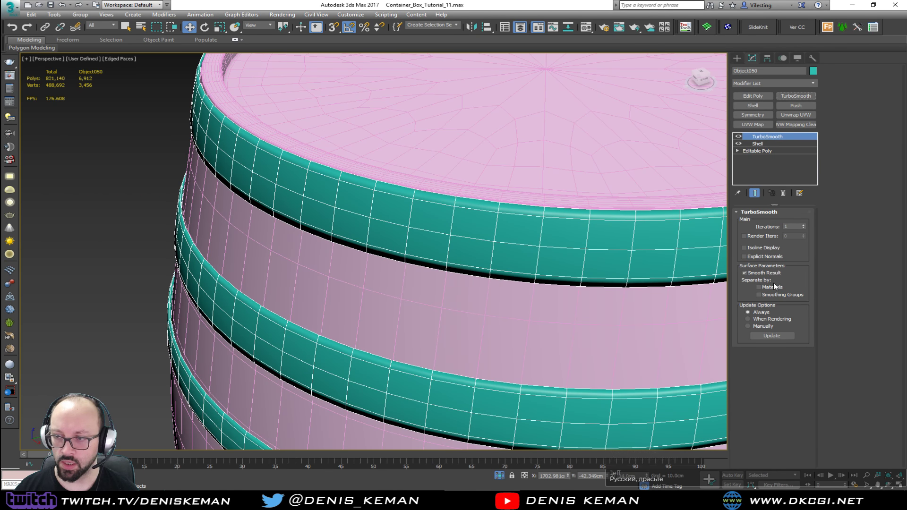
# - Set the hoop bands' TurboSmooth to separate by smoothing groups with 2 iterations, and check the barrel shaded without edged faces
pyautogui.click(775, 294)
pyautogui.scroll(-3, 382, 236)
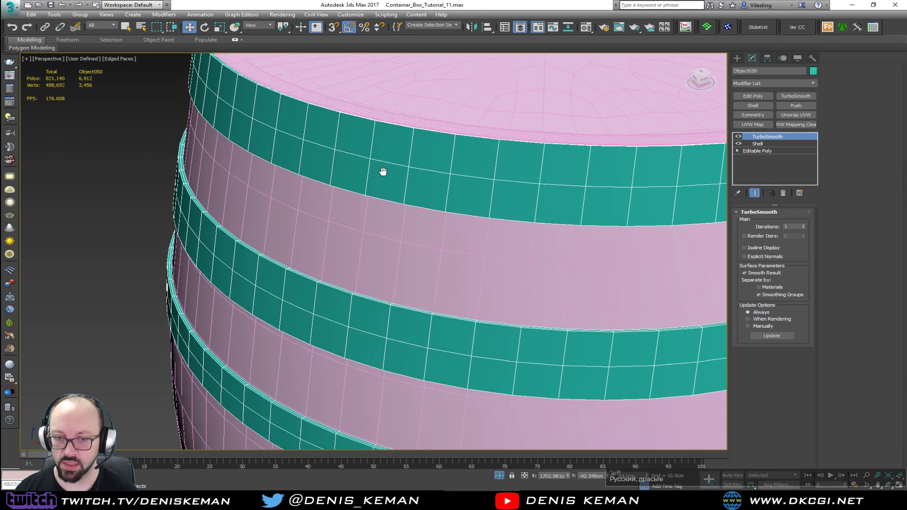
pyautogui.keyDown('alt'); pyautogui.moveTo(413, 223); pyautogui.dragTo(446, 202, button='middle'); pyautogui.keyUp('alt')
pyautogui.keyDown('alt'); pyautogui.moveTo(387, 178); pyautogui.dragTo(405, 251, button='middle'); pyautogui.keyUp('alt')
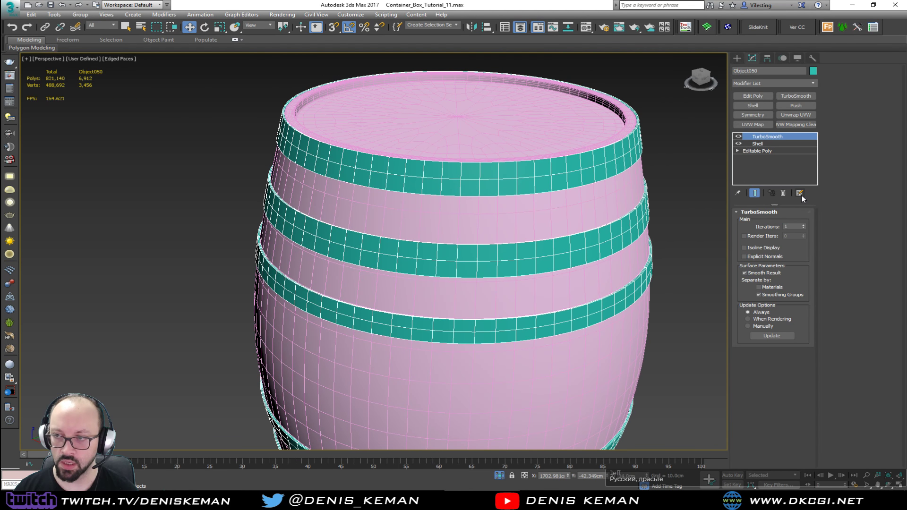
pyautogui.click(804, 225)
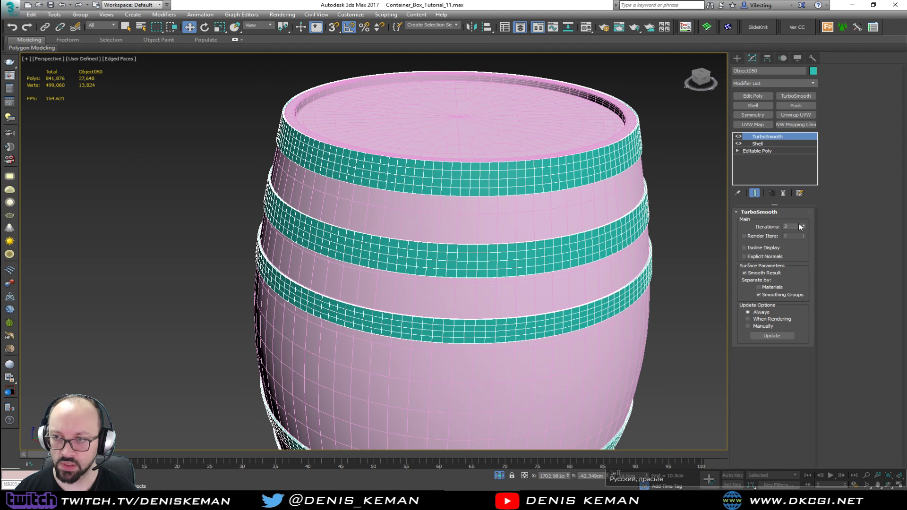
pyautogui.click(680, 186)
pyautogui.press('F4')
pyautogui.scroll(-6, 523, 171)
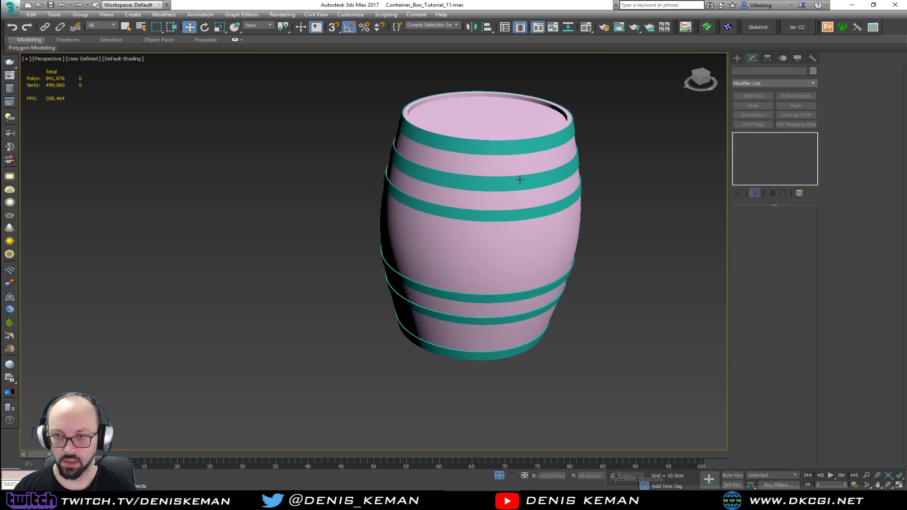
# - End the barrel's isolation to show the whole scene and turn edged faces back on around the bar counter
pyautogui.rightClick(473, 220)
pyautogui.click(507, 155)
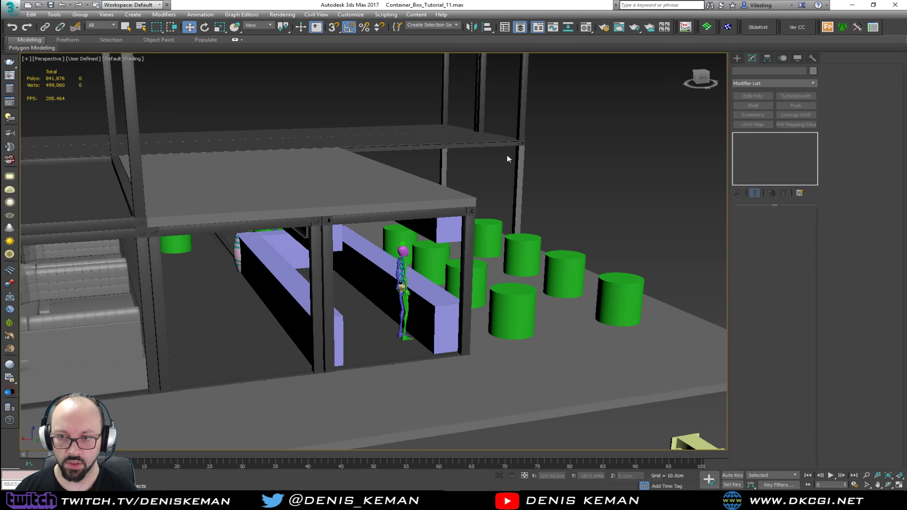
pyautogui.keyDown('alt'); pyautogui.moveTo(480, 239); pyautogui.dragTo(573, 240, button='middle'); pyautogui.keyUp('alt')
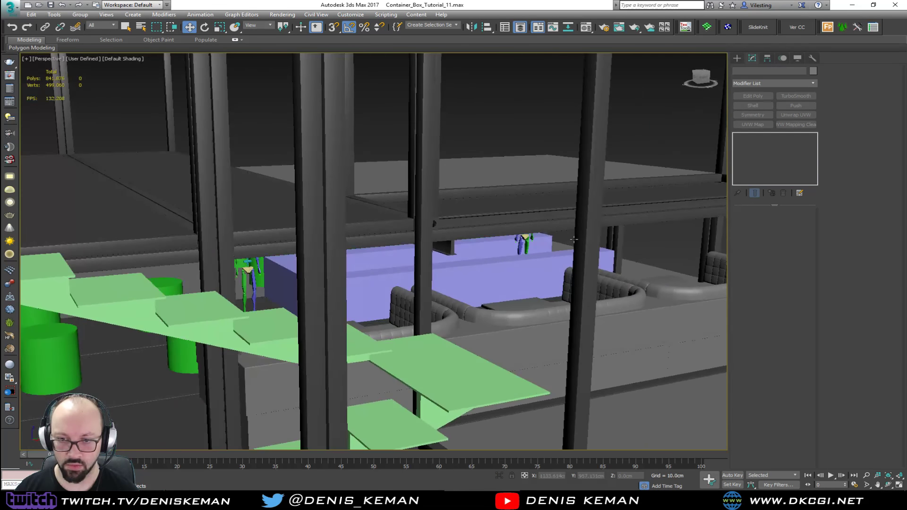
pyautogui.scroll(6, 350, 294)
pyautogui.press('F4')
# - Isolate the barrel body, its hoop bands, the lower bar counter block and the upper block above it
pyautogui.click(292, 316)
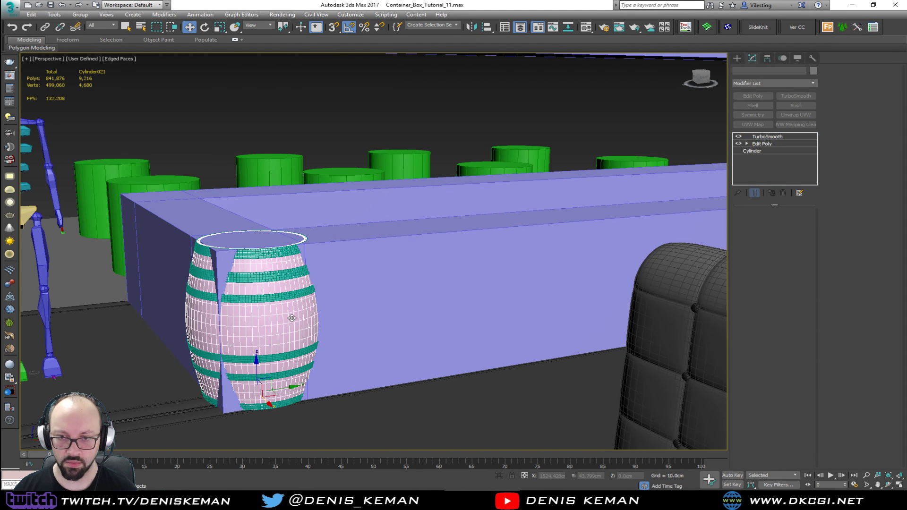
pyautogui.keyDown('ctrl'); pyautogui.click(288, 277); pyautogui.keyUp('ctrl')
pyautogui.keyDown('ctrl'); pyautogui.click(349, 265); pyautogui.keyUp('ctrl')
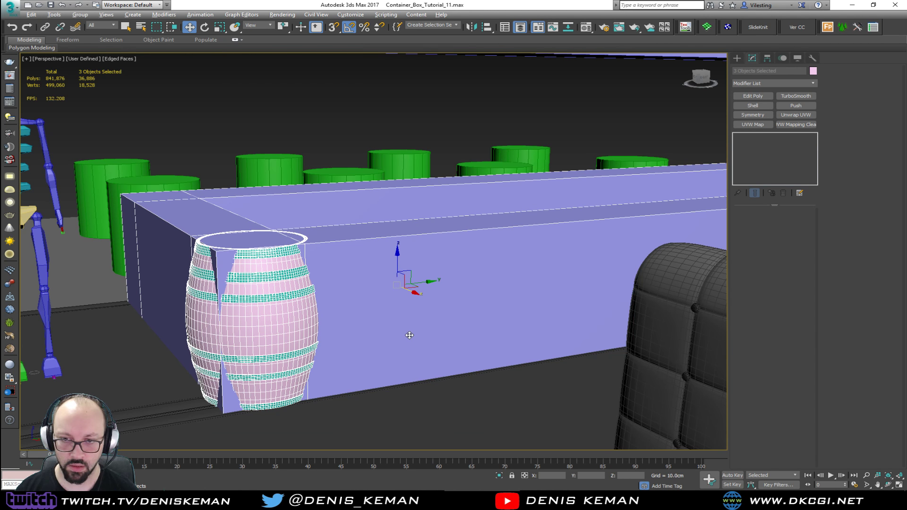
pyautogui.moveTo(392, 240); pyautogui.dragTo(392, 292, button='middle')
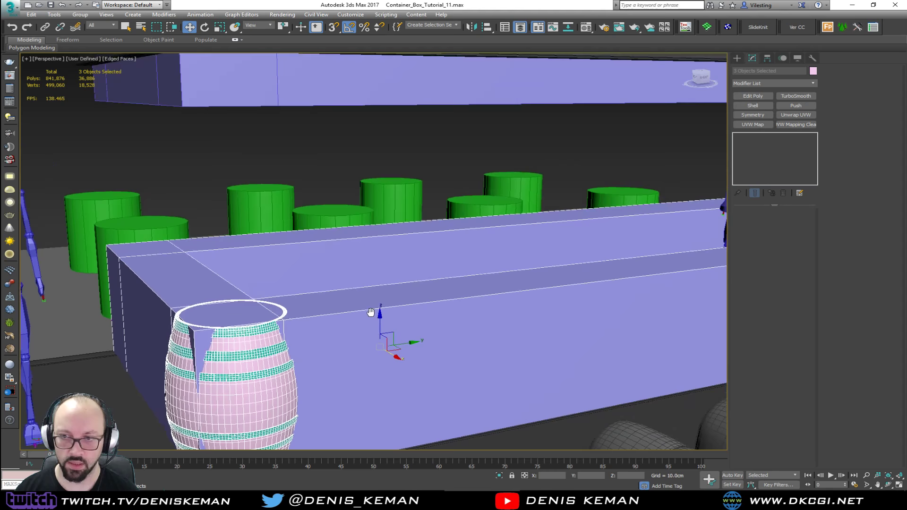
pyautogui.keyDown('ctrl'); pyautogui.click(387, 96); pyautogui.keyUp('ctrl')
pyautogui.hotkey('alt', 'q')
pyautogui.click(478, 326)
pyautogui.keyDown('alt'); pyautogui.moveTo(475, 297); pyautogui.dragTo(340, 305, button='middle'); pyautogui.keyUp('alt')
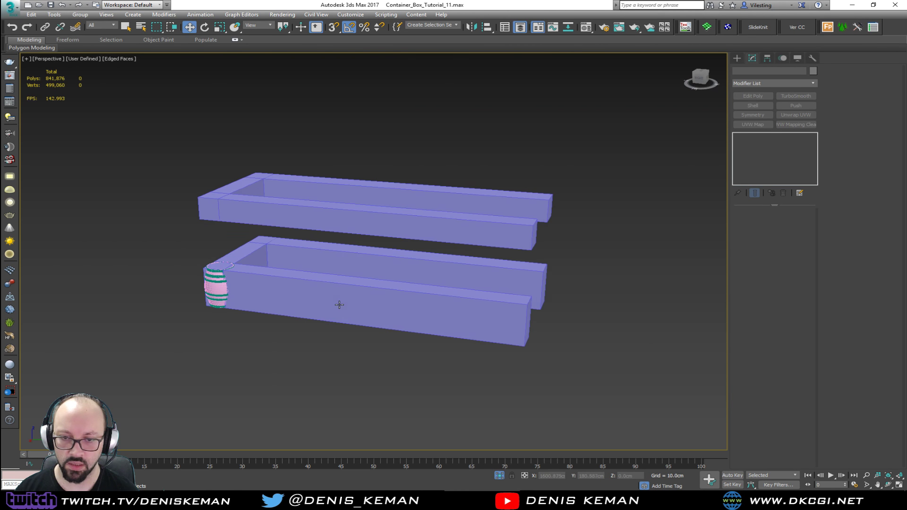
pyautogui.moveTo(280, 282); pyautogui.dragTo(304, 278, button='middle')
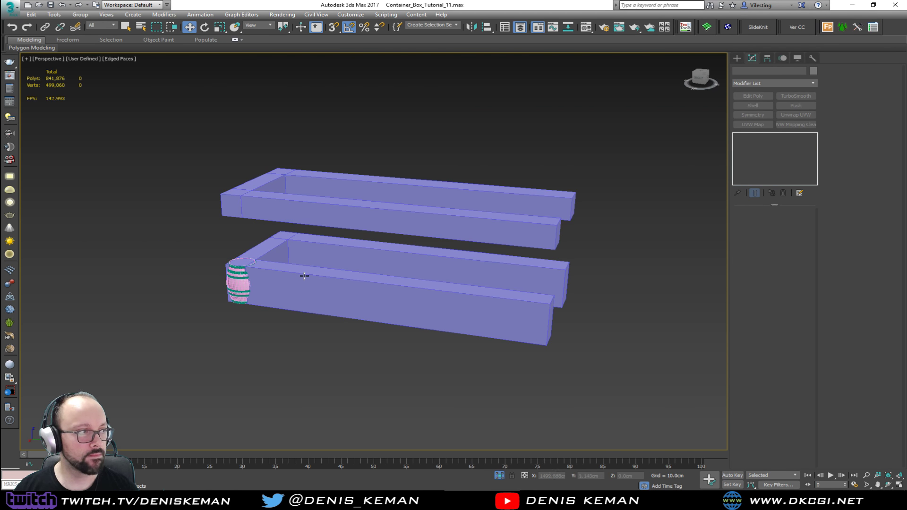
# - Create a new layer named Main_Bar in the Layer Explorer
pyautogui.moveTo(0, 90); pyautogui.dragTo(75, 82)
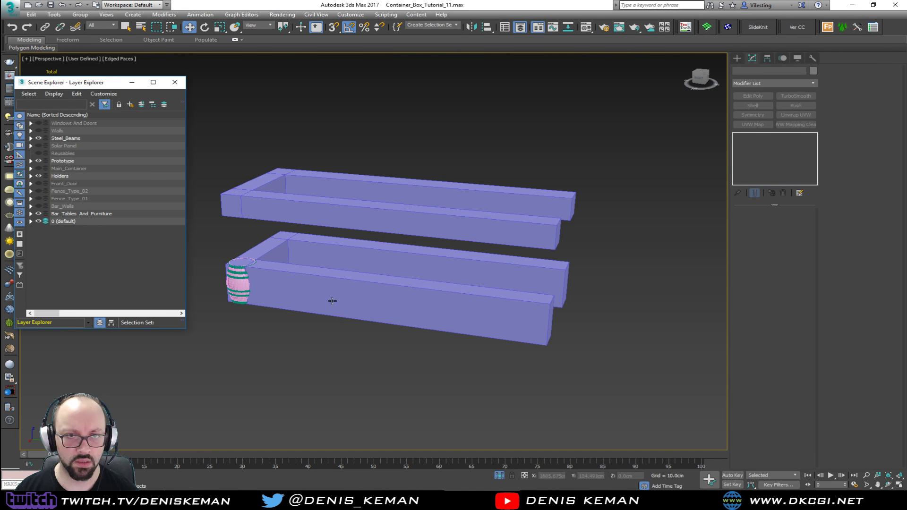
pyautogui.keyDown('alt'); pyautogui.moveTo(330, 299); pyautogui.dragTo(427, 266, button='middle'); pyautogui.keyUp('alt')
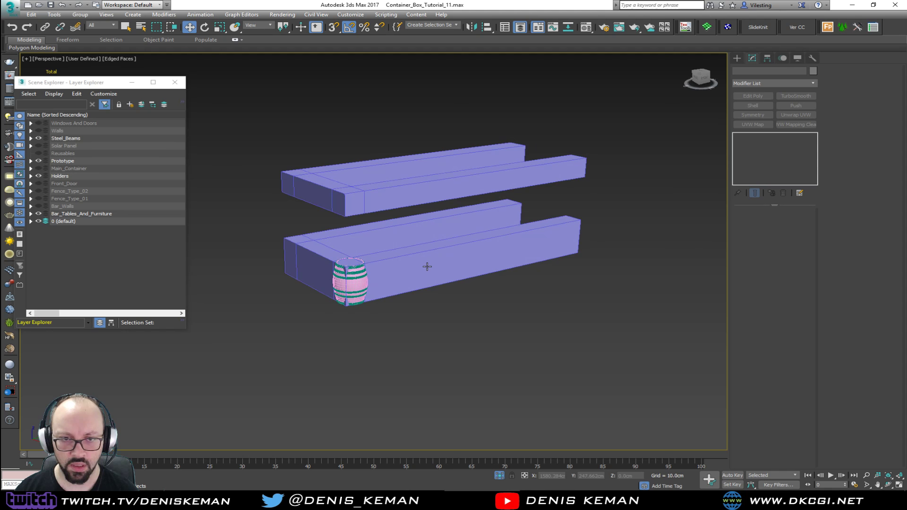
pyautogui.click(77, 250)
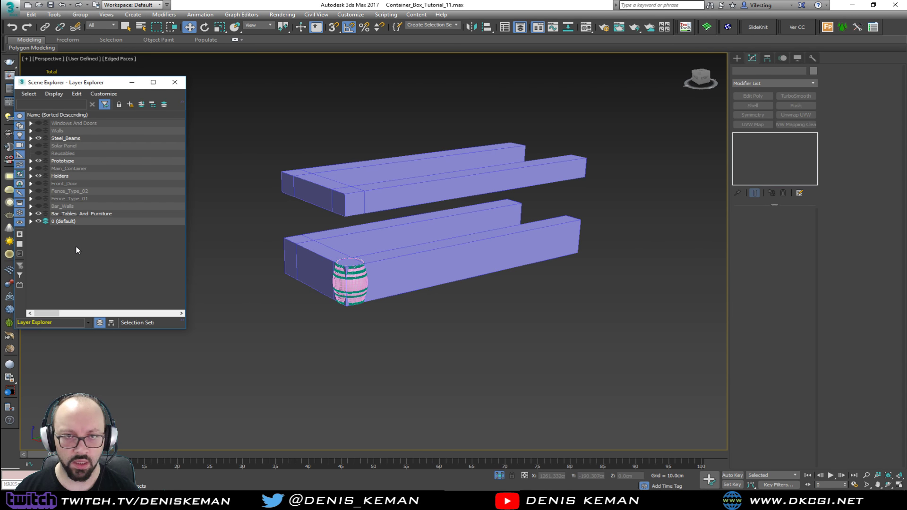
pyautogui.click(130, 104)
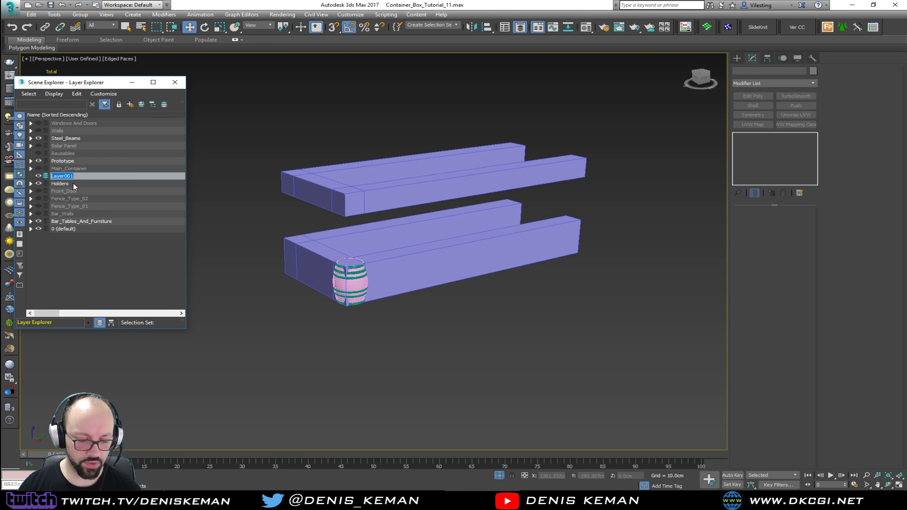
pyautogui.write('Bar')
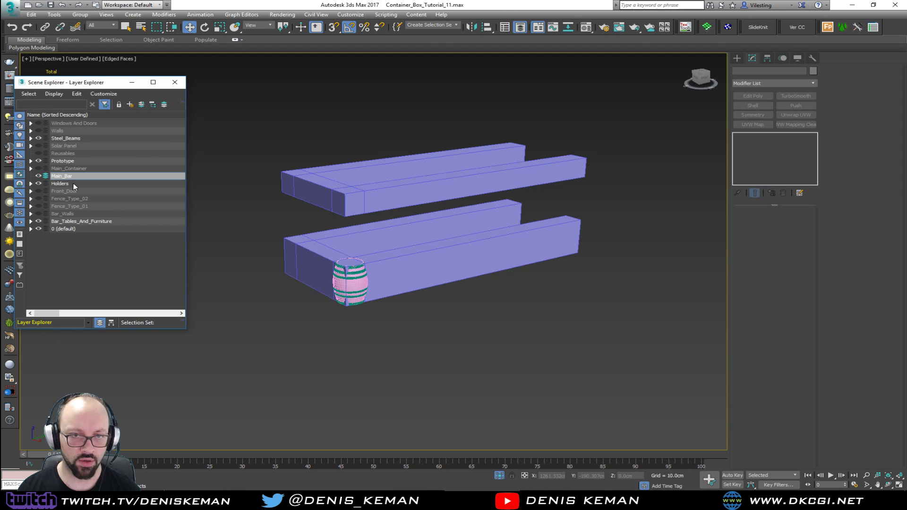
pyautogui.press('Return')
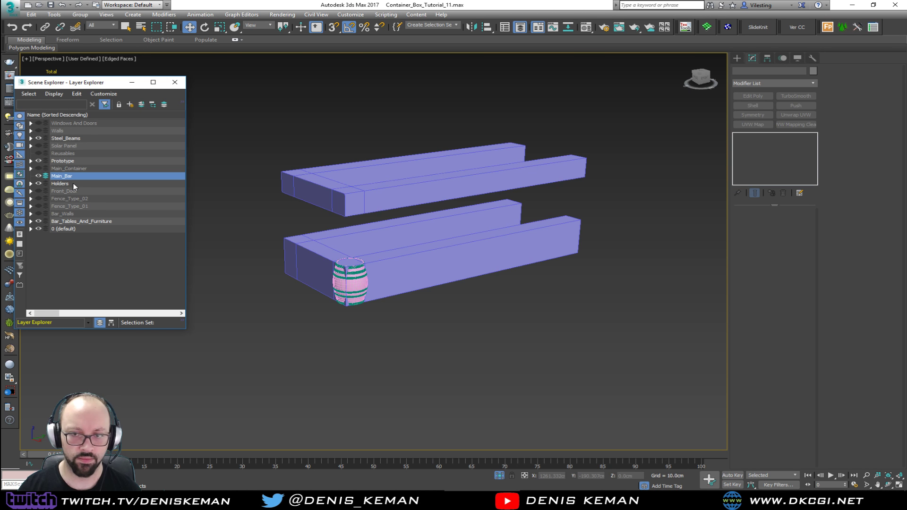
# - Add the barrel body, hoop bands and both bar holder blocks to the Main_Bar layer
pyautogui.moveTo(240, 77); pyautogui.dragTo(703, 357)
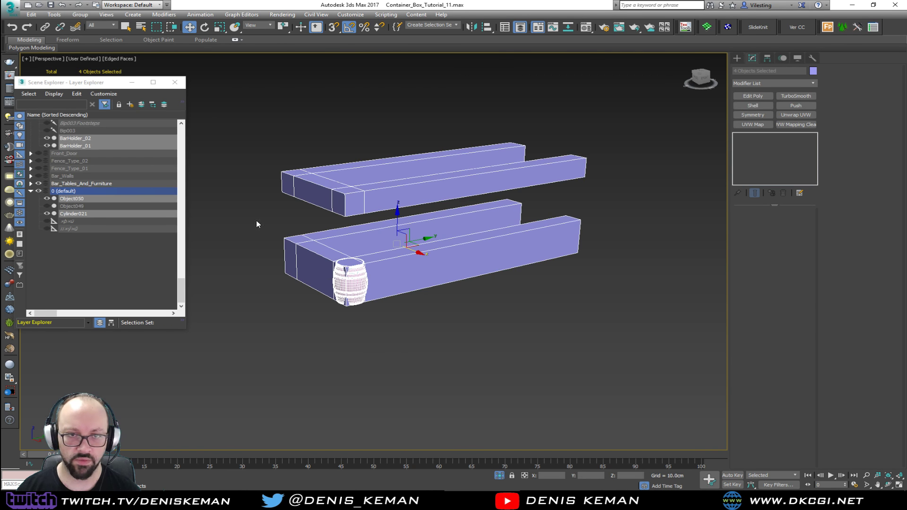
pyautogui.click(141, 105)
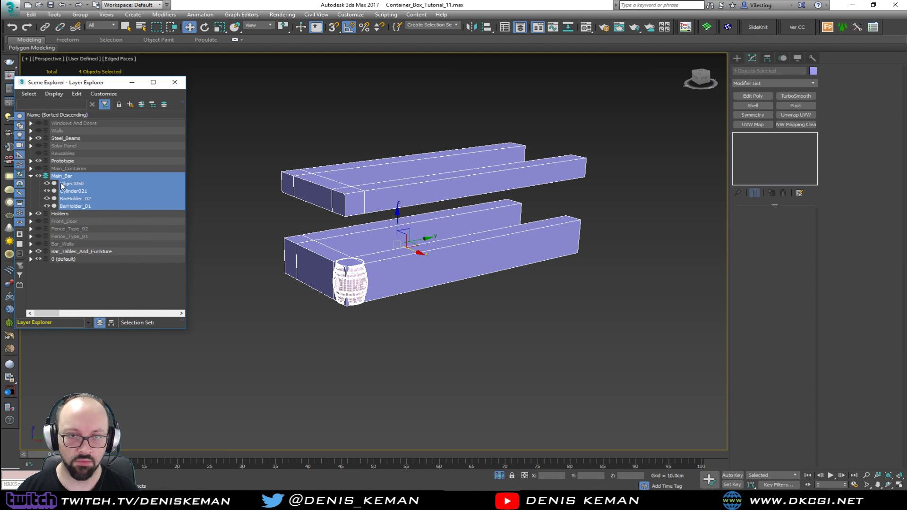
pyautogui.click(238, 289)
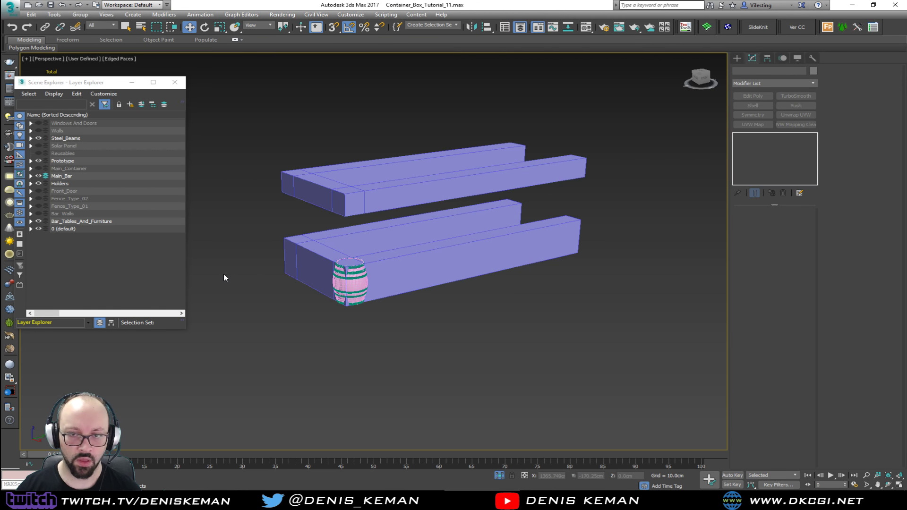
# - Switch to Windows Photo Viewer and browse the saved references from the Barrel image to Bar_Idea_02
pyautogui.scroll(10, 359, 276)
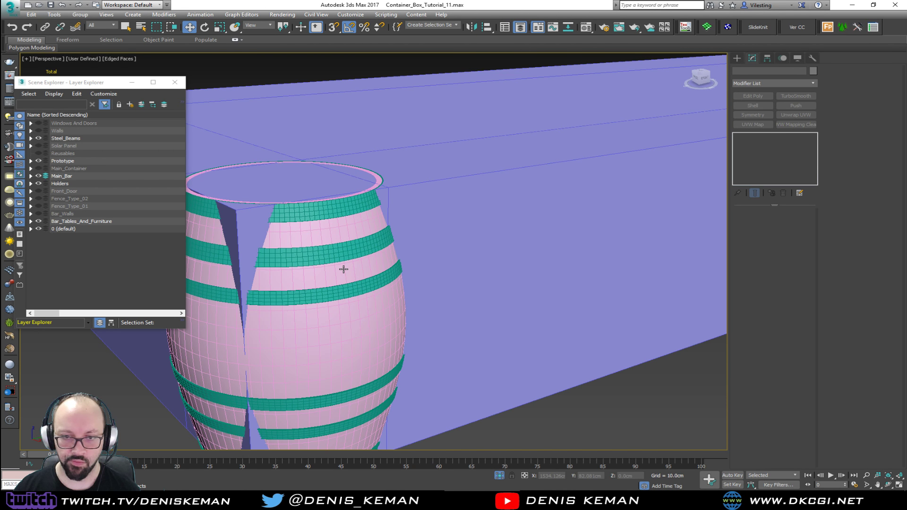
pyautogui.moveTo(343, 269); pyautogui.dragTo(360, 282, button='middle')
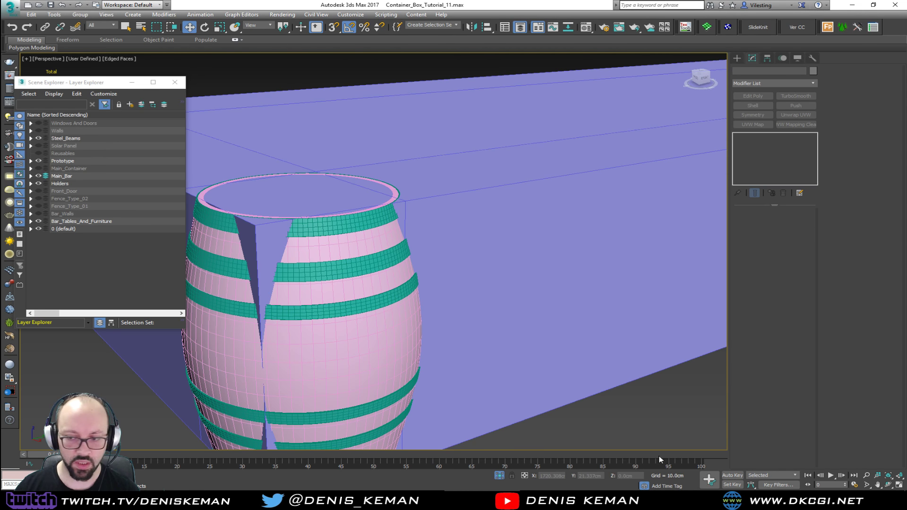
pyautogui.click(654, 499)
pyautogui.moveTo(755, 66); pyautogui.dragTo(573, 51)
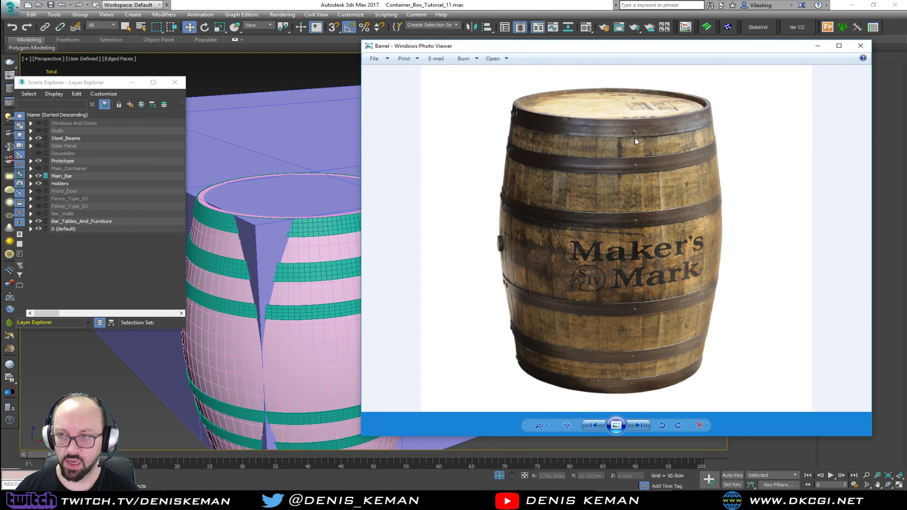
pyautogui.press('Right')
pyautogui.press('Right')
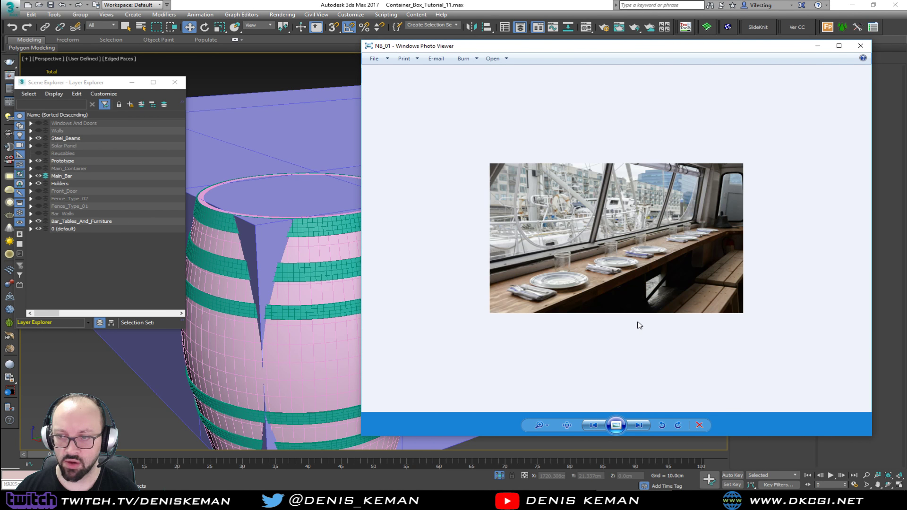
pyautogui.press('Right')
pyautogui.press('Right')
pyautogui.press('Right')
pyautogui.press('Right')
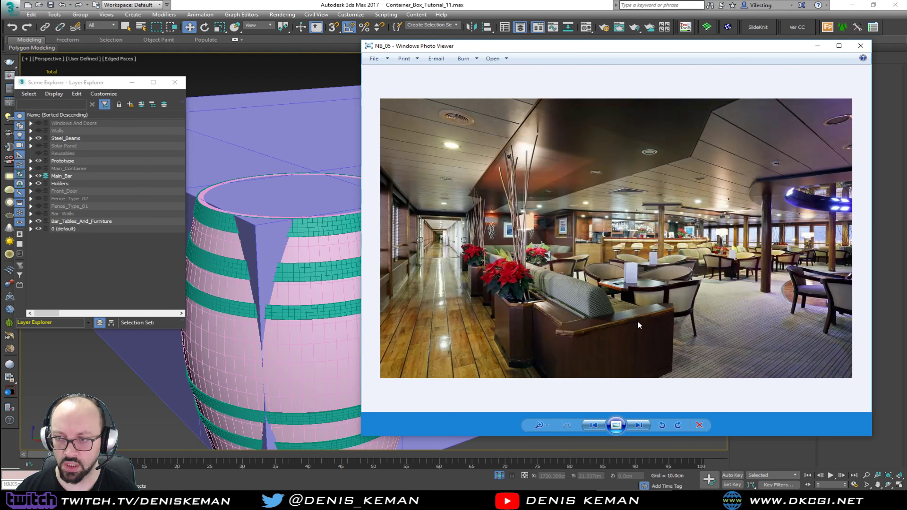
pyautogui.press('Right')
pyautogui.press('Right')
pyautogui.press('Right')
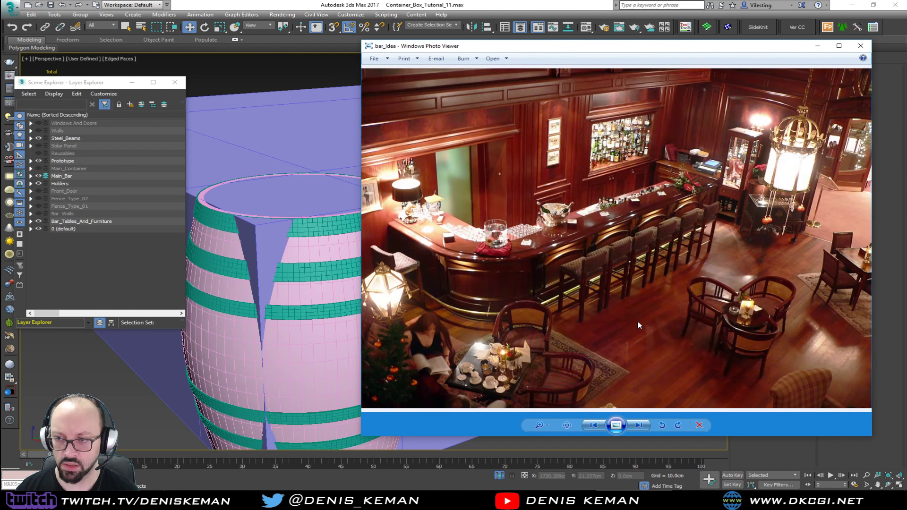
pyautogui.press('Right')
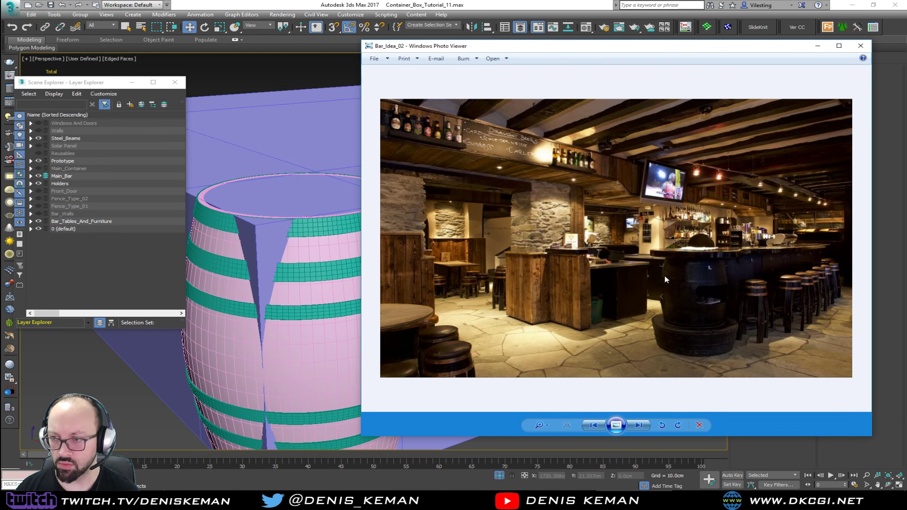
# - Examine the corner barrel in the Bar_Idea_02 photo, including its countertop overhang, wider base, cut-out opening and the adjoining counter and stools
pyautogui.scroll(3, 766, 289)
pyautogui.moveTo(769, 285); pyautogui.dragTo(535, 278)
pyautogui.scroll(-2, 535, 278)
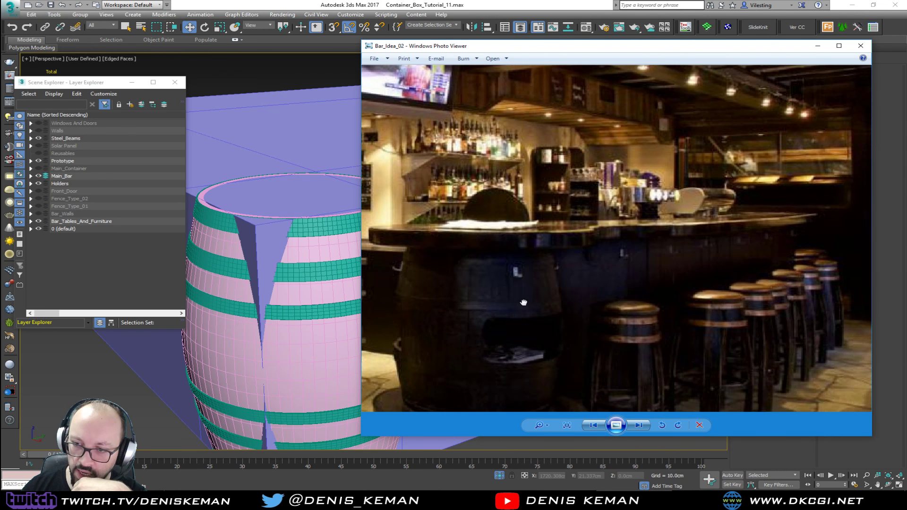
pyautogui.scroll(2, 522, 302)
pyautogui.moveTo(566, 193); pyautogui.dragTo(553, 267)
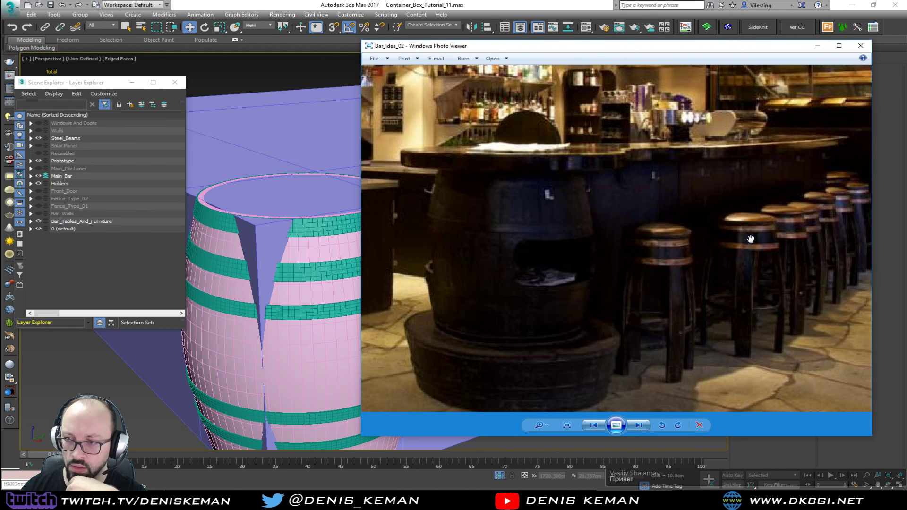
pyautogui.moveTo(751, 240); pyautogui.dragTo(565, 262)
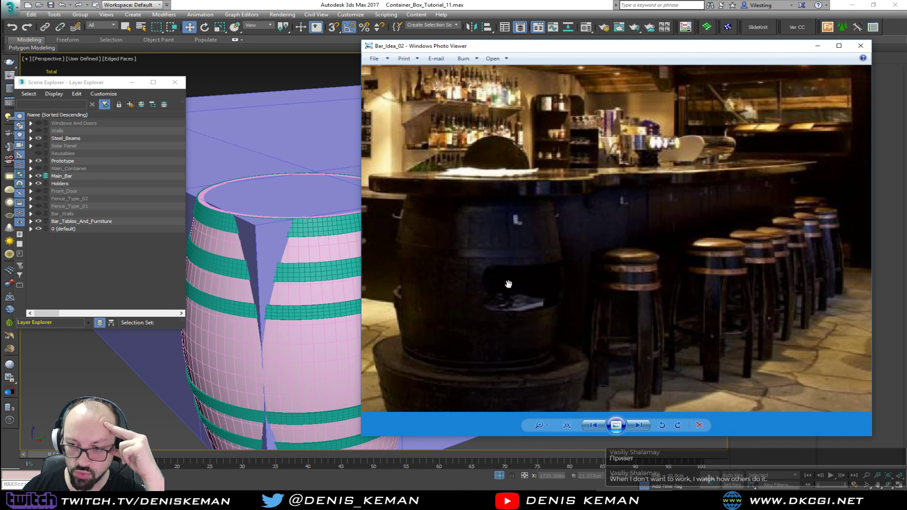
pyautogui.moveTo(511, 377); pyautogui.dragTo(514, 301)
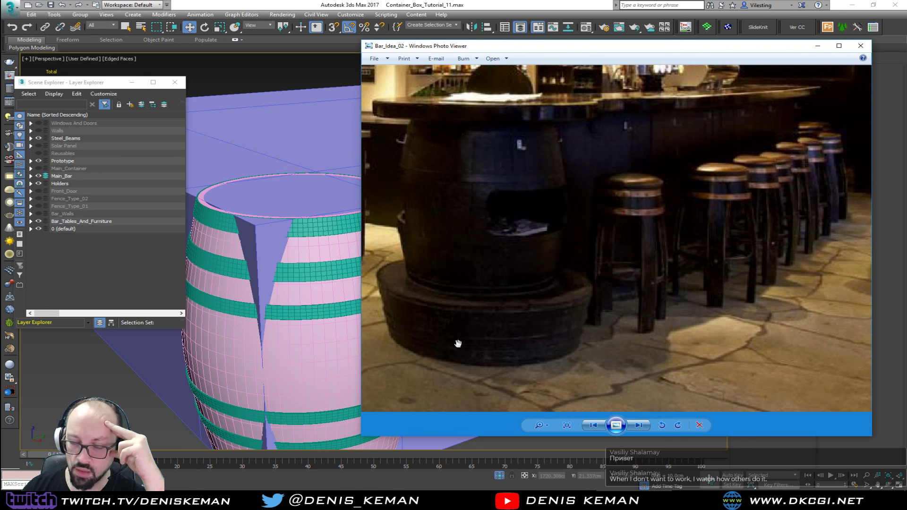
pyautogui.moveTo(505, 135); pyautogui.dragTo(505, 189)
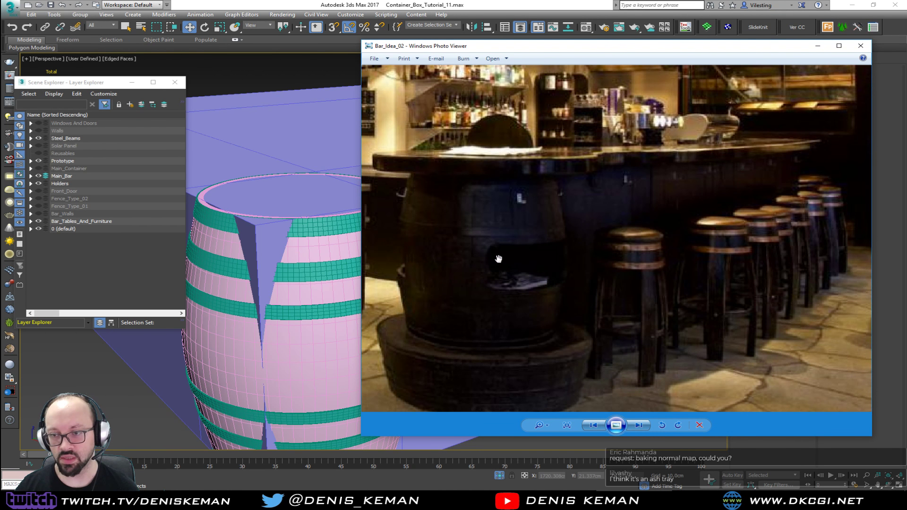
pyautogui.scroll(4, 537, 290)
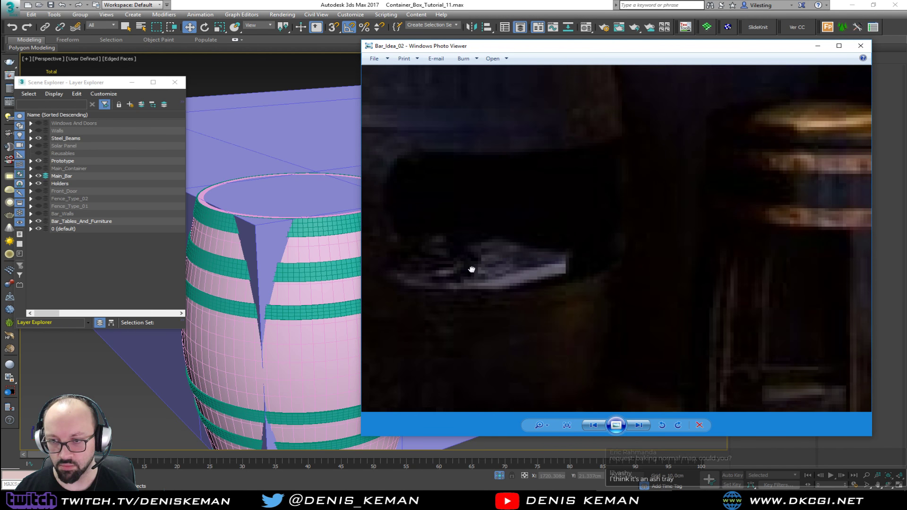
pyautogui.scroll(-5, 613, 269)
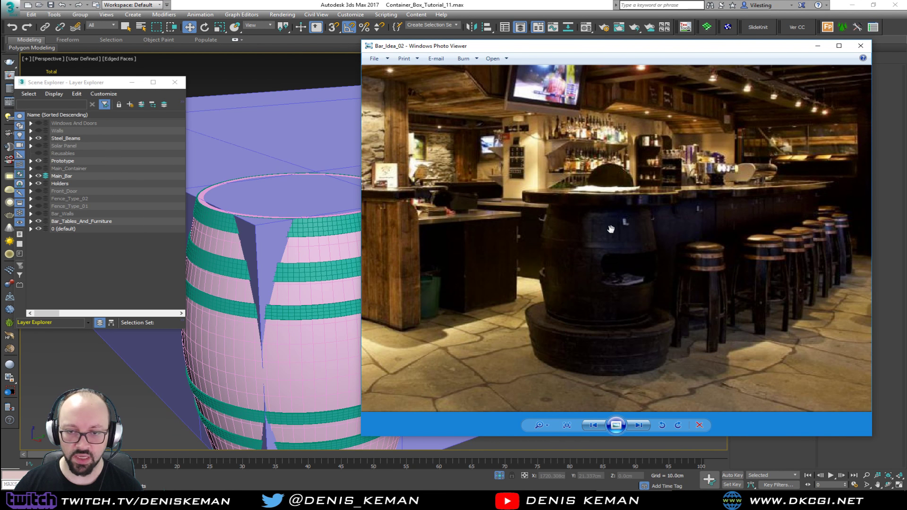
pyautogui.moveTo(617, 242); pyautogui.dragTo(516, 259)
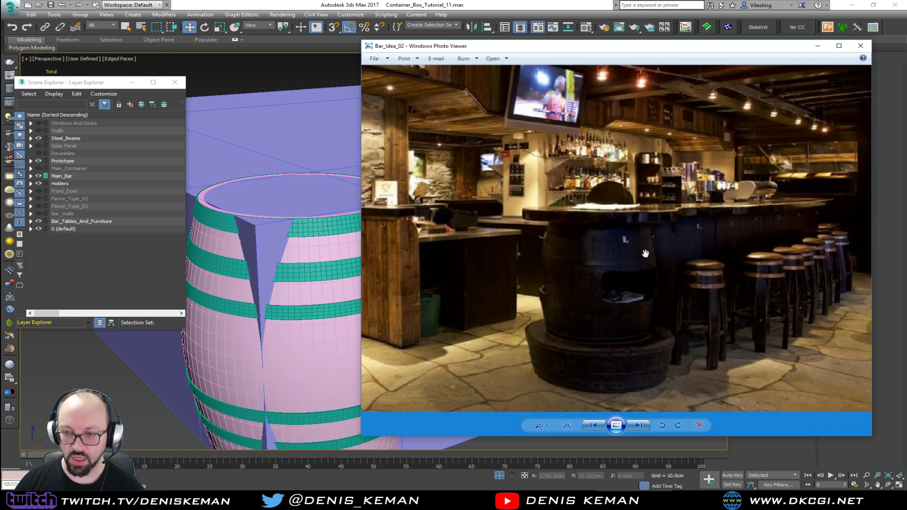
# - Examine the counter front and barrel-style stools in the Bar_Idea_02 photo, and move the photo away from the modelling viewport
pyautogui.moveTo(583, 51); pyautogui.dragTo(476, 51)
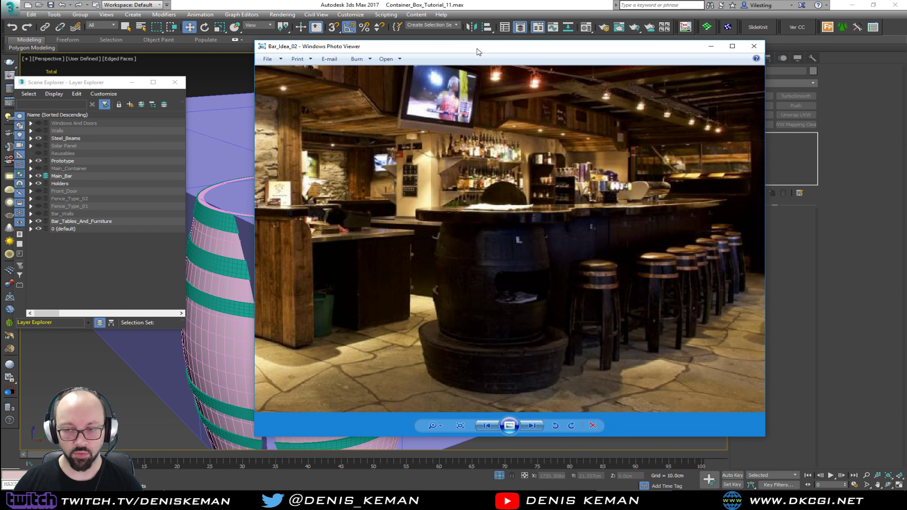
pyautogui.moveTo(477, 51); pyautogui.dragTo(447, 49)
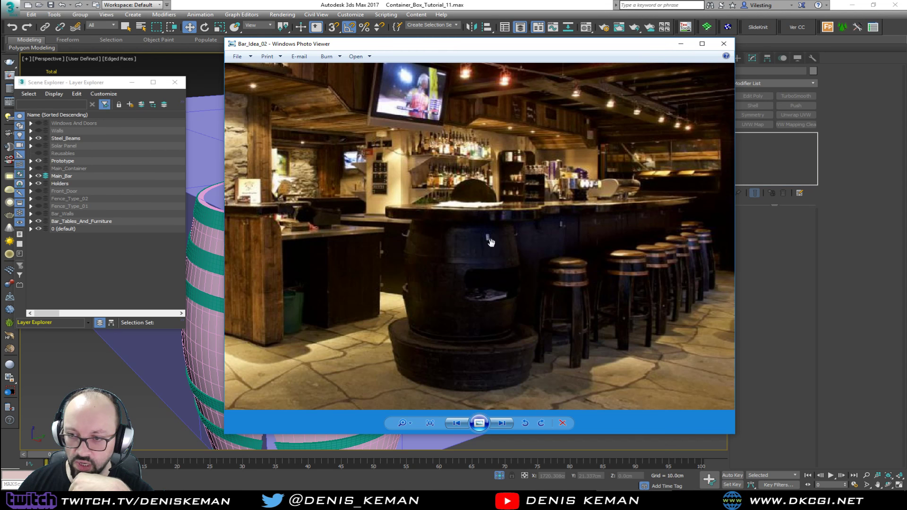
pyautogui.scroll(2, 489, 241)
pyautogui.scroll(-2, 632, 234)
pyautogui.scroll(2, 444, 233)
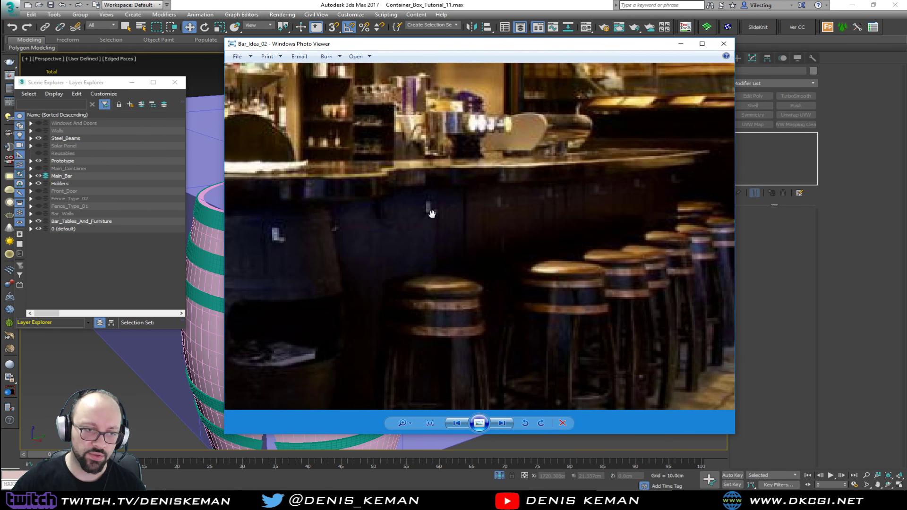
pyautogui.scroll(-5, 350, 255)
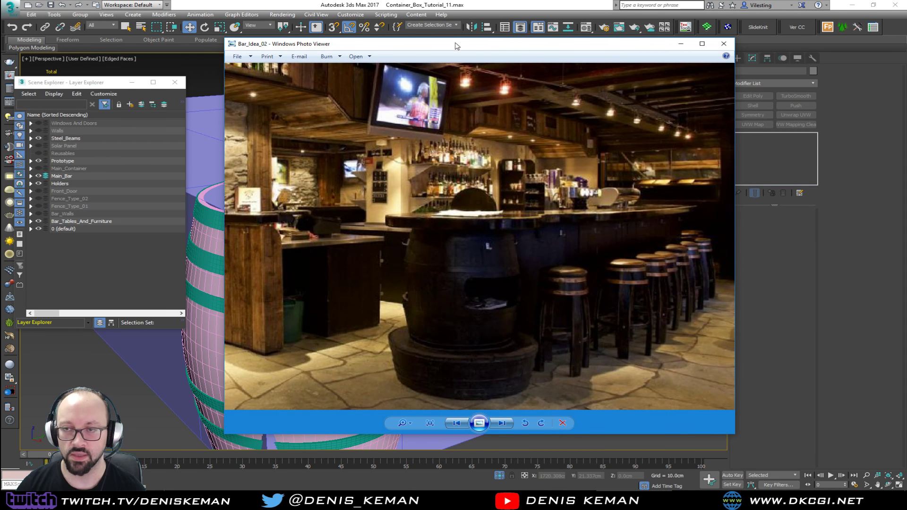
pyautogui.moveTo(455, 43); pyautogui.dragTo(0, 47)
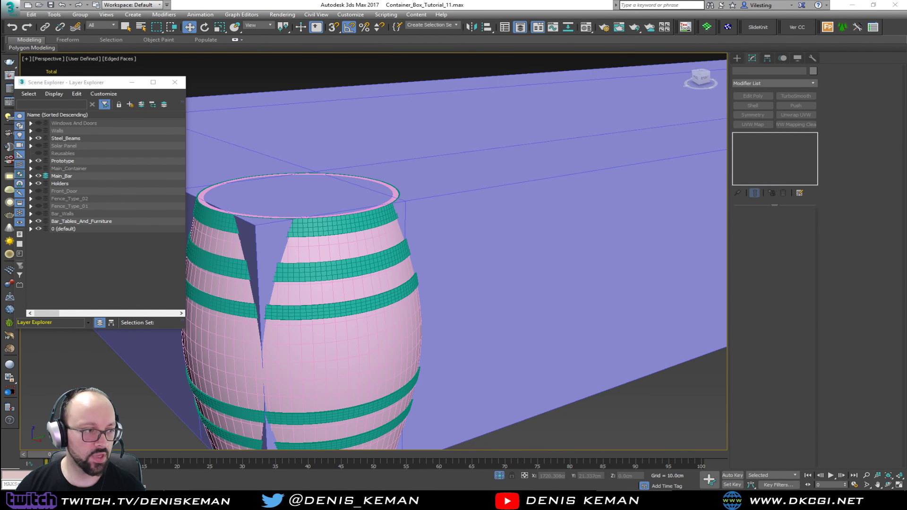
# - Compare the barrel body with and without TurboSmooth, and set its smoothing iterations to 1
pyautogui.moveTo(322, 323); pyautogui.dragTo(366, 236, button='middle')
pyautogui.click(367, 274)
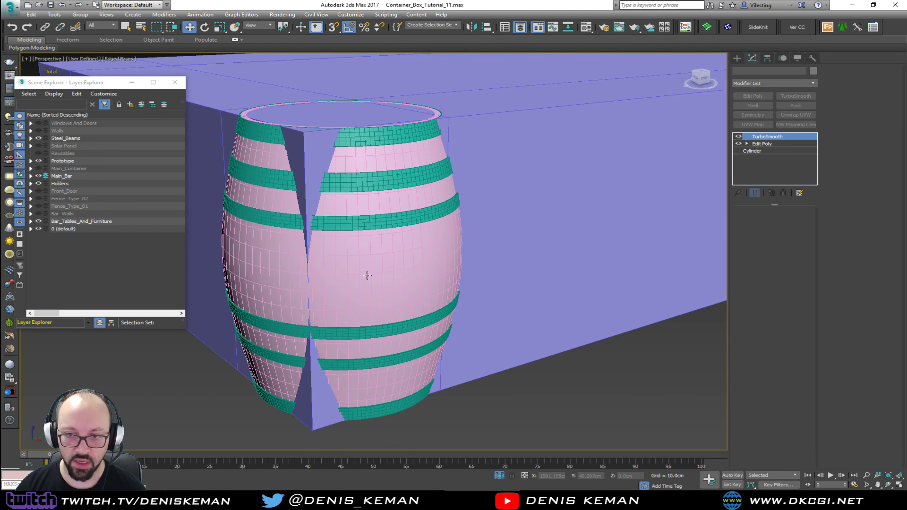
pyautogui.moveTo(338, 292); pyautogui.dragTo(422, 292, button='middle')
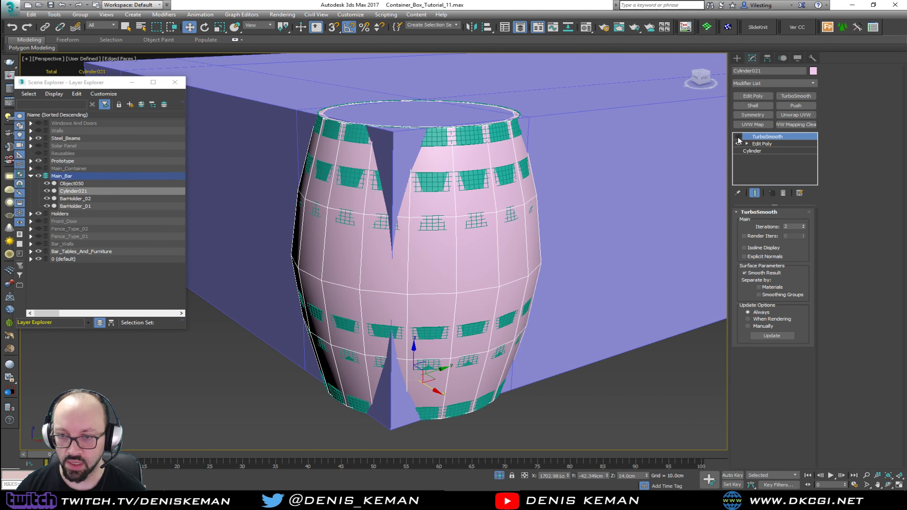
pyautogui.click(738, 136)
pyautogui.keyDown('alt'); pyautogui.moveTo(521, 240); pyautogui.dragTo(497, 245, button='middle'); pyautogui.keyUp('alt')
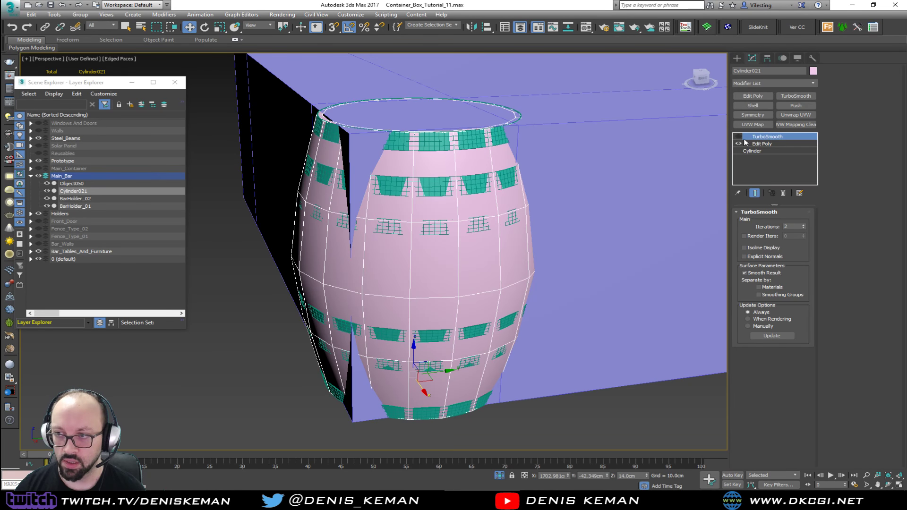
pyautogui.click(738, 137)
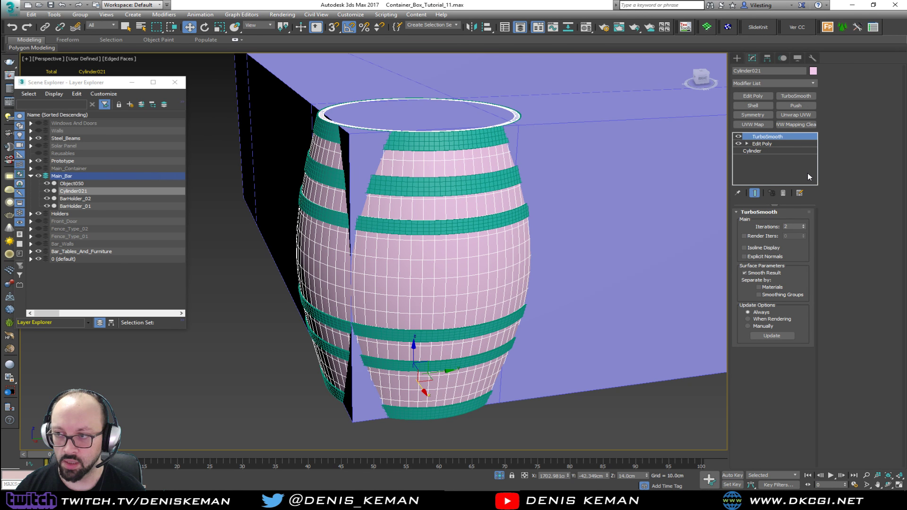
pyautogui.click(803, 228)
pyautogui.moveTo(419, 287); pyautogui.dragTo(426, 266, button='middle')
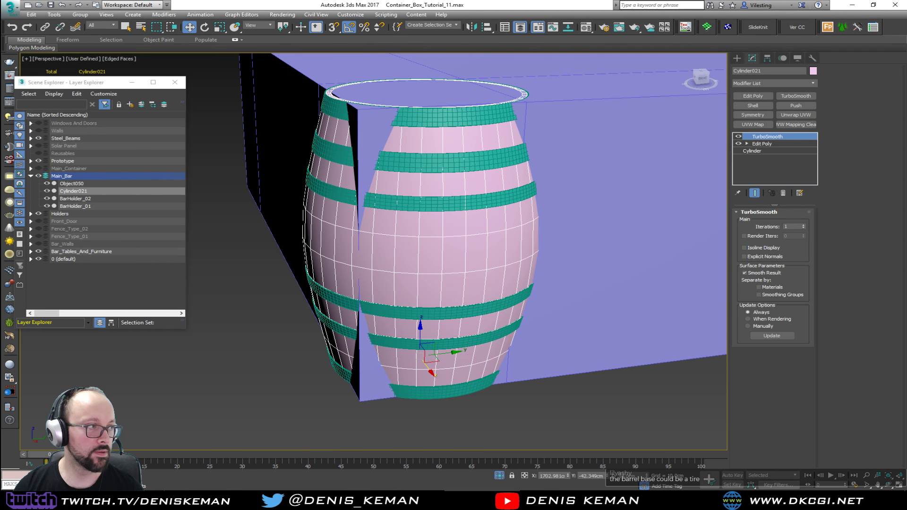
# - Close the Layer Explorer and save the scene as a new file named Container_Box_Tutorial_12.max
pyautogui.hotkey('ctrl', 'alt', 'o')
pyautogui.click(9, 7)
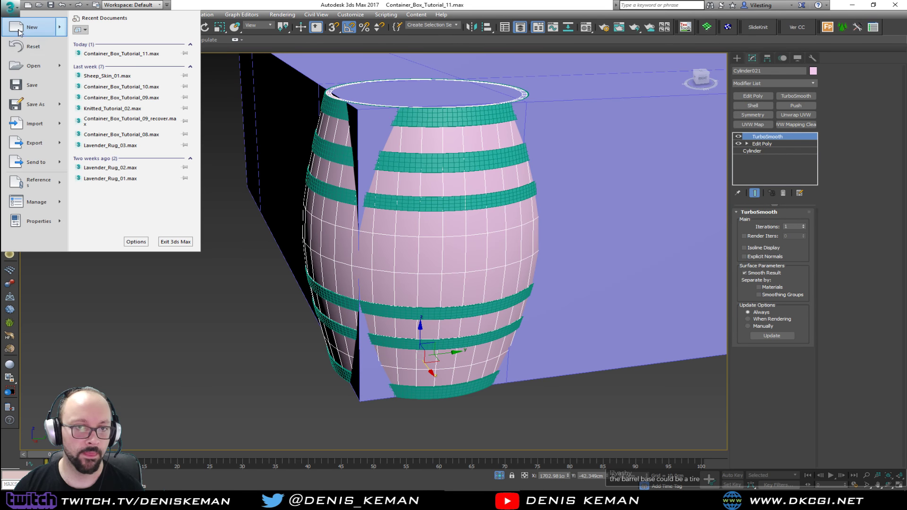
pyautogui.click(34, 103)
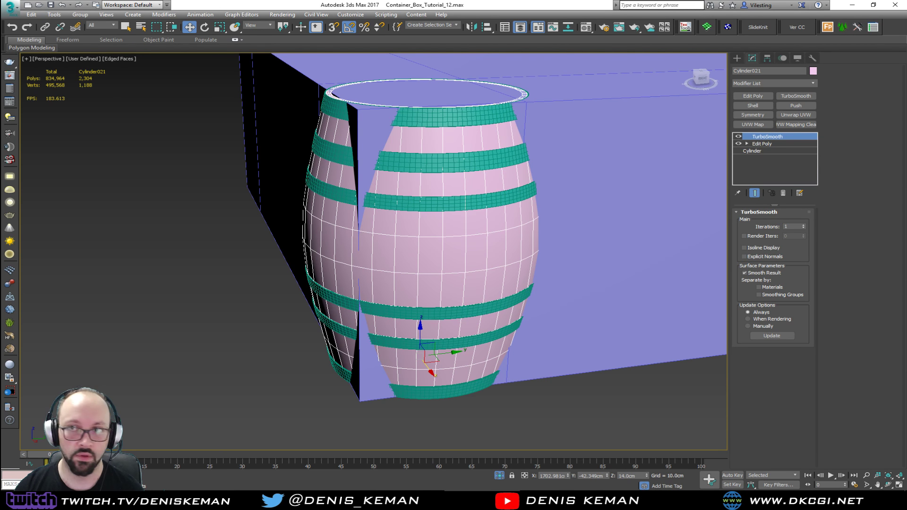
# - Add an Edit Poly modifier above the barrel body's TurboSmooth and isolate the barrel body
pyautogui.keyDown('alt'); pyautogui.moveTo(455, 243); pyautogui.dragTo(400, 303, button='middle'); pyautogui.keyUp('alt')
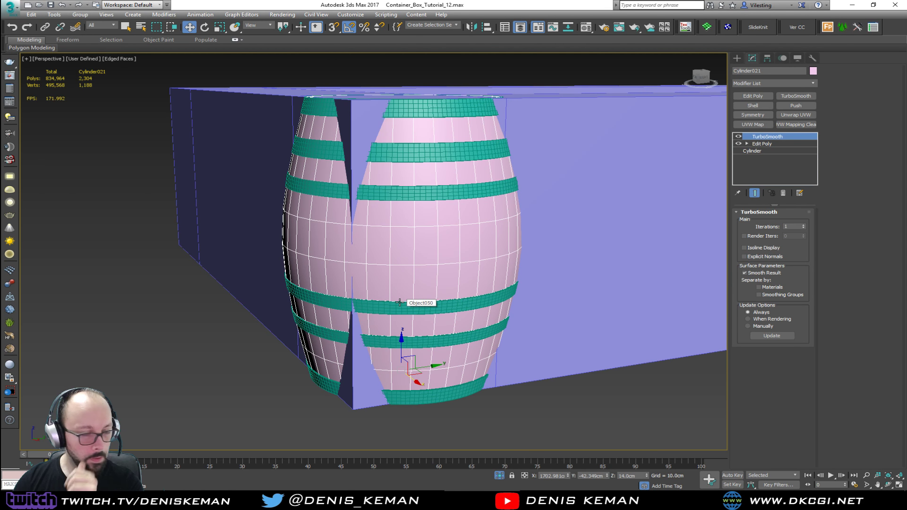
pyautogui.scroll(3, 446, 281)
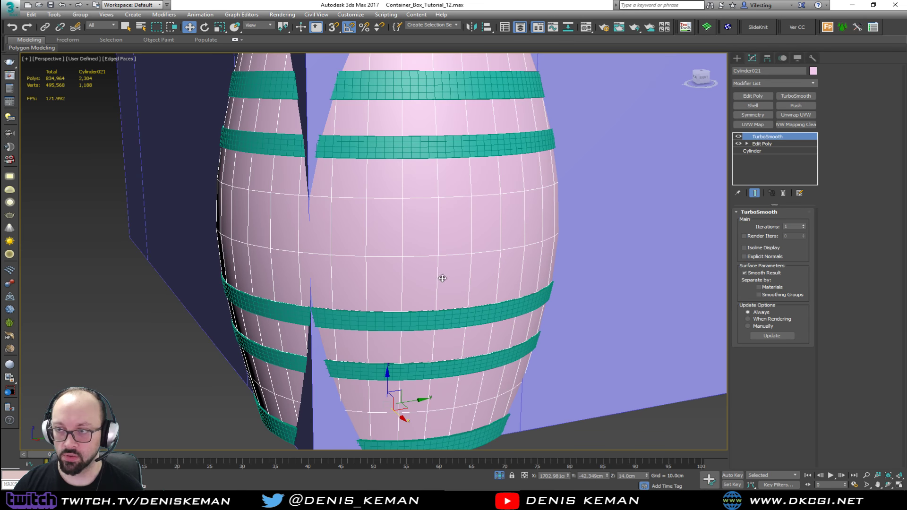
pyautogui.click(757, 98)
pyautogui.moveTo(483, 240)
pyautogui.keyDown('alt'); pyautogui.mouseDown(button='middle')
pyautogui.moveTo(444, 236)
pyautogui.moveTo(492, 247)
pyautogui.mouseUp(button='middle'); pyautogui.keyUp('alt')
pyautogui.hotkey('alt', 'q')
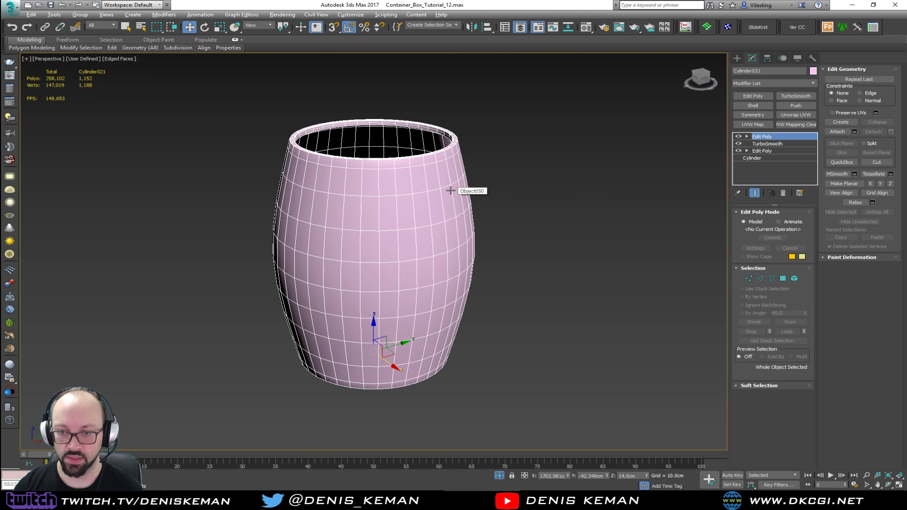
# - End the barrel body's isolation and select the hoop bands together with the body
pyautogui.keyDown('alt'); pyautogui.moveTo(456, 191); pyautogui.dragTo(438, 218, button='middle'); pyautogui.keyUp('alt')
pyautogui.rightClick(438, 218)
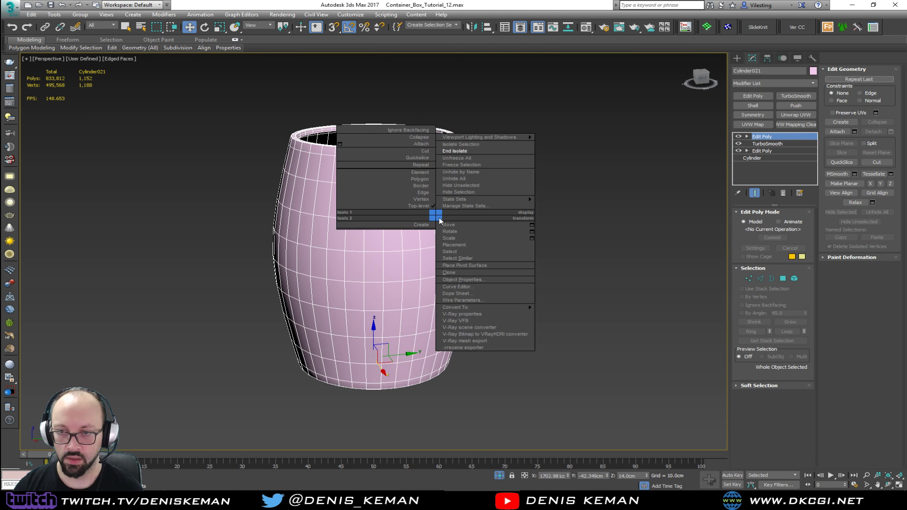
pyautogui.click(468, 151)
pyautogui.keyDown('ctrl'); pyautogui.click(233, 379); pyautogui.keyUp('ctrl')
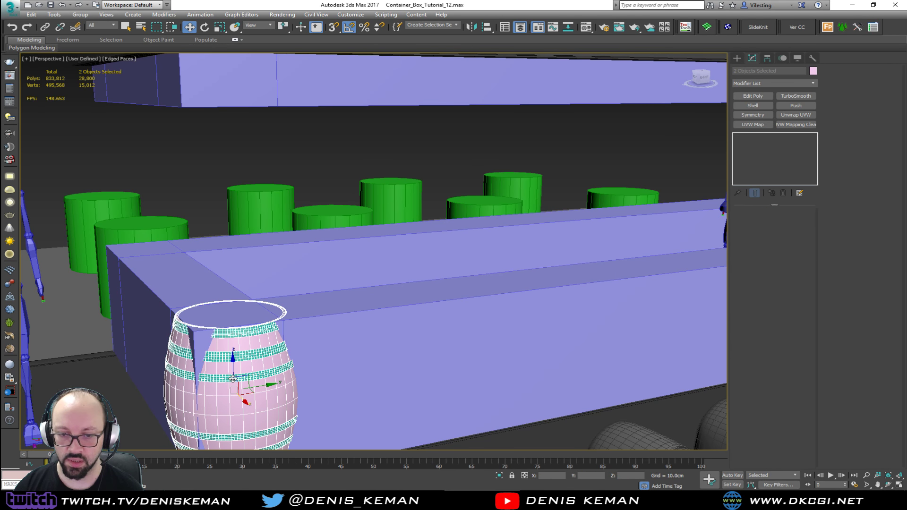
# - Isolate the barrel from the rest of the scene and open its wooden body for polygon editing
pyautogui.hotkey('alt', 'q')
pyautogui.click(548, 334)
pyautogui.click(416, 291)
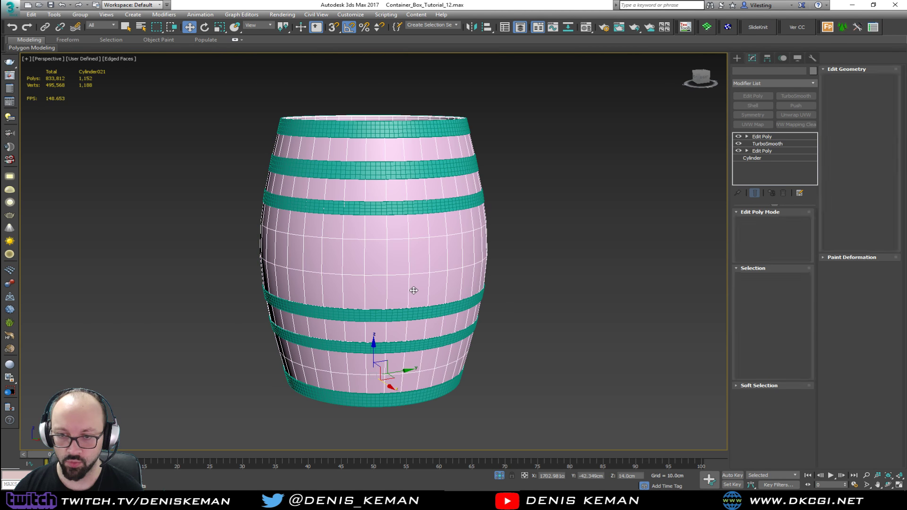
pyautogui.keyDown('alt'); pyautogui.moveTo(414, 290); pyautogui.dragTo(386, 292, button='middle'); pyautogui.keyUp('alt')
pyautogui.press('4')
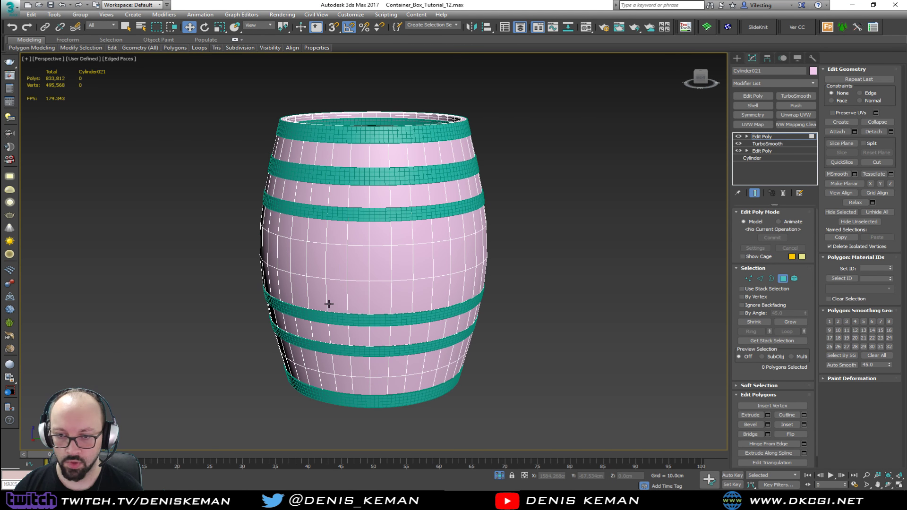
# - Select a block of 18 polygons, six columns by three rows, between the two middle bands on one side of the barrel
pyautogui.click(336, 297)
pyautogui.keyDown('ctrl'); pyautogui.click(357, 297); pyautogui.keyUp('ctrl')
pyautogui.keyDown('ctrl'); pyautogui.click(380, 296); pyautogui.keyUp('ctrl')
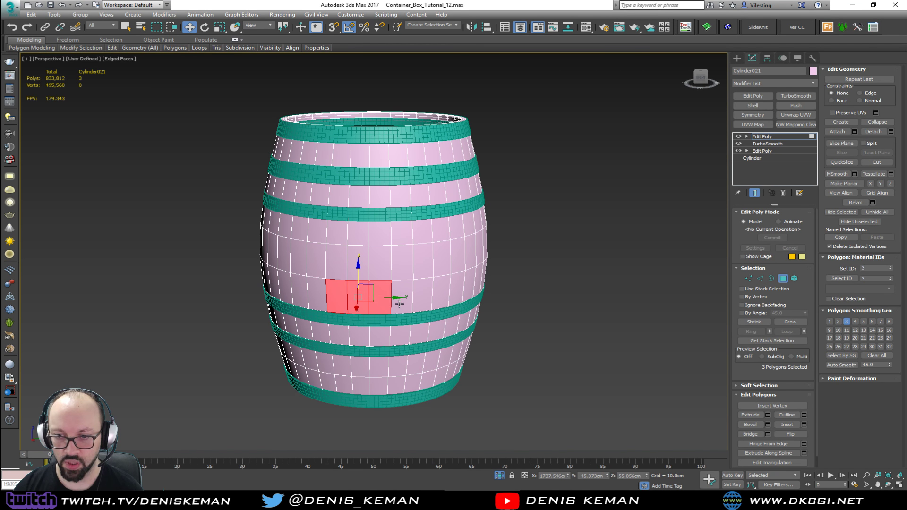
pyautogui.keyDown('ctrl'); pyautogui.click(402, 296); pyautogui.keyUp('ctrl')
pyautogui.keyDown('ctrl'); pyautogui.click(424, 299); pyautogui.keyUp('ctrl')
pyautogui.keyDown('ctrl'); pyautogui.click(440, 298); pyautogui.keyUp('ctrl')
pyautogui.keyDown('ctrl'); pyautogui.click(439, 264); pyautogui.keyUp('ctrl')
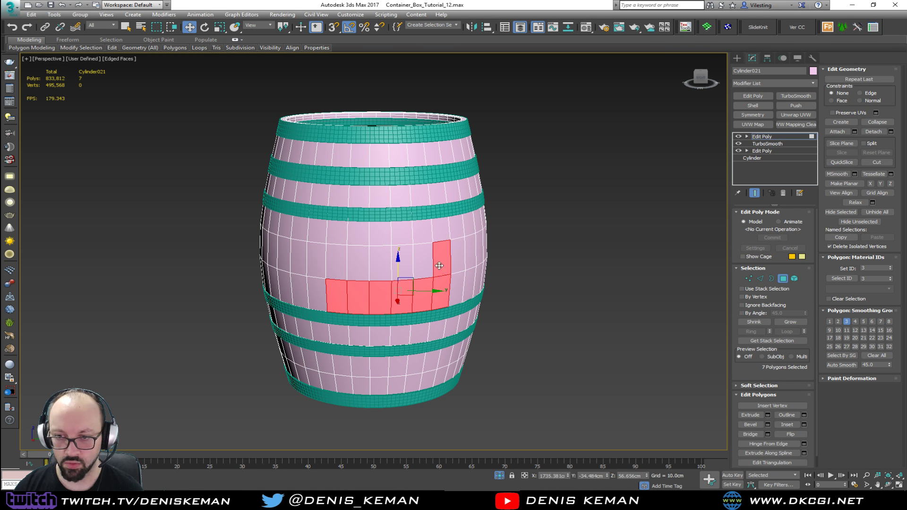
pyautogui.keyDown('ctrl'); pyautogui.click(439, 231); pyautogui.keyUp('ctrl')
pyautogui.keyDown('ctrl'); pyautogui.click(423, 229); pyautogui.keyUp('ctrl')
pyautogui.keyDown('ctrl'); pyautogui.click(405, 236); pyautogui.keyUp('ctrl')
pyautogui.keyDown('ctrl'); pyautogui.click(365, 236); pyautogui.keyUp('ctrl')
pyautogui.keyDown('ctrl'); pyautogui.click(341, 238); pyautogui.keyUp('ctrl')
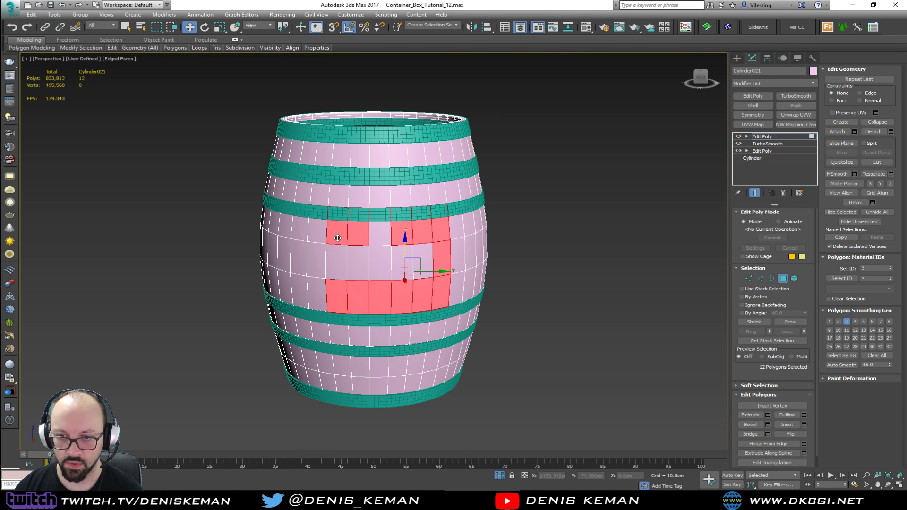
pyautogui.keyDown('ctrl'); pyautogui.click(373, 237); pyautogui.keyUp('ctrl')
pyautogui.keyDown('alt'); pyautogui.moveTo(373, 237); pyautogui.dragTo(405, 226, button='middle'); pyautogui.keyUp('alt')
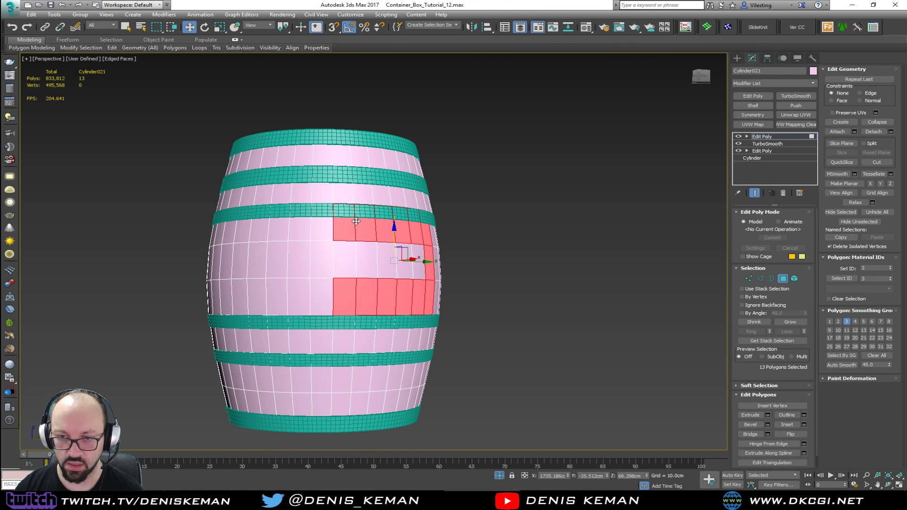
pyautogui.keyDown('ctrl'); pyautogui.click(343, 272); pyautogui.keyUp('ctrl')
pyautogui.keyDown('ctrl'); pyautogui.click(366, 267); pyautogui.keyUp('ctrl')
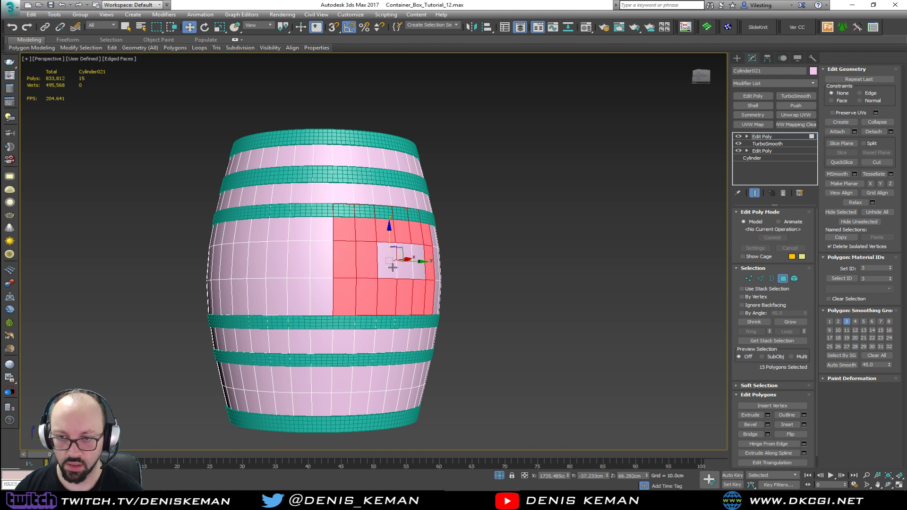
pyautogui.keyDown('ctrl'); pyautogui.click(388, 267); pyautogui.keyUp('ctrl')
pyautogui.keyDown('ctrl'); pyautogui.click(405, 267); pyautogui.keyUp('ctrl')
pyautogui.keyDown('ctrl'); pyautogui.click(418, 267); pyautogui.keyUp('ctrl')
# - Region-select the same polygon block between the middle bands in the Left view, covering both opposite sides of the barrel
pyautogui.keyDown('alt'); pyautogui.moveTo(418, 267); pyautogui.dragTo(375, 308, button='middle'); pyautogui.keyUp('alt')
pyautogui.hotkey('alt', 'w')
pyautogui.scroll(5, 466, 191)
pyautogui.middleClick(285, 192)
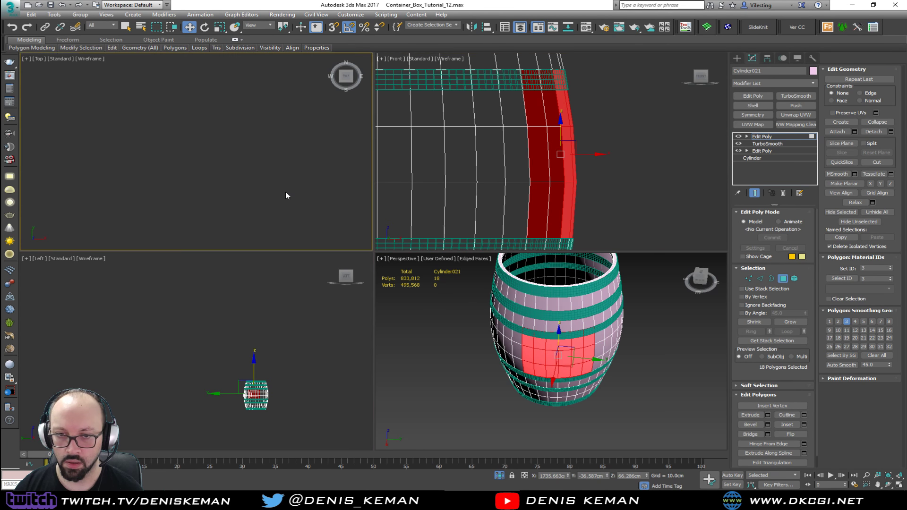
pyautogui.press('z')
pyautogui.middleClick(244, 332)
pyautogui.press('z')
pyautogui.scroll(-4, 238, 292)
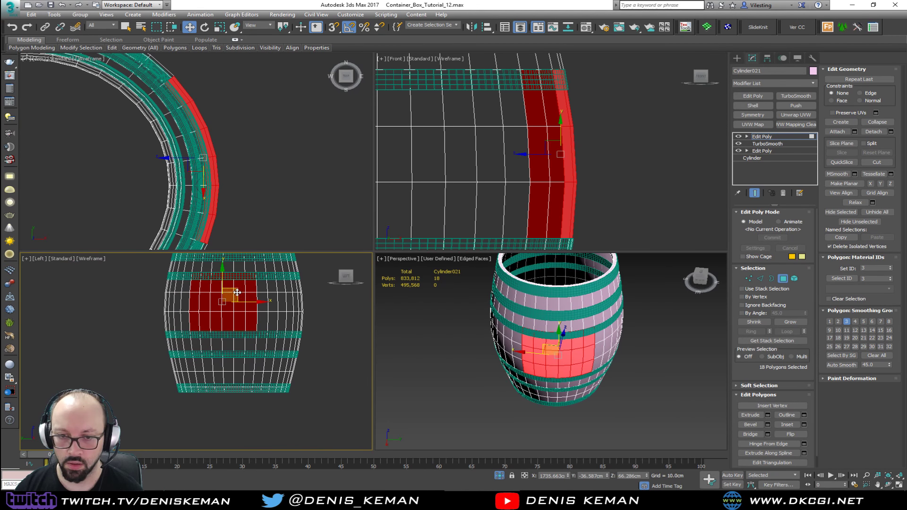
pyautogui.press('q')
pyautogui.click(196, 286)
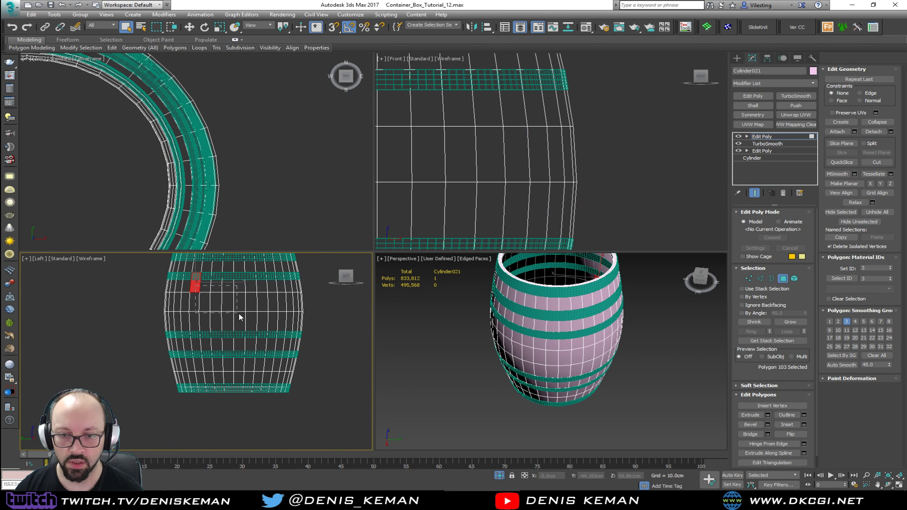
pyautogui.moveTo(254, 326); pyautogui.dragTo(253, 325)
pyautogui.keyDown('alt'); pyautogui.moveTo(592, 343); pyautogui.dragTo(609, 326, button='middle'); pyautogui.keyUp('alt')
pyautogui.hotkey('alt', 'w')
pyautogui.moveTo(504, 314)
pyautogui.keyDown('alt'); pyautogui.mouseDown(button='middle')
pyautogui.moveTo(488, 306)
pyautogui.moveTo(495, 303)
pyautogui.mouseUp(button='middle'); pyautogui.keyUp('alt')
pyautogui.scroll(3, 401, 244)
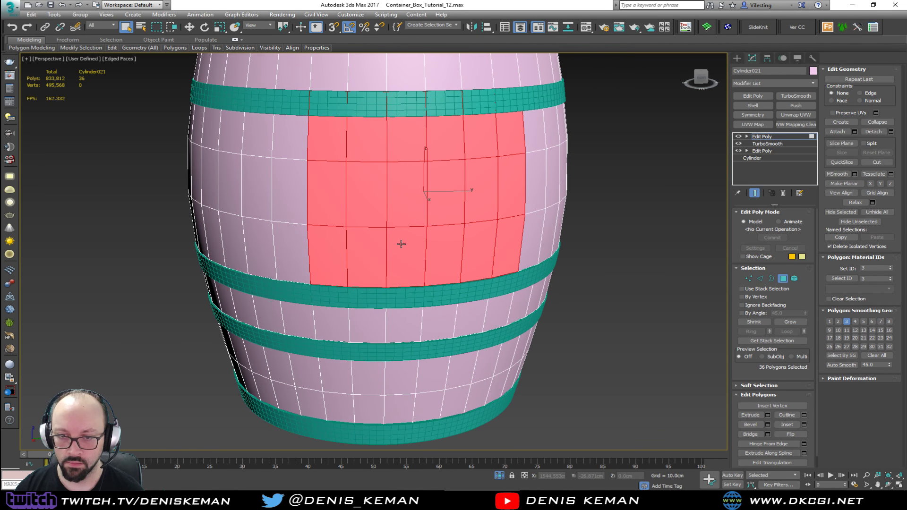
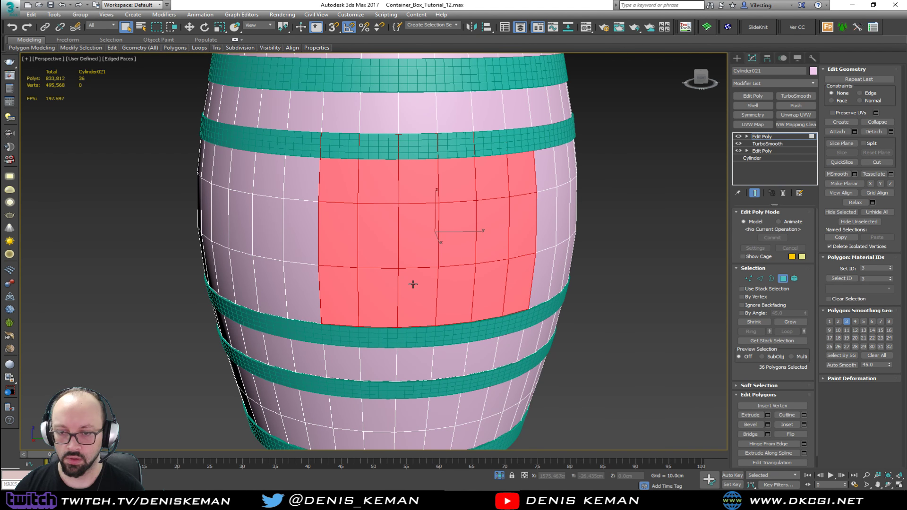
# - Delete the selected polygon blocks on both sides of the barrel and switch to vertex editing
pyautogui.press('Delete')
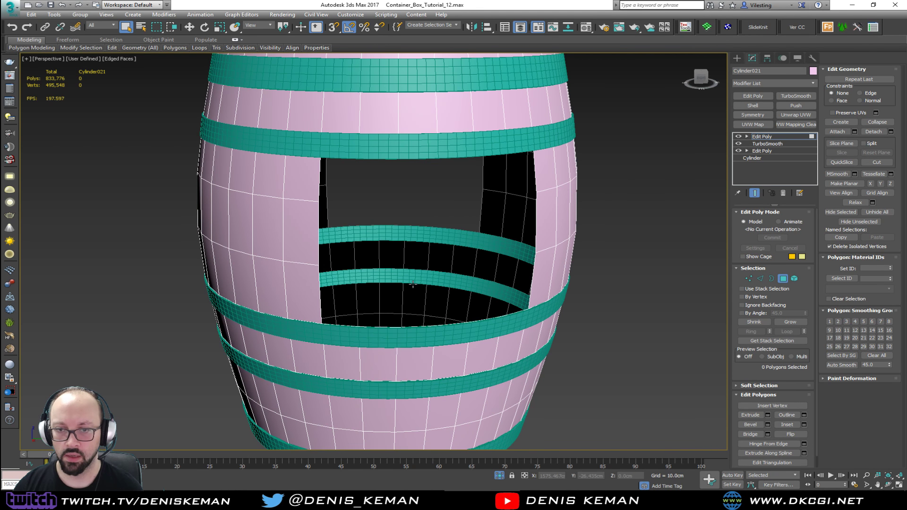
pyautogui.press('1')
pyautogui.press('F3')
pyautogui.press('F3')
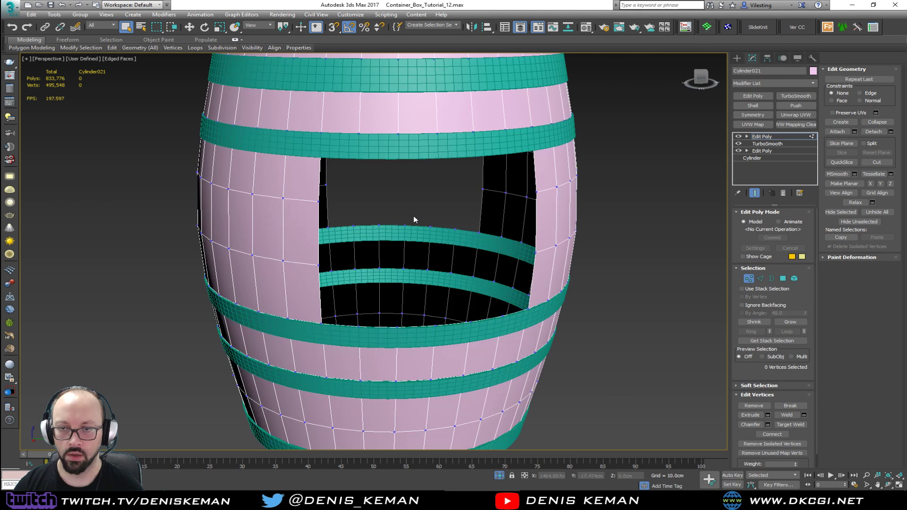
# - Try to slide part of the vertex row above the openings down along the edges in the Left view
pyautogui.hotkey('alt', 'w')
pyautogui.click(263, 283)
pyautogui.hotkey('alt', 'w')
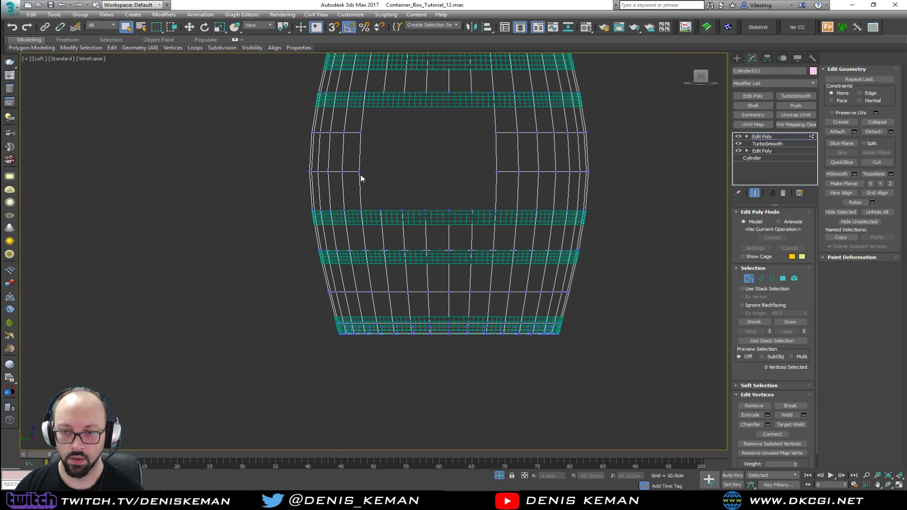
pyautogui.scroll(2, 364, 187)
pyautogui.scroll(2, 370, 194)
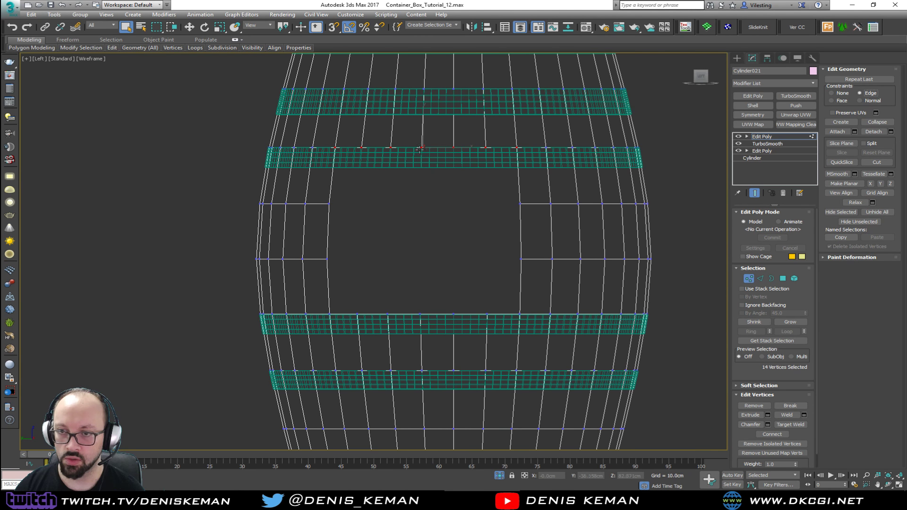
pyautogui.press('w')
pyautogui.moveTo(423, 129); pyautogui.dragTo(423, 136)
pyautogui.hotkey('ctrl', 'z')
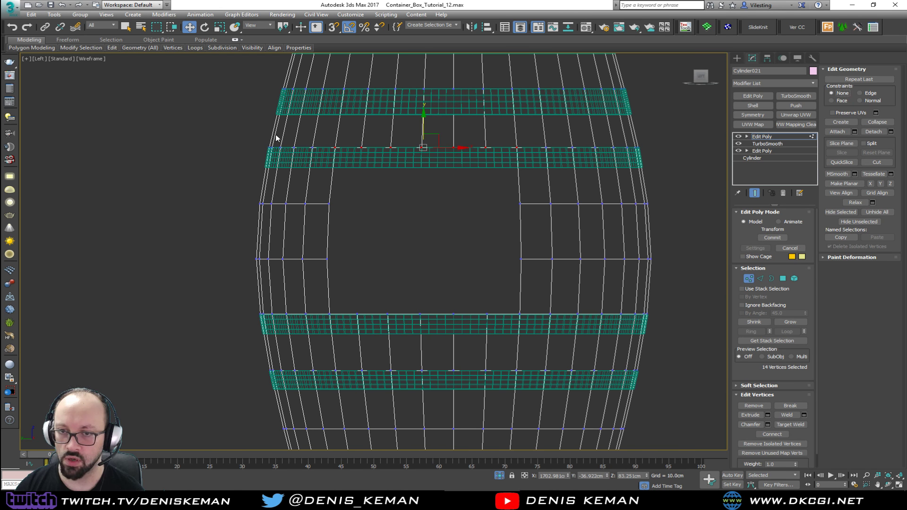
# - Undo the vertex edits and the deletion of the polygon blocks on both sides of the barrel
pyautogui.moveTo(693, 162); pyautogui.dragTo(693, 161)
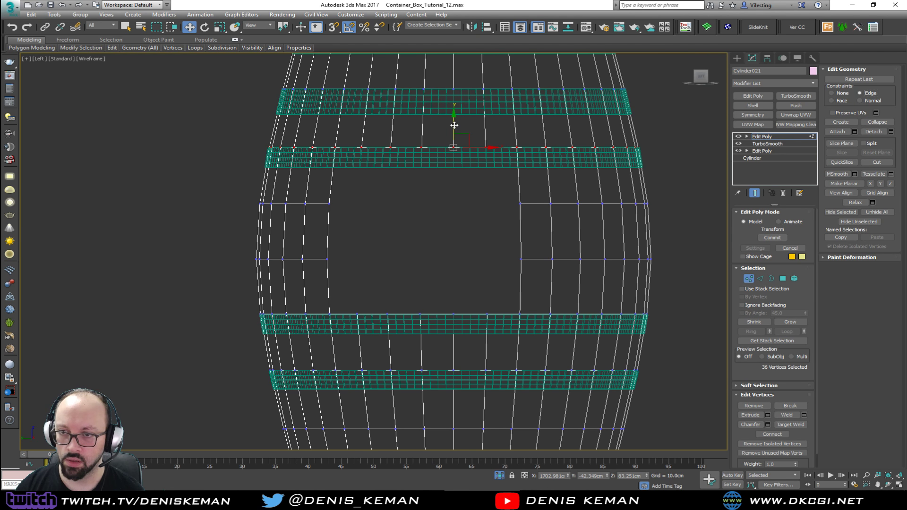
pyautogui.click(842, 94)
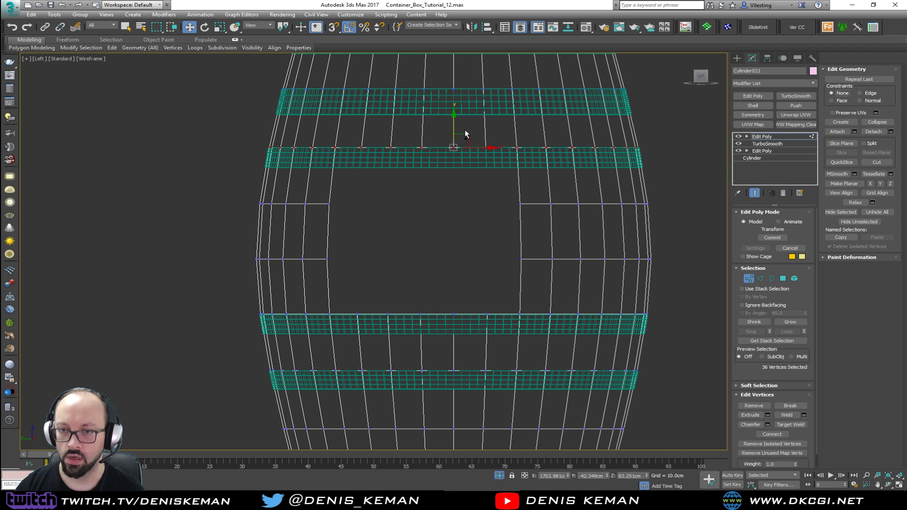
pyautogui.hotkey('ctrl', 'z')
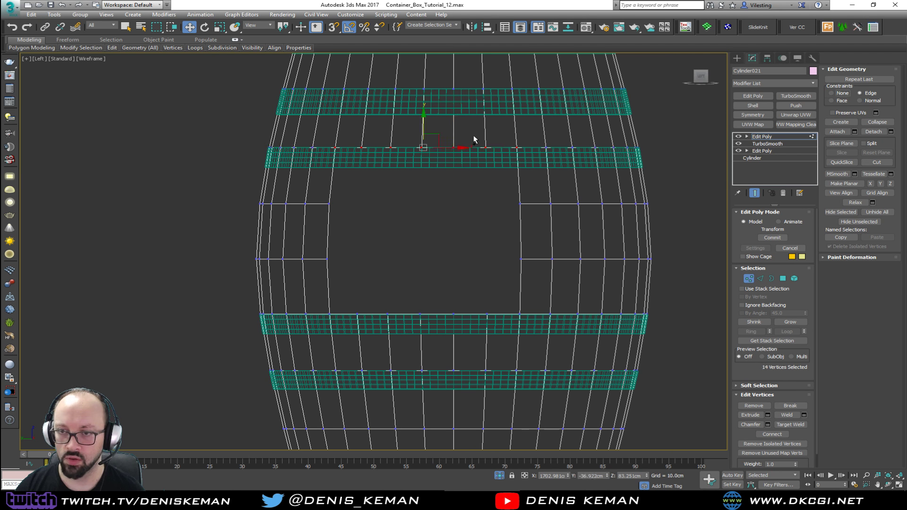
pyautogui.hotkey('ctrl', 'z')
pyautogui.hotkey('ctrl', 'z')
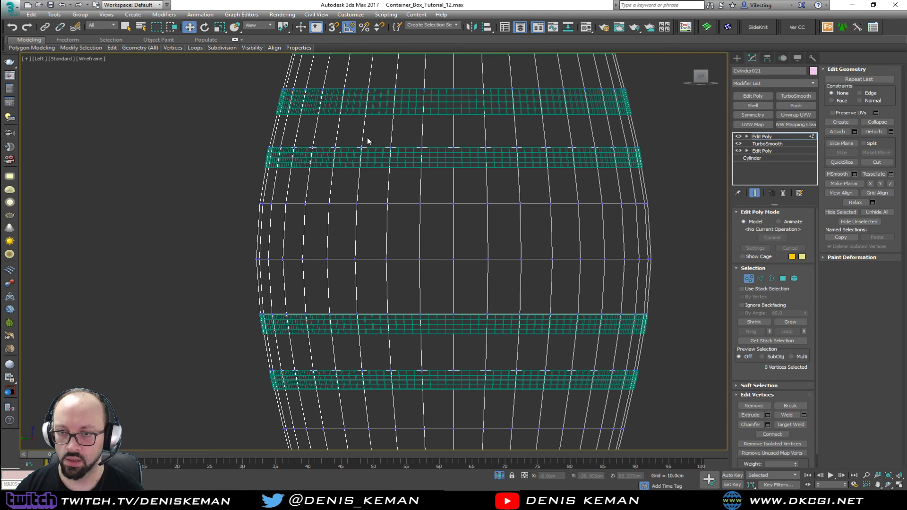
# - Slide the full vertex row behind the upper middle band about 4.1 cm down along the edges, and delete the selected polygon blocks
pyautogui.moveTo(667, 170); pyautogui.dragTo(666, 169)
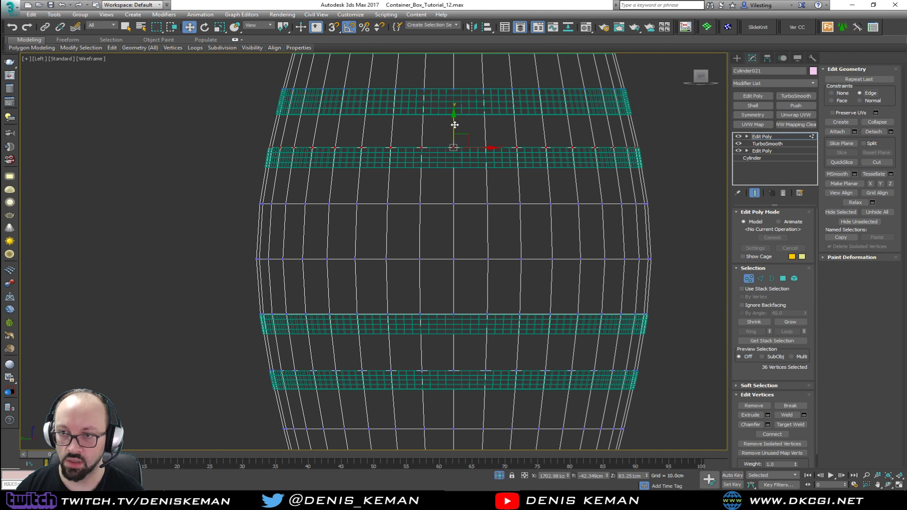
pyautogui.moveTo(455, 124); pyautogui.dragTo(467, 144)
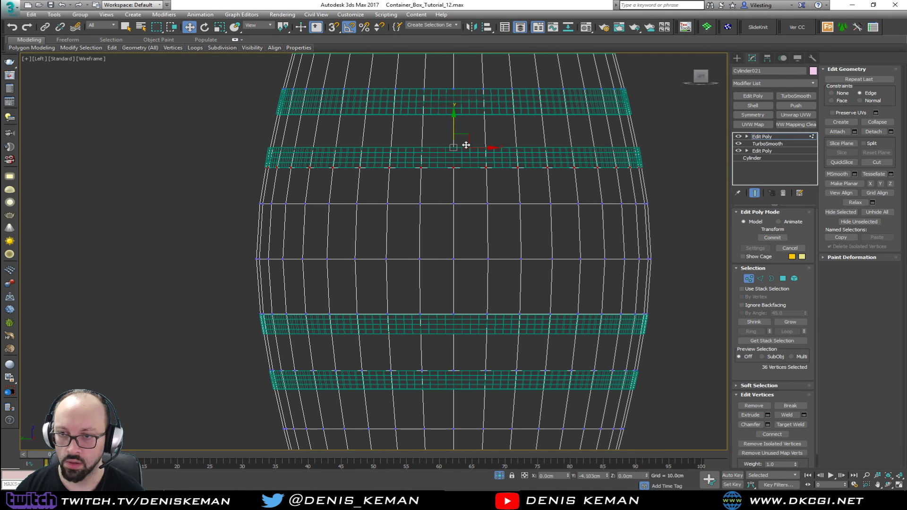
pyautogui.press('4')
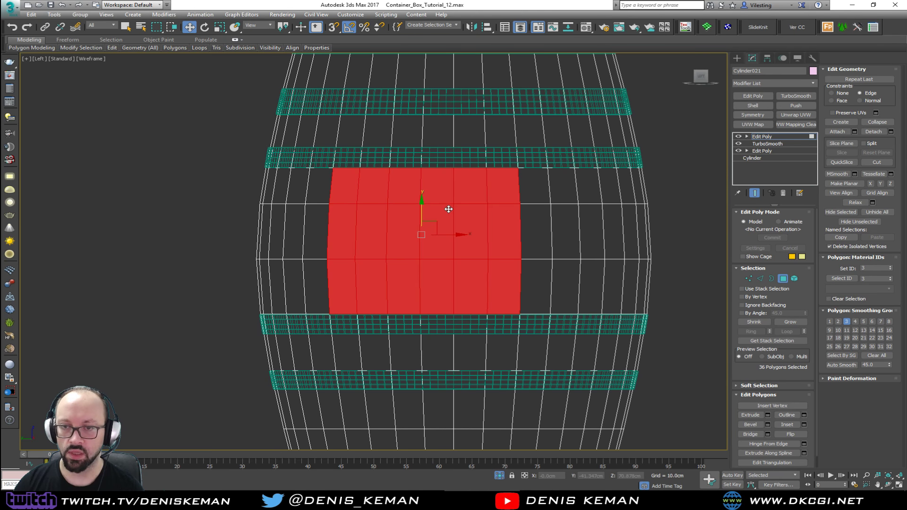
pyautogui.press('Delete')
pyautogui.press('1')
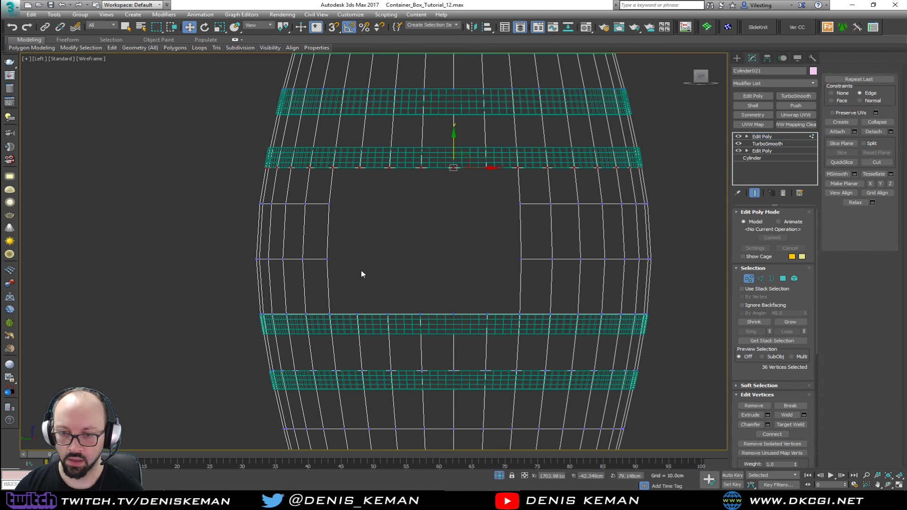
# - Select the borders of both openings in the perspective view
pyautogui.hotkey('alt', 'w')
pyautogui.rightClick(563, 355)
pyautogui.hotkey('alt', 'w')
pyautogui.moveTo(523, 306)
pyautogui.keyDown('alt'); pyautogui.mouseDown(button='middle')
pyautogui.moveTo(541, 304)
pyautogui.moveTo(525, 298)
pyautogui.mouseUp(button='middle'); pyautogui.keyUp('alt')
pyautogui.press('3')
pyautogui.click(456, 194)
pyautogui.keyDown('alt'); pyautogui.moveTo(605, 217); pyautogui.dragTo(614, 264, button='middle'); pyautogui.keyUp('alt')
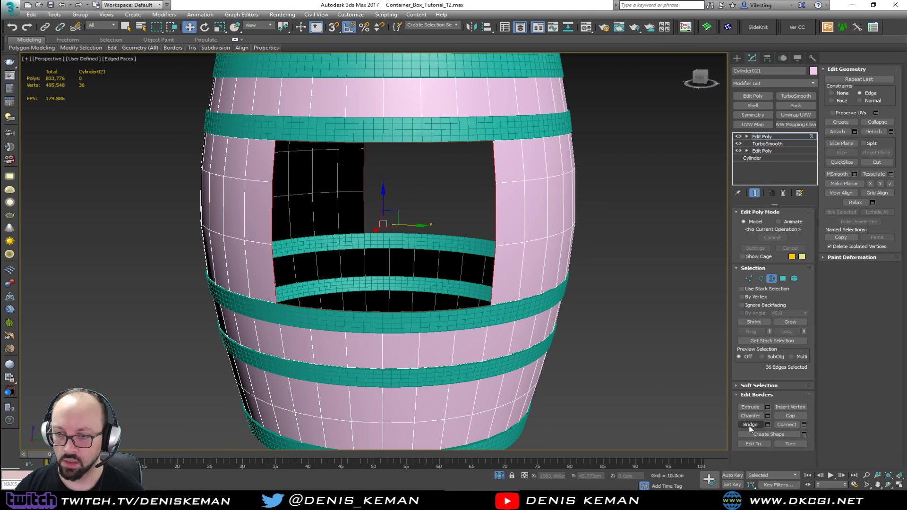
# - Set the edit constraints to None and scale an extruded copy of both opening borders slightly inward to form thin rims
pyautogui.press('r')
pyautogui.keyDown('shift'); pyautogui.moveTo(391, 220); pyautogui.dragTo(388, 221); pyautogui.keyUp('shift')
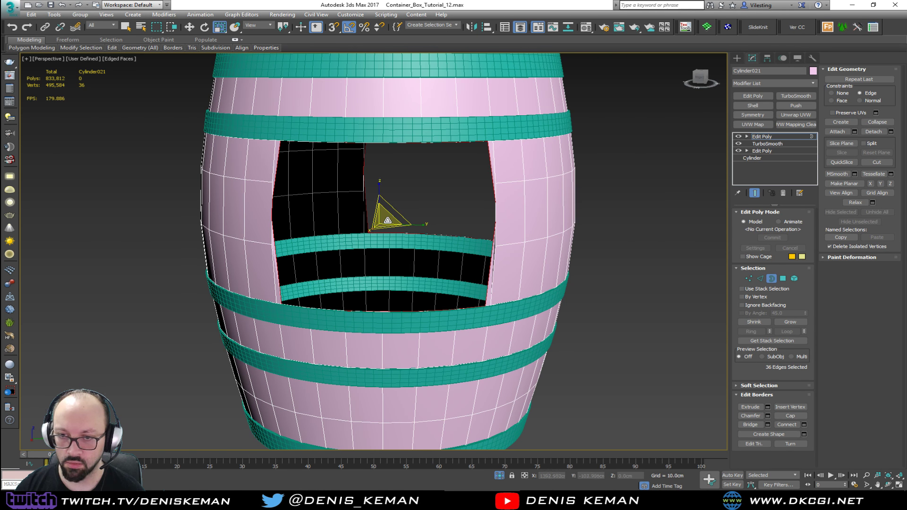
pyautogui.hotkey('ctrl', 'z')
pyautogui.click(832, 93)
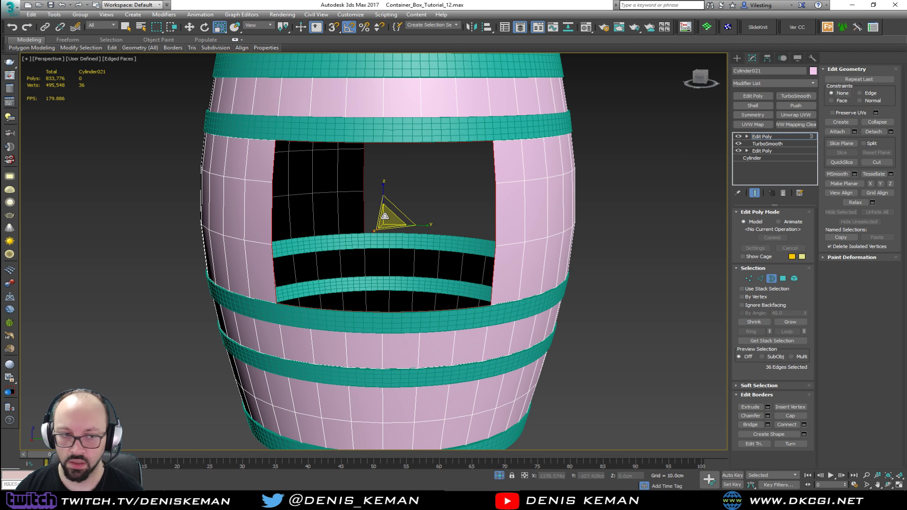
pyautogui.keyDown('shift'); pyautogui.moveTo(385, 217); pyautogui.dragTo(384, 218); pyautogui.keyUp('shift')
pyautogui.keyDown('alt'); pyautogui.moveTo(384, 218); pyautogui.dragTo(415, 215, button='middle'); pyautogui.keyUp('alt')
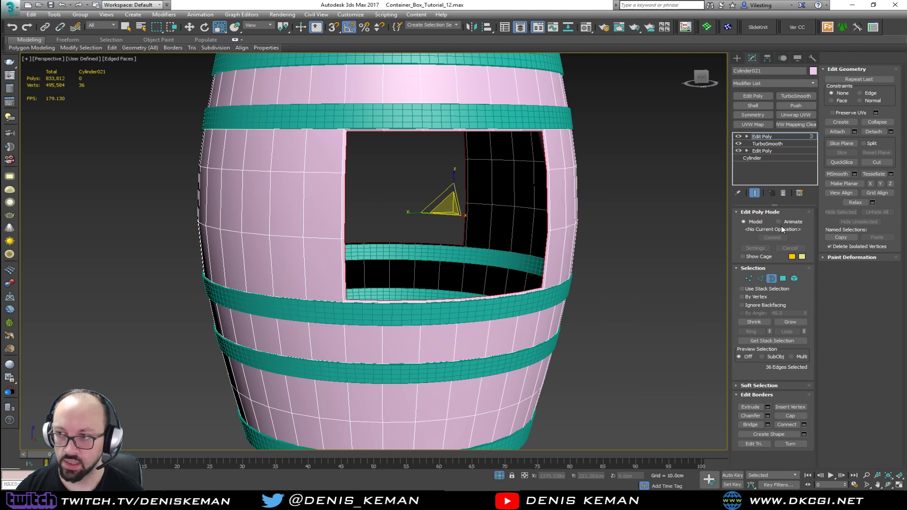
# - Bridge the two opening borders to form a passage through the barrel
pyautogui.click(750, 425)
pyautogui.moveTo(623, 311)
pyautogui.keyDown('alt'); pyautogui.mouseDown(button='middle')
pyautogui.moveTo(605, 290)
pyautogui.moveTo(538, 305)
pyautogui.moveTo(626, 306)
pyautogui.mouseUp(button='middle'); pyautogui.keyUp('alt')
# - Insert a supporting edge loop close to the rim at each end of the passage and finish edge editing
pyautogui.scroll(5, 566, 303)
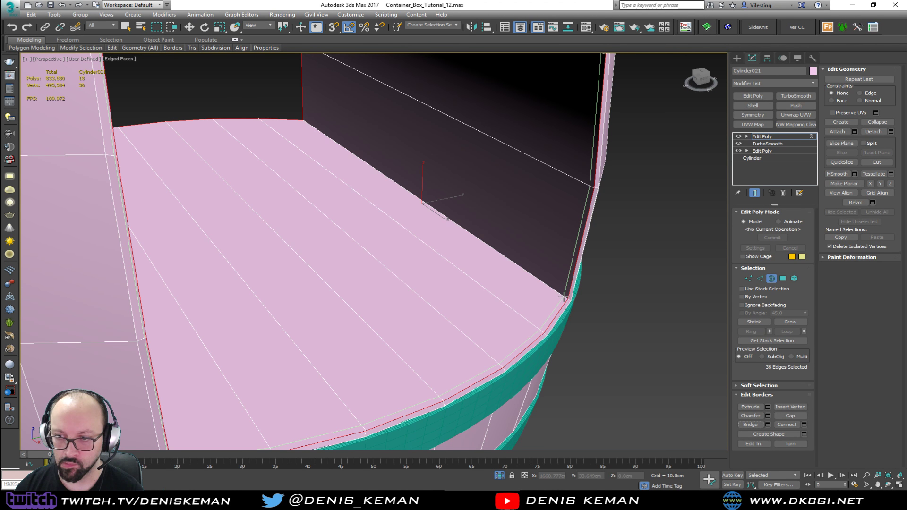
pyautogui.press('2')
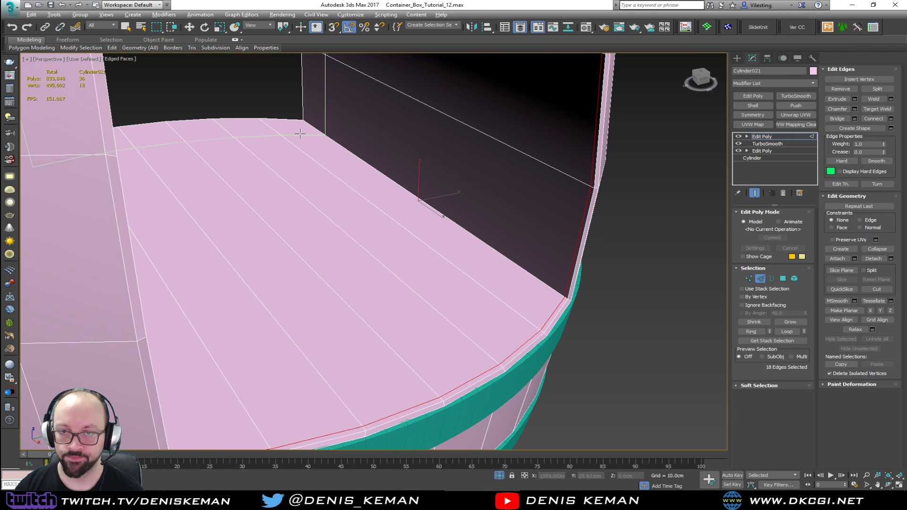
pyautogui.keyDown('alt'); pyautogui.moveTo(307, 132); pyautogui.dragTo(489, 196, button='middle'); pyautogui.keyUp('alt')
pyautogui.scroll(6, 302, 312)
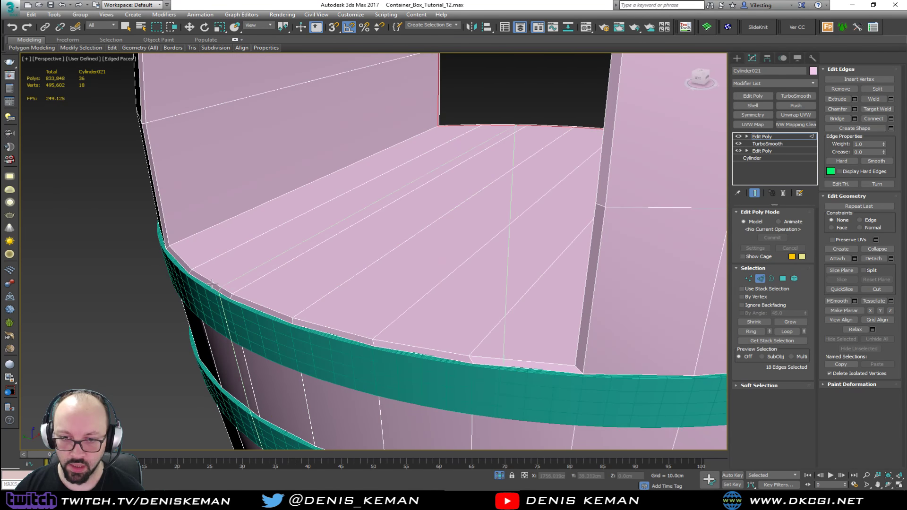
pyautogui.doubleClick(173, 243)
pyautogui.press('w')
pyautogui.click(760, 278)
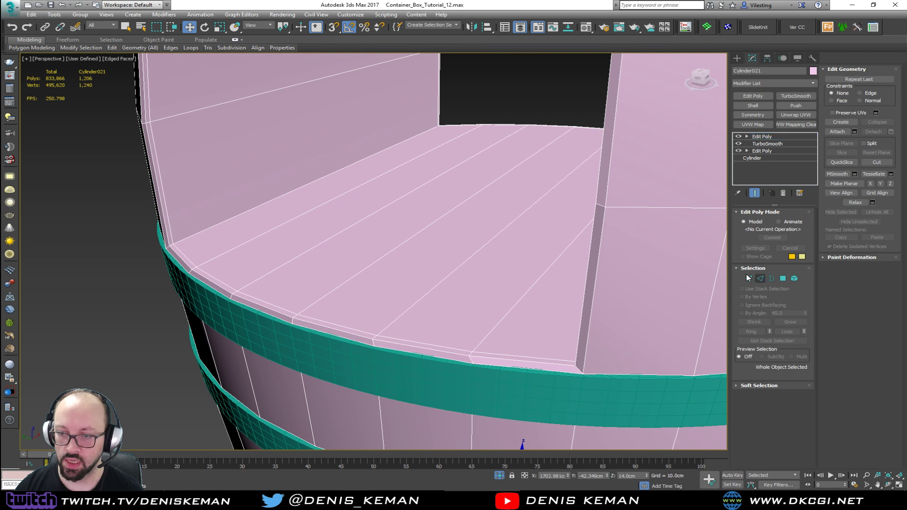
pyautogui.scroll(-5, 468, 231)
pyautogui.keyDown('alt'); pyautogui.moveTo(502, 225); pyautogui.dragTo(504, 223, button='middle'); pyautogui.keyUp('alt')
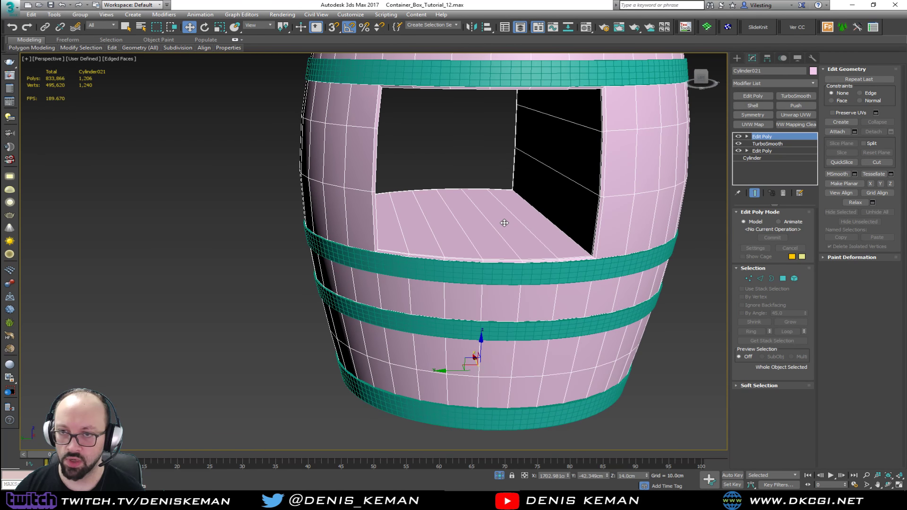
pyautogui.scroll(8, 378, 254)
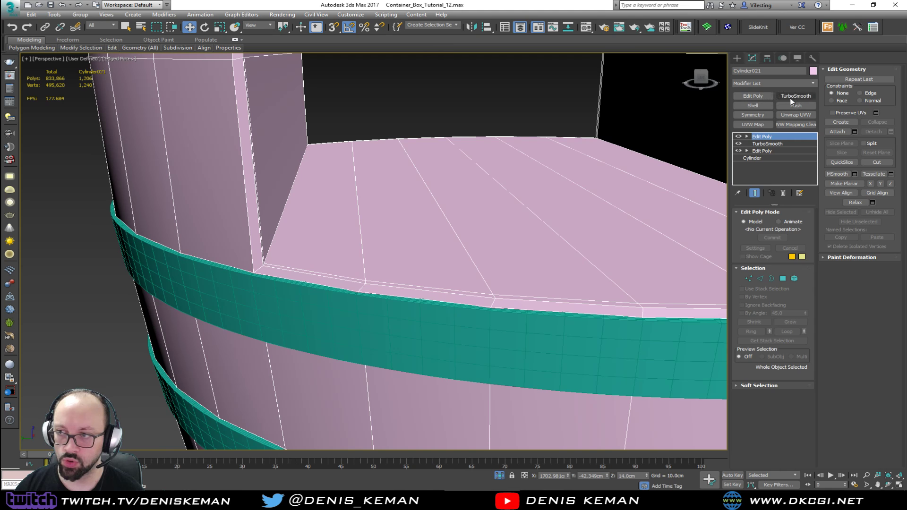
# - Add a TurboSmooth modifier to the barrel and inspect the smoothed result without edged faces
pyautogui.click(452, 106)
pyautogui.scroll(-8, 449, 196)
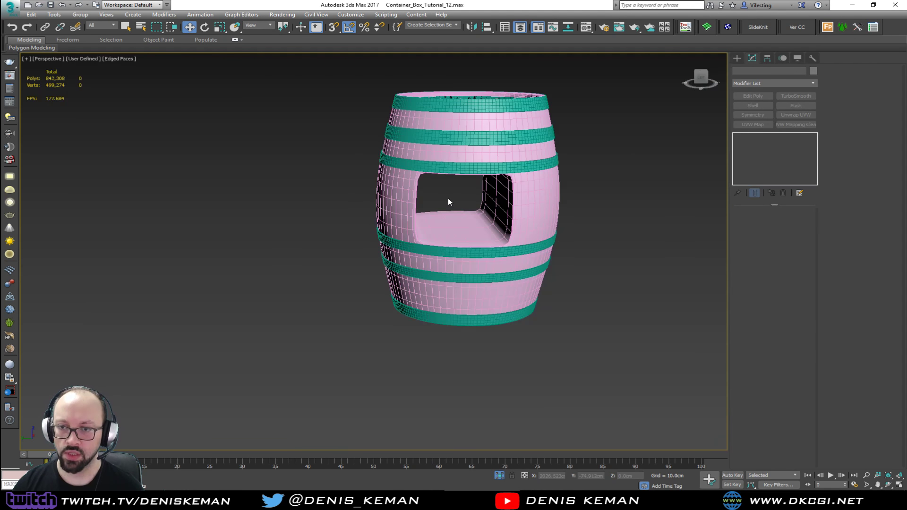
pyautogui.press('F4')
pyautogui.keyDown('alt'); pyautogui.moveTo(447, 200); pyautogui.dragTo(241, 205, button='middle'); pyautogui.keyUp('alt')
pyautogui.keyDown('alt'); pyautogui.moveTo(241, 205); pyautogui.dragTo(333, 202, button='middle'); pyautogui.keyUp('alt')
pyautogui.press('z')
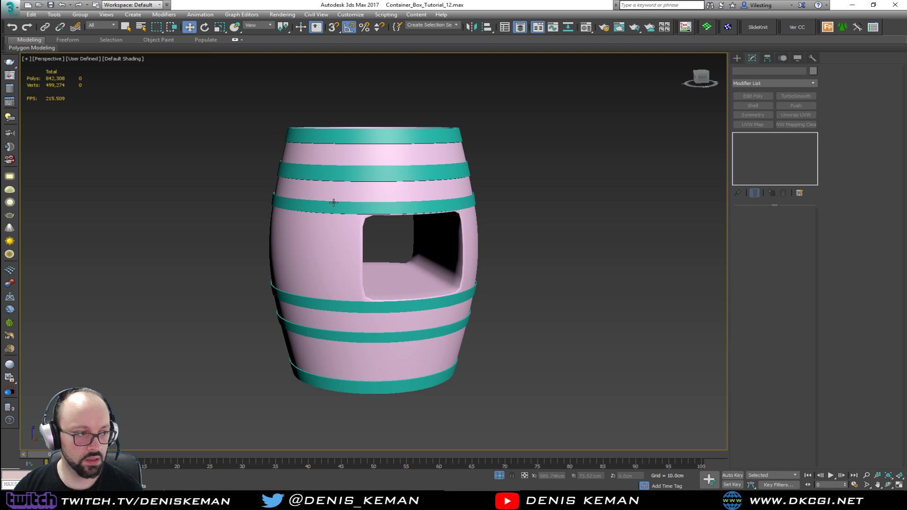
# - Set the barrel's TurboSmooth iterations to 2 and compare the barrel with the Bar_Idea_02 reference photo
pyautogui.scroll(4, 324, 285)
pyautogui.click(334, 278)
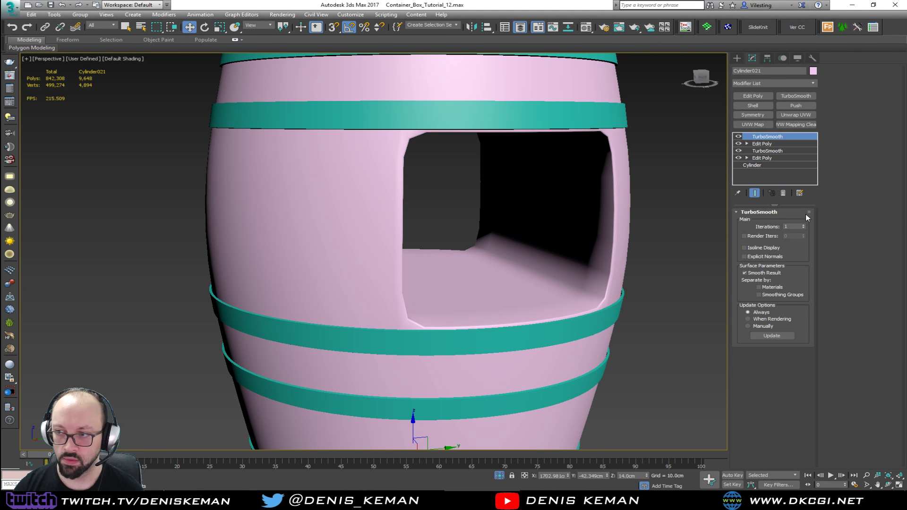
pyautogui.click(645, 244)
pyautogui.scroll(-5, 411, 250)
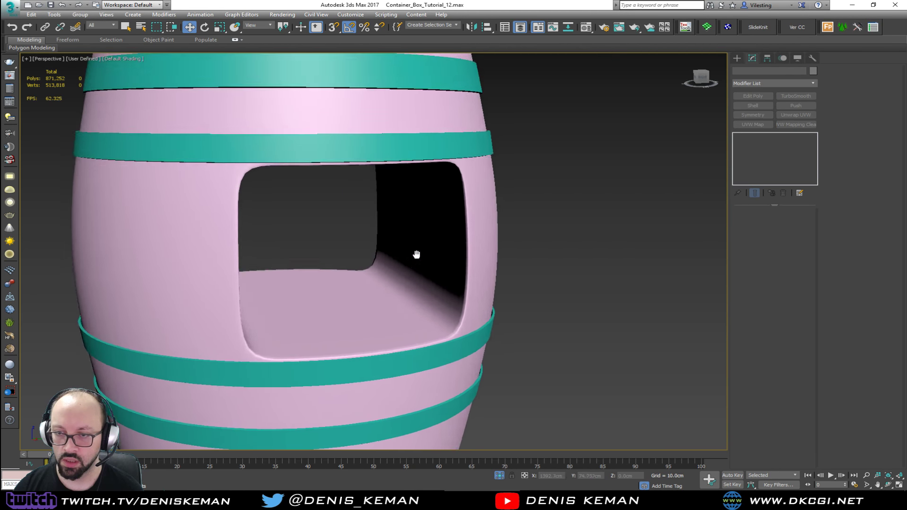
pyautogui.moveTo(0, 56); pyautogui.dragTo(739, 53)
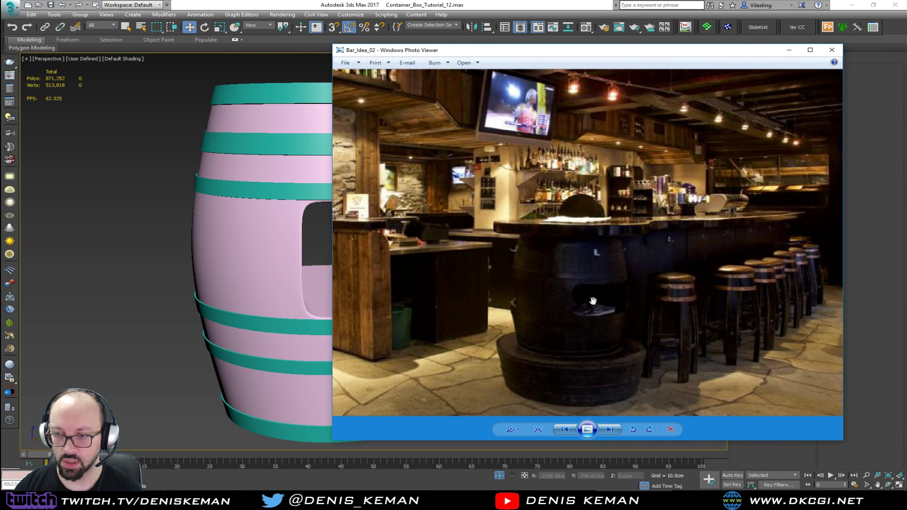
pyautogui.moveTo(584, 60); pyautogui.dragTo(0, 61)
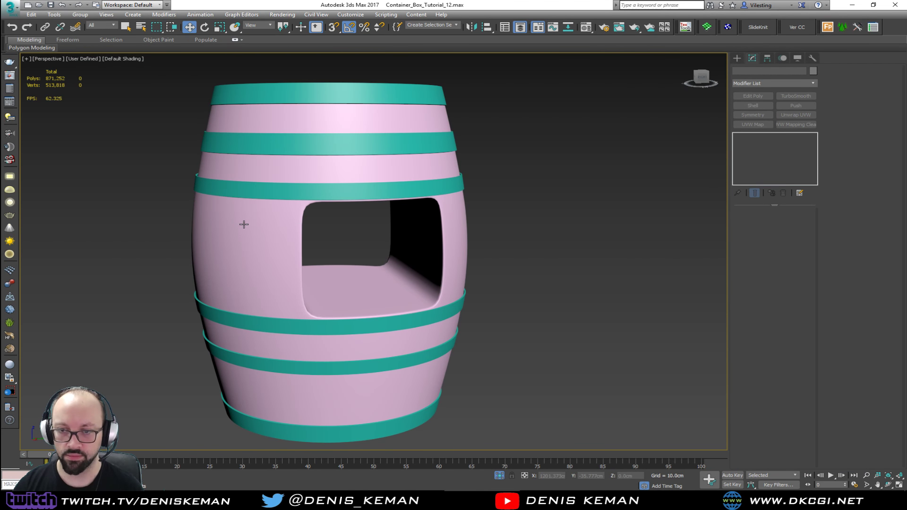
# - Compare the barrel's mesh with its top TurboSmooth and the opening's Edit Poly modifier switched off and on
pyautogui.press('F4')
pyautogui.click(386, 276)
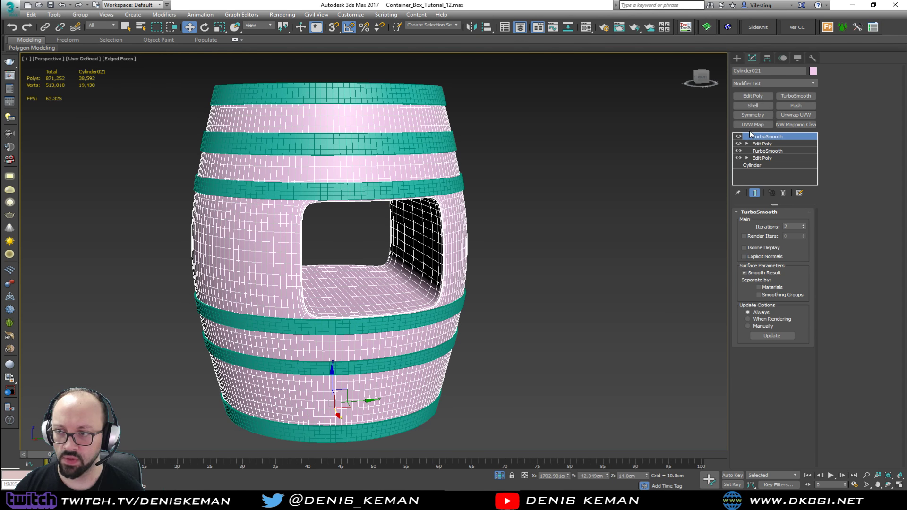
pyautogui.click(739, 136)
pyautogui.moveTo(431, 237)
pyautogui.keyDown('alt'); pyautogui.mouseDown(button='middle')
pyautogui.moveTo(409, 237)
pyautogui.moveTo(385, 256)
pyautogui.moveTo(456, 252)
pyautogui.moveTo(431, 237)
pyautogui.mouseUp(button='middle'); pyautogui.keyUp('alt')
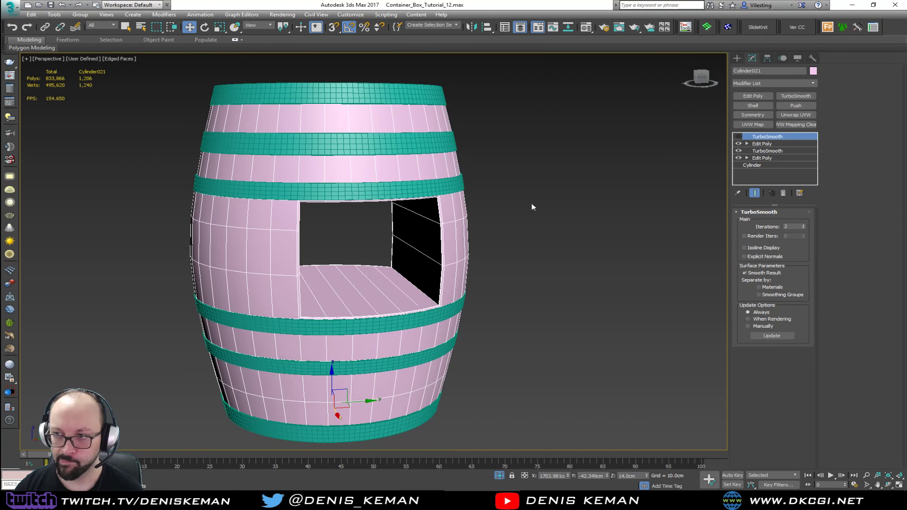
pyautogui.click(739, 144)
pyautogui.click(739, 144)
pyautogui.click(739, 144)
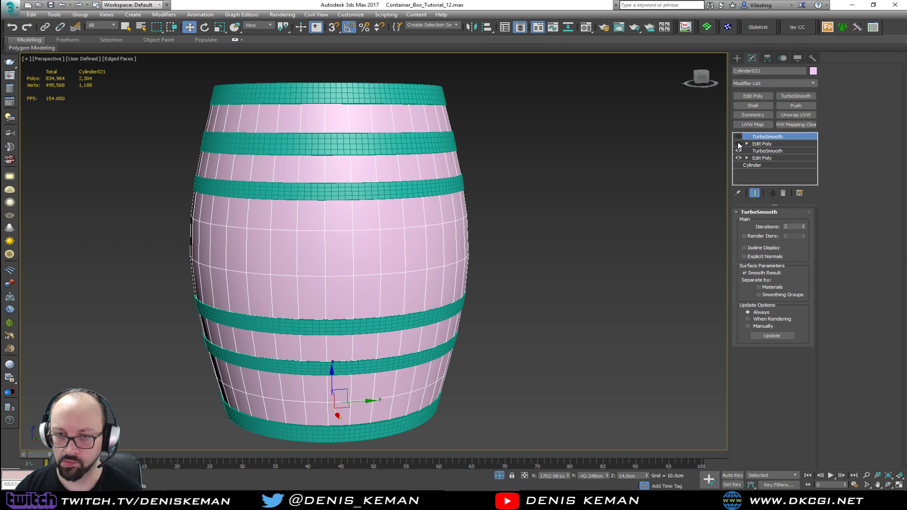
pyautogui.click(739, 144)
pyautogui.click(739, 143)
pyautogui.click(739, 143)
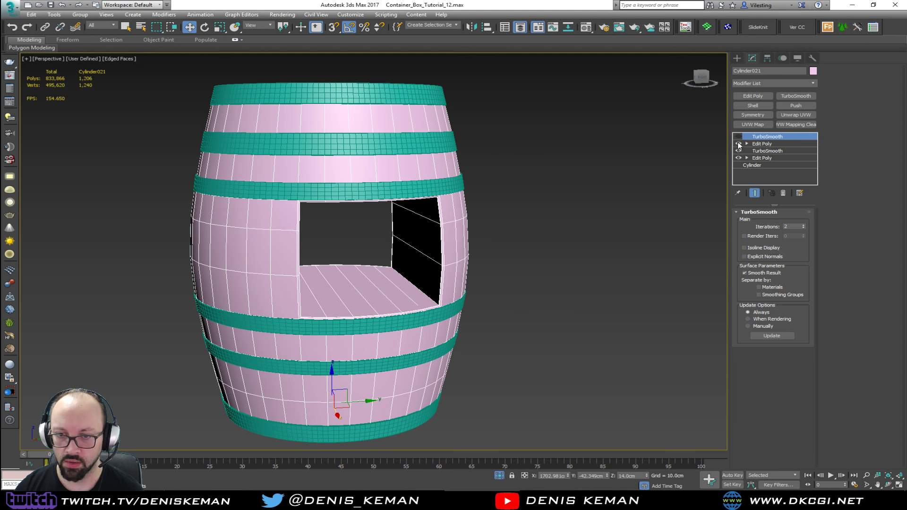
pyautogui.click(739, 144)
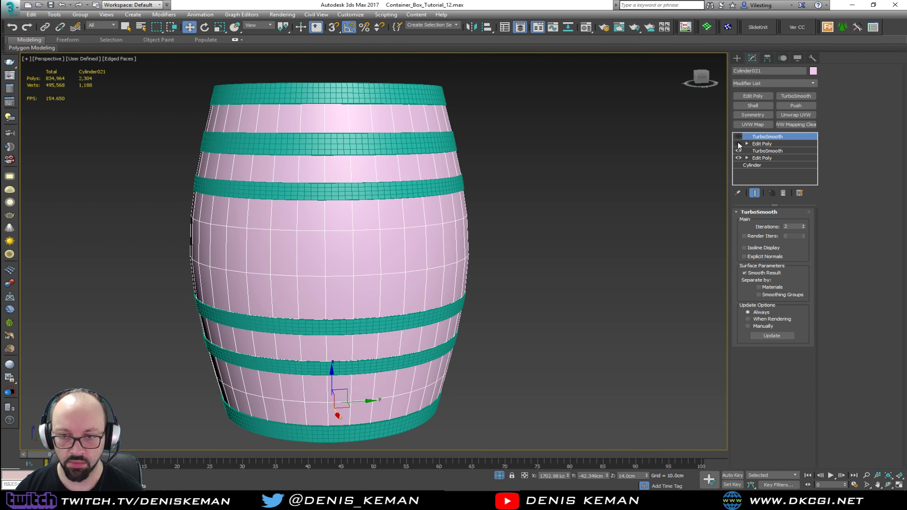
pyautogui.click(738, 144)
pyautogui.keyDown('alt'); pyautogui.moveTo(425, 255); pyautogui.dragTo(378, 259, button='middle'); pyautogui.keyUp('alt')
pyautogui.click(738, 136)
pyautogui.click(578, 212)
# - End the barrel's isolation and examine how it sits at the corner of the bar counter in the full scene
pyautogui.keyDown('alt'); pyautogui.moveTo(369, 208); pyautogui.dragTo(442, 236, button='middle'); pyautogui.keyUp('alt')
pyautogui.press('F4')
pyautogui.rightClick(410, 274)
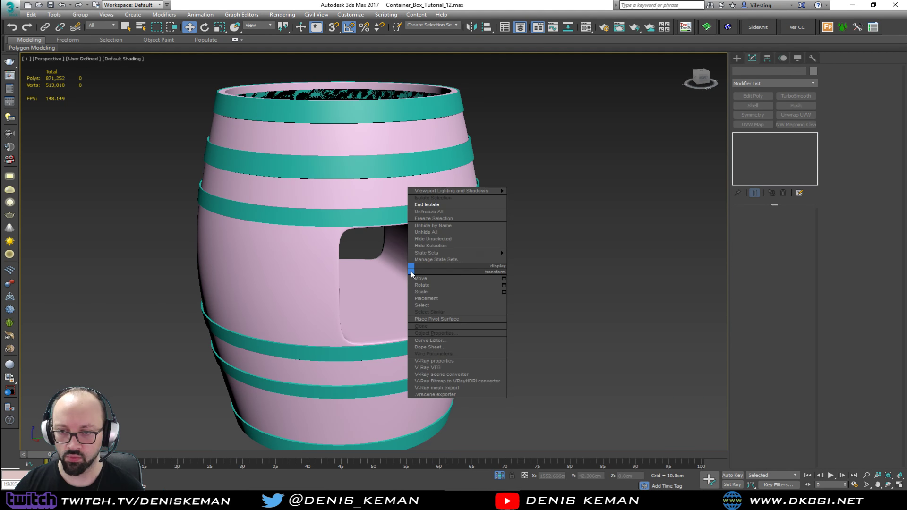
pyautogui.click(432, 205)
pyautogui.keyDown('alt'); pyautogui.moveTo(433, 205); pyautogui.dragTo(456, 289, button='middle'); pyautogui.keyUp('alt')
pyautogui.press('F3')
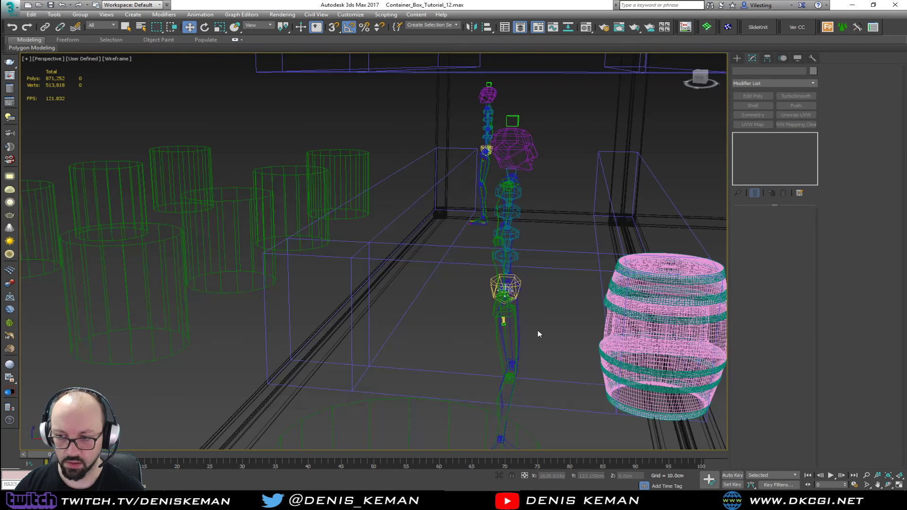
pyautogui.scroll(5, 601, 331)
pyautogui.press('F3')
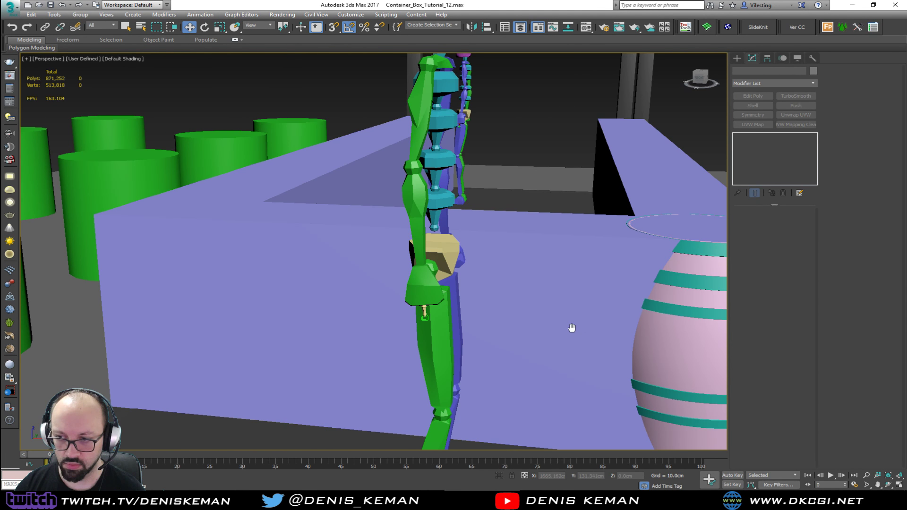
pyautogui.scroll(-4, 468, 303)
pyautogui.moveTo(572, 327); pyautogui.dragTo(432, 296, button='middle')
pyautogui.click(467, 299)
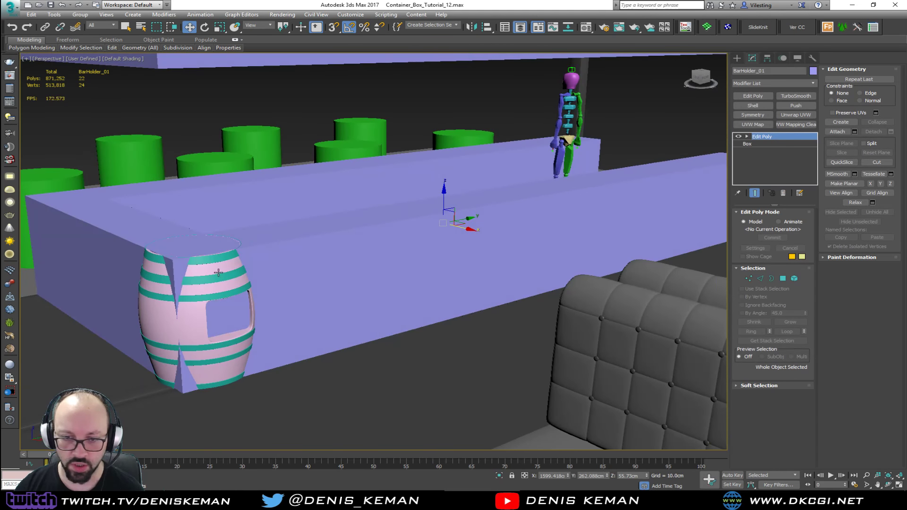
pyautogui.moveTo(219, 273); pyautogui.dragTo(326, 259, button='middle')
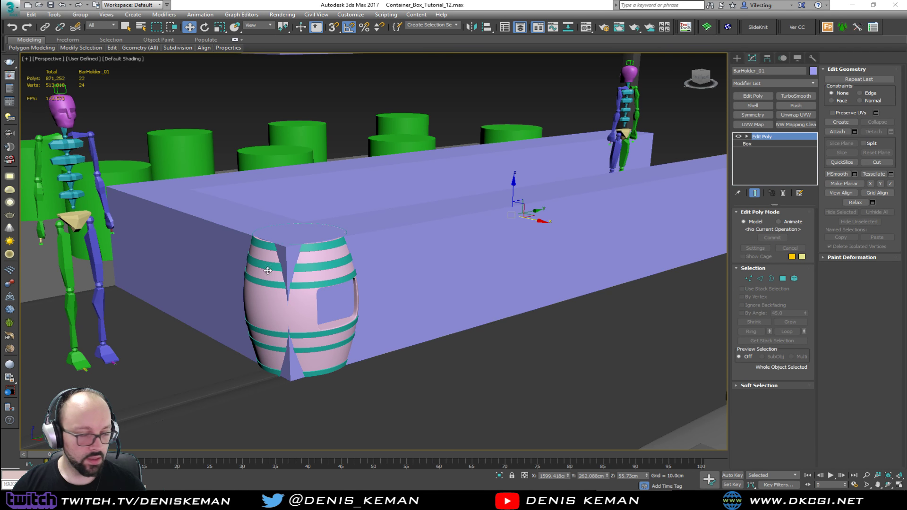
pyautogui.scroll(5, 317, 362)
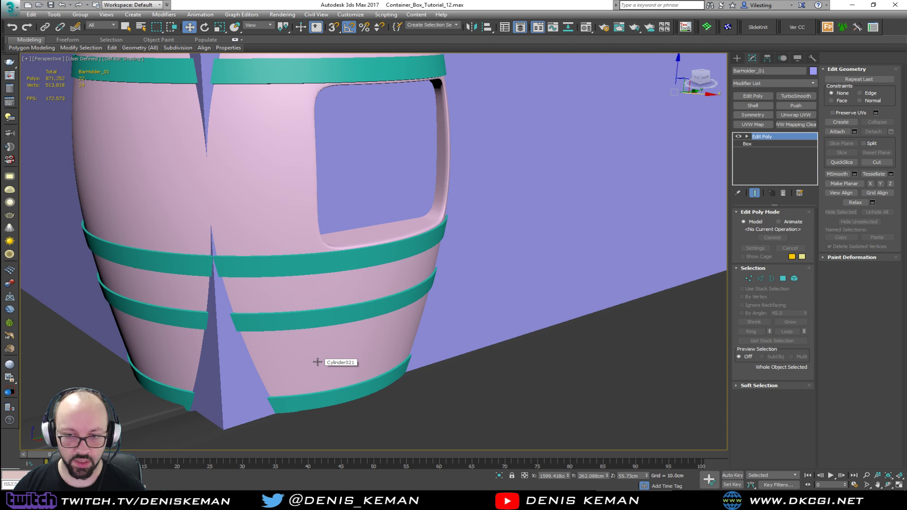
# - Switch off the barrel's top TurboSmooth and add a new Edit Poly modifier directly beneath it
pyautogui.click(325, 362)
pyautogui.press('F4')
pyautogui.moveTo(323, 326); pyautogui.dragTo(369, 337, button='middle')
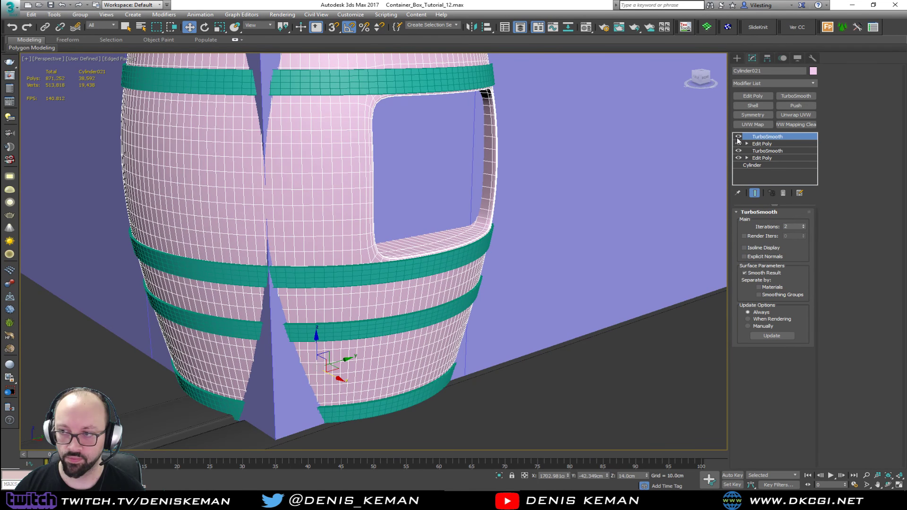
pyautogui.click(739, 137)
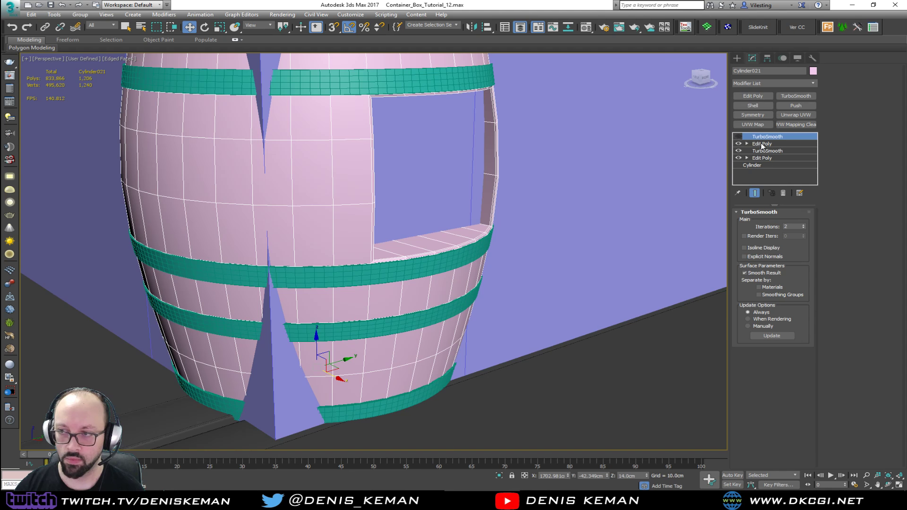
pyautogui.click(761, 144)
pyautogui.click(752, 96)
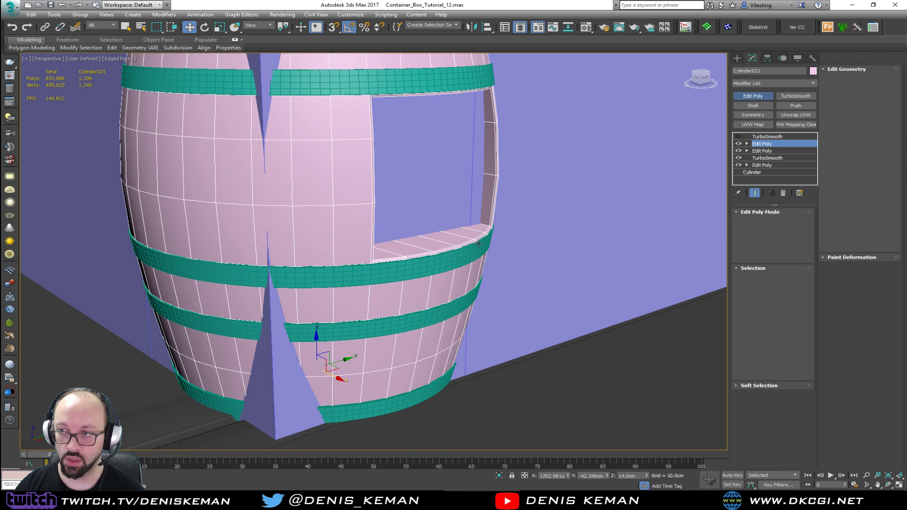
# - Select the two rings of vertical edges between the barrel's two lowest hoops and convert the selection to polygons
pyautogui.press('2')
pyautogui.click(333, 355)
pyautogui.keyDown('ctrl'); pyautogui.click(332, 394); pyautogui.keyUp('ctrl')
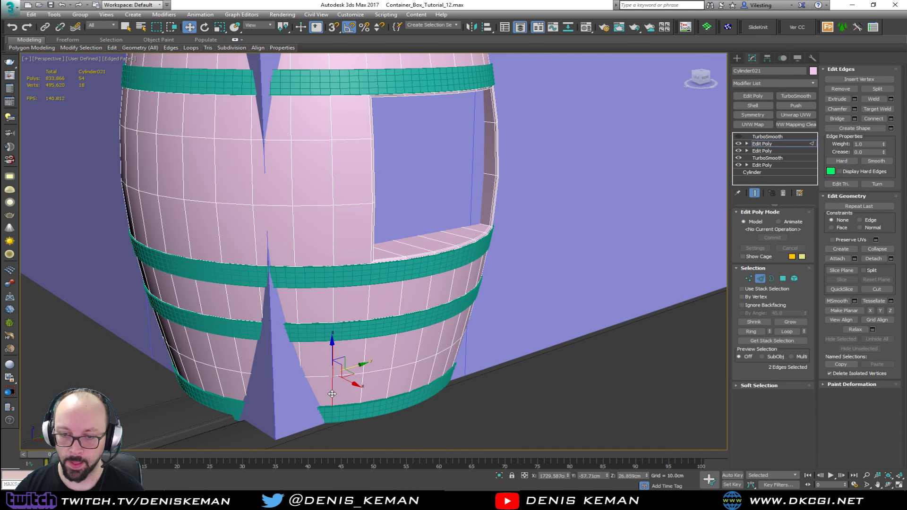
pyautogui.scroll(-3, 328, 370)
pyautogui.press('F3')
pyautogui.scroll(3, 359, 384)
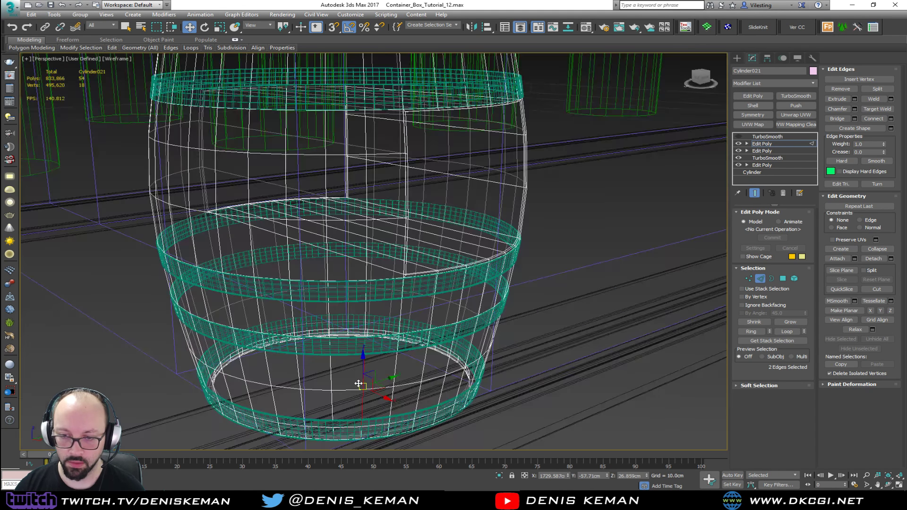
pyautogui.scroll(5, 360, 383)
pyautogui.press('F3')
pyautogui.scroll(-4, 361, 383)
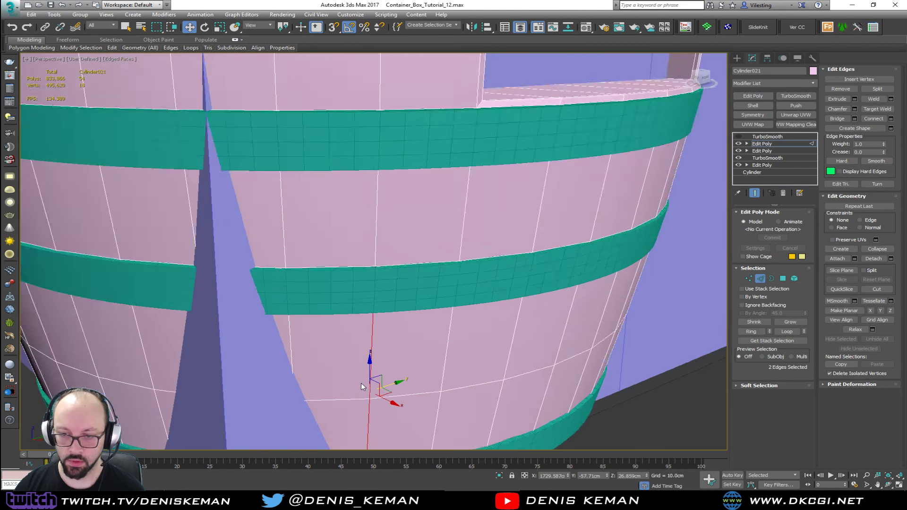
pyautogui.hotkey('alt', 'r')
pyautogui.scroll(-4, 362, 386)
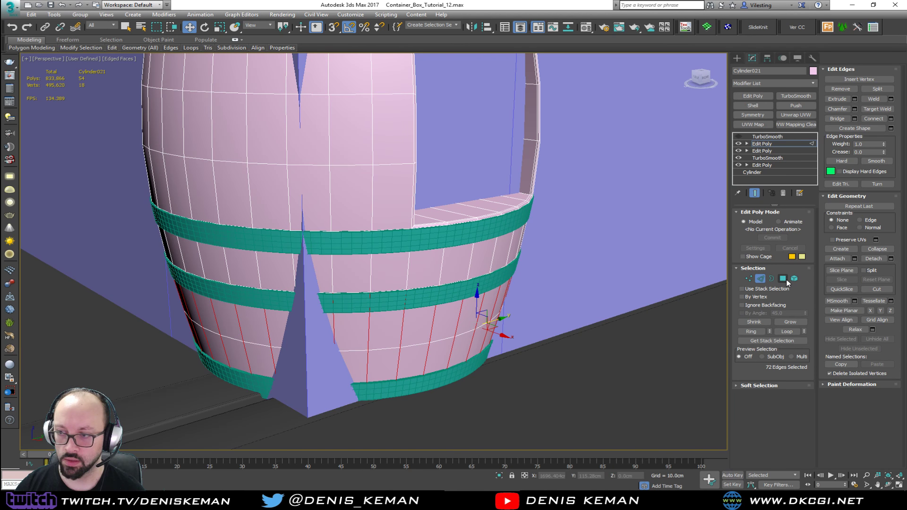
pyautogui.keyDown('ctrl'); pyautogui.click(786, 279); pyautogui.keyUp('ctrl')
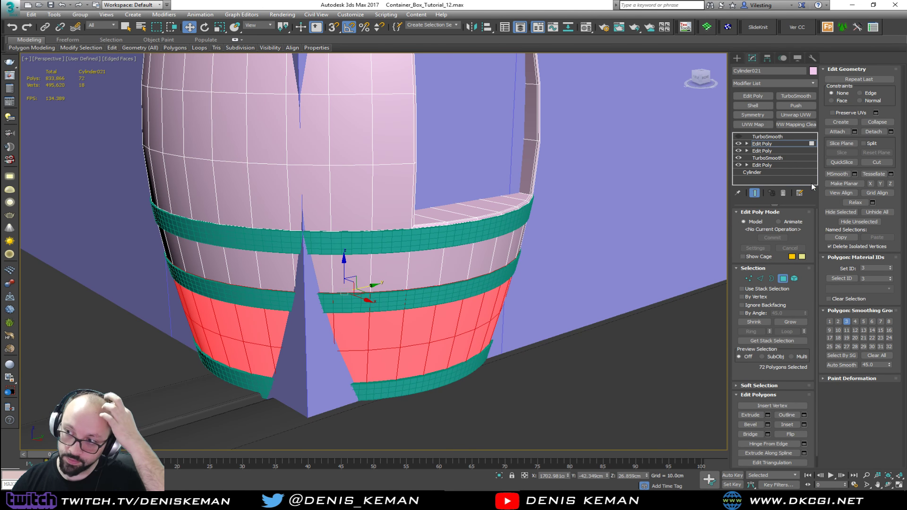
# - Extrude the selected polygon band outward by about 15.17 cm using Local Normals
pyautogui.click(768, 418)
pyautogui.click(379, 257)
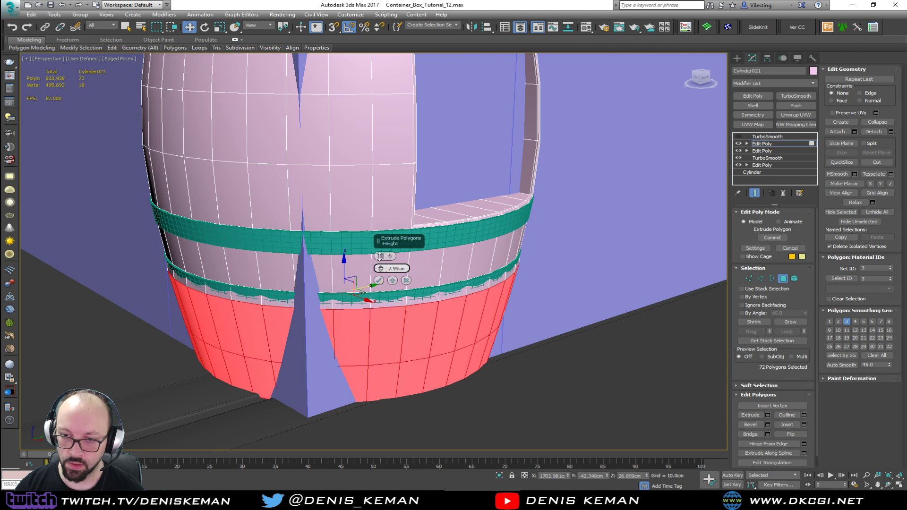
pyautogui.click(380, 257)
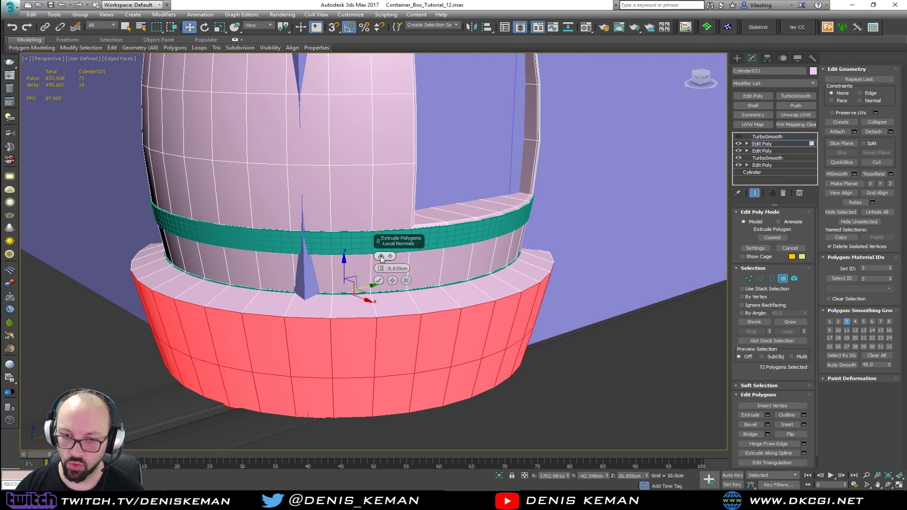
pyautogui.keyDown('alt'); pyautogui.moveTo(350, 320); pyautogui.dragTo(371, 291, button='middle'); pyautogui.keyUp('alt')
pyautogui.moveTo(380, 268); pyautogui.dragTo(383, 252)
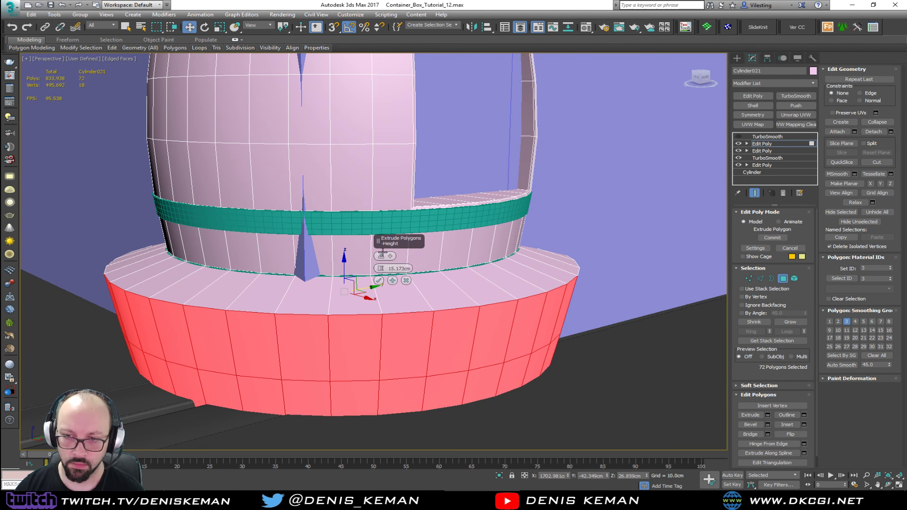
pyautogui.click(378, 280)
# - Nudge the extruded band vertically to about Z 25.21 cm and check its placement in wireframe
pyautogui.keyDown('alt'); pyautogui.moveTo(378, 303); pyautogui.dragTo(368, 279, button='middle'); pyautogui.keyUp('alt')
pyautogui.moveTo(343, 288); pyautogui.dragTo(347, 277)
pyautogui.keyDown('alt'); pyautogui.moveTo(348, 278); pyautogui.dragTo(361, 303, button='middle'); pyautogui.keyUp('alt')
pyautogui.press('F3')
pyautogui.moveTo(565, 279)
pyautogui.keyDown('alt'); pyautogui.mouseDown(button='middle')
pyautogui.moveTo(531, 322)
pyautogui.moveTo(523, 272)
pyautogui.moveTo(515, 296)
pyautogui.moveTo(522, 311)
pyautogui.mouseUp(button='middle'); pyautogui.keyUp('alt')
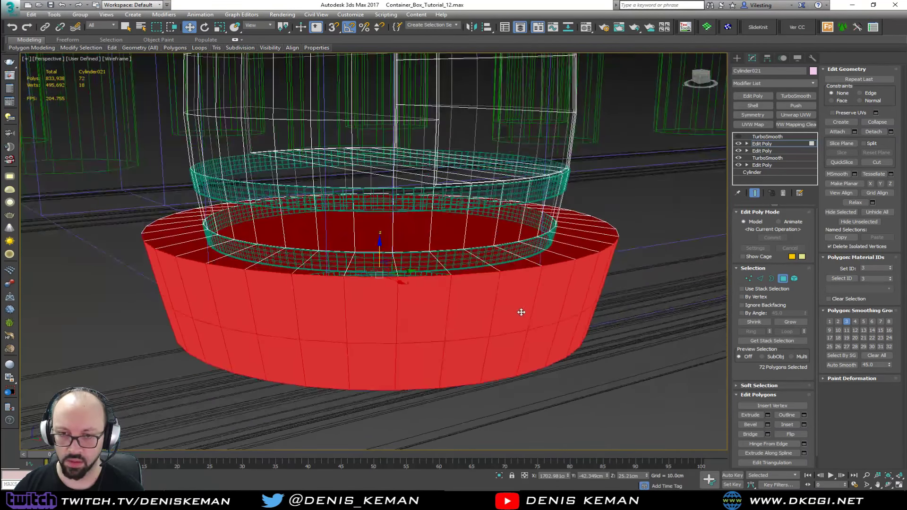
pyautogui.press('F3')
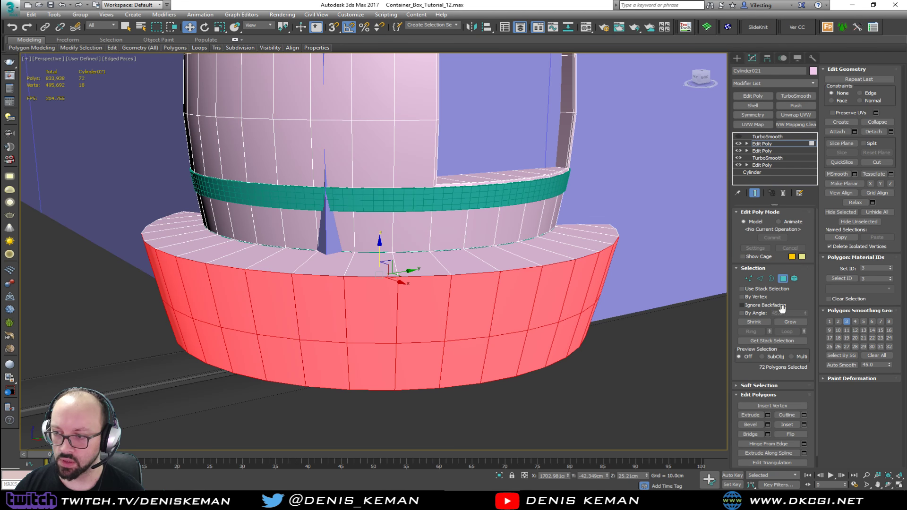
# - Grow the selection to include the band's adjoining faces and detach it as a cloned separate object
pyautogui.click(790, 322)
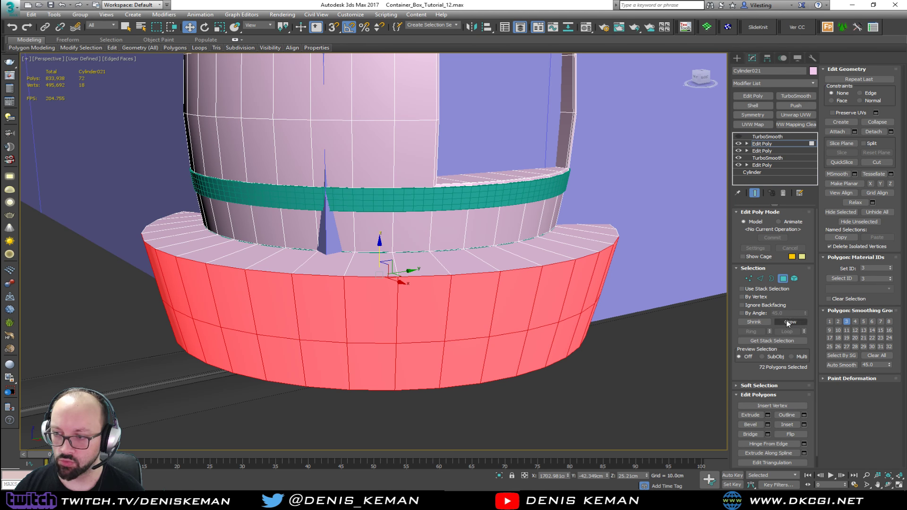
pyautogui.click(891, 133)
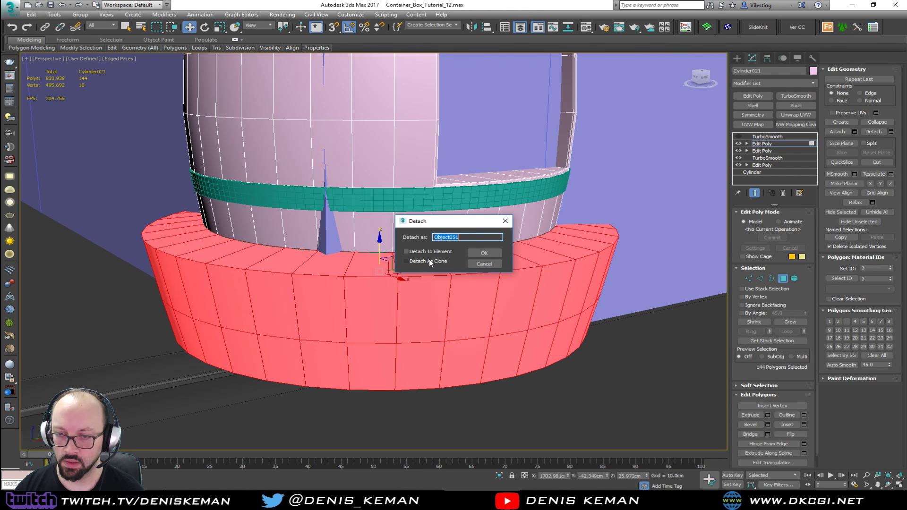
pyautogui.click(478, 253)
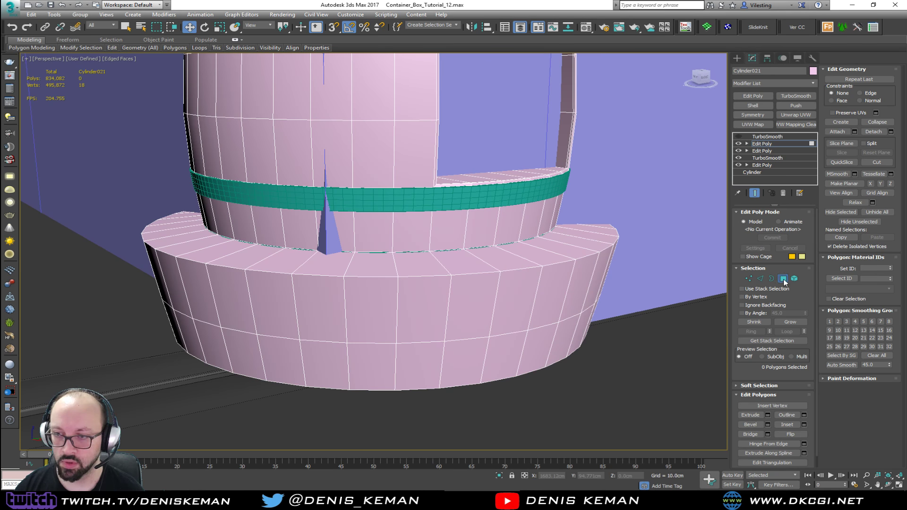
# - Delete the extra Edit Poly modifier from the barrel and select the detached base ring
pyautogui.click(782, 278)
pyautogui.click(787, 193)
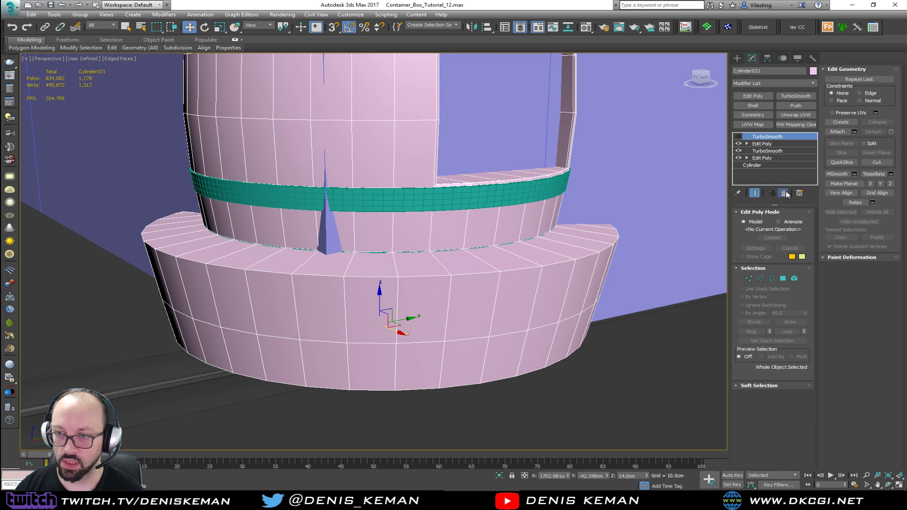
pyautogui.click(482, 313)
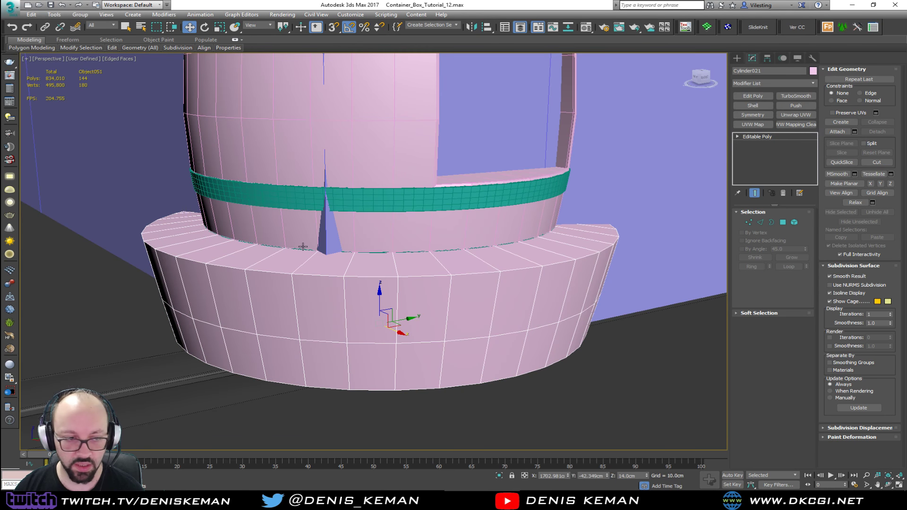
# - Remove the horizontal edge loop running around the middle of the base ring's outer wall, including its vertices
pyautogui.moveTo(302, 247); pyautogui.dragTo(331, 311, button='middle')
pyautogui.press('2')
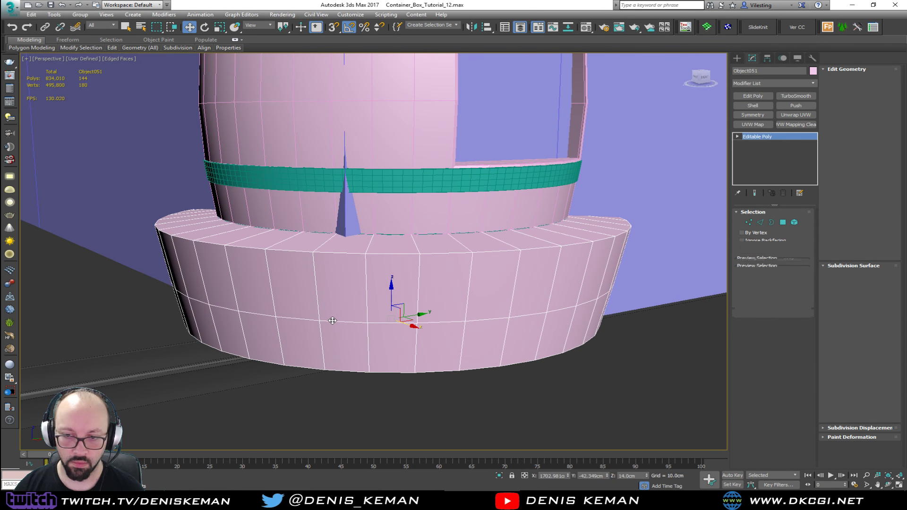
pyautogui.scroll(5, 330, 309)
pyautogui.scroll(-4, 321, 308)
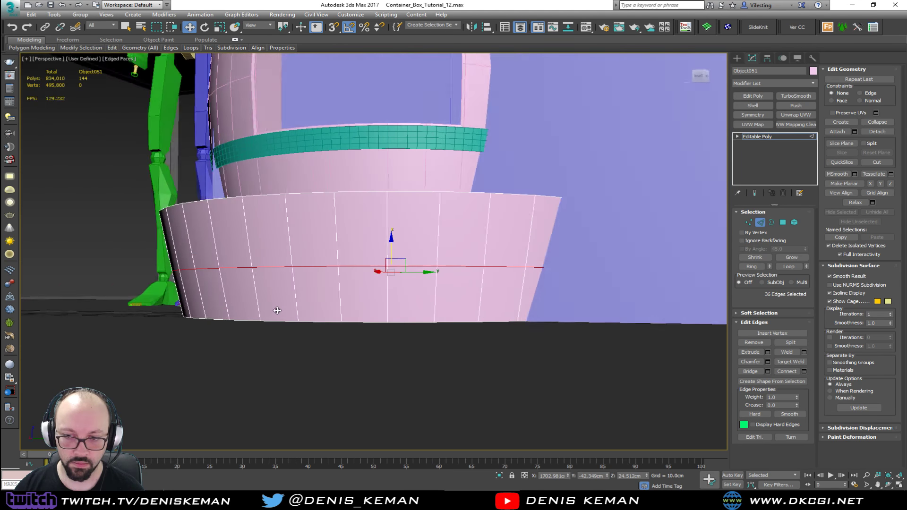
pyautogui.keyDown('alt'); pyautogui.moveTo(321, 308); pyautogui.dragTo(328, 333, button='middle'); pyautogui.keyUp('alt')
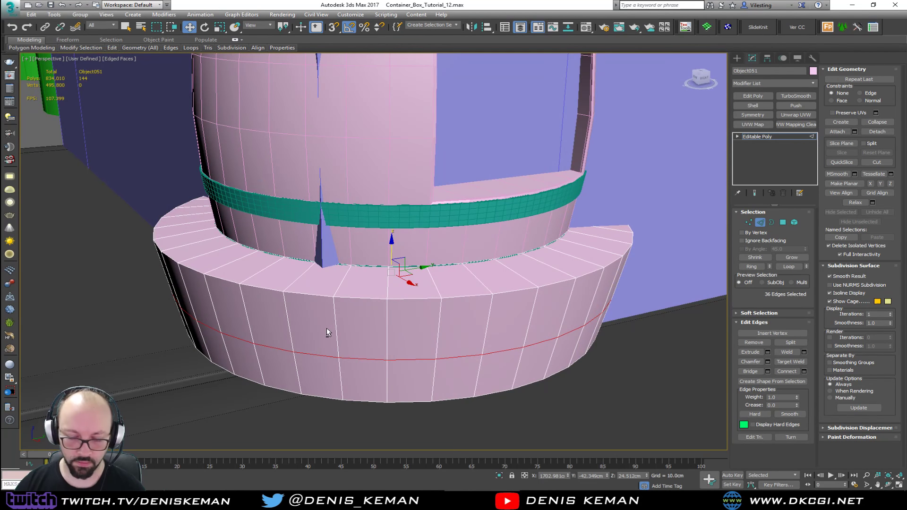
pyautogui.hotkey('ctrl', 'BackSpace')
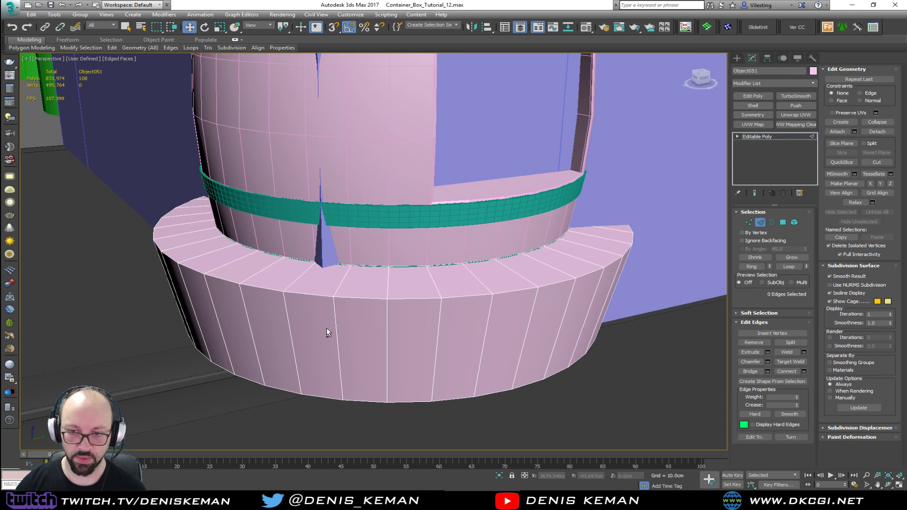
# - Select the base ring's inner top edge loop and extrude it downward to about Z 34.64 cm
pyautogui.doubleClick(311, 294)
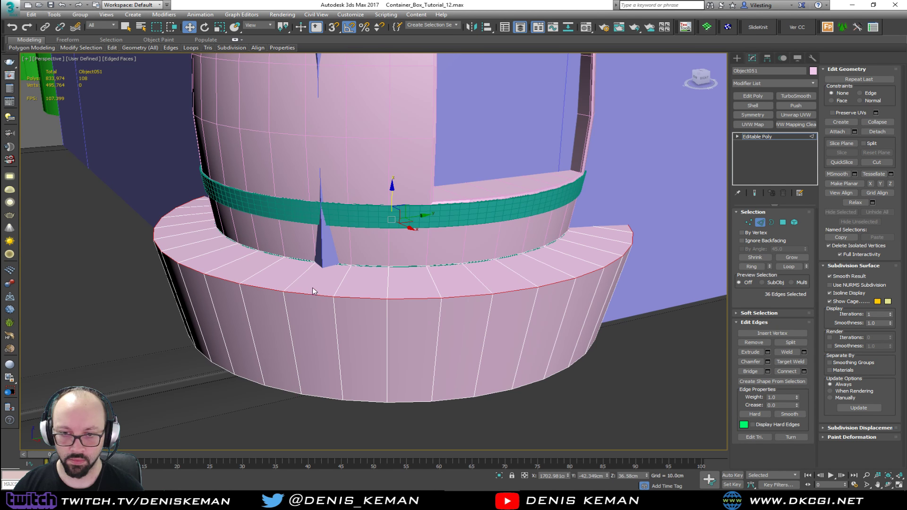
pyautogui.keyDown('alt'); pyautogui.moveTo(312, 288); pyautogui.dragTo(313, 292, button='middle'); pyautogui.keyUp('alt')
pyautogui.scroll(3, 294, 275)
pyautogui.press('F3')
pyautogui.click(295, 282)
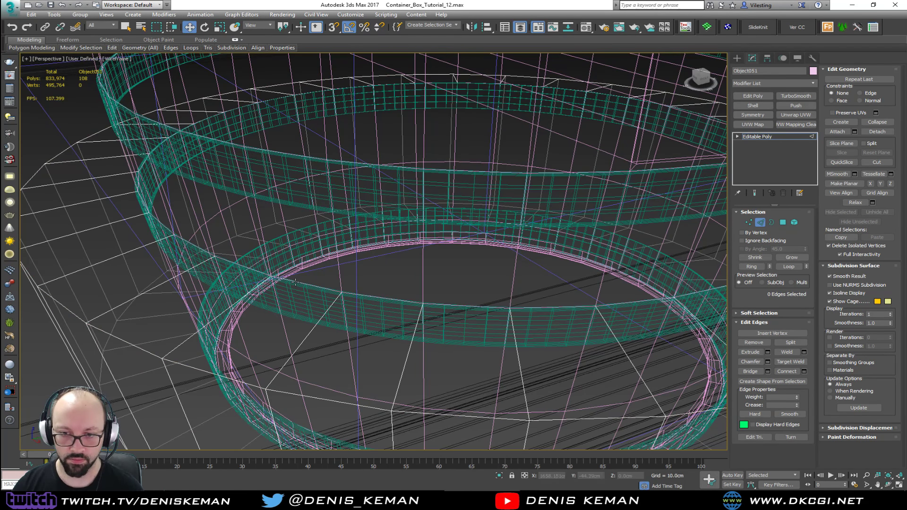
pyautogui.doubleClick(295, 281)
pyautogui.press('F3')
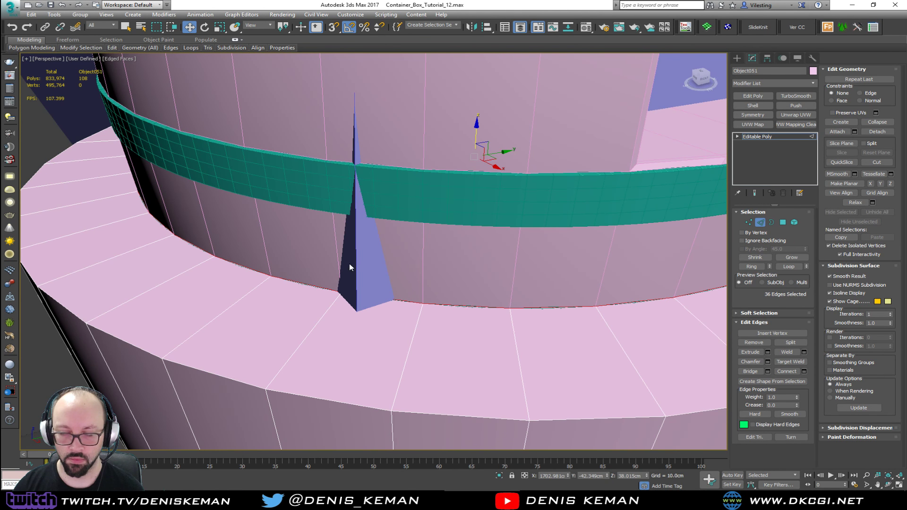
pyautogui.keyDown('shift'); pyautogui.moveTo(477, 139); pyautogui.dragTo(477, 170); pyautogui.keyUp('shift')
pyautogui.press('r')
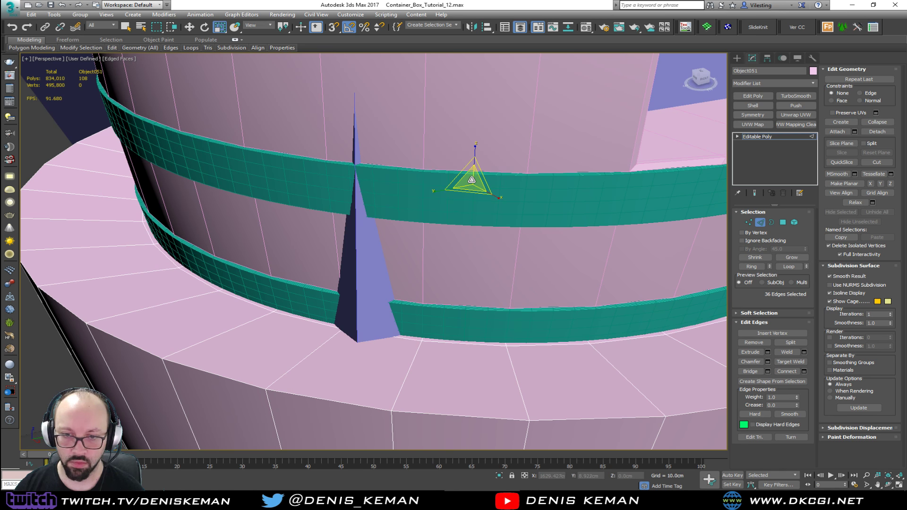
pyautogui.press('w')
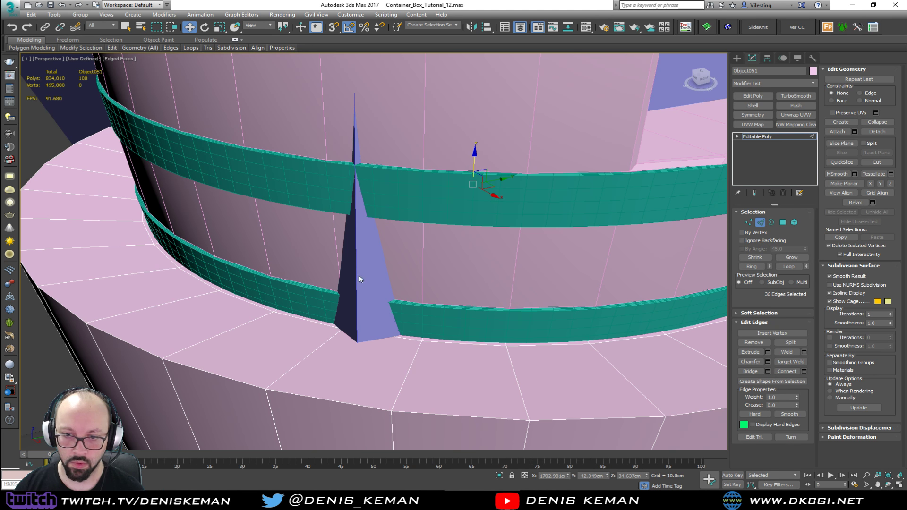
# - Scale the lowered 36-edge loop outward across the base ring's top face and check it in wireframe
pyautogui.press('2')
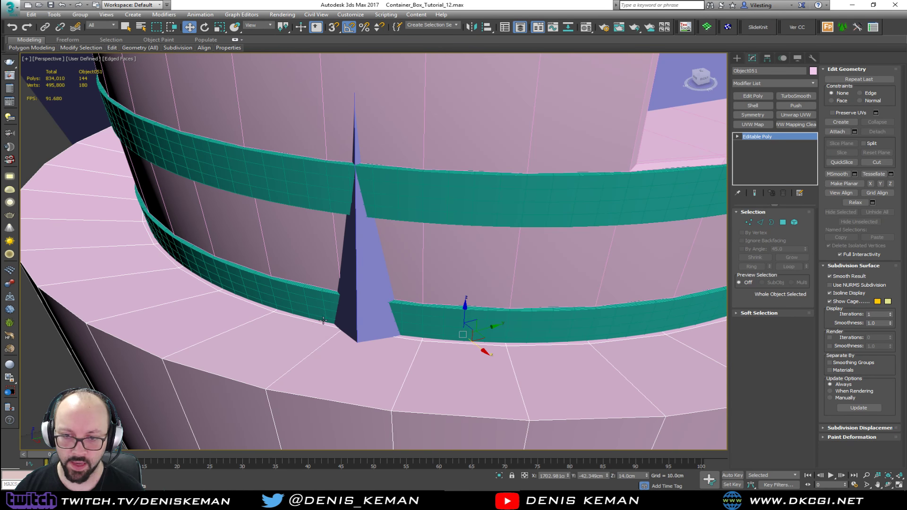
pyautogui.keyDown('alt'); pyautogui.moveTo(311, 320); pyautogui.dragTo(308, 319, button='middle'); pyautogui.keyUp('alt')
pyautogui.press('2')
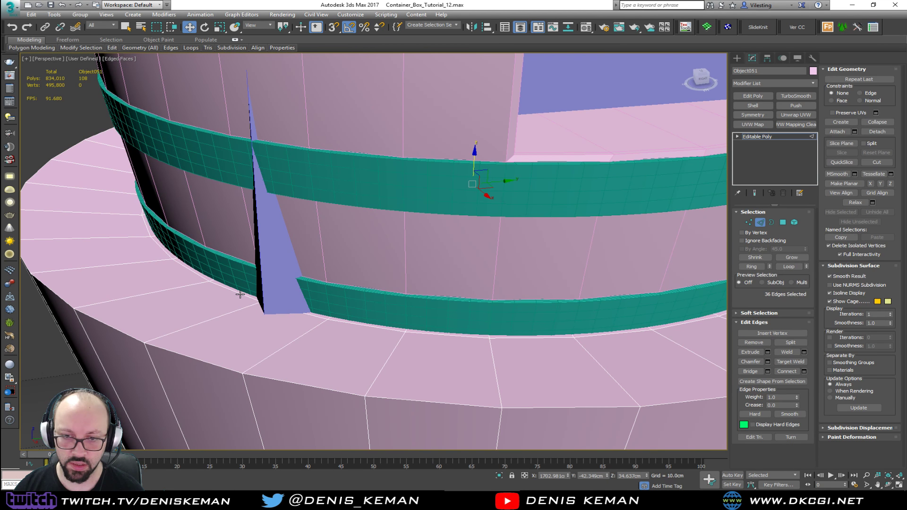
pyautogui.press('r')
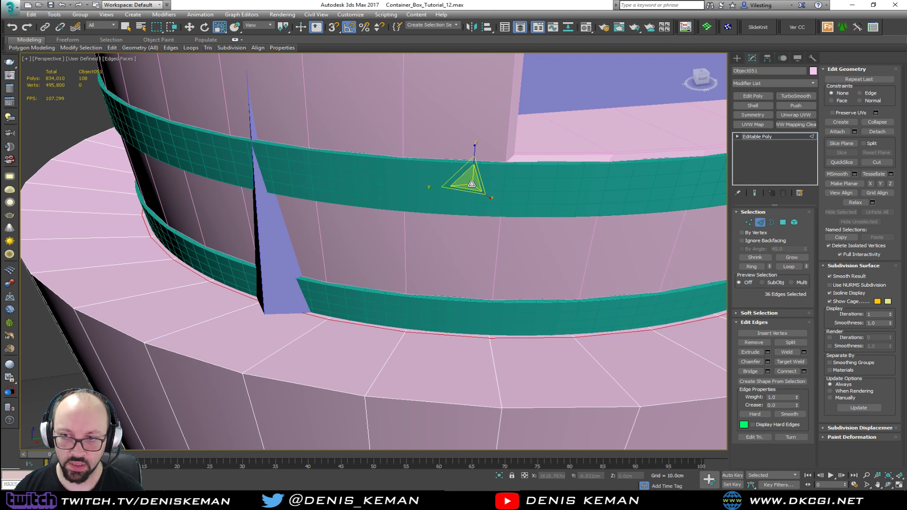
pyautogui.moveTo(471, 183); pyautogui.dragTo(473, 181)
pyautogui.press('F3')
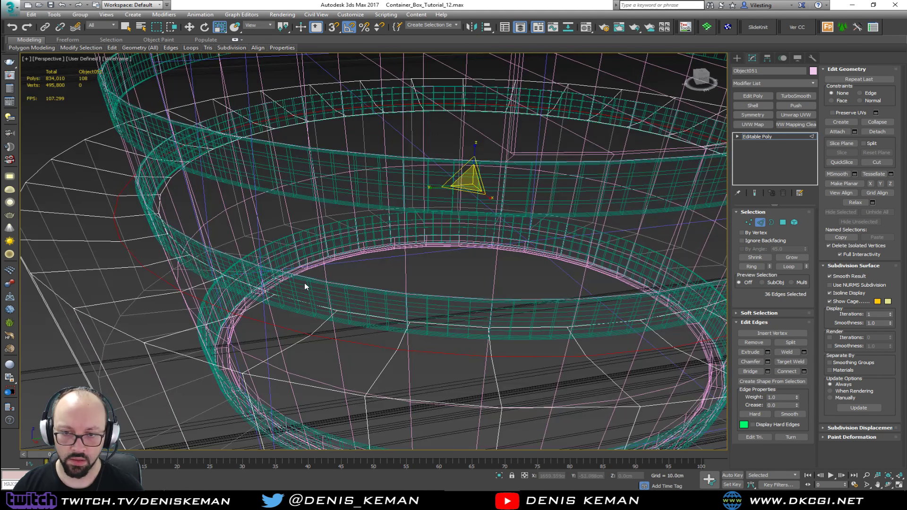
# - Select the base ring's inner open border and scale it slightly outward to sit around the barrel's lowest green band
pyautogui.click(290, 303)
pyautogui.press('F3')
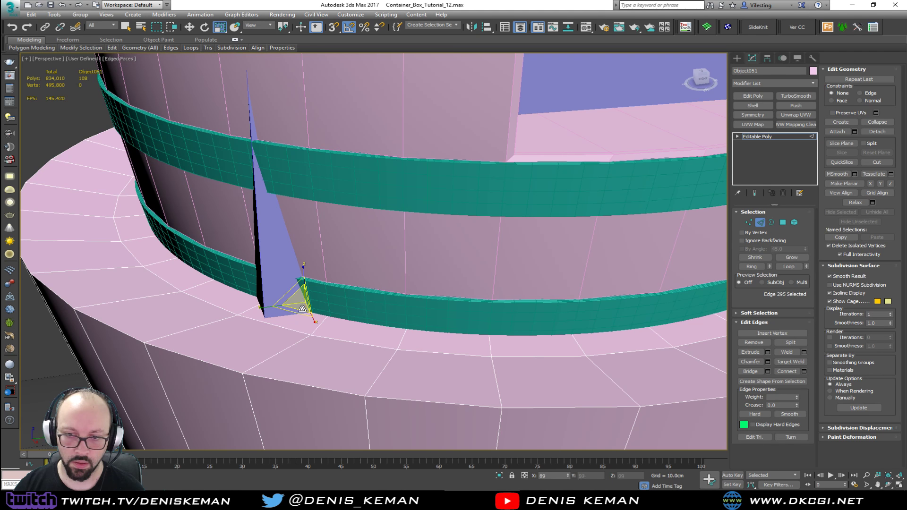
pyautogui.press('F3')
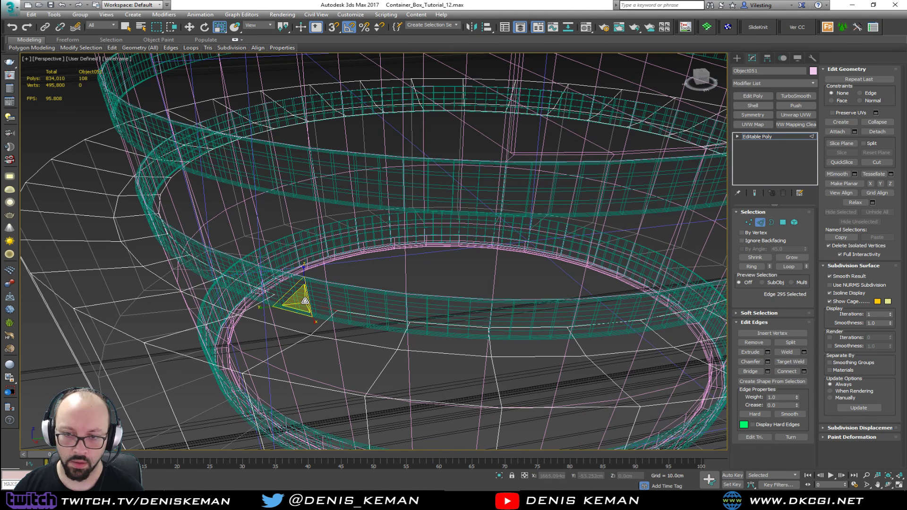
pyautogui.press('3')
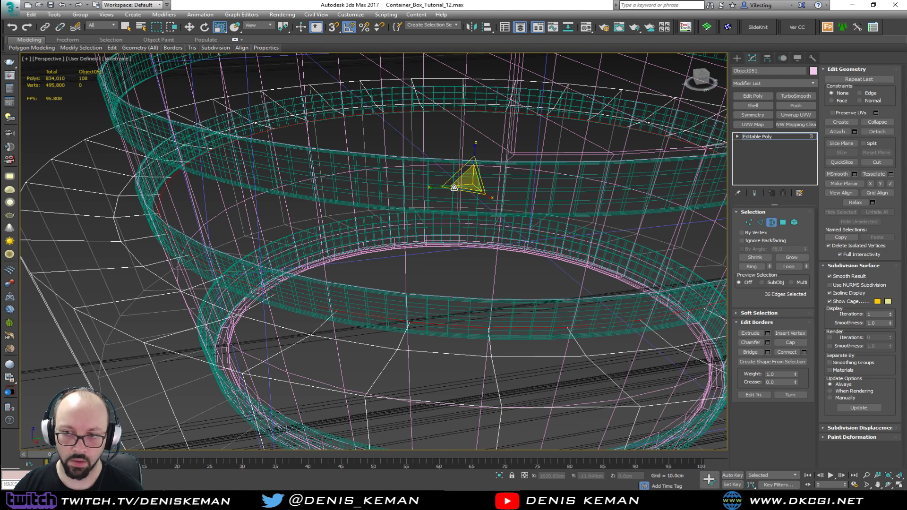
pyautogui.press('F3')
pyautogui.moveTo(462, 184); pyautogui.dragTo(466, 183)
pyautogui.keyDown('alt'); pyautogui.moveTo(401, 252); pyautogui.dragTo(310, 281, button='middle'); pyautogui.keyUp('alt')
pyautogui.scroll(-4, 236, 306)
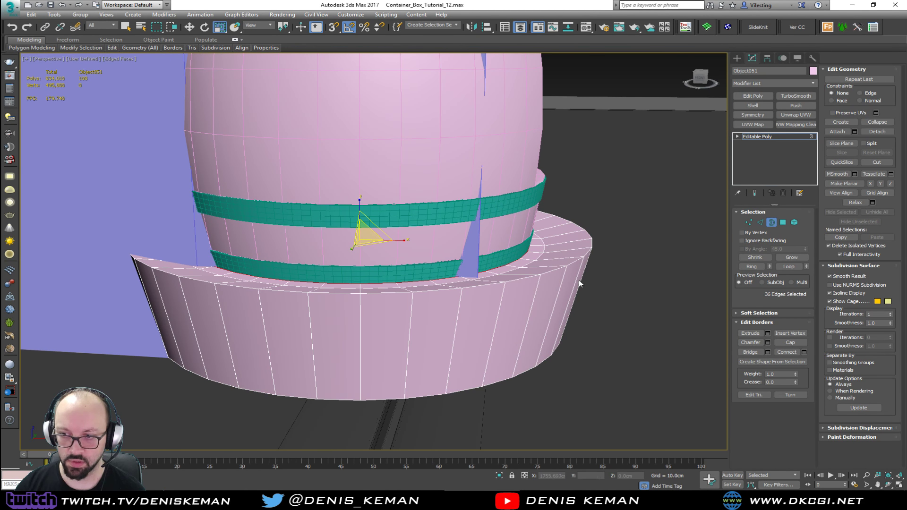
# - Extrude the base ring's inner edge loop slightly inward, then lower the new edges to about Z 34.08 cm
pyautogui.press('2')
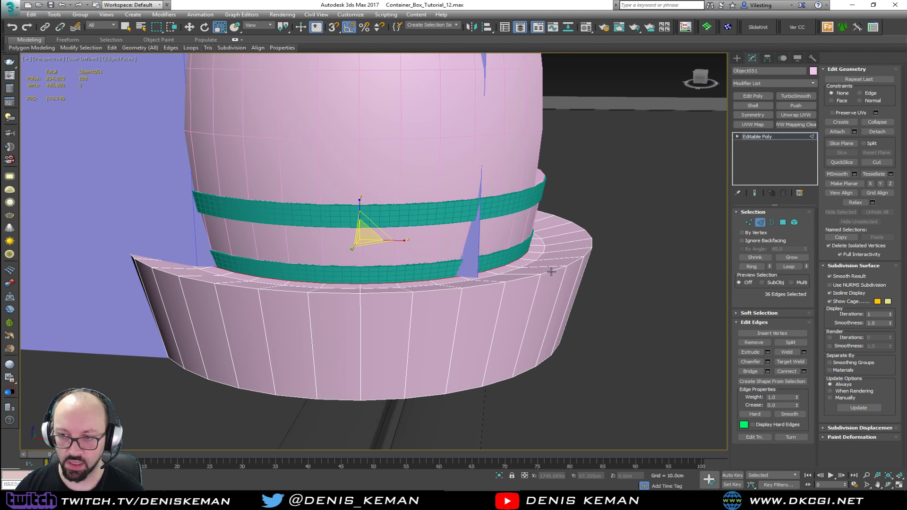
pyautogui.scroll(4, 478, 266)
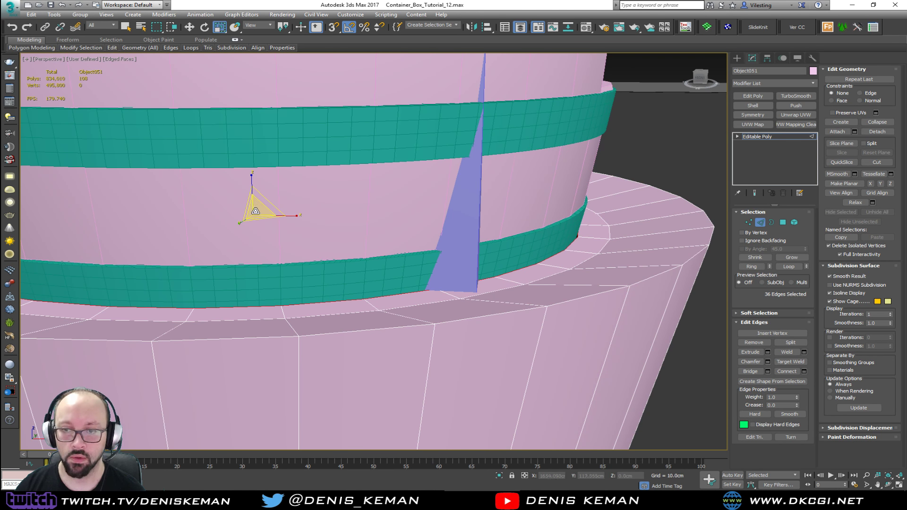
pyautogui.keyDown('shift'); pyautogui.moveTo(256, 211); pyautogui.dragTo(254, 212); pyautogui.keyUp('shift')
pyautogui.press('F3')
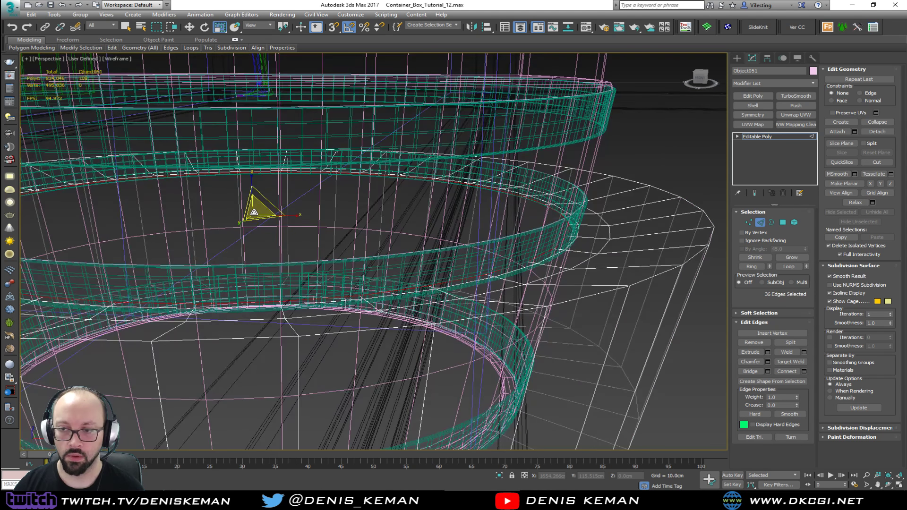
pyautogui.press('w')
pyautogui.moveTo(252, 190); pyautogui.dragTo(251, 193)
pyautogui.press('F3')
pyautogui.moveTo(513, 244)
pyautogui.keyDown('alt'); pyautogui.mouseDown(button='middle')
pyautogui.moveTo(536, 254)
pyautogui.moveTo(449, 257)
pyautogui.moveTo(505, 257)
pyautogui.mouseUp(button='middle'); pyautogui.keyUp('alt')
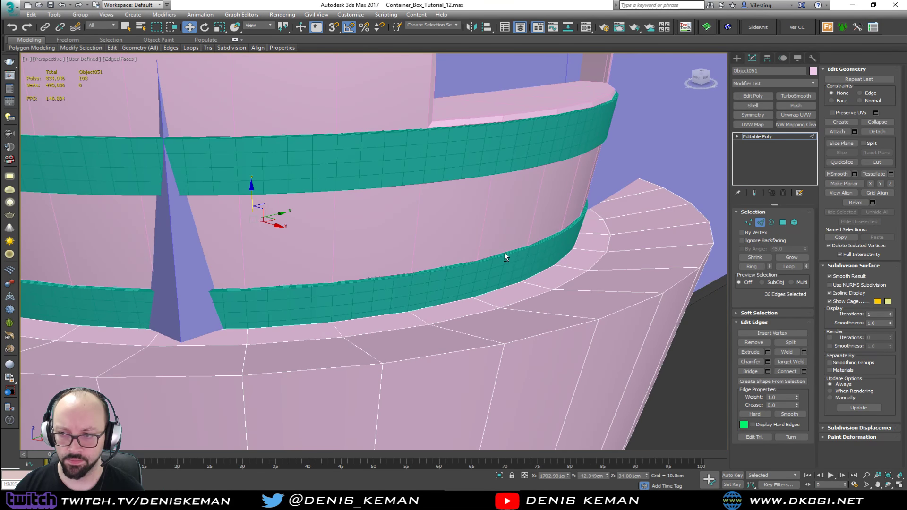
# - Chamfer the base ring's inner rim and outer top edge loops by 0.5 cm with one segment
pyautogui.doubleClick(537, 275)
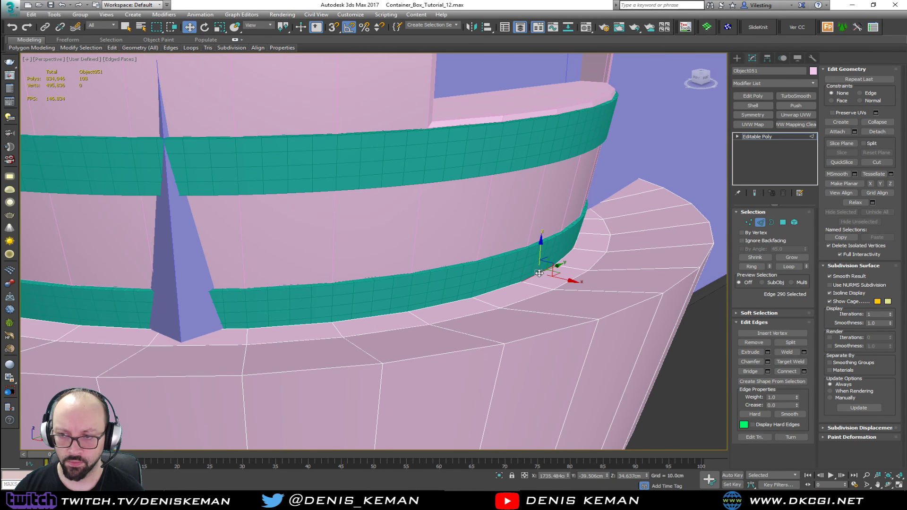
pyautogui.keyDown('ctrl'); pyautogui.doubleClick(630, 307); pyautogui.keyUp('ctrl')
pyautogui.click(768, 361)
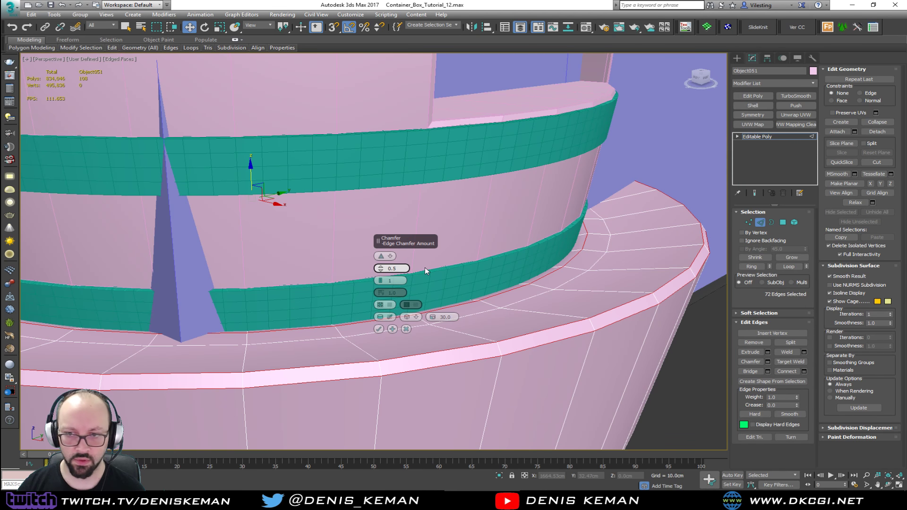
pyautogui.press('Return')
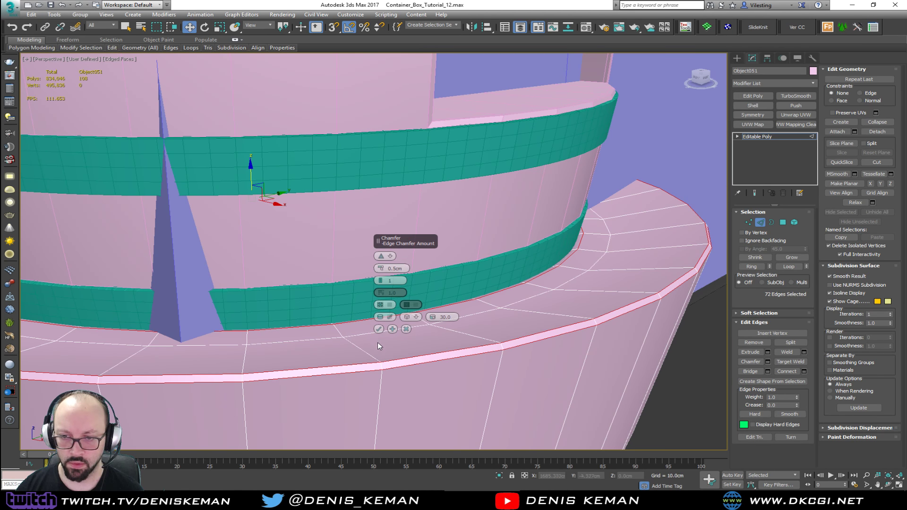
pyautogui.click(378, 329)
# - Select the base ring's bottom outer edge loop in wireframe and chamfer it
pyautogui.moveTo(378, 329); pyautogui.dragTo(523, 283, button='middle')
pyautogui.scroll(-5, 412, 284)
pyautogui.press('F3')
pyautogui.doubleClick(530, 270)
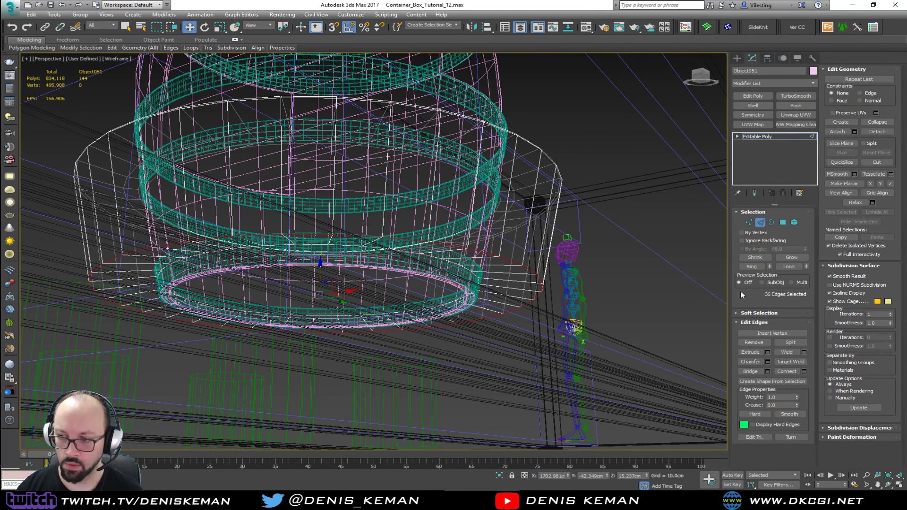
pyautogui.click(767, 361)
pyautogui.click(378, 330)
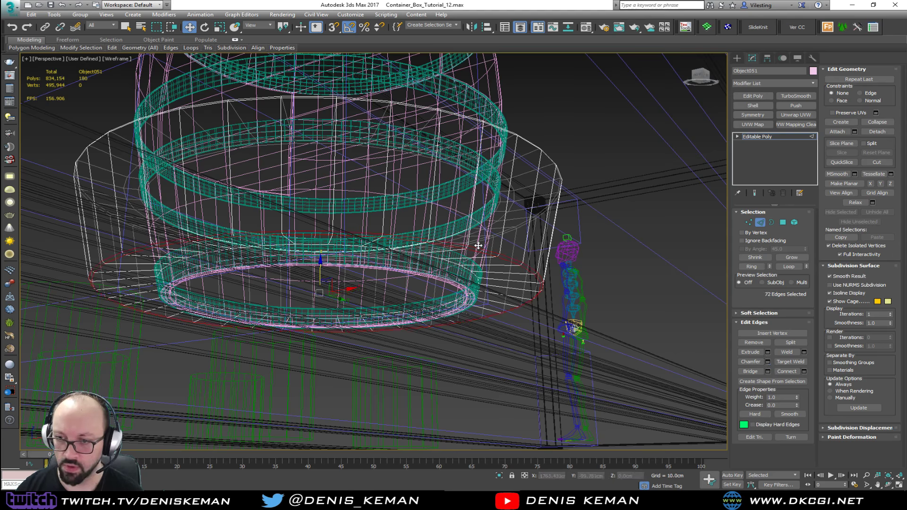
# - Select the edge rings across the base ring's three chamfers and convert them to a polygon selection, then leave polygon editing
pyautogui.scroll(4, 463, 256)
pyautogui.click(428, 260)
pyautogui.scroll(-4, 428, 260)
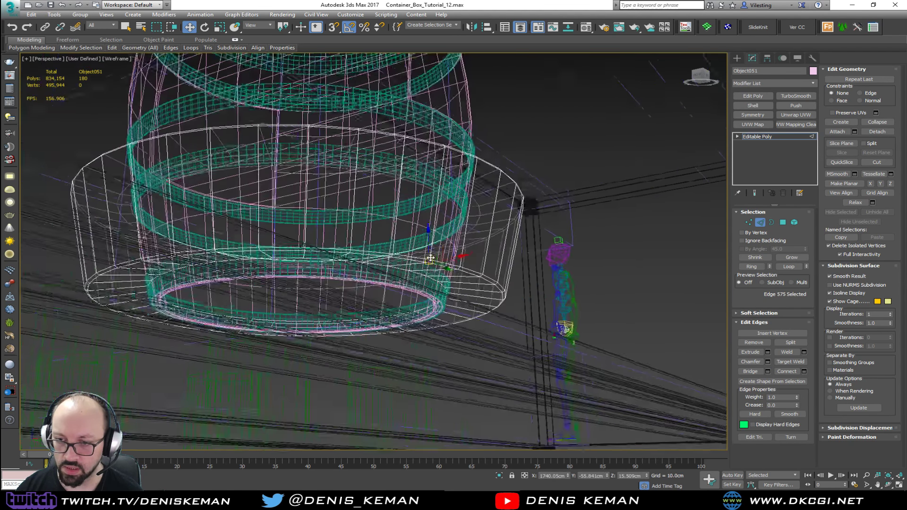
pyautogui.keyDown('alt'); pyautogui.moveTo(428, 261); pyautogui.dragTo(445, 316, button='middle'); pyautogui.keyUp('alt')
pyautogui.press('F3')
pyautogui.scroll(5, 410, 188)
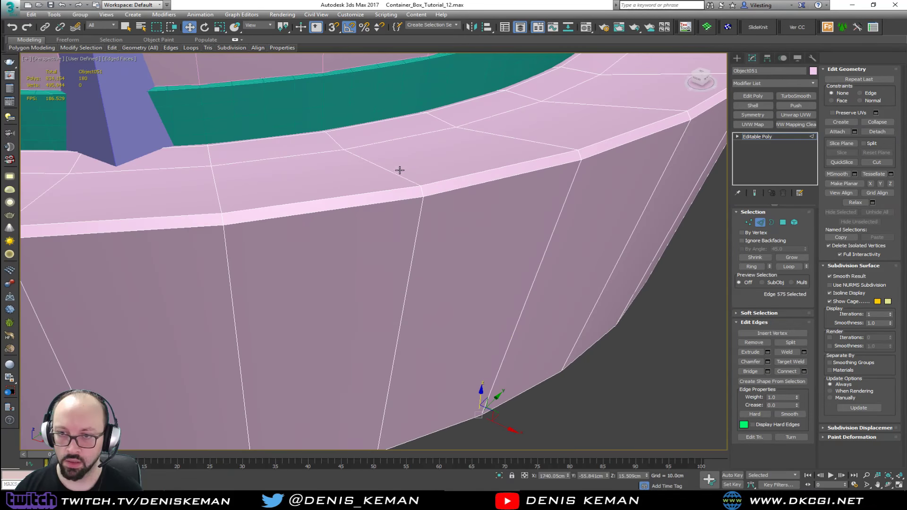
pyautogui.click(420, 191)
pyautogui.keyDown('alt'); pyautogui.moveTo(421, 191); pyautogui.dragTo(473, 193, button='middle'); pyautogui.keyUp('alt')
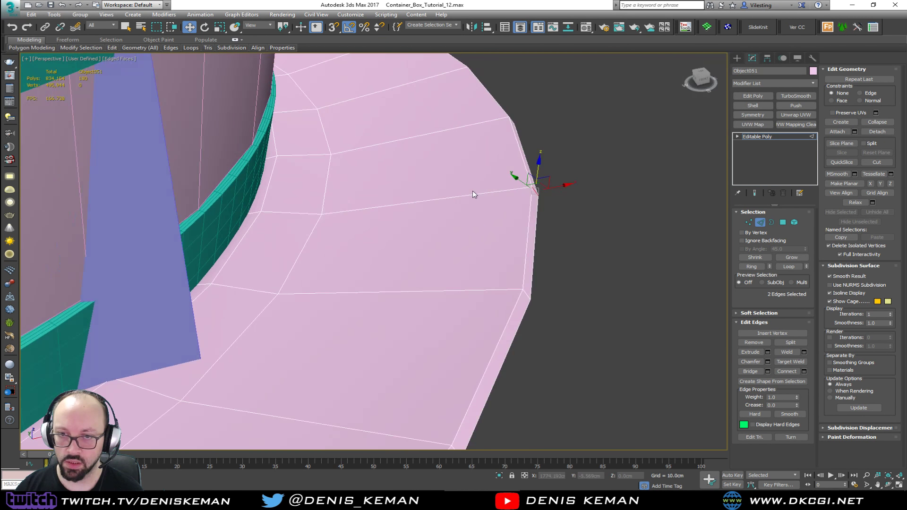
pyautogui.keyDown('ctrl'); pyautogui.click(255, 213); pyautogui.keyUp('ctrl')
pyautogui.hotkey('alt', 'r')
pyautogui.keyDown('ctrl'); pyautogui.click(782, 221); pyautogui.keyUp('ctrl')
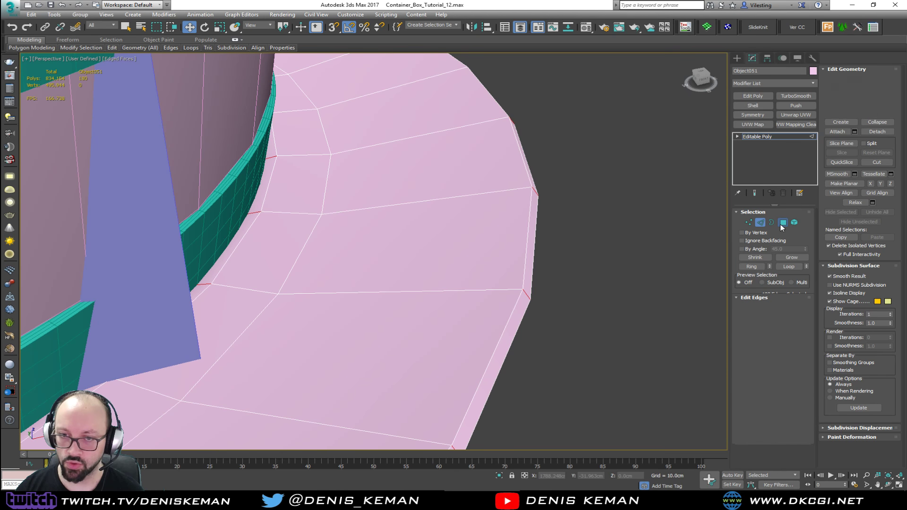
pyautogui.keyDown('alt'); pyautogui.moveTo(531, 286); pyautogui.dragTo(520, 273, button='middle'); pyautogui.keyUp('alt')
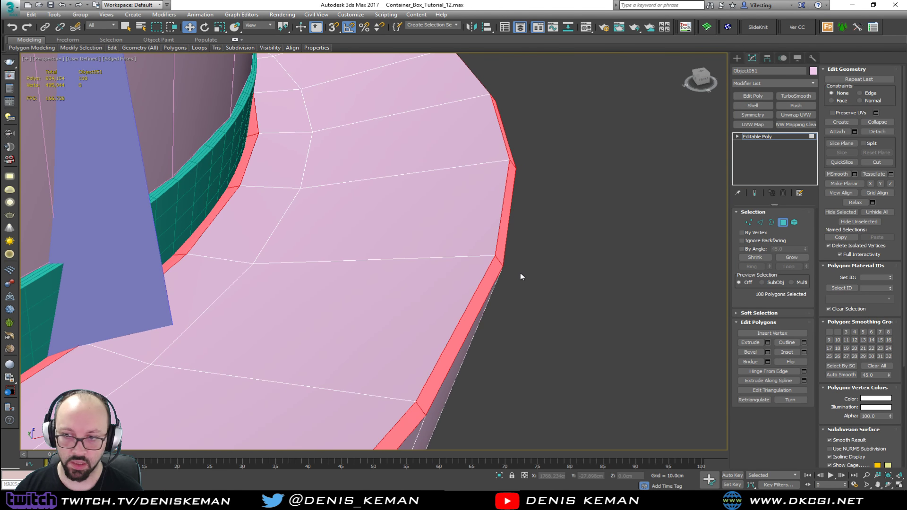
pyautogui.click(774, 136)
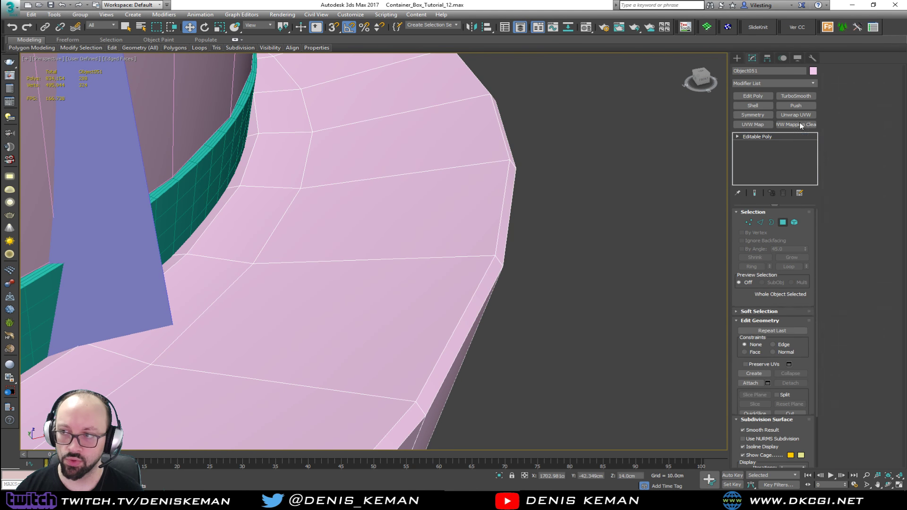
# - Add TurboSmooth to the base ring with separation by Smoothing Groups, then deselect it and hide edged faces to review the shape
pyautogui.click(798, 96)
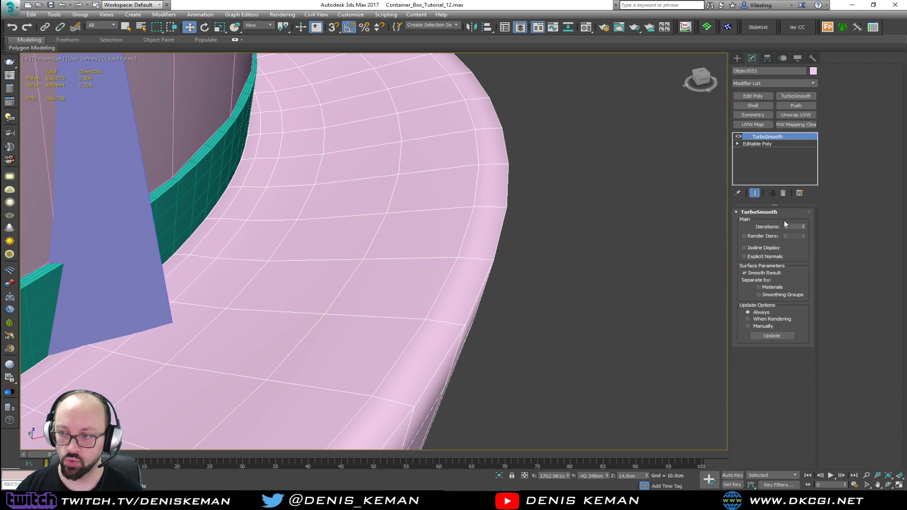
pyautogui.click(780, 295)
pyautogui.click(616, 273)
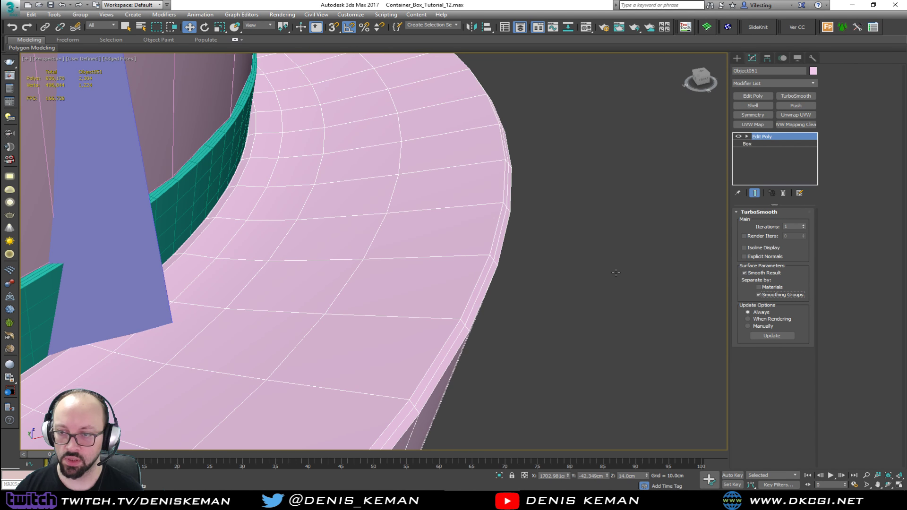
pyautogui.press('F4')
pyautogui.scroll(-3, 616, 273)
pyautogui.scroll(-4, 616, 272)
pyautogui.keyDown('alt'); pyautogui.moveTo(599, 275); pyautogui.dragTo(510, 232); pyautogui.keyUp('alt')
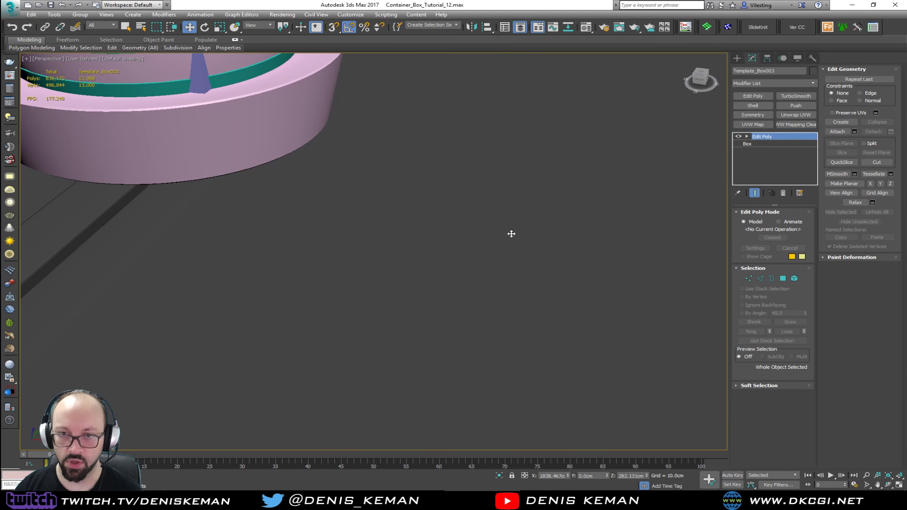
# - Rotate the barrel by -40 degrees about Z to turn its rectangular opening towards the bar counter's corner
pyautogui.scroll(-3, 510, 233)
pyautogui.moveTo(302, 94); pyautogui.dragTo(366, 286, button='middle')
pyautogui.moveTo(366, 286); pyautogui.dragTo(457, 249, button='middle')
pyautogui.click(327, 296)
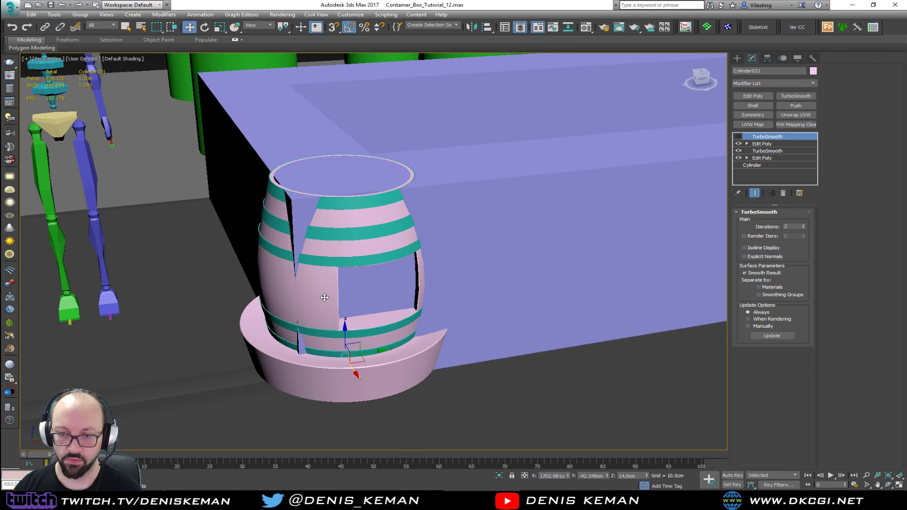
pyautogui.press('F4')
pyautogui.scroll(3, 347, 323)
pyautogui.press('e')
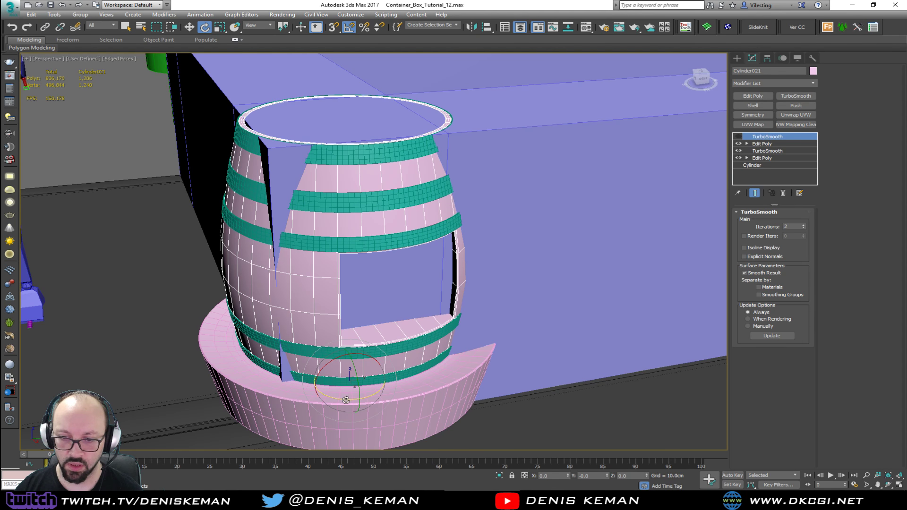
pyautogui.moveTo(346, 400); pyautogui.dragTo(325, 404)
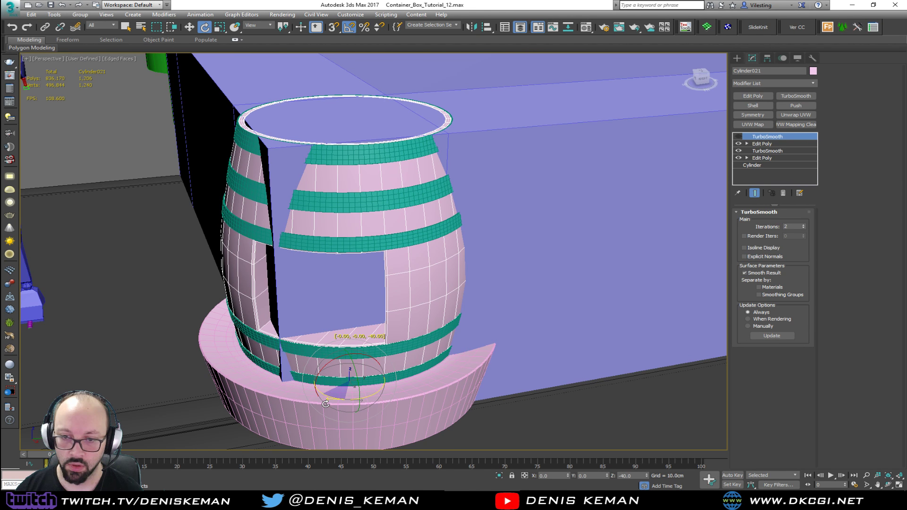
pyautogui.keyDown('alt'); pyautogui.moveTo(329, 383); pyautogui.dragTo(384, 373, button='middle'); pyautogui.keyUp('alt')
pyautogui.moveTo(402, 265); pyautogui.dragTo(305, 192, button='middle')
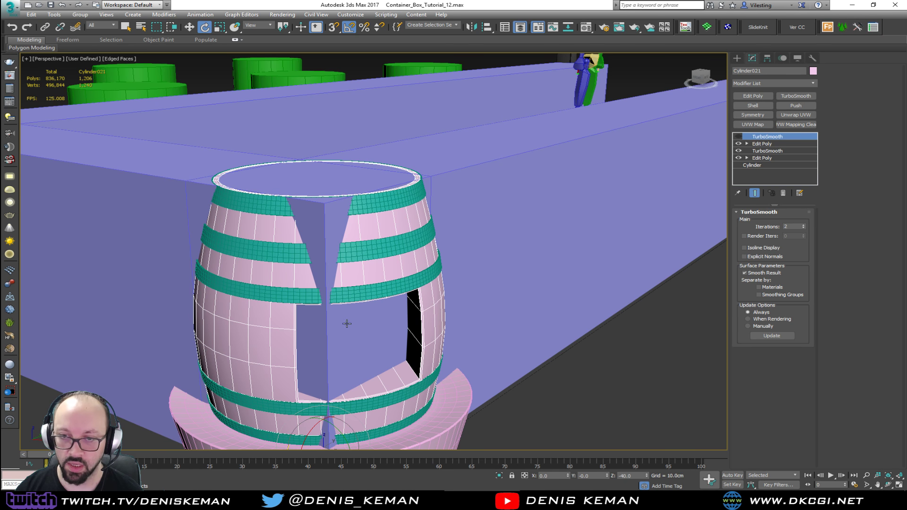
pyautogui.keyDown('alt'); pyautogui.moveTo(346, 324); pyautogui.dragTo(497, 302, button='middle'); pyautogui.keyUp('alt')
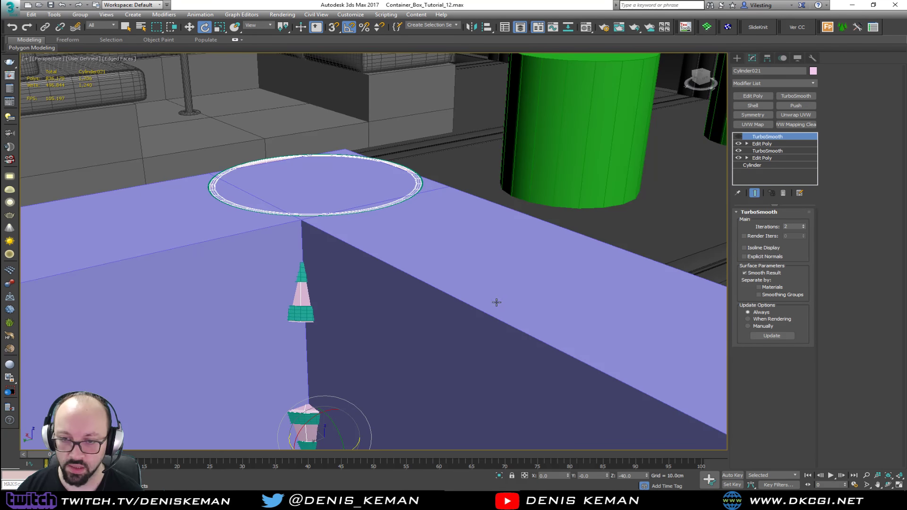
# - Turn on see-through display for the bar counter box and inspect the barrel and base ring through it
pyautogui.click(389, 329)
pyautogui.hotkey('alt', 'x')
pyautogui.keyDown('alt'); pyautogui.moveTo(387, 328); pyautogui.dragTo(406, 312, button='middle'); pyautogui.keyUp('alt')
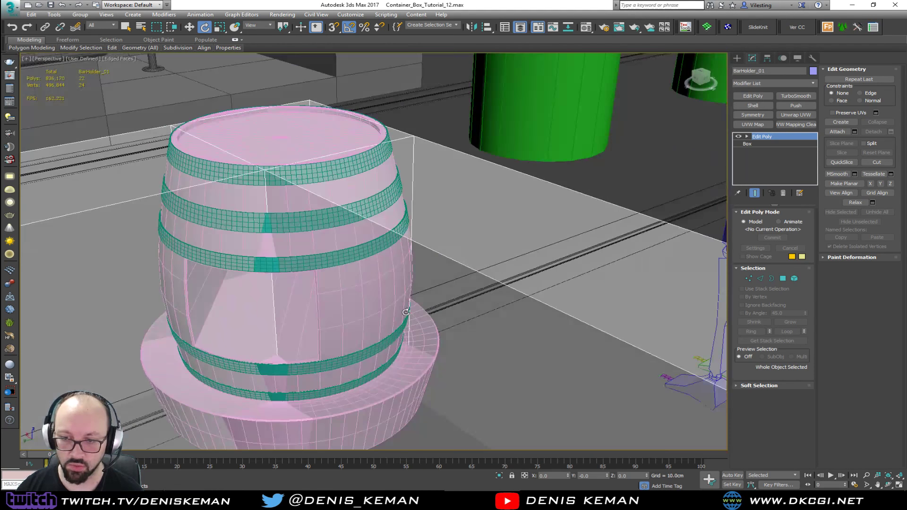
pyautogui.click(280, 410)
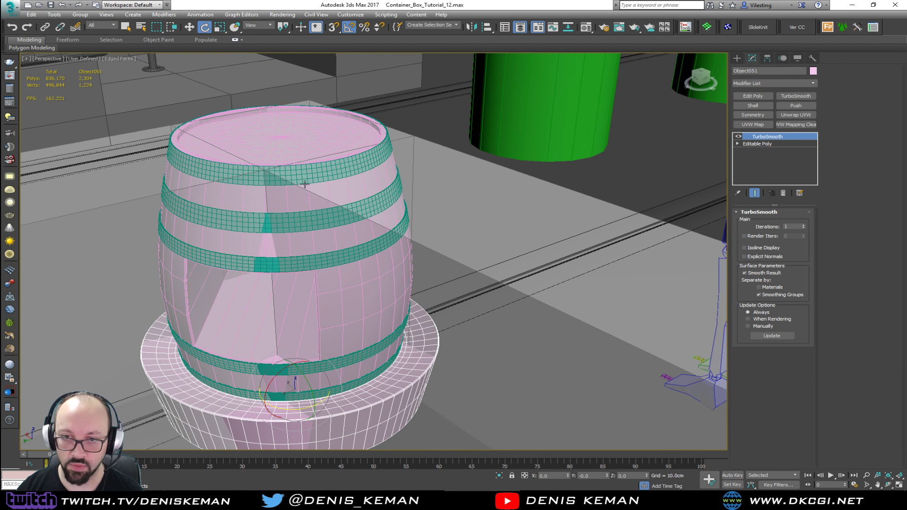
pyautogui.keyDown('alt'); pyautogui.moveTo(283, 158); pyautogui.dragTo(232, 182, button='middle'); pyautogui.keyUp('alt')
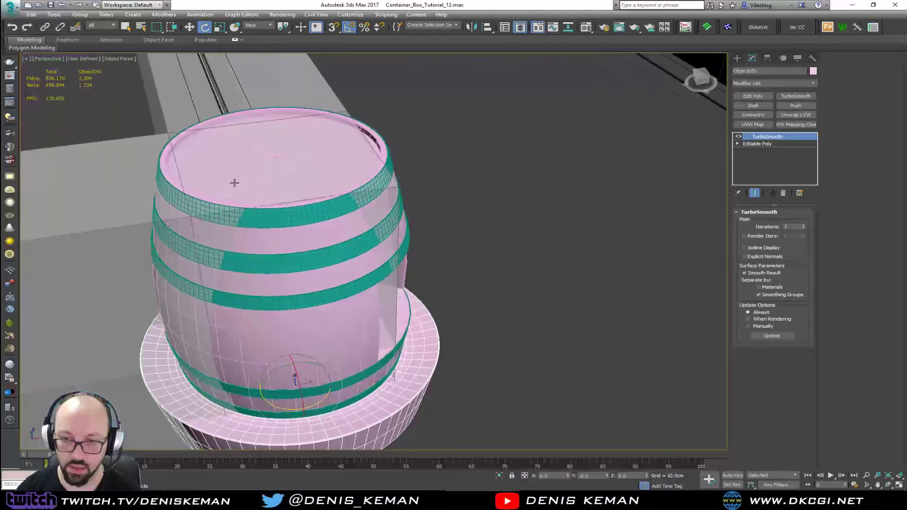
# - Adjust the barrel's Z rotation to -35 degrees and turn off see-through display for the bar counter box
pyautogui.click(303, 330)
pyautogui.keyDown('alt'); pyautogui.moveTo(336, 309); pyautogui.dragTo(312, 374, button='middle'); pyautogui.keyUp('alt')
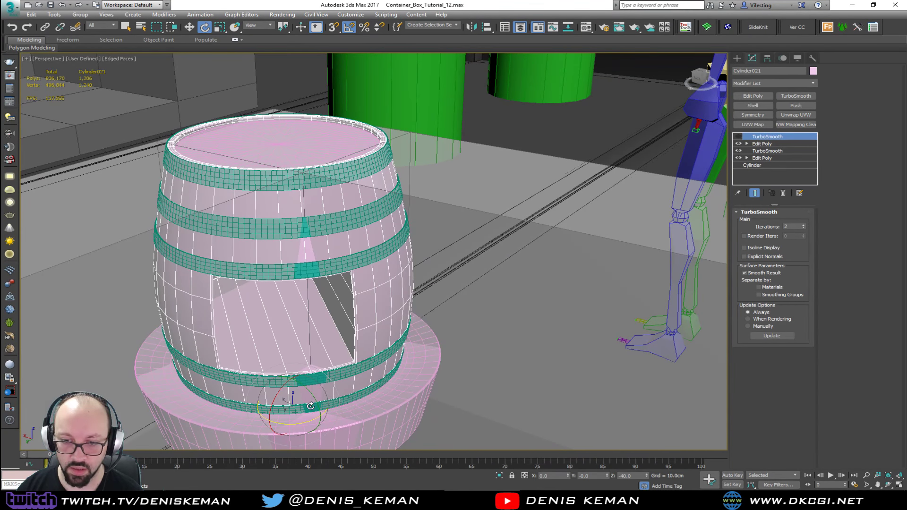
pyautogui.keyDown('alt'); pyautogui.moveTo(305, 420); pyautogui.dragTo(477, 343, button='middle'); pyautogui.keyUp('alt')
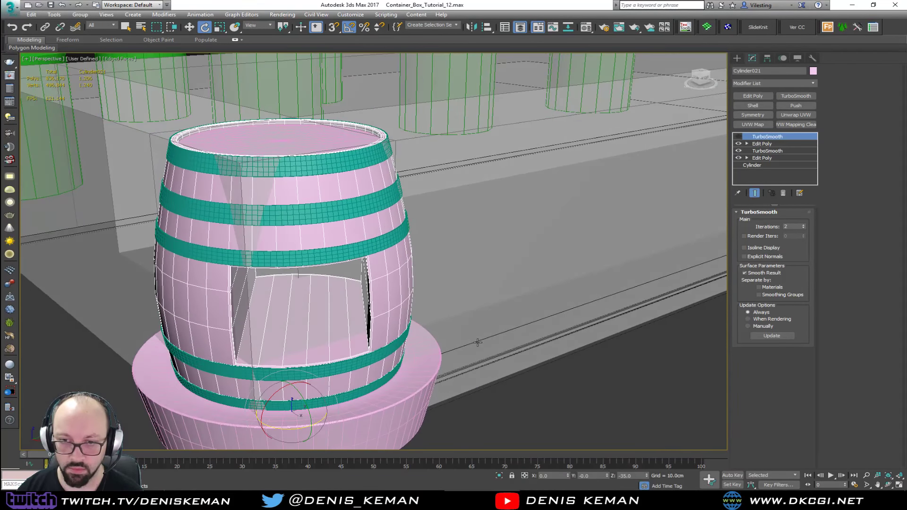
pyautogui.click(518, 273)
pyautogui.hotkey('alt', 'x')
# - Select the barrel and base ring together and set their object color to the medium grey custom color
pyautogui.scroll(-3, 436, 231)
pyautogui.keyDown('alt'); pyautogui.moveTo(436, 231); pyautogui.dragTo(440, 262, button='middle'); pyautogui.keyUp('alt')
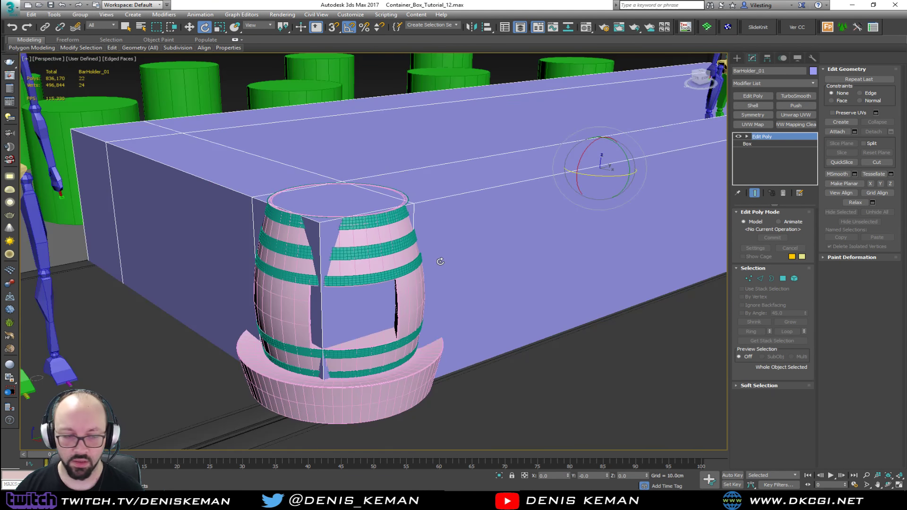
pyautogui.keyDown('ctrl'); pyautogui.click(400, 371); pyautogui.keyUp('ctrl')
pyautogui.scroll(5, 398, 355)
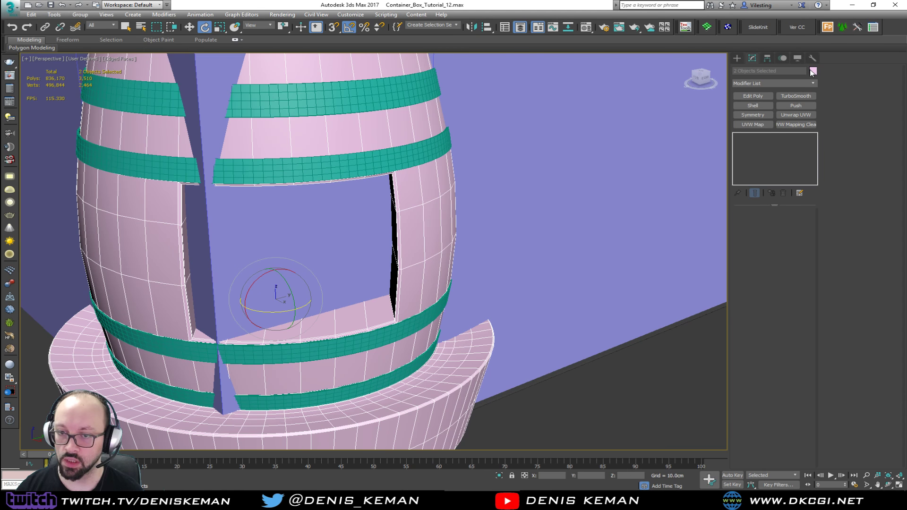
pyautogui.click(812, 71)
pyautogui.click(391, 267)
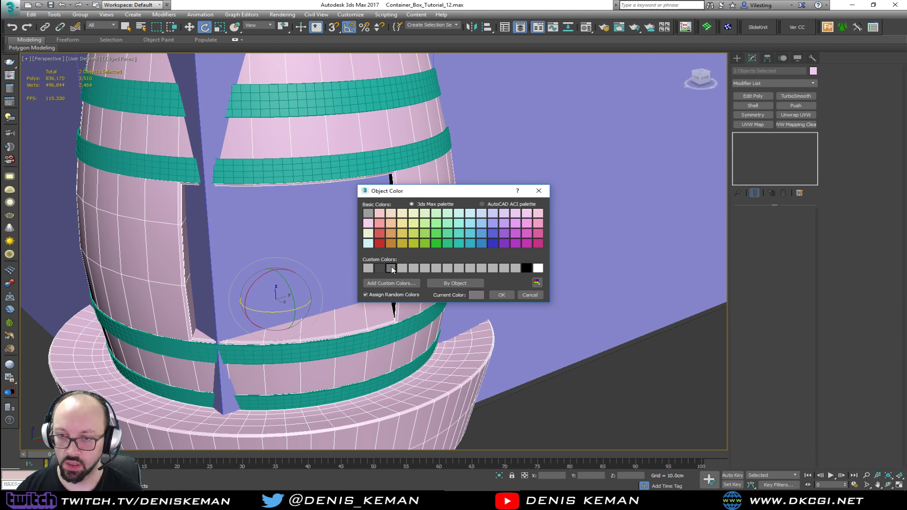
pyautogui.click(503, 295)
# - Set the barrel hoops' object color to the dark grey custom color
pyautogui.click(369, 345)
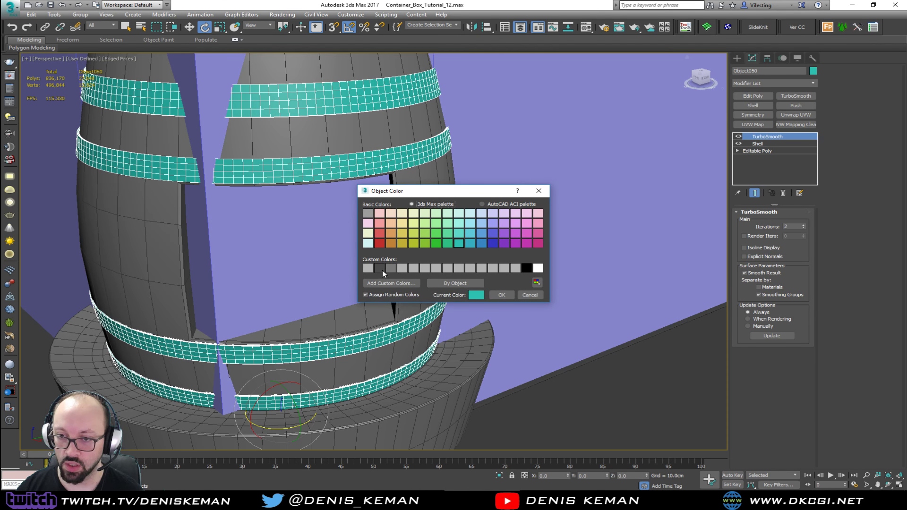
pyautogui.click(380, 268)
pyautogui.click(502, 295)
pyautogui.click(525, 306)
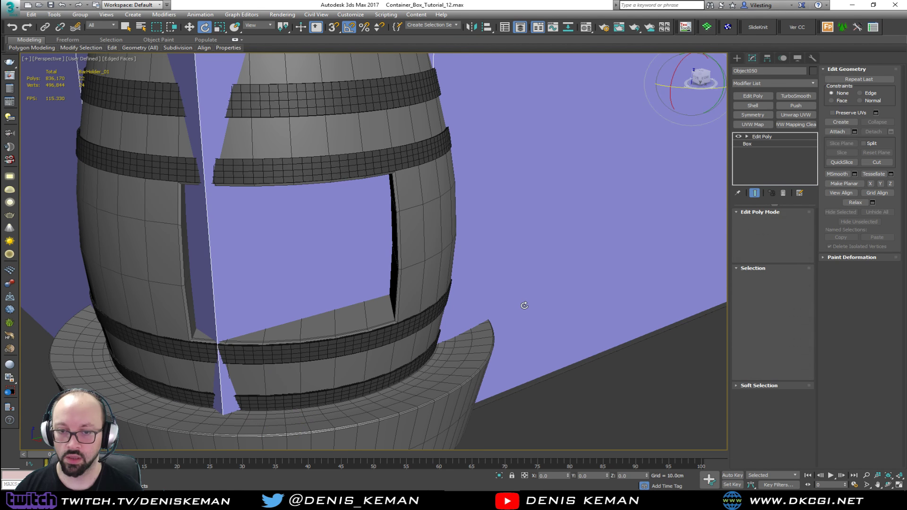
# - Find the barrel's top disc in wireframe, set its object color to the medium grey custom color, and deselect it
pyautogui.press('F4')
pyautogui.scroll(-6, 474, 230)
pyautogui.moveTo(470, 256)
pyautogui.keyDown('alt'); pyautogui.mouseDown(button='middle')
pyautogui.moveTo(444, 255)
pyautogui.moveTo(463, 262)
pyautogui.mouseUp(button='middle'); pyautogui.keyUp('alt')
pyautogui.scroll(5, 385, 243)
pyautogui.press('F3')
pyautogui.click(371, 247)
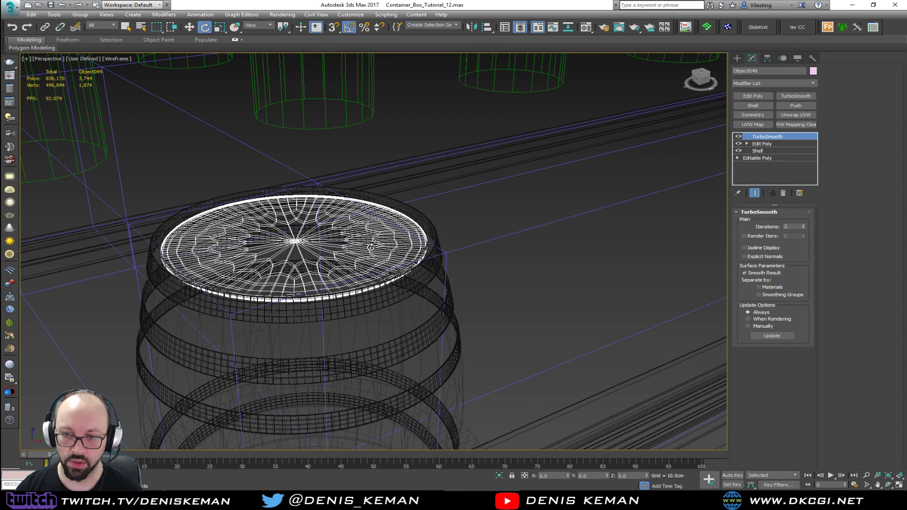
pyautogui.press('F3')
pyautogui.click(812, 72)
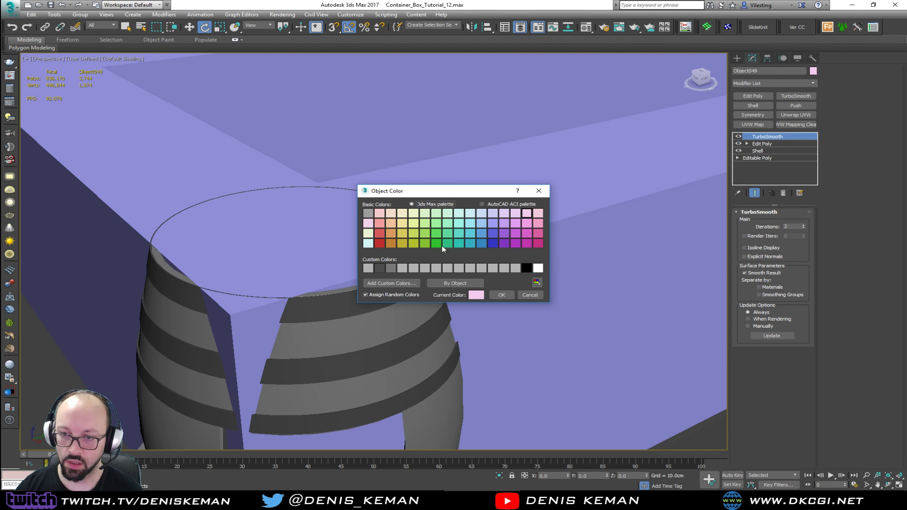
pyautogui.click(388, 269)
pyautogui.click(501, 295)
pyautogui.press('F3')
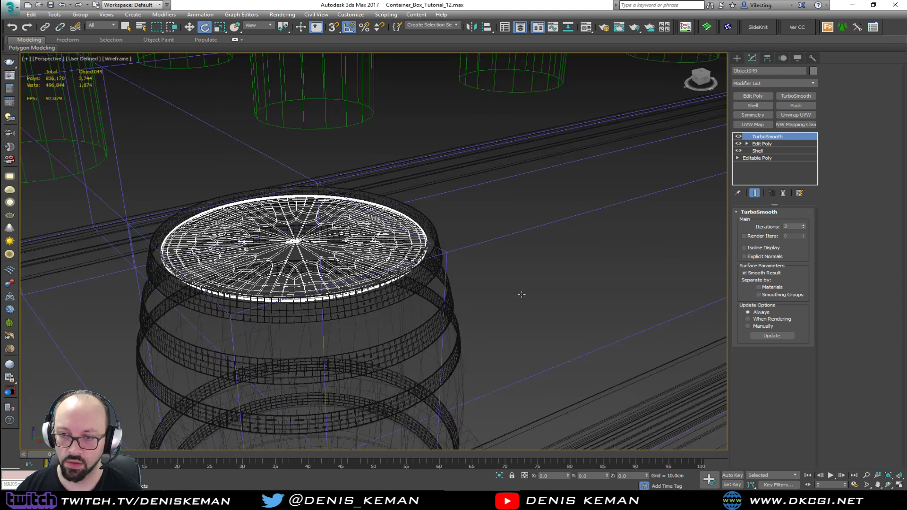
pyautogui.click(522, 295)
pyautogui.press('F3')
# - Examine the recolored barrel and base ring at the bar counter's corner in shaded view without edges
pyautogui.scroll(-7, 535, 238)
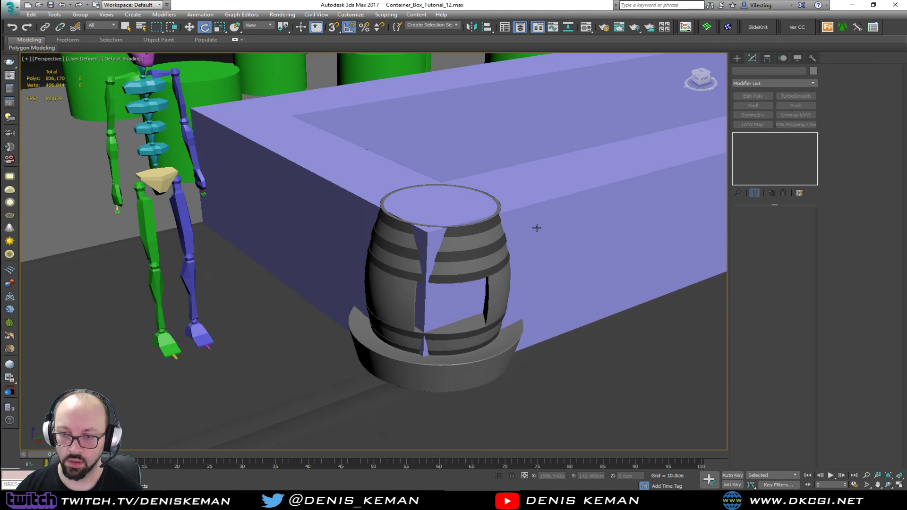
pyautogui.scroll(3, 534, 220)
pyautogui.keyDown('alt'); pyautogui.moveTo(528, 217); pyautogui.dragTo(552, 219, button='middle'); pyautogui.keyUp('alt')
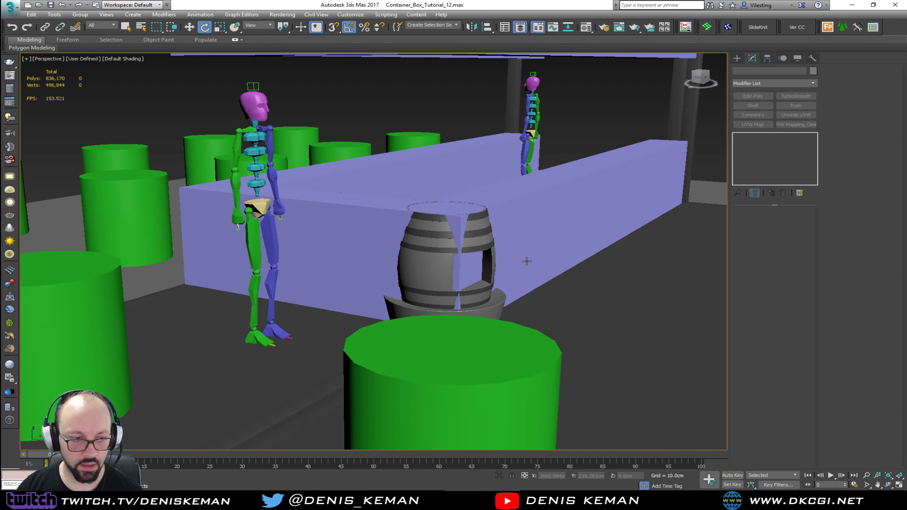
pyautogui.scroll(2, 427, 270)
pyautogui.scroll(3, 377, 323)
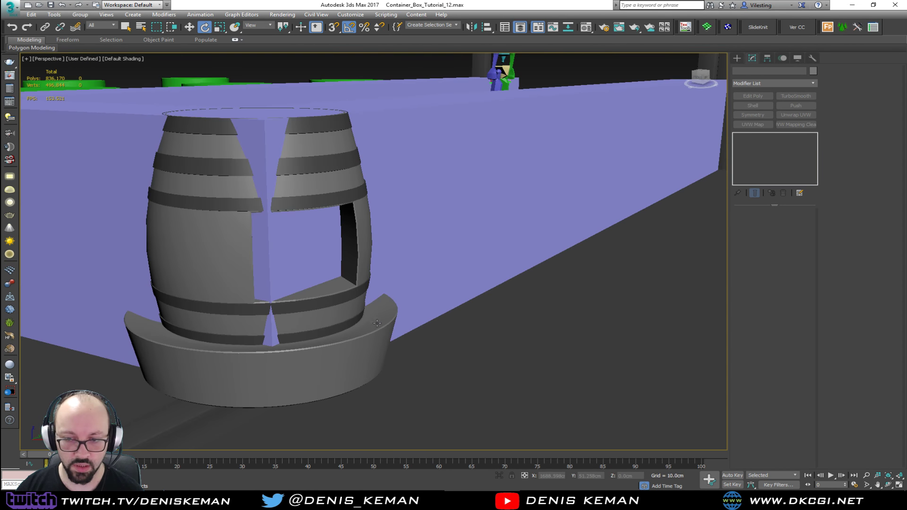
pyautogui.scroll(2, 377, 323)
pyautogui.scroll(-1, 431, 310)
pyautogui.scroll(1, 394, 347)
# - Select the base ring, show its edged faces, and compare its shape with the barrel base in the Bar_Idea_02 reference photo
pyautogui.click(394, 347)
pyautogui.scroll(2, 394, 346)
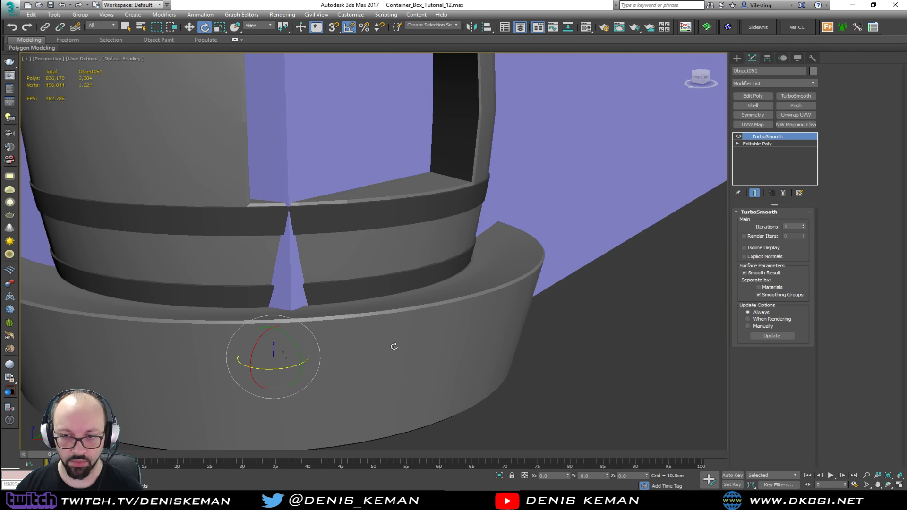
pyautogui.press('F4')
pyautogui.moveTo(394, 346)
pyautogui.mouseDown(button='middle')
pyautogui.moveTo(458, 300)
pyautogui.moveTo(434, 287)
pyautogui.mouseUp(button='middle')
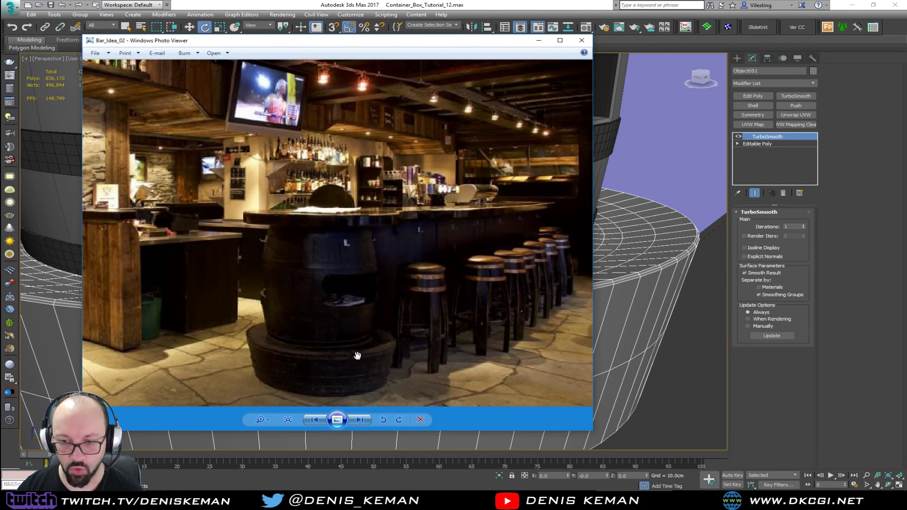
pyautogui.scroll(2, 294, 377)
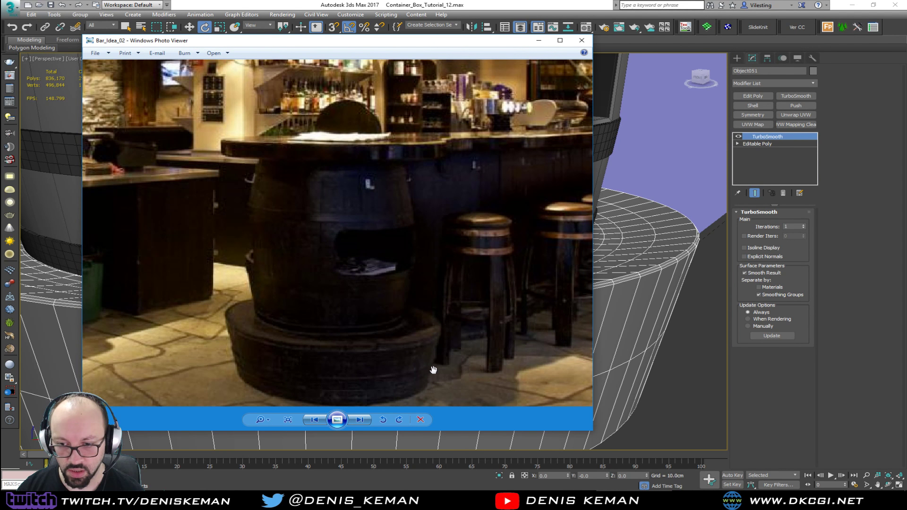
pyautogui.click(381, 41)
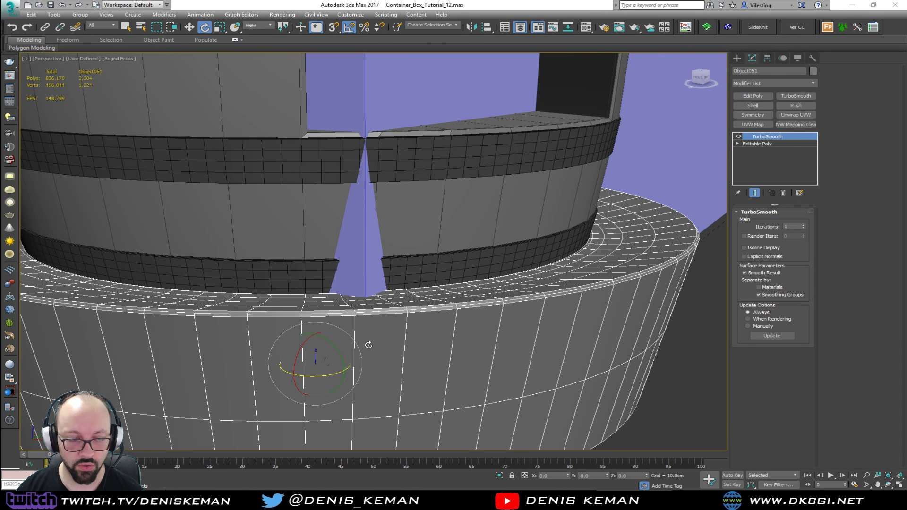
# - Disable the base ring's TurboSmooth and insert an Edit Poly modifier between it and the Editable Poly
pyautogui.scroll(-1, 367, 343)
pyautogui.scroll(-2, 391, 318)
pyautogui.click(738, 137)
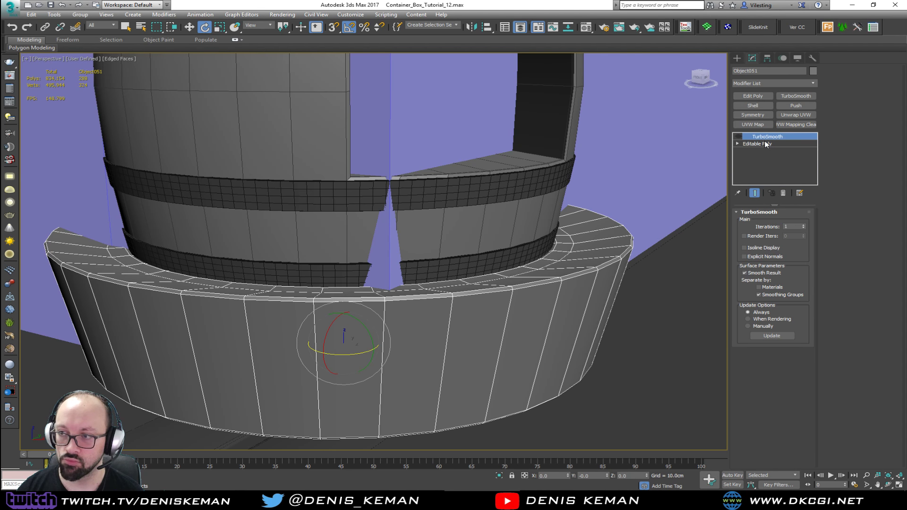
pyautogui.click(738, 136)
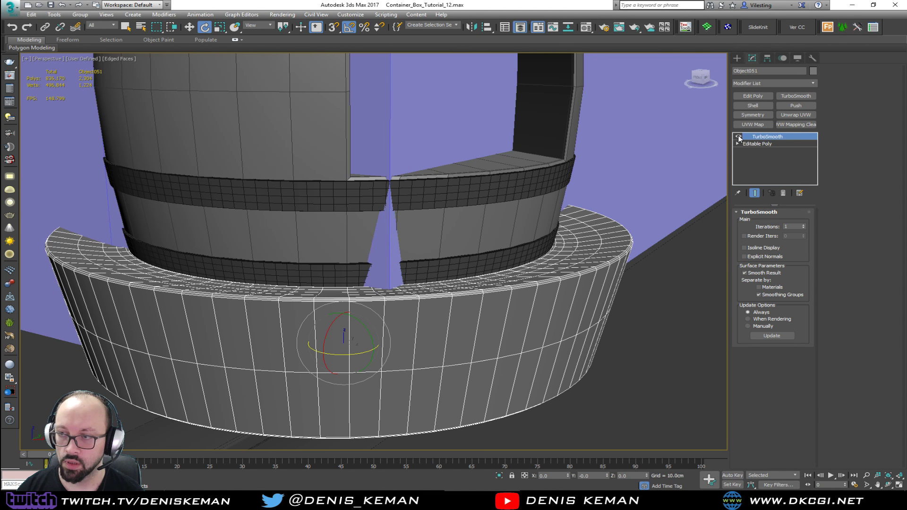
pyautogui.click(739, 137)
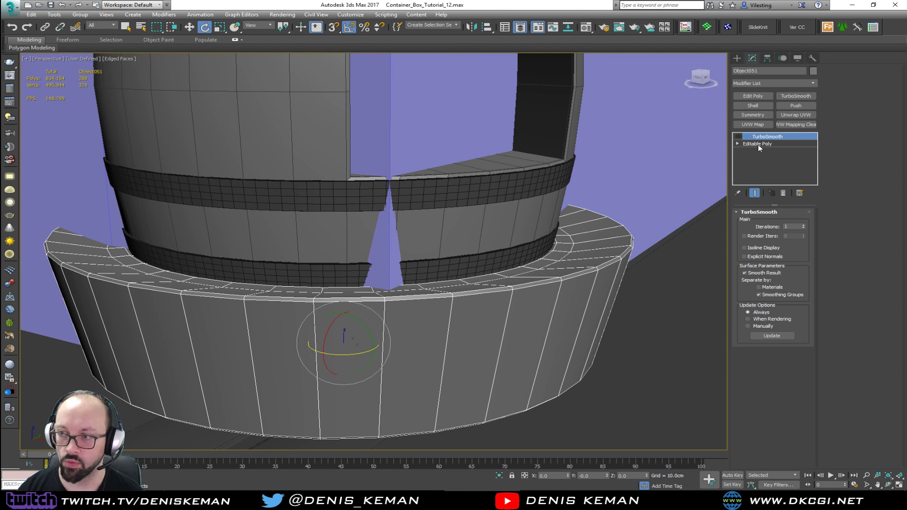
pyautogui.click(759, 144)
pyautogui.click(757, 94)
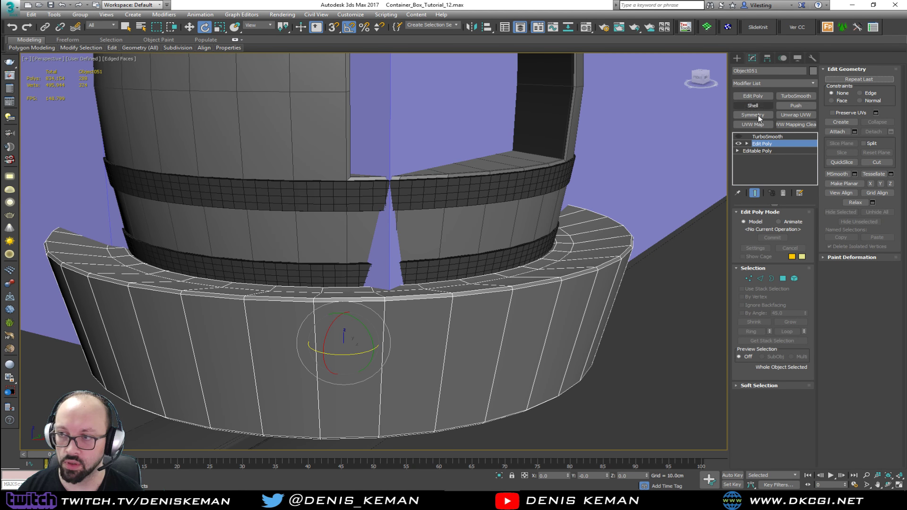
# - Insert a curvature-following edge loop around the base ring's outer side with Swift Loop, then leave edge editing
pyautogui.hotkey('alt', 's')
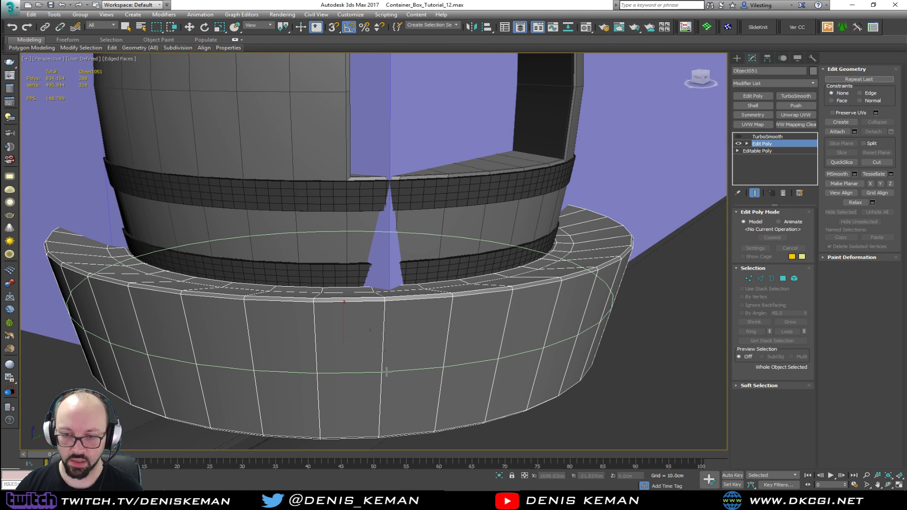
pyautogui.keyDown('shift'); pyautogui.click(379, 373); pyautogui.keyUp('shift')
pyautogui.press('w')
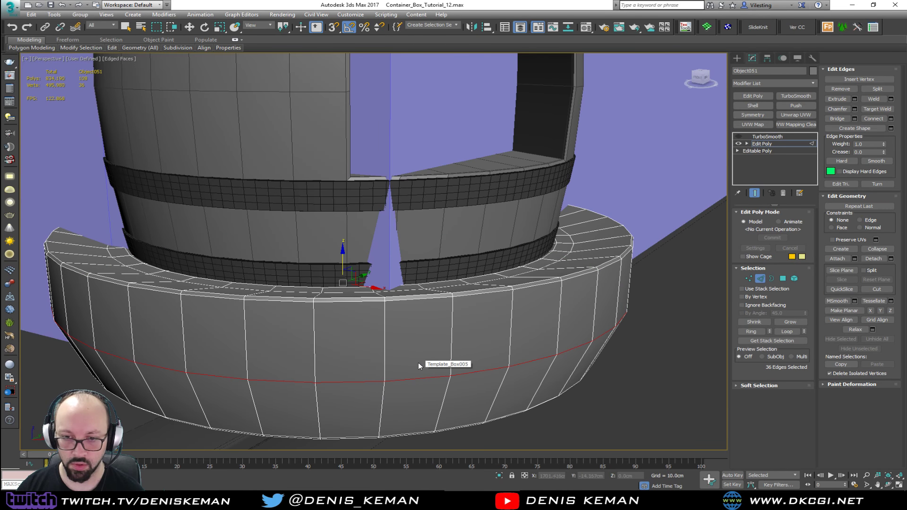
pyautogui.moveTo(418, 362)
pyautogui.keyDown('alt'); pyautogui.mouseDown(button='middle')
pyautogui.moveTo(405, 346)
pyautogui.moveTo(383, 353)
pyautogui.moveTo(417, 362)
pyautogui.mouseUp(button='middle'); pyautogui.keyUp('alt')
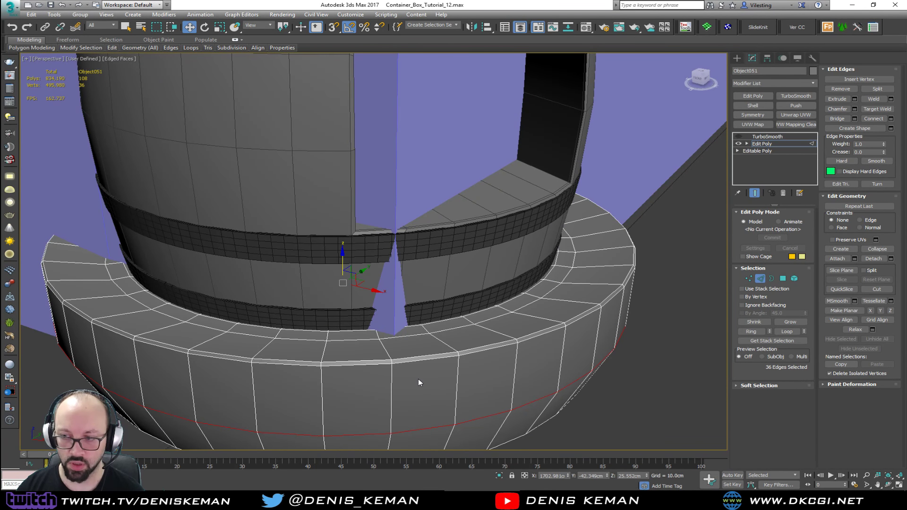
pyautogui.click(760, 278)
# - Re-enable the base ring's TurboSmooth and add another Edit Poly modifier above it
pyautogui.click(740, 137)
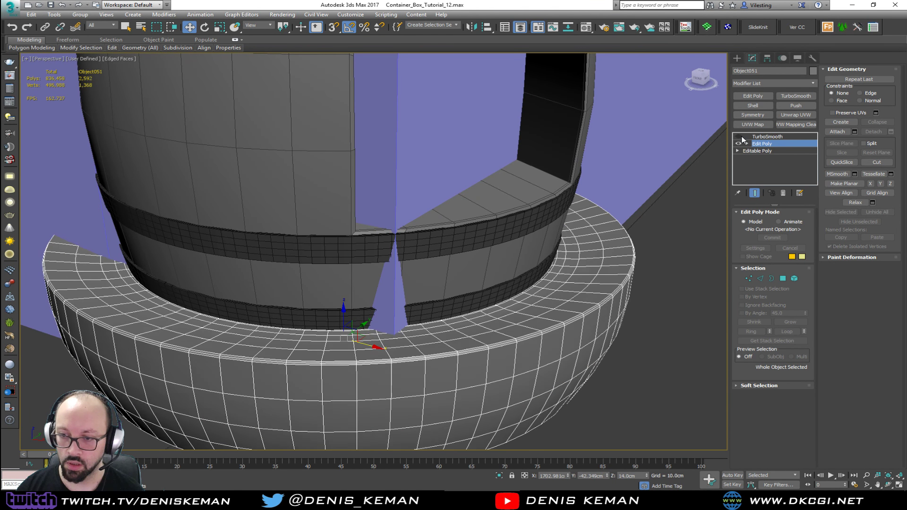
pyautogui.keyDown('alt'); pyautogui.moveTo(550, 331); pyautogui.dragTo(518, 301, button='middle'); pyautogui.keyUp('alt')
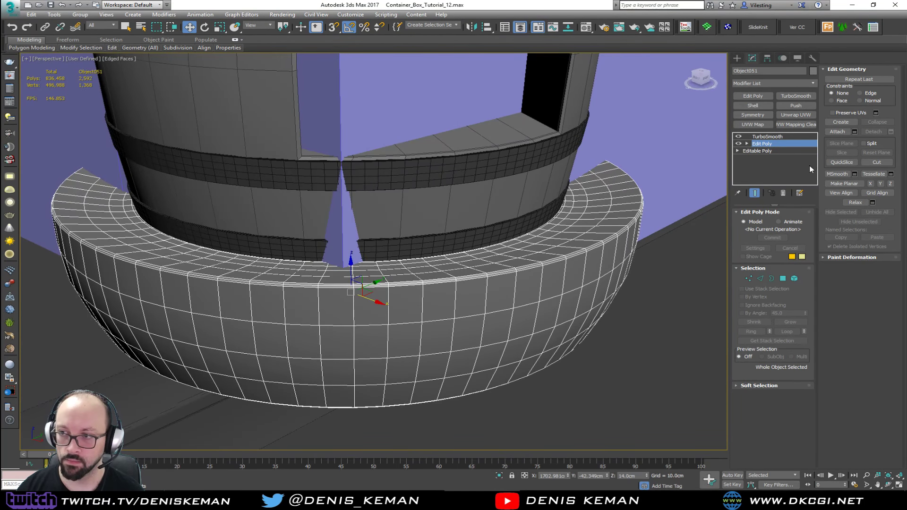
pyautogui.click(754, 97)
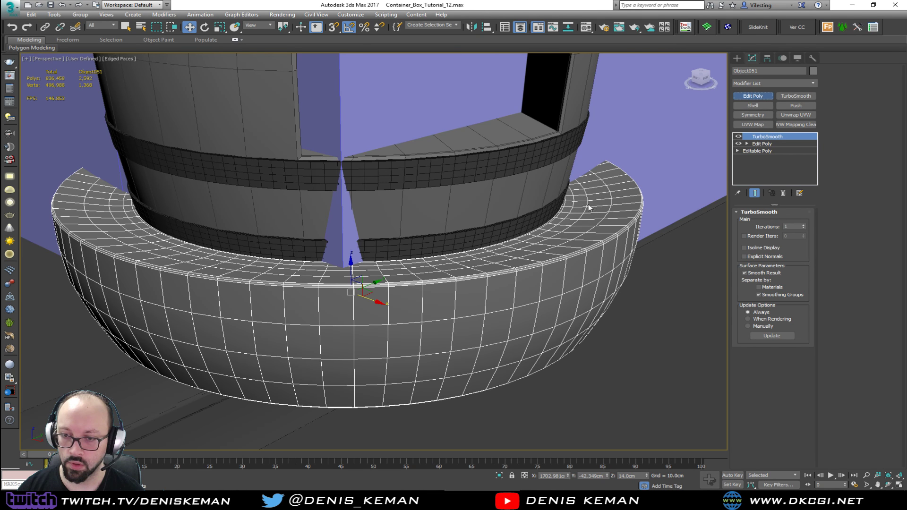
# - Select the uppermost and lowermost polygon rows around the base ring's outer side and detach them as a cloned separate object
pyautogui.press('2')
pyautogui.click(388, 310)
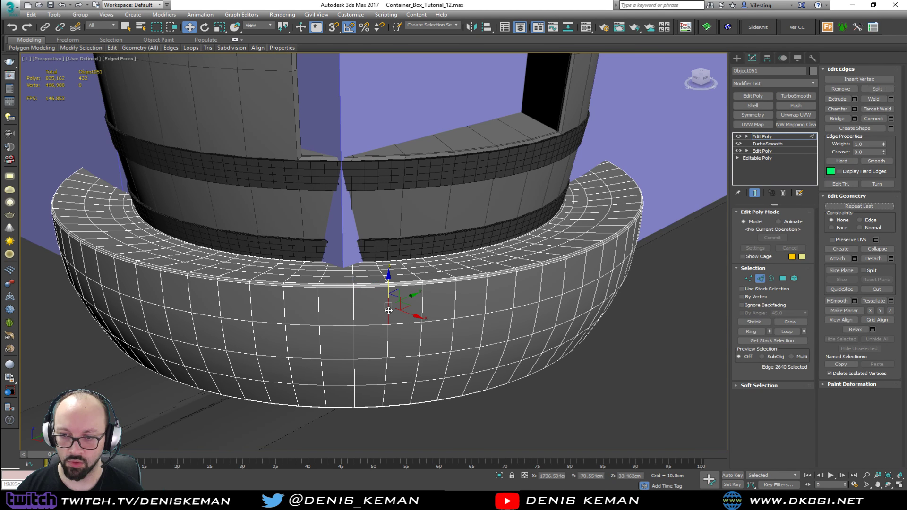
pyautogui.hotkey('alt', 'r')
pyautogui.keyDown('ctrl'); pyautogui.click(380, 400); pyautogui.keyUp('ctrl')
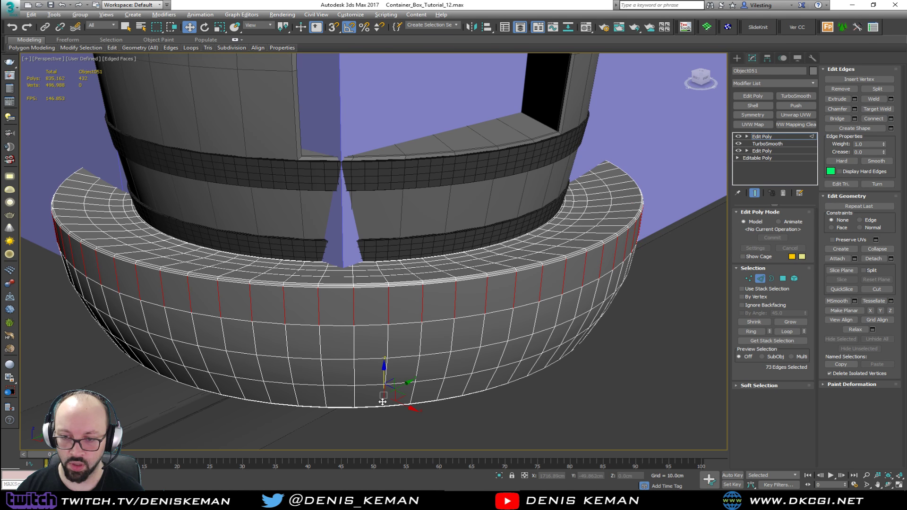
pyautogui.hotkey('alt', 'r')
pyautogui.keyDown('ctrl'); pyautogui.click(783, 279); pyautogui.keyUp('ctrl')
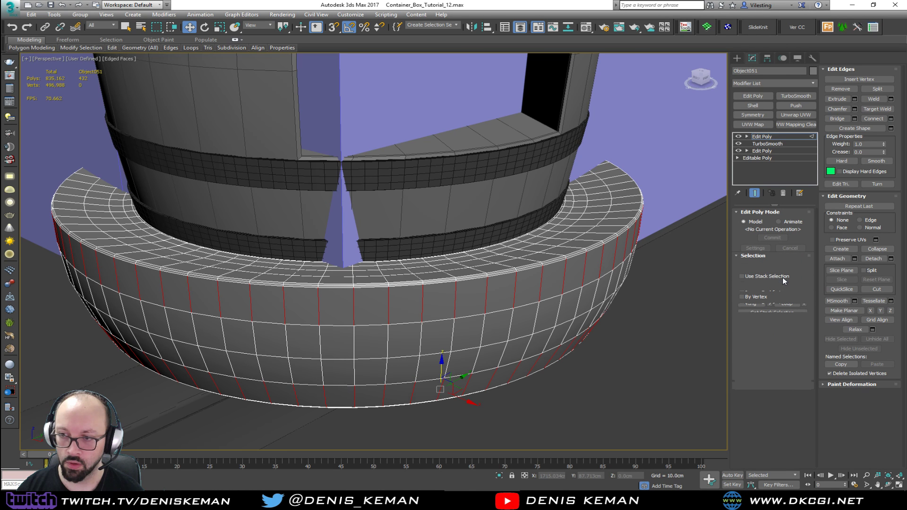
pyautogui.click(891, 131)
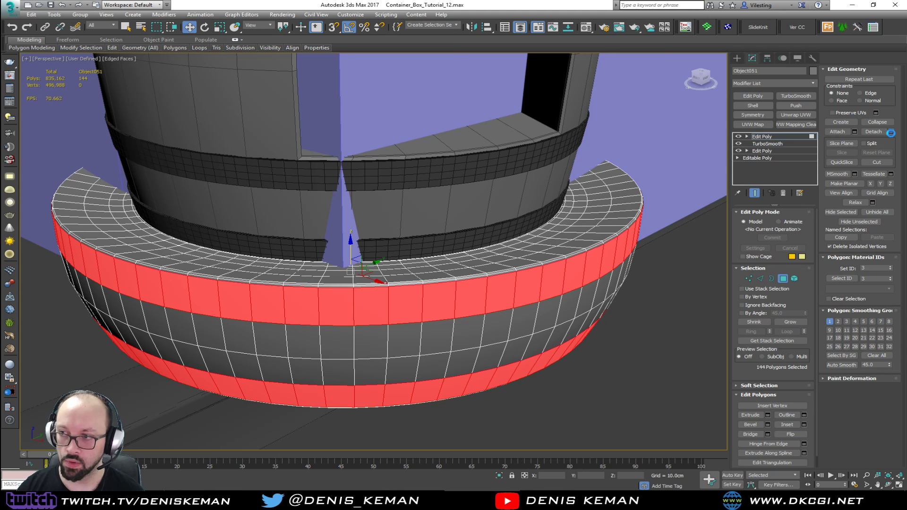
pyautogui.click(484, 255)
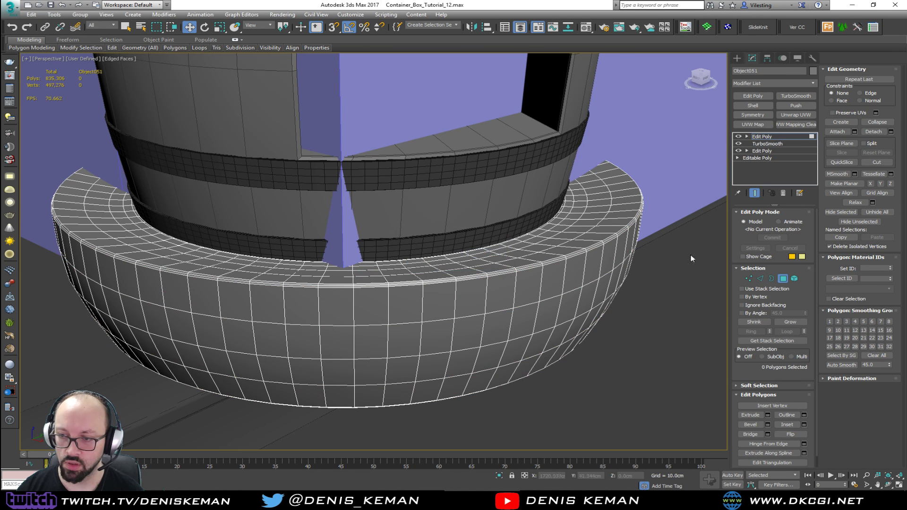
# - Leave polygon editing and delete the Edit Poly modifier above the base ring's TurboSmooth
pyautogui.click(782, 279)
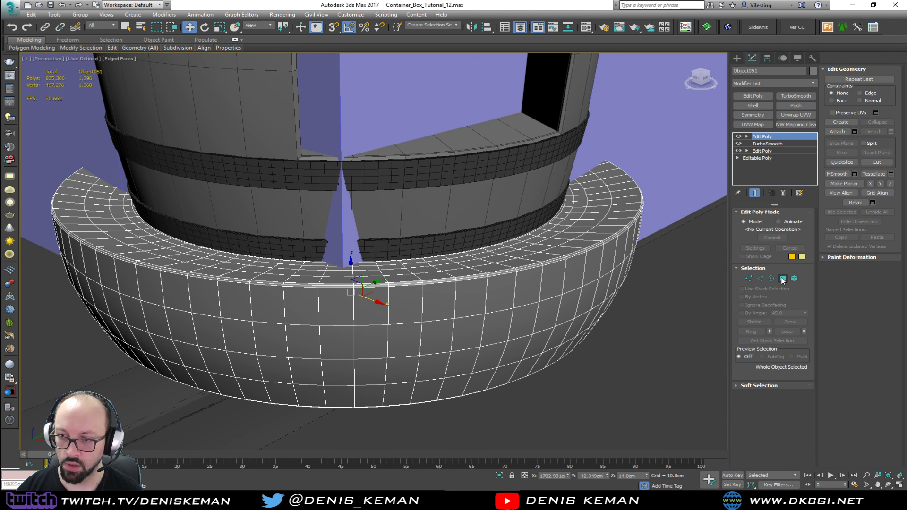
pyautogui.click(783, 193)
pyautogui.hotkey('ctrl', 'e')
pyautogui.hotkey('ctrl', 'z')
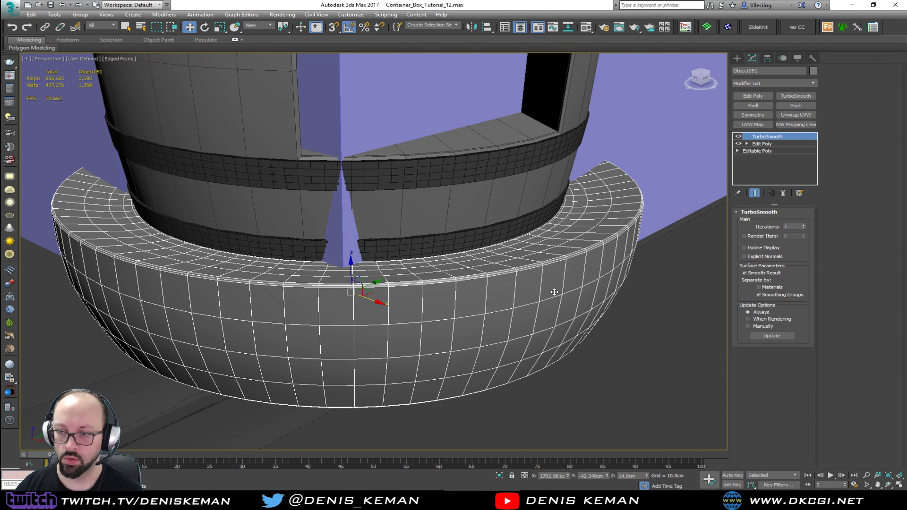
# - Select the detached band object overlapping the base ring with the help of wireframe display, then restore shaded display
pyautogui.click(554, 292)
pyautogui.press('F3')
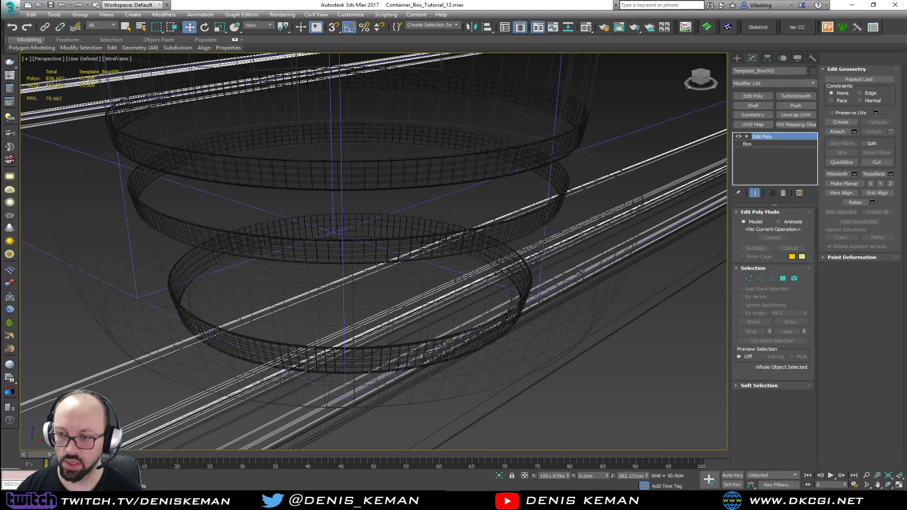
pyautogui.click(583, 265)
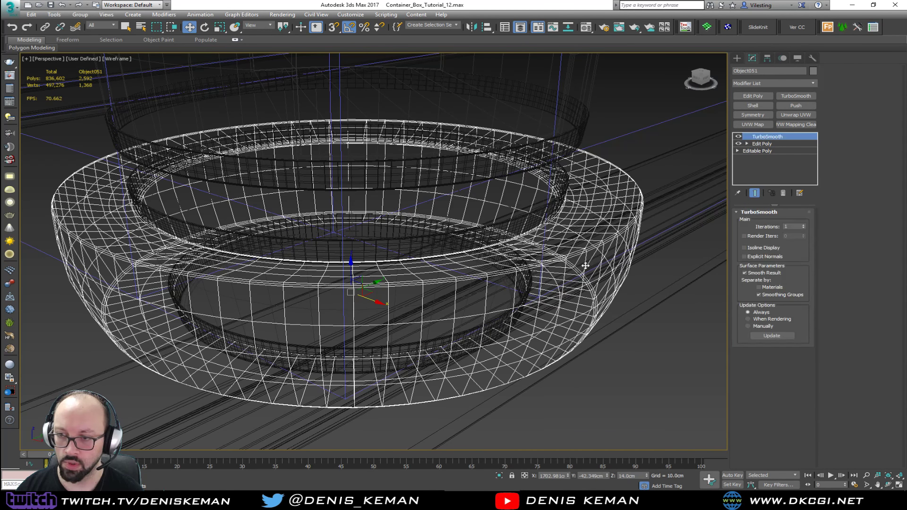
pyautogui.click(586, 266)
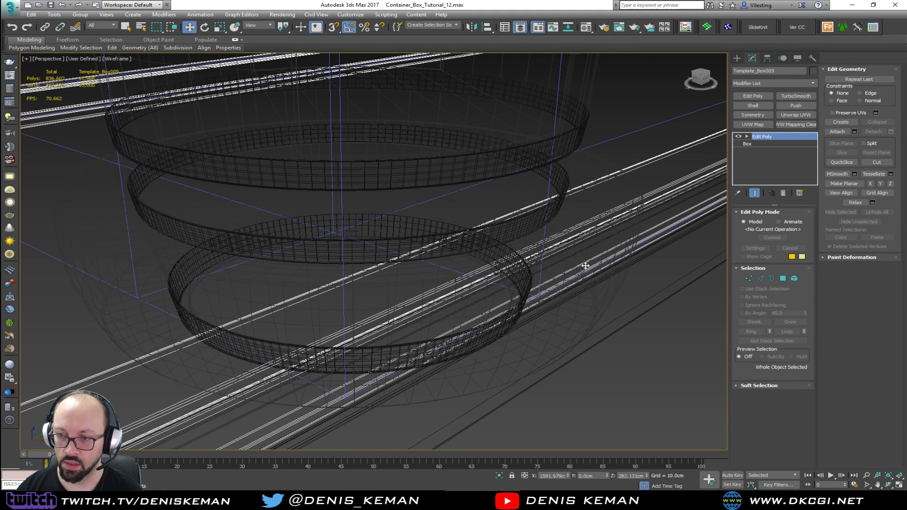
pyautogui.click(585, 266)
pyautogui.click(585, 266)
pyautogui.press('F3')
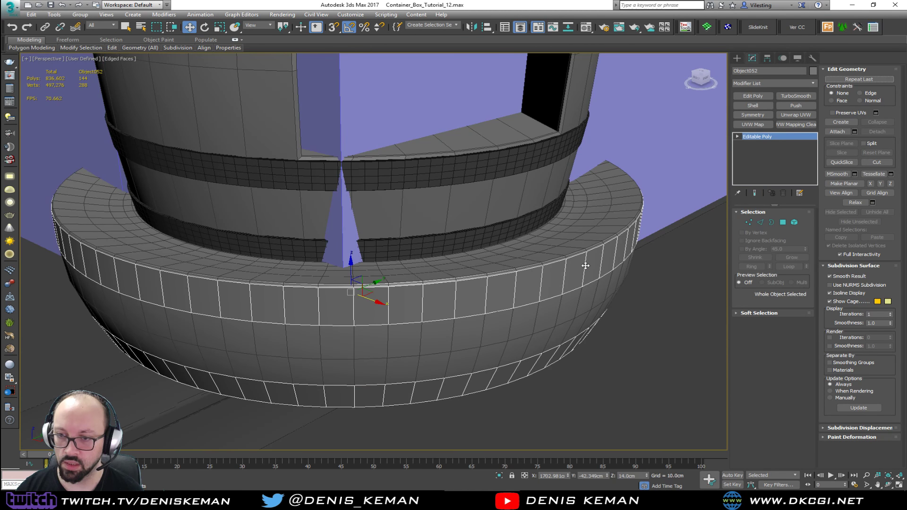
# - Add a Shell with a 0.5 cm outer amount and a TurboSmooth separated by smoothing groups to the detached bands
pyautogui.click(760, 106)
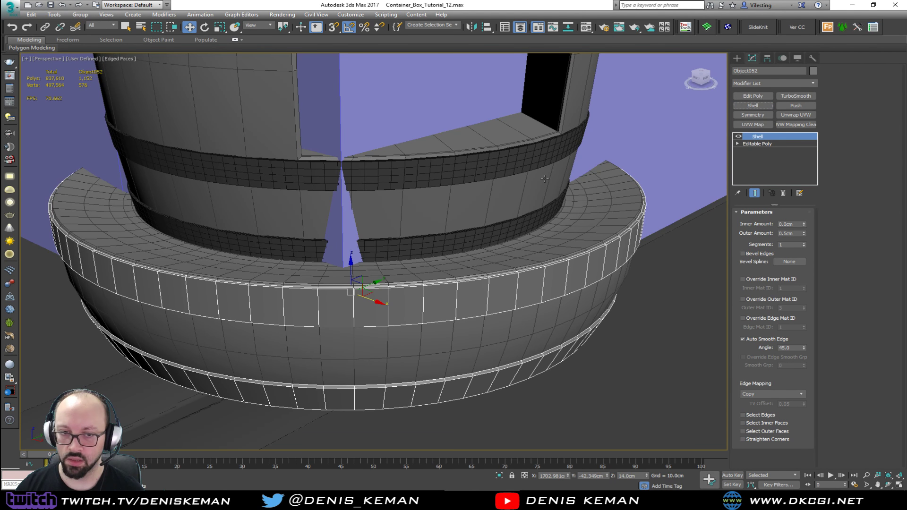
pyautogui.keyDown('alt'); pyautogui.moveTo(433, 237); pyautogui.dragTo(429, 238, button='middle'); pyautogui.keyUp('alt')
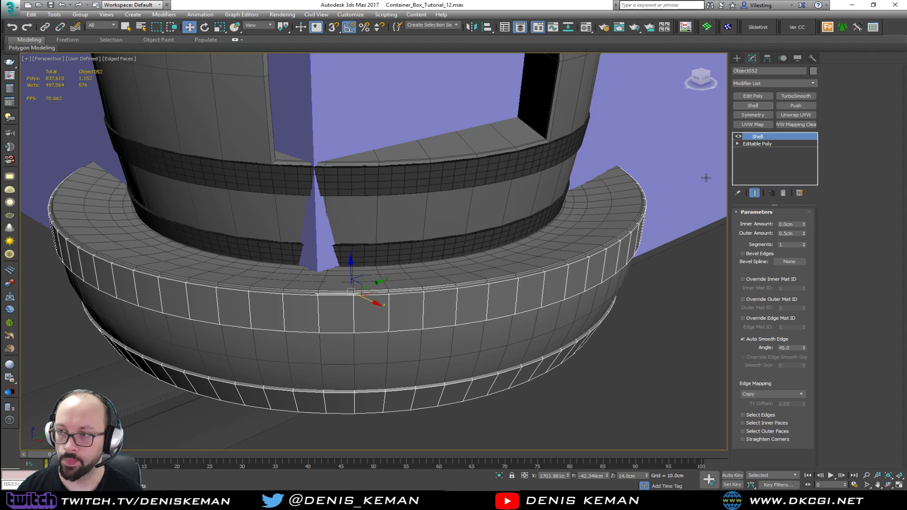
pyautogui.click(798, 96)
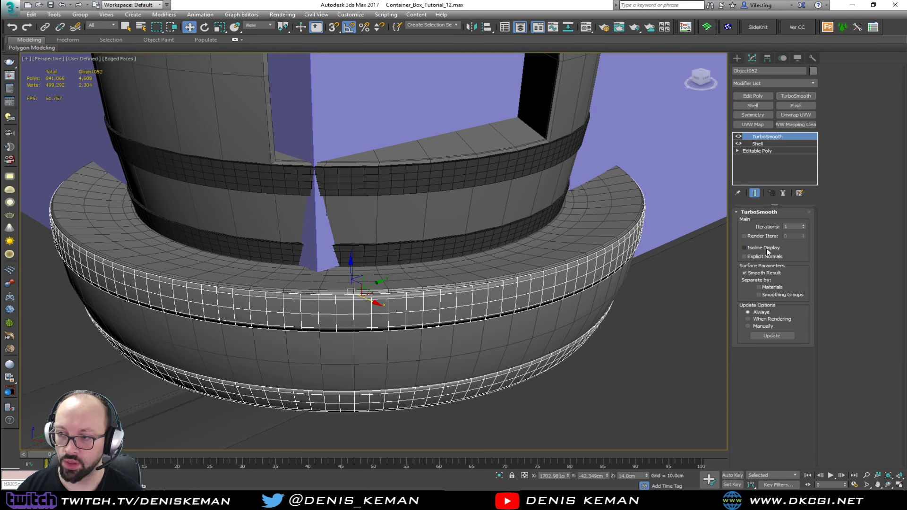
pyautogui.click(770, 297)
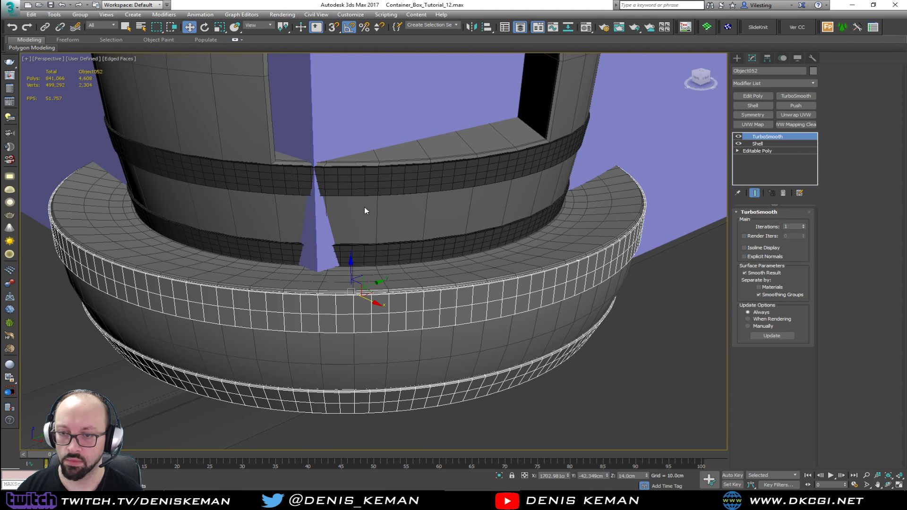
# - Copy the dark material from the lowest visible barrel hoop onto the base ring's bands
pyautogui.hotkey('alt', 'c')
pyautogui.click(380, 269)
pyautogui.click(513, 294)
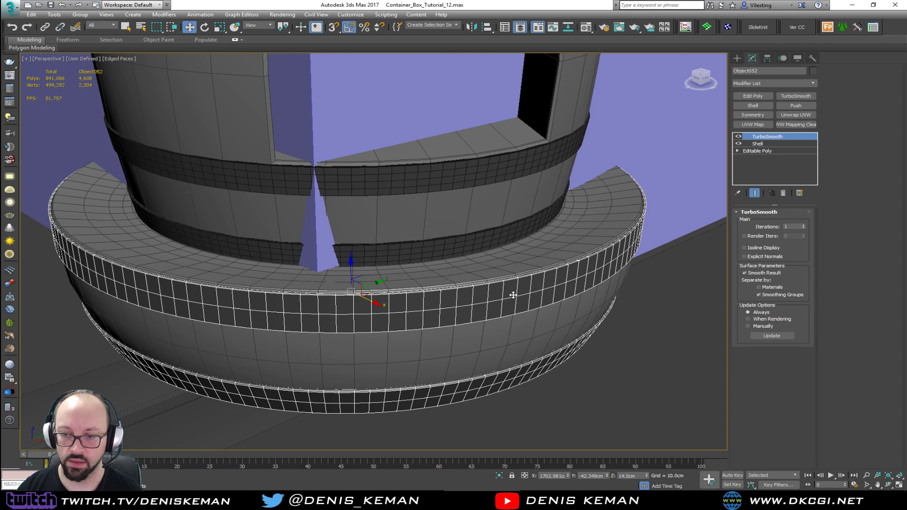
# - Turn off edged faces and examine the banded barrel base at the corner of the bar
pyautogui.click(607, 381)
pyautogui.scroll(-4, 607, 382)
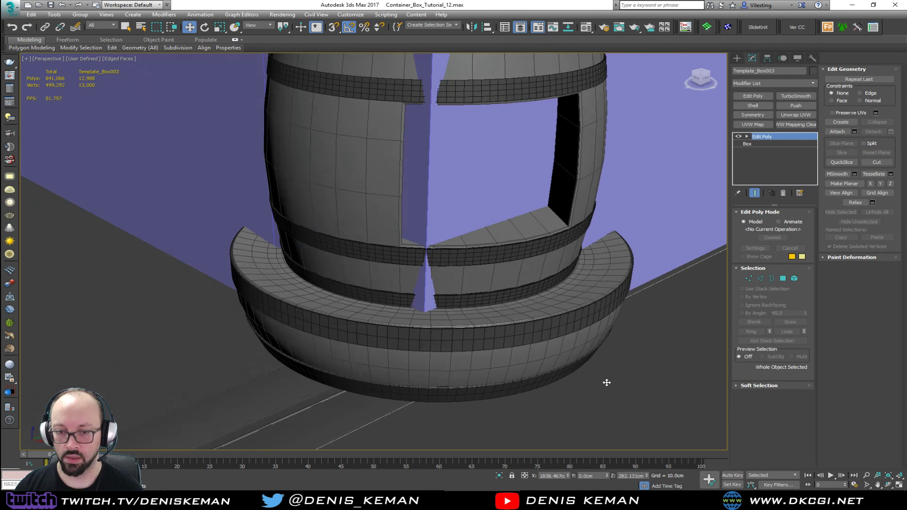
pyautogui.press('F4')
pyautogui.scroll(-4, 524, 272)
pyautogui.scroll(-3, 525, 273)
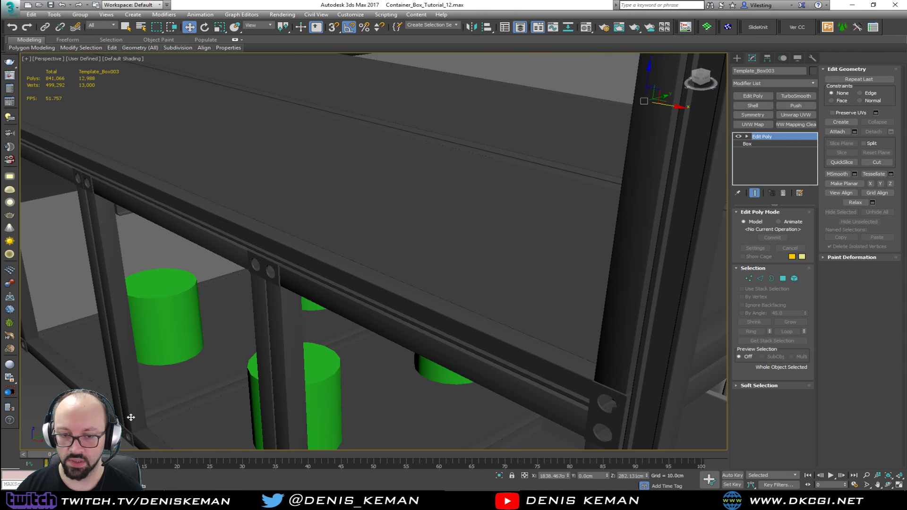
pyautogui.scroll(-3, 131, 418)
pyautogui.keyDown('alt'); pyautogui.moveTo(131, 417); pyautogui.dragTo(233, 321, button='middle'); pyautogui.keyUp('alt')
pyautogui.click(225, 353)
pyautogui.keyDown('alt'); pyautogui.moveTo(225, 353); pyautogui.dragTo(347, 302, button='middle'); pyautogui.keyUp('alt')
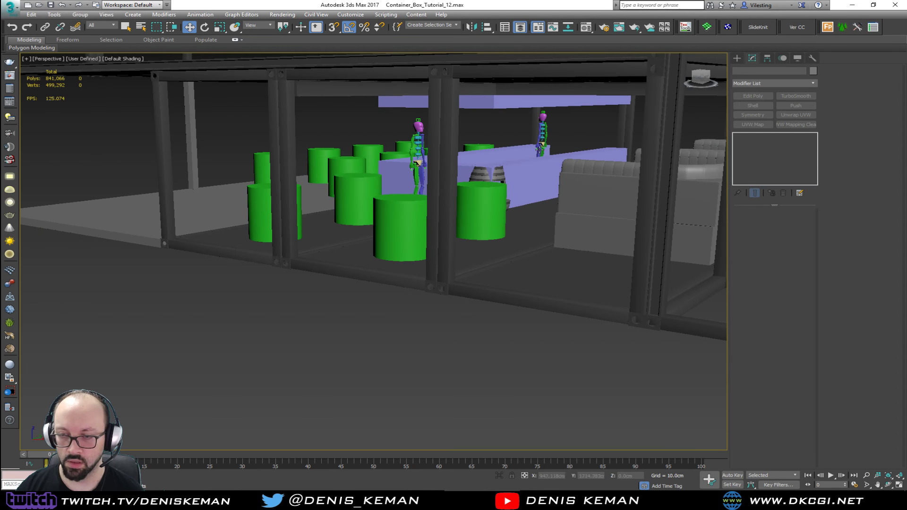
pyautogui.keyDown('alt'); pyautogui.moveTo(538, 150); pyautogui.dragTo(462, 232, button='middle'); pyautogui.keyUp('alt')
pyautogui.scroll(8, 462, 232)
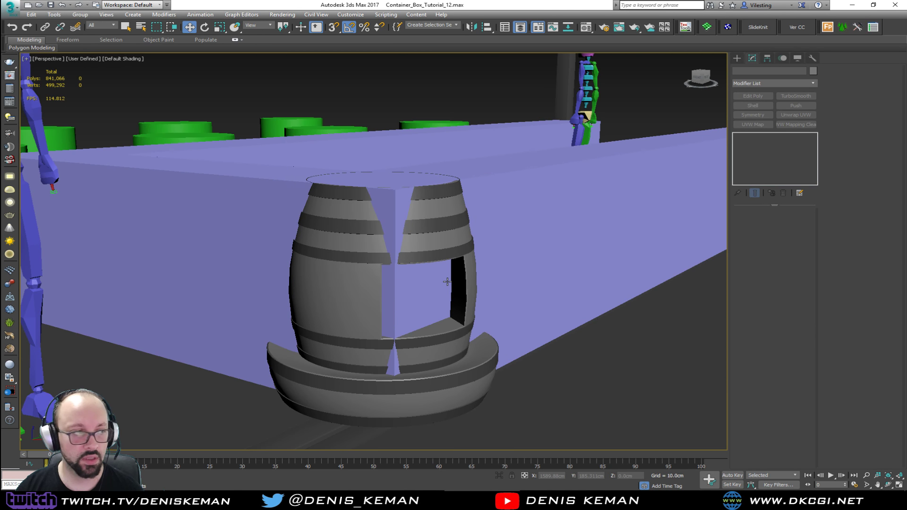
# - Hide the floor, container frame and steel beams that obstruct the bar area
pyautogui.click(117, 408)
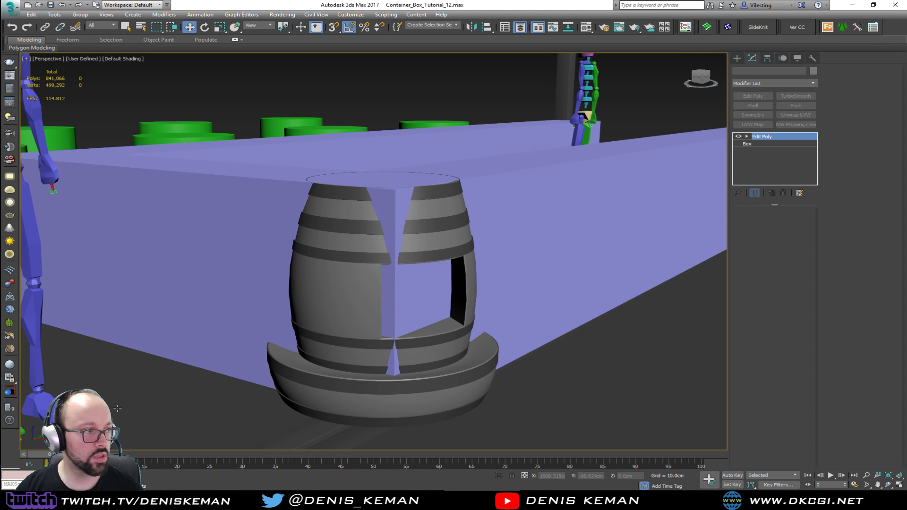
pyautogui.click(351, 322)
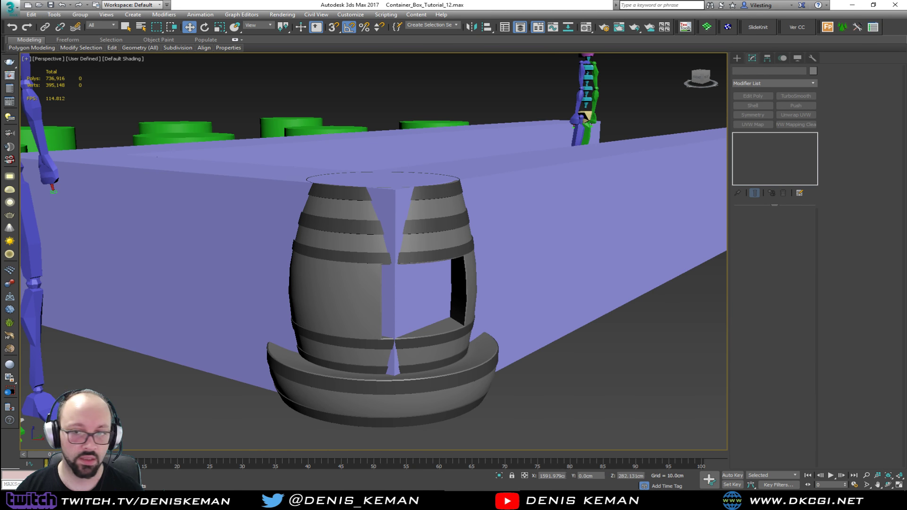
pyautogui.scroll(-10, 558, 392)
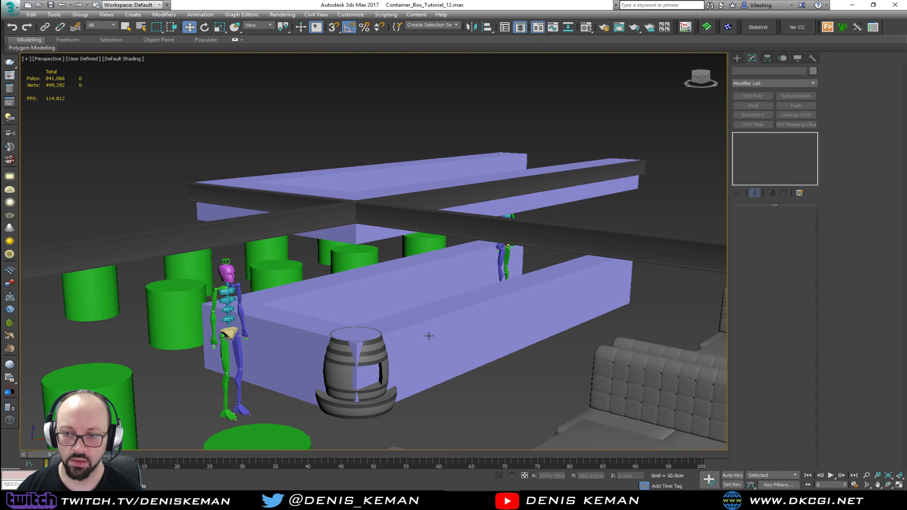
pyautogui.click(458, 211)
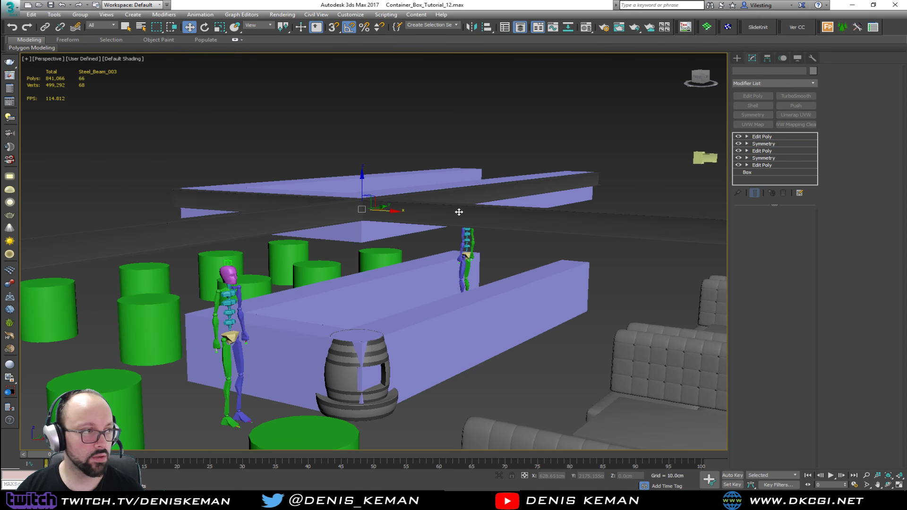
pyautogui.click(469, 382)
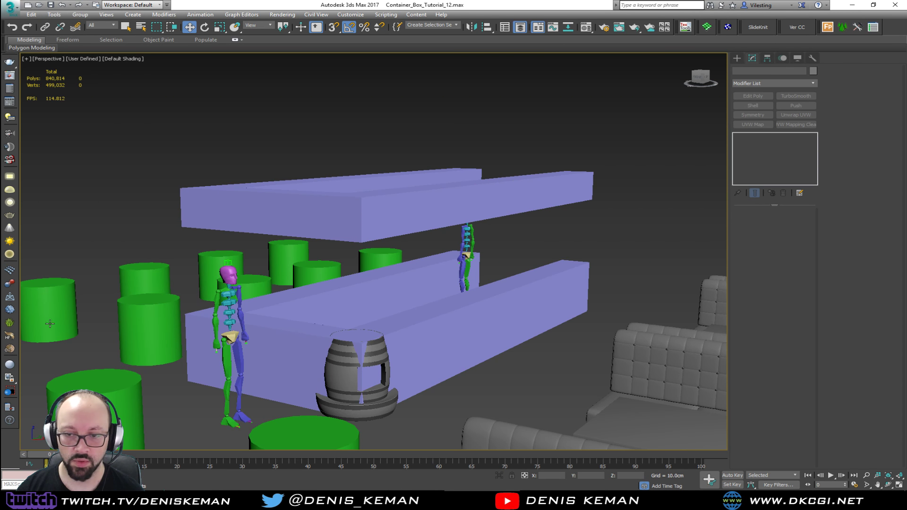
# - Examine the barrel's scale and corner placement relative to the bar counter, the human figures and the surrounding seating
pyautogui.scroll(5, 390, 396)
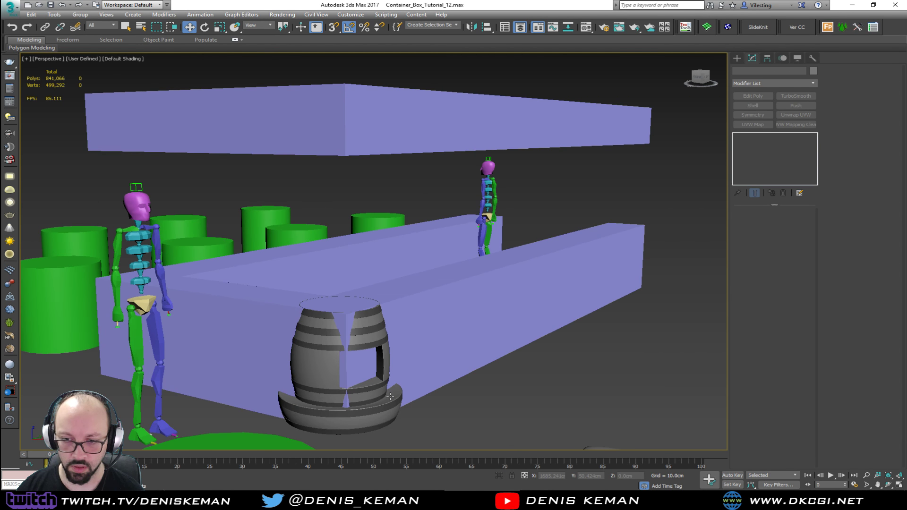
pyautogui.scroll(-6, 405, 381)
pyautogui.scroll(5, 419, 346)
pyautogui.moveTo(420, 346)
pyautogui.keyDown('alt'); pyautogui.mouseDown(button='middle')
pyautogui.moveTo(383, 347)
pyautogui.moveTo(435, 348)
pyautogui.moveTo(410, 333)
pyautogui.mouseUp(button='middle'); pyautogui.keyUp('alt')
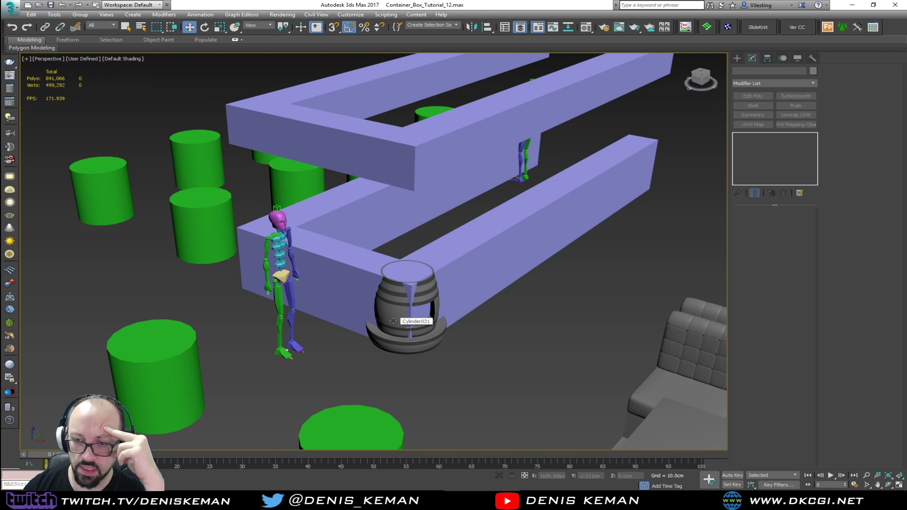
pyautogui.moveTo(392, 318); pyautogui.dragTo(458, 241, button='middle')
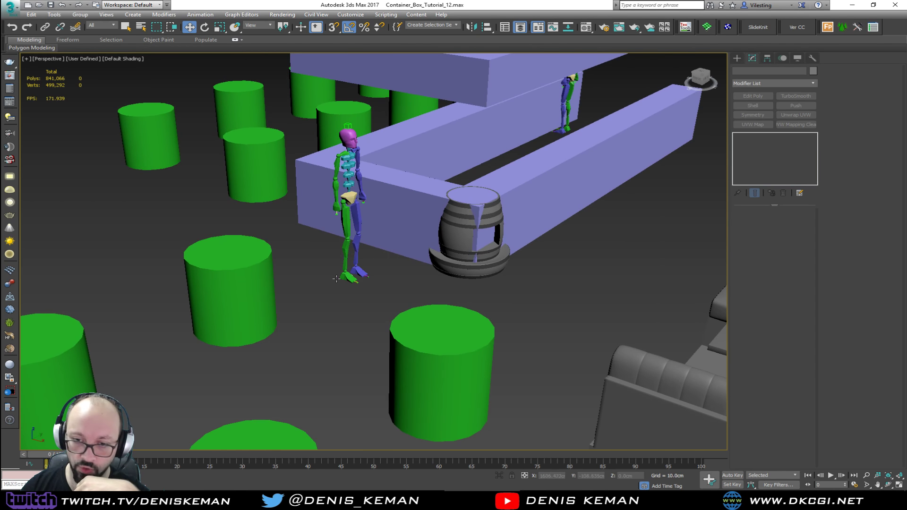
pyautogui.keyDown('alt'); pyautogui.moveTo(315, 310); pyautogui.dragTo(468, 298, button='middle'); pyautogui.keyUp('alt')
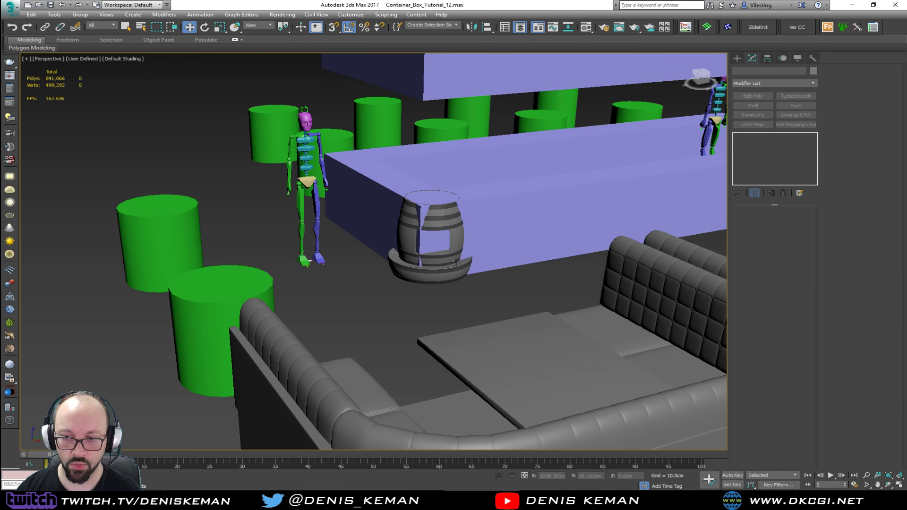
pyautogui.scroll(3, 456, 262)
pyautogui.moveTo(456, 262); pyautogui.dragTo(423, 363, button='middle')
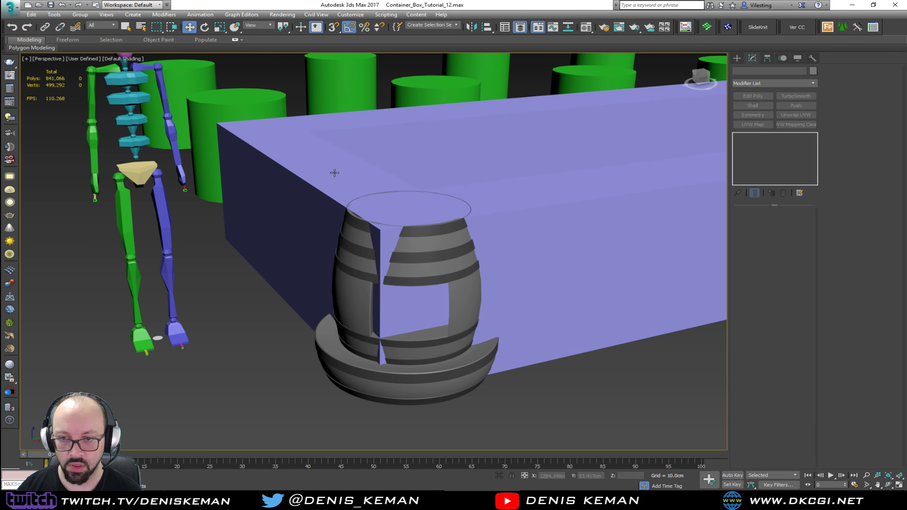
pyautogui.keyDown('alt'); pyautogui.moveTo(468, 262); pyautogui.dragTo(503, 213, button='middle'); pyautogui.keyUp('alt')
pyautogui.scroll(-3, 466, 275)
pyautogui.scroll(4, 474, 239)
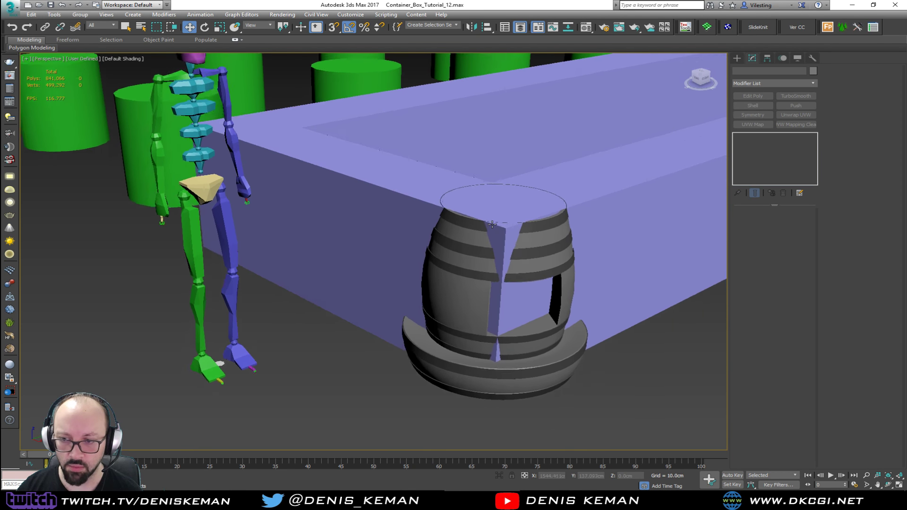
pyautogui.scroll(-4, 503, 213)
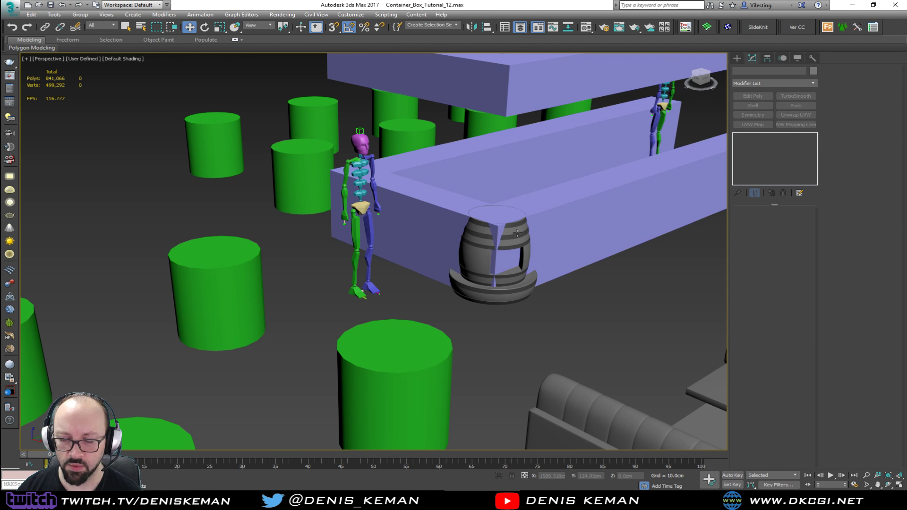
pyautogui.scroll(-3, 506, 243)
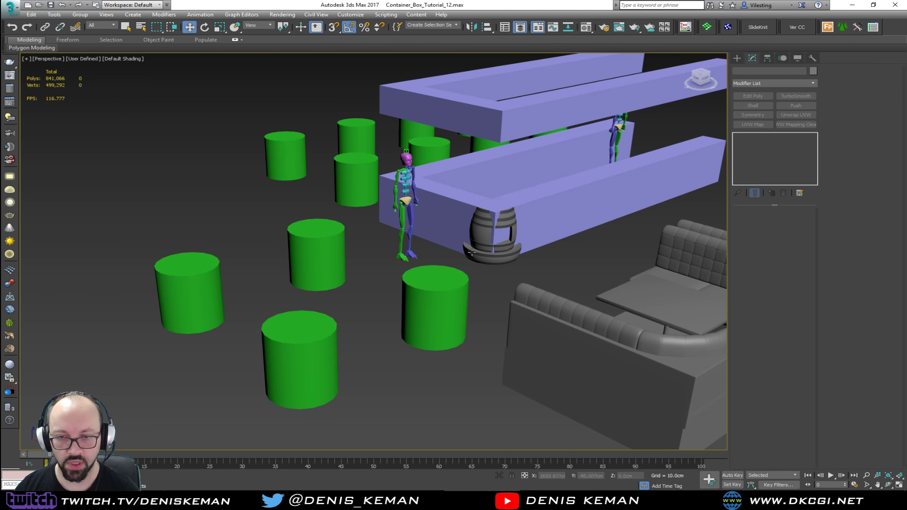
# - Examine the barrel's fit at the bar counter corner in shaded and wireframe display from several angles
pyautogui.scroll(8, 491, 234)
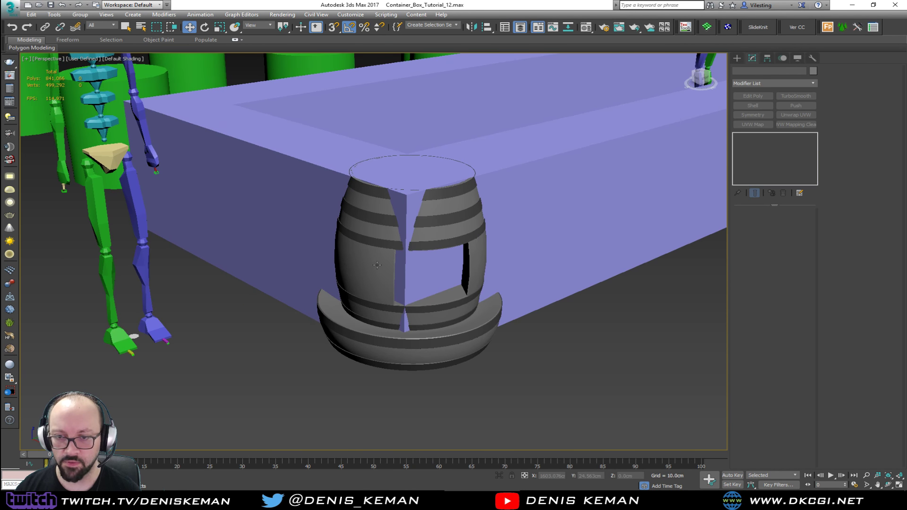
pyautogui.scroll(3, 377, 265)
pyautogui.scroll(-2, 377, 265)
pyautogui.press('F3')
pyautogui.scroll(-4, 376, 267)
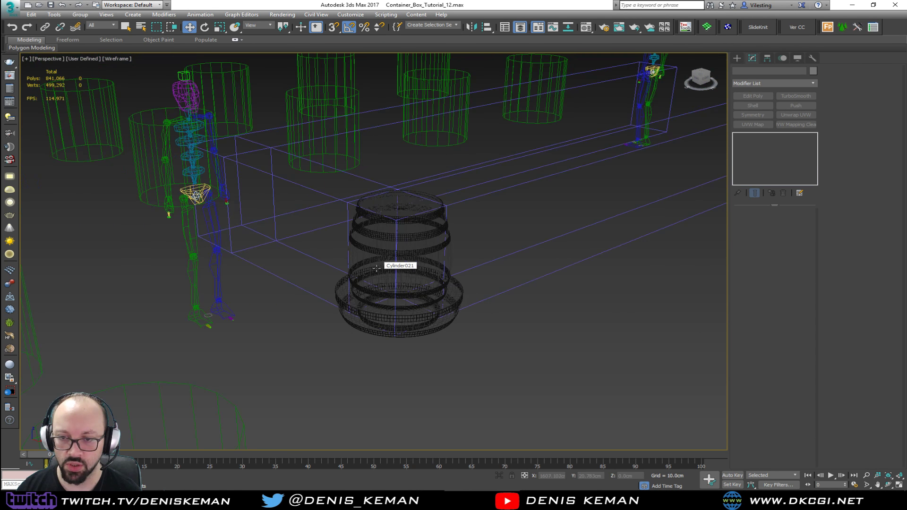
pyautogui.press('F3')
pyautogui.scroll(-2, 376, 268)
pyautogui.scroll(2, 376, 267)
pyautogui.moveTo(377, 268); pyautogui.dragTo(338, 278, button='middle')
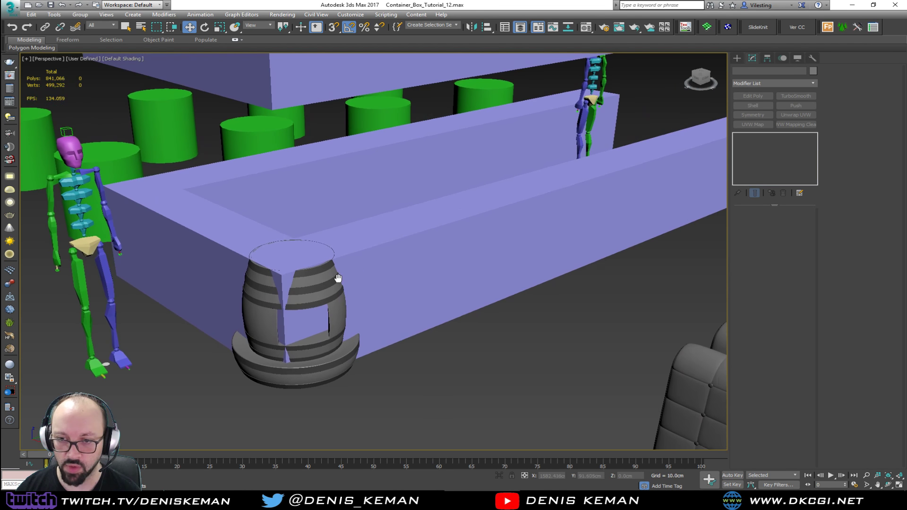
pyautogui.keyDown('alt'); pyautogui.moveTo(441, 269); pyautogui.dragTo(279, 251, button='middle'); pyautogui.keyUp('alt')
pyautogui.scroll(-2, 279, 251)
pyautogui.keyDown('alt'); pyautogui.moveTo(437, 316); pyautogui.dragTo(420, 314, button='middle'); pyautogui.keyUp('alt')
pyautogui.keyDown('alt'); pyautogui.moveTo(241, 226); pyautogui.dragTo(378, 264, button='middle'); pyautogui.keyUp('alt')
# - Study the barrel, the counter top above it and the row of stools in the Bar_Idea_02 reference photo
pyautogui.click(648, 500)
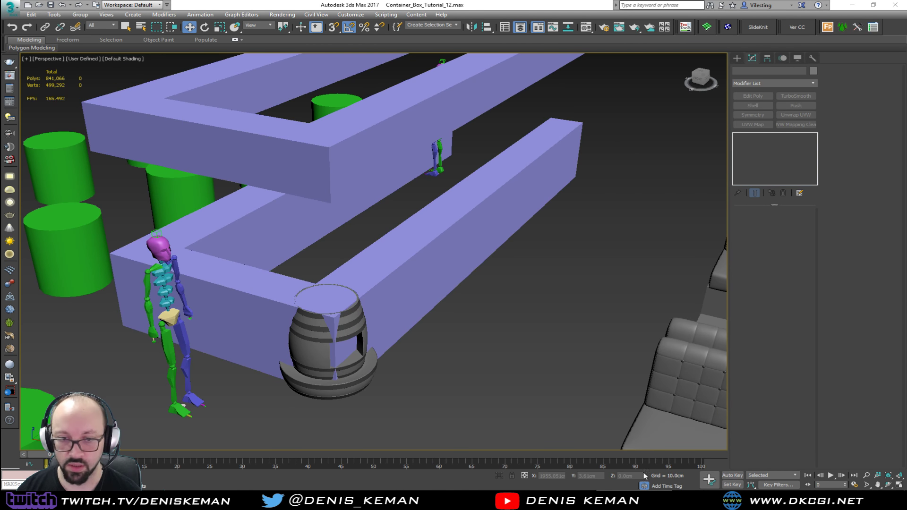
pyautogui.moveTo(0, 54); pyautogui.dragTo(443, 58)
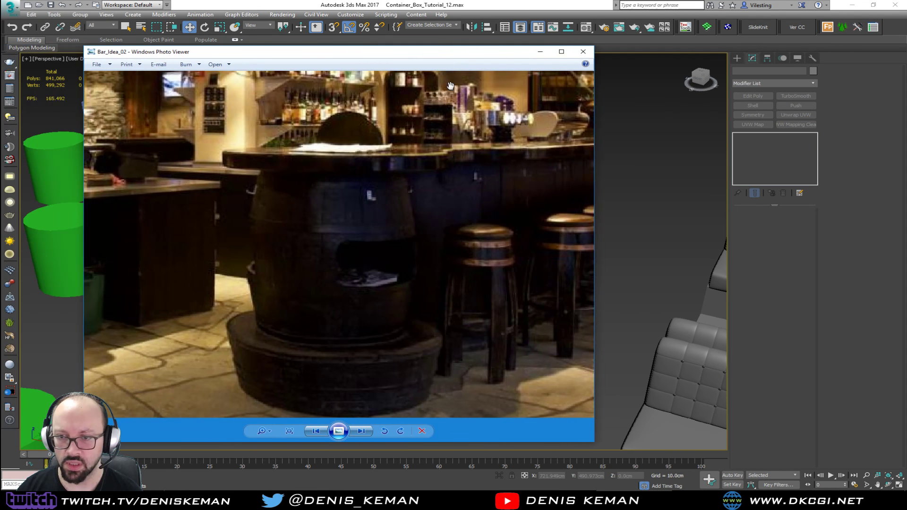
pyautogui.moveTo(540, 267); pyautogui.dragTo(224, 266)
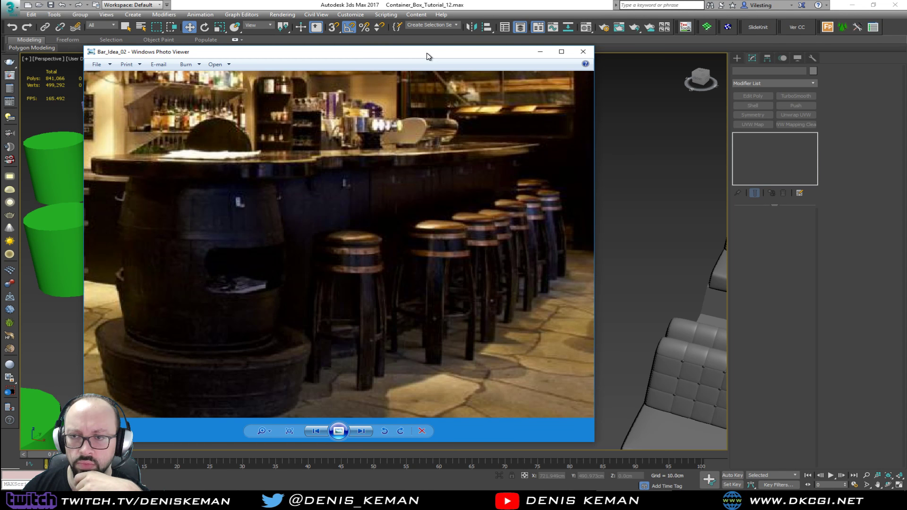
pyautogui.moveTo(407, 53); pyautogui.dragTo(0, 53)
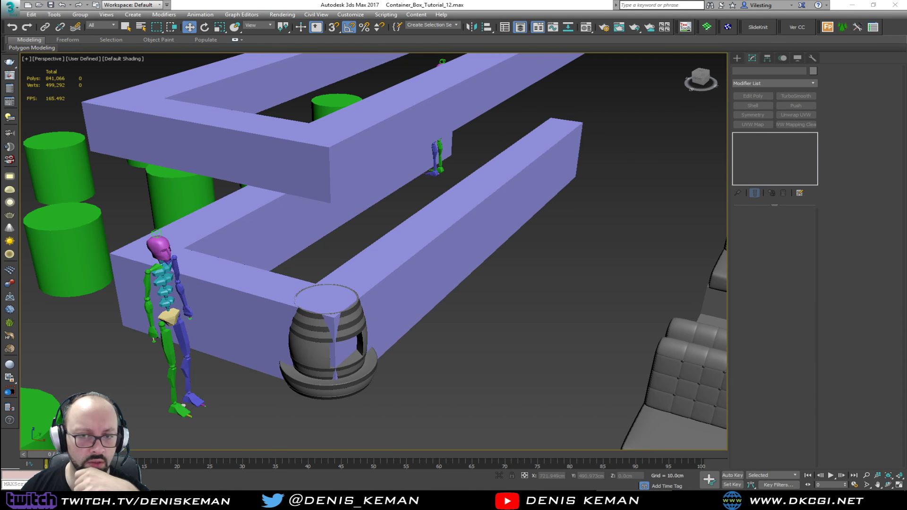
# - Isolate the lower bar counter together with the barrel and its base parts
pyautogui.click(392, 325)
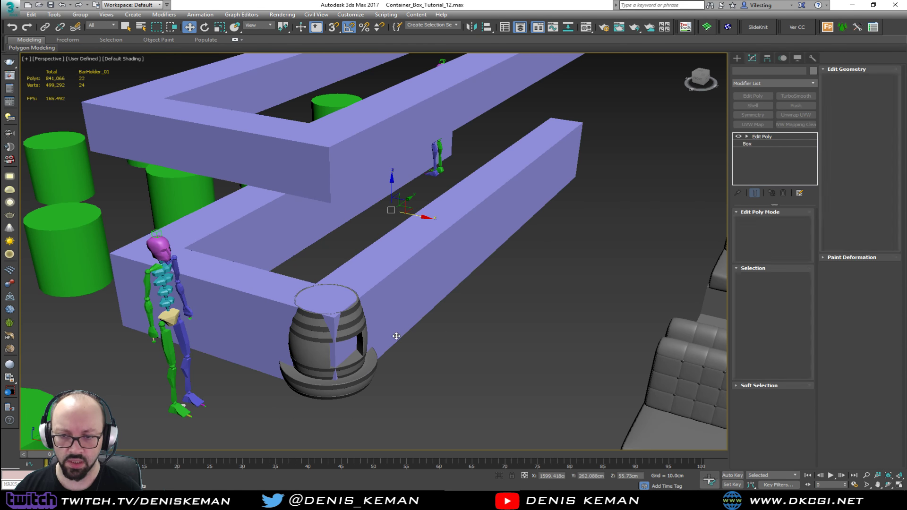
pyautogui.moveTo(436, 411); pyautogui.dragTo(317, 313)
pyautogui.moveTo(290, 279); pyautogui.dragTo(289, 276)
pyautogui.hotkey('alt', 'q')
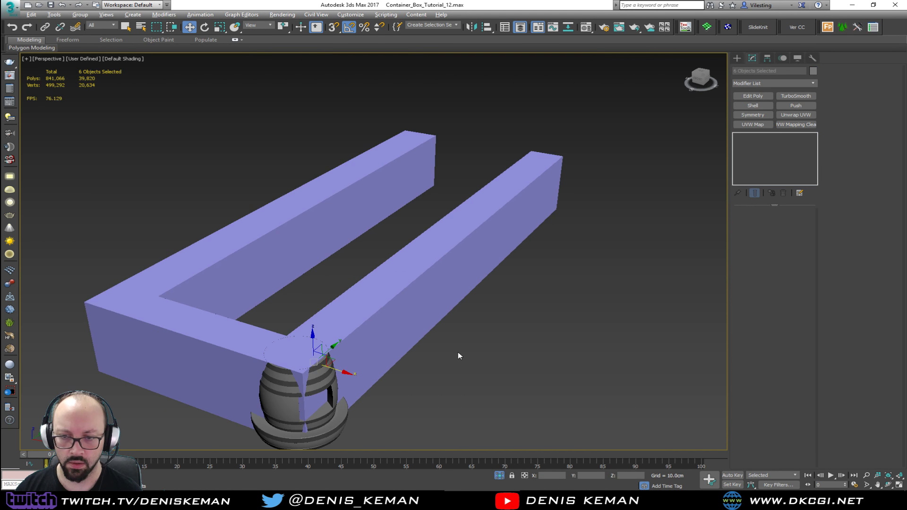
# - Create a plane of about 672 x 89 cm in the Top view, covering the counter arm that ends at the barrel
pyautogui.hotkey('alt', 'w')
pyautogui.click(161, 139)
pyautogui.hotkey('alt', 'w')
pyautogui.moveTo(231, 219); pyautogui.dragTo(132, 217, button='middle')
pyautogui.rightClick(368, 209)
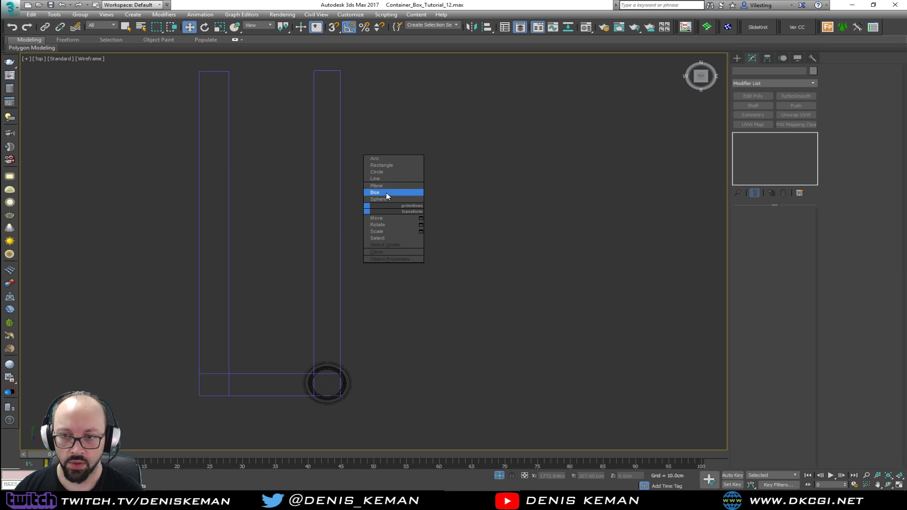
pyautogui.click(375, 164)
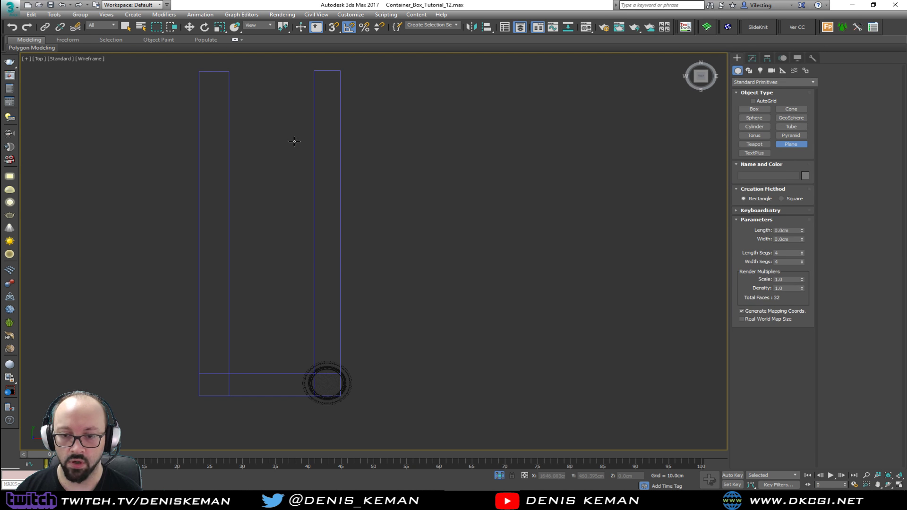
pyautogui.moveTo(302, 402); pyautogui.dragTo(352, 71)
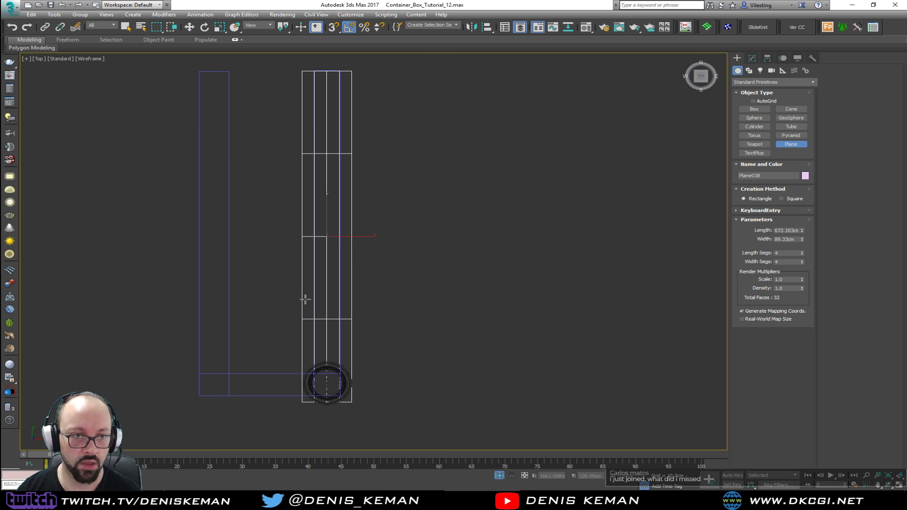
# - Reduce the new plane to 1 length segment and 1 width segment
pyautogui.press('w')
pyautogui.moveTo(322, 351); pyautogui.dragTo(331, 295, button='middle')
pyautogui.click(752, 59)
pyautogui.rightClick(802, 245)
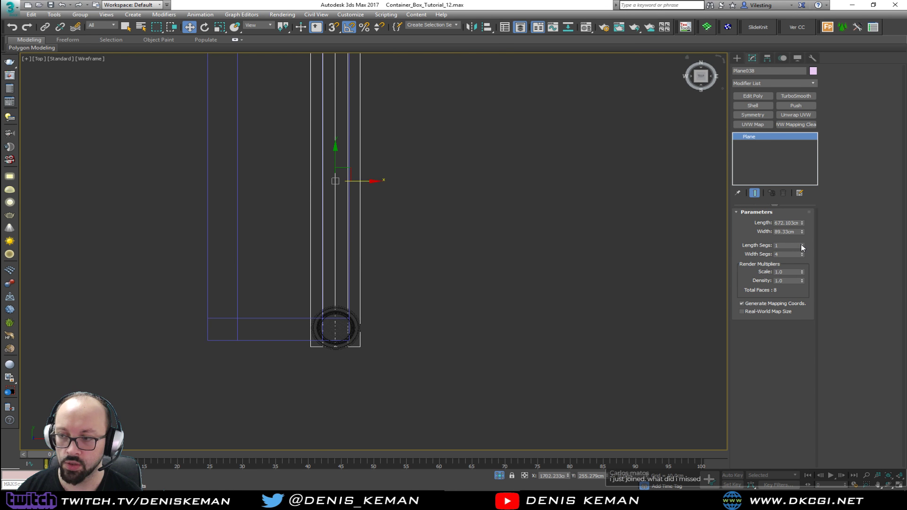
pyautogui.rightClick(801, 254)
# - Add Edit Poly to the plane and insert one lengthwise centre loop and three crosswise loops toward the barrel end
pyautogui.moveTo(377, 282); pyautogui.dragTo(374, 309, button='middle')
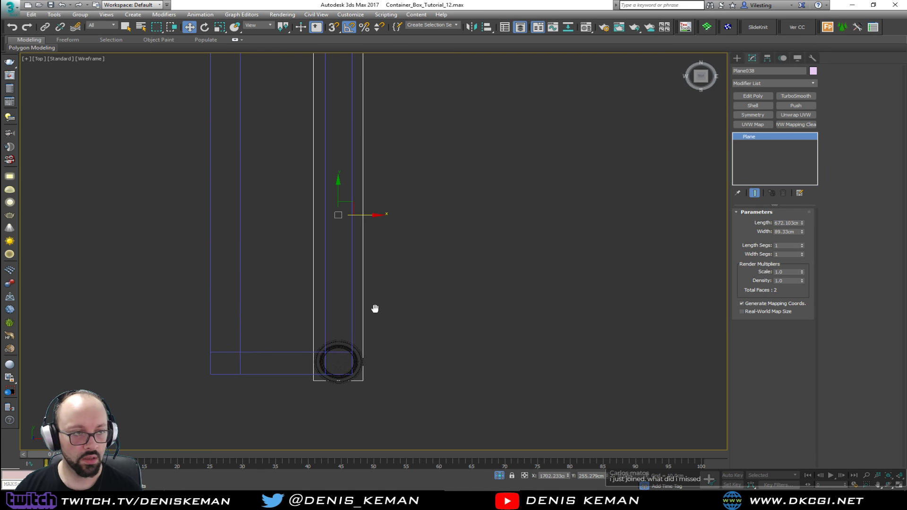
pyautogui.click(752, 96)
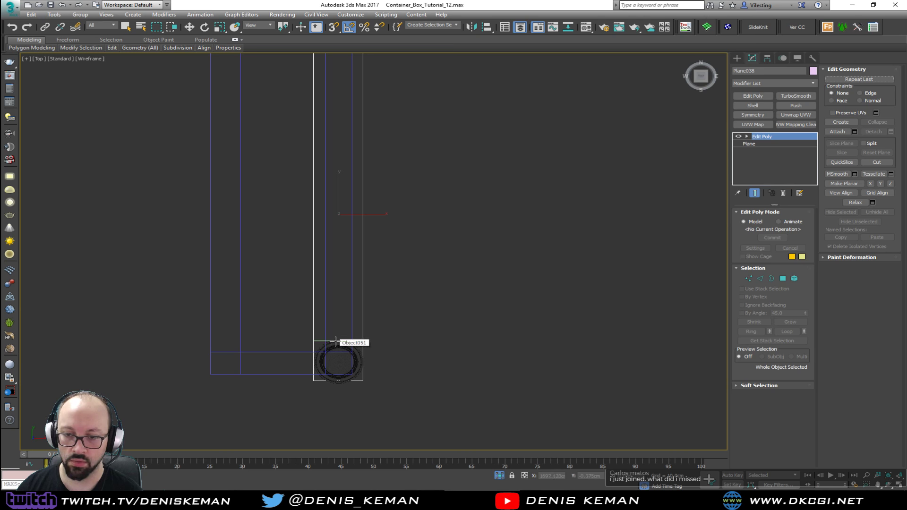
pyautogui.press('2')
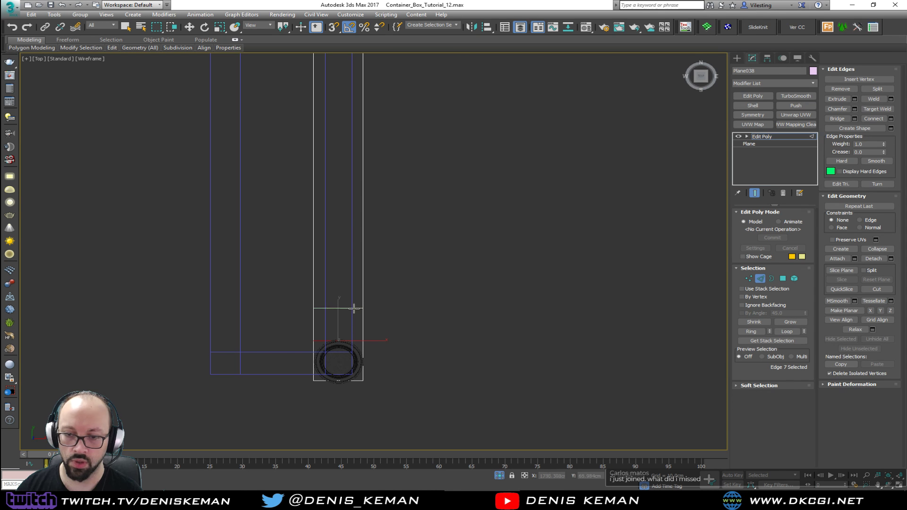
pyautogui.click(343, 335)
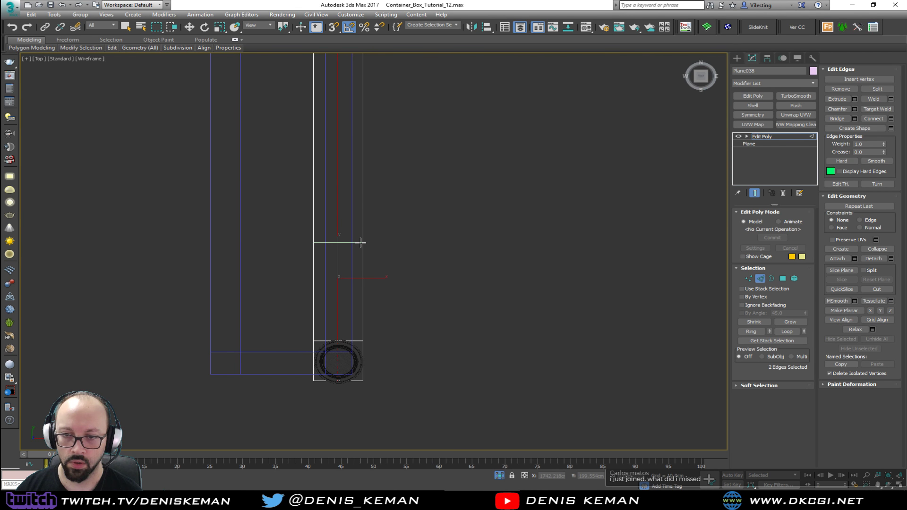
pyautogui.moveTo(360, 243); pyautogui.dragTo(354, 314, button='middle')
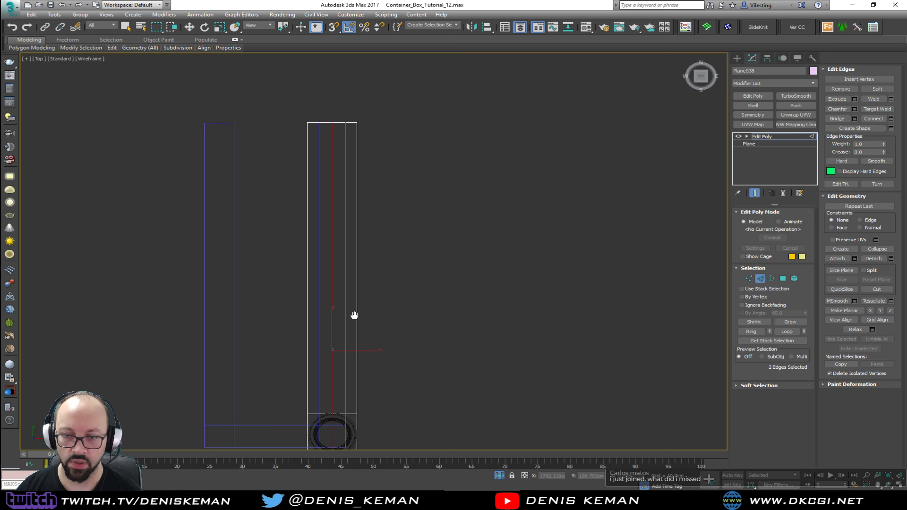
pyautogui.click(344, 346)
pyautogui.click(344, 380)
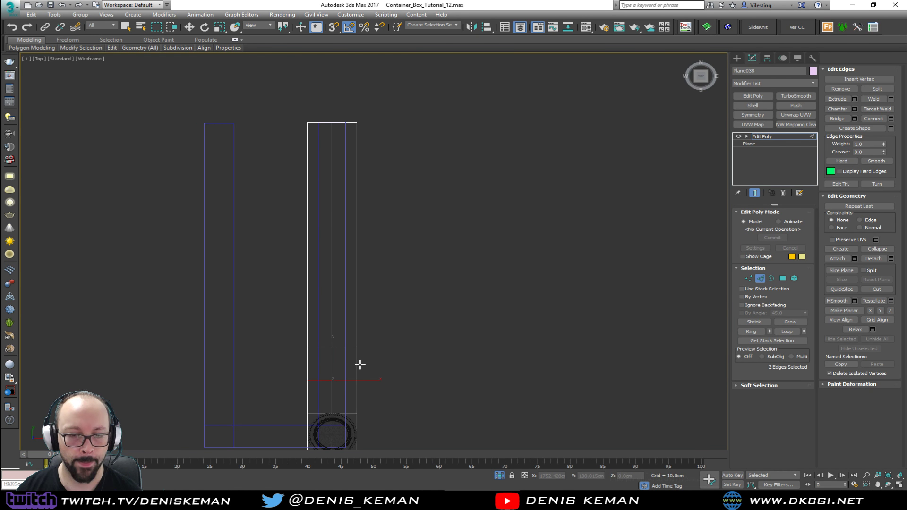
# - Raise the whole plane to about 109 cm so it lies above the counter and barrel
pyautogui.press('w')
pyautogui.hotkey('alt', 'w')
pyautogui.middleClick(534, 363)
pyautogui.hotkey('alt', 'w')
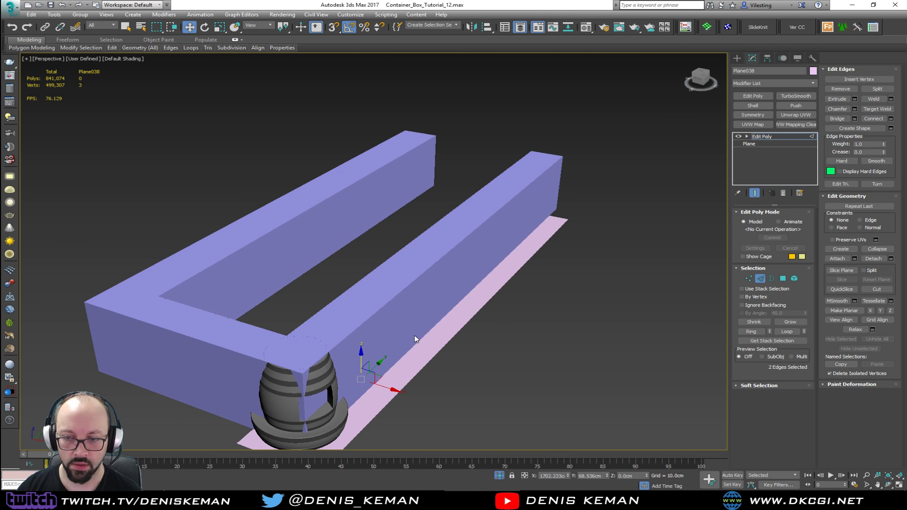
pyautogui.click(763, 279)
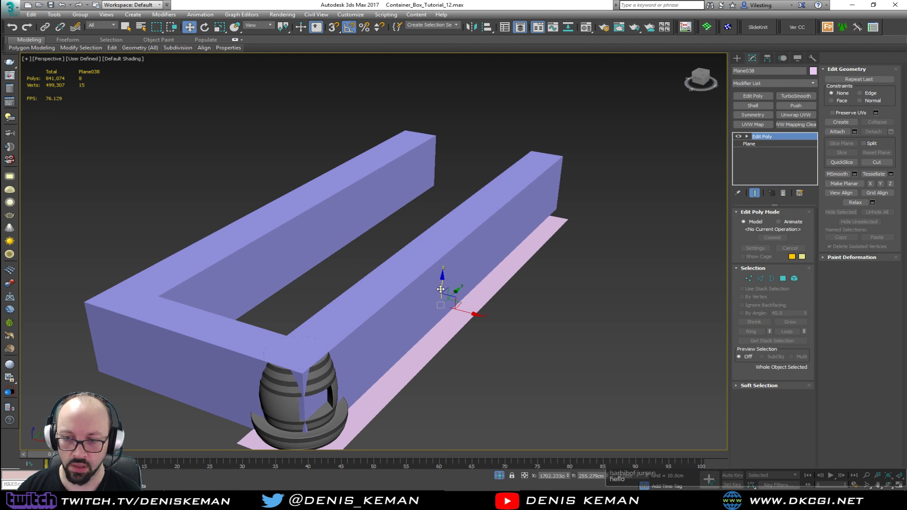
pyautogui.moveTo(440, 284); pyautogui.dragTo(452, 218)
pyautogui.scroll(2, 401, 302)
pyautogui.moveTo(402, 303)
pyautogui.keyDown('alt'); pyautogui.mouseDown(button='middle')
pyautogui.moveTo(386, 327)
pyautogui.moveTo(394, 316)
pyautogui.mouseUp(button='middle'); pyautogui.keyUp('alt')
pyautogui.moveTo(393, 317); pyautogui.dragTo(492, 253, button='middle')
pyautogui.moveTo(464, 280)
pyautogui.keyDown('alt'); pyautogui.mouseDown(button='middle')
pyautogui.moveTo(476, 296)
pyautogui.moveTo(468, 297)
pyautogui.mouseUp(button='middle'); pyautogui.keyUp('alt')
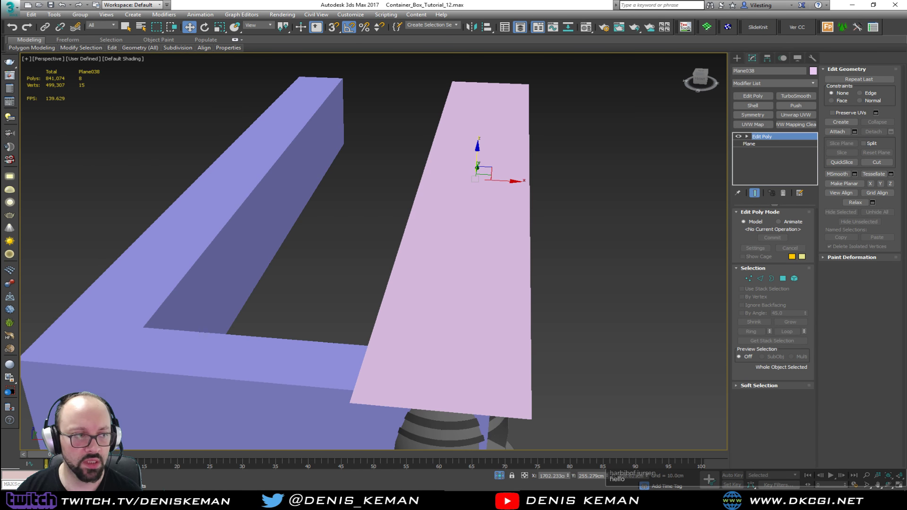
# - Pull the two outer corner vertices at the plane's barrel end back along Y to form a pointed end
pyautogui.hotkey('alt', 'w')
pyautogui.middleClick(220, 173)
pyautogui.hotkey('alt', 'w')
pyautogui.moveTo(281, 292); pyautogui.dragTo(329, 250, button='middle')
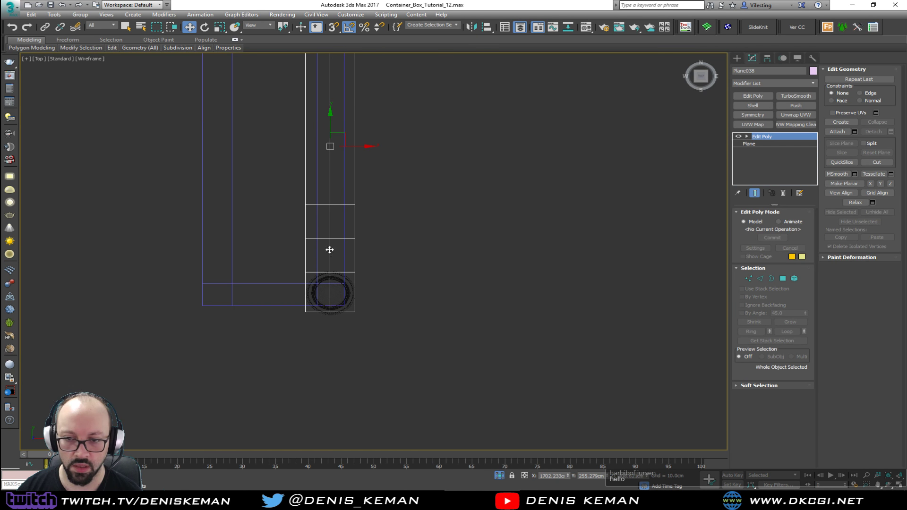
pyautogui.scroll(5, 331, 312)
pyautogui.press('1')
pyautogui.moveTo(229, 285); pyautogui.dragTo(310, 330)
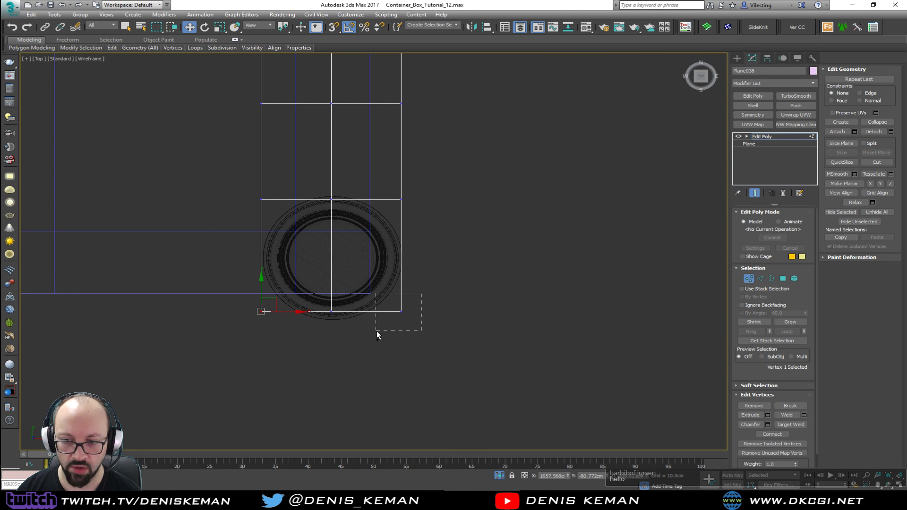
pyautogui.keyDown('ctrl'); pyautogui.moveTo(376, 331); pyautogui.dragTo(376, 332); pyautogui.keyUp('ctrl')
pyautogui.moveTo(333, 291); pyautogui.dragTo(337, 256)
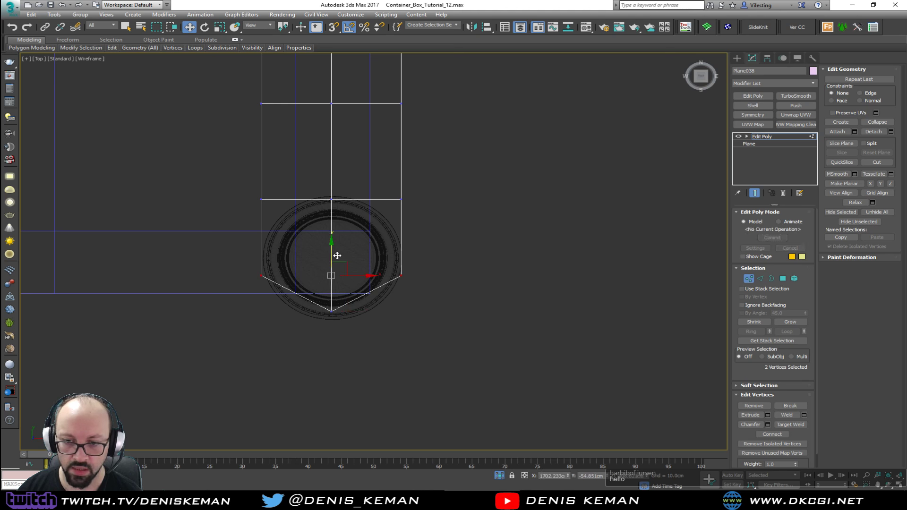
# - Chamfer the three end vertices of the plane by about 14.1 cm to round its barrel end
pyautogui.keyDown('ctrl'); pyautogui.moveTo(456, 359); pyautogui.dragTo(456, 359); pyautogui.keyUp('ctrl')
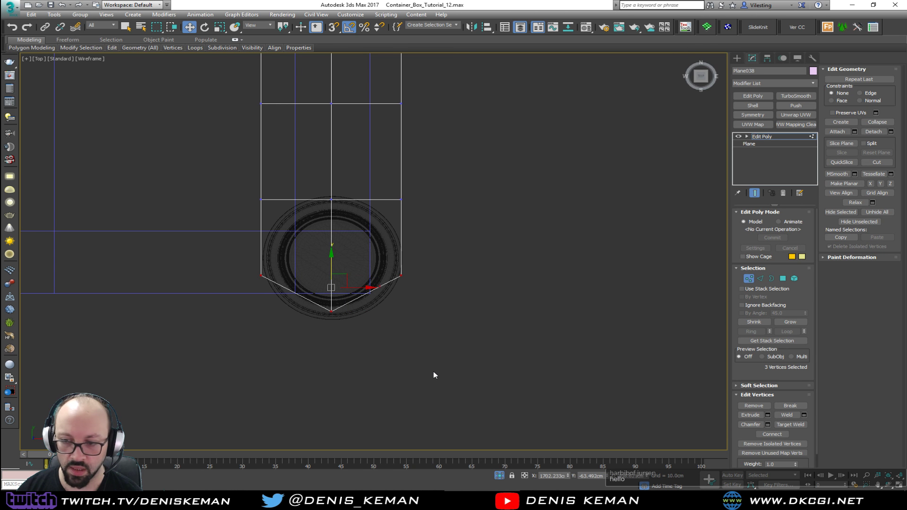
pyautogui.click(768, 425)
pyautogui.moveTo(380, 255); pyautogui.dragTo(381, 235)
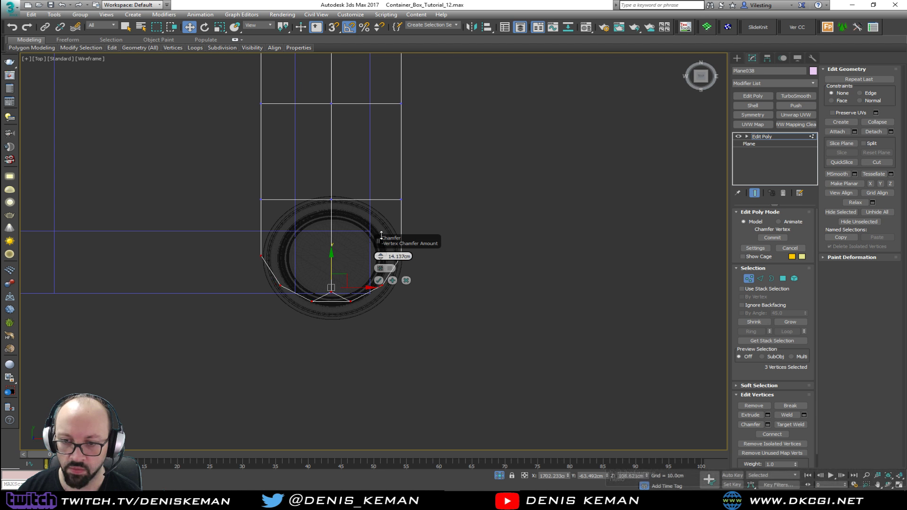
pyautogui.click(379, 280)
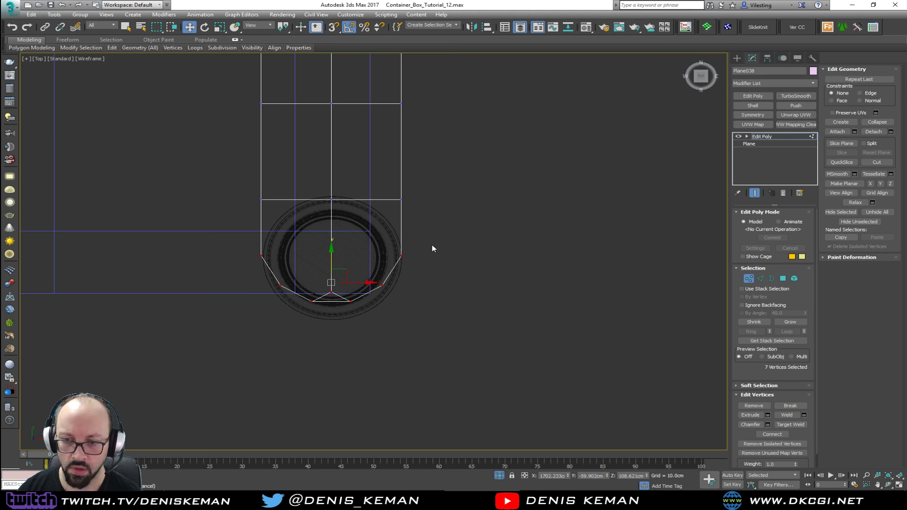
# - Move the chamfered end vertices outward along Y to line up with the outer edge of the barrel's base ring
pyautogui.moveTo(439, 233); pyautogui.dragTo(233, 331)
pyautogui.moveTo(330, 258); pyautogui.dragTo(331, 276)
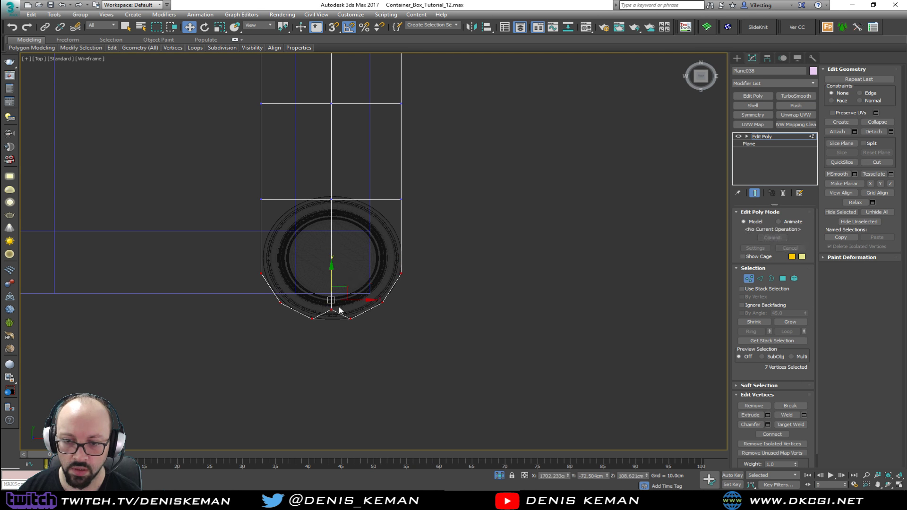
pyautogui.click(341, 315)
# - Cut an edge from the inner centre vertex to the middle of the plane's outermost end edge
pyautogui.scroll(3, 333, 321)
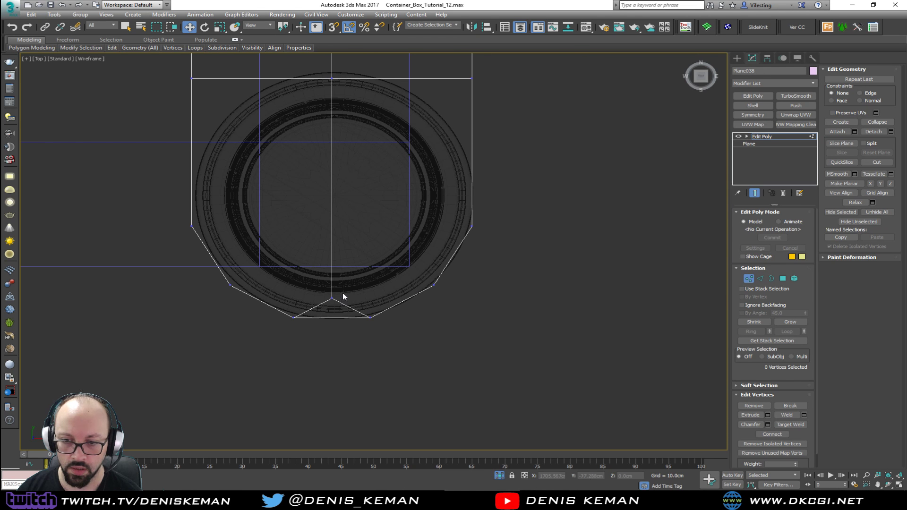
pyautogui.press('2')
pyautogui.click(334, 317)
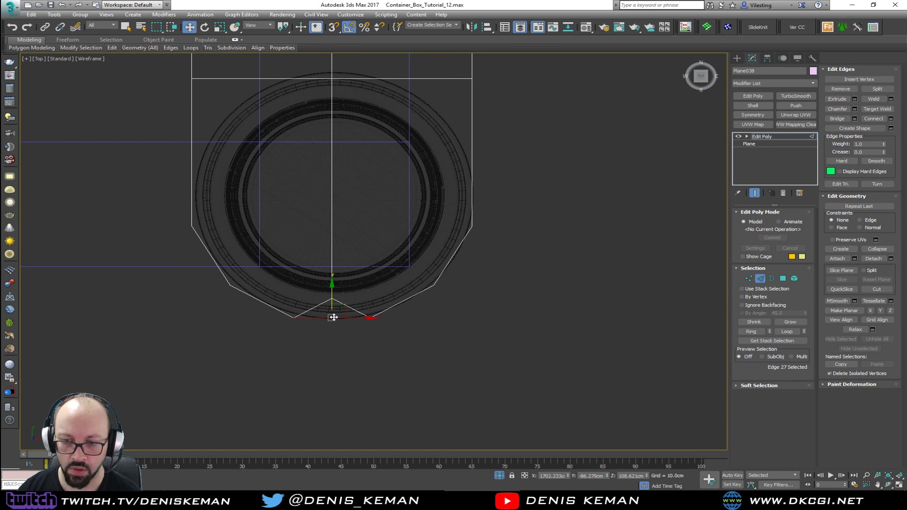
pyautogui.press('1')
pyautogui.scroll(4, 333, 308)
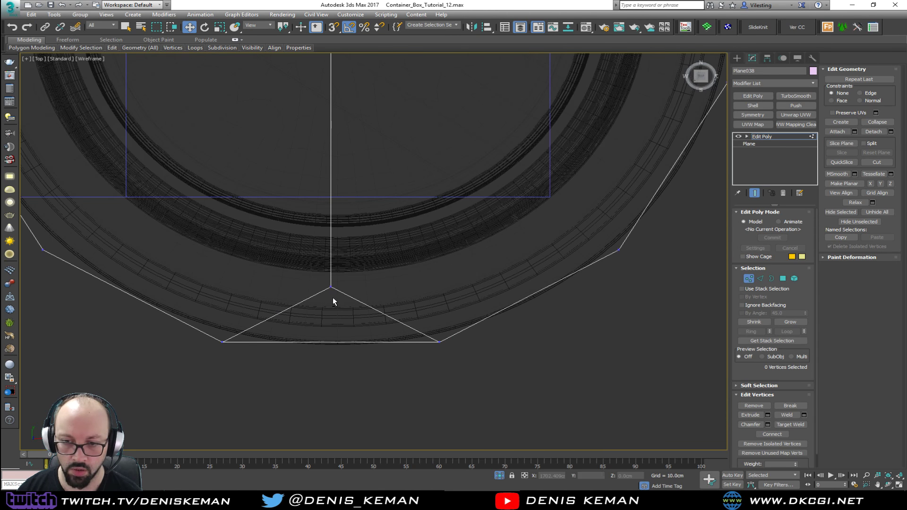
pyautogui.hotkey('alt', 'c')
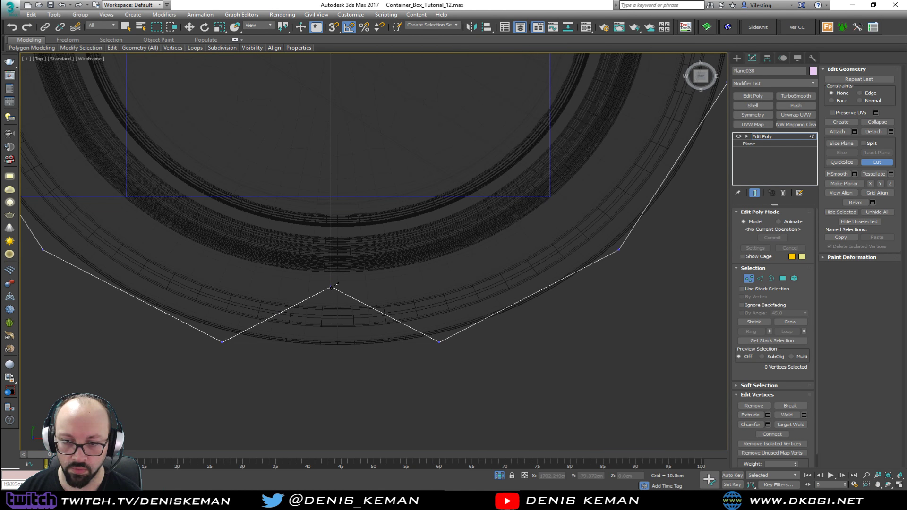
pyautogui.click(332, 342)
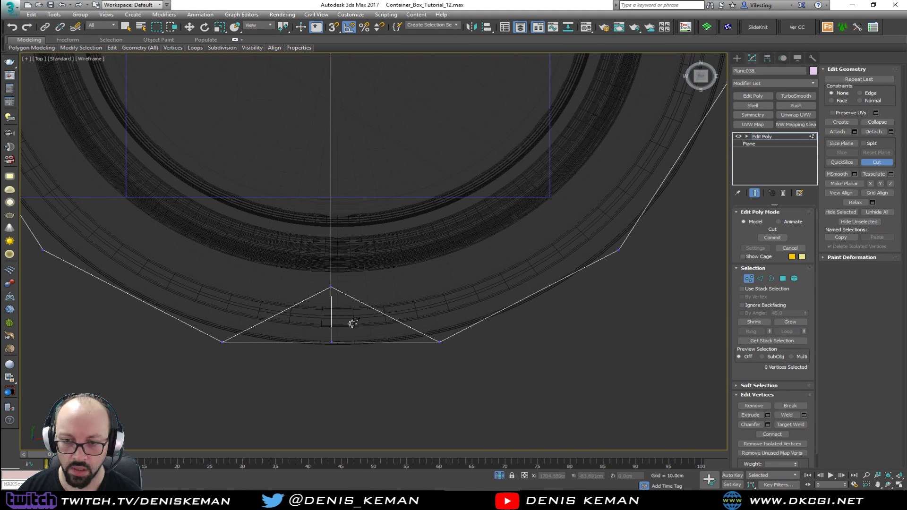
pyautogui.press('w')
# - Target-weld the inner centre vertex onto the vertex at the middle of the plane's outermost end edge
pyautogui.click(330, 287)
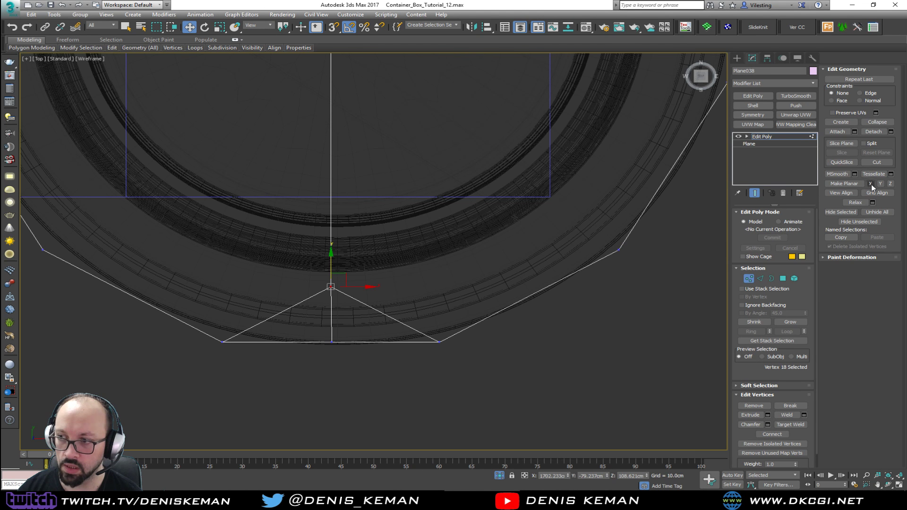
pyautogui.click(791, 424)
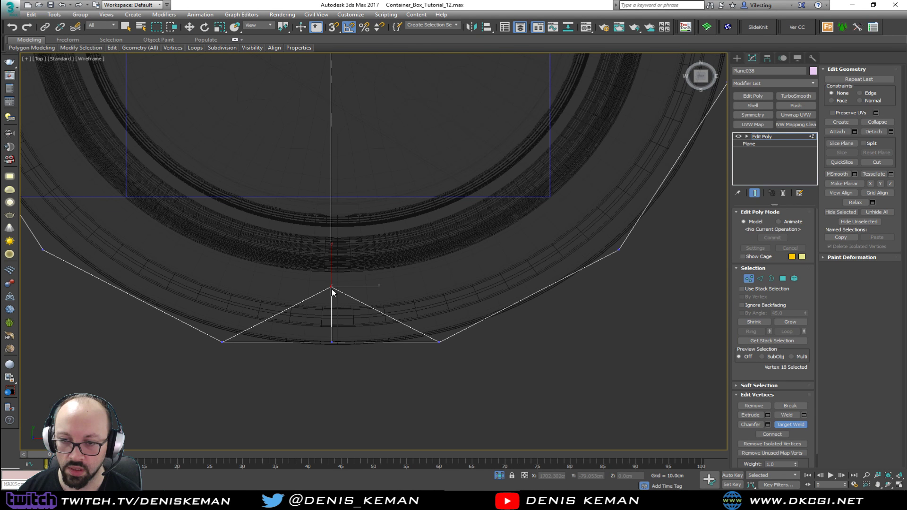
pyautogui.click(332, 341)
pyautogui.press('w')
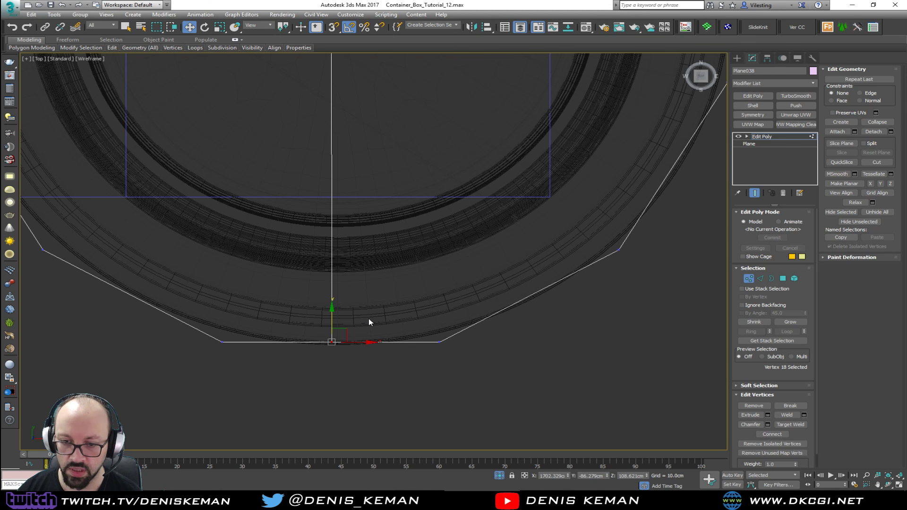
# - Move the two vertices flanking the end's centre vertex inward along Y to about -84.6 cm, following the barrel's base ring
pyautogui.click(362, 325)
pyautogui.click(223, 342)
pyautogui.keyDown('ctrl'); pyautogui.click(439, 341); pyautogui.keyUp('ctrl')
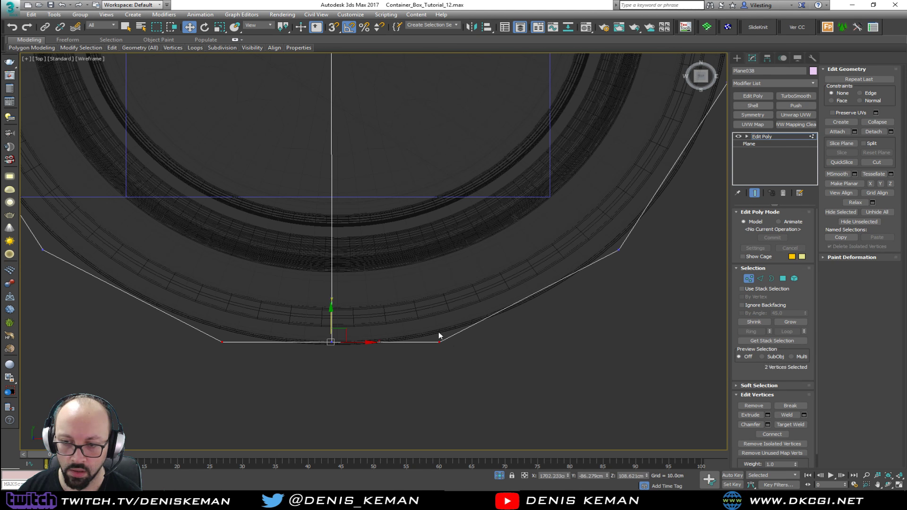
pyautogui.moveTo(327, 319); pyautogui.dragTo(341, 302)
pyautogui.scroll(-4, 357, 286)
pyautogui.click(528, 332)
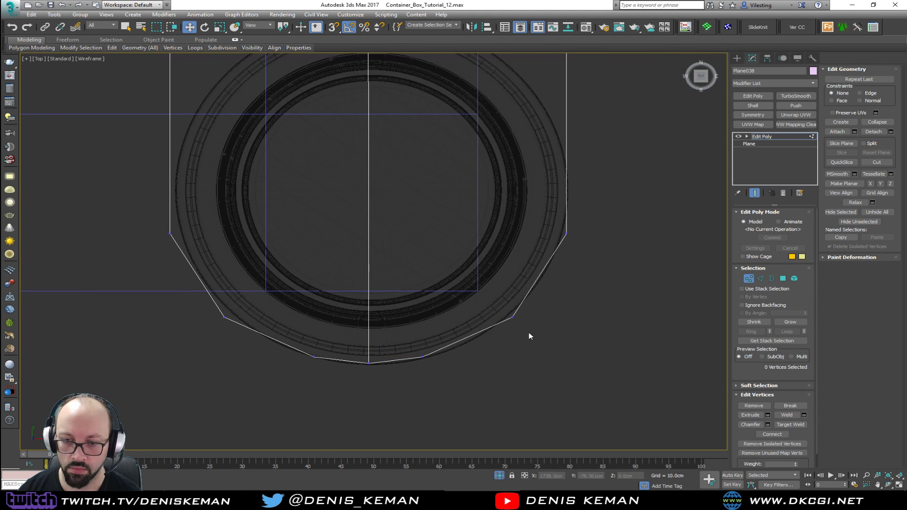
# - With the Edge constraint on, slide the two vertices flanking the end's centre vertex outward along their edges
pyautogui.click(314, 356)
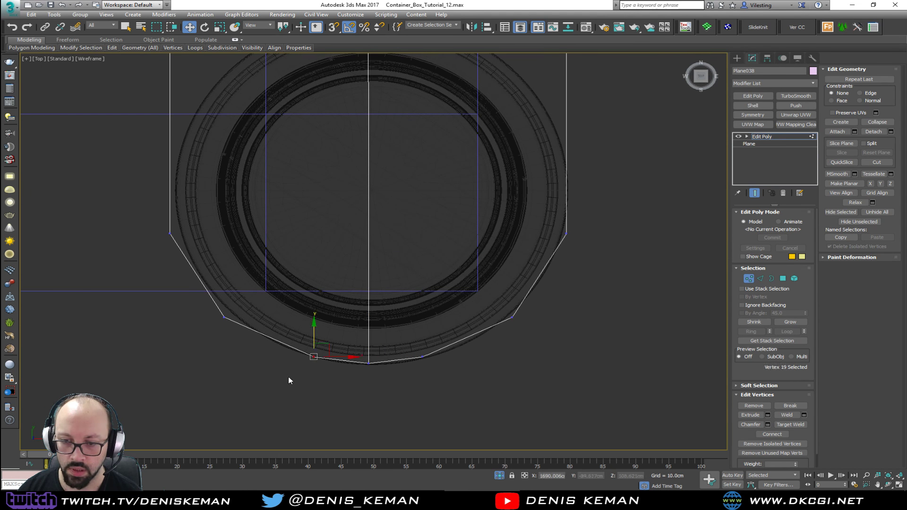
pyautogui.keyDown('ctrl'); pyautogui.moveTo(408, 376); pyautogui.dragTo(408, 376); pyautogui.keyUp('ctrl')
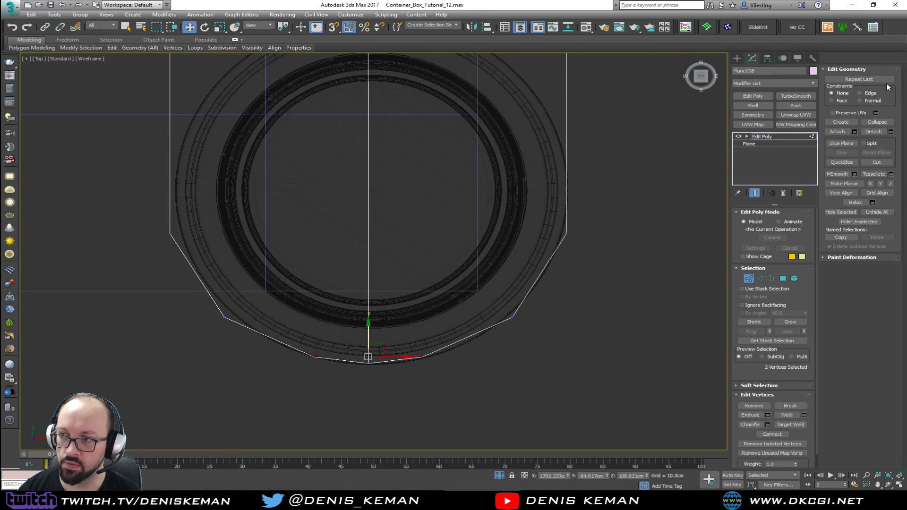
pyautogui.click(422, 357)
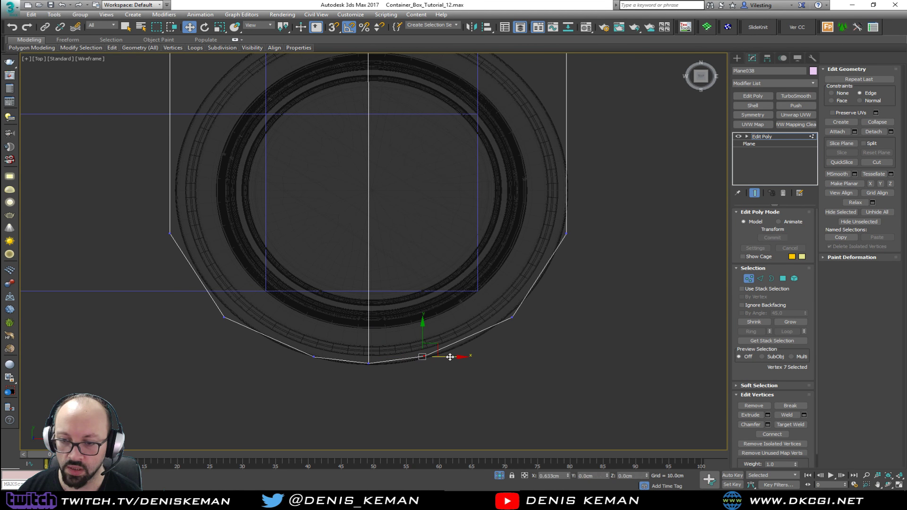
pyautogui.moveTo(450, 356); pyautogui.dragTo(475, 355)
pyautogui.click(314, 356)
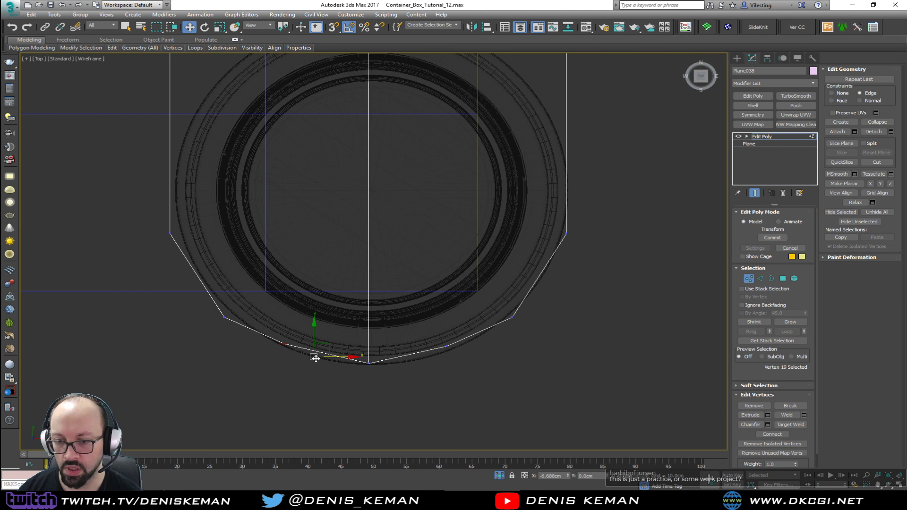
pyautogui.moveTo(315, 357); pyautogui.dragTo(282, 343)
# - Slide the next vertex on each side of the rounded end outward along its edge to even out the curve
pyautogui.click(512, 317)
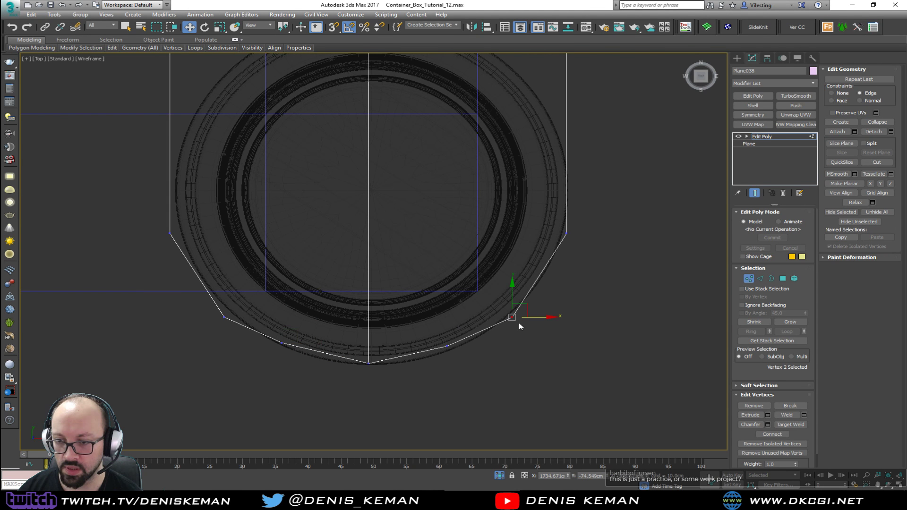
pyautogui.moveTo(541, 319); pyautogui.dragTo(557, 317)
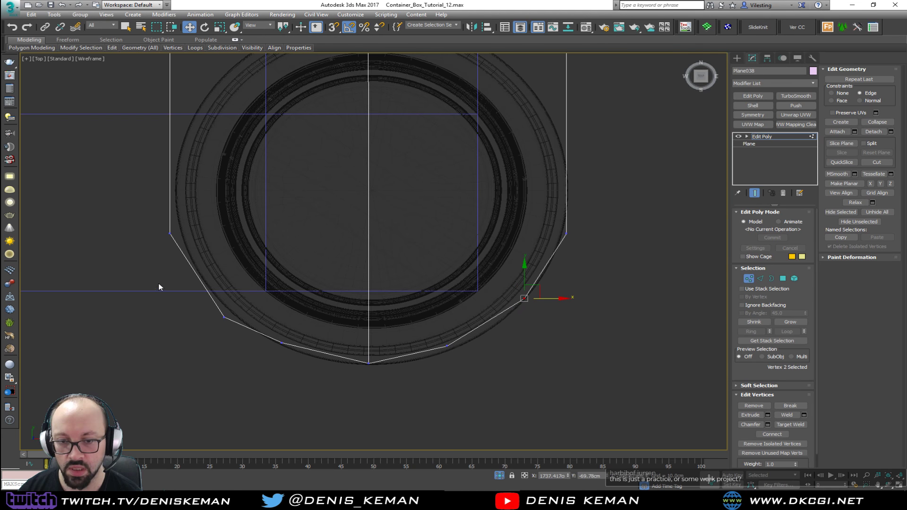
pyautogui.click(224, 317)
pyautogui.moveTo(251, 320); pyautogui.dragTo(240, 317)
pyautogui.click(309, 316)
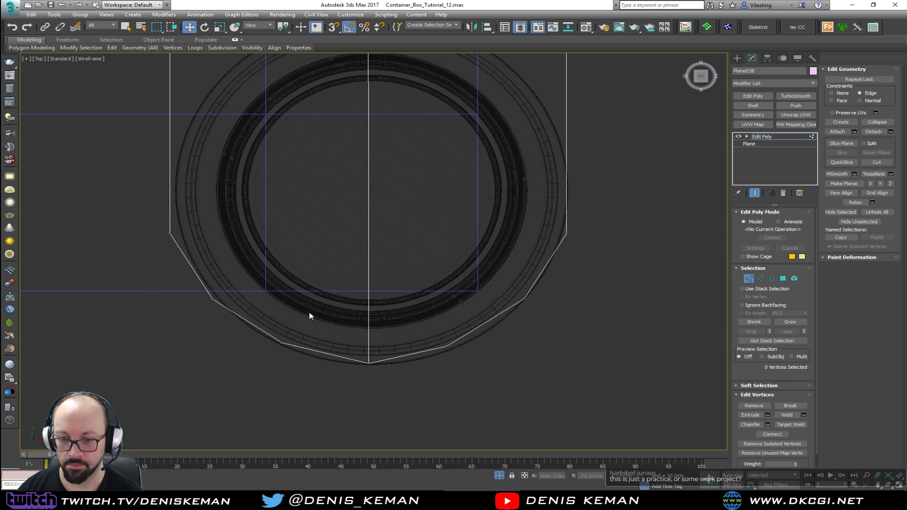
# - Cut two straight edges across the rounded end, joining the two widest pairs of opposite outline vertices
pyautogui.press('1')
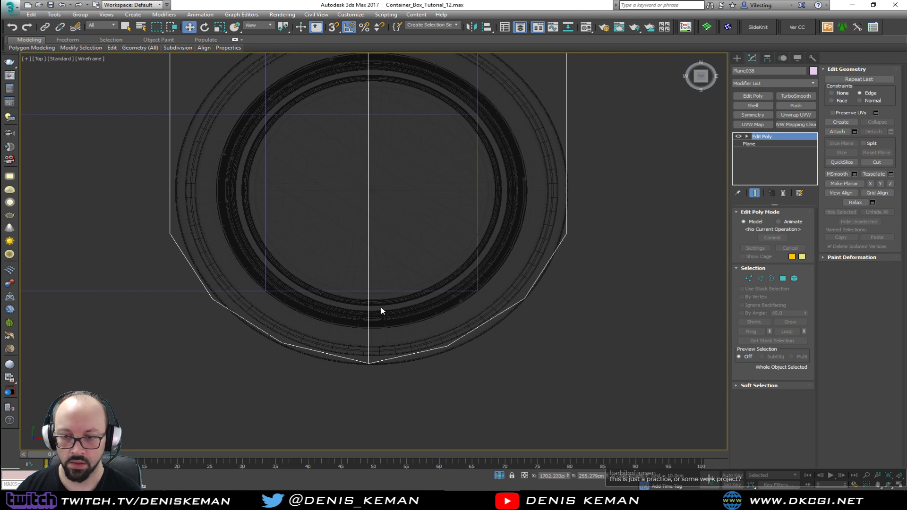
pyautogui.press('1')
pyautogui.hotkey('alt', 'c')
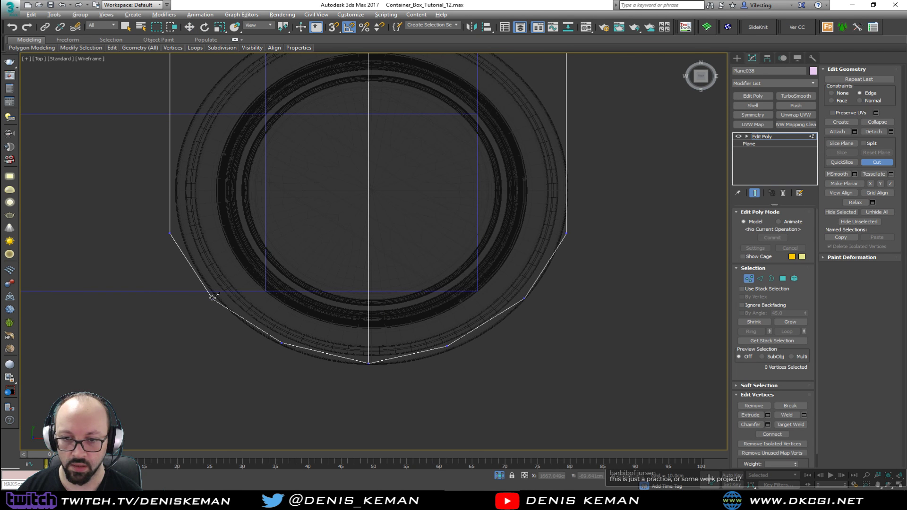
pyautogui.click(212, 298)
pyautogui.click(523, 298)
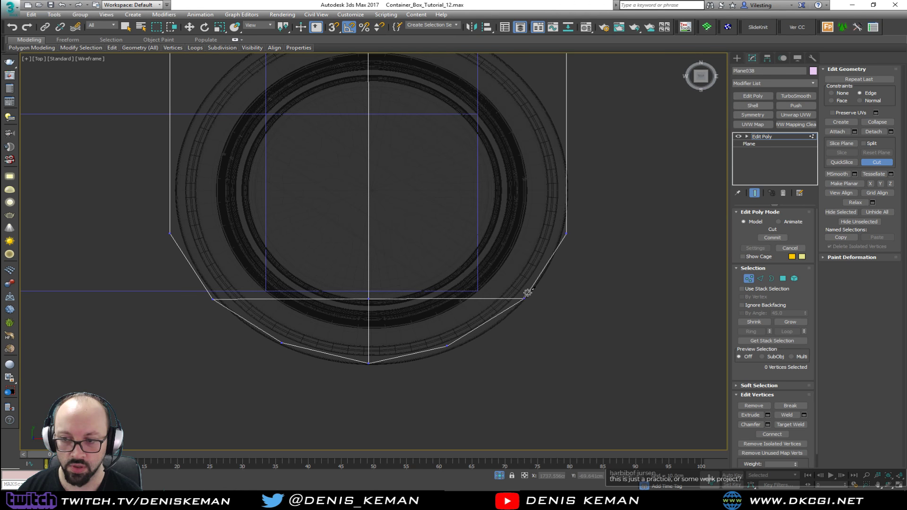
pyautogui.click(567, 233)
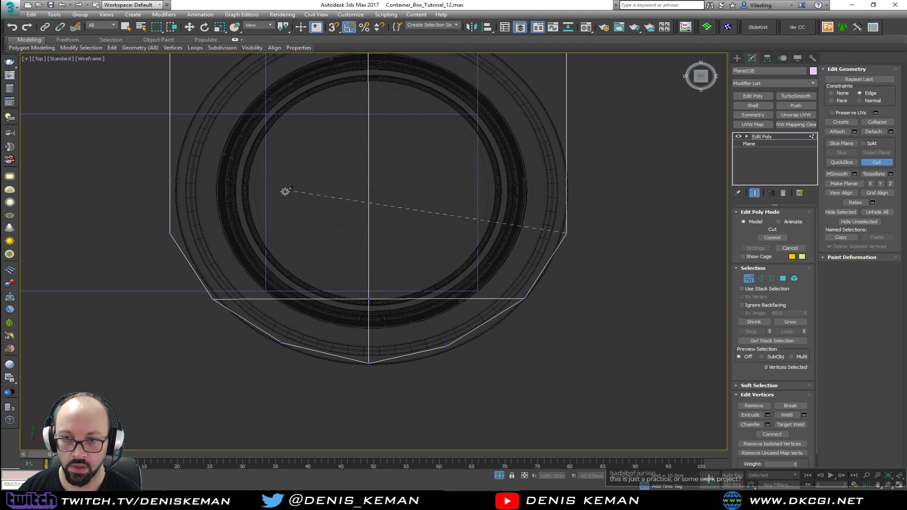
pyautogui.click(170, 233)
pyautogui.scroll(-5, 378, 197)
pyautogui.rightClick(368, 298)
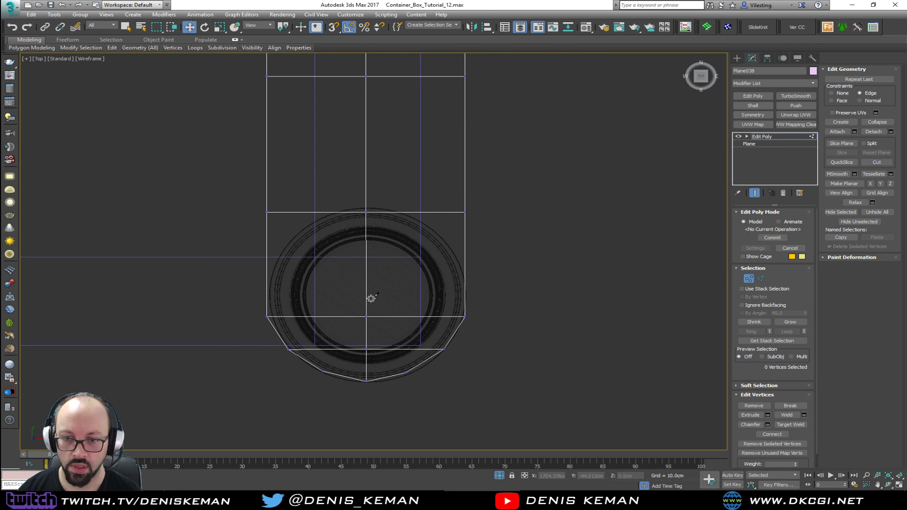
# - Examine the rounded counter top above the barrel in the perspective view with edged faces shown
pyautogui.hotkey('alt', 'w')
pyautogui.rightClick(494, 353)
pyautogui.hotkey('alt', 'w')
pyautogui.moveTo(493, 354)
pyautogui.keyDown('alt'); pyautogui.mouseDown(button='middle')
pyautogui.moveTo(401, 339)
pyautogui.moveTo(299, 297)
pyautogui.moveTo(327, 308)
pyautogui.mouseUp(button='middle'); pyautogui.keyUp('alt')
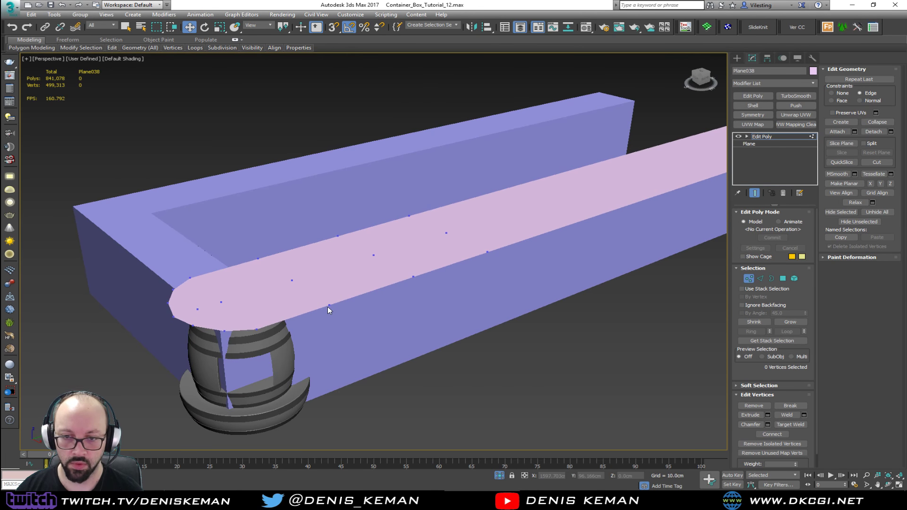
pyautogui.press('F4')
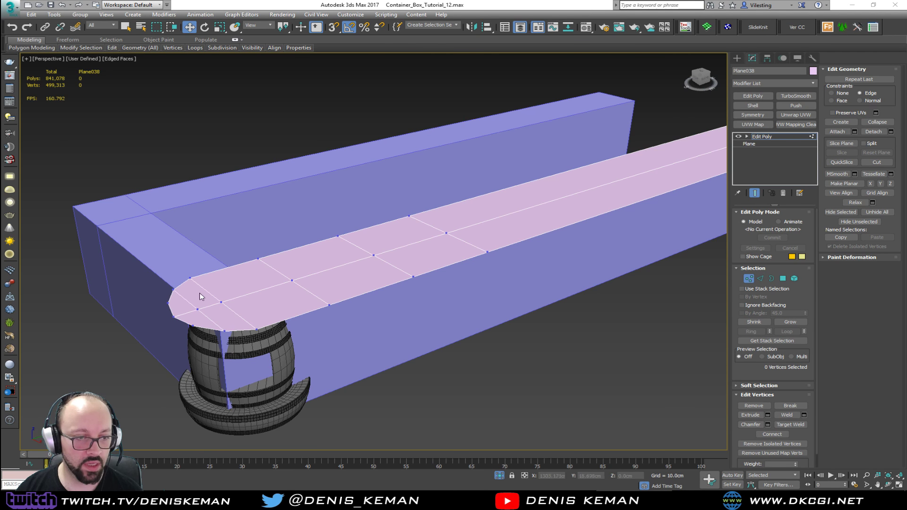
pyautogui.keyDown('alt'); pyautogui.moveTo(259, 307); pyautogui.dragTo(241, 310, button='middle'); pyautogui.keyUp('alt')
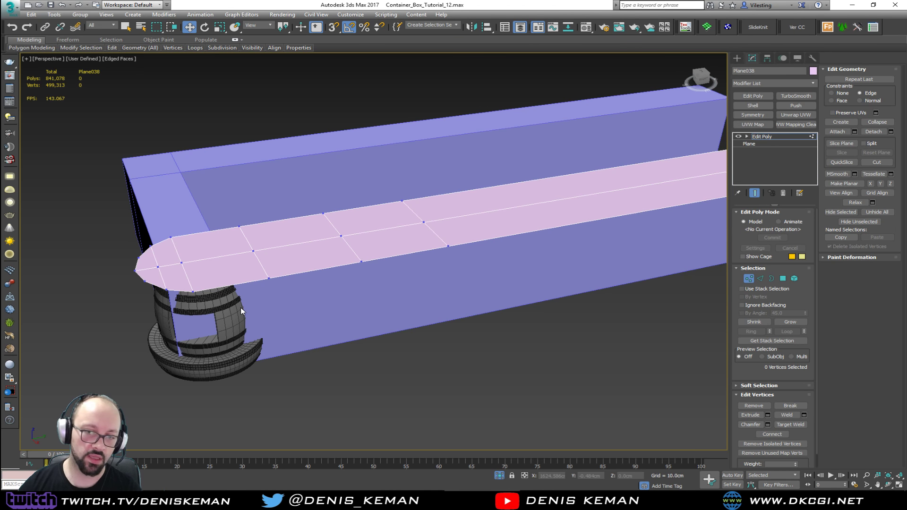
pyautogui.keyDown('alt'); pyautogui.moveTo(239, 307); pyautogui.dragTo(332, 324, button='middle'); pyautogui.keyUp('alt')
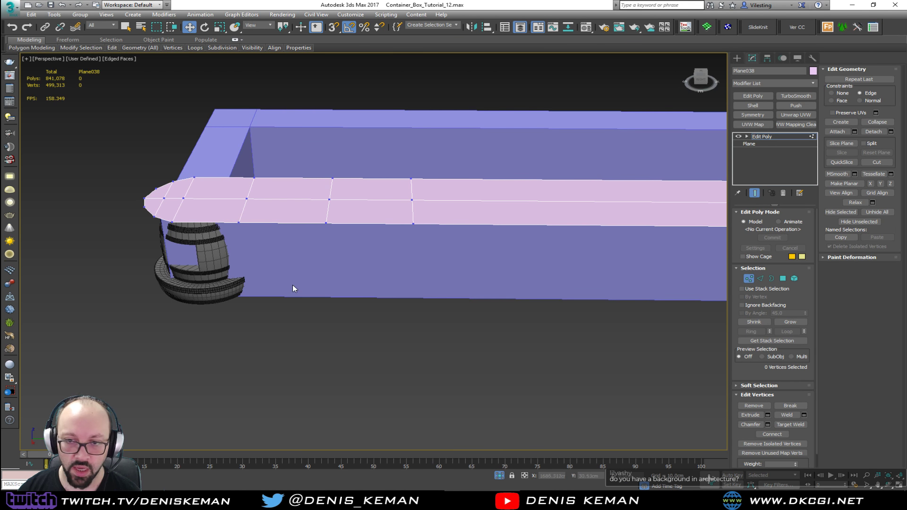
pyautogui.keyDown('alt'); pyautogui.moveTo(292, 284); pyautogui.dragTo(301, 291, button='middle'); pyautogui.keyUp('alt')
pyautogui.keyDown('alt'); pyautogui.moveTo(314, 251); pyautogui.dragTo(316, 274, button='middle'); pyautogui.keyUp('alt')
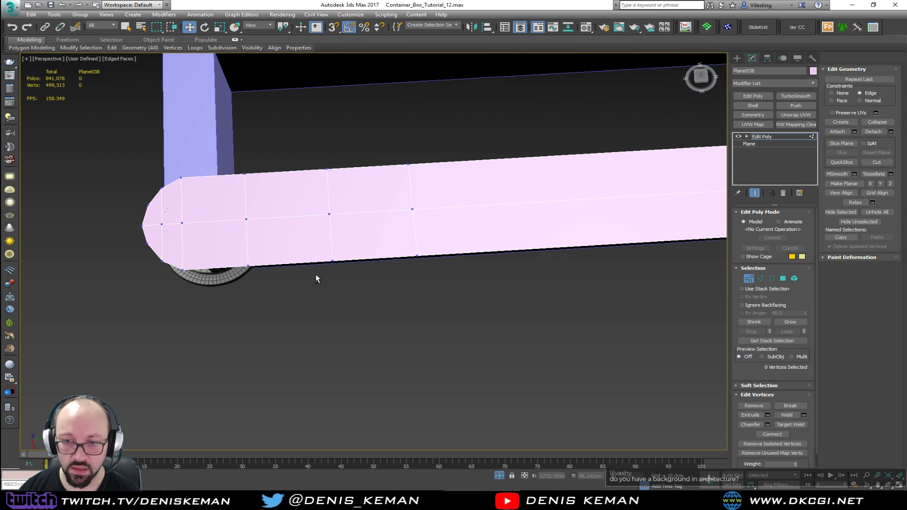
pyautogui.scroll(5, 330, 251)
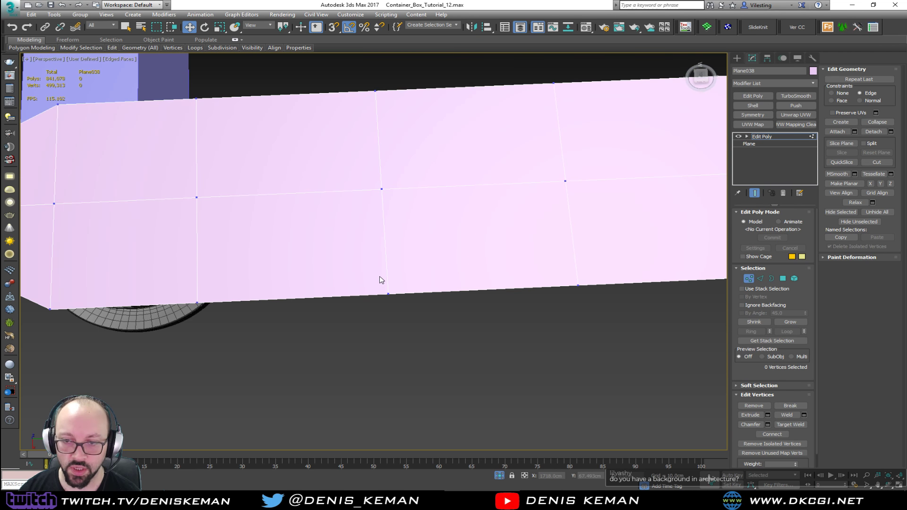
# - Move the vertex on the plane's outer long edge, second crossing edge past the barrel, inward along X to about 1728.2 cm
pyautogui.moveTo(418, 308); pyautogui.dragTo(441, 325)
pyautogui.press('F3')
pyautogui.keyDown('alt'); pyautogui.moveTo(440, 326); pyautogui.dragTo(453, 292, button='middle'); pyautogui.keyUp('alt')
pyautogui.moveTo(424, 305); pyautogui.dragTo(369, 296)
pyautogui.press('F3')
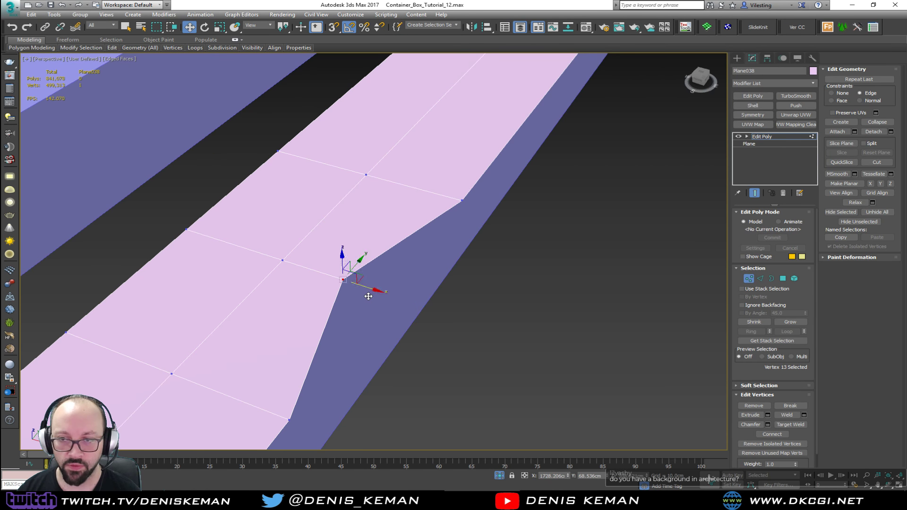
pyautogui.press('F3')
pyautogui.moveTo(381, 269); pyautogui.dragTo(423, 278, button='middle')
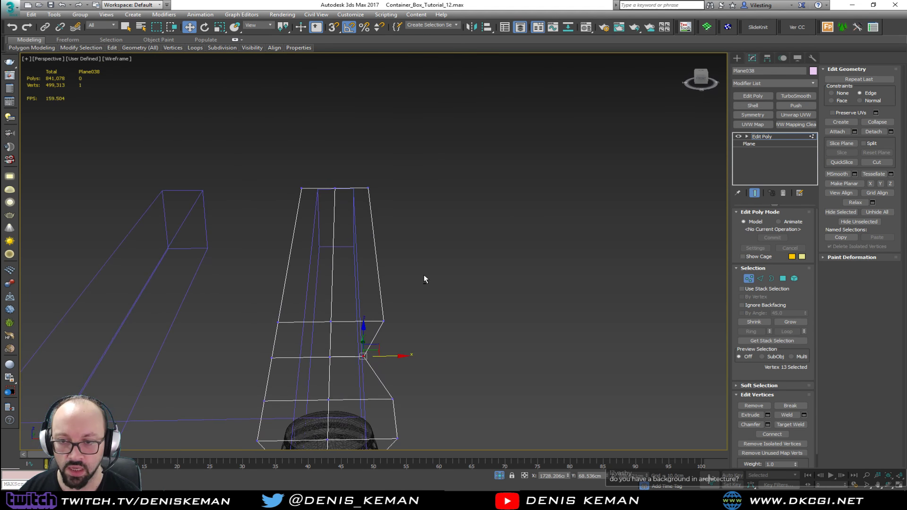
# - Move the last two vertices on the outer long edge, towards the far end, inward along X by about 8.7 cm
pyautogui.moveTo(361, 320); pyautogui.dragTo(363, 325)
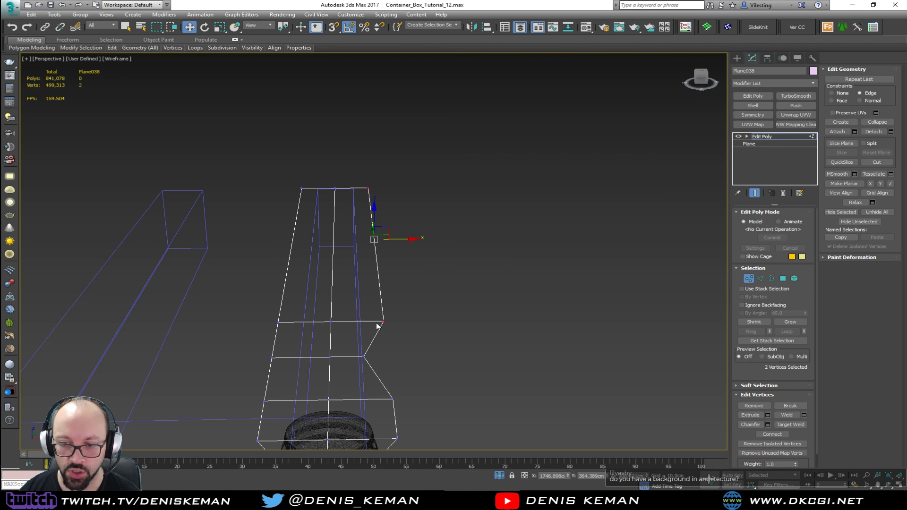
pyautogui.moveTo(406, 239); pyautogui.dragTo(399, 239)
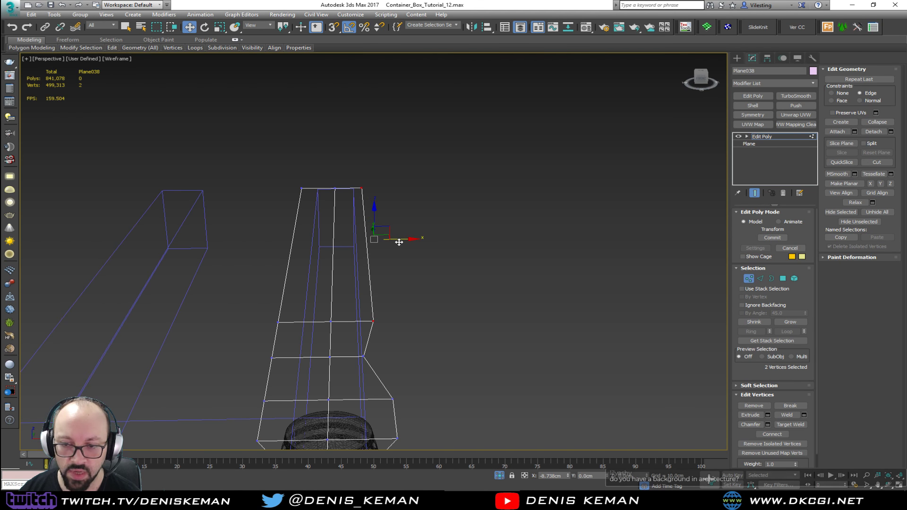
pyautogui.keyDown('alt'); pyautogui.moveTo(399, 279); pyautogui.dragTo(228, 309, button='middle'); pyautogui.keyUp('alt')
pyautogui.keyDown('alt'); pyautogui.moveTo(497, 123); pyautogui.dragTo(434, 279, button='middle'); pyautogui.keyUp('alt')
pyautogui.scroll(-2, 435, 276)
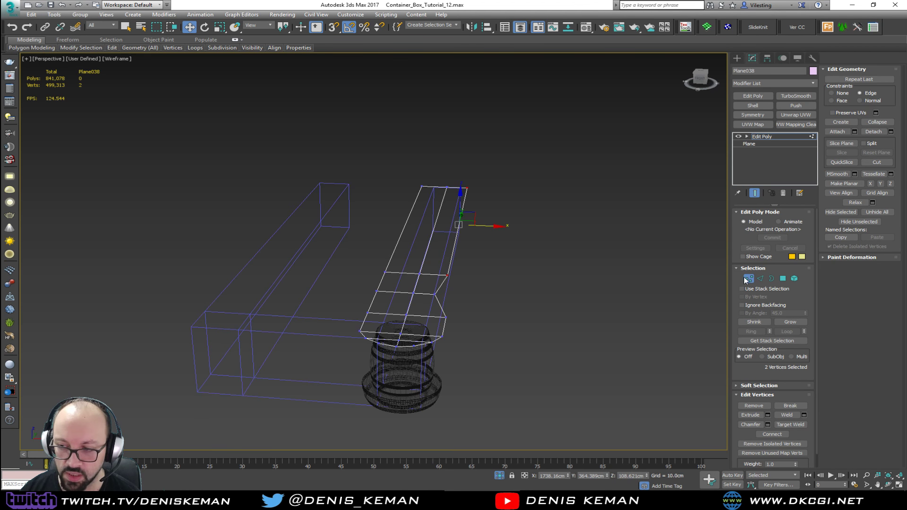
# - Leave vertex editing and shift the whole counter-top plane about 6.1 cm outward along X
pyautogui.click(748, 279)
pyautogui.scroll(4, 451, 278)
pyautogui.scroll(-3, 443, 273)
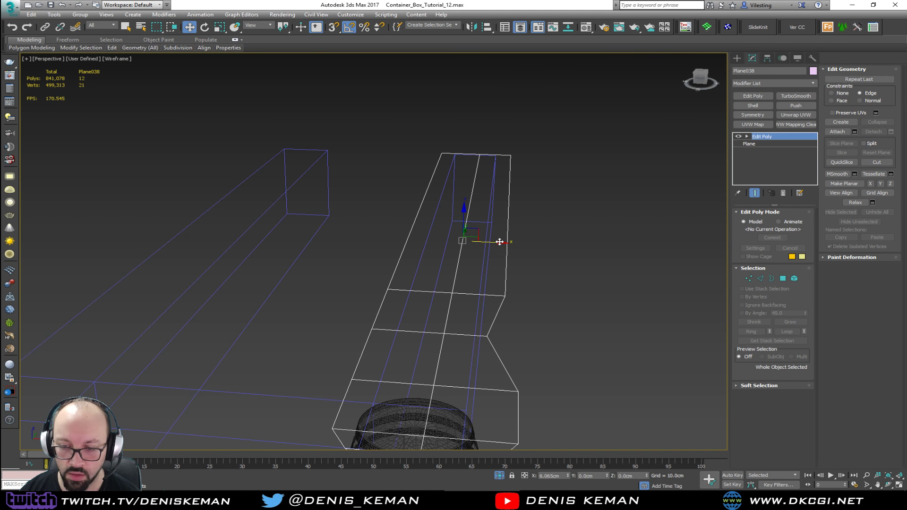
pyautogui.press('F3')
pyautogui.moveTo(494, 293)
pyautogui.keyDown('alt'); pyautogui.mouseDown(button='middle')
pyautogui.moveTo(485, 285)
pyautogui.moveTo(474, 297)
pyautogui.moveTo(360, 304)
pyautogui.moveTo(475, 298)
pyautogui.mouseUp(button='middle'); pyautogui.keyUp('alt')
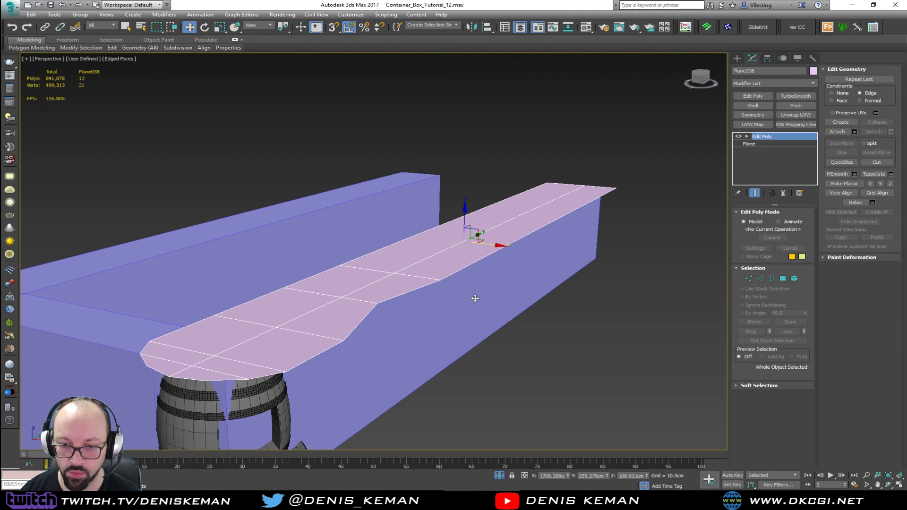
# - End the isolation mode to bring back the surrounding objects, and deselect the counter-top plane
pyautogui.rightClick(499, 333)
pyautogui.click(529, 267)
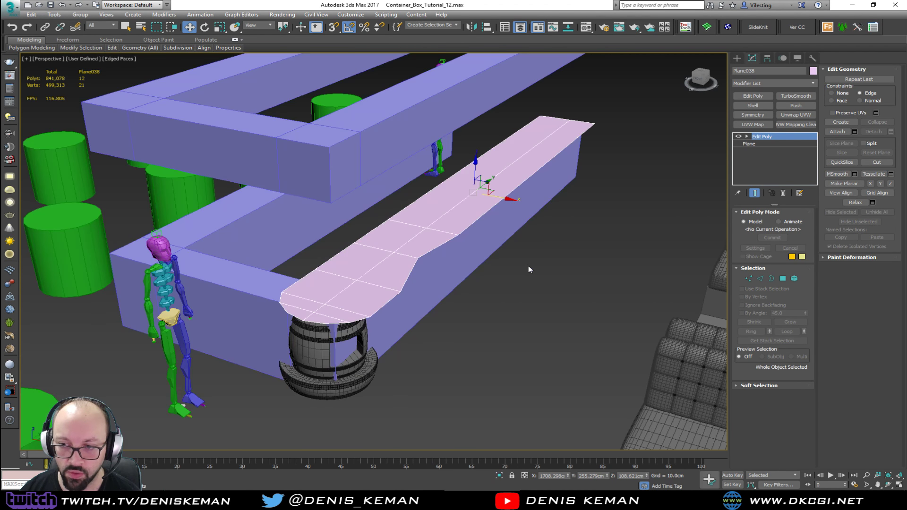
pyautogui.keyDown('alt'); pyautogui.moveTo(504, 303); pyautogui.dragTo(319, 334, button='middle'); pyautogui.keyUp('alt')
pyautogui.click(302, 343)
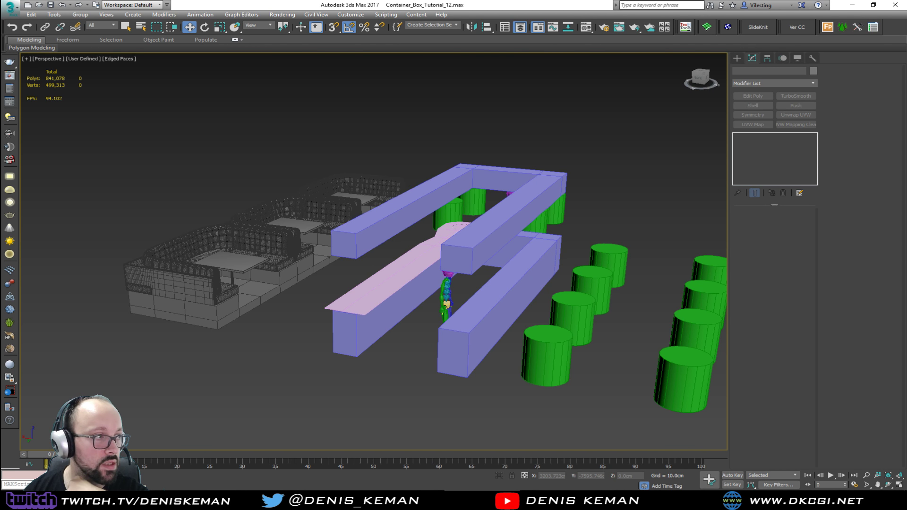
# - Unhide all objects in the scene together with all hidden layers
pyautogui.rightClick(129, 190)
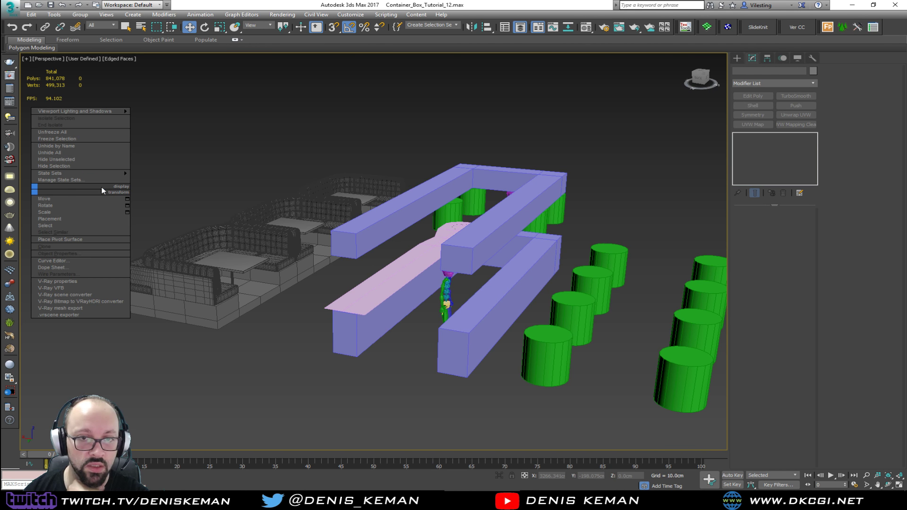
pyautogui.click(100, 153)
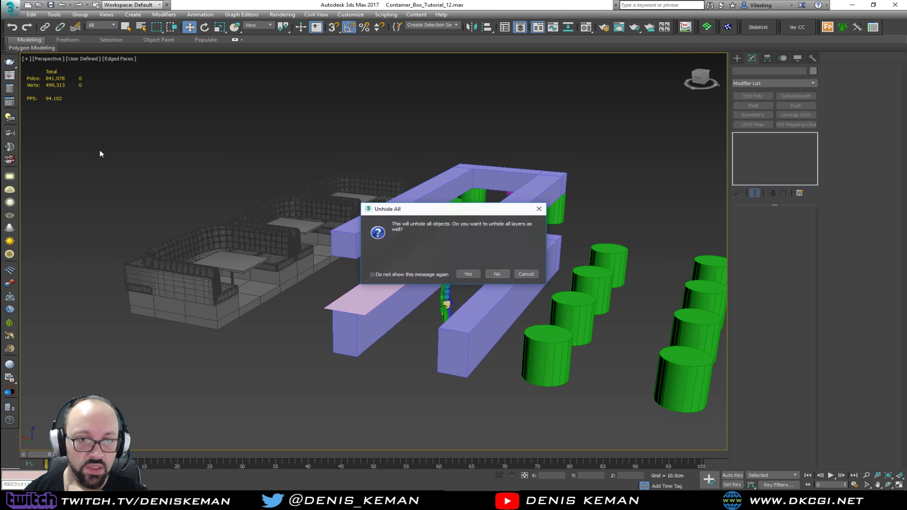
pyautogui.click(473, 275)
pyautogui.moveTo(402, 280); pyautogui.dragTo(288, 280, button='middle')
pyautogui.scroll(-8, 288, 280)
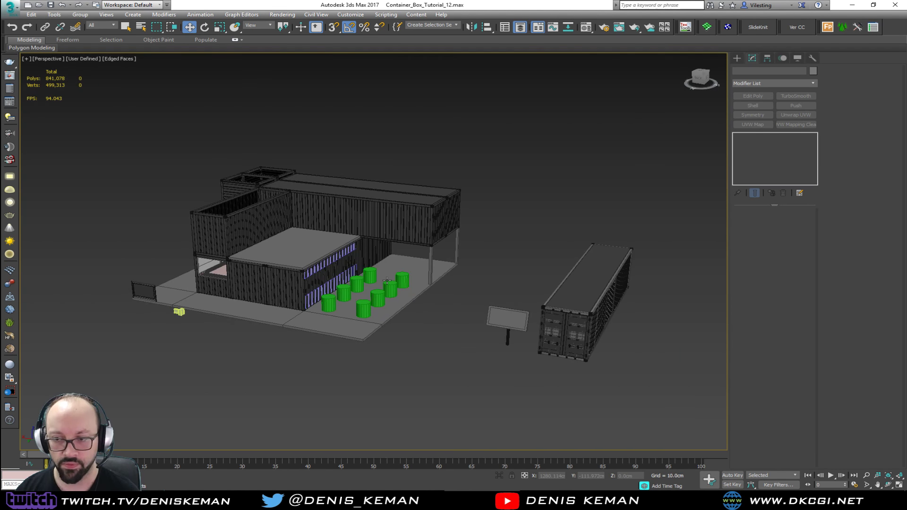
# - Inspect the standalone container's doors and side wall up close in edged, plain shaded and wireframe display
pyautogui.keyDown('alt'); pyautogui.moveTo(405, 281); pyautogui.dragTo(341, 263, button='middle'); pyautogui.keyUp('alt')
pyautogui.scroll(7, 459, 294)
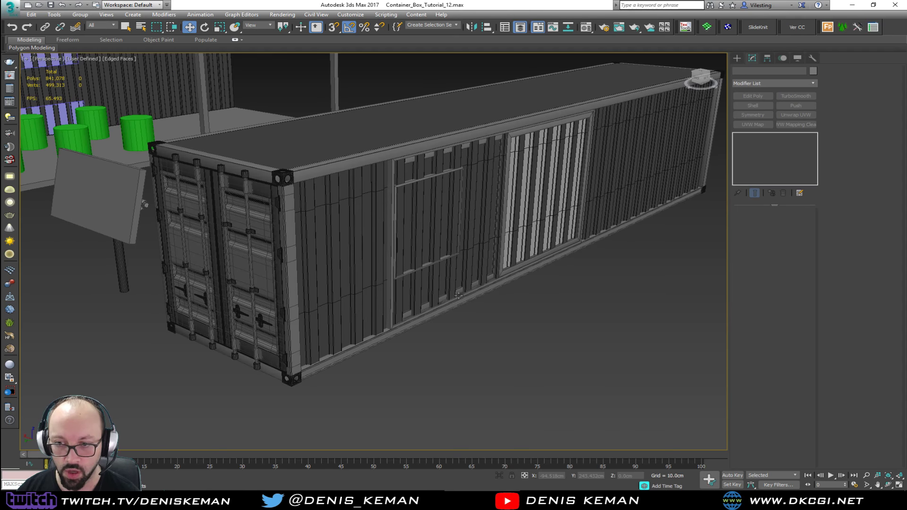
pyautogui.moveTo(459, 295)
pyautogui.keyDown('alt'); pyautogui.mouseDown(button='middle')
pyautogui.moveTo(387, 299)
pyautogui.moveTo(490, 296)
pyautogui.moveTo(386, 298)
pyautogui.moveTo(274, 279)
pyautogui.moveTo(330, 268)
pyautogui.mouseUp(button='middle'); pyautogui.keyUp('alt')
pyautogui.scroll(3, 491, 297)
pyautogui.press('F4')
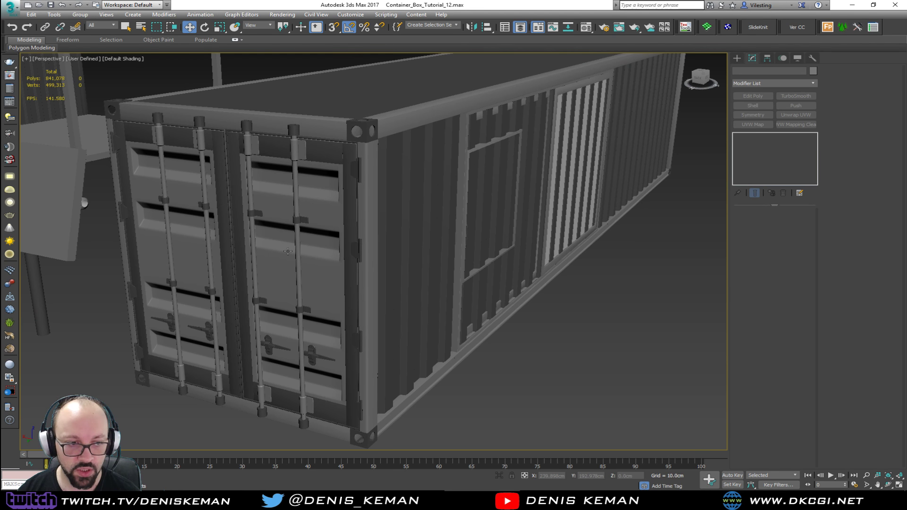
pyautogui.scroll(3, 289, 251)
pyautogui.moveTo(289, 251); pyautogui.dragTo(191, 293, button='middle')
pyautogui.press('F3')
pyautogui.scroll(-5, 227, 318)
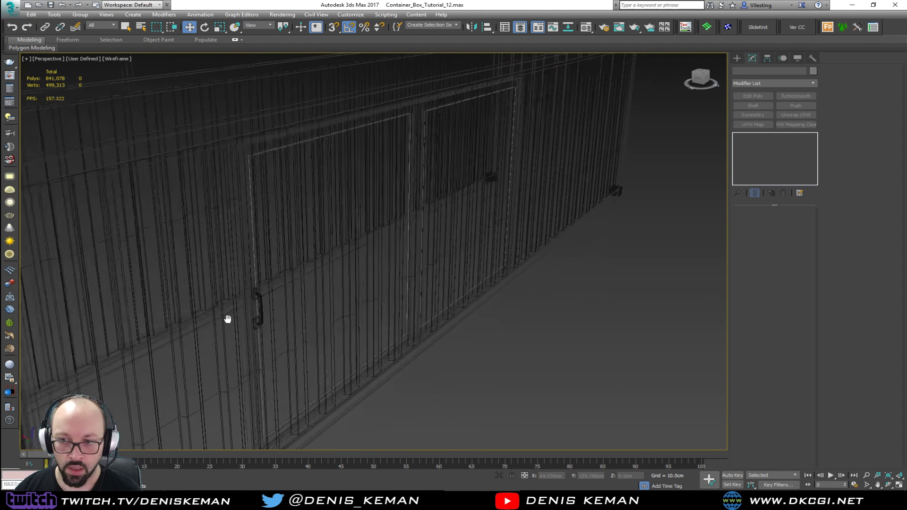
pyautogui.press('F3')
pyautogui.scroll(-5, 249, 318)
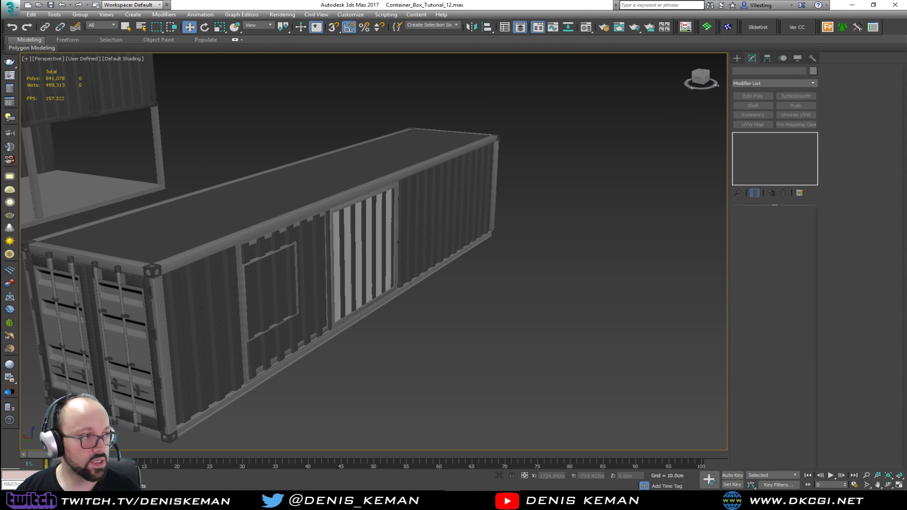
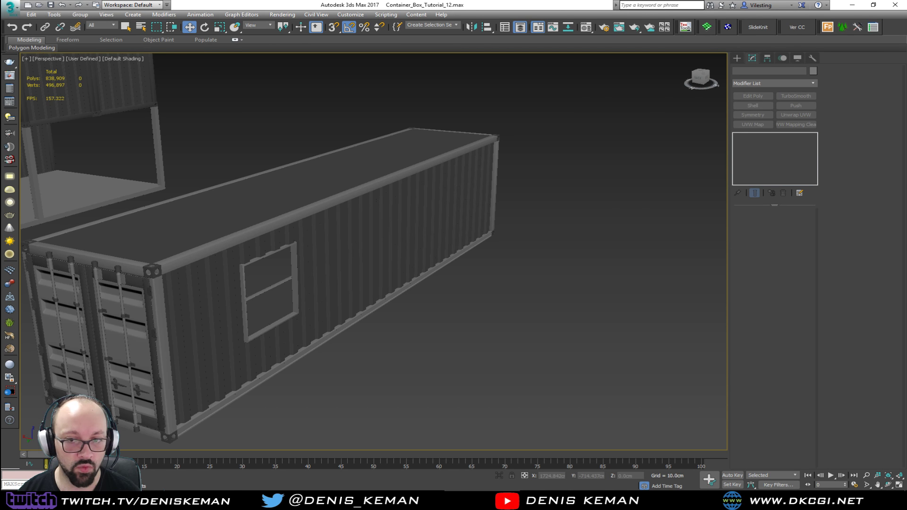
# - Check the standalone container's wall and window variants by switching the visibility of their layers
pyautogui.moveTo(189, 284); pyautogui.dragTo(433, 373, button='middle')
pyautogui.scroll(-4, 394, 211)
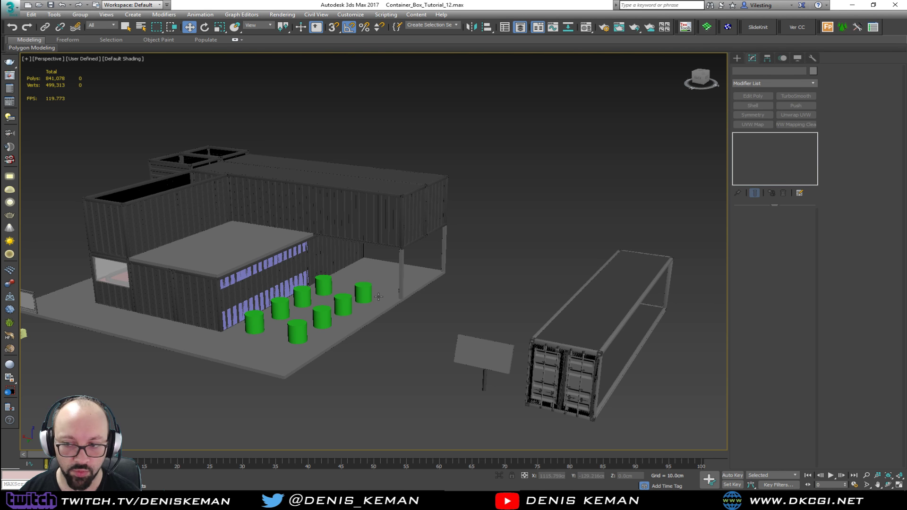
pyautogui.moveTo(379, 296); pyautogui.dragTo(226, 211, button='middle')
pyautogui.scroll(2, 227, 210)
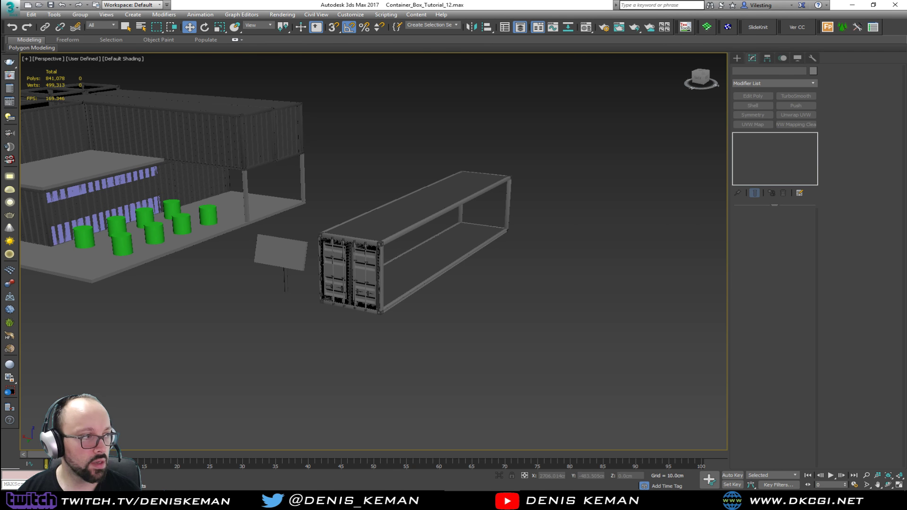
pyautogui.hotkey('ctrl', 'z')
pyautogui.hotkey('ctrl', 'z')
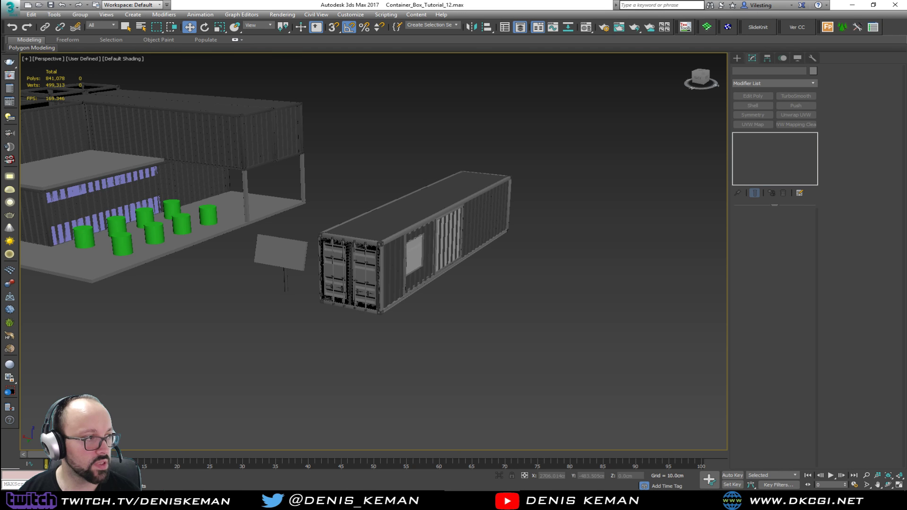
pyautogui.hotkey('ctrl', 'z')
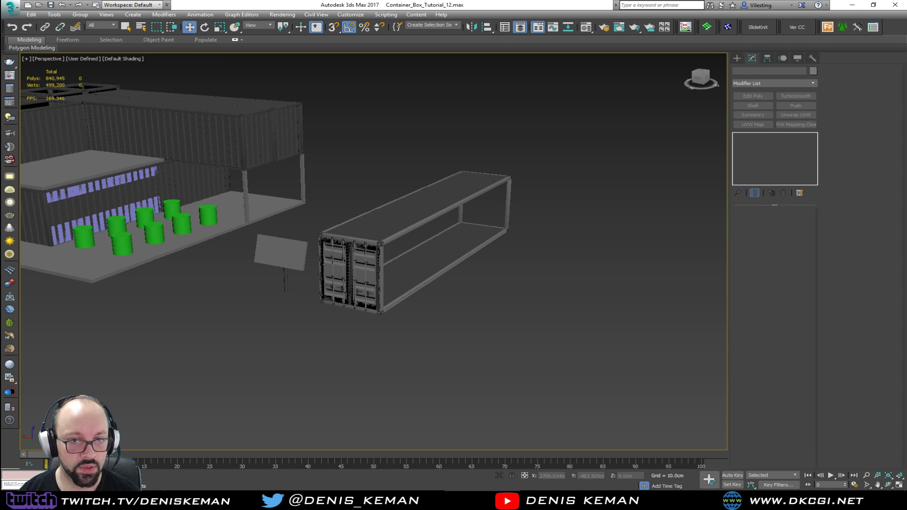
# - Examine the booth seating corner of the bar with the window layer hidden and shown
pyautogui.keyDown('alt'); pyautogui.moveTo(196, 233); pyautogui.dragTo(391, 286, button='middle'); pyautogui.keyUp('alt')
pyautogui.scroll(6, 391, 286)
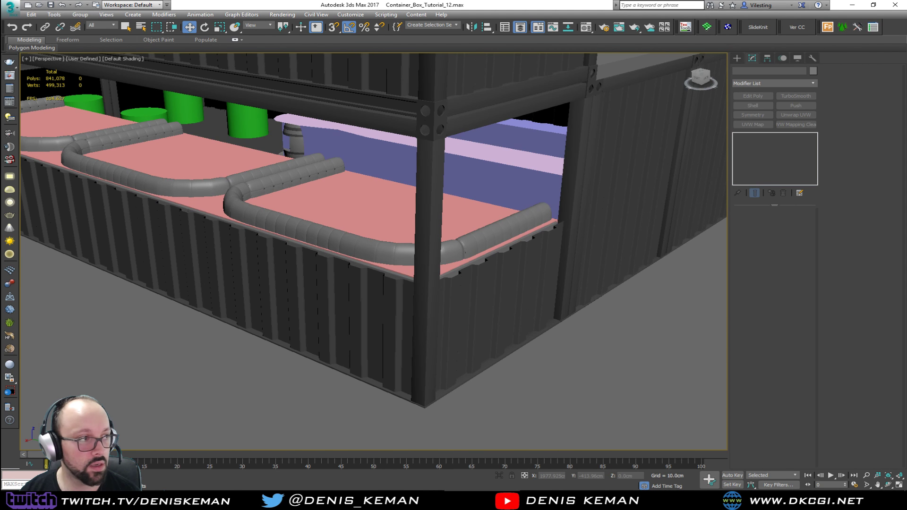
pyautogui.hotkey('ctrl', 'z')
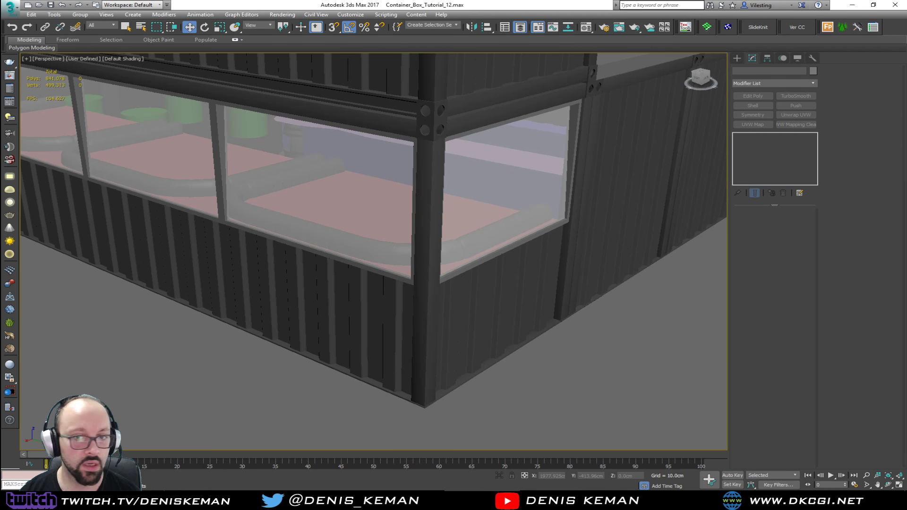
pyautogui.keyDown('alt'); pyautogui.moveTo(265, 265); pyautogui.dragTo(231, 208, button='middle'); pyautogui.keyUp('alt')
pyautogui.scroll(-4, 326, 225)
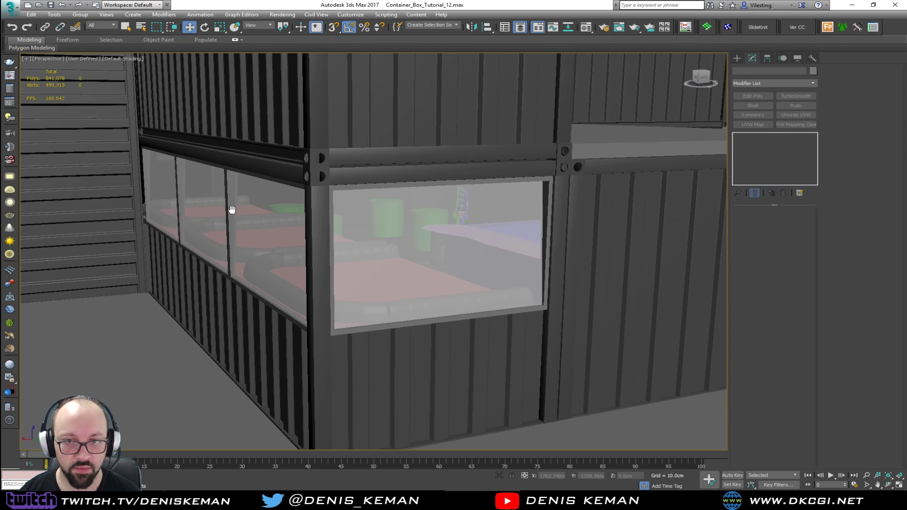
pyautogui.scroll(5, 234, 198)
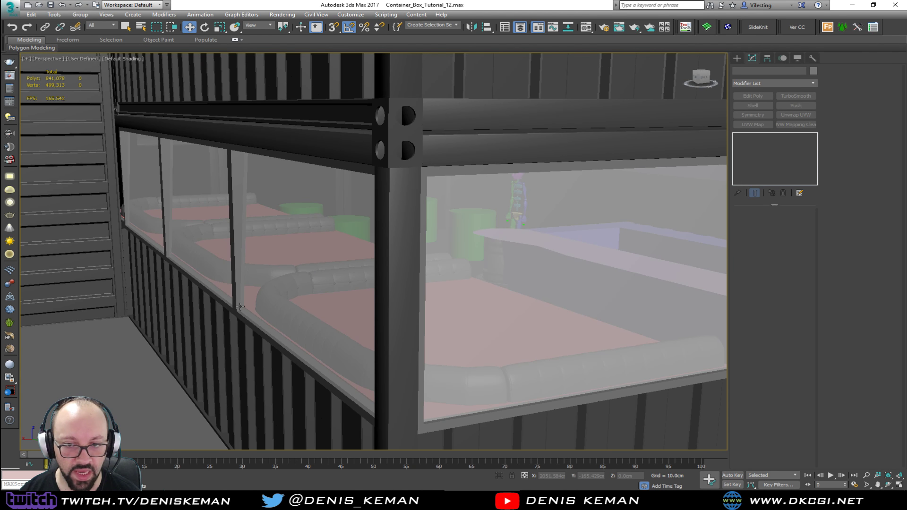
pyautogui.moveTo(241, 305); pyautogui.dragTo(241, 289, button='middle')
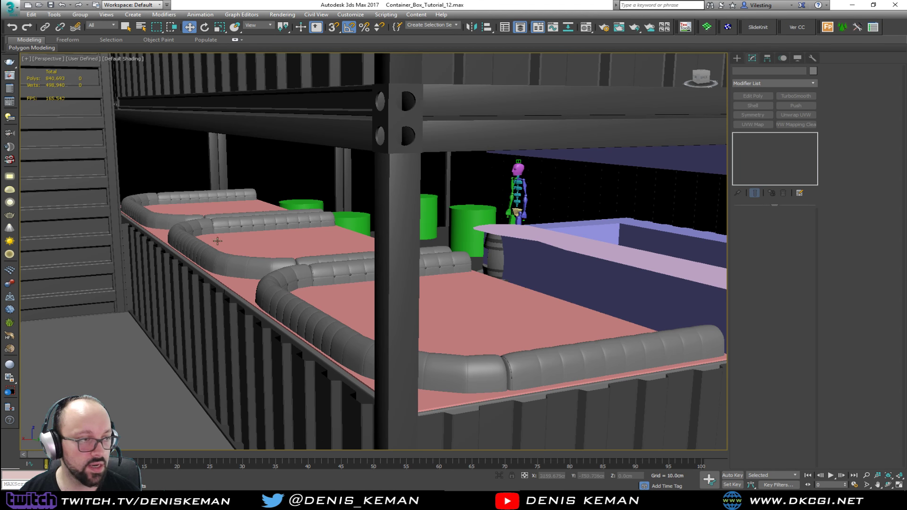
# - Inspect the back of the sign beside the container, including its pipe support and end cap, with and without edges
pyautogui.scroll(-10, 217, 241)
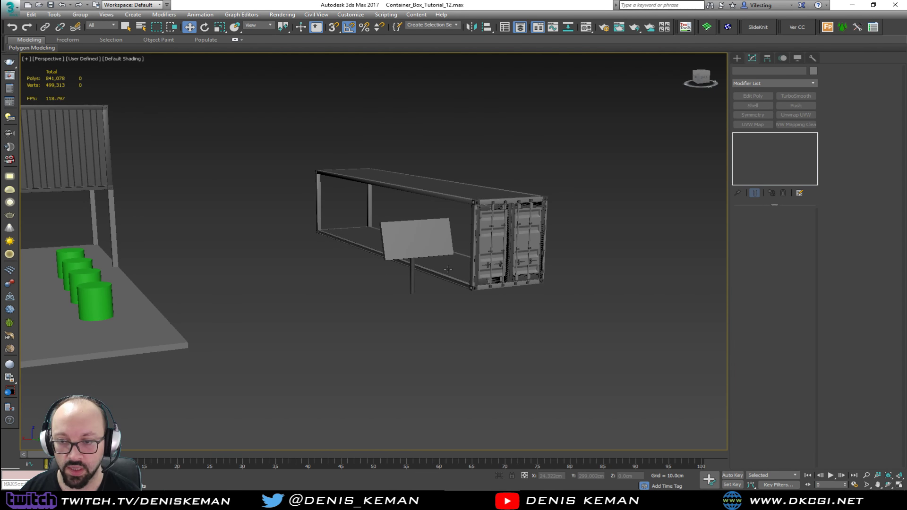
pyautogui.click(424, 245)
pyautogui.press('z')
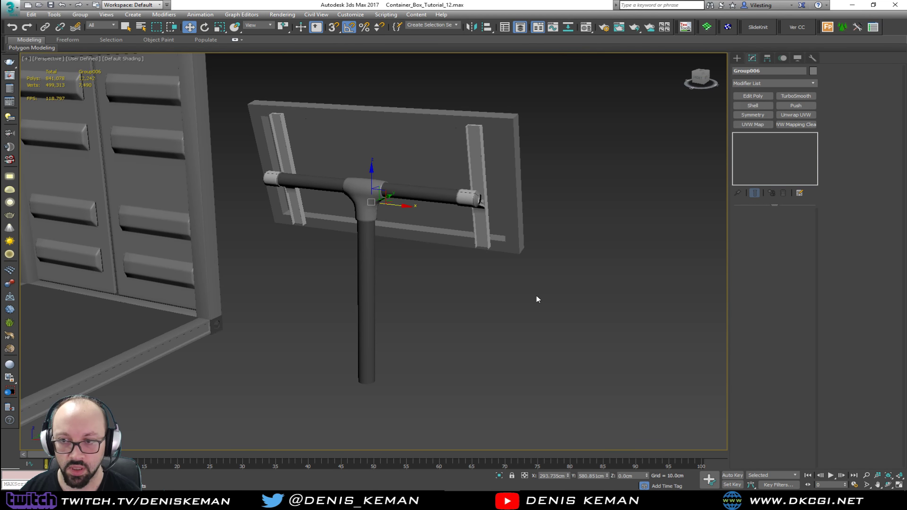
pyautogui.click(536, 297)
pyautogui.scroll(10, 475, 201)
pyautogui.press('F4')
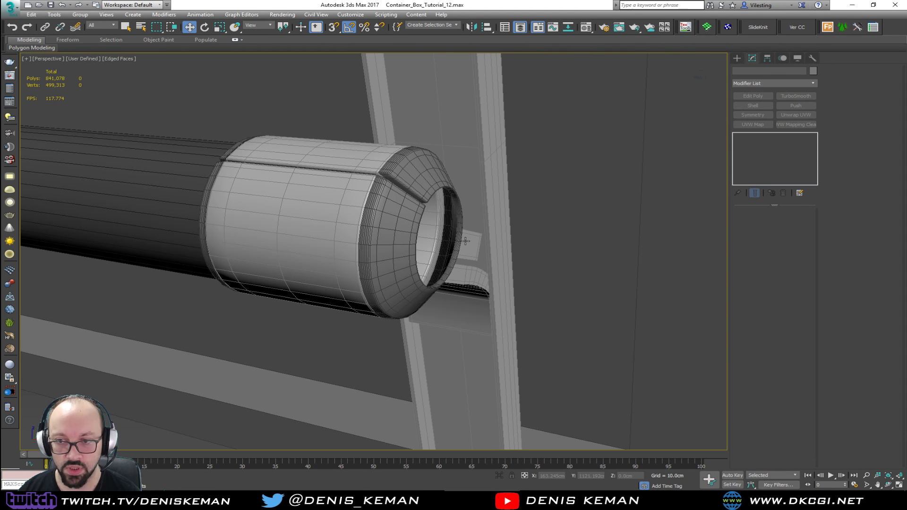
pyautogui.scroll(-8, 465, 241)
pyautogui.press('F4')
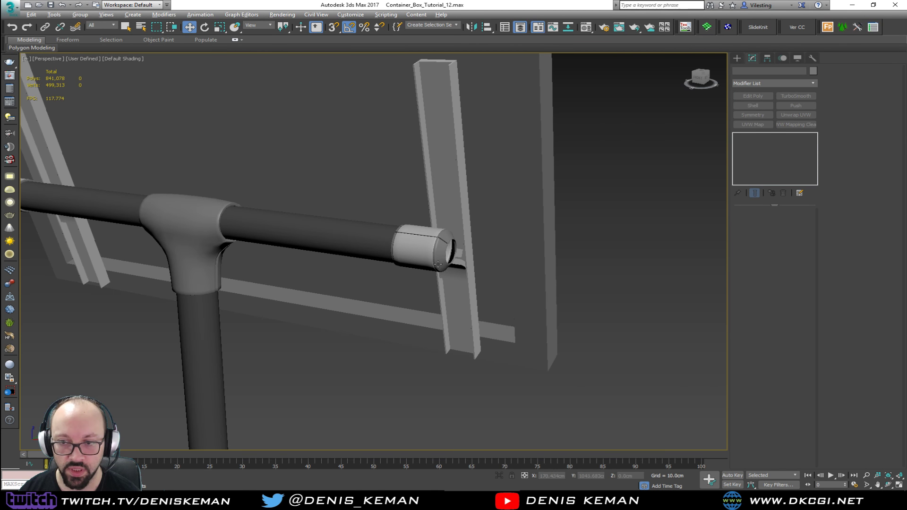
pyautogui.keyDown('alt'); pyautogui.moveTo(438, 264); pyautogui.dragTo(534, 304, button='middle'); pyautogui.keyUp('alt')
pyautogui.scroll(-8, 534, 304)
pyautogui.moveTo(461, 274); pyautogui.dragTo(575, 266, button='middle')
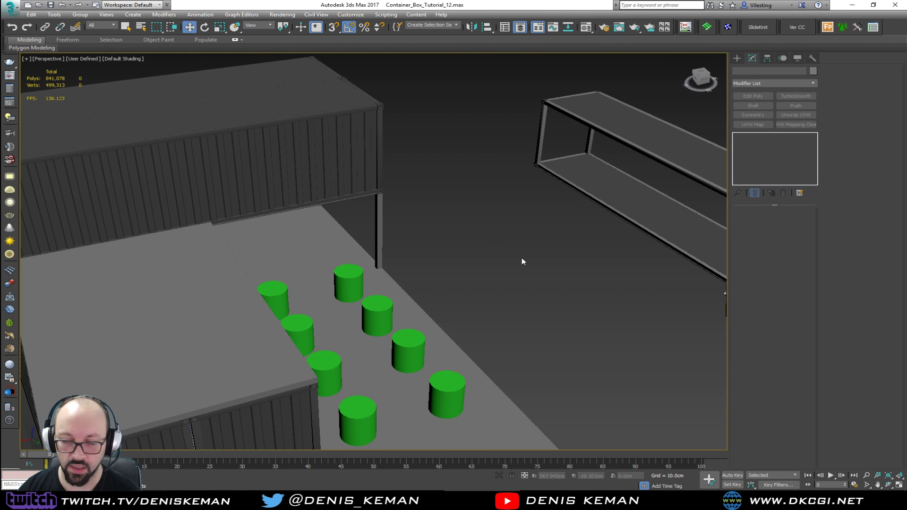
# - Examine the whole container building, the green cylinders and the sign from several angles
pyautogui.scroll(-6, 522, 262)
pyautogui.keyDown('alt'); pyautogui.moveTo(423, 270); pyautogui.dragTo(342, 233, button='middle'); pyautogui.keyUp('alt')
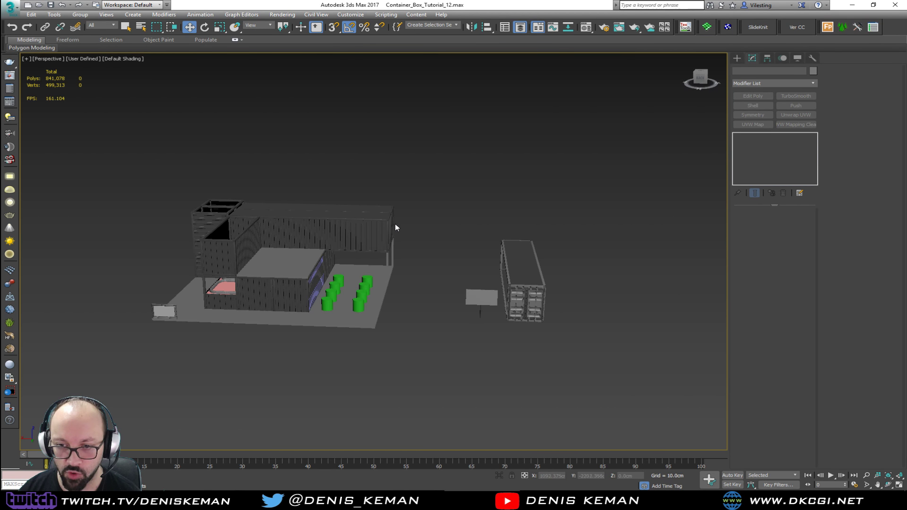
pyautogui.keyDown('alt'); pyautogui.moveTo(396, 228); pyautogui.dragTo(414, 236, button='middle'); pyautogui.keyUp('alt')
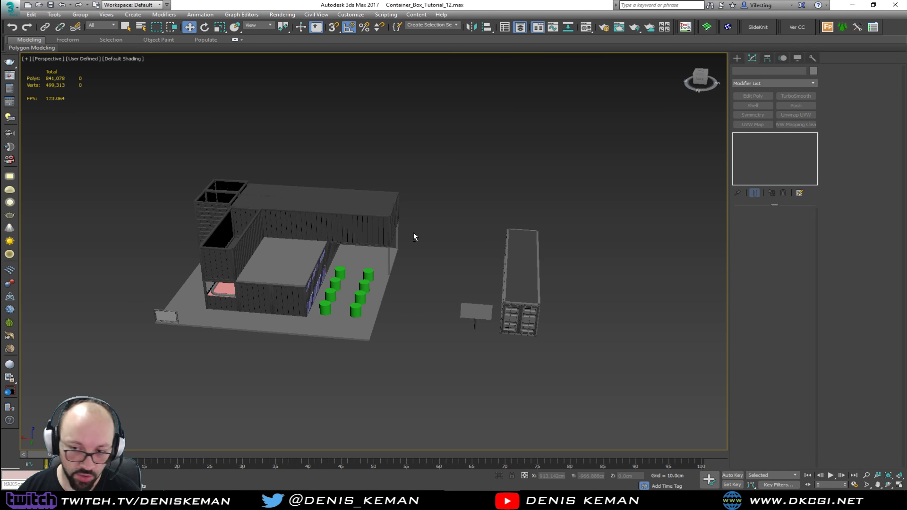
pyautogui.scroll(4, 477, 307)
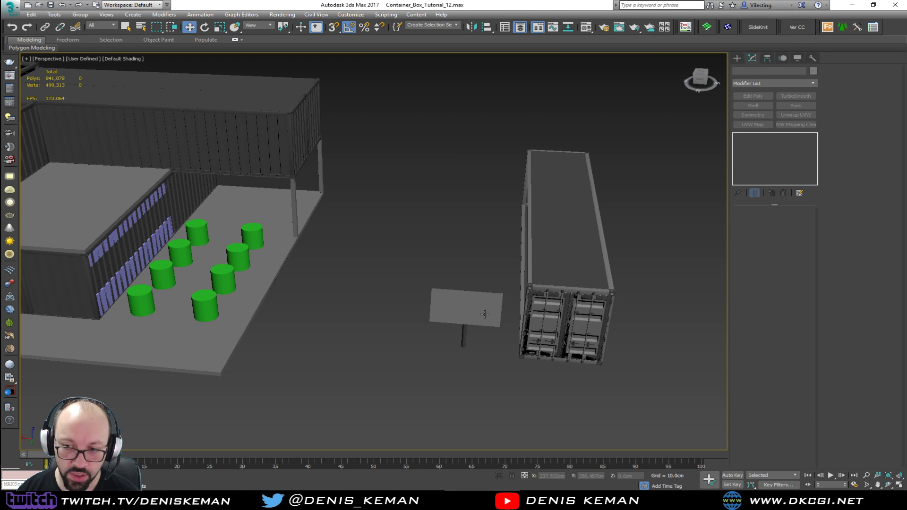
pyautogui.keyDown('alt'); pyautogui.moveTo(465, 310); pyautogui.dragTo(422, 307, button='middle'); pyautogui.keyUp('alt')
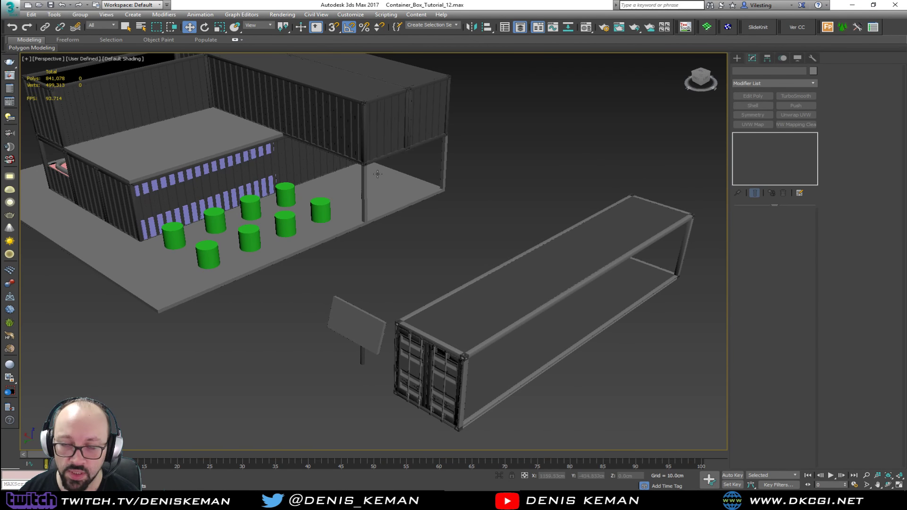
pyautogui.moveTo(378, 172); pyautogui.dragTo(413, 265, button='middle')
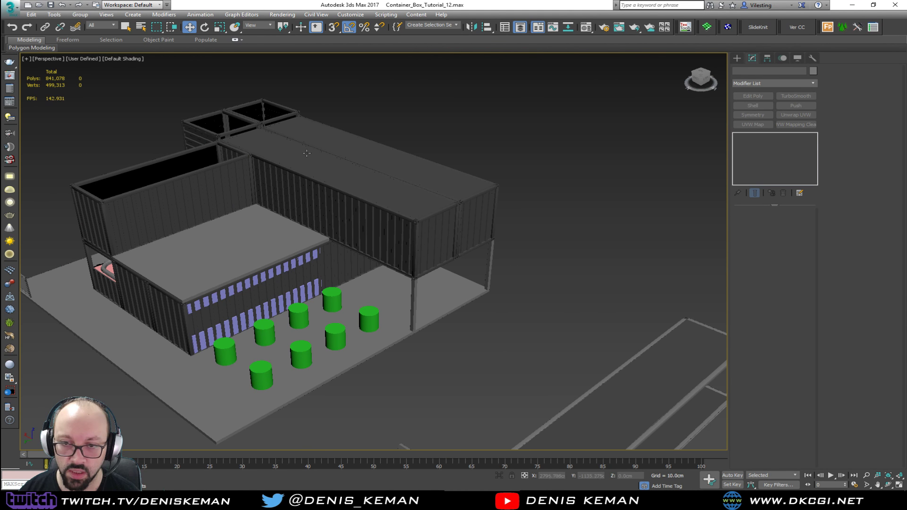
pyautogui.keyDown('alt'); pyautogui.moveTo(318, 167); pyautogui.dragTo(325, 241, button='middle'); pyautogui.keyUp('alt')
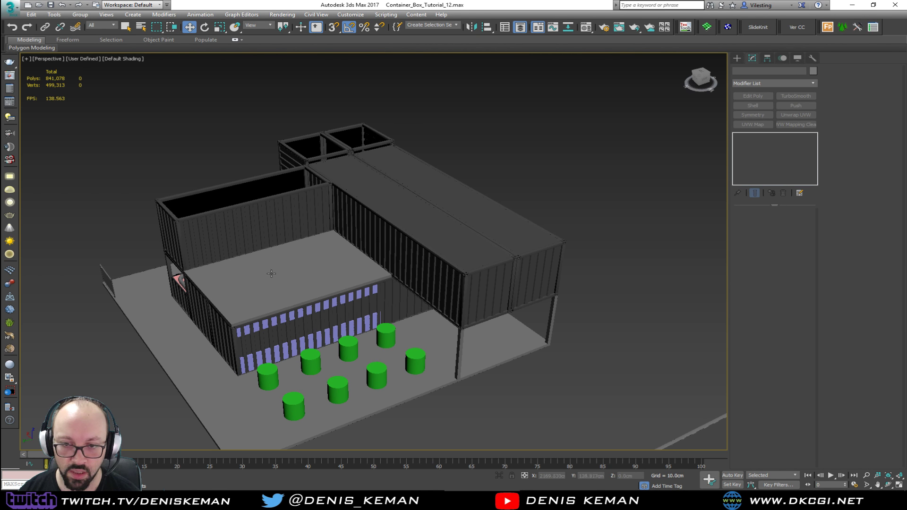
pyautogui.keyDown('alt'); pyautogui.moveTo(214, 287); pyautogui.dragTo(250, 254, button='middle'); pyautogui.keyUp('alt')
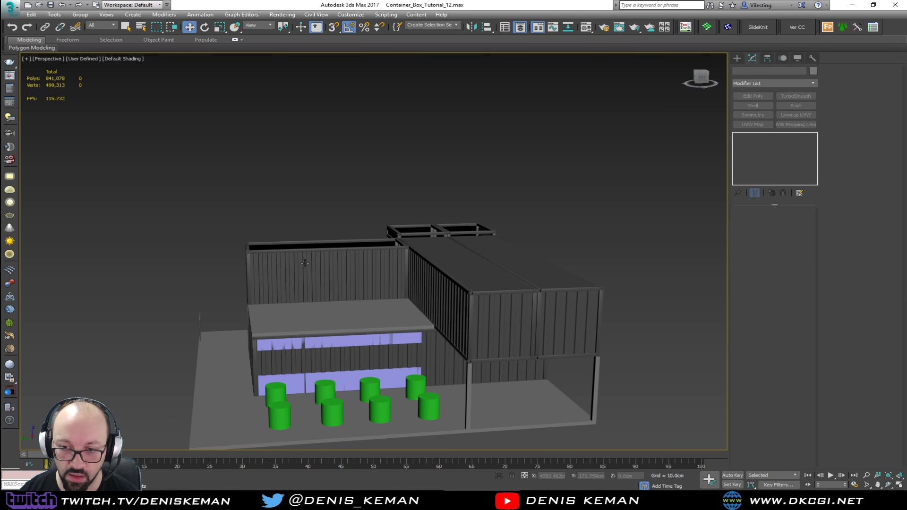
pyautogui.keyDown('alt'); pyautogui.moveTo(305, 263); pyautogui.dragTo(419, 332, button='middle'); pyautogui.keyUp('alt')
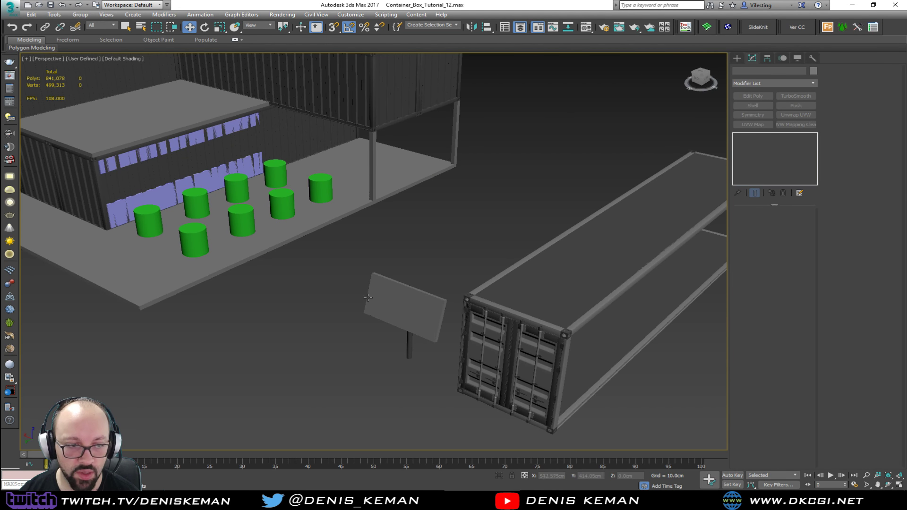
# - Hide the layers holding the sign, the ground slab, the container frames and the corrugated bar walls
pyautogui.moveTo(368, 297); pyautogui.dragTo(422, 328, button='middle')
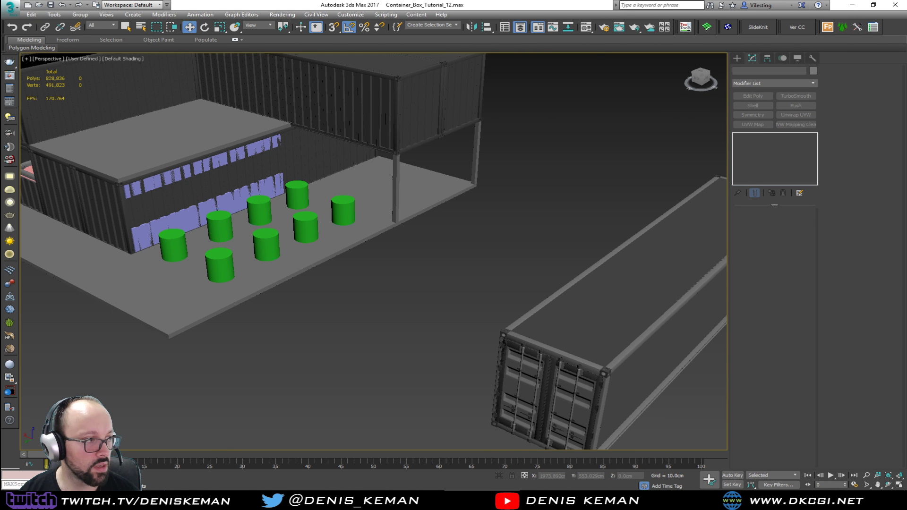
pyautogui.moveTo(146, 213); pyautogui.dragTo(400, 272, button='middle')
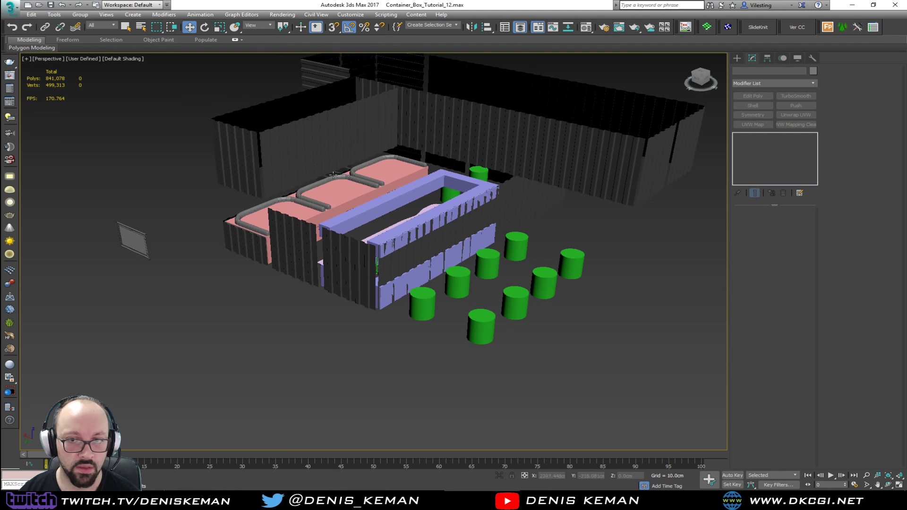
pyautogui.click(287, 151)
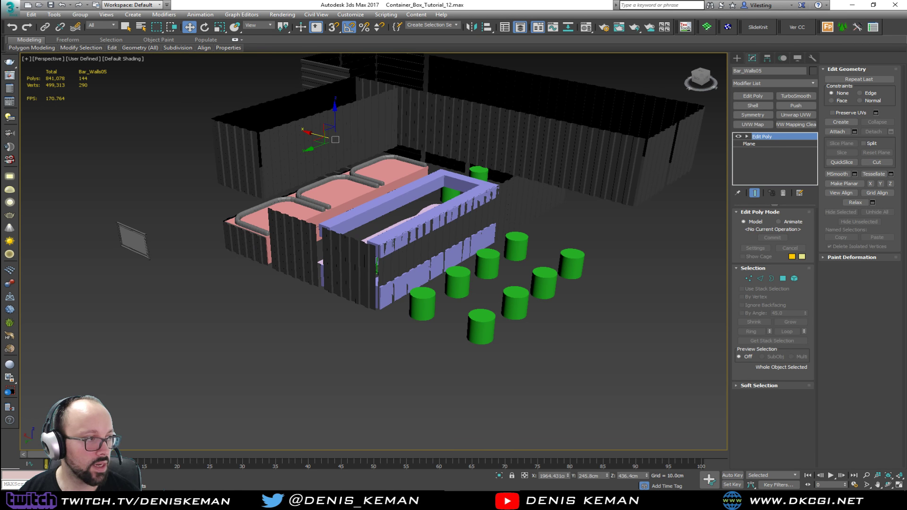
pyautogui.hotkey('alt', 'h')
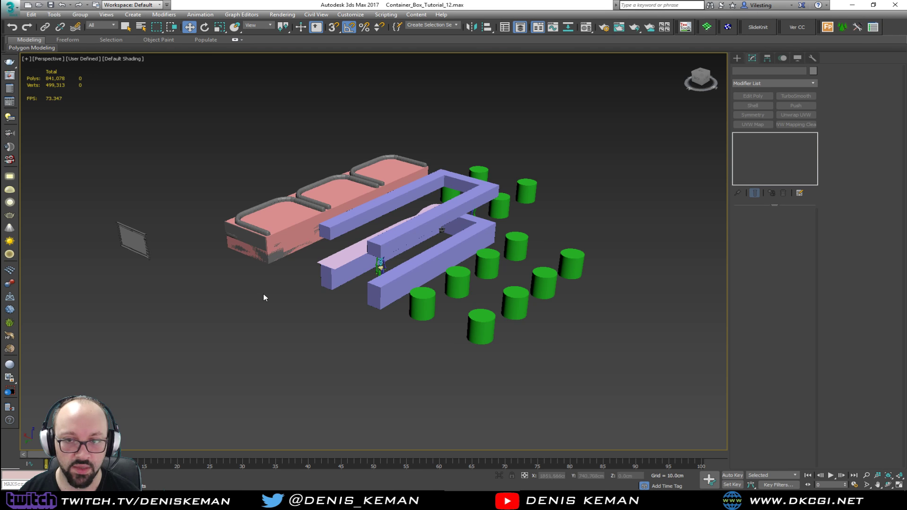
# - Hide the layers of the pink booth seating and the green cylinders, keeping the bar counter blocks in view
pyautogui.click(282, 220)
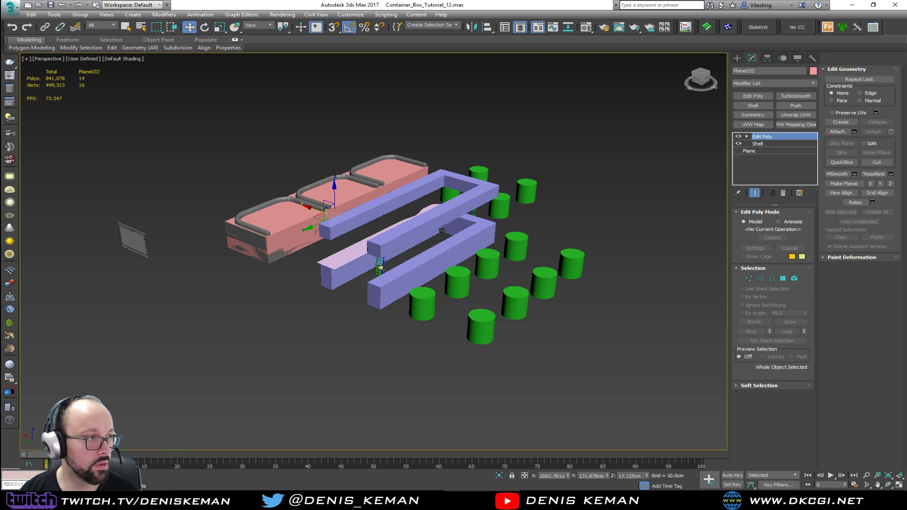
pyautogui.hotkey('alt', 'h')
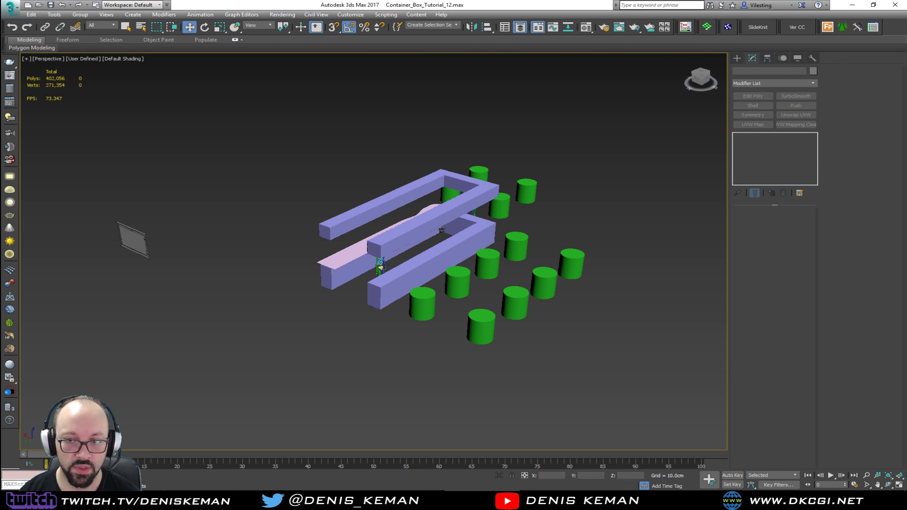
pyautogui.click(494, 331)
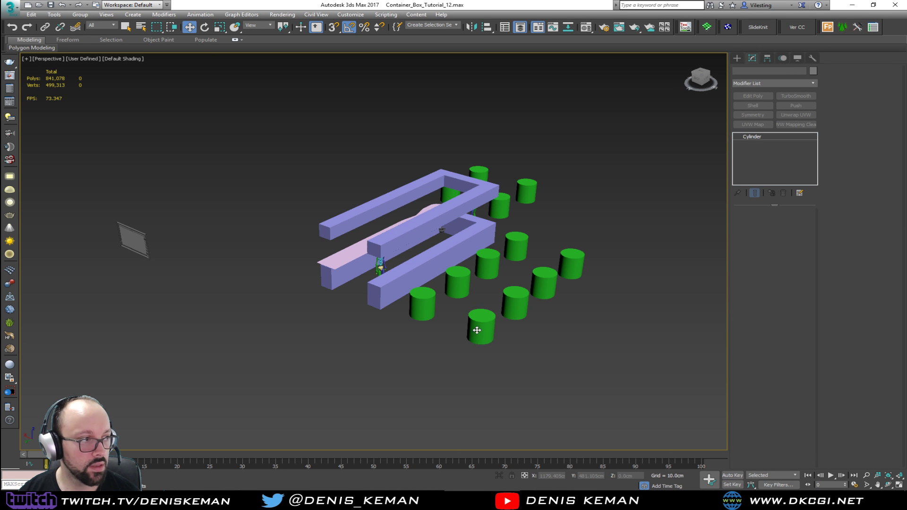
pyautogui.hotkey('alt', 'h')
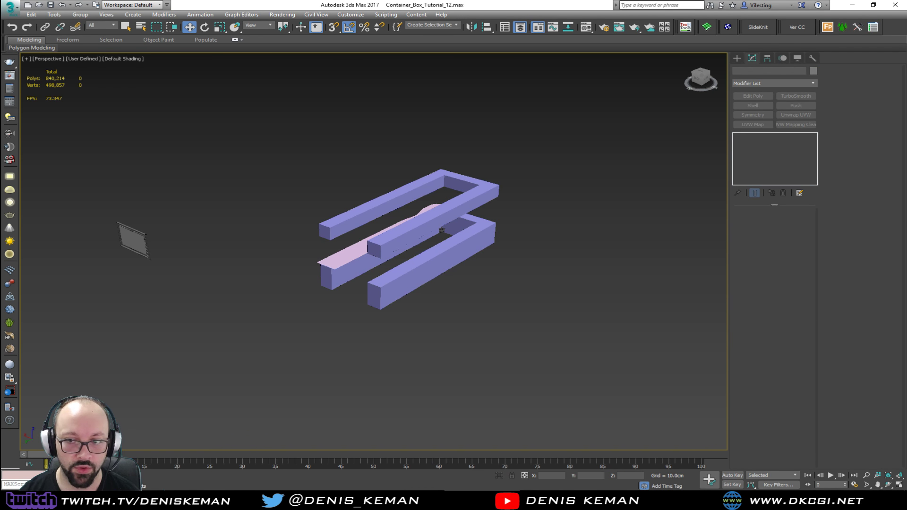
# - Zoom to the separate pipe-framed mesh panel beside the counter blocks and examine its frame and mounting brackets
pyautogui.keyDown('alt'); pyautogui.moveTo(360, 308); pyautogui.dragTo(323, 259, button='middle'); pyautogui.keyUp('alt')
pyautogui.moveTo(224, 239); pyautogui.dragTo(435, 348)
pyautogui.press('z')
pyautogui.keyDown('alt'); pyautogui.moveTo(396, 334); pyautogui.dragTo(391, 351, button='middle'); pyautogui.keyUp('alt')
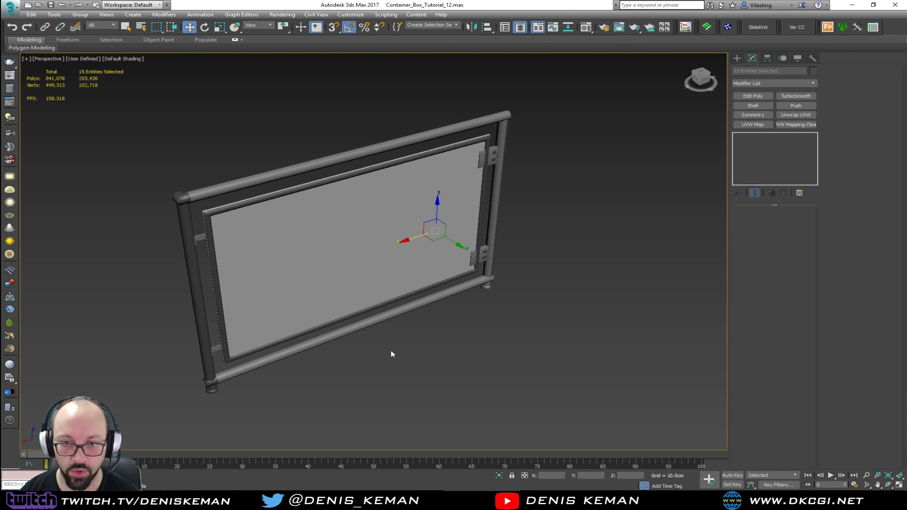
pyautogui.click(152, 329)
pyautogui.scroll(8, 309, 289)
pyautogui.scroll(-8, 308, 289)
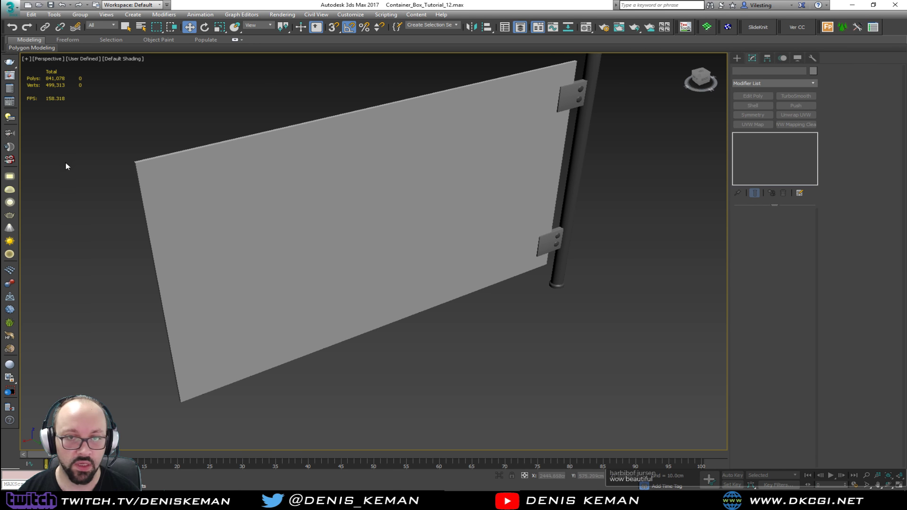
pyautogui.scroll(-4, 125, 213)
# - Inspect the mesh panel's geometry in wireframe, edged-faces and plain shading, up close and from a lower angle
pyautogui.press('F3')
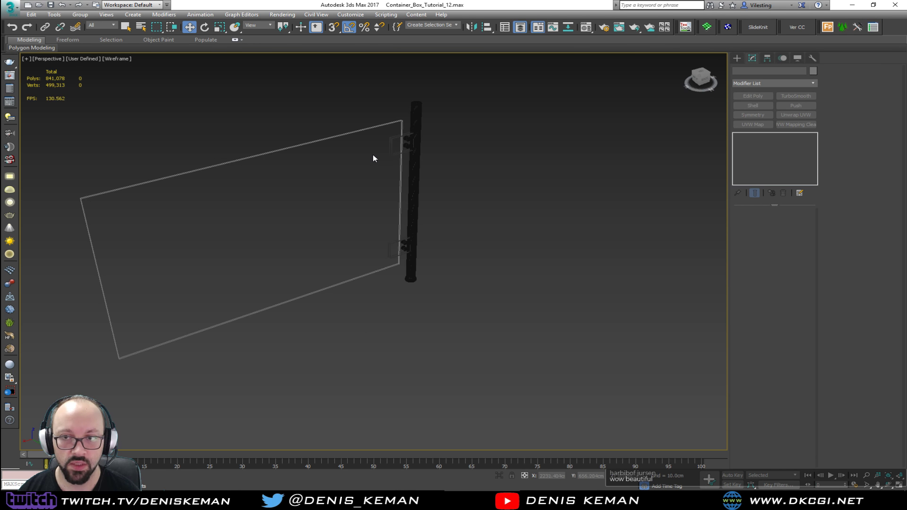
pyautogui.press('F3')
pyautogui.press('F4')
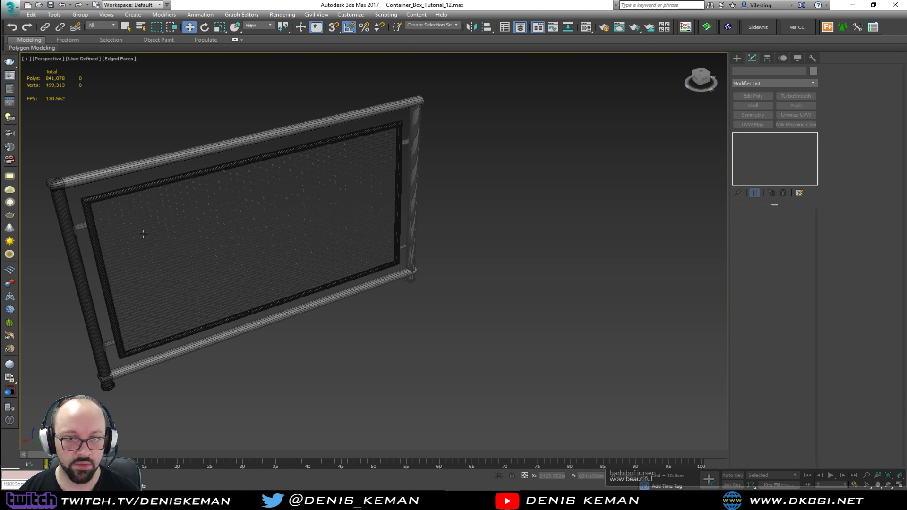
pyautogui.scroll(8, 208, 222)
pyautogui.press('F4')
pyautogui.scroll(-8, 203, 221)
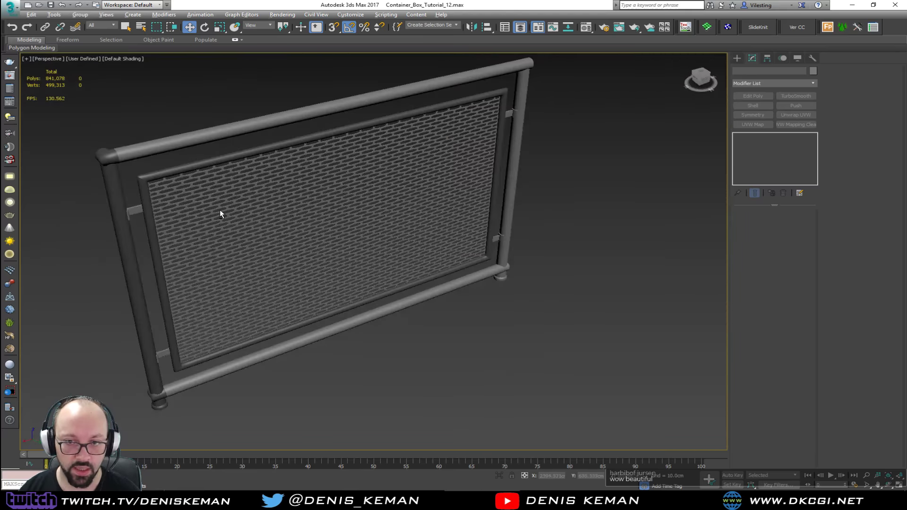
pyautogui.moveTo(221, 211)
pyautogui.keyDown('alt'); pyautogui.mouseDown(button='middle')
pyautogui.moveTo(182, 198)
pyautogui.moveTo(188, 180)
pyautogui.moveTo(212, 174)
pyautogui.moveTo(236, 187)
pyautogui.moveTo(231, 198)
pyautogui.mouseUp(button='middle'); pyautogui.keyUp('alt')
pyautogui.press('F4')
pyautogui.click(176, 217)
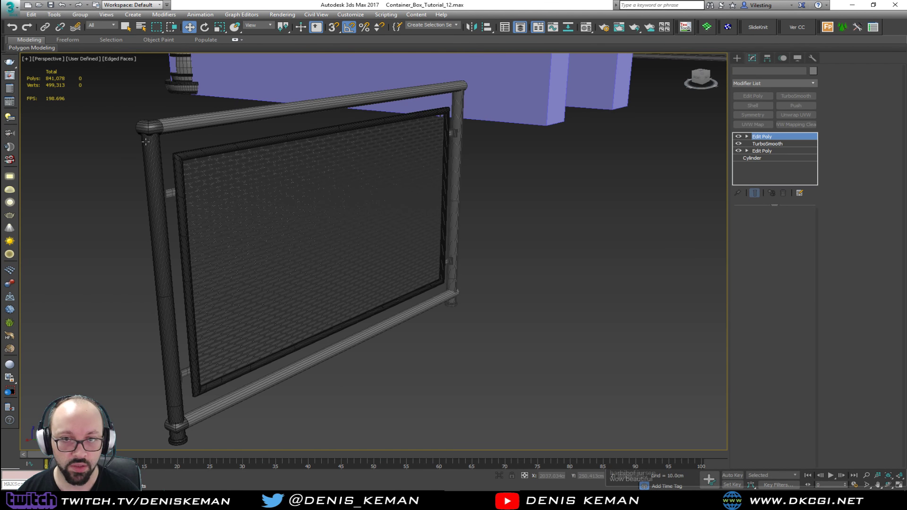
pyautogui.click(122, 173)
pyautogui.press('F4')
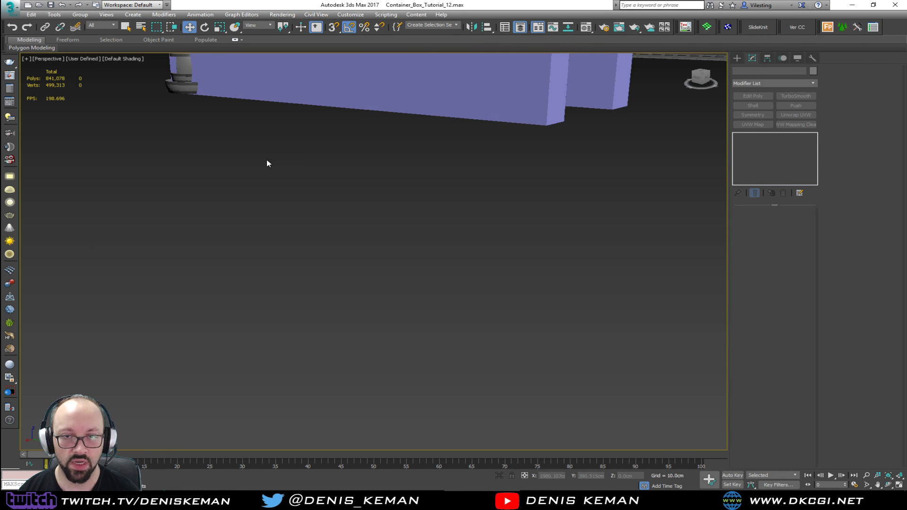
# - Examine the barrel under the counter top with edges shown, from the front and from above
pyautogui.moveTo(266, 160); pyautogui.dragTo(318, 232, button='middle')
pyautogui.click(576, 132)
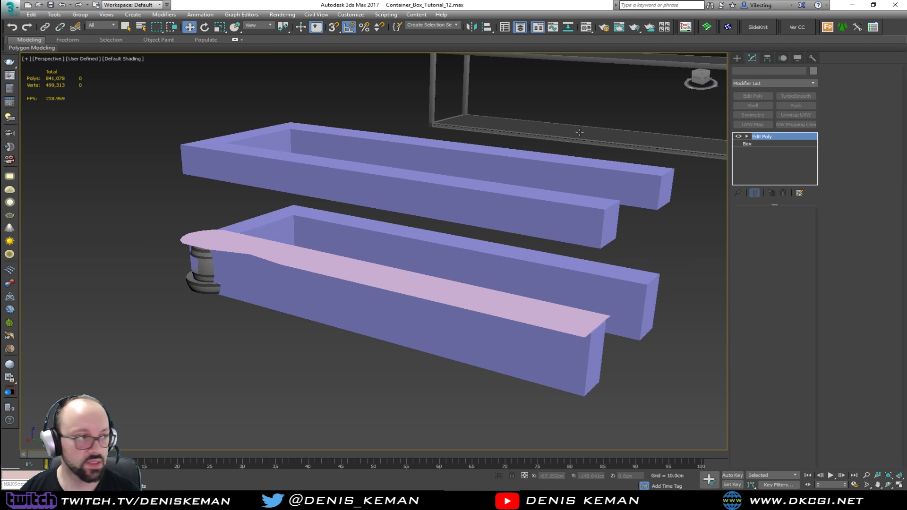
pyautogui.click(221, 369)
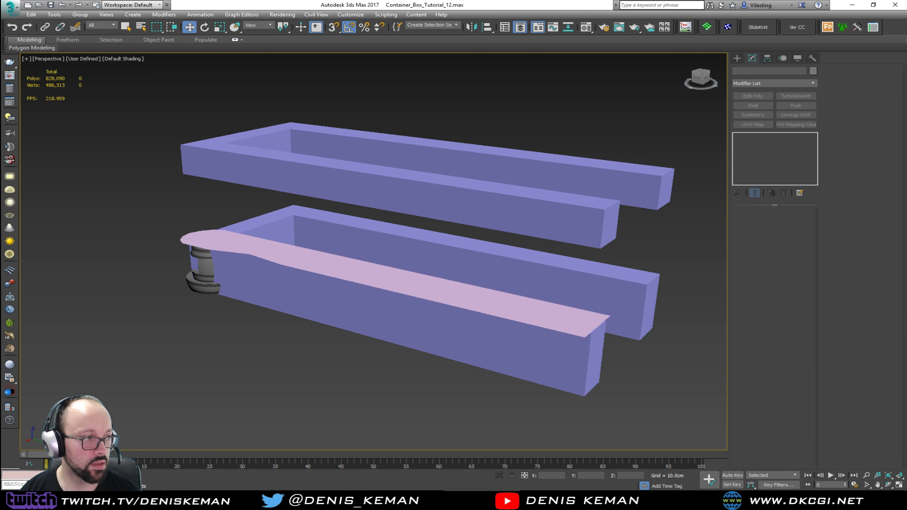
pyautogui.click(212, 289)
pyautogui.press('z')
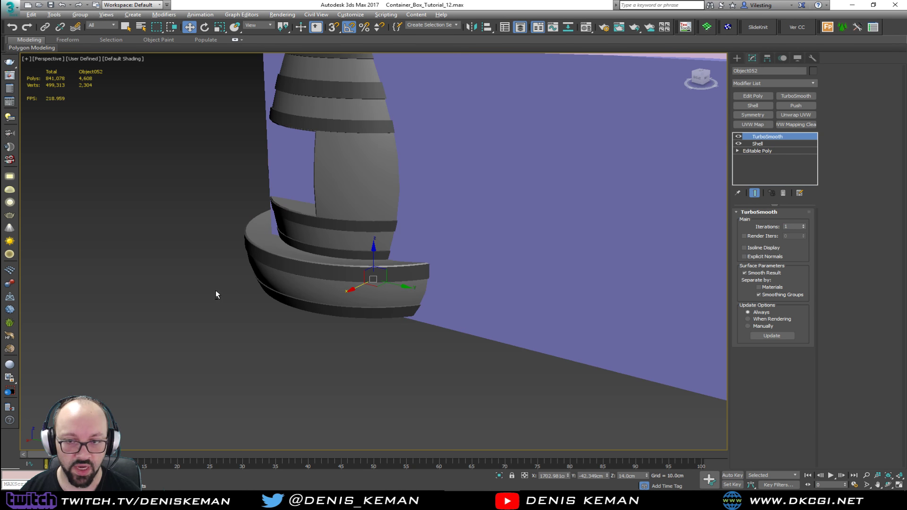
pyautogui.press('F4')
pyautogui.moveTo(461, 285); pyautogui.dragTo(340, 376, button='middle')
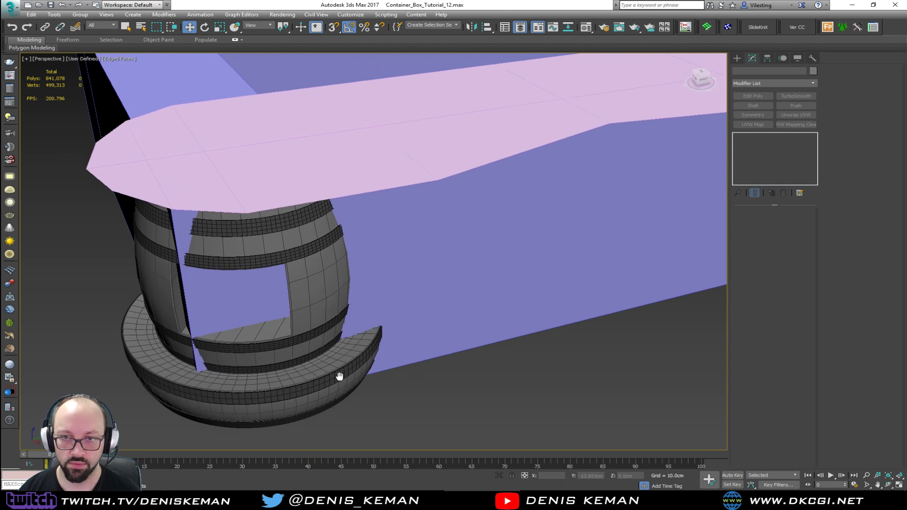
pyautogui.scroll(-2, 340, 376)
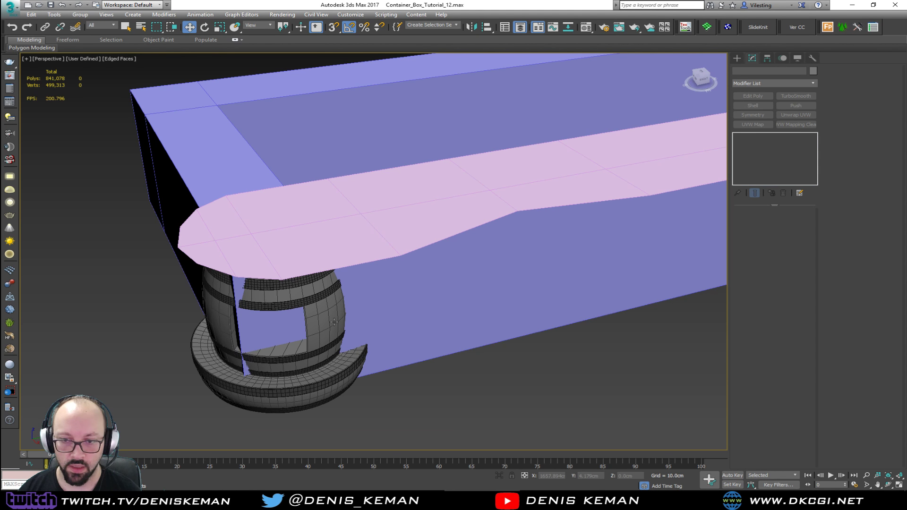
# - Isolate the barrel parts and the pink counter top without the bar counter block, and select the counter top
pyautogui.click(310, 244)
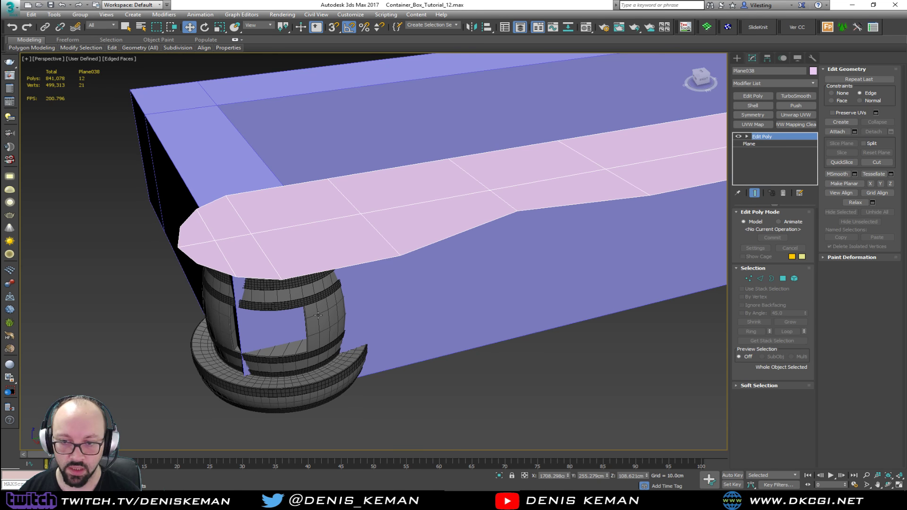
pyautogui.click(509, 316)
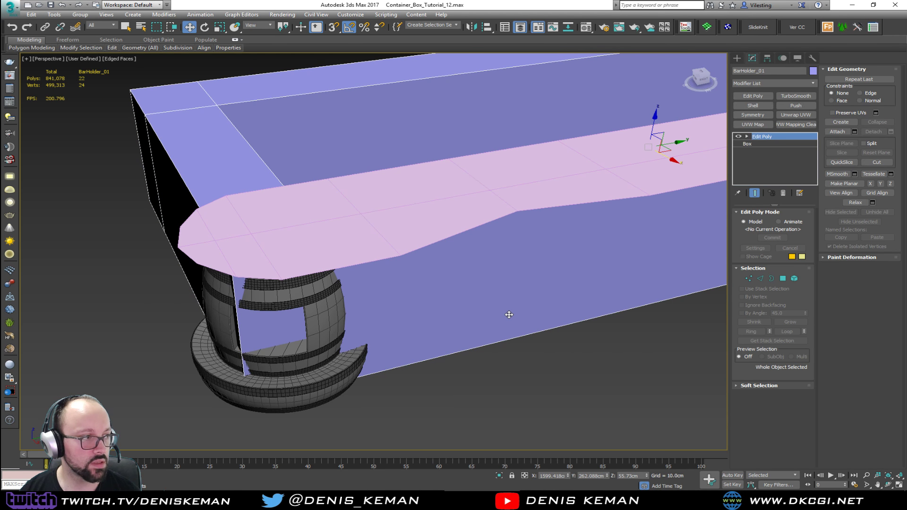
pyautogui.moveTo(90, 211); pyautogui.dragTo(59, 119)
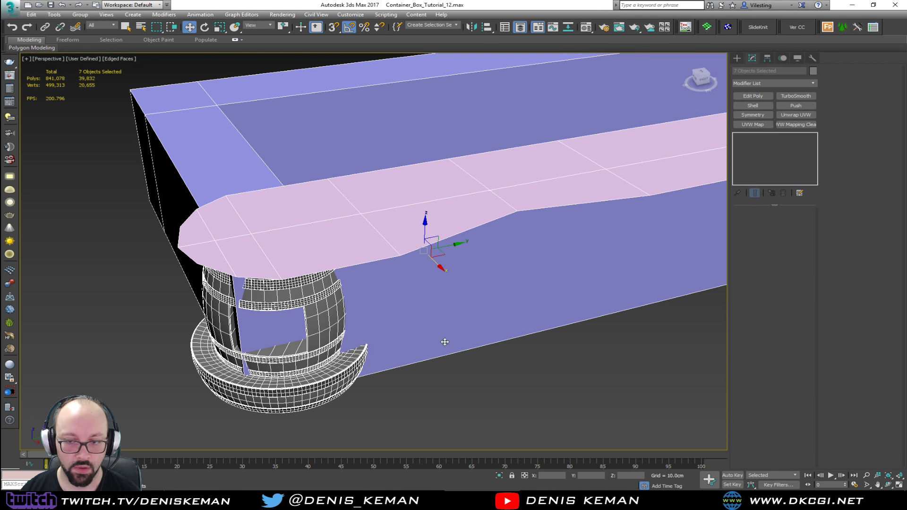
pyautogui.click(513, 429)
pyautogui.moveTo(514, 428); pyautogui.dragTo(111, 138)
pyautogui.keyDown('alt'); pyautogui.click(512, 257); pyautogui.keyUp('alt')
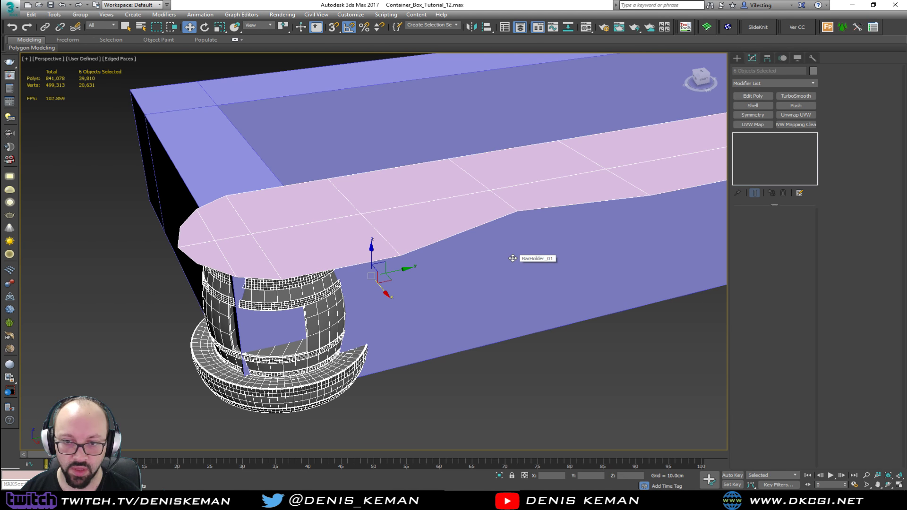
pyautogui.hotkey('alt', 'q')
pyautogui.click(526, 344)
pyautogui.keyDown('alt'); pyautogui.moveTo(282, 281); pyautogui.dragTo(313, 281, button='middle'); pyautogui.keyUp('alt')
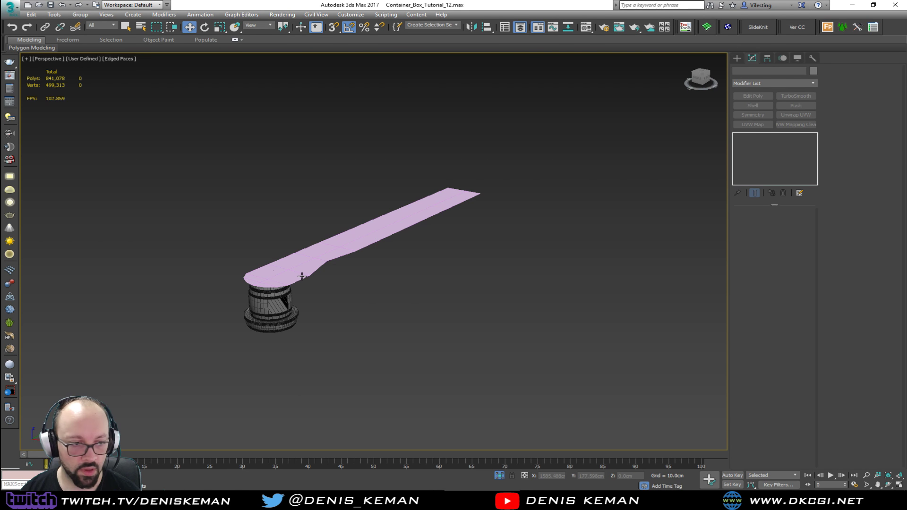
pyautogui.scroll(2, 295, 273)
pyautogui.click(295, 274)
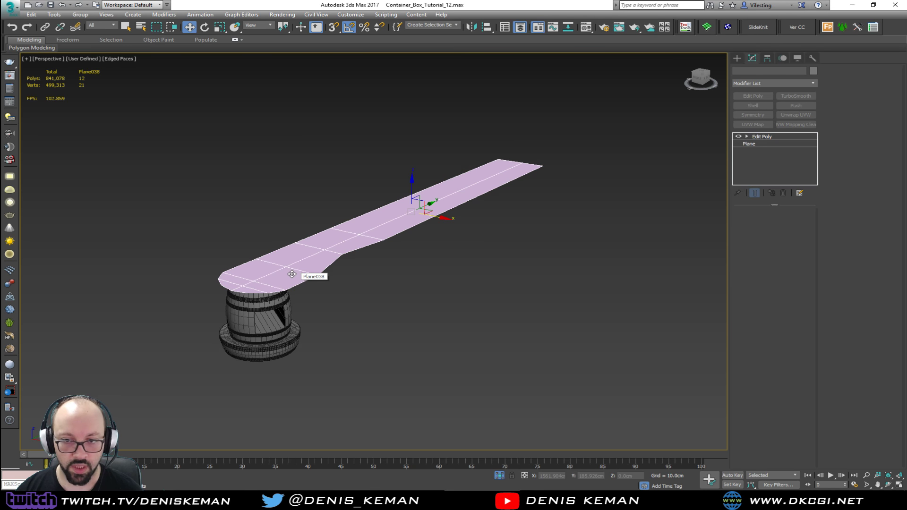
pyautogui.scroll(5, 292, 275)
pyautogui.keyDown('alt'); pyautogui.moveTo(314, 265); pyautogui.dragTo(323, 238, button='middle'); pyautogui.keyUp('alt')
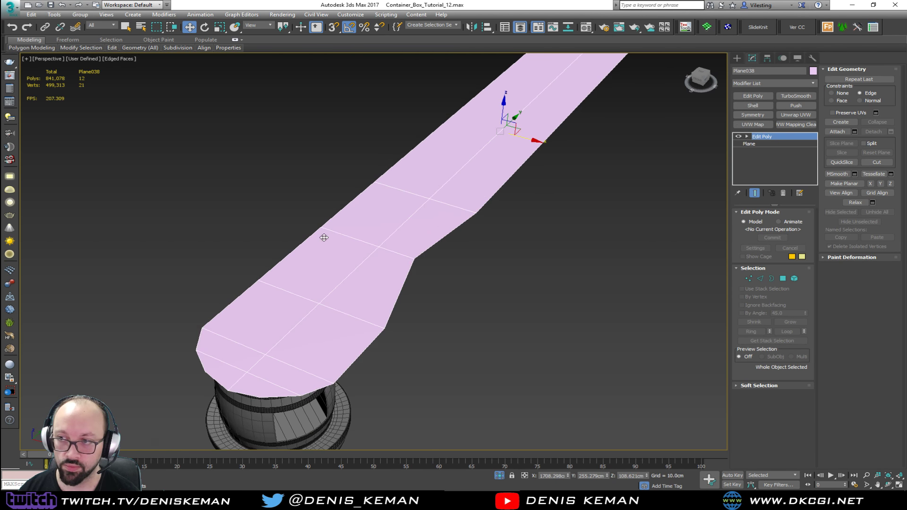
# - Try a one-iteration TurboSmooth on the contoured counter top without extra support edges
pyautogui.click(806, 95)
pyautogui.keyDown('alt'); pyautogui.moveTo(465, 209); pyautogui.dragTo(423, 214, button='middle'); pyautogui.keyUp('alt')
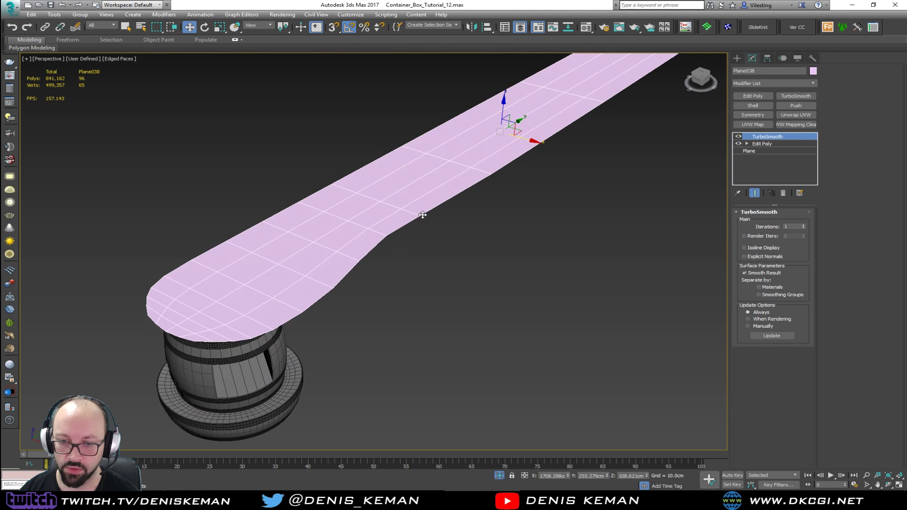
pyautogui.click(783, 192)
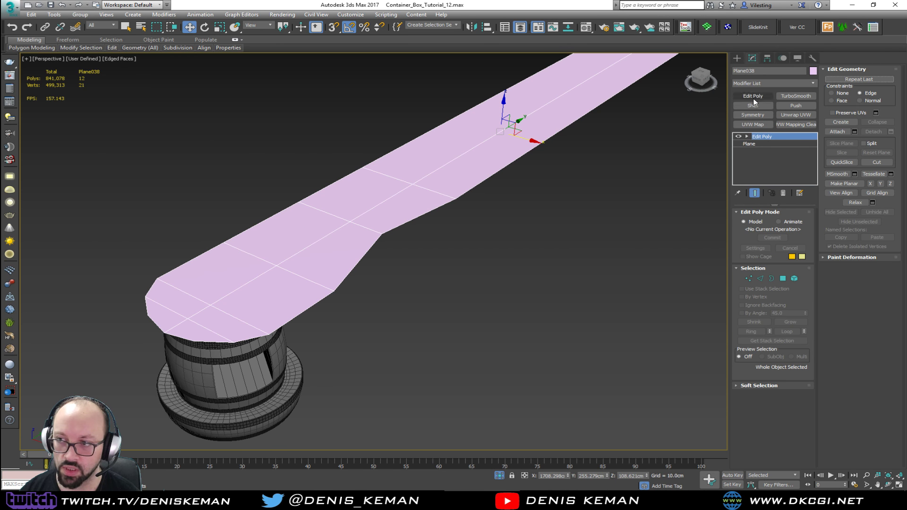
# - Insert two support edge loops across the counter top at the ends of its narrowing curve, and add a one-iteration TurboSmooth
pyautogui.keyDown('alt'); pyautogui.moveTo(334, 290); pyautogui.dragTo(309, 301, button='middle'); pyautogui.keyUp('alt')
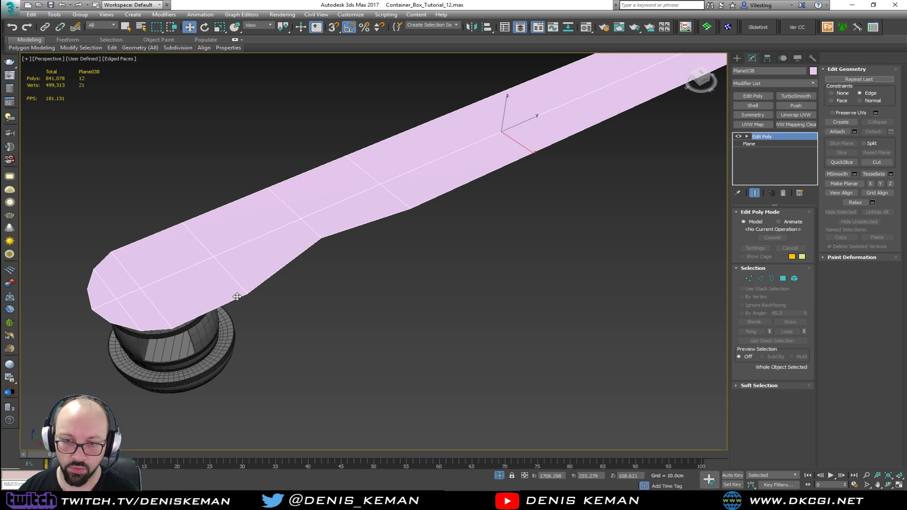
pyautogui.press('2')
pyautogui.doubleClick(226, 272)
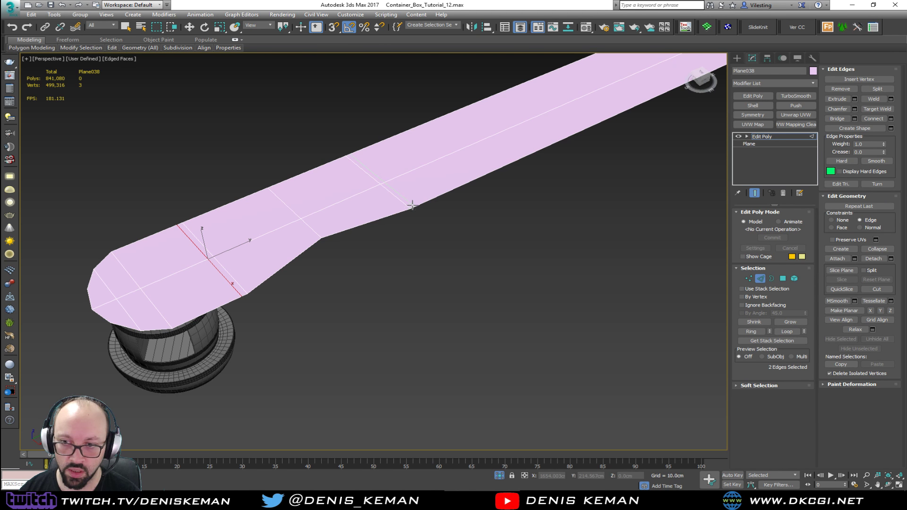
pyautogui.click(412, 204)
pyautogui.press('w')
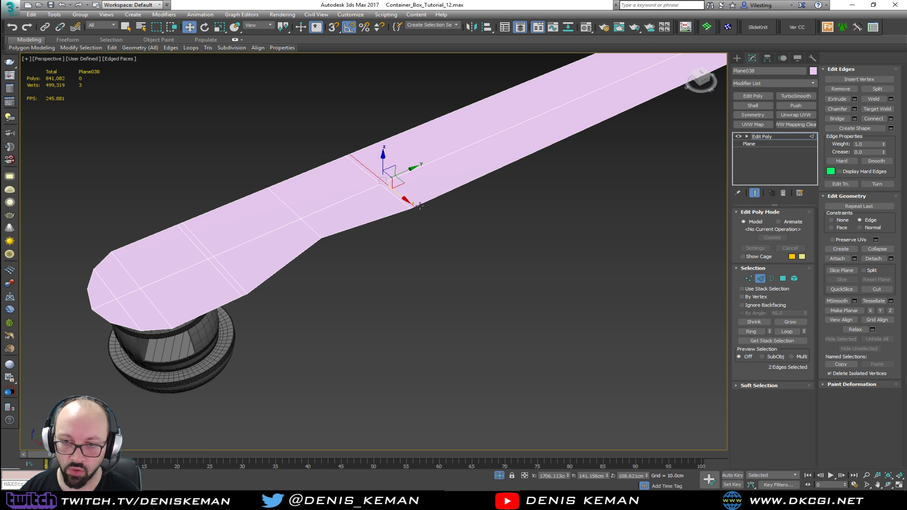
pyautogui.click(760, 278)
pyautogui.click(795, 95)
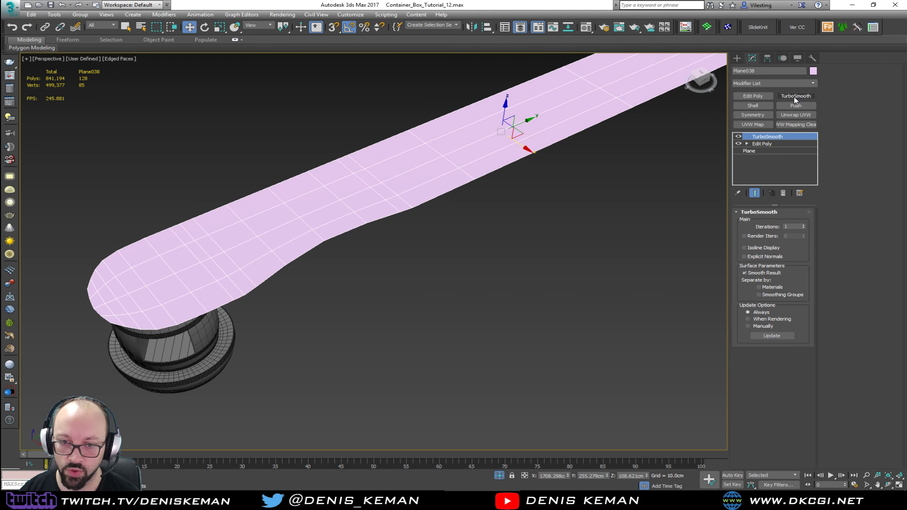
pyautogui.keyDown('alt'); pyautogui.moveTo(427, 255); pyautogui.dragTo(416, 216, button='middle'); pyautogui.keyUp('alt')
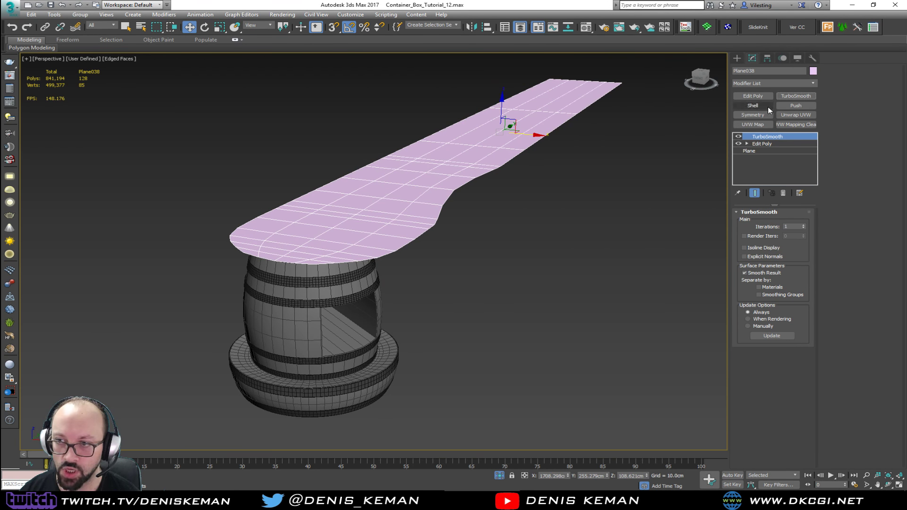
# - Thicken the counter top with a Shell modifier, setting the outer amount to 10 cm
pyautogui.click(753, 105)
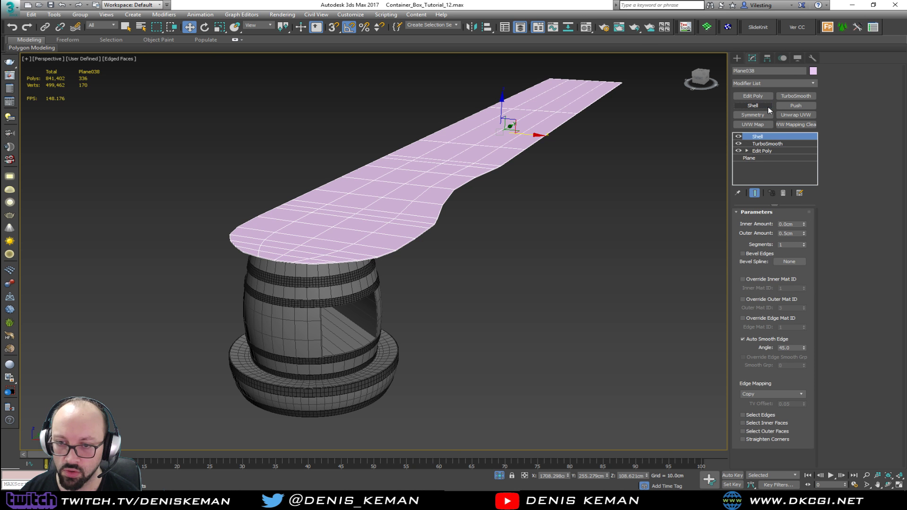
pyautogui.moveTo(804, 233); pyautogui.dragTo(804, 200)
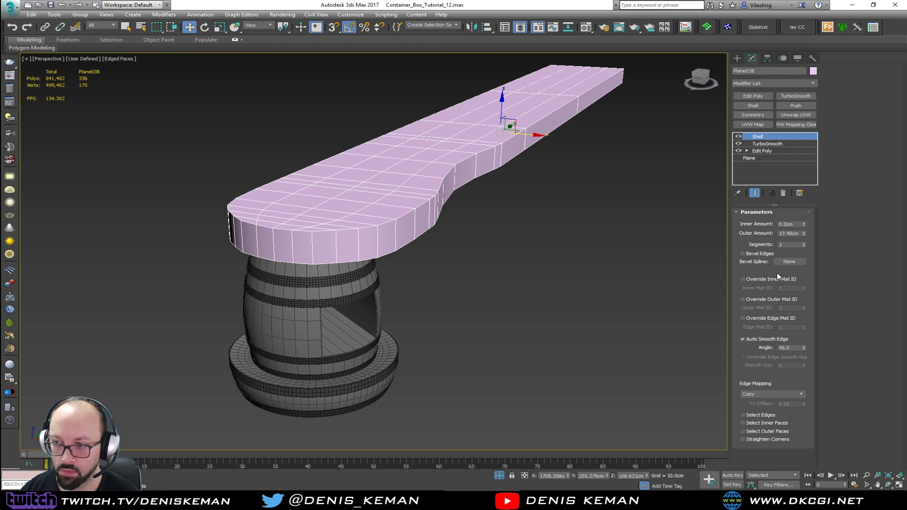
pyautogui.doubleClick(794, 233)
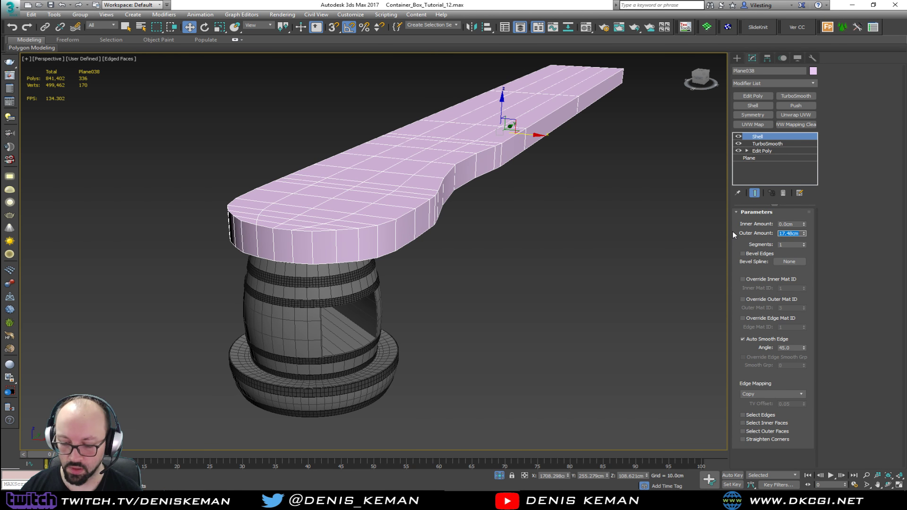
pyautogui.write('10')
pyautogui.press('Return')
pyautogui.keyDown('alt'); pyautogui.moveTo(344, 354); pyautogui.dragTo(338, 333, button='middle'); pyautogui.keyUp('alt')
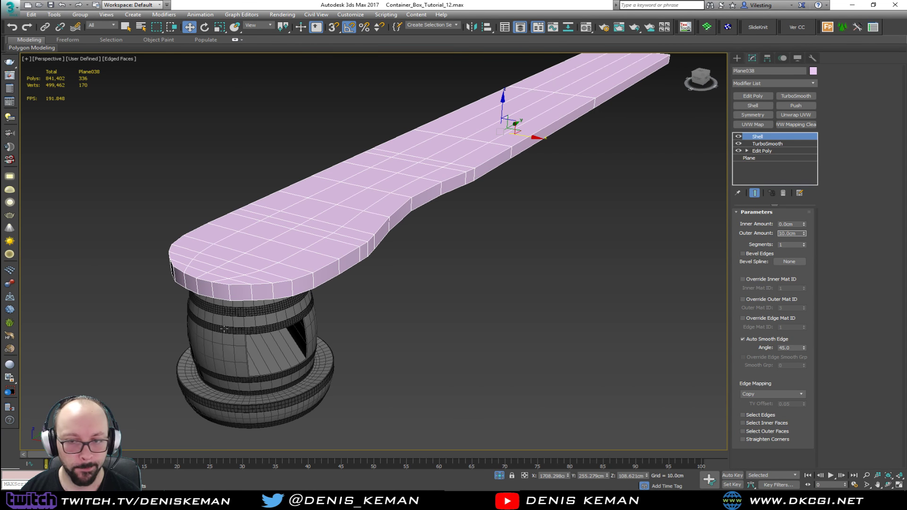
# - Add an Edit Poly above the Shell and select the upper and lower rim edge loops around the counter top's rounded end and long sides
pyautogui.scroll(4, 276, 289)
pyautogui.moveTo(283, 289); pyautogui.dragTo(299, 292, button='middle')
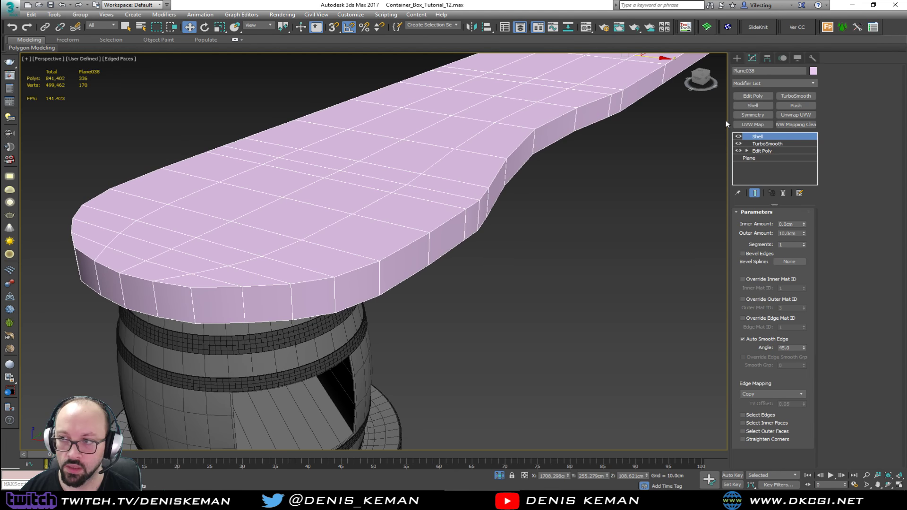
pyautogui.click(753, 95)
pyautogui.press('2')
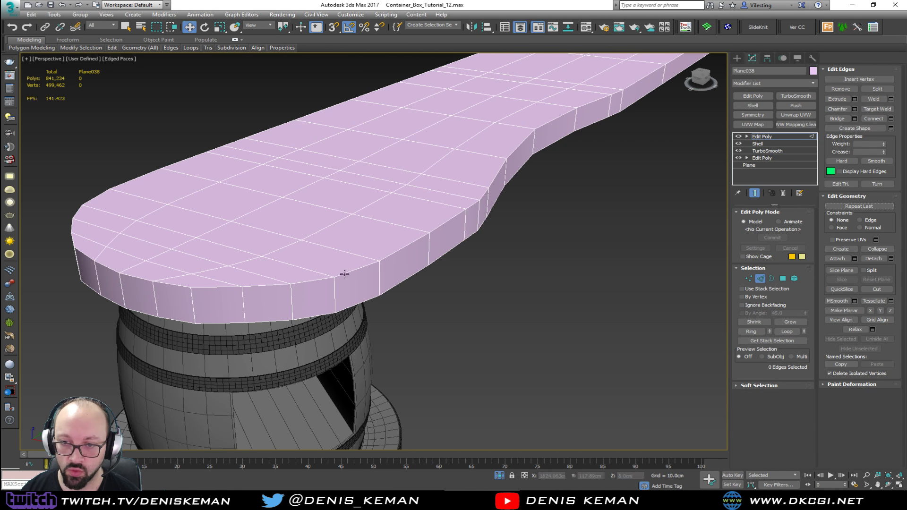
pyautogui.doubleClick(345, 275)
pyautogui.keyDown('ctrl'); pyautogui.doubleClick(179, 285); pyautogui.keyUp('ctrl')
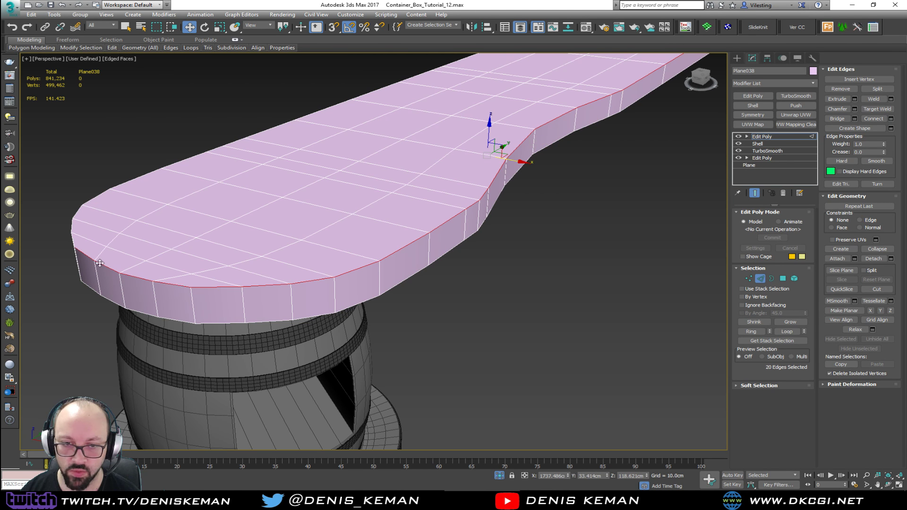
pyautogui.keyDown('ctrl'); pyautogui.doubleClick(74, 246); pyautogui.keyUp('ctrl')
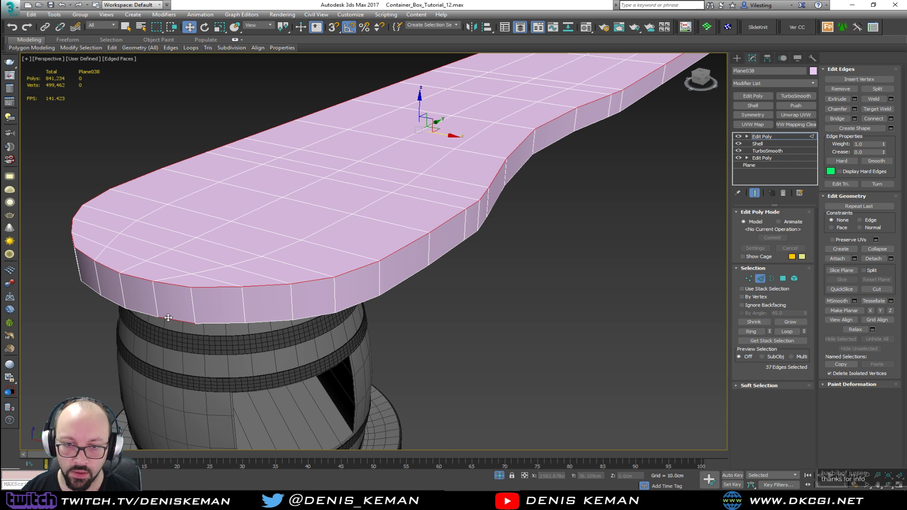
pyautogui.keyDown('ctrl'); pyautogui.doubleClick(209, 323); pyautogui.keyUp('ctrl')
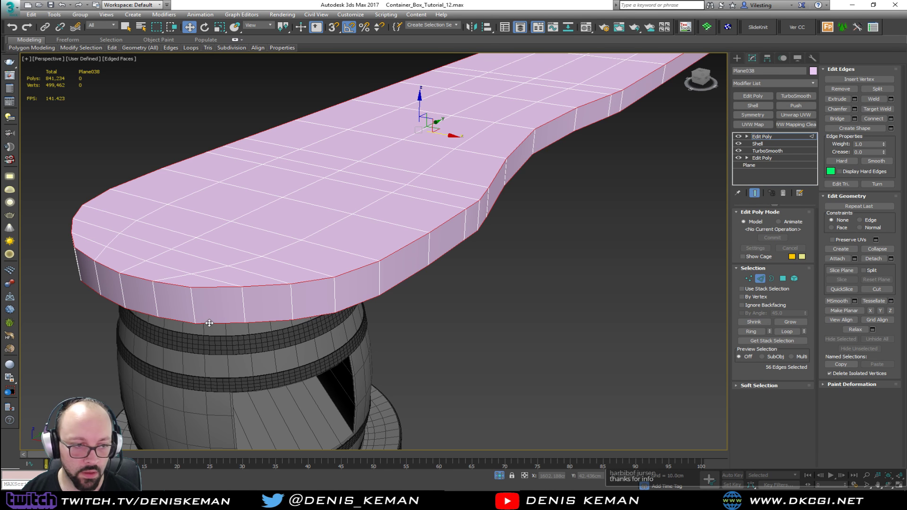
pyautogui.moveTo(213, 316)
pyautogui.keyDown('alt'); pyautogui.mouseDown(button='middle')
pyautogui.moveTo(332, 320)
pyautogui.moveTo(255, 318)
pyautogui.moveTo(218, 329)
pyautogui.mouseUp(button='middle'); pyautogui.keyUp('alt')
pyautogui.keyDown('ctrl'); pyautogui.doubleClick(337, 304); pyautogui.keyUp('ctrl')
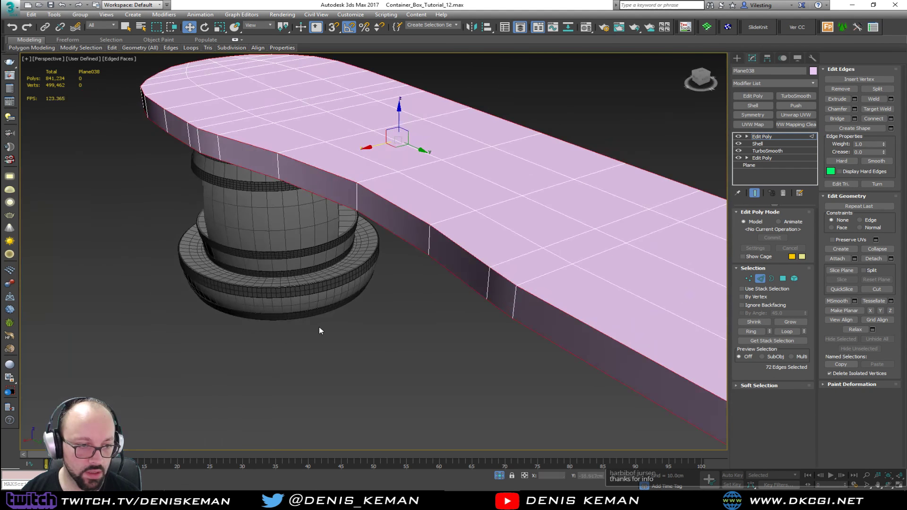
# - Add the upper and lower edges of the counter top's straight far end and its vertical corner edges to the edge selection
pyautogui.moveTo(318, 328); pyautogui.dragTo(161, 259, button='middle')
pyautogui.scroll(-6, 161, 259)
pyautogui.moveTo(235, 313); pyautogui.dragTo(212, 273, button='middle')
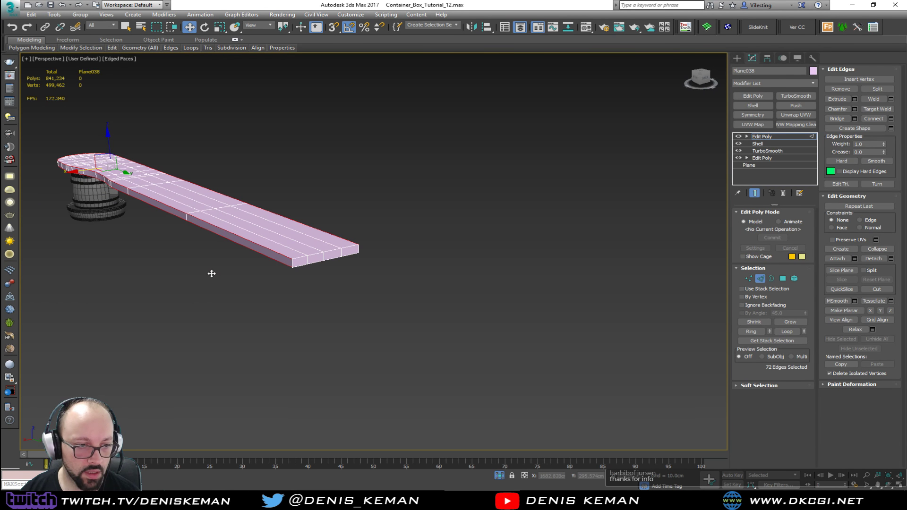
pyautogui.scroll(5, 305, 277)
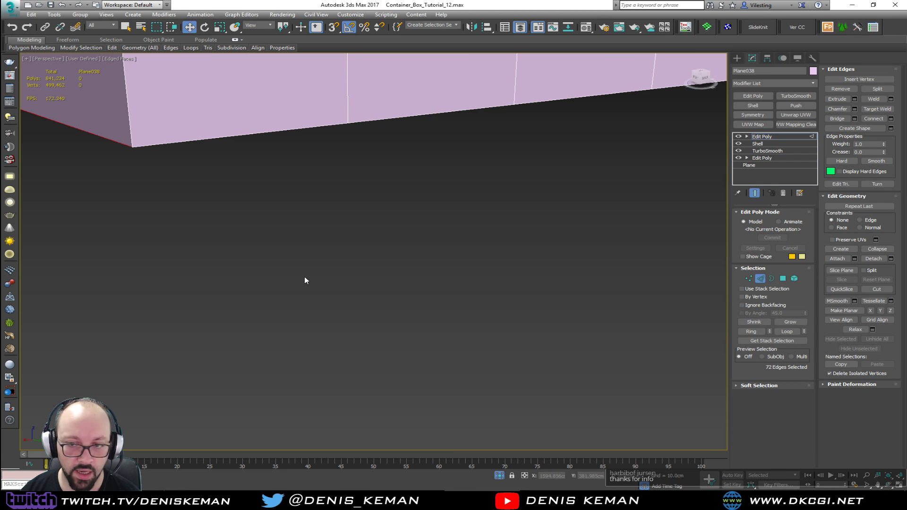
pyautogui.scroll(-3, 305, 277)
pyautogui.moveTo(297, 245); pyautogui.dragTo(303, 281, button='middle')
pyautogui.scroll(2, 304, 280)
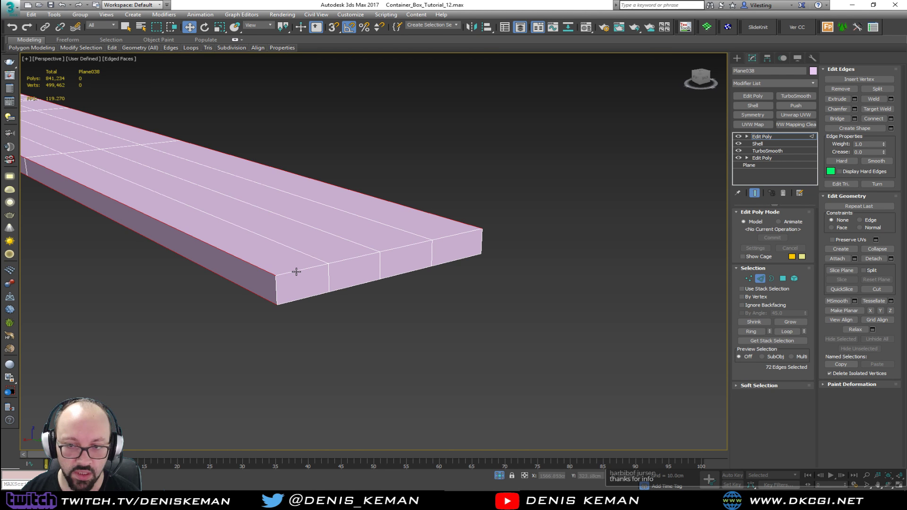
pyautogui.keyDown('ctrl'); pyautogui.click(295, 269); pyautogui.keyUp('ctrl')
pyautogui.keyDown('ctrl'); pyautogui.doubleClick(296, 270); pyautogui.keyUp('ctrl')
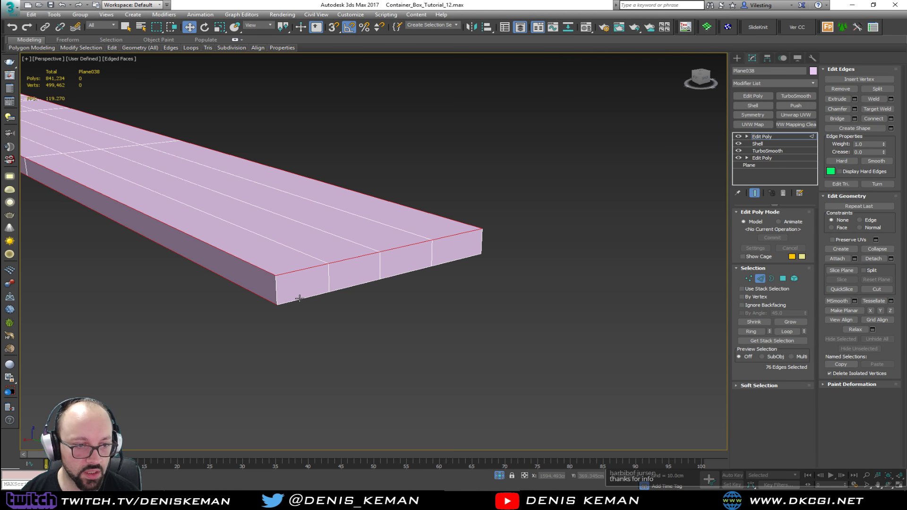
pyautogui.keyDown('ctrl'); pyautogui.doubleClick(299, 299); pyautogui.keyUp('ctrl')
pyautogui.keyDown('ctrl'); pyautogui.click(277, 290); pyautogui.keyUp('ctrl')
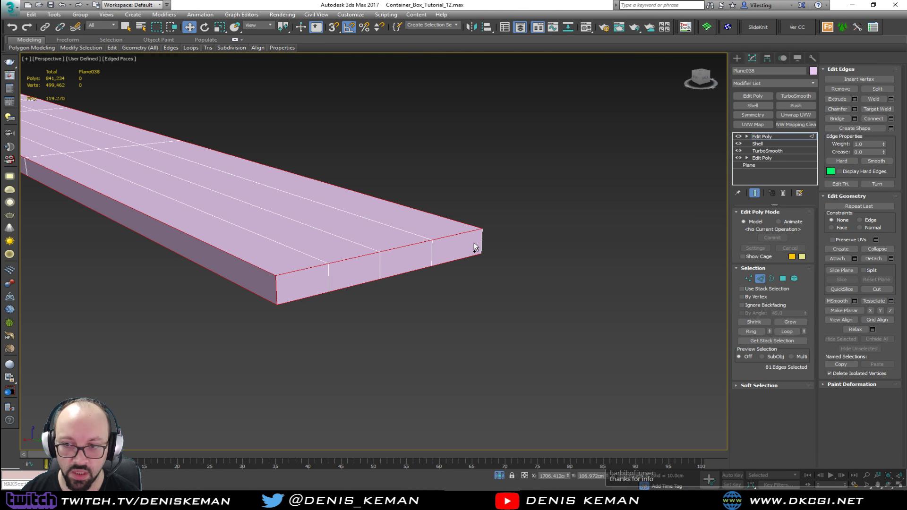
# - Chamfer the selected rim edges of the counter top by 0.5 cm with 2 segments
pyautogui.scroll(-4, 314, 290)
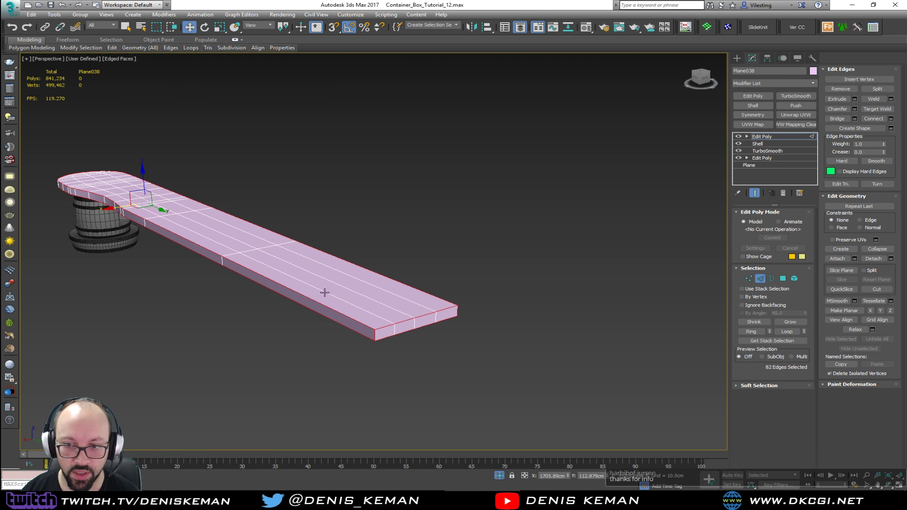
pyautogui.keyDown('alt'); pyautogui.moveTo(294, 286); pyautogui.dragTo(408, 284, button='middle'); pyautogui.keyUp('alt')
pyautogui.press('z')
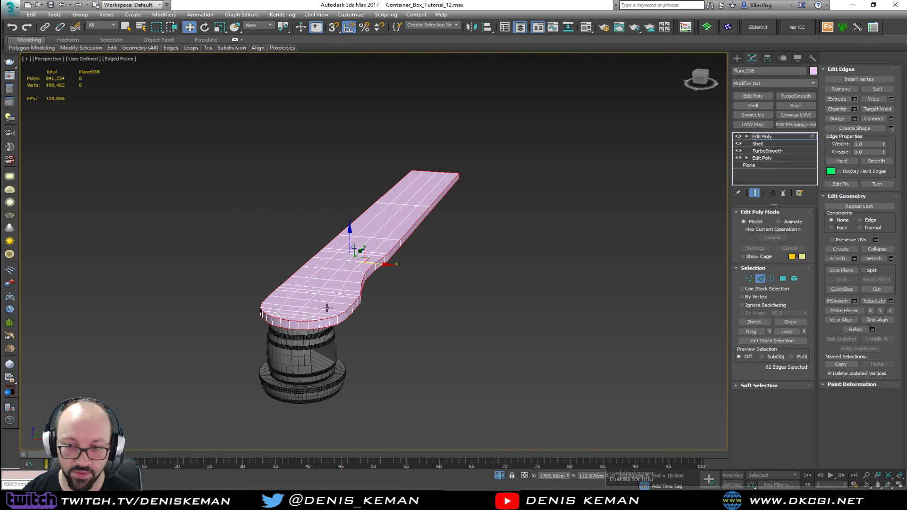
pyautogui.keyDown('alt'); pyautogui.moveTo(352, 315); pyautogui.dragTo(342, 314, button='middle'); pyautogui.keyUp('alt')
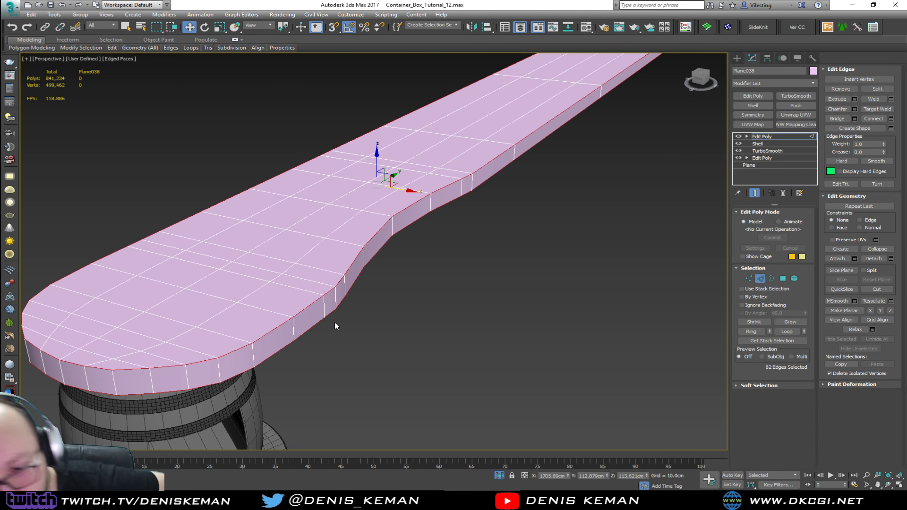
pyautogui.keyDown('alt'); pyautogui.moveTo(308, 348); pyautogui.dragTo(289, 348, button='middle'); pyautogui.keyUp('alt')
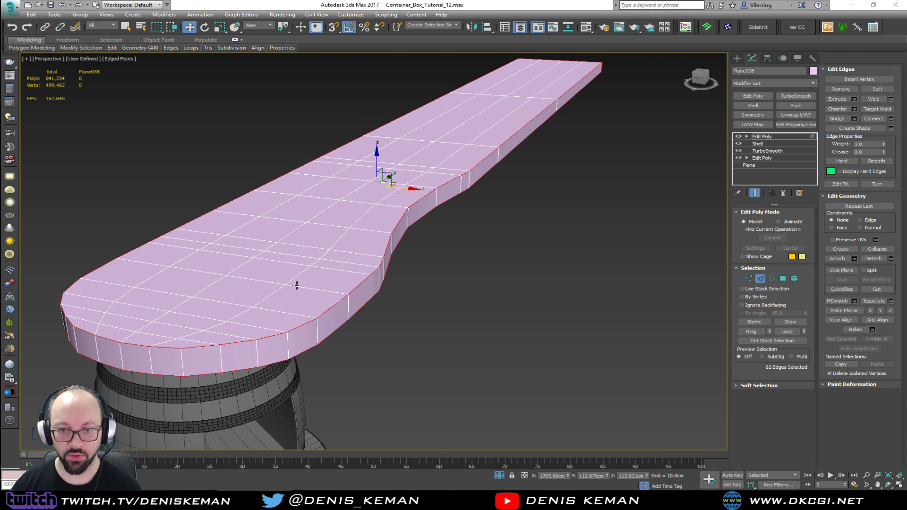
pyautogui.moveTo(296, 285); pyautogui.dragTo(348, 283, button='middle')
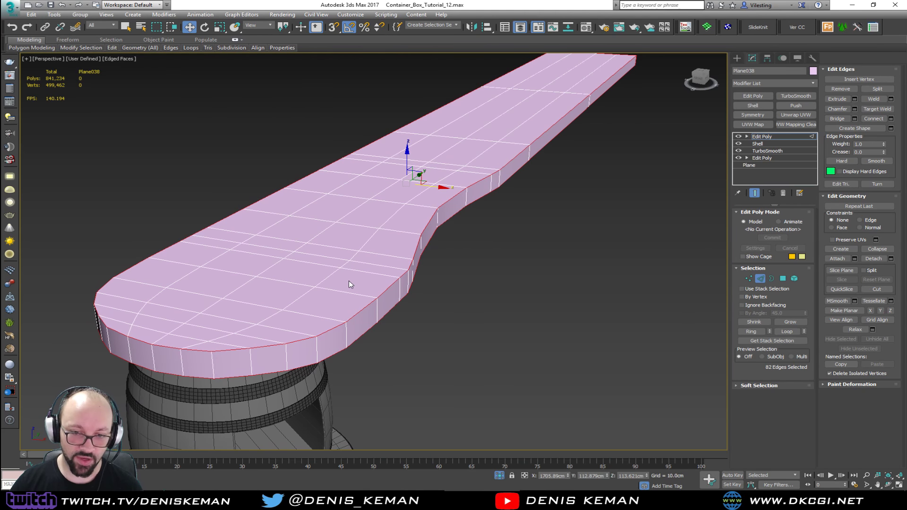
pyautogui.scroll(3, 336, 299)
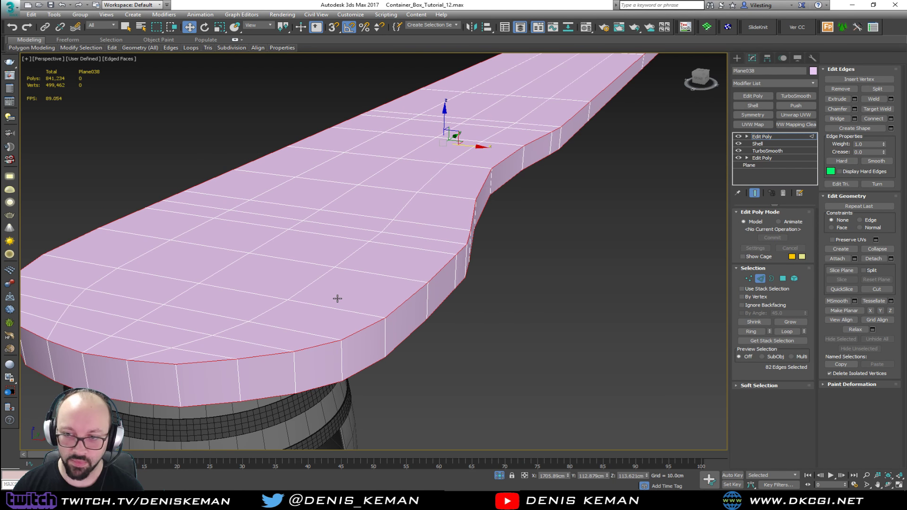
pyautogui.scroll(-1, 541, 250)
pyautogui.moveTo(541, 250); pyautogui.dragTo(594, 204, button='middle')
pyautogui.click(855, 109)
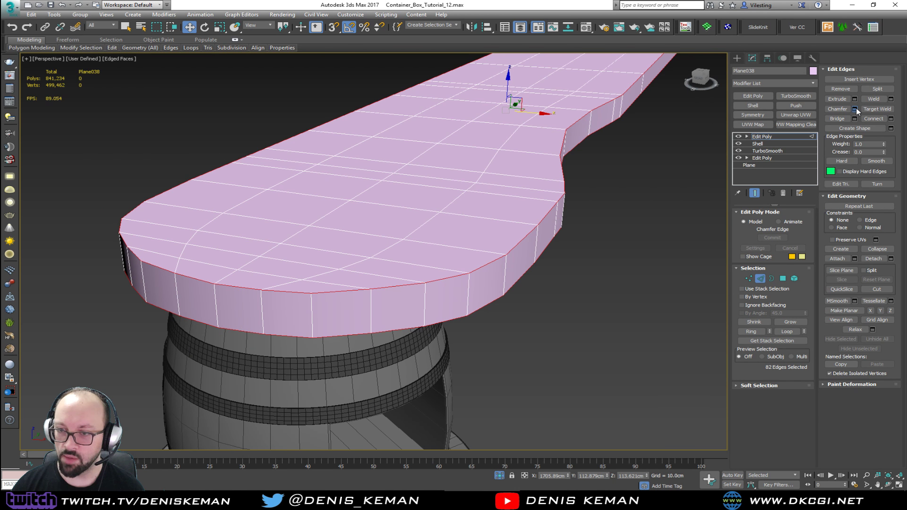
pyautogui.click(388, 268)
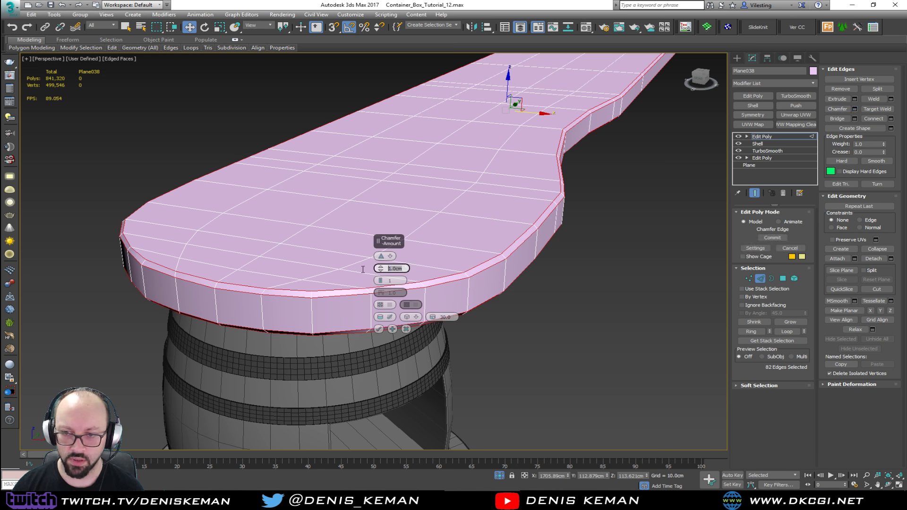
pyautogui.write('0.5')
pyautogui.press('Return')
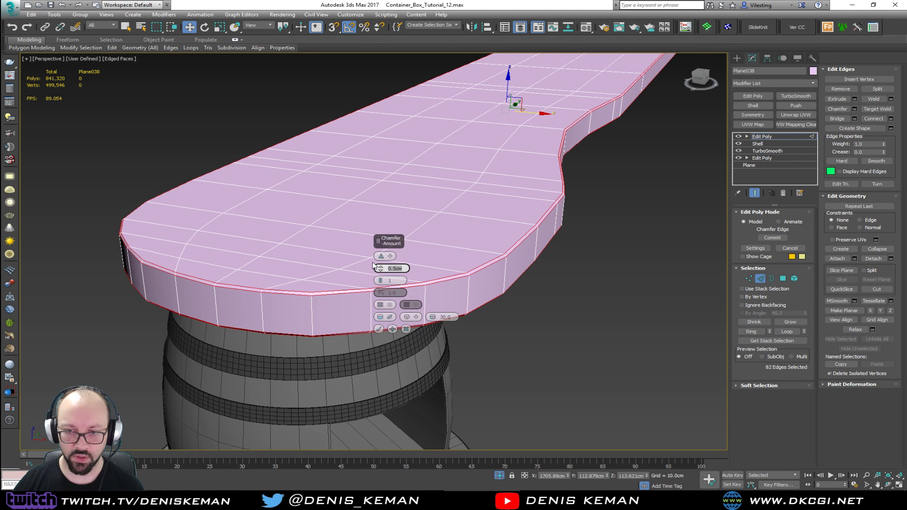
pyautogui.click(380, 280)
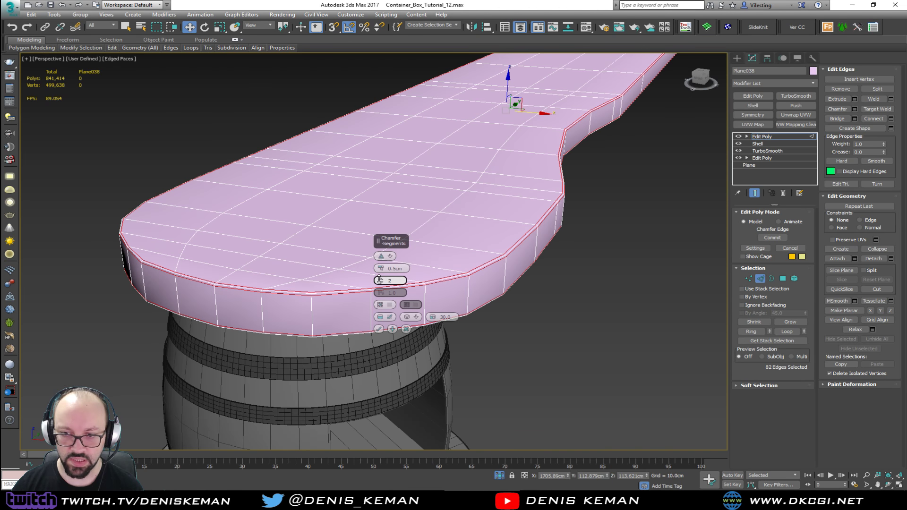
pyautogui.click(379, 329)
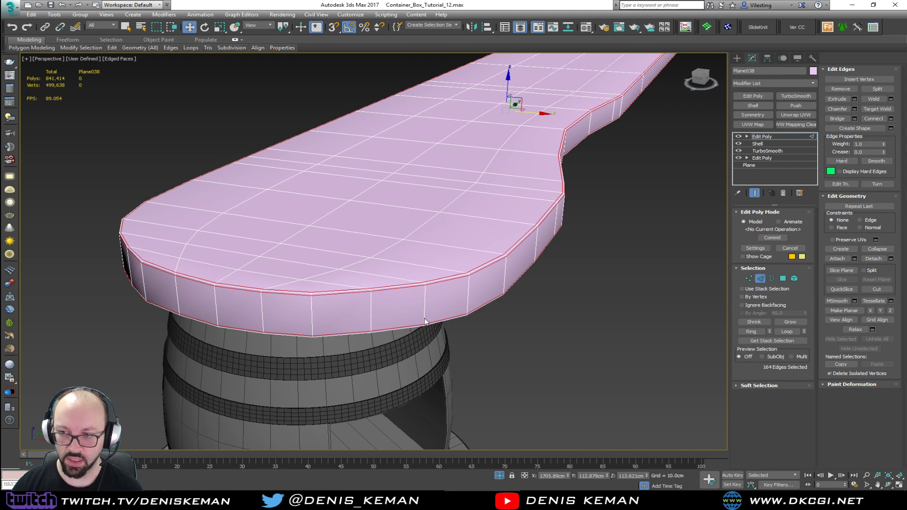
# - Add a one-iteration TurboSmooth to the chamfered counter top and display it shaded without edged faces
pyautogui.click(760, 278)
pyautogui.click(630, 282)
pyautogui.click(485, 202)
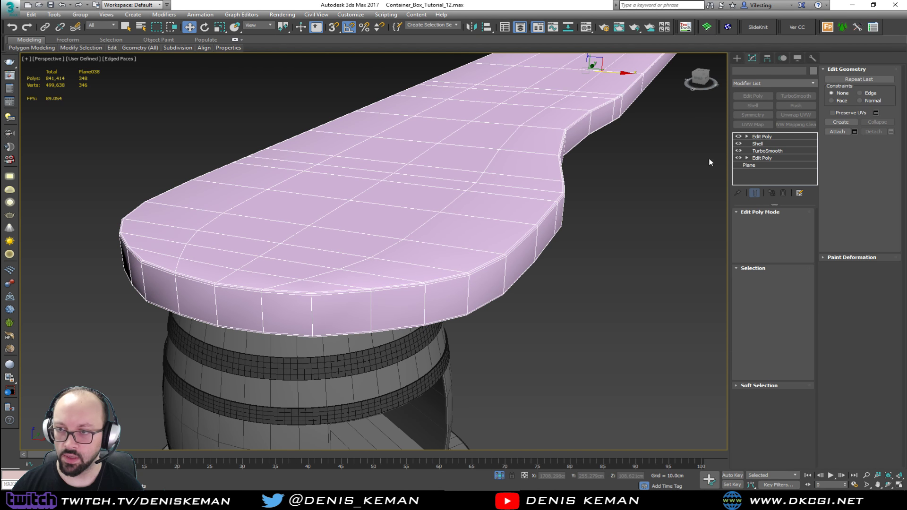
pyautogui.click(796, 96)
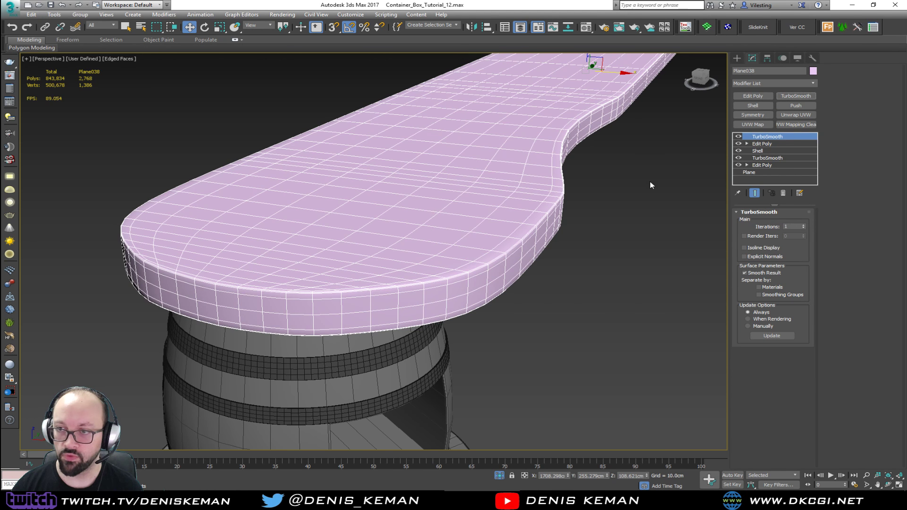
pyautogui.press('F4')
pyautogui.click(620, 186)
pyautogui.moveTo(620, 186); pyautogui.dragTo(180, 183, button='middle')
pyautogui.scroll(-5, 521, 163)
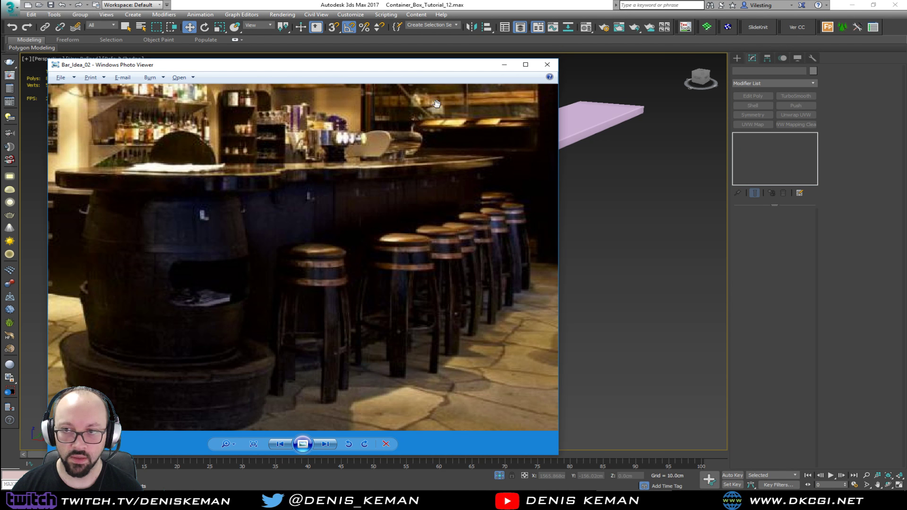
# - Move the bar reference photo out of the way and inspect the smoothed counter top's rim up close
pyautogui.moveTo(401, 68); pyautogui.dragTo(0, 68)
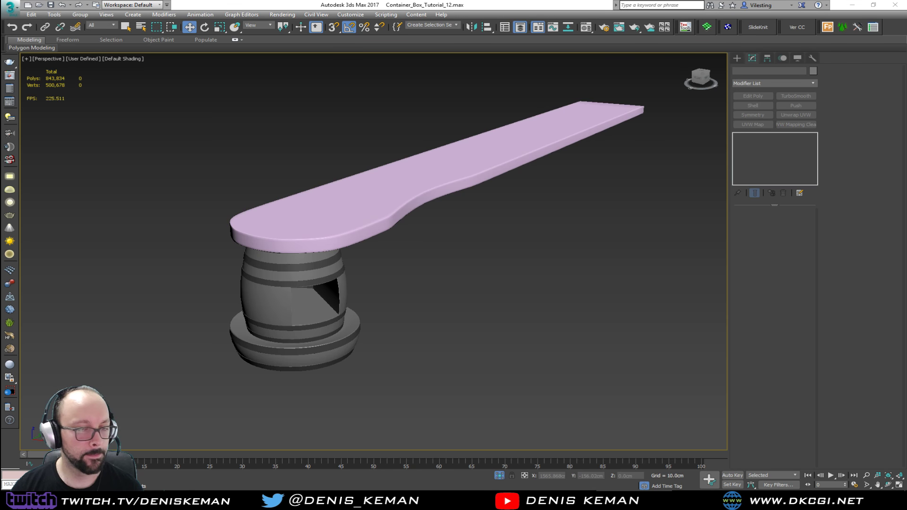
pyautogui.moveTo(305, 273); pyautogui.dragTo(313, 291, button='middle')
pyautogui.scroll(3, 359, 265)
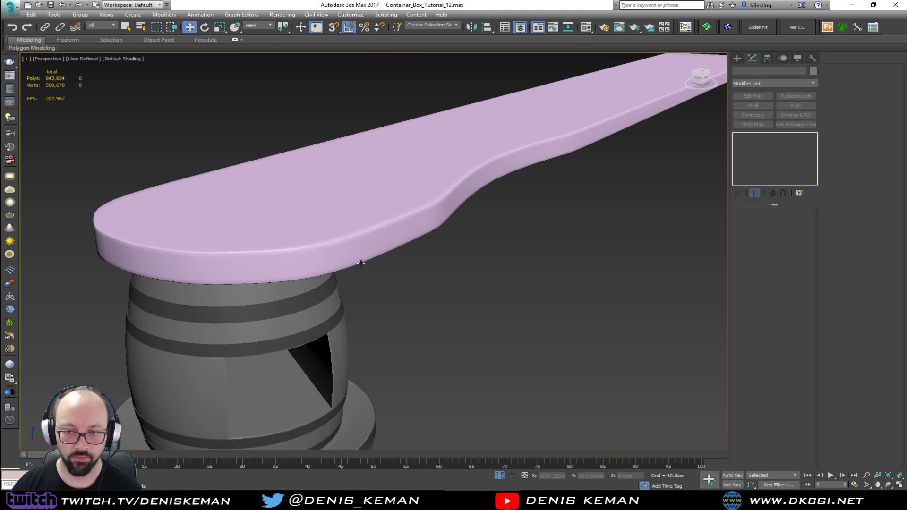
# - Show edged faces, disable the counter top's uppermost TurboSmooth and open the Edit Poly below it at vertex level
pyautogui.click(351, 242)
pyautogui.moveTo(351, 242); pyautogui.dragTo(331, 271, button='middle')
pyautogui.press('F4')
pyautogui.click(739, 137)
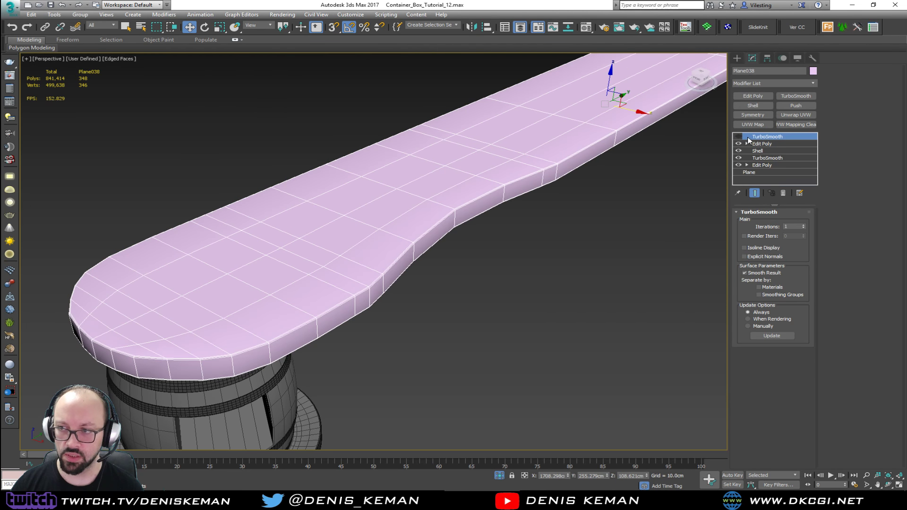
pyautogui.click(761, 144)
pyautogui.keyDown('alt'); pyautogui.moveTo(397, 258); pyautogui.dragTo(357, 250, button='middle'); pyautogui.keyUp('alt')
pyautogui.press('1')
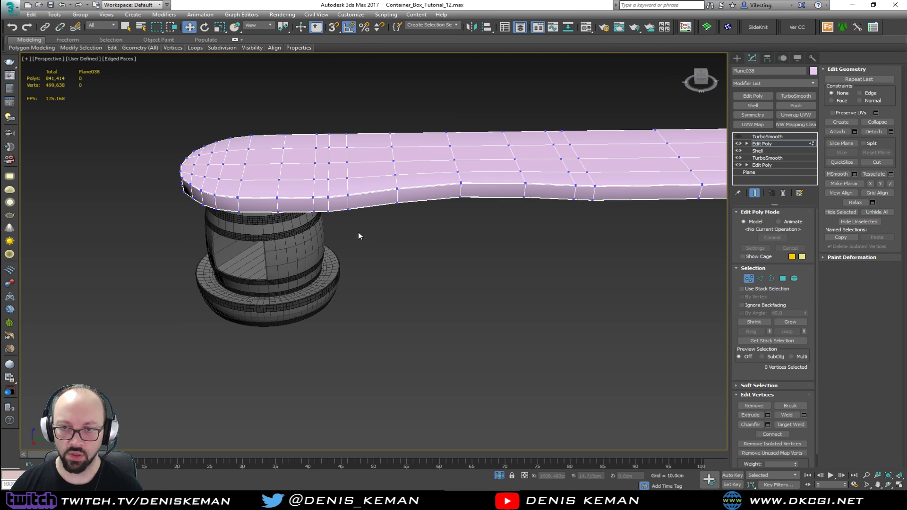
# - Shift the three closely spaced vertex rows above the barrel, together with the neighbouring row, along Y toward the counter top's rounded end
pyautogui.press('F3')
pyautogui.moveTo(297, 245); pyautogui.dragTo(298, 244)
pyautogui.press('F3')
pyautogui.scroll(4, 450, 189)
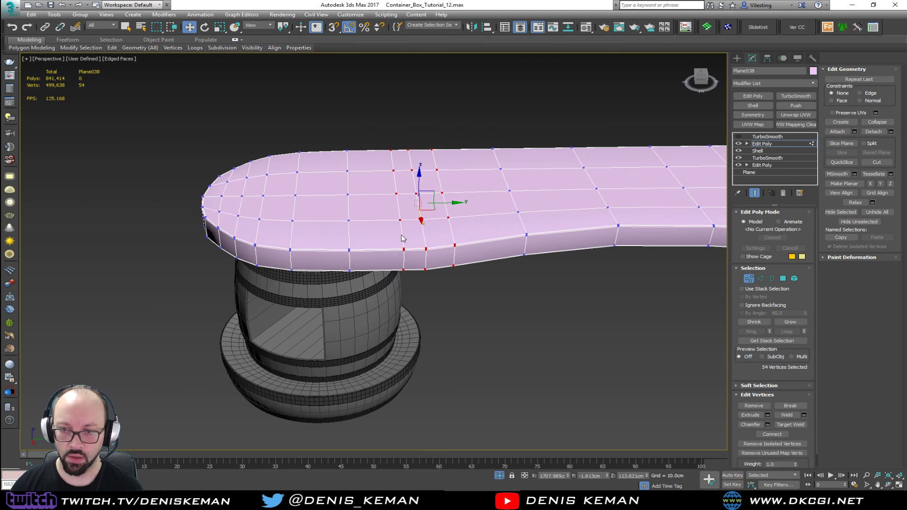
pyautogui.moveTo(449, 189); pyautogui.dragTo(397, 189)
pyautogui.moveTo(324, 323); pyautogui.dragTo(324, 322)
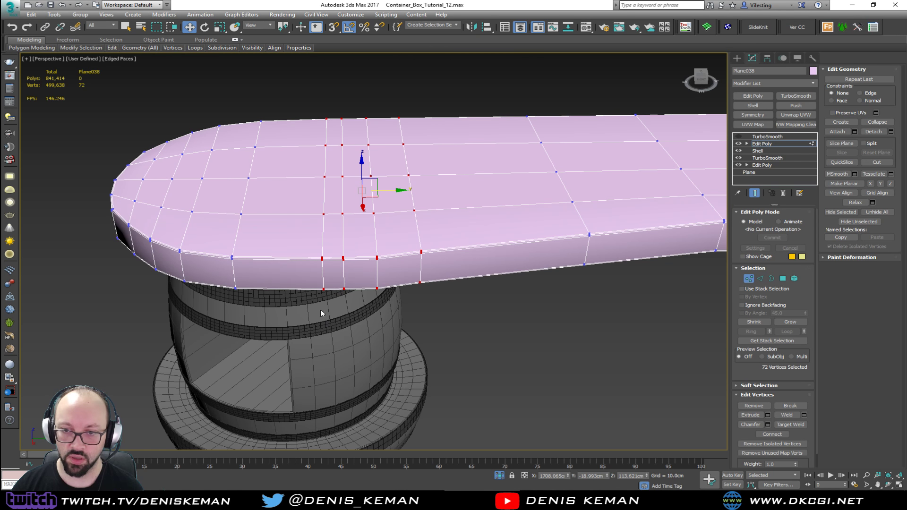
pyautogui.moveTo(386, 189); pyautogui.dragTo(348, 191)
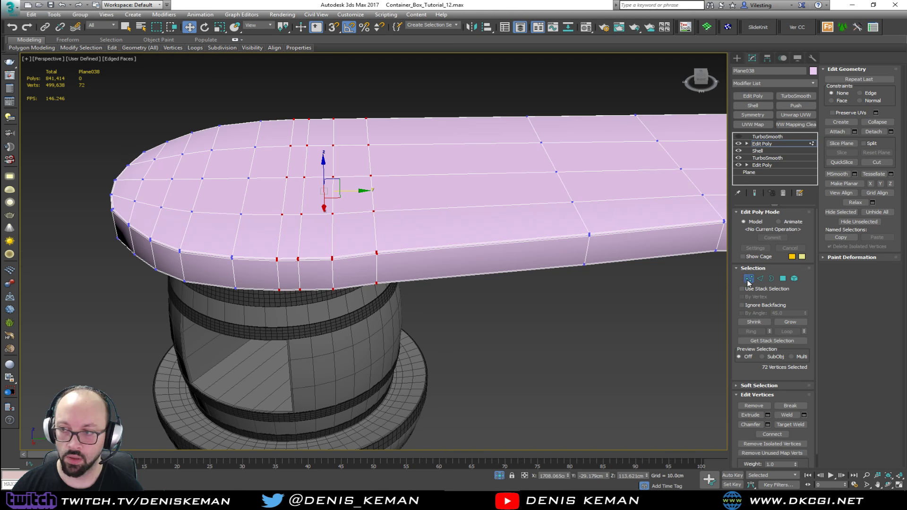
# - Re-enable the uppermost TurboSmooth, deselect the counter top and check its smoothed curve in plain shading
pyautogui.click(738, 137)
pyautogui.click(758, 143)
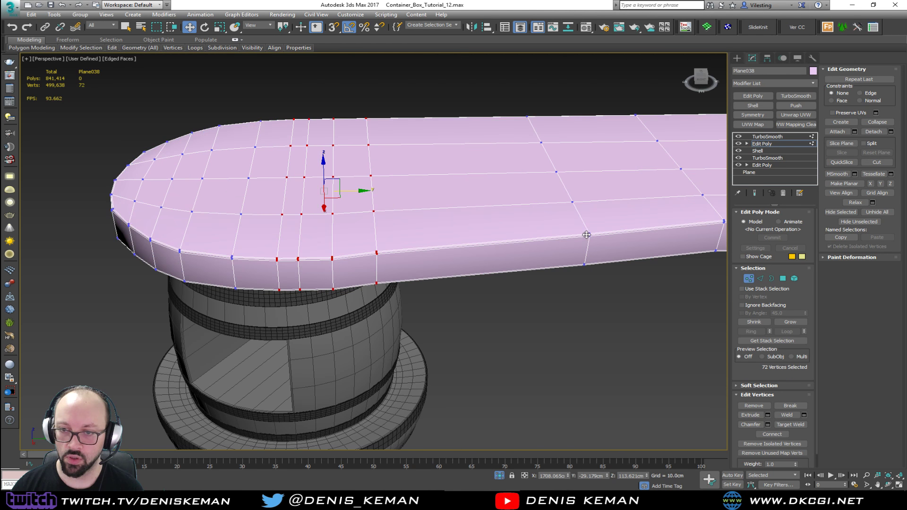
pyautogui.click(562, 337)
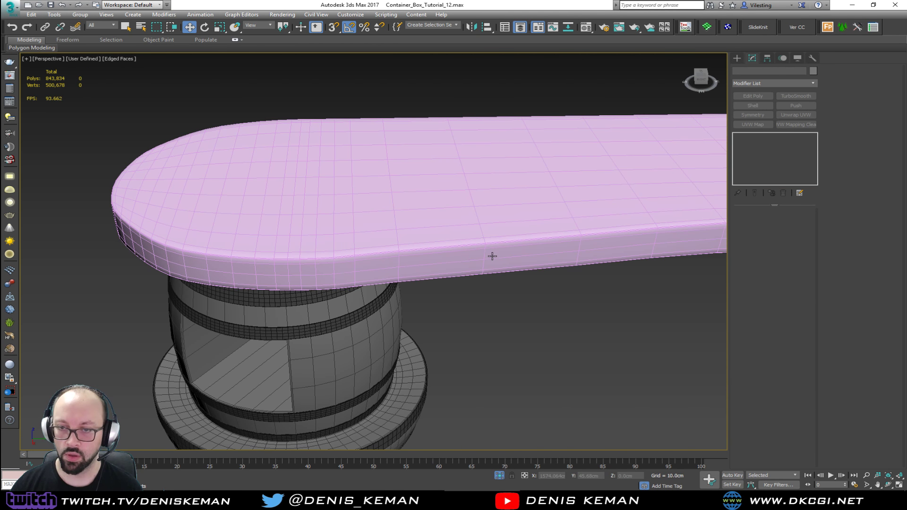
pyautogui.moveTo(492, 267); pyautogui.dragTo(401, 289, button='middle')
pyautogui.scroll(-3, 370, 293)
pyautogui.press('F4')
pyautogui.moveTo(490, 321); pyautogui.dragTo(454, 324, button='middle')
pyautogui.scroll(-3, 413, 304)
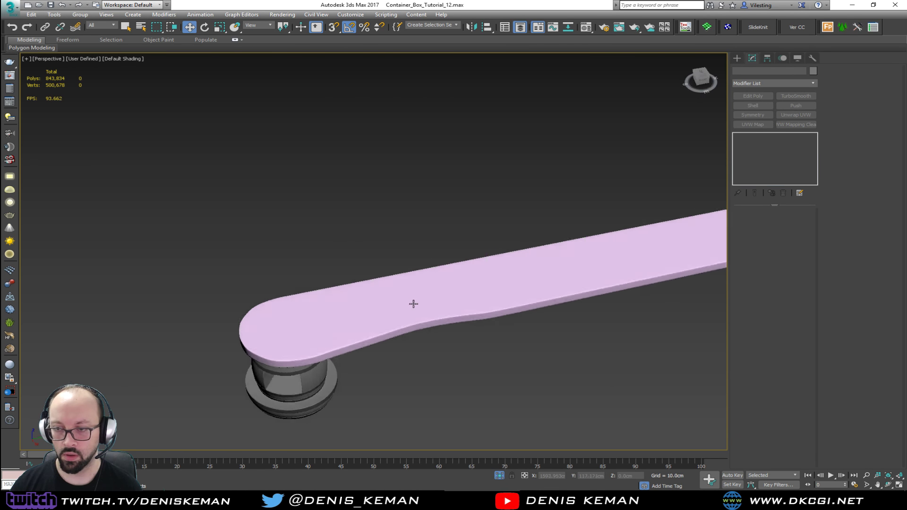
# - Set the counter top's object color to the dark grey used on the barrel, deselect it and return to plain shading without edges
pyautogui.keyDown('alt'); pyautogui.moveTo(412, 304); pyautogui.dragTo(383, 292, button='middle'); pyautogui.keyUp('alt')
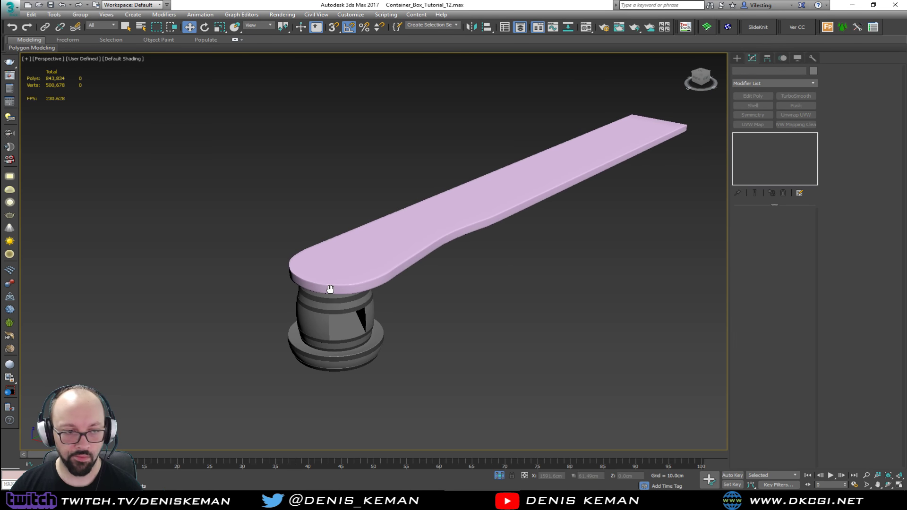
pyautogui.click(362, 268)
pyautogui.scroll(3, 363, 268)
pyautogui.press('F4')
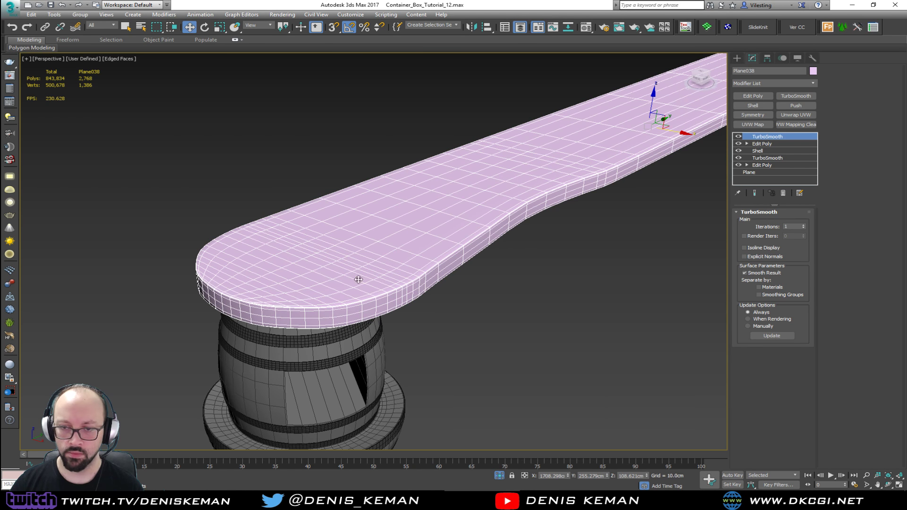
pyautogui.click(813, 71)
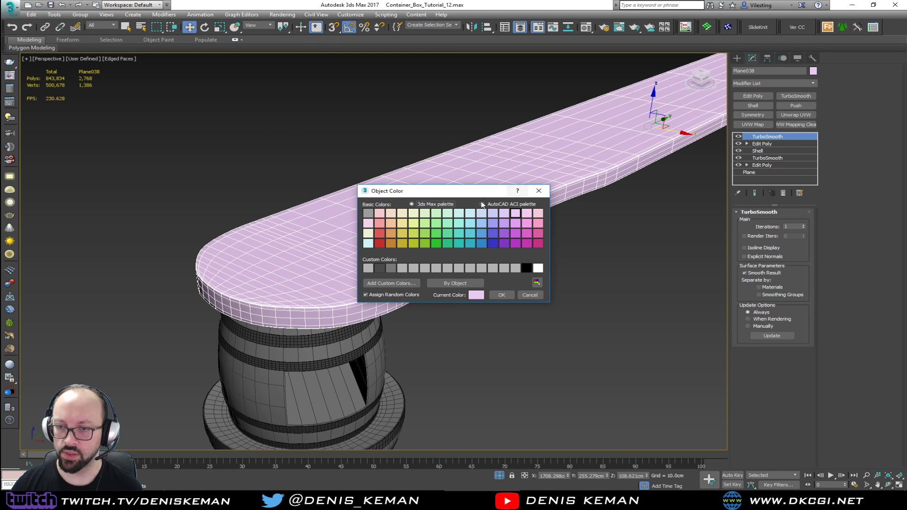
pyautogui.click(502, 294)
pyautogui.click(540, 299)
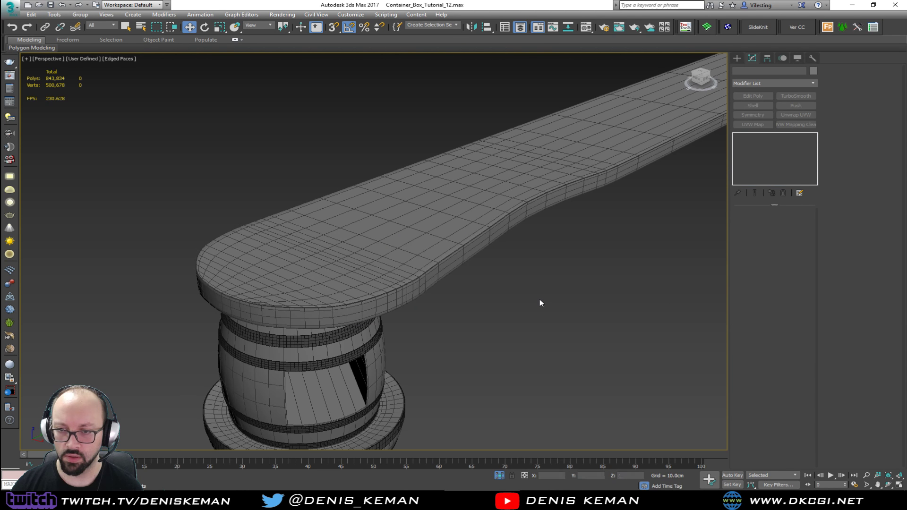
pyautogui.scroll(-3, 540, 299)
pyautogui.moveTo(540, 299); pyautogui.dragTo(467, 259, button='middle')
pyautogui.press('F4')
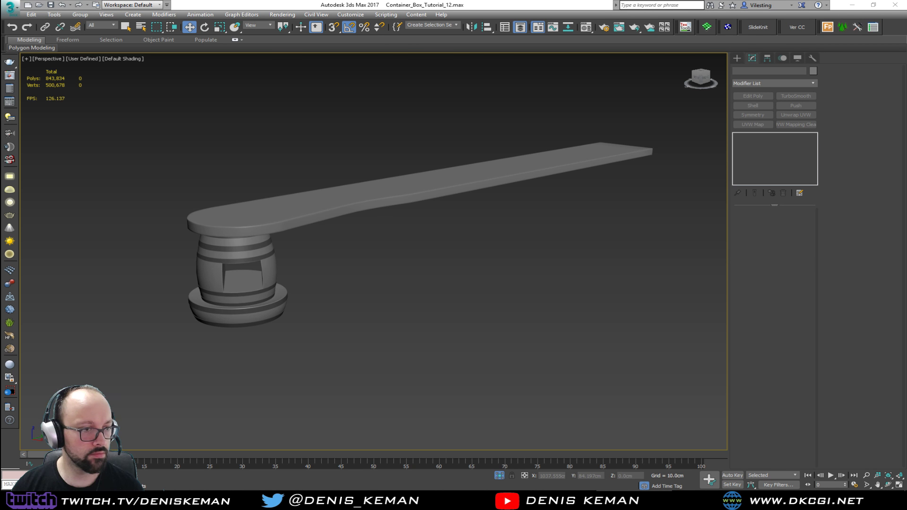
# - Bring up the Bar_Idea_02 reference photo, examine the bar stools and counter front up close, and move the photo away again
pyautogui.moveTo(0, 56); pyautogui.dragTo(569, 57)
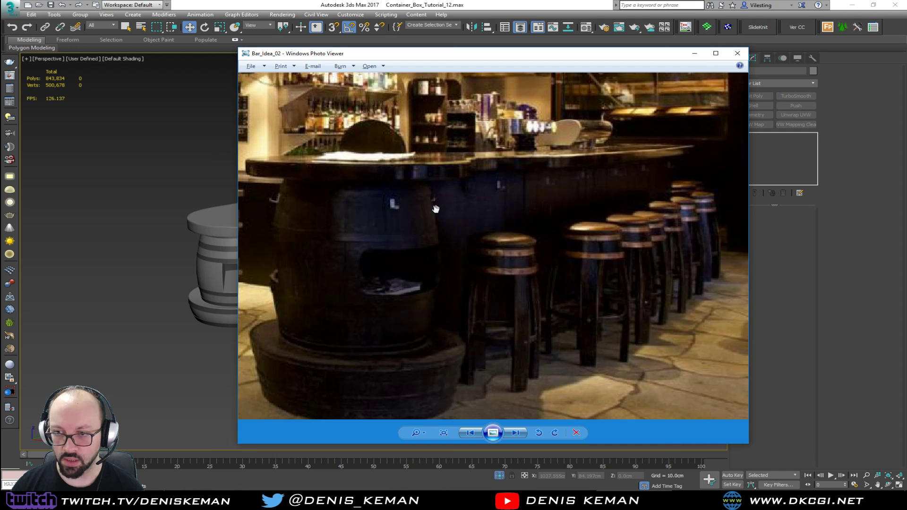
pyautogui.scroll(2, 520, 285)
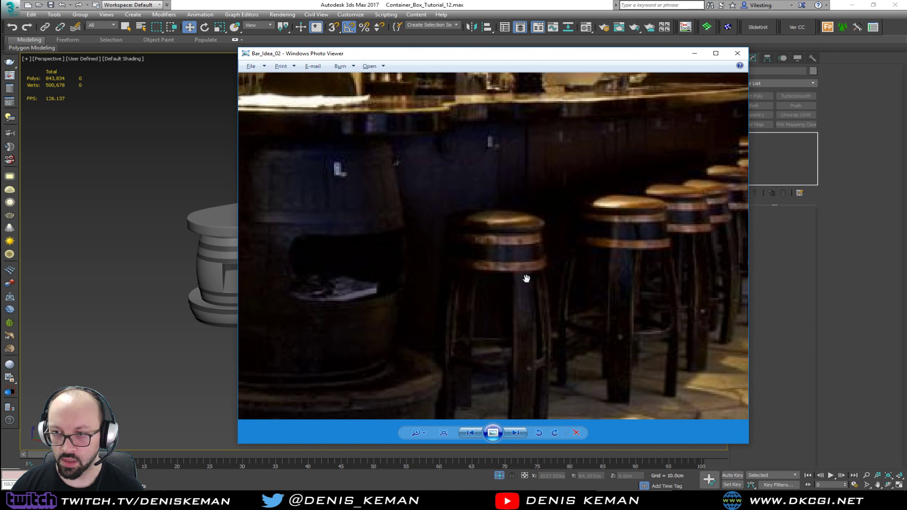
pyautogui.scroll(2, 419, 313)
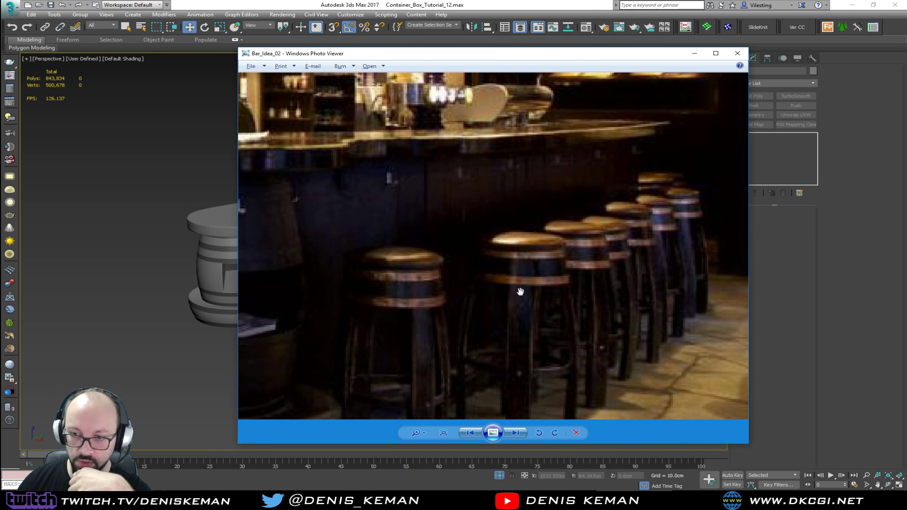
pyautogui.moveTo(529, 349); pyautogui.dragTo(531, 249)
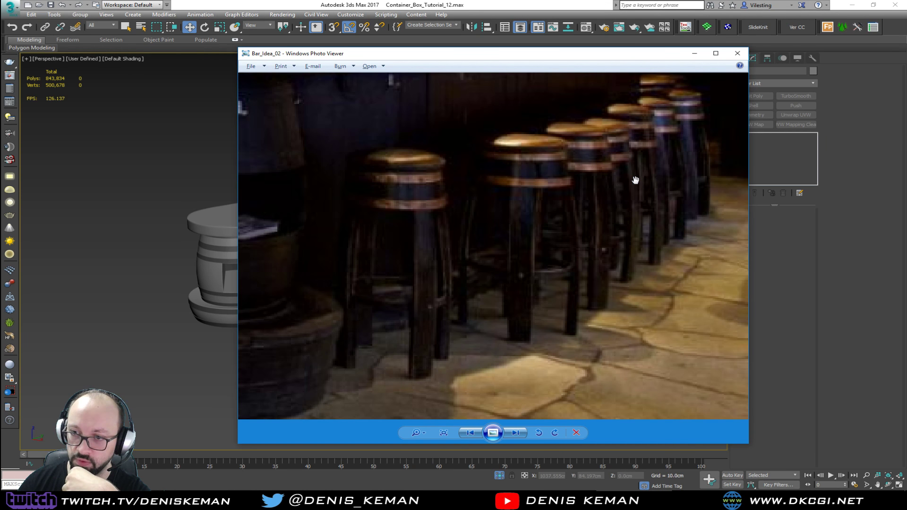
pyautogui.moveTo(562, 150); pyautogui.dragTo(462, 240)
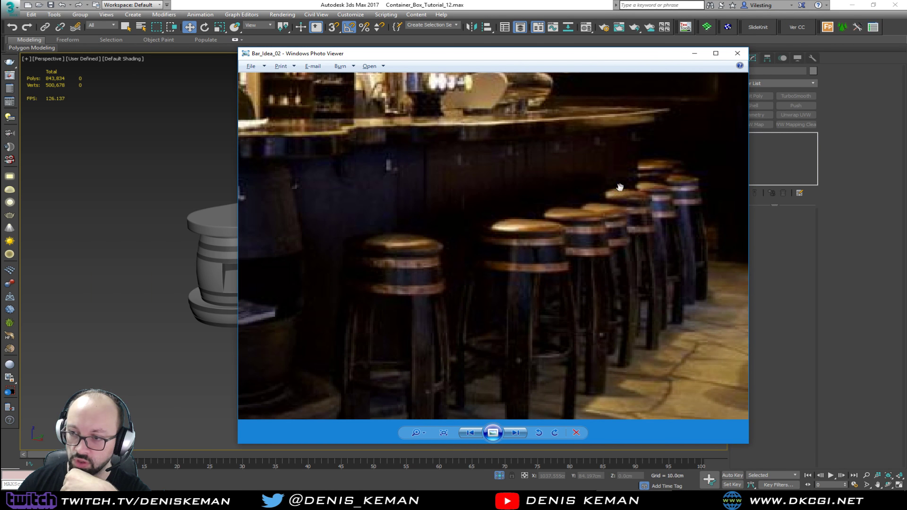
pyautogui.moveTo(586, 56); pyautogui.dragTo(906, 227)
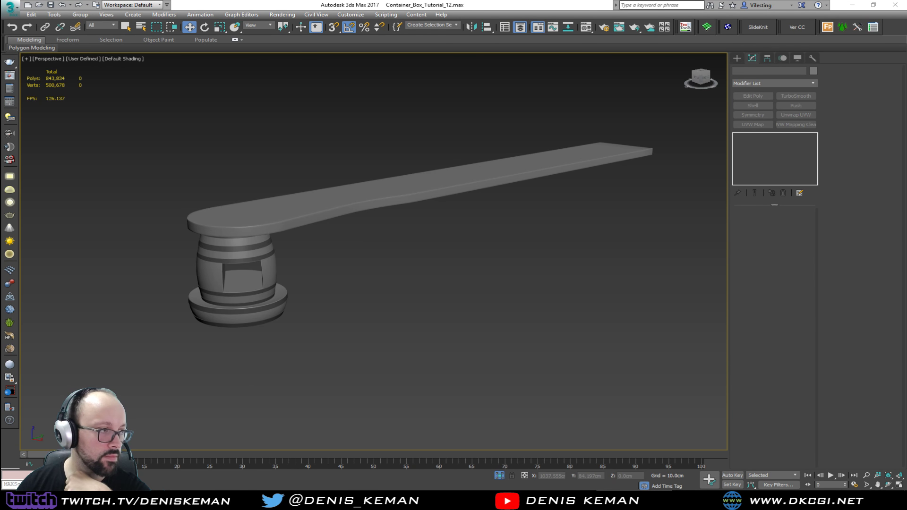
# - End the isolation of the bar countertop and barrel base so the surrounding objects are displayed again
pyautogui.keyDown('alt'); pyautogui.moveTo(332, 238); pyautogui.dragTo(312, 229, button='middle'); pyautogui.keyUp('alt')
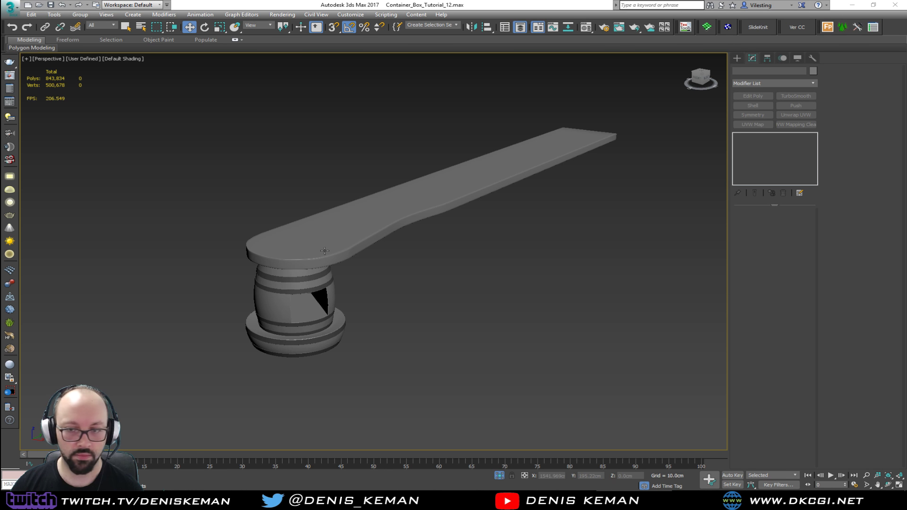
pyautogui.rightClick(385, 247)
pyautogui.click(418, 181)
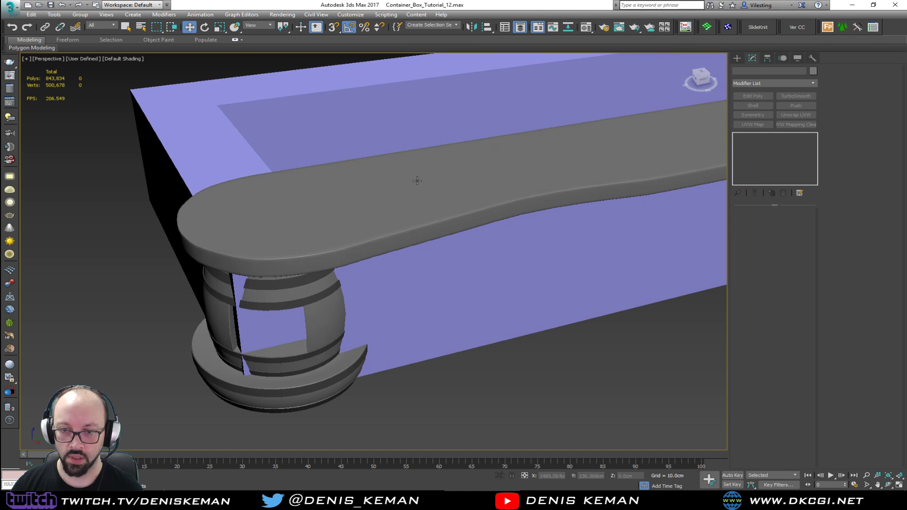
pyautogui.keyDown('alt'); pyautogui.moveTo(403, 222); pyautogui.dragTo(269, 268, button='middle'); pyautogui.keyUp('alt')
pyautogui.scroll(-5, 270, 269)
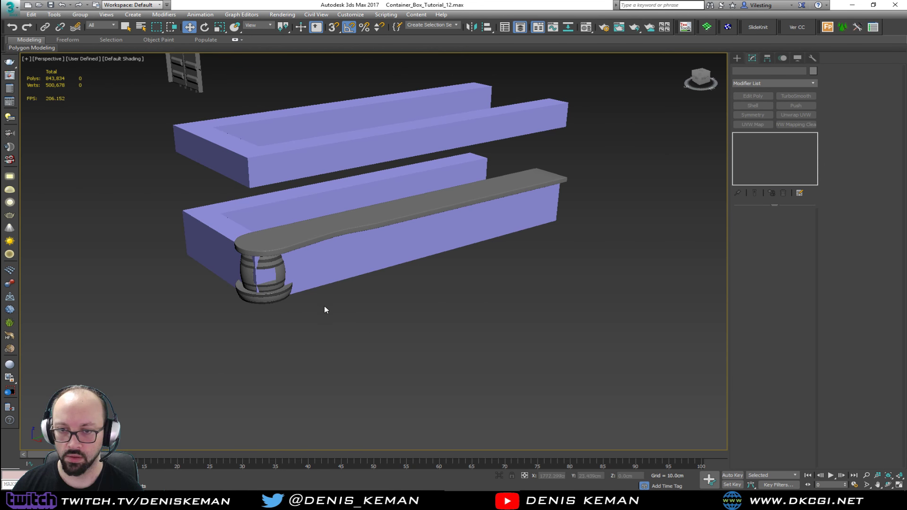
# - Select the separate upright framed object set standing behind the counter and hide it
pyautogui.keyDown('alt'); pyautogui.moveTo(324, 306); pyautogui.dragTo(273, 159, button='middle'); pyautogui.keyUp('alt')
pyautogui.moveTo(139, 208); pyautogui.dragTo(133, 214)
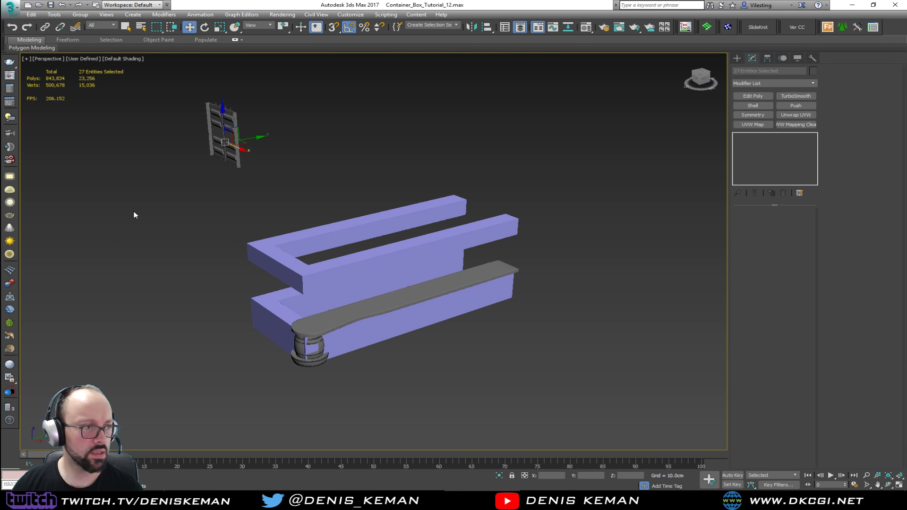
pyautogui.press('Delete')
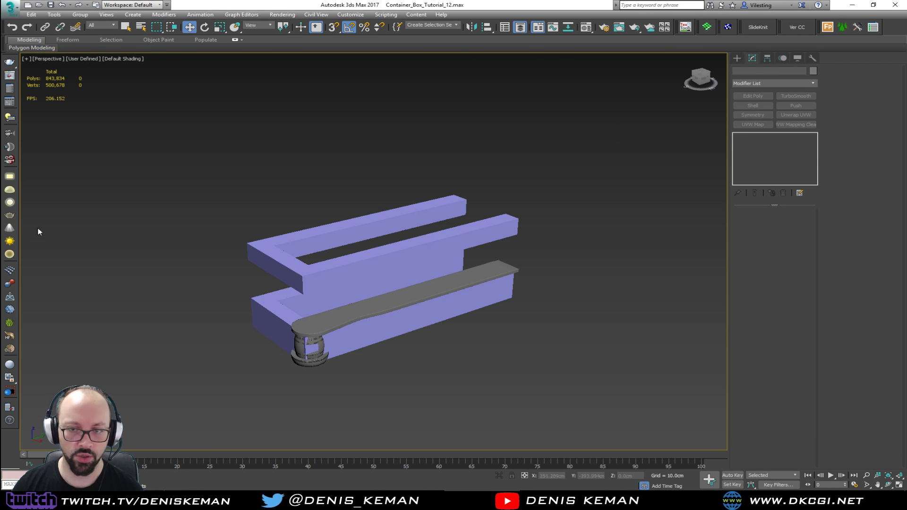
# - Isolate the countertop together with the barrel, its rings and its round base, showing them with edged faces
pyautogui.scroll(3, 370, 327)
pyautogui.keyDown('alt'); pyautogui.moveTo(370, 328); pyautogui.dragTo(391, 307, button='middle'); pyautogui.keyUp('alt')
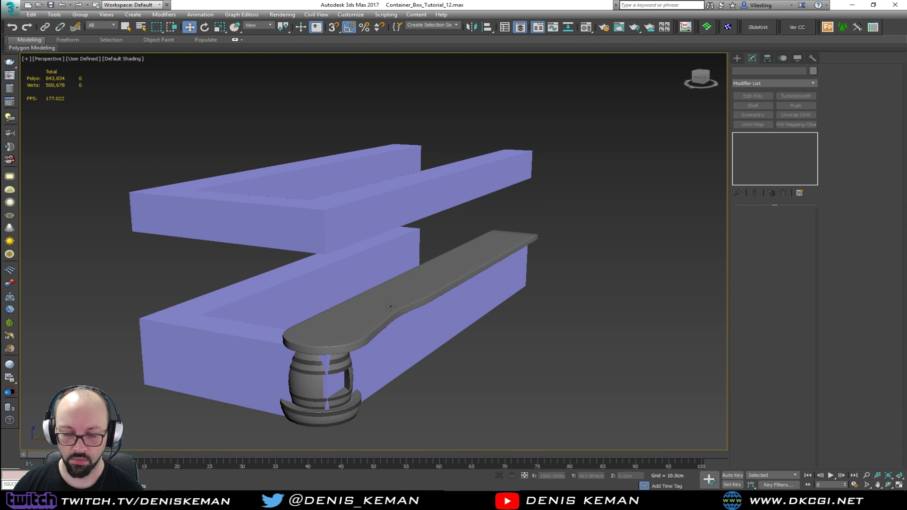
pyautogui.scroll(4, 355, 375)
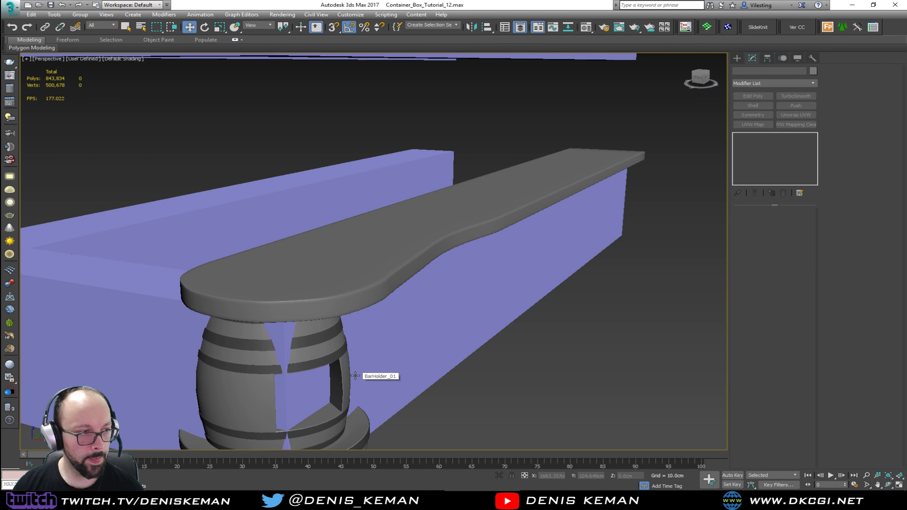
pyautogui.keyDown('alt'); pyautogui.moveTo(355, 374); pyautogui.dragTo(257, 373, button='middle'); pyautogui.keyUp('alt')
pyautogui.press('F3')
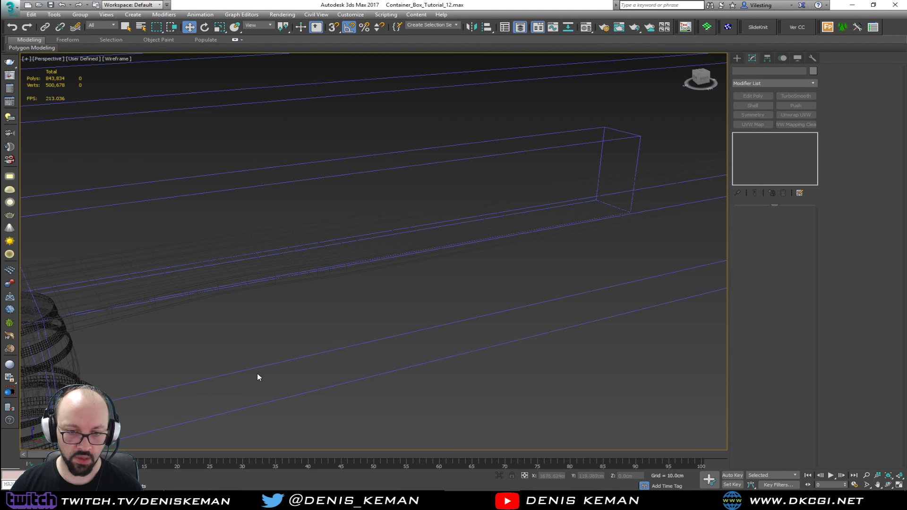
pyautogui.moveTo(189, 354); pyautogui.dragTo(271, 331, button='middle')
pyautogui.press('F3')
pyautogui.click(230, 331)
pyautogui.press('F3')
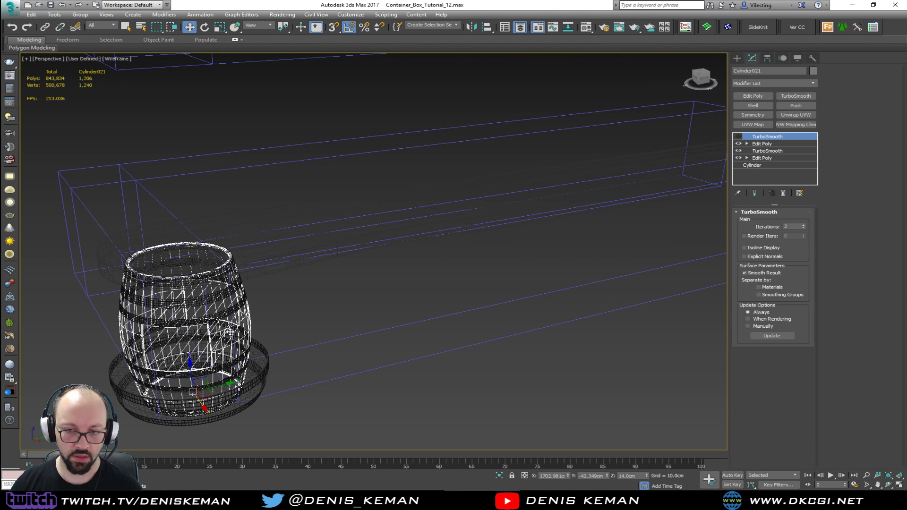
pyautogui.keyDown('ctrl'); pyautogui.click(218, 317); pyautogui.keyUp('ctrl')
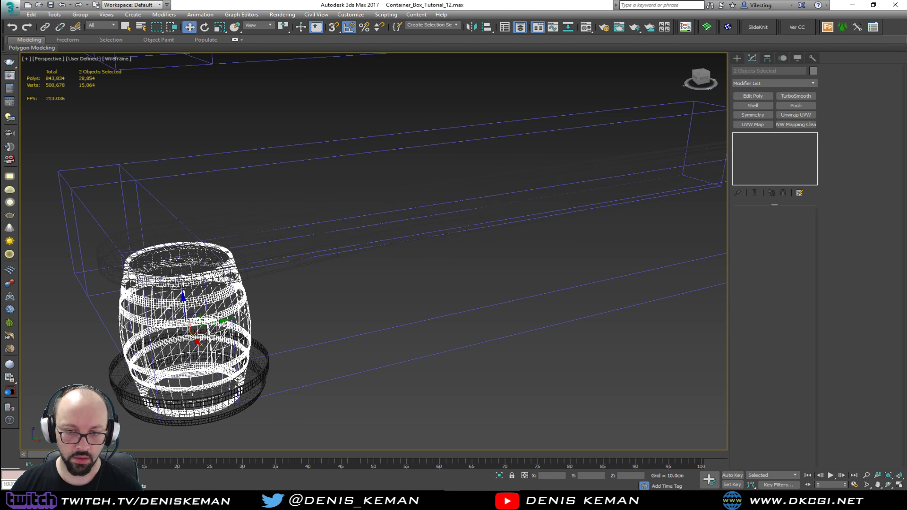
pyautogui.press('F4')
pyautogui.keyDown('ctrl'); pyautogui.click(242, 254); pyautogui.keyUp('ctrl')
pyautogui.keyDown('ctrl'); pyautogui.click(233, 401); pyautogui.keyUp('ctrl')
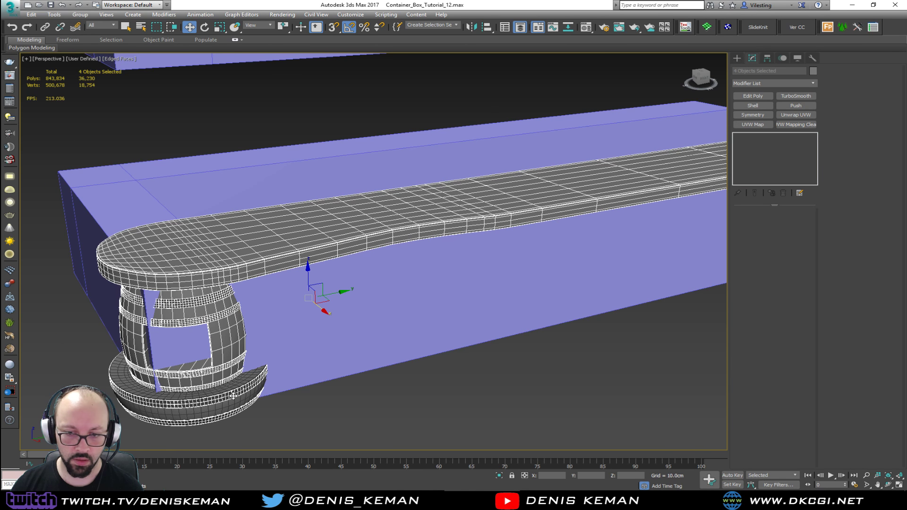
pyautogui.keyDown('ctrl'); pyautogui.click(235, 404); pyautogui.keyUp('ctrl')
pyautogui.scroll(-5, 311, 378)
pyautogui.hotkey('alt', 'q')
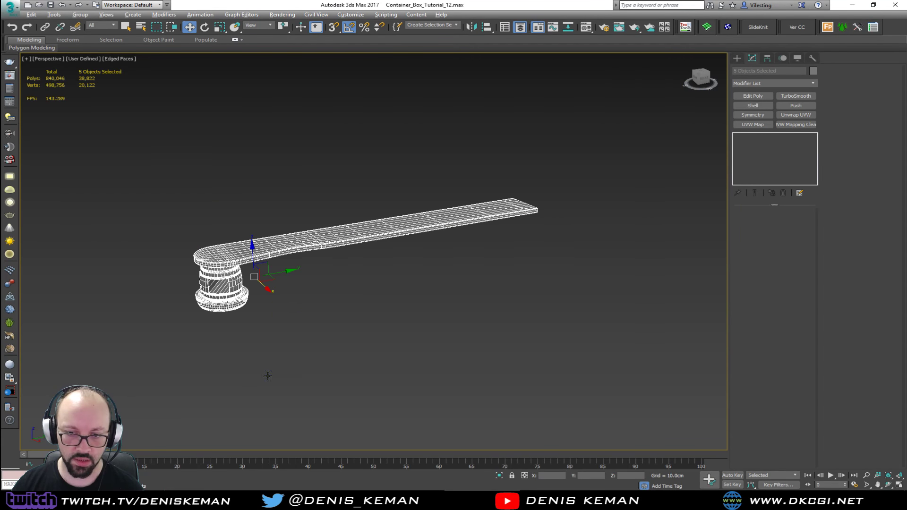
pyautogui.click(357, 370)
# - Frame the whole counter in the orthographic views and maximize the Left view
pyautogui.keyDown('alt'); pyautogui.moveTo(288, 307); pyautogui.dragTo(259, 306, button='middle'); pyautogui.keyUp('alt')
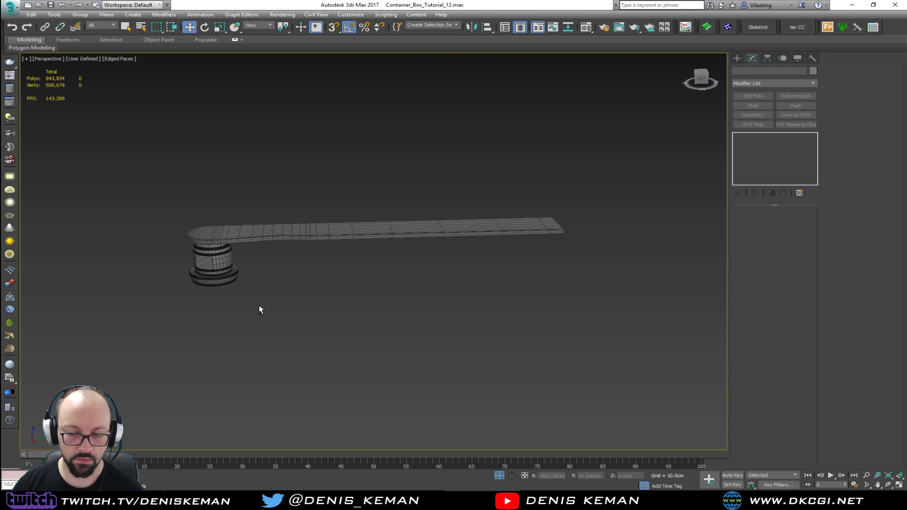
pyautogui.hotkey('alt', 'w')
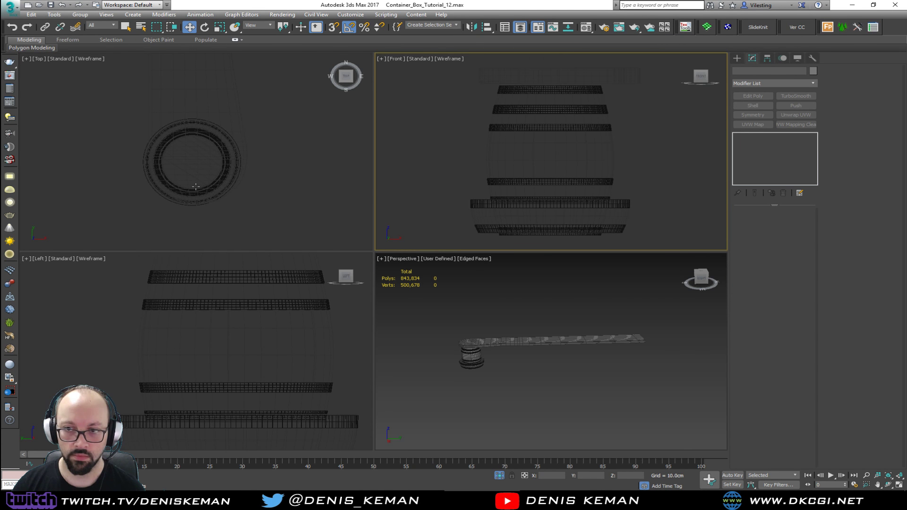
pyautogui.press('z')
pyautogui.click(251, 217)
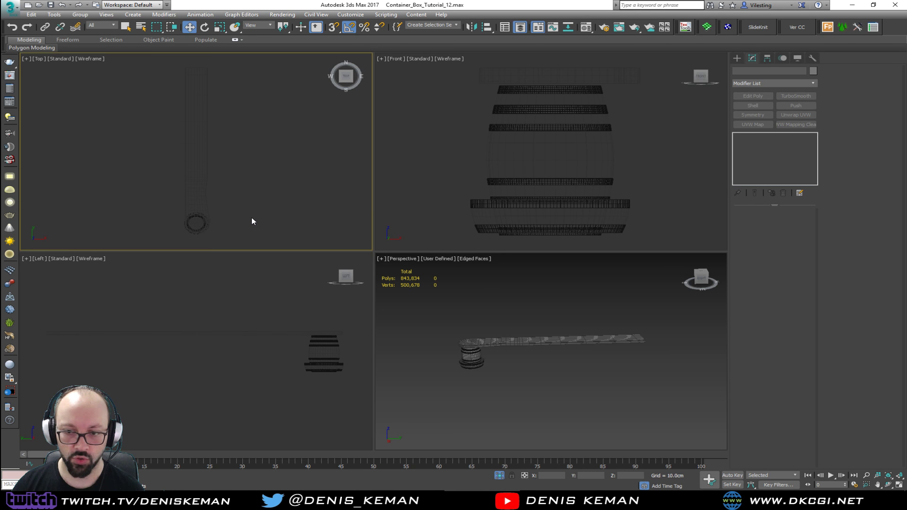
pyautogui.rightClick(481, 202)
pyautogui.click(236, 330)
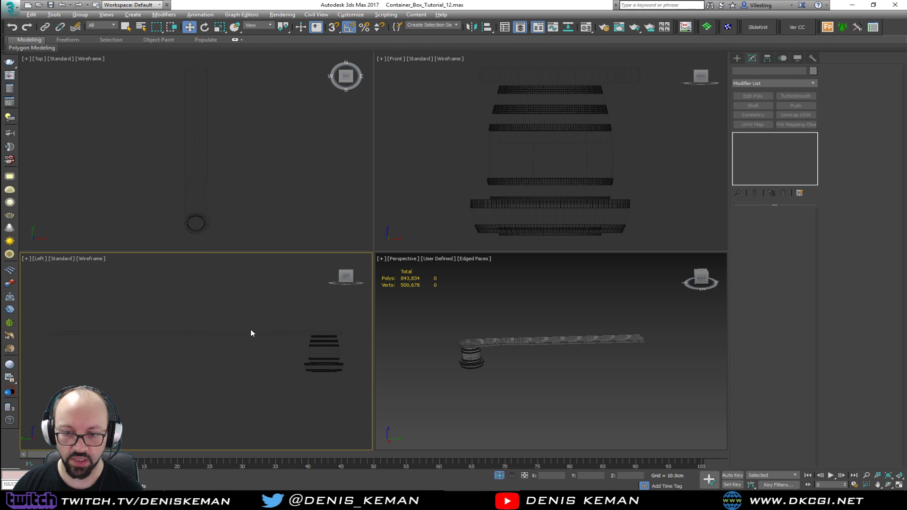
pyautogui.hotkey('alt', 'w')
pyautogui.rightClick(301, 187)
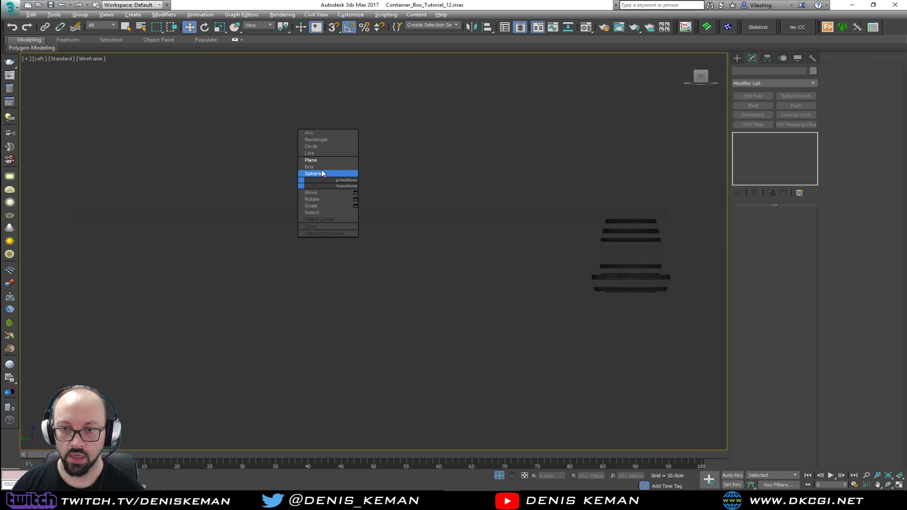
pyautogui.click(326, 160)
pyautogui.click(74, 215)
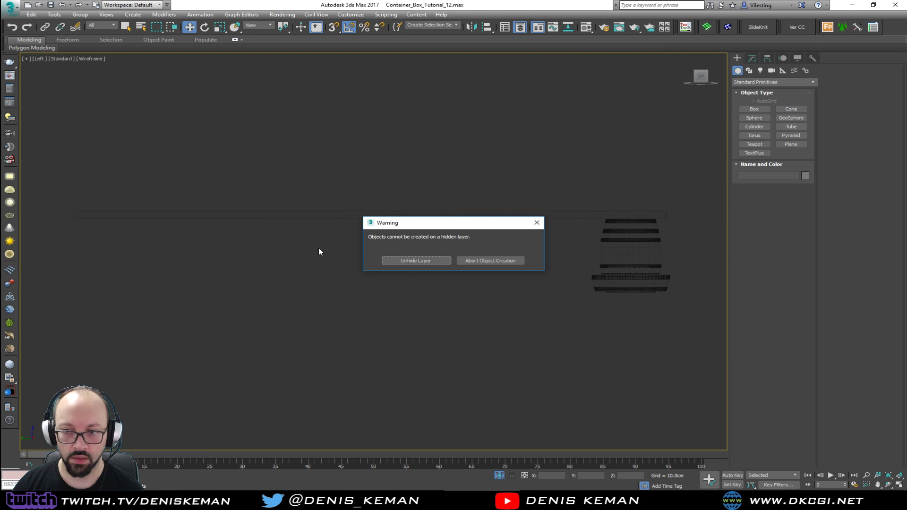
pyautogui.click(469, 262)
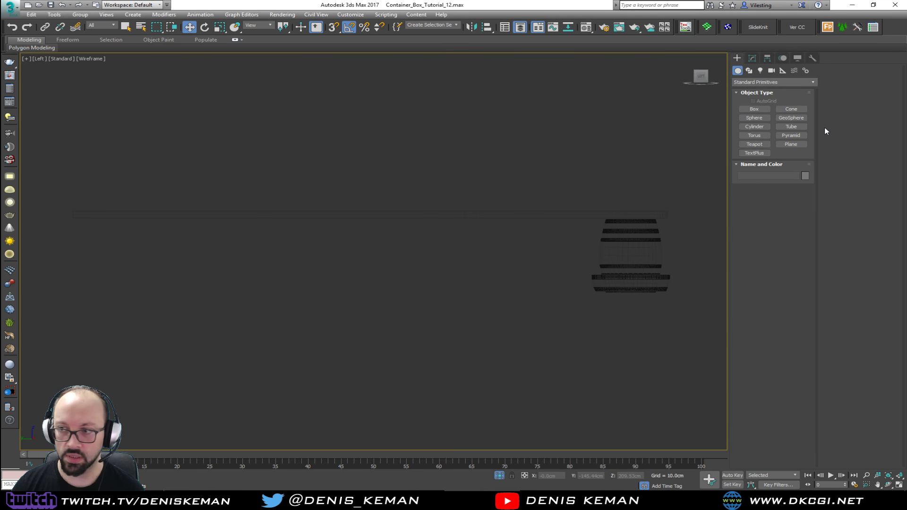
# - Create a plane in the Left view from the countertop's far end to the barrel, reaching down to the barrel's foot
pyautogui.click(789, 144)
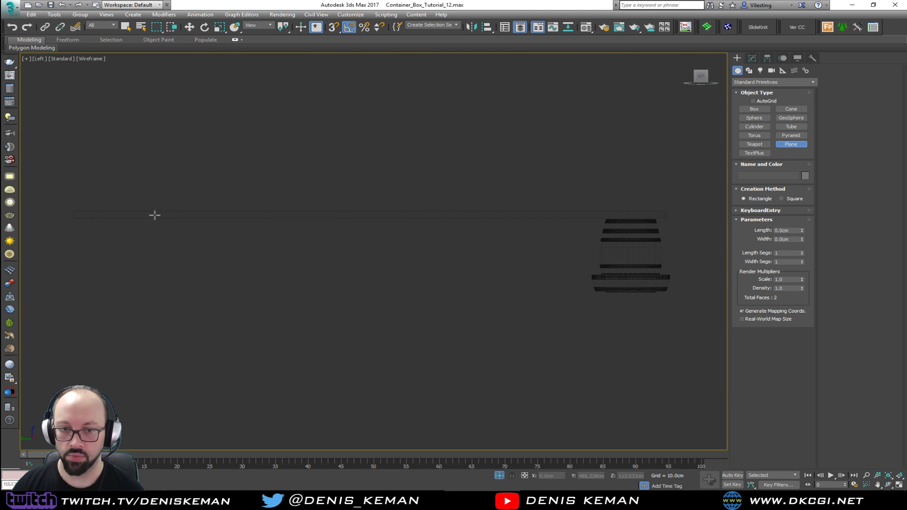
pyautogui.moveTo(74, 215); pyautogui.dragTo(636, 294)
pyautogui.press('w')
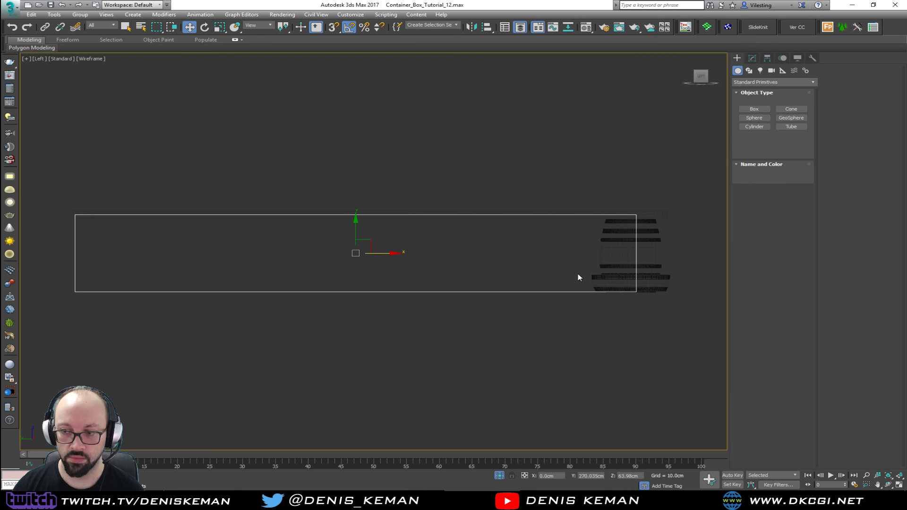
# - Move the new plane along X in the Perspective view until it stands beneath the countertop
pyautogui.hotkey('alt', 'w')
pyautogui.rightClick(588, 375)
pyautogui.hotkey('alt', 'w')
pyautogui.keyDown('alt'); pyautogui.moveTo(516, 303); pyautogui.dragTo(472, 260, button='middle'); pyautogui.keyUp('alt')
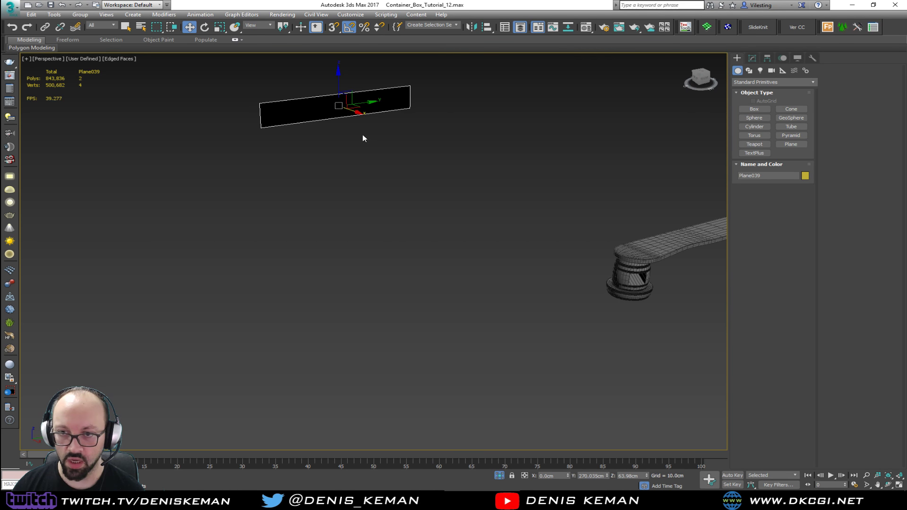
pyautogui.moveTo(361, 113); pyautogui.dragTo(745, 273)
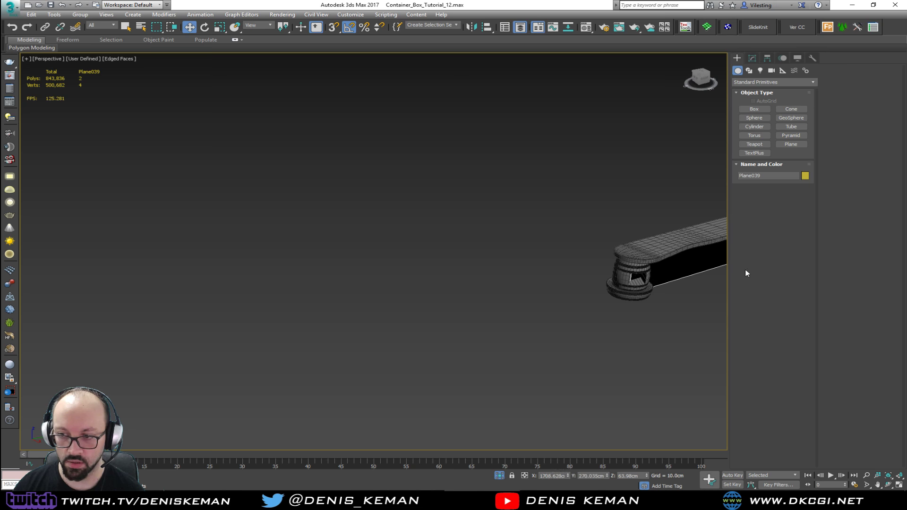
pyautogui.press('z')
# - Rotate the plane about its vertical axis so its visible face points outward
pyautogui.press('e')
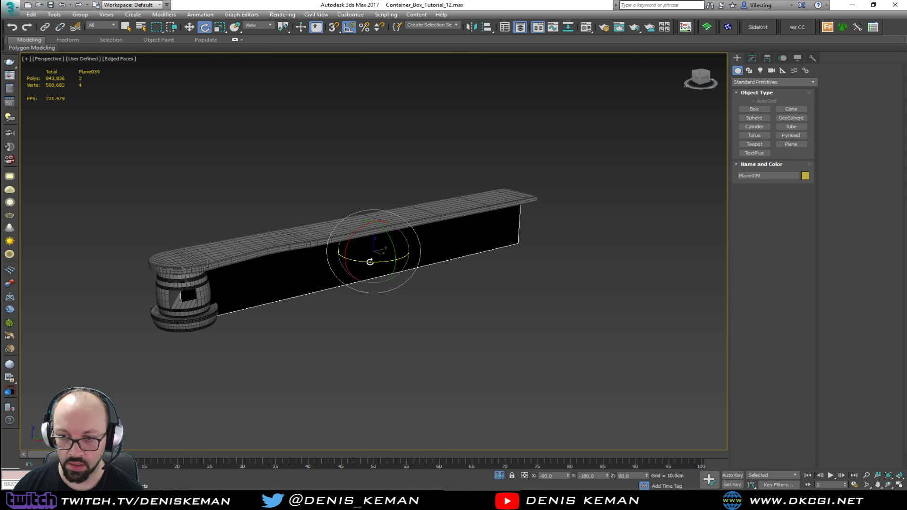
pyautogui.moveTo(370, 261); pyautogui.dragTo(454, 261)
pyautogui.keyDown('alt'); pyautogui.moveTo(384, 265); pyautogui.dragTo(343, 270, button='middle'); pyautogui.keyUp('alt')
# - Shift the plane along Y with snapping to align its end with the countertop's straight end
pyautogui.moveTo(593, 286); pyautogui.dragTo(435, 278, button='middle')
pyautogui.press('w')
pyautogui.scroll(3, 435, 278)
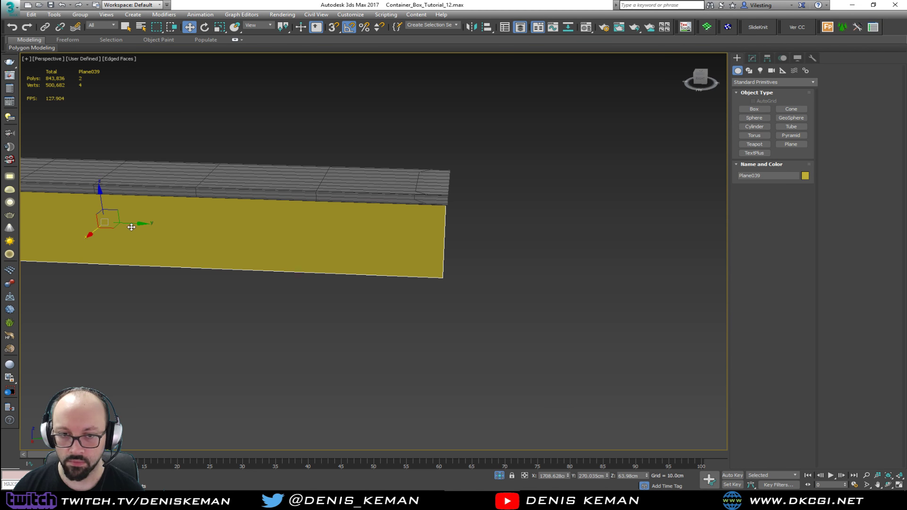
pyautogui.press('s')
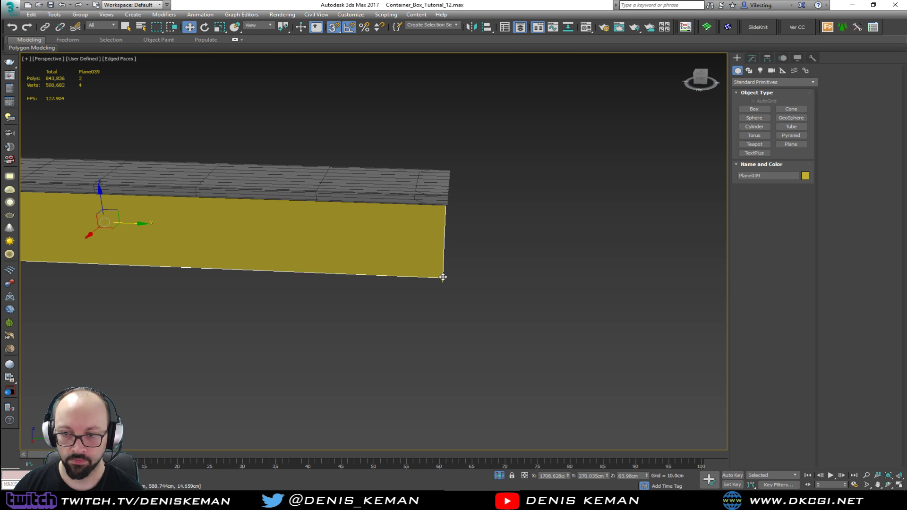
pyautogui.keyDown('alt'); pyautogui.moveTo(445, 210); pyautogui.dragTo(422, 218, button='middle'); pyautogui.keyUp('alt')
pyautogui.click(422, 219)
# - Select the countertop, turn off its topmost TurboSmooth and activate the Edit Poly modifier beneath it
pyautogui.scroll(4, 397, 272)
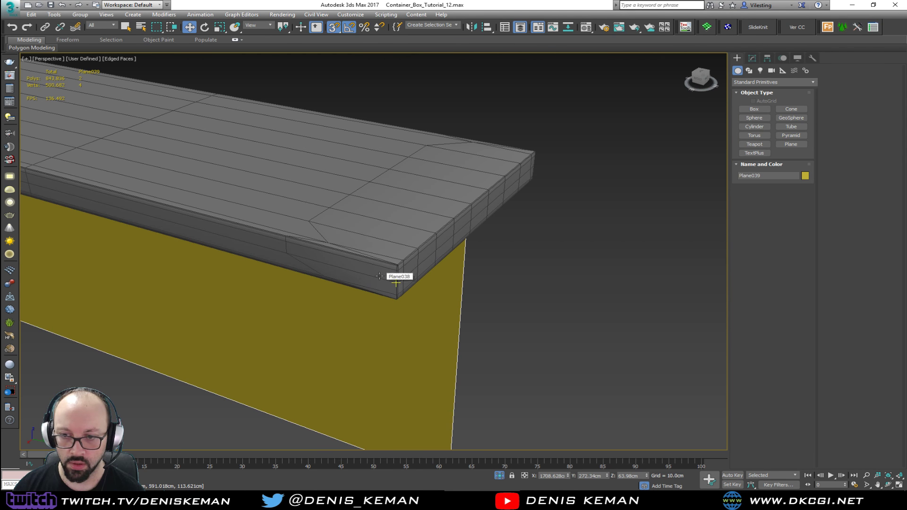
pyautogui.click(751, 58)
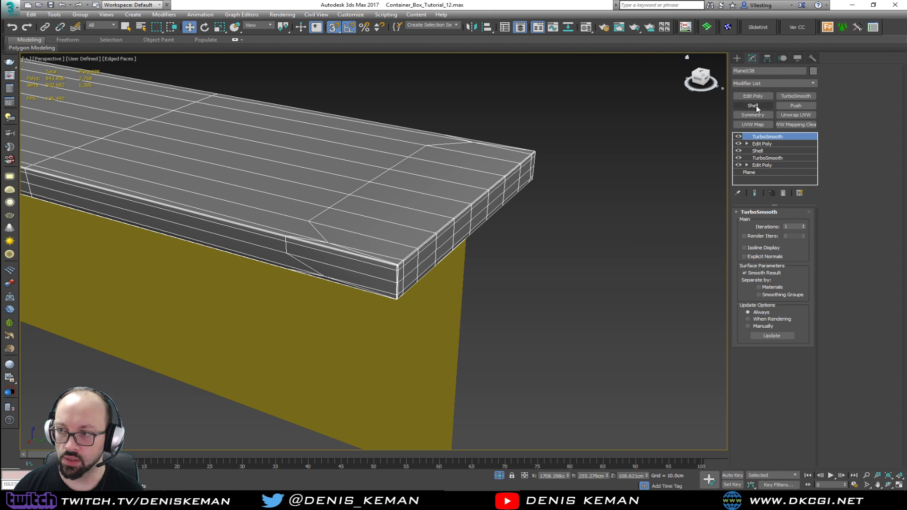
pyautogui.click(738, 136)
pyautogui.click(761, 143)
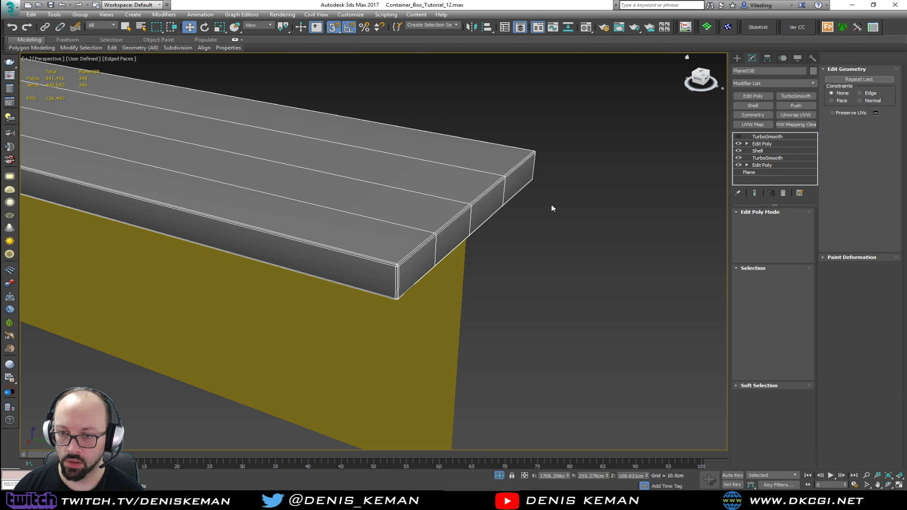
pyautogui.scroll(3, 401, 260)
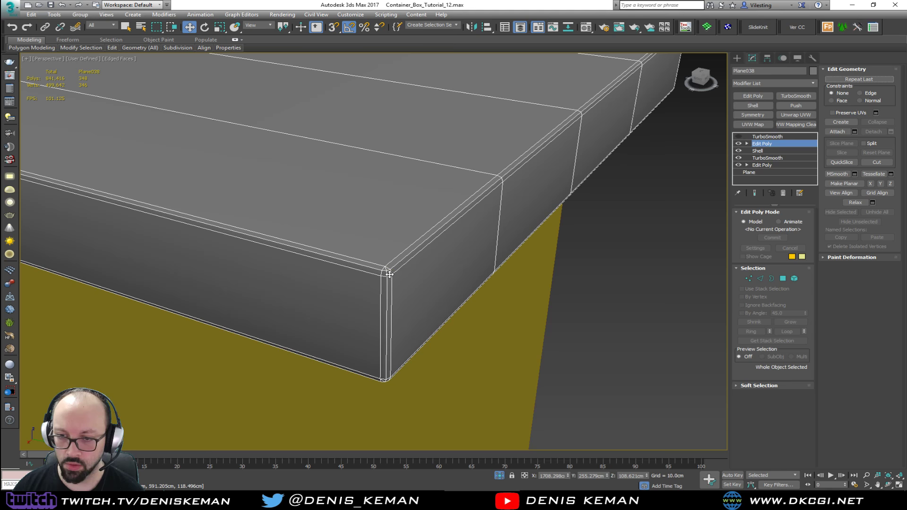
pyautogui.scroll(3, 389, 274)
pyautogui.scroll(-4, 388, 275)
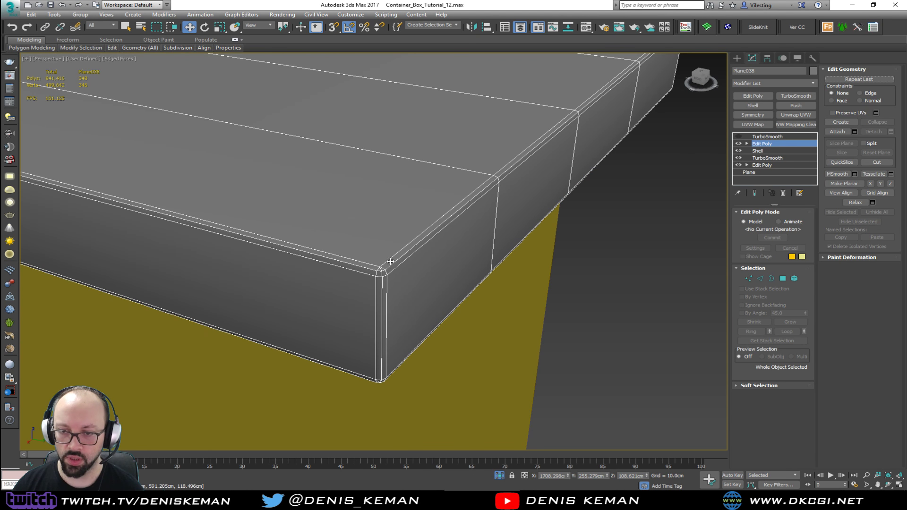
# - Insert a supporting edge loop around the countertop with SwiftLoop, close to its straight end
pyautogui.scroll(3, 381, 268)
pyautogui.hotkey('alt', '1')
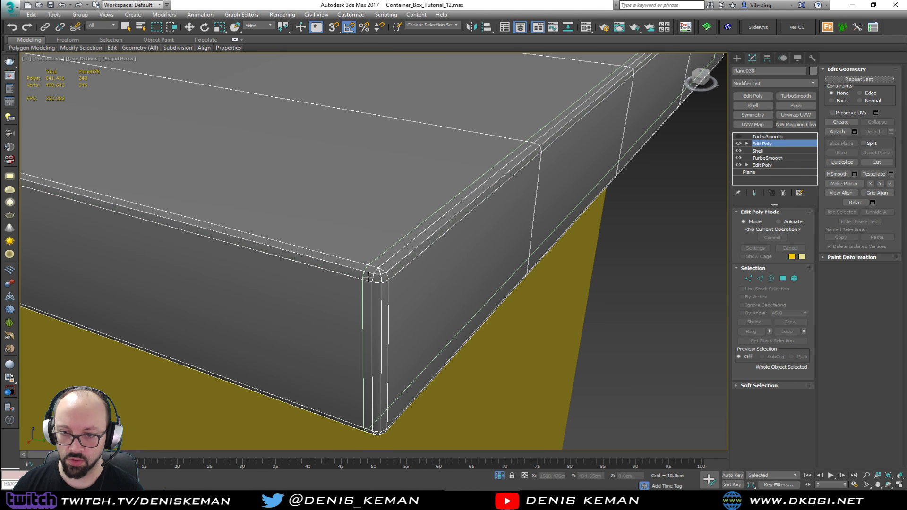
pyautogui.click(368, 277)
pyautogui.scroll(3, 381, 268)
pyautogui.press('w')
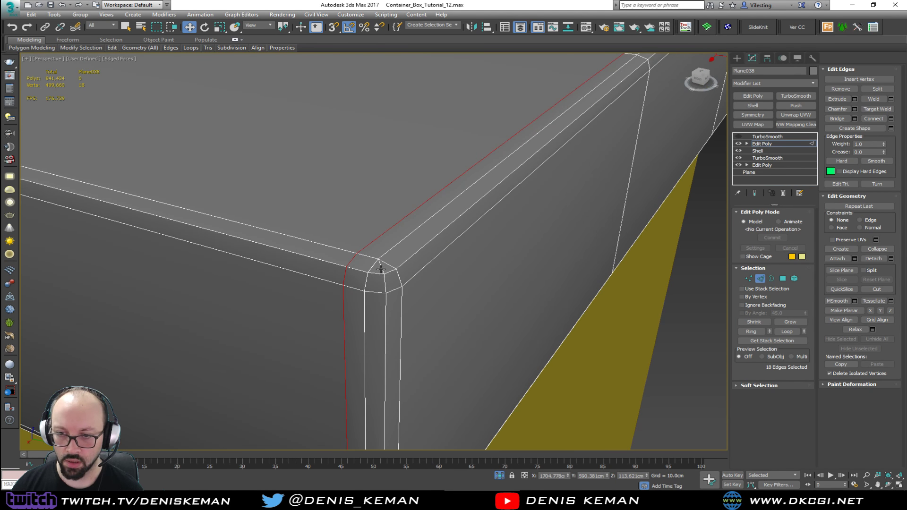
# - Remove the four short diagonal edges at the upper and lower corners of the countertop's straight end
pyautogui.scroll(-5, 381, 268)
pyautogui.keyDown('alt'); pyautogui.moveTo(538, 279); pyautogui.dragTo(445, 297, button='middle'); pyautogui.keyUp('alt')
pyautogui.scroll(-3, 445, 297)
pyautogui.moveTo(661, 366); pyautogui.dragTo(528, 311, button='middle')
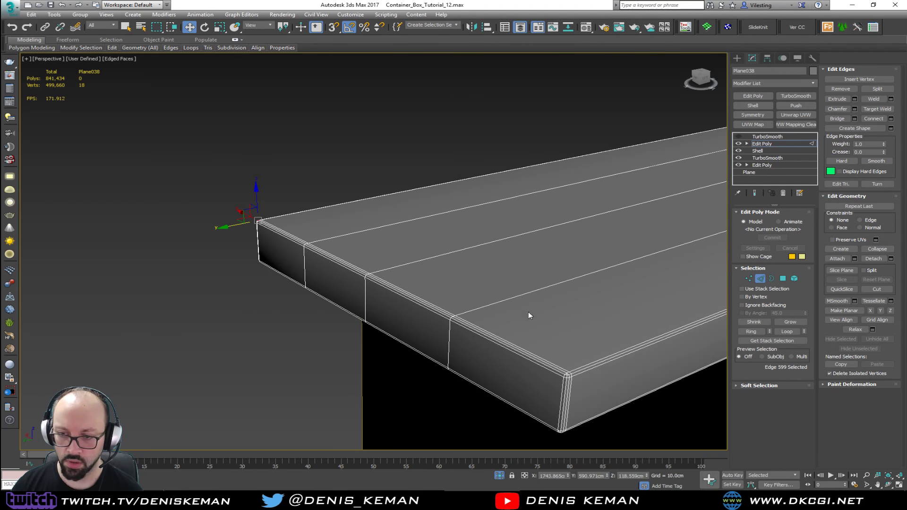
pyautogui.scroll(2, 566, 380)
pyautogui.scroll(2, 567, 380)
pyautogui.keyDown('ctrl'); pyautogui.click(566, 355); pyautogui.keyUp('ctrl')
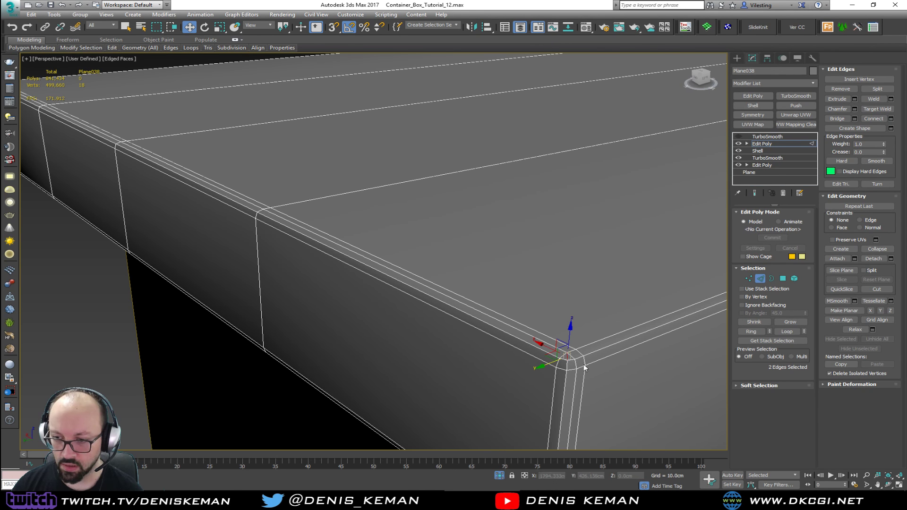
pyautogui.scroll(-3, 586, 368)
pyautogui.keyDown('alt'); pyautogui.moveTo(585, 368); pyautogui.dragTo(550, 307, button='middle'); pyautogui.keyUp('alt')
pyautogui.scroll(2, 569, 202)
pyautogui.scroll(2, 562, 189)
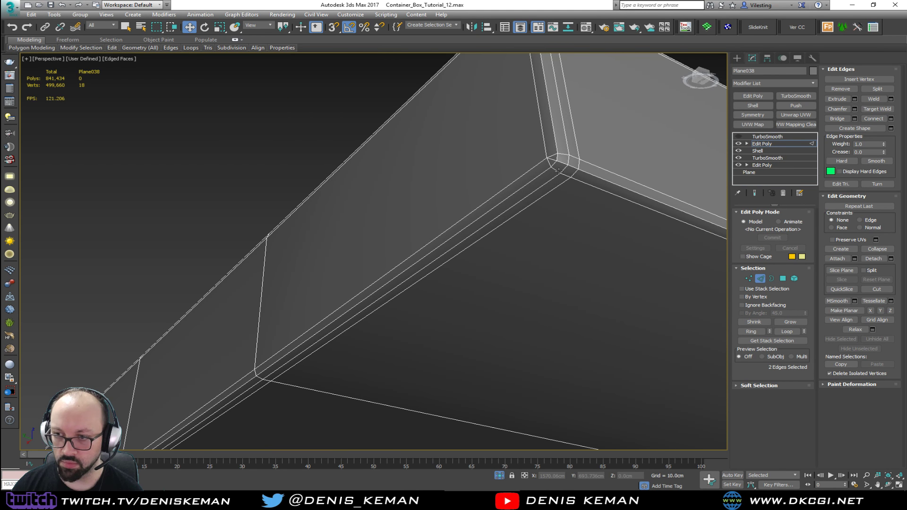
pyautogui.keyDown('ctrl'); pyautogui.click(551, 160); pyautogui.keyUp('ctrl')
pyautogui.scroll(-3, 536, 197)
pyautogui.keyDown('alt'); pyautogui.moveTo(536, 197); pyautogui.dragTo(514, 252, button='middle'); pyautogui.keyUp('alt')
pyautogui.scroll(3, 495, 234)
pyautogui.scroll(-3, 495, 234)
pyautogui.scroll(3, 515, 253)
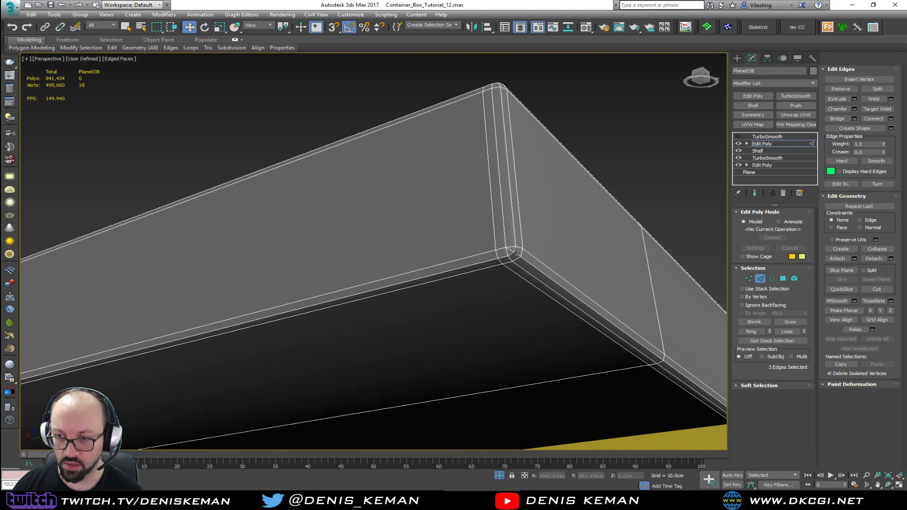
pyautogui.keyDown('ctrl'); pyautogui.click(512, 250); pyautogui.keyUp('ctrl')
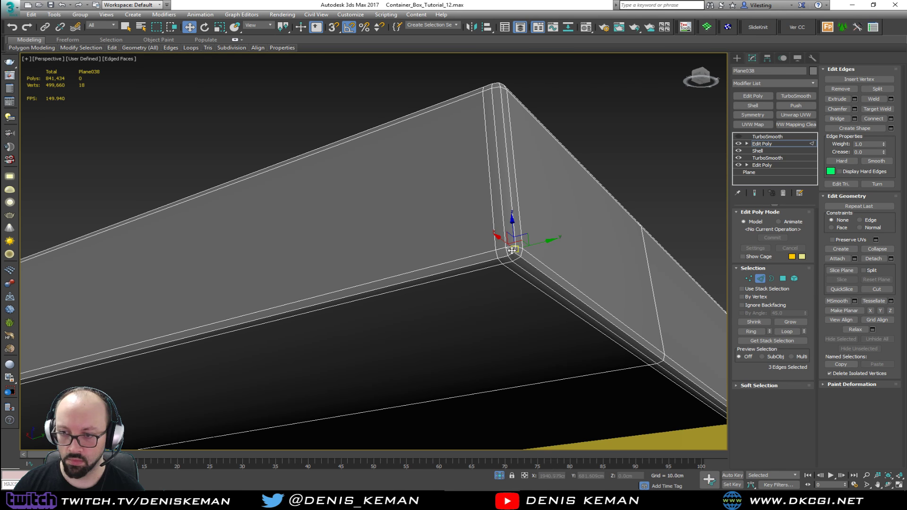
pyautogui.press('BackSpace')
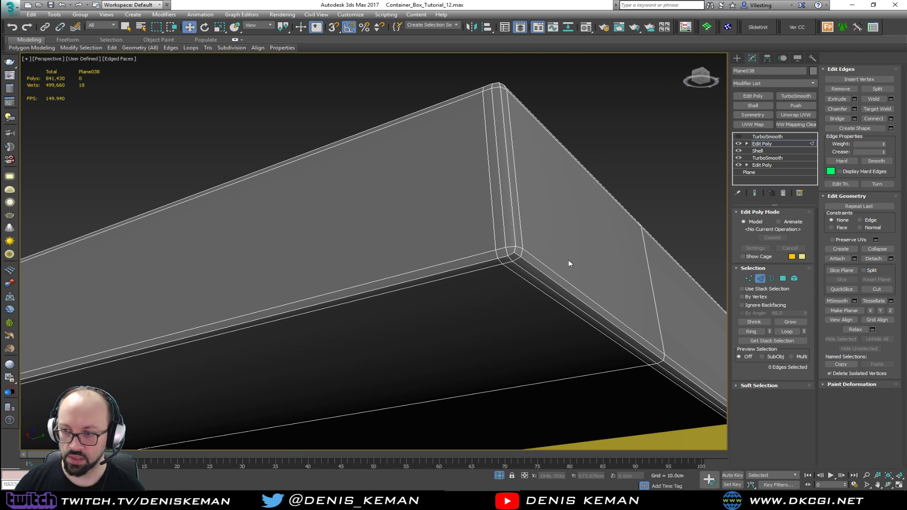
# - Leave edge editing, turn the countertop's topmost TurboSmooth back on, deselect it and hide the edged faces
pyautogui.click(763, 279)
pyautogui.click(767, 136)
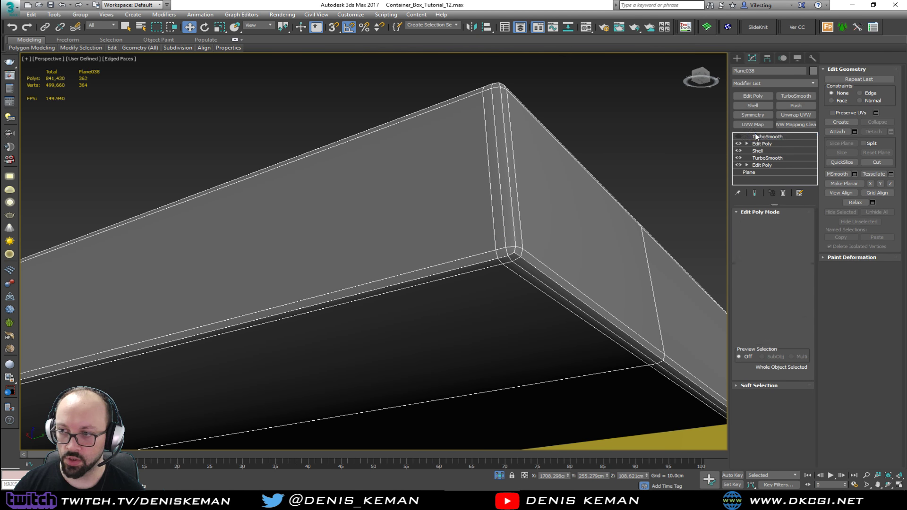
pyautogui.click(738, 137)
pyautogui.click(592, 114)
pyautogui.scroll(-2, 548, 202)
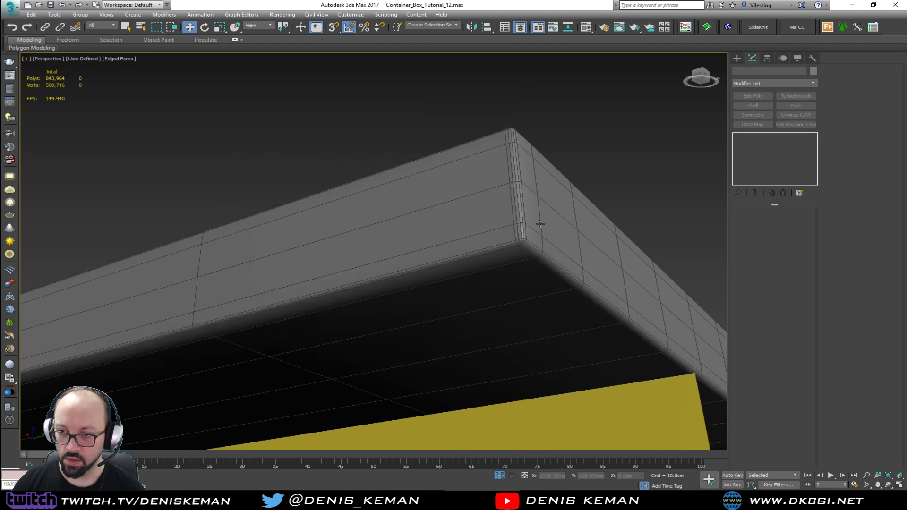
pyautogui.press('F4')
pyautogui.scroll(-3, 540, 231)
pyautogui.moveTo(540, 231)
pyautogui.keyDown('alt'); pyautogui.mouseDown(button='middle')
pyautogui.moveTo(521, 264)
pyautogui.moveTo(507, 261)
pyautogui.moveTo(567, 286)
pyautogui.moveTo(562, 275)
pyautogui.mouseUp(button='middle'); pyautogui.keyUp('alt')
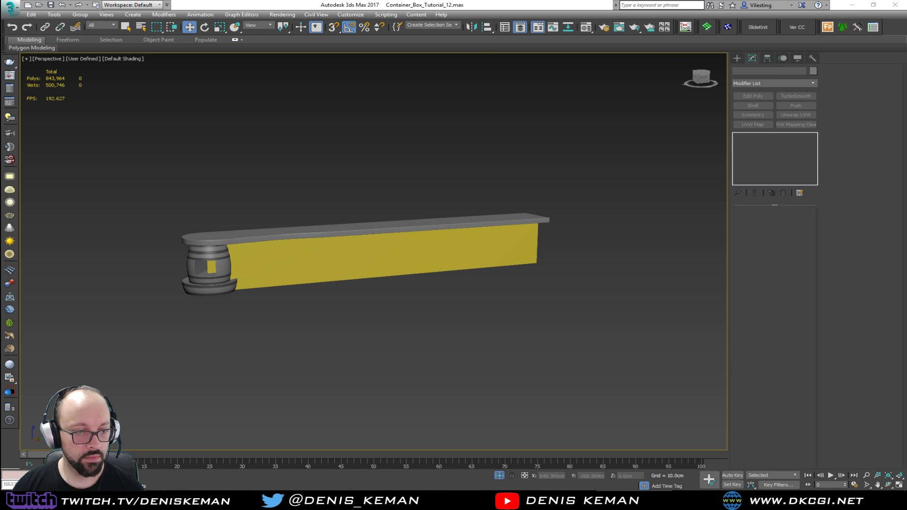
# - Select the front panel plane and compare its placement beneath the countertop with the Bar_Idea_02 reference photo
pyautogui.keyDown('alt'); pyautogui.moveTo(399, 274); pyautogui.dragTo(282, 283, button='middle'); pyautogui.keyUp('alt')
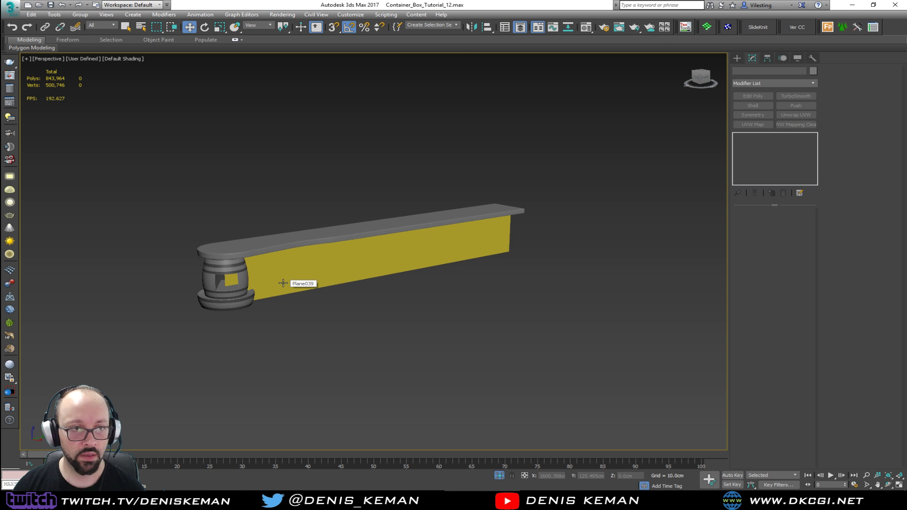
pyautogui.scroll(5, 283, 283)
pyautogui.click(273, 265)
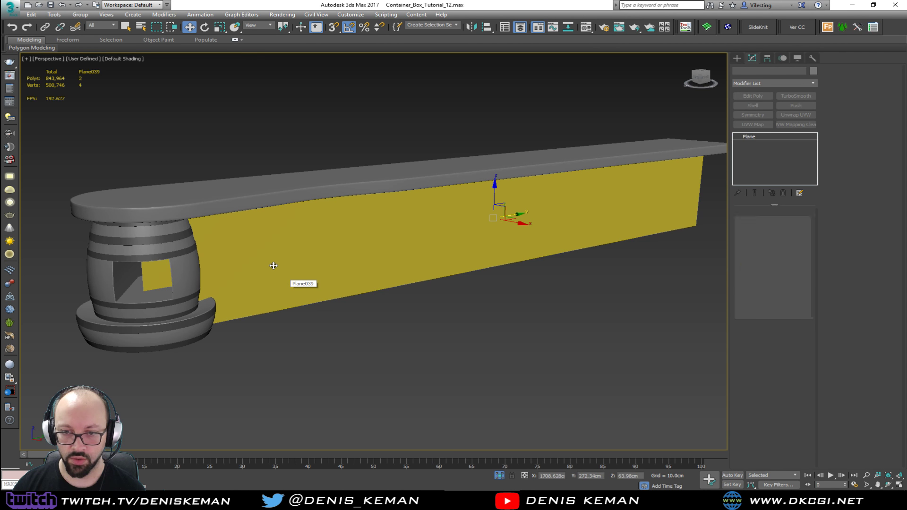
pyautogui.keyDown('alt'); pyautogui.moveTo(273, 265); pyautogui.dragTo(252, 270, button='middle'); pyautogui.keyUp('alt')
pyautogui.keyDown('alt'); pyautogui.moveTo(358, 267); pyautogui.dragTo(308, 265, button='middle'); pyautogui.keyUp('alt')
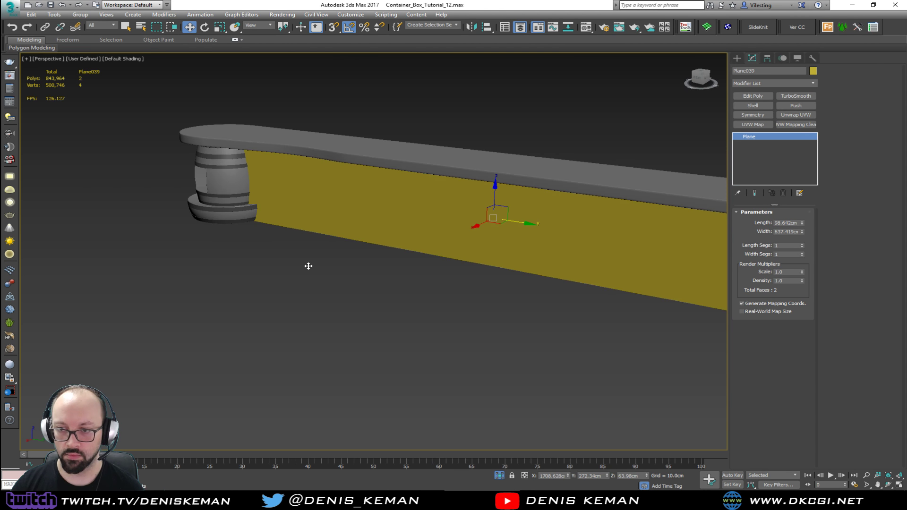
pyautogui.moveTo(453, 265); pyautogui.dragTo(98, 254, button='middle')
pyautogui.keyDown('alt'); pyautogui.moveTo(469, 236); pyautogui.dragTo(496, 161, button='middle'); pyautogui.keyUp('alt')
pyautogui.moveTo(287, 205); pyautogui.dragTo(640, 222, button='middle')
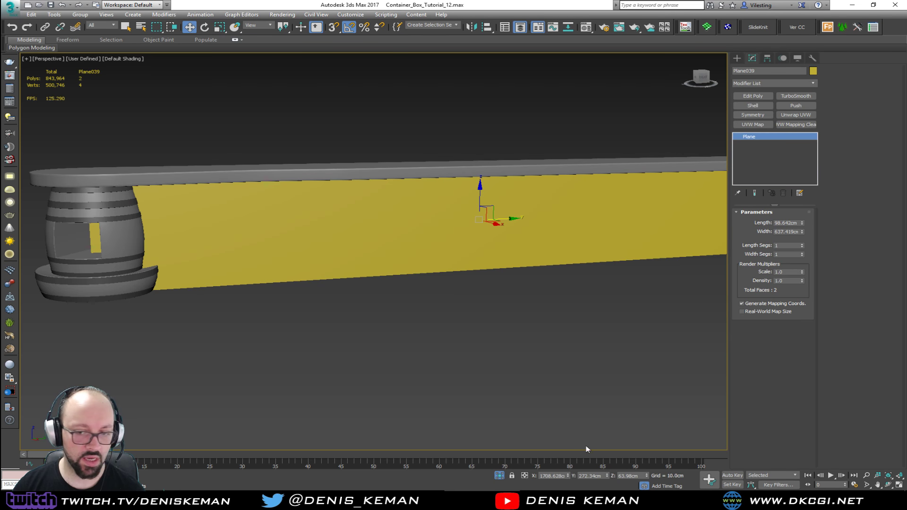
pyautogui.click(650, 500)
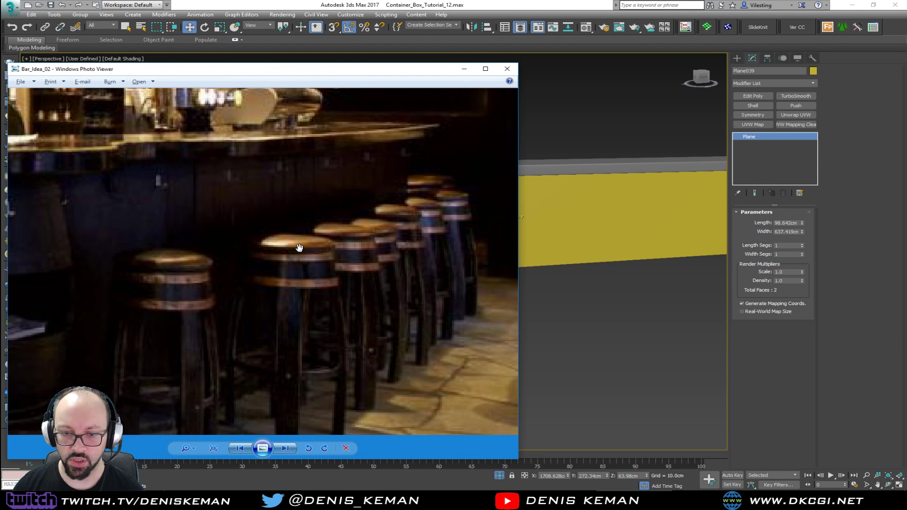
pyautogui.keyDown('alt'); pyautogui.moveTo(585, 258); pyautogui.dragTo(645, 250, button='middle'); pyautogui.keyUp('alt')
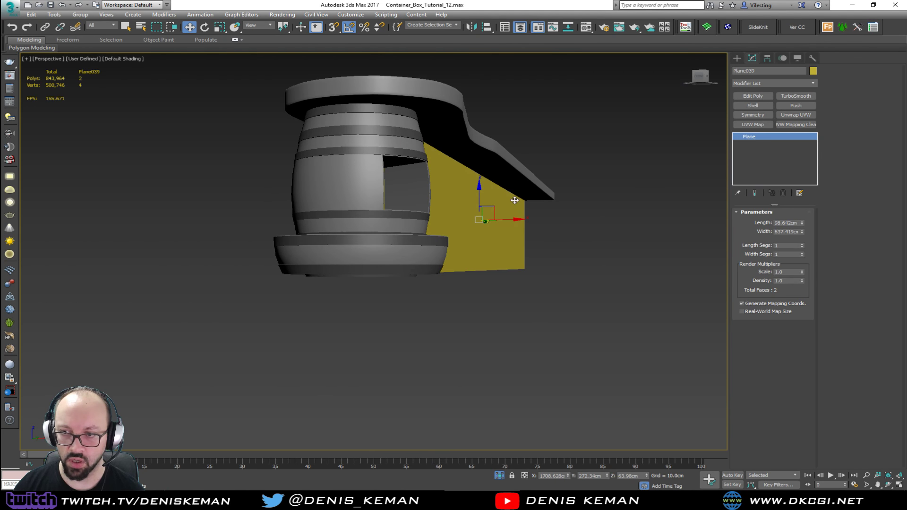
pyautogui.keyDown('alt'); pyautogui.moveTo(514, 180); pyautogui.dragTo(297, 202, button='middle'); pyautogui.keyUp('alt')
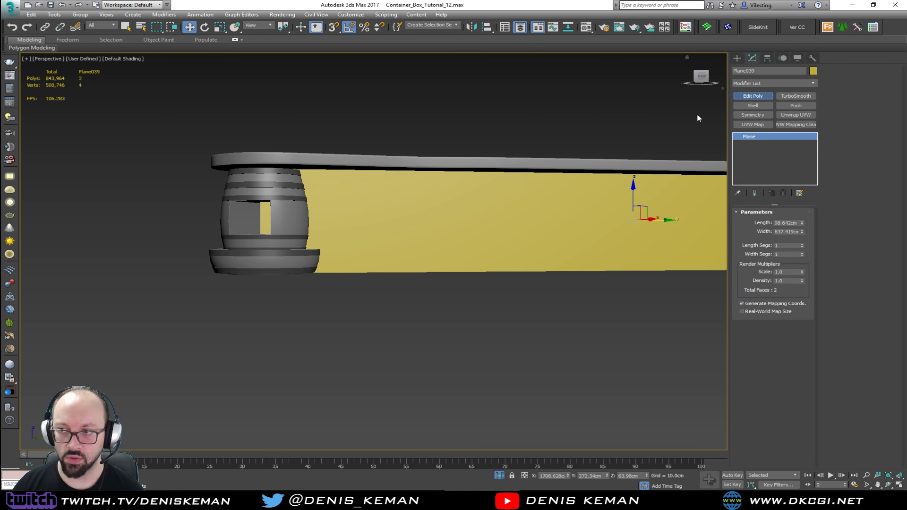
# - Add an Edit Poly modifier to the front panel and move its two barrel-end vertices along Y, clear of the barrel's opening
pyautogui.click(753, 95)
pyautogui.press('F3')
pyautogui.moveTo(353, 133); pyautogui.dragTo(207, 335)
pyautogui.press('F3')
pyautogui.scroll(3, 282, 221)
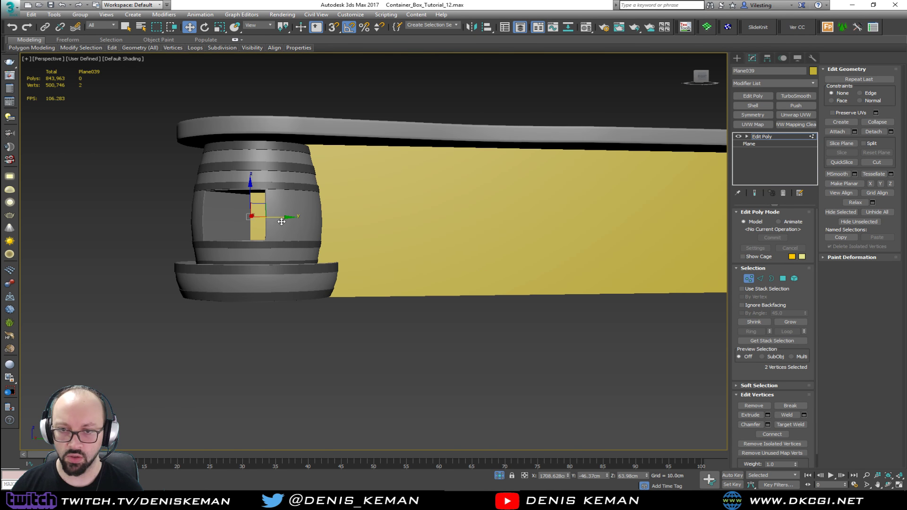
pyautogui.moveTo(291, 217); pyautogui.dragTo(326, 214)
pyautogui.keyDown('alt'); pyautogui.moveTo(326, 214); pyautogui.dragTo(346, 220, button='middle'); pyautogui.keyUp('alt')
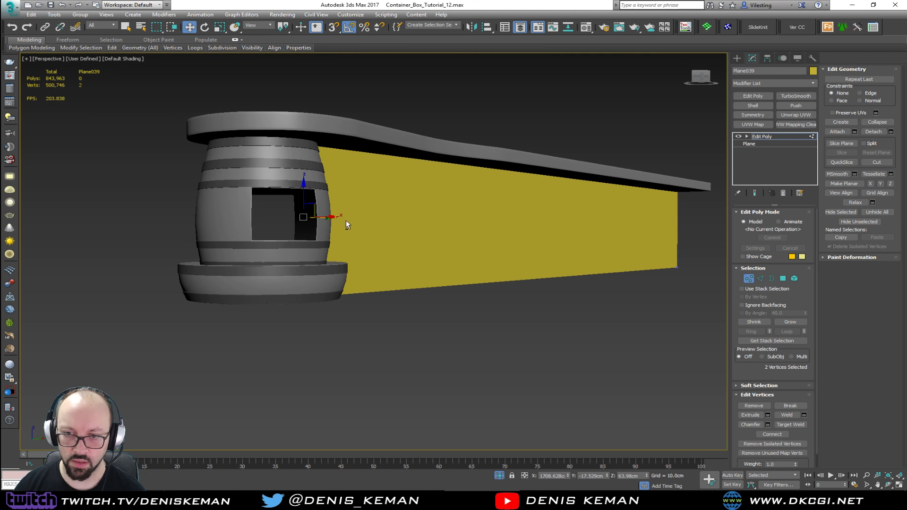
pyautogui.scroll(6, 288, 213)
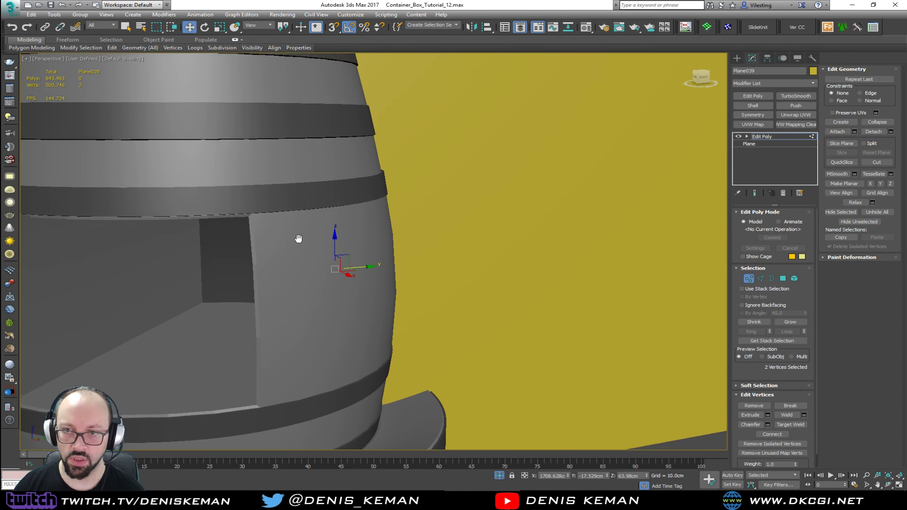
pyautogui.moveTo(297, 237); pyautogui.dragTo(298, 326, button='middle')
pyautogui.scroll(-3, 330, 268)
pyautogui.moveTo(328, 271); pyautogui.dragTo(318, 285, button='middle')
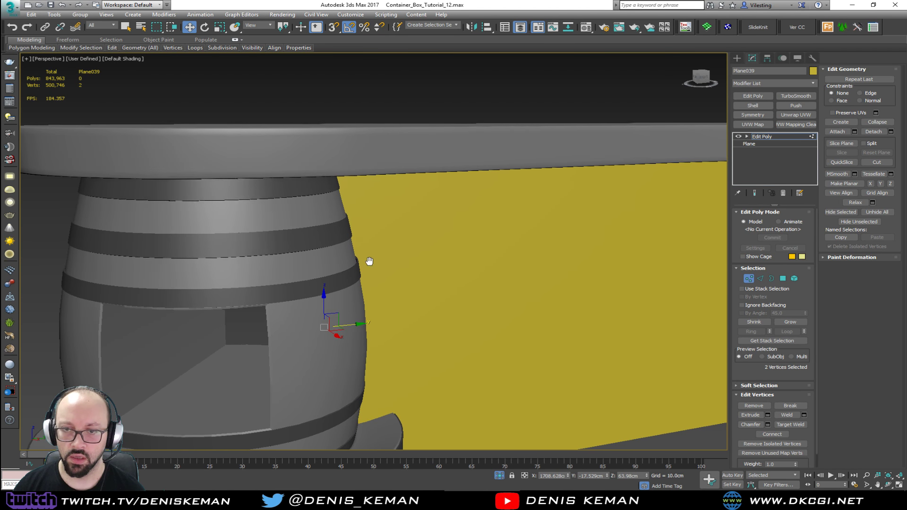
pyautogui.moveTo(368, 262); pyautogui.dragTo(362, 203, button='middle')
pyautogui.click(751, 279)
pyautogui.scroll(-3, 327, 256)
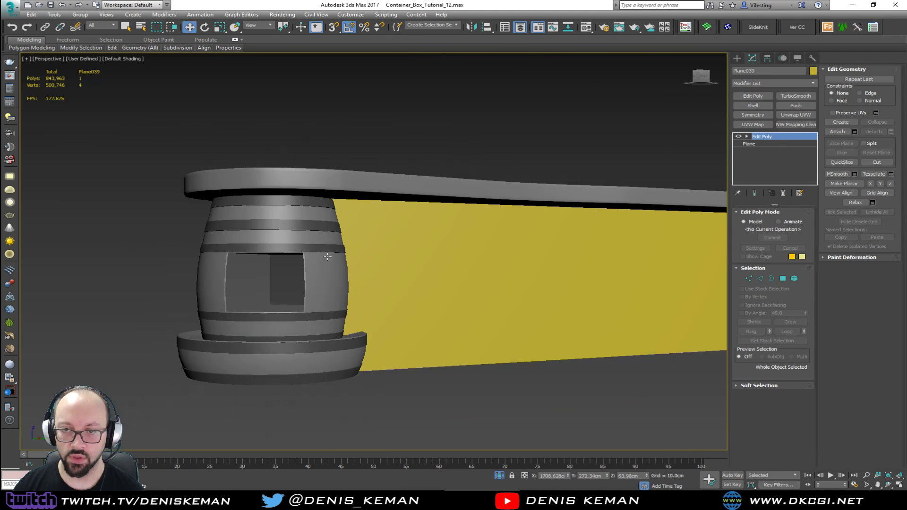
# - Lower the countertop along Z to about 107.7 cm, close above the barrel's top hoop
pyautogui.click(380, 190)
pyautogui.scroll(5, 384, 196)
pyautogui.press('F4')
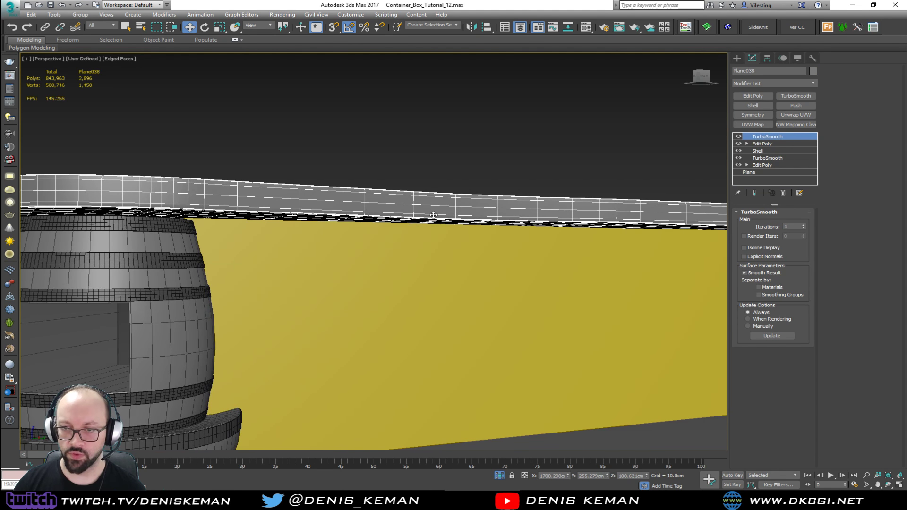
pyautogui.scroll(-4, 433, 215)
pyautogui.moveTo(608, 197); pyautogui.dragTo(610, 197)
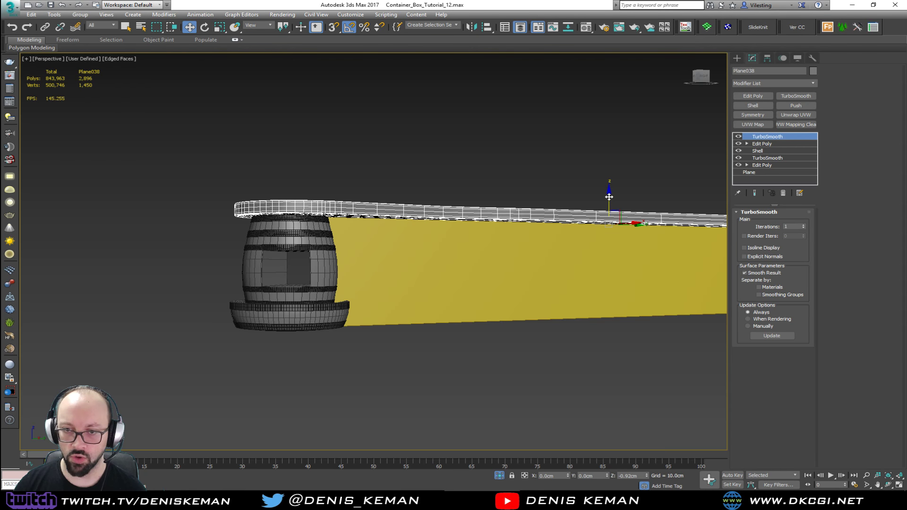
pyautogui.scroll(8, 265, 208)
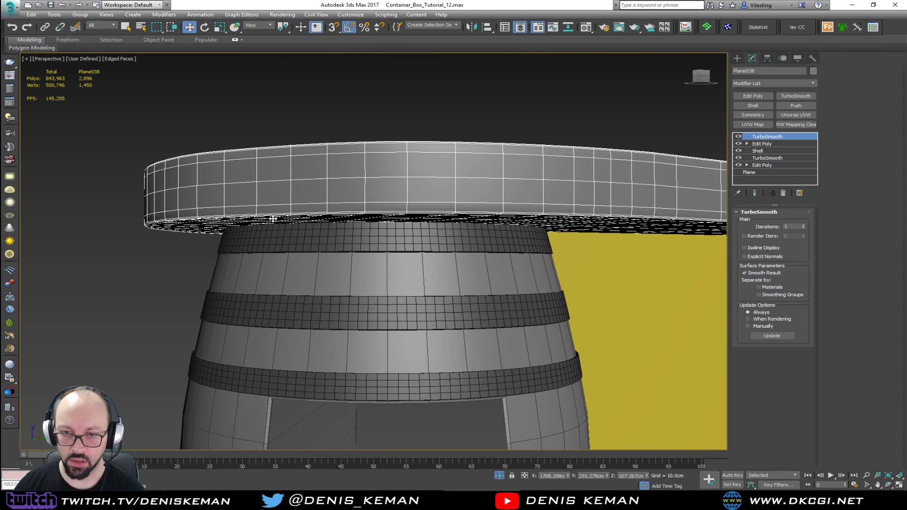
pyautogui.scroll(-5, 274, 211)
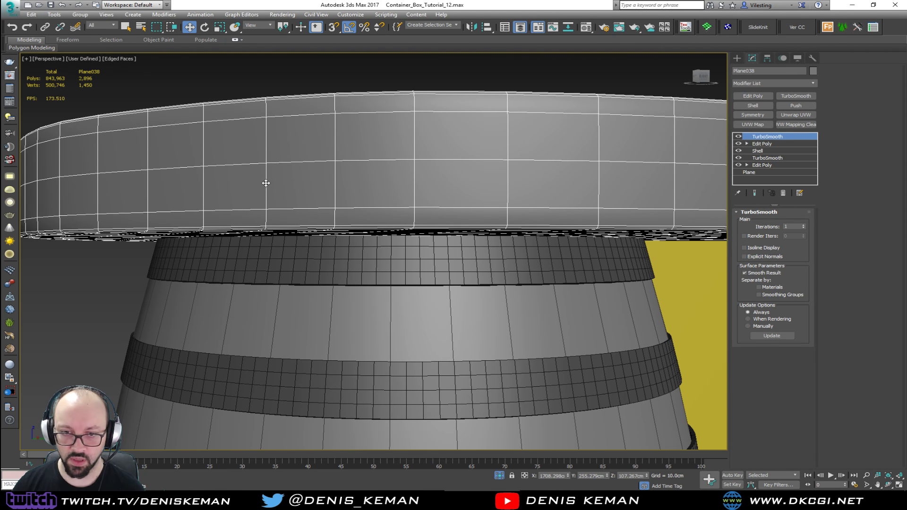
pyautogui.moveTo(265, 184); pyautogui.dragTo(269, 182)
# - Fine-tune the countertop's height in the wireframe Front view by lowering its underside onto the barrel's top hoop
pyautogui.press('F3')
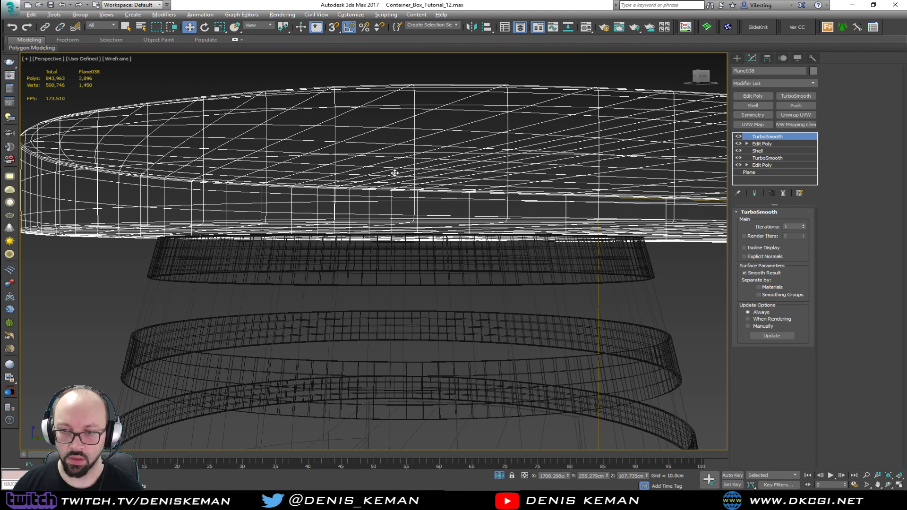
pyautogui.hotkey('alt', 'w')
pyautogui.middleClick(398, 159)
pyautogui.scroll(4, 398, 159)
pyautogui.hotkey('alt', 'w')
pyautogui.scroll(6, 214, 255)
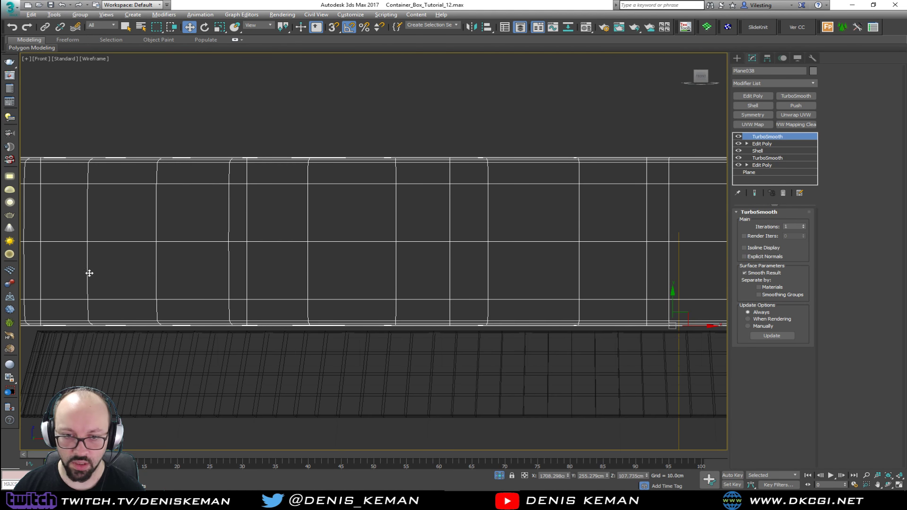
pyautogui.moveTo(89, 273); pyautogui.dragTo(326, 200, button='middle')
pyautogui.scroll(4, 318, 235)
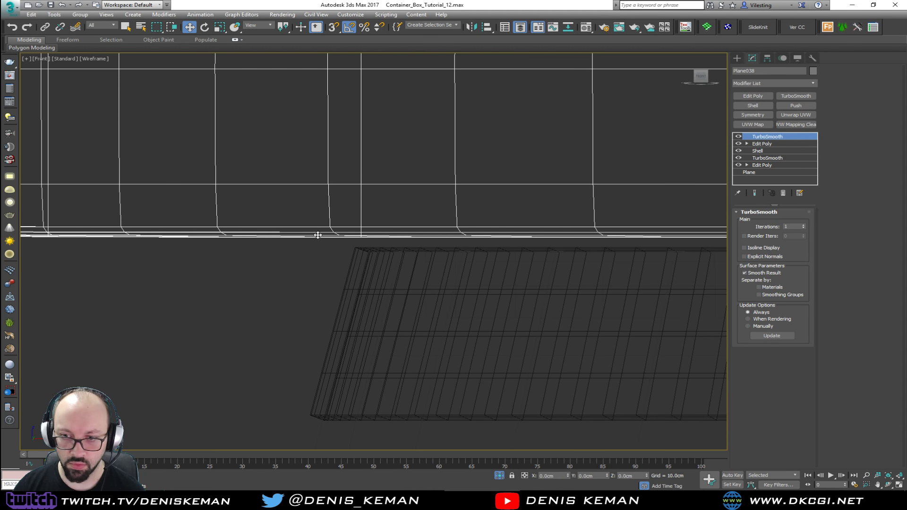
pyautogui.scroll(-8, 317, 240)
pyautogui.moveTo(543, 207); pyautogui.dragTo(465, 211, button='middle')
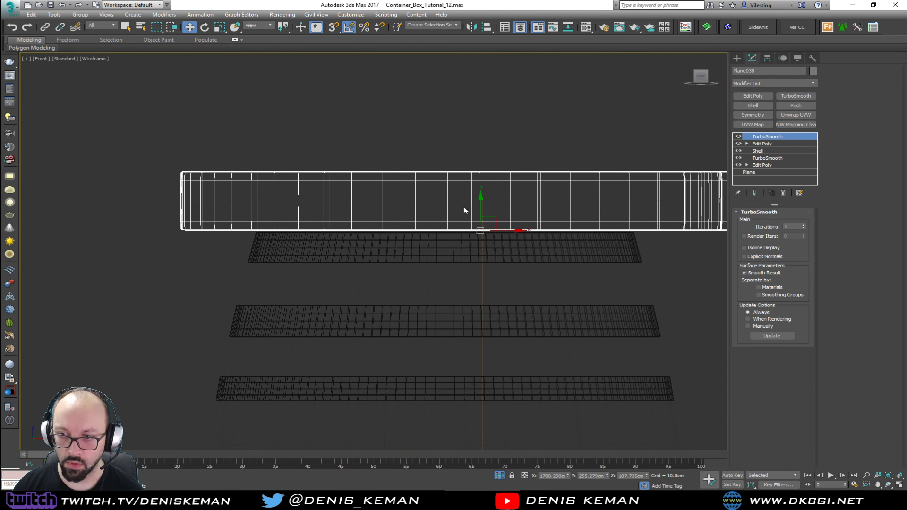
pyautogui.scroll(6, 480, 206)
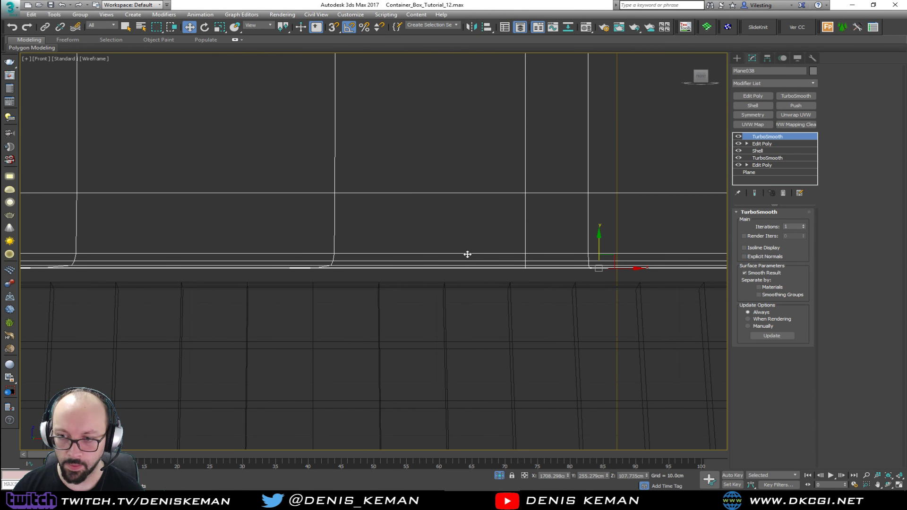
pyautogui.moveTo(467, 254); pyautogui.dragTo(462, 270)
# - Deselect the countertop and restore the shaded Perspective view showing the whole bar
pyautogui.scroll(-4, 415, 268)
pyautogui.moveTo(416, 268); pyautogui.dragTo(406, 235, button='middle')
pyautogui.scroll(-2, 407, 235)
pyautogui.hotkey('alt', 'w')
pyautogui.moveTo(552, 320)
pyautogui.mouseDown(button='middle')
pyautogui.moveTo(525, 286)
pyautogui.moveTo(227, 247)
pyautogui.mouseUp(button='middle')
pyautogui.scroll(-4, 525, 286)
pyautogui.hotkey('alt', 'w')
pyautogui.click(637, 362)
pyautogui.press('F3')
pyautogui.scroll(-4, 483, 269)
pyautogui.scroll(-3, 227, 248)
pyautogui.keyDown('alt'); pyautogui.moveTo(283, 248); pyautogui.dragTo(311, 249, button='middle'); pyautogui.keyUp('alt')
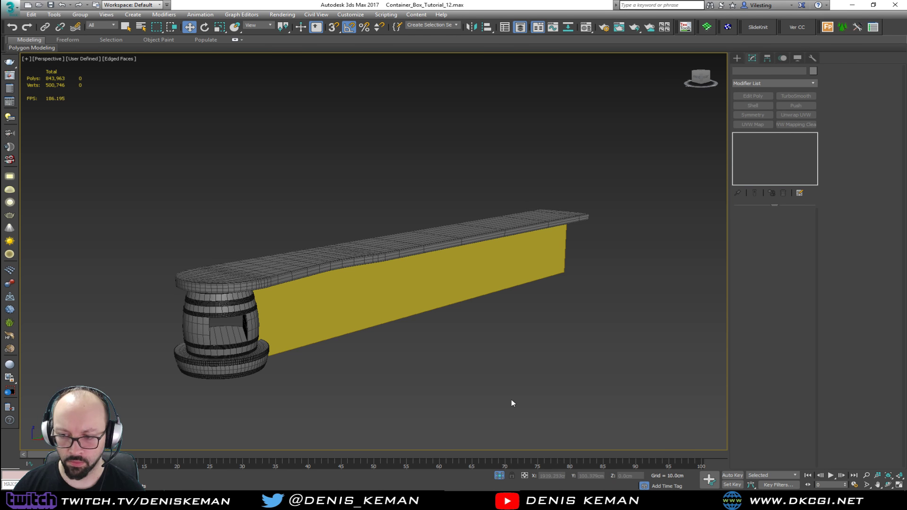
# - Switch to Windows Photo Viewer and examine the bar front in the Bar_Idea_02 reference photo
pyautogui.hotkey('alt', 'Tab')
pyautogui.moveTo(164, 238); pyautogui.dragTo(223, 232)
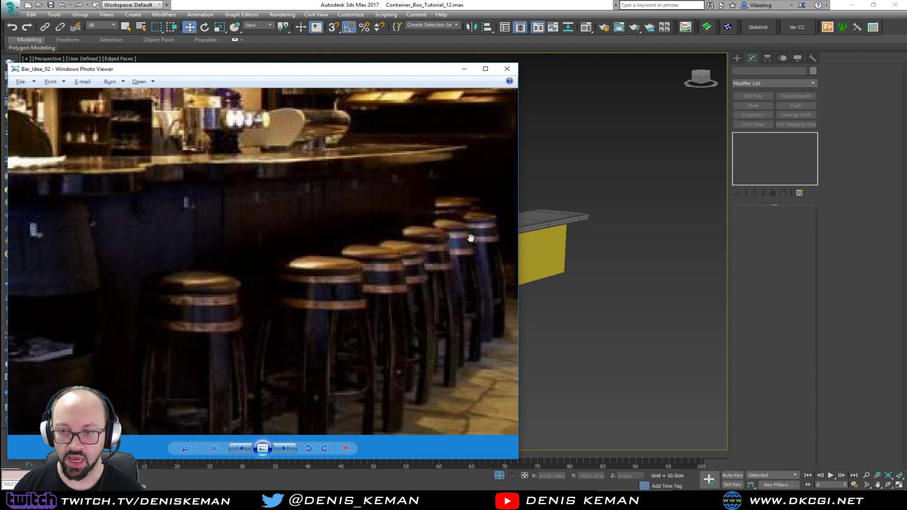
pyautogui.moveTo(414, 73); pyautogui.dragTo(0, 77)
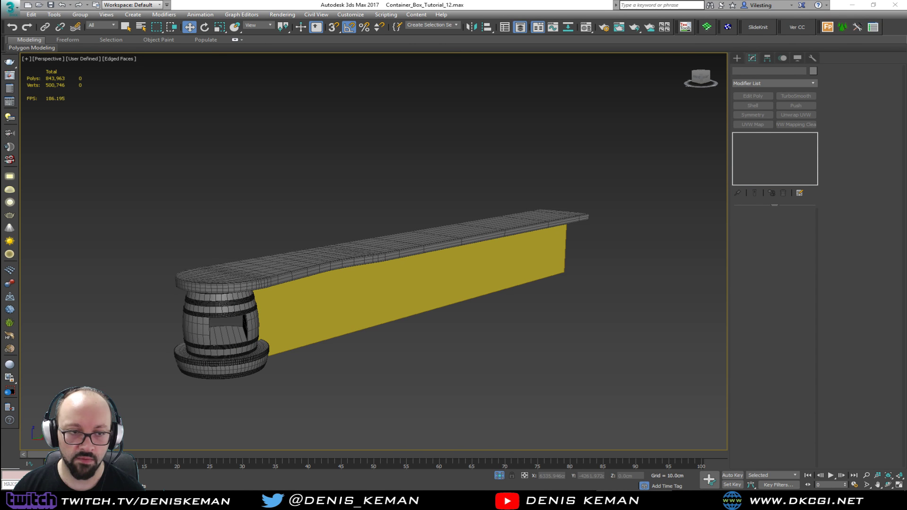
pyautogui.click(482, 499)
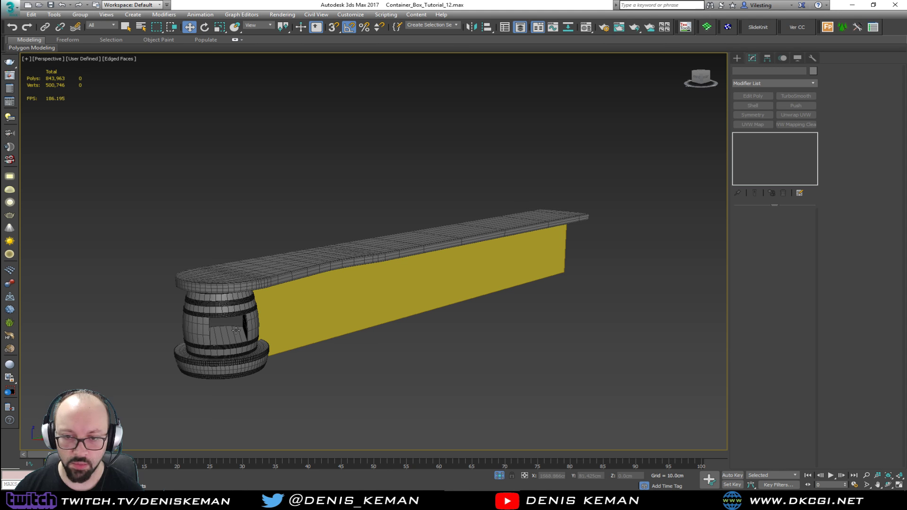
# - Change the front panel's object colour to the custom grey beneath the countertop
pyautogui.click(360, 321)
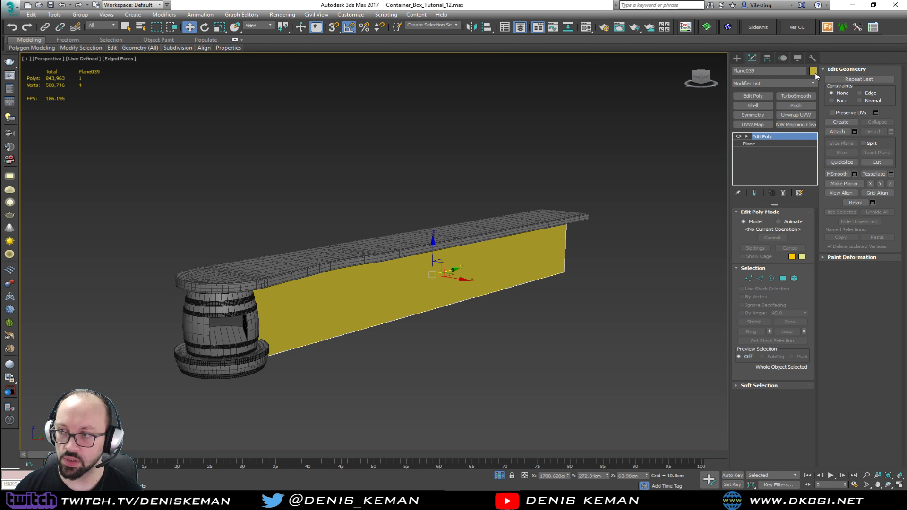
pyautogui.click(408, 267)
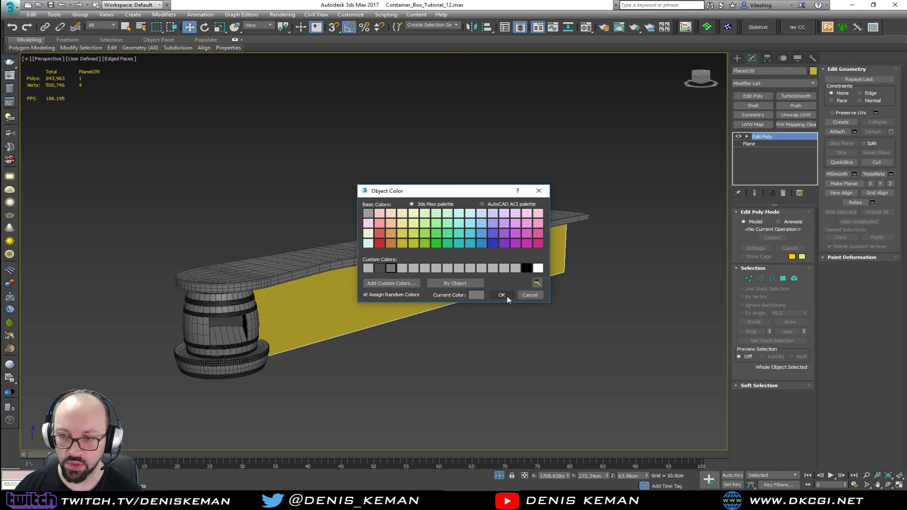
pyautogui.click(506, 295)
pyautogui.click(460, 326)
pyautogui.click(423, 288)
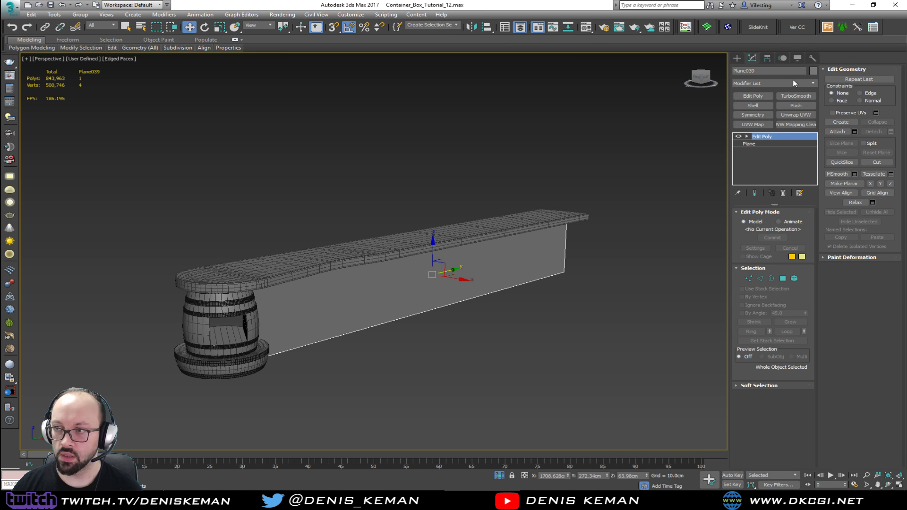
# - Set the front panel's object colour to red and deselect it
pyautogui.click(812, 70)
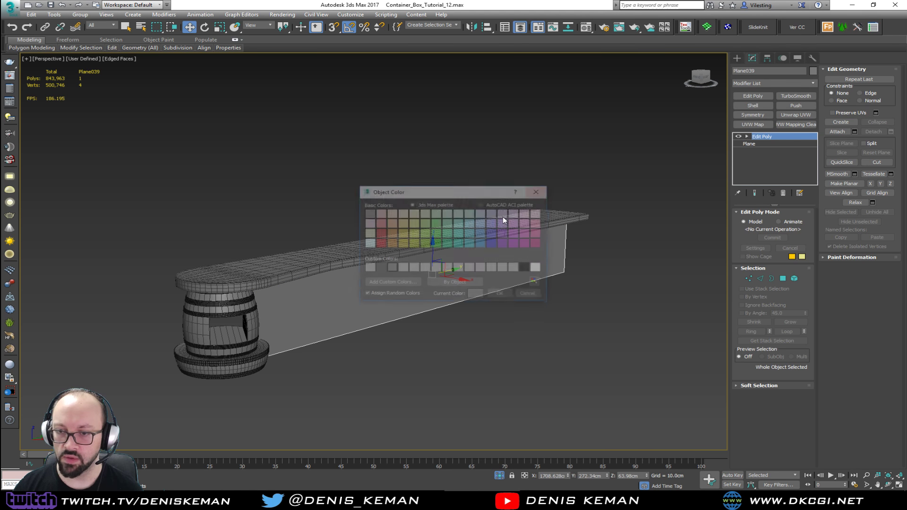
pyautogui.click(380, 243)
pyautogui.click(501, 295)
pyautogui.click(452, 378)
pyautogui.moveTo(452, 276)
pyautogui.keyDown('alt'); pyautogui.mouseDown(button='middle')
pyautogui.moveTo(366, 285)
pyautogui.moveTo(443, 280)
pyautogui.mouseUp(button='middle'); pyautogui.keyUp('alt')
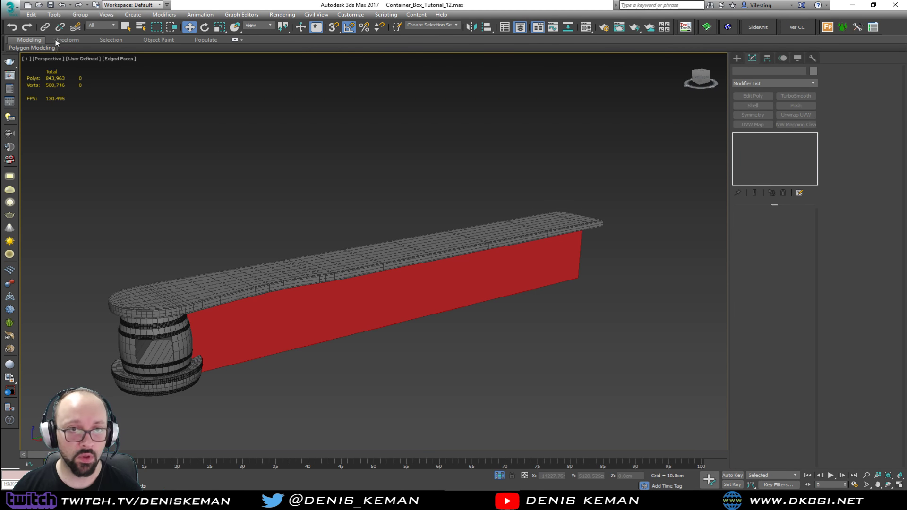
# - Save the scene and turn off edged faces to inspect the barrel and countertop in plain shading
pyautogui.click(9, 7)
pyautogui.click(31, 87)
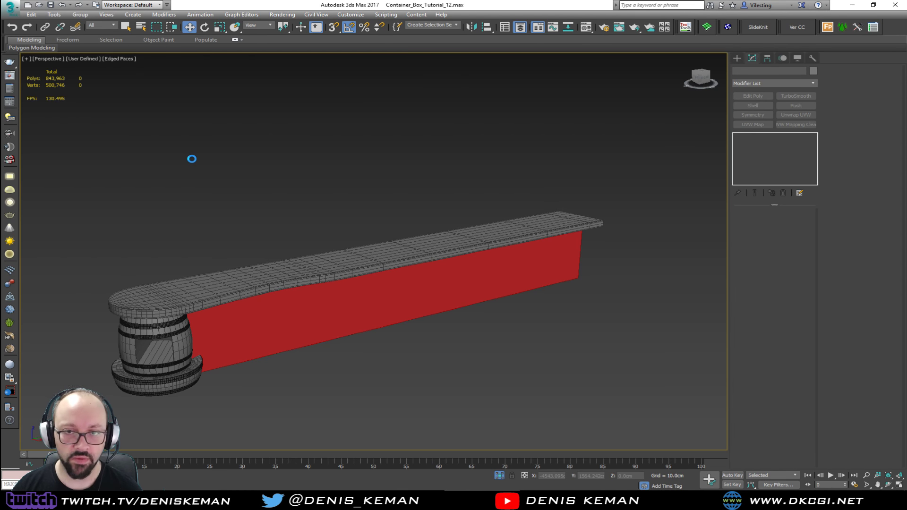
pyautogui.moveTo(195, 168)
pyautogui.keyDown('alt'); pyautogui.mouseDown(button='middle')
pyautogui.moveTo(323, 238)
pyautogui.moveTo(334, 283)
pyautogui.moveTo(314, 229)
pyautogui.mouseUp(button='middle'); pyautogui.keyUp('alt')
pyautogui.press('F4')
pyautogui.scroll(6, 310, 286)
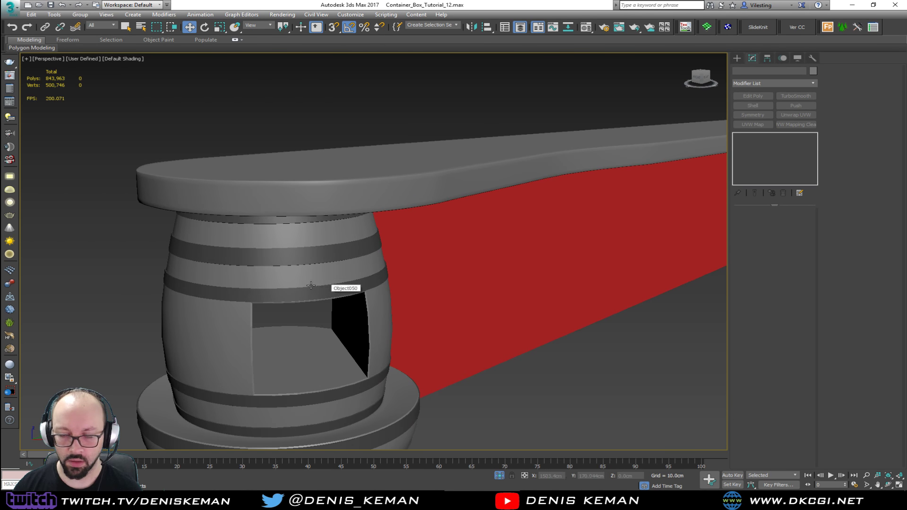
pyautogui.scroll(-4, 311, 285)
# - End isolation to show the bar blockout, toggle see-through on the blue bar holder and deselect it
pyautogui.rightClick(378, 284)
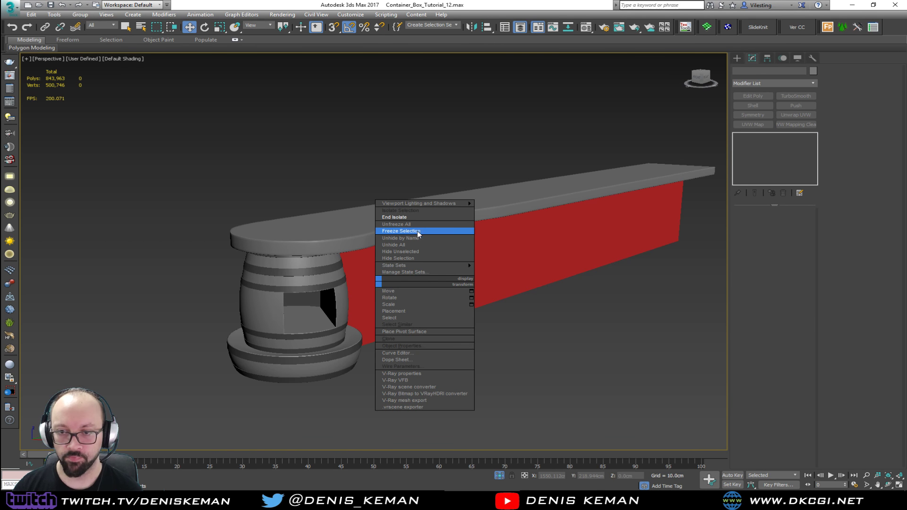
pyautogui.click(415, 218)
pyautogui.keyDown('alt'); pyautogui.moveTo(384, 263); pyautogui.dragTo(464, 259, button='middle'); pyautogui.keyUp('alt')
pyautogui.click(272, 322)
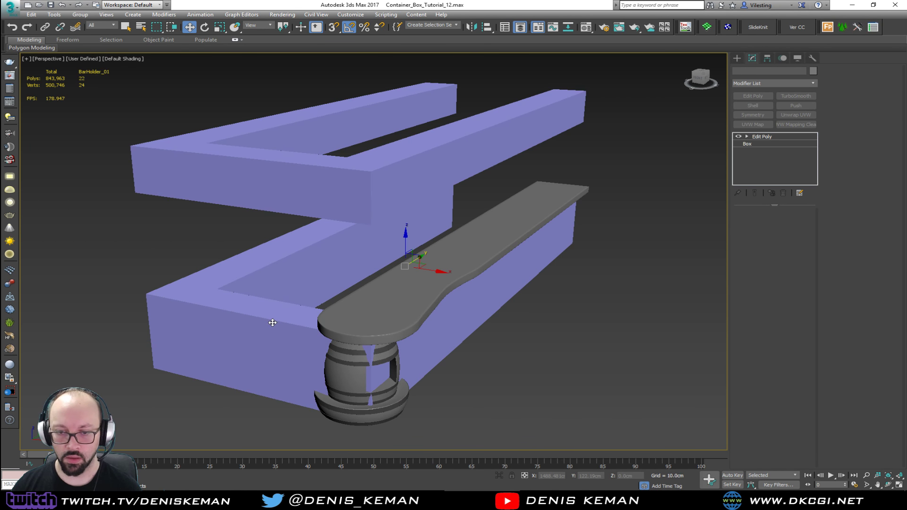
pyautogui.hotkey('alt', 'x')
pyautogui.keyDown('alt'); pyautogui.moveTo(309, 320); pyautogui.dragTo(521, 353, button='middle'); pyautogui.keyUp('alt')
pyautogui.click(520, 353)
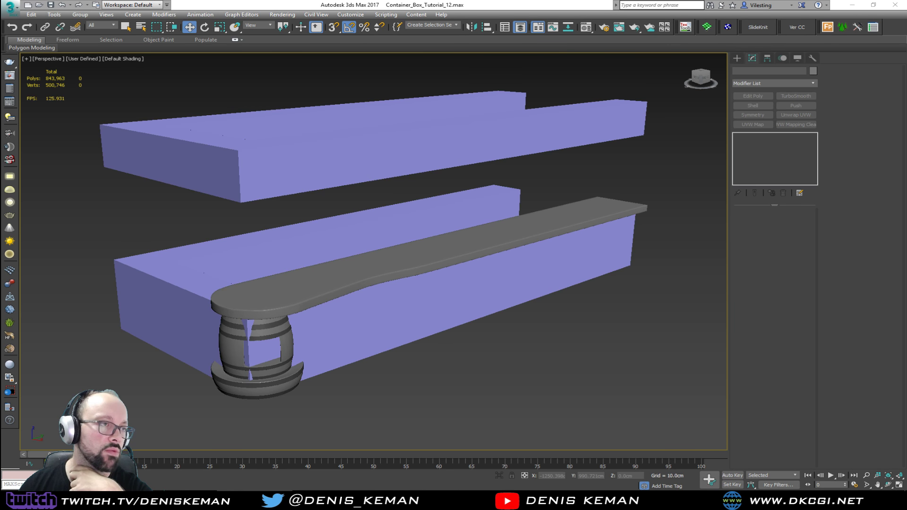
# - Switch to the browser's bar chair size search and examine the Ideal Bar Stool dimension drawing
pyautogui.moveTo(1, 45); pyautogui.dragTo(434, 46)
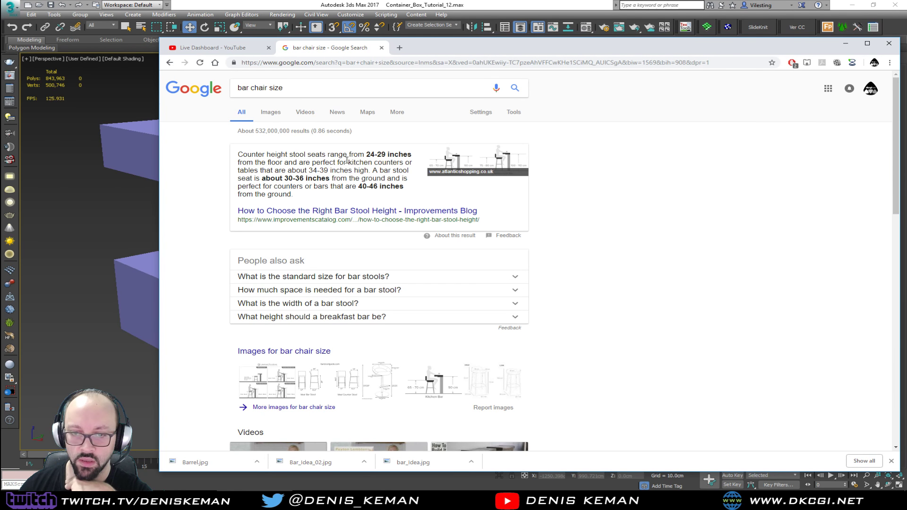
pyautogui.click(335, 387)
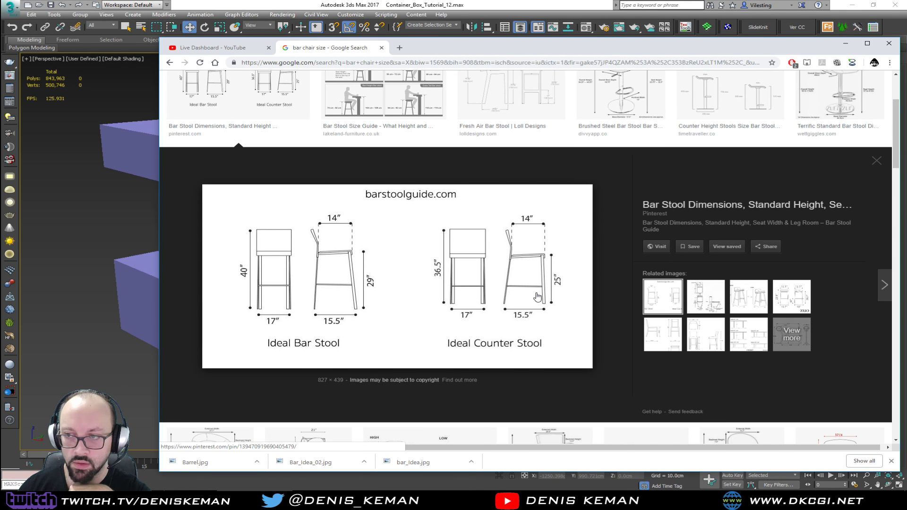
pyautogui.scroll(1, 358, 298)
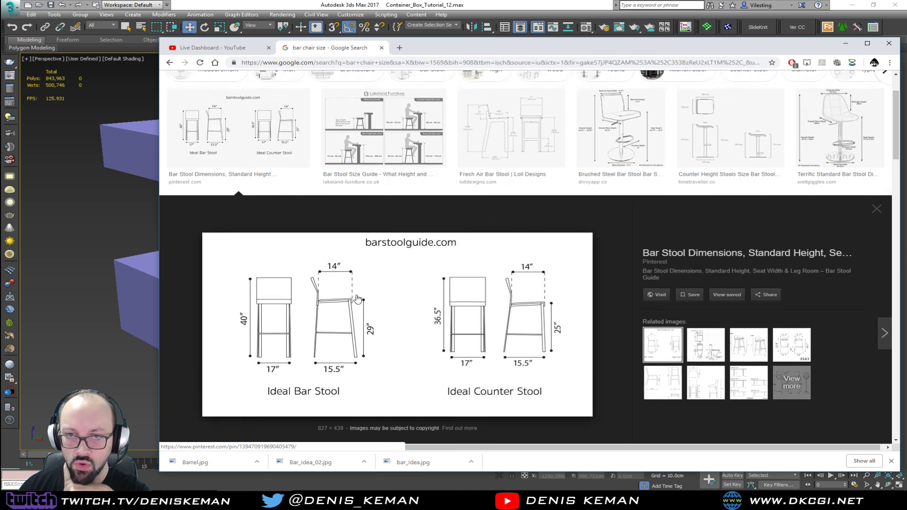
pyautogui.scroll(2, 357, 298)
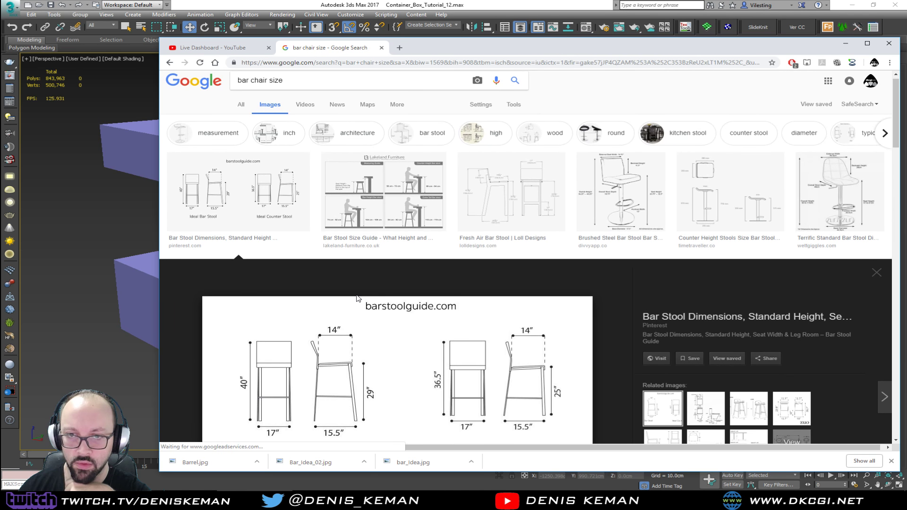
# - Search Google Images for "bar chair size cm" and examine the Lakeland Furniture bar stool size guide
pyautogui.click(330, 85)
pyautogui.press('Return')
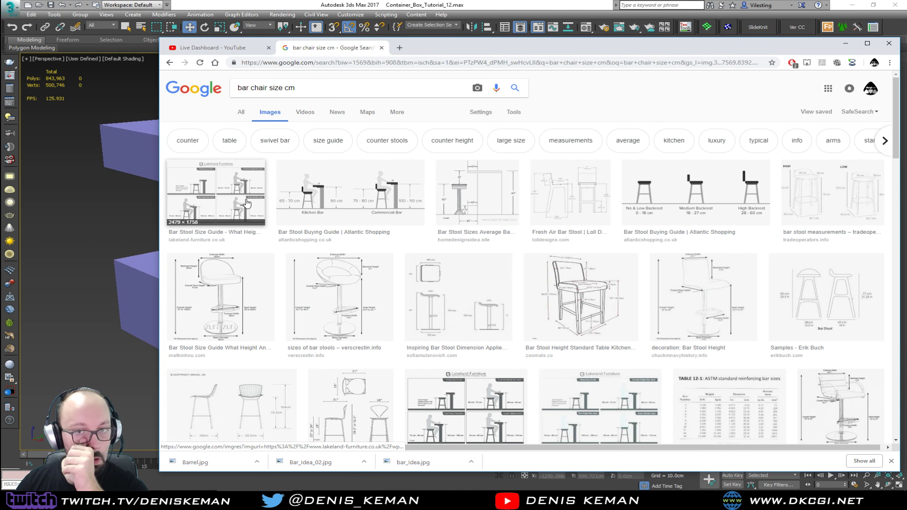
pyautogui.click(247, 203)
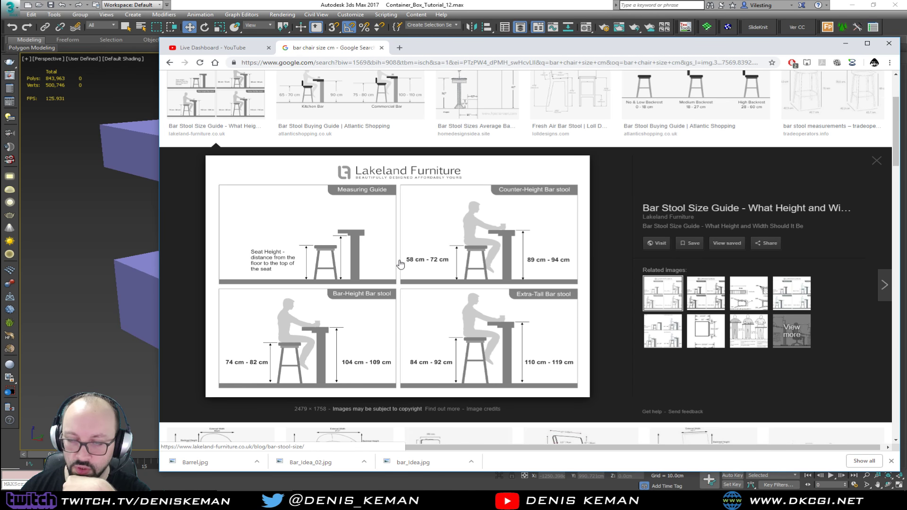
pyautogui.moveTo(564, 46); pyautogui.dragTo(0, 57)
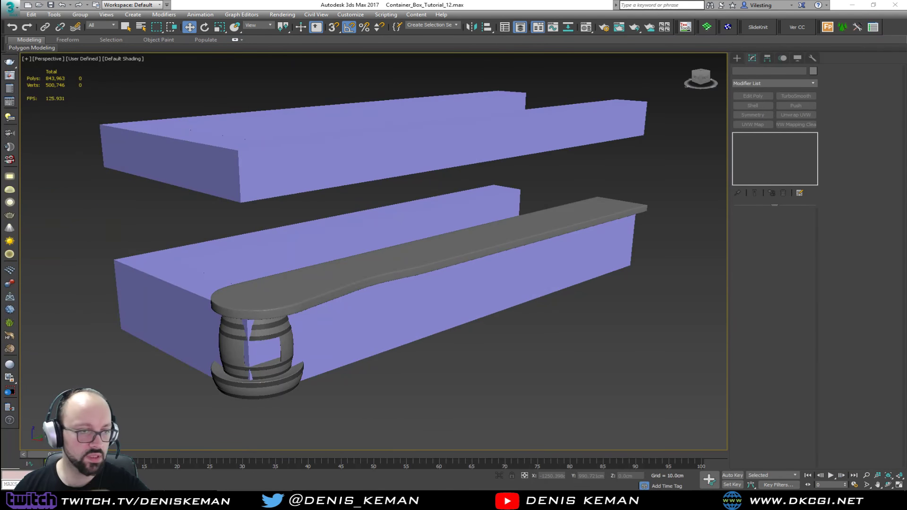
# - Switch back to 3ds Max and create a reference box beside the barrel, about 42 × 42 cm in base, with a height of 110 cm
pyautogui.keyDown('alt'); pyautogui.moveTo(340, 306); pyautogui.dragTo(369, 277, button='middle'); pyautogui.keyUp('alt')
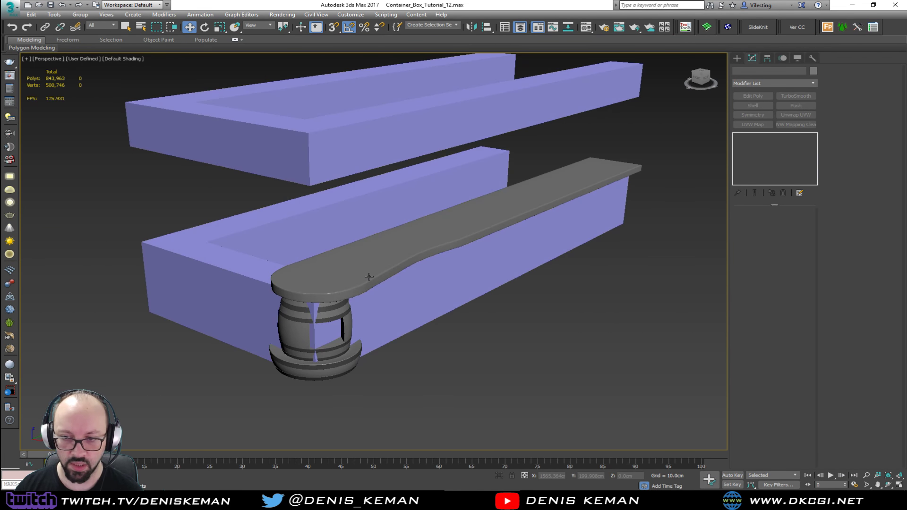
pyautogui.click(737, 58)
pyautogui.click(754, 108)
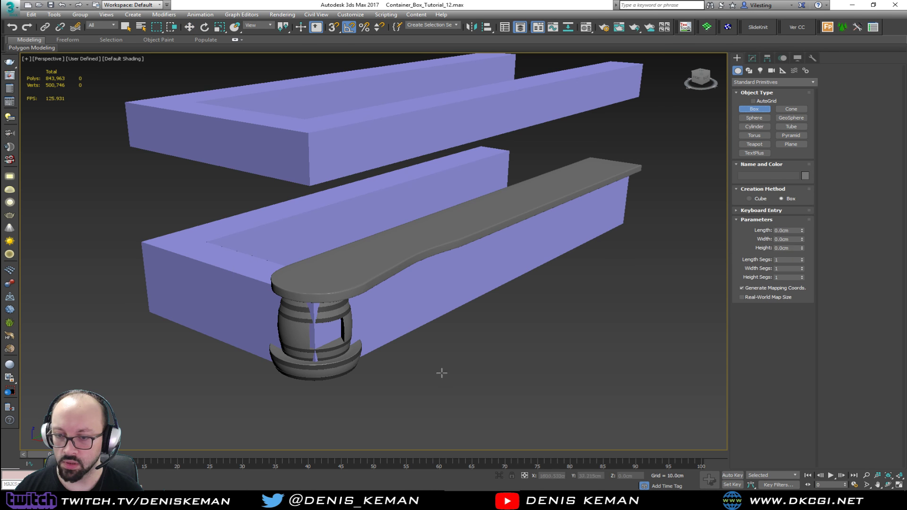
pyautogui.click(410, 357)
pyautogui.moveTo(410, 357); pyautogui.dragTo(423, 377)
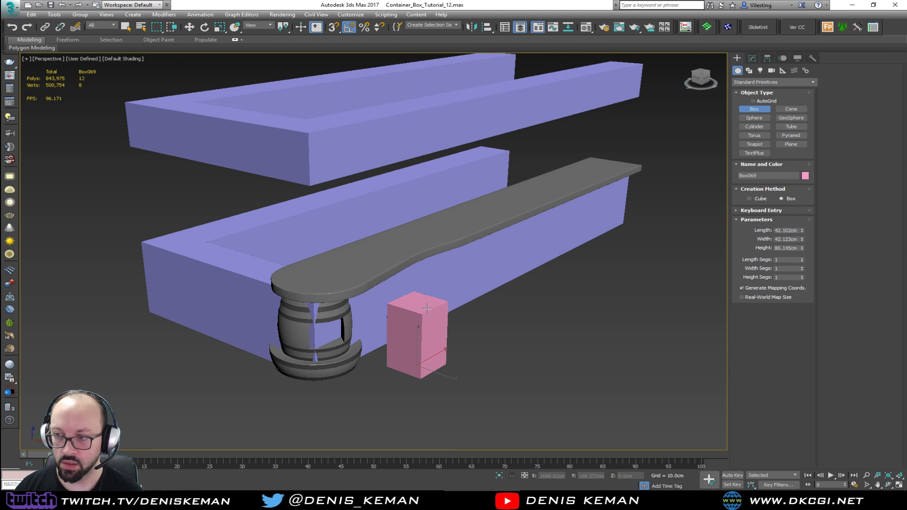
pyautogui.click(431, 286)
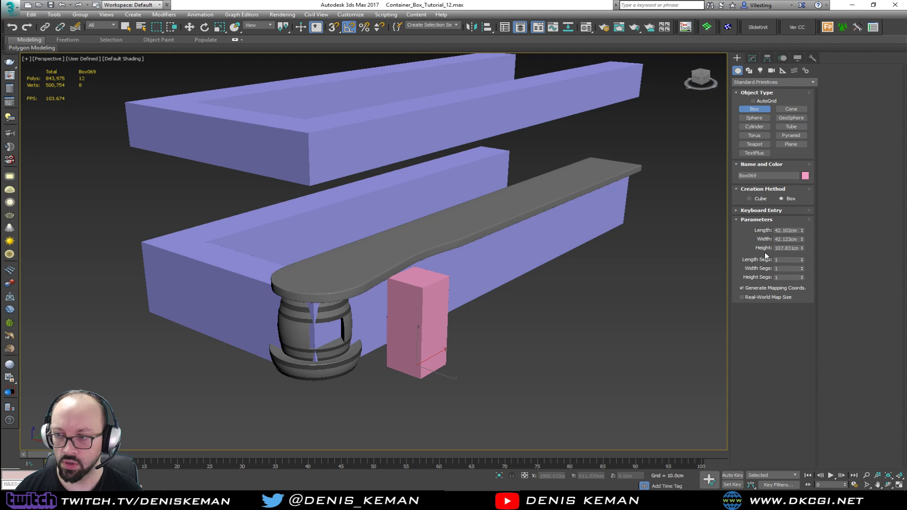
pyautogui.moveTo(776, 247); pyautogui.dragTo(854, 253)
pyautogui.write('110')
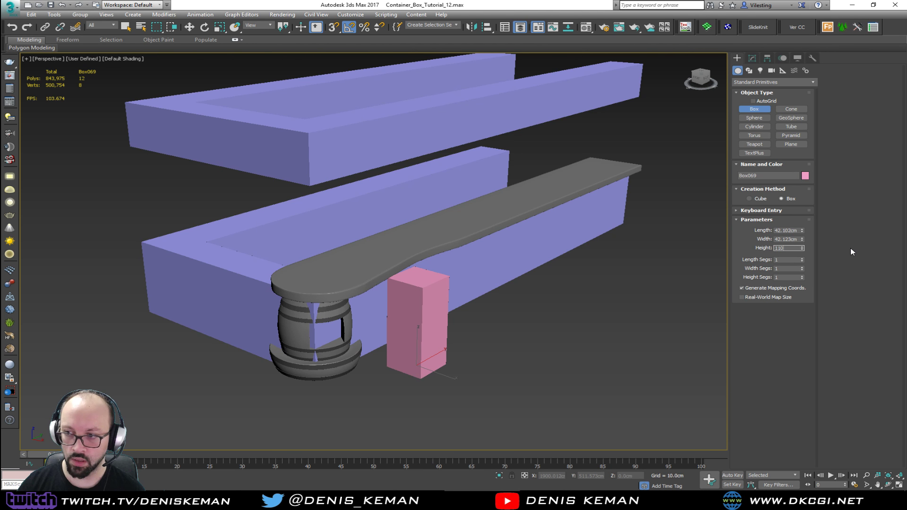
pyautogui.press('Return')
pyautogui.rightClick(483, 295)
# - Raise the reference box along Z to 14 cm by snapping its base to the bar holder's bottom corner
pyautogui.moveTo(471, 308)
pyautogui.keyDown('alt'); pyautogui.mouseDown(button='middle')
pyautogui.moveTo(496, 292)
pyautogui.moveTo(480, 300)
pyautogui.mouseUp(button='middle'); pyautogui.keyUp('alt')
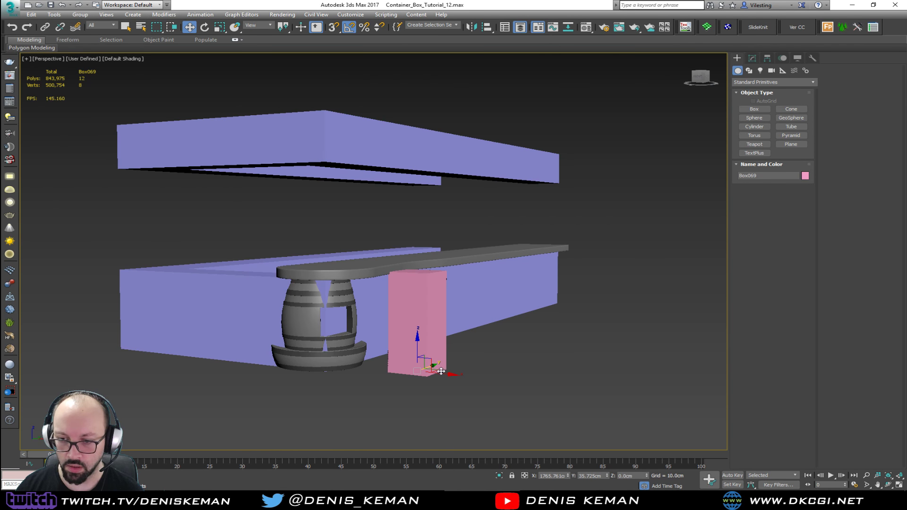
pyautogui.press('s')
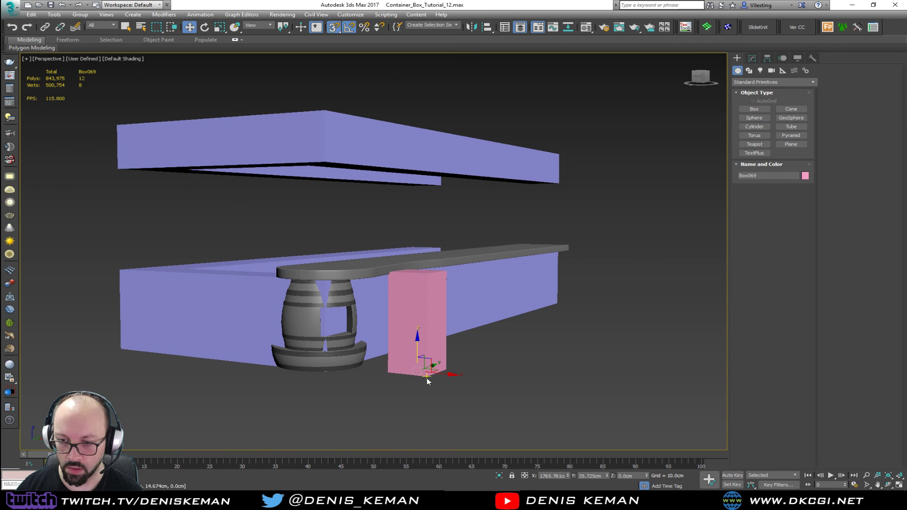
pyautogui.moveTo(426, 376); pyautogui.dragTo(561, 302)
pyautogui.keyDown('alt'); pyautogui.moveTo(560, 303); pyautogui.dragTo(533, 325, button='middle'); pyautogui.keyUp('alt')
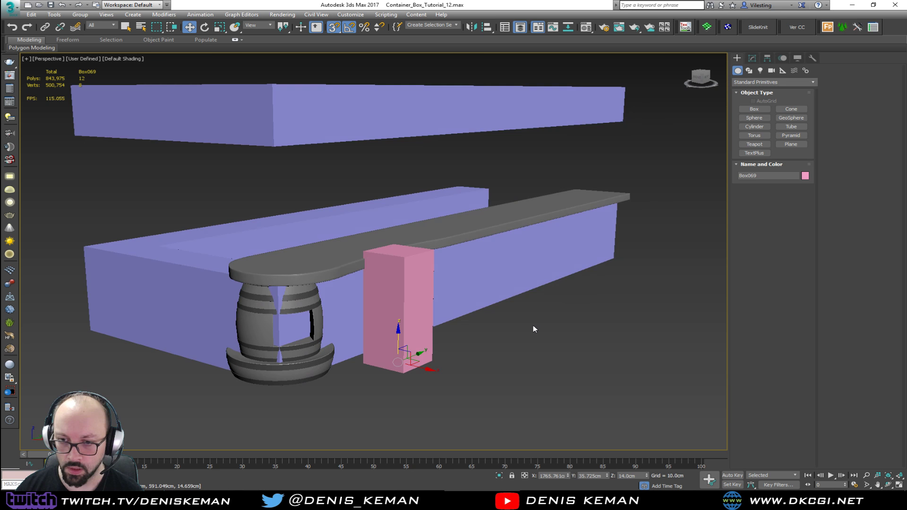
# - Set the reference box's height to 104 cm and compare its top with the countertop
pyautogui.click(752, 58)
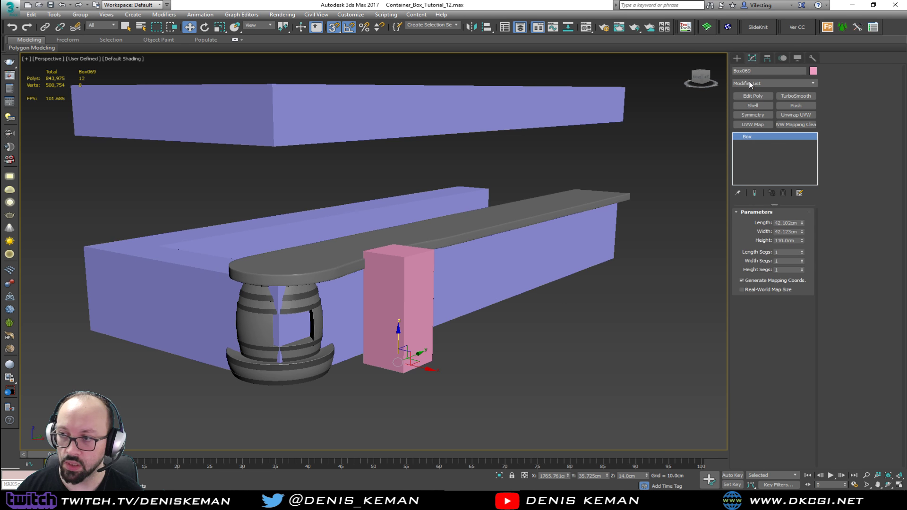
pyautogui.doubleClick(795, 242)
pyautogui.write('104')
pyautogui.press('Return')
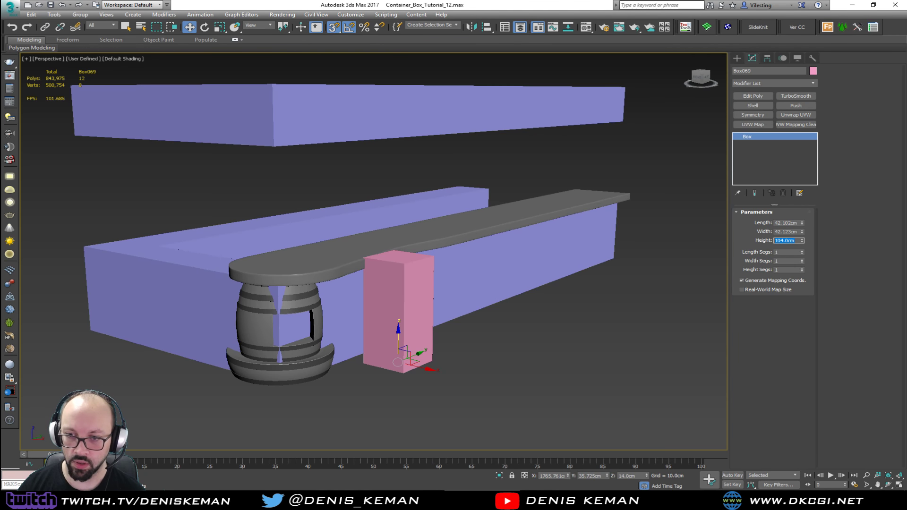
pyautogui.keyDown('alt'); pyautogui.moveTo(444, 246); pyautogui.dragTo(359, 251, button='middle'); pyautogui.keyUp('alt')
pyautogui.scroll(4, 367, 257)
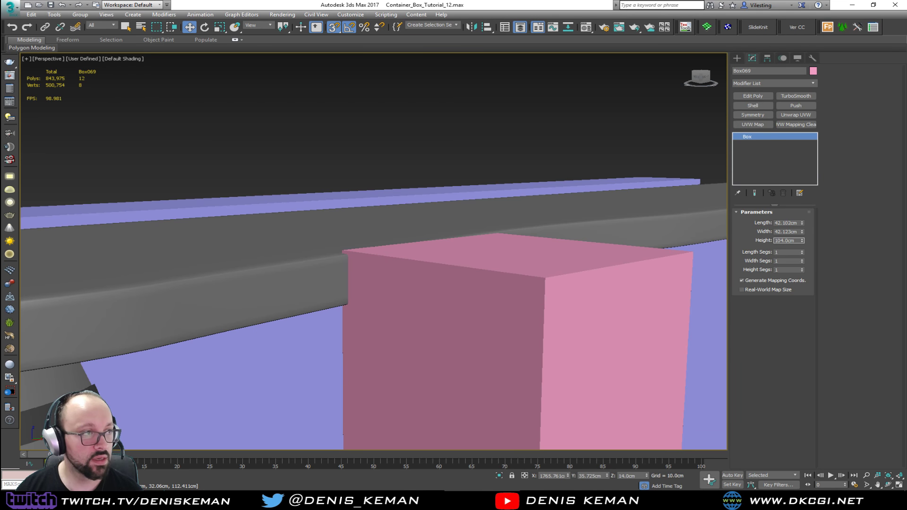
# - Inspect the box against the bar and recheck the bar-height stool dimensions in the Lakeland Furniture guide
pyautogui.hotkey('alt', 'Tab')
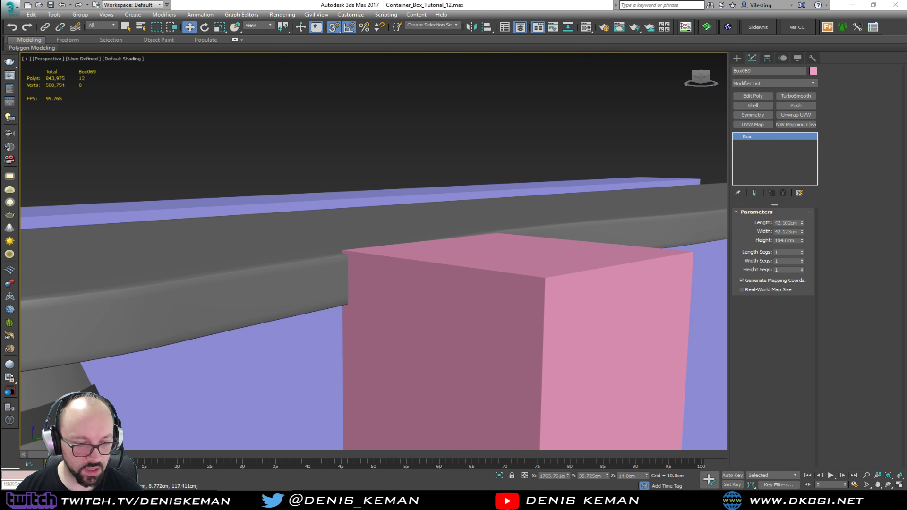
pyautogui.scroll(-5, 326, 244)
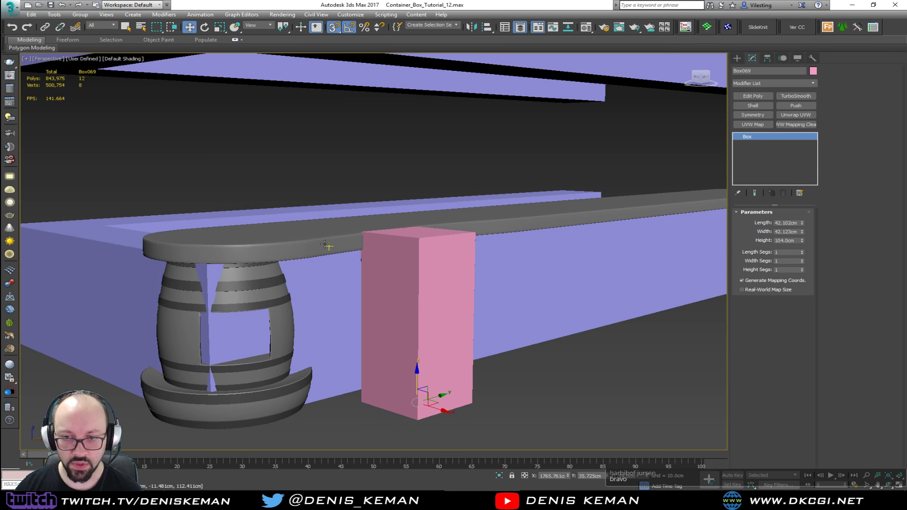
pyautogui.keyDown('alt'); pyautogui.moveTo(325, 244); pyautogui.dragTo(78, 178, button='middle'); pyautogui.keyUp('alt')
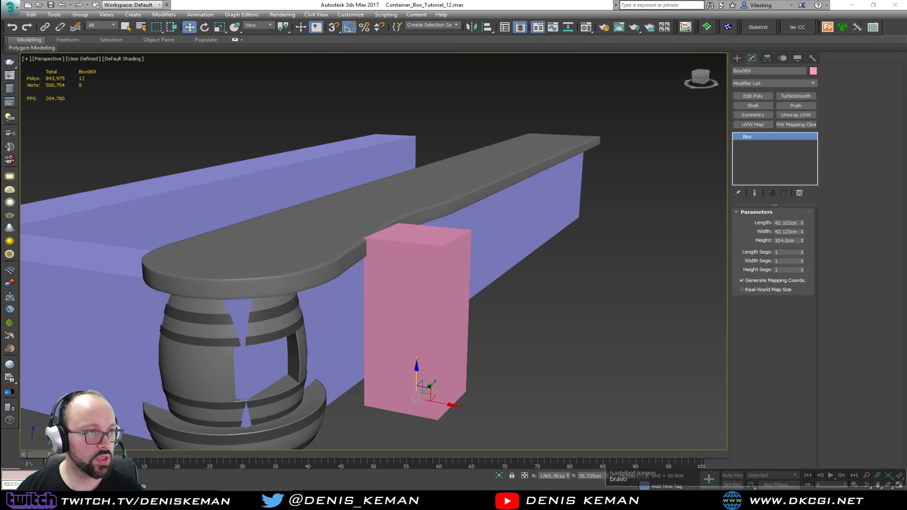
pyautogui.moveTo(0, 102); pyautogui.dragTo(468, 72)
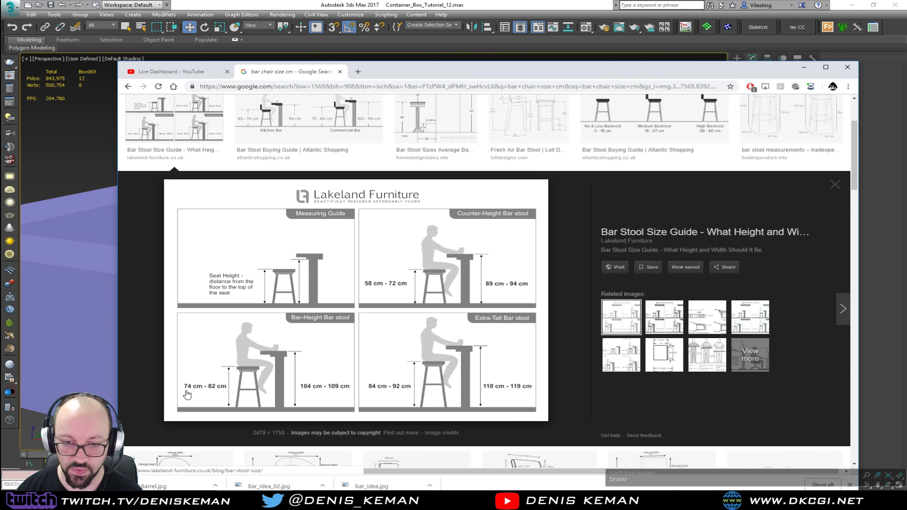
pyautogui.moveTo(469, 76); pyautogui.dragTo(906, 89)
# - Set the reference box's height to 75 cm to represent the bar stool seat
pyautogui.moveTo(373, 221); pyautogui.dragTo(362, 191, button='middle')
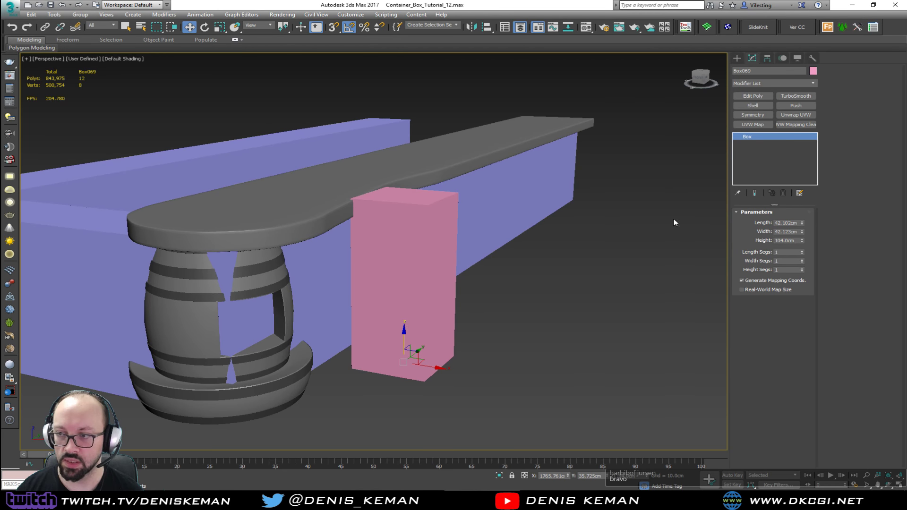
pyautogui.moveTo(796, 240); pyautogui.dragTo(756, 240)
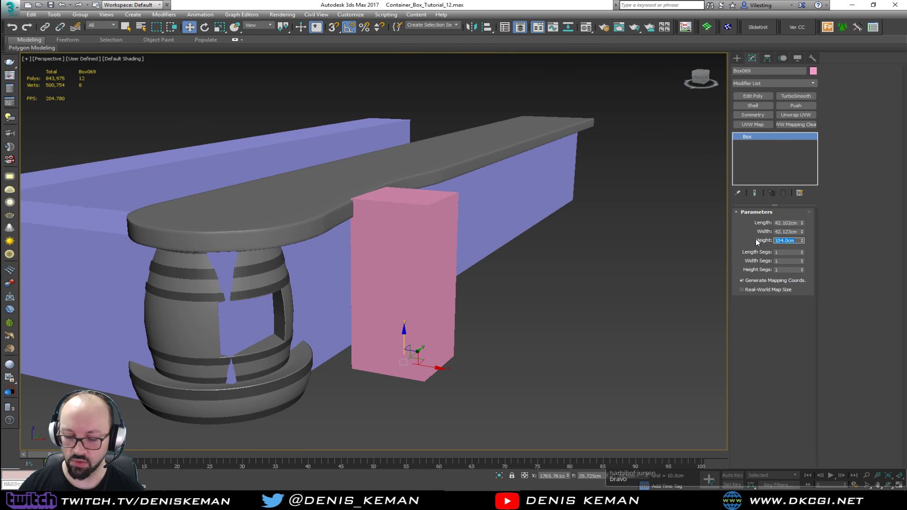
pyautogui.write('75')
pyautogui.press('Return')
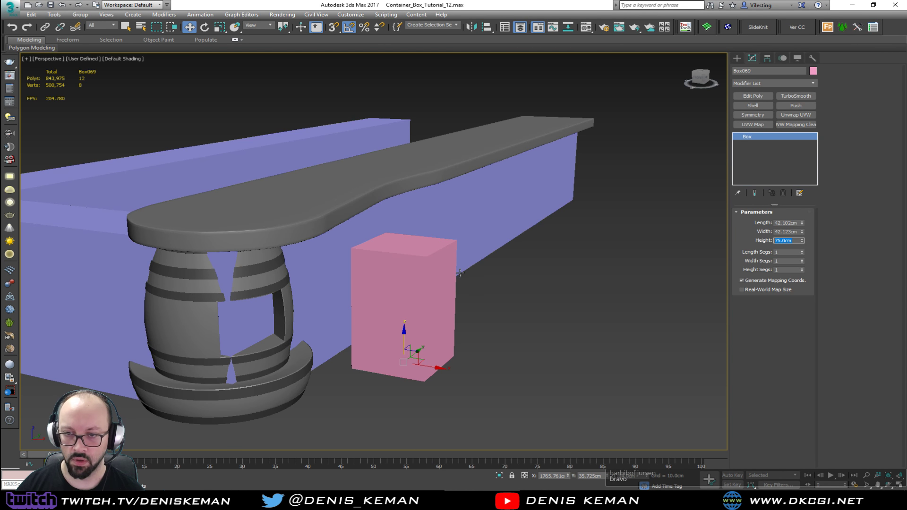
# - Move the 75 cm stool box along the floor until it stands in front of the bar panel, just past the barrel
pyautogui.keyDown('alt'); pyautogui.moveTo(460, 273); pyautogui.dragTo(467, 296, button='middle'); pyautogui.keyUp('alt')
pyautogui.moveTo(425, 350); pyautogui.dragTo(544, 361)
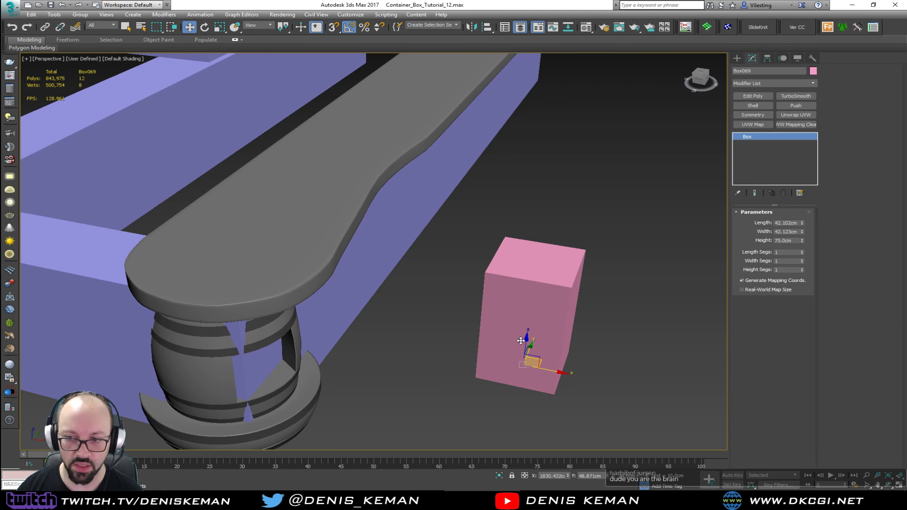
pyautogui.keyDown('alt'); pyautogui.moveTo(521, 341); pyautogui.dragTo(478, 342, button='middle'); pyautogui.keyUp('alt')
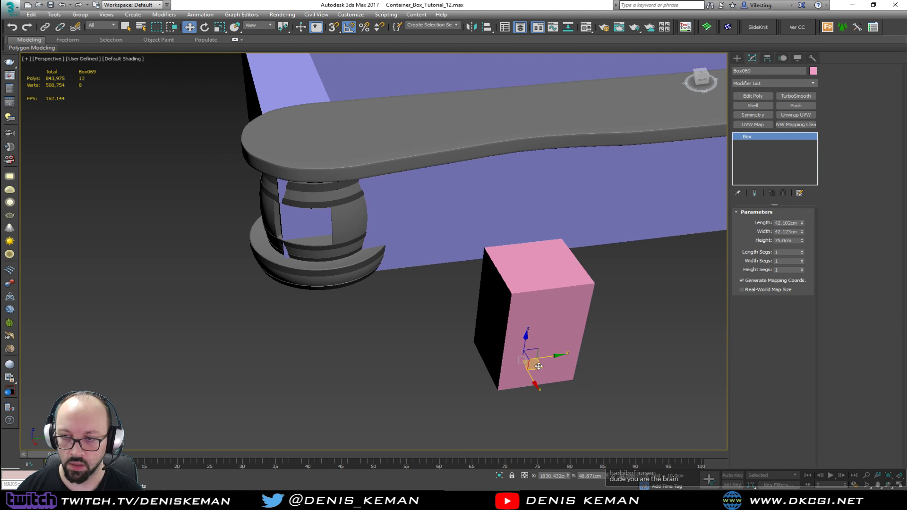
pyautogui.moveTo(539, 366); pyautogui.dragTo(505, 289)
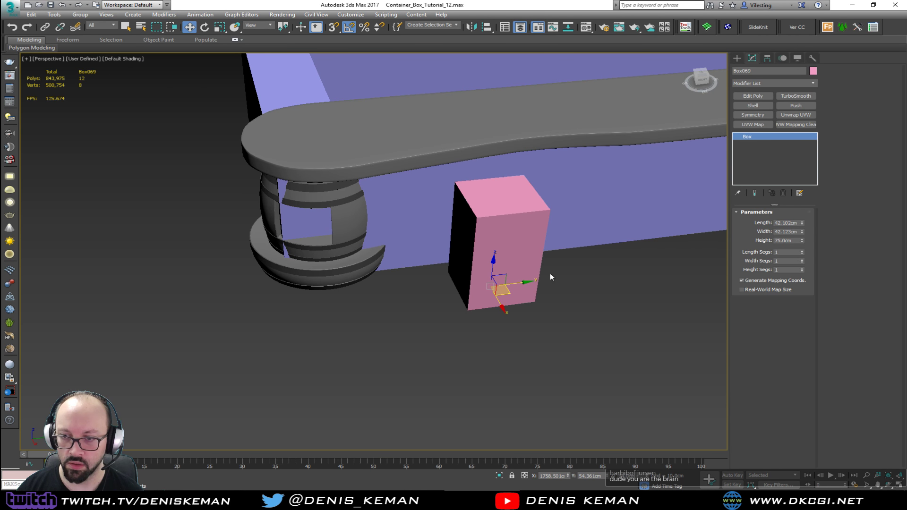
pyautogui.scroll(-2, 369, 290)
pyautogui.moveTo(550, 277); pyautogui.dragTo(376, 279, button='middle')
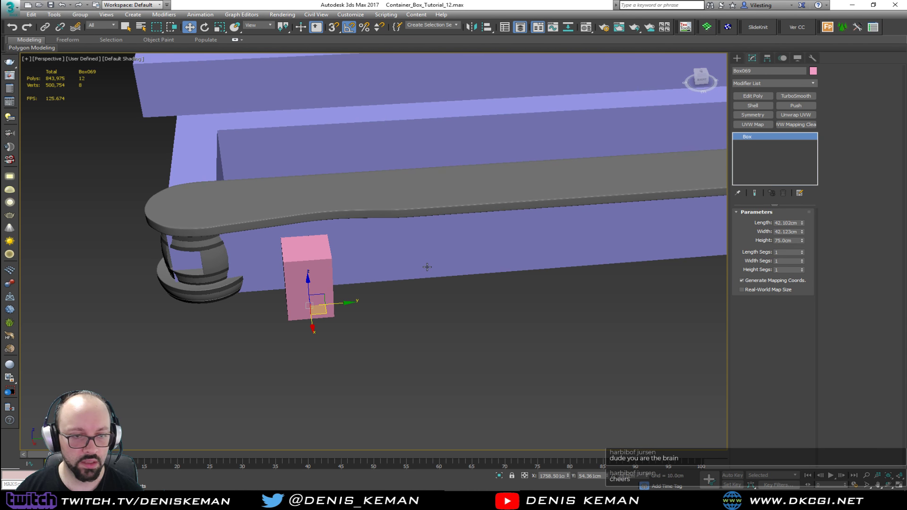
pyautogui.moveTo(427, 267); pyautogui.dragTo(345, 285, button='middle')
pyautogui.keyDown('shift'); pyautogui.moveTo(257, 320); pyautogui.dragTo(365, 318); pyautogui.keyUp('shift')
pyautogui.click(485, 284)
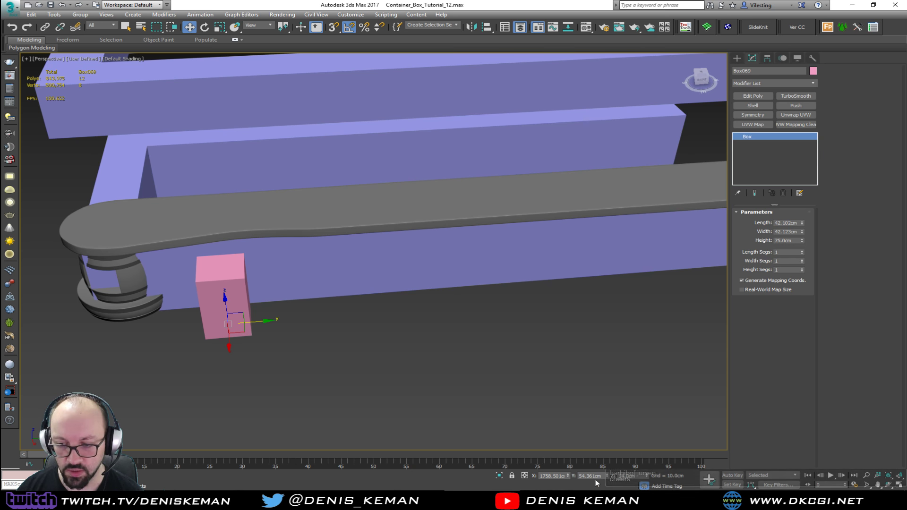
# - Clone the stool box along Y at about 100 cm spacing with nine regular copies
pyautogui.moveTo(256, 323)
pyautogui.keyDown('shift'); pyautogui.mouseDown()
pyautogui.moveTo(291, 318)
pyautogui.moveTo(363, 331)
pyautogui.mouseUp(); pyautogui.keyUp('shift')
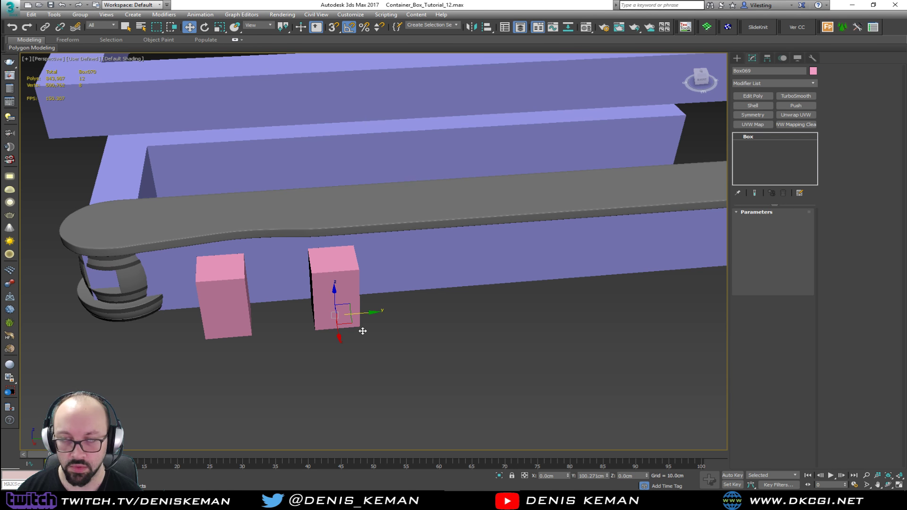
pyautogui.keyDown('shift'); pyautogui.moveTo(363, 331); pyautogui.dragTo(361, 330); pyautogui.keyUp('shift')
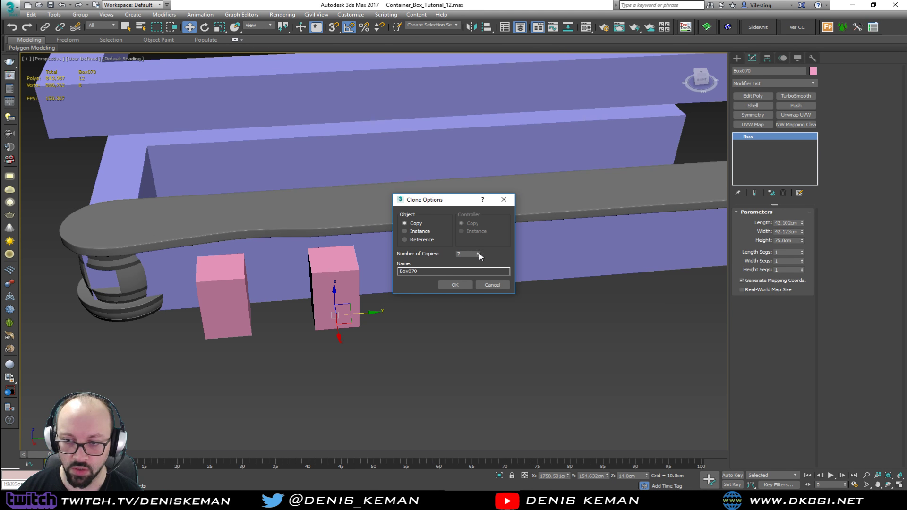
pyautogui.click(455, 285)
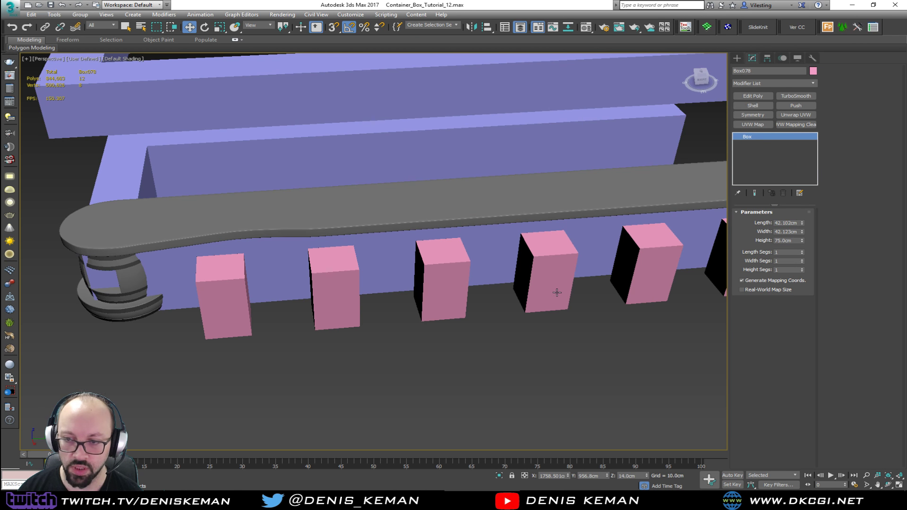
# - Delete the four surplus stool boxes that extend beyond the far end of the bar
pyautogui.scroll(-4, 151, 283)
pyautogui.moveTo(484, 281); pyautogui.dragTo(318, 311)
pyautogui.press('Delete')
# - Turn on edged faces in the viewport and delete the stool box at the far end of the row
pyautogui.moveTo(314, 301); pyautogui.dragTo(485, 294, button='middle')
pyautogui.scroll(-4, 437, 309)
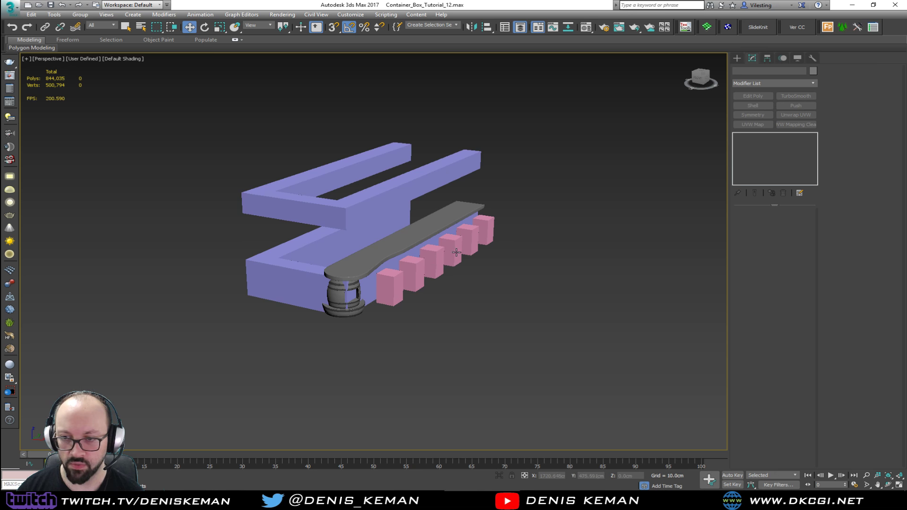
pyautogui.keyDown('alt'); pyautogui.moveTo(489, 239); pyautogui.dragTo(238, 314, button='middle'); pyautogui.keyUp('alt')
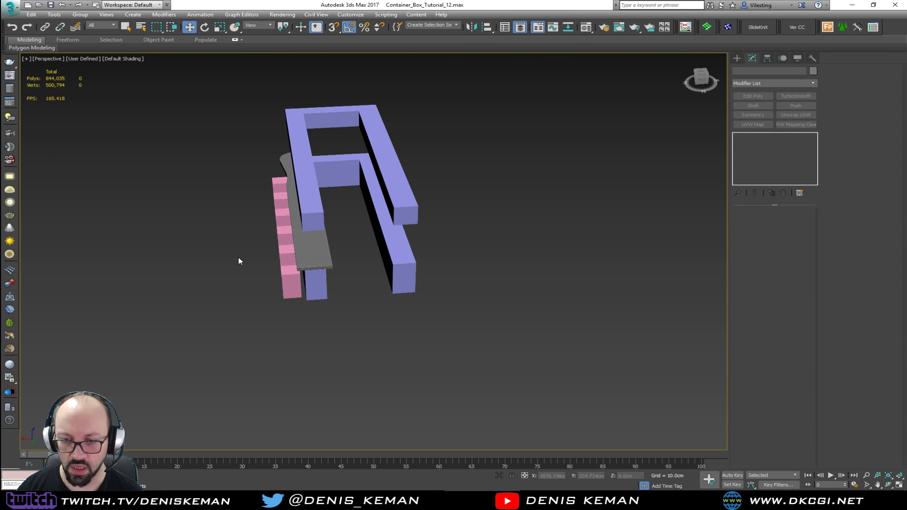
pyautogui.keyDown('alt'); pyautogui.moveTo(239, 261); pyautogui.dragTo(377, 308, button='middle'); pyautogui.keyUp('alt')
pyautogui.scroll(5, 505, 245)
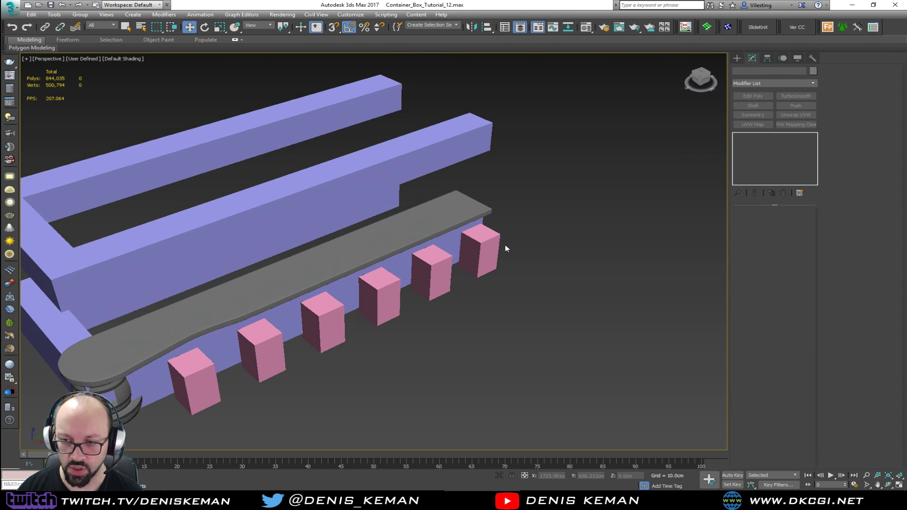
pyautogui.click(472, 264)
pyautogui.press('F4')
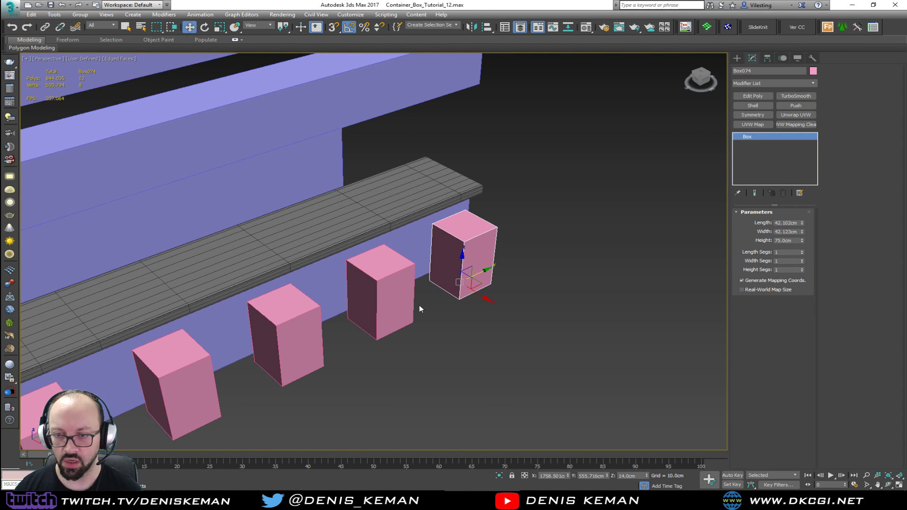
pyautogui.scroll(-4, 518, 272)
pyautogui.click(511, 294)
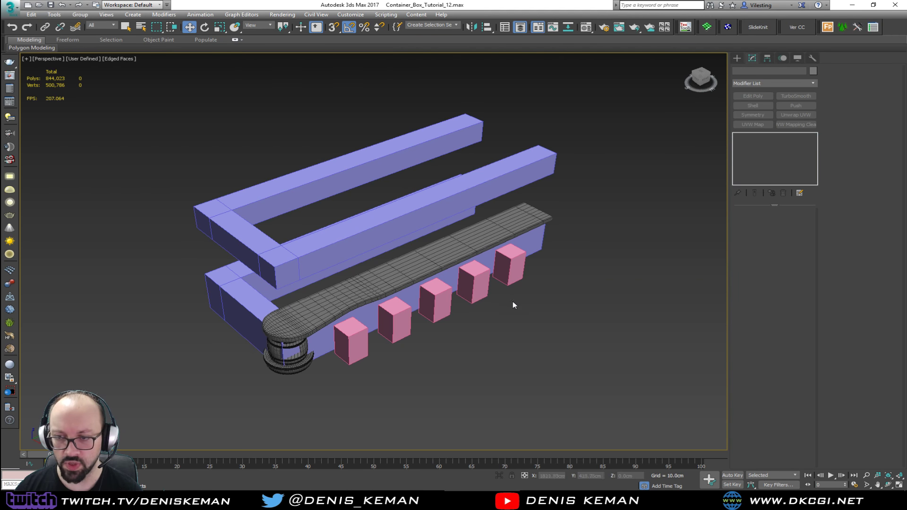
# - Shift the five stool boxes together about 60 cm along Y, away from the barrel
pyautogui.keyDown('alt'); pyautogui.moveTo(512, 301); pyautogui.dragTo(468, 334, button='middle'); pyautogui.keyUp('alt')
pyautogui.moveTo(466, 347); pyautogui.dragTo(272, 359)
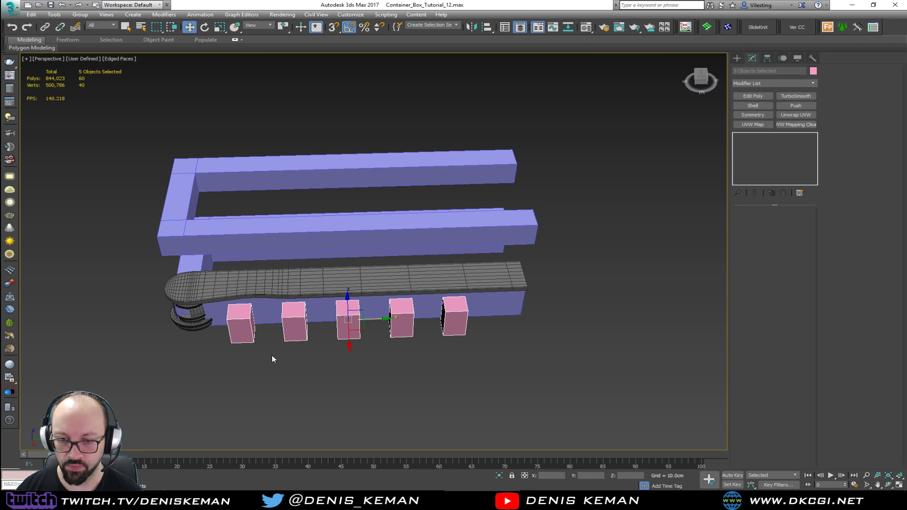
pyautogui.moveTo(377, 320); pyautogui.dragTo(410, 319)
# - Clone the stool box nearest the barrel about 100 cm along Y toward the barrel as one regular copy
pyautogui.click(270, 330)
pyautogui.scroll(5, 270, 332)
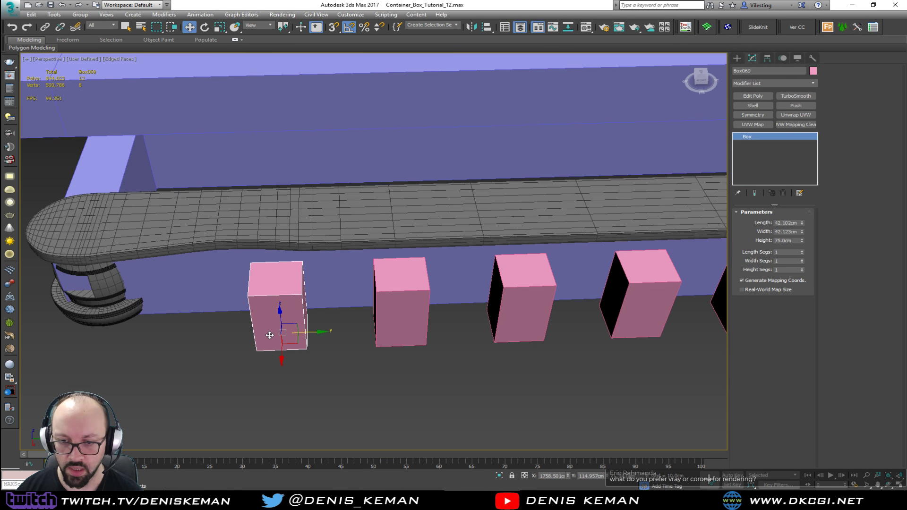
pyautogui.moveTo(269, 334); pyautogui.dragTo(370, 342, button='middle')
pyautogui.keyDown('shift'); pyautogui.moveTo(395, 339); pyautogui.dragTo(281, 345); pyautogui.keyUp('shift')
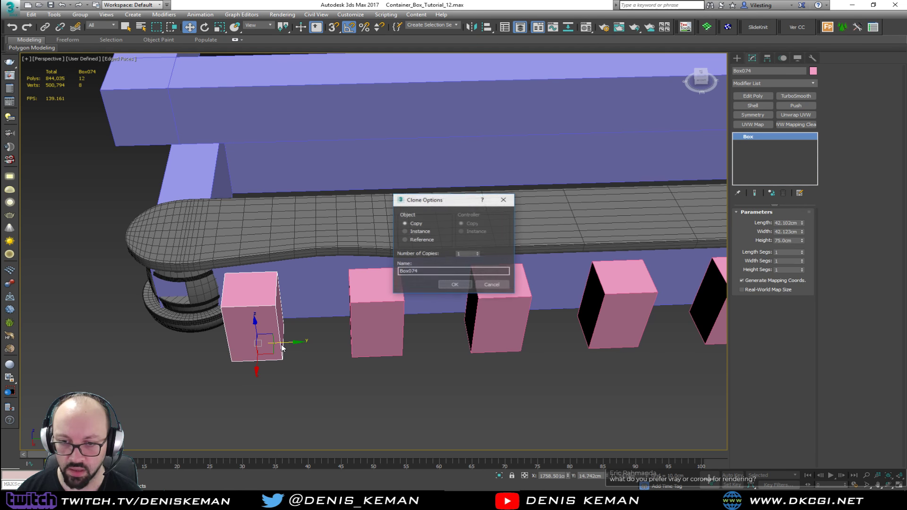
pyautogui.click(457, 286)
pyautogui.click(422, 389)
# - Move all six stool boxes together about 9 cm along X toward the bar front
pyautogui.moveTo(448, 371)
pyautogui.mouseDown(button='middle')
pyautogui.moveTo(413, 366)
pyautogui.moveTo(396, 339)
pyautogui.moveTo(463, 307)
pyautogui.moveTo(310, 317)
pyautogui.moveTo(305, 303)
pyautogui.moveTo(320, 313)
pyautogui.moveTo(455, 323)
pyautogui.moveTo(435, 315)
pyautogui.moveTo(378, 320)
pyautogui.mouseUp(button='middle')
pyautogui.scroll(-4, 413, 367)
pyautogui.keyDown('alt'); pyautogui.moveTo(452, 273); pyautogui.dragTo(452, 302, button='middle'); pyautogui.keyUp('alt')
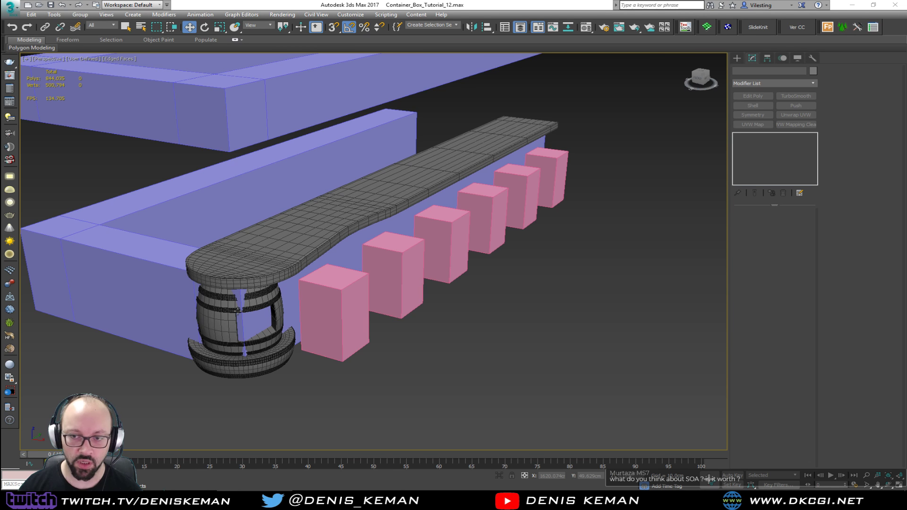
pyautogui.keyDown('alt'); pyautogui.moveTo(437, 297); pyautogui.dragTo(470, 296, button='middle'); pyautogui.keyUp('alt')
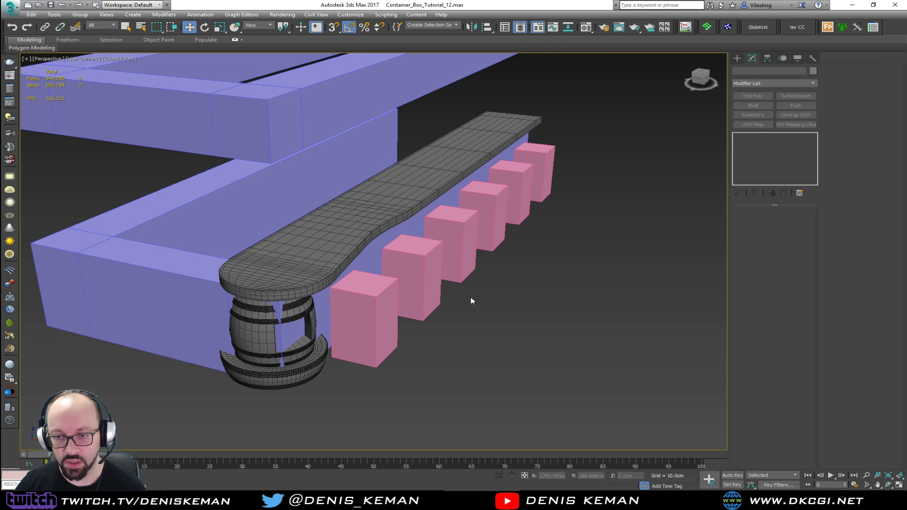
pyautogui.keyDown('alt'); pyautogui.moveTo(459, 315); pyautogui.dragTo(397, 334, button='middle'); pyautogui.keyUp('alt')
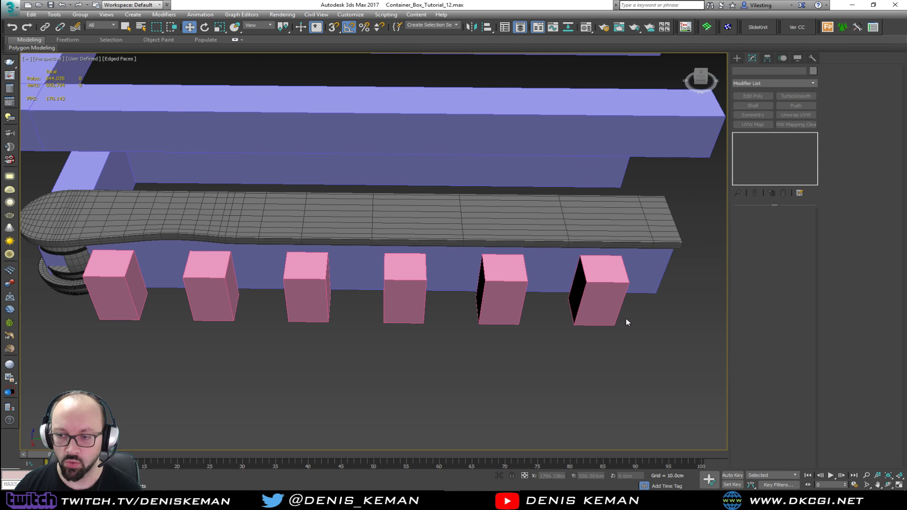
pyautogui.keyDown('alt'); pyautogui.moveTo(626, 318); pyautogui.dragTo(449, 296, button='middle'); pyautogui.keyUp('alt')
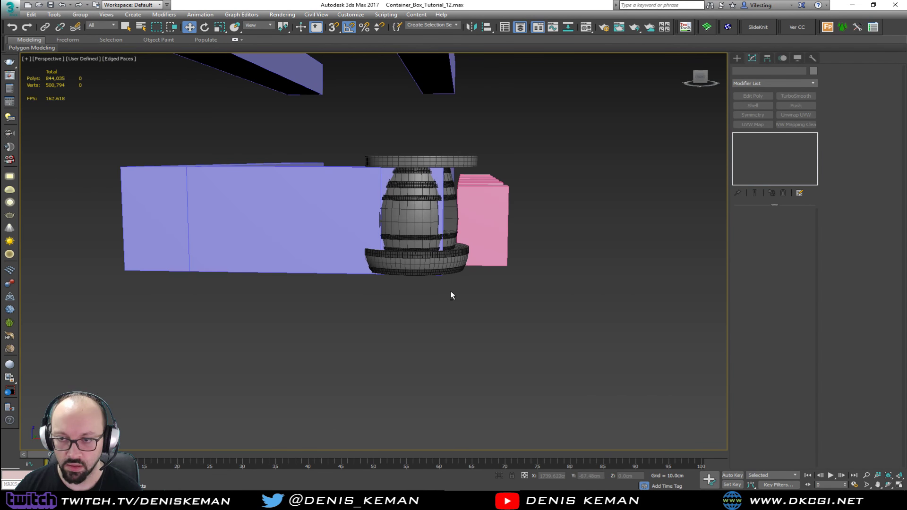
pyautogui.moveTo(531, 163); pyautogui.dragTo(487, 205)
pyautogui.keyDown('alt'); pyautogui.moveTo(488, 208); pyautogui.dragTo(478, 210, button='middle'); pyautogui.keyUp('alt')
pyautogui.scroll(4, 478, 210)
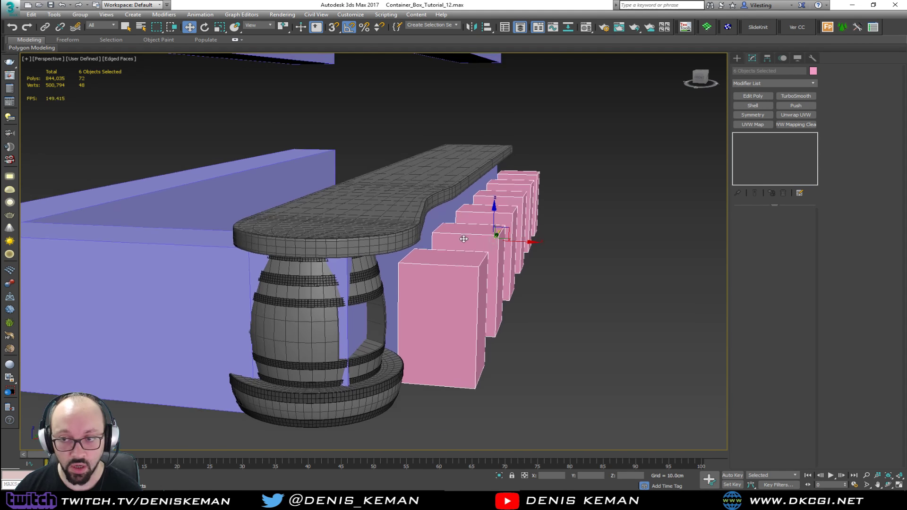
pyautogui.moveTo(512, 243); pyautogui.dragTo(506, 244)
pyautogui.moveTo(506, 243)
pyautogui.keyDown('alt'); pyautogui.mouseDown(button='middle')
pyautogui.moveTo(492, 230)
pyautogui.moveTo(388, 263)
pyautogui.moveTo(350, 255)
pyautogui.moveTo(355, 241)
pyautogui.moveTo(487, 236)
pyautogui.moveTo(497, 250)
pyautogui.mouseUp(button='middle'); pyautogui.keyUp('alt')
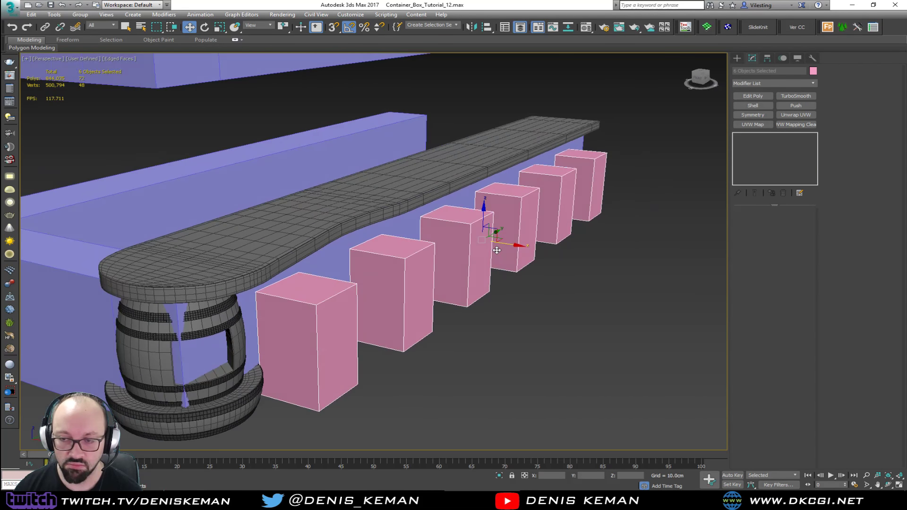
pyautogui.click(543, 343)
# - Examine the spacing of the stool boxes against the countertop's curved edge and the barrel
pyautogui.keyDown('alt'); pyautogui.moveTo(425, 297); pyautogui.dragTo(485, 339, button='middle'); pyautogui.keyUp('alt')
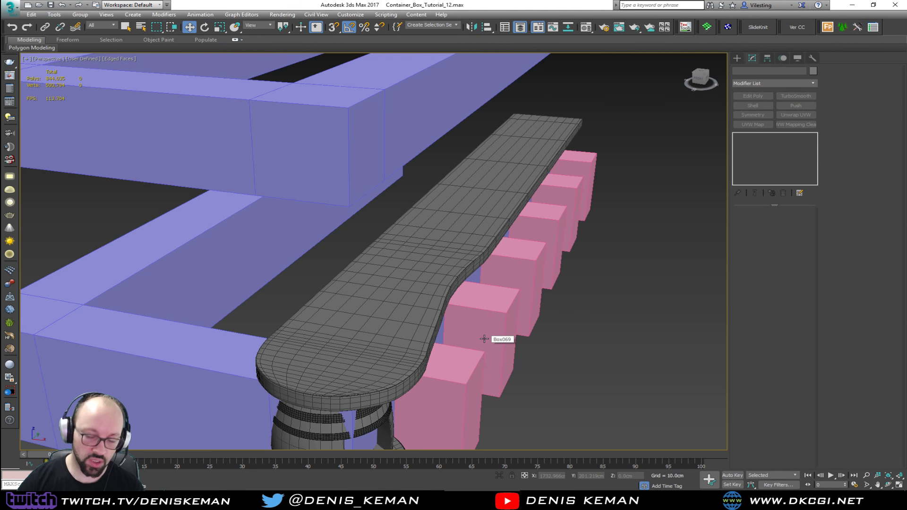
pyautogui.scroll(4, 396, 354)
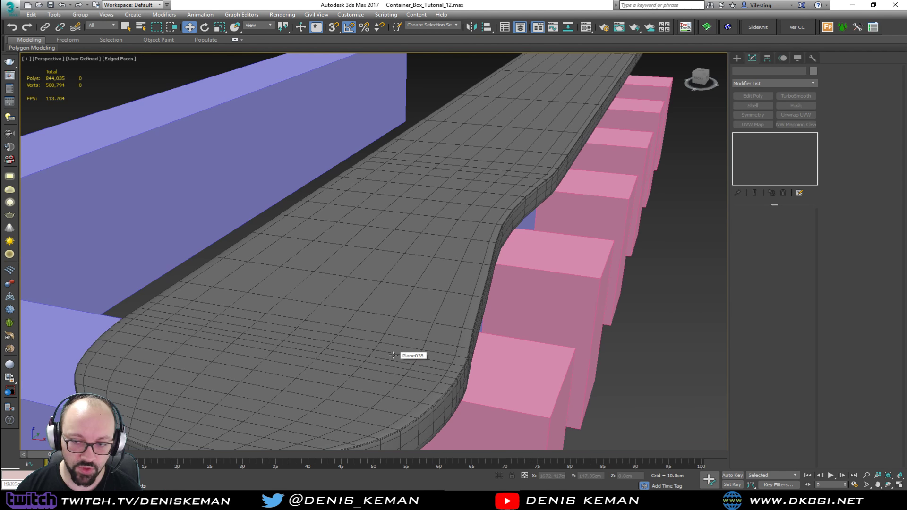
pyautogui.scroll(-4, 396, 354)
pyautogui.keyDown('alt'); pyautogui.moveTo(396, 354); pyautogui.dragTo(411, 325, button='middle'); pyautogui.keyUp('alt')
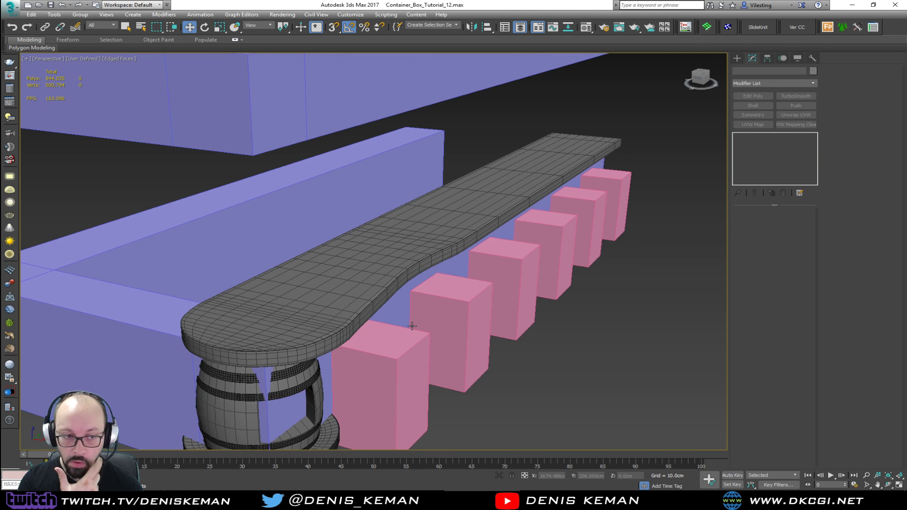
pyautogui.moveTo(351, 317)
pyautogui.keyDown('alt'); pyautogui.mouseDown(button='middle')
pyautogui.moveTo(387, 302)
pyautogui.moveTo(417, 305)
pyautogui.moveTo(237, 318)
pyautogui.moveTo(367, 313)
pyautogui.mouseUp(button='middle'); pyautogui.keyUp('alt')
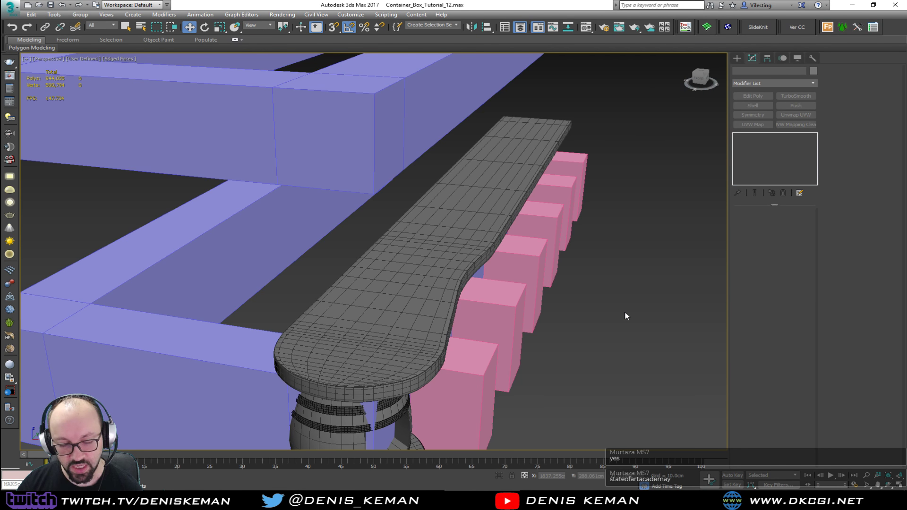
pyautogui.keyDown('alt'); pyautogui.moveTo(626, 316); pyautogui.dragTo(596, 313, button='middle'); pyautogui.keyUp('alt')
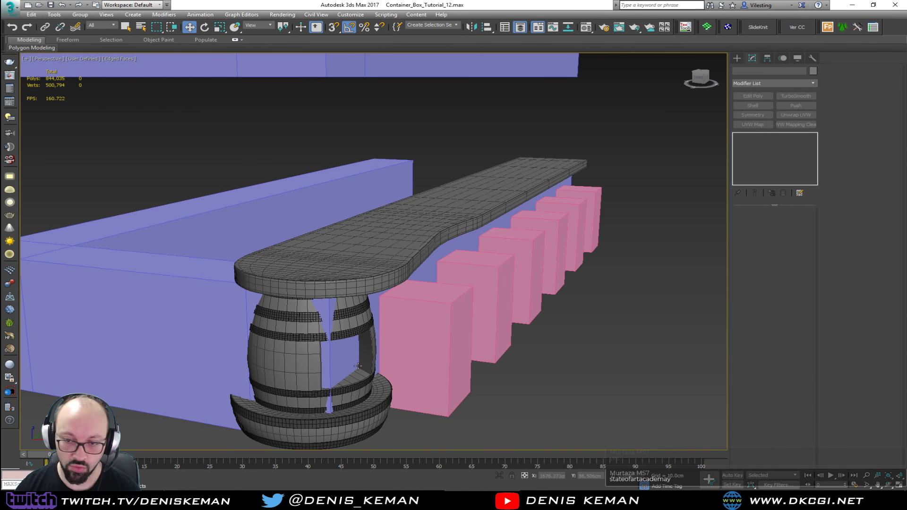
pyautogui.keyDown('alt'); pyautogui.moveTo(451, 326); pyautogui.dragTo(429, 329, button='middle'); pyautogui.keyUp('alt')
pyautogui.scroll(-5, 470, 320)
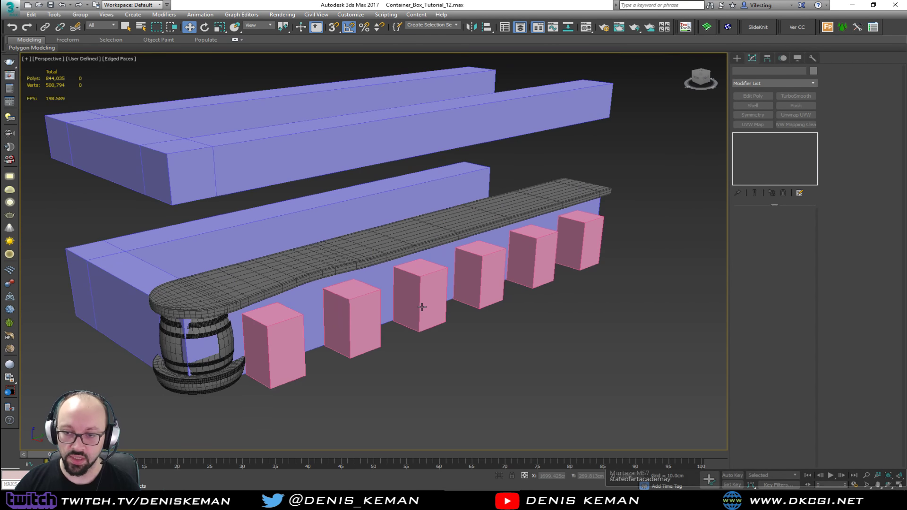
# - Save the current scene file
pyautogui.click(9, 7)
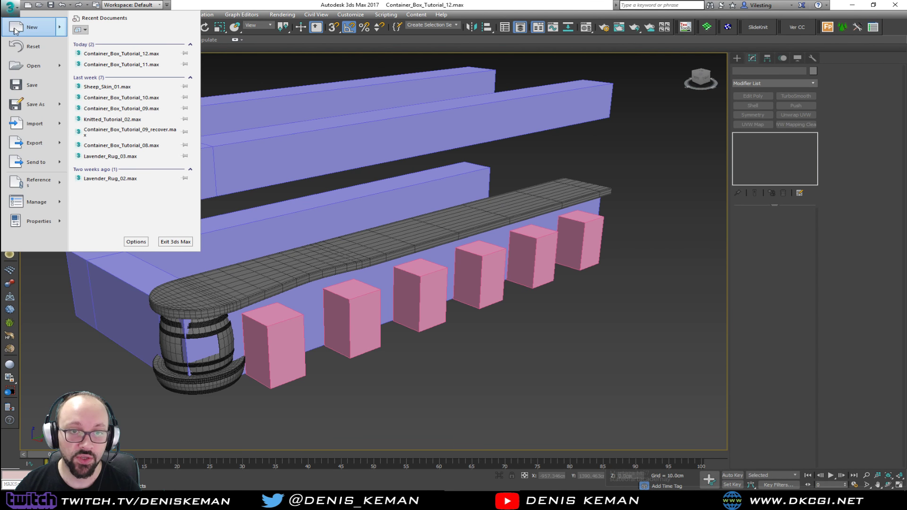
pyautogui.click(21, 80)
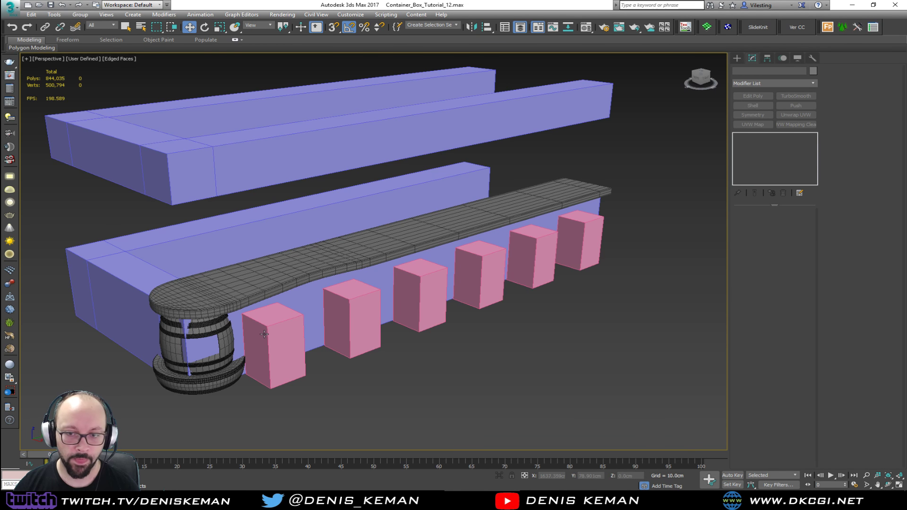
# - Nudge the stool box nearest the barrel slightly along Y, away from the barrel
pyautogui.keyDown('alt'); pyautogui.moveTo(265, 335); pyautogui.dragTo(204, 346, button='middle'); pyautogui.keyUp('alt')
pyautogui.click(208, 347)
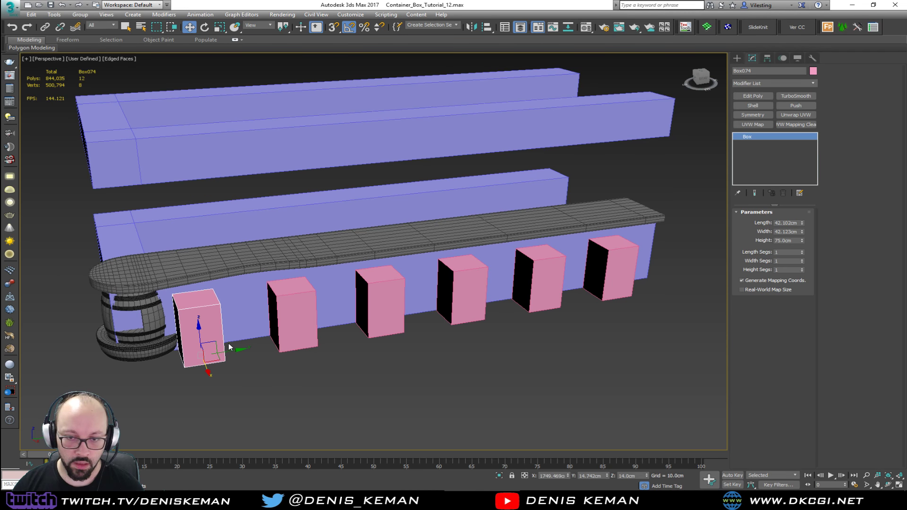
pyautogui.moveTo(230, 347); pyautogui.dragTo(244, 349)
pyautogui.click(386, 384)
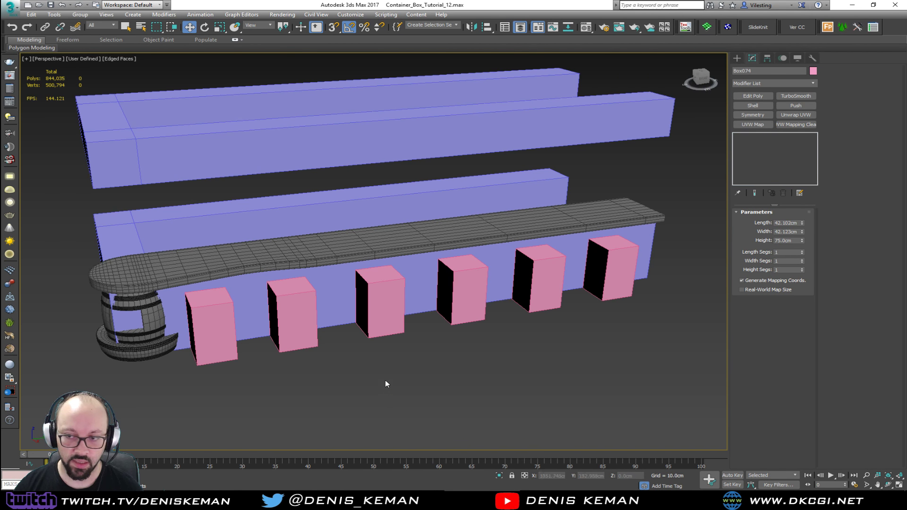
pyautogui.keyDown('alt'); pyautogui.moveTo(386, 383); pyautogui.dragTo(440, 332, button='middle'); pyautogui.keyUp('alt')
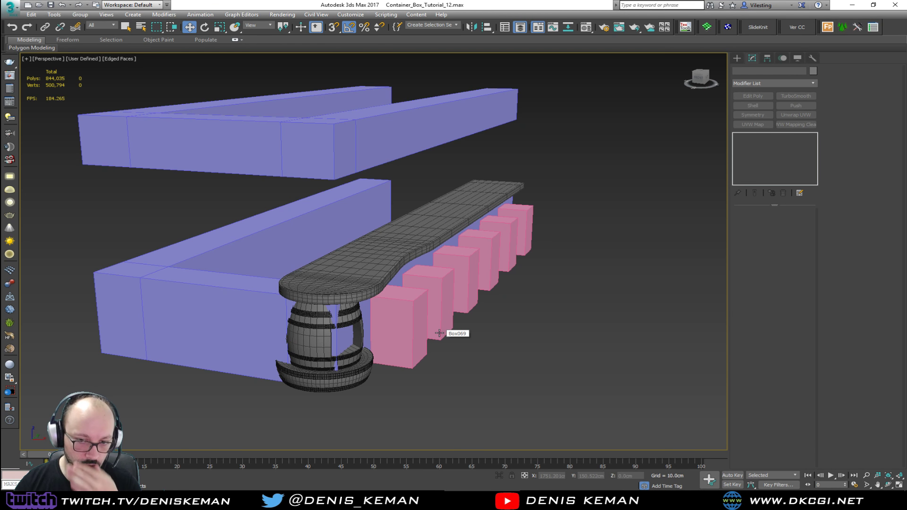
pyautogui.scroll(3, 439, 331)
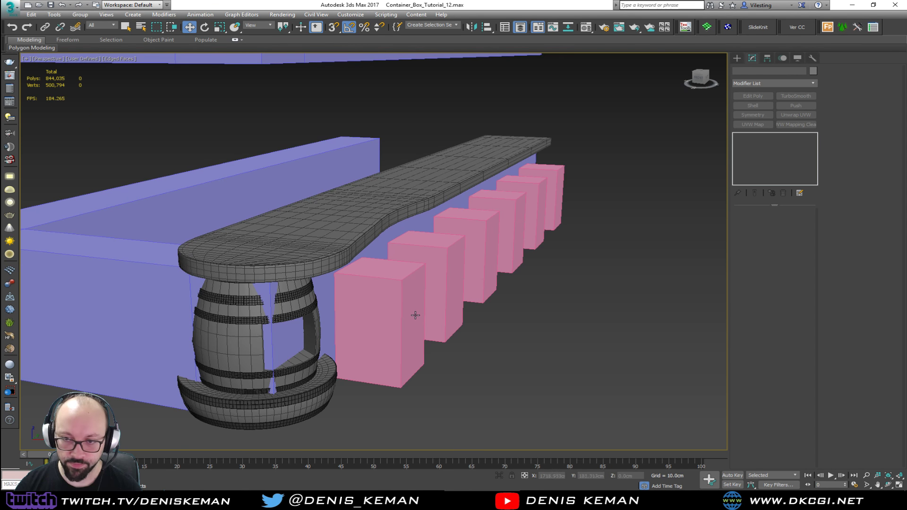
pyautogui.press('alt')
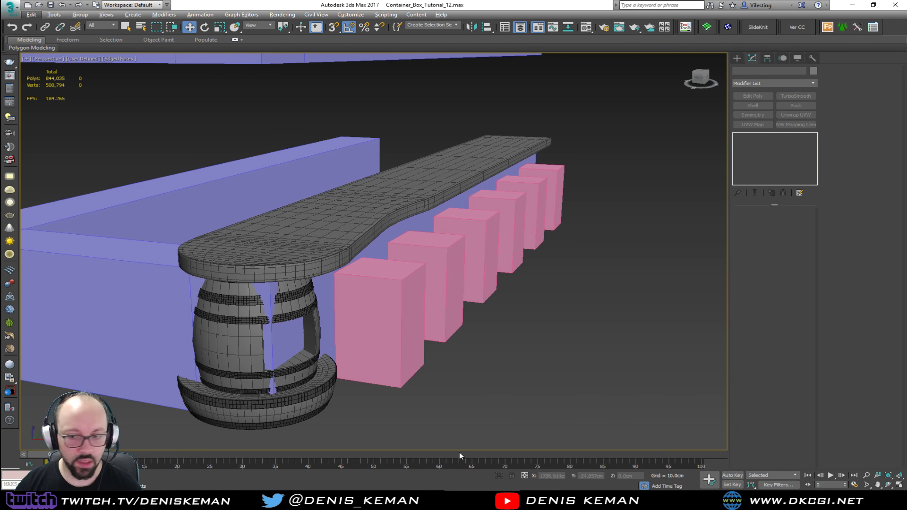
# - Examine the bar stools in the Bar_Idea_02 reference photo, comparing their size and spacing along the counter
pyautogui.moveTo(634, 503)
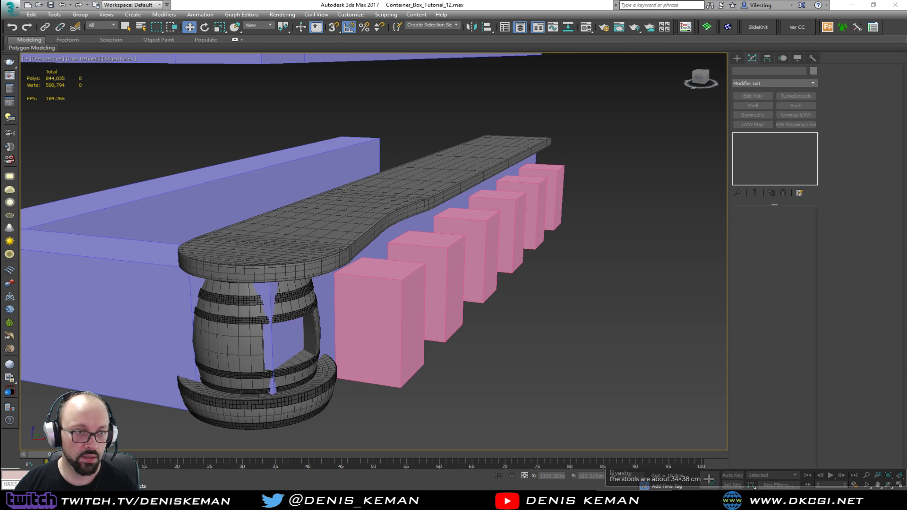
pyautogui.moveTo(0, 50); pyautogui.dragTo(557, 40)
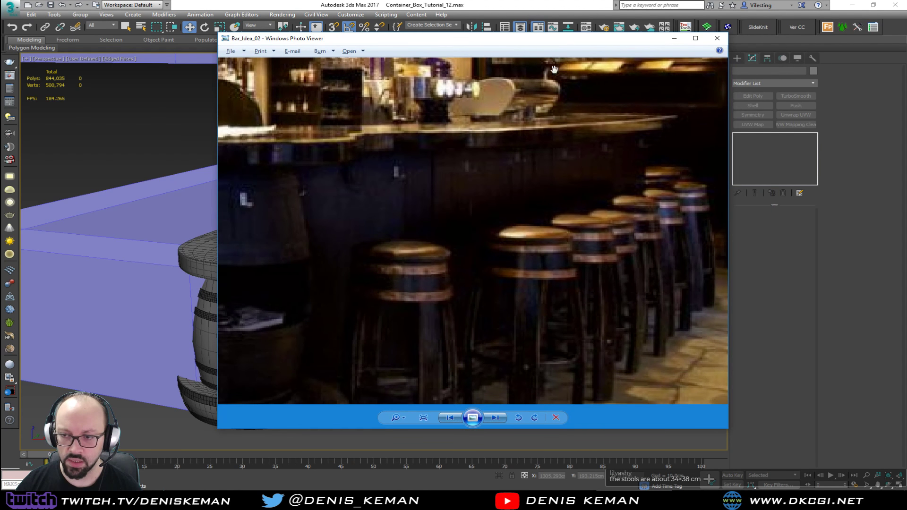
pyautogui.scroll(2, 553, 308)
pyautogui.scroll(-3, 552, 309)
pyautogui.scroll(1, 559, 313)
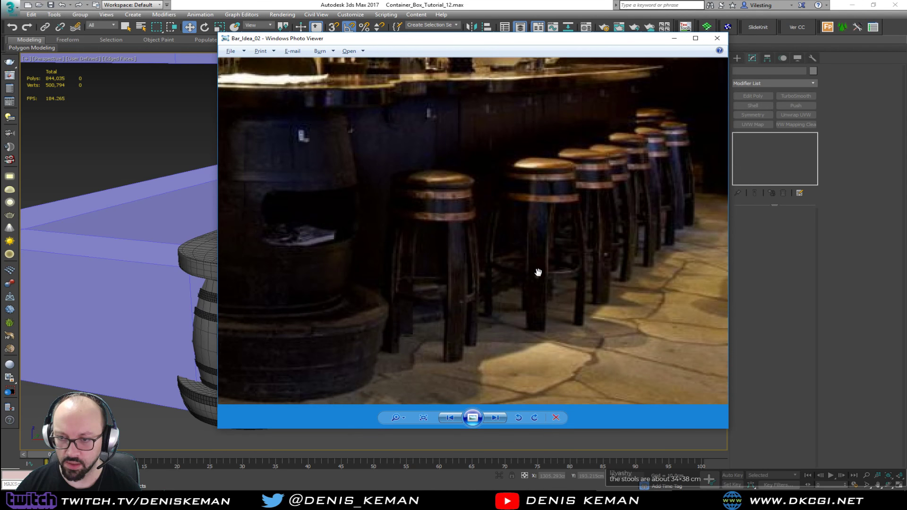
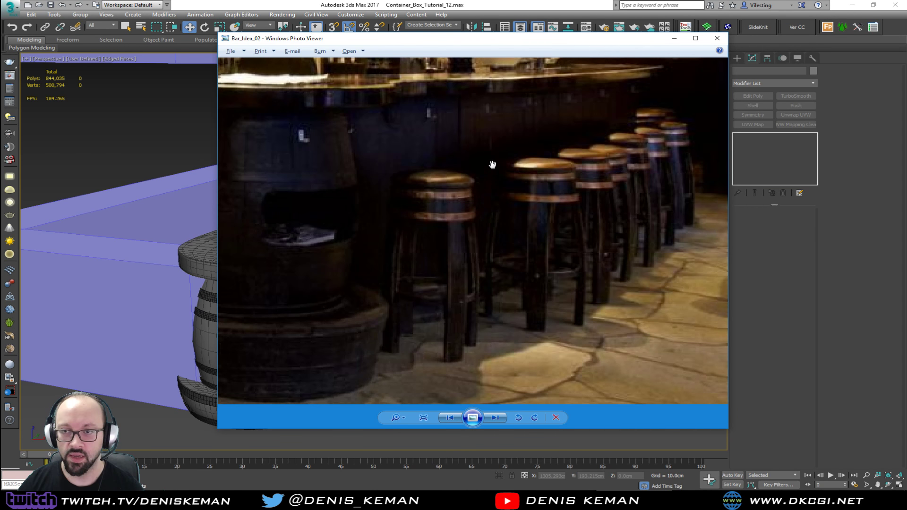
pyautogui.moveTo(475, 42); pyautogui.dragTo(456, 54)
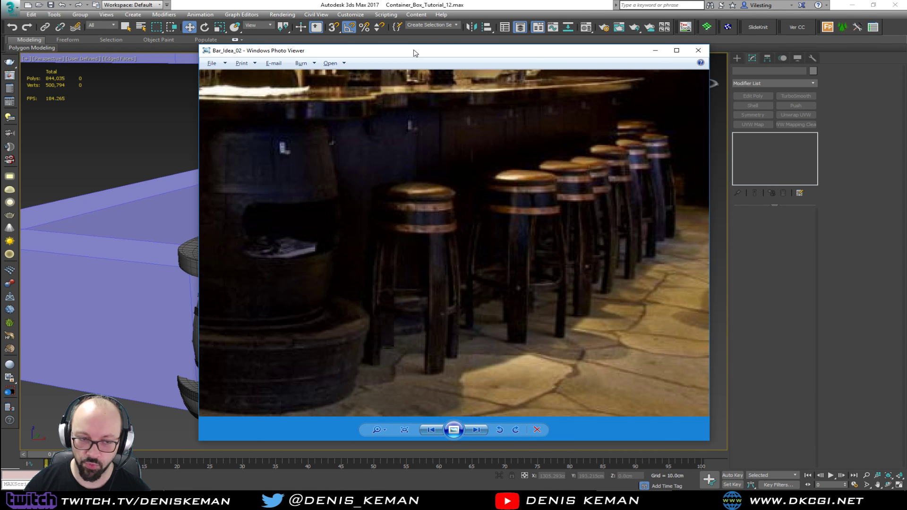
pyautogui.moveTo(414, 52); pyautogui.dragTo(0, 56)
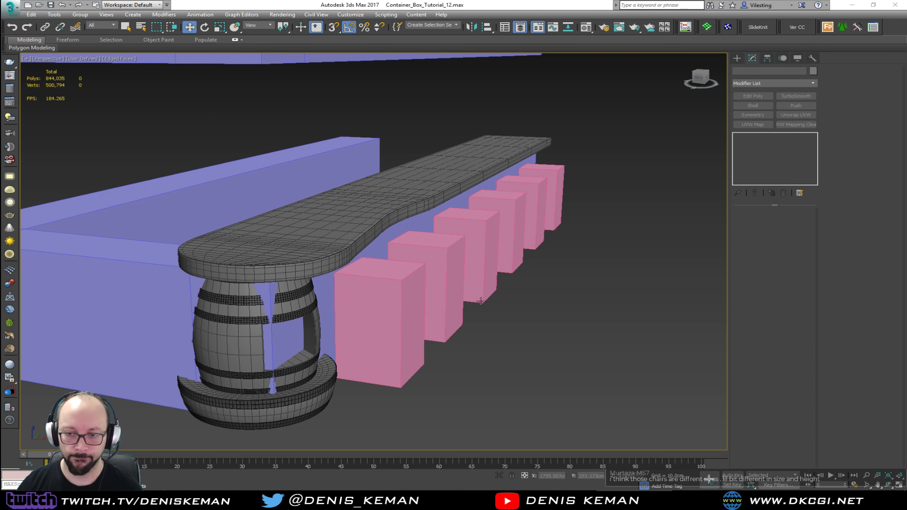
# - Save the scene file and isolate the stool box nearest the barrel
pyautogui.click(10, 8)
pyautogui.click(27, 83)
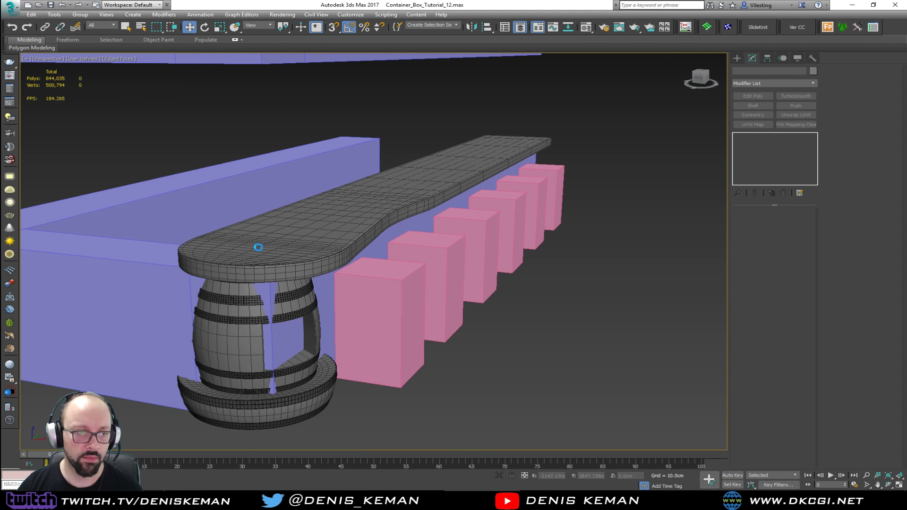
pyautogui.hotkey('alt', 'w')
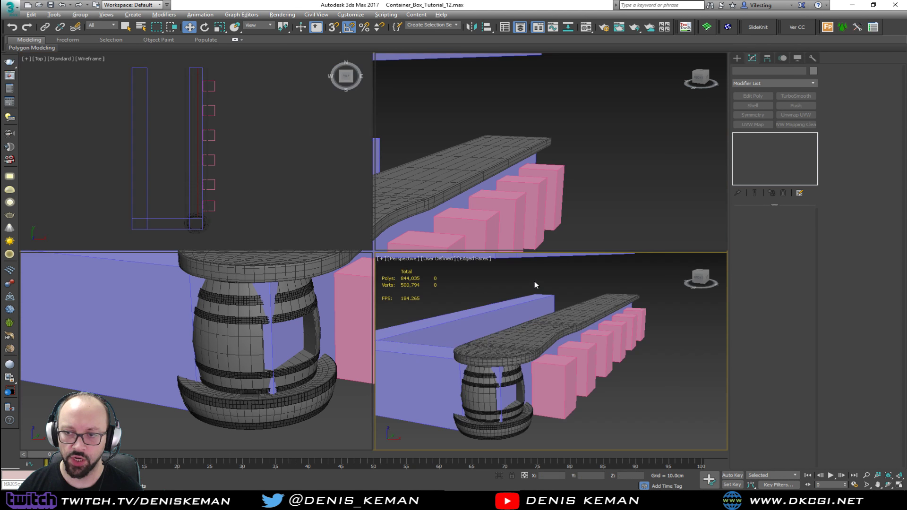
pyautogui.click(273, 165)
pyautogui.hotkey('alt', 'w')
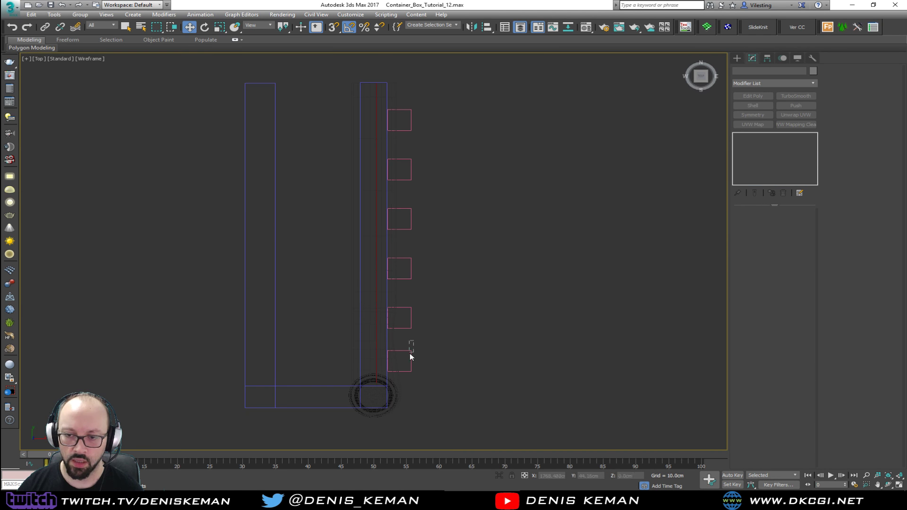
pyautogui.moveTo(409, 353); pyautogui.dragTo(407, 357)
pyautogui.hotkey('alt', 'q')
pyautogui.hotkey('alt', 'w')
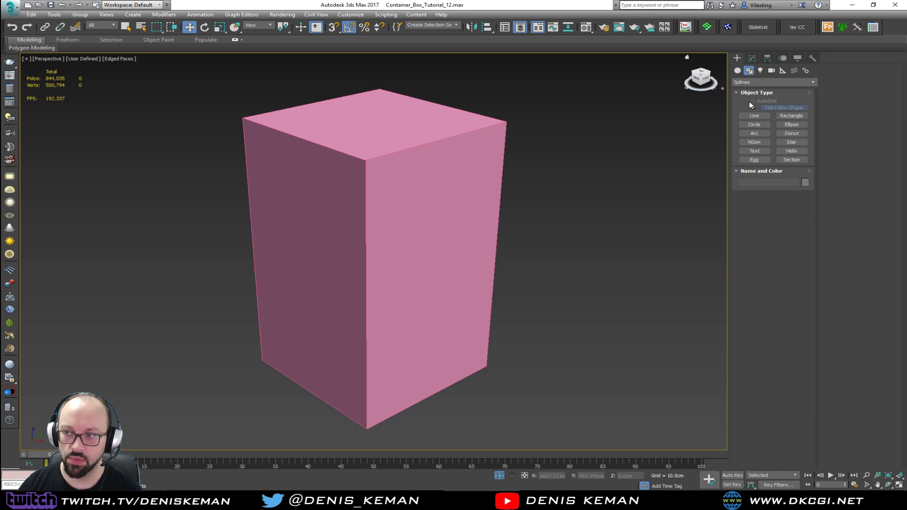
# - Create a sphere at the centre of the isolated stool box in the Top view and set its radius to 20 cm
pyautogui.click(737, 70)
pyautogui.click(754, 126)
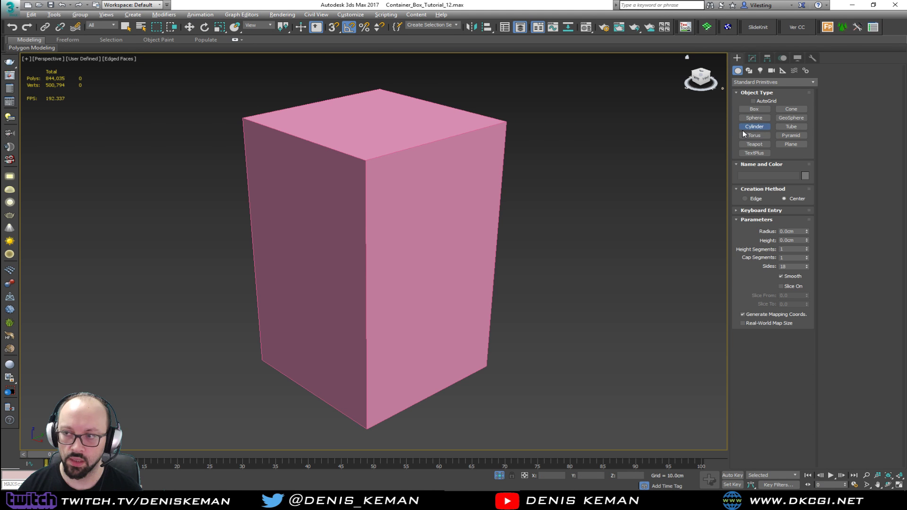
pyautogui.hotkey('alt', 'w')
pyautogui.rightClick(326, 157)
pyautogui.hotkey('alt', 'w')
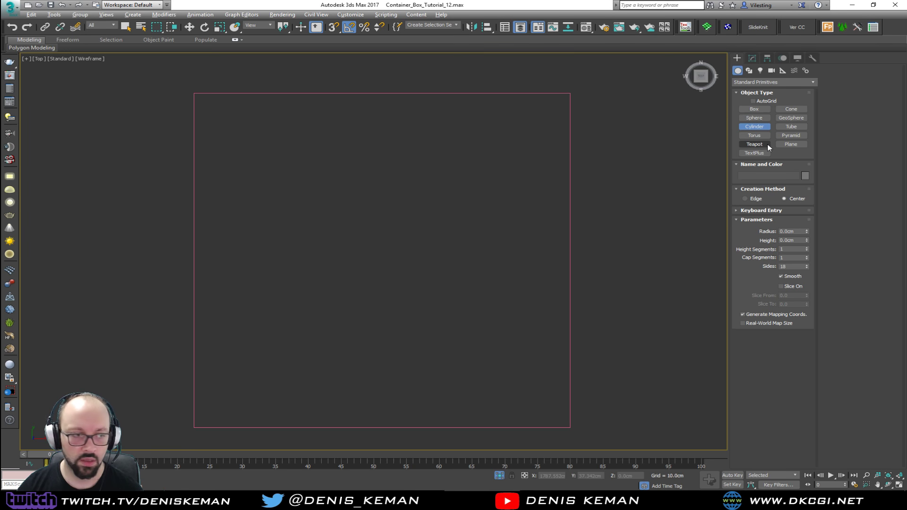
pyautogui.click(765, 120)
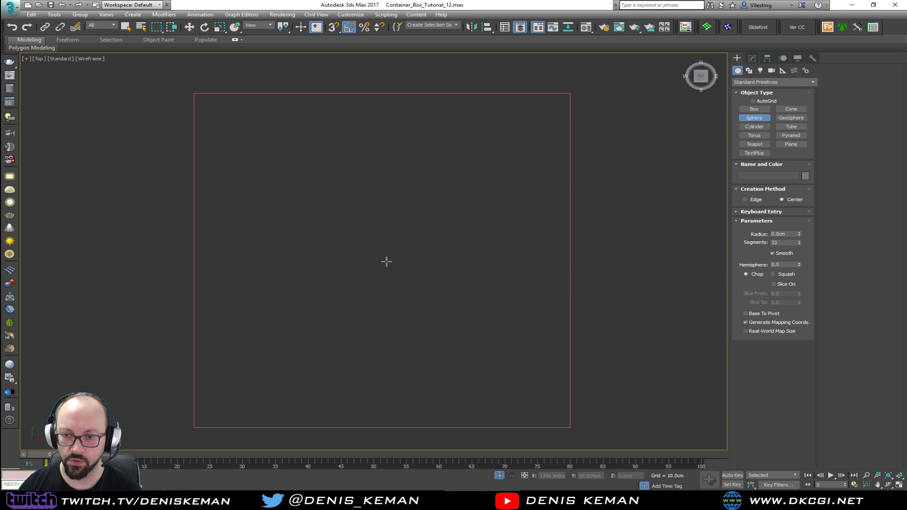
pyautogui.moveTo(386, 261); pyautogui.dragTo(450, 108)
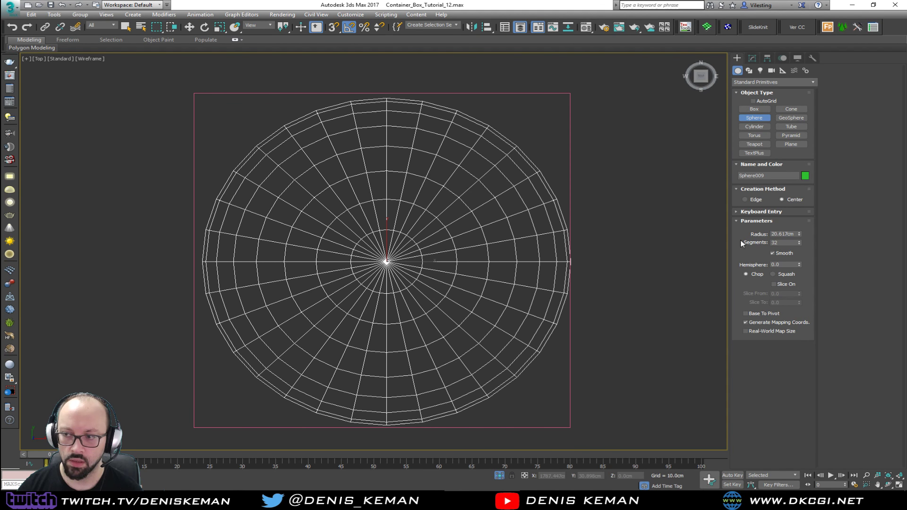
pyautogui.doubleClick(783, 234)
pyautogui.write('20')
pyautogui.press('Return')
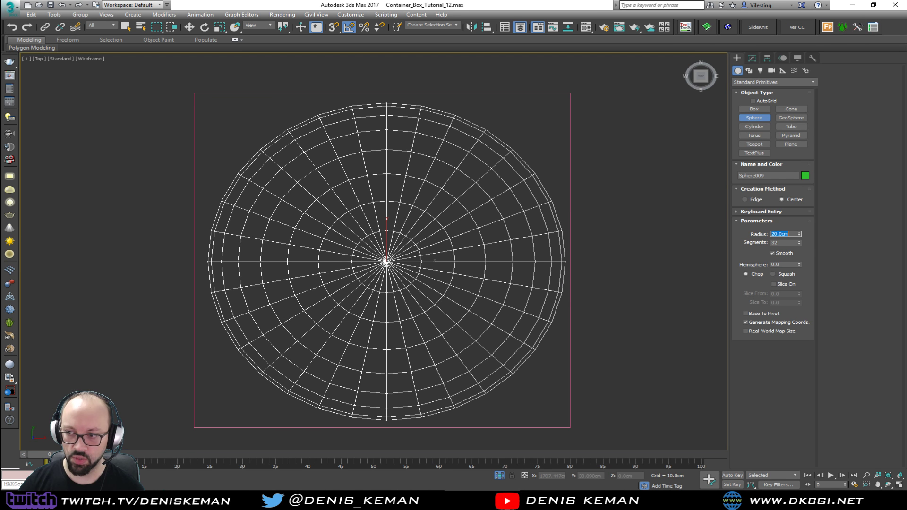
pyautogui.press('w')
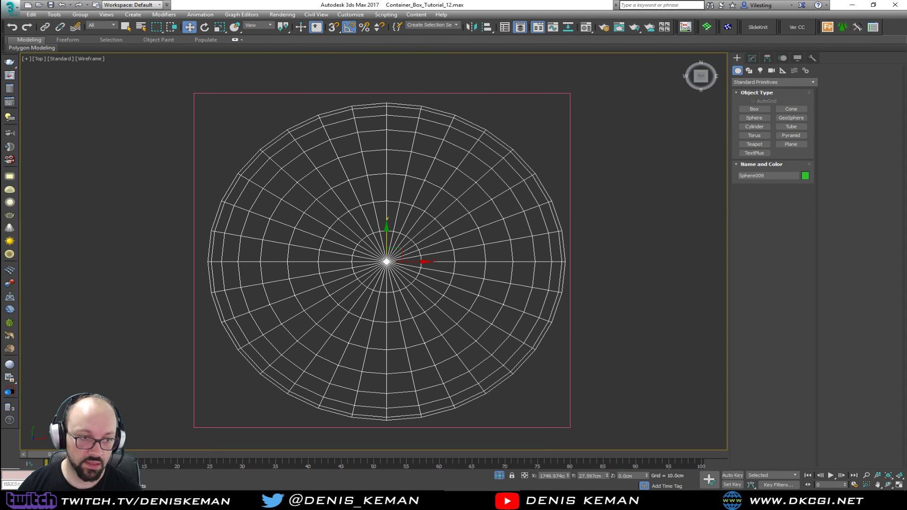
# - Raise the sphere along Z so its lower part overlaps the top face of the stool box
pyautogui.moveTo(315, 257); pyautogui.dragTo(320, 261, button='middle')
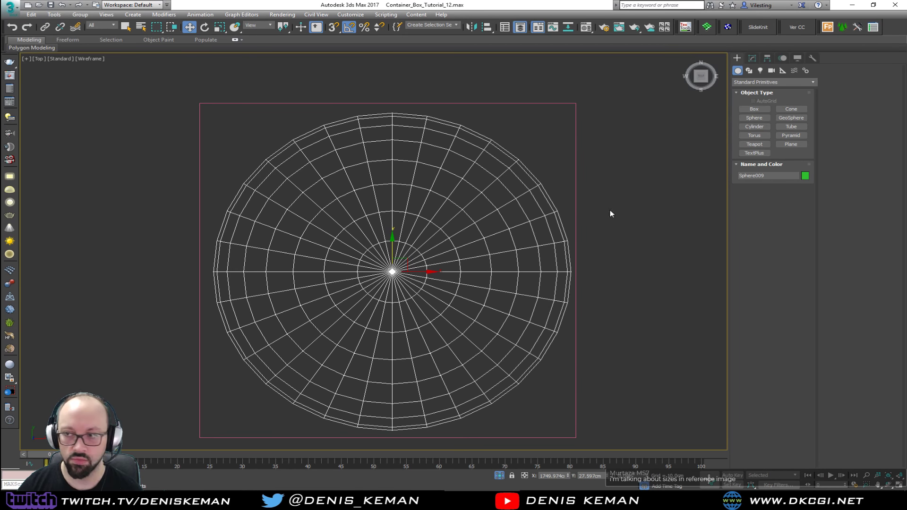
pyautogui.click(752, 58)
pyautogui.hotkey('alt', 'w')
pyautogui.middleClick(443, 260)
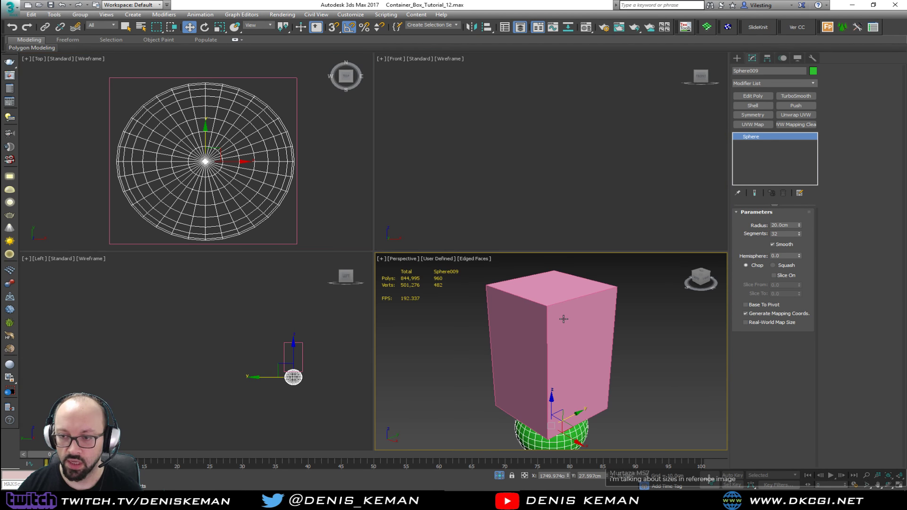
pyautogui.hotkey('alt', 'w')
pyautogui.moveTo(374, 384); pyautogui.dragTo(381, 57)
pyautogui.moveTo(384, 117); pyautogui.dragTo(388, 260, button='middle')
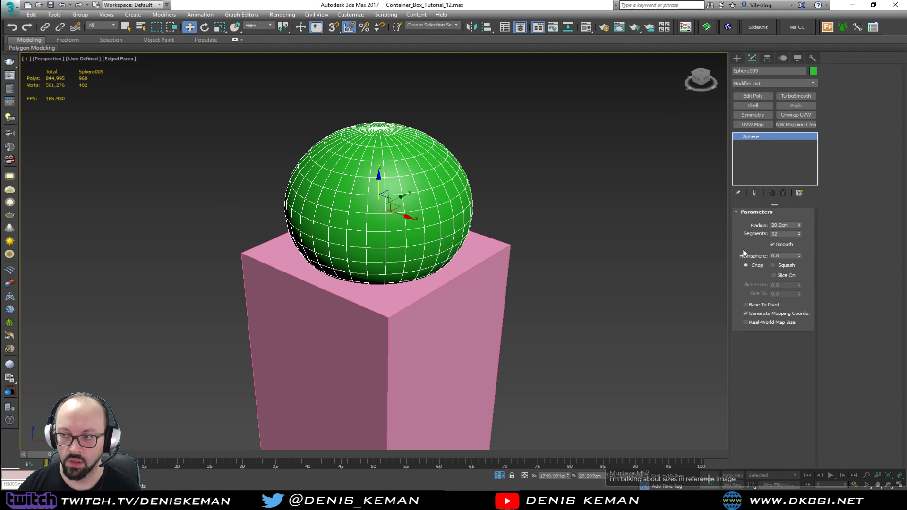
# - Reduce the sphere to 16 segments and add an Edit Poly modifier to it
pyautogui.doubleClick(776, 234)
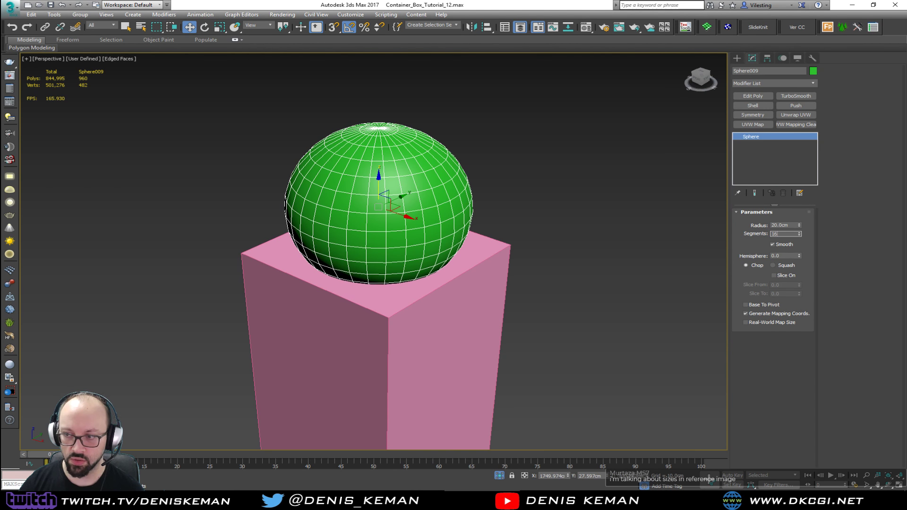
pyautogui.write('16')
pyautogui.press('Return')
pyautogui.keyDown('alt'); pyautogui.moveTo(579, 220); pyautogui.dragTo(555, 189, button='middle'); pyautogui.keyUp('alt')
pyautogui.click(751, 97)
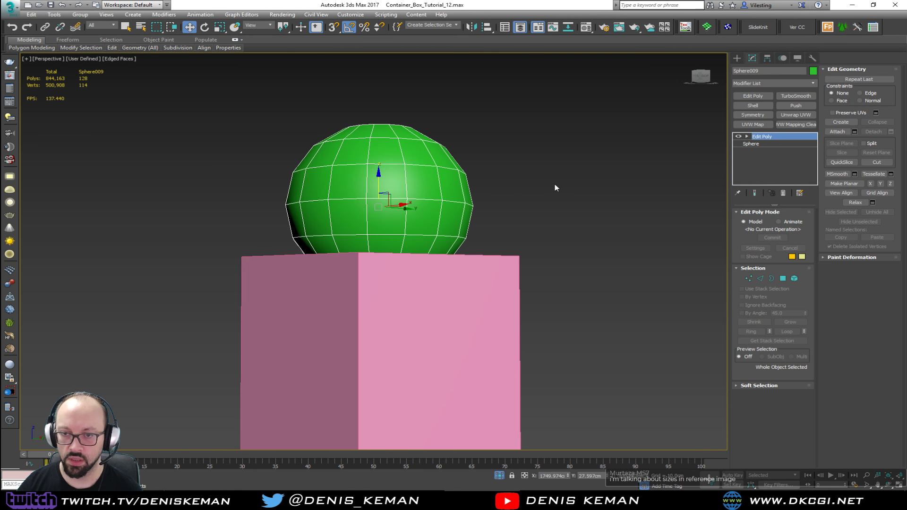
# - Delete all polygons in the lower half of the sphere to leave an open dome
pyautogui.press('F3')
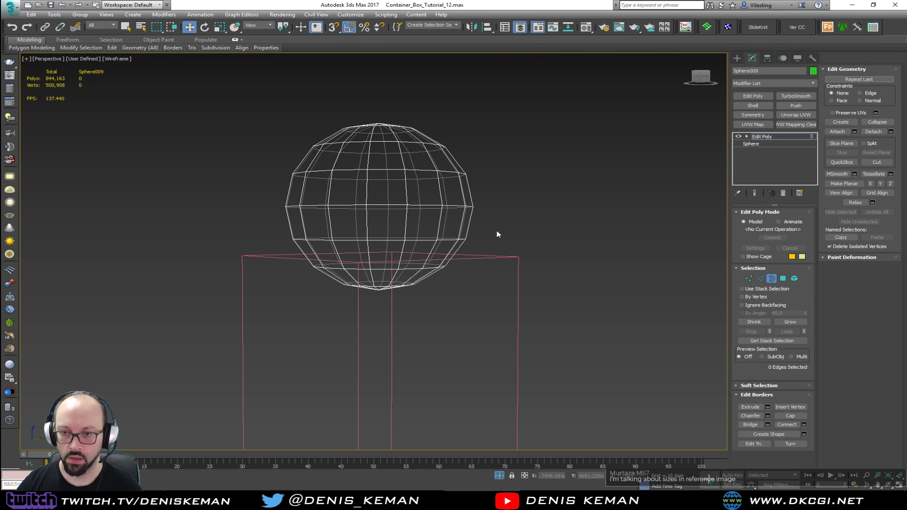
pyautogui.press('4')
pyautogui.moveTo(509, 231); pyautogui.dragTo(271, 318)
pyautogui.press('Delete')
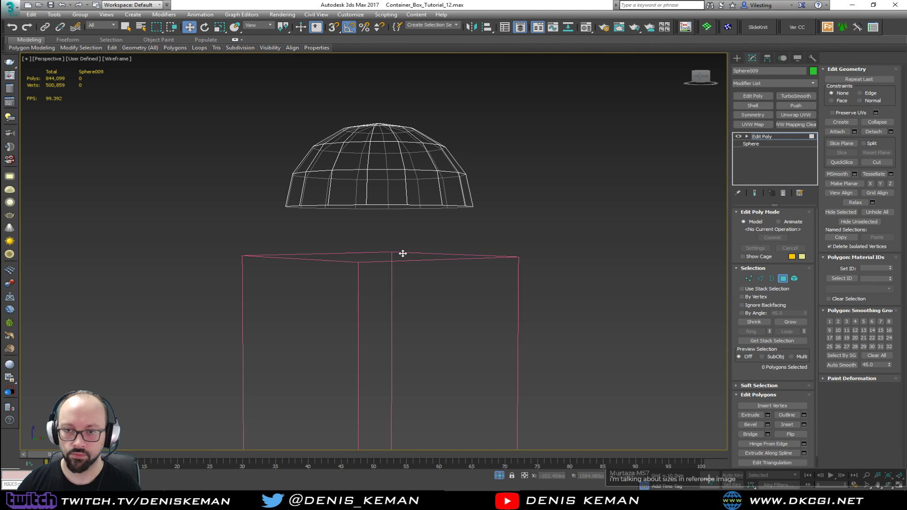
pyautogui.press('F3')
pyautogui.keyDown('alt'); pyautogui.moveTo(409, 247); pyautogui.dragTo(403, 263, button='middle'); pyautogui.keyUp('alt')
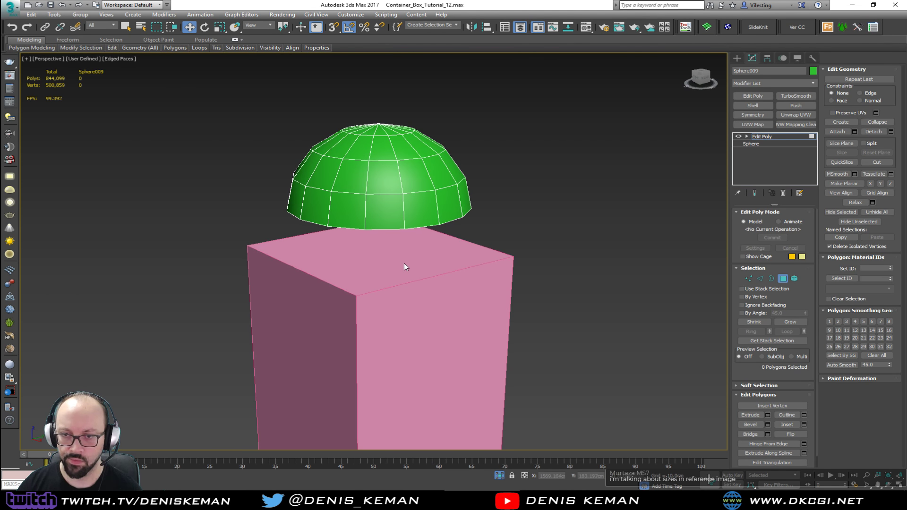
pyautogui.click(782, 278)
# - Flatten the dome along Z into a shallow seat cushion and lower it onto the top of the stool box
pyautogui.press('r')
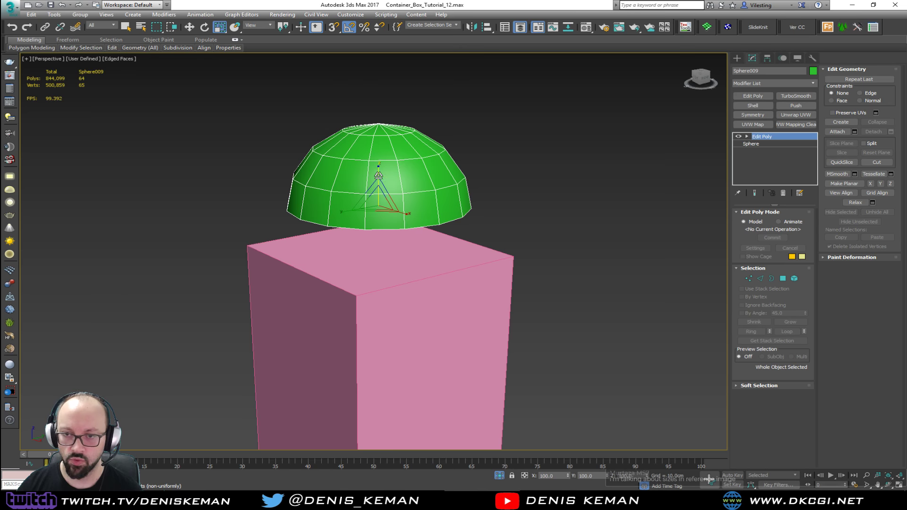
pyautogui.moveTo(378, 197); pyautogui.dragTo(368, 274)
pyautogui.keyDown('alt'); pyautogui.moveTo(372, 255); pyautogui.dragTo(362, 217, button='middle'); pyautogui.keyUp('alt')
pyautogui.press('w')
pyautogui.moveTo(379, 178); pyautogui.dragTo(369, 227)
pyautogui.keyDown('alt'); pyautogui.moveTo(369, 227); pyautogui.dragTo(370, 236, button='middle'); pyautogui.keyUp('alt')
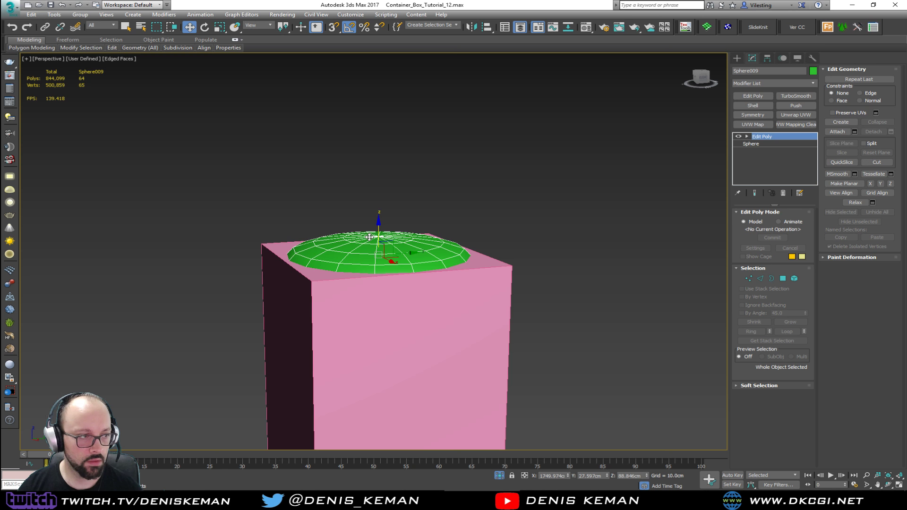
# - Extend the cushion's open border straight down about 21 cm to form the side wall of the seat
pyautogui.press('3')
pyautogui.moveTo(416, 302); pyautogui.dragTo(376, 304)
pyautogui.press('F3')
pyautogui.moveTo(376, 305)
pyautogui.keyDown('alt'); pyautogui.mouseDown(button='middle')
pyautogui.moveTo(369, 296)
pyautogui.moveTo(364, 314)
pyautogui.mouseUp(button='middle'); pyautogui.keyUp('alt')
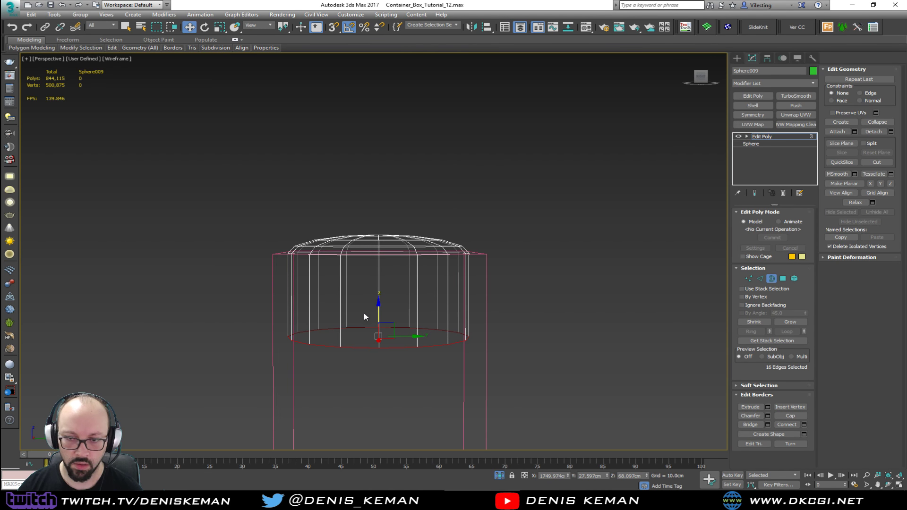
# - Scale the seat's lower border outward so the side wall flares to the width of the stool box
pyautogui.press('r')
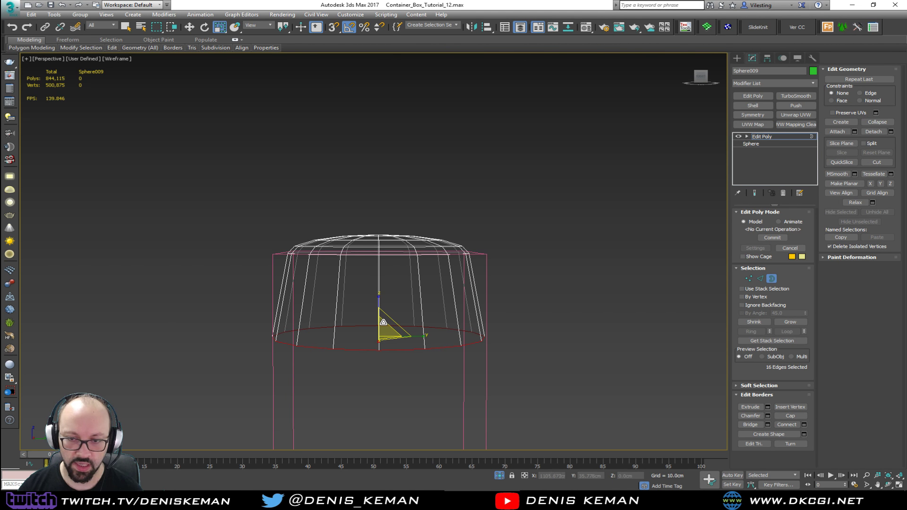
pyautogui.hotkey('alt', 'w')
pyautogui.hotkey('alt', 'w')
pyautogui.press('F3')
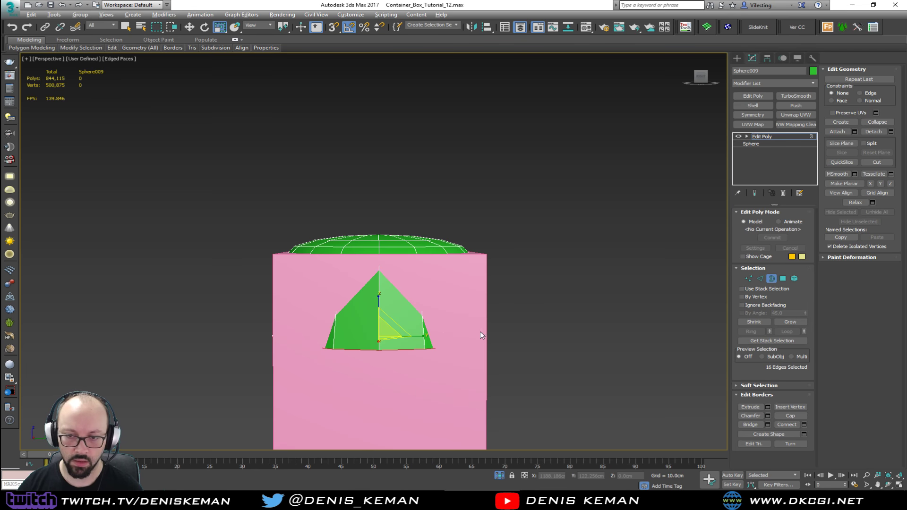
pyautogui.moveTo(480, 330)
pyautogui.keyDown('alt'); pyautogui.mouseDown(button='middle')
pyautogui.moveTo(412, 320)
pyautogui.moveTo(452, 326)
pyautogui.moveTo(454, 347)
pyautogui.moveTo(422, 357)
pyautogui.mouseUp(button='middle'); pyautogui.keyUp('alt')
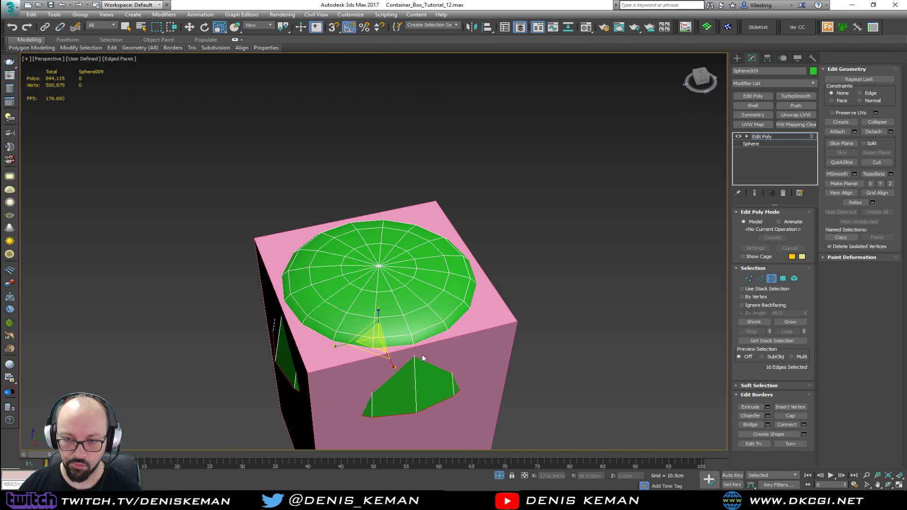
pyautogui.click(772, 280)
# - Align the seat to the stool box on X and Y, centre to centre
pyautogui.moveTo(458, 334); pyautogui.dragTo(496, 292, button='middle')
pyautogui.scroll(-3, 497, 291)
pyautogui.hotkey('alt', 'a')
pyautogui.click(494, 291)
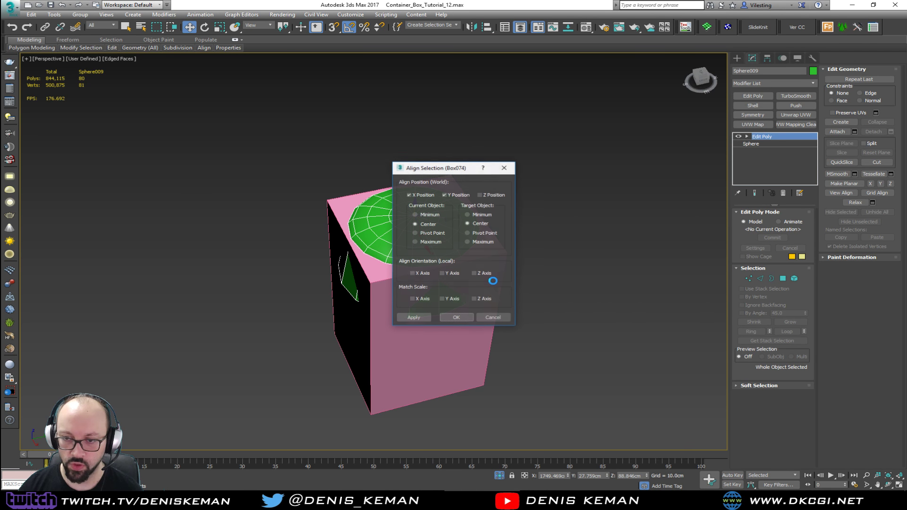
pyautogui.click(463, 319)
pyautogui.press('z')
pyautogui.keyDown('alt'); pyautogui.moveTo(426, 281); pyautogui.dragTo(431, 252, button='middle'); pyautogui.keyUp('alt')
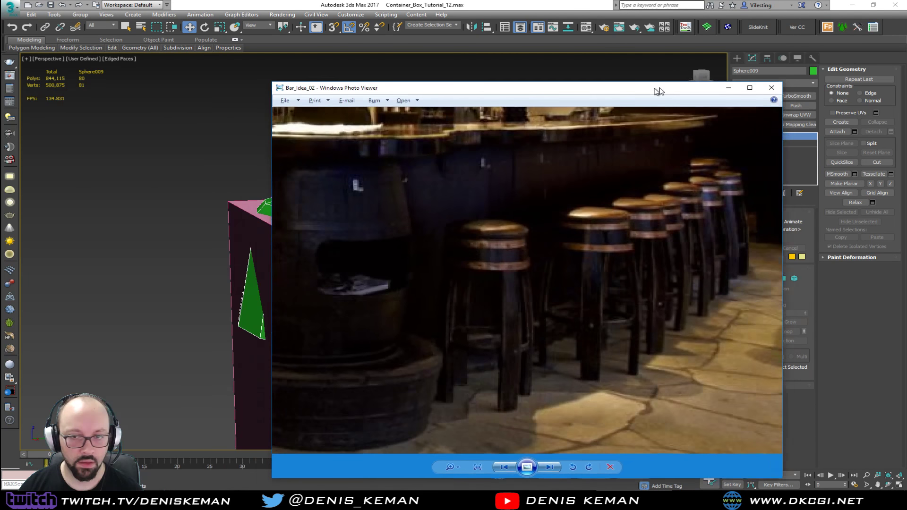
# - Compare the seat's shape and proportions with the bar stools in the Bar_Idea_02 reference photo
pyautogui.moveTo(653, 88); pyautogui.dragTo(748, 59)
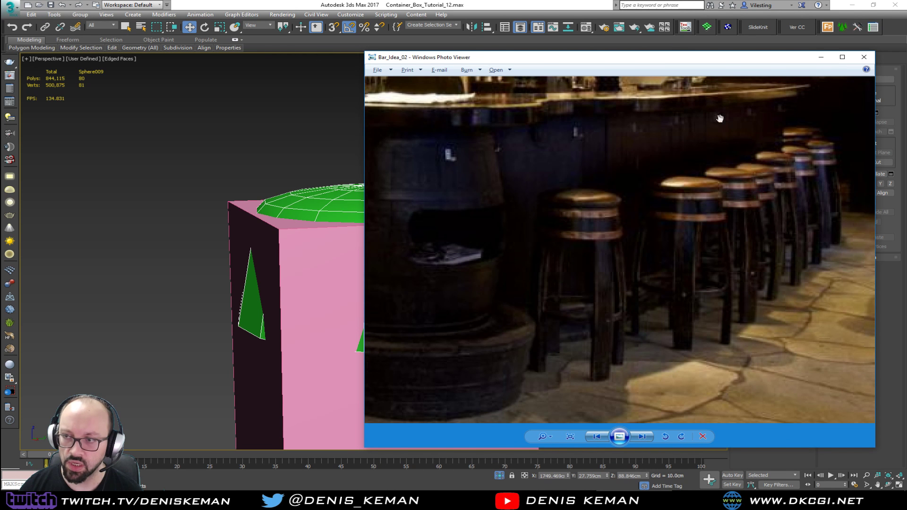
pyautogui.moveTo(666, 64); pyautogui.dragTo(0, 90)
pyautogui.keyDown('alt'); pyautogui.moveTo(359, 250); pyautogui.dragTo(345, 253, button='middle'); pyautogui.keyUp('alt')
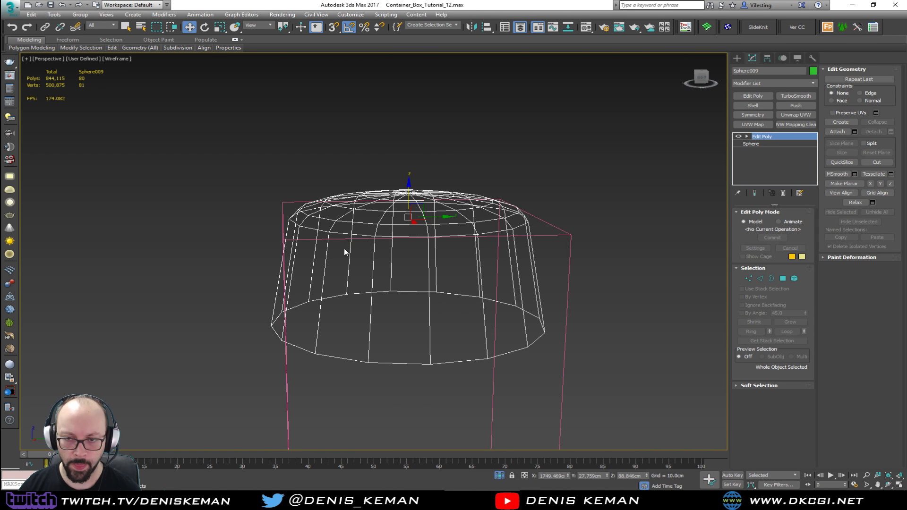
pyautogui.scroll(2, 318, 241)
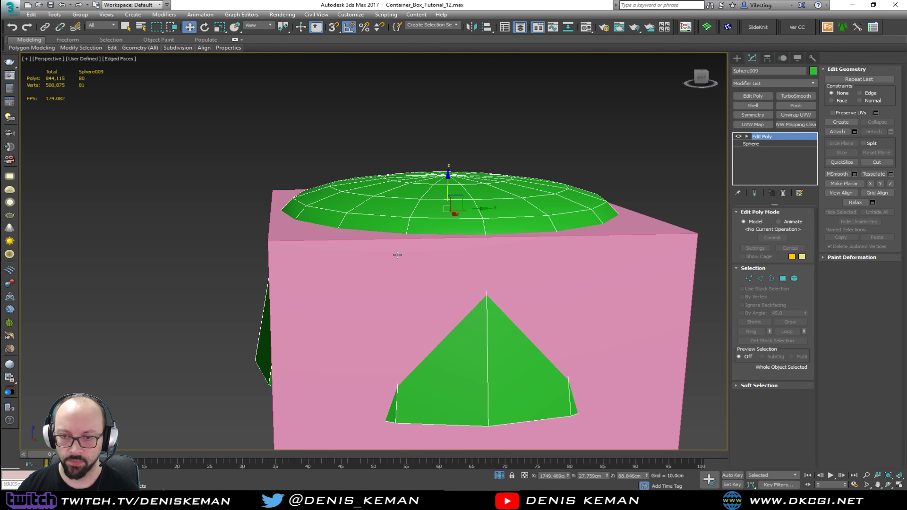
# - Make the stool's placeholder box see-through and clear the selection
pyautogui.click(364, 266)
pyautogui.hotkey('alt', 'x')
pyautogui.click(496, 134)
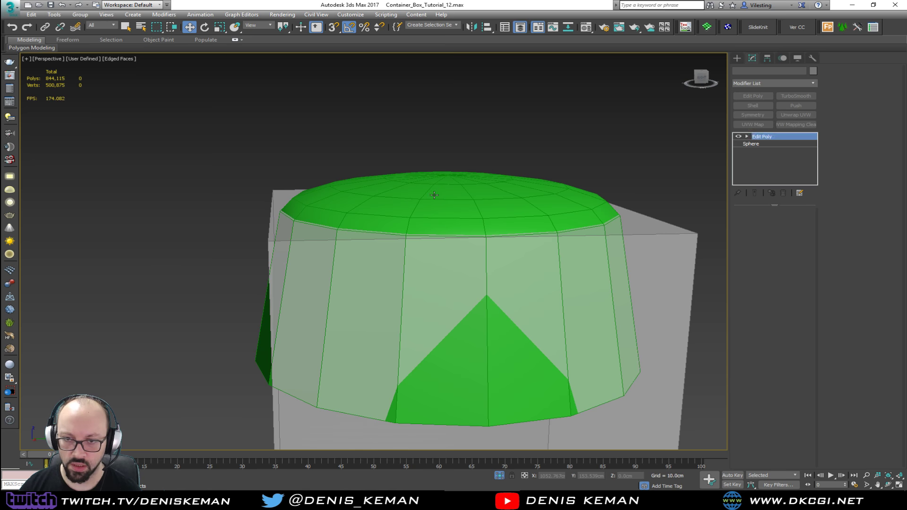
# - Scale the seat's open lower border inward so the side wall flares only slightly
pyautogui.click(428, 203)
pyautogui.keyDown('alt'); pyautogui.moveTo(428, 204); pyautogui.dragTo(452, 189, button='middle'); pyautogui.keyUp('alt')
pyautogui.press('3')
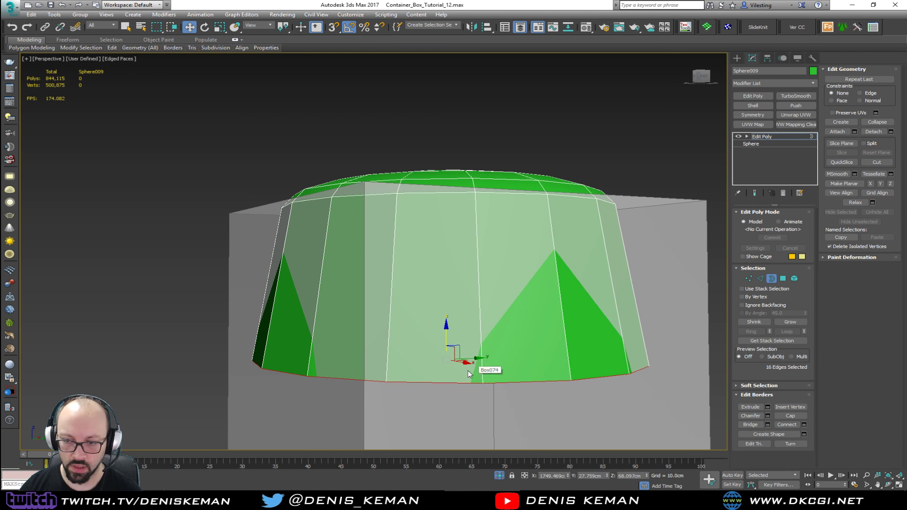
pyautogui.moveTo(439, 365); pyautogui.dragTo(381, 326, button='middle')
pyautogui.scroll(-2, 371, 314)
pyautogui.press('r')
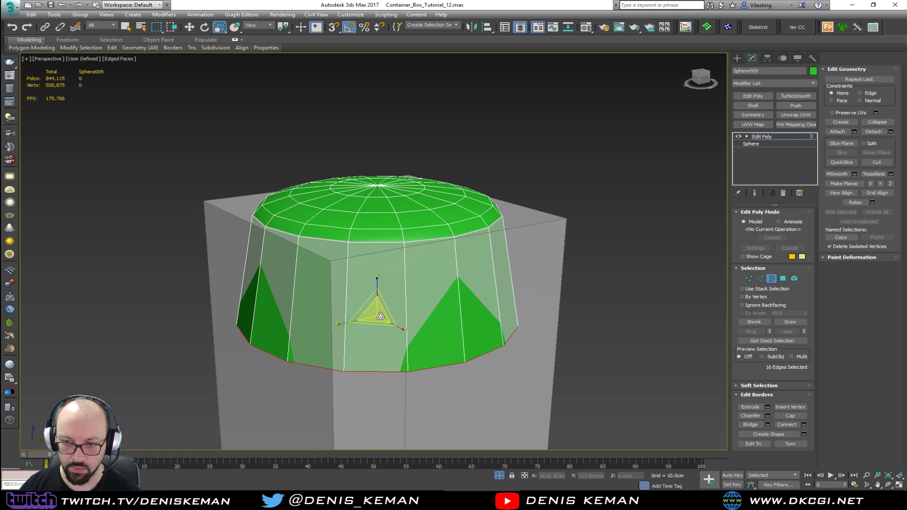
pyautogui.moveTo(379, 316); pyautogui.dragTo(381, 324)
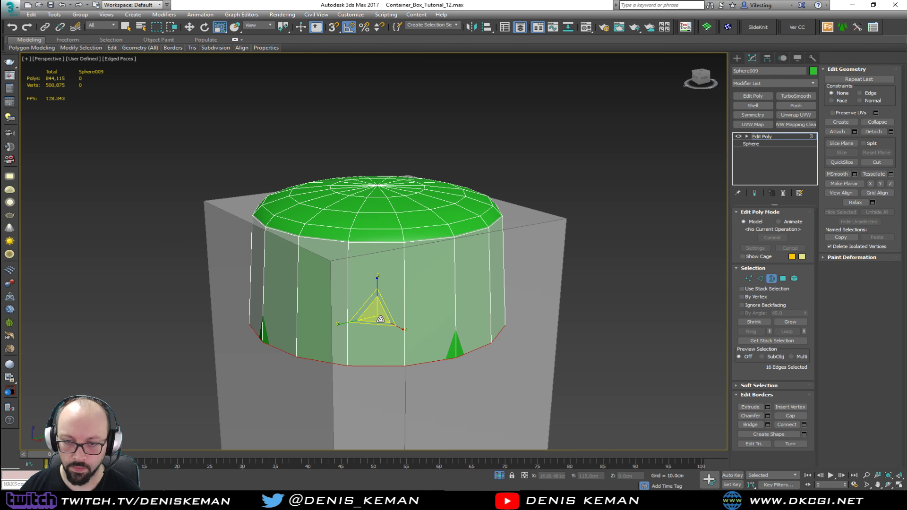
pyautogui.keyDown('alt'); pyautogui.moveTo(381, 324); pyautogui.dragTo(362, 239, button='middle'); pyautogui.keyUp('alt')
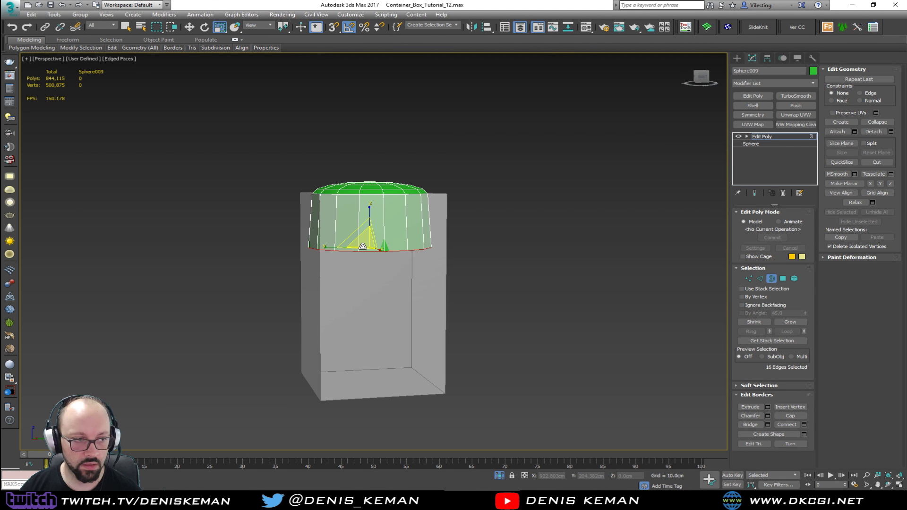
# - Raise the seat's lower border about 3.4 cm to shorten the side wall
pyautogui.press('w')
pyautogui.moveTo(372, 223); pyautogui.dragTo(371, 213)
pyautogui.moveTo(363, 222); pyautogui.dragTo(369, 273, button='middle')
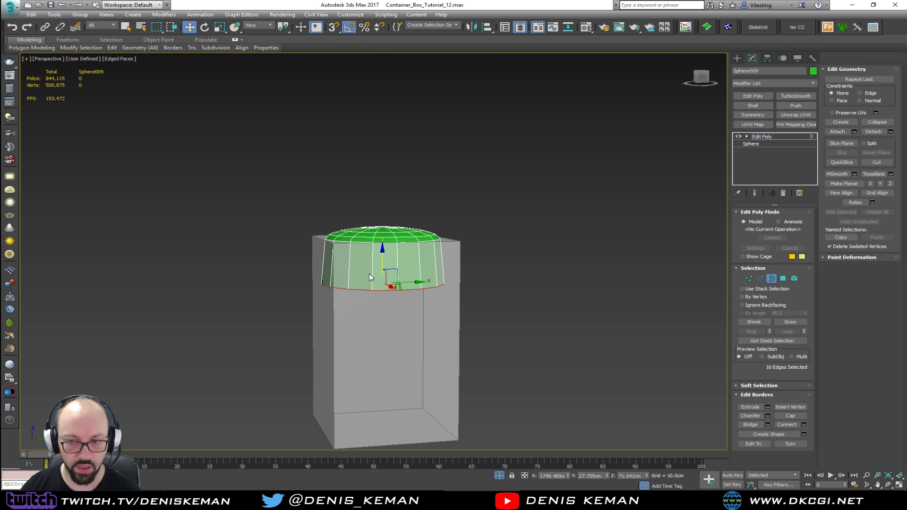
pyautogui.scroll(3, 359, 270)
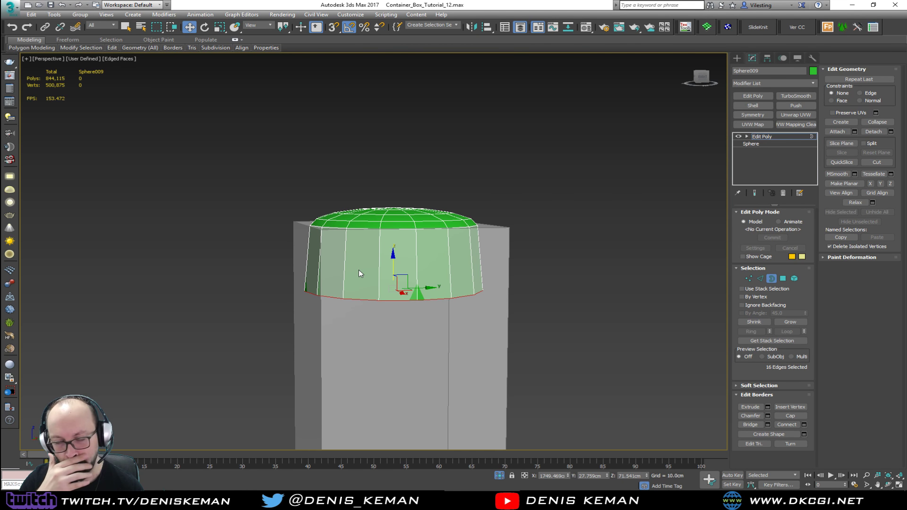
pyautogui.keyDown('alt'); pyautogui.moveTo(359, 270); pyautogui.dragTo(361, 282, button='middle'); pyautogui.keyUp('alt')
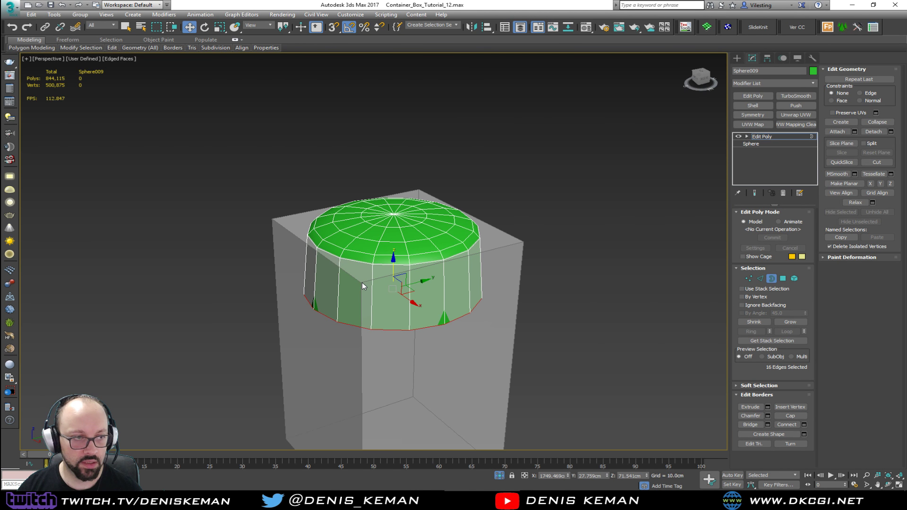
# - Examine the metal bands, seat height and leg shape of the bar stools in the Bar_Idea_02 reference photo
pyautogui.moveTo(1, 56); pyautogui.dragTo(297, 55)
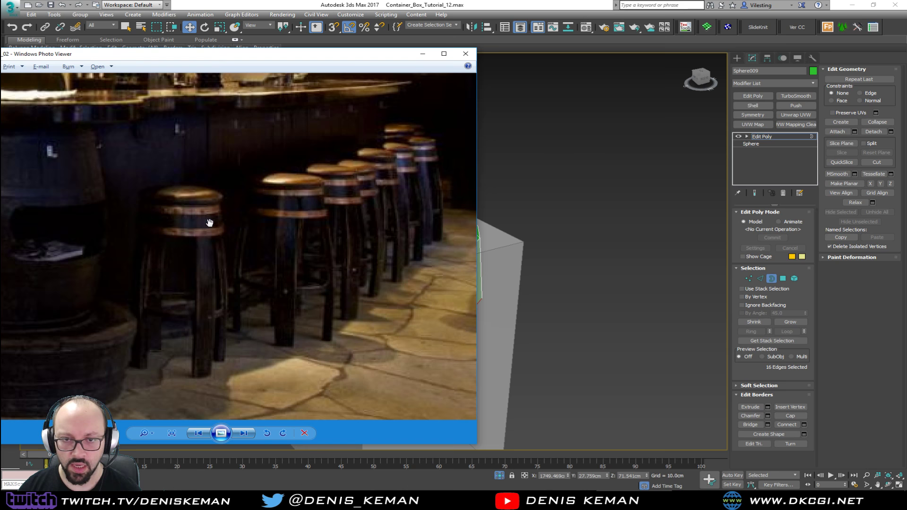
pyautogui.scroll(2, 264, 207)
pyautogui.scroll(1, 203, 207)
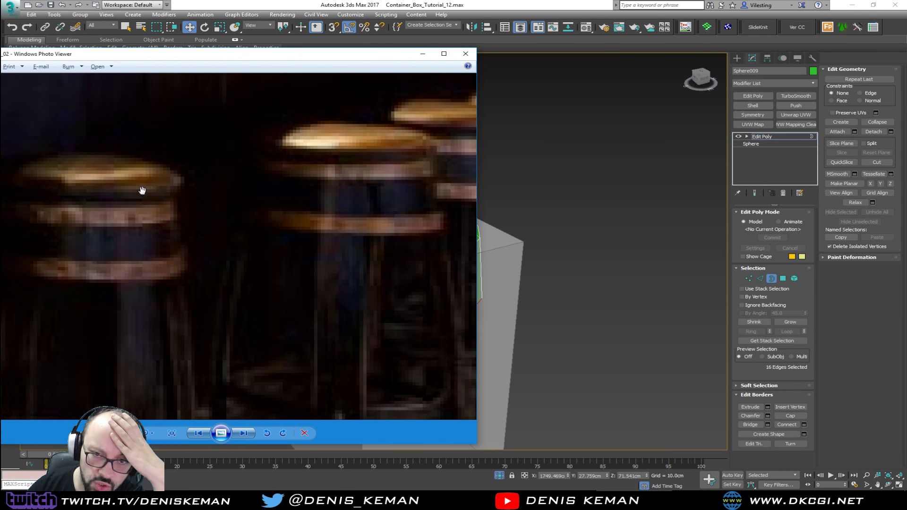
pyautogui.scroll(1, 155, 261)
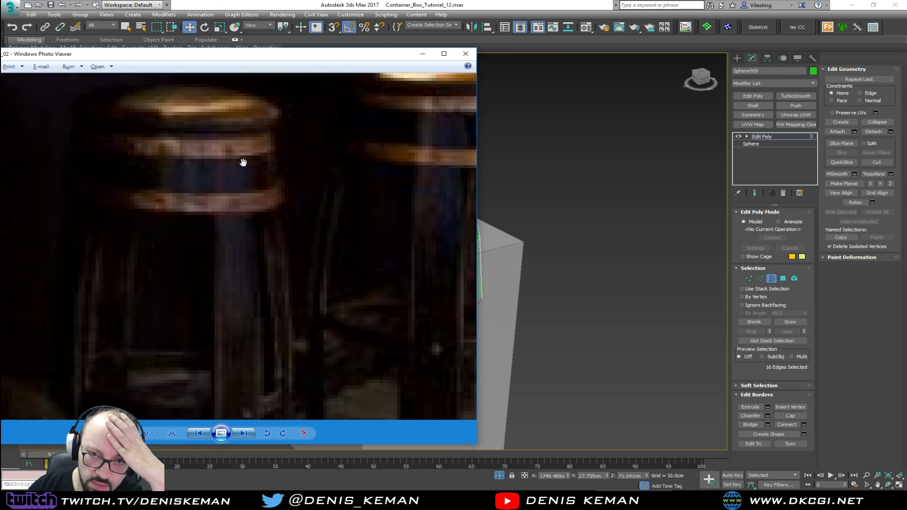
pyautogui.scroll(-4, 243, 161)
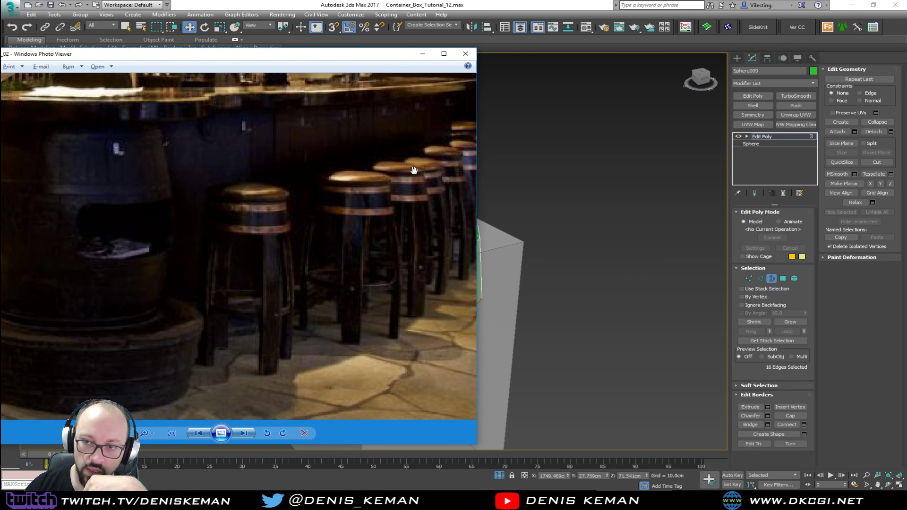
pyautogui.scroll(4, 359, 207)
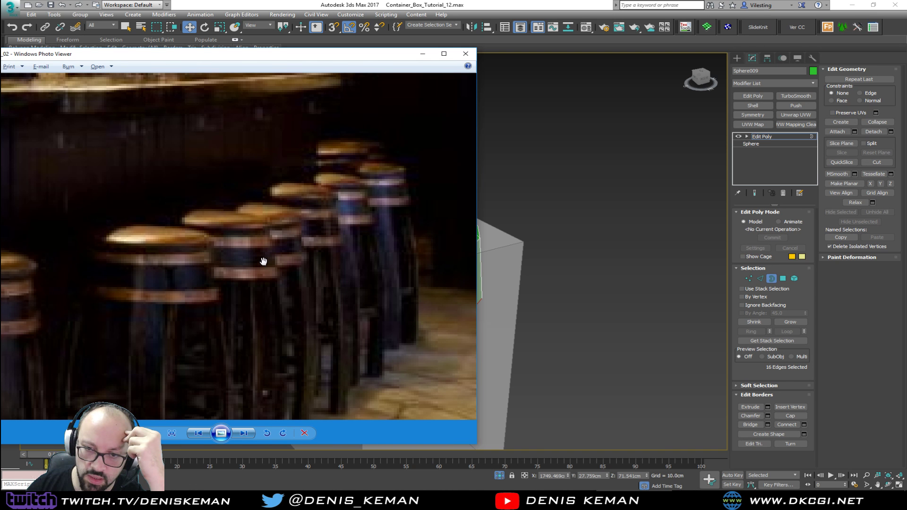
pyautogui.scroll(-2, 263, 251)
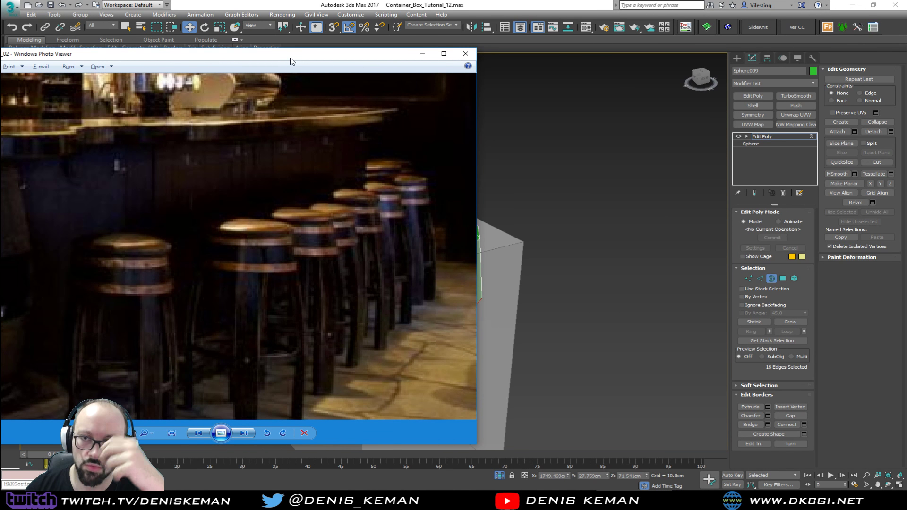
pyautogui.moveTo(290, 57); pyautogui.dragTo(0, 90)
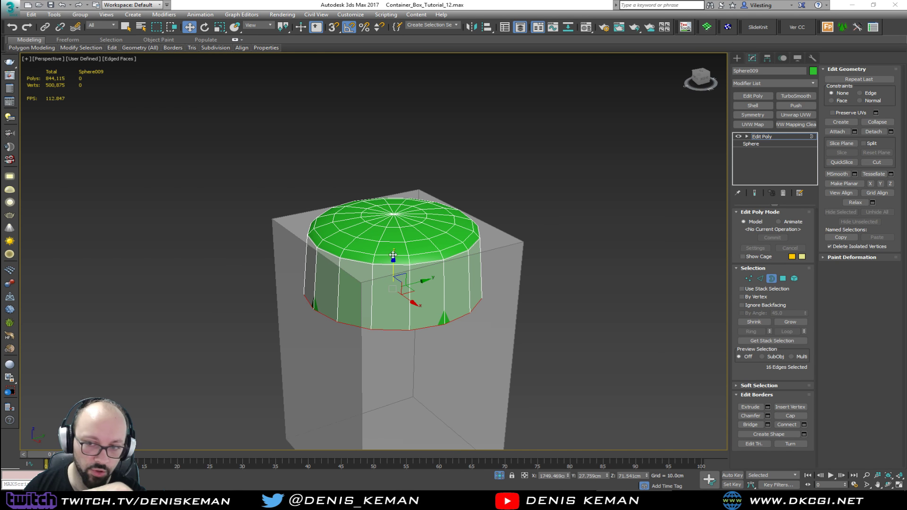
# - Lower all vertices of the seat's domed top by about 0.8 cm, leaving the bottom rim in place
pyautogui.keyDown('alt'); pyautogui.moveTo(409, 265); pyautogui.dragTo(401, 274, button='middle'); pyautogui.keyUp('alt')
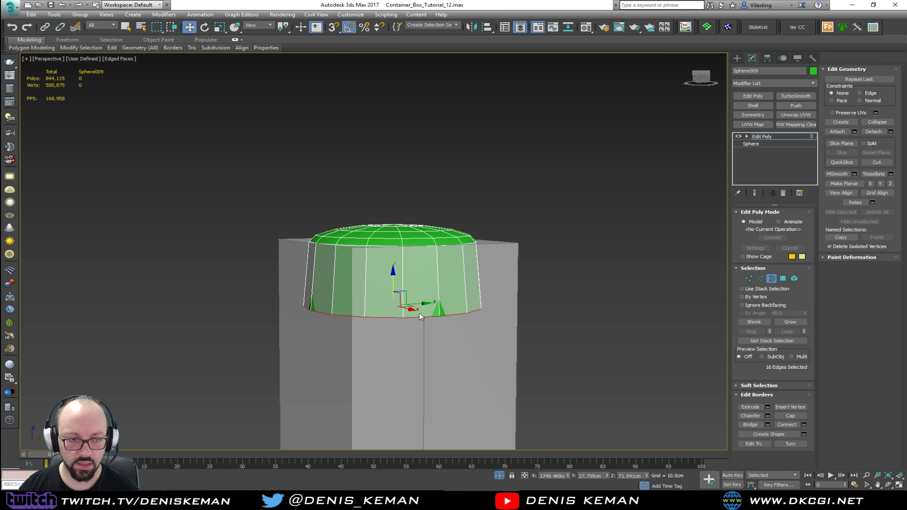
pyautogui.scroll(2, 404, 280)
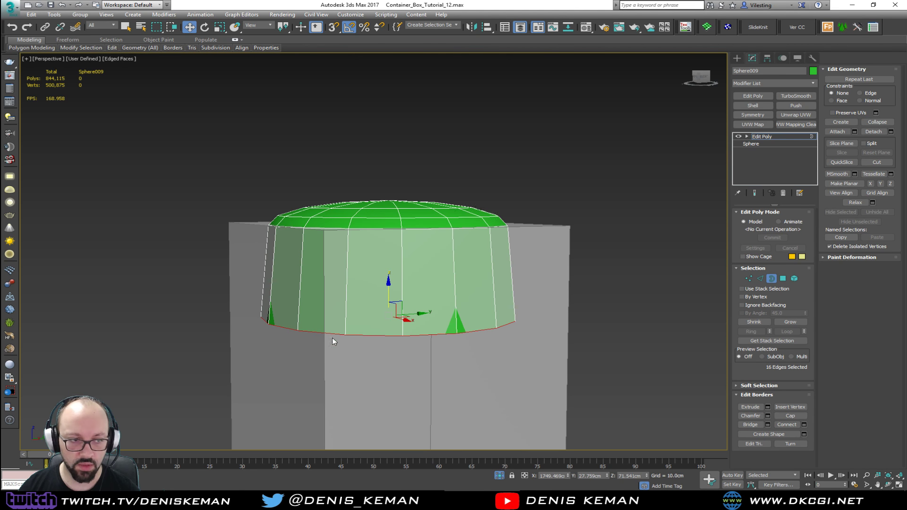
pyautogui.keyDown('alt'); pyautogui.moveTo(367, 285); pyautogui.dragTo(515, 226, button='middle'); pyautogui.keyUp('alt')
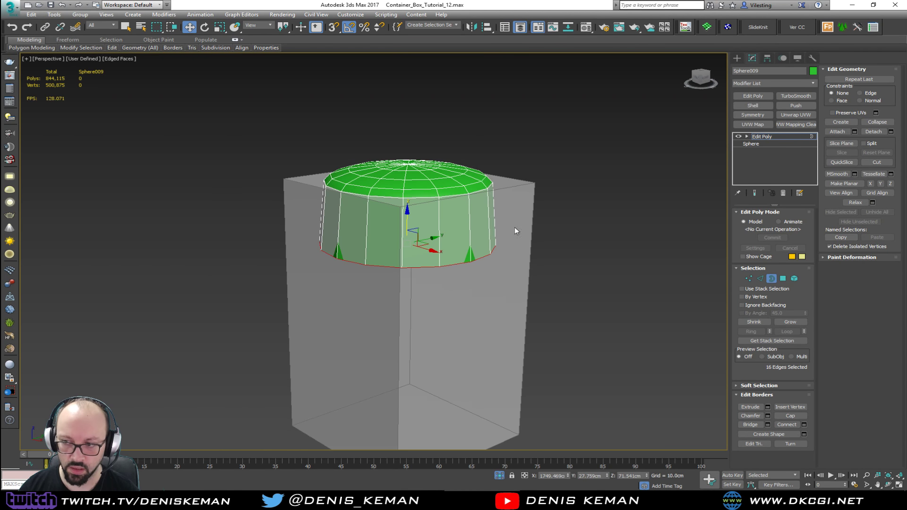
pyautogui.click(771, 279)
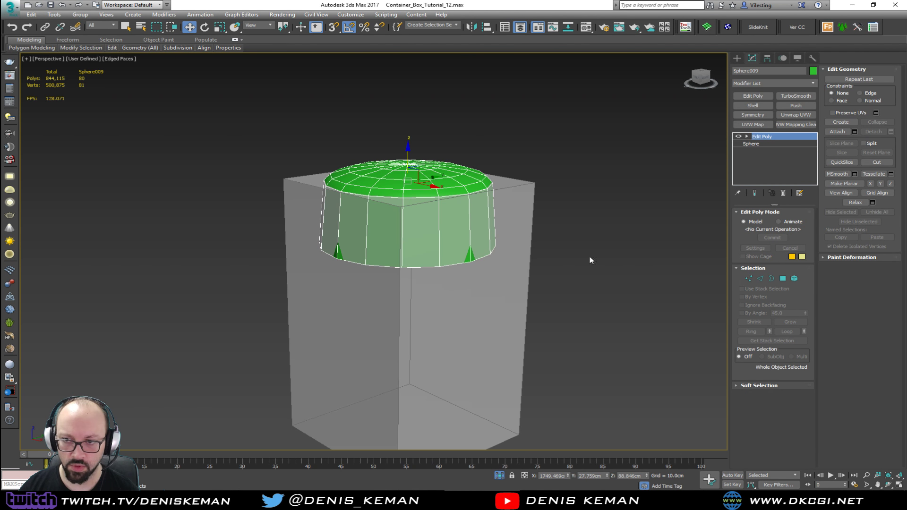
pyautogui.keyDown('alt'); pyautogui.moveTo(431, 188); pyautogui.dragTo(437, 173, button='middle'); pyautogui.keyUp('alt')
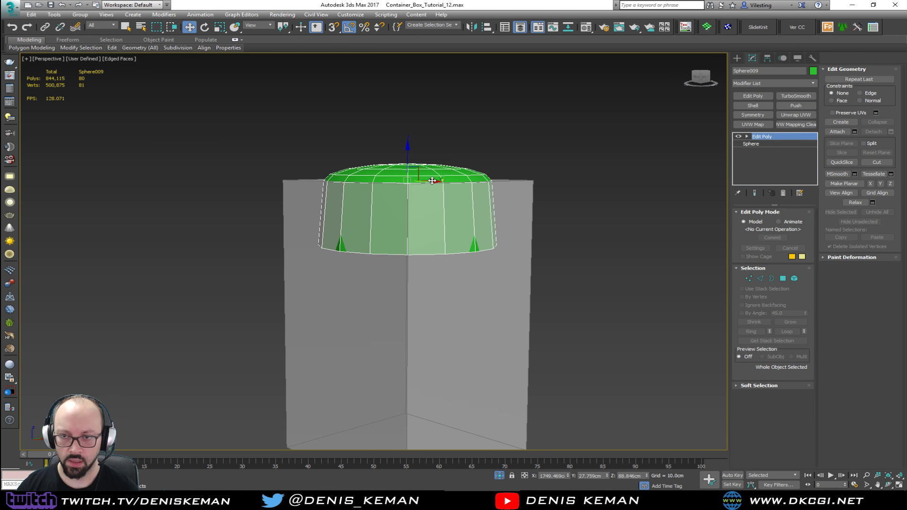
pyautogui.press('1')
pyautogui.moveTo(548, 126); pyautogui.dragTo(273, 205)
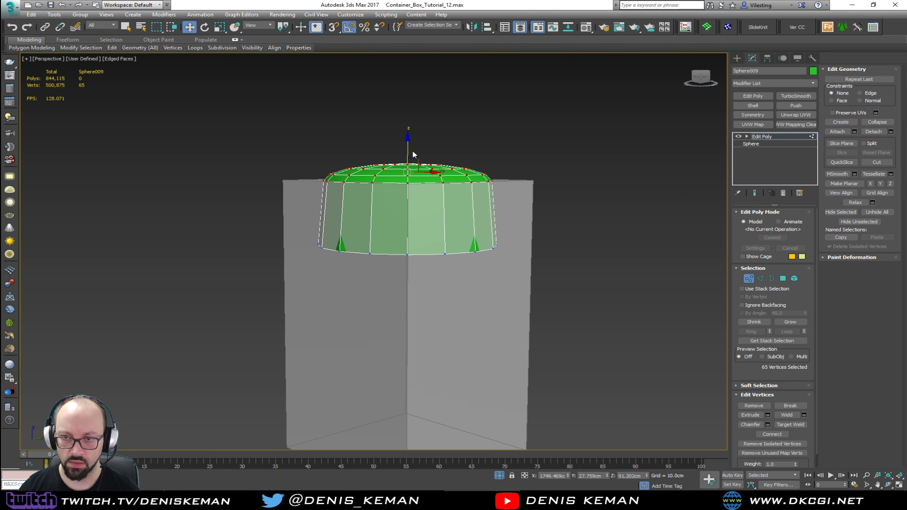
pyautogui.moveTo(407, 144)
pyautogui.mouseDown()
pyautogui.moveTo(399, 161)
pyautogui.moveTo(407, 152)
pyautogui.mouseUp()
pyautogui.press('r')
pyautogui.press('w')
pyautogui.keyDown('alt'); pyautogui.moveTo(407, 152); pyautogui.dragTo(405, 175, button='middle'); pyautogui.keyUp('alt')
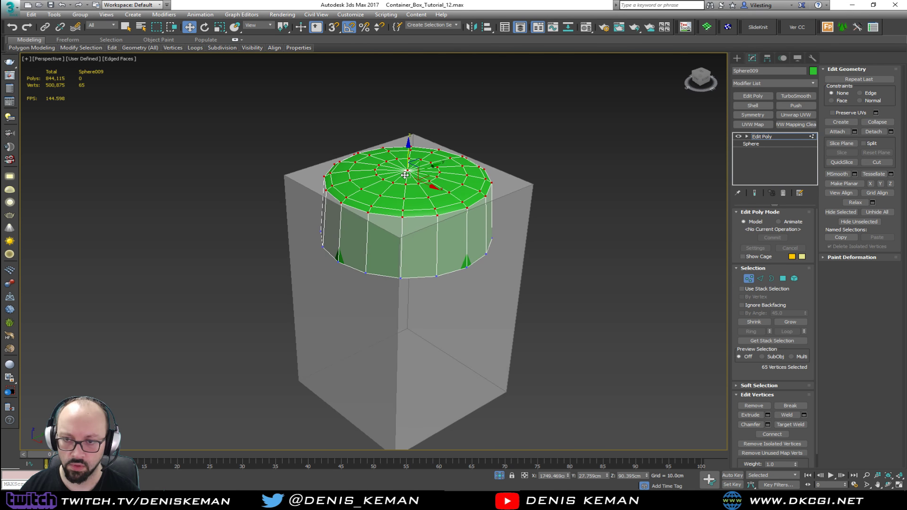
pyautogui.click(749, 278)
# - Delete the see-through placeholder box around the stool and isolate the seat
pyautogui.click(516, 261)
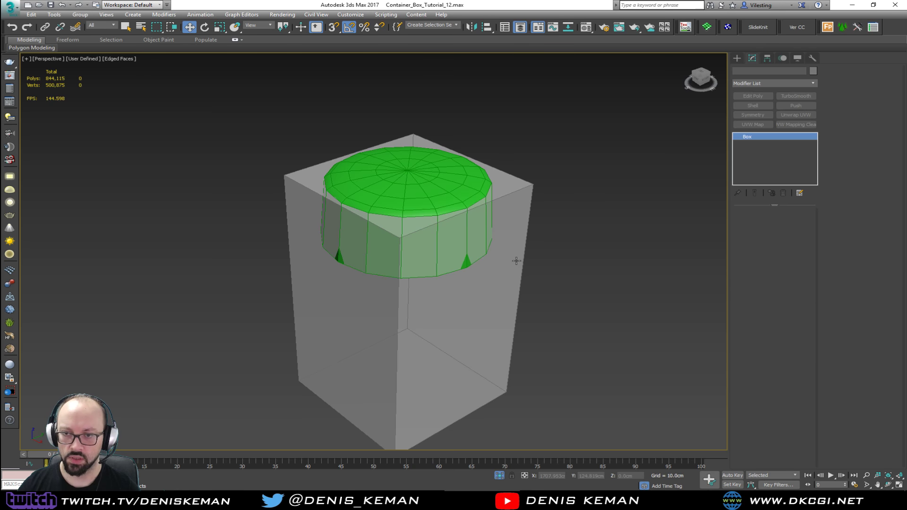
pyautogui.moveTo(430, 390); pyautogui.dragTo(449, 283, button='middle')
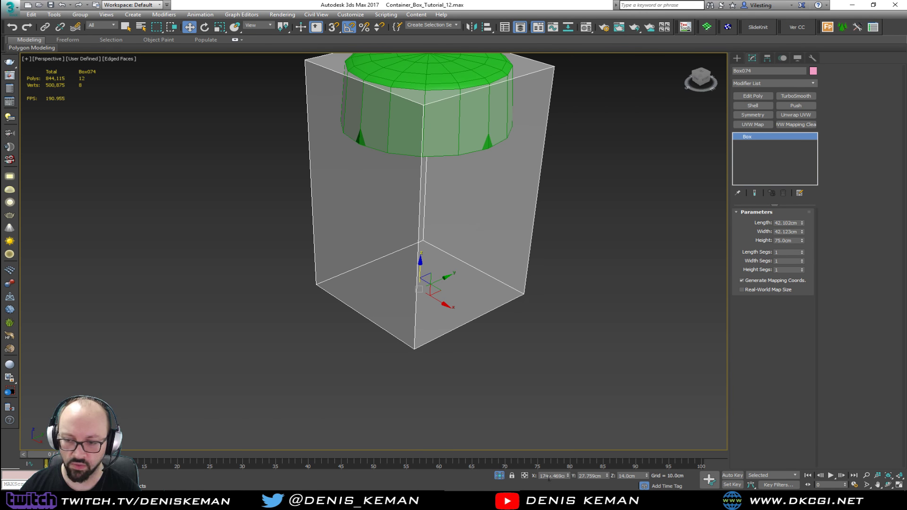
pyautogui.press('Delete')
pyautogui.click(445, 141)
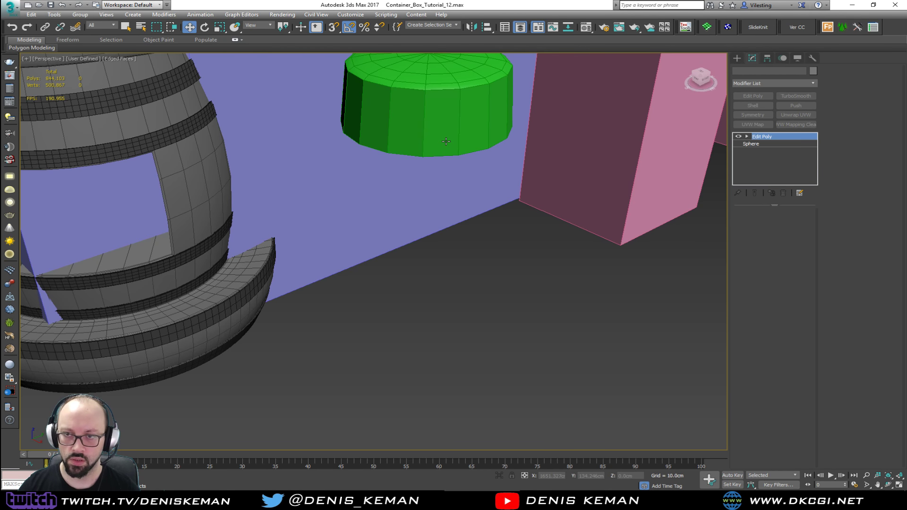
pyautogui.hotkey('alt', 'q')
pyautogui.keyDown('alt'); pyautogui.moveTo(549, 316); pyautogui.dragTo(548, 301, button='middle'); pyautogui.keyUp('alt')
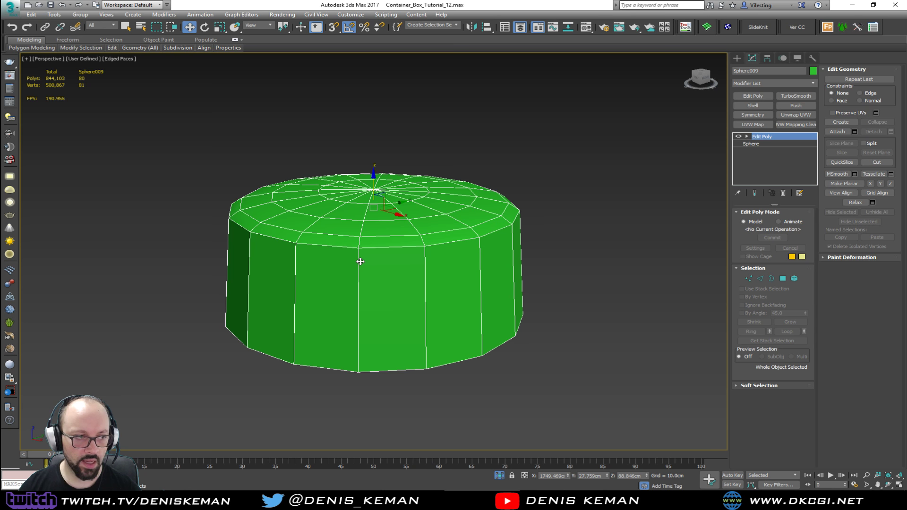
pyautogui.scroll(2, 360, 261)
pyautogui.keyDown('alt'); pyautogui.moveTo(360, 261); pyautogui.dragTo(362, 258, button='middle'); pyautogui.keyUp('alt')
# - Add a new Edit Poly modifier and insert three SwiftLoop edge loops around the side wall, two near its top and one near its bottom
pyautogui.click(741, 100)
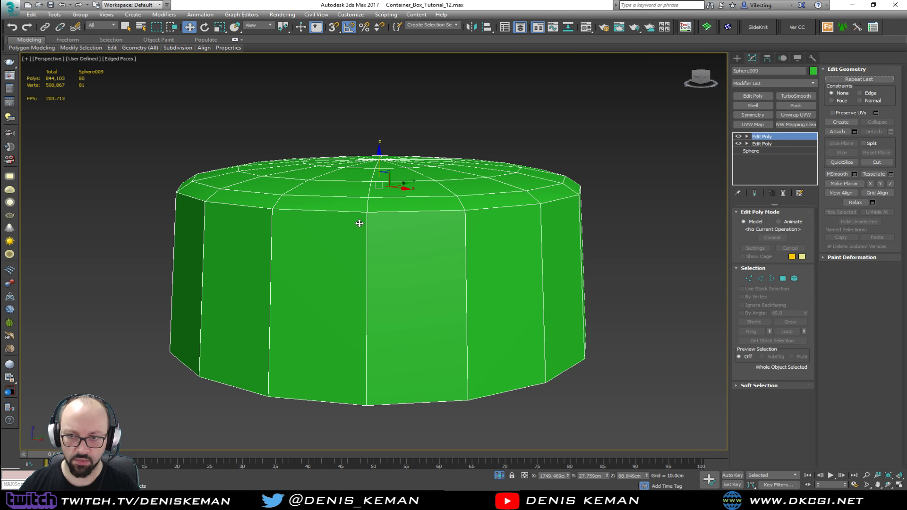
pyautogui.hotkey('alt', 's')
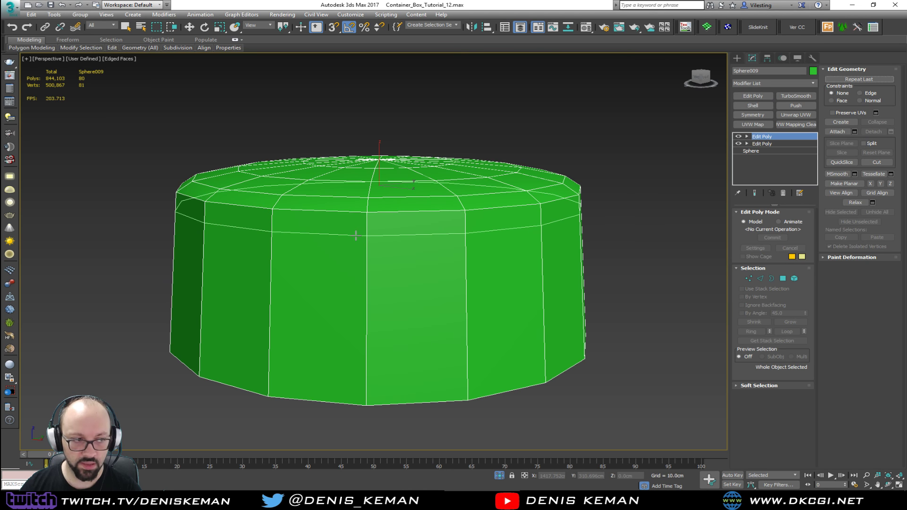
pyautogui.click(355, 235)
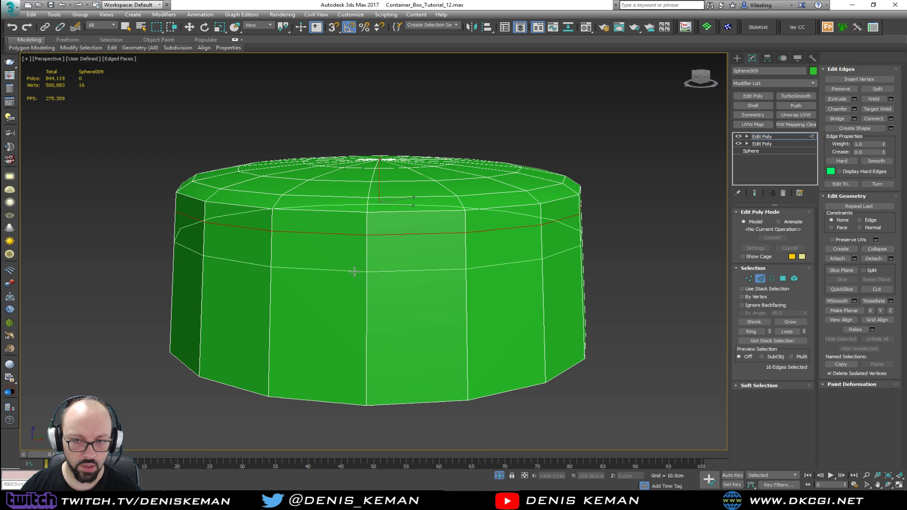
pyautogui.click(354, 271)
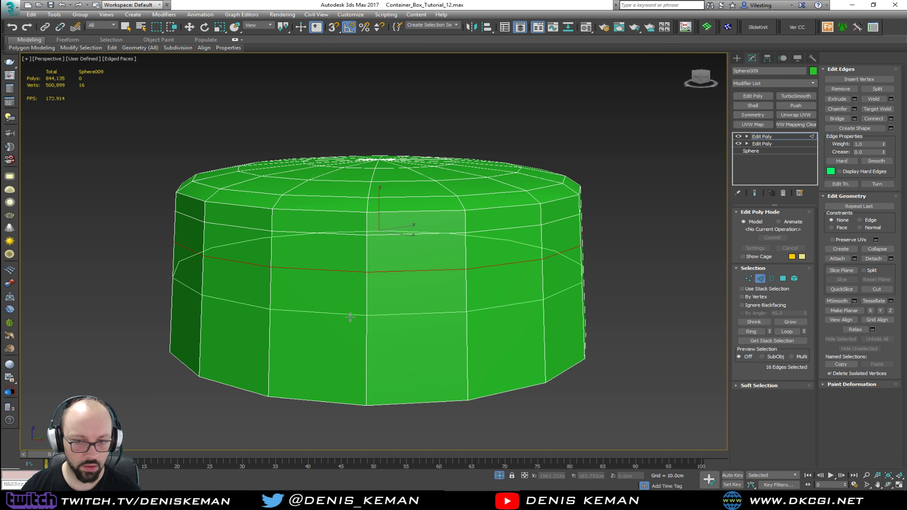
pyautogui.click(355, 374)
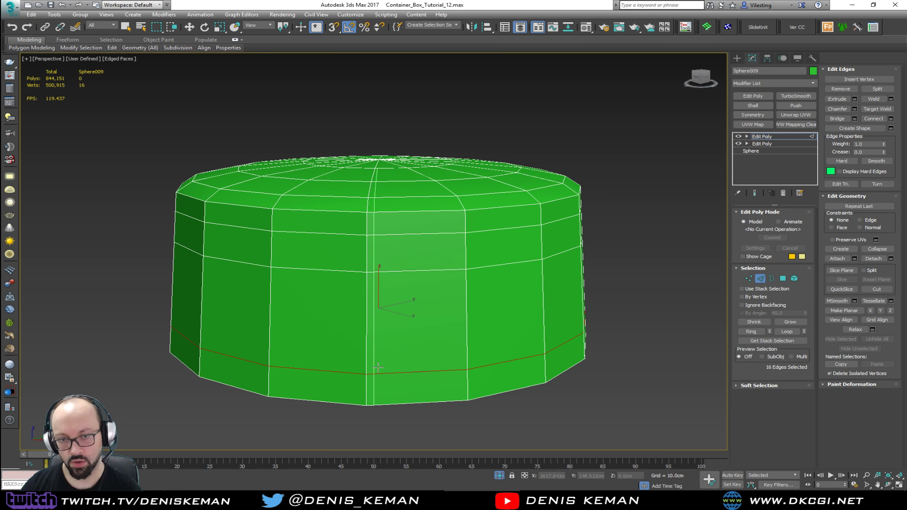
pyautogui.press('w')
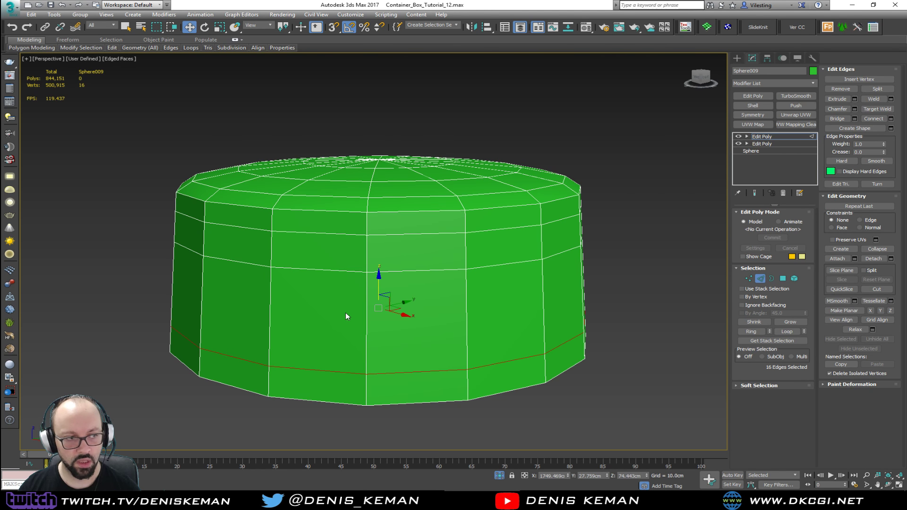
# - Detach a clone of the two polygon bands around the seat's side wall, near the top and at the bottom, as Object053
pyautogui.click(367, 254)
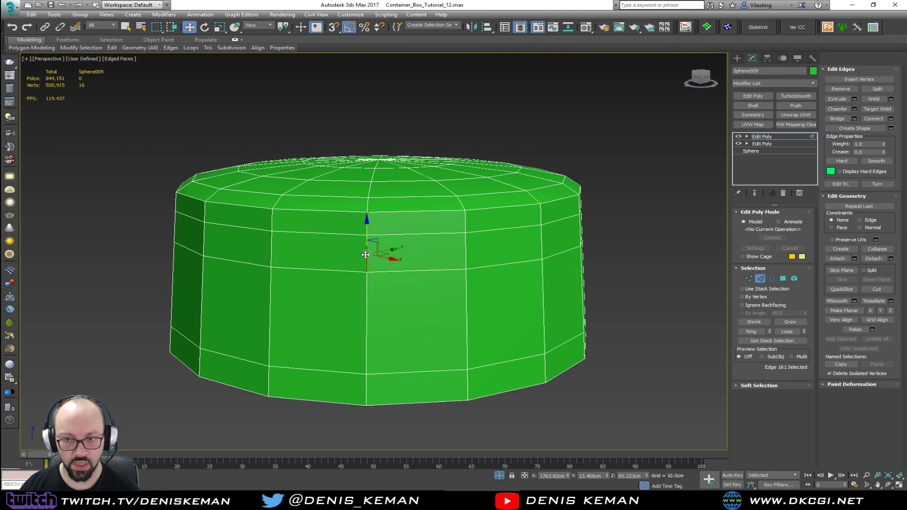
pyautogui.keyDown('ctrl'); pyautogui.click(366, 385); pyautogui.keyUp('ctrl')
pyautogui.hotkey('alt', 'r')
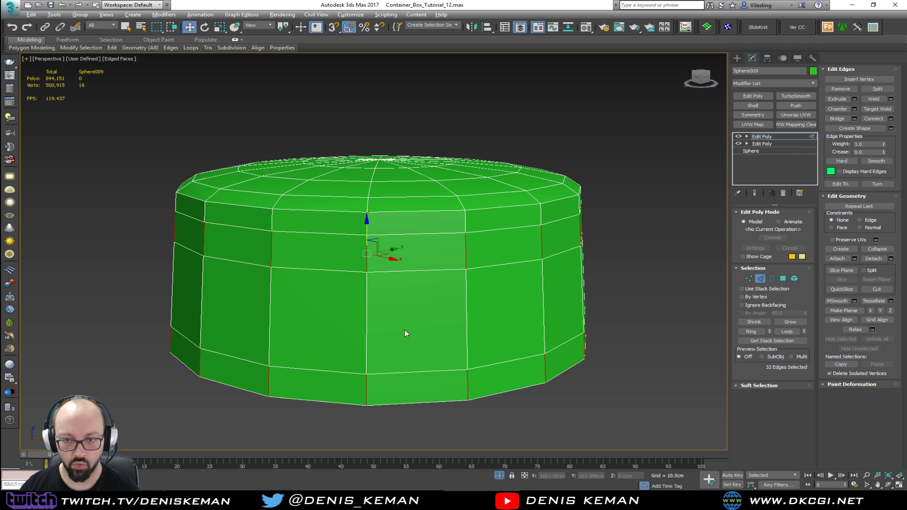
pyautogui.keyDown('ctrl'); pyautogui.click(783, 278); pyautogui.keyUp('ctrl')
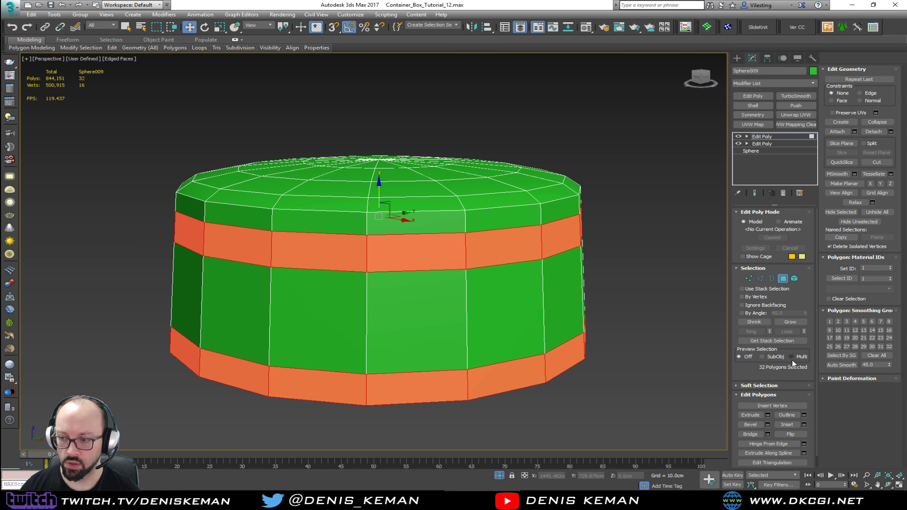
pyautogui.click(890, 132)
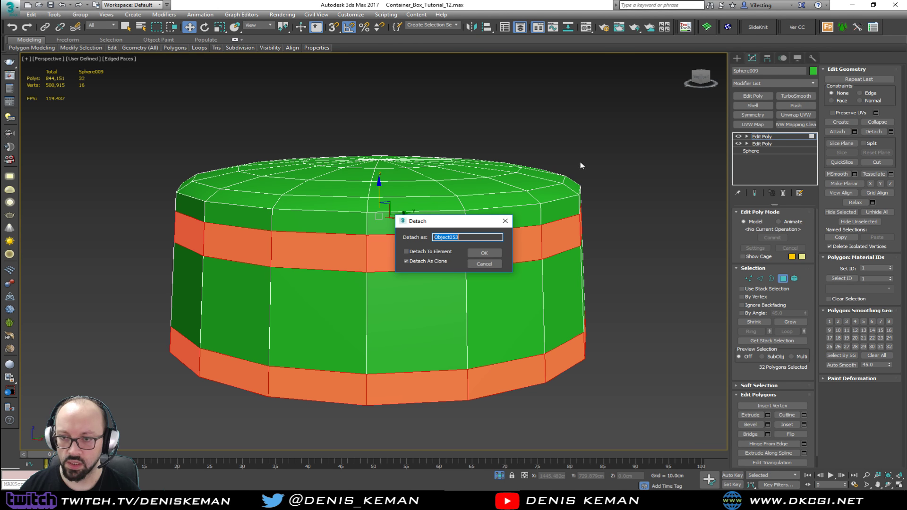
pyautogui.click(484, 255)
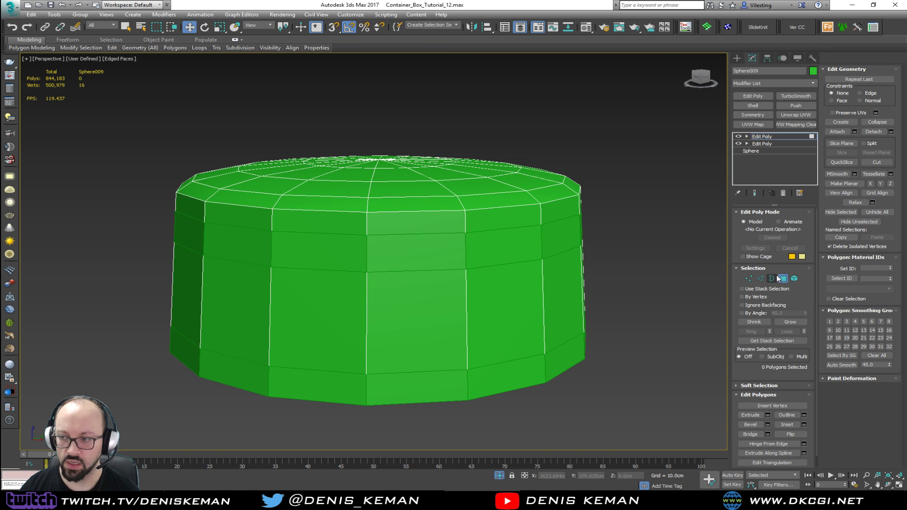
# - Add a Shell modifier with an outer amount of 0.5 cm to the detached bands
pyautogui.press('4')
pyautogui.click(559, 236)
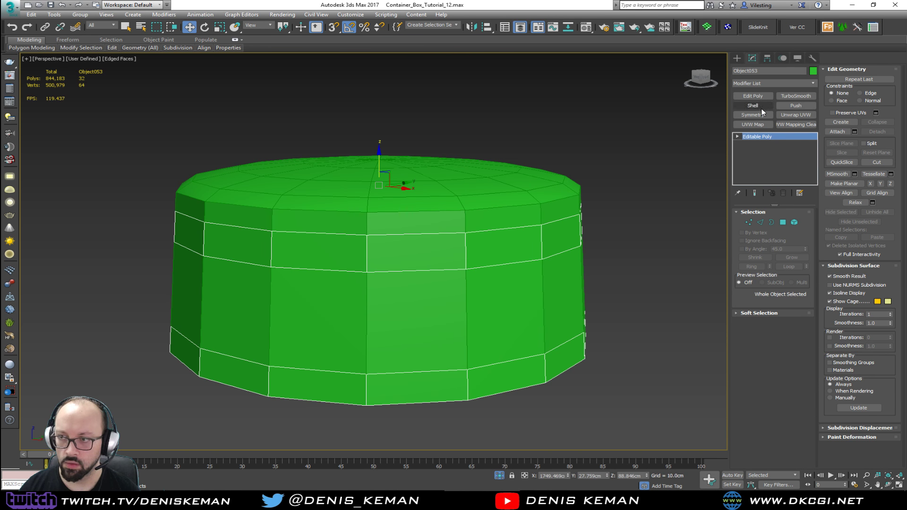
pyautogui.click(758, 107)
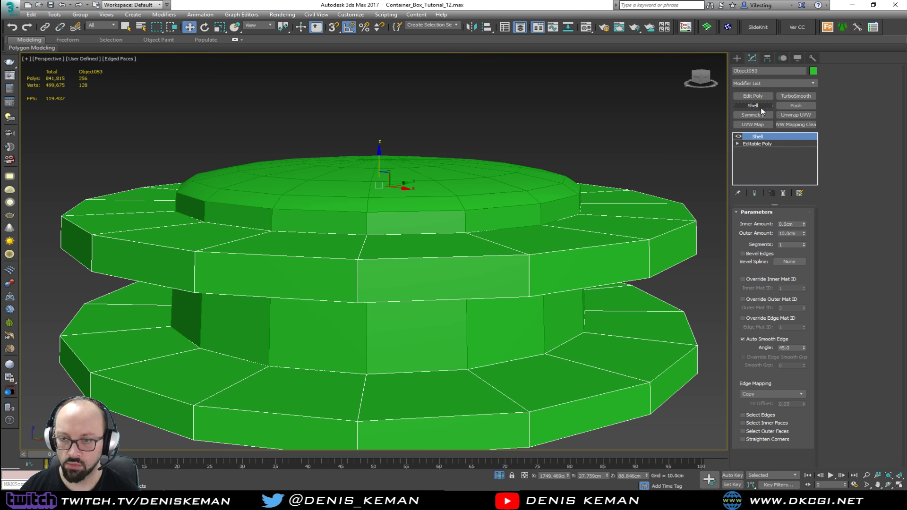
pyautogui.doubleClick(795, 234)
pyautogui.write('0.5')
pyautogui.press('Return')
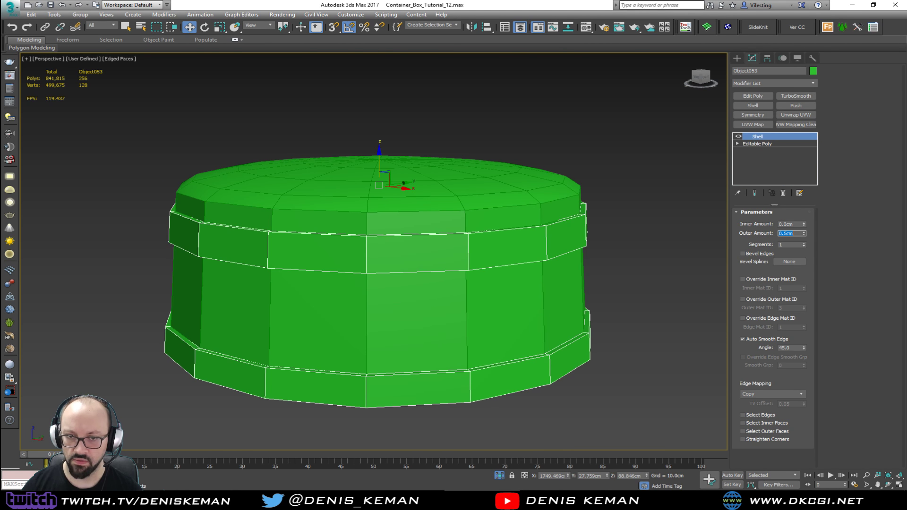
# - Apply TurboSmooth to the bands, separated by smoothing groups
pyautogui.click(797, 96)
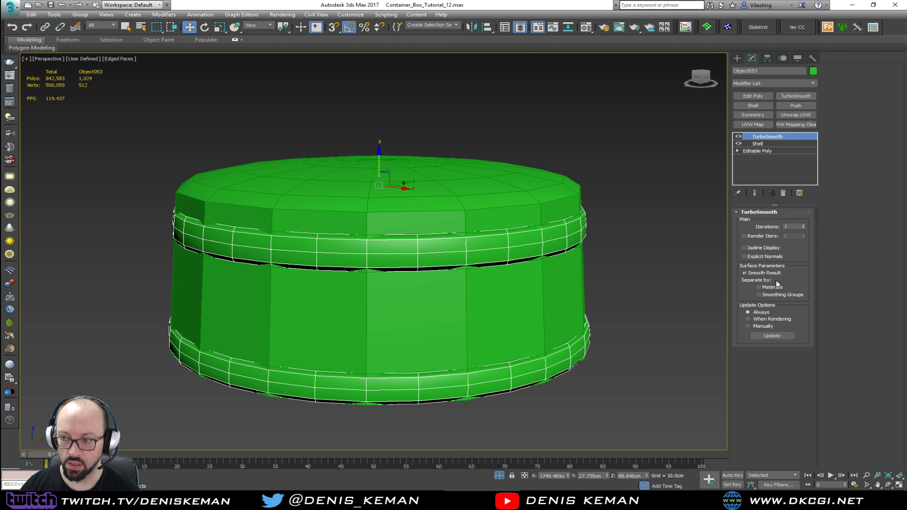
pyautogui.click(759, 294)
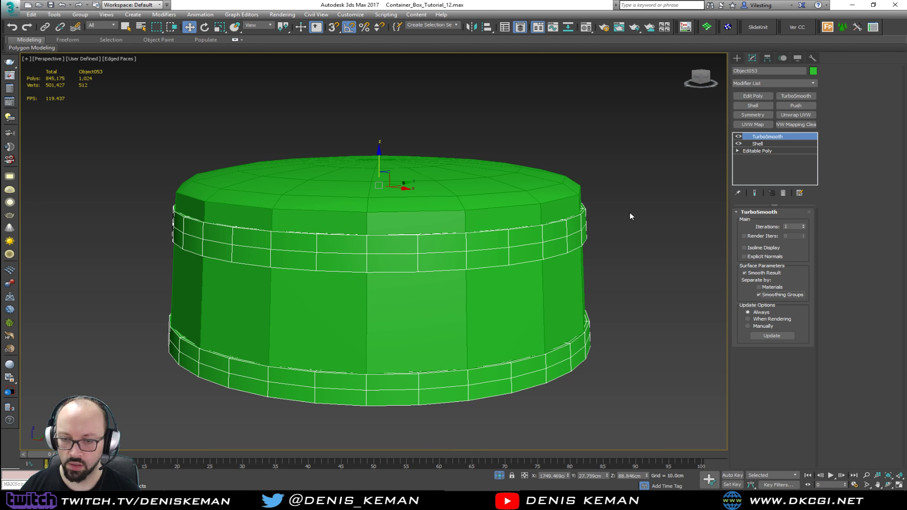
pyautogui.click(597, 243)
# - Extend the seat's open bottom border inward to form a flat ring on the underside
pyautogui.click(510, 272)
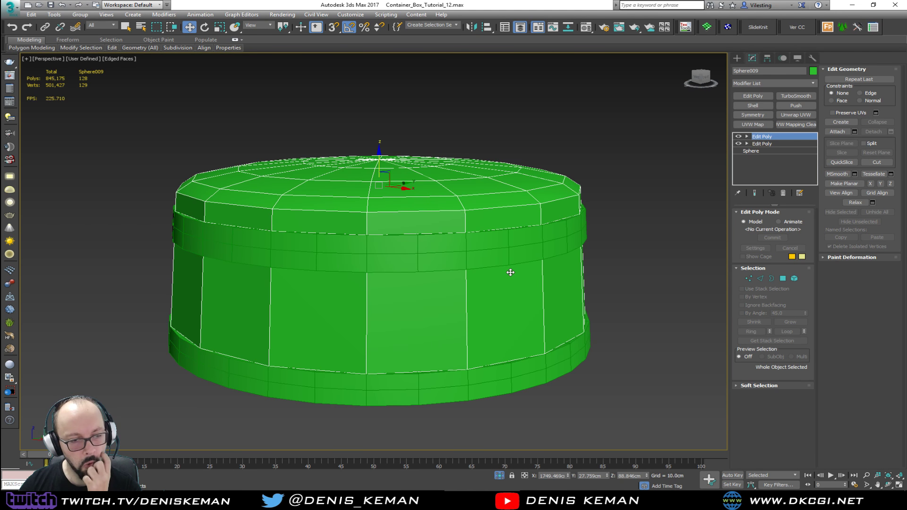
pyautogui.keyDown('alt'); pyautogui.moveTo(511, 272); pyautogui.dragTo(526, 256, button='middle'); pyautogui.keyUp('alt')
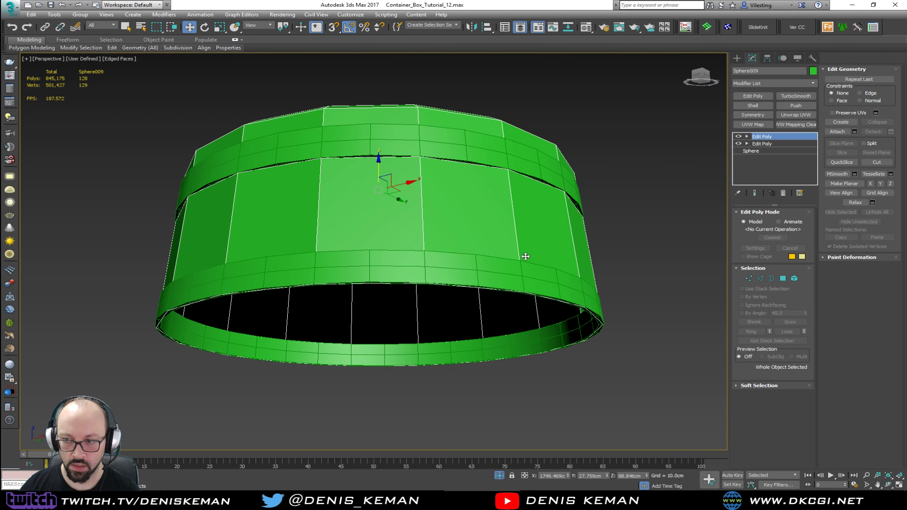
pyautogui.press('3')
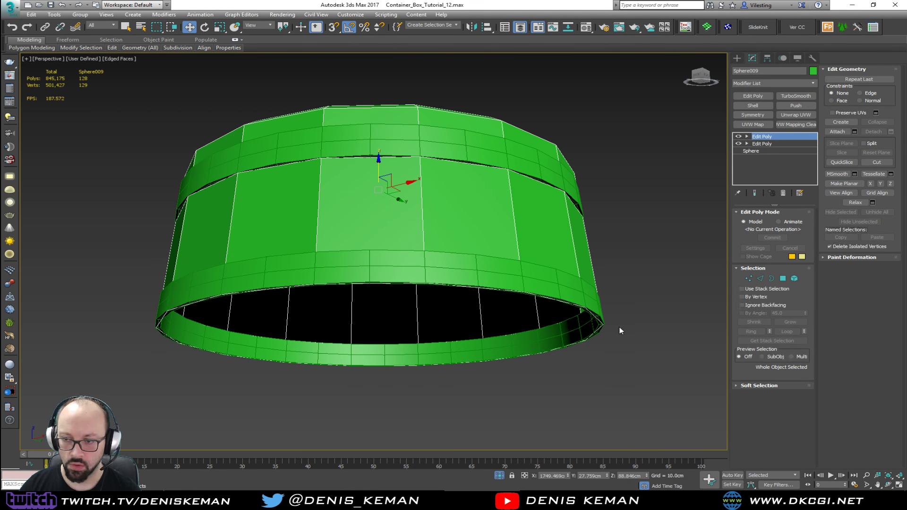
pyautogui.click(601, 323)
pyautogui.press('r')
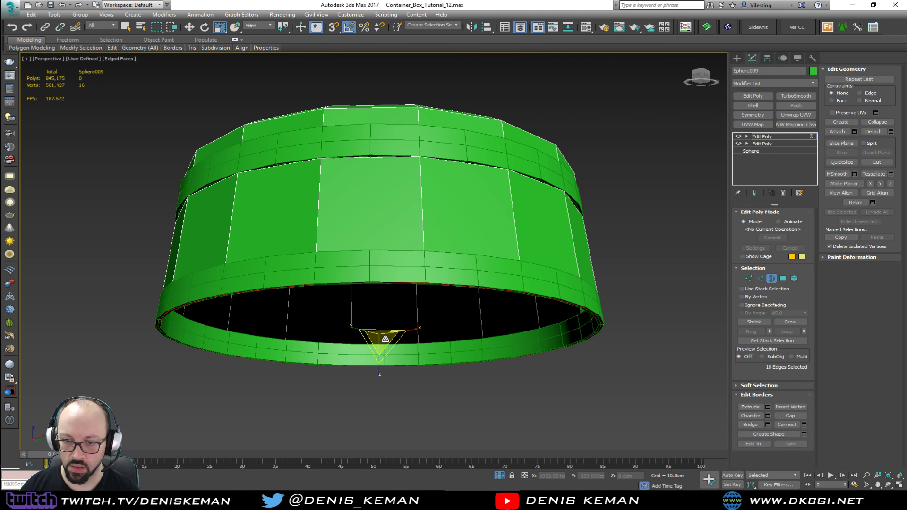
pyautogui.keyDown('shift'); pyautogui.moveTo(381, 337); pyautogui.dragTo(379, 347); pyautogui.keyUp('shift')
# - Extend the ring's inner border up into a shallow recess, then inward, and collapse it to a centre point to close the underside
pyautogui.press('w')
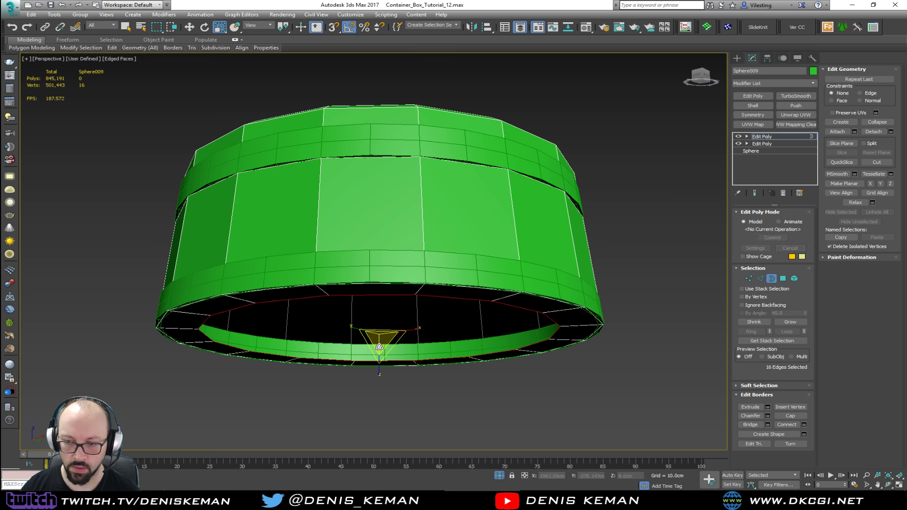
pyautogui.keyDown('alt'); pyautogui.moveTo(379, 347); pyautogui.dragTo(380, 323, button='middle'); pyautogui.keyUp('alt')
pyautogui.moveTo(381, 324)
pyautogui.keyDown('shift'); pyautogui.mouseDown()
pyautogui.moveTo(384, 289)
pyautogui.moveTo(378, 334)
pyautogui.mouseUp(); pyautogui.keyUp('shift')
pyautogui.press('r')
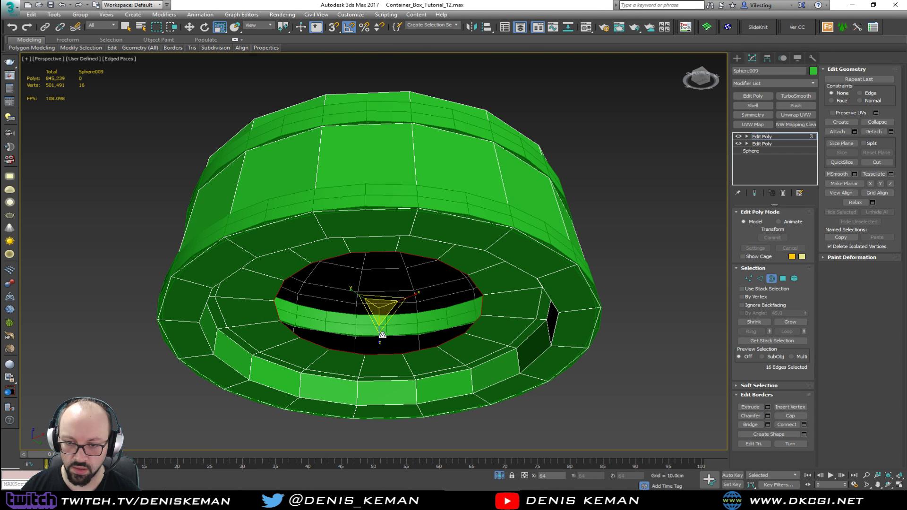
pyautogui.click(879, 122)
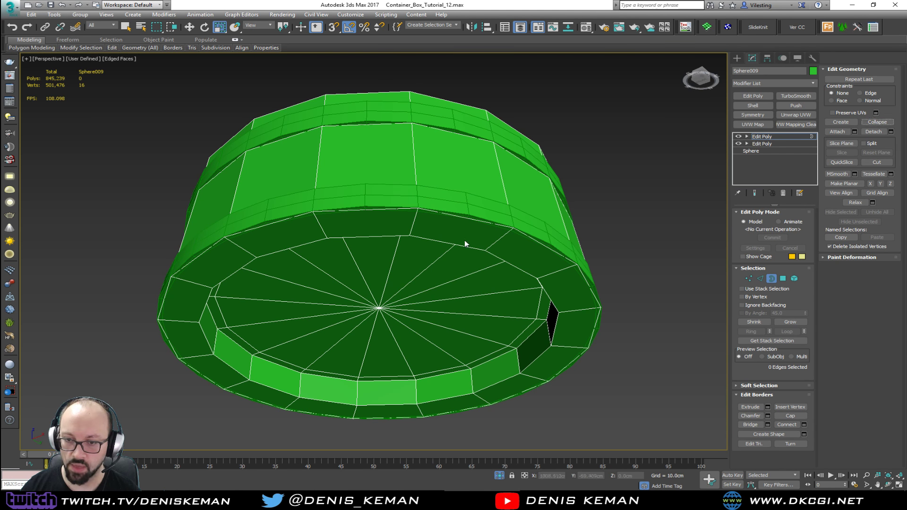
# - Chamfer the outer, inner and recess edge loops on the seat's underside by 0.2 cm and raise the chamfer's segment count
pyautogui.press('2')
pyautogui.doubleClick(248, 231)
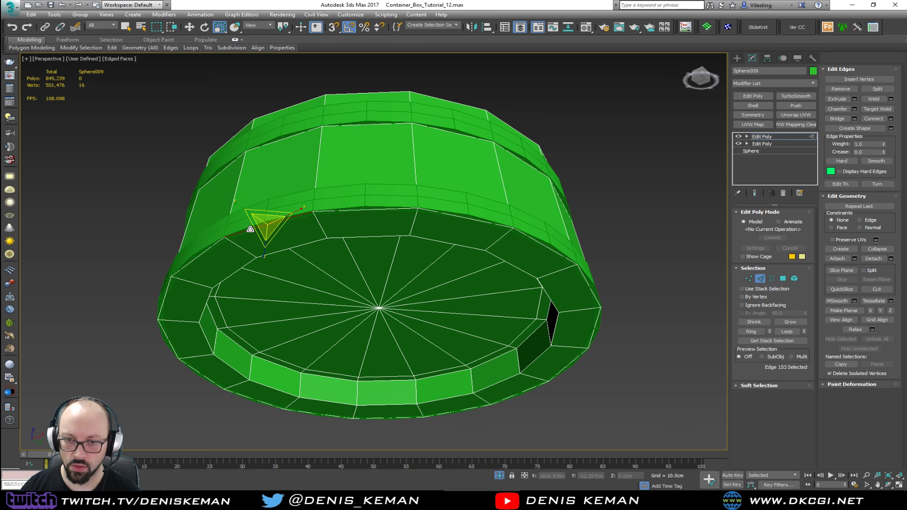
pyautogui.keyDown('ctrl'); pyautogui.doubleClick(274, 252); pyautogui.keyUp('ctrl')
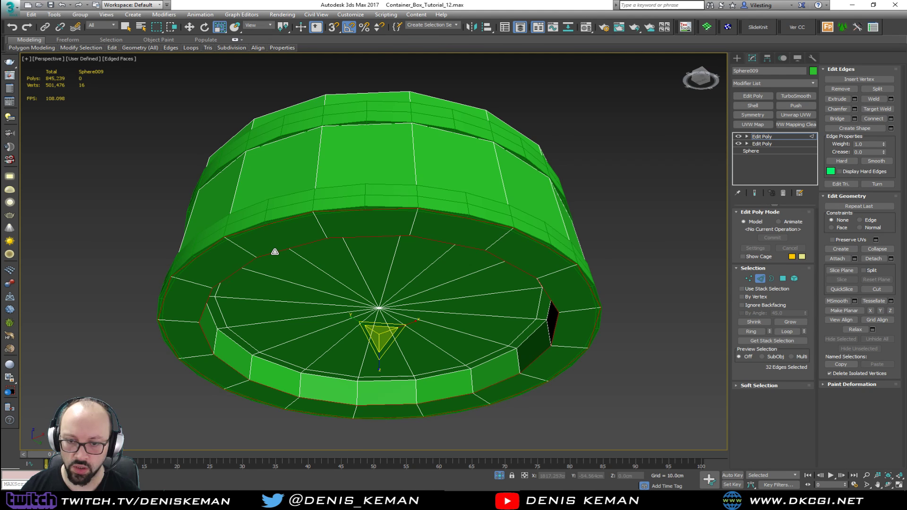
pyautogui.keyDown('ctrl'); pyautogui.doubleClick(260, 361); pyautogui.keyUp('ctrl')
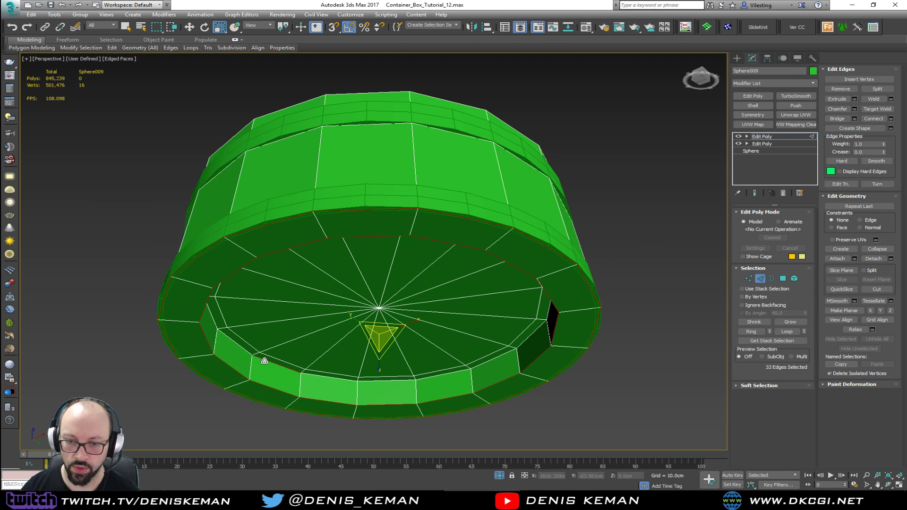
pyautogui.click(855, 109)
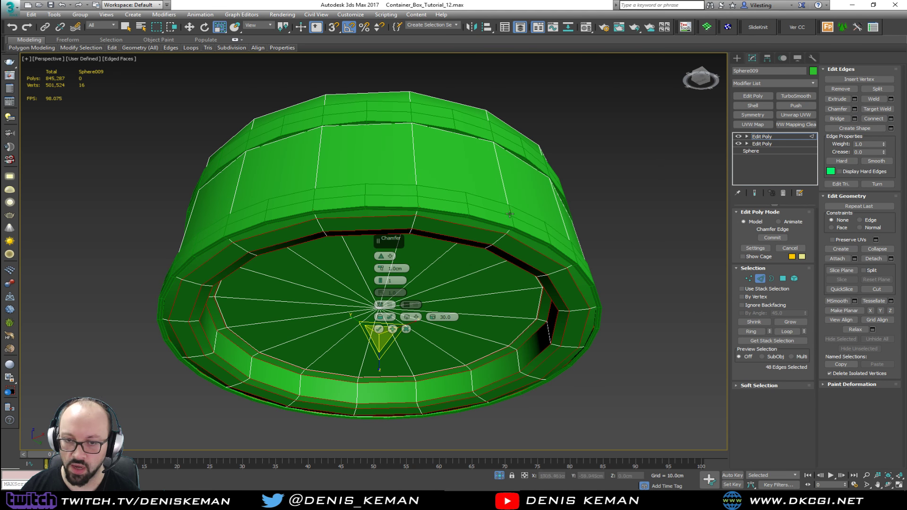
pyautogui.scroll(4, 233, 261)
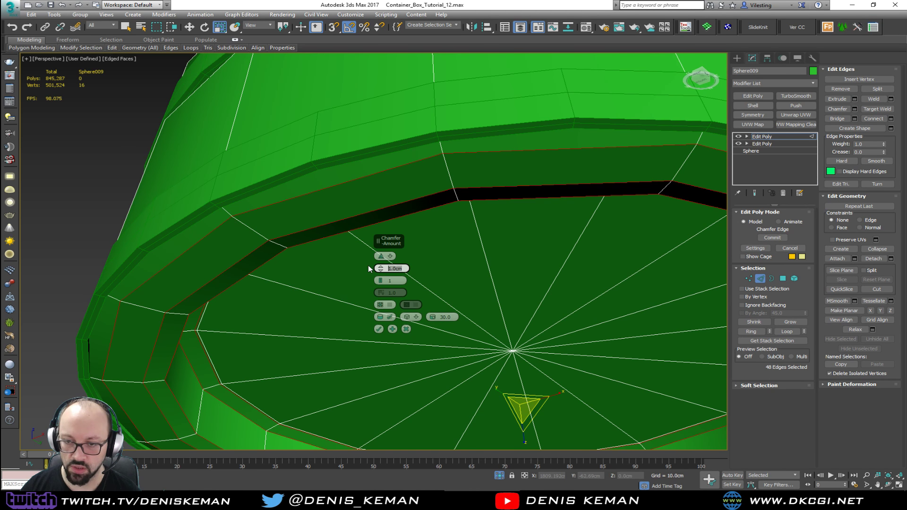
pyautogui.write('0.2')
pyautogui.press('Return')
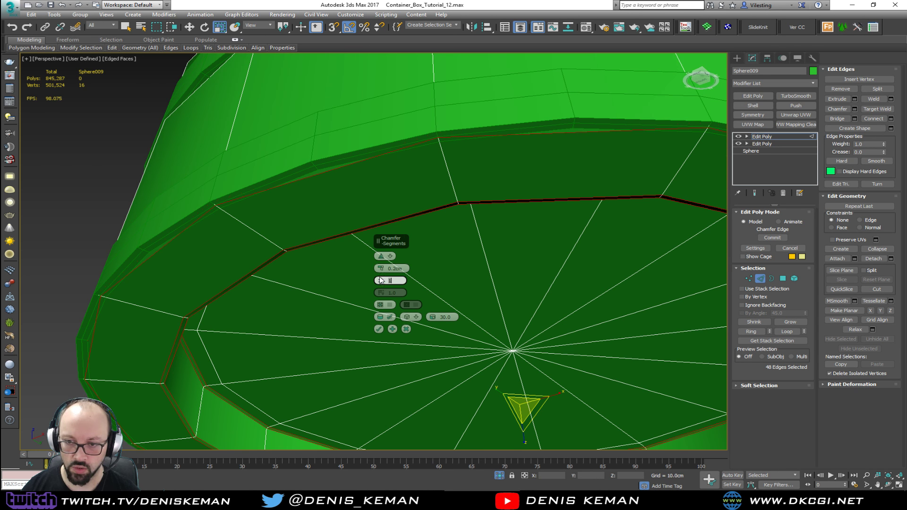
pyautogui.click(380, 279)
pyautogui.click(379, 329)
# - Display the viewport in wireframe and leave edge editing on the seat
pyautogui.keyDown('alt'); pyautogui.moveTo(387, 245); pyautogui.dragTo(388, 290, button='middle'); pyautogui.keyUp('alt')
pyautogui.scroll(-6, 387, 290)
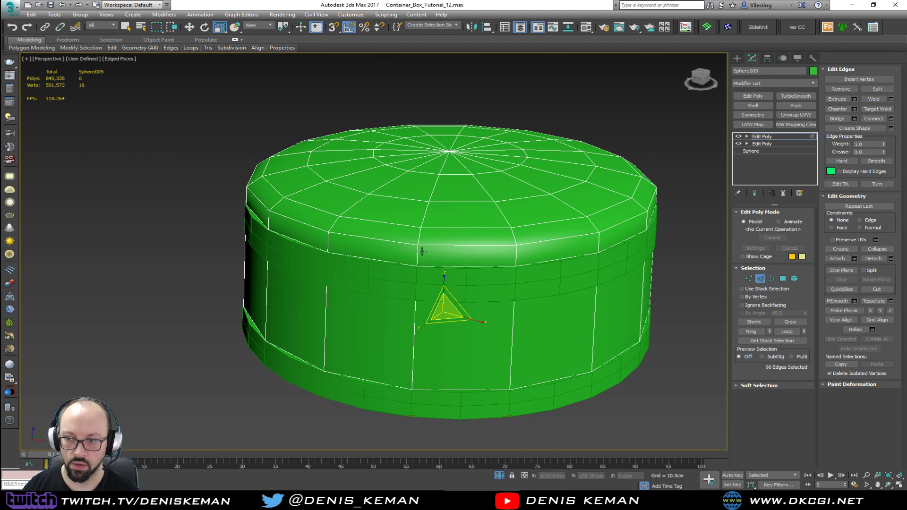
pyautogui.keyDown('alt'); pyautogui.moveTo(453, 244); pyautogui.dragTo(431, 233, button='middle'); pyautogui.keyUp('alt')
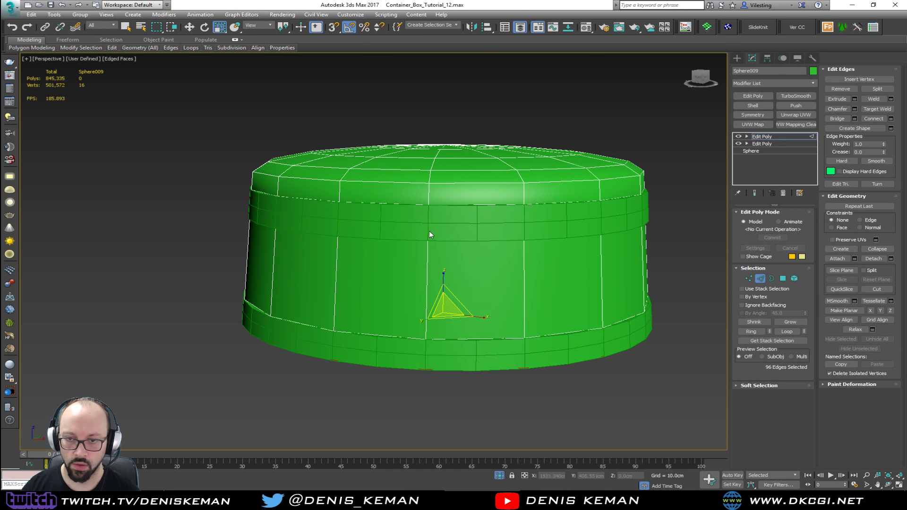
pyautogui.scroll(3, 348, 203)
pyautogui.press('F3')
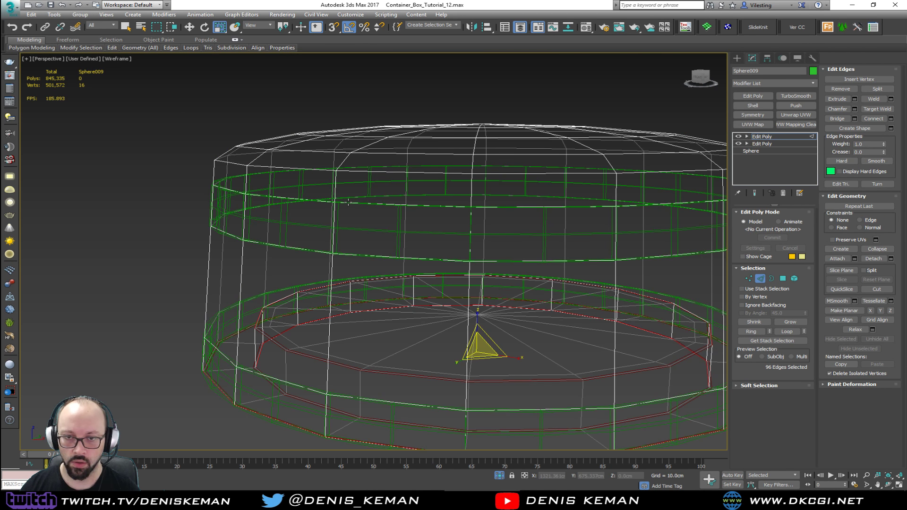
pyautogui.click(760, 278)
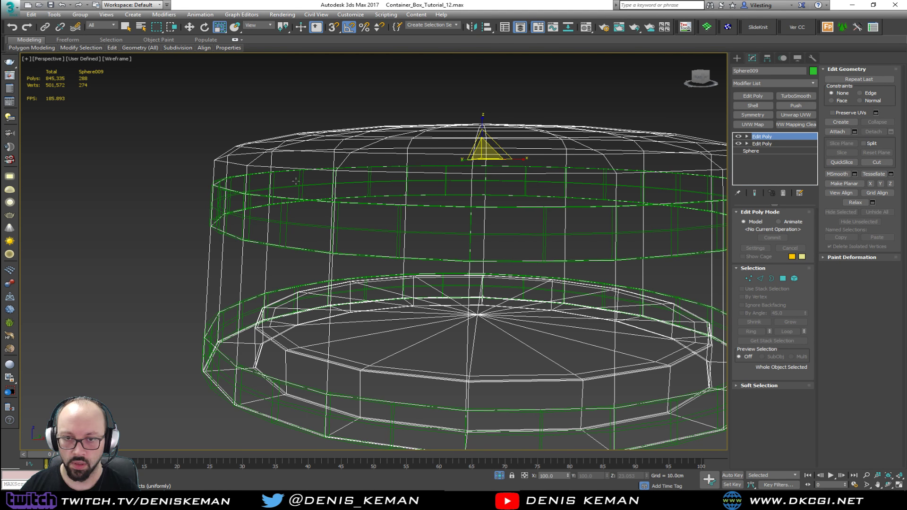
pyautogui.scroll(3, 242, 187)
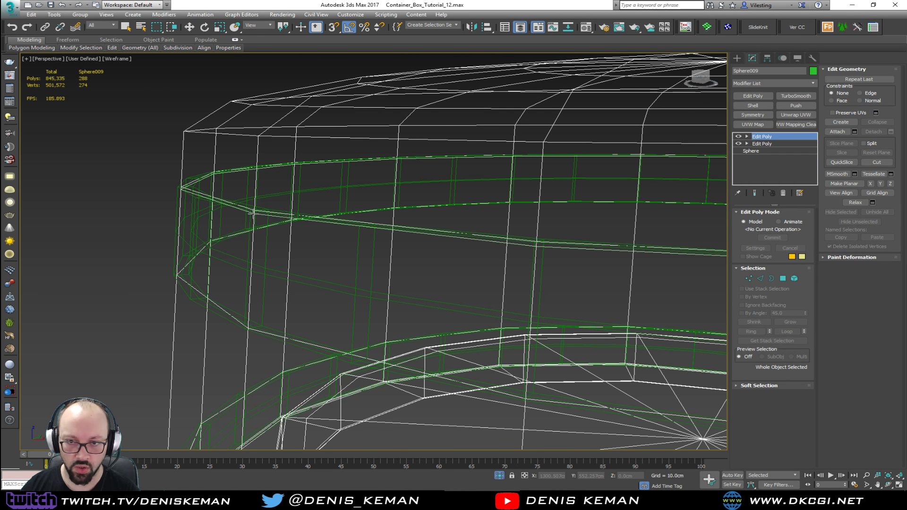
pyautogui.press('w')
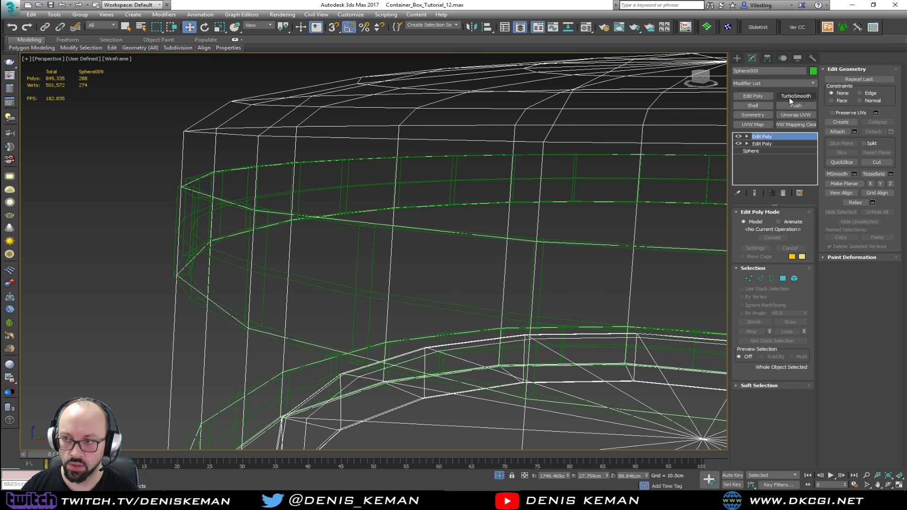
# - Add another Edit Poly modifier and insert a SwiftLoop edge loop just below the upper metal band's top edge
pyautogui.click(753, 96)
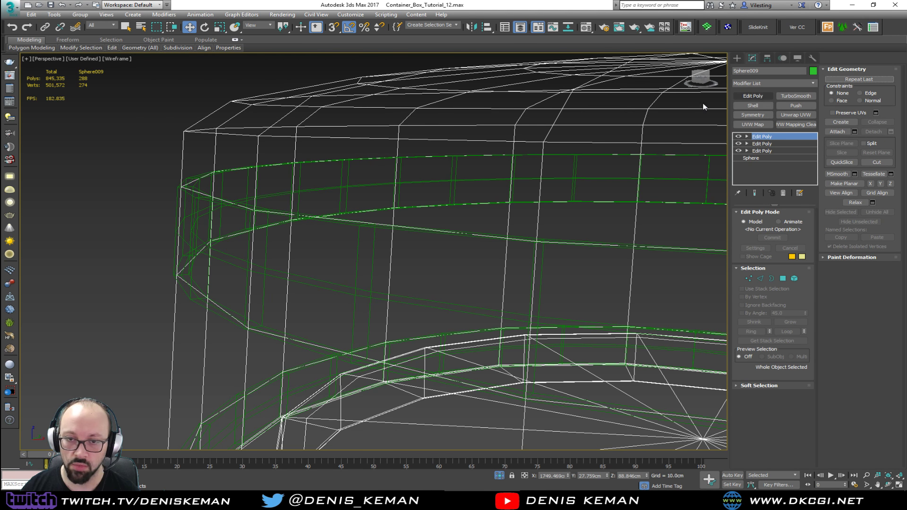
pyautogui.scroll(5, 207, 206)
pyautogui.scroll(-4, 207, 205)
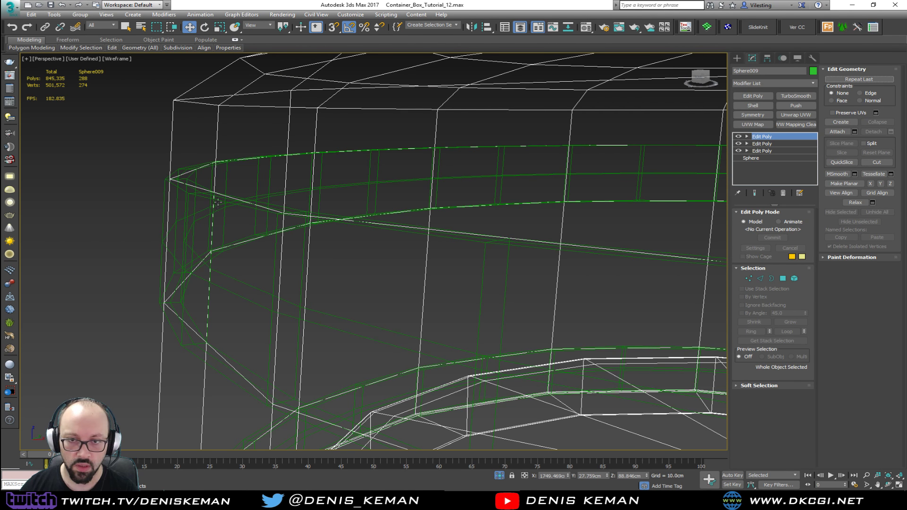
pyautogui.hotkey('alt', '1')
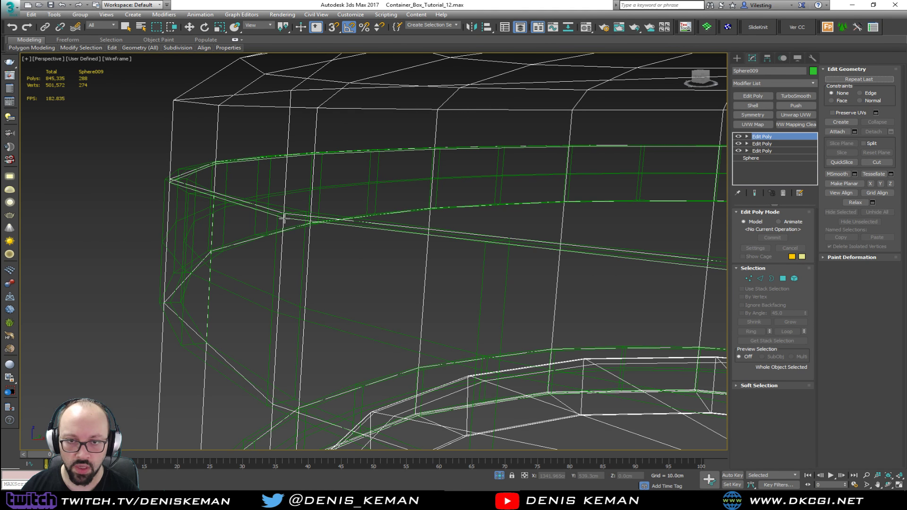
pyautogui.click(283, 218)
pyautogui.rightClick(283, 218)
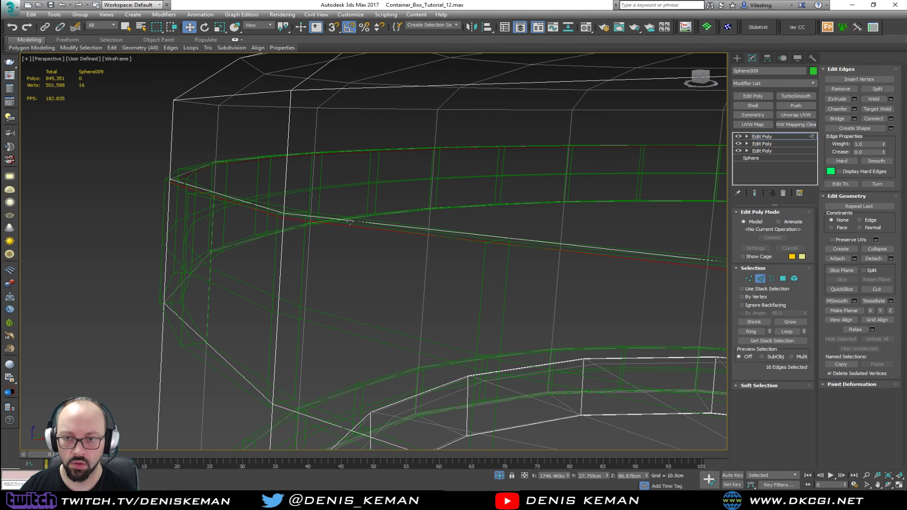
# - Detach the seat's domed top above the upper metal band as a separate object, with Detach As Clone off, and return to shaded display
pyautogui.press('1')
pyautogui.scroll(-5, 546, 211)
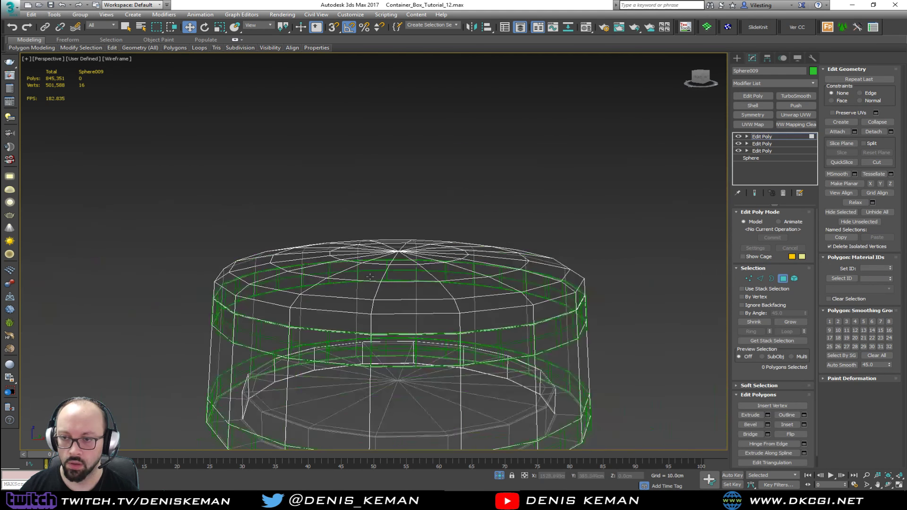
pyautogui.click(397, 250)
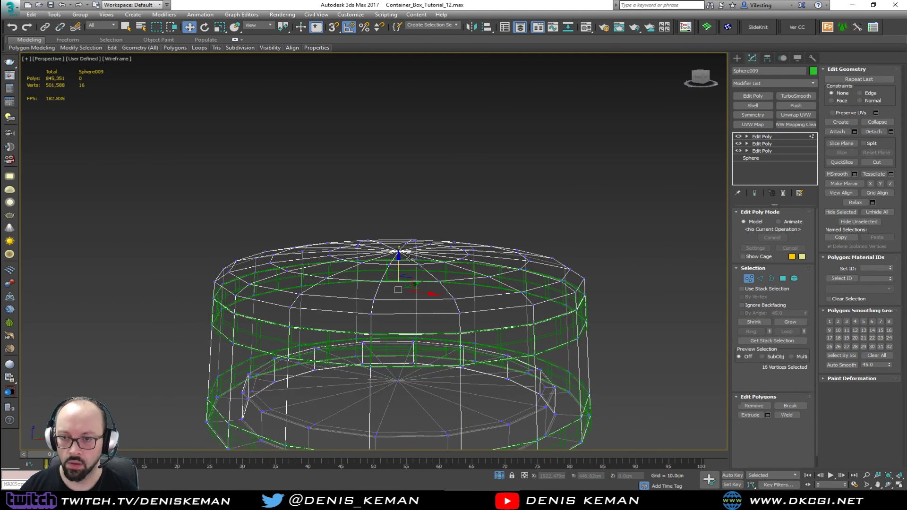
pyautogui.keyDown('ctrl'); pyautogui.click(783, 279); pyautogui.keyUp('ctrl')
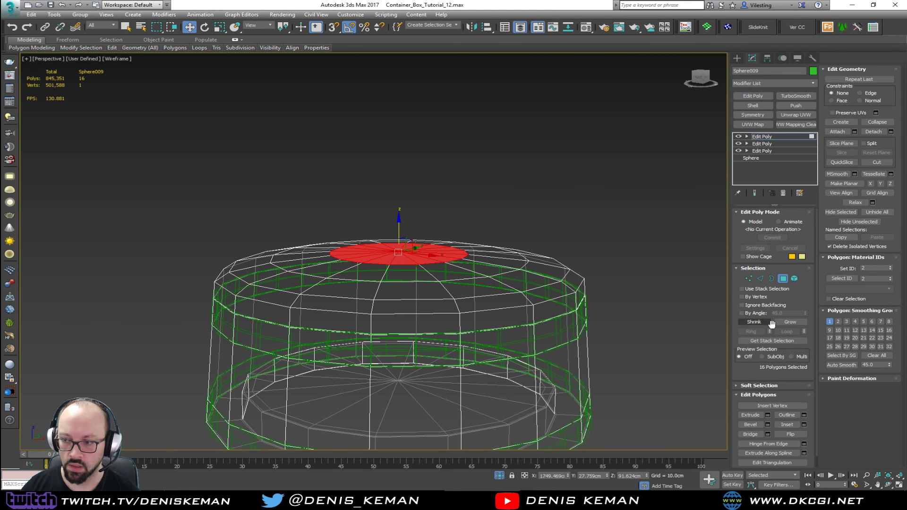
pyautogui.click(786, 324)
pyautogui.click(787, 323)
pyautogui.click(787, 324)
pyautogui.click(787, 325)
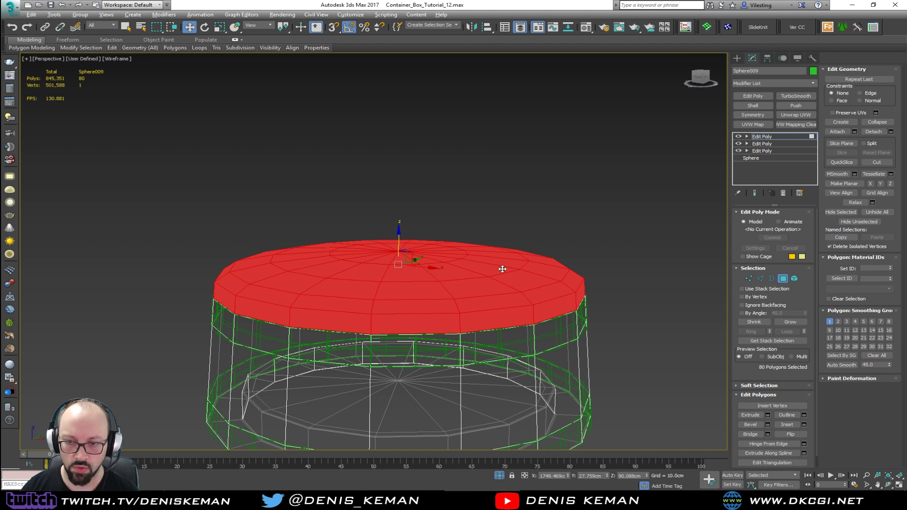
pyautogui.keyDown('alt'); pyautogui.moveTo(503, 269); pyautogui.dragTo(538, 256, button='middle'); pyautogui.keyUp('alt')
pyautogui.click(891, 132)
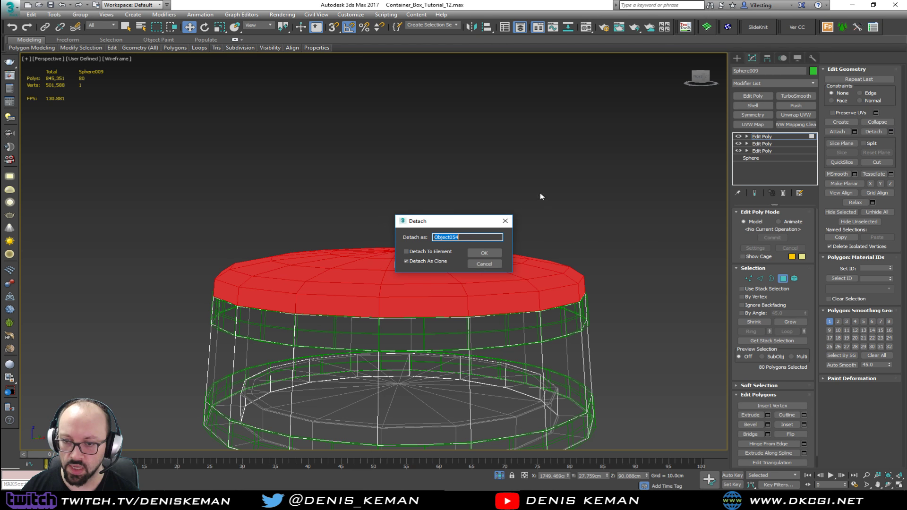
pyautogui.click(488, 254)
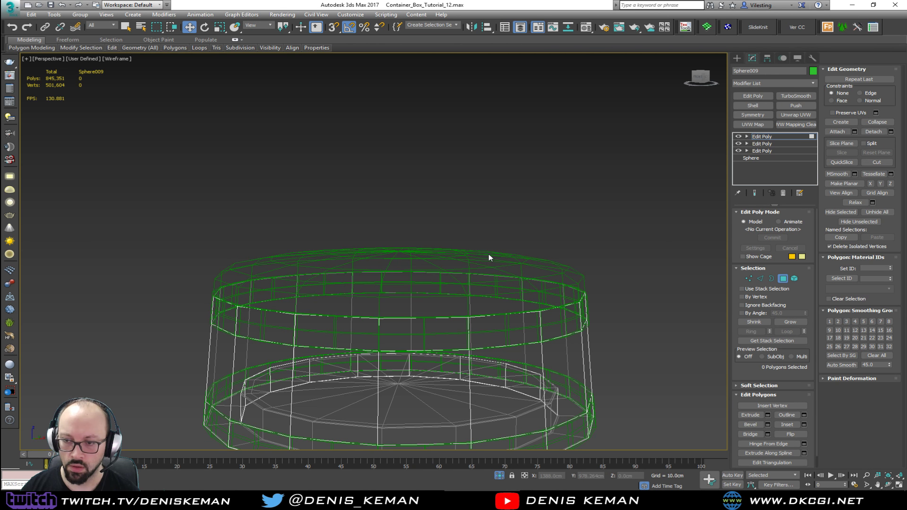
pyautogui.click(782, 278)
pyautogui.press('F3')
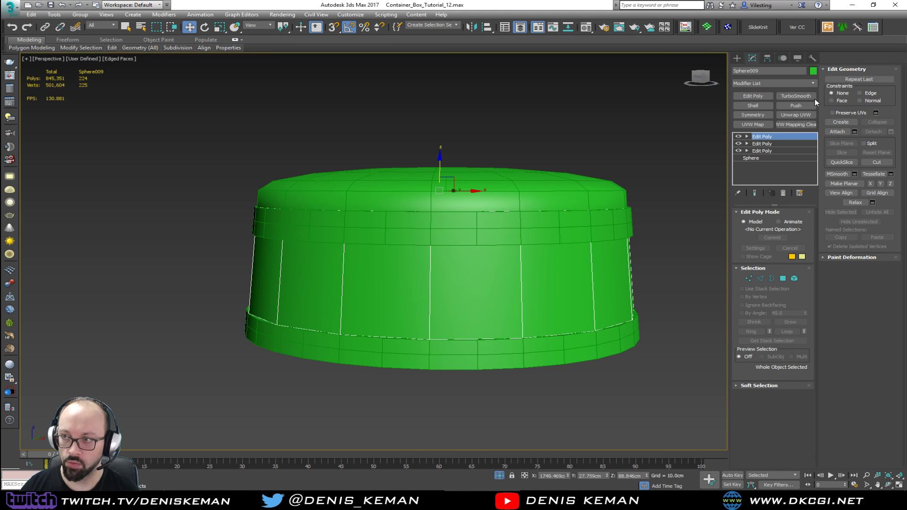
# - Apply TurboSmooth with 2 iterations to the seat body and set the metal bands' TurboSmooth to 2 iterations
pyautogui.click(799, 97)
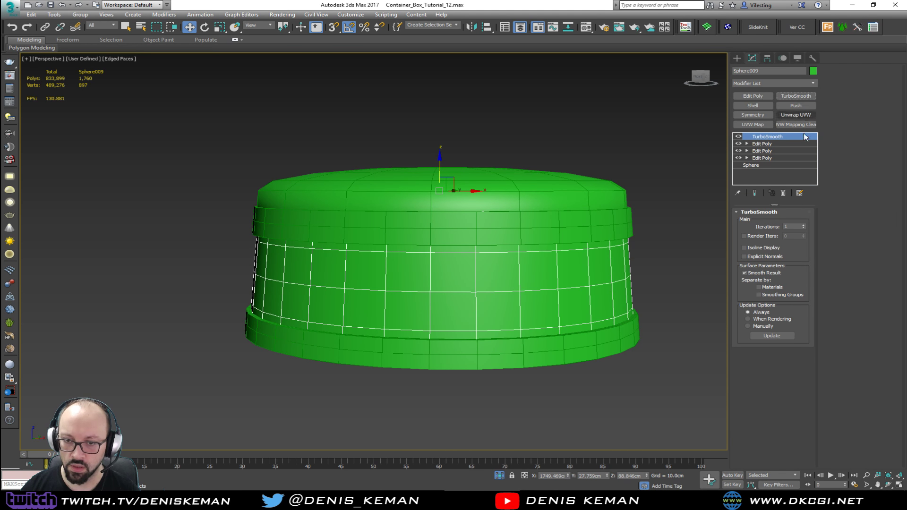
pyautogui.click(804, 225)
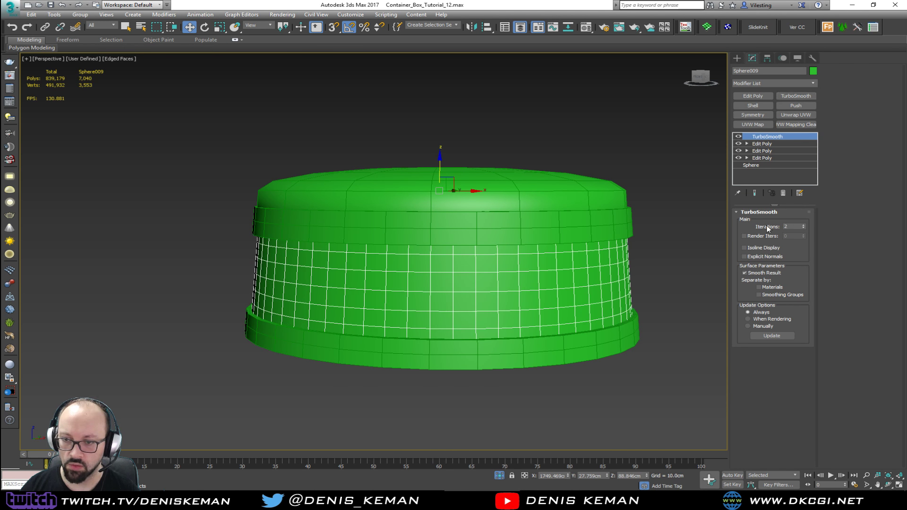
pyautogui.click(653, 249)
pyautogui.click(424, 354)
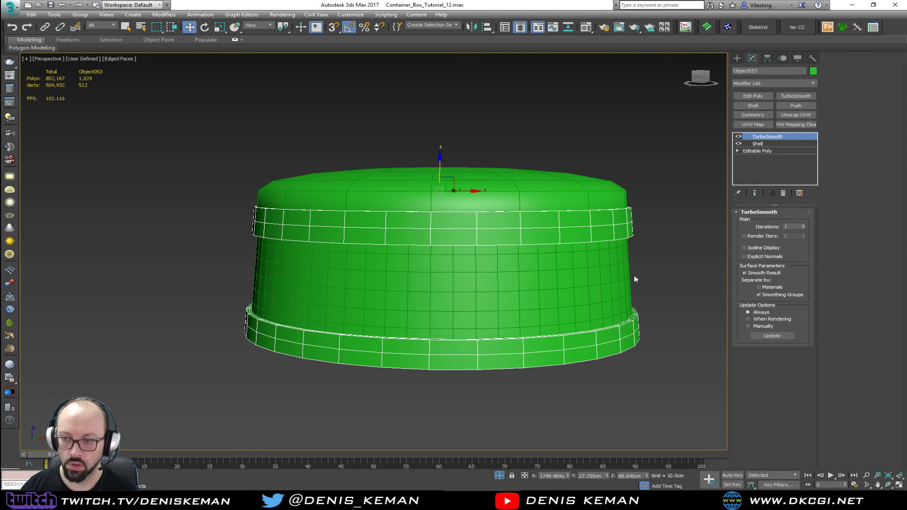
pyautogui.click(803, 225)
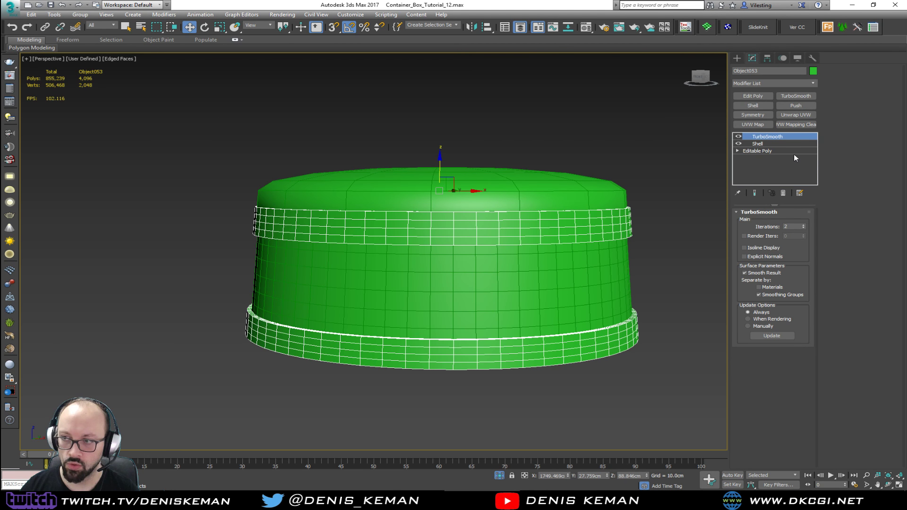
# - Change the metal bands' object color to dark grey and the seat body's to a lighter custom grey
pyautogui.click(813, 71)
pyautogui.click(380, 269)
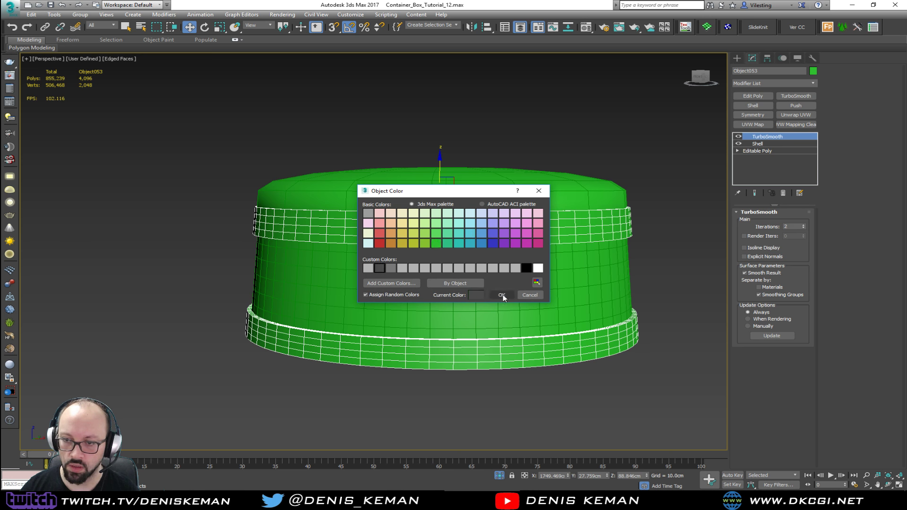
pyautogui.click(502, 295)
pyautogui.click(502, 294)
pyautogui.click(813, 71)
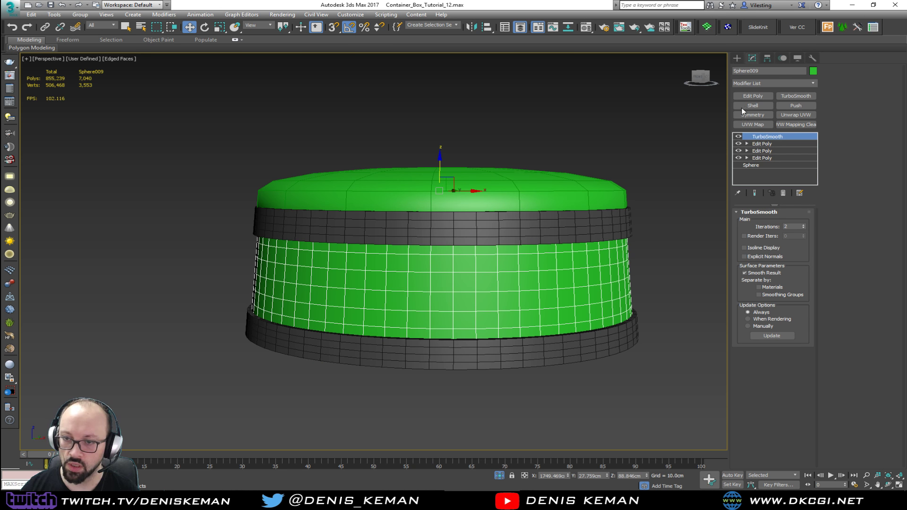
pyautogui.click(391, 269)
pyautogui.click(502, 295)
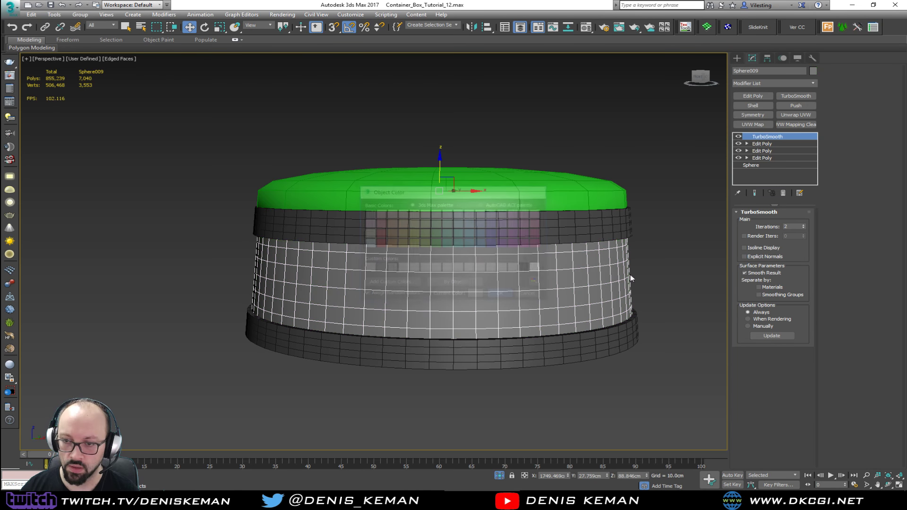
# - Turn off TurboSmooth on the metal bands and on the seat body, keeping edged faces shown
pyautogui.click(672, 261)
pyautogui.press('F4')
pyautogui.scroll(-3, 508, 238)
pyautogui.keyDown('alt'); pyautogui.moveTo(507, 238); pyautogui.dragTo(516, 257, button='middle'); pyautogui.keyUp('alt')
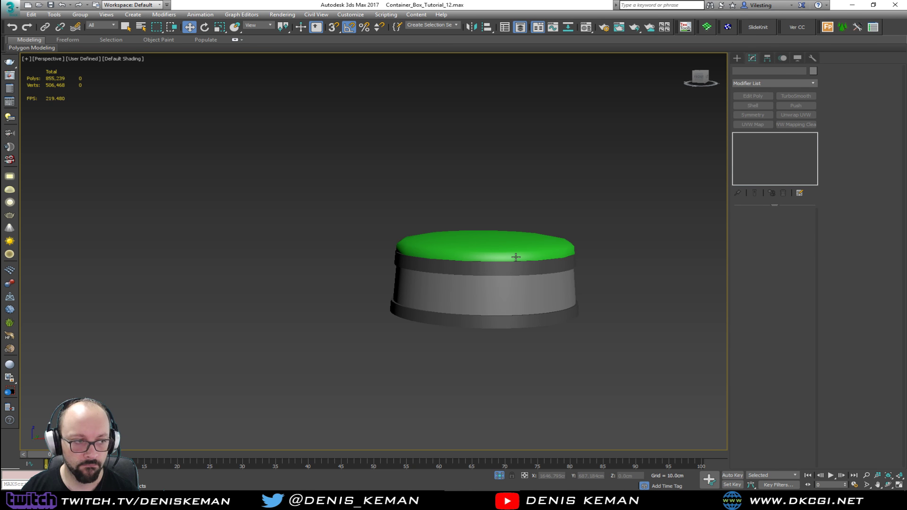
pyautogui.scroll(3, 472, 281)
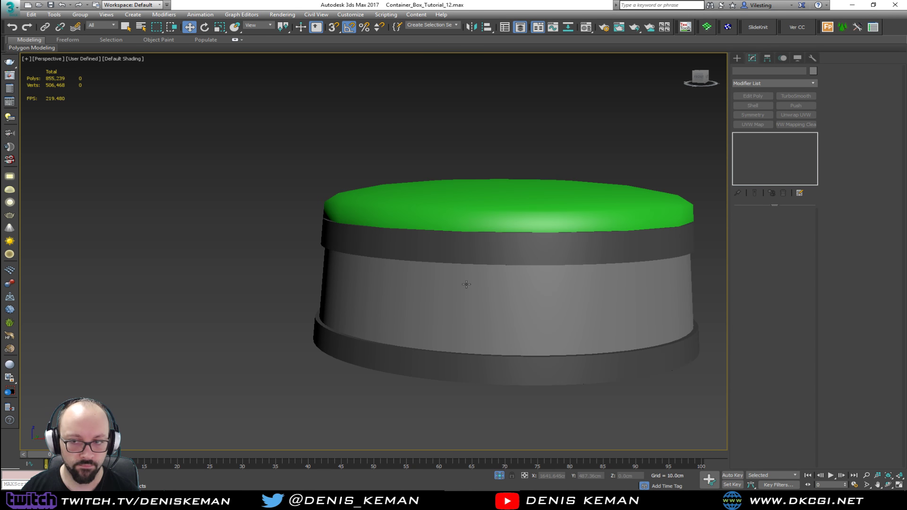
pyautogui.press('F4')
pyautogui.click(488, 256)
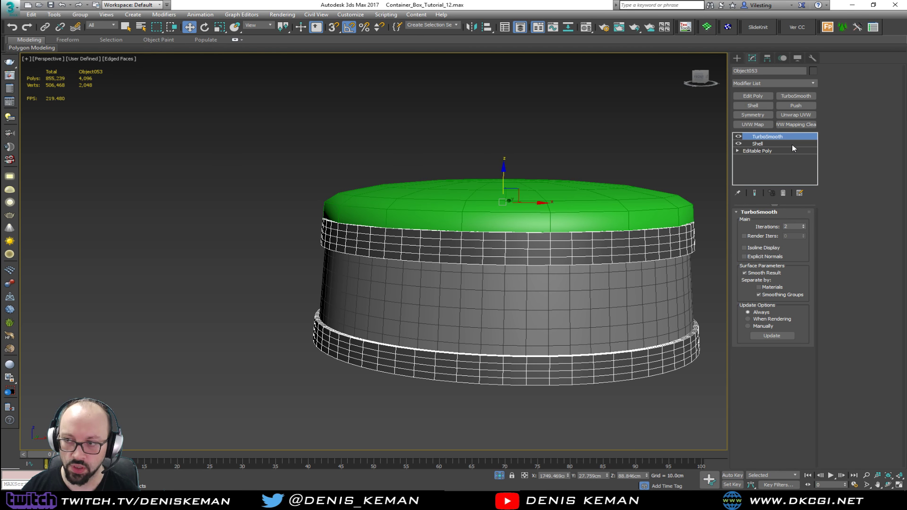
pyautogui.click(738, 136)
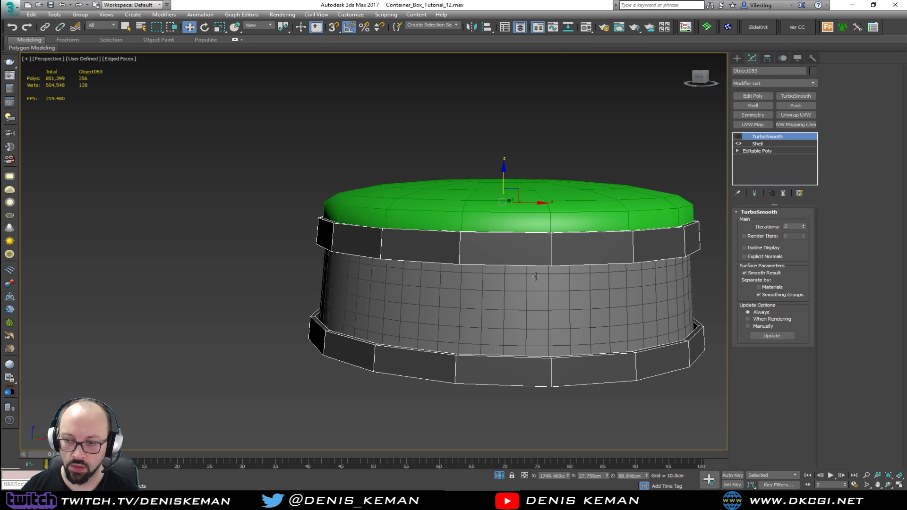
pyautogui.click(536, 277)
pyautogui.click(738, 136)
# - Insert a SwiftLoop edge loop around the seat body a short distance below the upper metal band in its top Edit Poly
pyautogui.moveTo(447, 264)
pyautogui.keyDown('alt'); pyautogui.mouseDown(button='middle')
pyautogui.moveTo(427, 289)
pyautogui.moveTo(432, 282)
pyautogui.mouseUp(button='middle'); pyautogui.keyUp('alt')
pyautogui.press('F3')
pyautogui.scroll(-3, 417, 284)
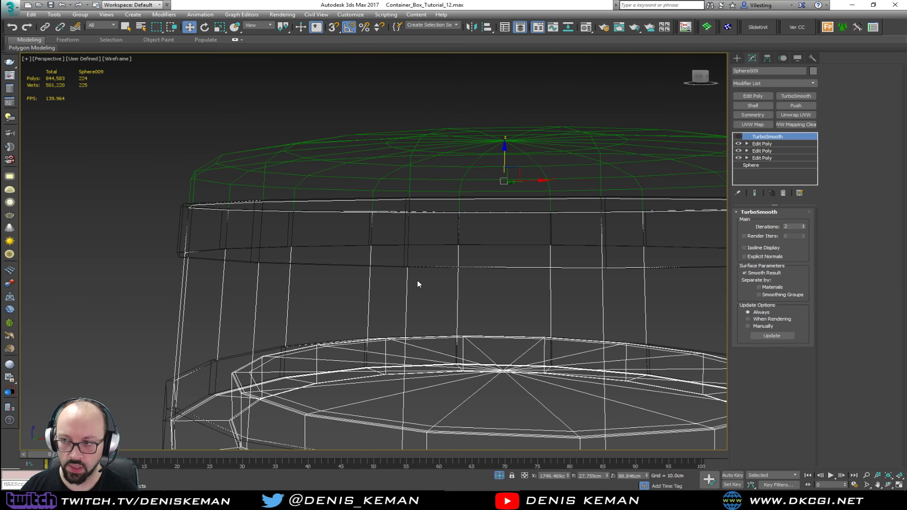
pyautogui.click(764, 144)
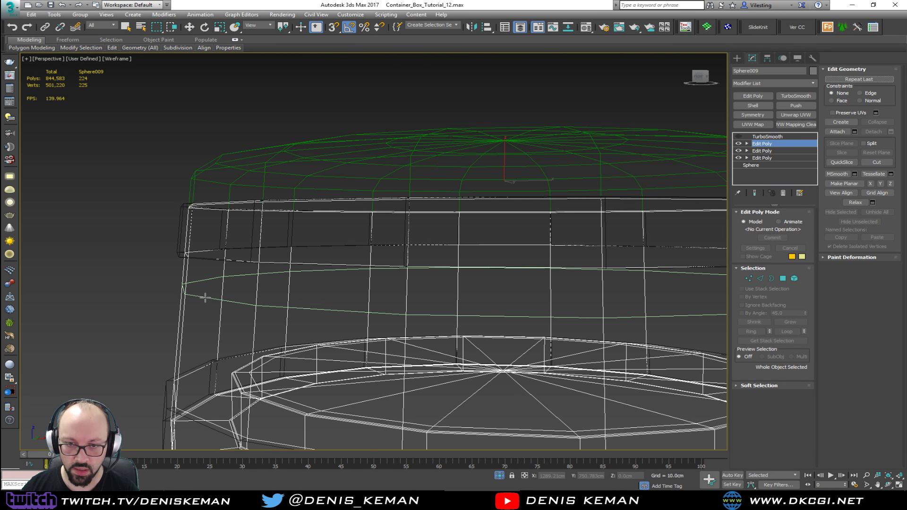
pyautogui.press('2')
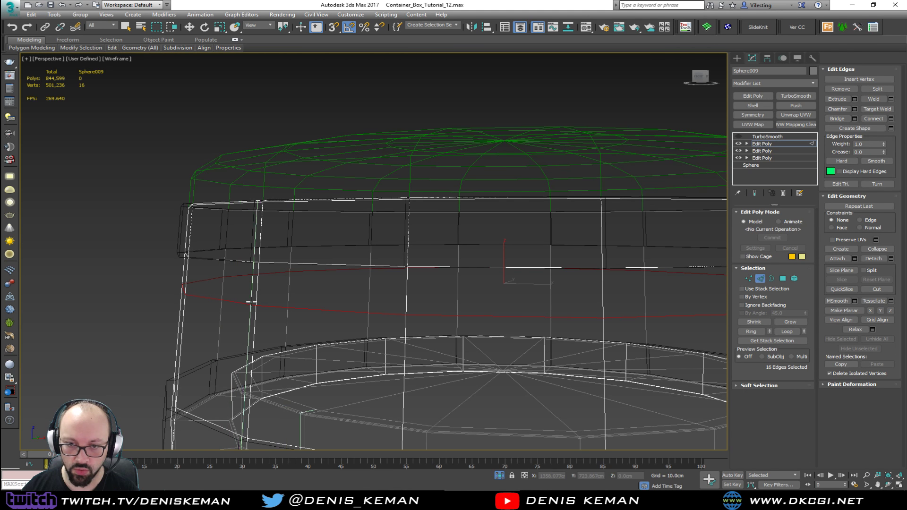
pyautogui.press('w')
pyautogui.click(760, 276)
# - Detach the ring of polygons directly below the upper metal band as a separate object, with Detach As Clone off
pyautogui.scroll(-3, 427, 277)
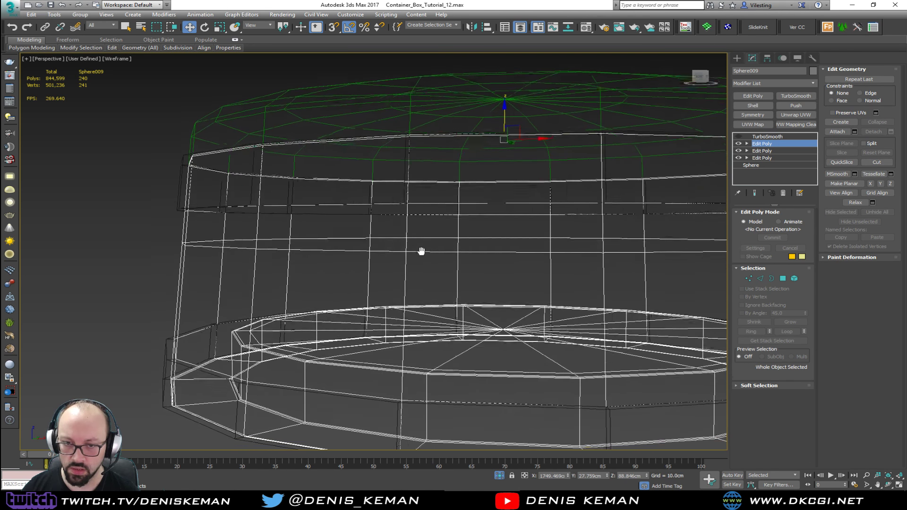
pyautogui.press('2')
pyautogui.click(412, 236)
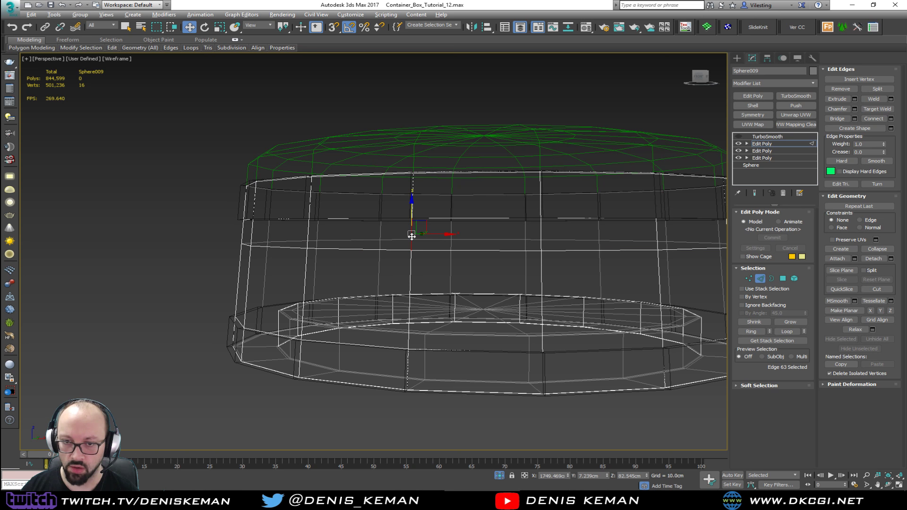
pyautogui.click(783, 279)
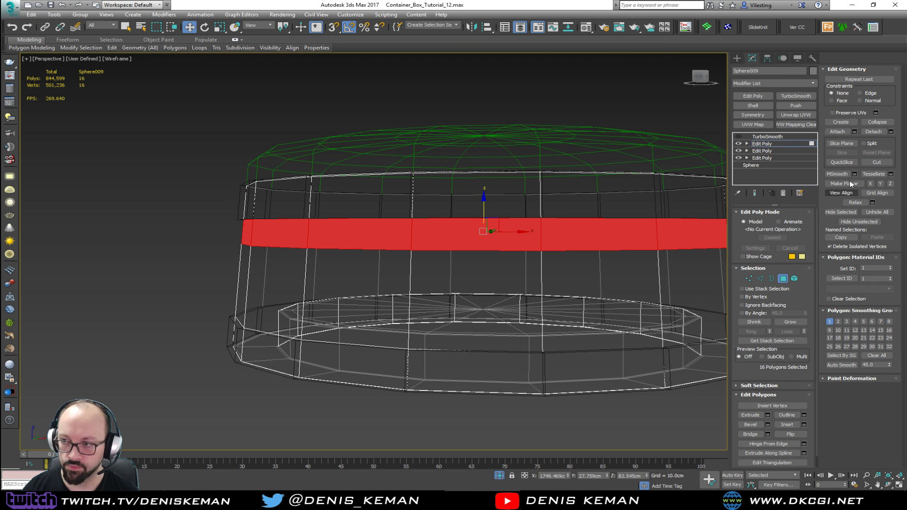
pyautogui.click(890, 132)
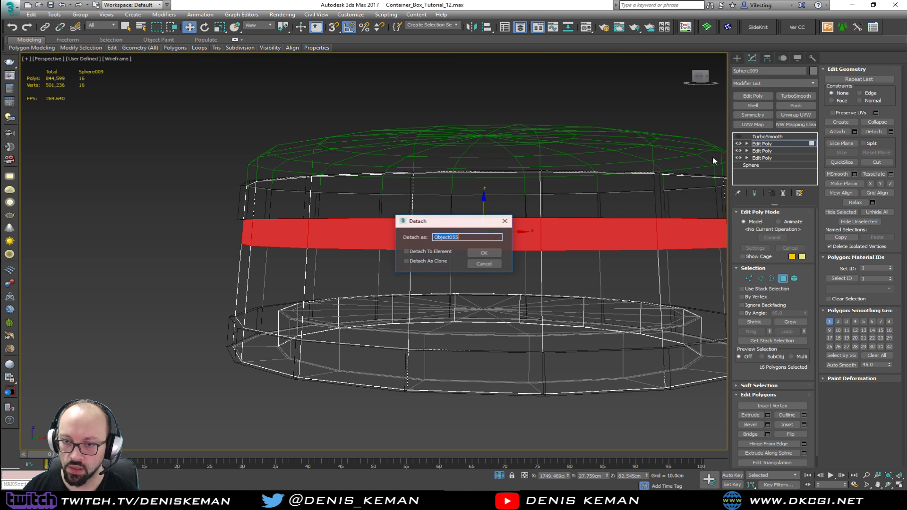
pyautogui.click(482, 255)
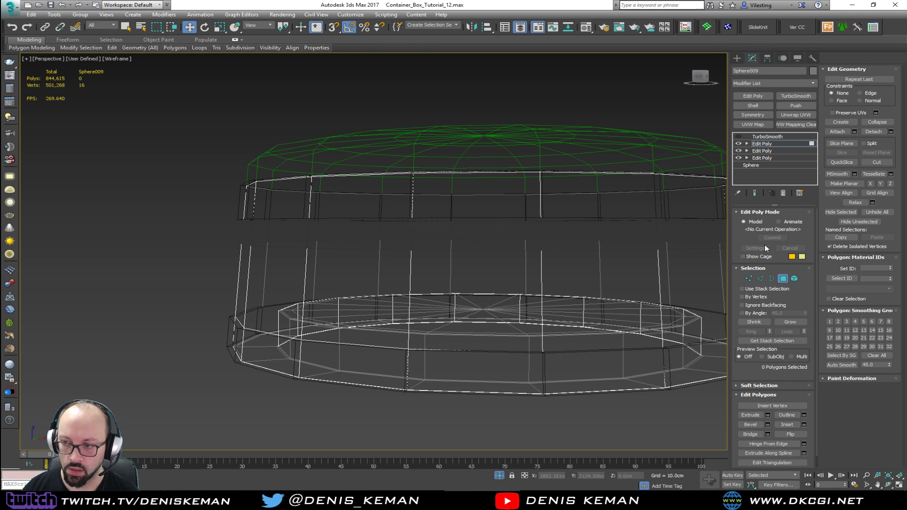
pyautogui.click(782, 278)
pyautogui.press('F3')
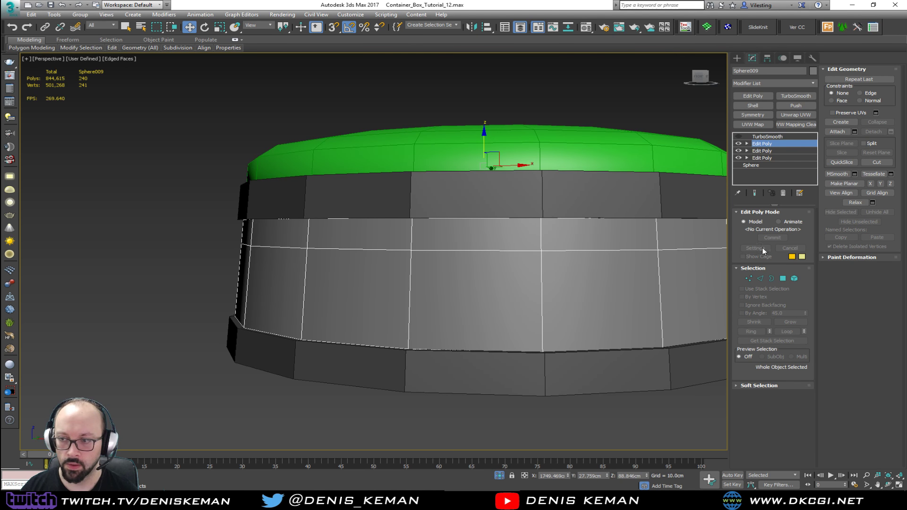
# - Give the detached ring a Shell with 0.5 cm outer amount and a TurboSmooth separated by Smoothing Groups
pyautogui.click(590, 240)
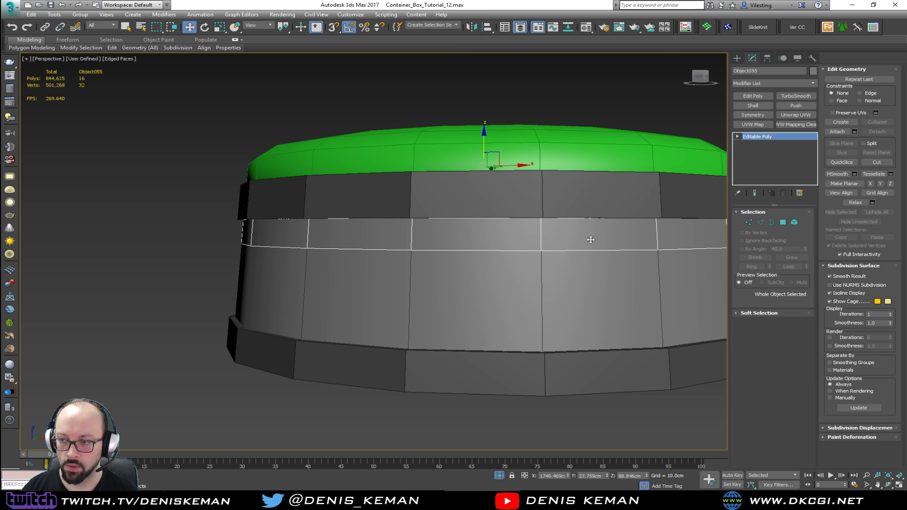
pyautogui.click(755, 107)
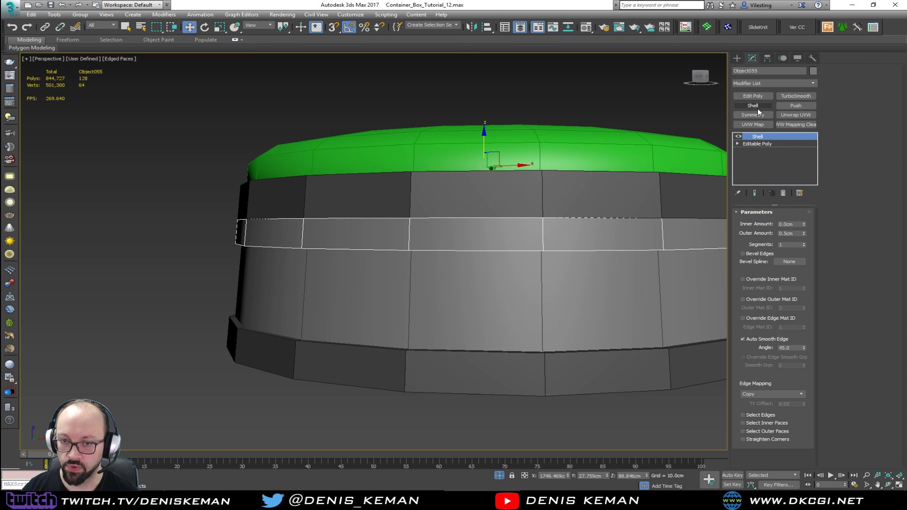
pyautogui.click(807, 97)
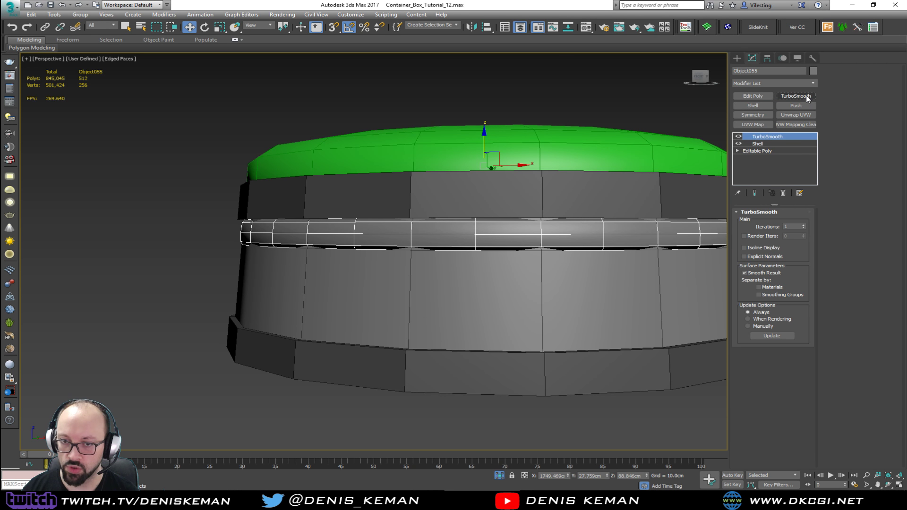
pyautogui.click(773, 295)
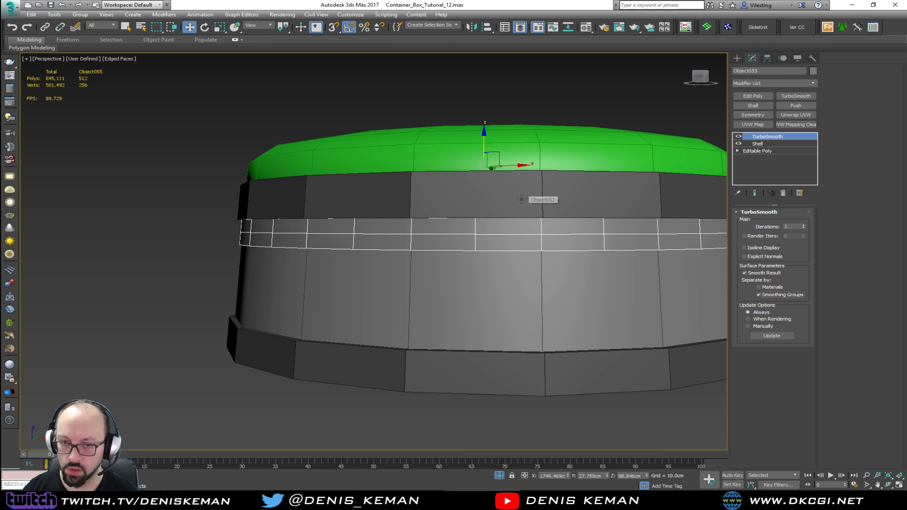
pyautogui.click(760, 144)
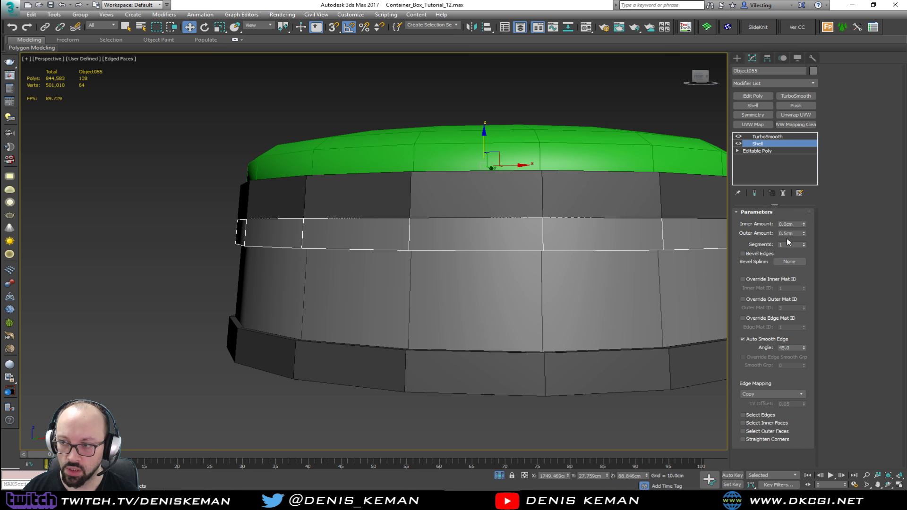
pyautogui.click(764, 138)
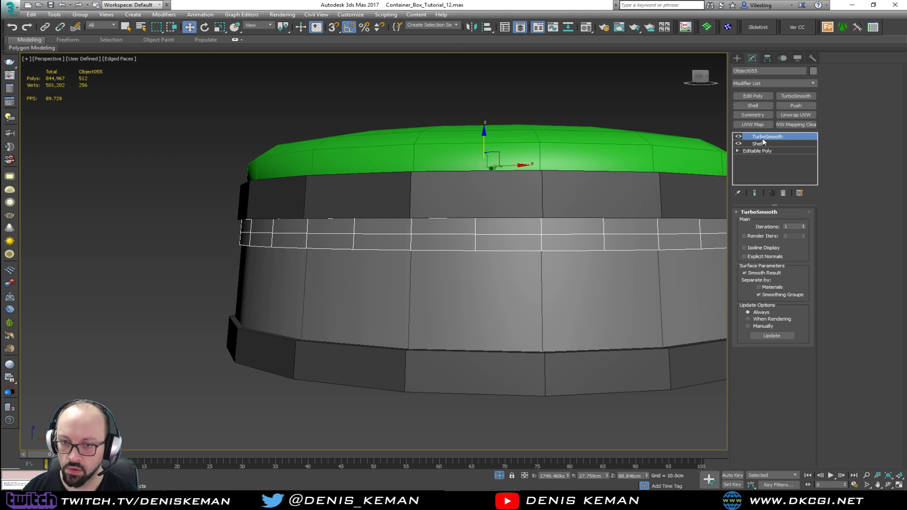
# - Add an Edit Poly above the Shell on the metal bands and delete the upper band as an element
pyautogui.click(702, 170)
pyautogui.click(739, 138)
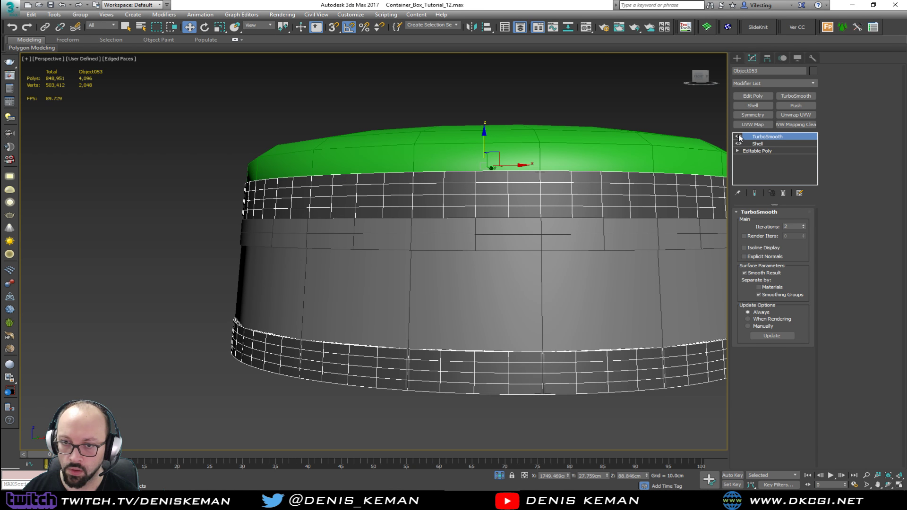
pyautogui.click(757, 144)
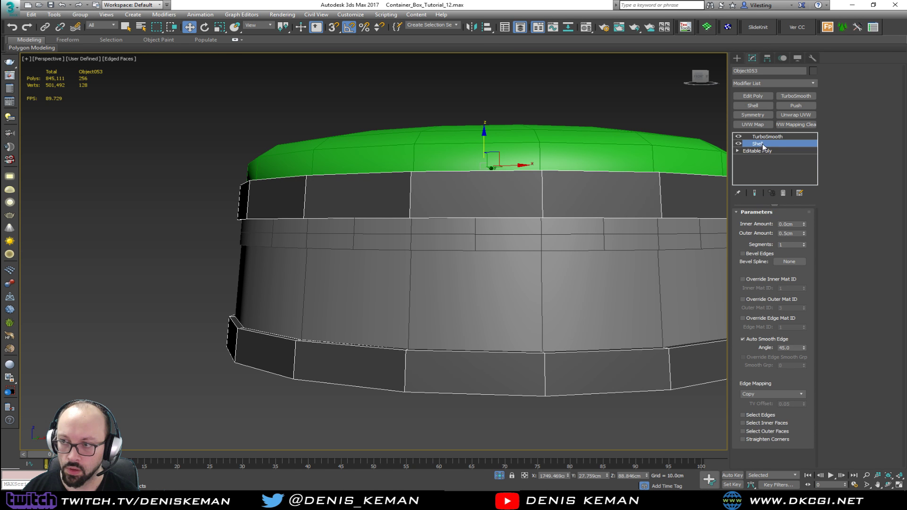
pyautogui.click(758, 97)
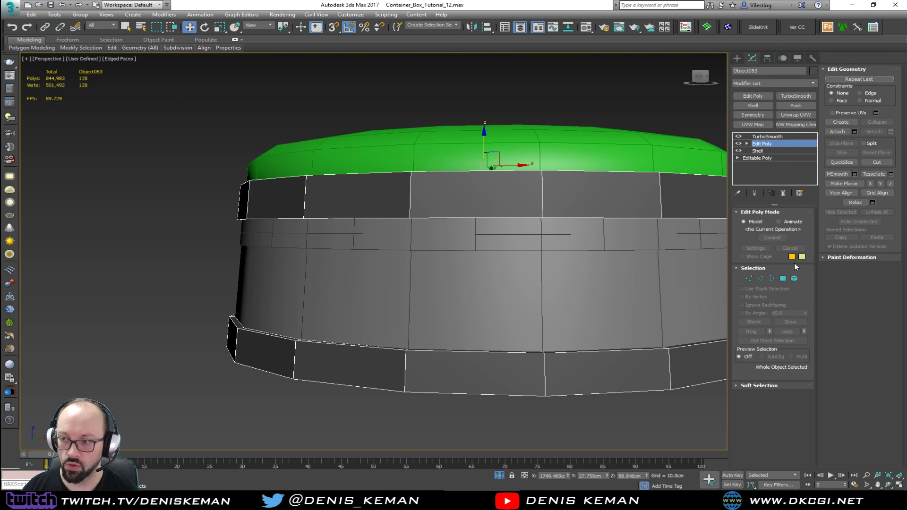
pyautogui.click(794, 278)
pyautogui.click(608, 202)
pyautogui.press('Delete')
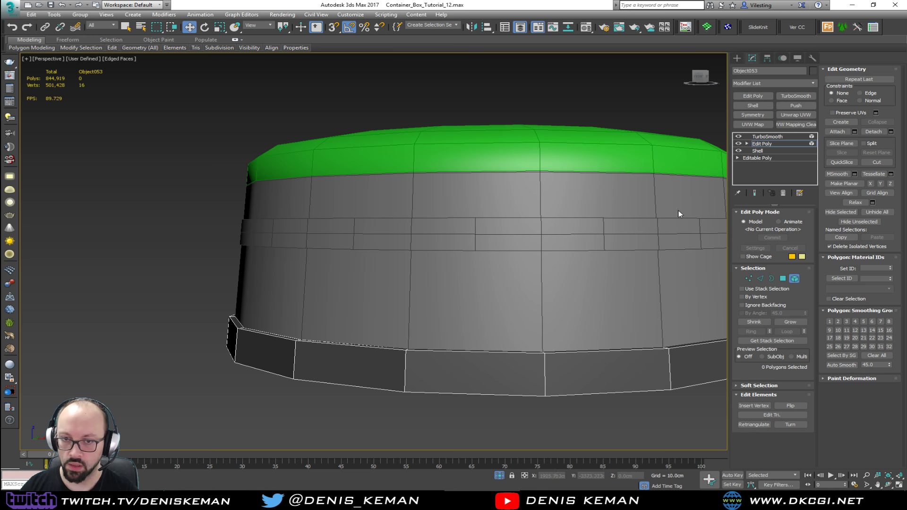
pyautogui.click(797, 278)
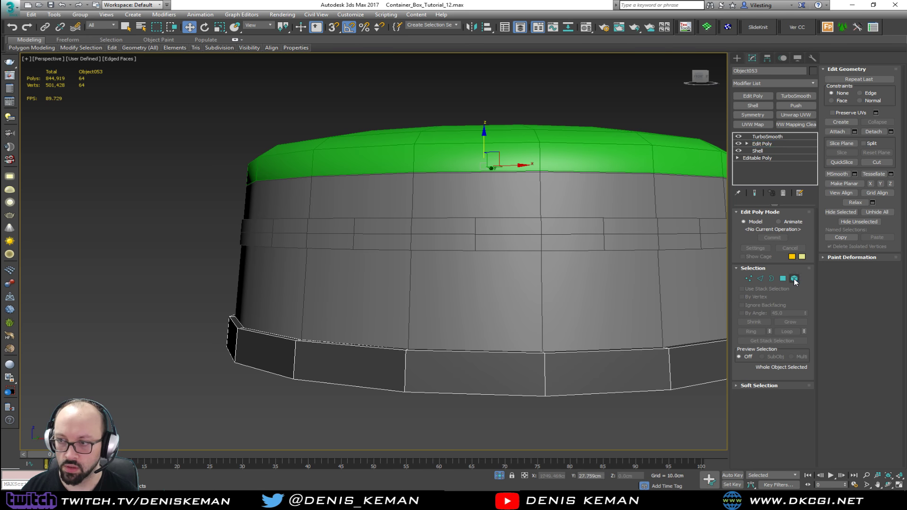
# - Remove TurboSmooth from the middle ring and from the lower metal band, and attach the ring to the lower band
pyautogui.click(664, 231)
pyautogui.click(783, 194)
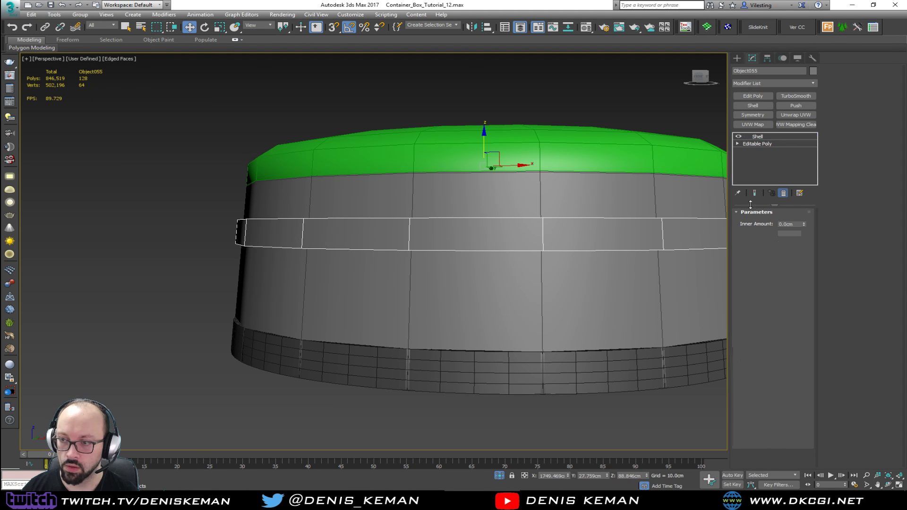
pyautogui.click(587, 370)
pyautogui.click(782, 193)
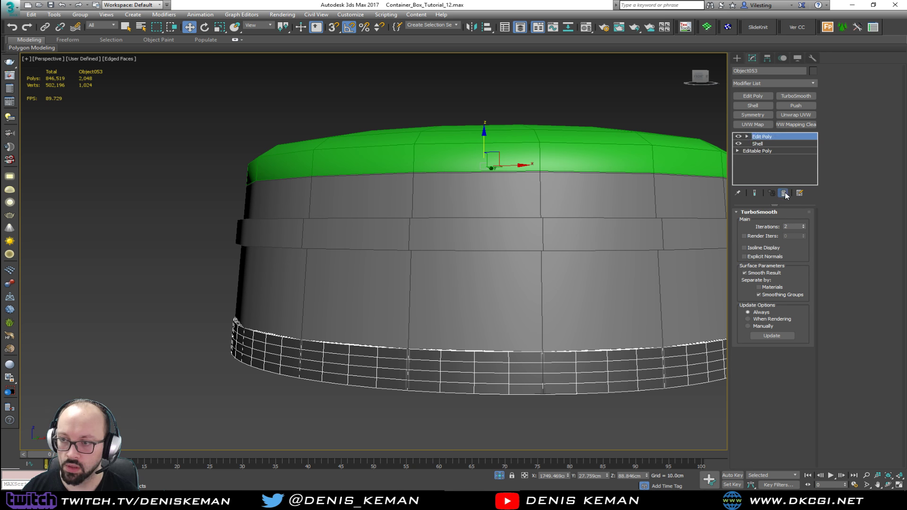
pyautogui.click(837, 132)
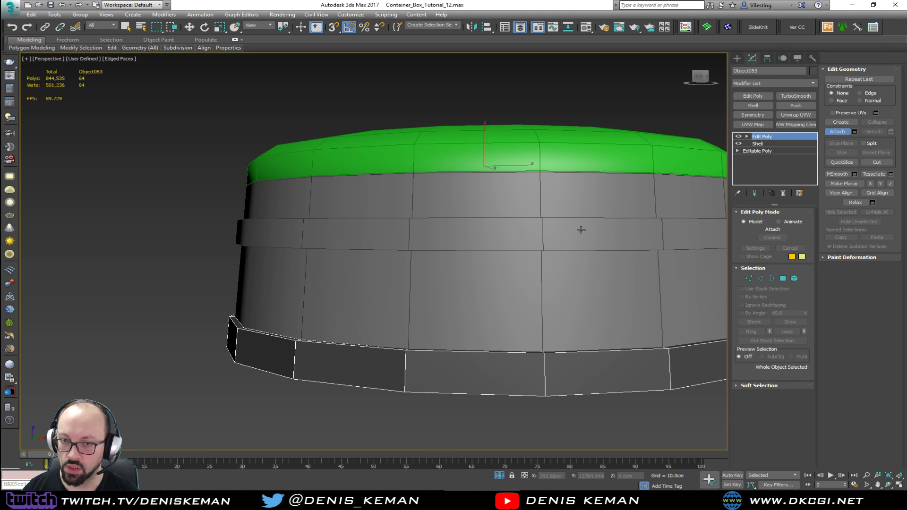
pyautogui.click(581, 229)
pyautogui.press('w')
# - Apply TurboSmooth to the combined bands with 2 iterations, separated by Smoothing Groups
pyautogui.click(779, 96)
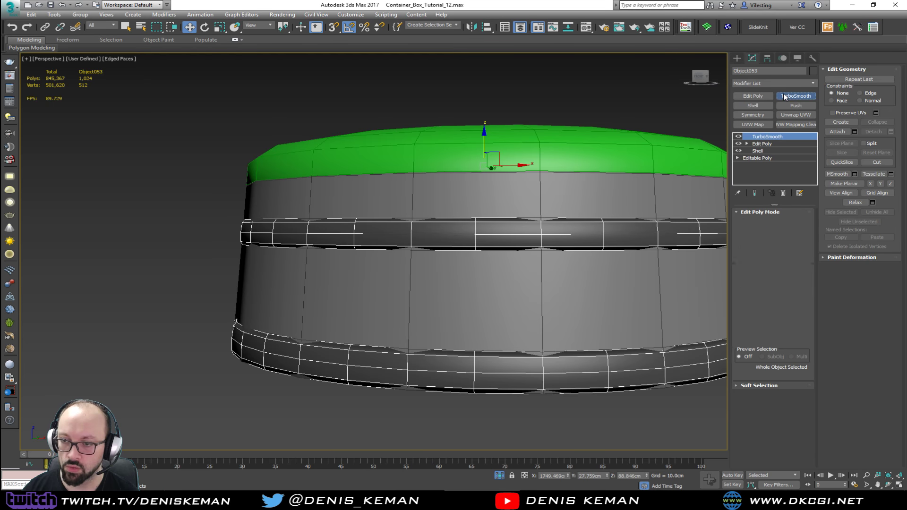
pyautogui.click(778, 294)
pyautogui.moveTo(534, 223)
pyautogui.keyDown('alt'); pyautogui.mouseDown(button='middle')
pyautogui.moveTo(524, 243)
pyautogui.moveTo(528, 234)
pyautogui.mouseUp(button='middle'); pyautogui.keyUp('alt')
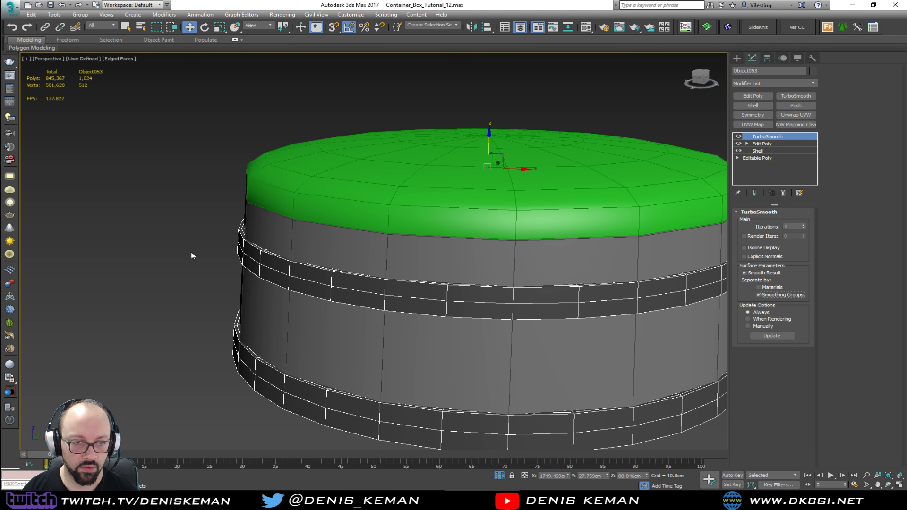
pyautogui.click(803, 225)
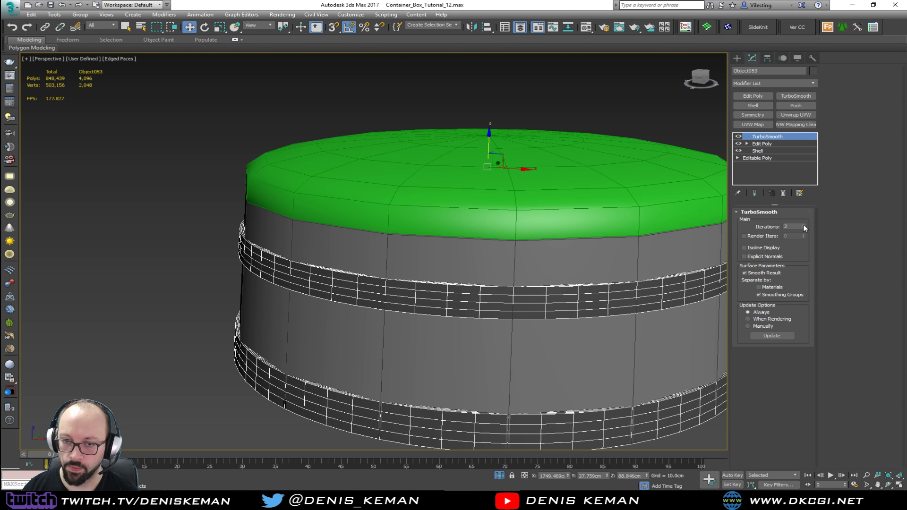
# - Hide the edged faces and compare the seat's bands with the stools in the Bar_Idea_02 reference photo
pyautogui.click(230, 155)
pyautogui.press('F4')
pyautogui.scroll(-4, 407, 170)
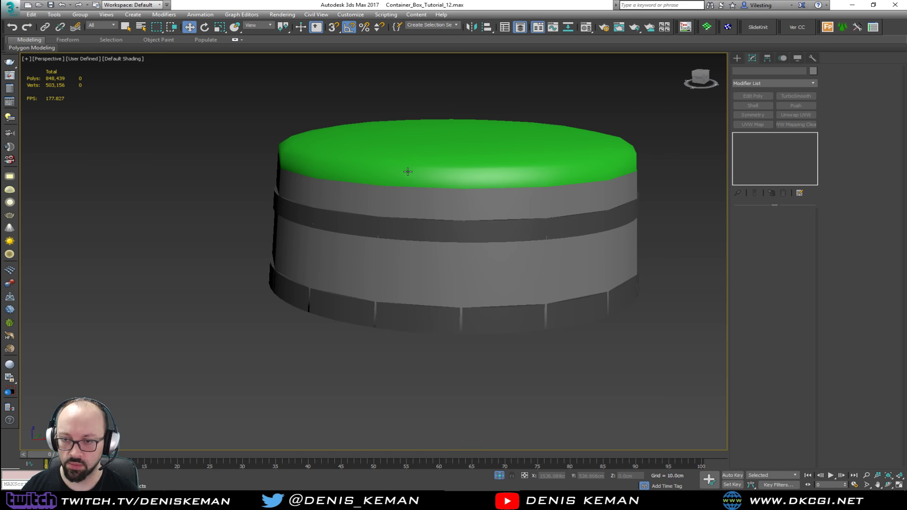
pyautogui.moveTo(0, 45); pyautogui.dragTo(886, 55)
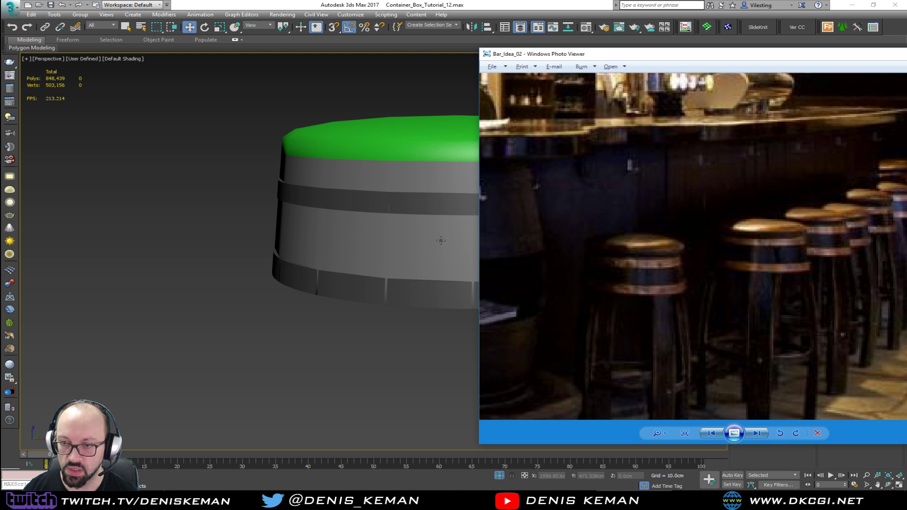
pyautogui.moveTo(612, 55); pyautogui.dragTo(0, 59)
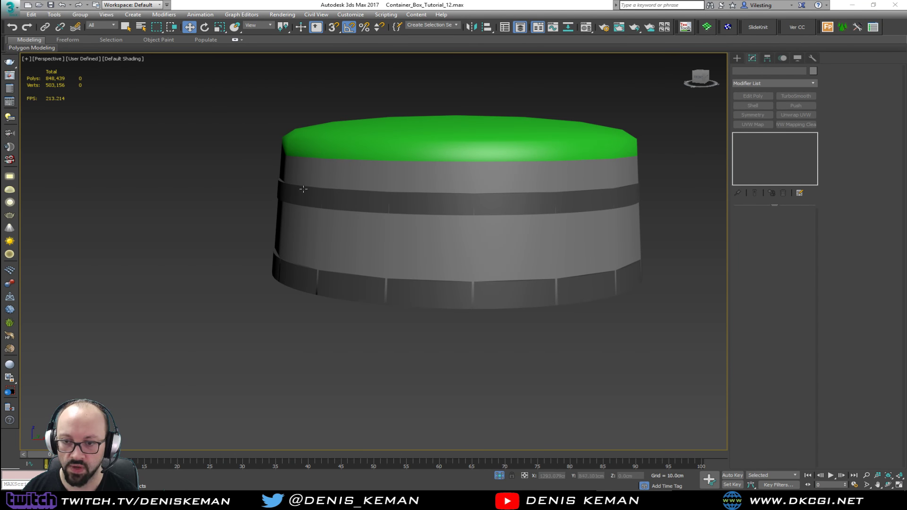
# - Turn TurboSmooth back on for the seat body
pyautogui.click(375, 240)
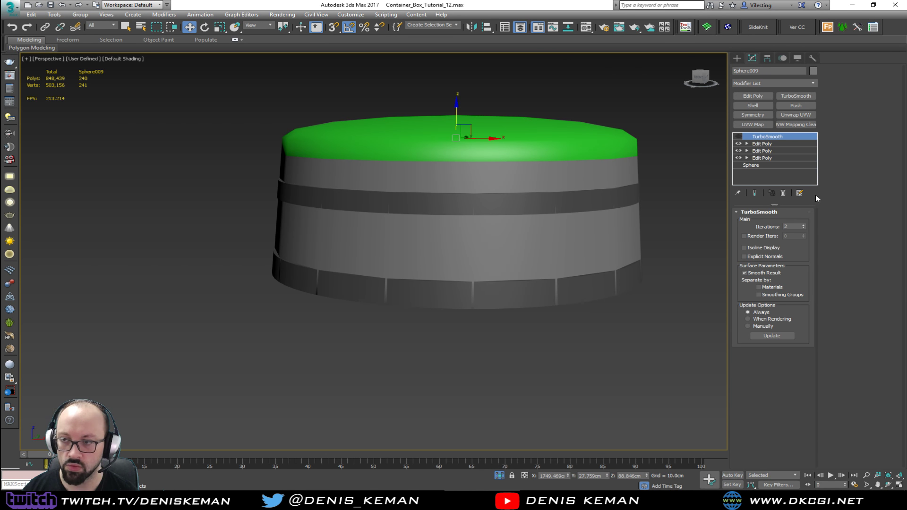
pyautogui.click(739, 137)
pyautogui.click(502, 327)
pyautogui.keyDown('alt'); pyautogui.moveTo(503, 326); pyautogui.dragTo(419, 292, button='middle'); pyautogui.keyUp('alt')
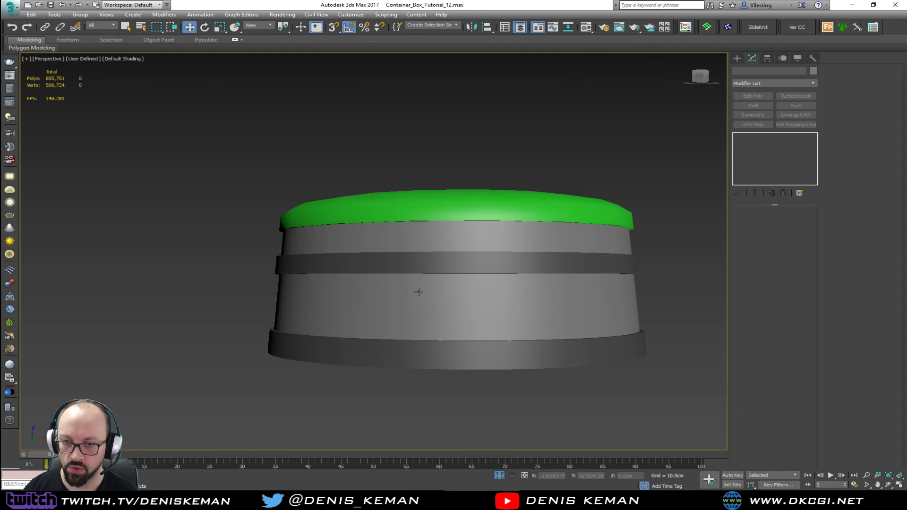
# - Extrude the green cushion's open lower border inward by scaling a copy of it, and lower the new border about 0.5 cm
pyautogui.click(437, 214)
pyautogui.scroll(5, 439, 199)
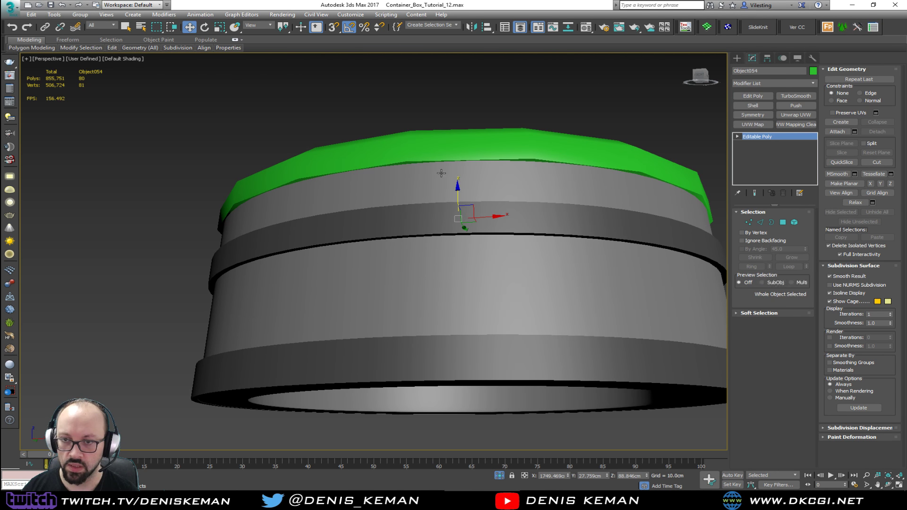
pyautogui.press('3')
pyautogui.press('F3')
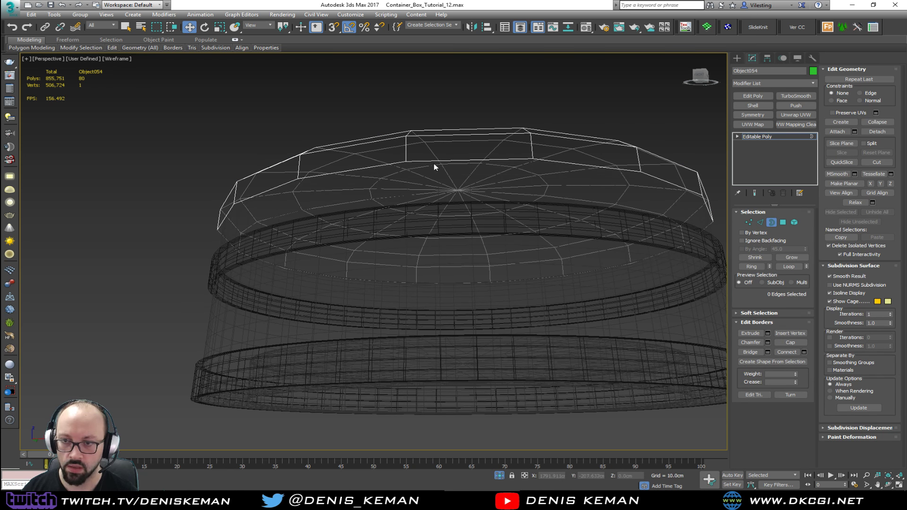
pyautogui.click(435, 162)
pyautogui.press('r')
pyautogui.keyDown('shift'); pyautogui.moveTo(462, 238); pyautogui.dragTo(455, 221); pyautogui.keyUp('shift')
pyautogui.press('w')
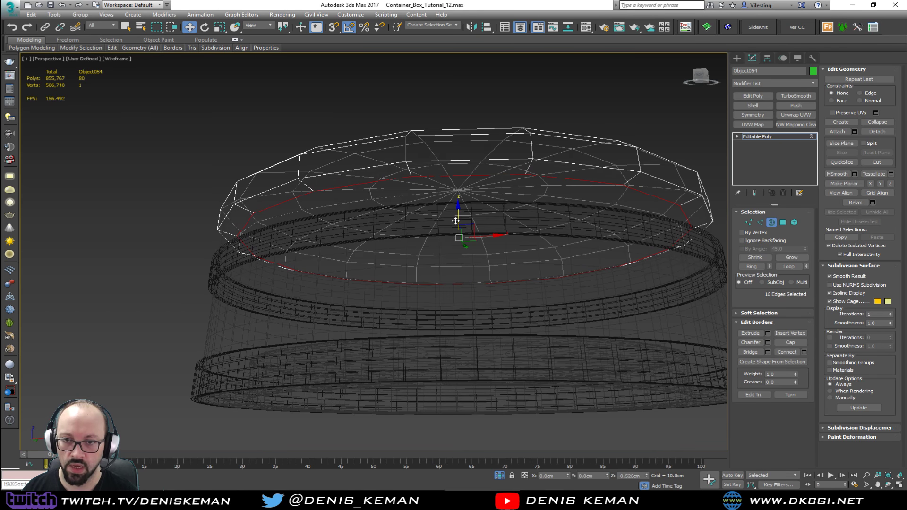
# - Select the cushion's outer lower edge loop and raise it about 0.4 cm
pyautogui.press('F3')
pyautogui.press('2')
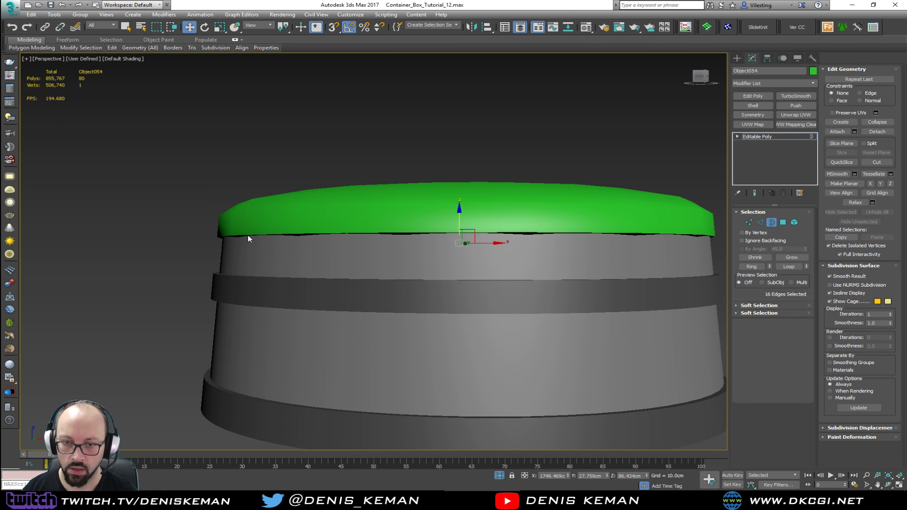
pyautogui.press('F3')
pyautogui.click(246, 235)
pyautogui.doubleClick(246, 235)
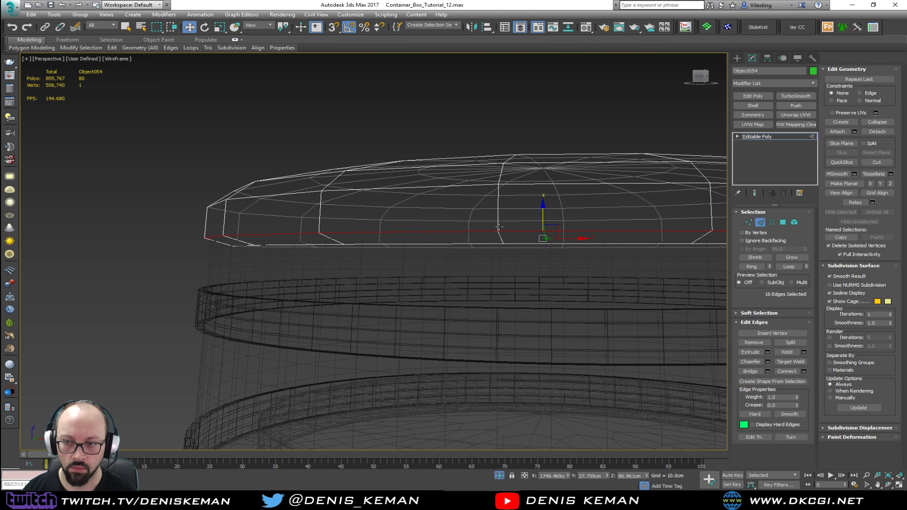
pyautogui.moveTo(540, 219); pyautogui.dragTo(540, 216)
pyautogui.press('F3')
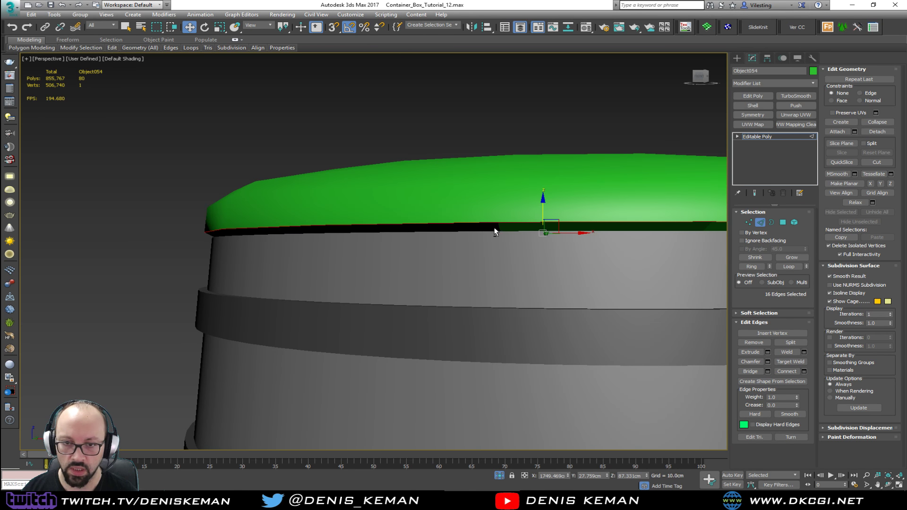
pyautogui.scroll(1, 494, 228)
# - Leave edge editing, add a TurboSmooth to the cushion and view it in wireframe
pyautogui.click(760, 222)
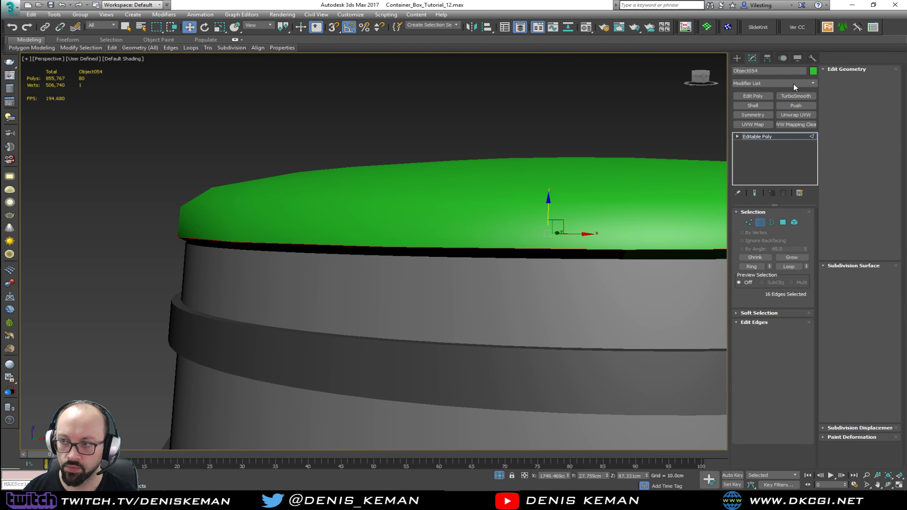
pyautogui.click(795, 96)
pyautogui.keyDown('alt'); pyautogui.moveTo(495, 184); pyautogui.dragTo(436, 259, button='middle'); pyautogui.keyUp('alt')
pyautogui.press('F3')
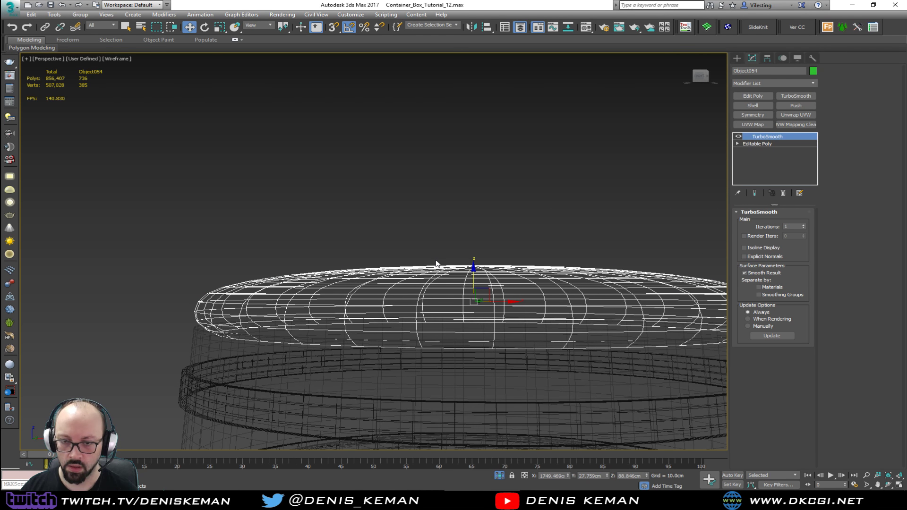
# - Return to edge editing in the cushion's Editable Poly base and show the smoothed end result over its cage
pyautogui.click(757, 143)
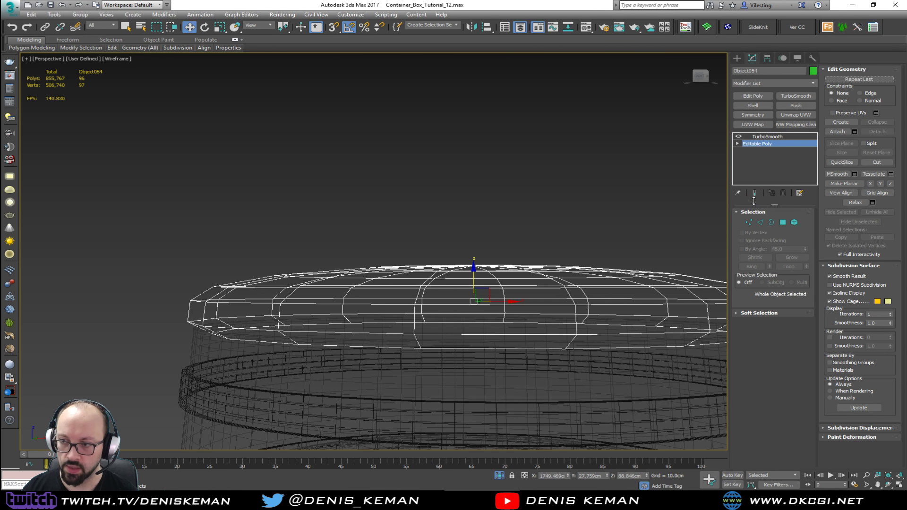
pyautogui.press('2')
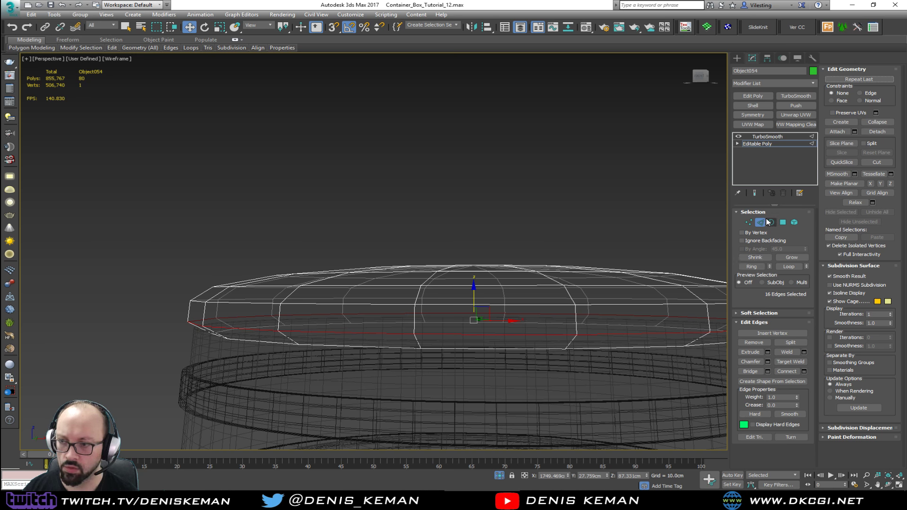
pyautogui.click(756, 193)
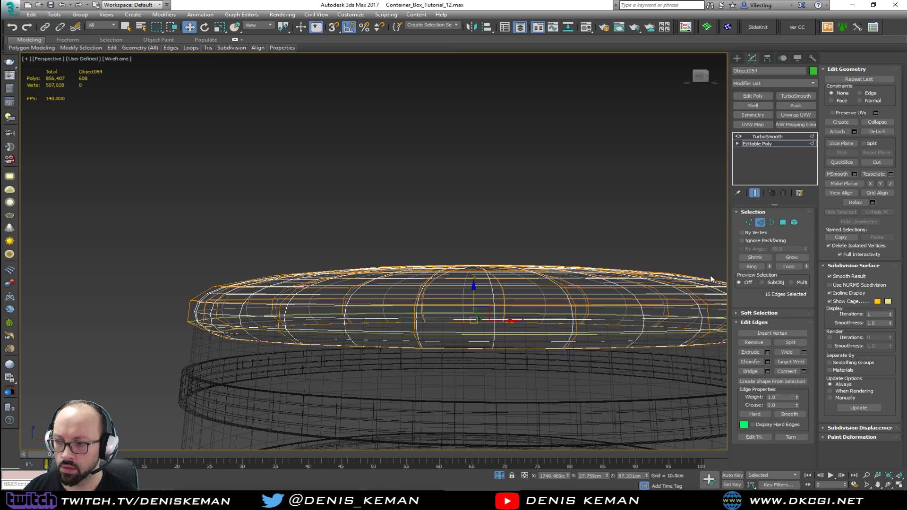
pyautogui.click(766, 312)
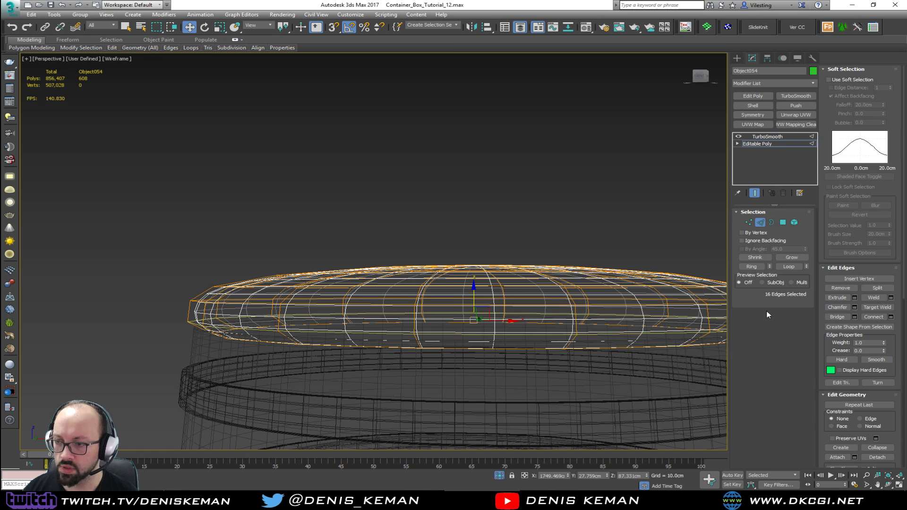
pyautogui.click(850, 69)
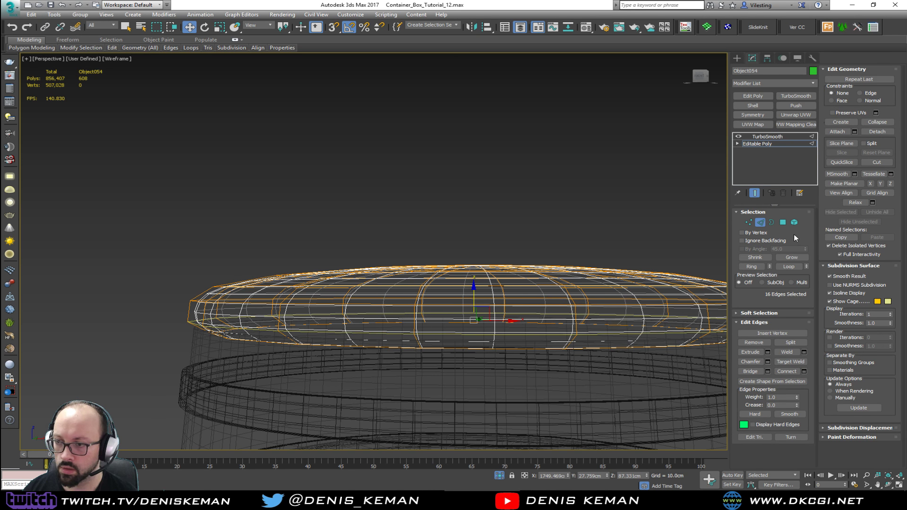
# - Examine the vertices along the cushion's lower border against the smoothed result
pyautogui.press('1')
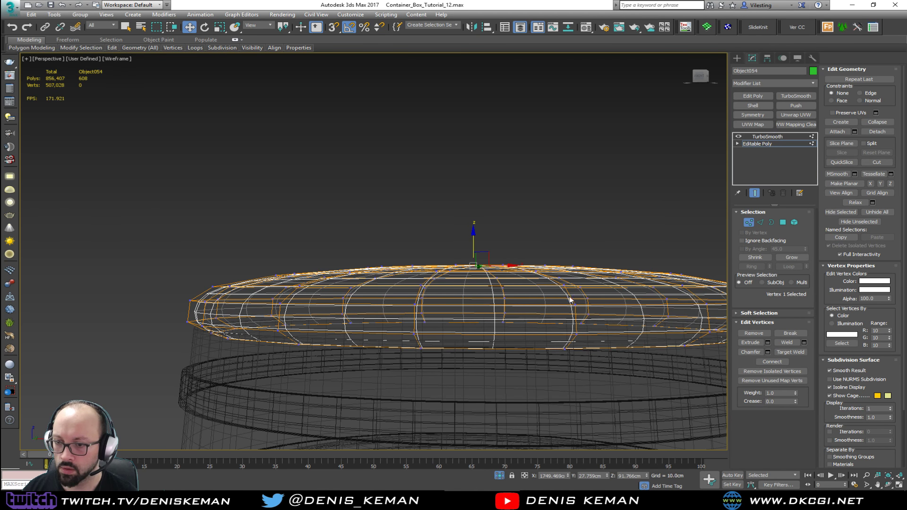
pyautogui.click(503, 323)
pyautogui.keyDown('alt'); pyautogui.moveTo(513, 317); pyautogui.dragTo(523, 333, button='middle'); pyautogui.keyUp('alt')
pyautogui.moveTo(522, 333)
pyautogui.mouseDown(button='middle')
pyautogui.moveTo(483, 236)
pyautogui.moveTo(465, 228)
pyautogui.mouseUp(button='middle')
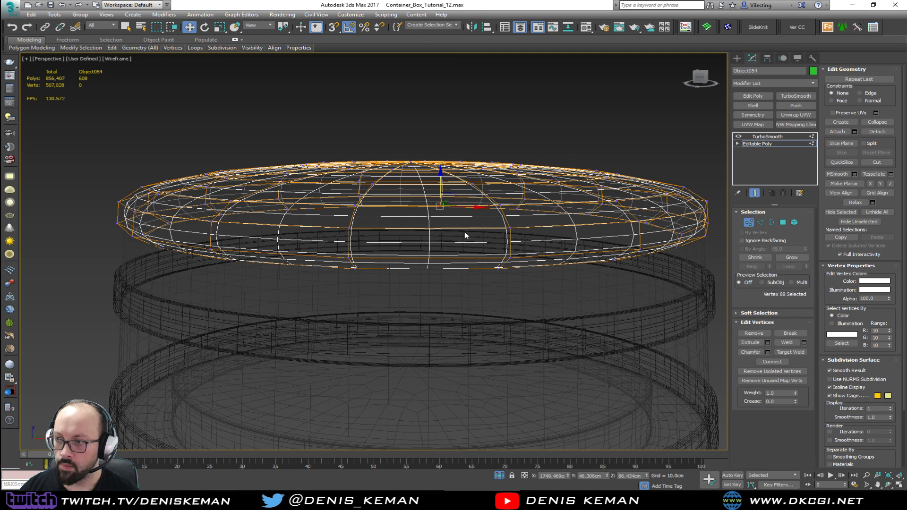
# - Scale the cushion's lower outer edge loop slightly outward, with the smoothed result shown in shaded view
pyautogui.press('2')
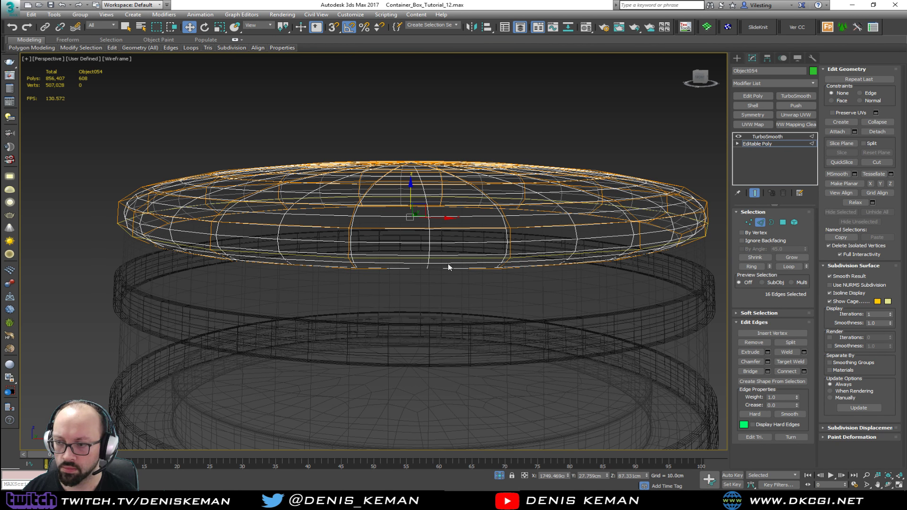
pyautogui.press('`')
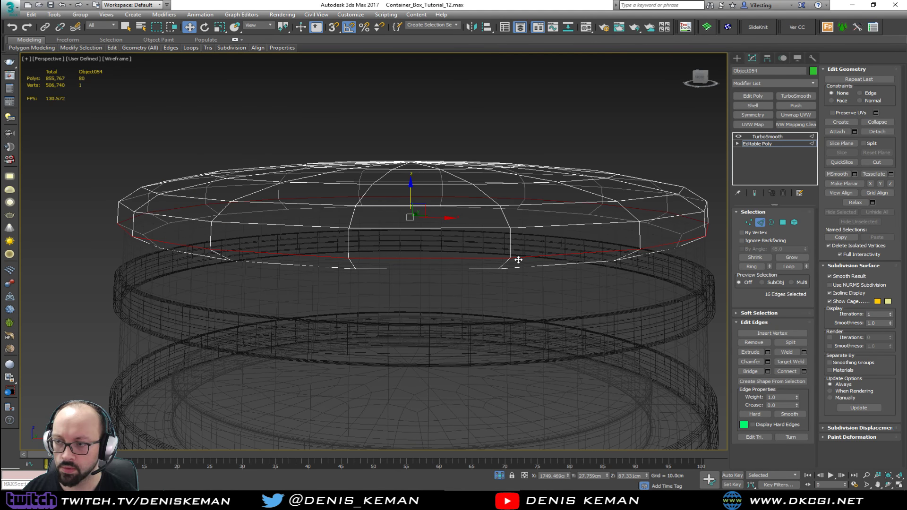
pyautogui.press('r')
pyautogui.press('`')
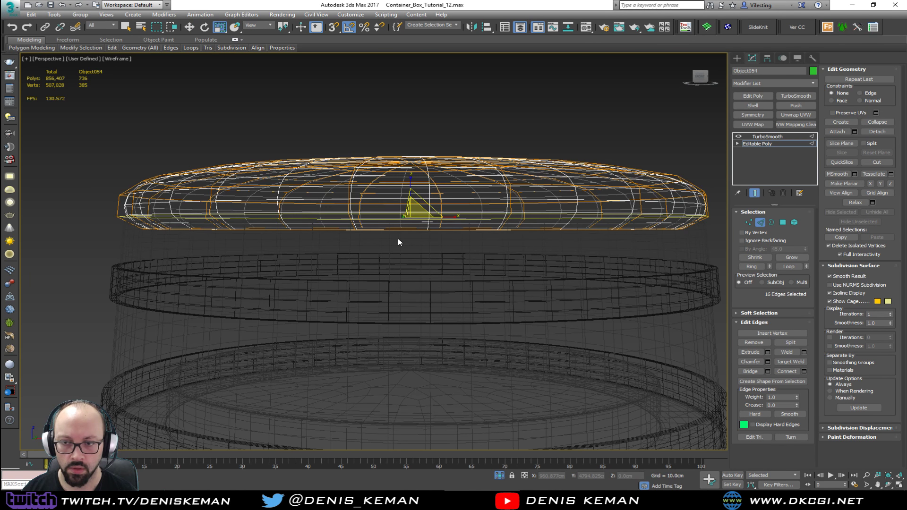
pyautogui.press('F3')
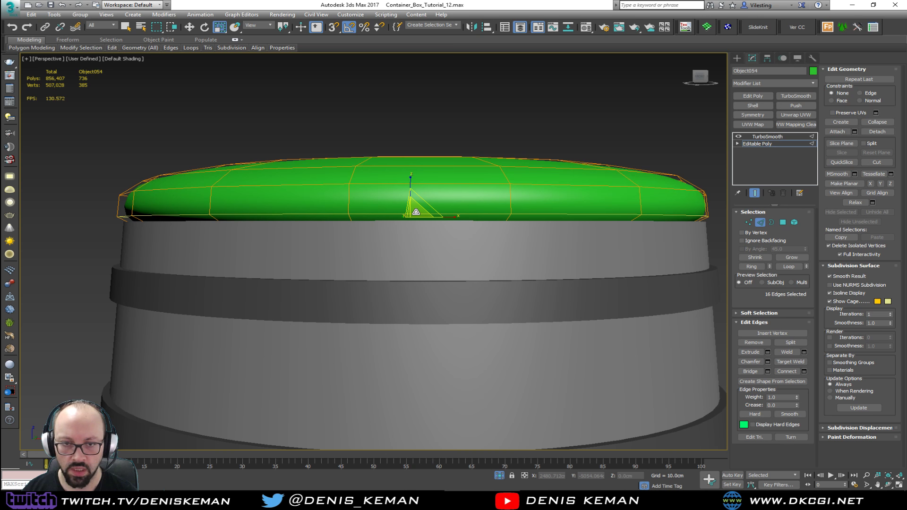
pyautogui.moveTo(416, 209); pyautogui.dragTo(416, 208)
# - Scale the cushion's upper outer edge loop to 107% and raise it about 0.3 cm
pyautogui.doubleClick(377, 182)
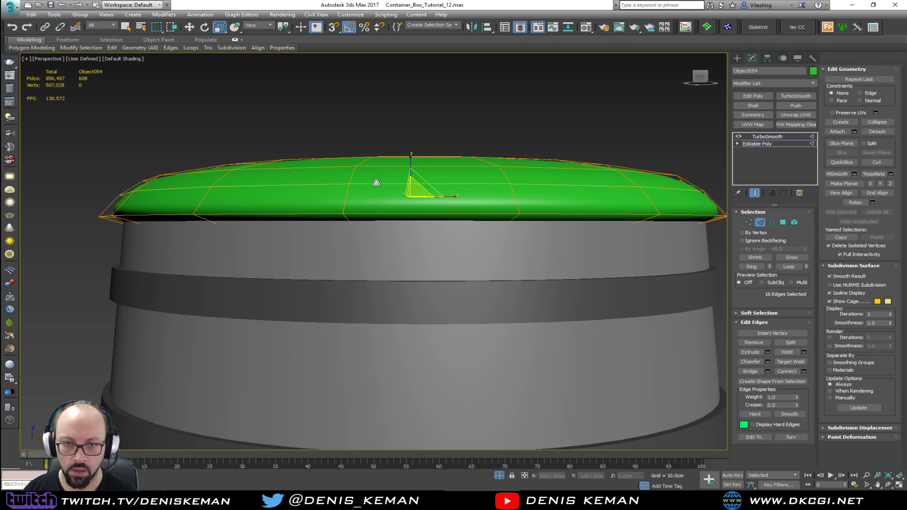
pyautogui.moveTo(413, 186); pyautogui.dragTo(416, 184)
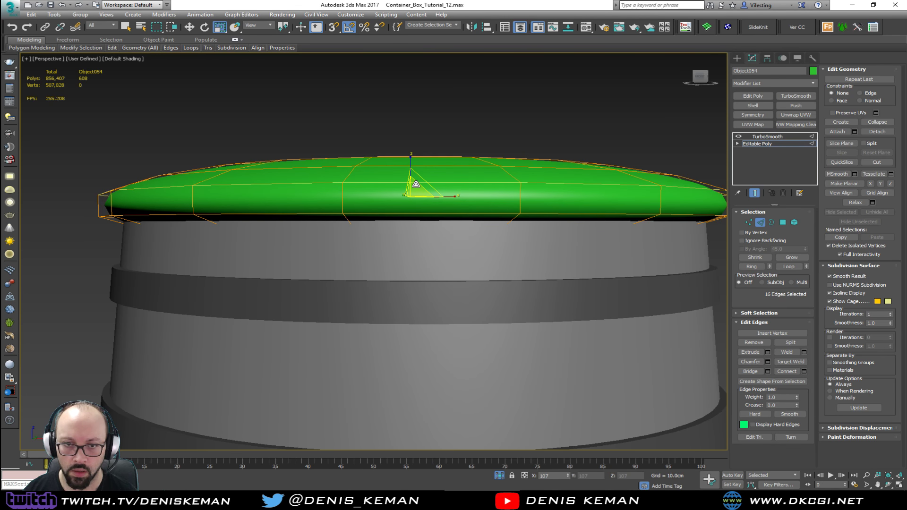
pyautogui.keyDown('alt'); pyautogui.moveTo(411, 183); pyautogui.dragTo(390, 190, button='middle'); pyautogui.keyUp('alt')
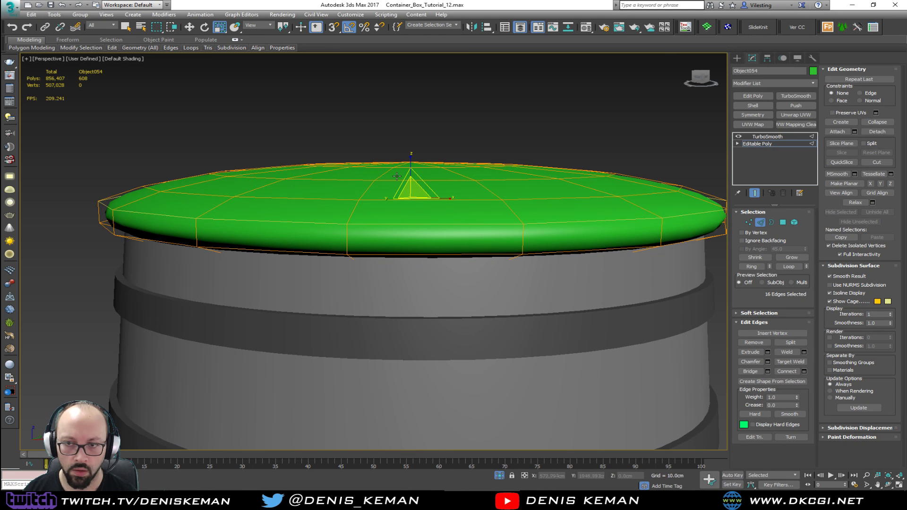
pyautogui.press('w')
pyautogui.moveTo(412, 172); pyautogui.dragTo(413, 167)
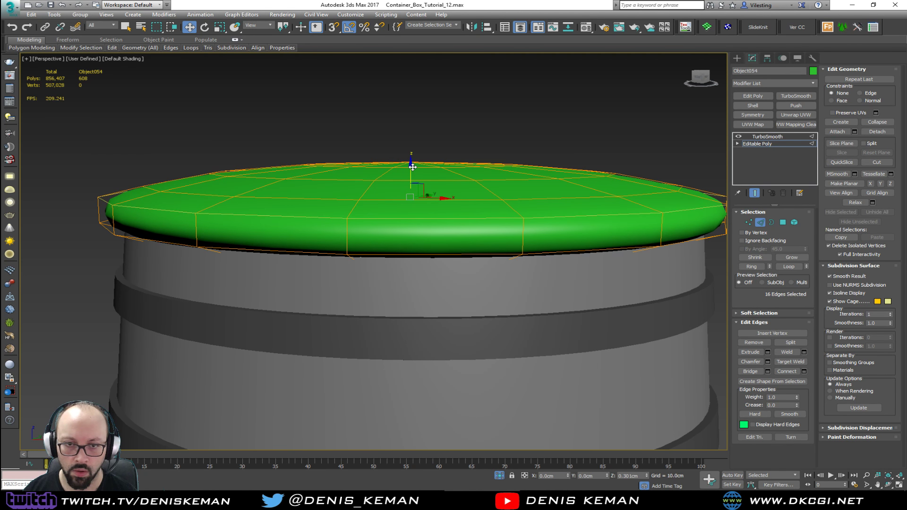
# - Try inserting an extra edge loop just below the cushion's upper outer edge and view the smoothed shape without the cage
pyautogui.scroll(3, 198, 211)
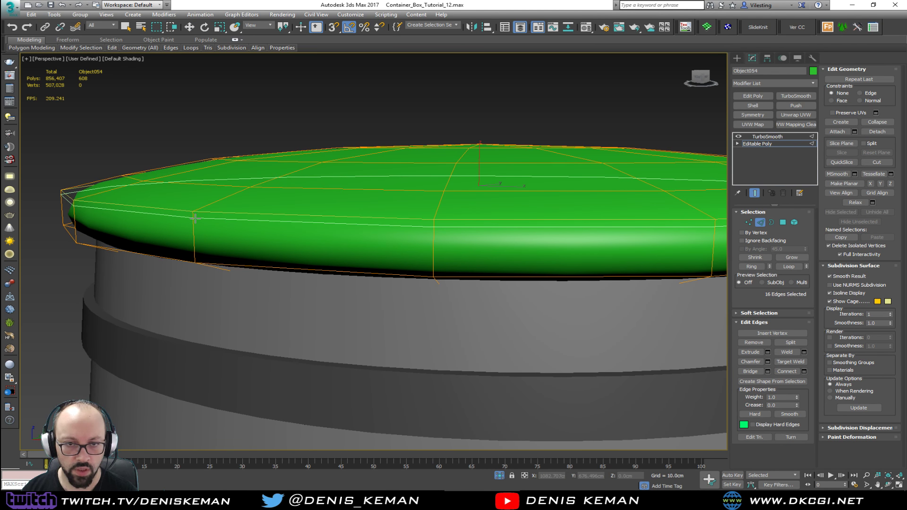
pyautogui.click(195, 218)
pyautogui.rightClick(211, 224)
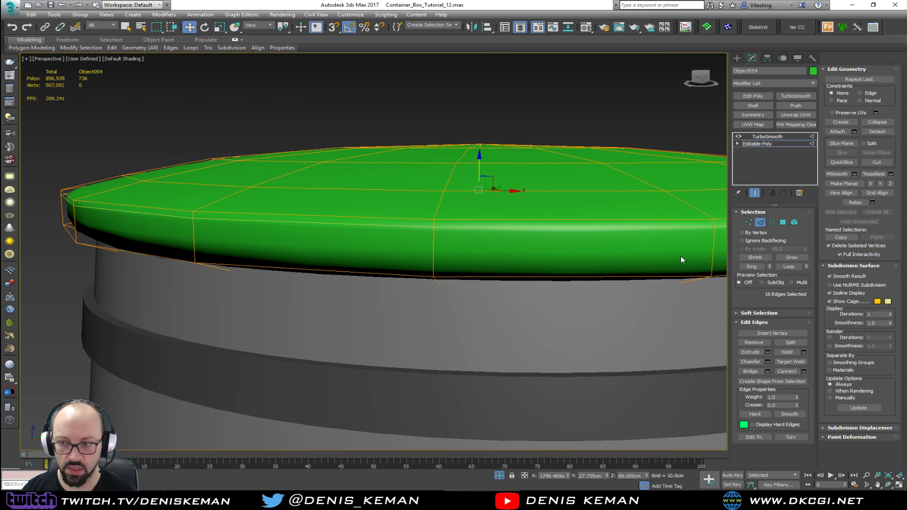
pyautogui.click(760, 222)
pyautogui.click(543, 97)
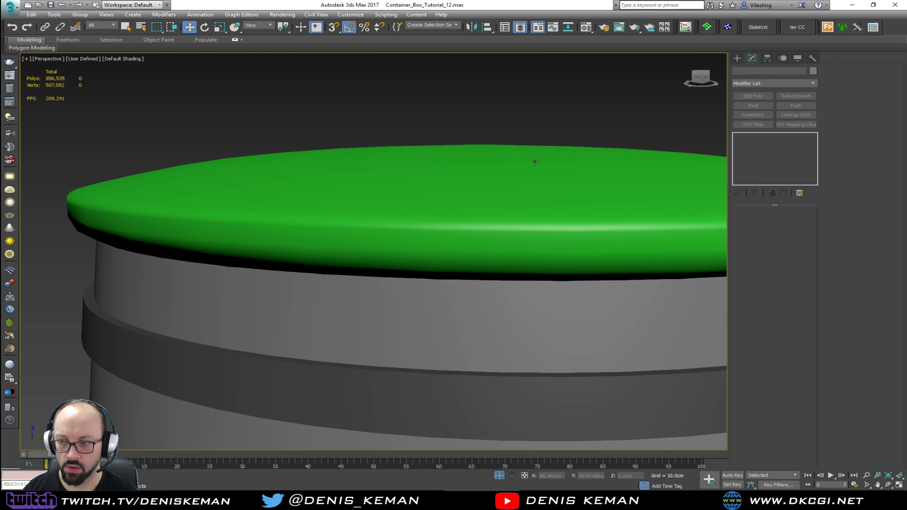
pyautogui.scroll(-5, 534, 161)
pyautogui.keyDown('alt'); pyautogui.moveTo(440, 202); pyautogui.dragTo(481, 188, button='middle'); pyautogui.keyUp('alt')
# - Add an FFD 3x3x3 modifier between the cushion's Editable Poly base and its TurboSmooth, with edged faces displayed
pyautogui.click(479, 188)
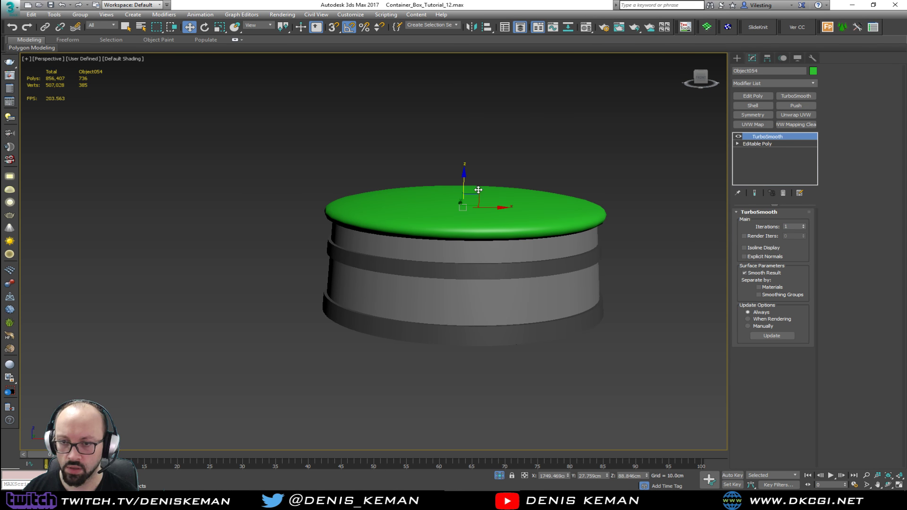
pyautogui.scroll(2, 478, 190)
pyautogui.click(773, 142)
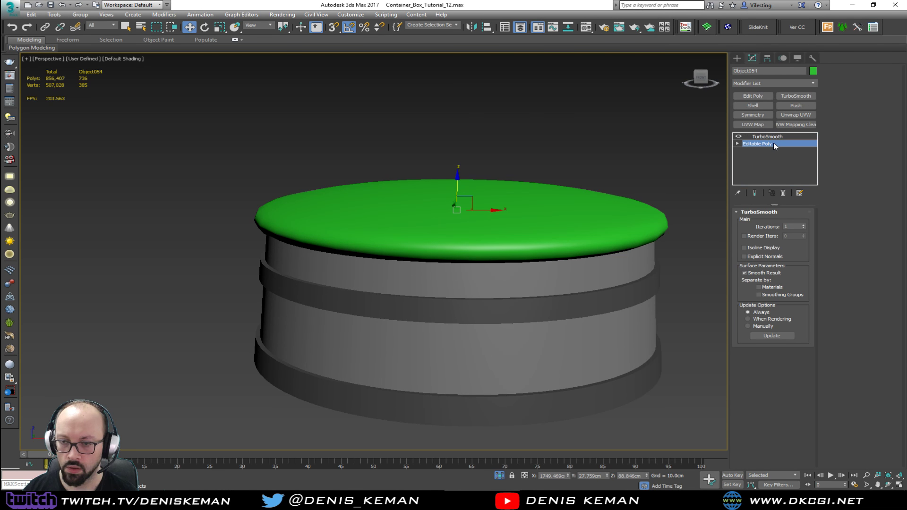
pyautogui.press('F4')
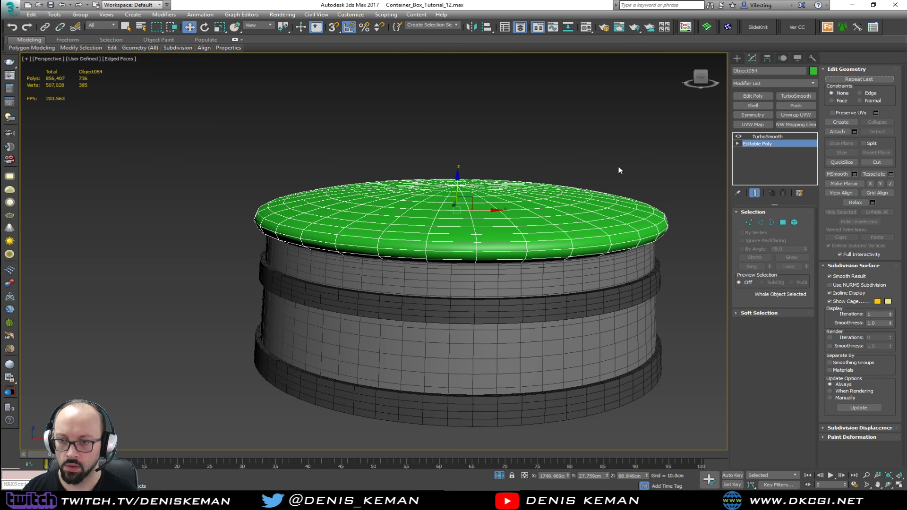
pyautogui.click(765, 83)
pyautogui.press('f')
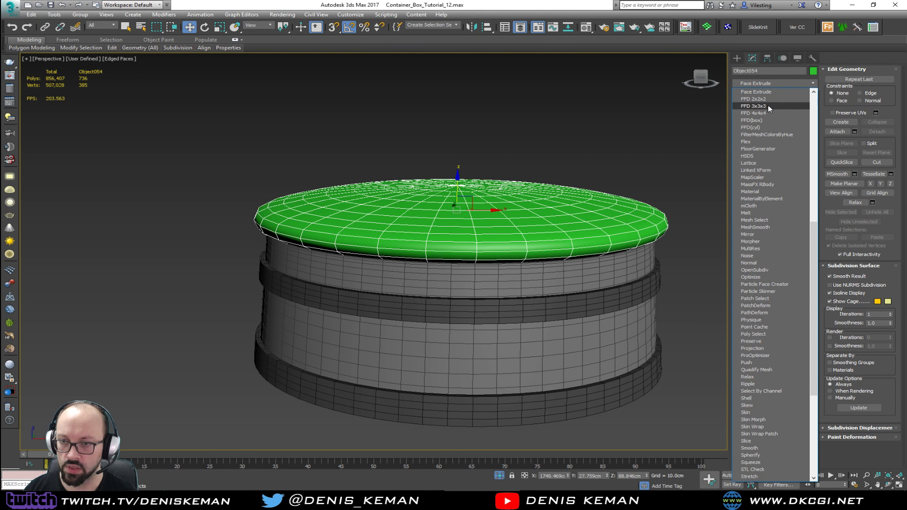
pyautogui.click(767, 104)
pyautogui.scroll(2, 611, 163)
pyautogui.scroll(-5, 598, 173)
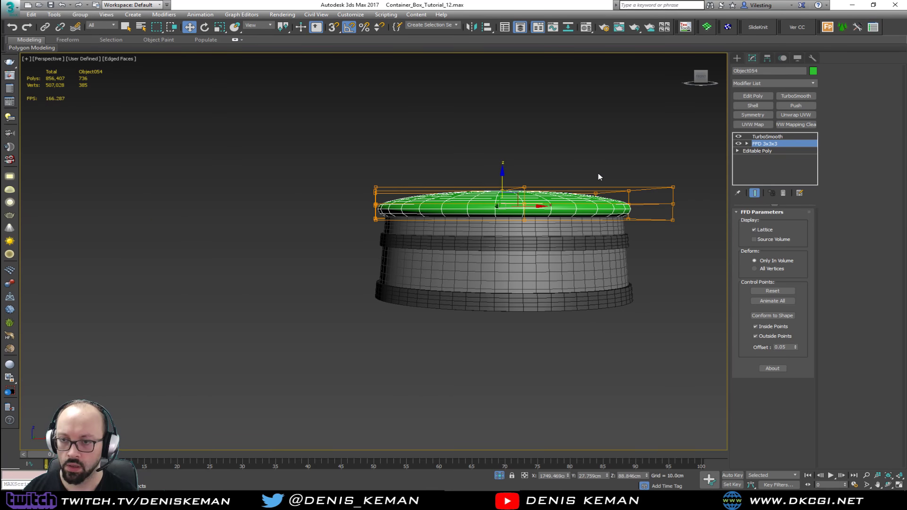
# - Try raising only the top row of the cushion's FFD control points
pyautogui.press('F3')
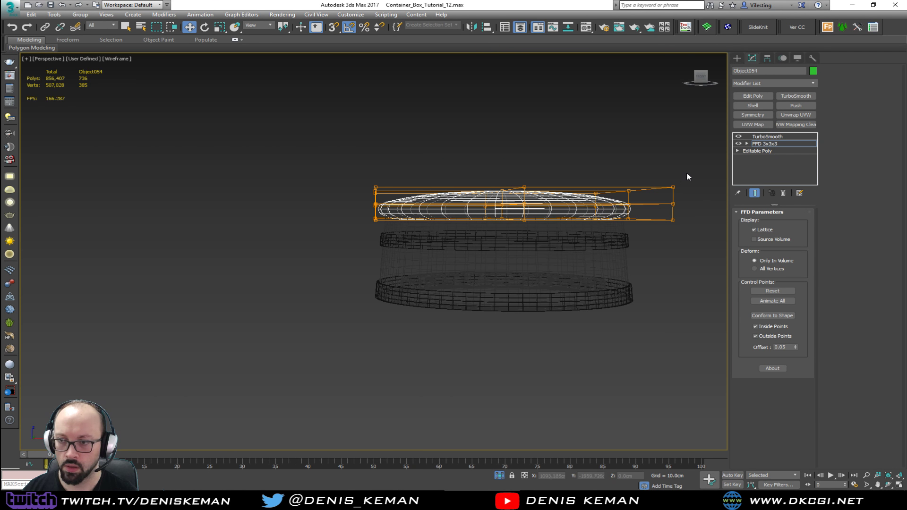
pyautogui.moveTo(334, 196); pyautogui.dragTo(333, 196)
pyautogui.press('F3')
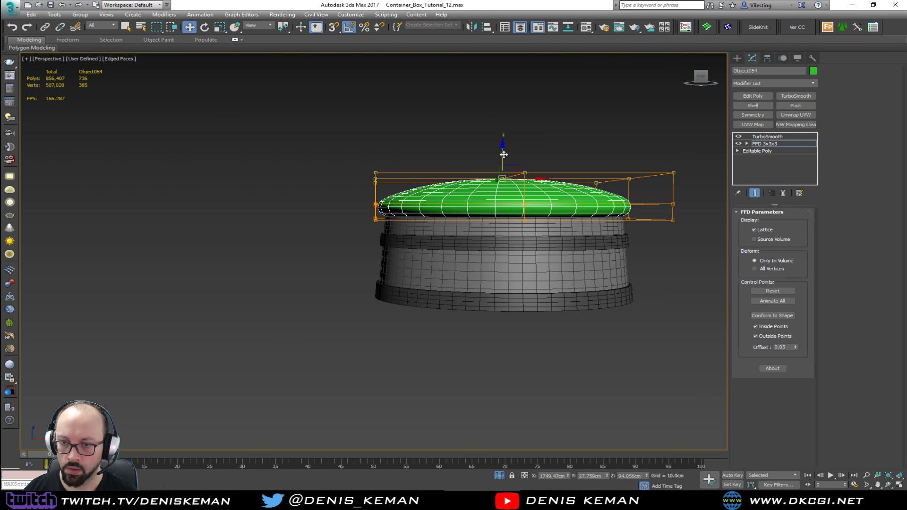
# - Select the top and middle rows of FFD control points and raise them about 1.3 cm to thicken the cushion
pyautogui.press('F3')
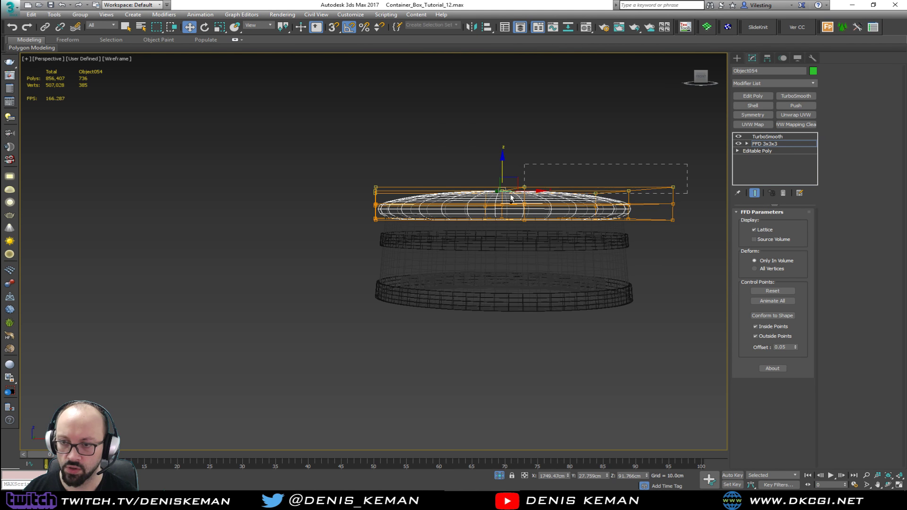
pyautogui.moveTo(511, 197); pyautogui.dragTo(318, 211)
pyautogui.press('F3')
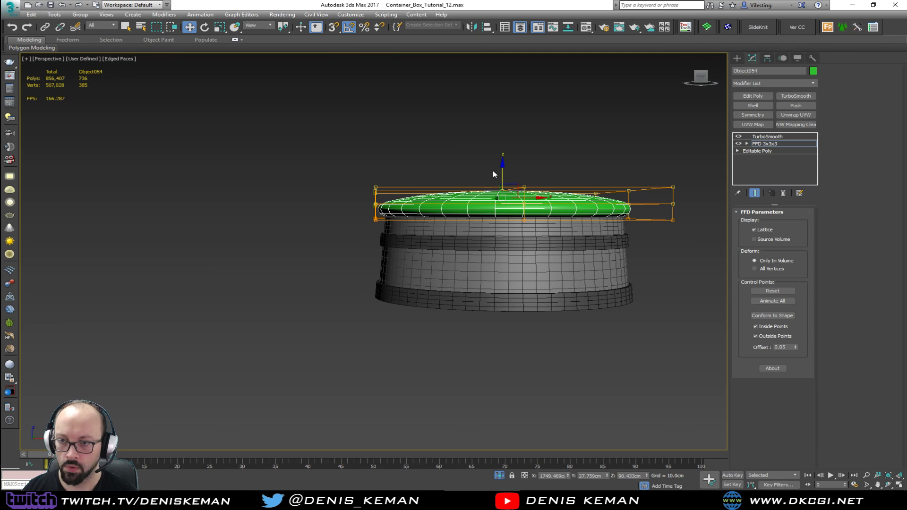
pyautogui.moveTo(501, 170)
pyautogui.mouseDown()
pyautogui.moveTo(502, 158)
pyautogui.moveTo(500, 166)
pyautogui.mouseUp()
pyautogui.moveTo(501, 167)
pyautogui.keyDown('alt'); pyautogui.mouseDown(button='middle')
pyautogui.moveTo(490, 168)
pyautogui.moveTo(498, 167)
pyautogui.mouseUp(button='middle'); pyautogui.keyUp('alt')
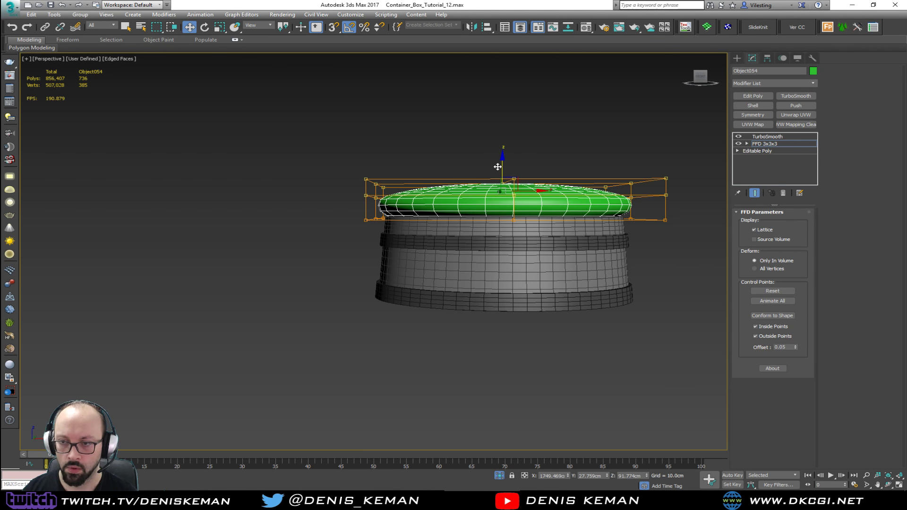
# - Lower the top row of FFD control points to flatten the cushion's dome
pyautogui.moveTo(253, 190); pyautogui.dragTo(253, 190)
pyautogui.moveTo(503, 157); pyautogui.dragTo(499, 164)
pyautogui.keyDown('alt'); pyautogui.moveTo(499, 164); pyautogui.dragTo(511, 189, button='middle'); pyautogui.keyUp('alt')
pyautogui.scroll(2, 543, 217)
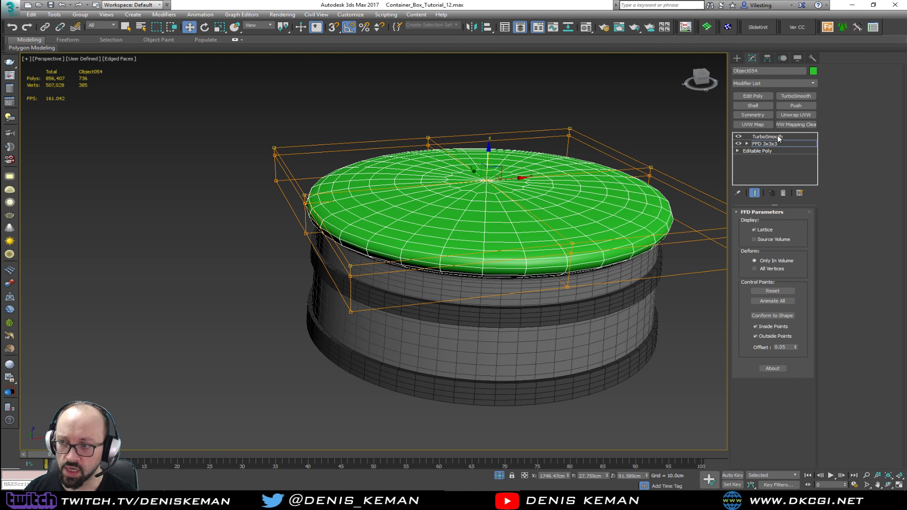
# - Turn off the cushion's TurboSmooth and add an Edit Poly modifier above the FFD
pyautogui.click(738, 137)
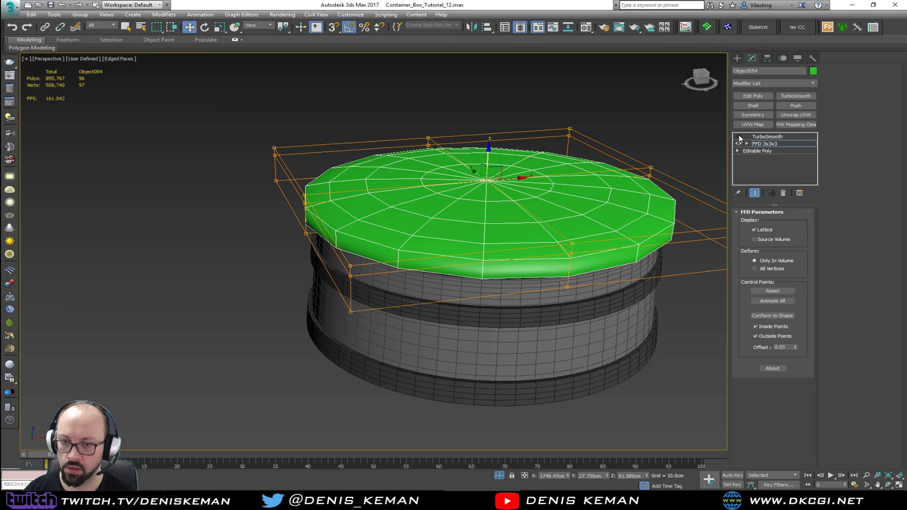
pyautogui.click(765, 144)
pyautogui.click(752, 101)
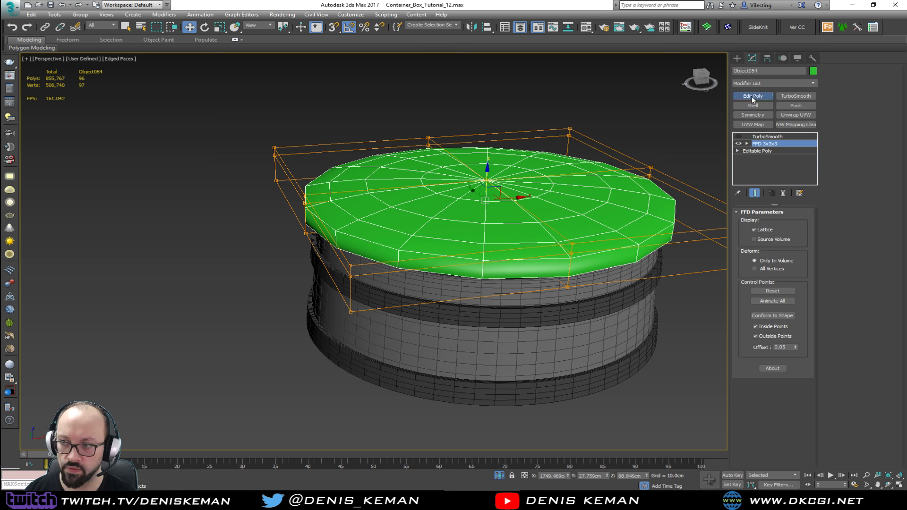
# - Remove every second radial edge, eight in all, from the innermost ring at the centre of the cushion's top
pyautogui.scroll(5, 452, 196)
pyautogui.press('2')
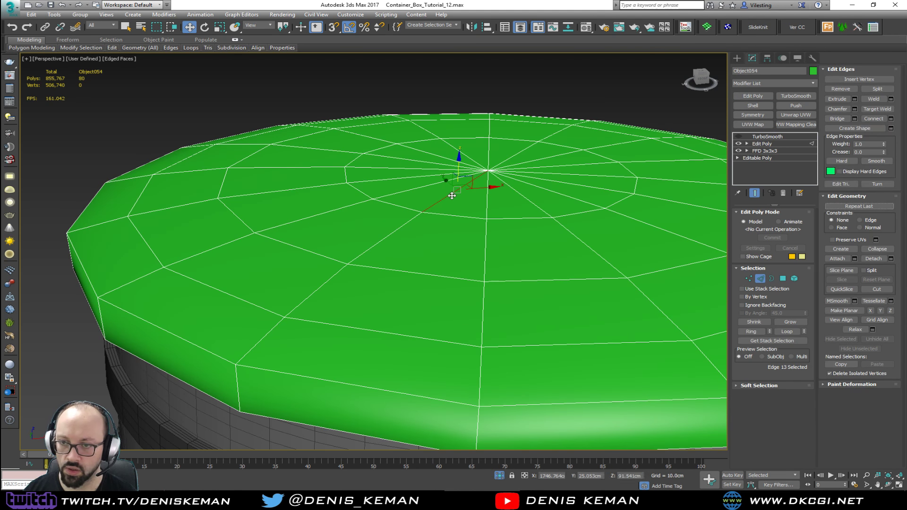
pyautogui.keyDown('ctrl'); pyautogui.click(537, 205); pyautogui.keyUp('ctrl')
pyautogui.keyDown('ctrl'); pyautogui.click(580, 183); pyautogui.keyUp('ctrl')
pyautogui.keyDown('ctrl'); pyautogui.click(576, 165); pyautogui.keyUp('ctrl')
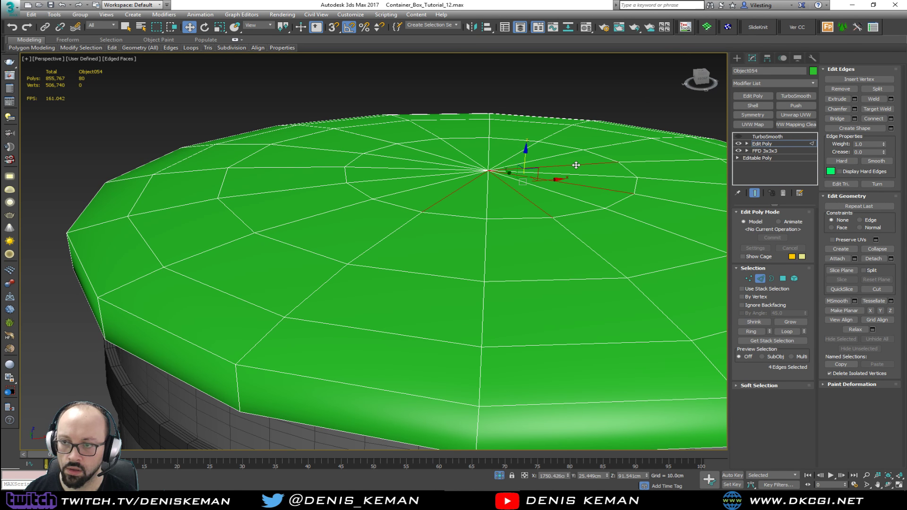
pyautogui.keyDown('ctrl'); pyautogui.click(448, 157); pyautogui.keyUp('ctrl')
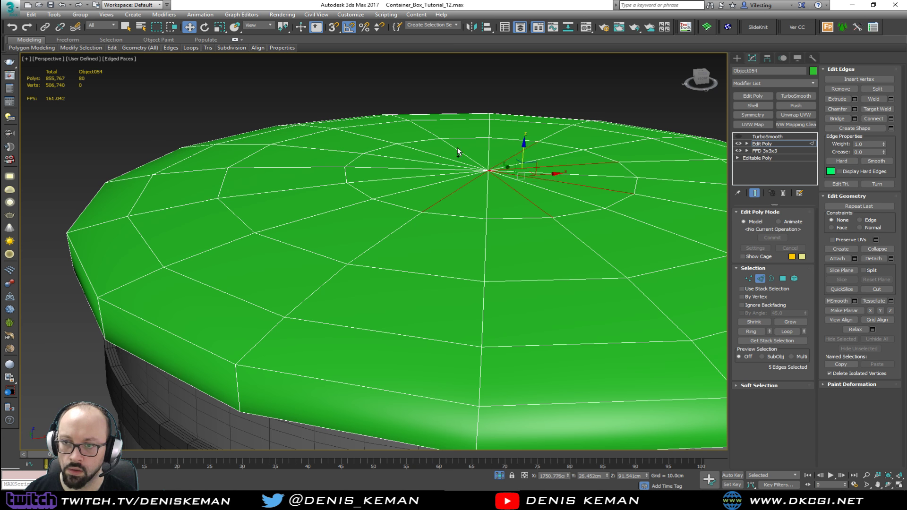
pyautogui.keyDown('ctrl'); pyautogui.click(457, 148); pyautogui.keyUp('ctrl')
pyautogui.keyDown('ctrl'); pyautogui.click(420, 160); pyautogui.keyUp('ctrl')
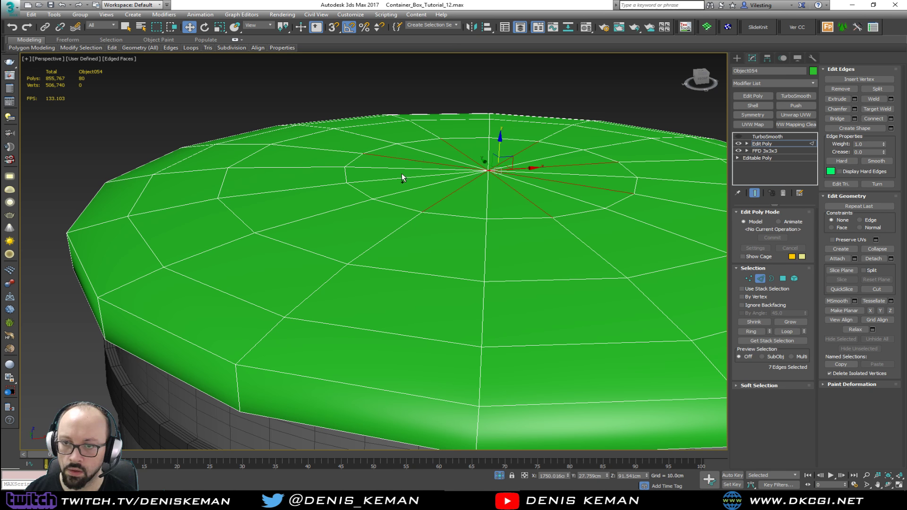
pyautogui.keyDown('ctrl'); pyautogui.click(401, 178); pyautogui.keyUp('ctrl')
pyautogui.press('BackSpace')
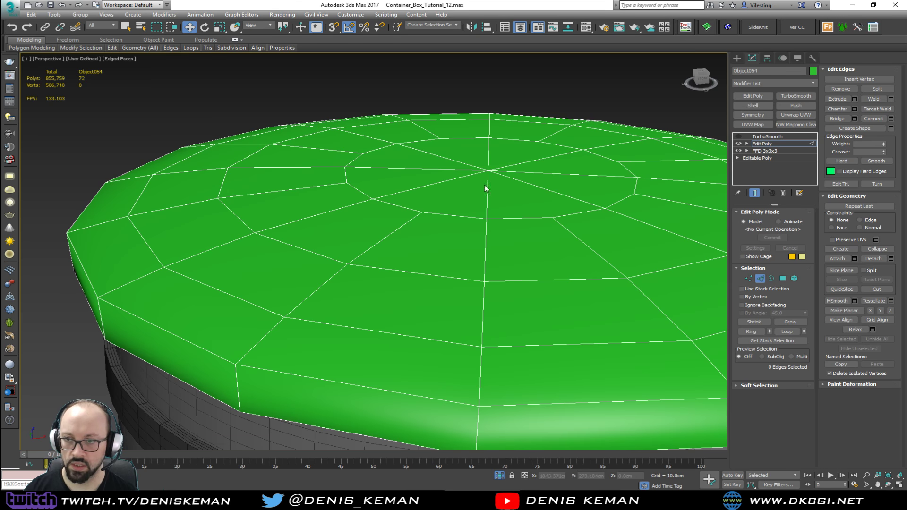
# - Leave edge editing, turn the cushion's TurboSmooth back on and view the whole stool seat without edged faces
pyautogui.click(761, 278)
pyautogui.click(738, 137)
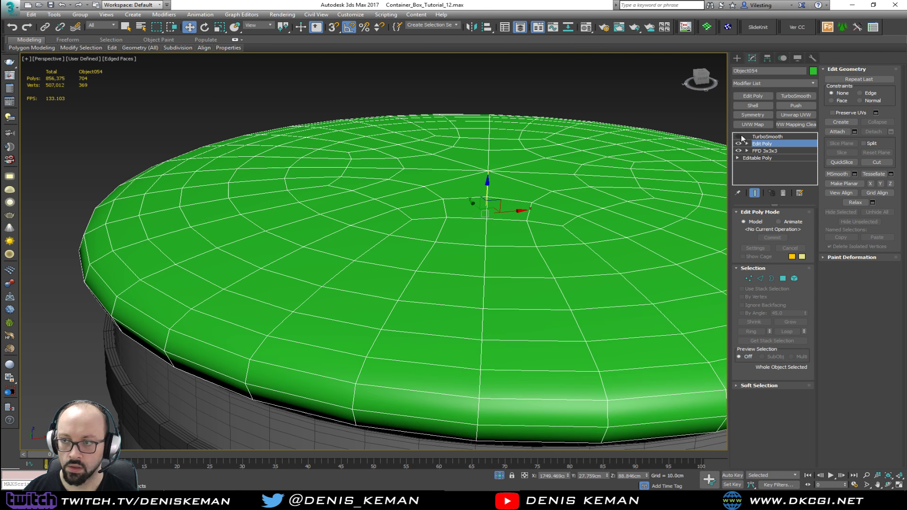
pyautogui.click(480, 94)
pyautogui.scroll(-8, 504, 165)
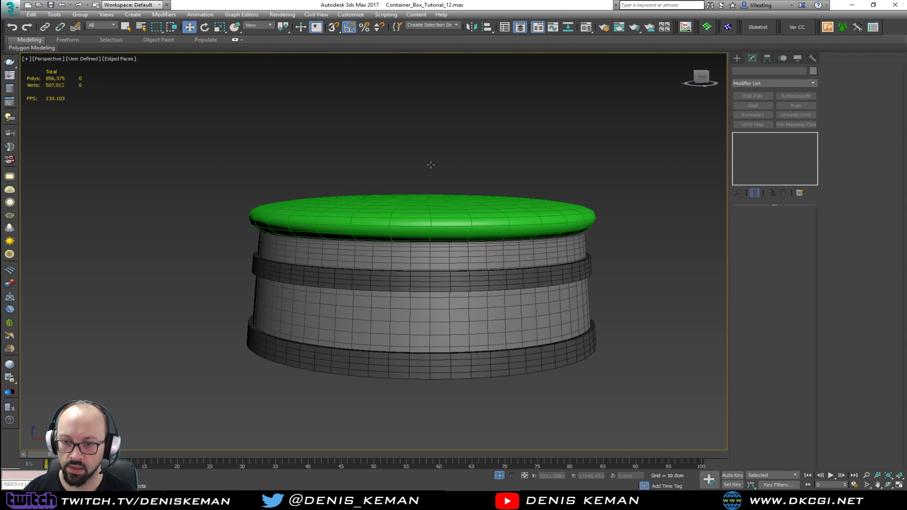
pyautogui.press('F4')
pyautogui.scroll(-4, 436, 176)
pyautogui.moveTo(443, 139)
pyautogui.keyDown('alt'); pyautogui.mouseDown(button='middle')
pyautogui.moveTo(455, 105)
pyautogui.moveTo(459, 149)
pyautogui.moveTo(460, 141)
pyautogui.mouseUp(button='middle'); pyautogui.keyUp('alt')
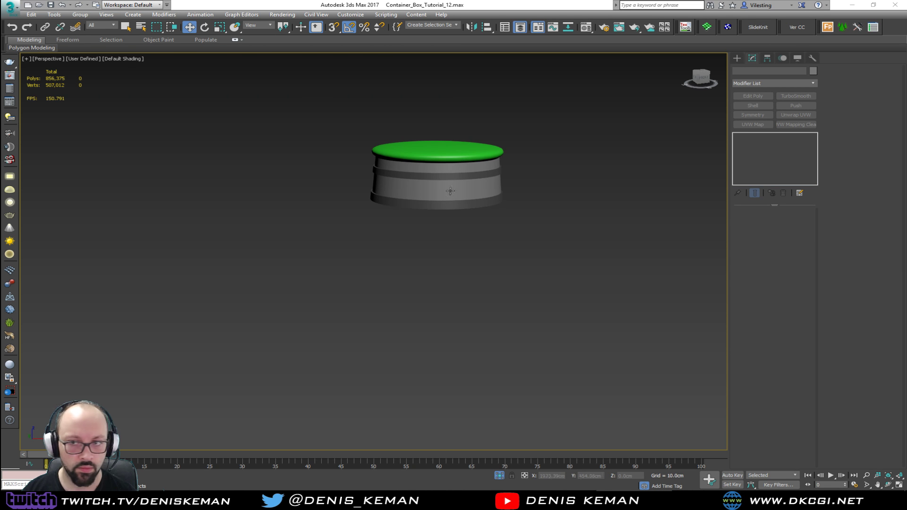
pyautogui.keyDown('alt'); pyautogui.moveTo(450, 191); pyautogui.dragTo(463, 244, button='middle'); pyautogui.keyUp('alt')
# - Change the cushion's object color to light grey
pyautogui.click(442, 217)
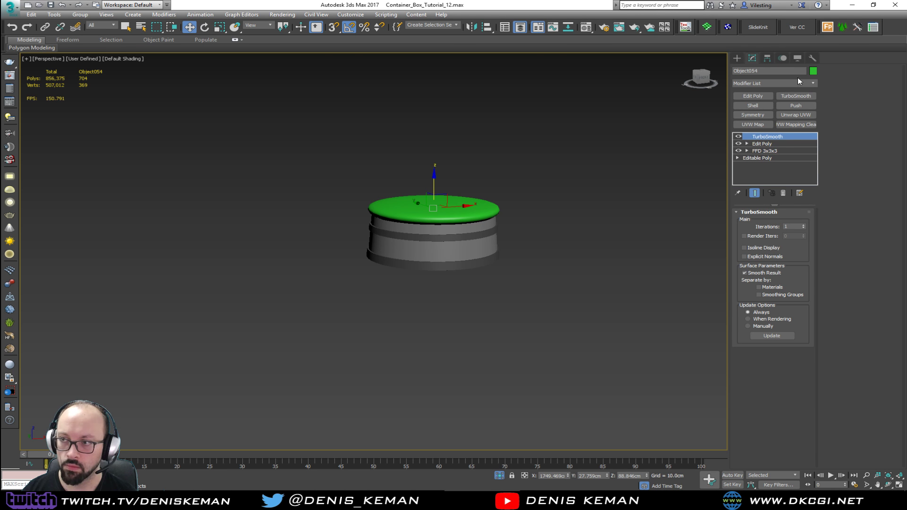
pyautogui.click(813, 72)
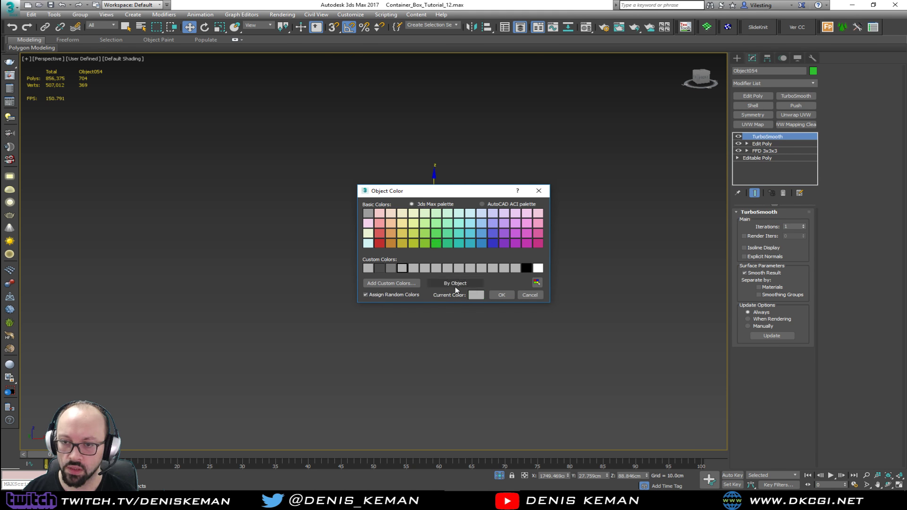
pyautogui.click(502, 298)
pyautogui.click(540, 261)
# - End isolation so the stool seat is shown in the full bar scene with the counter and placeholder boxes
pyautogui.rightClick(477, 218)
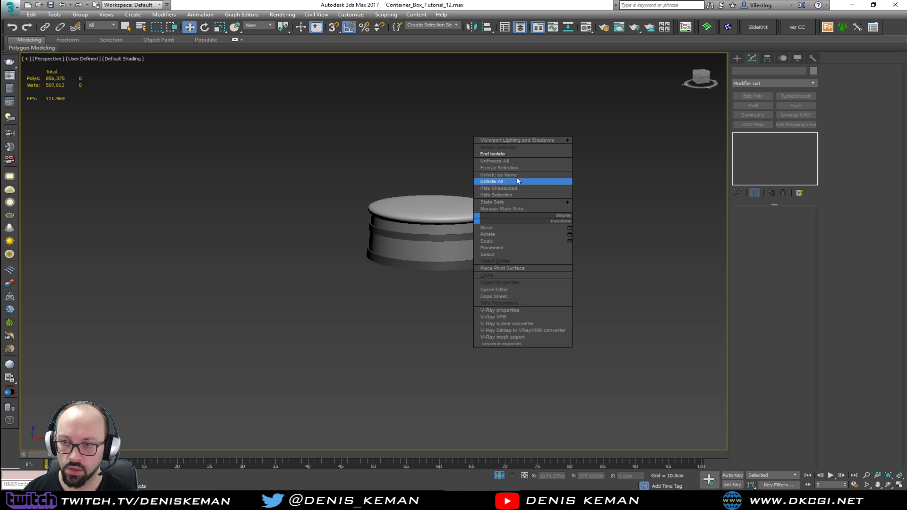
pyautogui.click(518, 155)
pyautogui.keyDown('alt'); pyautogui.moveTo(487, 190); pyautogui.dragTo(483, 227, button='middle'); pyautogui.keyUp('alt')
pyautogui.scroll(-3, 485, 241)
pyautogui.scroll(-3, 485, 241)
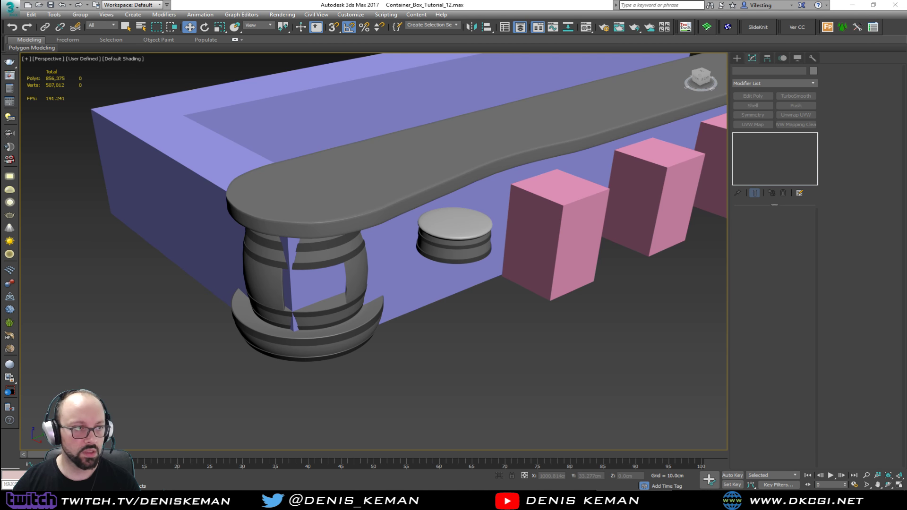
# - Examine the stool legs, crossbars and metal bands in the Bar_Idea_02 reference photo, then return to the 3ds Max scene
pyautogui.moveTo(0, 75); pyautogui.dragTo(440, 75)
pyautogui.moveTo(412, 194); pyautogui.dragTo(113, 182)
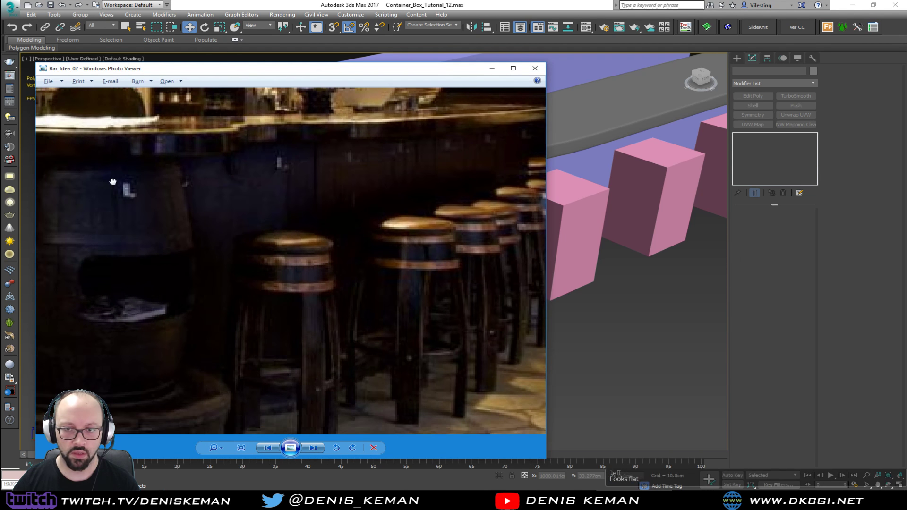
pyautogui.scroll(-2, 403, 236)
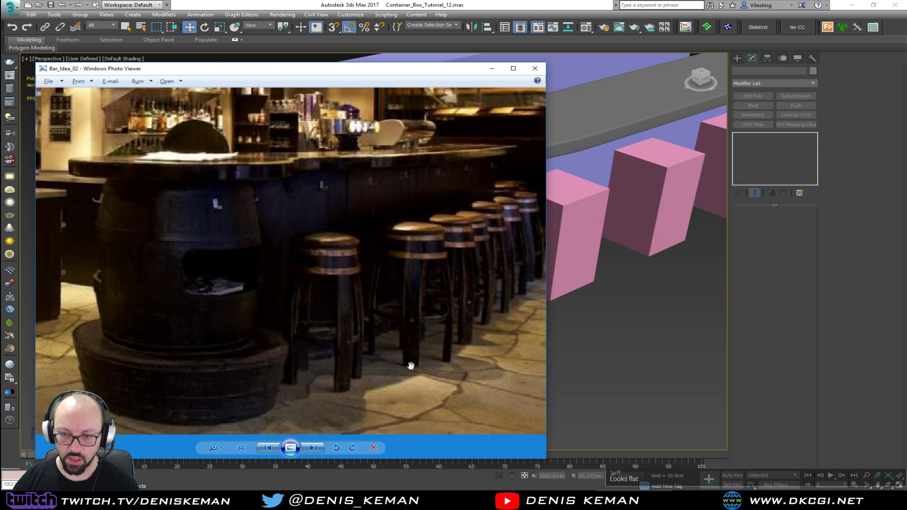
pyautogui.scroll(4, 423, 344)
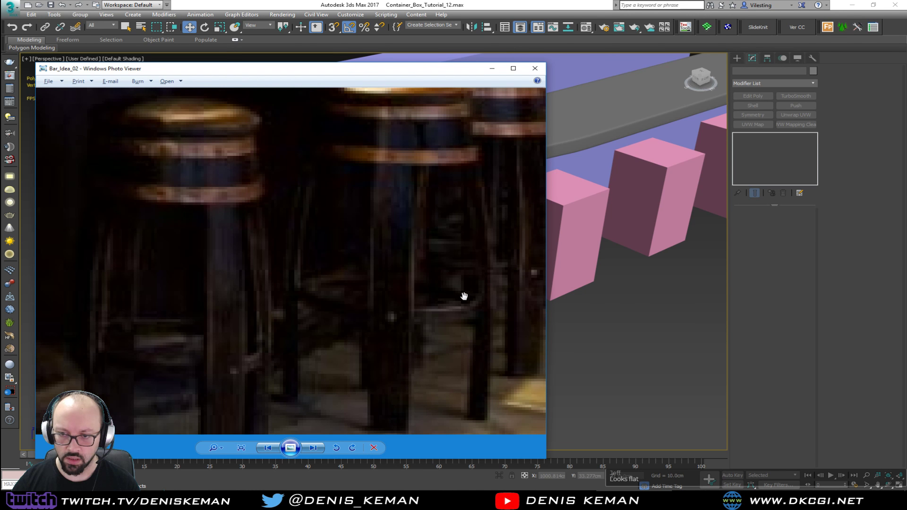
pyautogui.moveTo(319, 300); pyautogui.dragTo(413, 317)
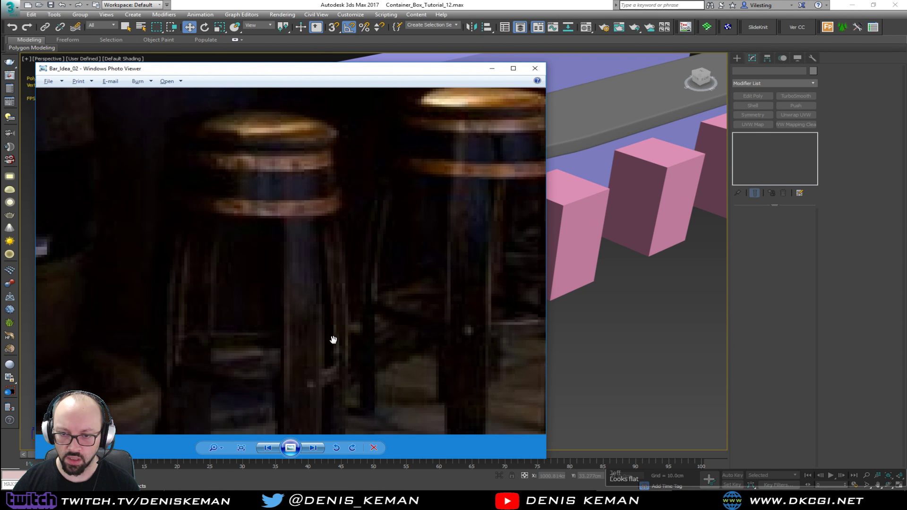
pyautogui.moveTo(506, 323); pyautogui.dragTo(394, 302)
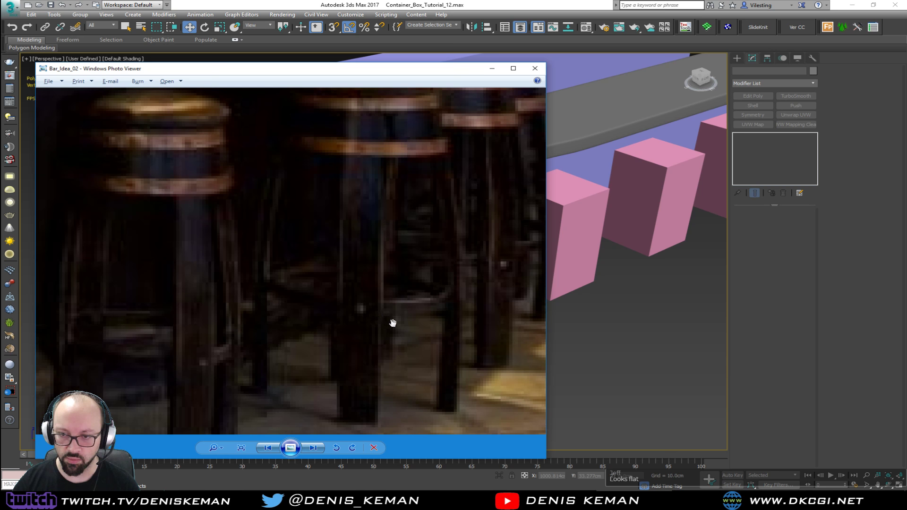
pyautogui.scroll(-5, 397, 315)
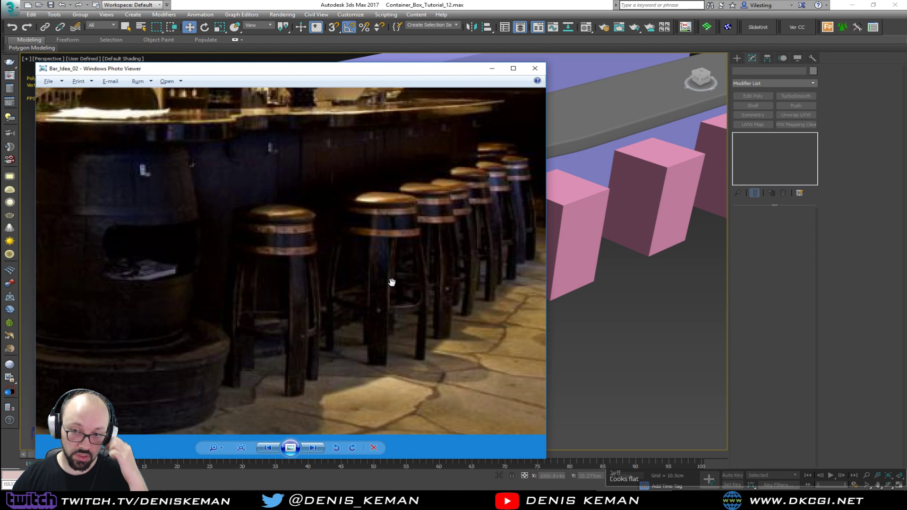
pyautogui.moveTo(345, 69); pyautogui.dragTo(906, 73)
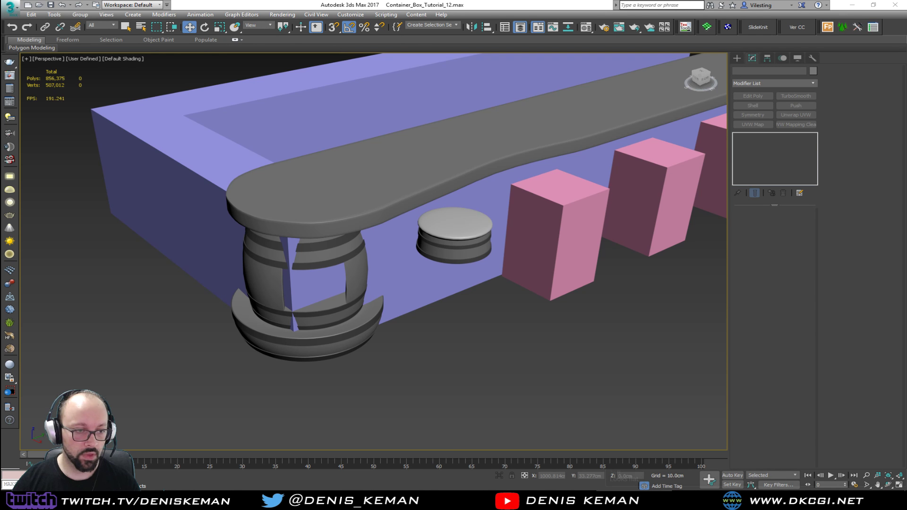
# - Select the stool cushion with edged faces shown, turn off its TurboSmooth and go to its Edit Poly level
pyautogui.keyDown('alt'); pyautogui.moveTo(424, 281); pyautogui.dragTo(408, 241, button='middle'); pyautogui.keyUp('alt')
pyautogui.scroll(5, 412, 221)
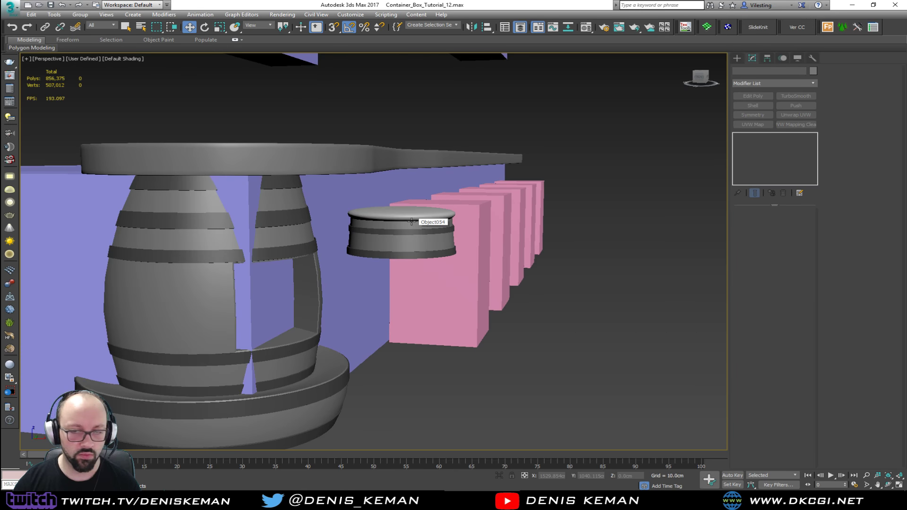
pyautogui.click(408, 209)
pyautogui.scroll(3, 408, 210)
pyautogui.press('F4')
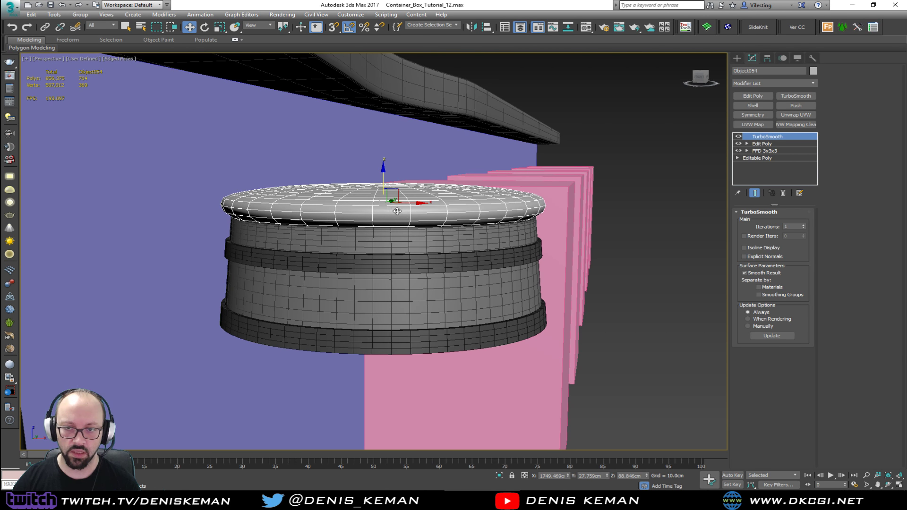
pyautogui.scroll(3, 385, 212)
pyautogui.click(738, 137)
pyautogui.click(761, 143)
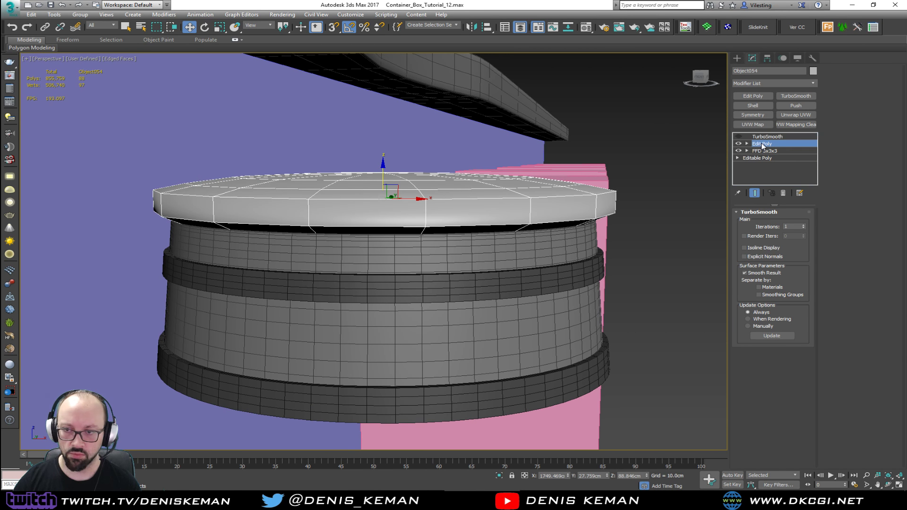
# - Turn the cushion's TurboSmooth back on and insert a horizontal edge loop around its side with SwiftLoop
pyautogui.hotkey('alt', 's')
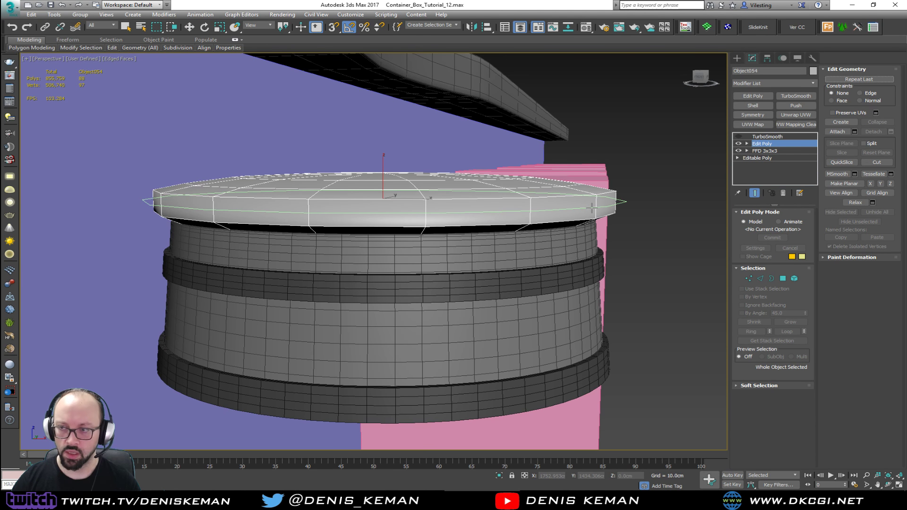
pyautogui.click(739, 136)
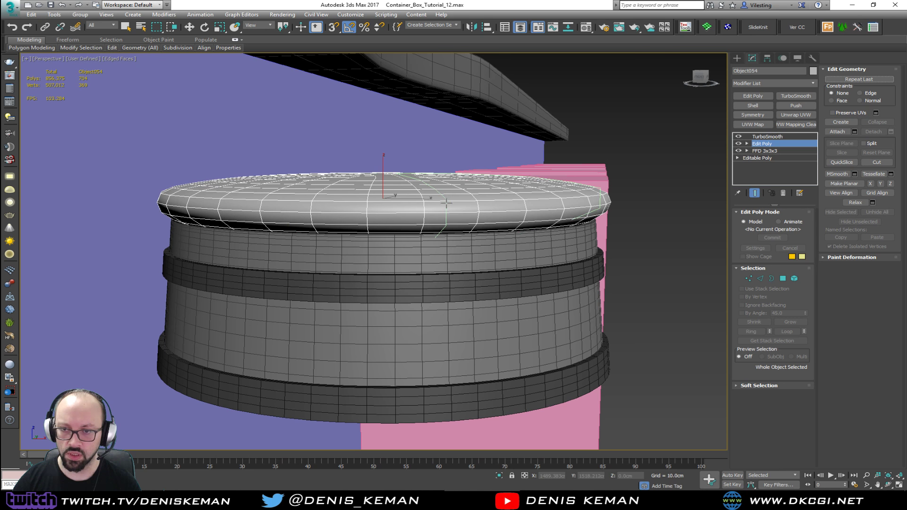
pyautogui.click(419, 215)
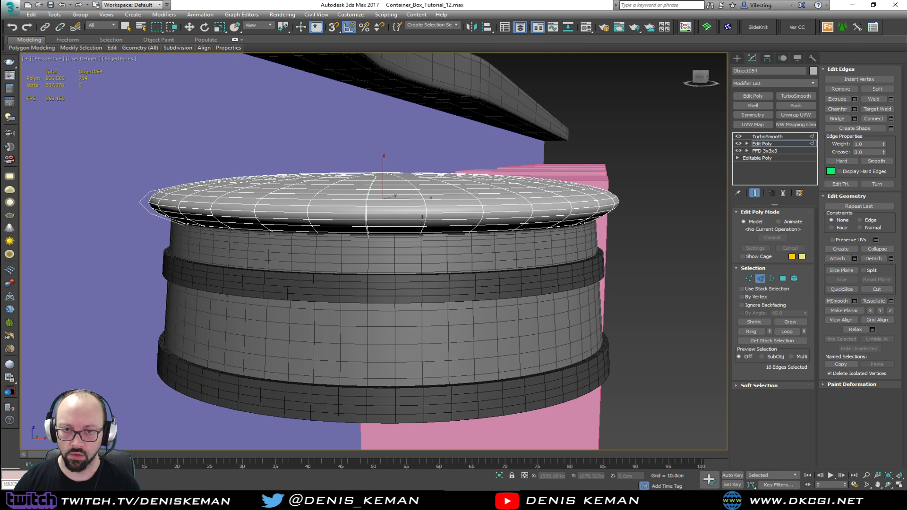
pyautogui.rightClick(432, 228)
pyautogui.press('F3')
pyautogui.press('F3')
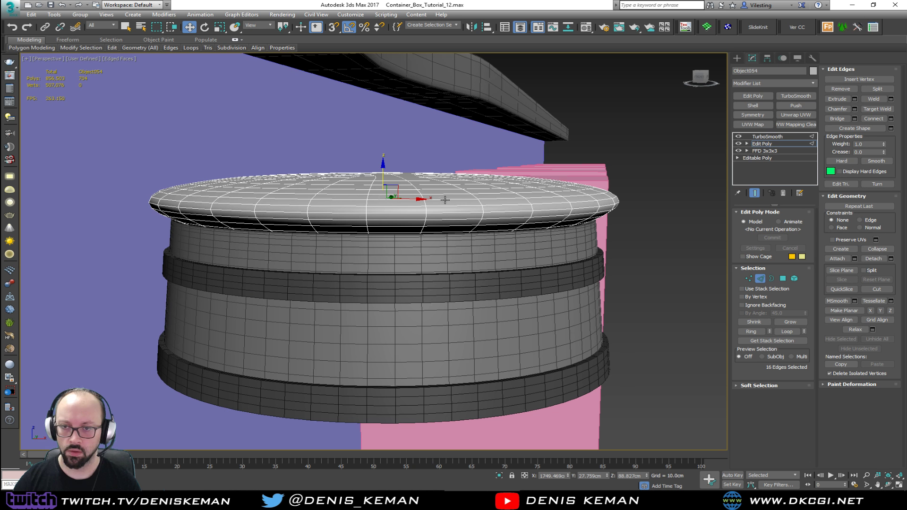
# - Leave edge editing and scale the whole cushion slightly along its height
pyautogui.press('r')
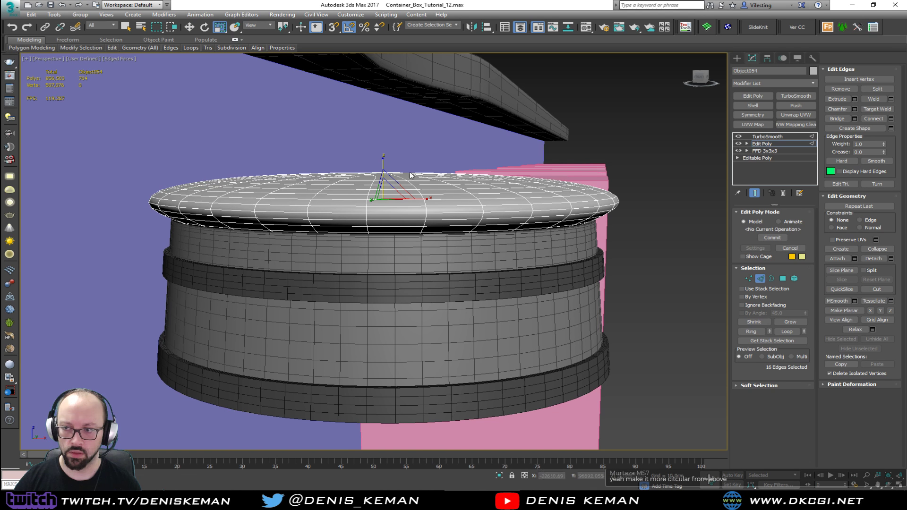
pyautogui.click(759, 279)
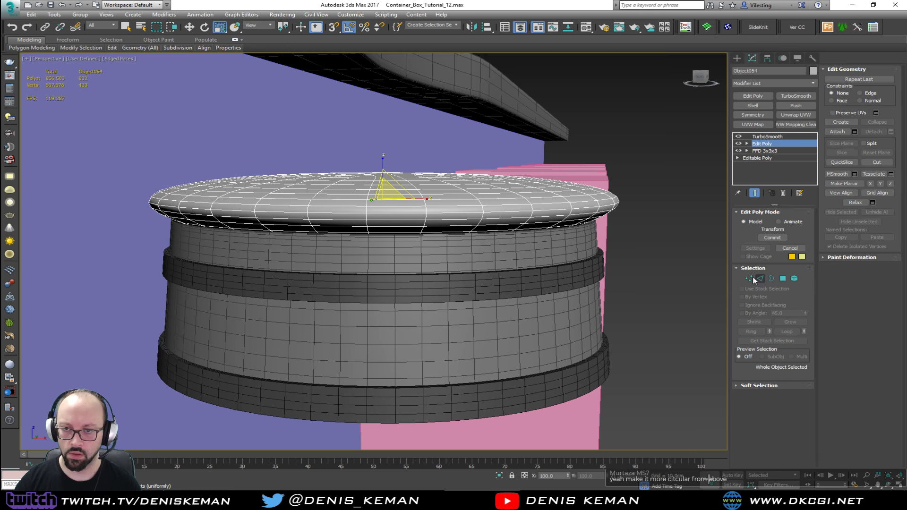
pyautogui.moveTo(383, 166)
pyautogui.mouseDown()
pyautogui.moveTo(384, 154)
pyautogui.moveTo(383, 163)
pyautogui.mouseUp()
pyautogui.press('w')
# - Deselect the cushion and view the stool seat beside the counter without edged faces
pyautogui.moveTo(401, 236); pyautogui.dragTo(352, 204, button='middle')
pyautogui.scroll(-3, 394, 248)
pyautogui.scroll(-4, 352, 204)
pyautogui.click(596, 418)
pyautogui.keyDown('alt'); pyautogui.moveTo(536, 342); pyautogui.dragTo(508, 325, button='middle'); pyautogui.keyUp('alt')
pyautogui.press('F4')
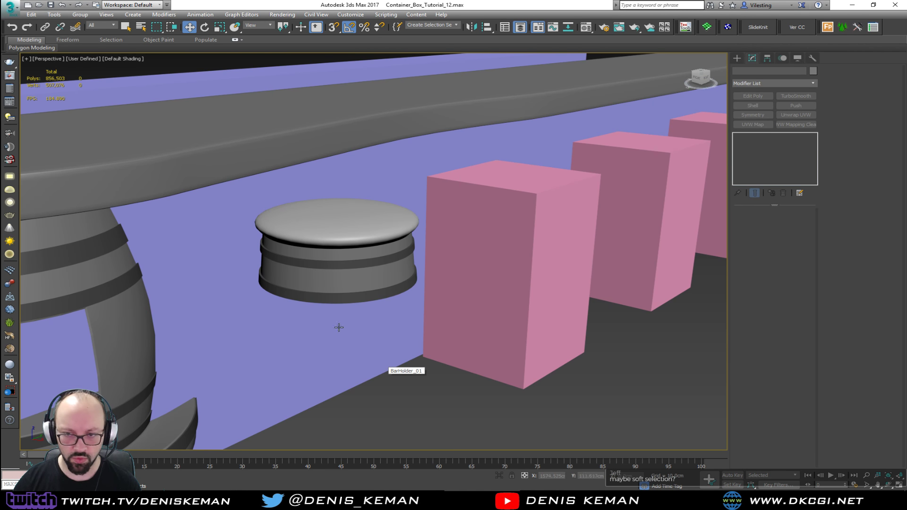
# - Isolate the stool seat parts together with the ring-shaped barrel base beside them
pyautogui.scroll(6, 321, 232)
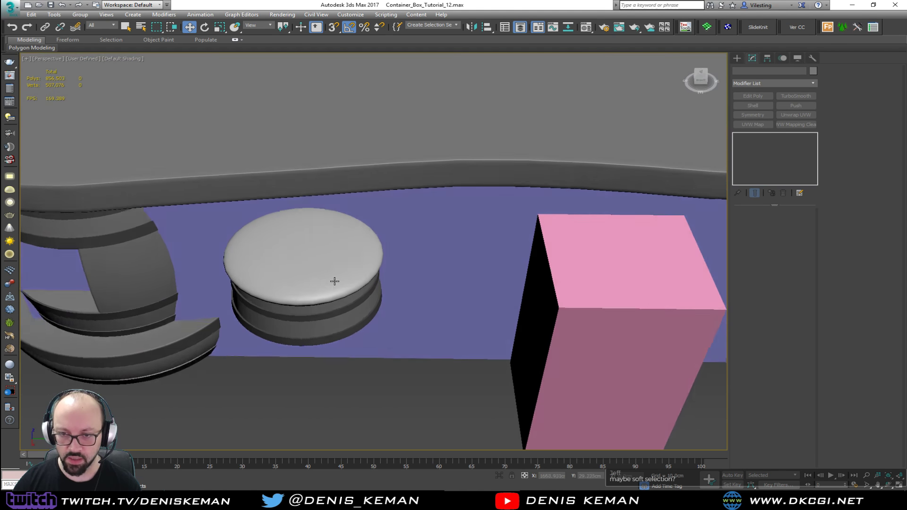
pyautogui.keyDown('alt'); pyautogui.moveTo(334, 281); pyautogui.dragTo(349, 259, button='middle'); pyautogui.keyUp('alt')
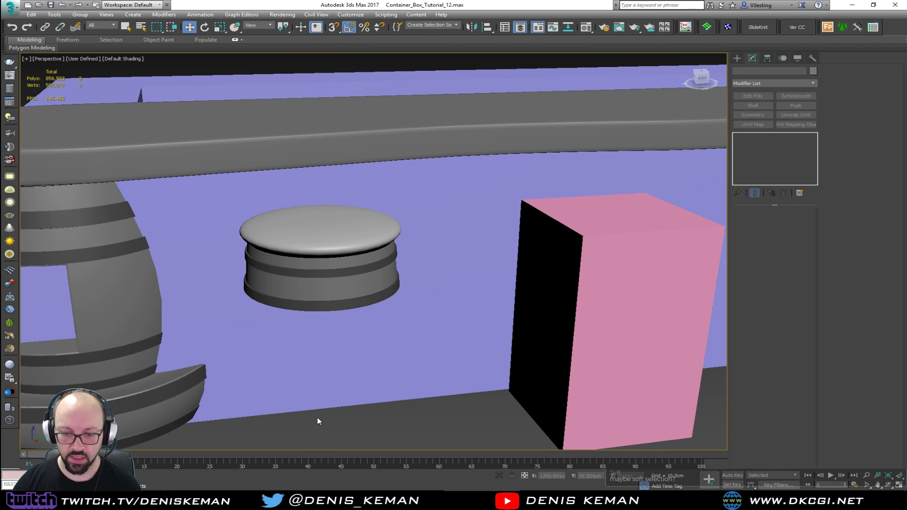
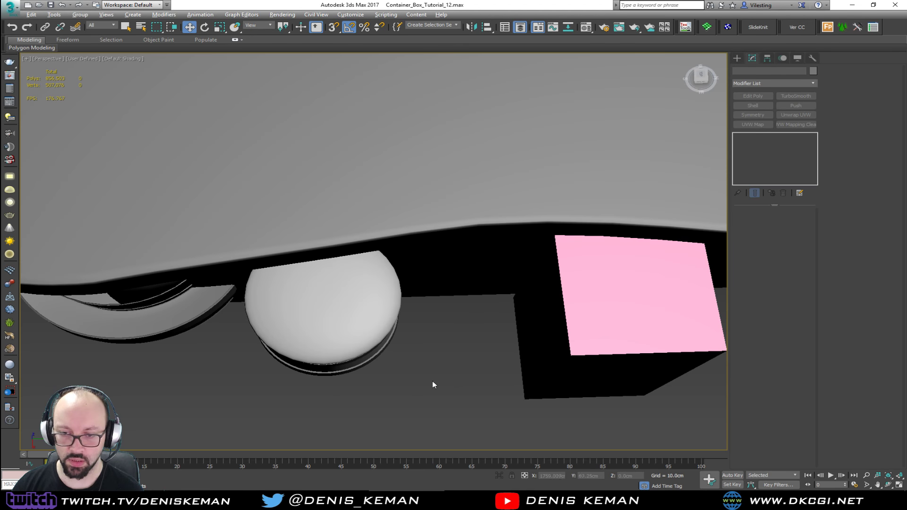
pyautogui.moveTo(356, 378); pyautogui.dragTo(326, 338)
pyautogui.keyDown('ctrl'); pyautogui.click(165, 318); pyautogui.keyUp('ctrl')
pyautogui.hotkey('alt', 'q')
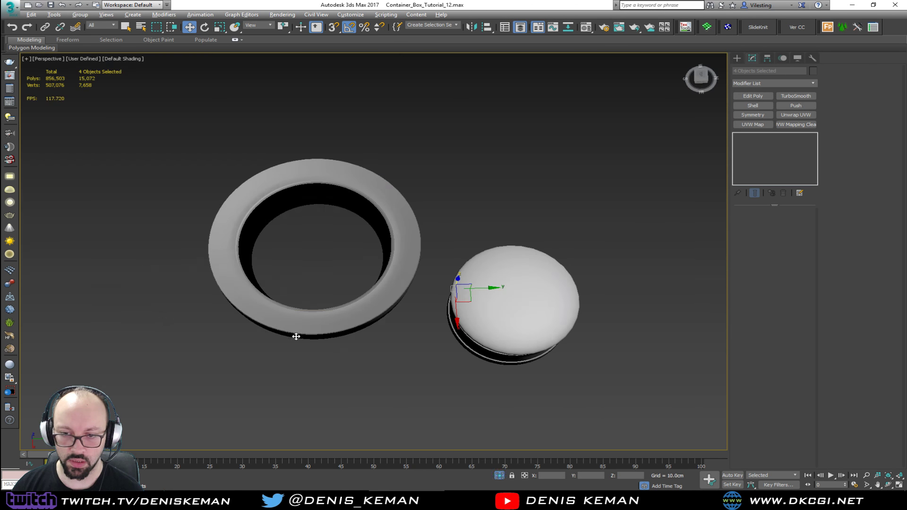
pyautogui.click(435, 372)
pyautogui.keyDown('alt'); pyautogui.moveTo(436, 372); pyautogui.dragTo(426, 319, button='middle'); pyautogui.keyUp('alt')
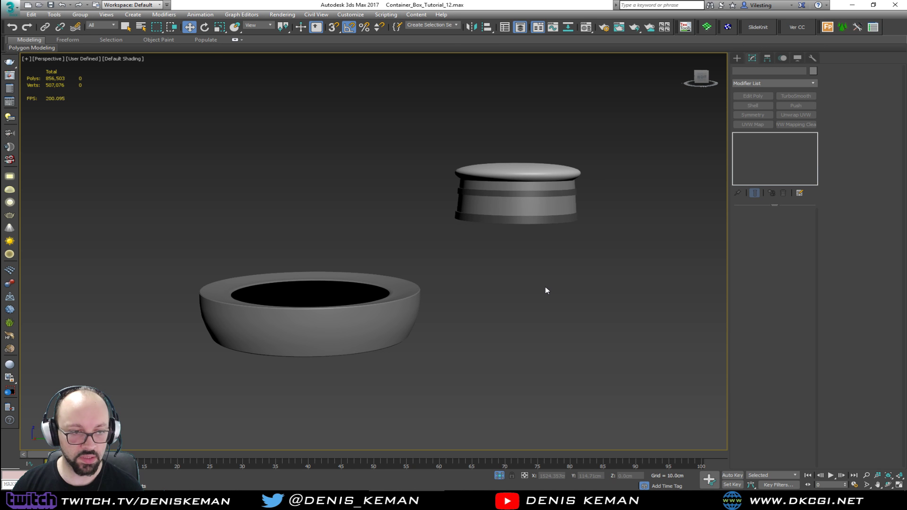
pyautogui.press('alt')
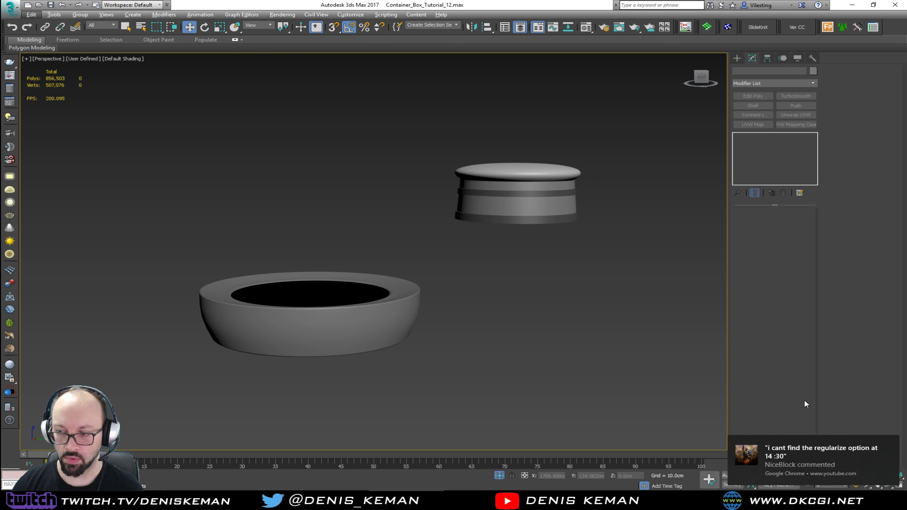
pyautogui.click(893, 446)
# - In the top view, create a cylinder snapped from the seat's centre to its rim, radius 21.63 cm and height about 15.7 cm
pyautogui.scroll(-4, 492, 282)
pyautogui.hotkey('alt', 'w')
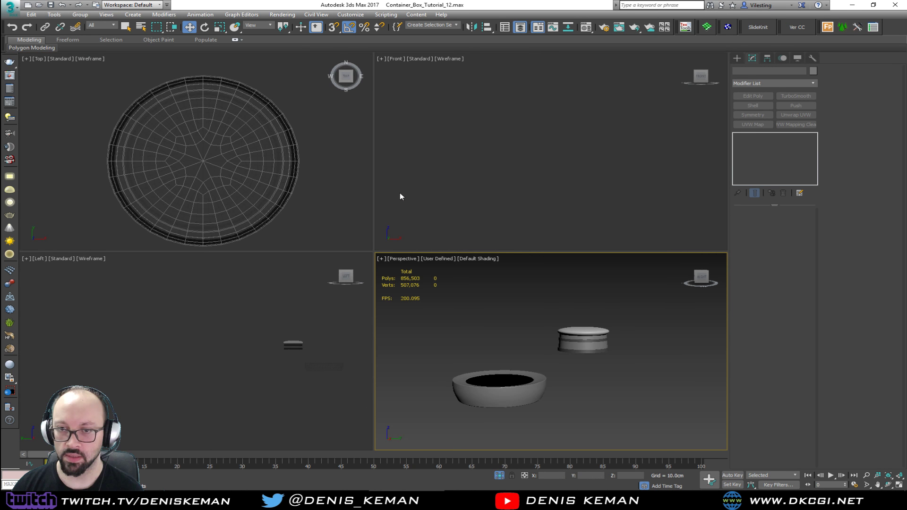
pyautogui.hotkey('alt', 'w')
pyautogui.scroll(-2, 343, 209)
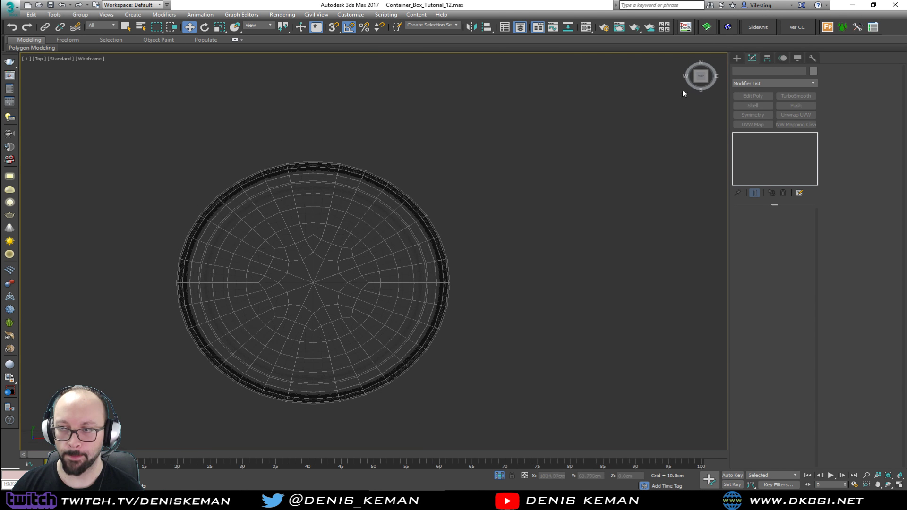
pyautogui.click(744, 57)
pyautogui.click(755, 126)
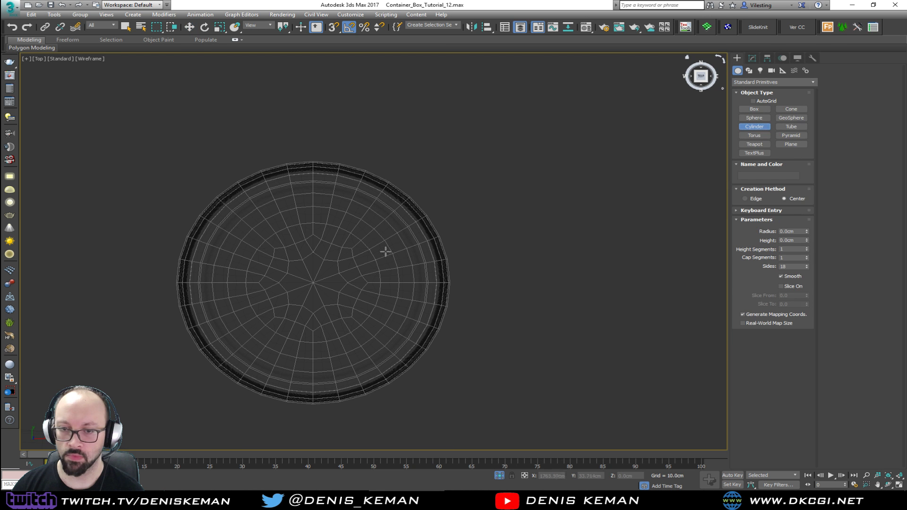
pyautogui.press('s')
pyautogui.moveTo(313, 283); pyautogui.dragTo(448, 283)
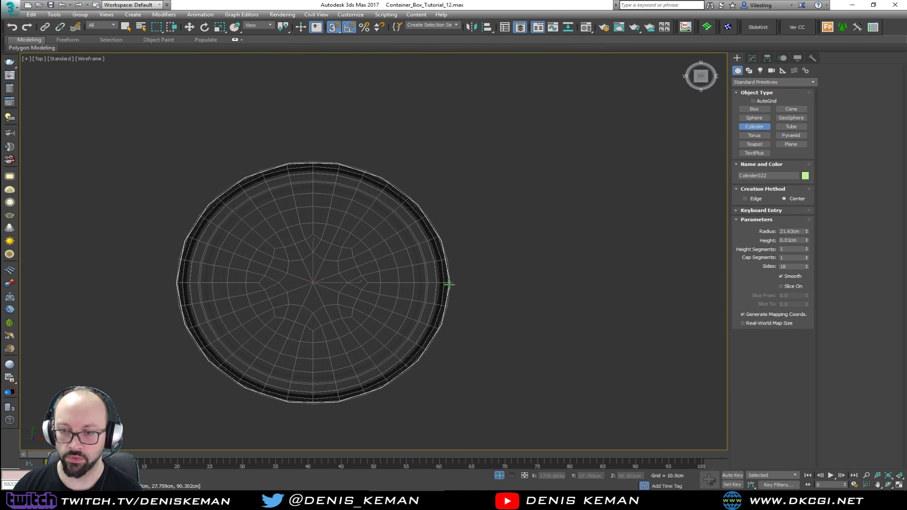
pyautogui.scroll(-2, 447, 284)
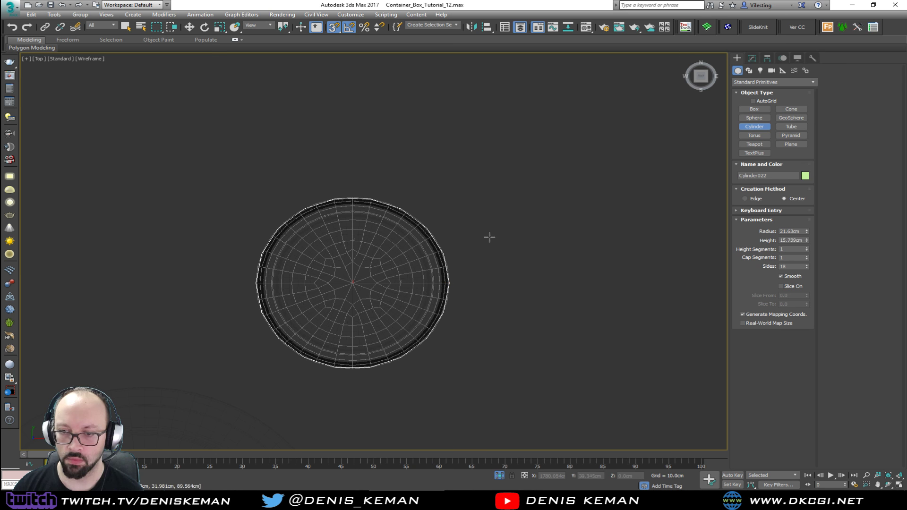
# - Move the cylinder straight down below the seat and snap its base to the bottom level of the barrel ring
pyautogui.hotkey('alt', 'w')
pyautogui.hotkey('alt', 'w')
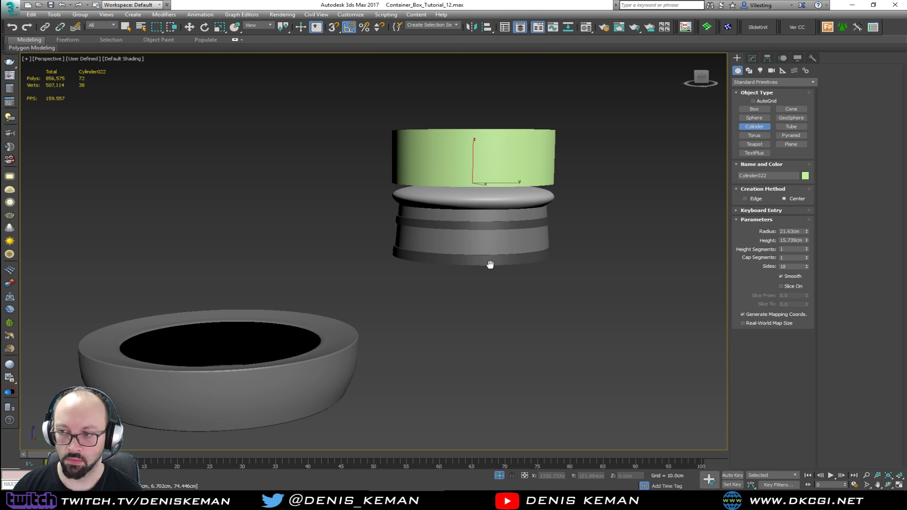
pyautogui.scroll(-3, 490, 265)
pyautogui.press('w')
pyautogui.moveTo(458, 202); pyautogui.dragTo(458, 303)
pyautogui.press('s')
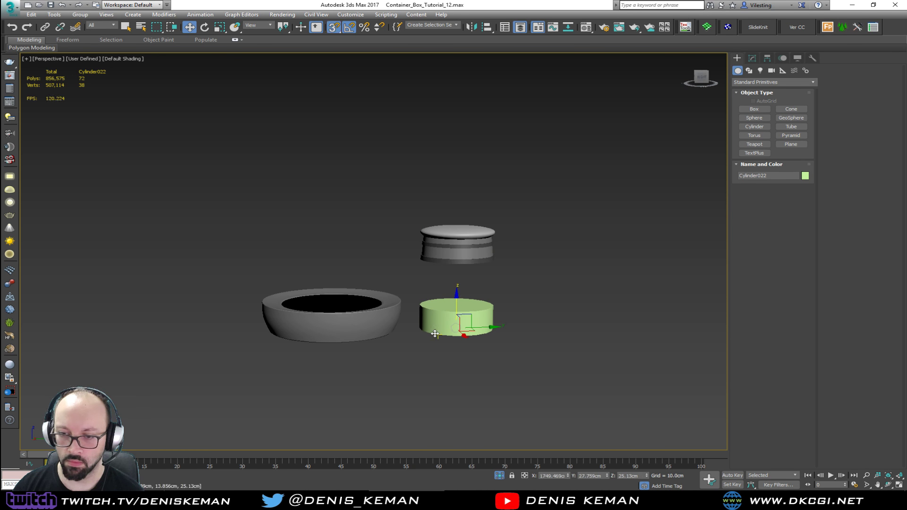
pyautogui.moveTo(435, 334); pyautogui.dragTo(364, 344)
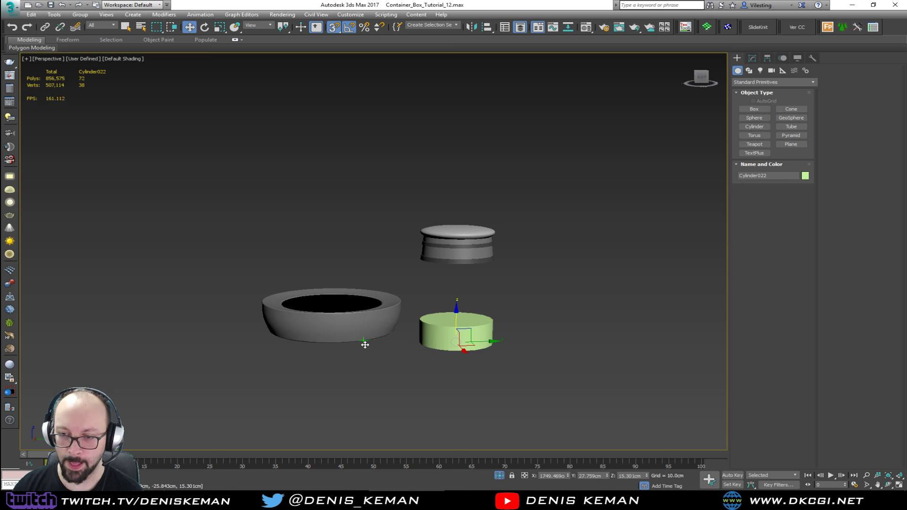
pyautogui.scroll(2, 477, 309)
pyautogui.moveTo(478, 306); pyautogui.dragTo(479, 330, button='middle')
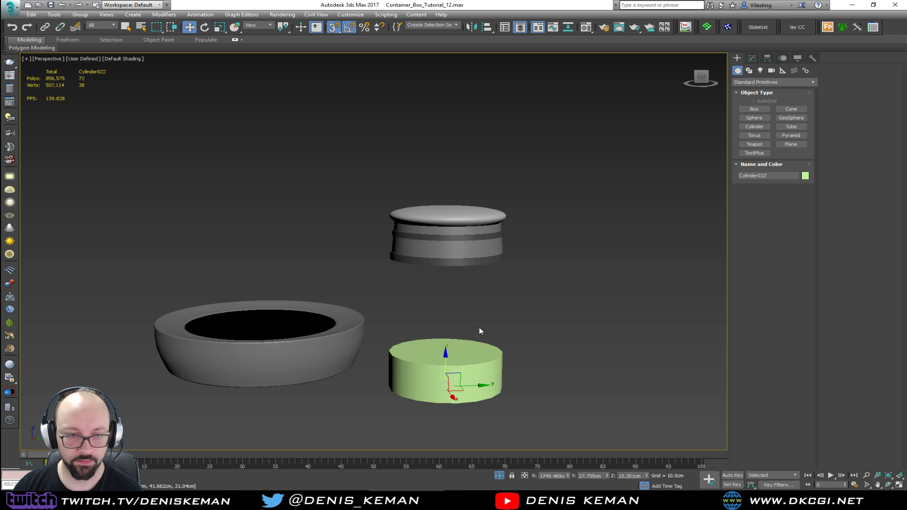
pyautogui.click(752, 58)
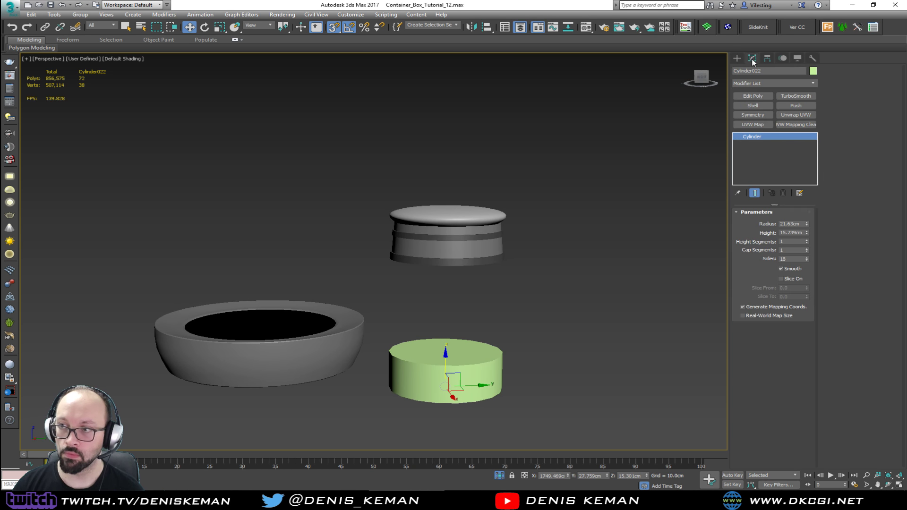
pyautogui.click(753, 97)
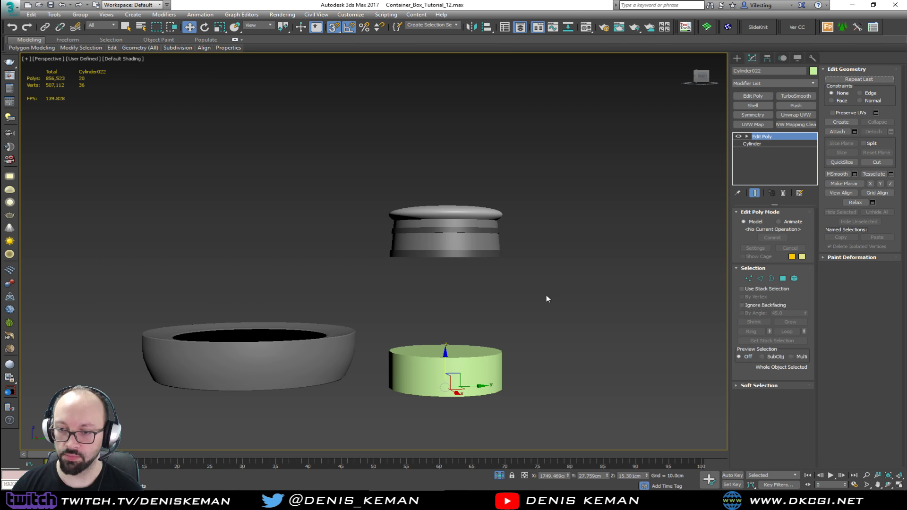
pyautogui.press('1')
pyautogui.press('F4')
pyautogui.moveTo(392, 350); pyautogui.dragTo(362, 365)
pyautogui.keyDown('alt'); pyautogui.moveTo(445, 329); pyautogui.dragTo(457, 347, button='middle'); pyautogui.keyUp('alt')
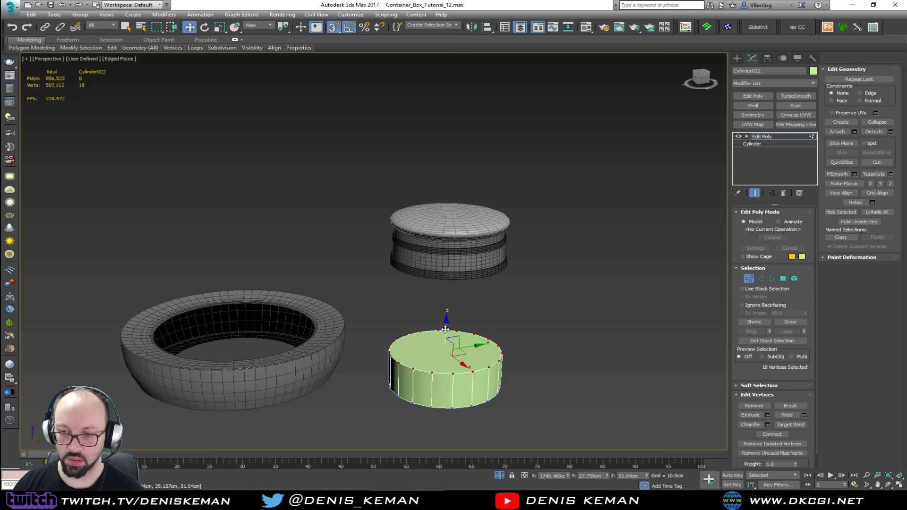
pyautogui.click(749, 278)
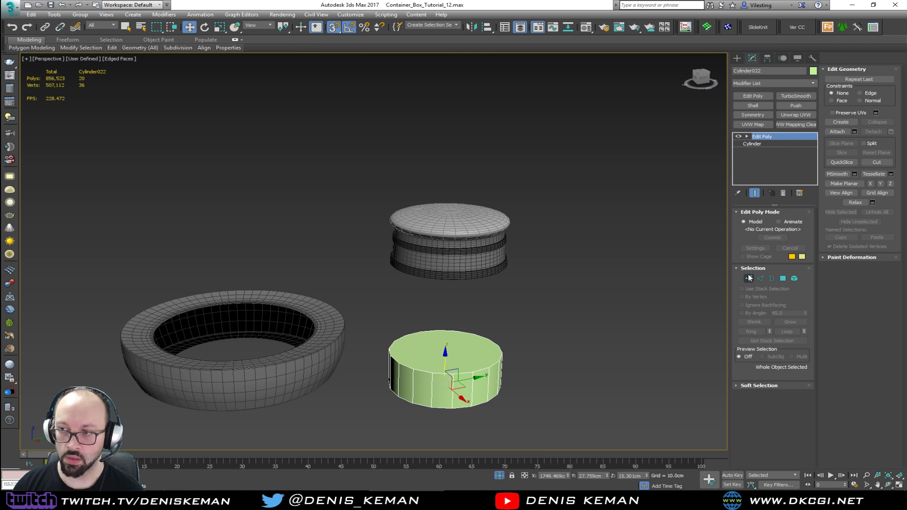
pyautogui.click(783, 194)
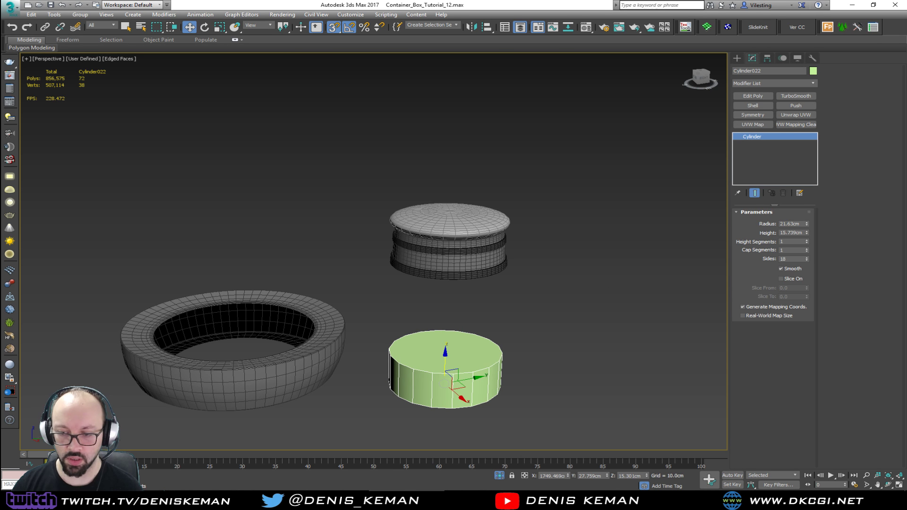
# - Check the bar stools in the Bar_Idea_02 reference image and set the cylinder's sides to 12
pyautogui.click(559, 500)
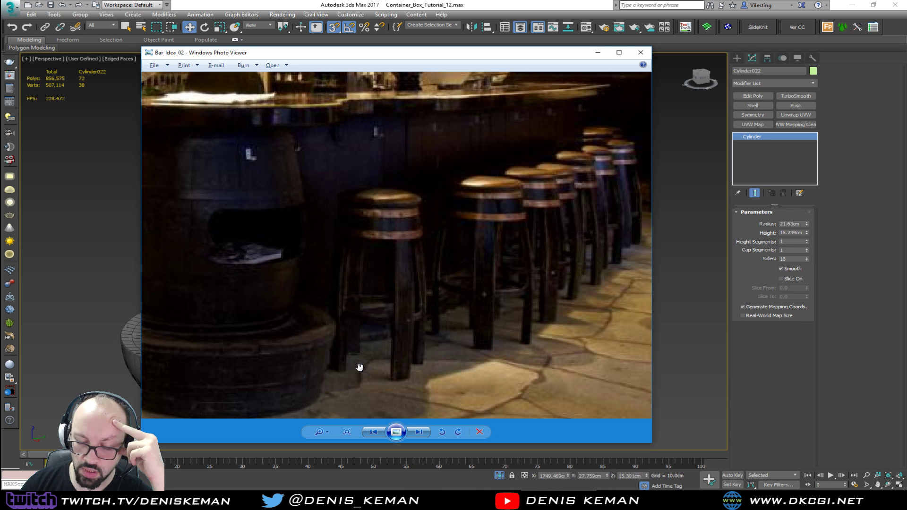
pyautogui.click(641, 52)
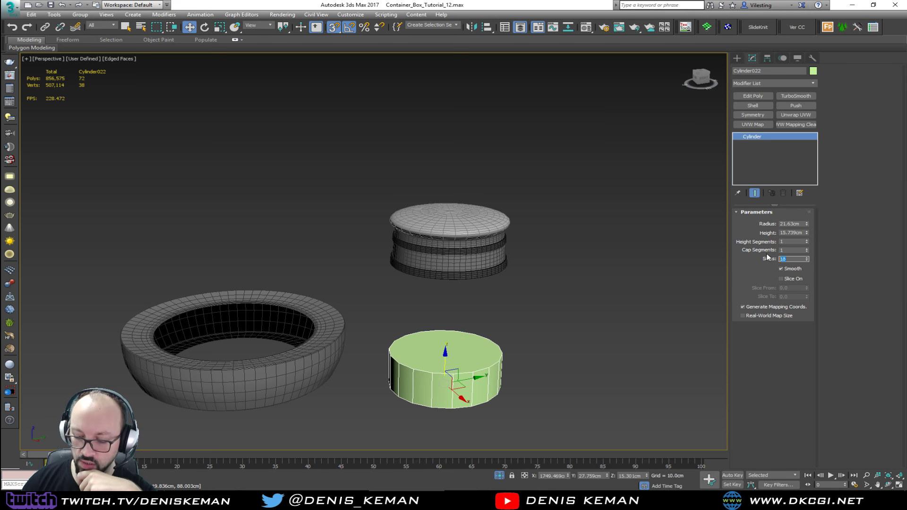
pyautogui.press('Return')
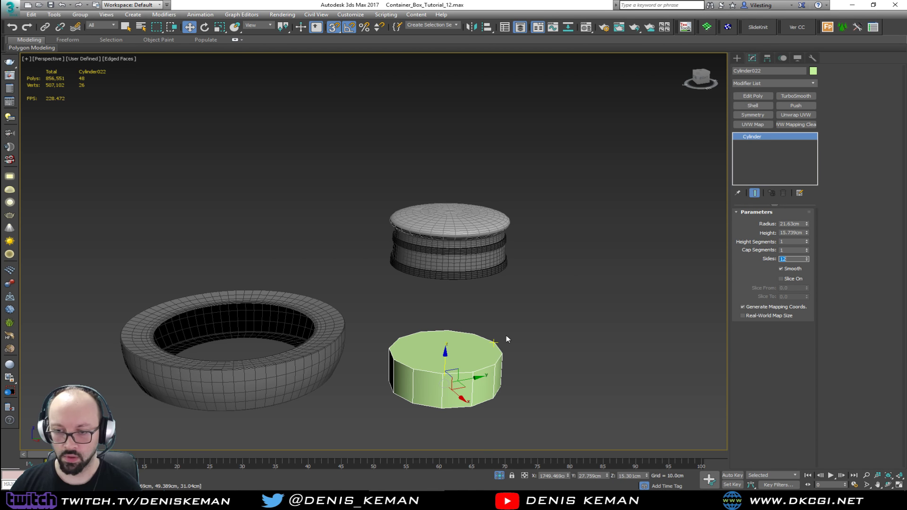
# - Add an Edit Poly modifier to the cylinder and raise its top vertices to snap to the underside of the seat
pyautogui.keyDown('alt'); pyautogui.moveTo(506, 337); pyautogui.dragTo(519, 307, button='middle'); pyautogui.keyUp('alt')
pyautogui.click(753, 96)
pyautogui.press('1')
pyautogui.moveTo(600, 299); pyautogui.dragTo(339, 437)
pyautogui.keyDown('alt'); pyautogui.moveTo(500, 352); pyautogui.dragTo(504, 363, button='middle'); pyautogui.keyUp('alt')
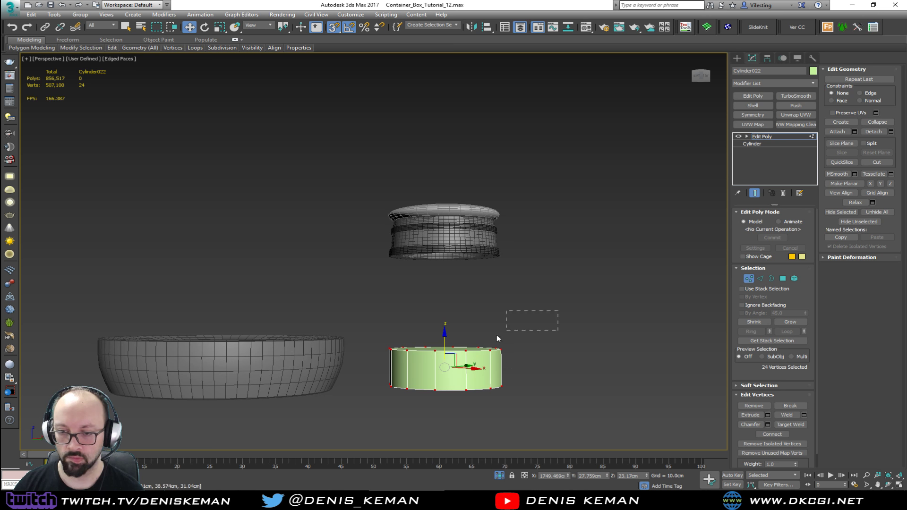
pyautogui.moveTo(502, 336); pyautogui.dragTo(345, 363)
pyautogui.moveTo(445, 331); pyautogui.dragTo(396, 259)
pyautogui.keyDown('alt'); pyautogui.moveTo(405, 261); pyautogui.dragTo(466, 328, button='middle'); pyautogui.keyUp('alt')
# - Connect the cylinder's vertical edges with one horizontal loop at mid-height and scale it outward into a barrel bulge
pyautogui.press('2')
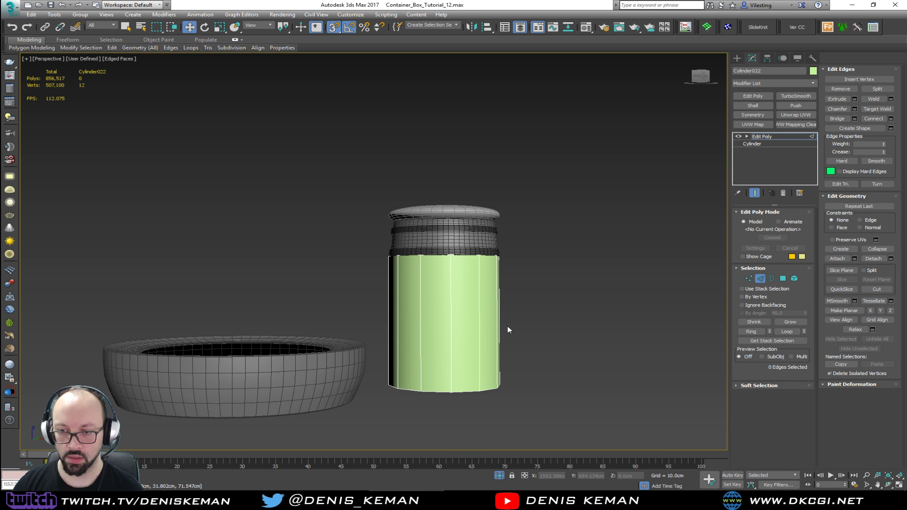
pyautogui.moveTo(508, 326); pyautogui.dragTo(227, 324)
pyautogui.click(870, 118)
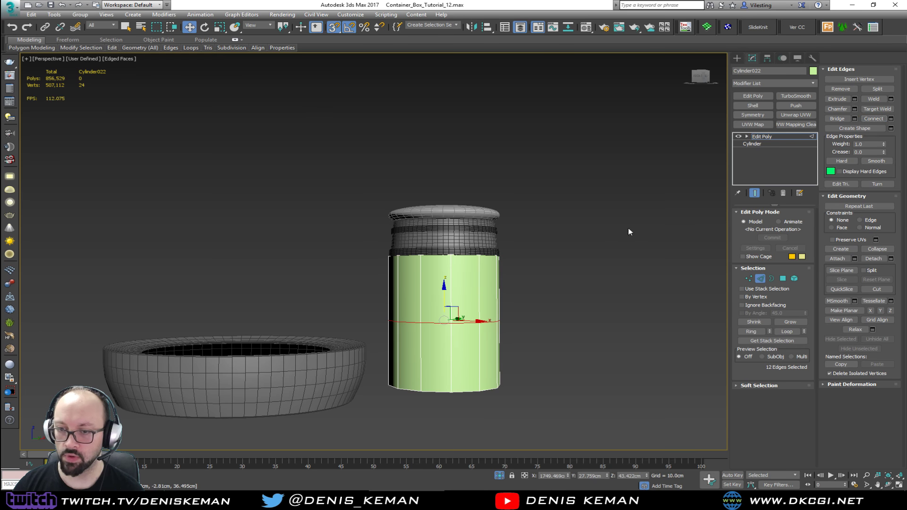
pyautogui.keyDown('alt'); pyautogui.moveTo(627, 228); pyautogui.dragTo(459, 328, button='middle'); pyautogui.keyUp('alt')
pyautogui.press('r')
pyautogui.press('s')
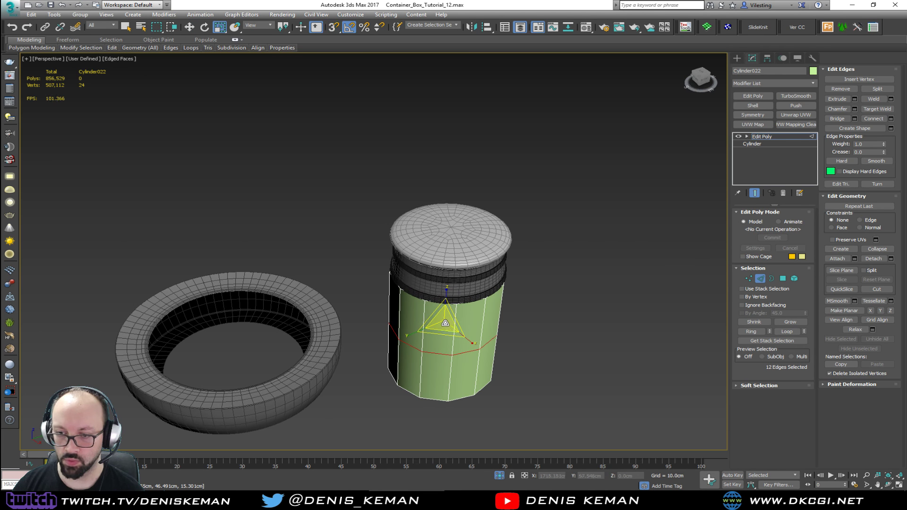
pyautogui.moveTo(443, 319); pyautogui.dragTo(464, 318)
# - Delete the top and bottom cap polygons of the barrel-shaped cylinder
pyautogui.keyDown('alt'); pyautogui.moveTo(465, 319); pyautogui.dragTo(475, 285, button='middle'); pyautogui.keyUp('alt')
pyautogui.press('4')
pyautogui.press('F3')
pyautogui.keyDown('ctrl'); pyautogui.click(463, 356); pyautogui.keyUp('ctrl')
pyautogui.press('Delete')
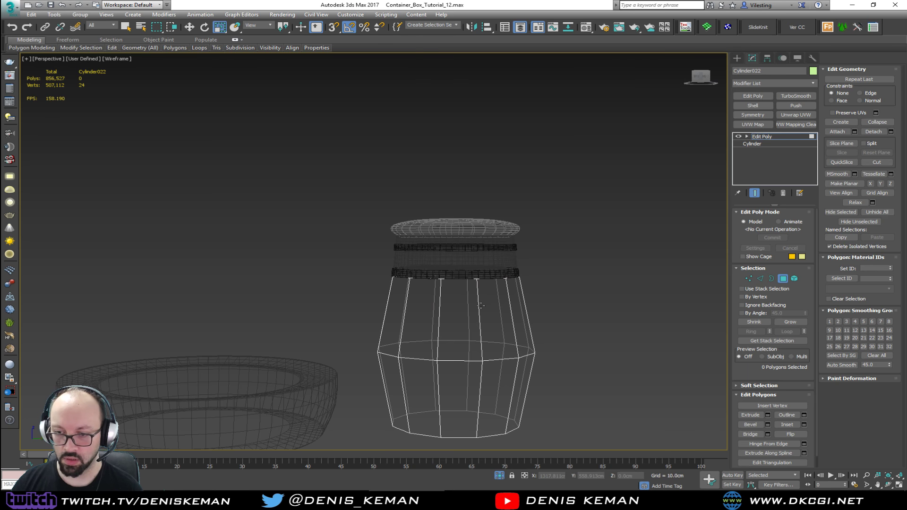
pyautogui.press('F3')
# - Move the middle edge loop of the barrel shape slightly down
pyautogui.moveTo(480, 318)
pyautogui.keyDown('alt'); pyautogui.mouseDown(button='middle')
pyautogui.moveTo(463, 277)
pyautogui.moveTo(472, 202)
pyautogui.moveTo(482, 282)
pyautogui.moveTo(532, 302)
pyautogui.moveTo(444, 289)
pyautogui.mouseUp(button='middle'); pyautogui.keyUp('alt')
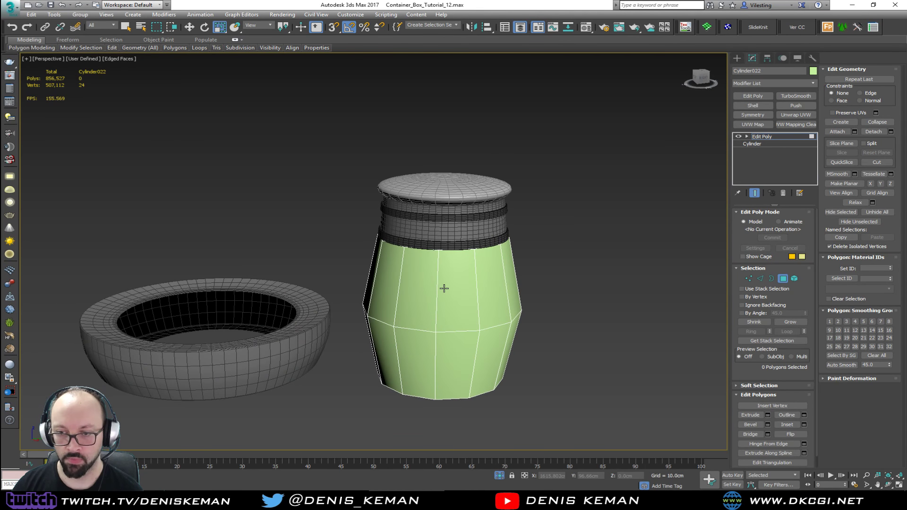
pyautogui.press('2')
pyautogui.doubleClick(418, 329)
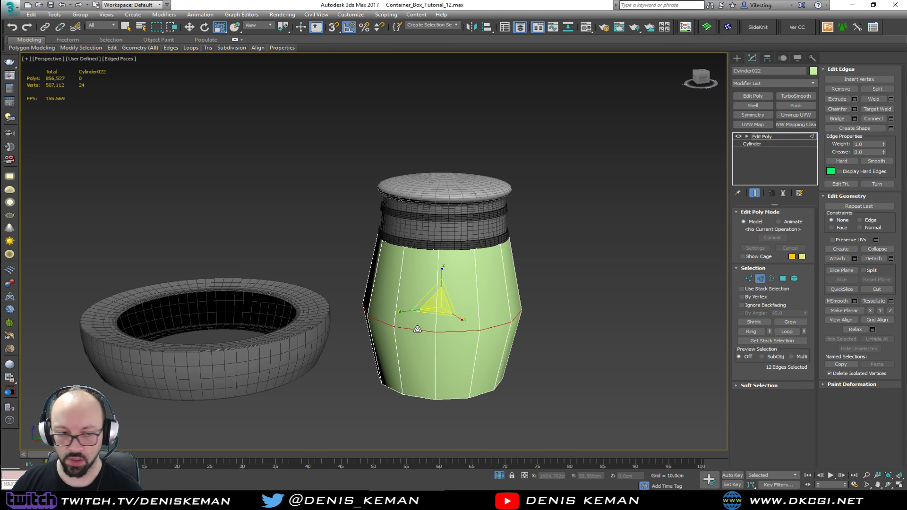
pyautogui.press('w')
pyautogui.moveTo(440, 285); pyautogui.dragTo(435, 300)
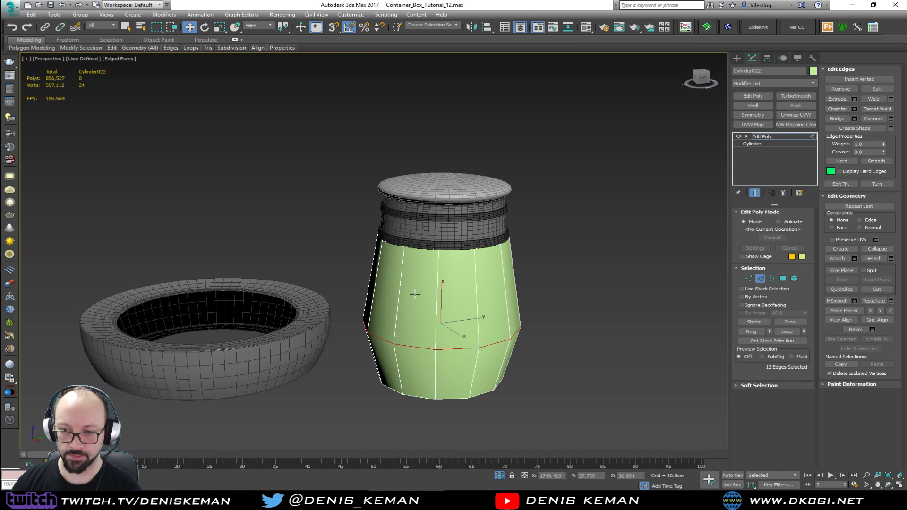
# - Insert four more horizontal edge loops above and below the barrel shape's widest loop to round its profile
pyautogui.hotkey('alt', 's')
pyautogui.click(414, 289)
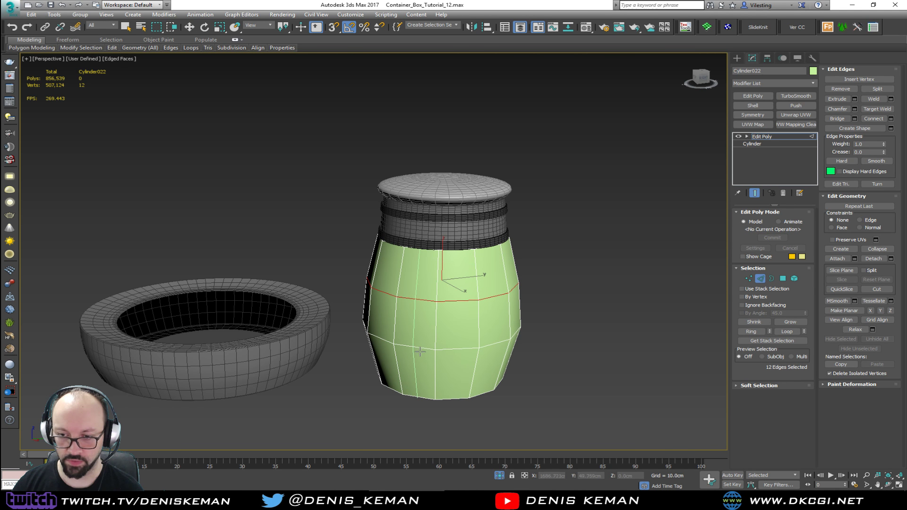
pyautogui.click(426, 376)
pyautogui.click(431, 334)
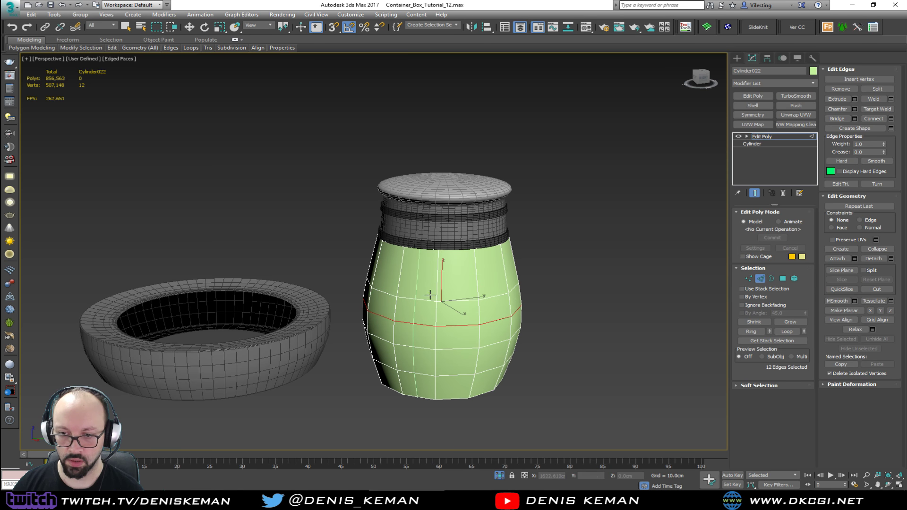
pyautogui.click(430, 282)
pyautogui.press('w')
pyautogui.keyDown('alt'); pyautogui.moveTo(471, 305); pyautogui.dragTo(560, 277, button='middle'); pyautogui.keyUp('alt')
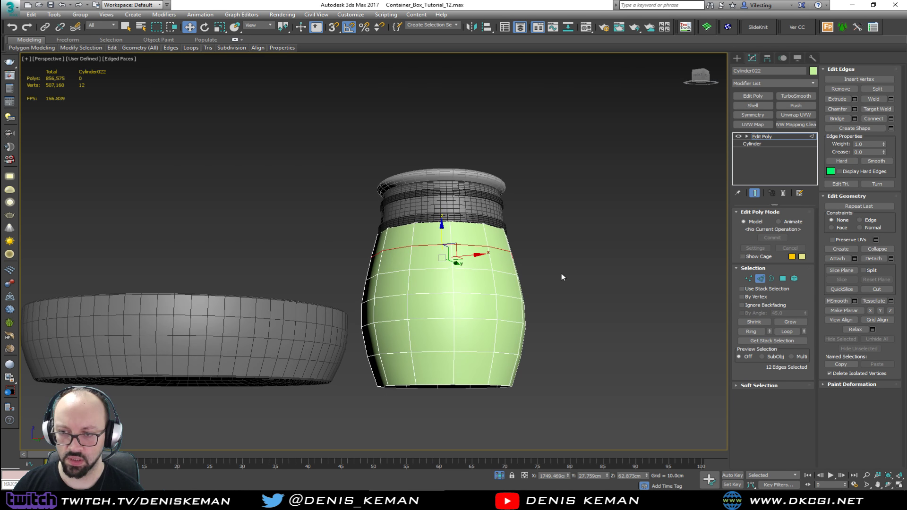
pyautogui.click(486, 240)
pyautogui.keyDown('alt'); pyautogui.moveTo(474, 376); pyautogui.dragTo(455, 356, button='middle'); pyautogui.keyUp('alt')
pyautogui.press('4')
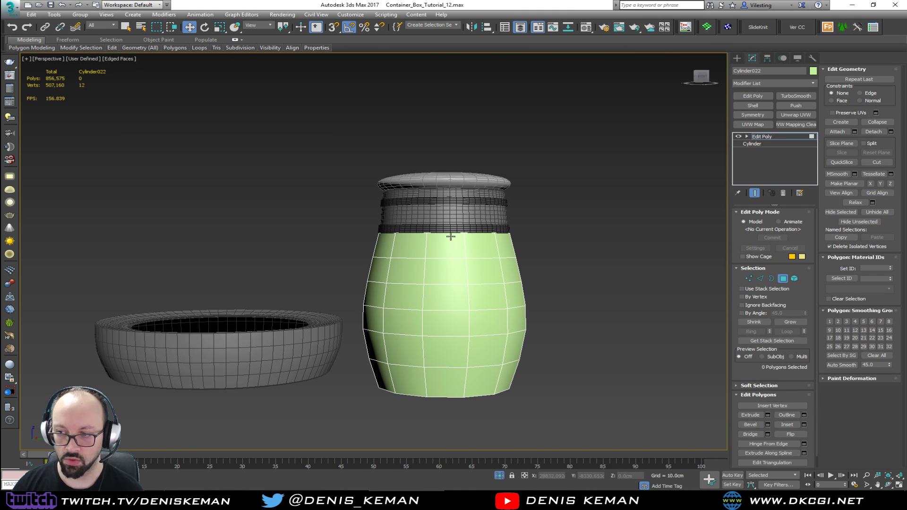
# - Select four evenly spaced full-height polygon strips around the barrel shape and delete all its other polygons
pyautogui.click(450, 244)
pyautogui.keyDown('ctrl'); pyautogui.click(448, 270); pyautogui.keyUp('ctrl')
pyautogui.keyDown('ctrl'); pyautogui.click(447, 333); pyautogui.keyUp('ctrl')
pyautogui.keyDown('ctrl'); pyautogui.click(447, 307); pyautogui.keyUp('ctrl')
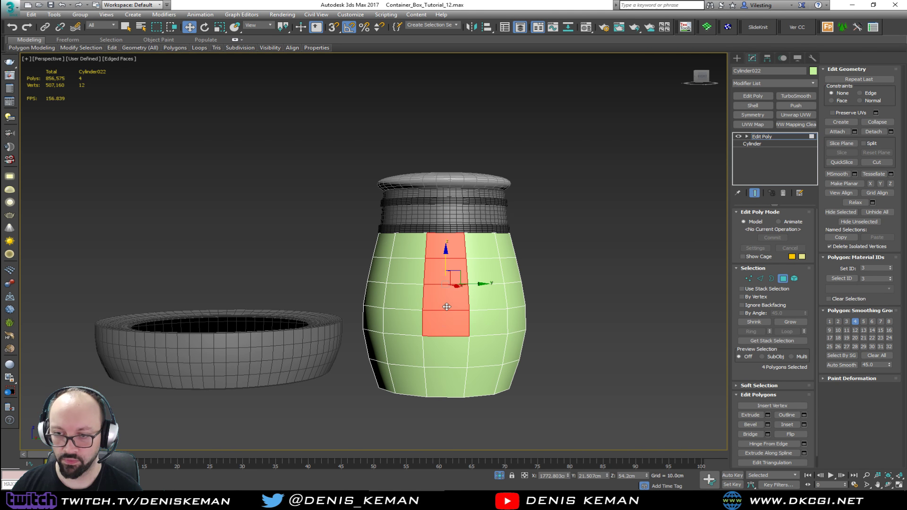
pyautogui.keyDown('ctrl'); pyautogui.click(440, 354); pyautogui.keyUp('ctrl')
pyautogui.keyDown('ctrl'); pyautogui.click(440, 378); pyautogui.keyUp('ctrl')
pyautogui.keyDown('alt'); pyautogui.moveTo(441, 379); pyautogui.dragTo(455, 285, button='middle'); pyautogui.keyUp('alt')
pyautogui.keyDown('ctrl'); pyautogui.click(459, 261); pyautogui.keyUp('ctrl')
pyautogui.keyDown('ctrl'); pyautogui.click(457, 284); pyautogui.keyUp('ctrl')
pyautogui.keyDown('ctrl'); pyautogui.click(457, 313); pyautogui.keyUp('ctrl')
pyautogui.keyDown('ctrl'); pyautogui.click(455, 341); pyautogui.keyUp('ctrl')
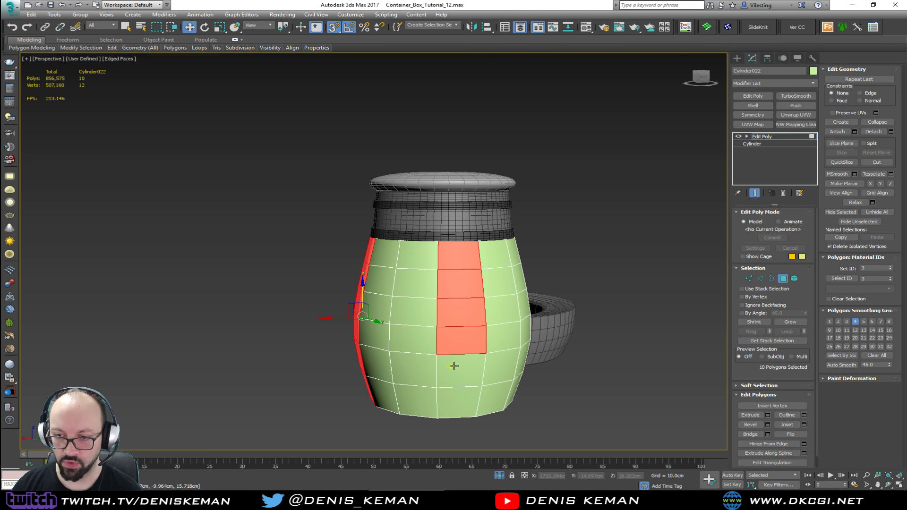
pyautogui.keyDown('ctrl'); pyautogui.click(452, 372); pyautogui.keyUp('ctrl')
pyautogui.keyDown('ctrl'); pyautogui.click(451, 400); pyautogui.keyUp('ctrl')
pyautogui.keyDown('alt'); pyautogui.moveTo(451, 400); pyautogui.dragTo(480, 283, button='middle'); pyautogui.keyUp('alt')
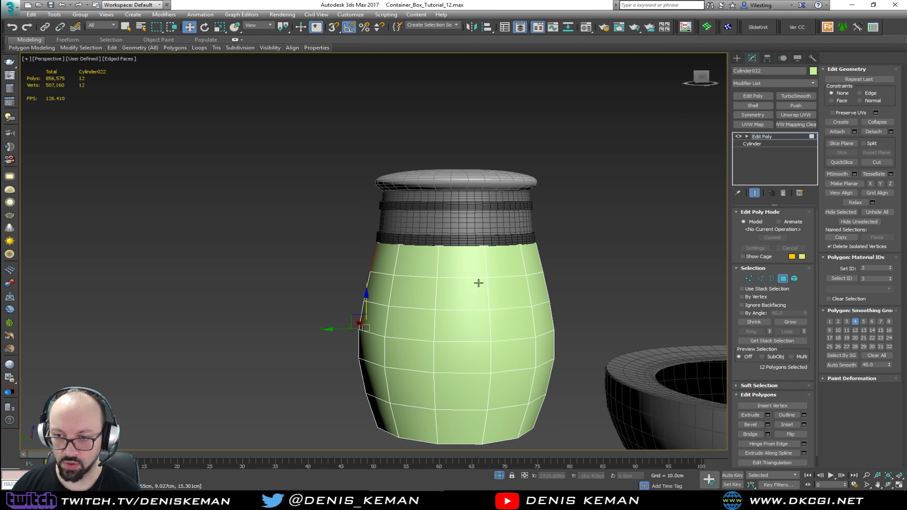
pyautogui.keyDown('ctrl'); pyautogui.click(462, 273); pyautogui.keyUp('ctrl')
pyautogui.keyDown('ctrl'); pyautogui.click(463, 292); pyautogui.keyUp('ctrl')
pyautogui.keyDown('ctrl'); pyautogui.click(458, 329); pyautogui.keyUp('ctrl')
pyautogui.keyDown('ctrl'); pyautogui.click(458, 363); pyautogui.keyUp('ctrl')
pyautogui.keyDown('ctrl'); pyautogui.click(456, 393); pyautogui.keyUp('ctrl')
pyautogui.keyDown('ctrl'); pyautogui.click(454, 425); pyautogui.keyUp('ctrl')
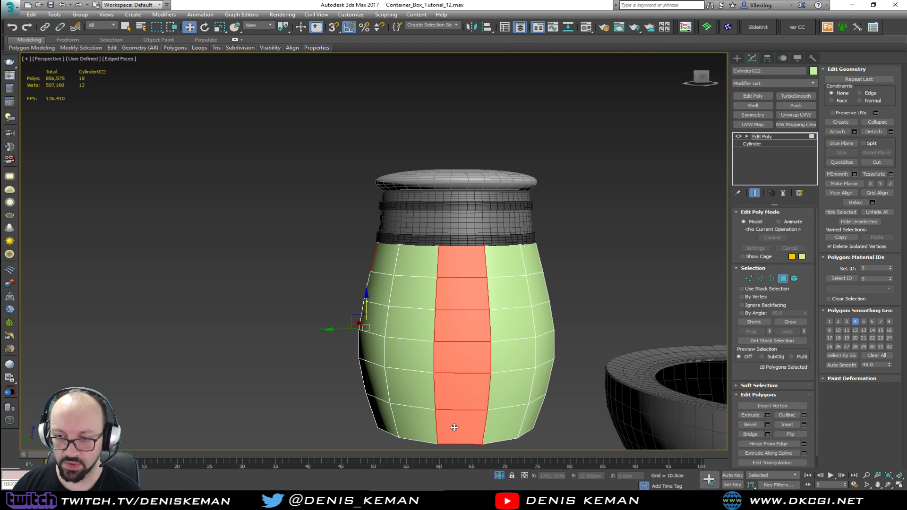
pyautogui.keyDown('alt'); pyautogui.moveTo(453, 426); pyautogui.dragTo(430, 378, button='middle'); pyautogui.keyUp('alt')
pyautogui.keyDown('ctrl'); pyautogui.click(430, 293); pyautogui.keyUp('ctrl')
pyautogui.keyDown('ctrl'); pyautogui.click(432, 326); pyautogui.keyUp('ctrl')
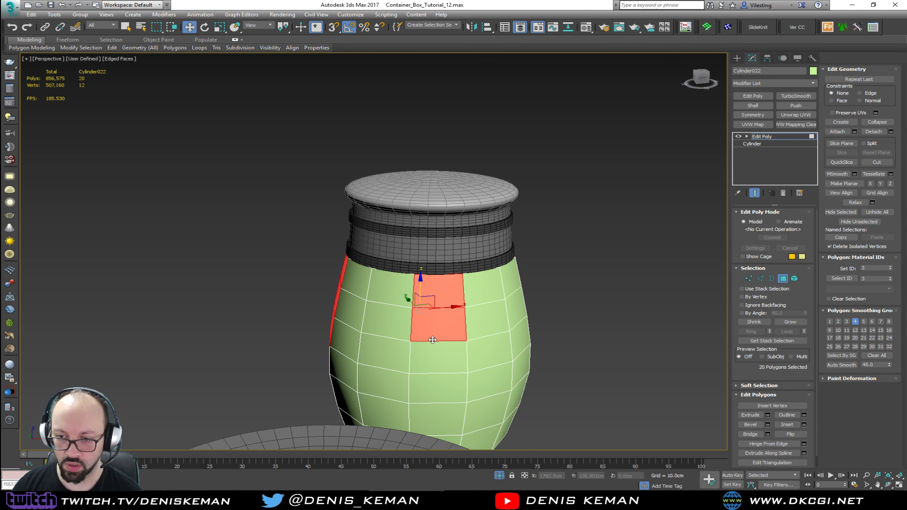
pyautogui.keyDown('ctrl'); pyautogui.click(433, 361); pyautogui.keyUp('ctrl')
pyautogui.keyDown('ctrl'); pyautogui.click(435, 395); pyautogui.keyUp('ctrl')
pyautogui.keyDown('ctrl'); pyautogui.click(442, 430); pyautogui.keyUp('ctrl')
pyautogui.keyDown('alt'); pyautogui.moveTo(451, 438); pyautogui.dragTo(437, 300, button='middle'); pyautogui.keyUp('alt')
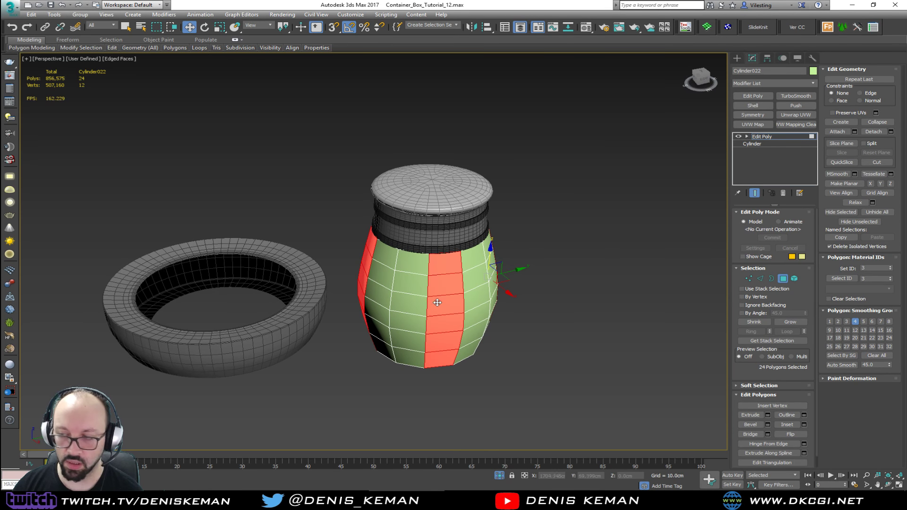
pyautogui.click(873, 131)
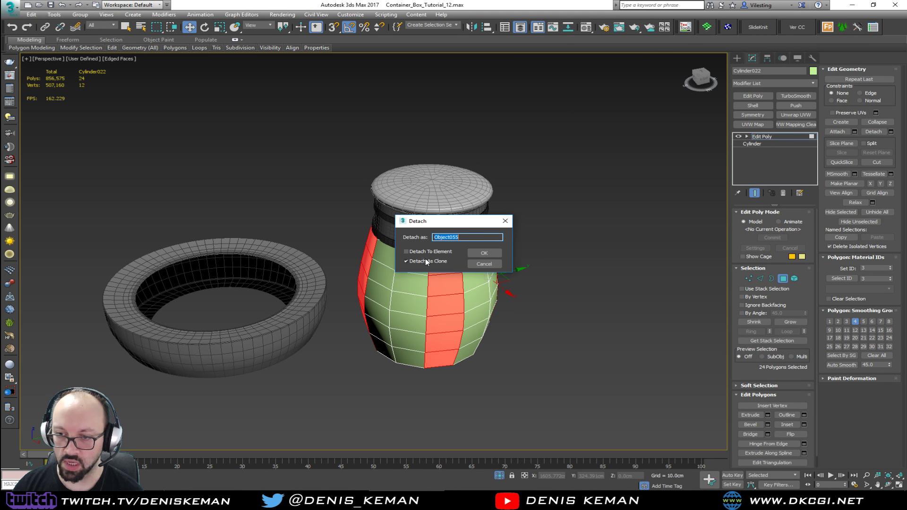
pyautogui.click(484, 256)
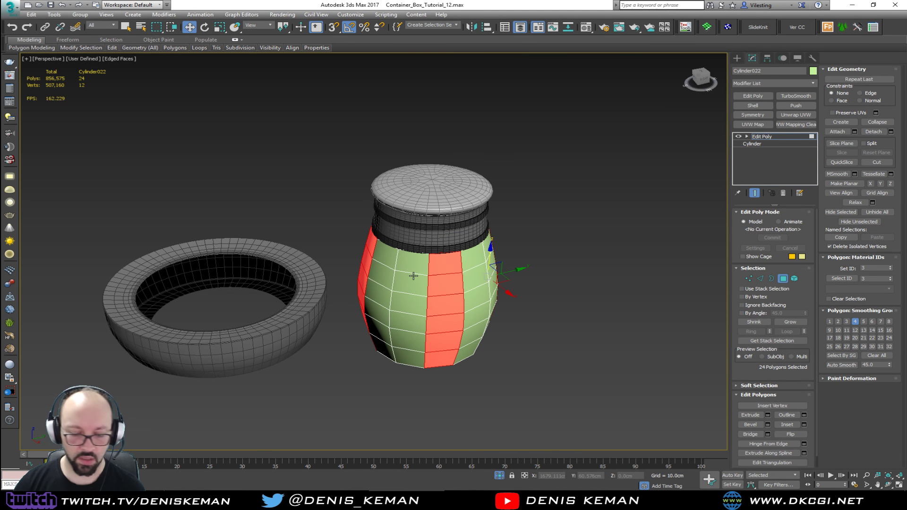
pyautogui.hotkey('ctrl', 'i')
pyautogui.press('Delete')
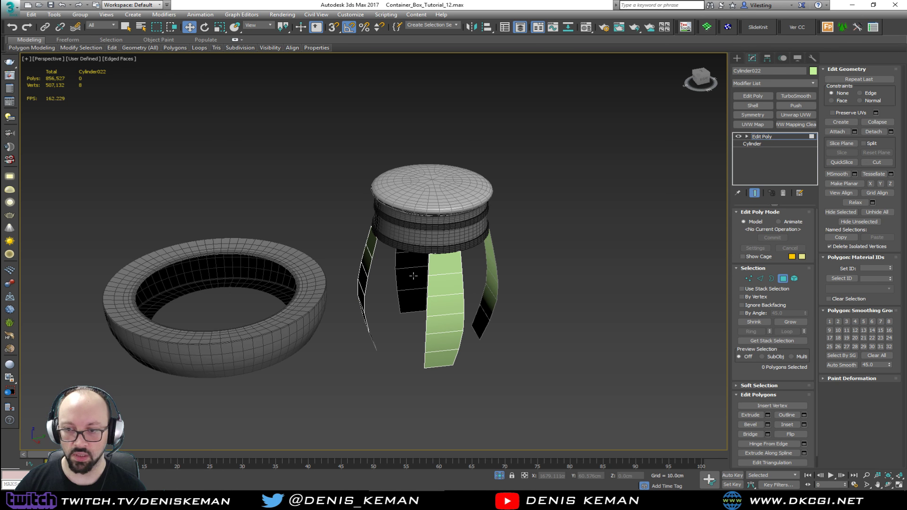
pyautogui.click(782, 278)
pyautogui.keyDown('alt'); pyautogui.moveTo(590, 234); pyautogui.dragTo(610, 217, button='middle'); pyautogui.keyUp('alt')
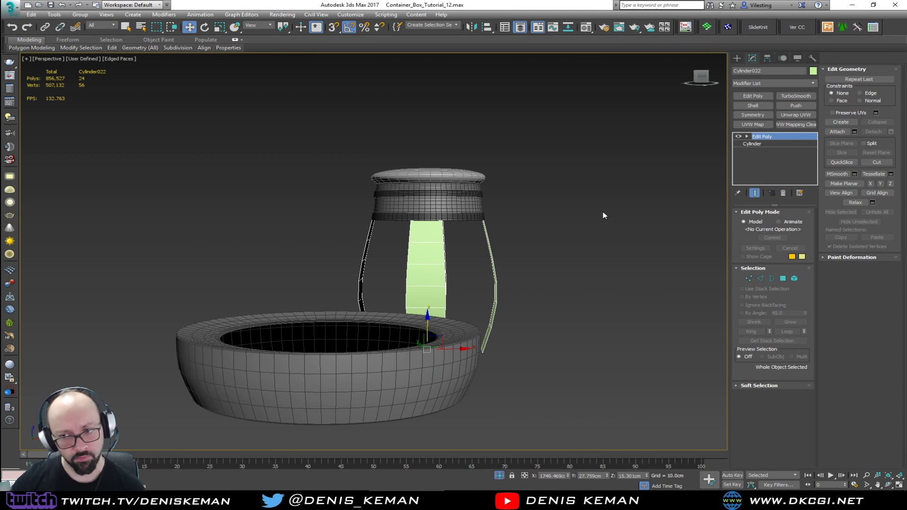
pyautogui.keyDown('alt'); pyautogui.moveTo(571, 207); pyautogui.dragTo(520, 202, button='middle'); pyautogui.keyUp('alt')
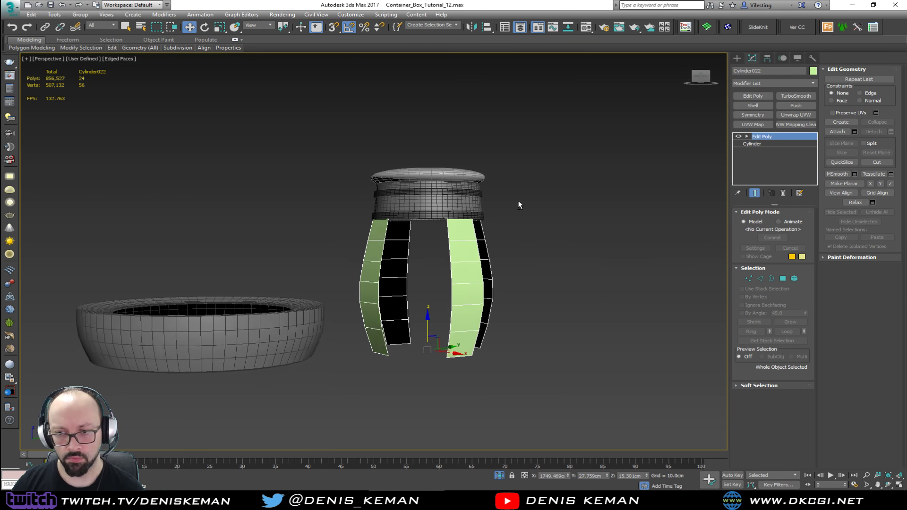
pyautogui.click(762, 84)
pyautogui.press('f')
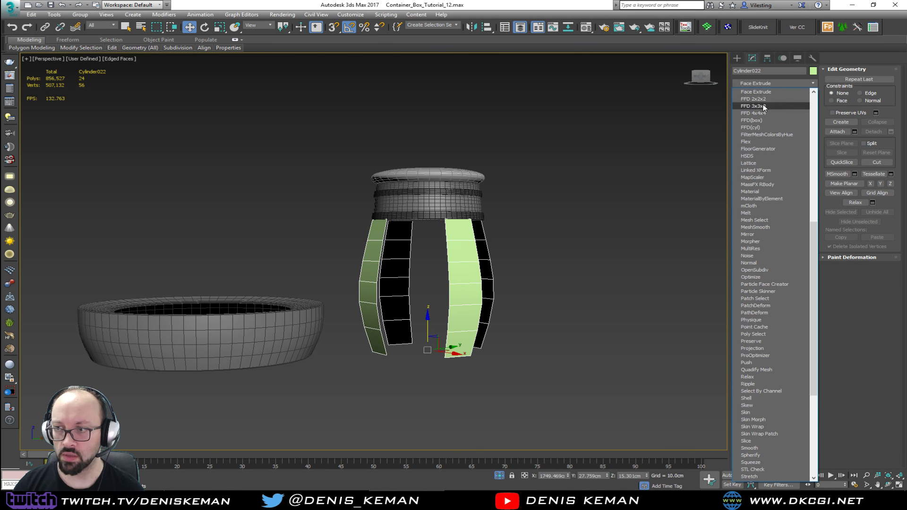
pyautogui.click(755, 98)
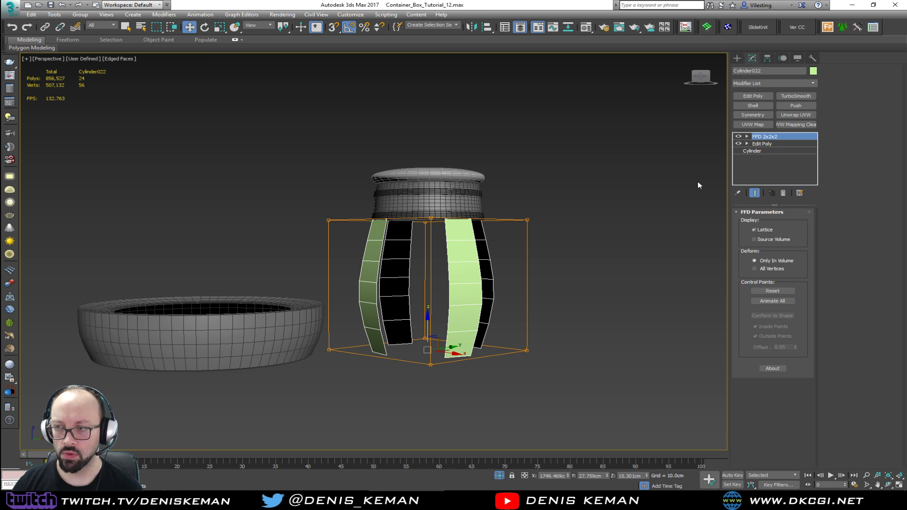
pyautogui.click(782, 193)
# - Apply an FFD 3x3x3 modifier to the four strips and move its middle row of control points down about 11 cm
pyautogui.click(759, 82)
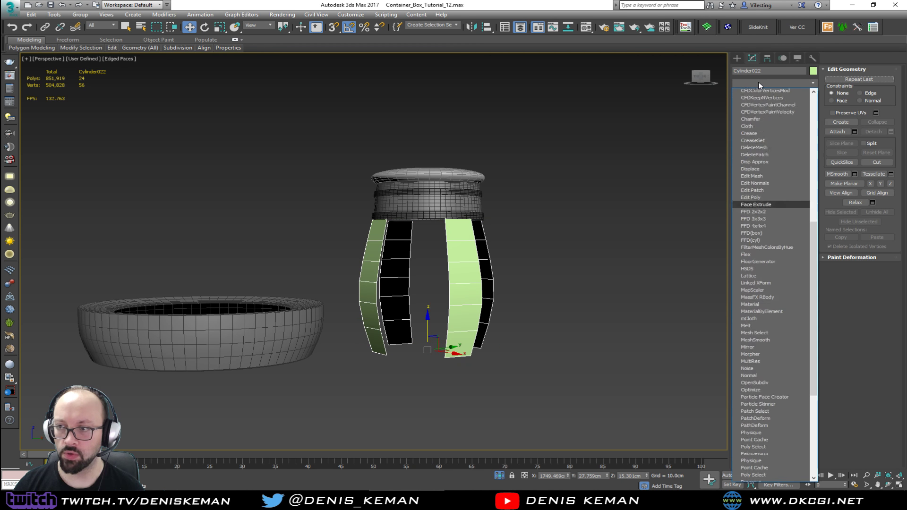
pyautogui.press('f')
pyautogui.click(755, 106)
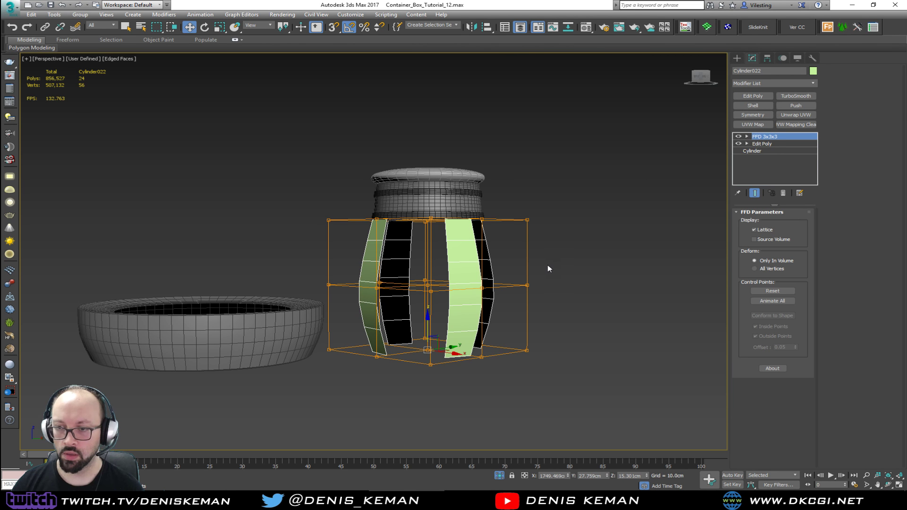
pyautogui.click(559, 260)
pyautogui.click(398, 281)
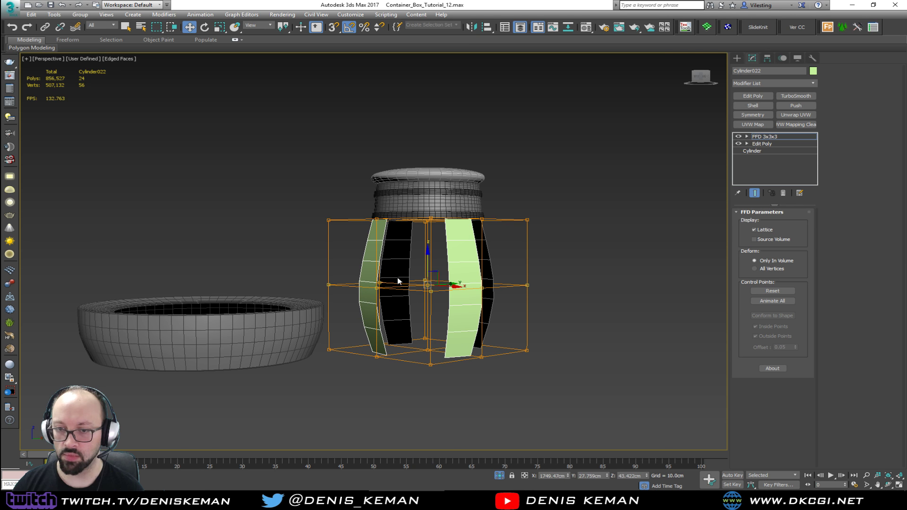
pyautogui.moveTo(426, 256); pyautogui.dragTo(416, 283)
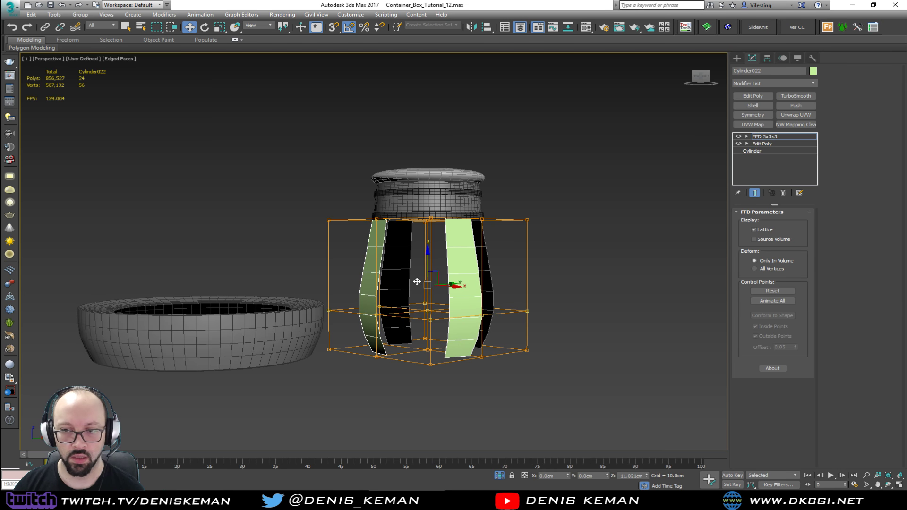
pyautogui.moveTo(416, 284)
pyautogui.keyDown('alt'); pyautogui.mouseDown(button='middle')
pyautogui.moveTo(413, 323)
pyautogui.moveTo(411, 274)
pyautogui.mouseUp(button='middle'); pyautogui.keyUp('alt')
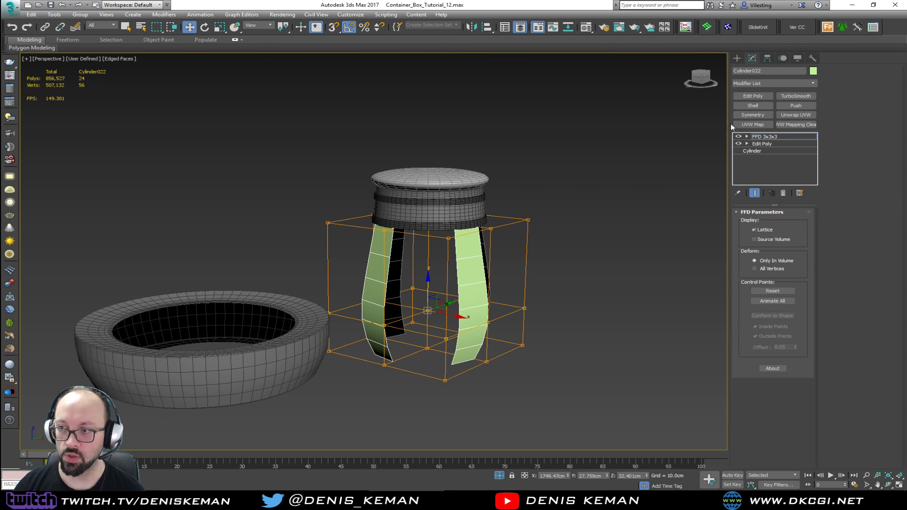
# - Deselect the leg strips and bring the rest of the bar scene back into view around the stool
pyautogui.click(529, 259)
pyautogui.rightClick(531, 276)
pyautogui.click(556, 209)
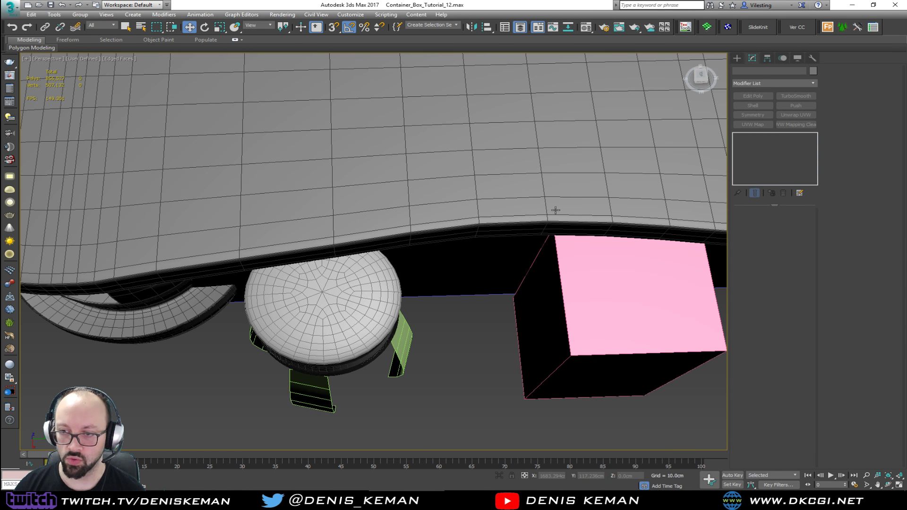
pyautogui.keyDown('alt'); pyautogui.moveTo(425, 324); pyautogui.dragTo(471, 276, button='middle'); pyautogui.keyUp('alt')
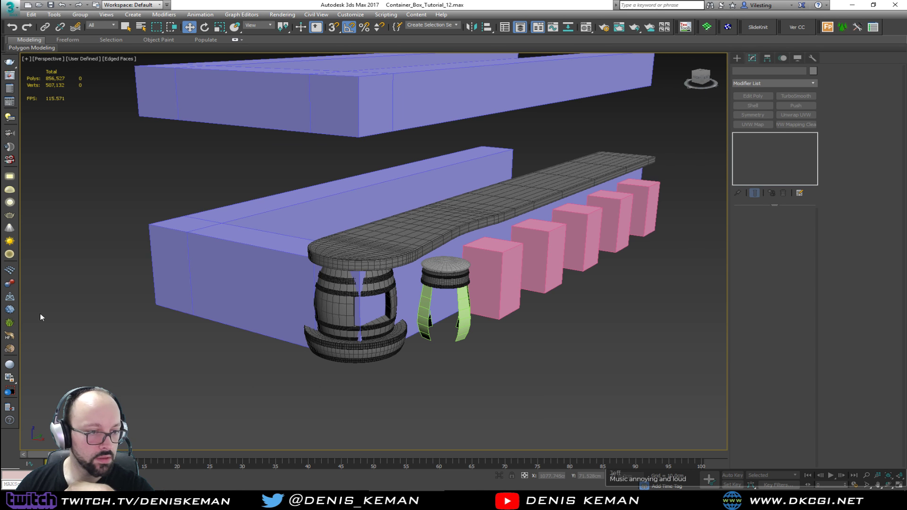
pyautogui.hotkey('alt', 'Tab')
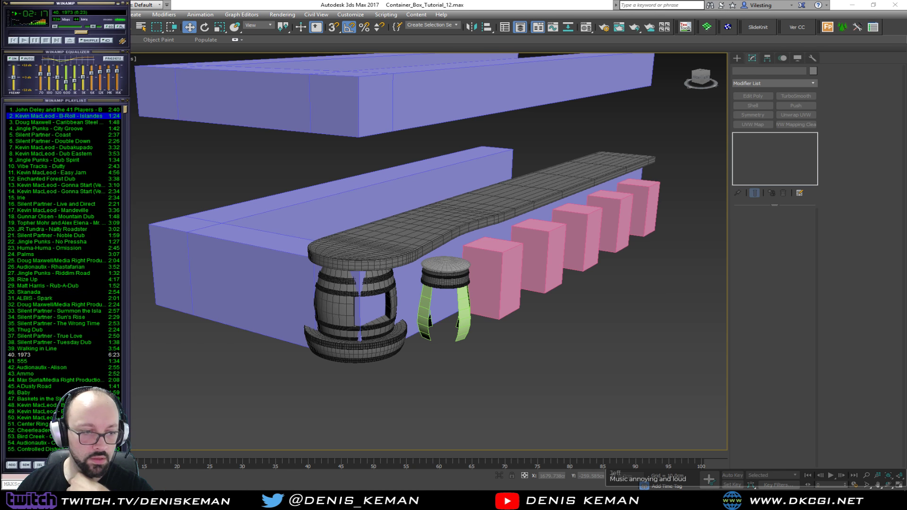
pyautogui.hotkey('alt', 'Tab')
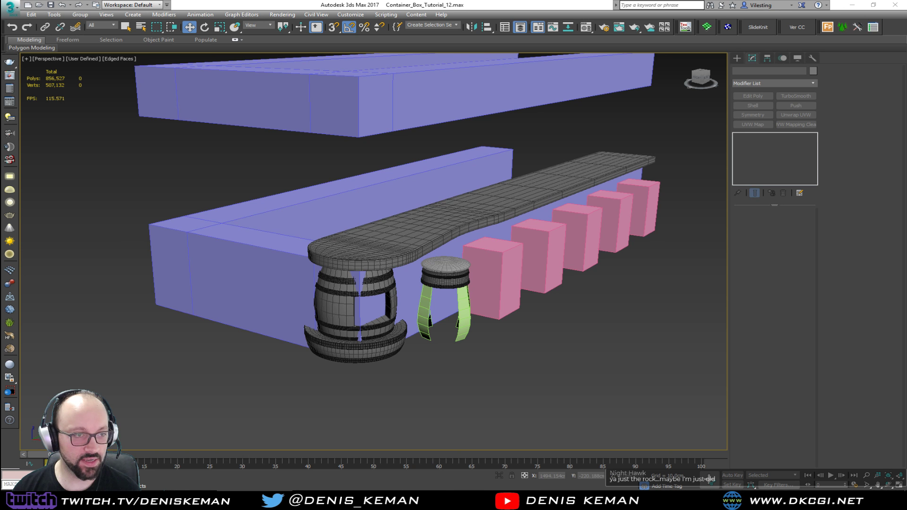
# - Scale the four leg strips under the stool seat inward horizontally to about 81%
pyautogui.scroll(3, 356, 285)
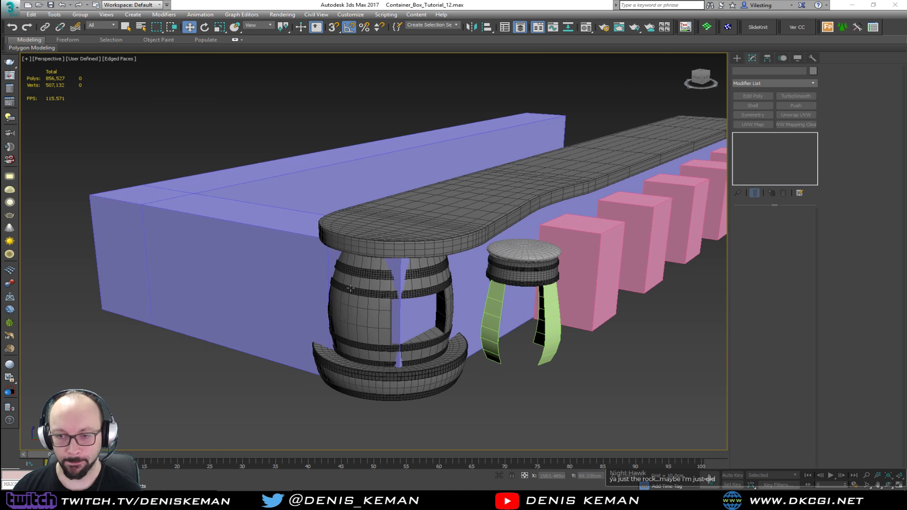
pyautogui.moveTo(378, 300); pyautogui.dragTo(344, 366, button='middle')
pyautogui.click(344, 368)
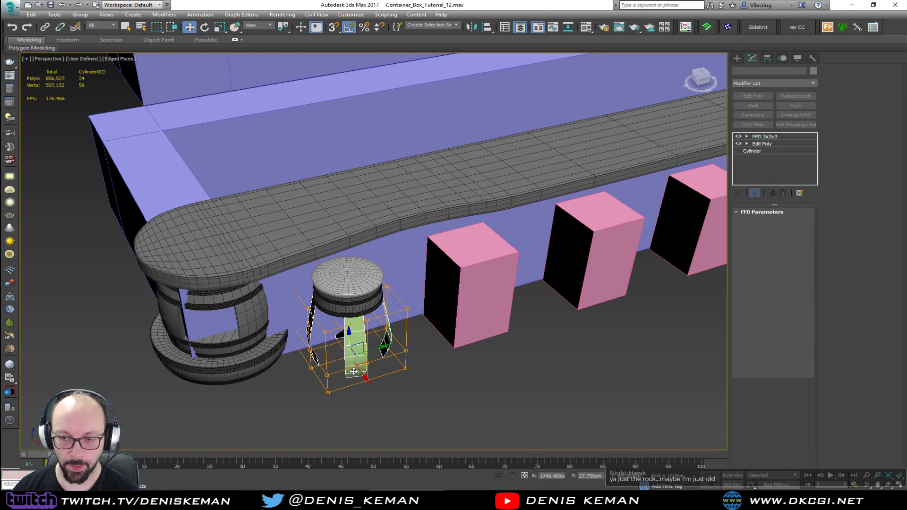
pyautogui.scroll(2, 343, 368)
pyautogui.press('r')
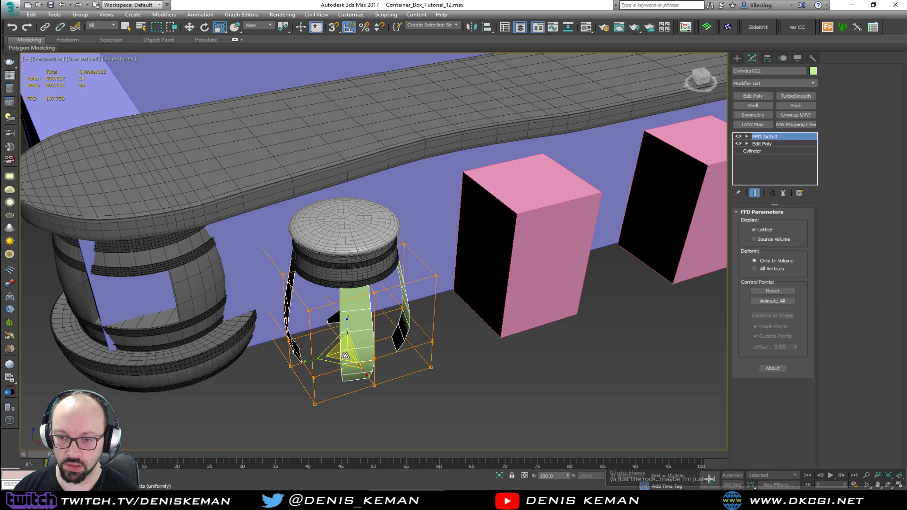
pyautogui.moveTo(341, 355); pyautogui.dragTo(340, 362)
pyautogui.keyDown('alt'); pyautogui.moveTo(341, 363); pyautogui.dragTo(392, 354, button='middle'); pyautogui.keyUp('alt')
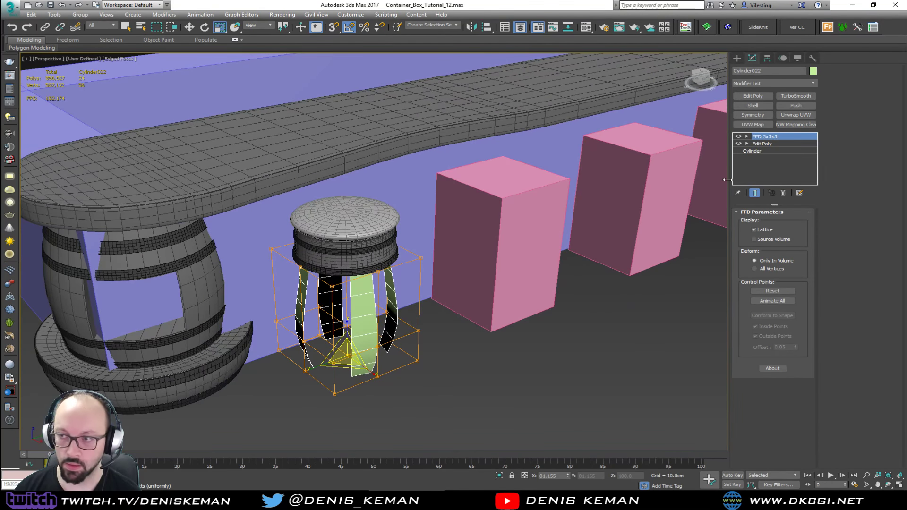
# - Thicken the leg strips with a Shell modifier using an outer amount of 2 cm
pyautogui.click(753, 106)
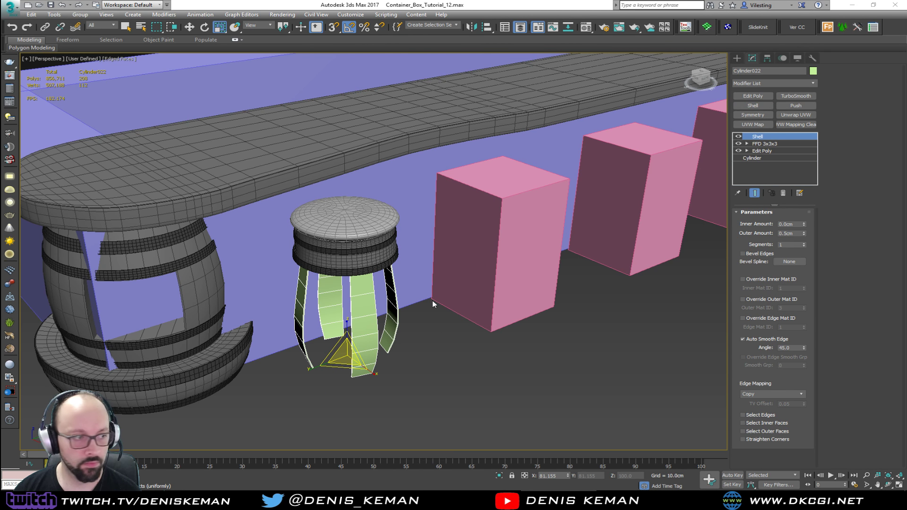
pyautogui.scroll(4, 388, 340)
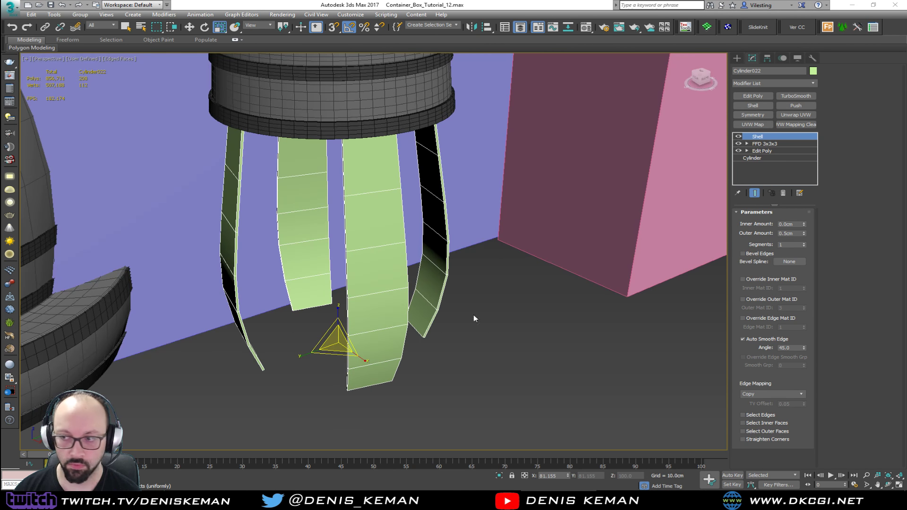
pyautogui.click(779, 234)
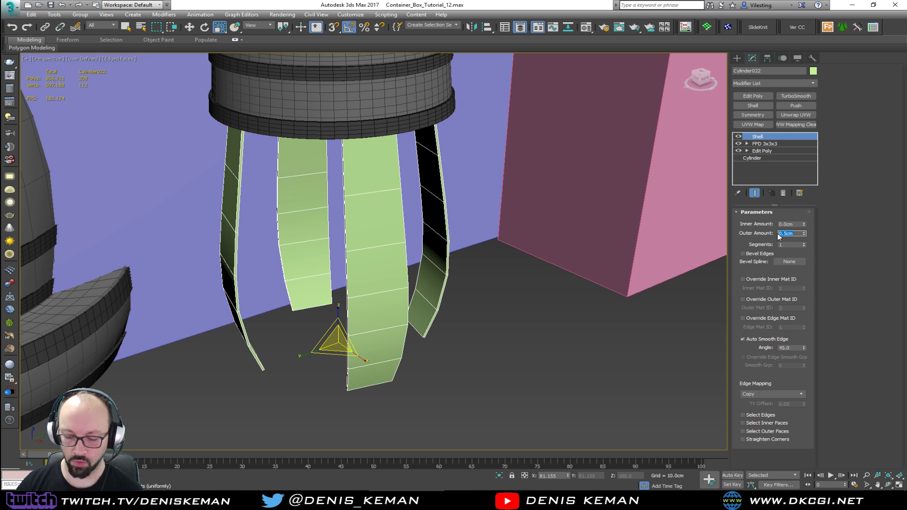
pyautogui.write('2')
pyautogui.press('Return')
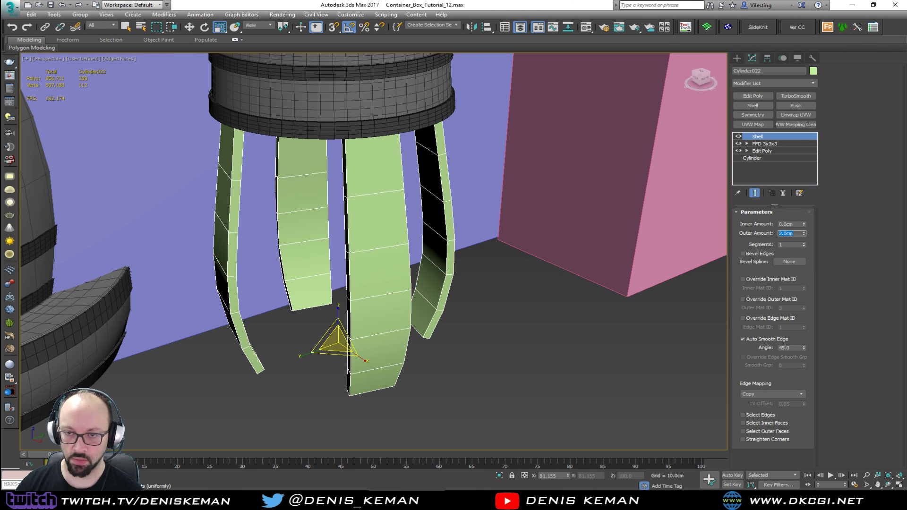
pyautogui.keyDown('alt'); pyautogui.moveTo(391, 263); pyautogui.dragTo(394, 243, button='middle'); pyautogui.keyUp('alt')
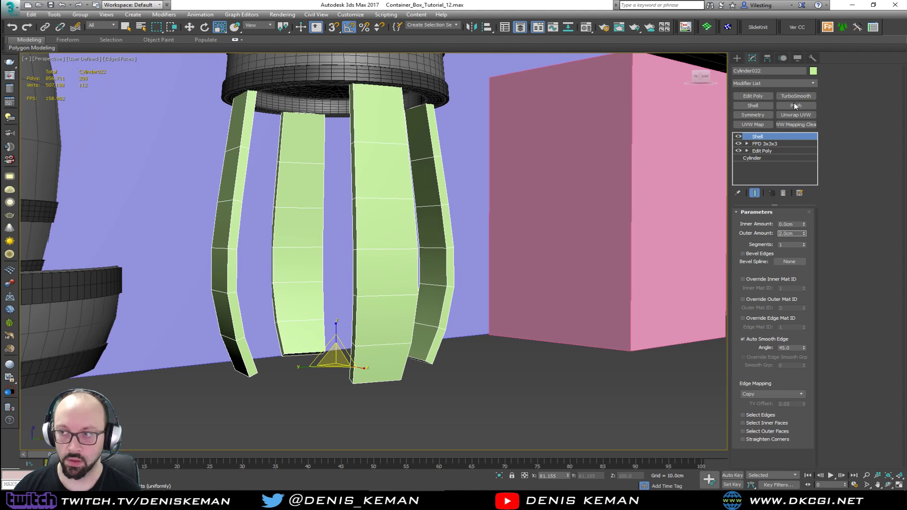
# - Add an Edit Poly modifier to the legs and make the bottom faces of the first two legs planar in Z
pyautogui.click(753, 96)
pyautogui.keyDown('alt'); pyautogui.moveTo(439, 302); pyautogui.dragTo(447, 302, button='middle'); pyautogui.keyUp('alt')
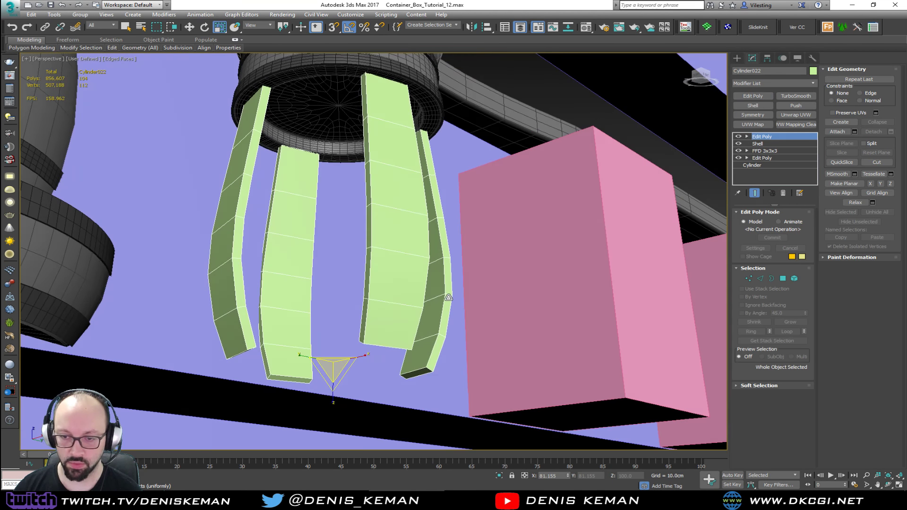
pyautogui.press('4')
pyautogui.click(289, 379)
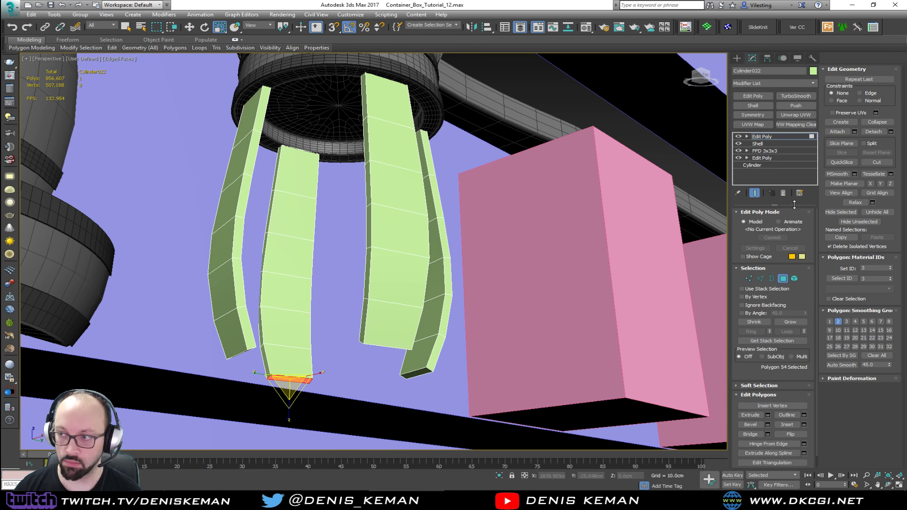
pyautogui.click(892, 186)
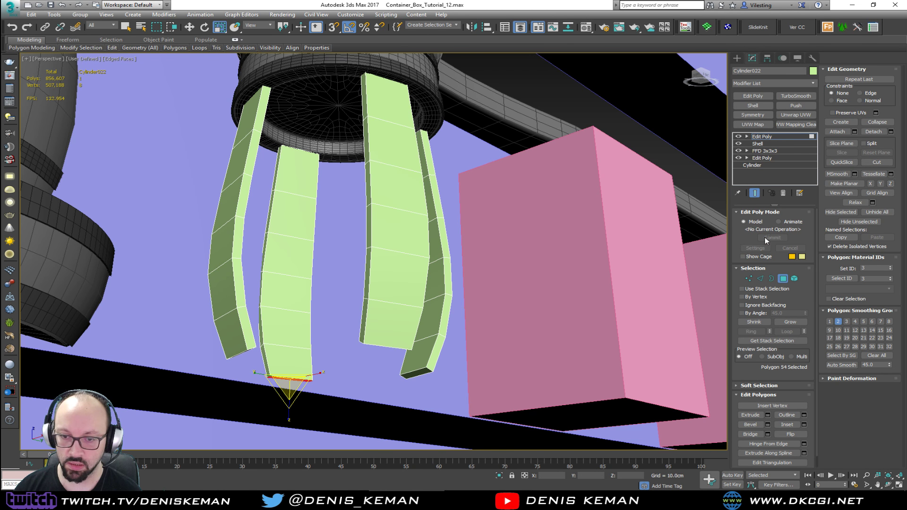
pyautogui.click(421, 372)
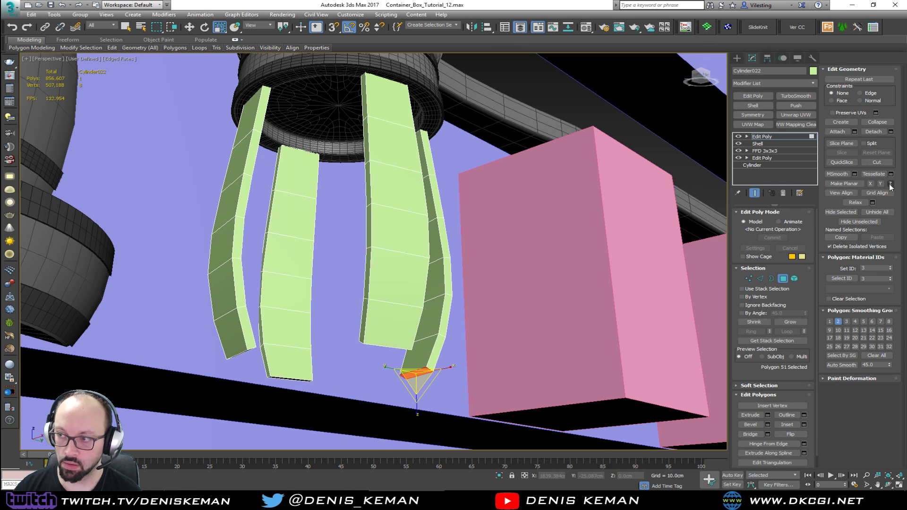
pyautogui.keyDown('alt'); pyautogui.moveTo(373, 345); pyautogui.dragTo(450, 337, button='middle'); pyautogui.keyUp('alt')
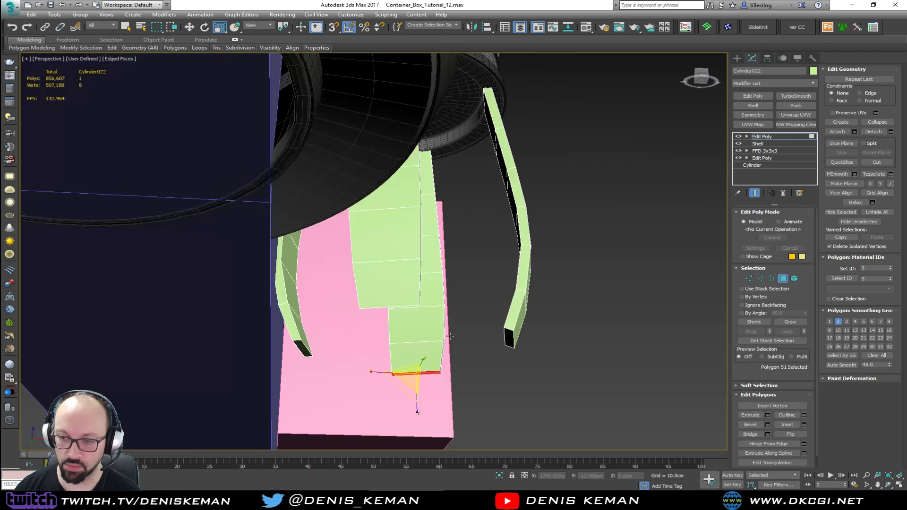
# - Level the bottom faces of the remaining stool legs by making each one planar in Z
pyautogui.click(509, 336)
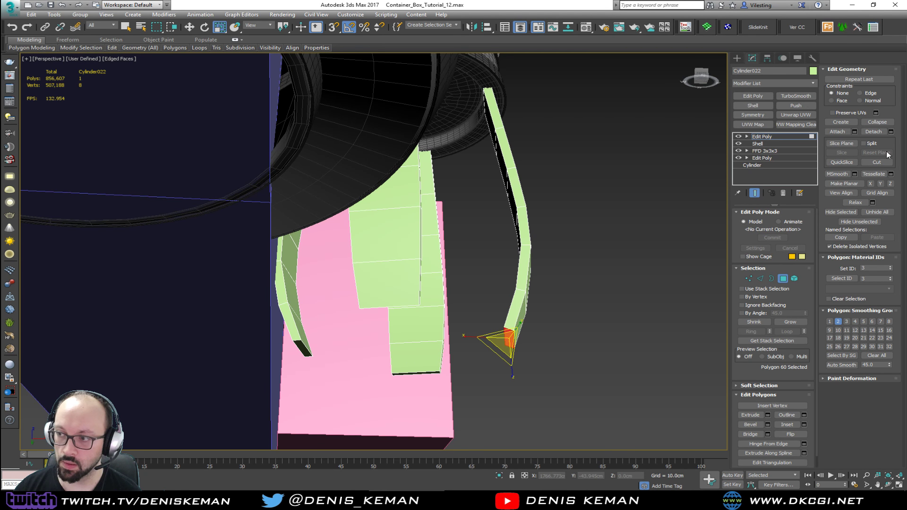
pyautogui.click(889, 183)
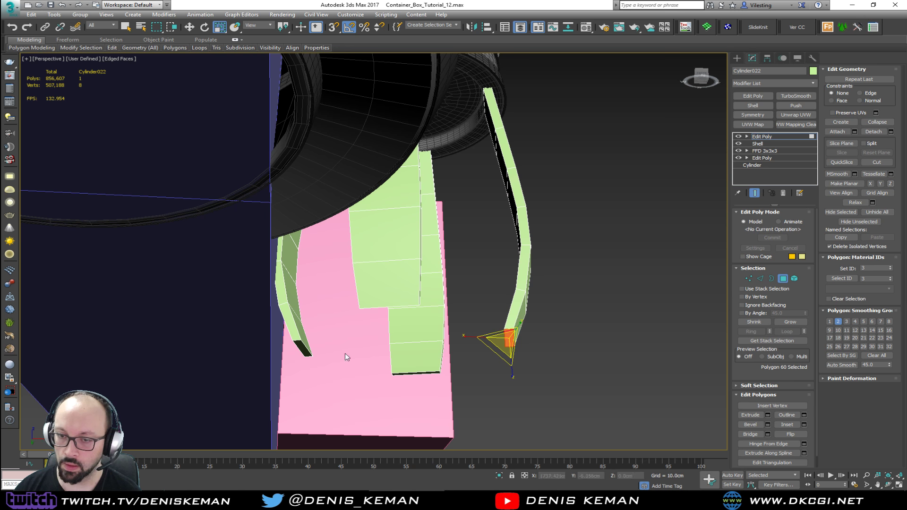
pyautogui.click(302, 350)
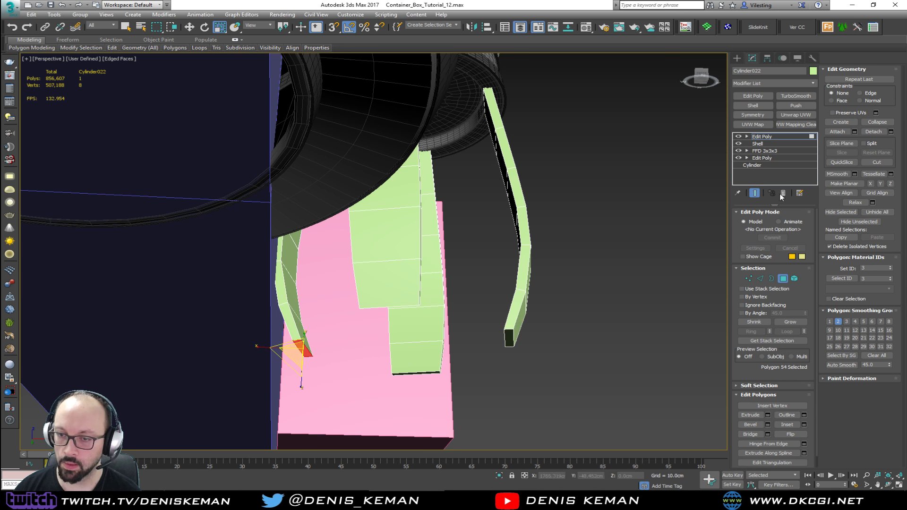
pyautogui.click(890, 184)
pyautogui.keyDown('alt'); pyautogui.moveTo(543, 277); pyautogui.dragTo(422, 285, button='middle'); pyautogui.keyUp('alt')
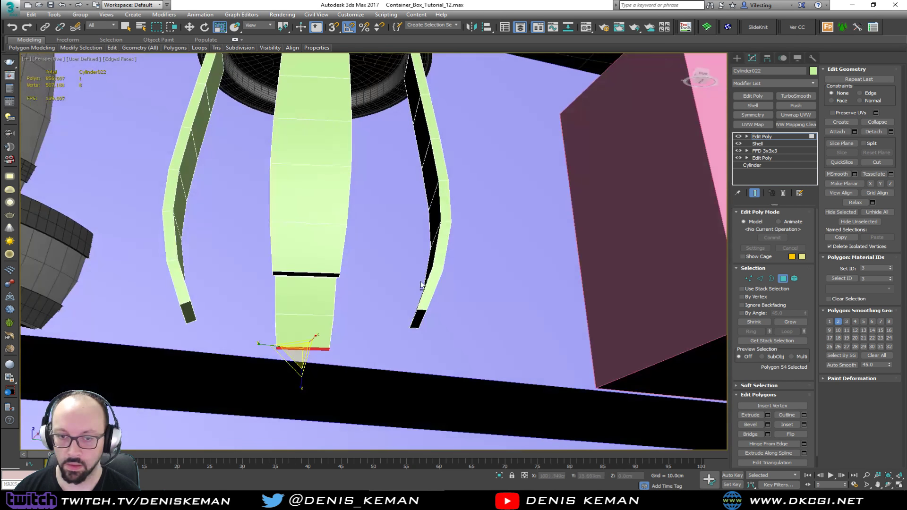
pyautogui.click(191, 315)
pyautogui.click(889, 184)
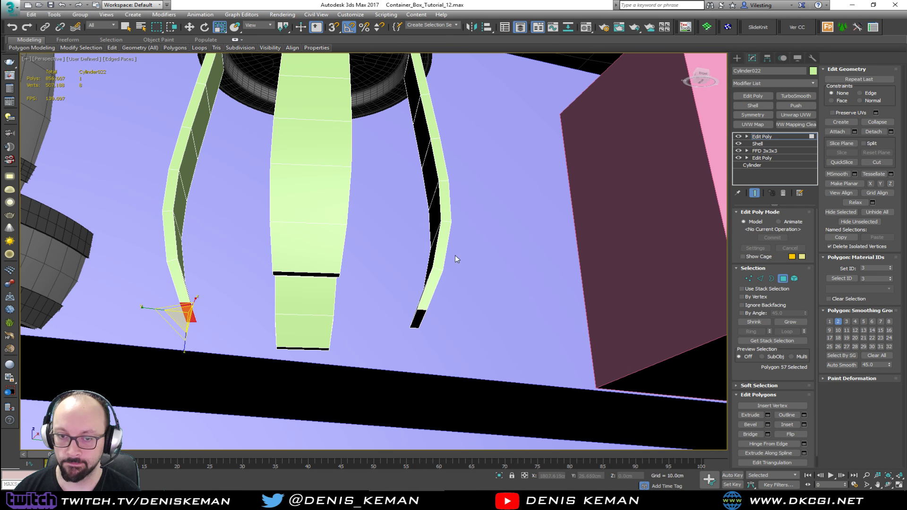
pyautogui.keyDown('alt'); pyautogui.moveTo(455, 255); pyautogui.dragTo(485, 291, button='middle'); pyautogui.keyUp('alt')
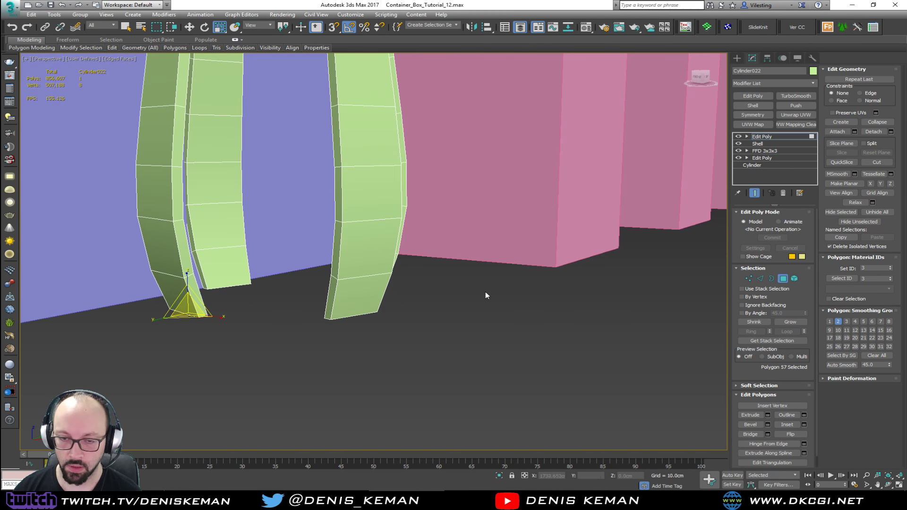
# - Deselect the leg face and compare the stool's proportions with the stools in the Bar_Idea_02 reference photo
pyautogui.press('w')
pyautogui.click(463, 312)
pyautogui.scroll(-3, 401, 210)
pyautogui.moveTo(400, 211); pyautogui.dragTo(353, 235, button='middle')
pyautogui.scroll(-5, 380, 228)
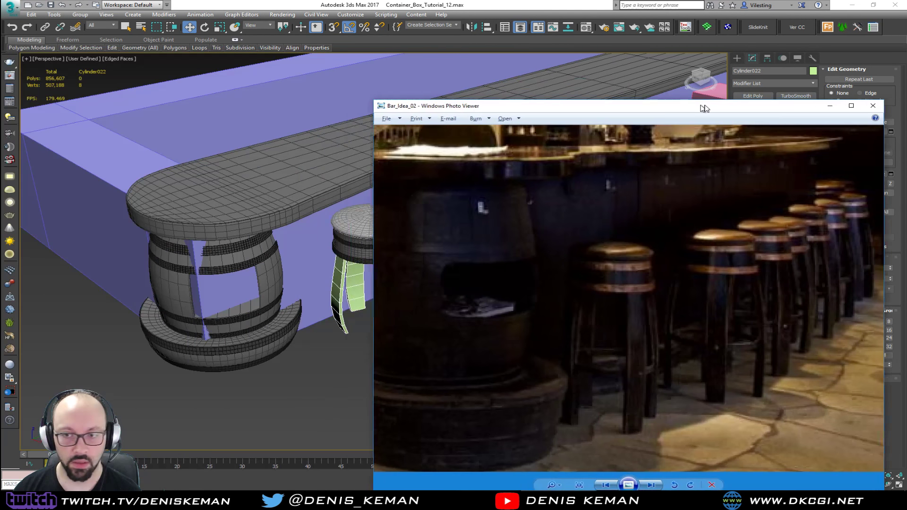
pyautogui.moveTo(700, 103); pyautogui.dragTo(766, 72)
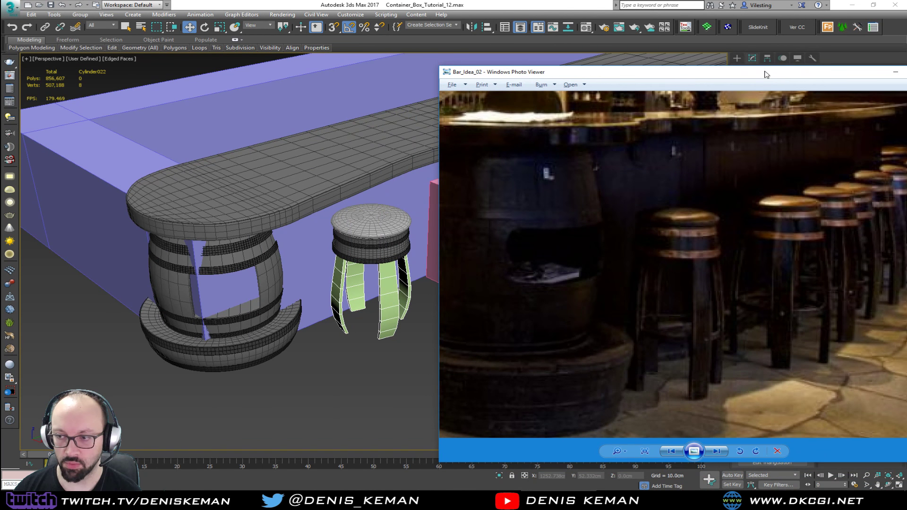
pyautogui.keyDown('alt'); pyautogui.moveTo(376, 272); pyautogui.dragTo(380, 255, button='middle'); pyautogui.keyUp('alt')
pyautogui.click(539, 498)
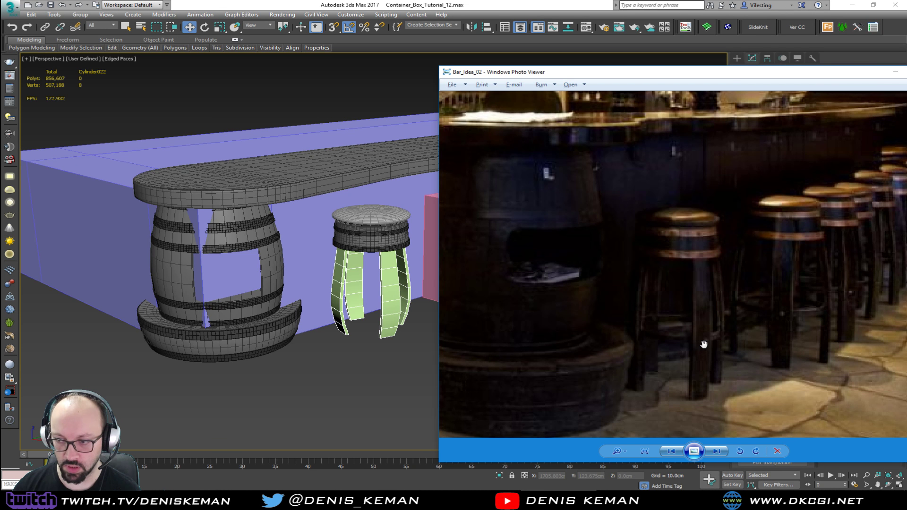
pyautogui.moveTo(691, 75); pyautogui.dragTo(0, 142)
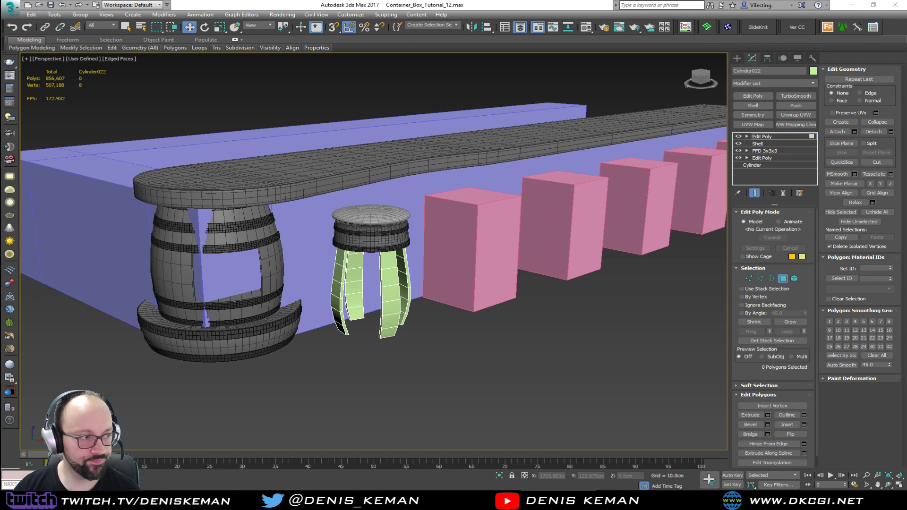
# - Leave polygon editing, select the seat and legs together, and scale the whole stool narrower horizontally
pyautogui.keyDown('alt'); pyautogui.moveTo(459, 248); pyautogui.dragTo(446, 333, button='middle'); pyautogui.keyUp('alt')
pyautogui.click(783, 279)
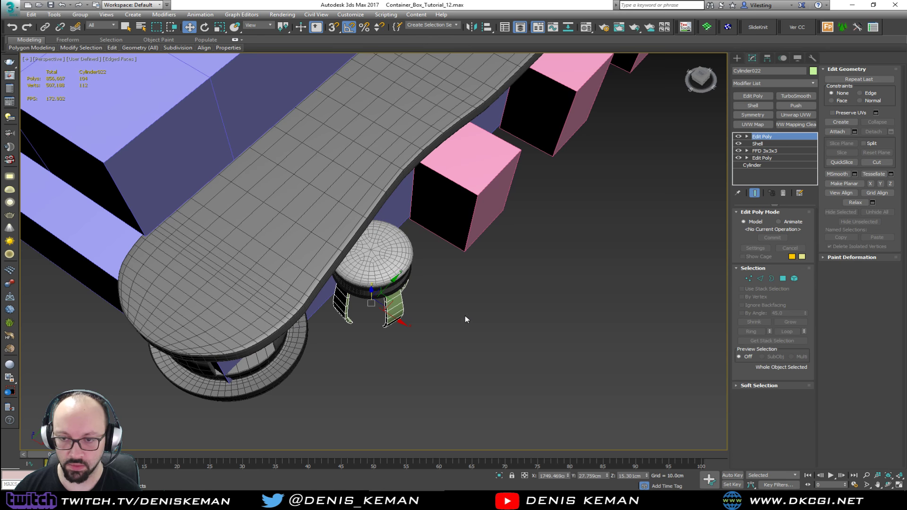
pyautogui.moveTo(427, 306); pyautogui.dragTo(395, 260)
pyautogui.keyDown('alt'); pyautogui.moveTo(404, 283); pyautogui.dragTo(395, 246, button='middle'); pyautogui.keyUp('alt')
pyautogui.press('r')
pyautogui.moveTo(373, 263); pyautogui.dragTo(367, 283)
pyautogui.keyDown('alt'); pyautogui.moveTo(369, 271); pyautogui.dragTo(346, 238, button='middle'); pyautogui.keyUp('alt')
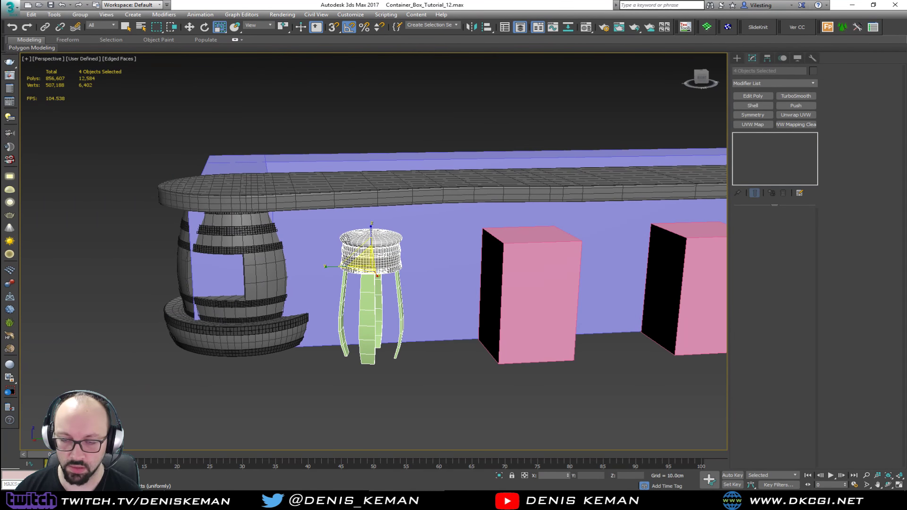
pyautogui.scroll(-5, 375, 324)
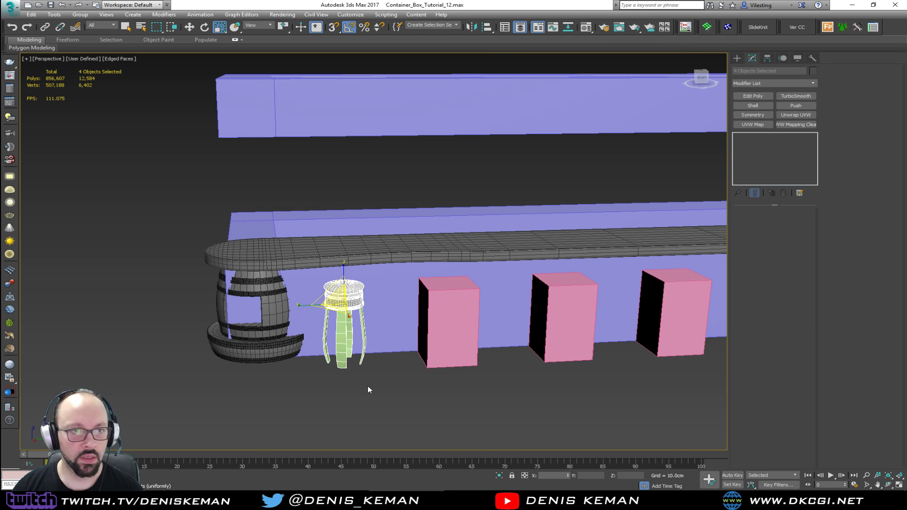
pyautogui.click(368, 389)
# - Unhide the human figures and the green cylinders using the Scene Explorer object list
pyautogui.click(504, 26)
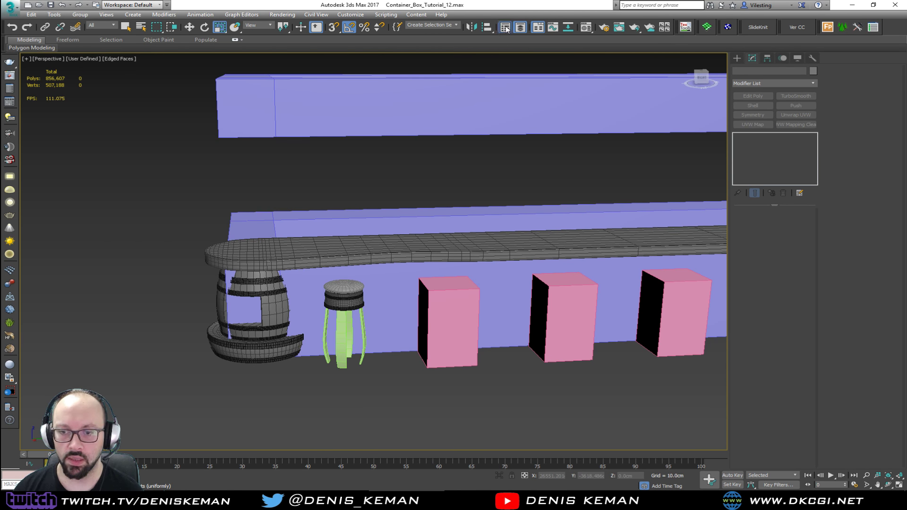
pyautogui.rightClick(423, 175)
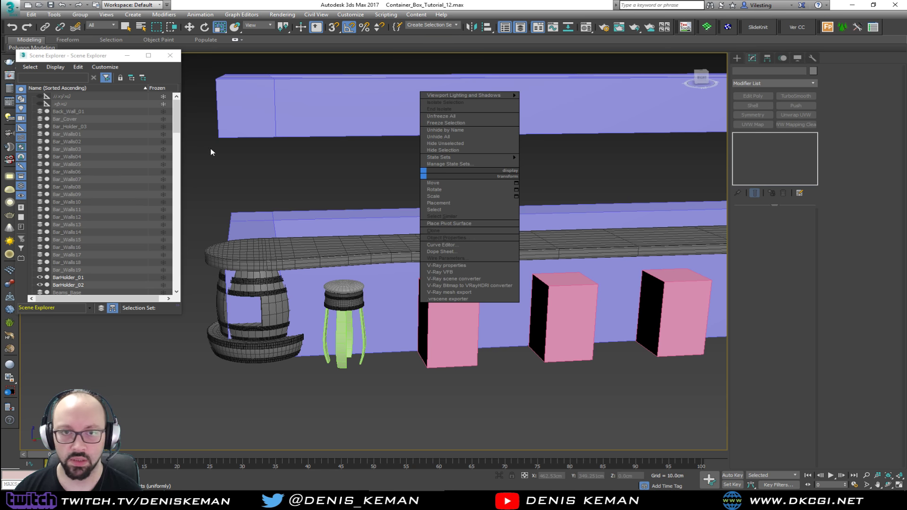
pyautogui.click(178, 117)
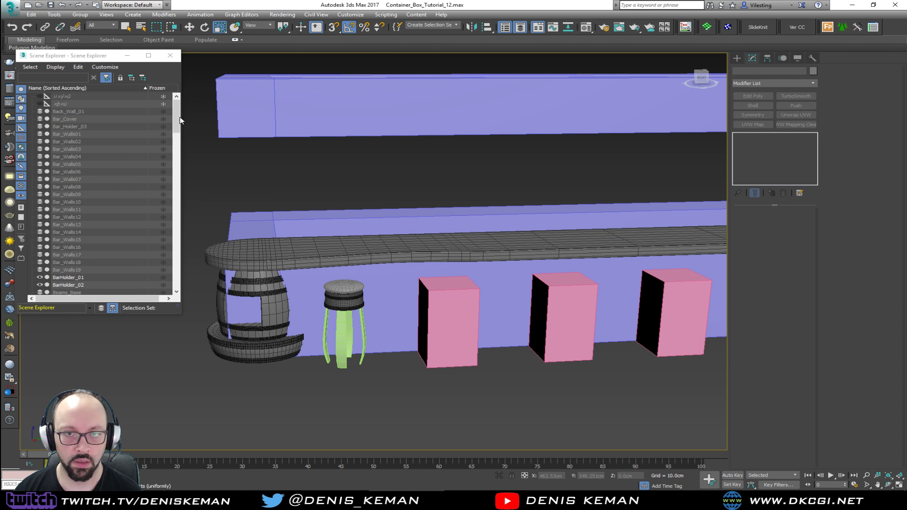
pyautogui.moveTo(178, 117); pyautogui.dragTo(191, 88)
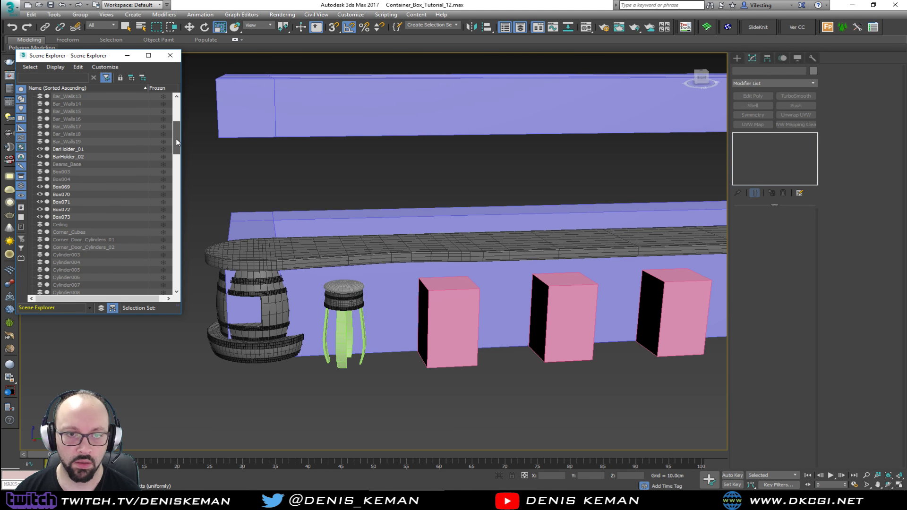
pyautogui.moveTo(80, 56); pyautogui.dragTo(98, 55)
pyautogui.click(191, 57)
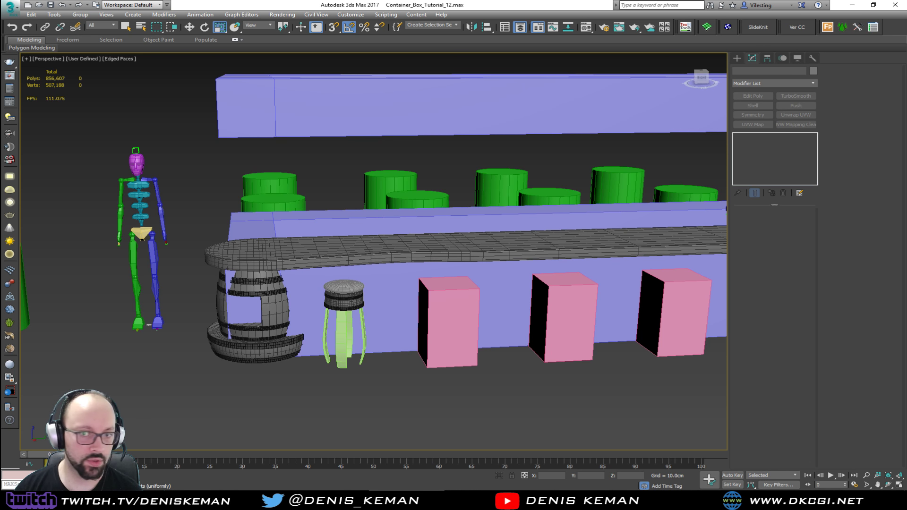
# - Move the standing human figure group from beside the bar to the stool as a size reference
pyautogui.keyDown('alt'); pyautogui.moveTo(137, 308); pyautogui.dragTo(131, 280, button='middle'); pyautogui.keyUp('alt')
pyautogui.click(131, 282)
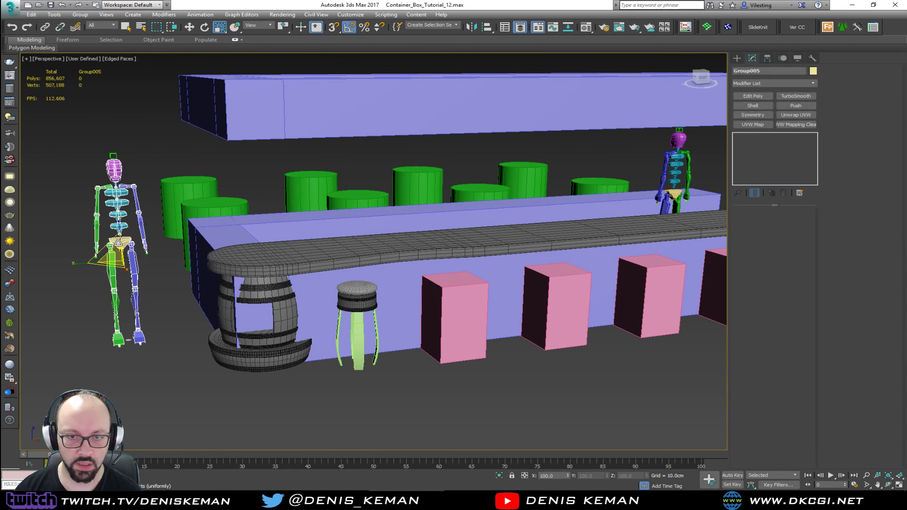
pyautogui.press('w')
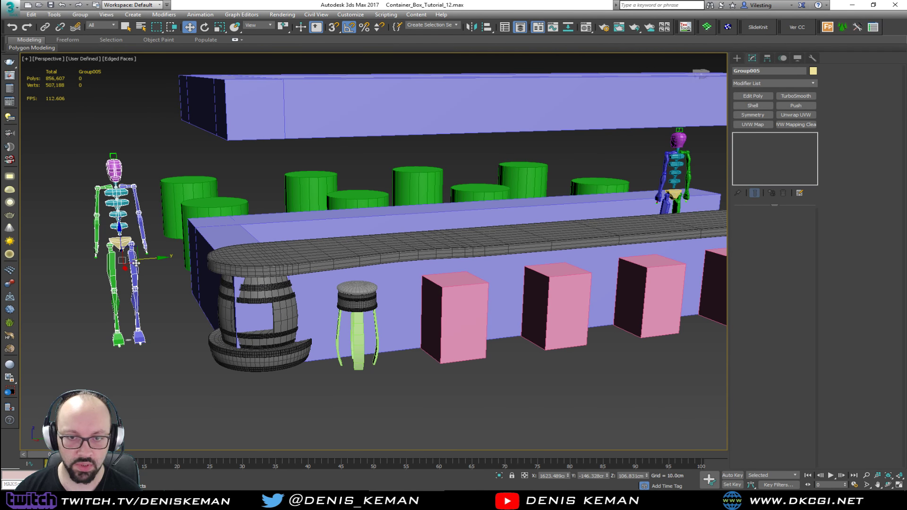
pyautogui.keyDown('alt'); pyautogui.moveTo(135, 263); pyautogui.dragTo(129, 268, button='middle'); pyautogui.keyUp('alt')
pyautogui.moveTo(129, 267); pyautogui.dragTo(356, 342)
pyautogui.keyDown('alt'); pyautogui.moveTo(356, 341); pyautogui.dragTo(293, 314, button='middle'); pyautogui.keyUp('alt')
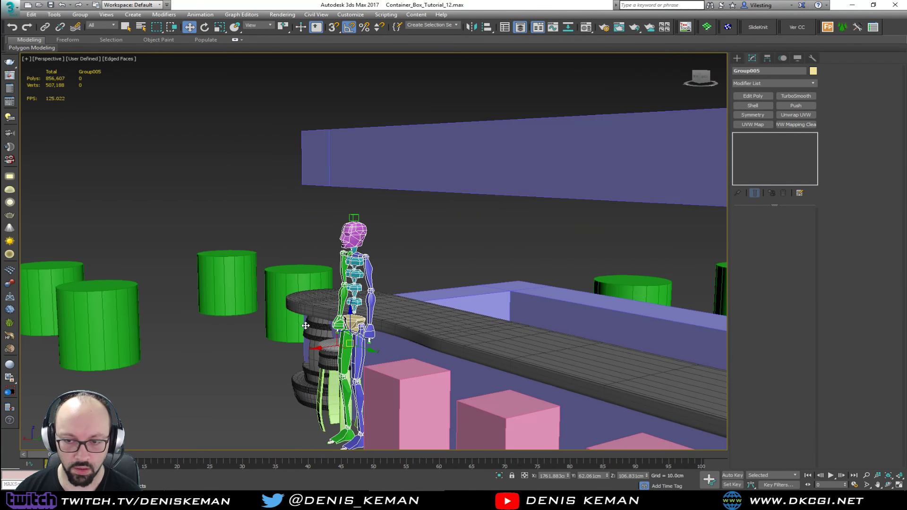
# - Open the human figure's group and rotate its left thigh forward and up towards a sitting pose
pyautogui.click(84, 15)
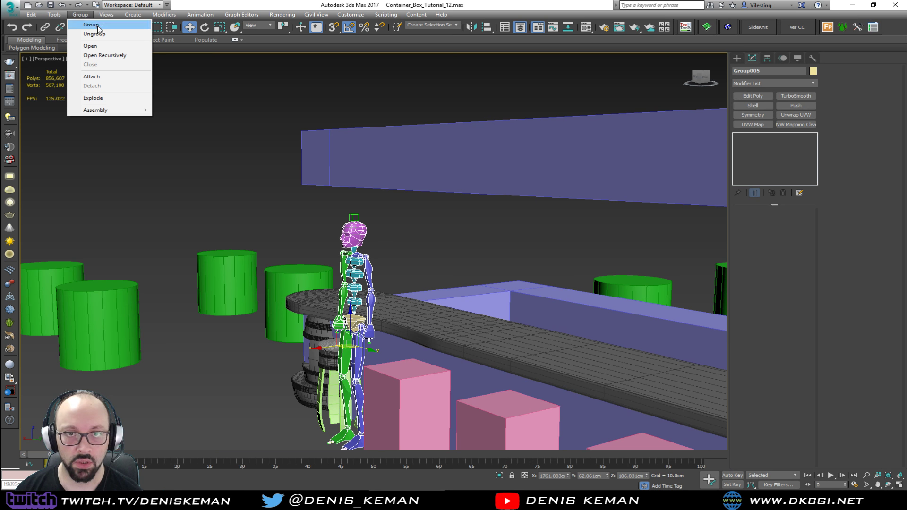
pyautogui.click(90, 46)
pyautogui.click(360, 349)
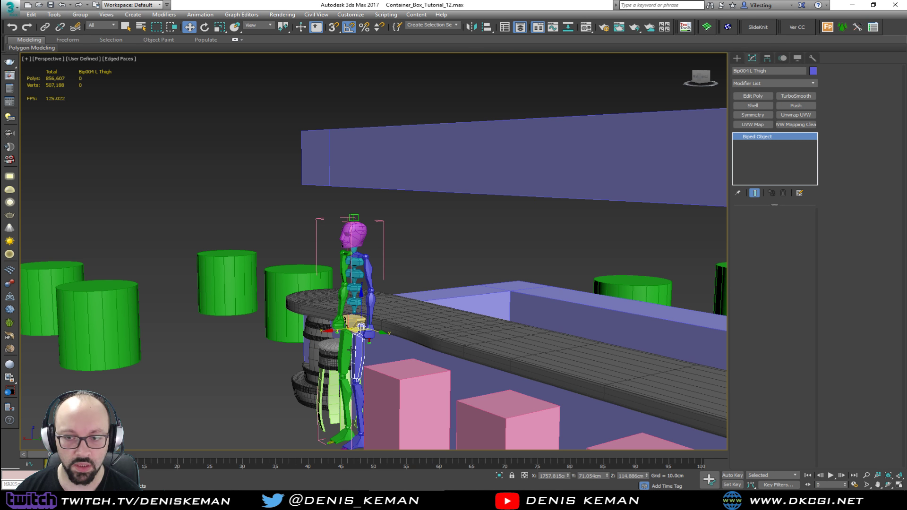
pyautogui.keyDown('alt'); pyautogui.moveTo(360, 349); pyautogui.dragTo(389, 326, button='middle'); pyautogui.keyUp('alt')
pyautogui.press('e')
pyautogui.moveTo(389, 325)
pyautogui.mouseDown()
pyautogui.moveTo(373, 291)
pyautogui.moveTo(393, 319)
pyautogui.mouseUp()
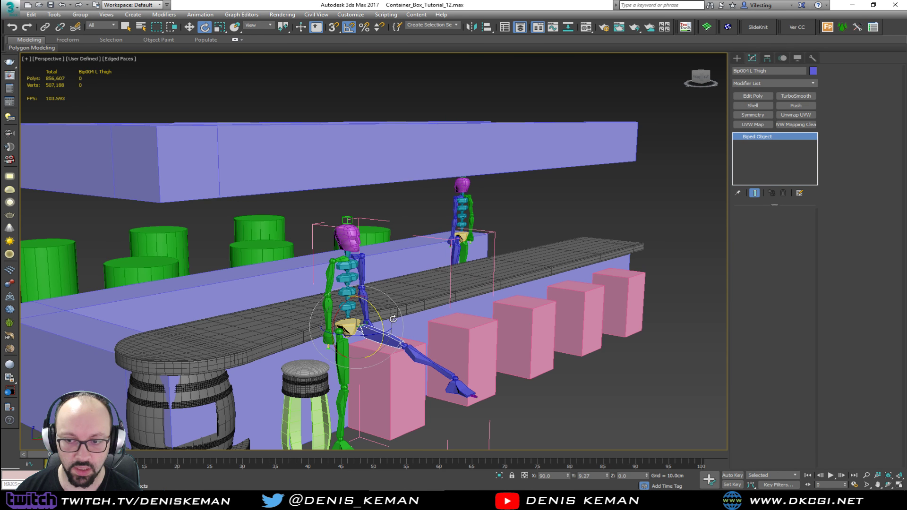
# - Rotate the figure's right thigh forward and up to match the left leg, and close the group
pyautogui.click(410, 351)
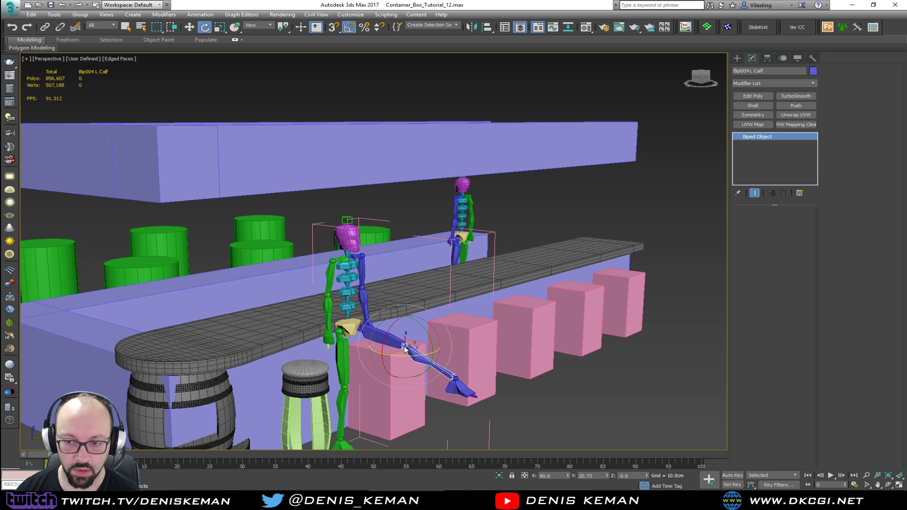
pyautogui.click(363, 354)
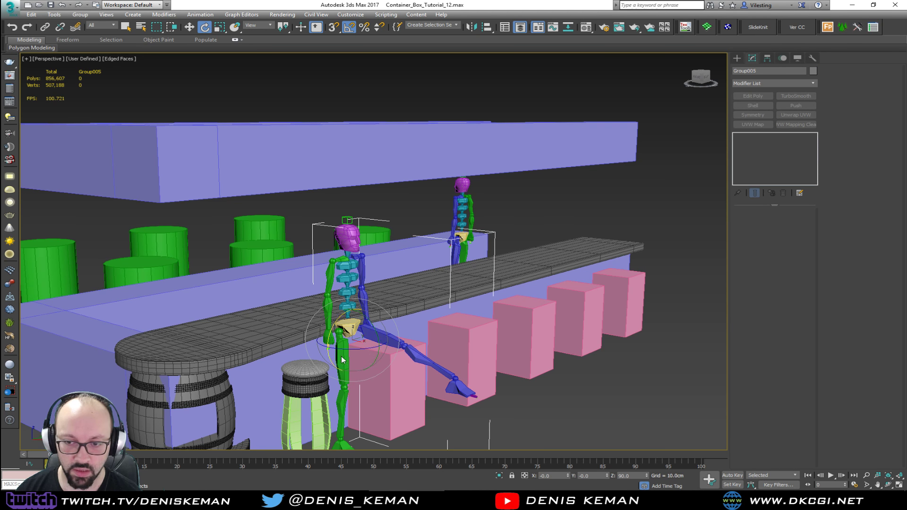
pyautogui.click(342, 410)
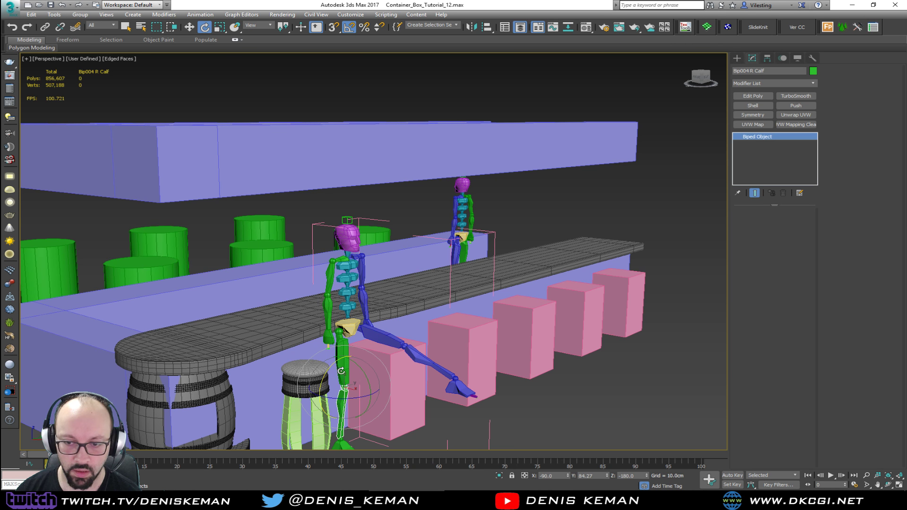
pyautogui.scroll(3, 341, 371)
pyautogui.click(338, 338)
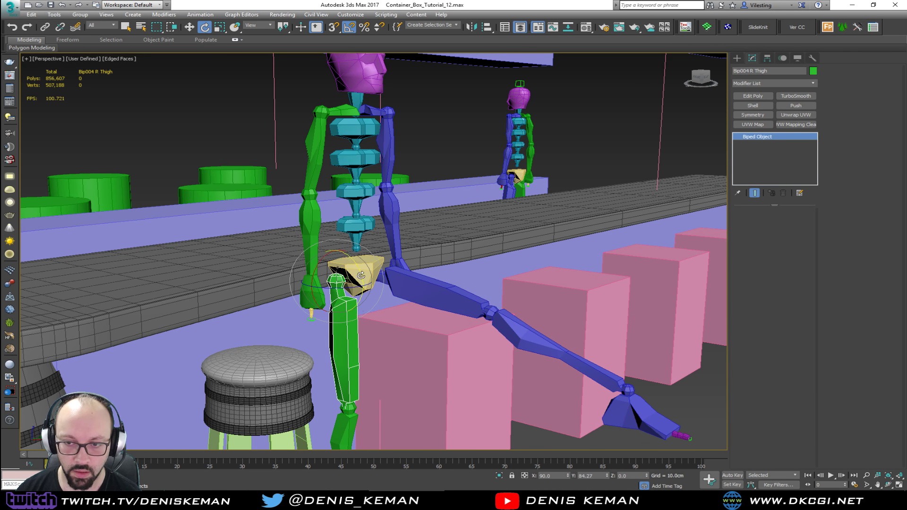
pyautogui.moveTo(361, 275); pyautogui.dragTo(364, 340)
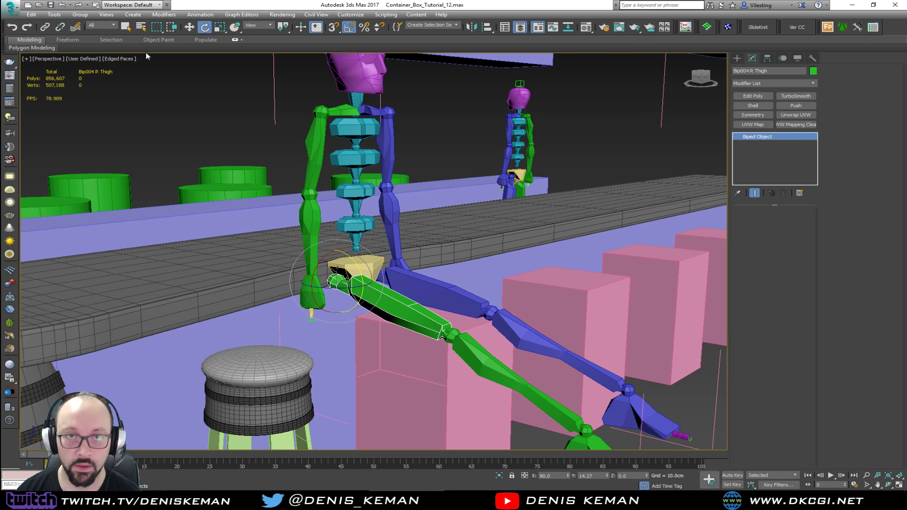
pyautogui.click(83, 15)
pyautogui.click(91, 64)
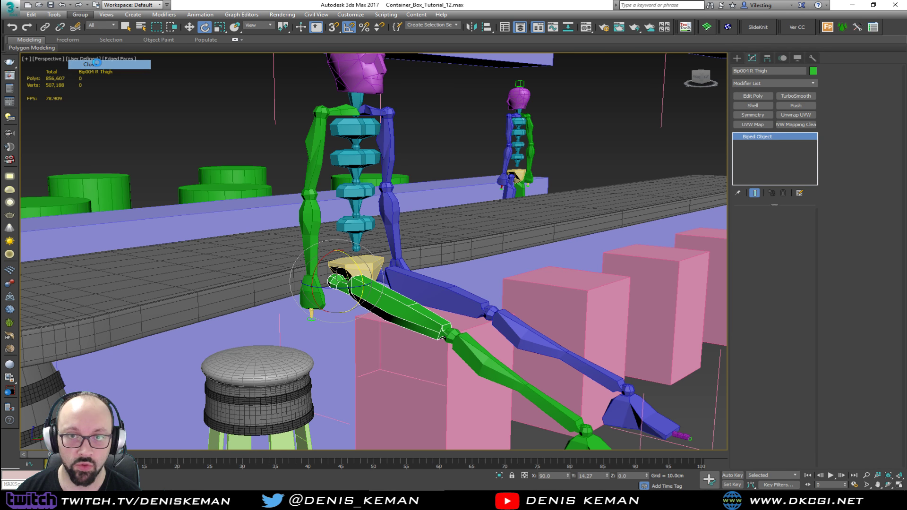
# - Move the human figure group onto the stool so its pelvis rests on the seat, and compare their proportions
pyautogui.moveTo(303, 263); pyautogui.dragTo(392, 235, button='middle')
pyautogui.press('w')
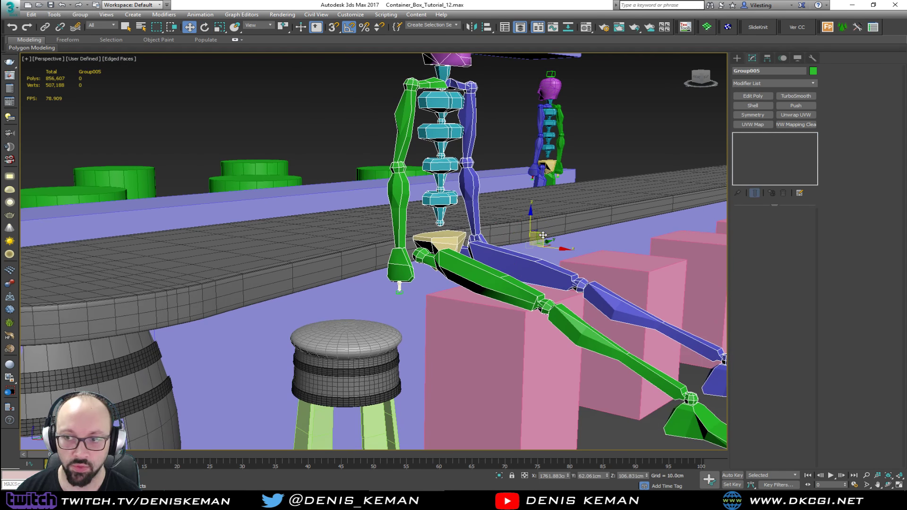
pyautogui.moveTo(543, 235); pyautogui.dragTo(415, 276)
pyautogui.keyDown('alt'); pyautogui.moveTo(416, 276); pyautogui.dragTo(449, 292, button='middle'); pyautogui.keyUp('alt')
pyautogui.moveTo(449, 294); pyautogui.dragTo(318, 287)
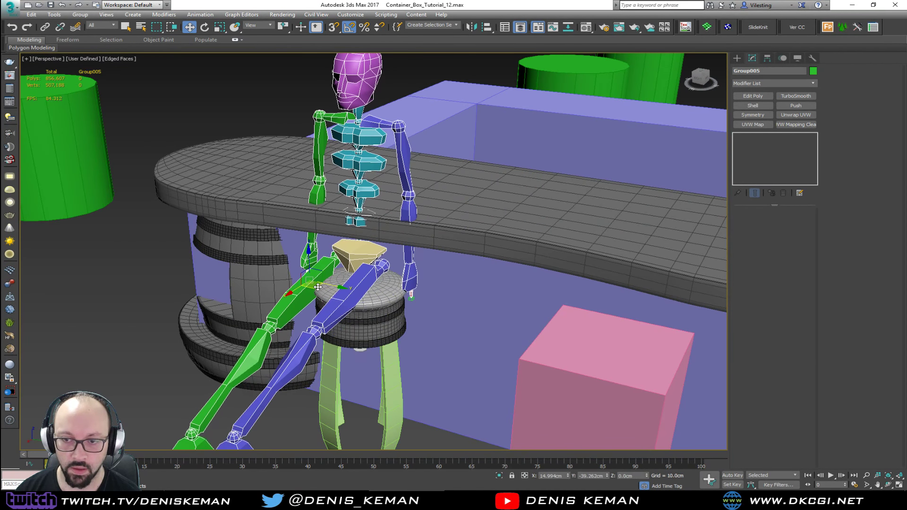
pyautogui.keyDown('alt'); pyautogui.moveTo(335, 287); pyautogui.dragTo(430, 277, button='middle'); pyautogui.keyUp('alt')
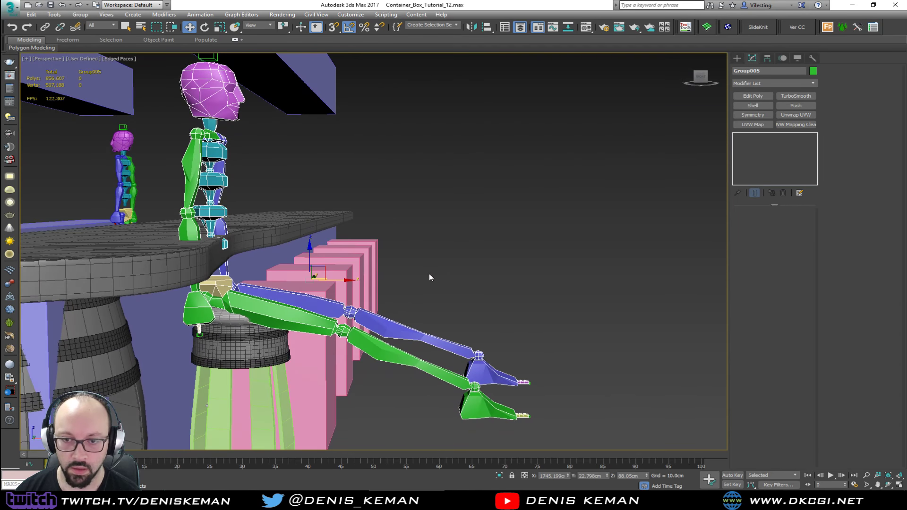
pyautogui.keyDown('alt'); pyautogui.moveTo(335, 270); pyautogui.dragTo(494, 302, button='middle'); pyautogui.keyUp('alt')
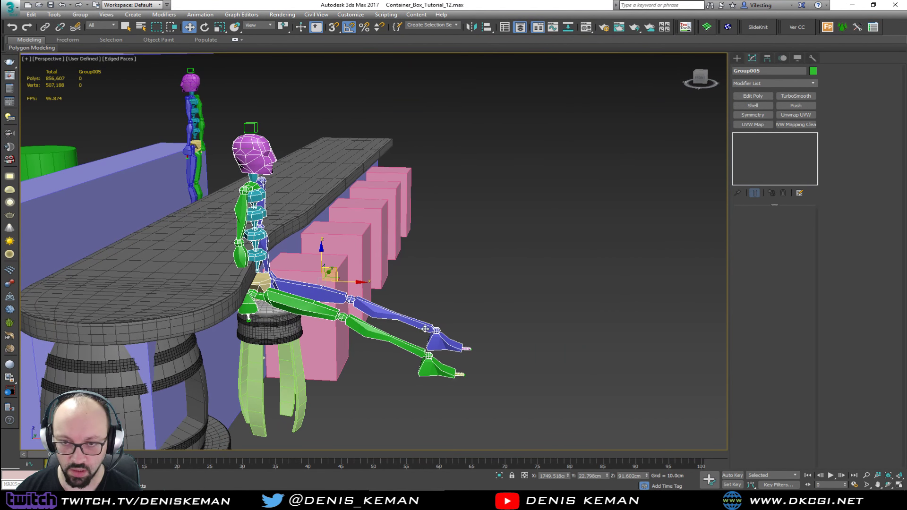
pyautogui.keyDown('alt'); pyautogui.moveTo(425, 329); pyautogui.dragTo(297, 323, button='middle'); pyautogui.keyUp('alt')
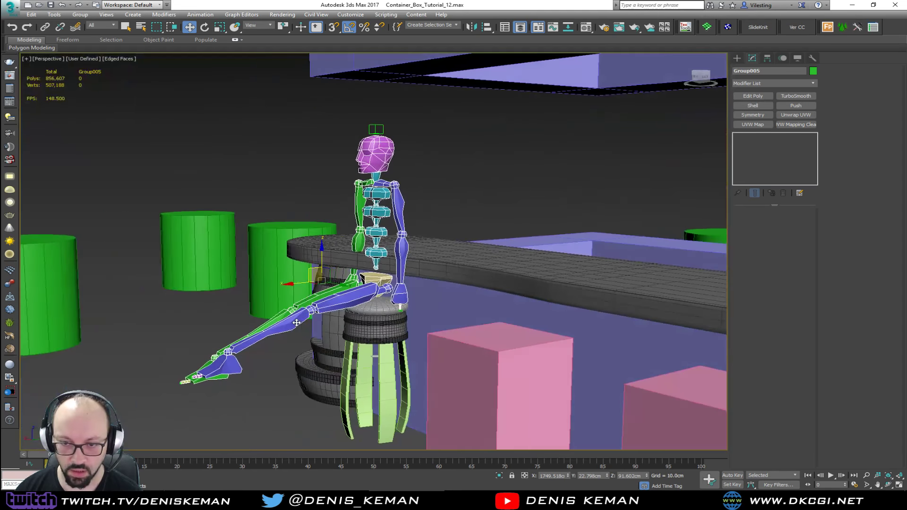
# - Open the human figure's group and rotate its left foot so the toes point upward
pyautogui.click(80, 14)
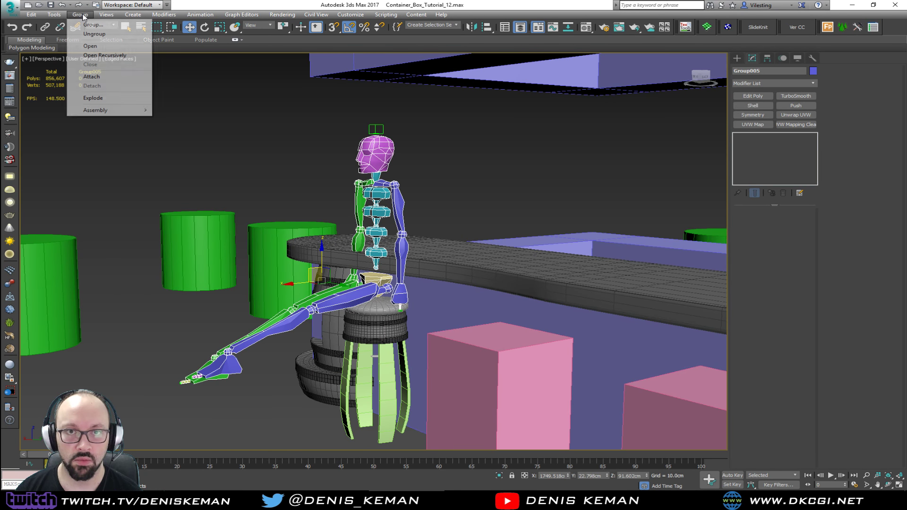
pyautogui.click(86, 46)
pyautogui.click(282, 323)
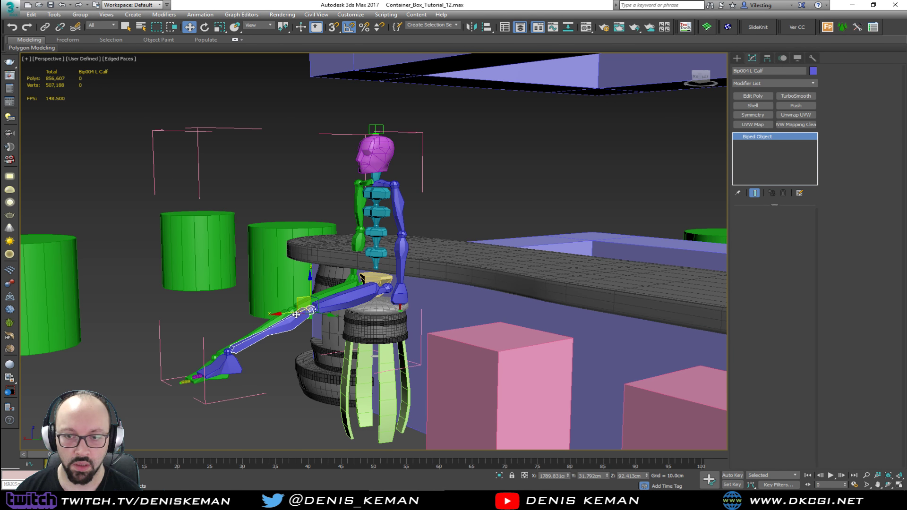
pyautogui.press('e')
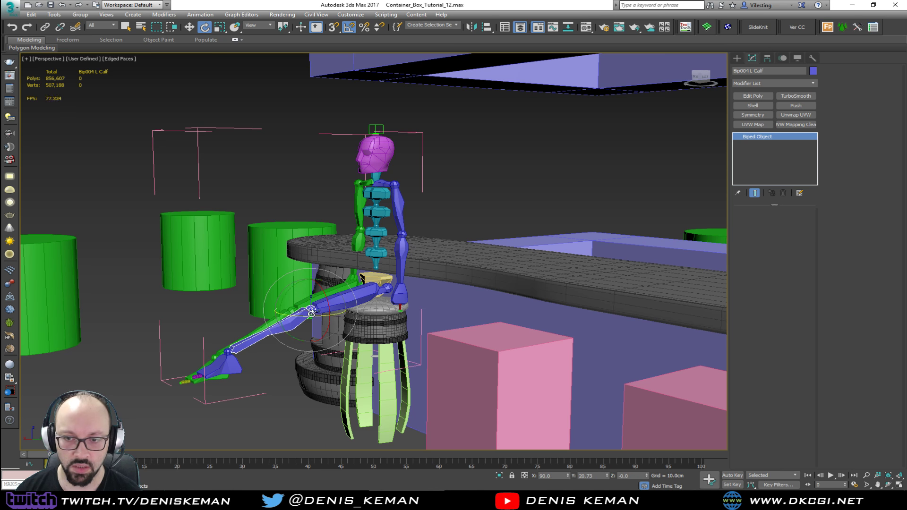
pyautogui.scroll(4, 312, 313)
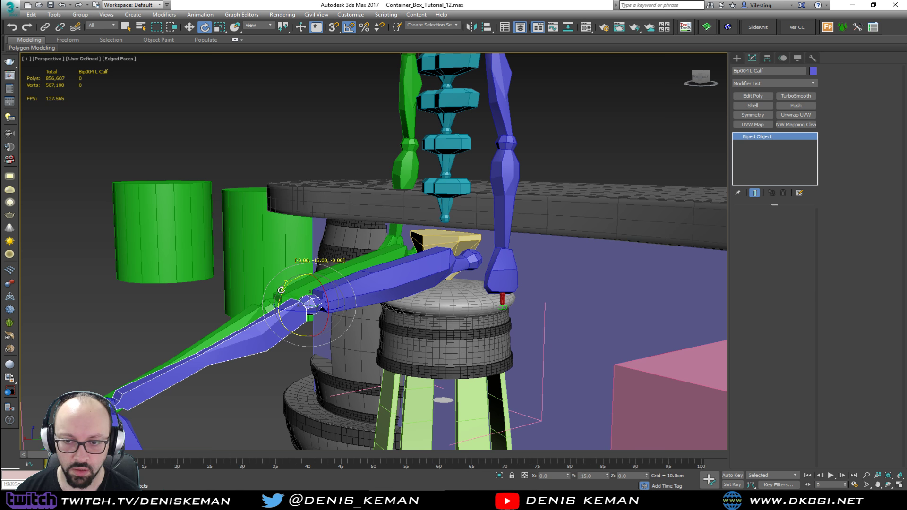
pyautogui.keyDown('alt'); pyautogui.moveTo(281, 289); pyautogui.dragTo(388, 253, button='middle'); pyautogui.keyUp('alt')
pyautogui.click(374, 354)
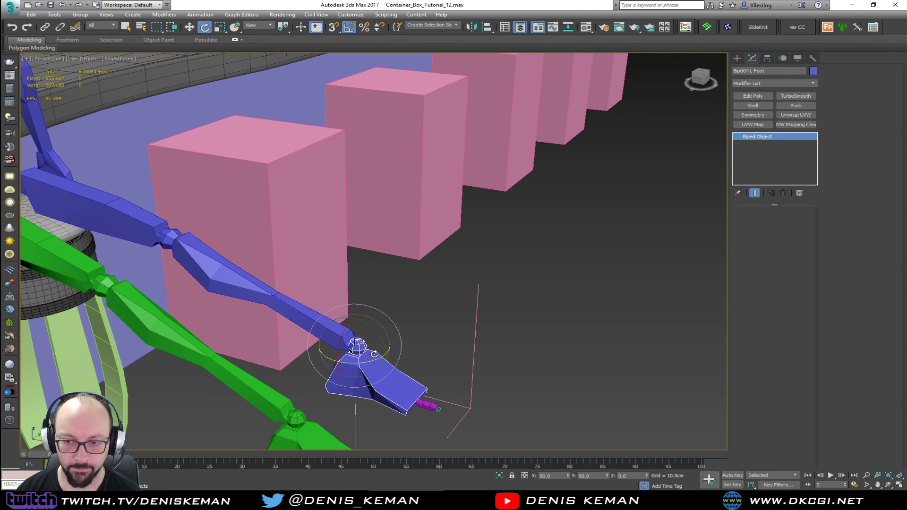
pyautogui.moveTo(374, 354); pyautogui.dragTo(367, 311)
# - Try to rotate the figure's left calf at the knee
pyautogui.click(274, 272)
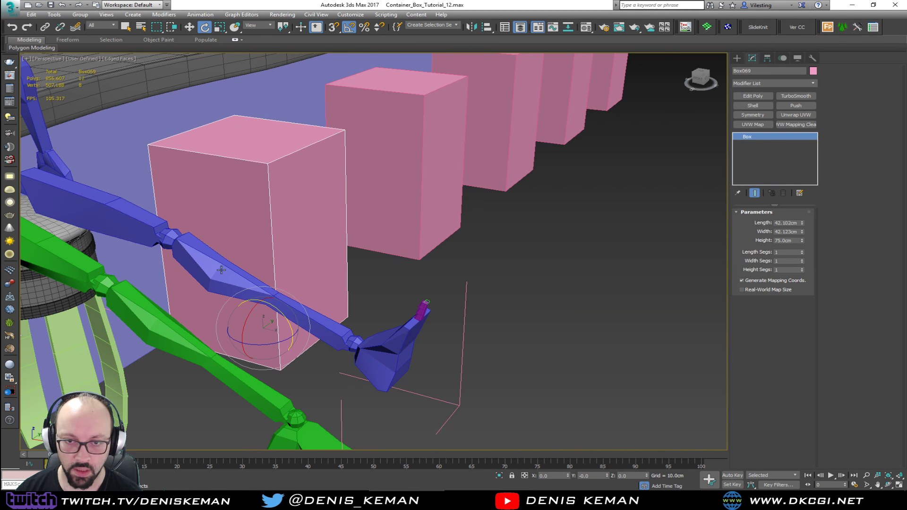
pyautogui.click(221, 270)
pyautogui.moveTo(150, 232); pyautogui.dragTo(144, 239)
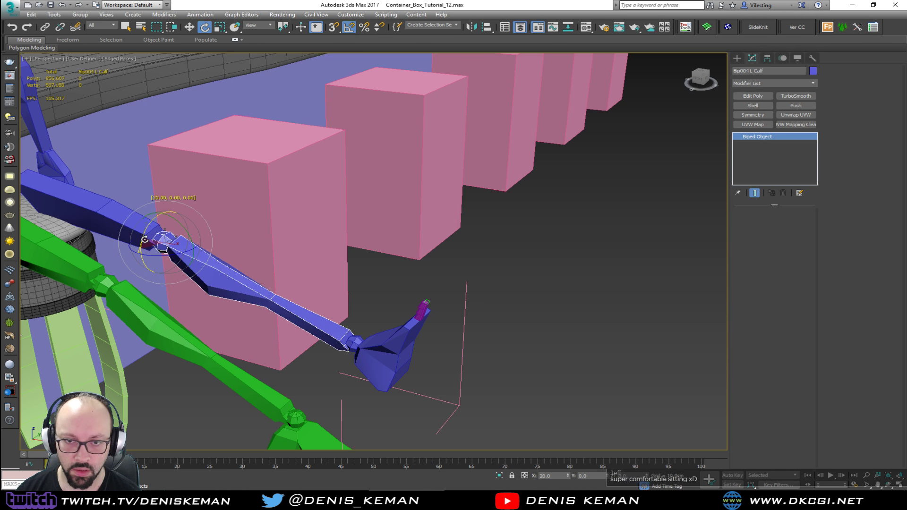
# - Rotate the figure's right foot so its toes point upward like the left one
pyautogui.keyDown('alt'); pyautogui.moveTo(145, 239); pyautogui.dragTo(337, 293, button='middle'); pyautogui.keyUp('alt')
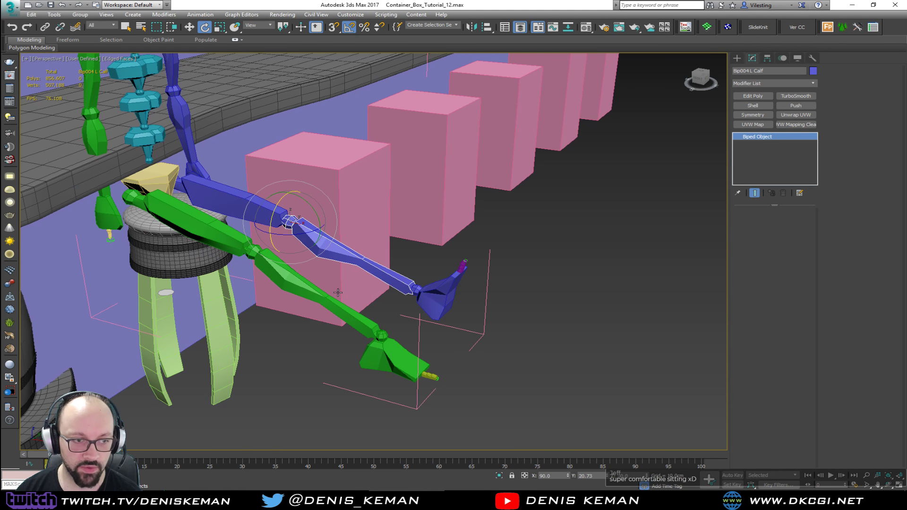
pyautogui.click(373, 332)
pyautogui.moveTo(378, 330); pyautogui.dragTo(387, 294)
# - Try rotating the figure's right thigh at the hip, and undo that rotation
pyautogui.click(215, 226)
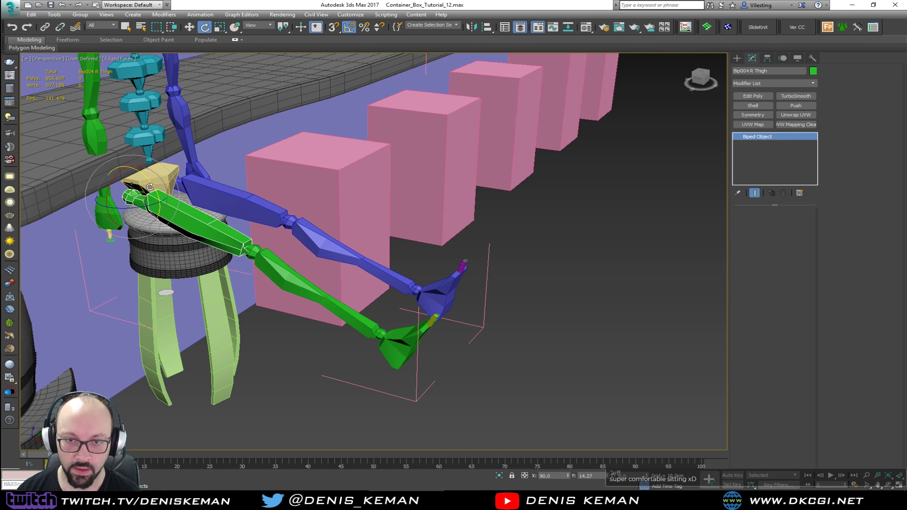
pyautogui.moveTo(150, 187); pyautogui.dragTo(154, 192)
pyautogui.hotkey('ctrl', 'z')
pyautogui.click(285, 273)
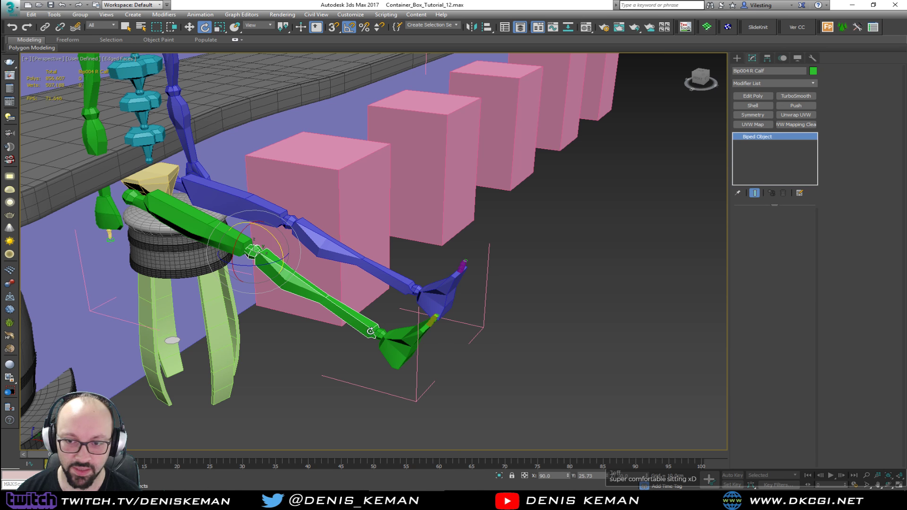
pyautogui.click(390, 340)
pyautogui.press('w')
pyautogui.click(264, 257)
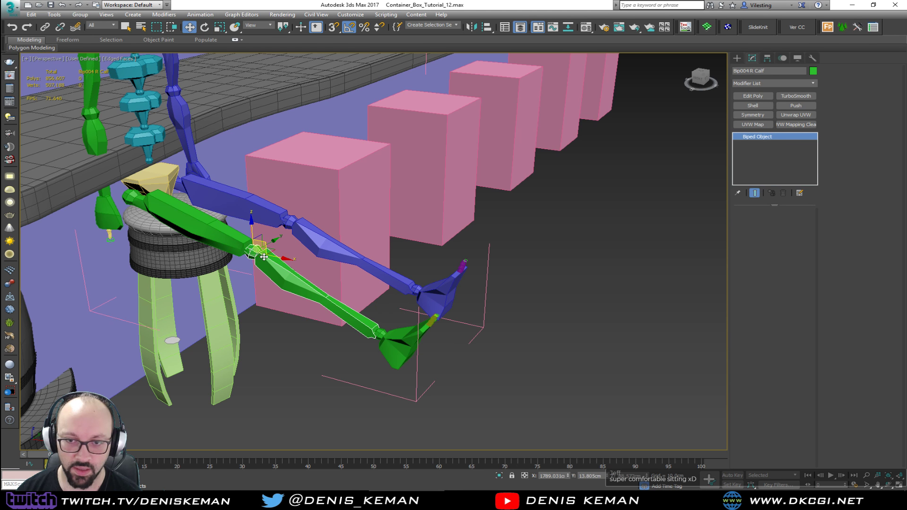
# - Check the posed figure on the stool from several sides and close its group
pyautogui.moveTo(275, 253); pyautogui.dragTo(355, 313, button='middle')
pyautogui.scroll(-3, 356, 313)
pyautogui.click(526, 314)
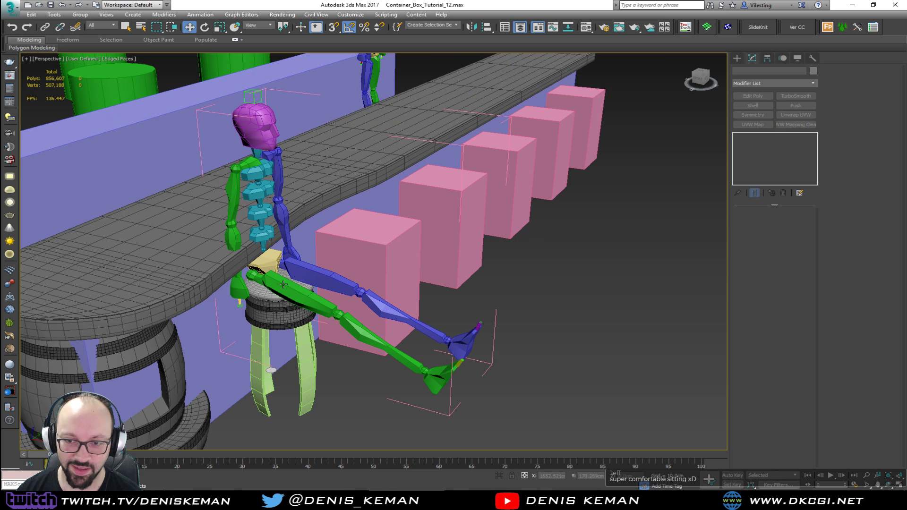
pyautogui.click(276, 297)
pyautogui.keyDown('alt'); pyautogui.moveTo(276, 298); pyautogui.dragTo(252, 277, button='middle'); pyautogui.keyUp('alt')
pyautogui.scroll(-6, 252, 278)
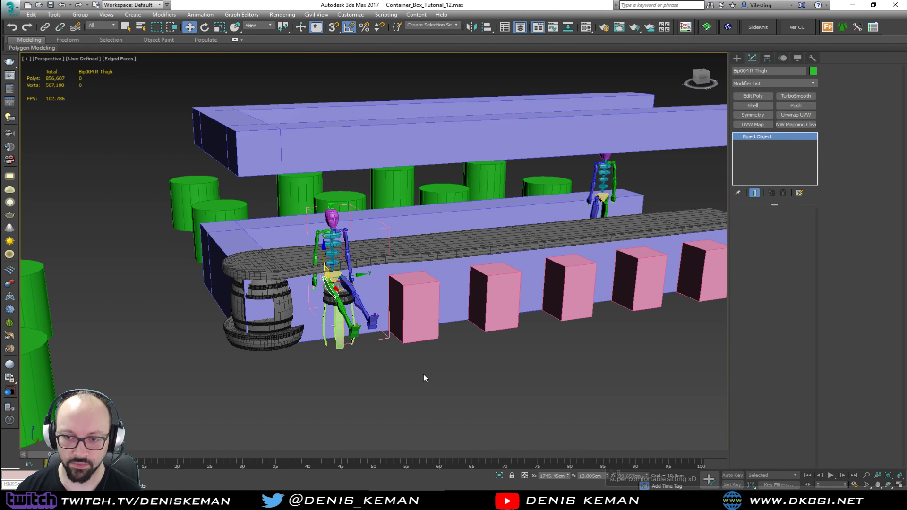
pyautogui.click(423, 374)
pyautogui.click(333, 278)
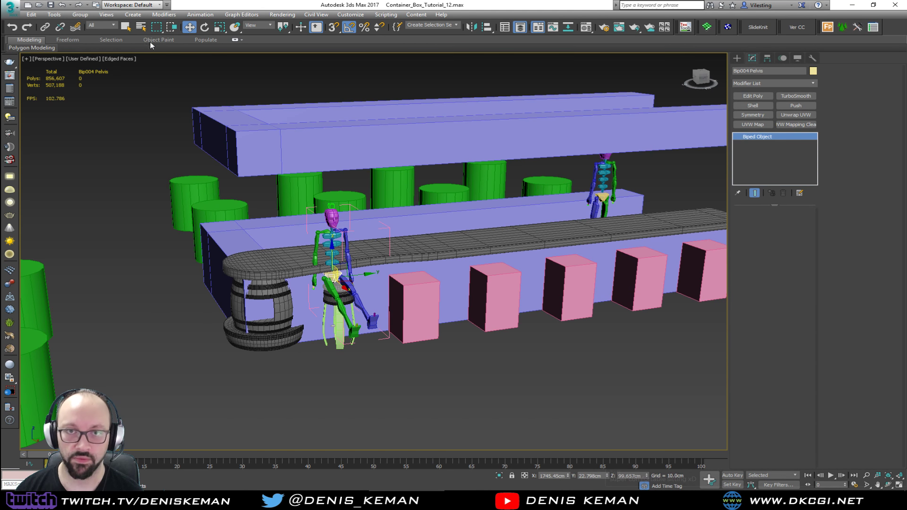
pyautogui.click(80, 15)
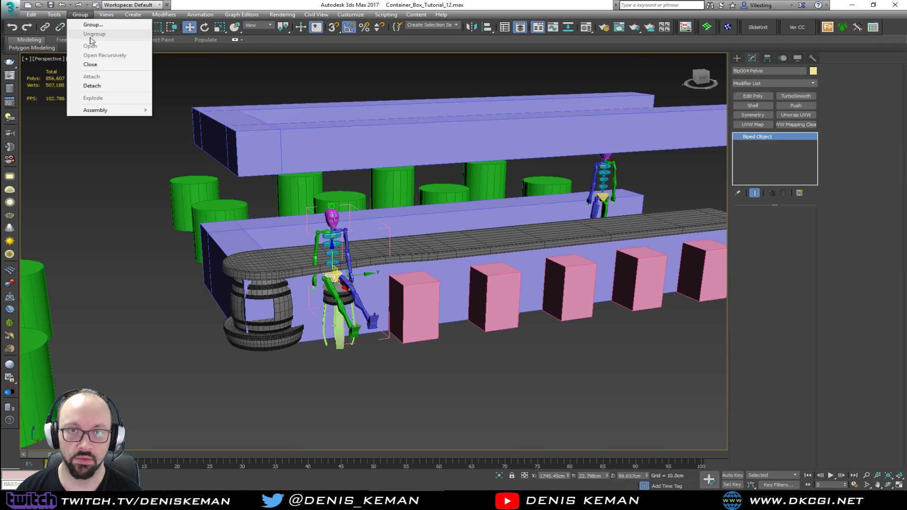
pyautogui.click(100, 63)
# - Move the figure group from the stool and raise it to sit on the rounded end of the bar counter
pyautogui.moveTo(361, 280); pyautogui.dragTo(293, 274)
pyautogui.scroll(8, 293, 274)
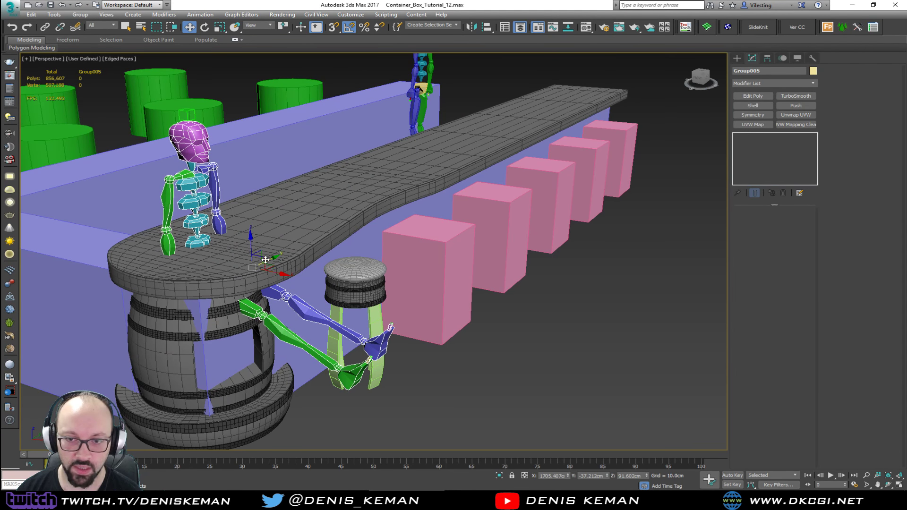
pyautogui.keyDown('alt'); pyautogui.moveTo(265, 260); pyautogui.dragTo(285, 242, button='middle'); pyautogui.keyUp('alt')
pyautogui.moveTo(253, 246); pyautogui.dragTo(280, 201)
pyautogui.keyDown('alt'); pyautogui.moveTo(280, 200); pyautogui.dragTo(169, 212, button='middle'); pyautogui.keyUp('alt')
pyautogui.moveTo(300, 225); pyautogui.dragTo(261, 218)
# - Move the figure group away from the bar and seat it on top of a green table cylinder
pyautogui.keyDown('alt'); pyautogui.moveTo(261, 218); pyautogui.dragTo(505, 277, button='middle'); pyautogui.keyUp('alt')
pyautogui.scroll(-5, 505, 277)
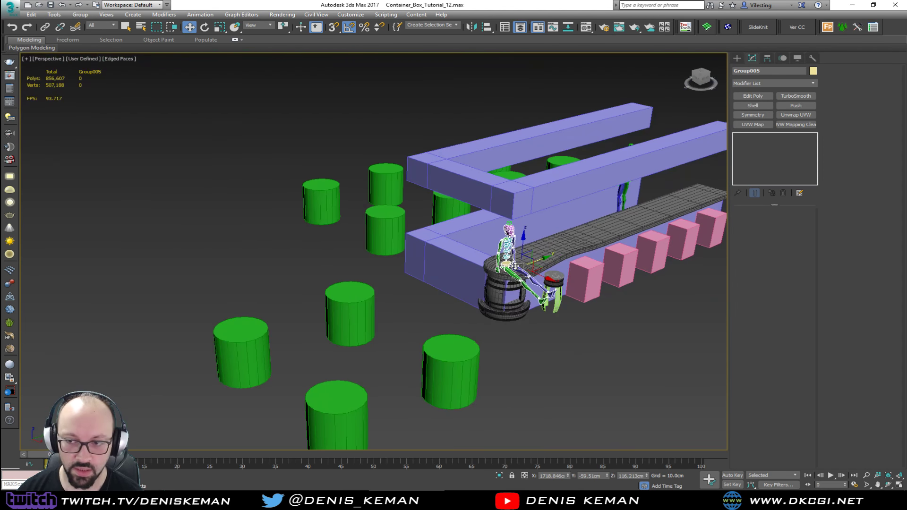
pyautogui.moveTo(531, 268); pyautogui.dragTo(366, 285)
pyautogui.scroll(6, 365, 287)
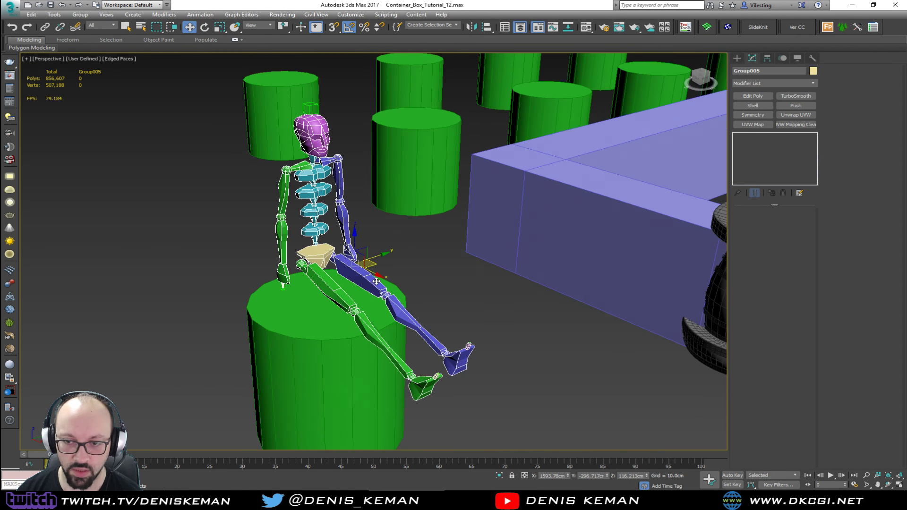
pyautogui.keyDown('alt'); pyautogui.moveTo(366, 286); pyautogui.dragTo(389, 263, button='middle'); pyautogui.keyUp('alt')
pyautogui.moveTo(368, 258); pyautogui.dragTo(393, 268)
pyautogui.keyDown('alt'); pyautogui.moveTo(394, 268); pyautogui.dragTo(360, 278, button='middle'); pyautogui.keyUp('alt')
# - Open the figure's group and rotate its right and left upper arms backward away from the torso
pyautogui.click(70, 5)
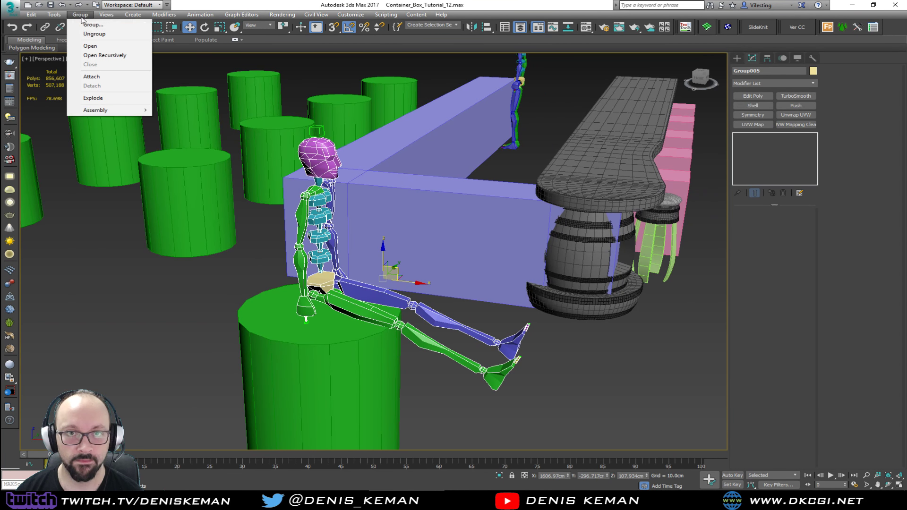
pyautogui.click(94, 47)
pyautogui.press('e')
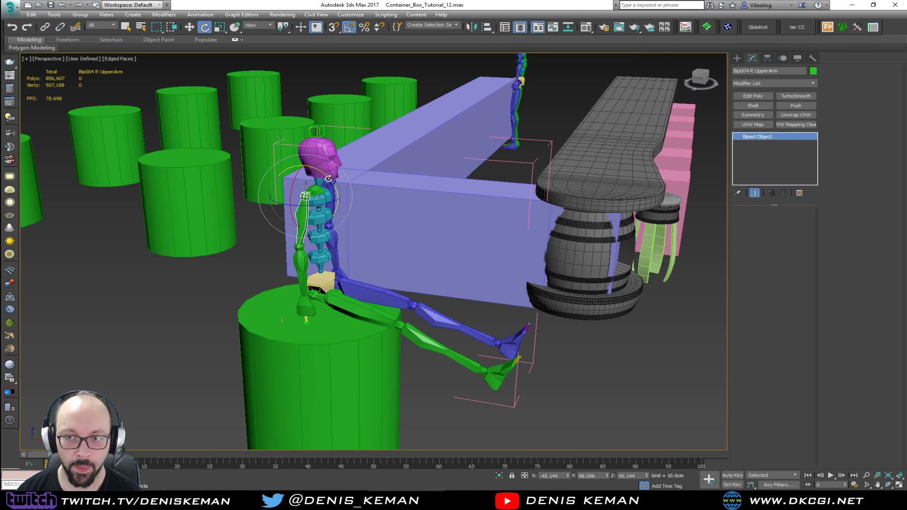
pyautogui.moveTo(328, 179); pyautogui.dragTo(332, 190)
pyautogui.keyDown('alt'); pyautogui.moveTo(341, 196); pyautogui.dragTo(382, 218, button='middle'); pyautogui.keyUp('alt')
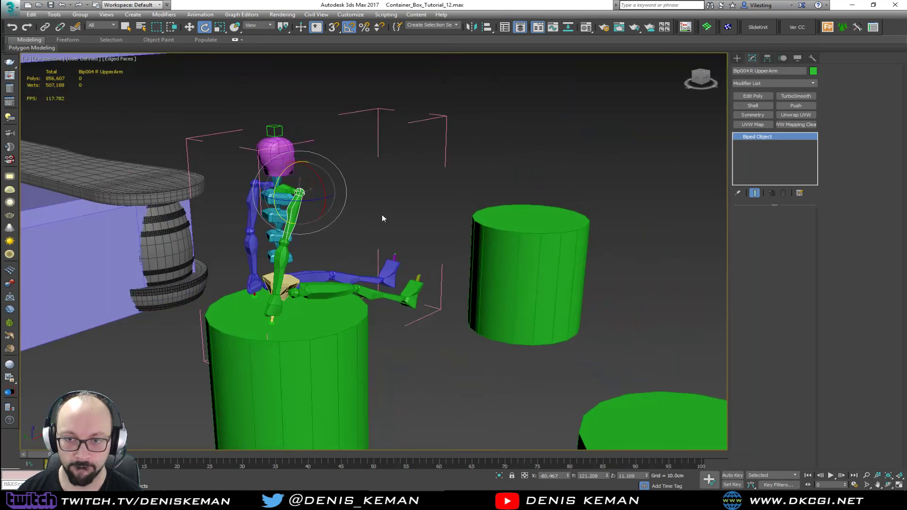
pyautogui.click(254, 200)
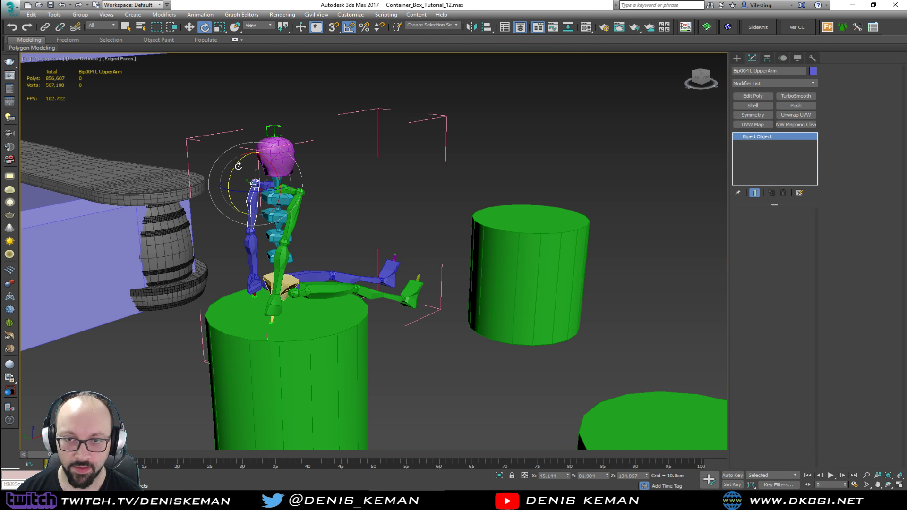
pyautogui.moveTo(238, 166); pyautogui.dragTo(263, 191)
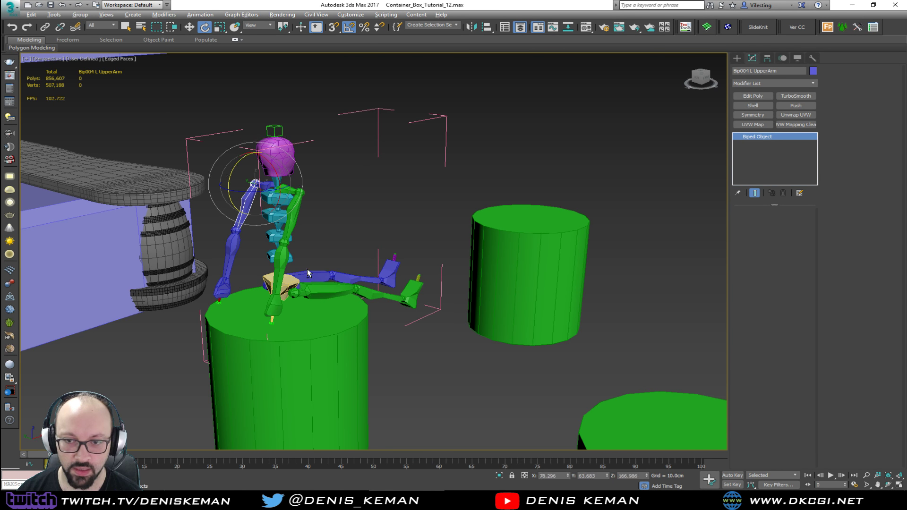
# - Rotate the figure's lowest spine bone so the upper body leans backward
pyautogui.moveTo(307, 273)
pyautogui.keyDown('alt'); pyautogui.mouseDown(button='middle')
pyautogui.moveTo(274, 268)
pyautogui.moveTo(296, 265)
pyautogui.mouseUp(button='middle'); pyautogui.keyUp('alt')
pyautogui.click(272, 265)
pyautogui.moveTo(297, 266); pyautogui.dragTo(291, 259)
pyautogui.press('w')
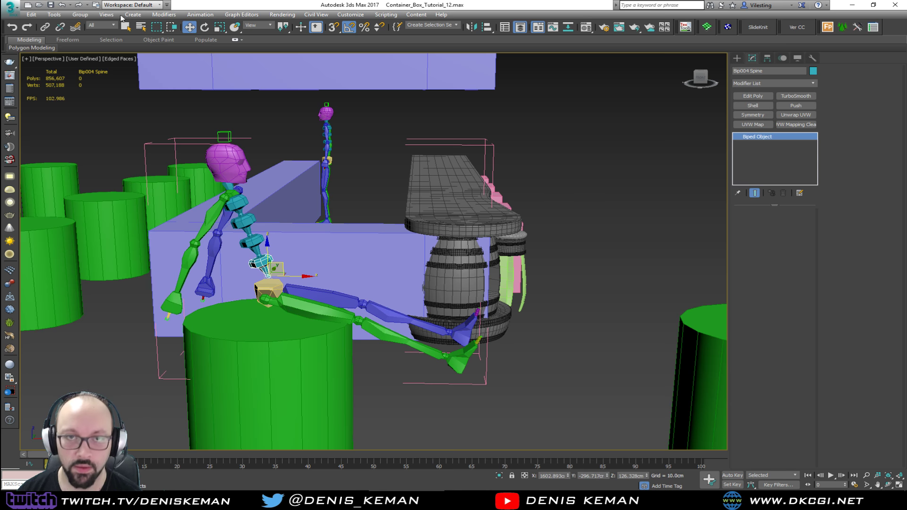
# - Close the figure's group and reposition it forward and lower on the green cylinder
pyautogui.click(80, 15)
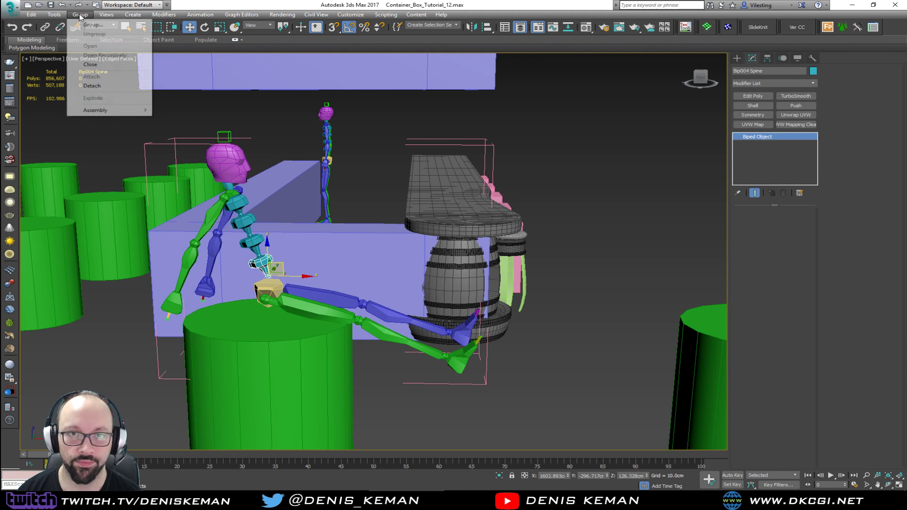
pyautogui.click(102, 66)
pyautogui.moveTo(320, 263); pyautogui.dragTo(385, 271)
pyautogui.keyDown('alt'); pyautogui.moveTo(367, 268); pyautogui.dragTo(520, 307, button='middle'); pyautogui.keyUp('alt')
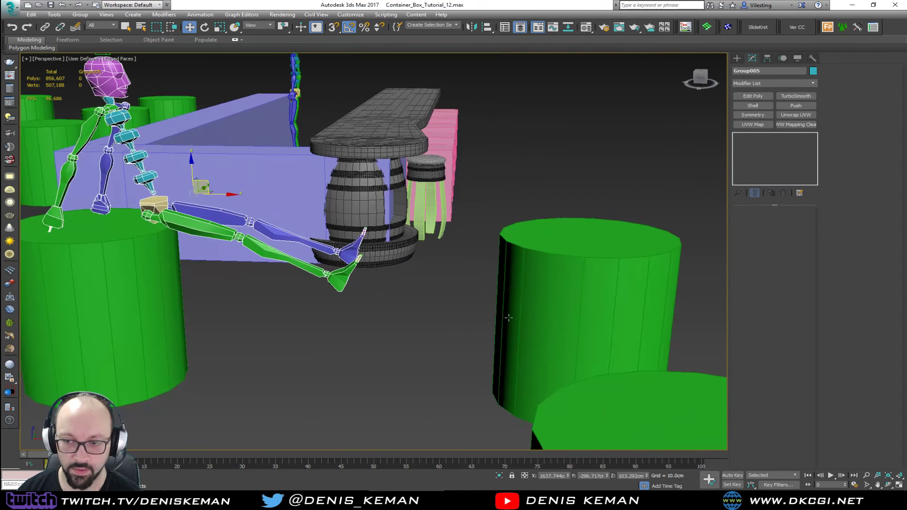
# - Move a neighbouring green cylinder under the figure's feet and scale its height to about 66% as a footrest
pyautogui.click(567, 342)
pyautogui.moveTo(609, 400); pyautogui.dragTo(364, 375)
pyautogui.press('r')
pyautogui.moveTo(373, 358)
pyautogui.keyDown('alt'); pyautogui.mouseDown(button='middle')
pyautogui.moveTo(273, 356)
pyautogui.moveTo(290, 348)
pyautogui.moveTo(379, 353)
pyautogui.mouseUp(button='middle'); pyautogui.keyUp('alt')
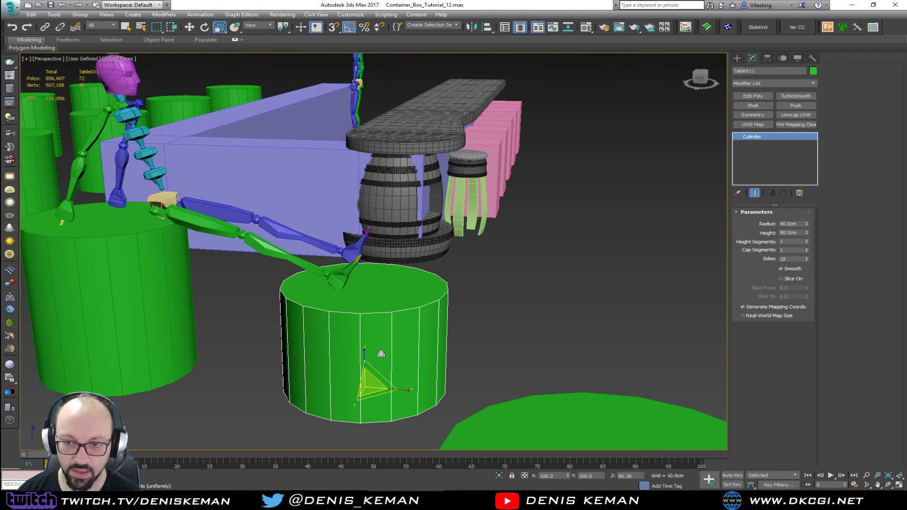
pyautogui.click(540, 313)
# - Examine the reclining figure on the green cylinders and the stool's proportions beside the bar
pyautogui.moveTo(540, 313); pyautogui.dragTo(323, 298, button='middle')
pyautogui.moveTo(323, 299); pyautogui.dragTo(224, 234, button='middle')
pyautogui.moveTo(300, 250); pyautogui.dragTo(335, 286, button='middle')
pyautogui.click(291, 219)
pyautogui.click(375, 251)
pyautogui.press('w')
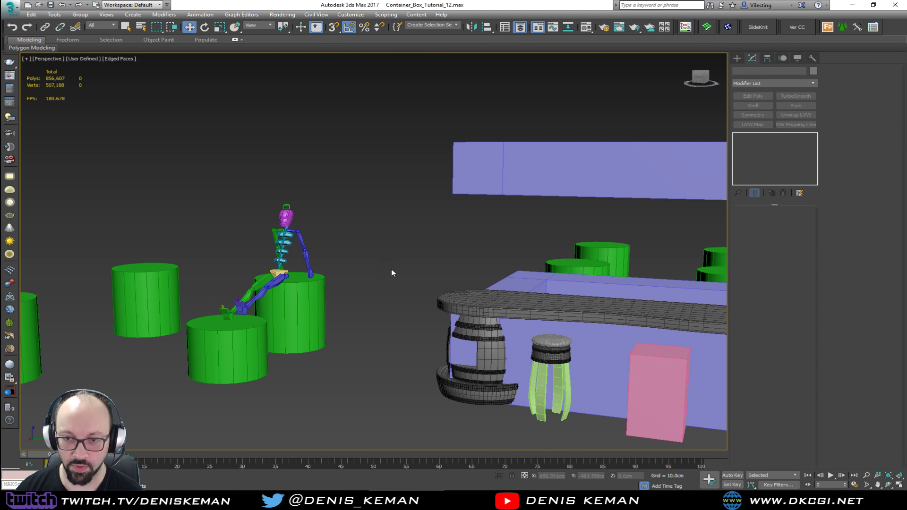
pyautogui.moveTo(487, 309); pyautogui.dragTo(384, 286, button='middle')
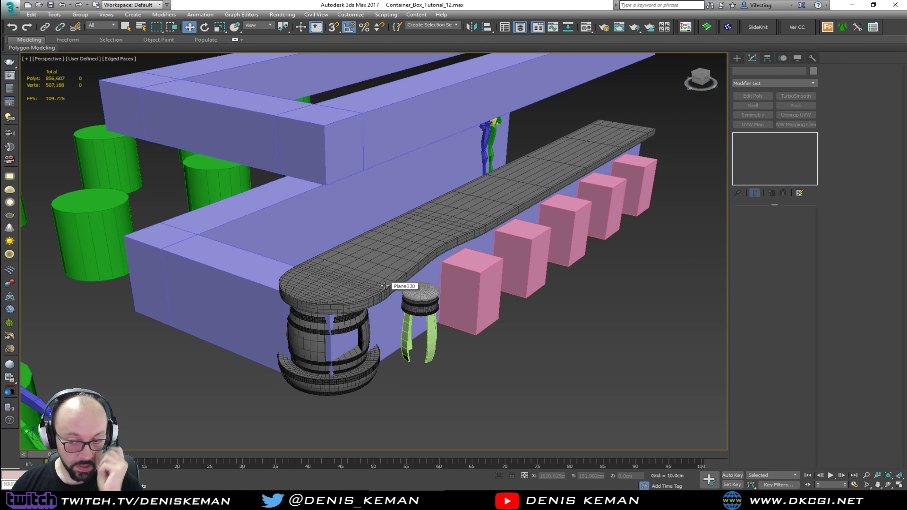
pyautogui.scroll(3, 428, 338)
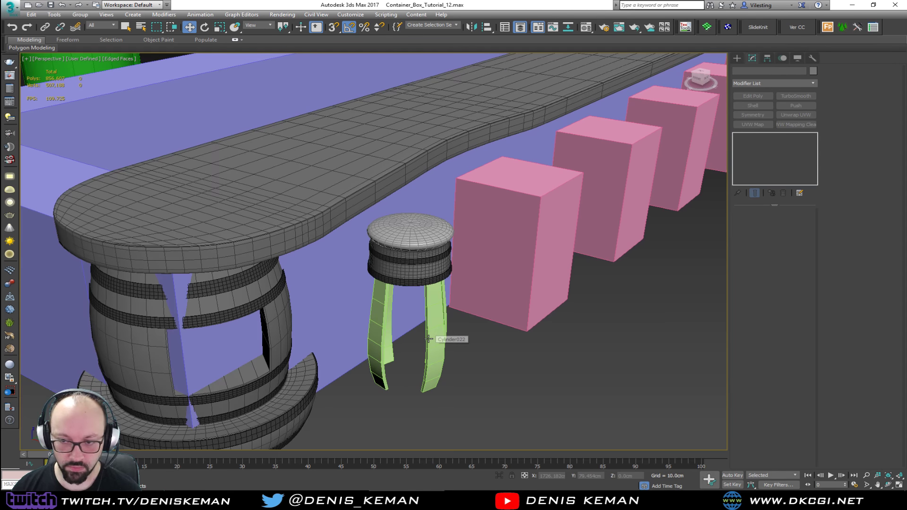
# - Copy the two hoops around the stool's seat base straight down between the legs as an independent object
pyautogui.moveTo(439, 345)
pyautogui.keyDown('alt'); pyautogui.mouseDown(button='middle')
pyautogui.moveTo(438, 318)
pyautogui.moveTo(431, 356)
pyautogui.mouseUp(button='middle'); pyautogui.keyUp('alt')
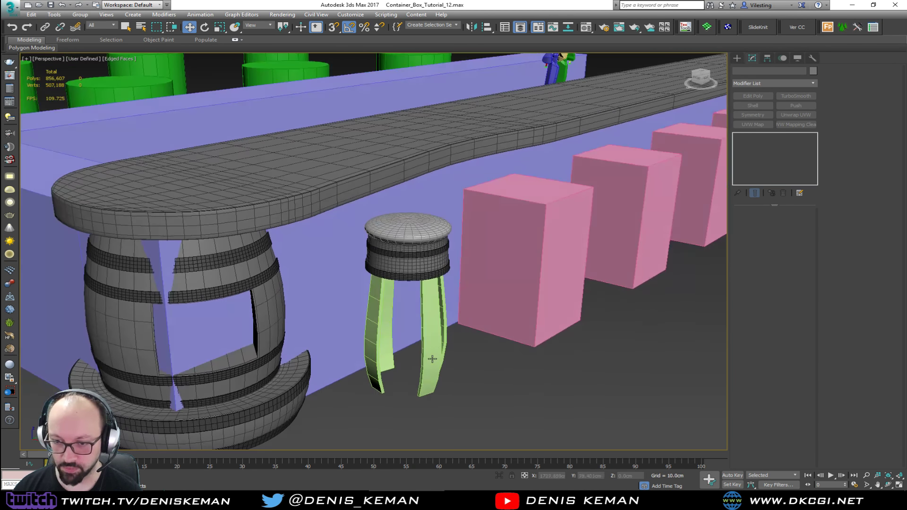
pyautogui.click(430, 356)
pyautogui.scroll(2, 431, 359)
pyautogui.scroll(2, 431, 359)
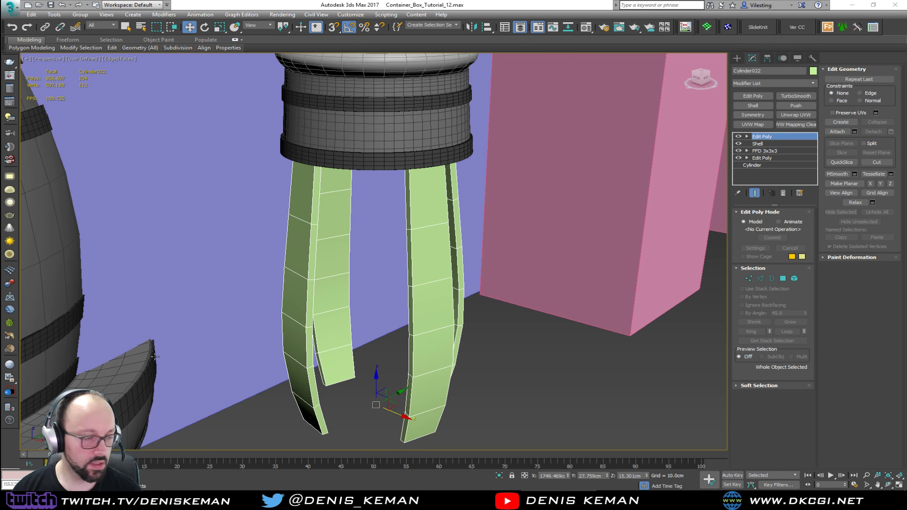
pyautogui.keyDown('alt'); pyautogui.moveTo(413, 393); pyautogui.dragTo(429, 376, button='middle'); pyautogui.keyUp('alt')
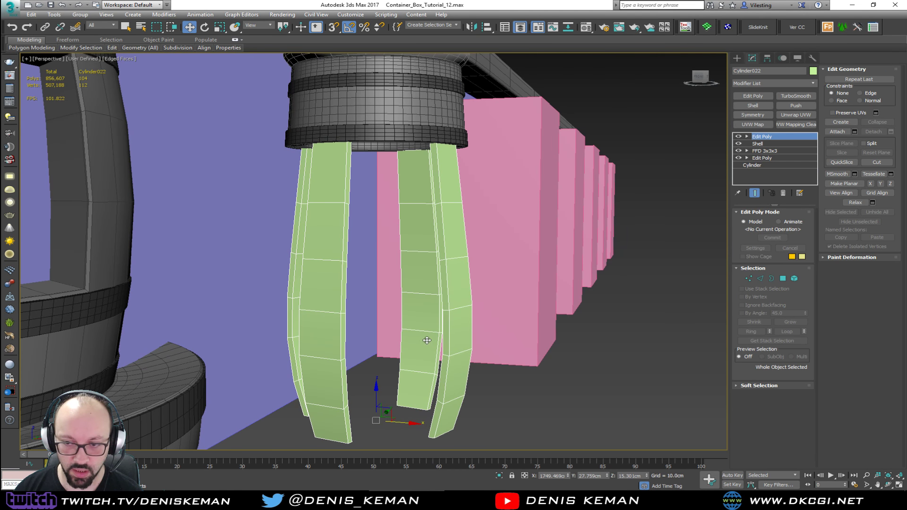
pyautogui.click(395, 138)
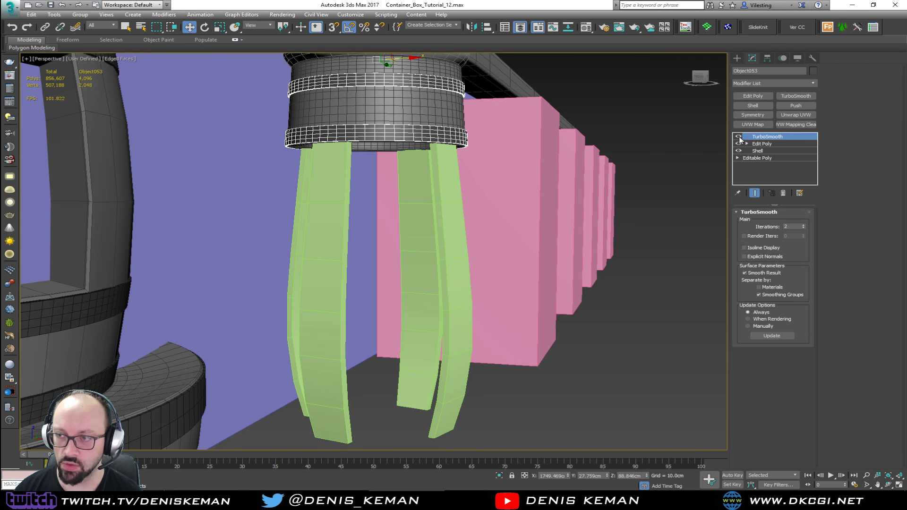
pyautogui.keyDown('alt'); pyautogui.moveTo(445, 81); pyautogui.dragTo(413, 87, button='middle'); pyautogui.keyUp('alt')
pyautogui.keyDown('shift'); pyautogui.moveTo(372, 59); pyautogui.dragTo(374, 280); pyautogui.keyUp('shift')
pyautogui.click(455, 285)
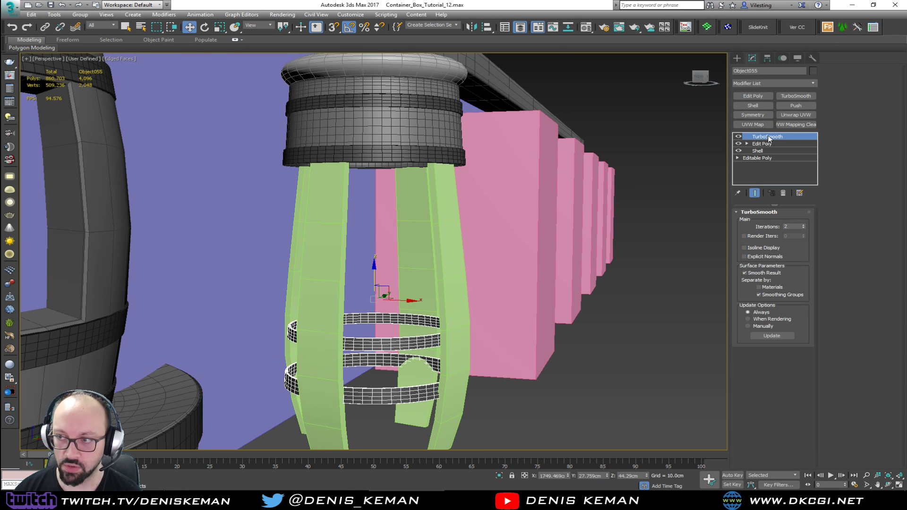
# - Remove TurboSmooth from the copied hoops and delete the upper hoop element, keeping only the lower ring
pyautogui.click(783, 194)
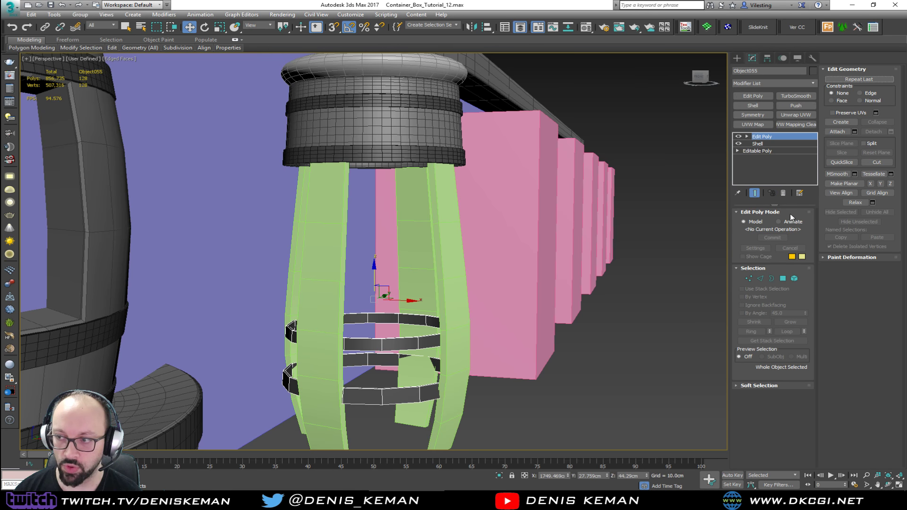
pyautogui.click(794, 279)
pyautogui.keyDown('alt'); pyautogui.moveTo(516, 278); pyautogui.dragTo(526, 271, button='middle'); pyautogui.keyUp('alt')
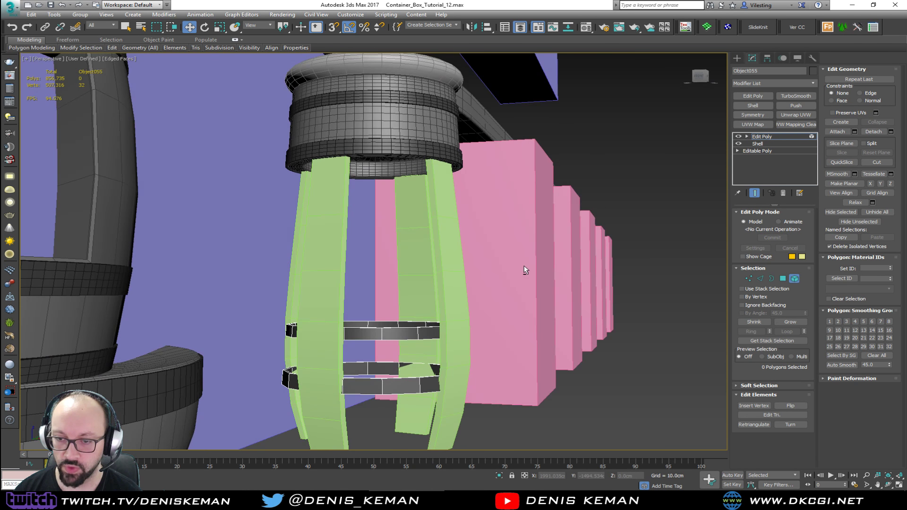
pyautogui.click(393, 329)
pyautogui.press('Delete')
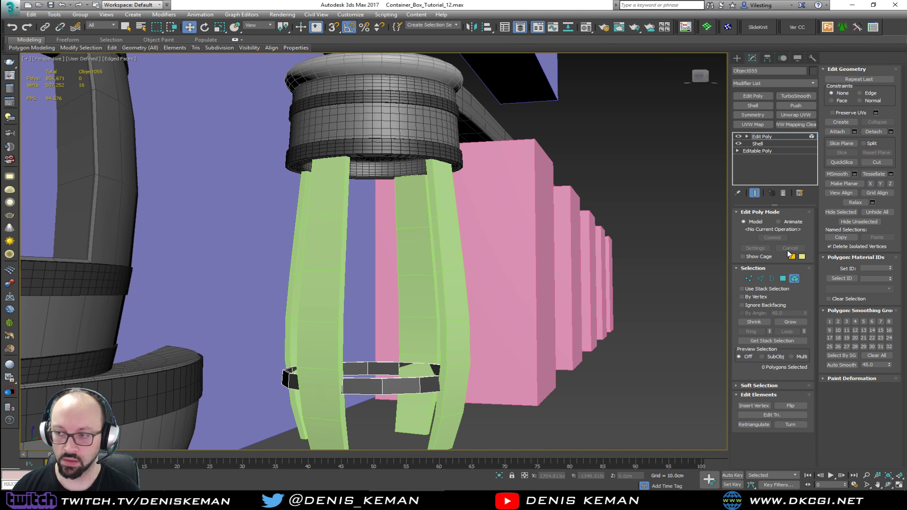
pyautogui.click(794, 279)
# - Center the remaining ring's pivot to the object
pyautogui.keyDown('alt'); pyautogui.moveTo(549, 292); pyautogui.dragTo(709, 139, button='middle'); pyautogui.keyUp('alt')
pyautogui.click(766, 59)
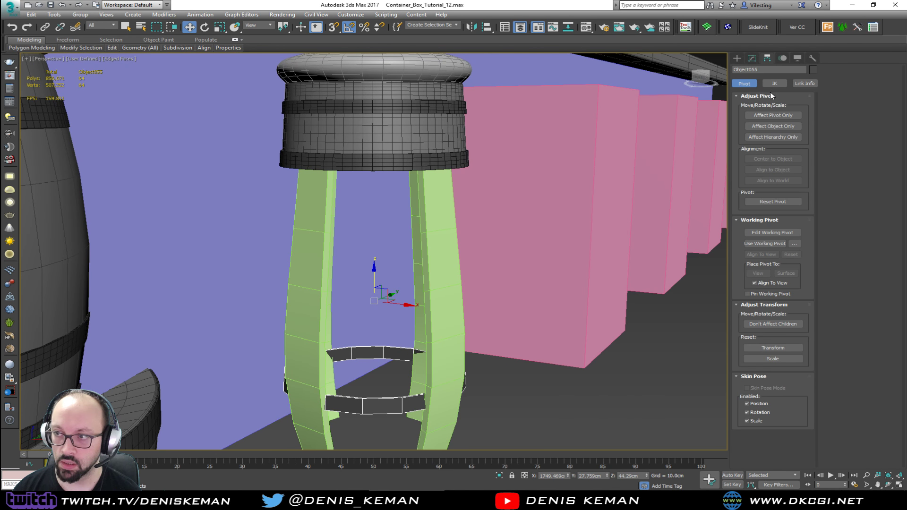
pyautogui.click(773, 118)
pyautogui.click(768, 160)
pyautogui.click(770, 115)
# - Scale the ring uniformly to about 72% so it fits between the stool legs
pyautogui.scroll(3, 490, 307)
pyautogui.moveTo(490, 307)
pyautogui.keyDown('alt'); pyautogui.mouseDown(button='middle')
pyautogui.moveTo(489, 284)
pyautogui.moveTo(482, 314)
pyautogui.mouseUp(button='middle'); pyautogui.keyUp('alt')
pyautogui.scroll(-5, 519, 212)
pyautogui.press('r')
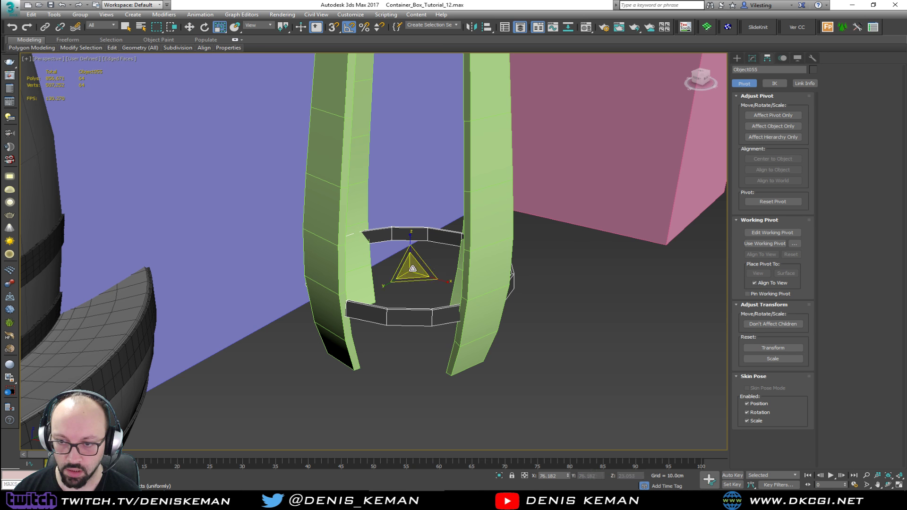
pyautogui.moveTo(409, 268); pyautogui.dragTo(410, 271)
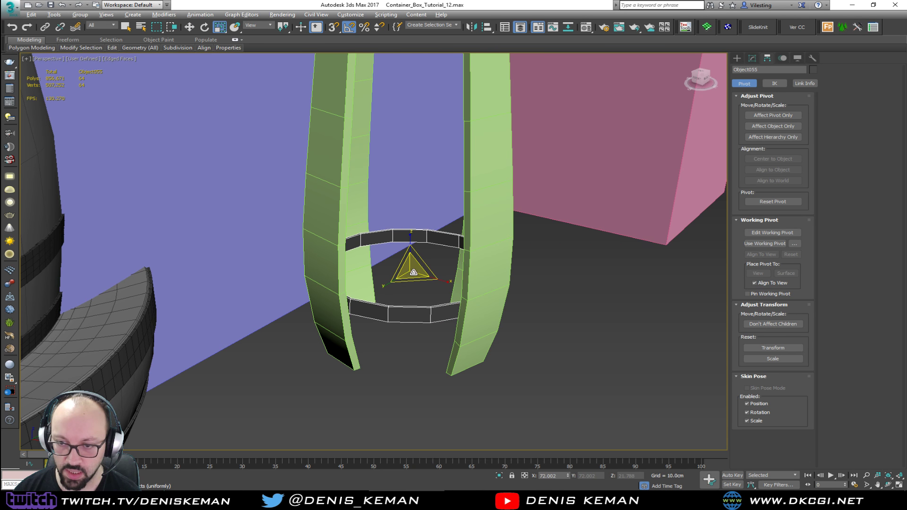
# - Add TurboSmooth to the stool legs with 1 iteration, separated by Smoothing Groups
pyautogui.keyDown('alt'); pyautogui.moveTo(446, 322); pyautogui.dragTo(468, 306, button='middle'); pyautogui.keyUp('alt')
pyautogui.click(520, 346)
pyautogui.click(486, 323)
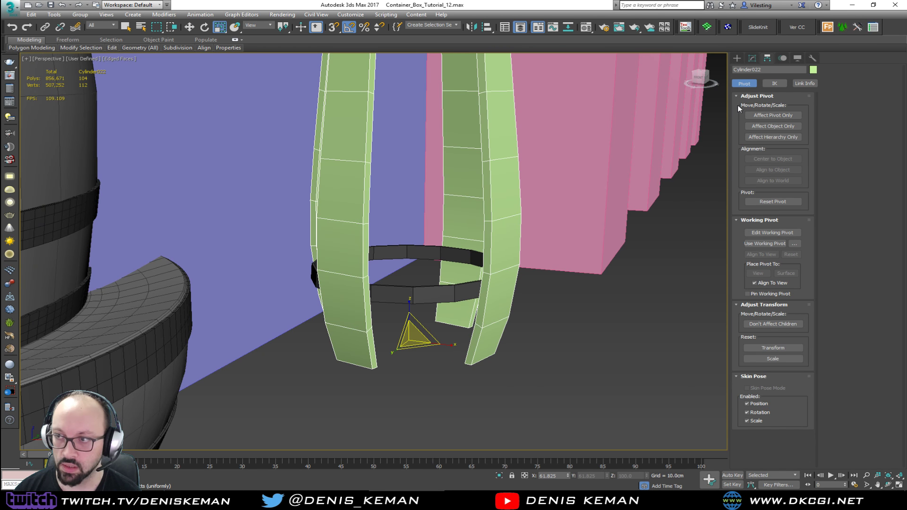
pyautogui.click(752, 58)
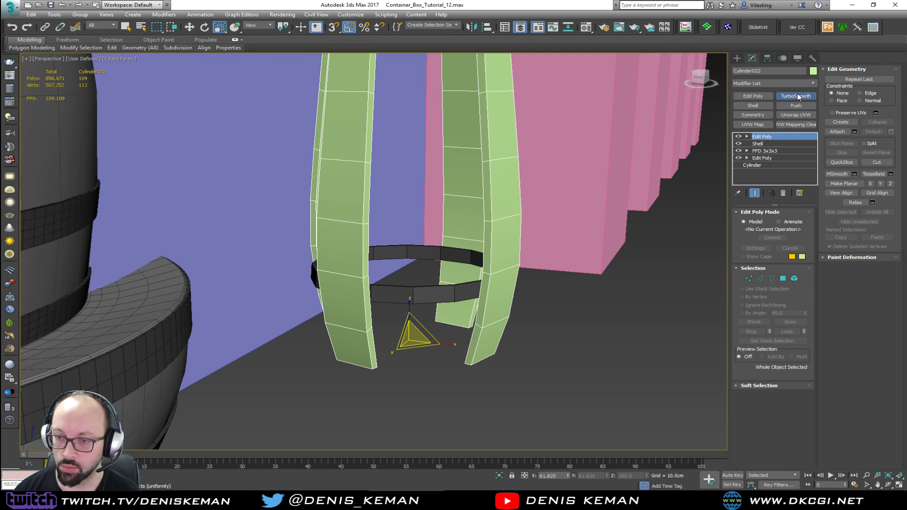
pyautogui.click(797, 95)
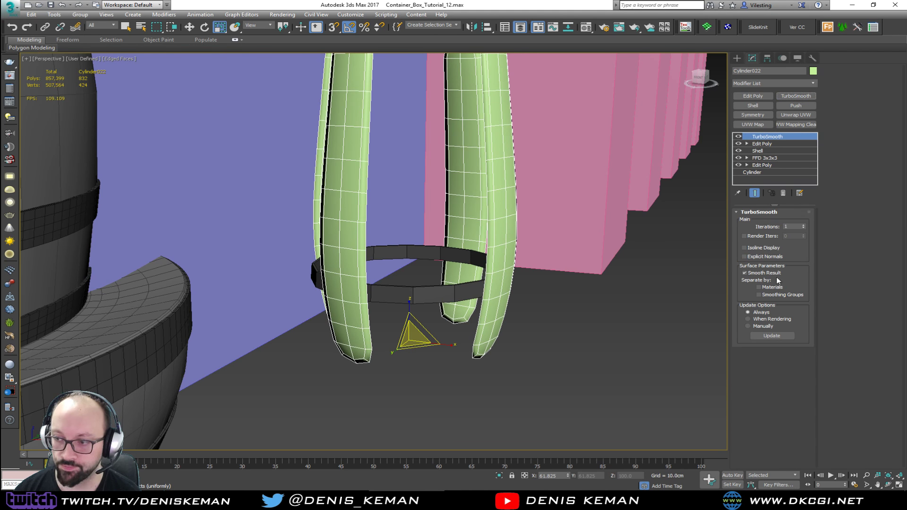
pyautogui.click(759, 294)
pyautogui.click(573, 297)
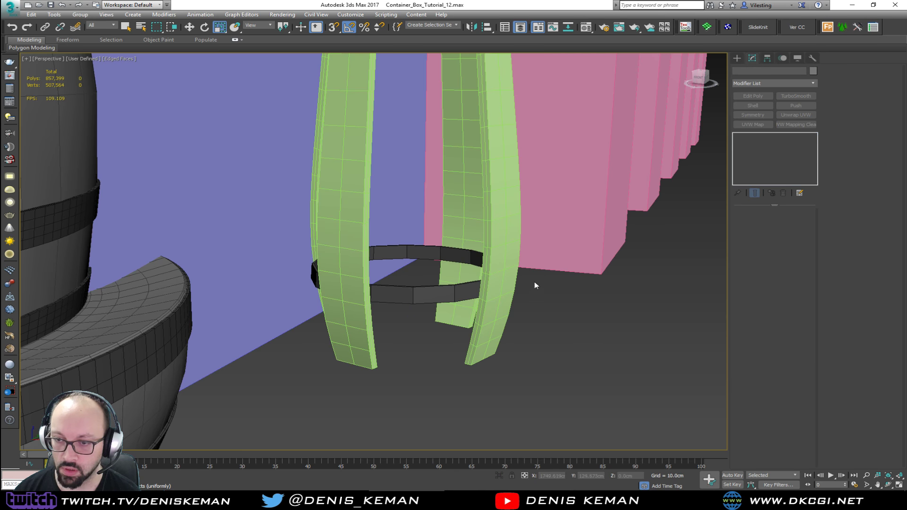
# - Apply TurboSmooth to the foot ring with separation by Smoothing Groups, and deselect it
pyautogui.keyDown('alt'); pyautogui.moveTo(534, 282); pyautogui.dragTo(505, 293, button='middle'); pyautogui.keyUp('alt')
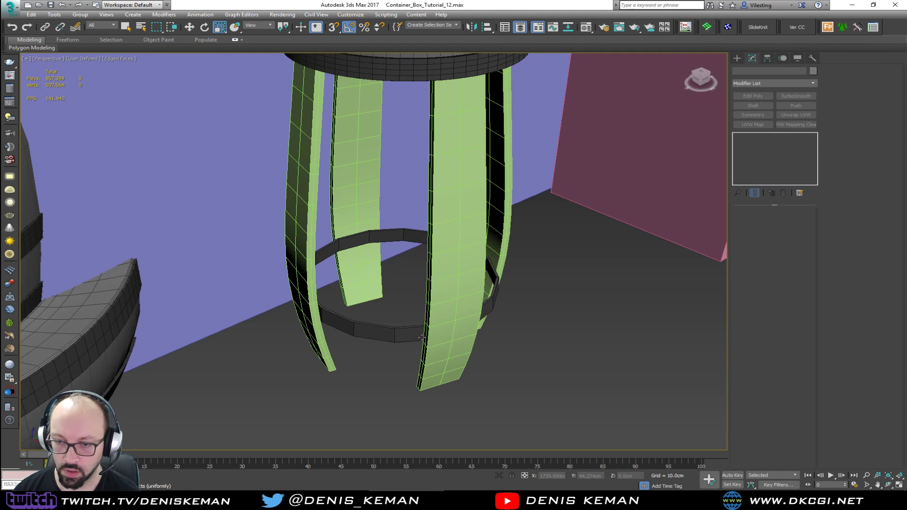
pyautogui.click(422, 331)
pyautogui.click(787, 96)
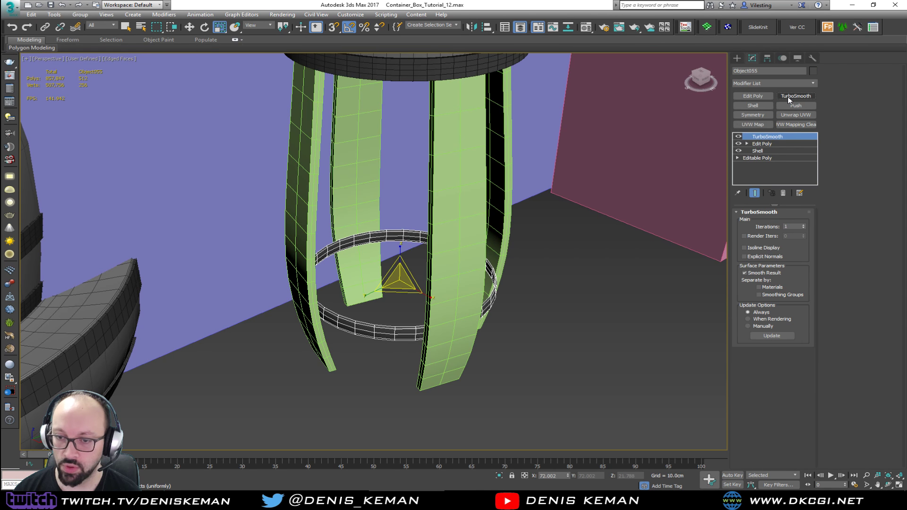
pyautogui.click(779, 295)
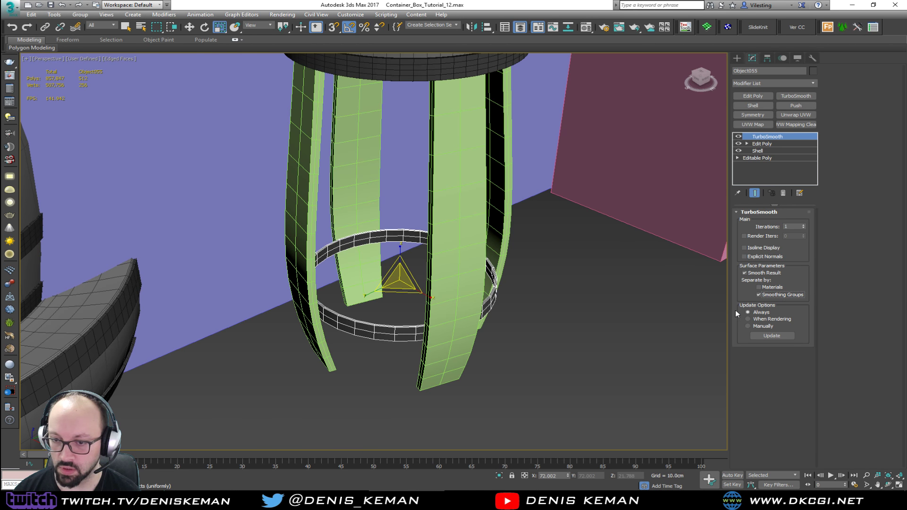
pyautogui.click(577, 322)
# - Hide the wireframe edges and raise the foot ring slightly along the legs
pyautogui.press('F4')
pyautogui.moveTo(458, 261); pyautogui.dragTo(477, 232, button='middle')
pyautogui.scroll(-3, 456, 277)
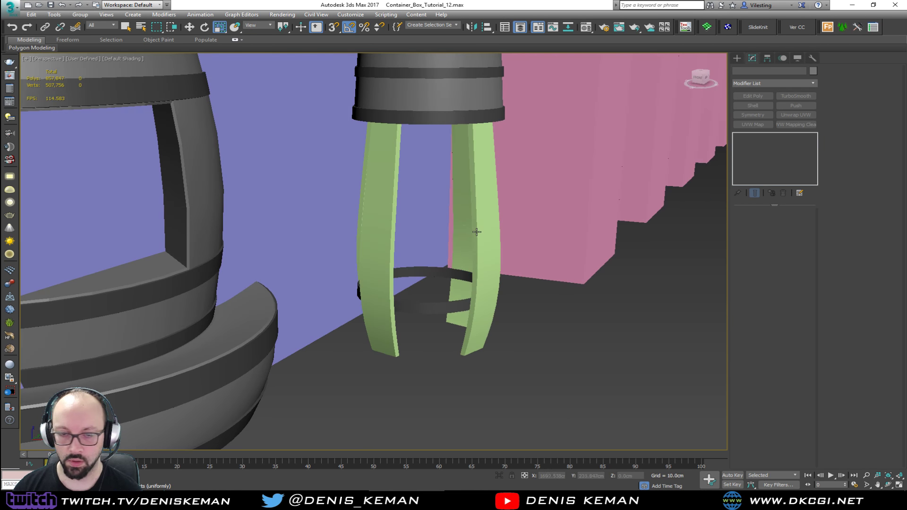
pyautogui.scroll(-3, 476, 232)
pyautogui.keyDown('alt'); pyautogui.moveTo(453, 263); pyautogui.dragTo(438, 314, button='middle'); pyautogui.keyUp('alt')
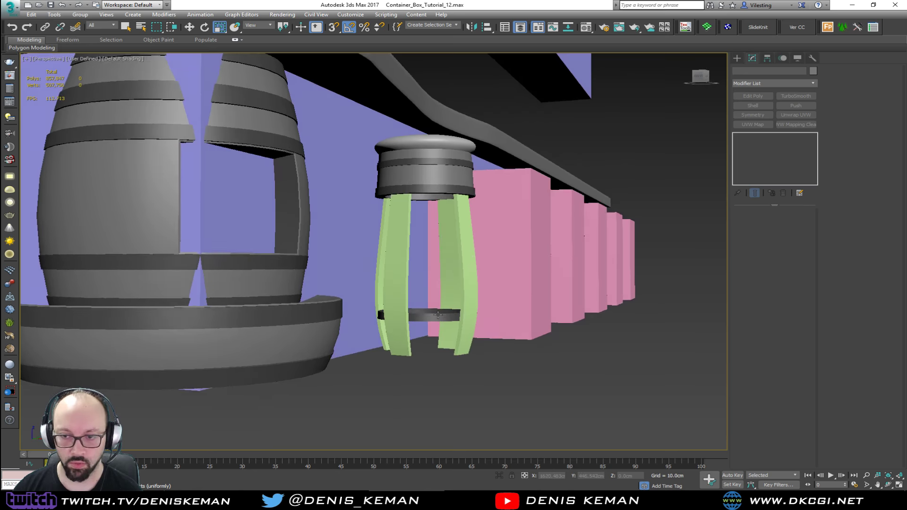
pyautogui.click(437, 315)
pyautogui.press('w')
pyautogui.moveTo(428, 294); pyautogui.dragTo(427, 274)
# - Scale the raised foot ring uniformly to about 75.5% so it meets the legs
pyautogui.keyDown('alt'); pyautogui.moveTo(427, 274); pyautogui.dragTo(409, 314, button='middle'); pyautogui.keyUp('alt')
pyautogui.scroll(5, 407, 314)
pyautogui.press('r')
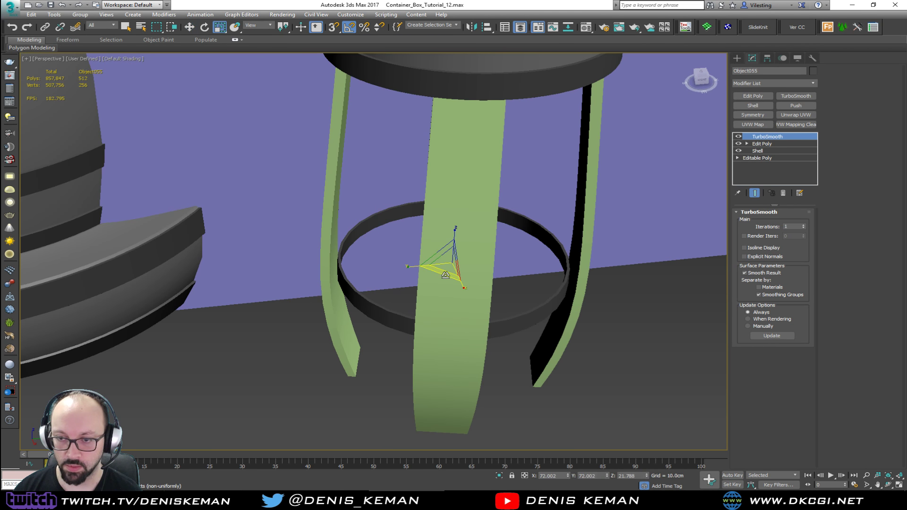
pyautogui.moveTo(450, 268); pyautogui.dragTo(449, 262)
pyautogui.keyDown('alt'); pyautogui.moveTo(449, 262); pyautogui.dragTo(499, 248, button='middle'); pyautogui.keyUp('alt')
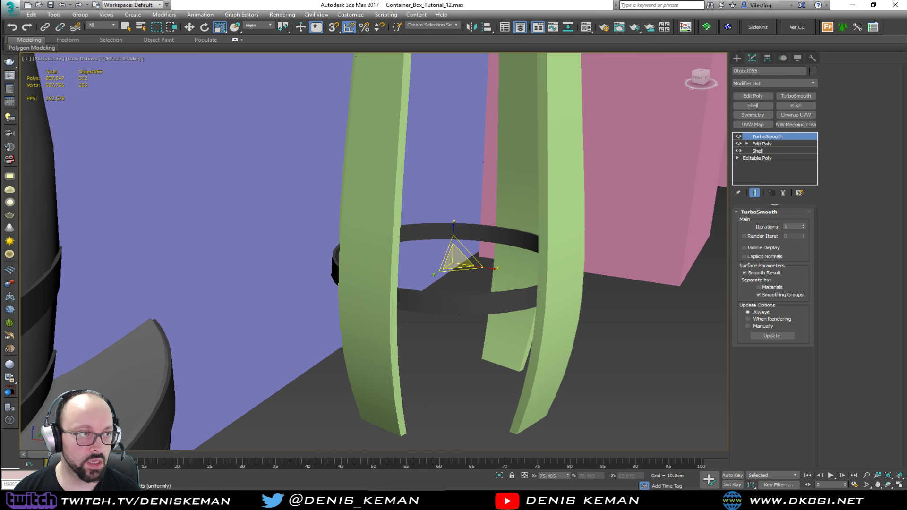
# - Check the stool legs in the Bar_Idea_02 reference photo, and add an Edit Poly modifier above the legs' TurboSmooth for edge editing
pyautogui.moveTo(0, 85); pyautogui.dragTo(502, 60)
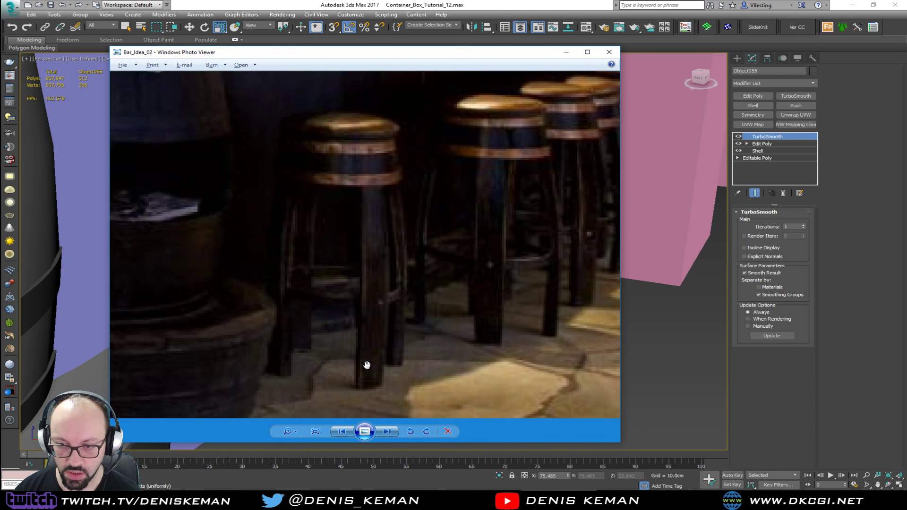
pyautogui.scroll(1, 366, 366)
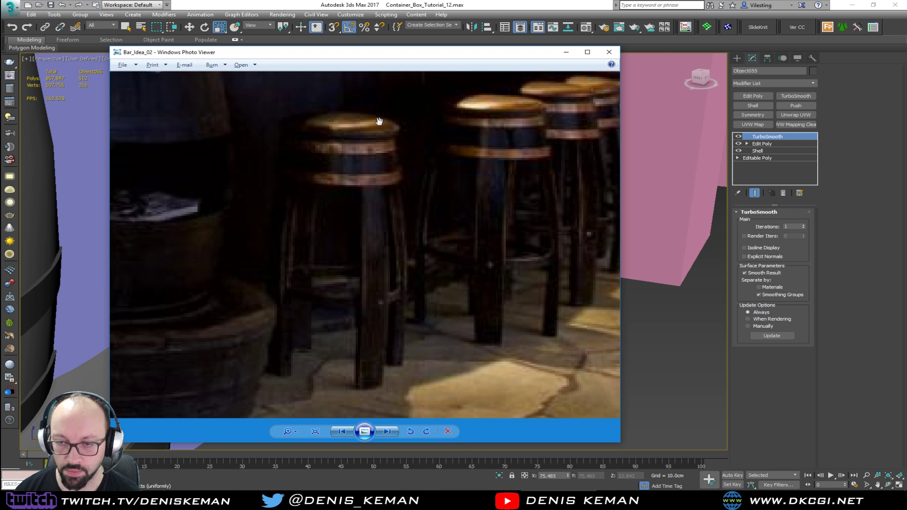
pyautogui.moveTo(410, 55); pyautogui.dragTo(0, 71)
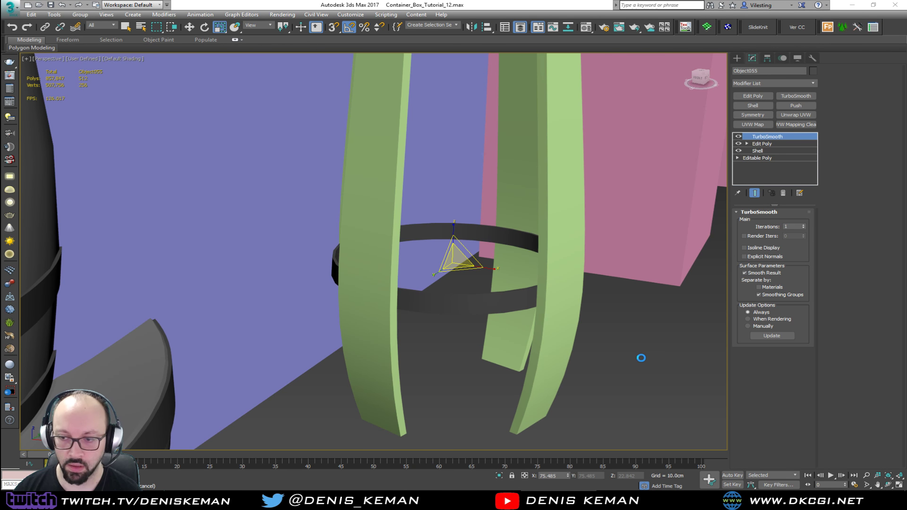
pyautogui.click(546, 342)
pyautogui.press('F4')
pyautogui.moveTo(512, 274)
pyautogui.mouseDown(button='middle')
pyautogui.moveTo(483, 313)
pyautogui.moveTo(435, 308)
pyautogui.moveTo(472, 310)
pyautogui.mouseUp(button='middle')
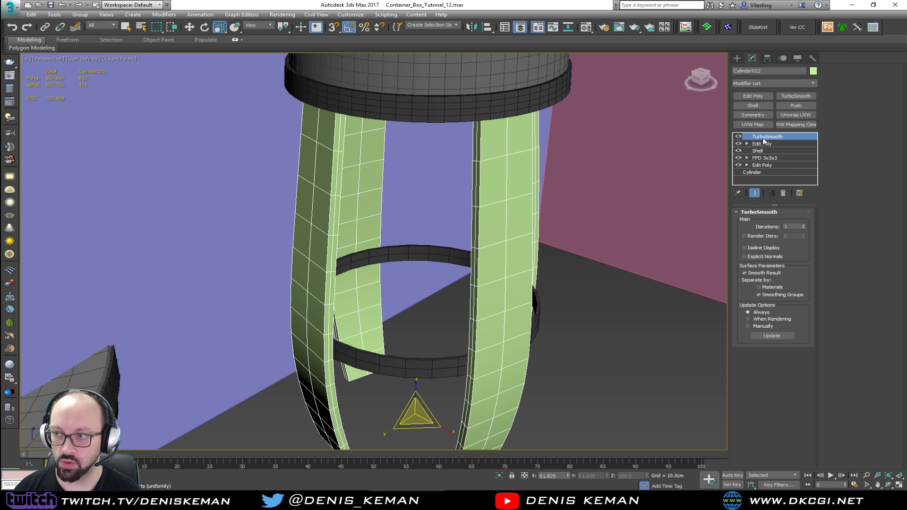
pyautogui.click(753, 96)
pyautogui.press('2')
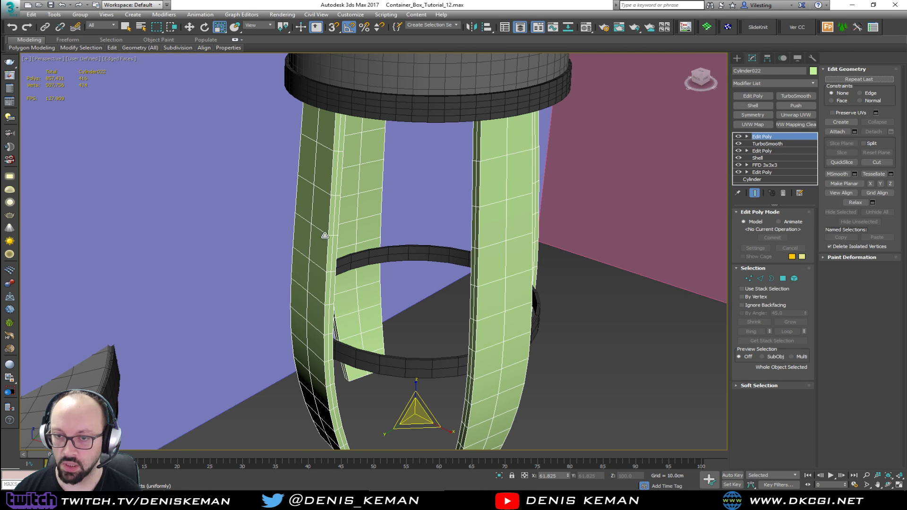
# - Select the middle edge loop along the narrow sides of all four legs and convert it to a polygon selection
pyautogui.doubleClick(335, 222)
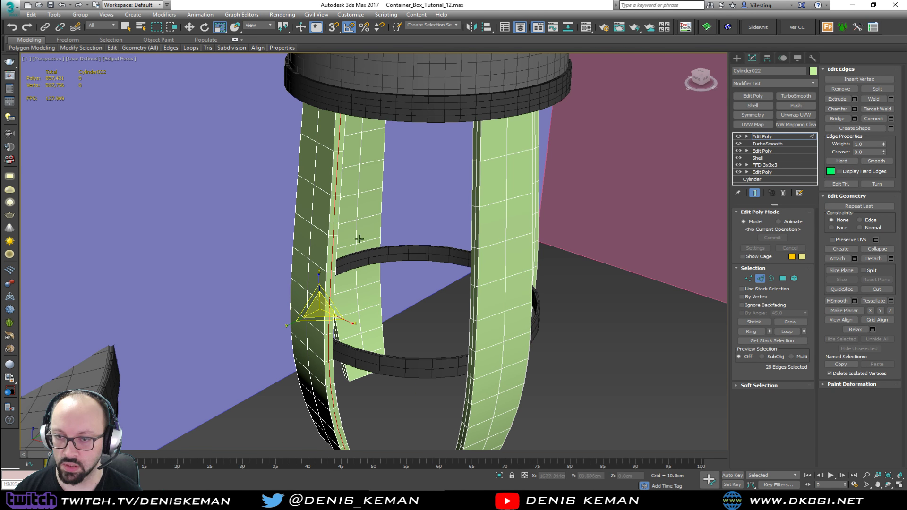
pyautogui.keyDown('ctrl'); pyautogui.doubleClick(474, 270); pyautogui.keyUp('ctrl')
pyautogui.keyDown('alt'); pyautogui.moveTo(494, 273); pyautogui.dragTo(497, 287, button='middle'); pyautogui.keyUp('alt')
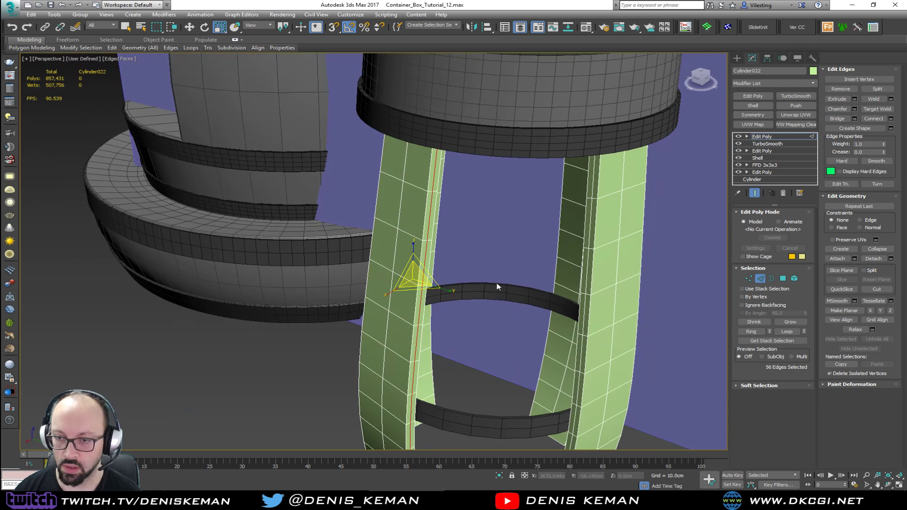
pyautogui.keyDown('ctrl'); pyautogui.doubleClick(584, 286); pyautogui.keyUp('ctrl')
pyautogui.keyDown('alt'); pyautogui.moveTo(585, 285); pyautogui.dragTo(348, 277, button='middle'); pyautogui.keyUp('alt')
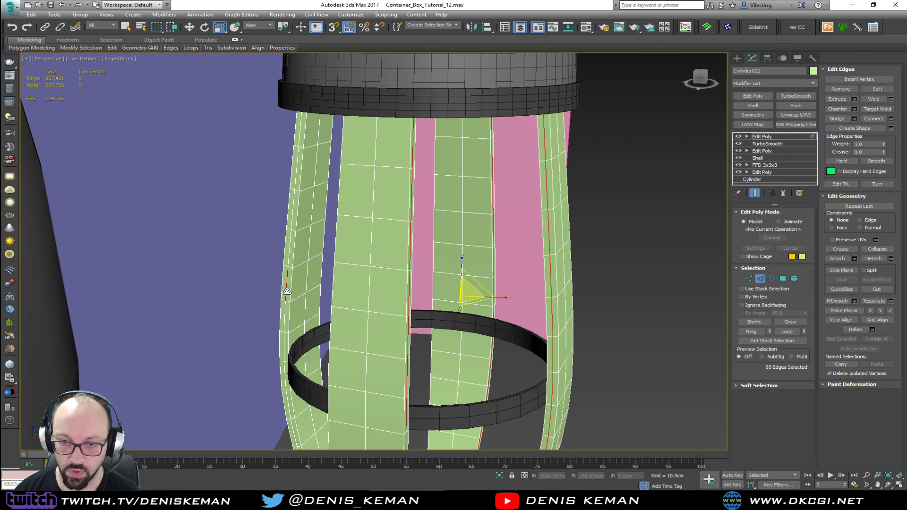
pyautogui.click(781, 280)
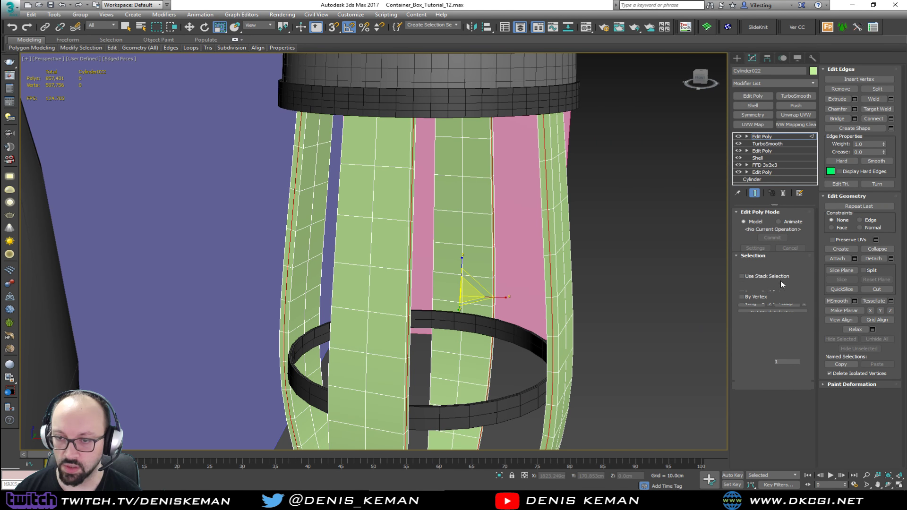
pyautogui.keyDown('alt'); pyautogui.moveTo(515, 293); pyautogui.dragTo(476, 296, button='middle'); pyautogui.keyUp('alt')
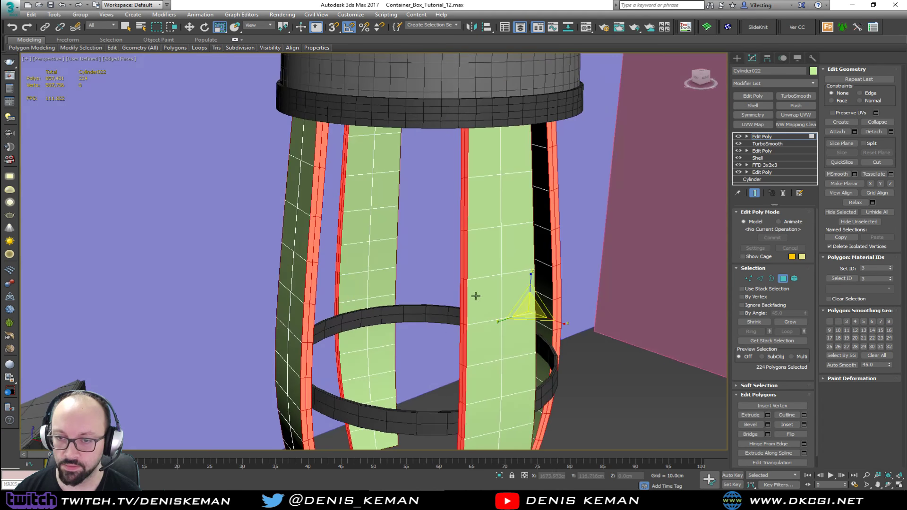
# - Detach the selected narrow side polygons as a clone, leave polygon editing and select the detached strips
pyautogui.click(891, 131)
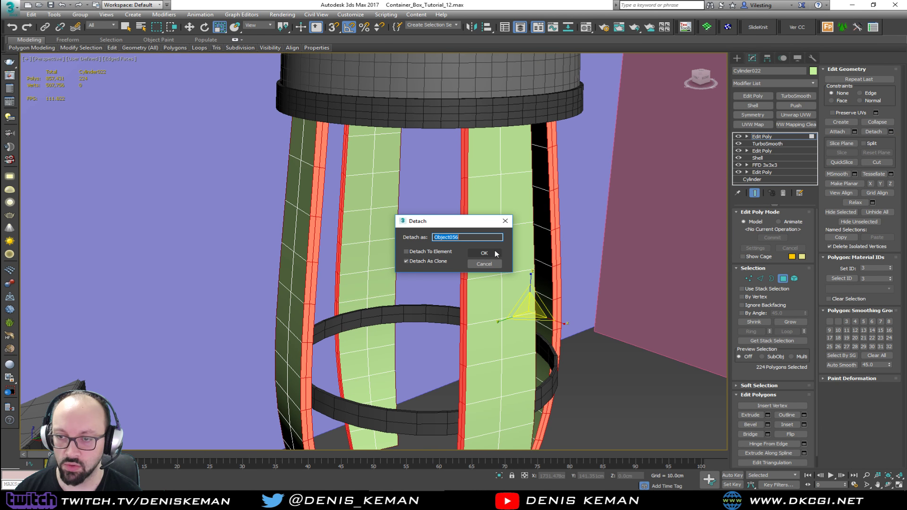
pyautogui.click(484, 254)
pyautogui.click(783, 278)
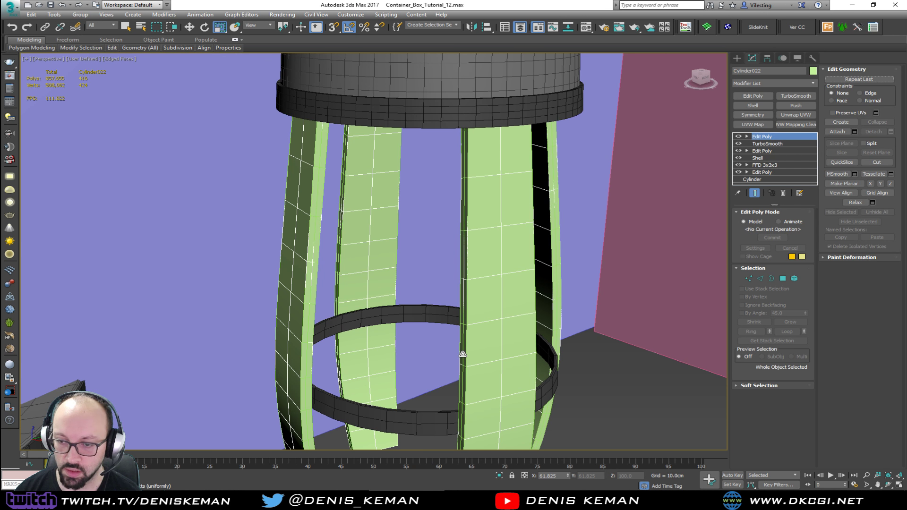
pyautogui.click(463, 353)
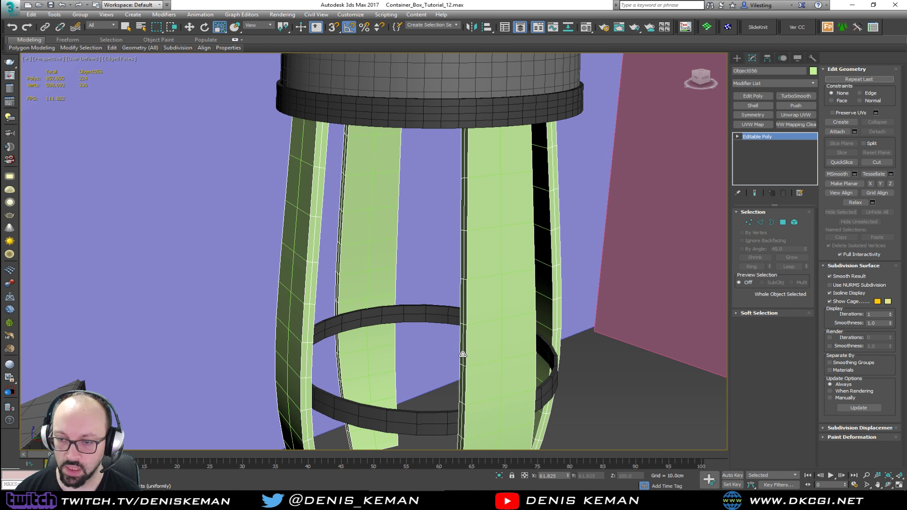
# - Try to remove the middle edge loops from the detached leg strips and inspect them in isolation
pyautogui.press('2')
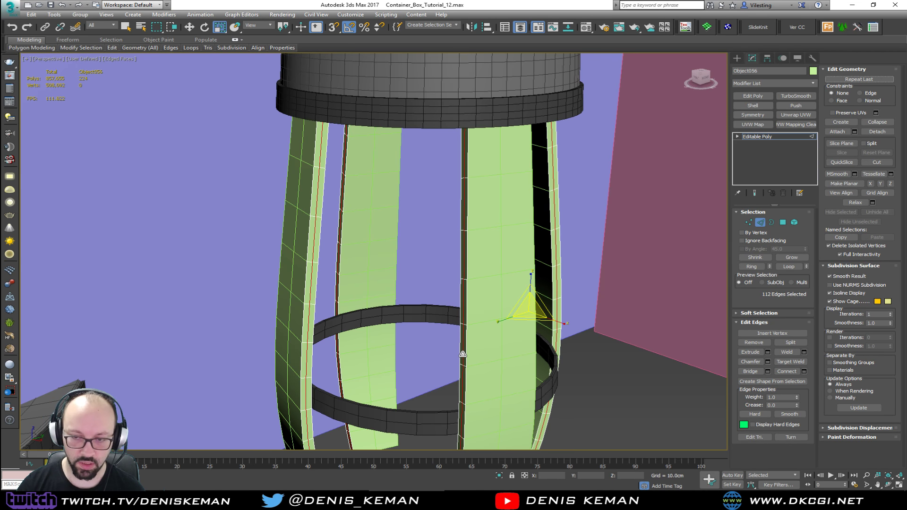
pyautogui.hotkey('ctrl', 'BackSpace')
pyautogui.hotkey('alt', 'q')
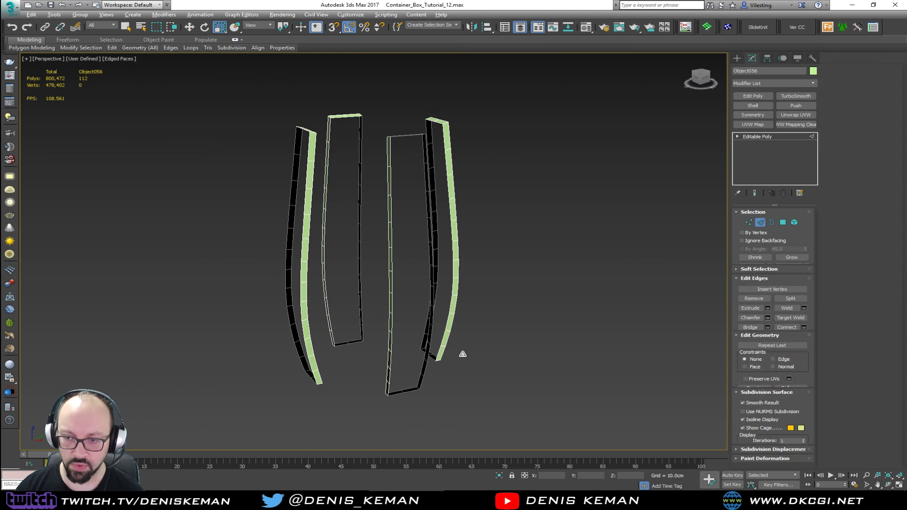
pyautogui.keyDown('alt'); pyautogui.moveTo(463, 354); pyautogui.dragTo(451, 295, button='middle'); pyautogui.keyUp('alt')
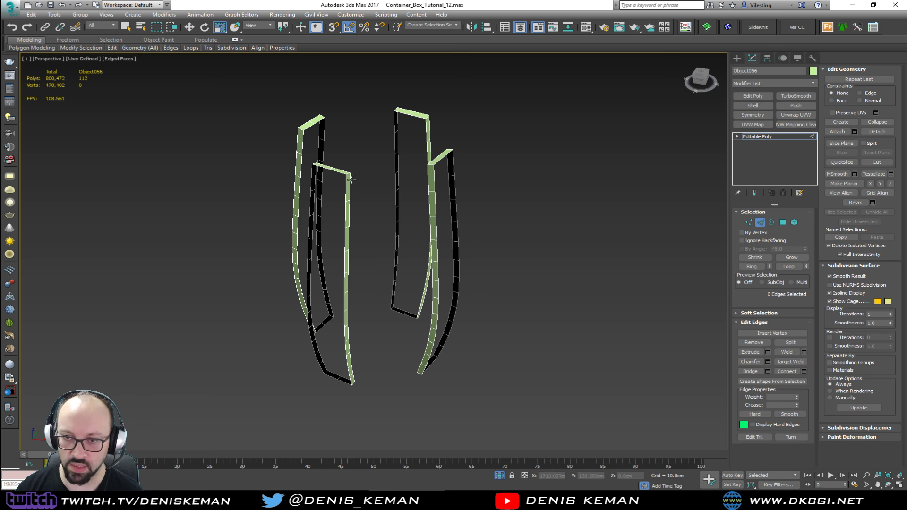
pyautogui.scroll(5, 351, 179)
pyautogui.scroll(-3, 325, 123)
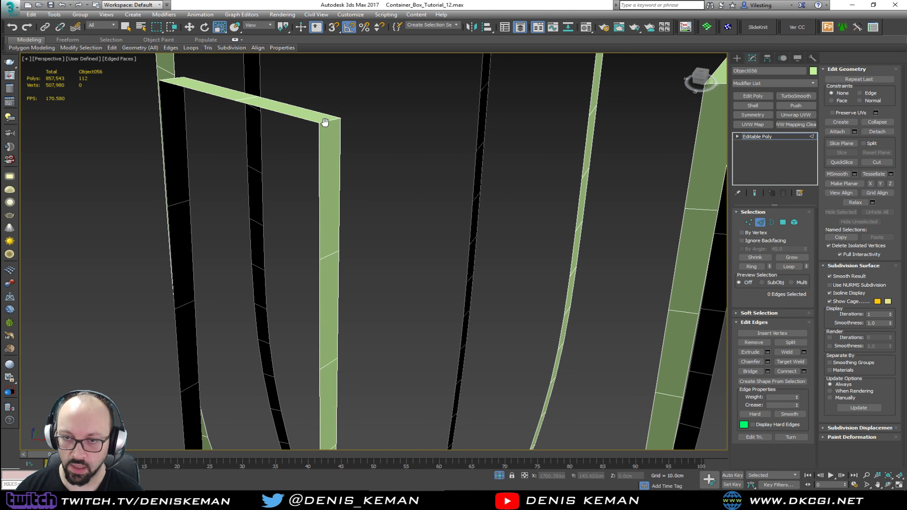
pyautogui.hotkey('alt', 'q')
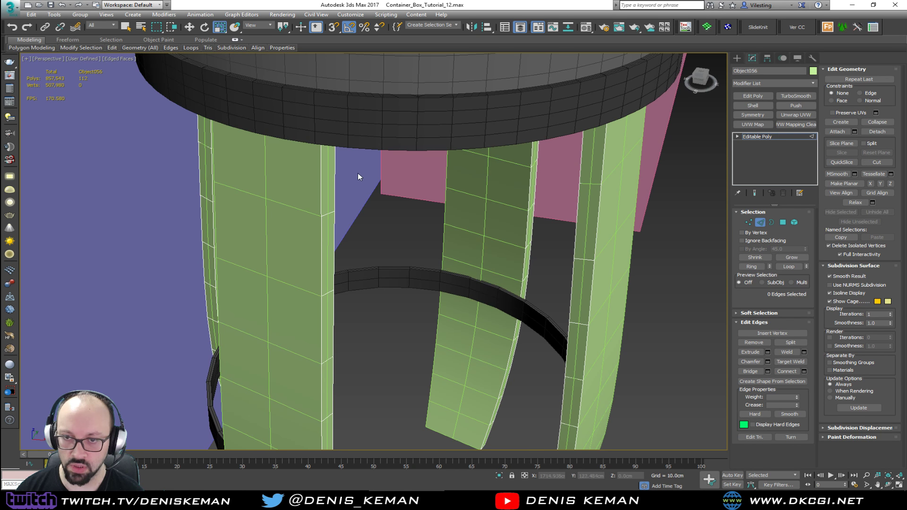
pyautogui.click(327, 210)
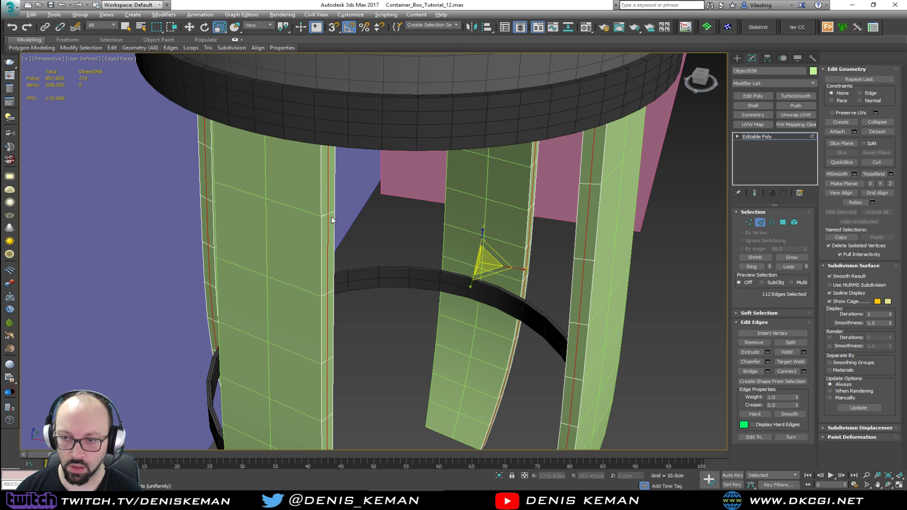
# - Isolate the detached strips, remove their selected middle edge loops together with the vertices, and leave edge editing
pyautogui.hotkey('alt', 'q')
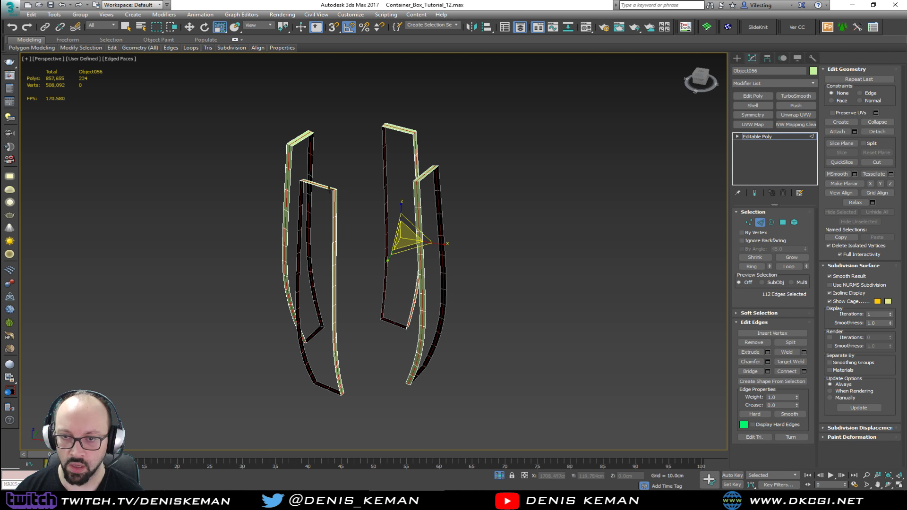
pyautogui.scroll(6, 344, 196)
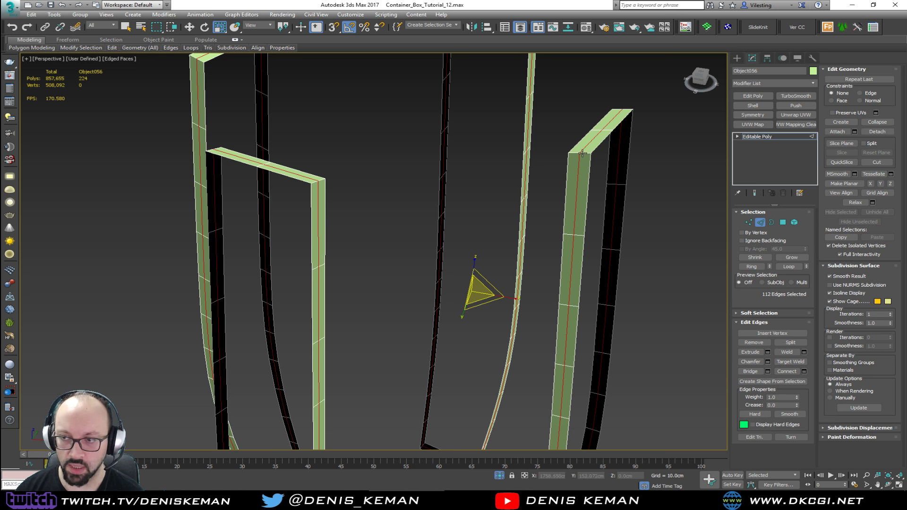
pyautogui.keyDown('alt'); pyautogui.moveTo(555, 383); pyautogui.dragTo(526, 279, button='middle'); pyautogui.keyUp('alt')
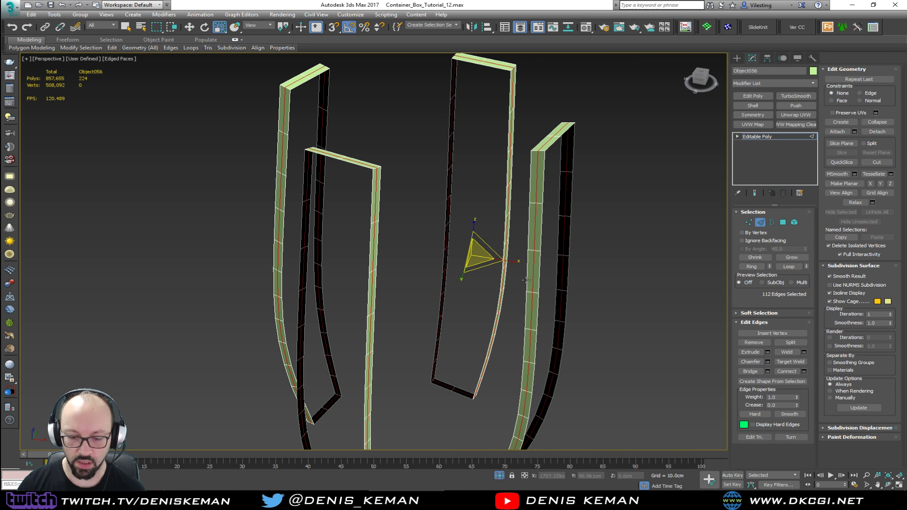
pyautogui.hotkey('ctrl', 'BackSpace')
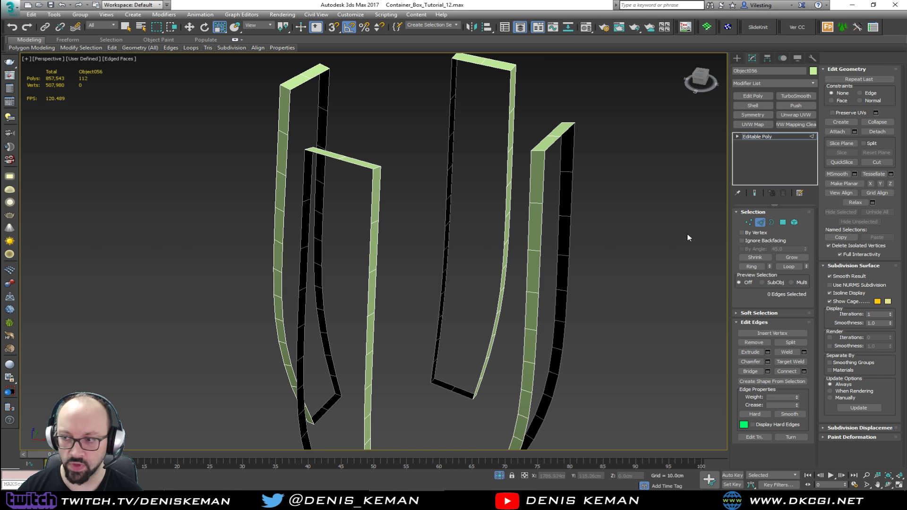
pyautogui.click(762, 222)
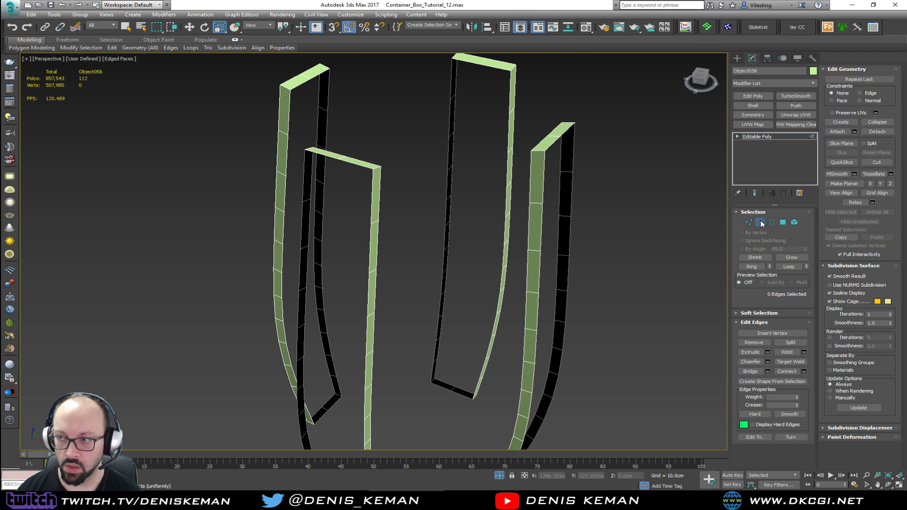
# - Add a Shell modifier to the strips with an outer amount of 1 cm and Straighten Corners enabled
pyautogui.click(752, 106)
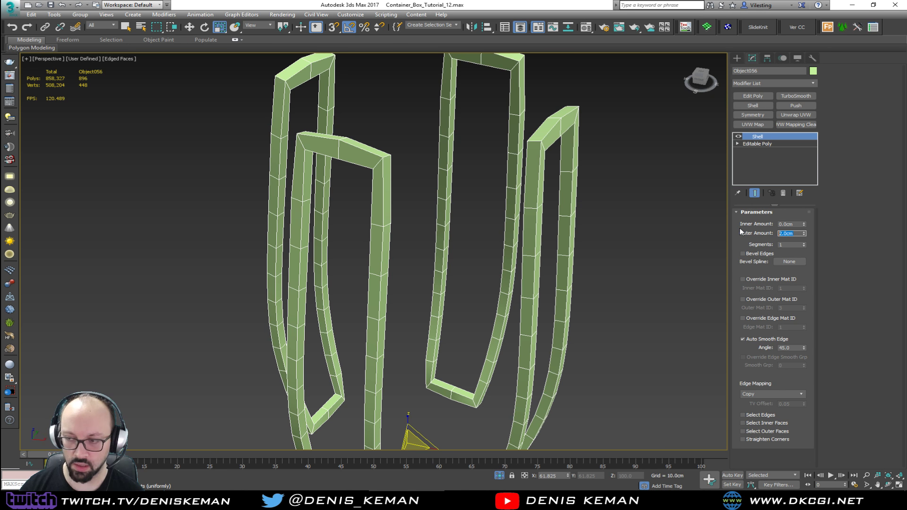
pyautogui.write('1')
pyautogui.press('Return')
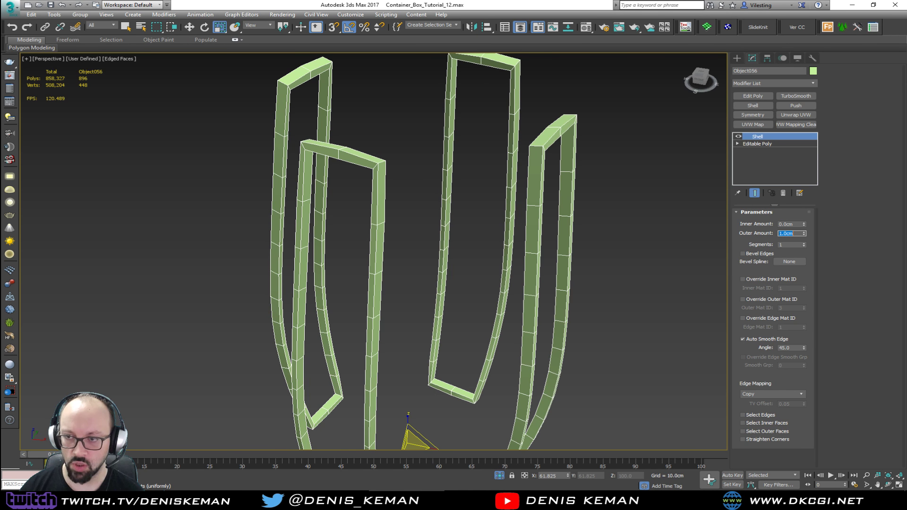
pyautogui.click(779, 440)
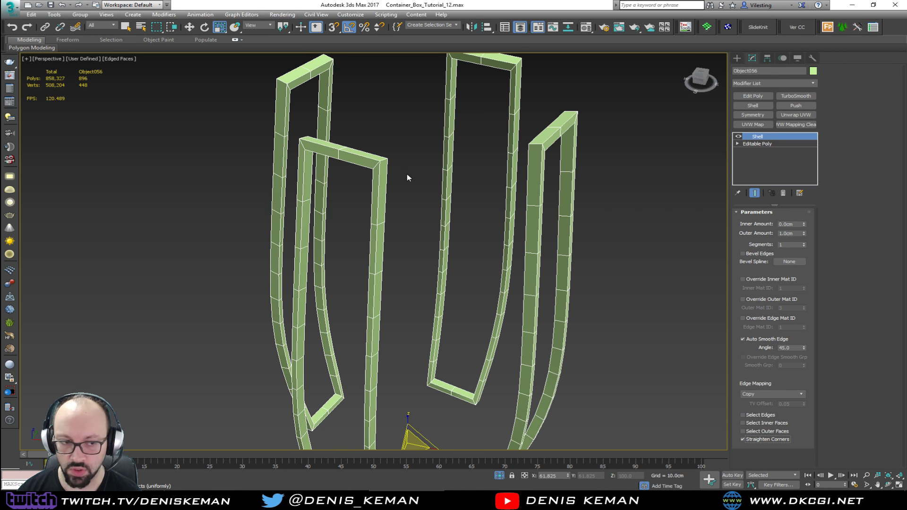
# - End the isolation to check the shelled strips against the legs, and delete their Shell modifier
pyautogui.keyDown('alt'); pyautogui.moveTo(423, 185); pyautogui.dragTo(406, 175, button='middle'); pyautogui.keyUp('alt')
pyautogui.rightClick(450, 198)
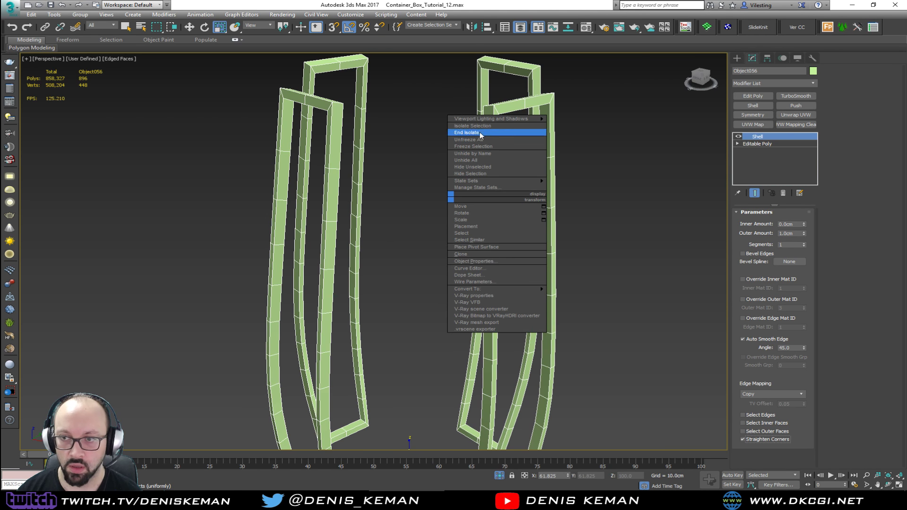
pyautogui.click(473, 133)
pyautogui.scroll(6, 458, 201)
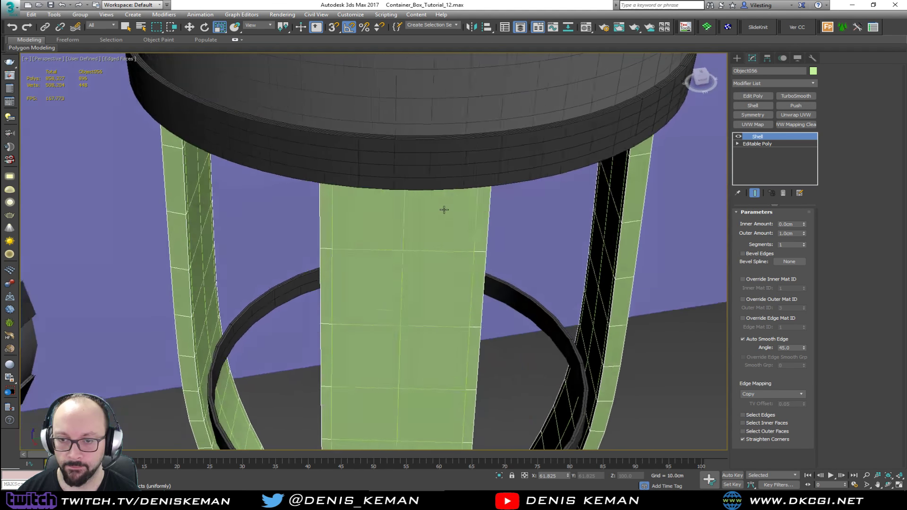
pyautogui.keyDown('alt'); pyautogui.moveTo(443, 210); pyautogui.dragTo(444, 168, button='middle'); pyautogui.keyUp('alt')
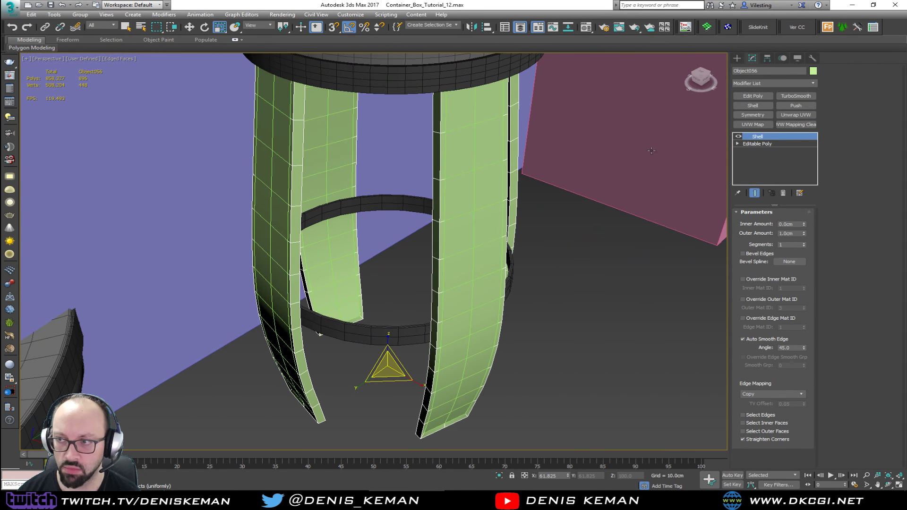
pyautogui.click(783, 193)
# - Isolate the strips and delete the top and bottom end polygons on one opposite pair of leg frames
pyautogui.keyDown('alt'); pyautogui.moveTo(559, 259); pyautogui.dragTo(525, 270, button='middle'); pyautogui.keyUp('alt')
pyautogui.press('F3')
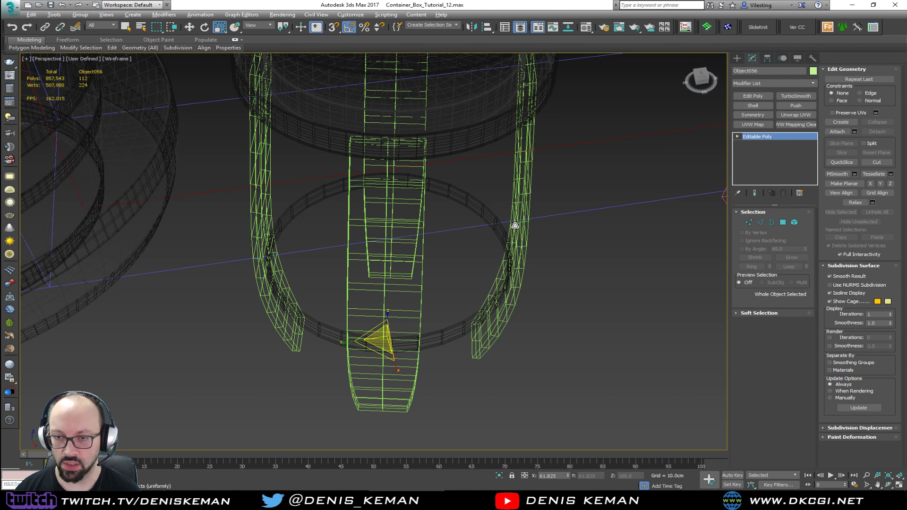
pyautogui.hotkey('alt', 'q')
pyautogui.press('F3')
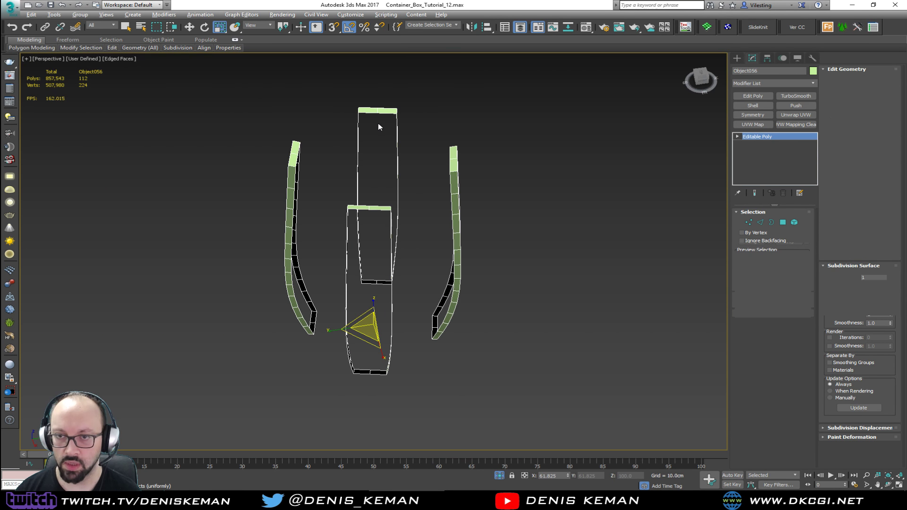
pyautogui.press('4')
pyautogui.click(377, 111)
pyautogui.keyDown('ctrl'); pyautogui.click(373, 207); pyautogui.keyUp('ctrl')
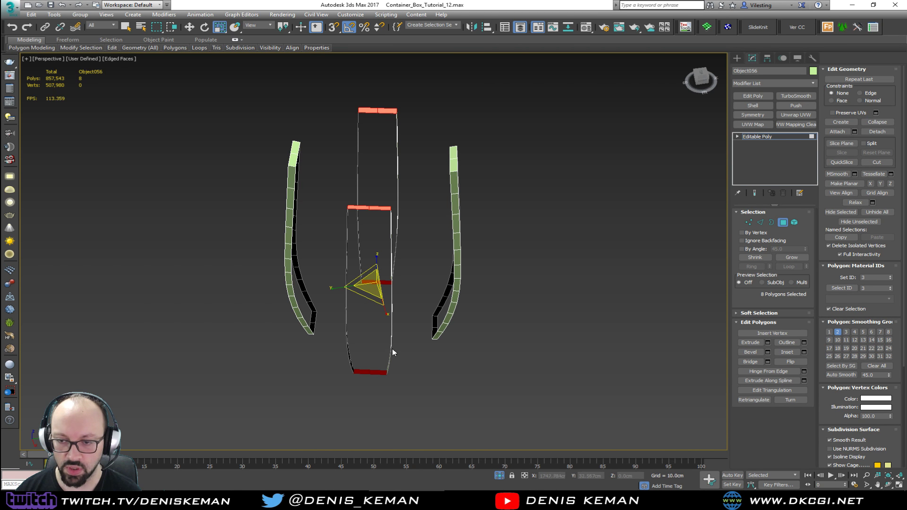
pyautogui.click(417, 353)
# - Delete the top and bottom end polygons on the remaining pair of leg frames and leave polygon editing
pyautogui.keyDown('alt'); pyautogui.moveTo(417, 354); pyautogui.dragTo(348, 328, button='middle'); pyautogui.keyUp('alt')
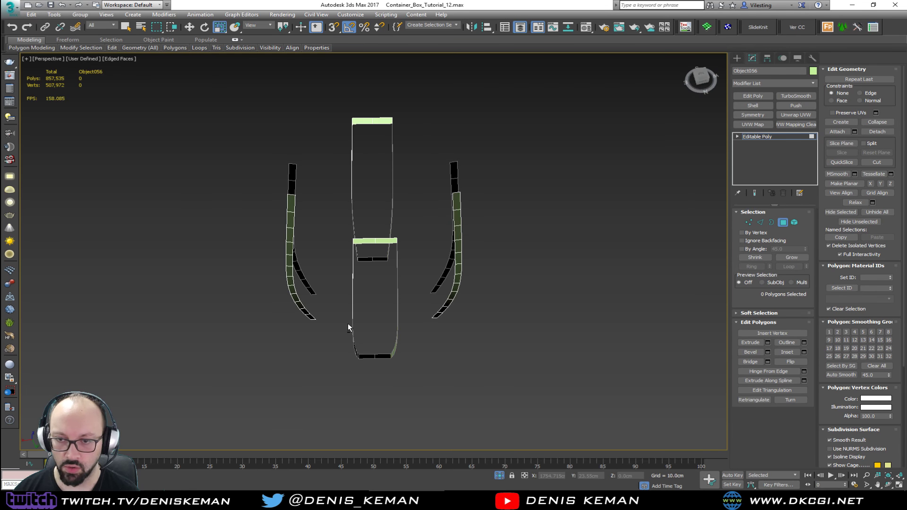
pyautogui.moveTo(378, 135); pyautogui.dragTo(378, 134)
pyautogui.keyDown('ctrl'); pyautogui.click(373, 259); pyautogui.keyUp('ctrl')
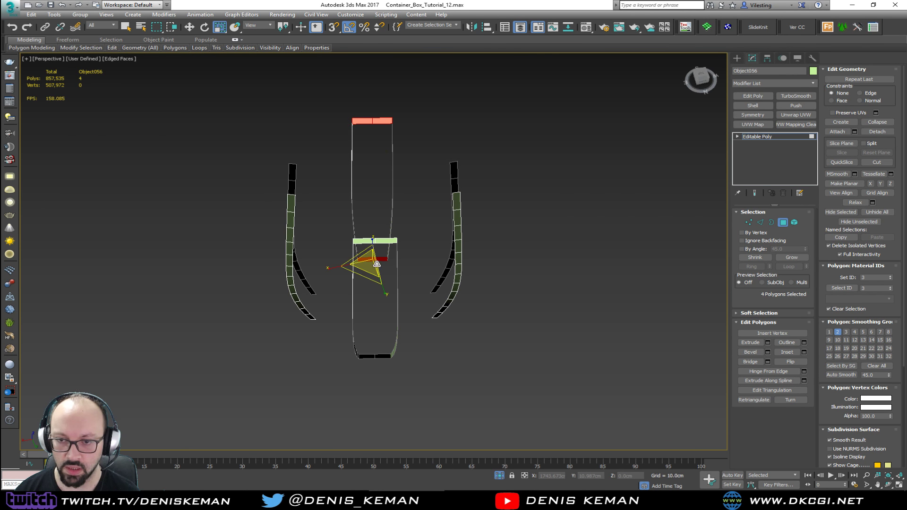
pyautogui.keyDown('ctrl'); pyautogui.click(380, 243); pyautogui.keyUp('ctrl')
pyautogui.keyDown('ctrl'); pyautogui.click(373, 364); pyautogui.keyUp('ctrl')
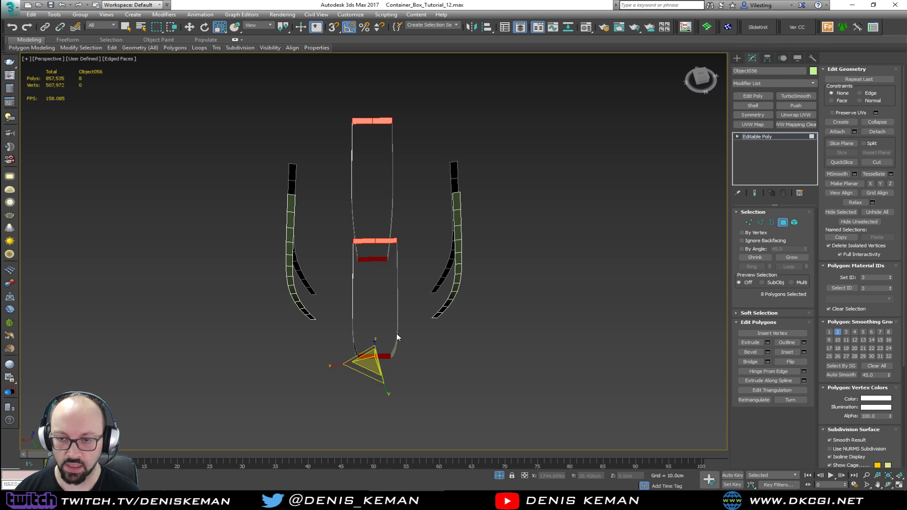
pyautogui.press('Delete')
pyautogui.click(783, 222)
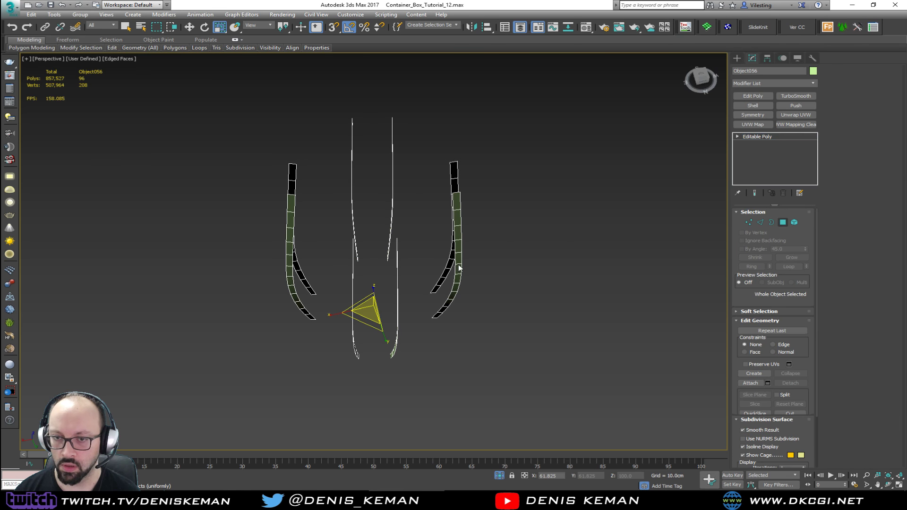
# - Add a Shell modifier with a 1 cm outer amount to the eight separate side strips and end the isolation
pyautogui.keyDown('alt'); pyautogui.moveTo(510, 257); pyautogui.dragTo(601, 243, button='middle'); pyautogui.keyUp('alt')
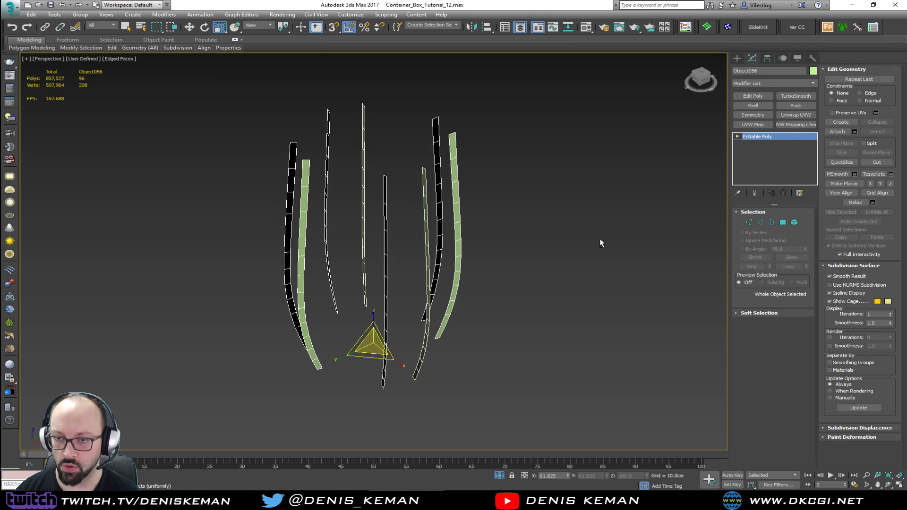
pyautogui.click(763, 107)
pyautogui.rightClick(361, 243)
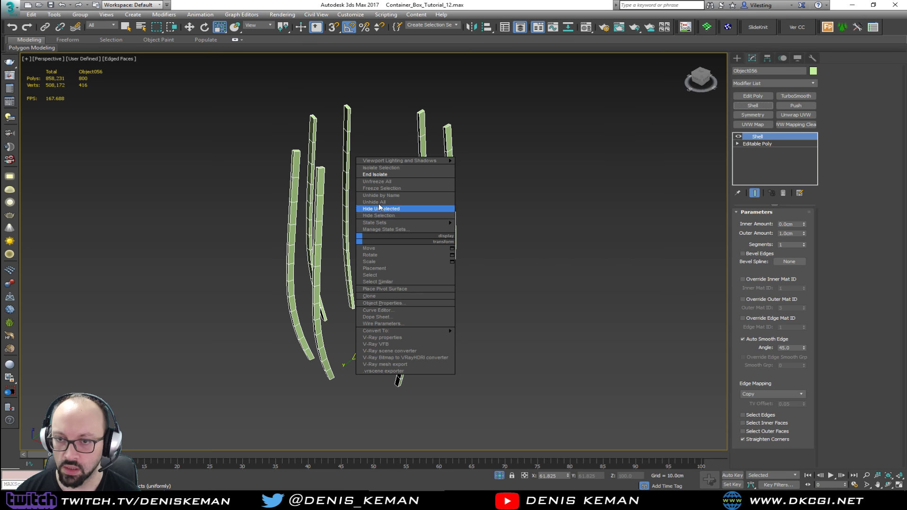
pyautogui.click(385, 179)
pyautogui.keyDown('alt'); pyautogui.moveTo(385, 215); pyautogui.dragTo(436, 221, button='middle'); pyautogui.keyUp('alt')
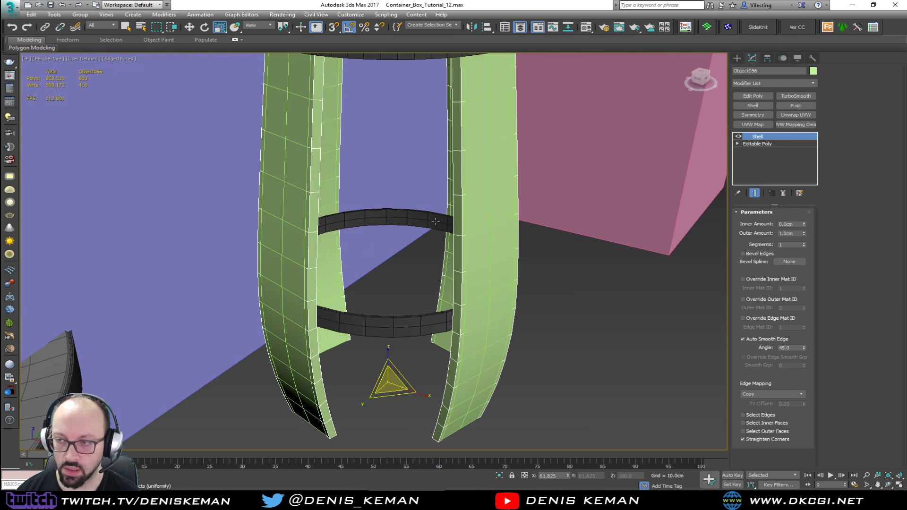
# - Change the side strips' object color to the dark grey custom color
pyautogui.click(813, 72)
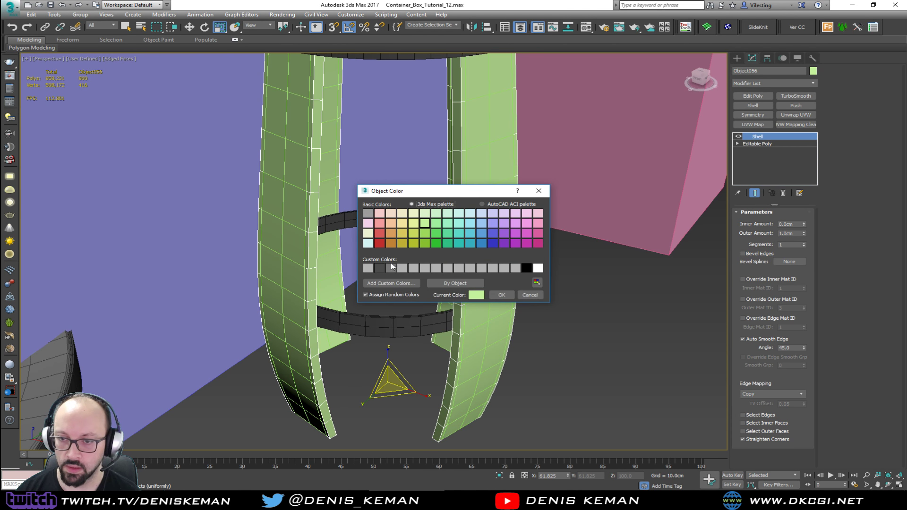
pyautogui.click(390, 268)
pyautogui.click(402, 268)
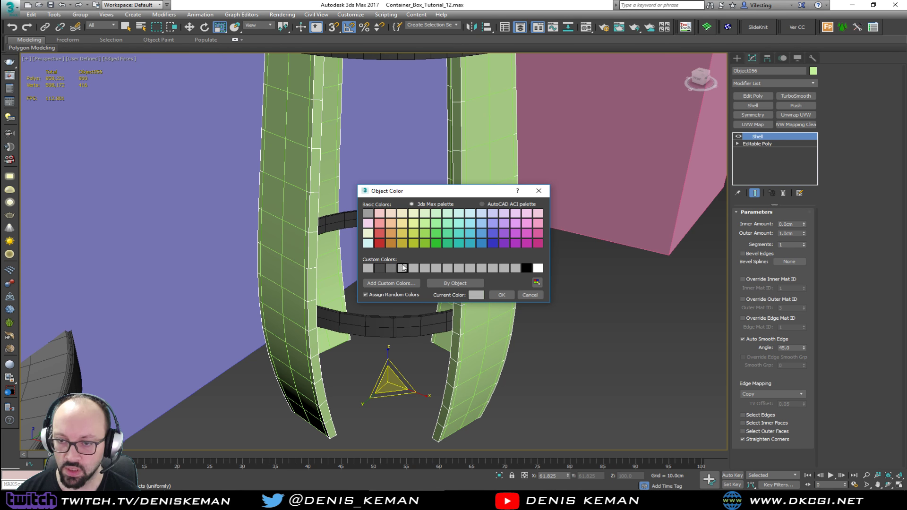
pyautogui.click(383, 269)
pyautogui.click(495, 294)
pyautogui.moveTo(452, 290); pyautogui.dragTo(421, 265, button='middle')
pyautogui.scroll(-2, 433, 320)
pyautogui.scroll(3, 420, 315)
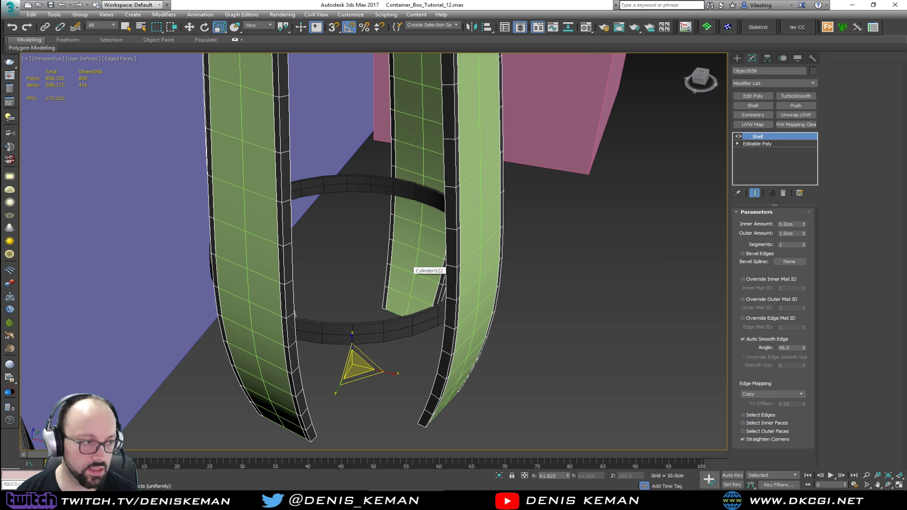
# - Check the stool legs' metal strips in the Bar_Idea_02 reference photo, and isolate the shelled side strips
pyautogui.moveTo(0, 86); pyautogui.dragTo(522, 62)
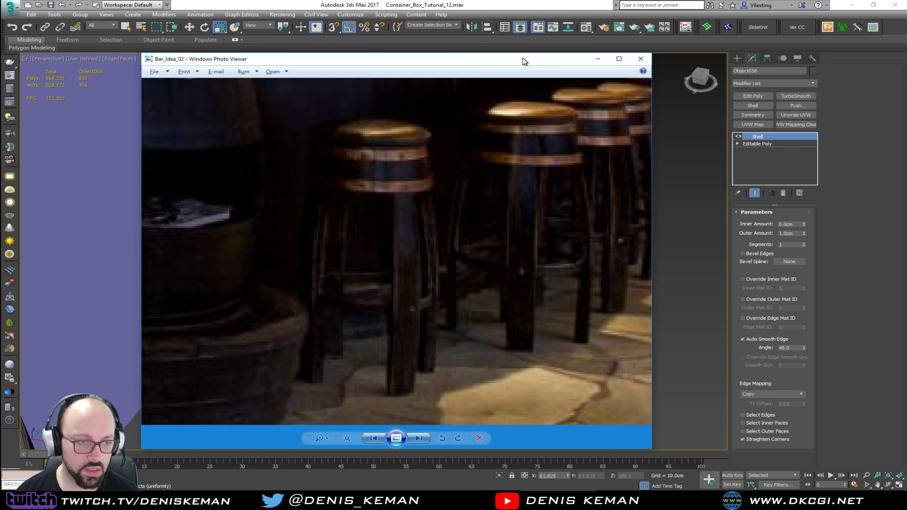
pyautogui.scroll(2, 531, 332)
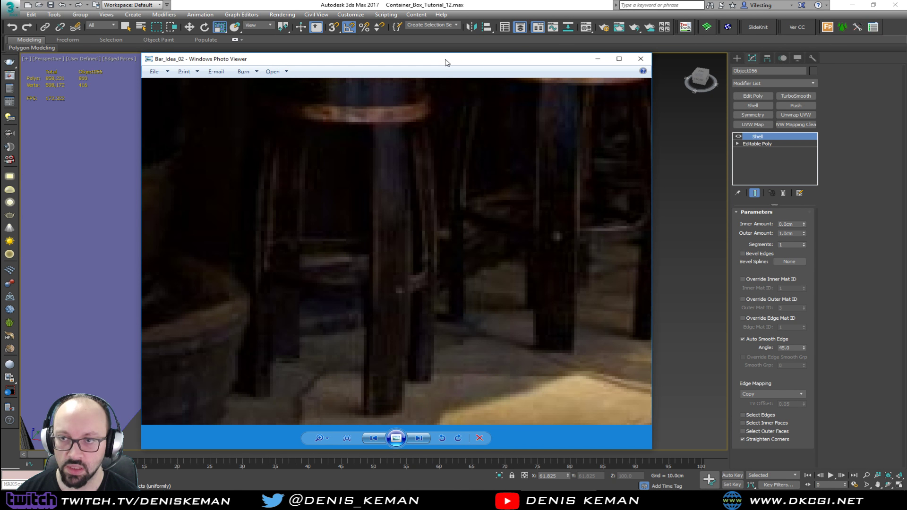
pyautogui.moveTo(447, 63); pyautogui.dragTo(0, 70)
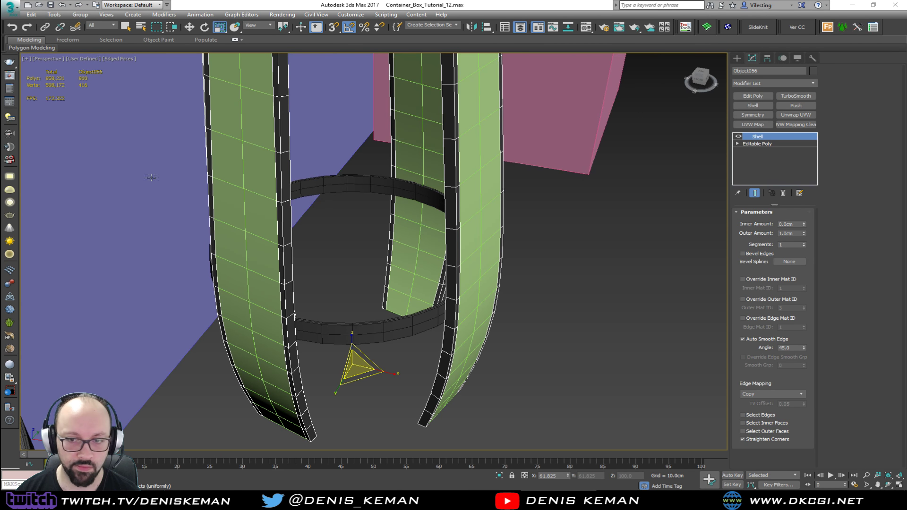
pyautogui.moveTo(465, 206); pyautogui.dragTo(435, 299, button='middle')
pyautogui.hotkey('alt', 'q')
pyautogui.moveTo(446, 208); pyautogui.dragTo(413, 206, button='middle')
pyautogui.scroll(3, 413, 207)
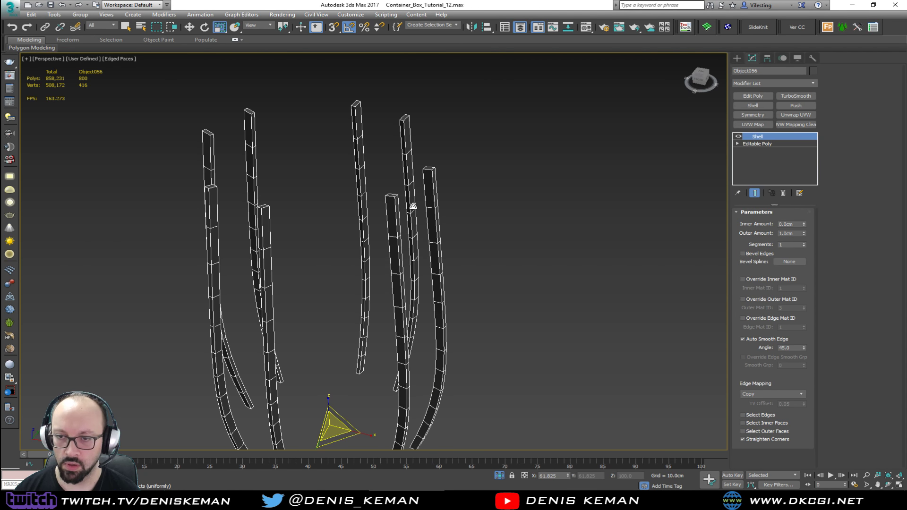
# - Add an Edit Poly modifier to the side strips and select one strip's whole outer side using a 15 degree angle selection
pyautogui.click(768, 98)
pyautogui.scroll(5, 406, 217)
pyautogui.press('4')
pyautogui.click(395, 222)
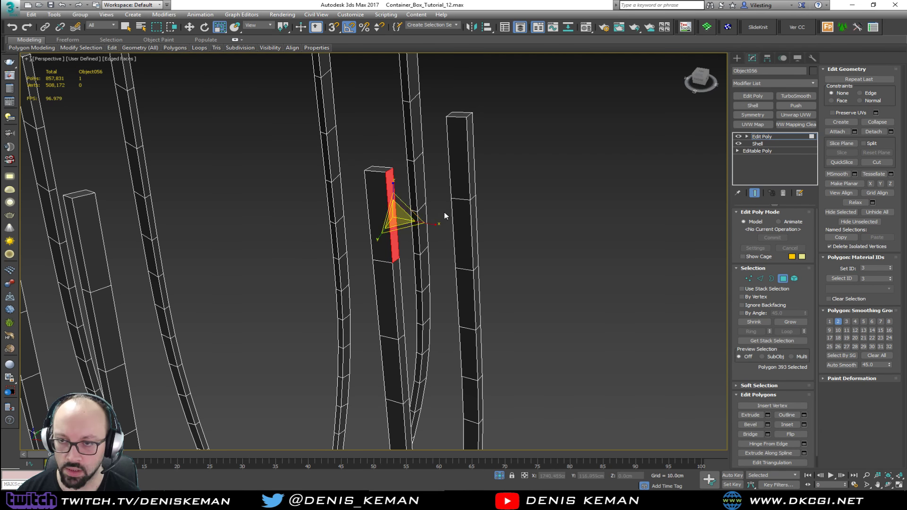
pyautogui.click(742, 313)
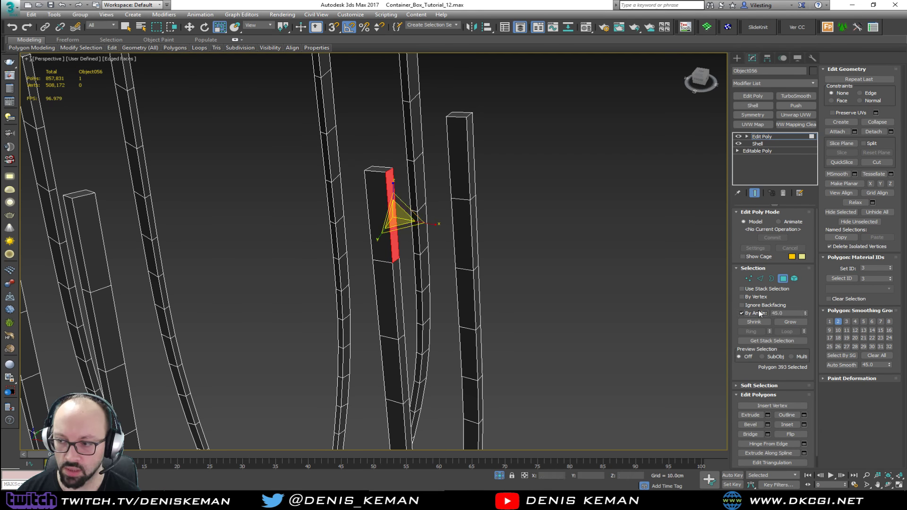
pyautogui.click(787, 313)
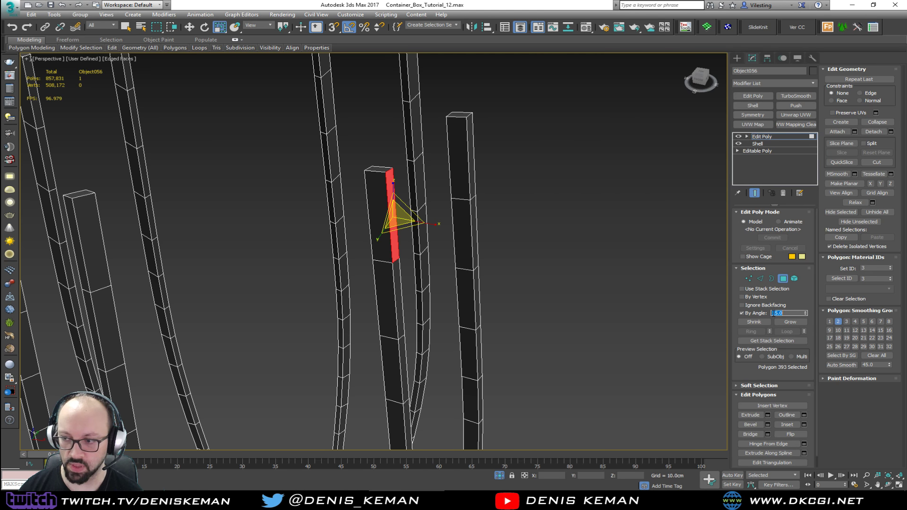
pyautogui.click(397, 287)
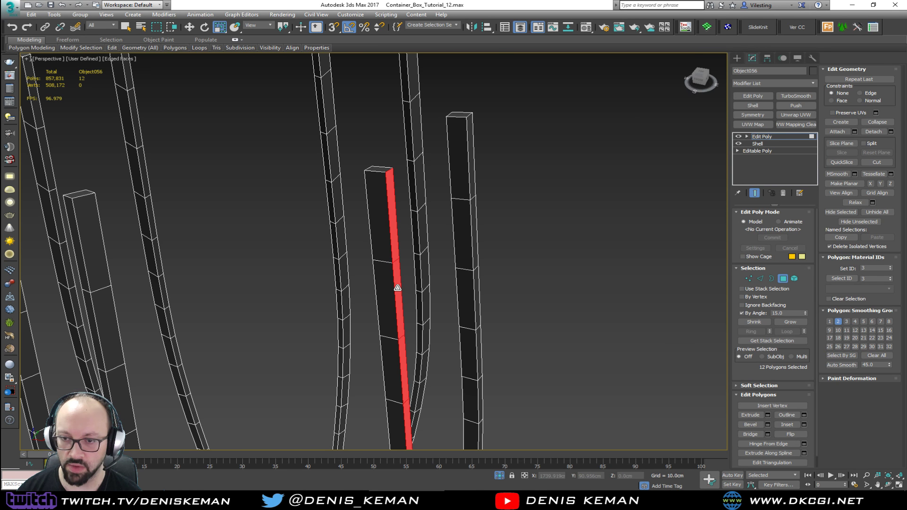
# - Add the matching outer sides of the other seven side strips to the polygon selection
pyautogui.keyDown('ctrl'); pyautogui.click(472, 150); pyautogui.keyUp('ctrl')
pyautogui.keyDown('alt'); pyautogui.moveTo(472, 150); pyautogui.dragTo(442, 174, button='middle'); pyautogui.keyUp('alt')
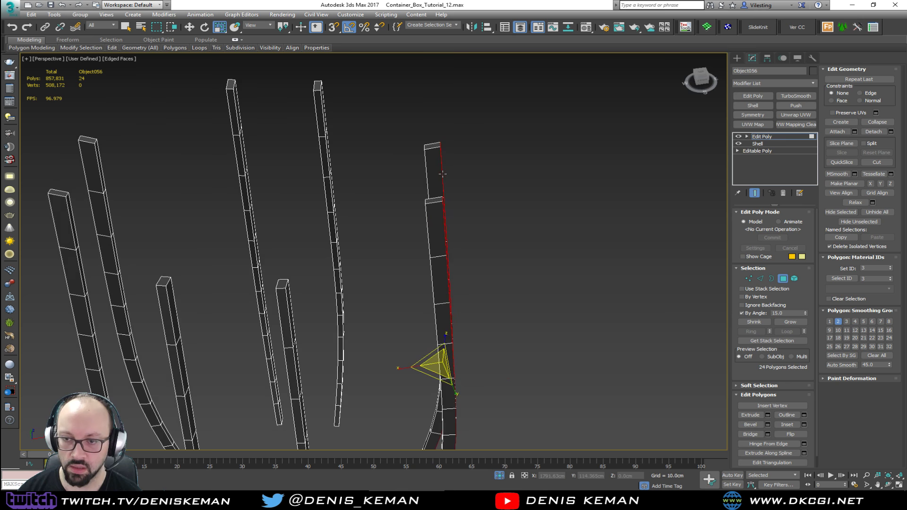
pyautogui.keyDown('ctrl'); pyautogui.click(286, 319); pyautogui.keyUp('ctrl')
pyautogui.keyDown('ctrl'); pyautogui.click(163, 302); pyautogui.keyUp('ctrl')
pyautogui.keyDown('alt'); pyautogui.moveTo(163, 303); pyautogui.dragTo(406, 213, button='middle'); pyautogui.keyUp('alt')
pyautogui.keyDown('ctrl'); pyautogui.click(435, 236); pyautogui.keyUp('ctrl')
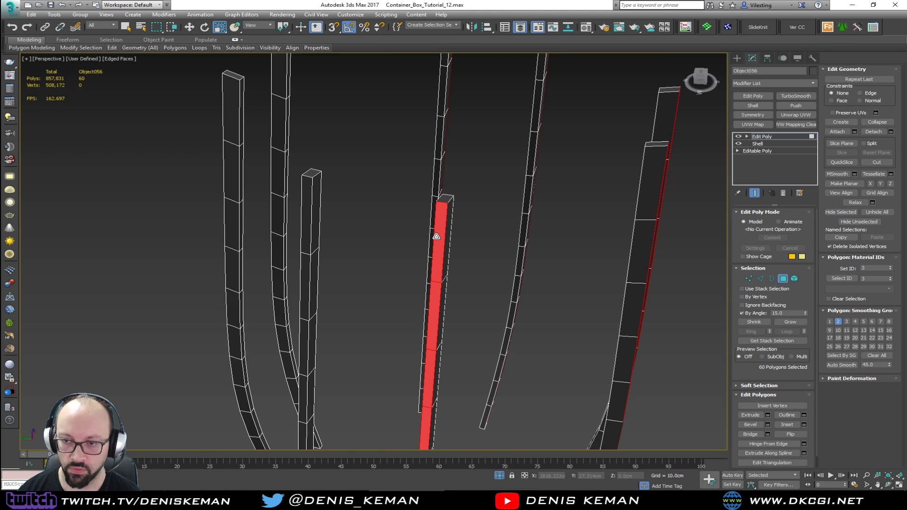
pyautogui.keyDown('ctrl'); pyautogui.click(310, 211); pyautogui.keyUp('ctrl')
pyautogui.keyDown('alt'); pyautogui.moveTo(310, 211); pyautogui.dragTo(398, 216, button='middle'); pyautogui.keyUp('alt')
pyautogui.keyDown('ctrl'); pyautogui.click(349, 283); pyautogui.keyUp('ctrl')
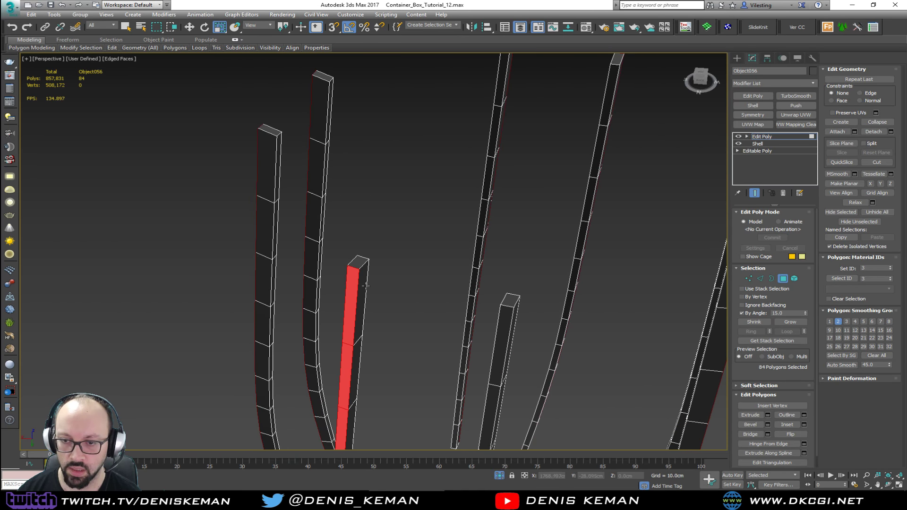
pyautogui.keyDown('ctrl'); pyautogui.click(508, 320); pyautogui.keyUp('ctrl')
pyautogui.keyDown('alt'); pyautogui.moveTo(508, 320); pyautogui.dragTo(475, 235, button='middle'); pyautogui.keyUp('alt')
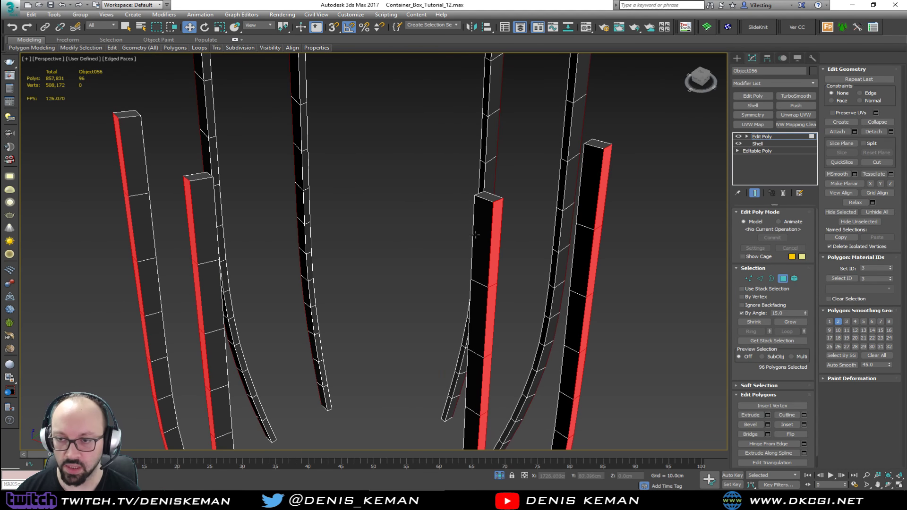
# - Try a Push modifier of 0.63 cm on the selected outer sides, and remove it from the strips
pyautogui.click(795, 105)
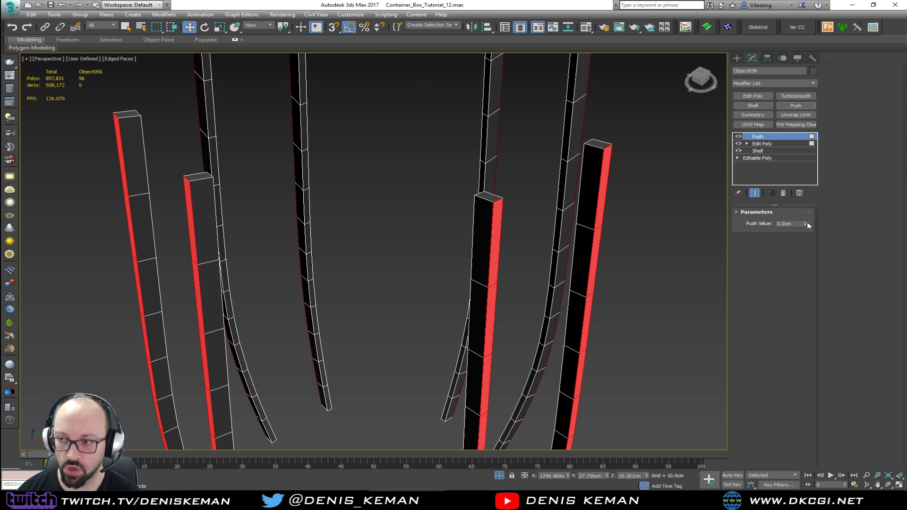
pyautogui.moveTo(807, 226); pyautogui.dragTo(806, 195)
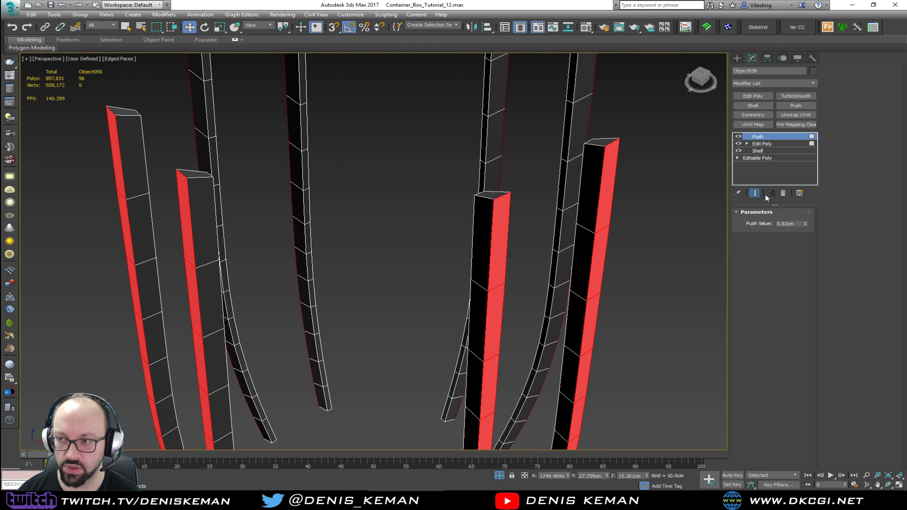
pyautogui.click(783, 193)
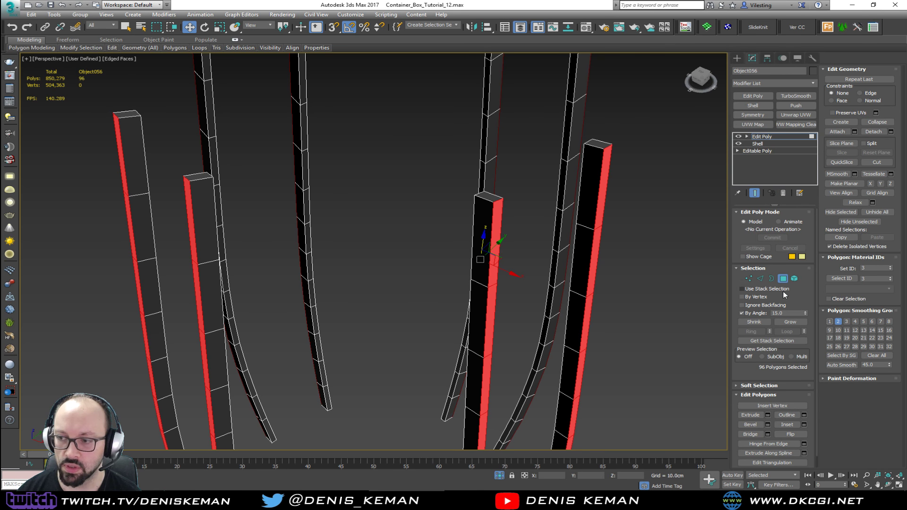
# - Extrude the selected outer sides of the eight strips by 1 cm
pyautogui.click(768, 415)
pyautogui.moveTo(381, 268); pyautogui.dragTo(381, 263)
pyautogui.keyDown('alt'); pyautogui.moveTo(415, 270); pyautogui.dragTo(504, 265, button='middle'); pyautogui.keyUp('alt')
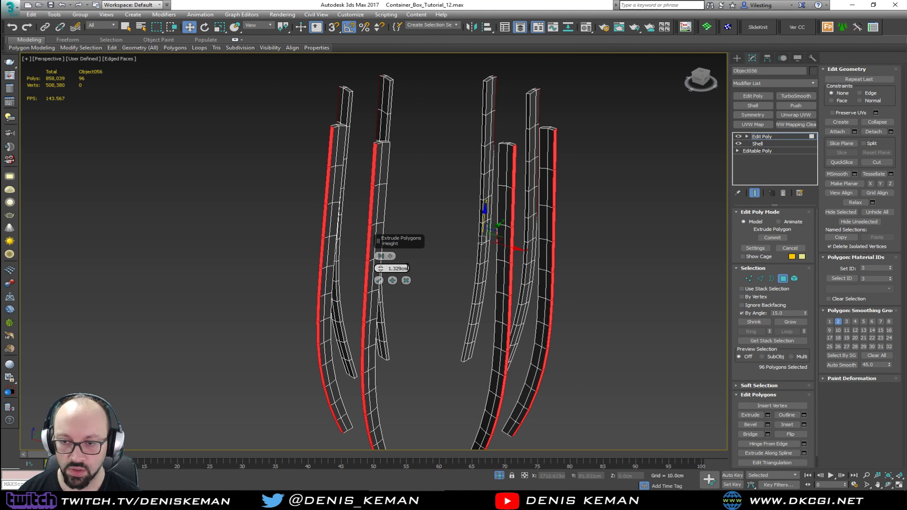
pyautogui.press('Return')
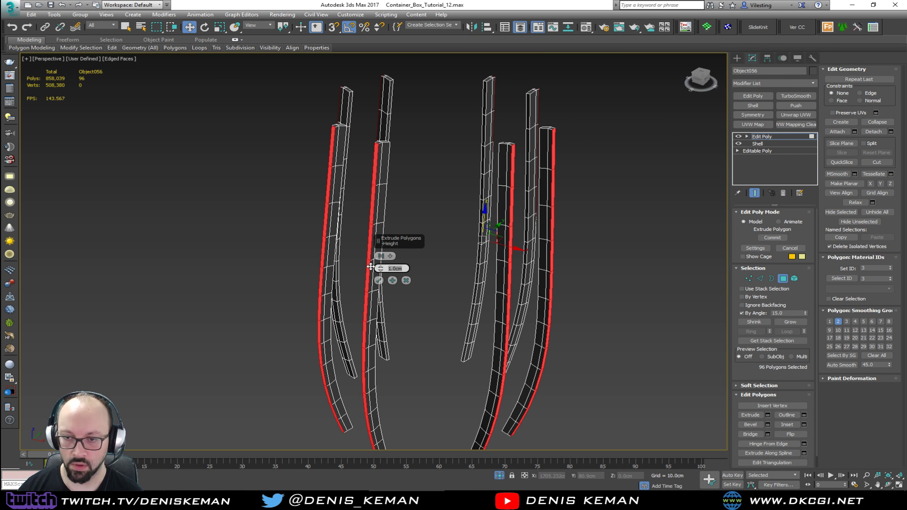
pyautogui.click(380, 280)
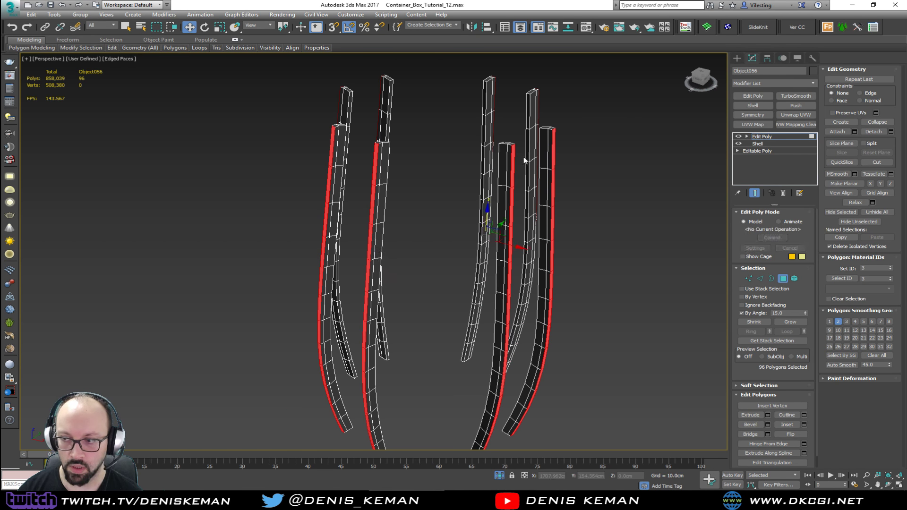
# - Try to align the extruded sides by moving them with snapping at a strip's top corner, and undo the moves
pyautogui.scroll(5, 524, 156)
pyautogui.scroll(-8, 455, 170)
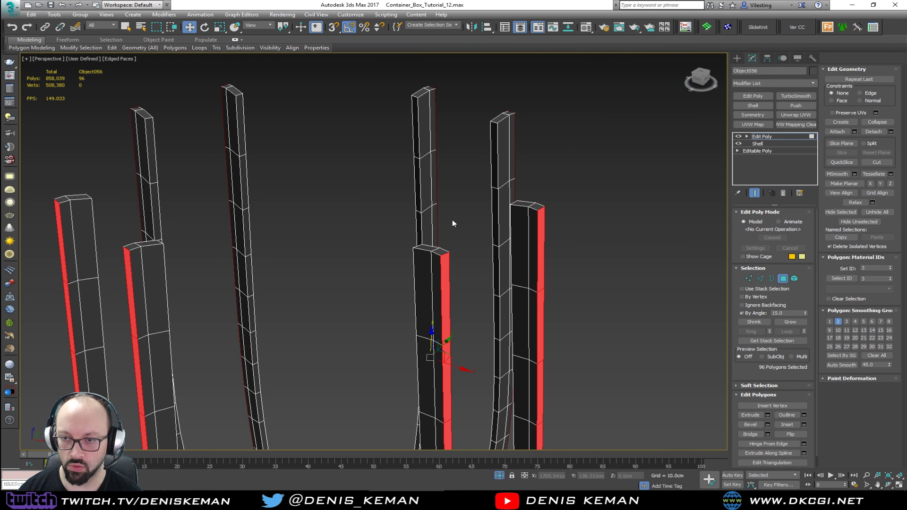
pyautogui.scroll(2, 454, 214)
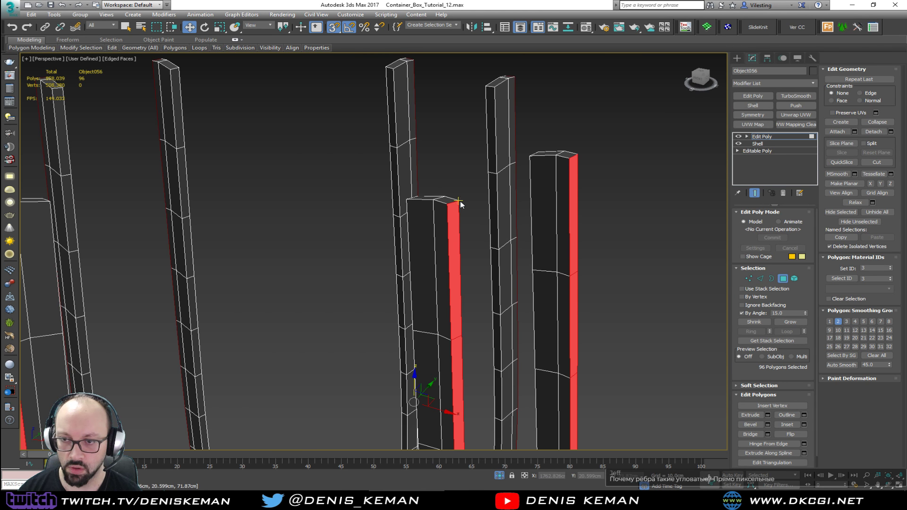
pyautogui.moveTo(457, 202)
pyautogui.mouseDown()
pyautogui.moveTo(445, 196)
pyautogui.moveTo(459, 203)
pyautogui.mouseUp()
pyautogui.scroll(-3, 457, 202)
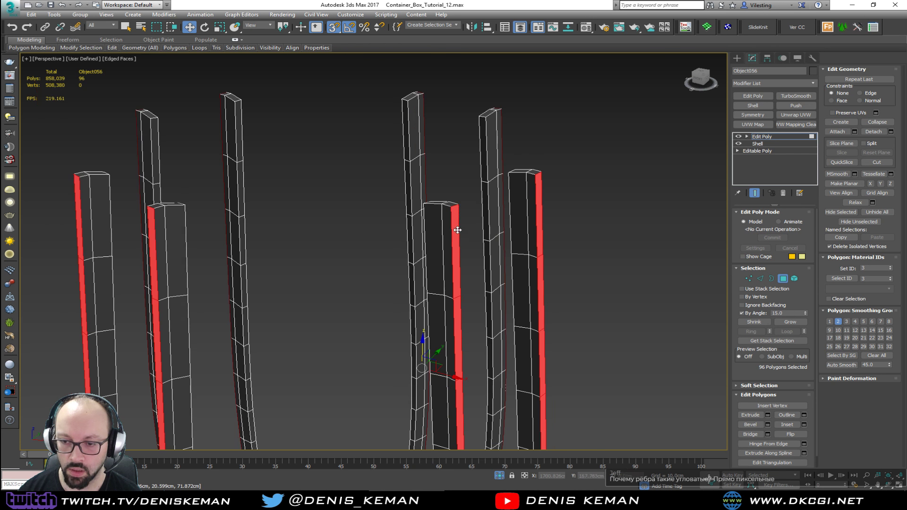
pyautogui.click(424, 351)
pyautogui.hotkey('ctrl', 'z')
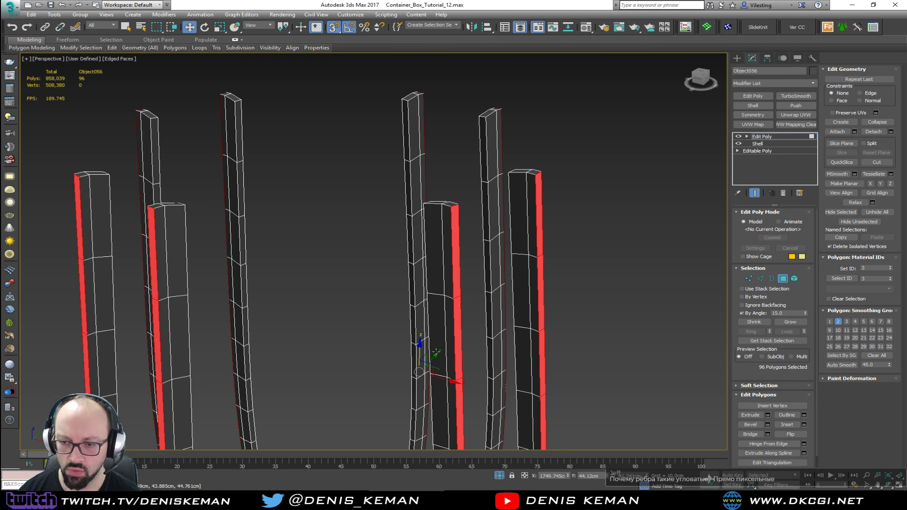
pyautogui.click(457, 204)
pyautogui.hotkey('ctrl', 'z')
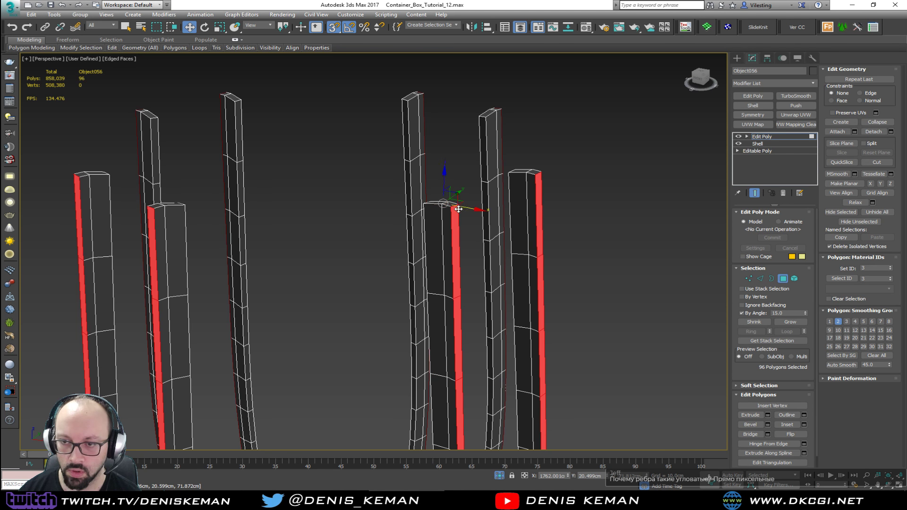
pyautogui.scroll(2, 458, 209)
pyautogui.moveTo(451, 200); pyautogui.dragTo(446, 196)
pyautogui.hotkey('ctrl', 'z')
pyautogui.moveTo(446, 196)
pyautogui.keyDown('alt'); pyautogui.mouseDown(button='middle')
pyautogui.moveTo(464, 190)
pyautogui.moveTo(453, 202)
pyautogui.mouseUp(button='middle'); pyautogui.keyUp('alt')
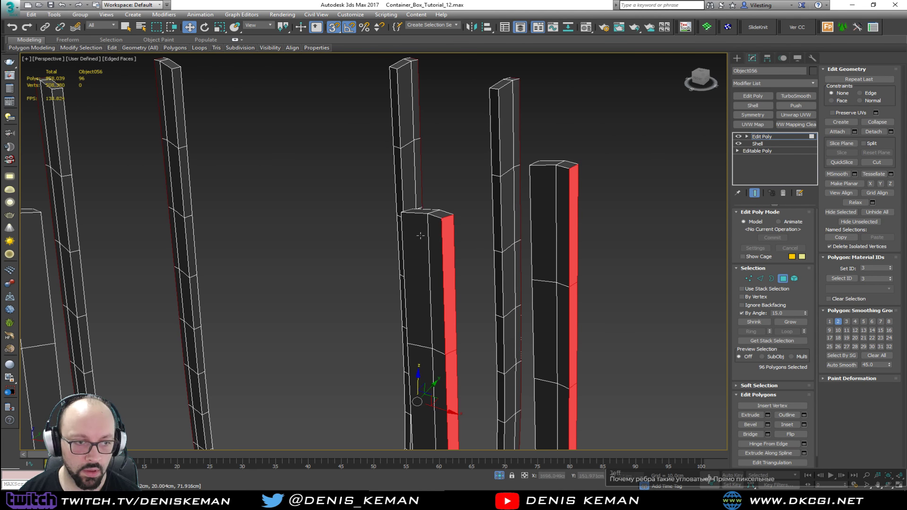
pyautogui.keyDown('alt'); pyautogui.moveTo(446, 232); pyautogui.dragTo(458, 227, button='middle'); pyautogui.keyUp('alt')
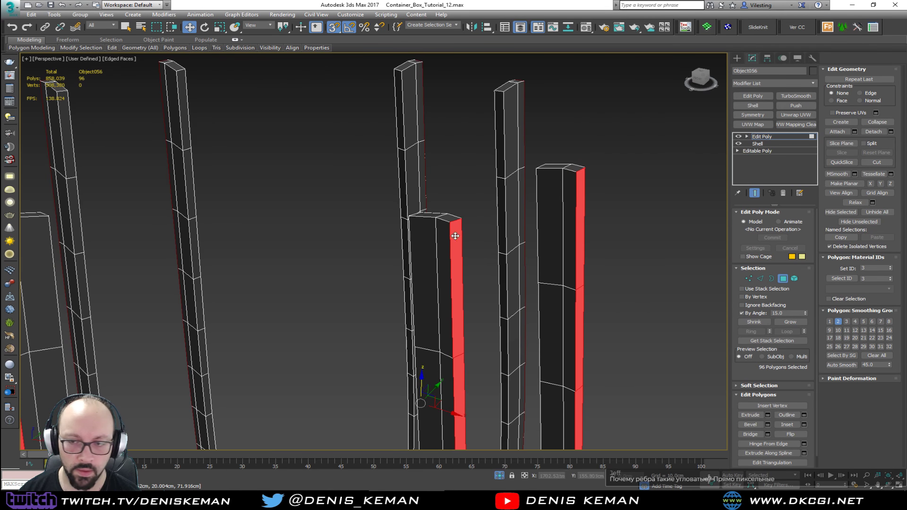
# - Move the extruded sides slightly upward along Z to straighten the strips' top ends, and leave polygon editing
pyautogui.scroll(2, 460, 227)
pyautogui.keyDown('alt'); pyautogui.moveTo(447, 283); pyautogui.dragTo(420, 390, button='middle'); pyautogui.keyUp('alt')
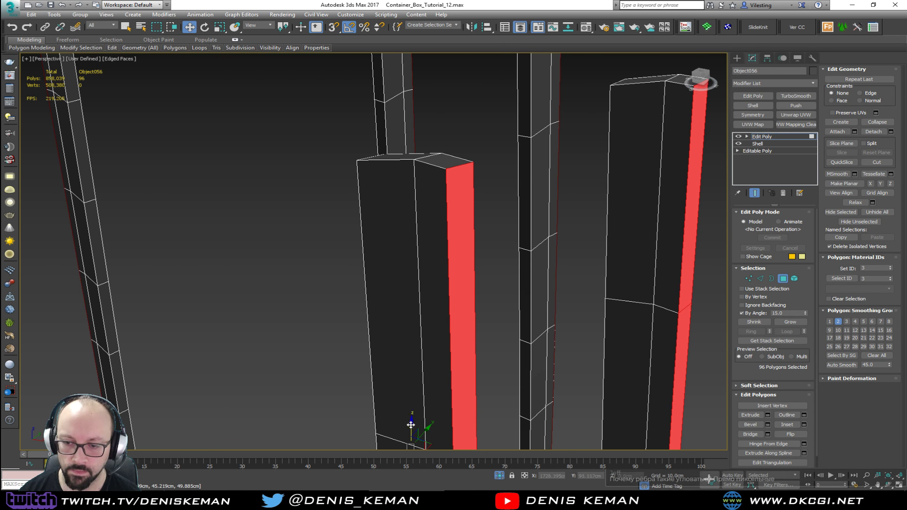
pyautogui.moveTo(411, 425); pyautogui.dragTo(411, 423)
pyautogui.hotkey('ctrl', 'z')
pyautogui.scroll(-4, 450, 249)
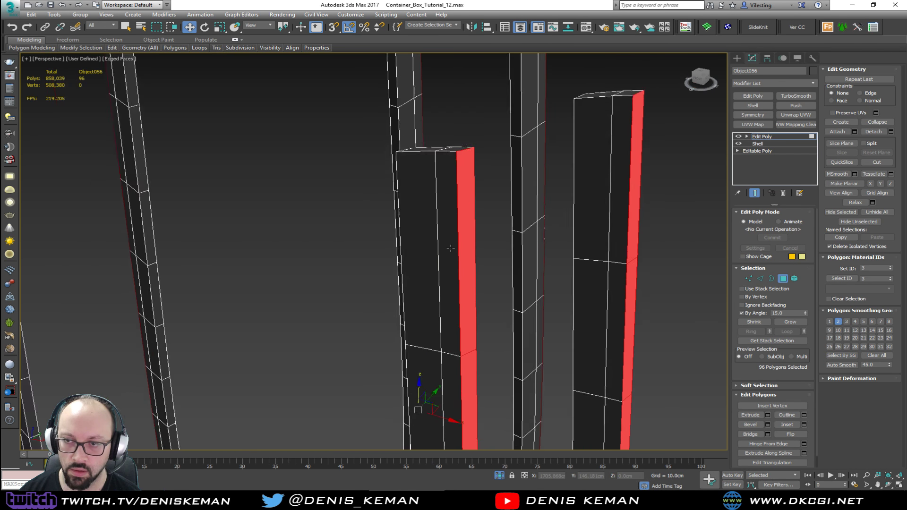
pyautogui.click(783, 278)
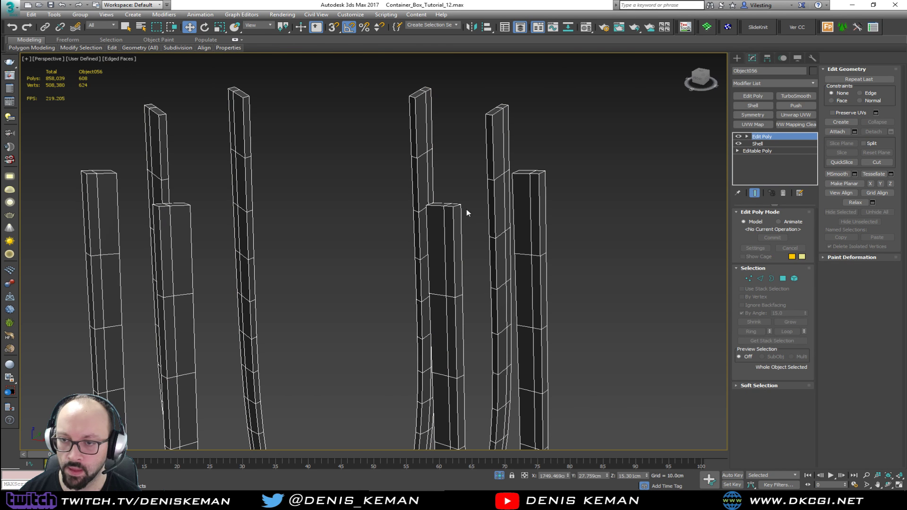
# - End the isolation and inspect the widened side strips against the legs and foot ring with edges hidden
pyautogui.rightClick(466, 209)
pyautogui.click(493, 144)
pyautogui.keyDown('alt'); pyautogui.moveTo(454, 192); pyautogui.dragTo(370, 194, button='middle'); pyautogui.keyUp('alt')
pyautogui.scroll(2, 208, 202)
pyautogui.scroll(4, 190, 250)
pyautogui.press('F4')
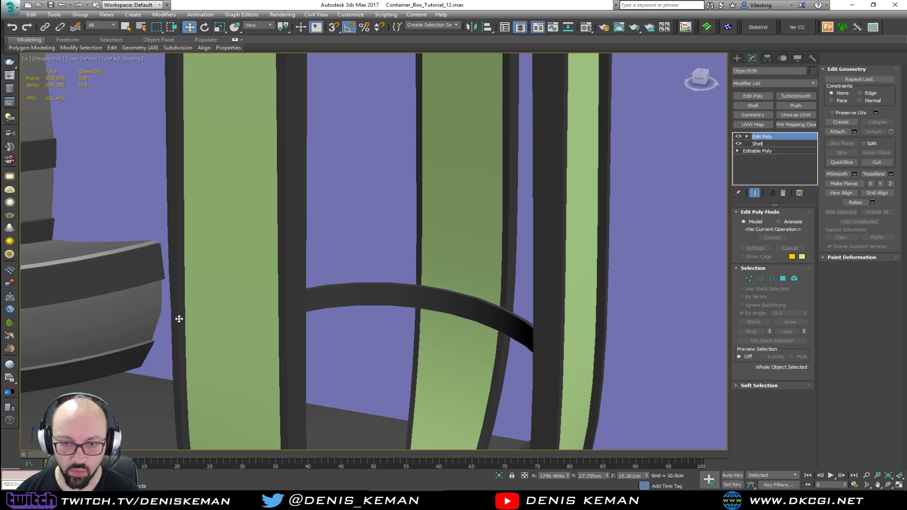
pyautogui.scroll(-5, 188, 336)
pyautogui.keyDown('alt'); pyautogui.moveTo(228, 249); pyautogui.dragTo(336, 229, button='middle'); pyautogui.keyUp('alt')
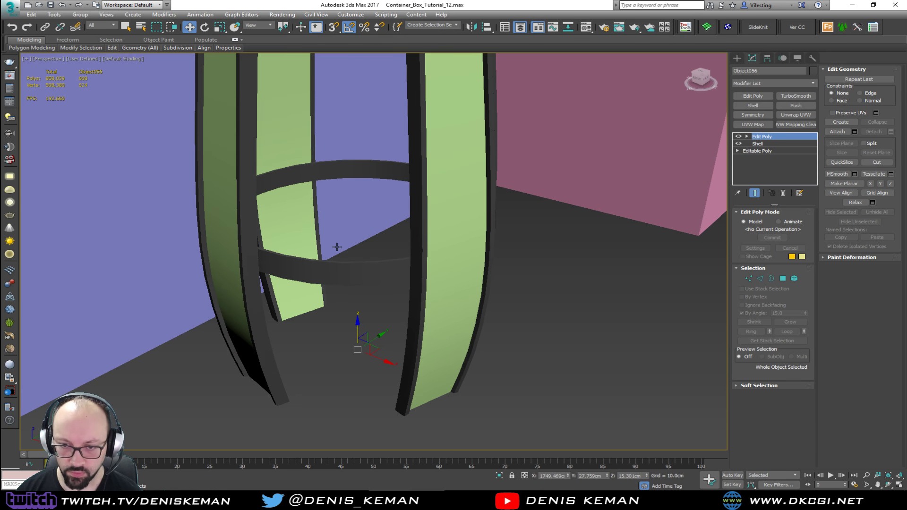
# - Auto smooth all polygons of the side strips at a threshold of 45, and leave polygon editing
pyautogui.press('F4')
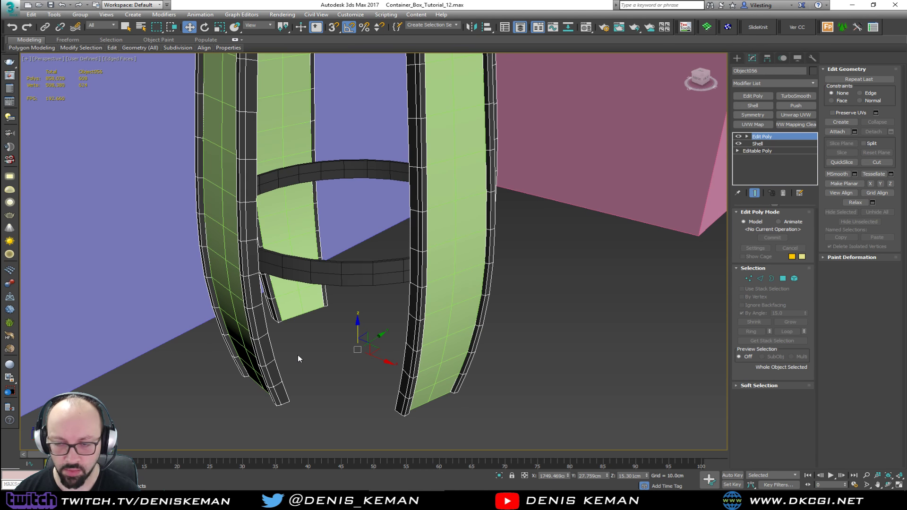
pyautogui.press('4')
pyautogui.hotkey('ctrl', 'a')
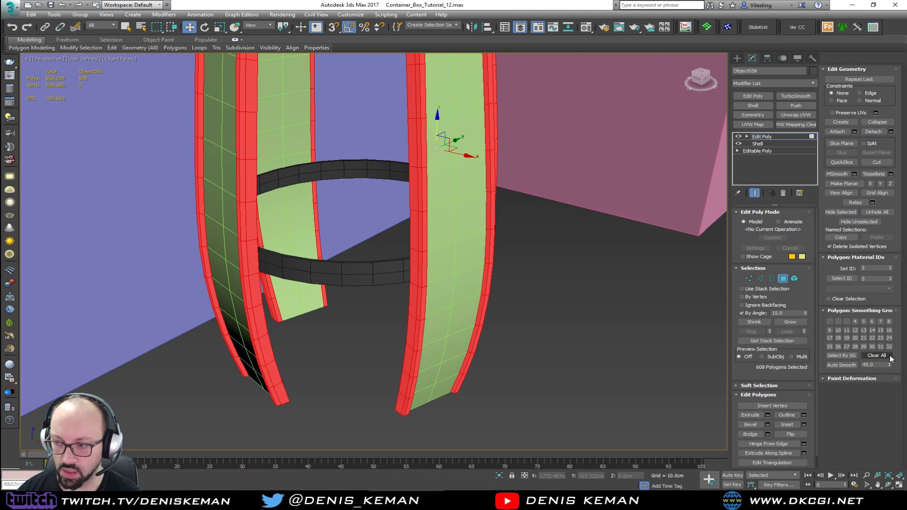
pyautogui.click(843, 366)
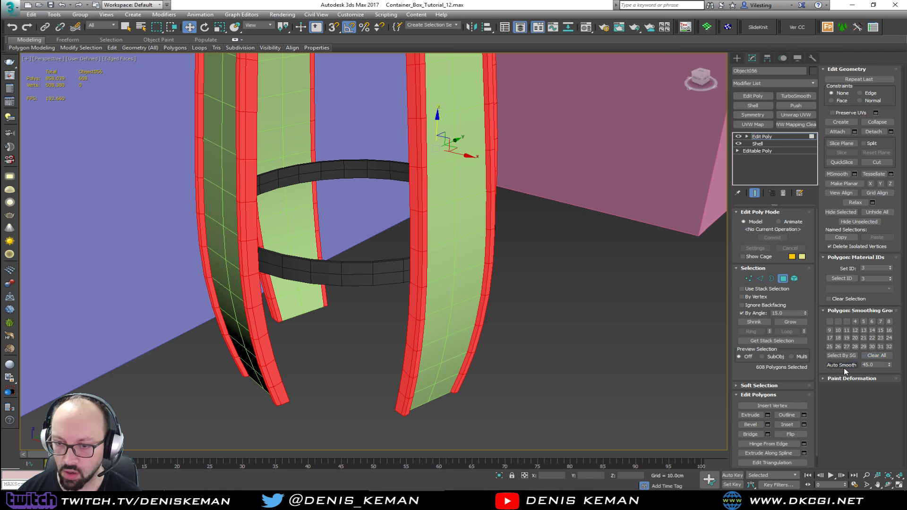
pyautogui.press('4')
pyautogui.press('F4')
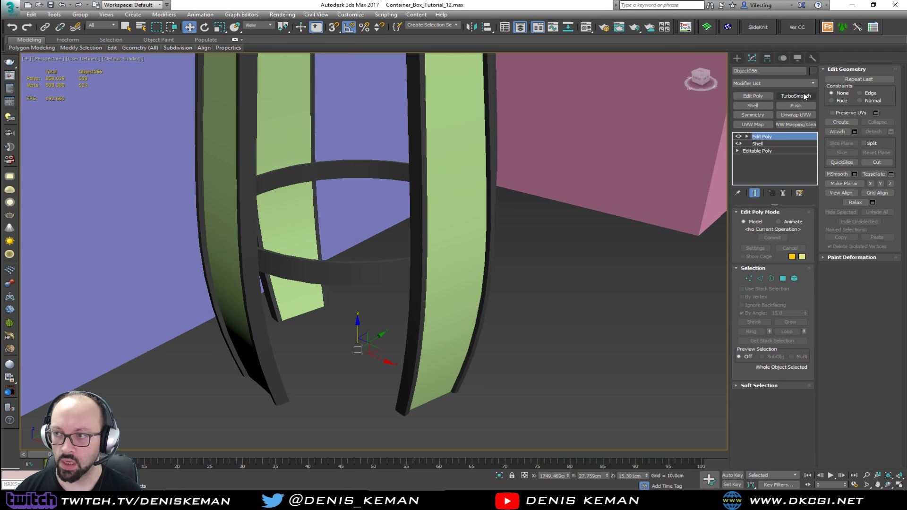
# - Add a TurboSmooth modifier with one iteration to the side strips, separated by smoothing groups
pyautogui.click(805, 96)
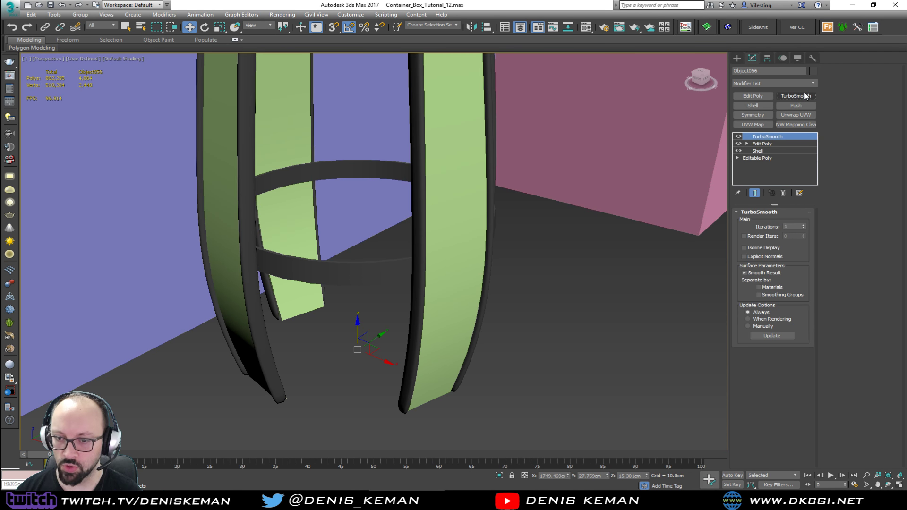
pyautogui.click(758, 294)
pyautogui.scroll(-8, 480, 352)
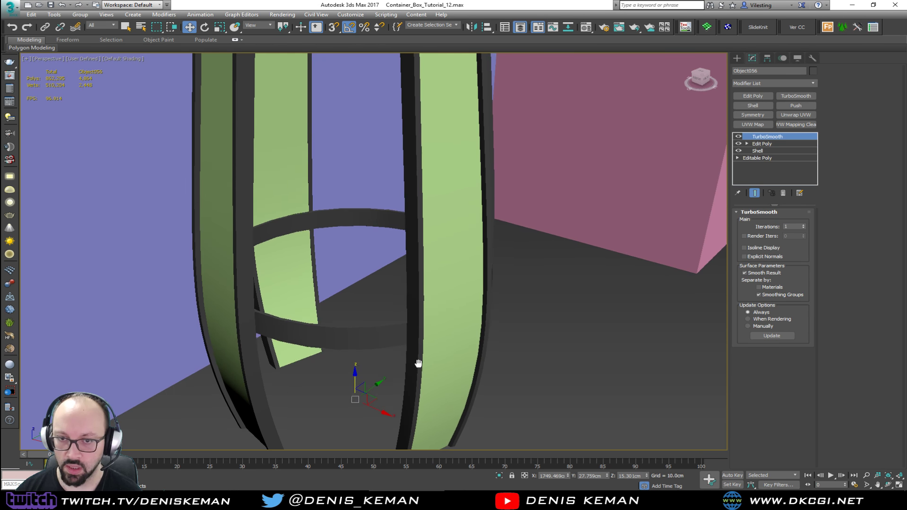
pyautogui.keyDown('alt'); pyautogui.moveTo(378, 331); pyautogui.dragTo(414, 291, button='middle'); pyautogui.keyUp('alt')
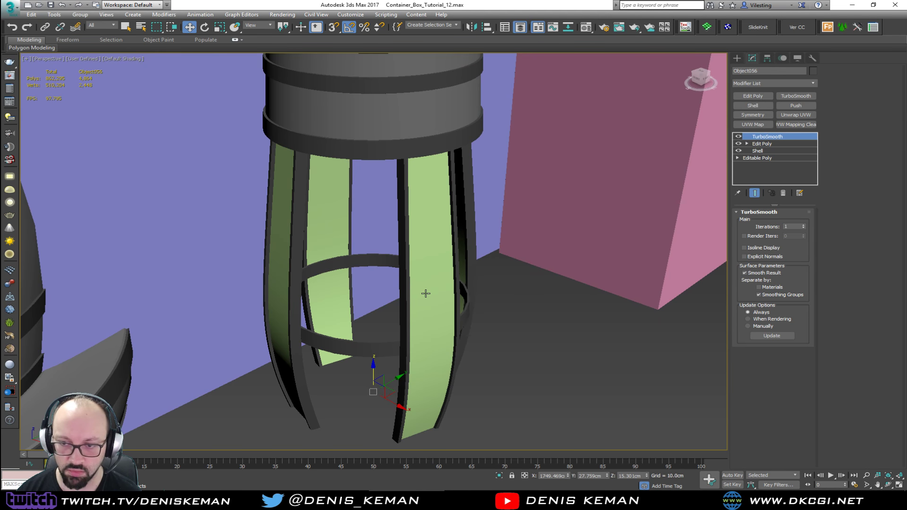
# - Change the green stool legs' object color to the medium grey custom color
pyautogui.click(425, 293)
pyautogui.click(813, 70)
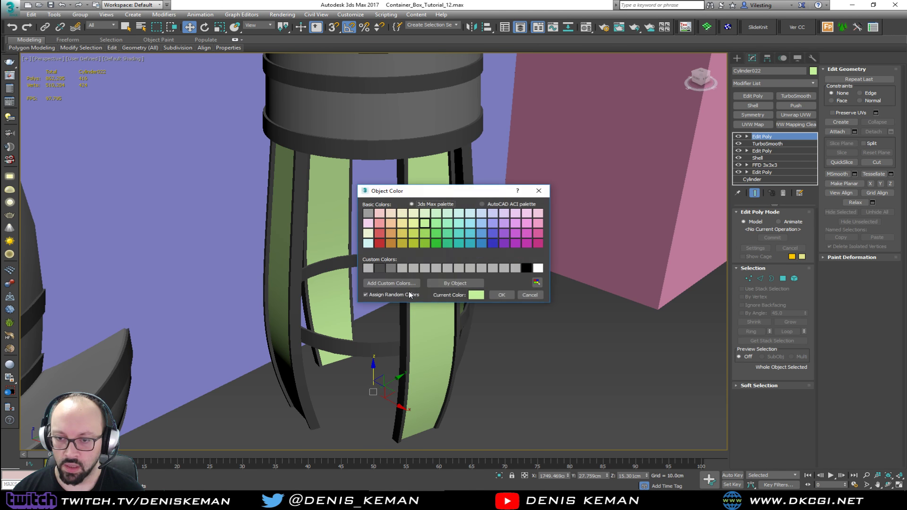
pyautogui.click(393, 271)
pyautogui.click(499, 296)
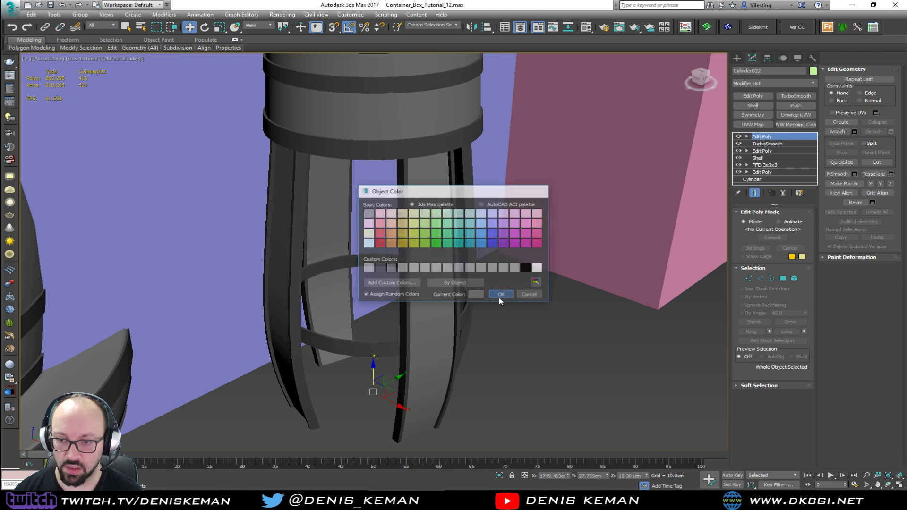
# - Inspect the finished bar stool up close and from a distance against the barrel, counter and pink placeholder boxes
pyautogui.click(555, 392)
pyautogui.scroll(-6, 472, 341)
pyautogui.scroll(-5, 471, 346)
pyautogui.keyDown('alt'); pyautogui.moveTo(472, 344); pyautogui.dragTo(462, 319, button='middle'); pyautogui.keyUp('alt')
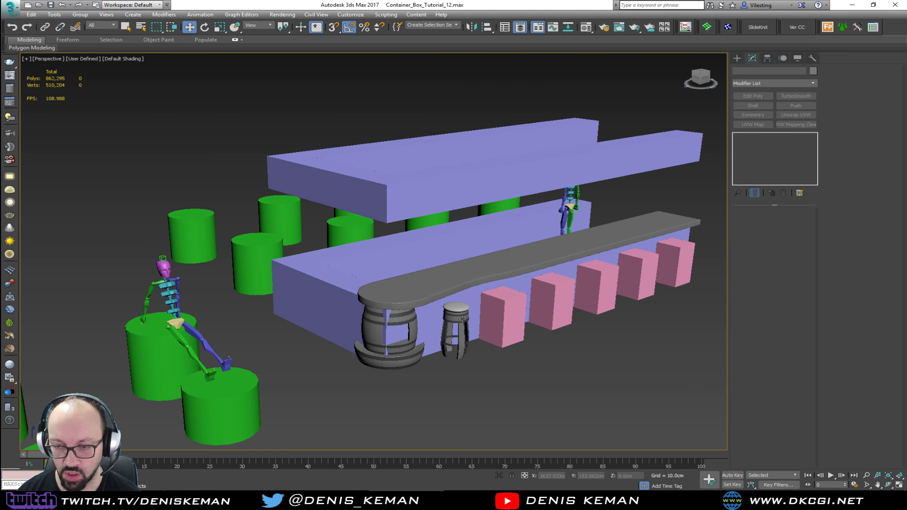
pyautogui.scroll(6, 460, 330)
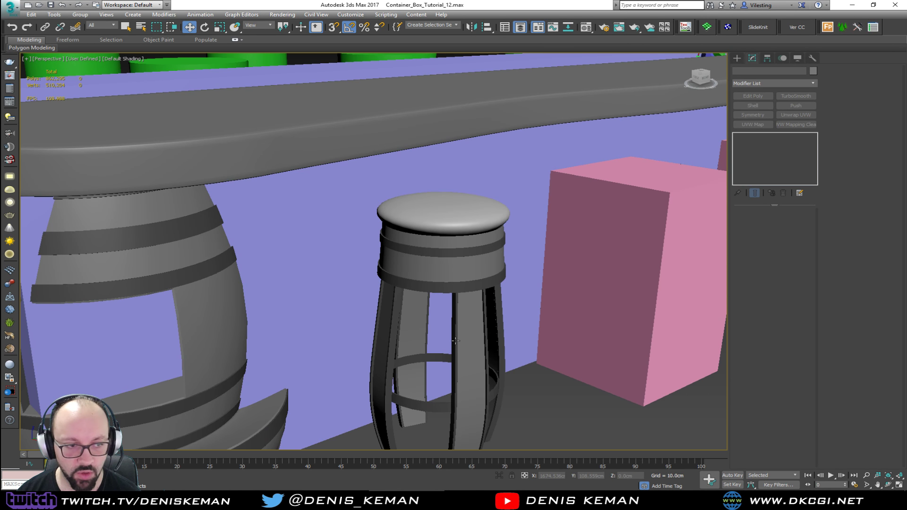
pyautogui.scroll(2, 449, 308)
pyautogui.click(450, 310)
pyautogui.scroll(5, 449, 310)
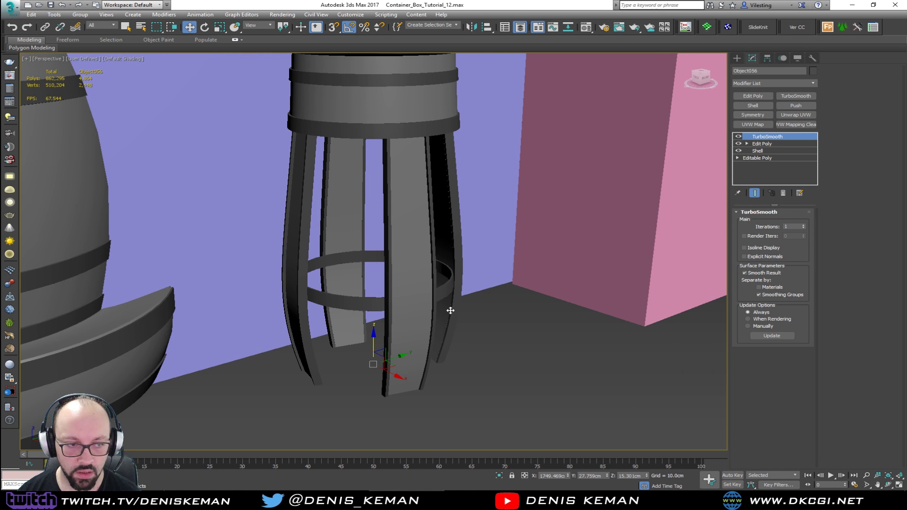
pyautogui.click(580, 372)
pyautogui.scroll(-8, 432, 373)
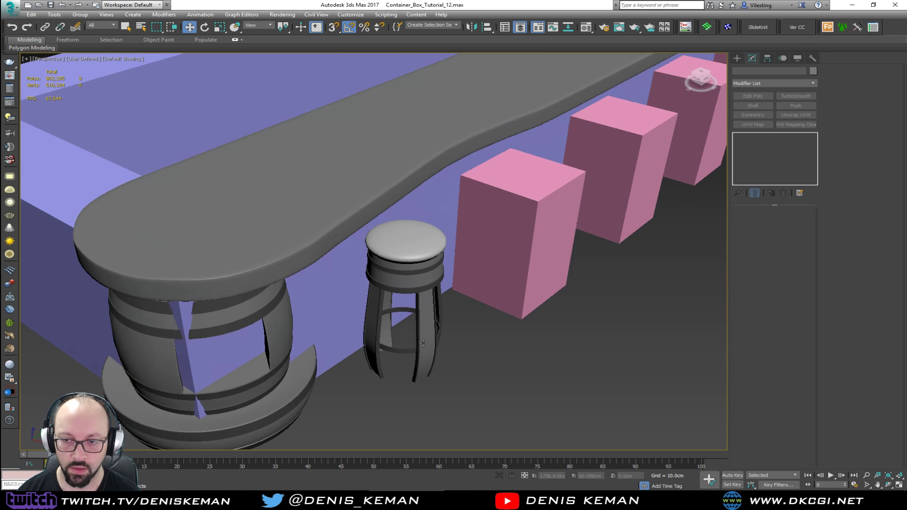
pyautogui.keyDown('alt'); pyautogui.moveTo(429, 364); pyautogui.dragTo(397, 313, button='middle'); pyautogui.keyUp('alt')
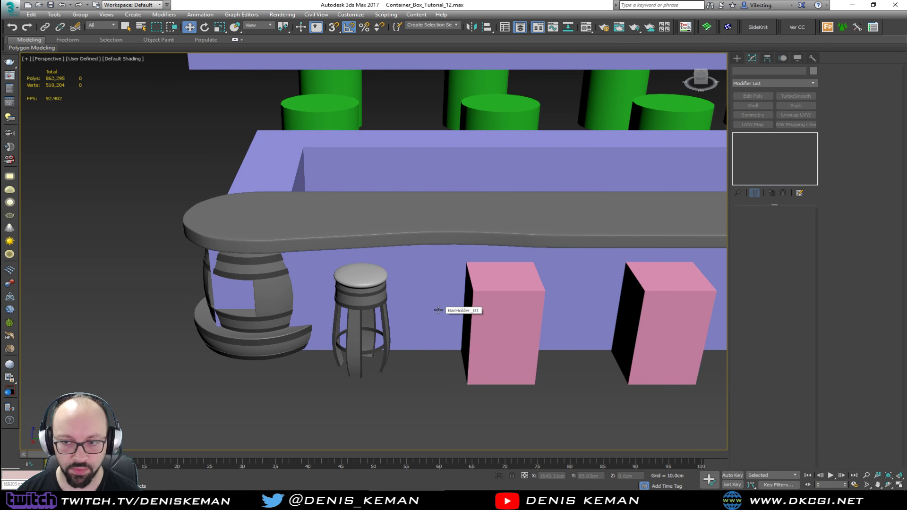
# - Hide the purple BarHolder_01 block beneath the counter, checking the objects behind it in wireframe
pyautogui.click(438, 310)
pyautogui.press('F3')
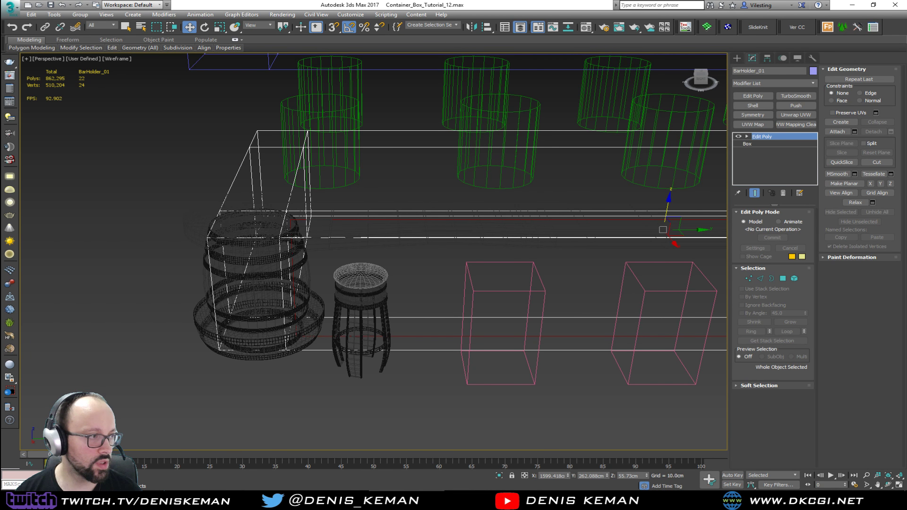
pyautogui.press('F3')
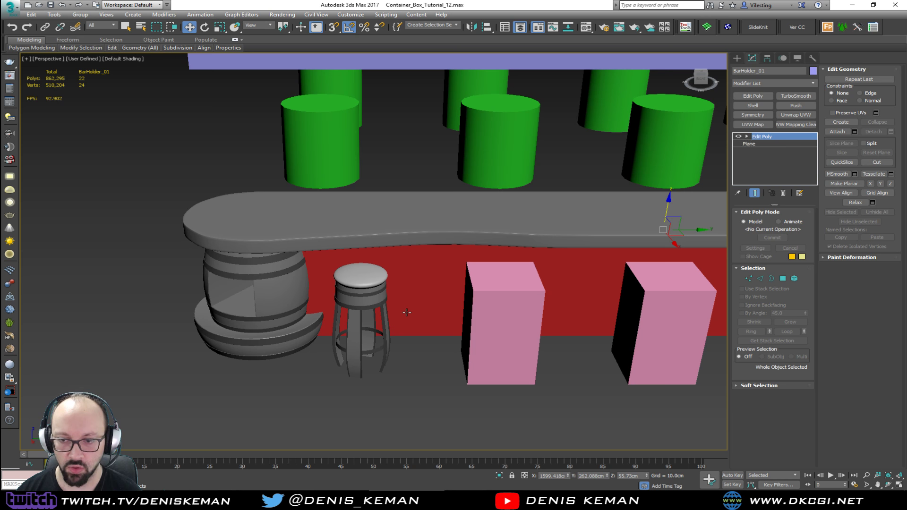
# - Connect the two long horizontal edges of the red front panel with 6 evenly spaced vertical segments
pyautogui.click(407, 312)
pyautogui.press('F4')
pyautogui.moveTo(446, 312); pyautogui.dragTo(180, 275, button='middle')
pyautogui.scroll(-5, 180, 276)
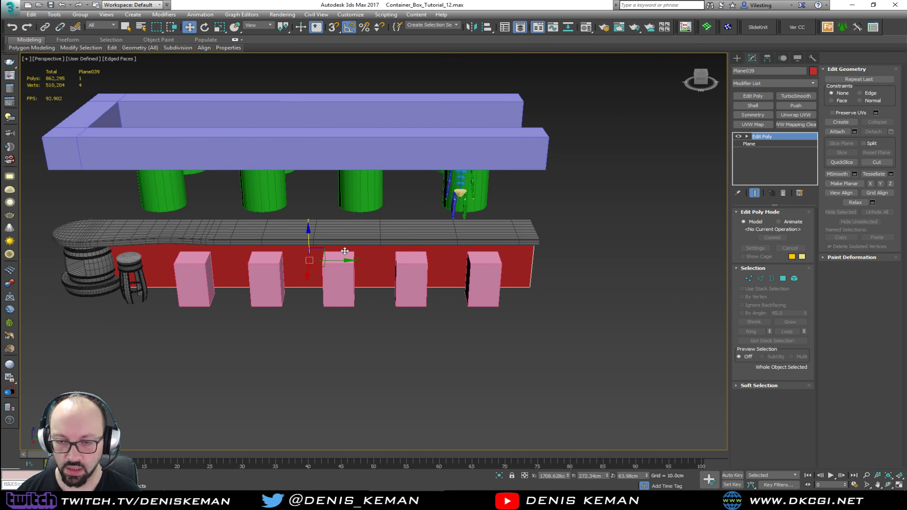
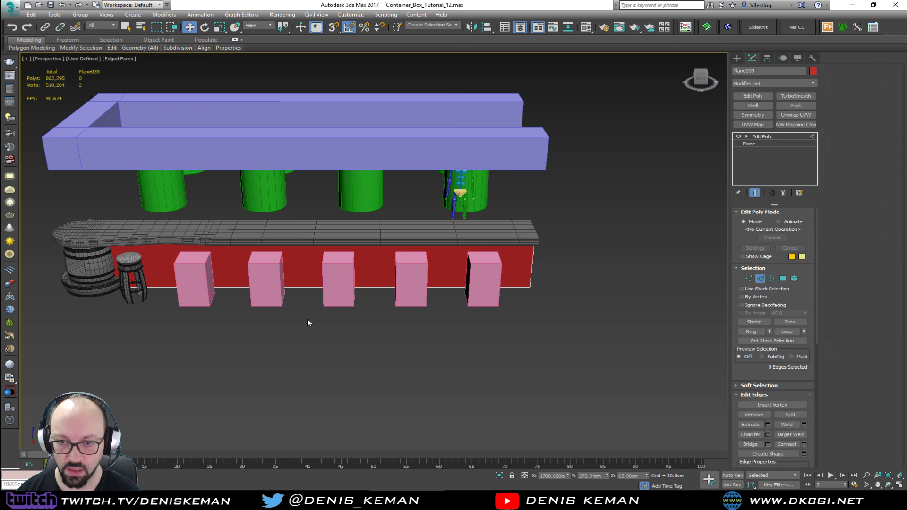
pyautogui.press('2')
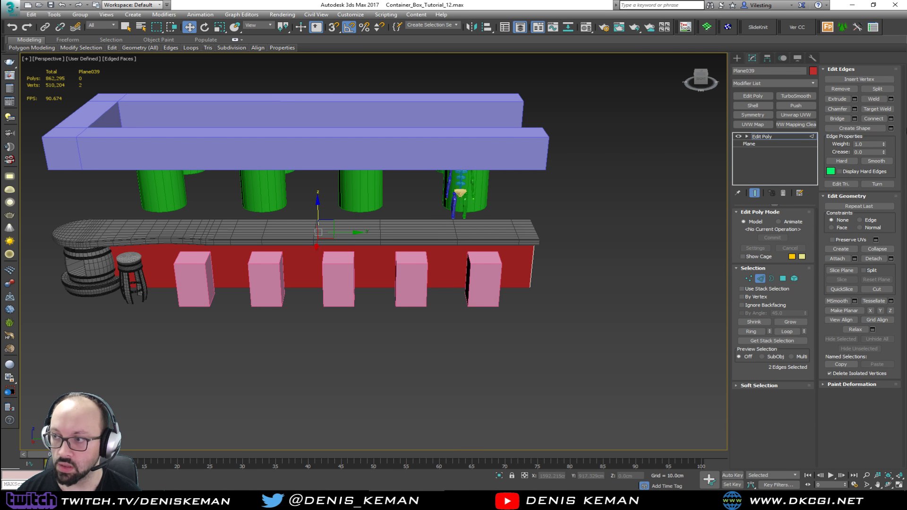
pyautogui.click(890, 118)
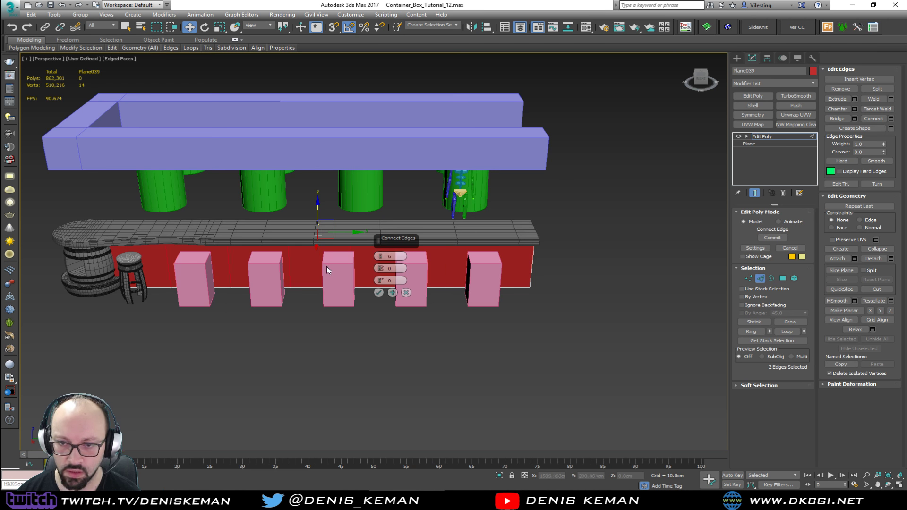
pyautogui.keyDown('alt'); pyautogui.moveTo(327, 266); pyautogui.dragTo(255, 282, button='middle'); pyautogui.keyUp('alt')
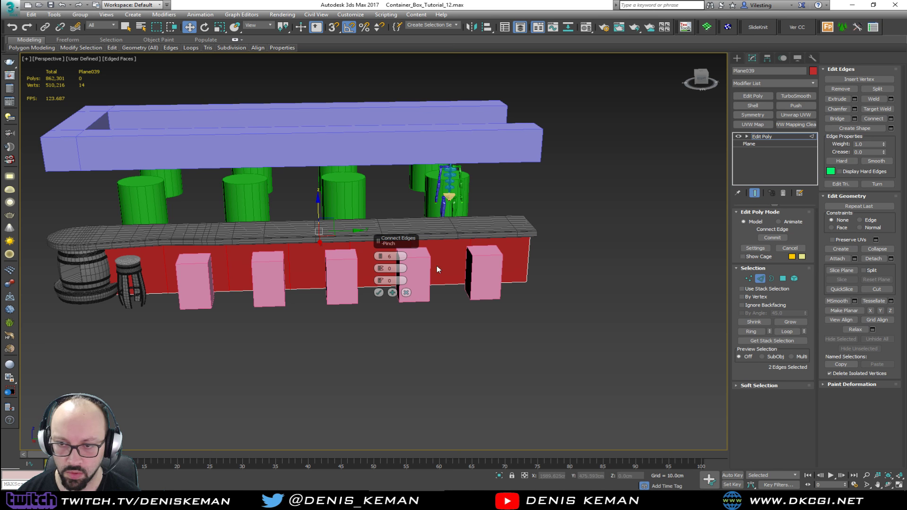
pyautogui.click(379, 293)
# - Change the front panel's object color to dark blue, clear the edge selection and leave edge editing
pyautogui.click(812, 70)
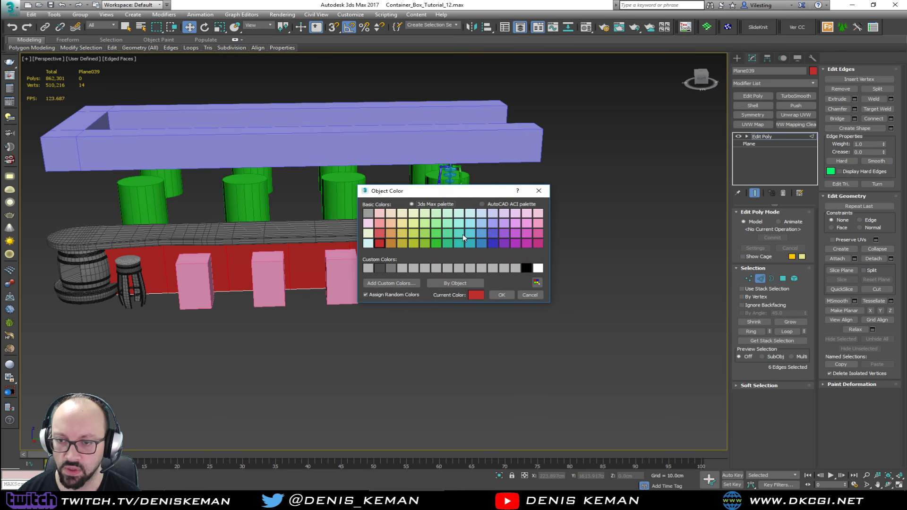
pyautogui.click(501, 295)
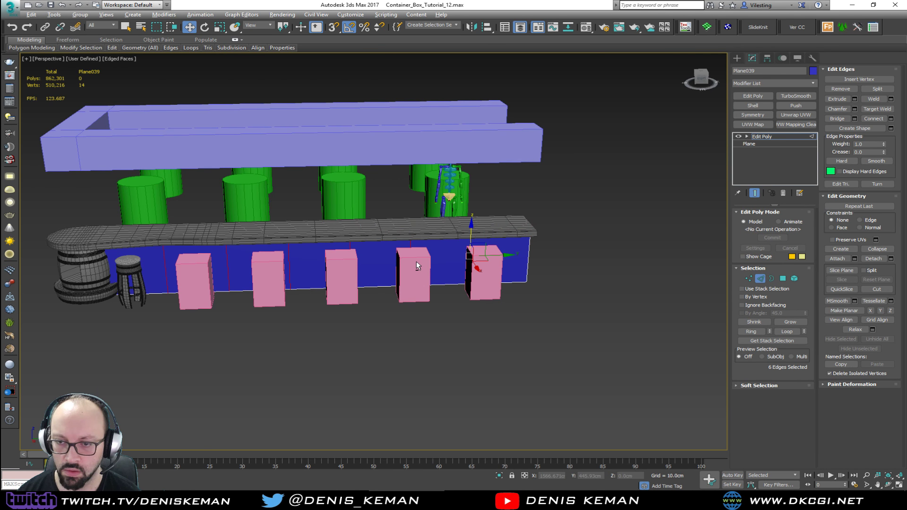
pyautogui.moveTo(415, 262)
pyautogui.keyDown('alt'); pyautogui.mouseDown(button='middle')
pyautogui.moveTo(383, 254)
pyautogui.moveTo(458, 301)
pyautogui.moveTo(429, 276)
pyautogui.moveTo(408, 273)
pyautogui.mouseUp(button='middle'); pyautogui.keyUp('alt')
pyautogui.click(458, 299)
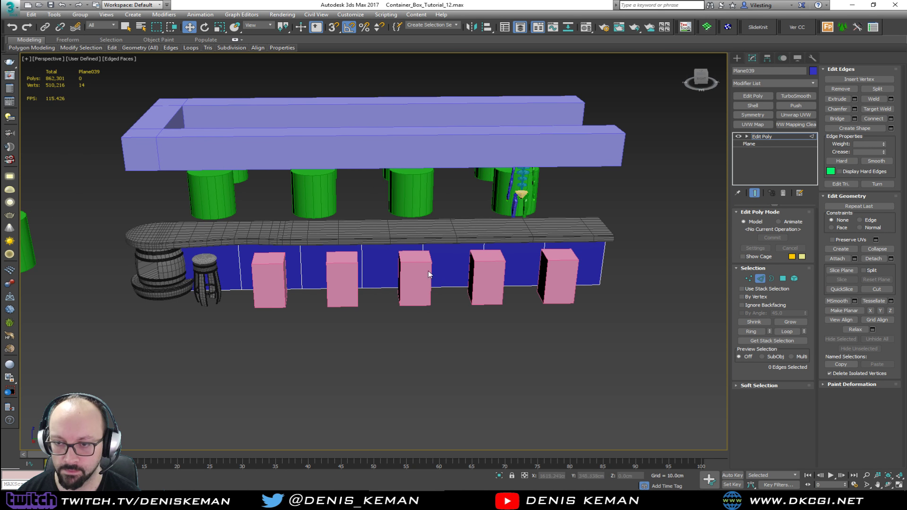
pyautogui.click(760, 279)
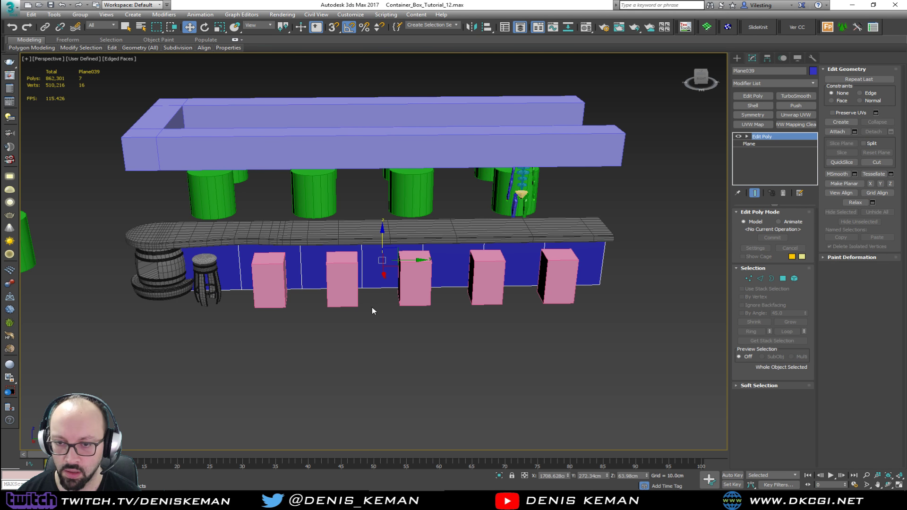
# - Shift the second to fifth pink placeholder boxes along Y towards the stool, each in front of its own panel section
pyautogui.click(339, 300)
pyautogui.scroll(2, 362, 307)
pyautogui.moveTo(375, 302); pyautogui.dragTo(358, 302)
pyautogui.click(462, 300)
pyautogui.moveTo(481, 297); pyautogui.dragTo(450, 298)
pyautogui.click(572, 295)
pyautogui.moveTo(576, 294); pyautogui.dragTo(528, 294)
pyautogui.moveTo(569, 295); pyautogui.dragTo(381, 310, button='middle')
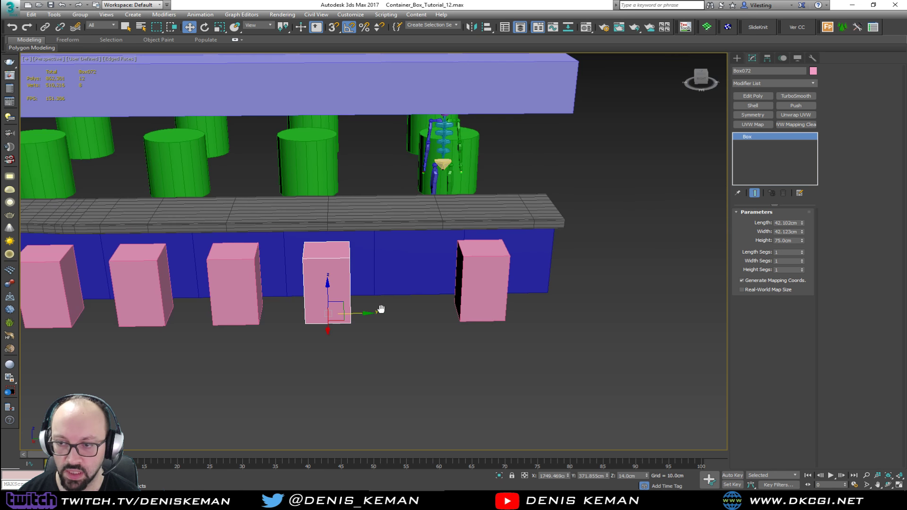
pyautogui.click(467, 298)
pyautogui.moveTo(484, 307); pyautogui.dragTo(421, 307)
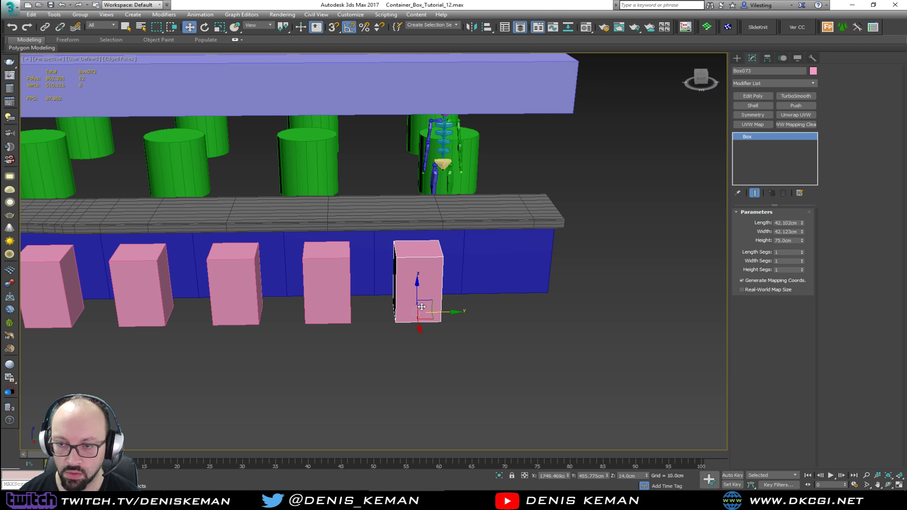
pyautogui.scroll(-5, 422, 306)
pyautogui.keyDown('alt'); pyautogui.moveTo(421, 306); pyautogui.dragTo(474, 274, button='middle'); pyautogui.keyUp('alt')
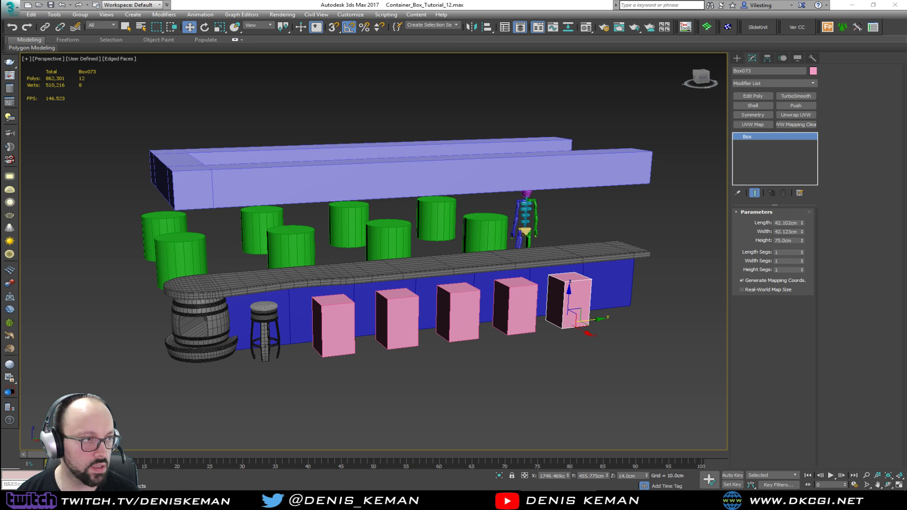
# - Chamfer the six vertical divider edges of the blue front panel by 1.0 cm with one segment
pyautogui.click(312, 295)
pyautogui.press('2')
pyautogui.scroll(3, 313, 298)
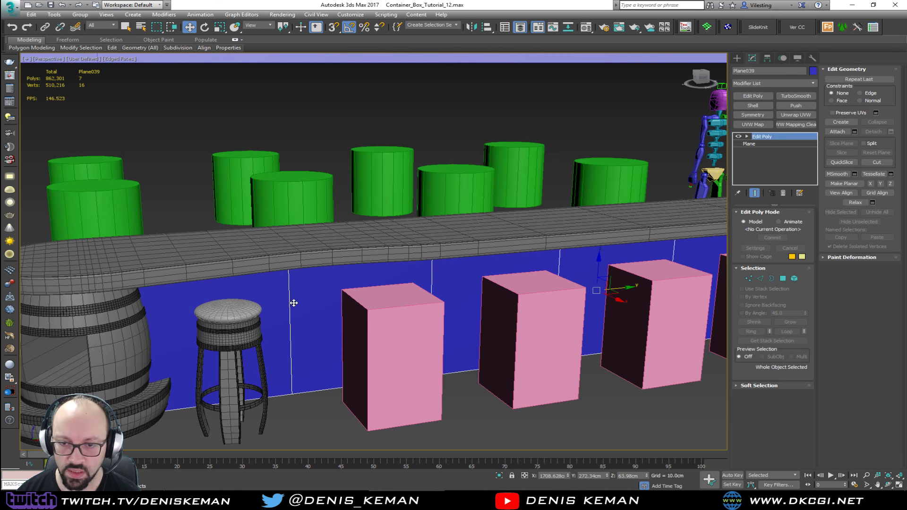
pyautogui.scroll(-5, 313, 301)
pyautogui.press('F3')
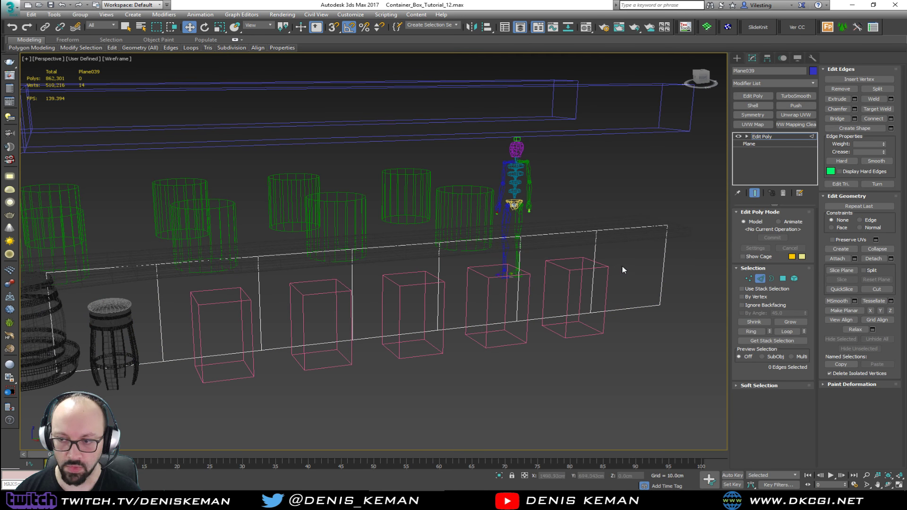
pyautogui.moveTo(141, 306); pyautogui.dragTo(154, 303)
pyautogui.keyDown('alt'); pyautogui.moveTo(249, 311); pyautogui.dragTo(331, 310, button='middle'); pyautogui.keyUp('alt')
pyautogui.keyDown('alt'); pyautogui.moveTo(148, 303); pyautogui.dragTo(203, 319, button='middle'); pyautogui.keyUp('alt')
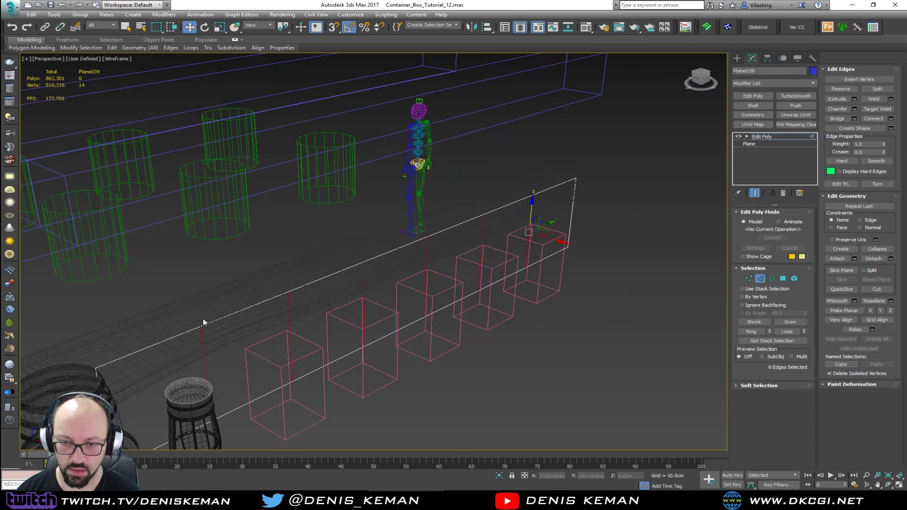
pyautogui.scroll(5, 242, 349)
pyautogui.press('F3')
pyautogui.moveTo(242, 349); pyautogui.dragTo(281, 260, button='middle')
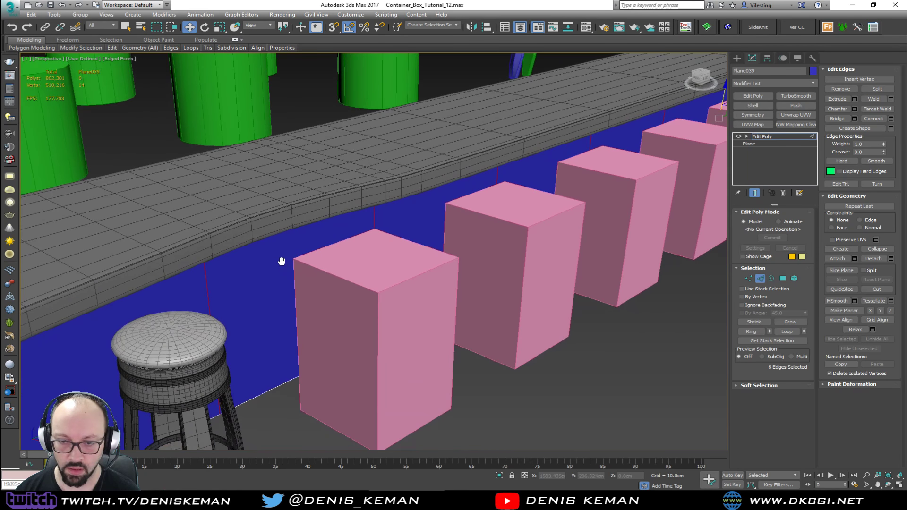
pyautogui.click(854, 109)
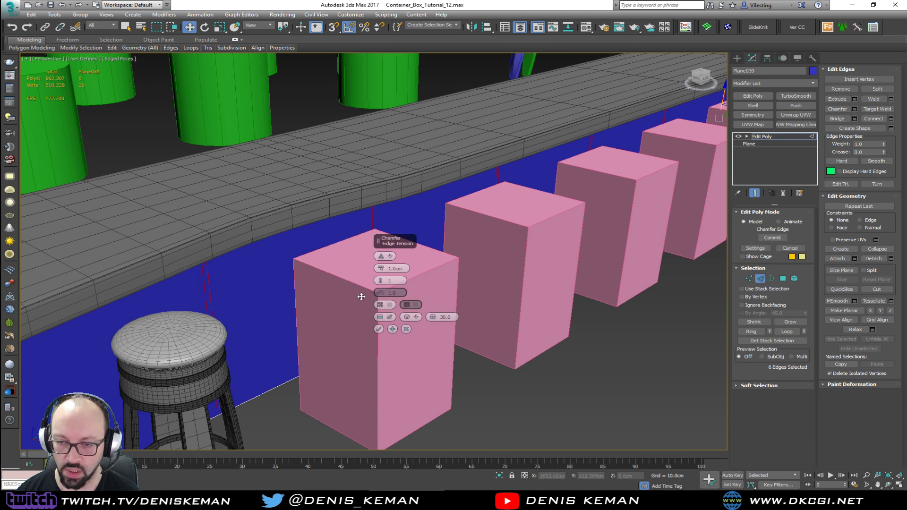
pyautogui.click(379, 329)
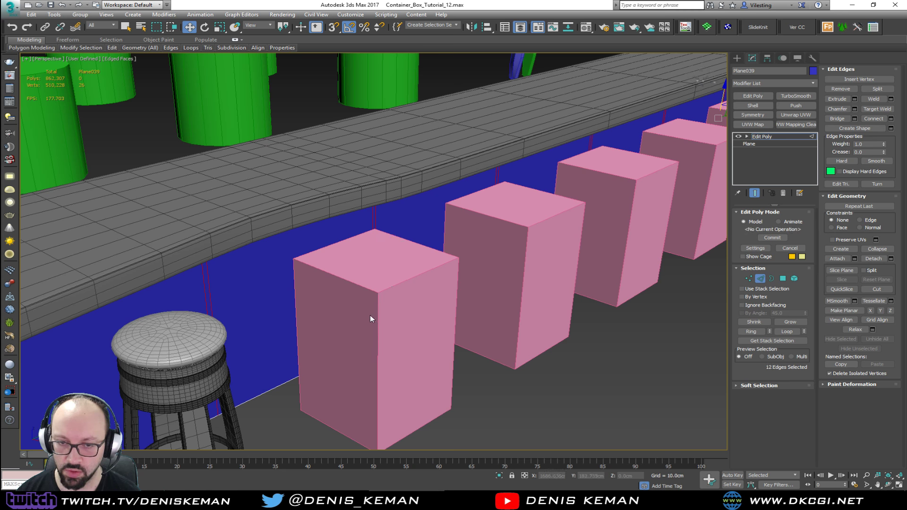
# - Select only the six narrow strip polygons between the wide sections of the blue front panel
pyautogui.keyDown('alt'); pyautogui.moveTo(370, 316); pyautogui.dragTo(317, 307, button='middle'); pyautogui.keyUp('alt')
pyautogui.click(783, 279)
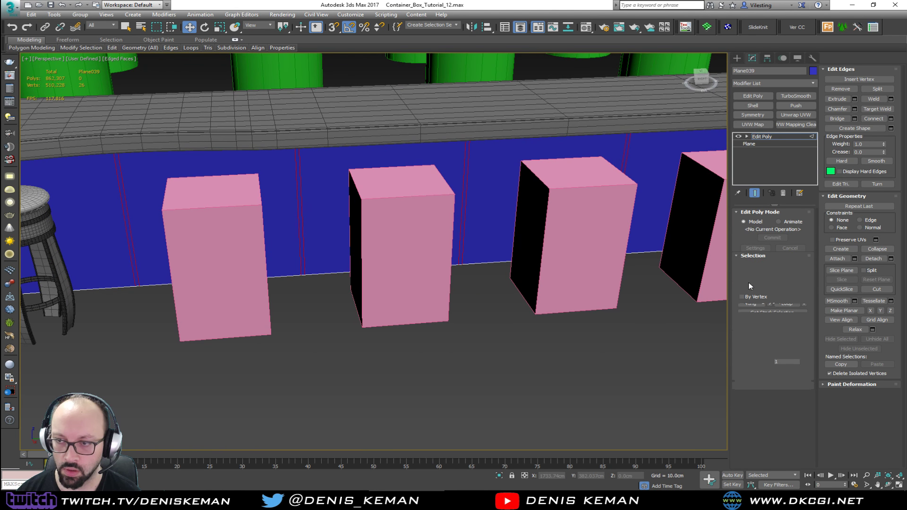
pyautogui.scroll(-6, 525, 300)
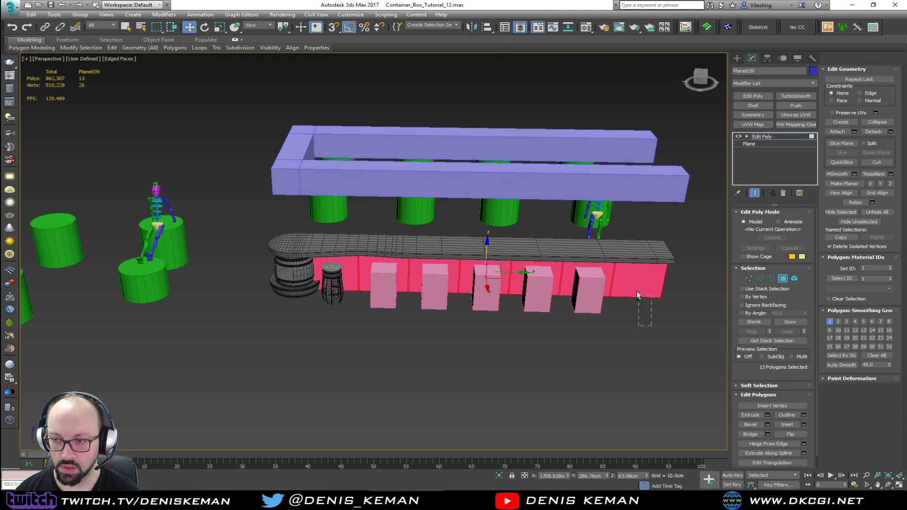
pyautogui.keyDown('alt'); pyautogui.moveTo(636, 292); pyautogui.dragTo(634, 284); pyautogui.keyUp('alt')
pyautogui.keyDown('alt'); pyautogui.moveTo(581, 315); pyautogui.dragTo(578, 282); pyautogui.keyUp('alt')
pyautogui.keyDown('alt'); pyautogui.moveTo(535, 312); pyautogui.dragTo(529, 270); pyautogui.keyUp('alt')
pyautogui.keyDown('alt'); pyautogui.moveTo(466, 313); pyautogui.dragTo(442, 276); pyautogui.keyUp('alt')
pyautogui.keyDown('alt'); pyautogui.moveTo(399, 309); pyautogui.dragTo(392, 273); pyautogui.keyUp('alt')
pyautogui.keyDown('alt'); pyautogui.moveTo(355, 303); pyautogui.dragTo(352, 283); pyautogui.keyUp('alt')
pyautogui.press('F3')
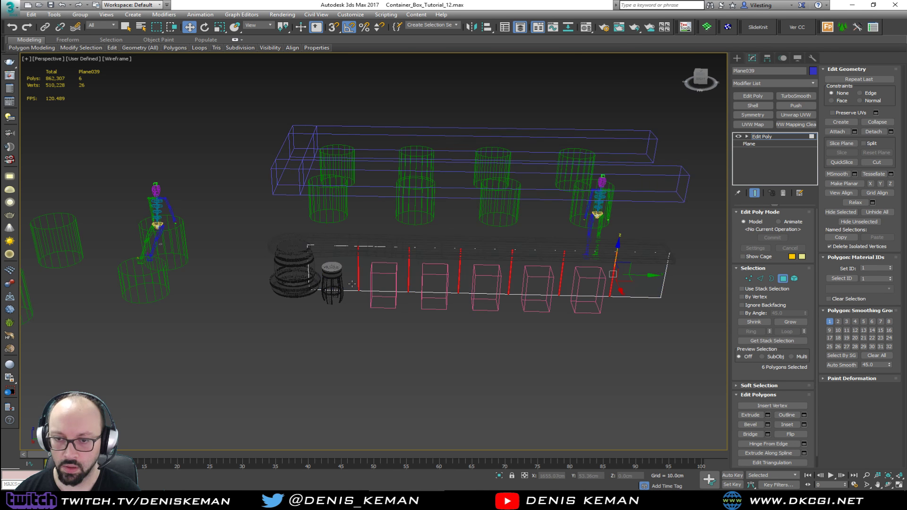
pyautogui.scroll(5, 495, 292)
pyautogui.press('F3')
pyautogui.keyDown('alt'); pyautogui.moveTo(425, 294); pyautogui.dragTo(456, 286, button='middle'); pyautogui.keyUp('alt')
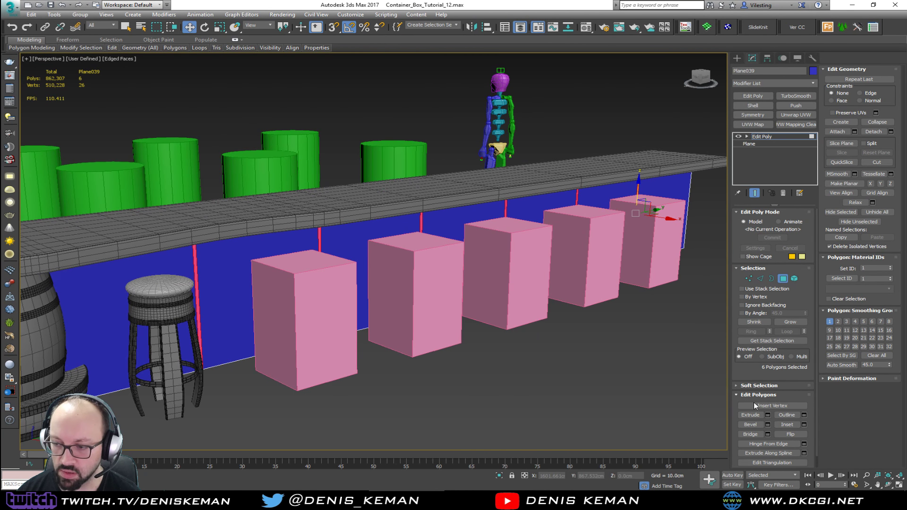
# - Bevel the six selected strip polygons of the blue front panel with height -1.108 cm and outline -0.534 cm, then leave polygon editing
pyautogui.click(768, 424)
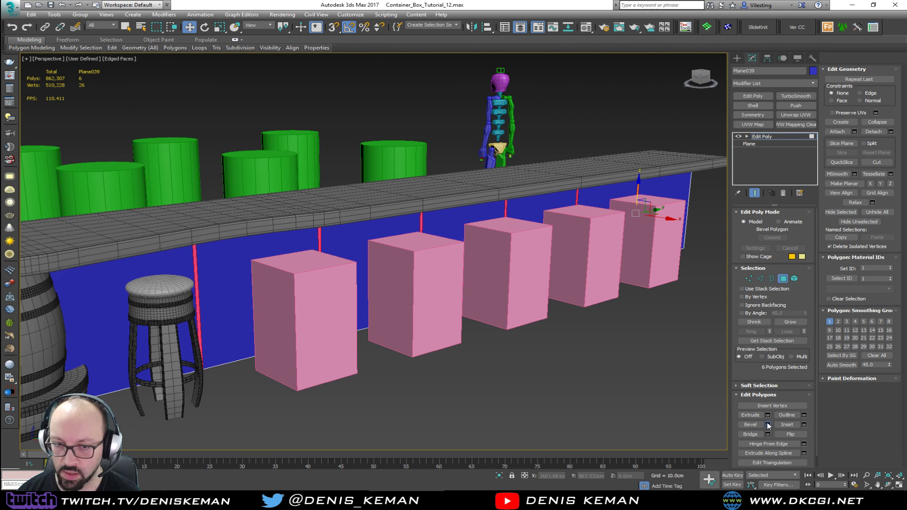
pyautogui.scroll(3, 425, 311)
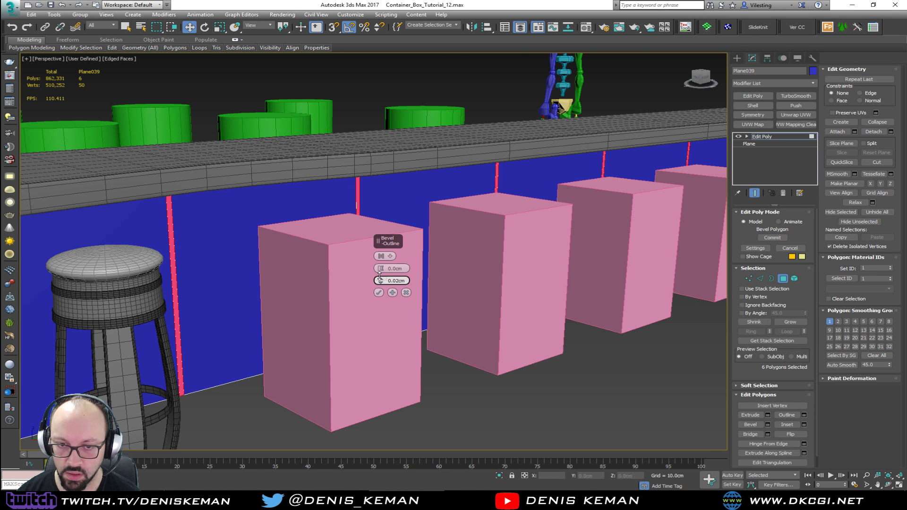
pyautogui.moveTo(380, 276); pyautogui.dragTo(379, 281)
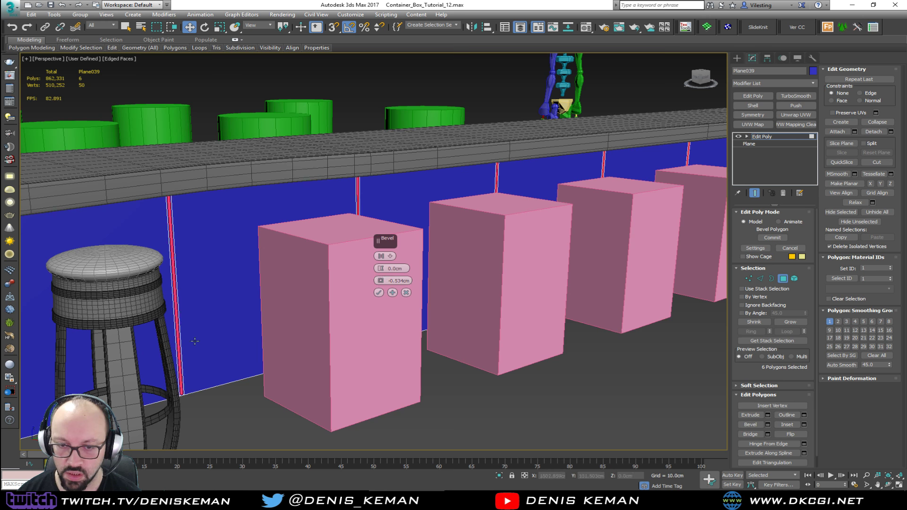
pyautogui.scroll(5, 195, 400)
pyautogui.scroll(-5, 212, 359)
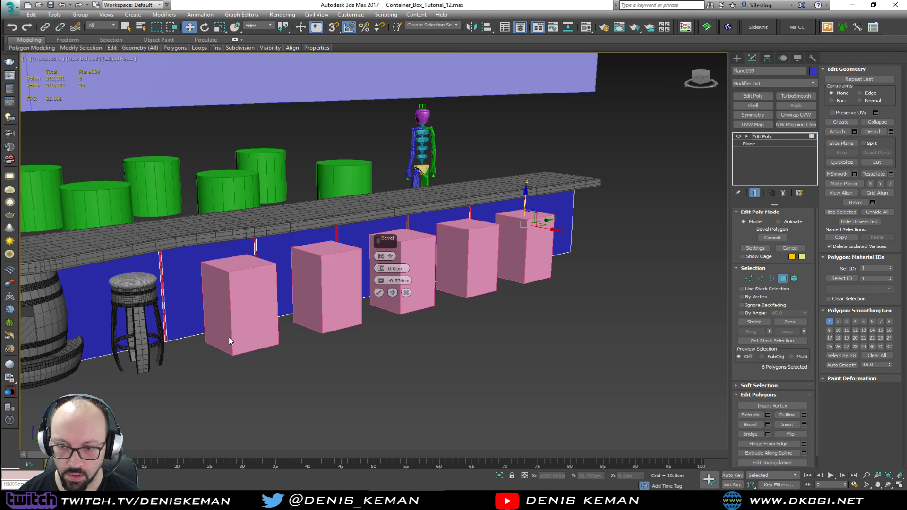
pyautogui.scroll(4, 266, 266)
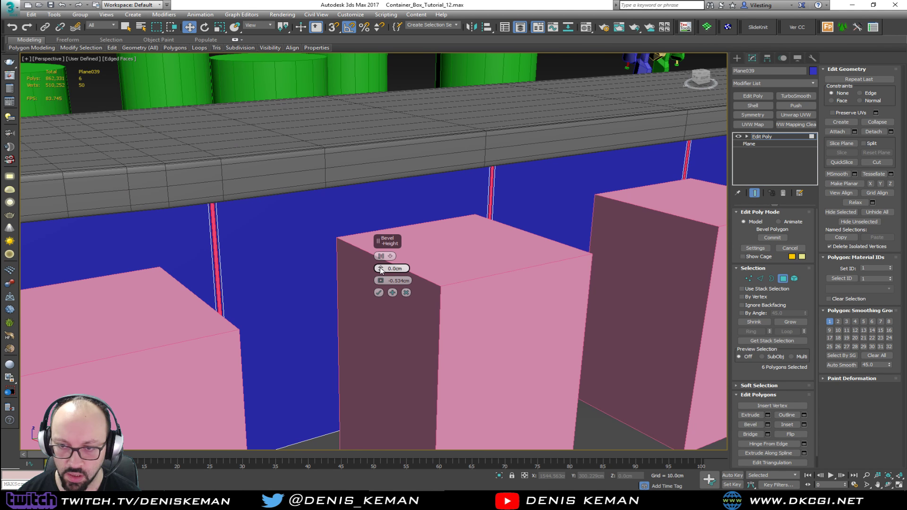
pyautogui.moveTo(379, 268); pyautogui.dragTo(378, 271)
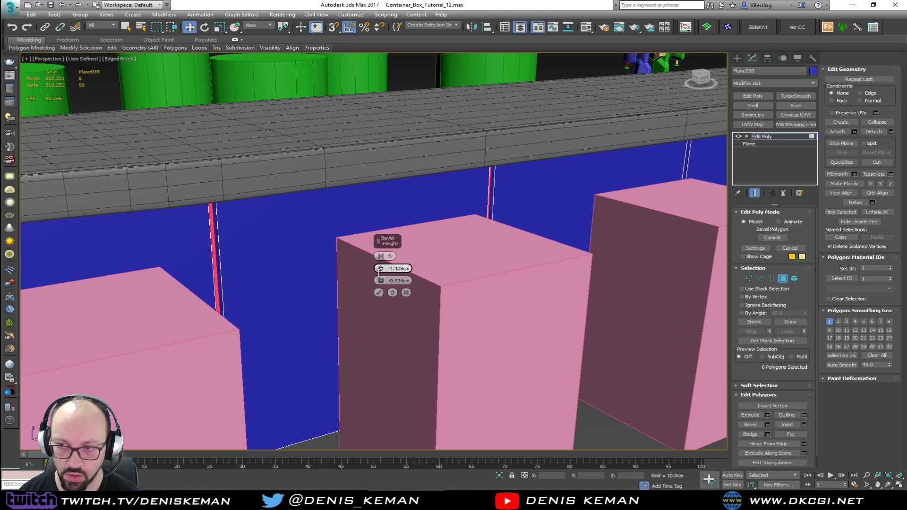
pyautogui.click(379, 293)
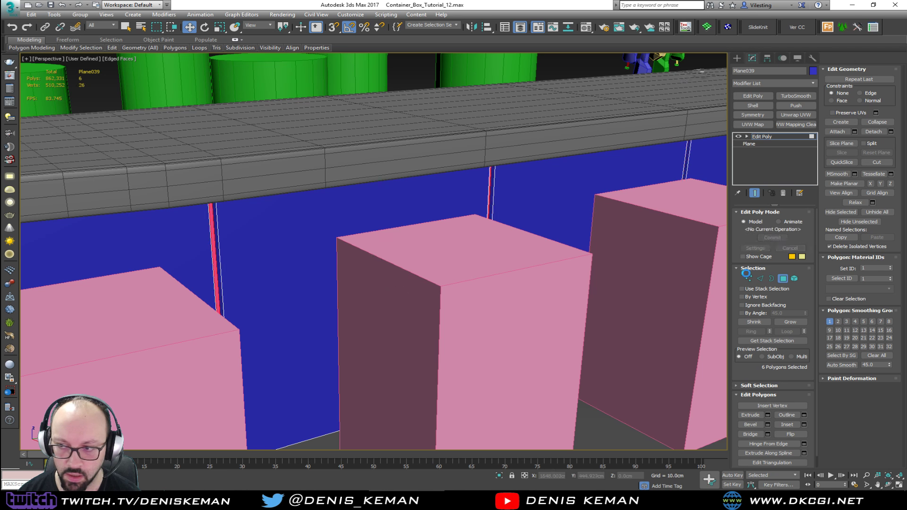
pyautogui.click(784, 280)
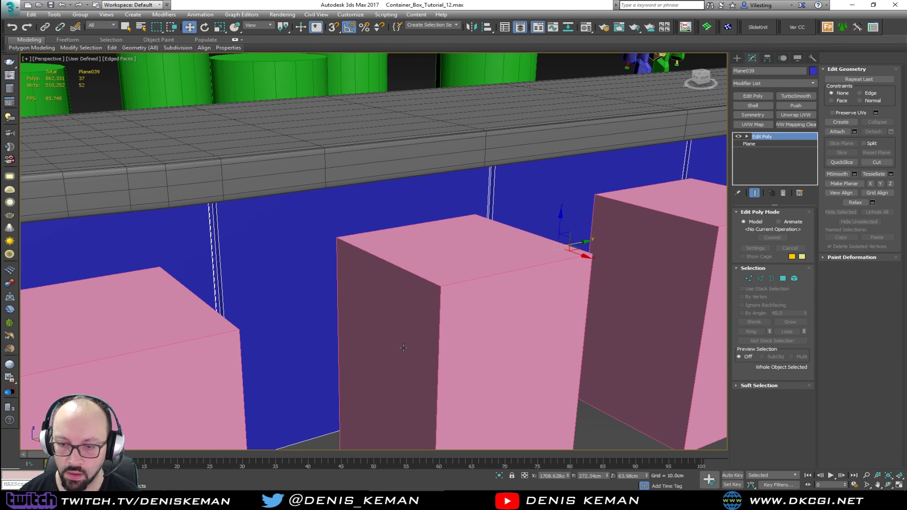
# - Isolate the front panel and delete the small polygons that close the upper and lower ends of its six grooves
pyautogui.keyDown('alt'); pyautogui.moveTo(402, 355); pyautogui.dragTo(355, 367, button='middle'); pyautogui.keyUp('alt')
pyautogui.scroll(5, 194, 419)
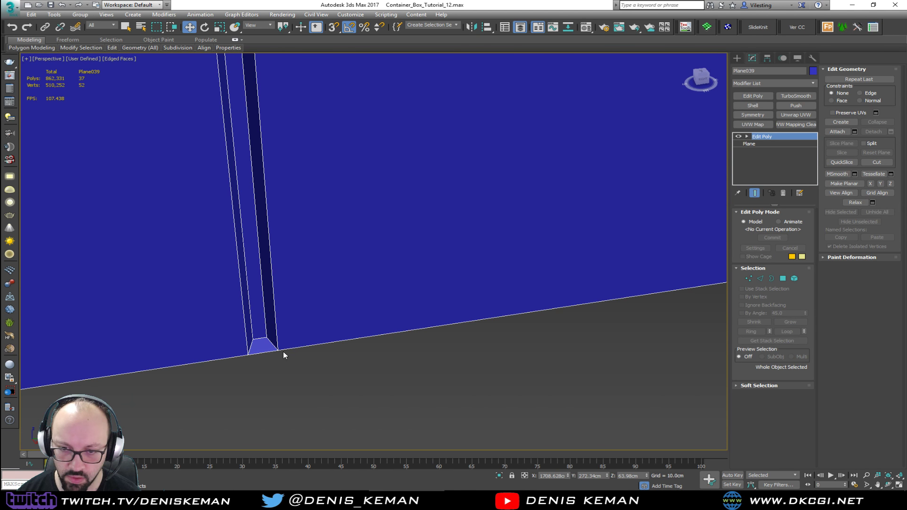
pyautogui.press('4')
pyautogui.click(267, 348)
pyautogui.press('z')
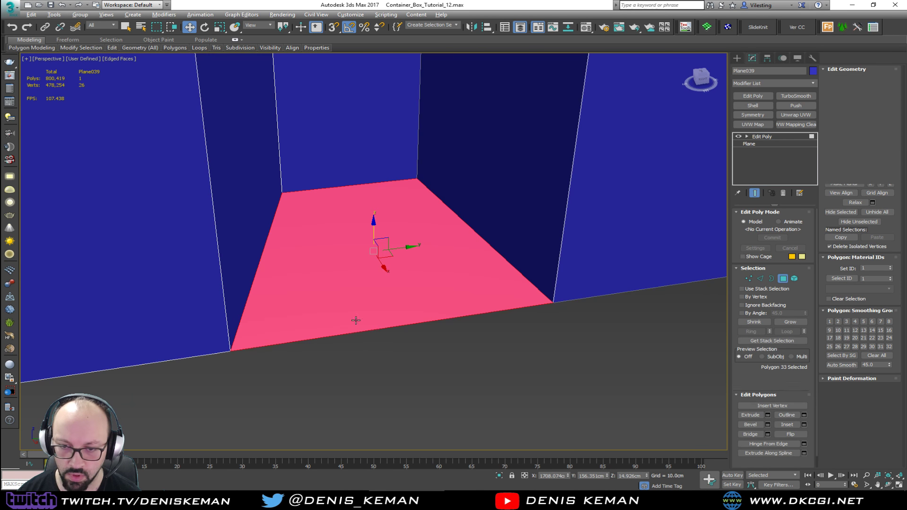
pyautogui.moveTo(356, 319); pyautogui.dragTo(306, 331, button='middle')
pyautogui.scroll(-8, 195, 367)
pyautogui.scroll(-3, 306, 331)
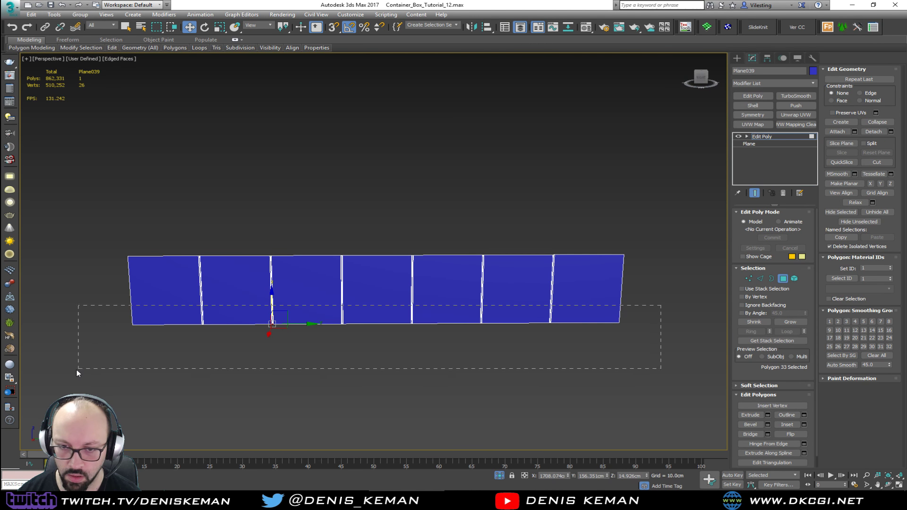
pyautogui.moveTo(78, 372); pyautogui.dragTo(79, 371)
pyautogui.keyDown('alt'); pyautogui.moveTo(668, 220); pyautogui.dragTo(668, 220); pyautogui.keyUp('alt')
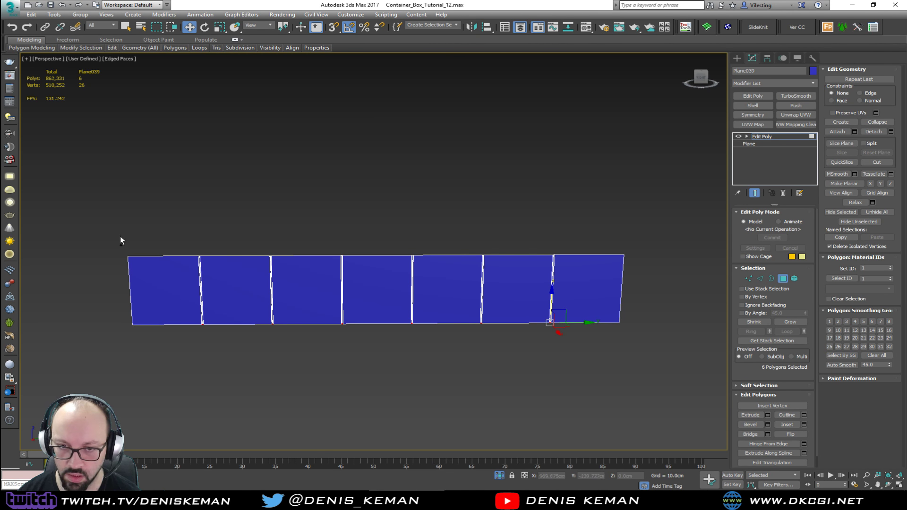
pyautogui.moveTo(122, 239); pyautogui.dragTo(700, 262)
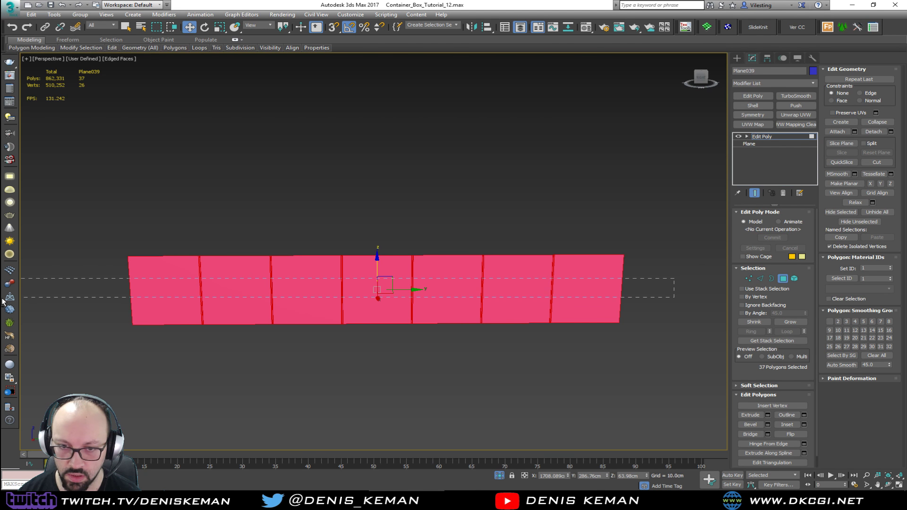
pyautogui.keyDown('alt'); pyautogui.moveTo(3, 302); pyautogui.dragTo(4, 302); pyautogui.keyUp('alt')
pyautogui.scroll(5, 230, 257)
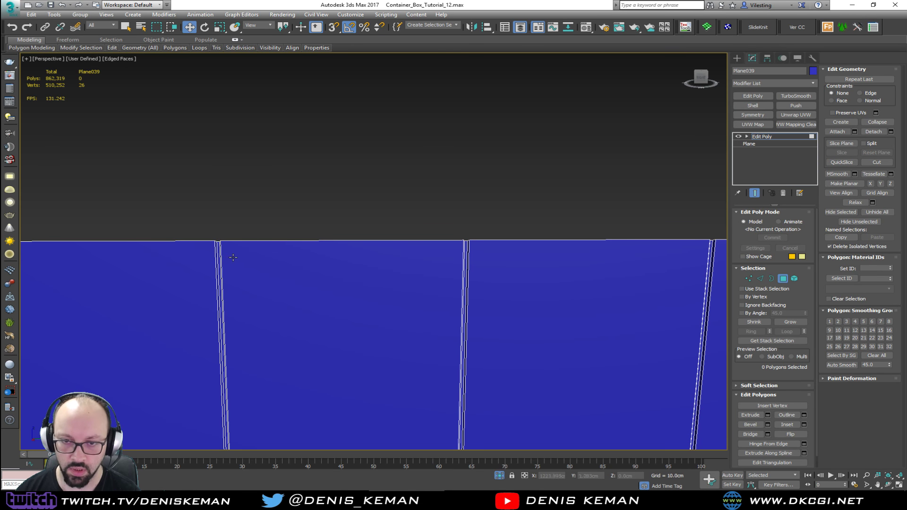
pyautogui.scroll(-5, 232, 258)
# - Select all edges along the front panel's upper border and make them planar in Z
pyautogui.press('2')
pyautogui.click(268, 204)
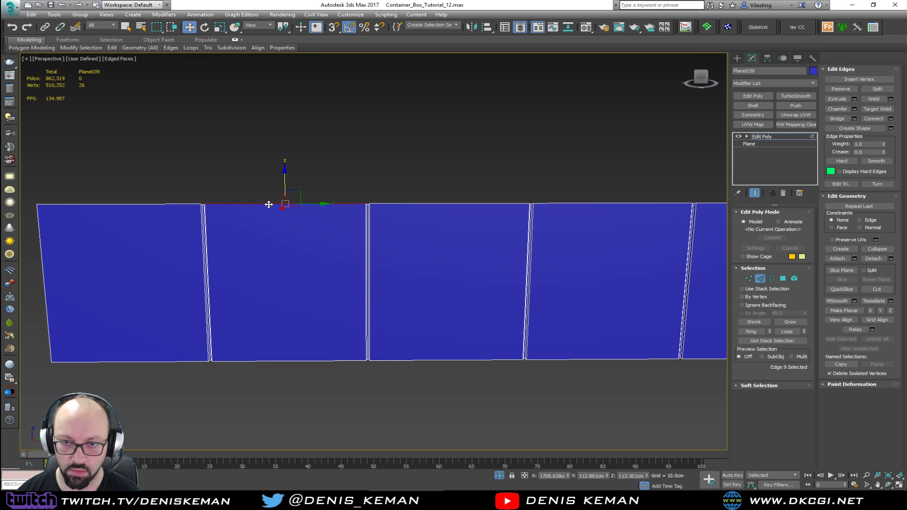
pyautogui.doubleClick(269, 204)
pyautogui.moveTo(353, 210); pyautogui.dragTo(341, 210, button='middle')
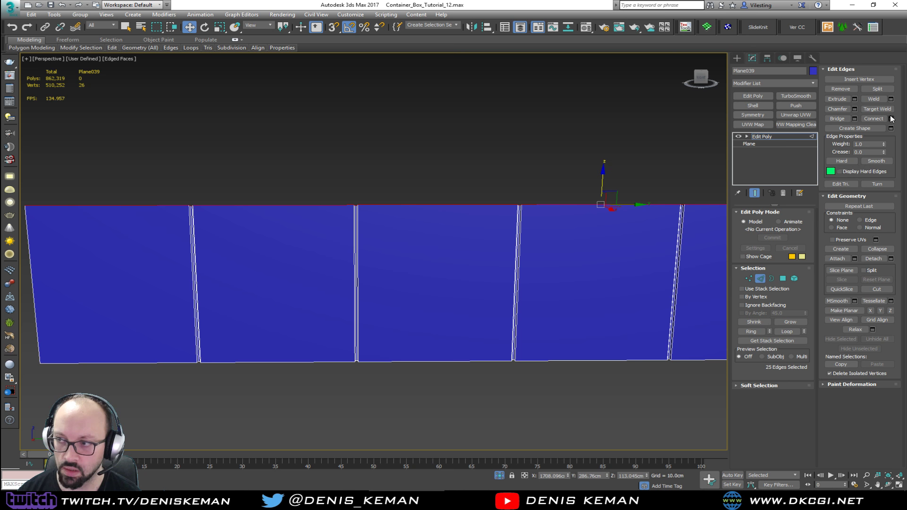
pyautogui.click(890, 310)
# - Select only the edges along the front panel's lower border, leaving out its vertical and upper edges
pyautogui.moveTo(586, 281); pyautogui.dragTo(468, 226, button='middle')
pyautogui.scroll(-5, 468, 226)
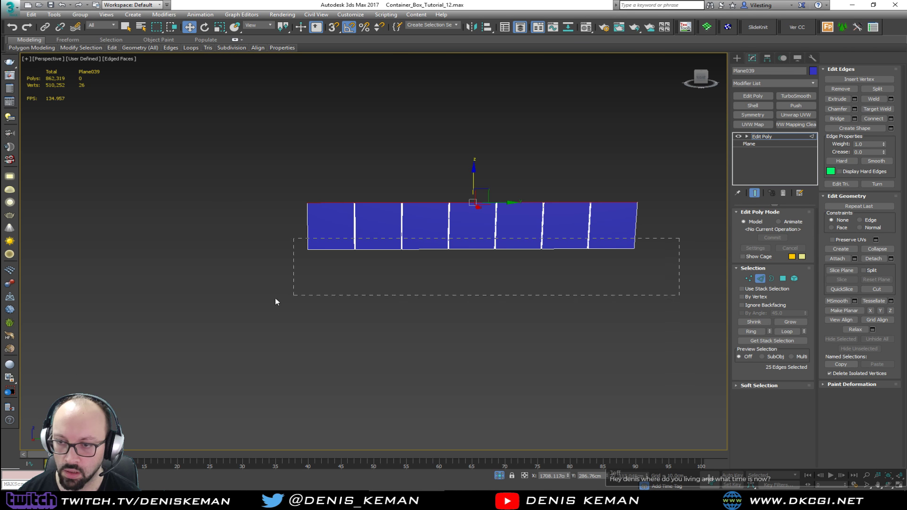
pyautogui.keyDown('ctrl'); pyautogui.moveTo(275, 302); pyautogui.dragTo(274, 301); pyautogui.keyUp('ctrl')
pyautogui.keyDown('alt'); pyautogui.moveTo(678, 217); pyautogui.dragTo(679, 218); pyautogui.keyUp('alt')
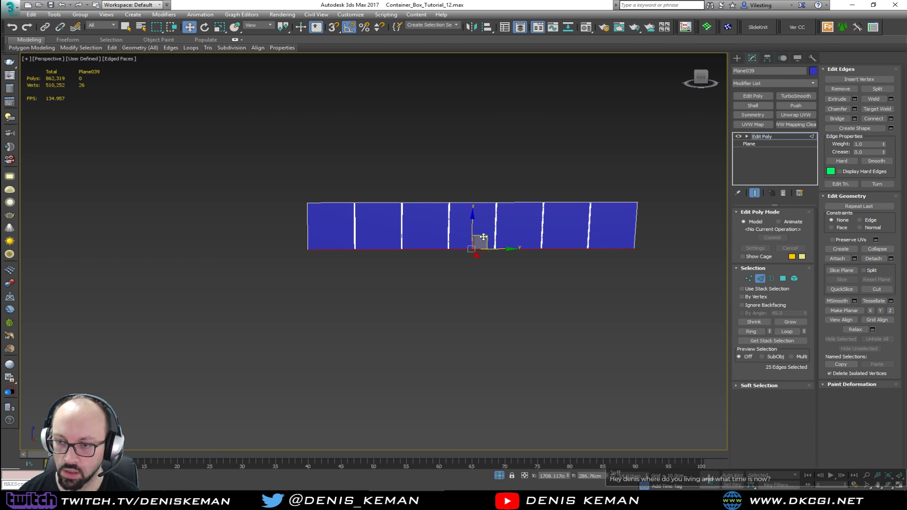
pyautogui.scroll(4, 457, 243)
pyautogui.click(480, 172)
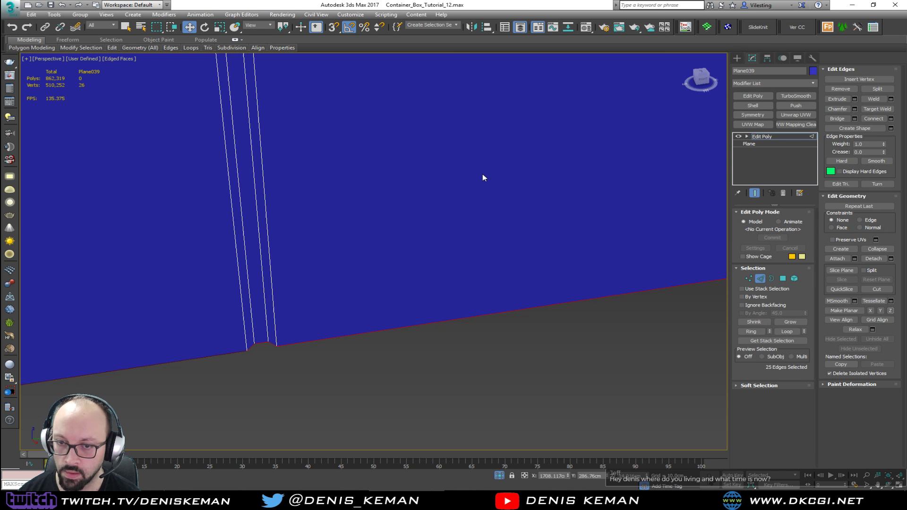
# - End the panel's isolation, clear the edge selection, leave sub-object editing and deselect the front panel
pyautogui.scroll(-5, 392, 305)
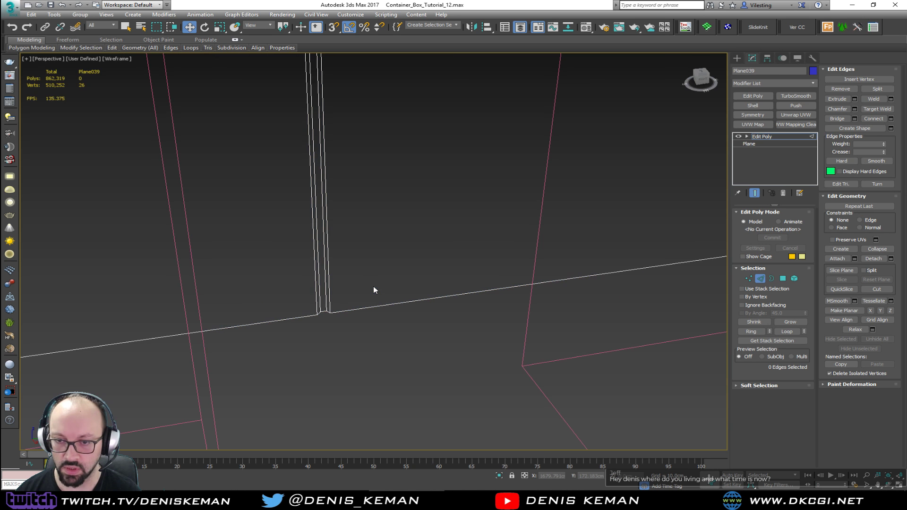
pyautogui.click(373, 285)
pyautogui.scroll(-6, 373, 246)
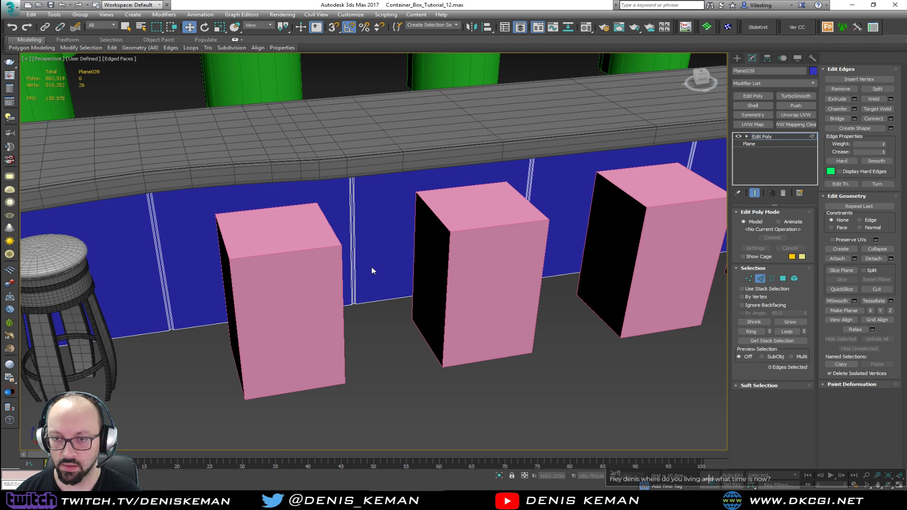
pyautogui.click(782, 279)
pyautogui.click(525, 393)
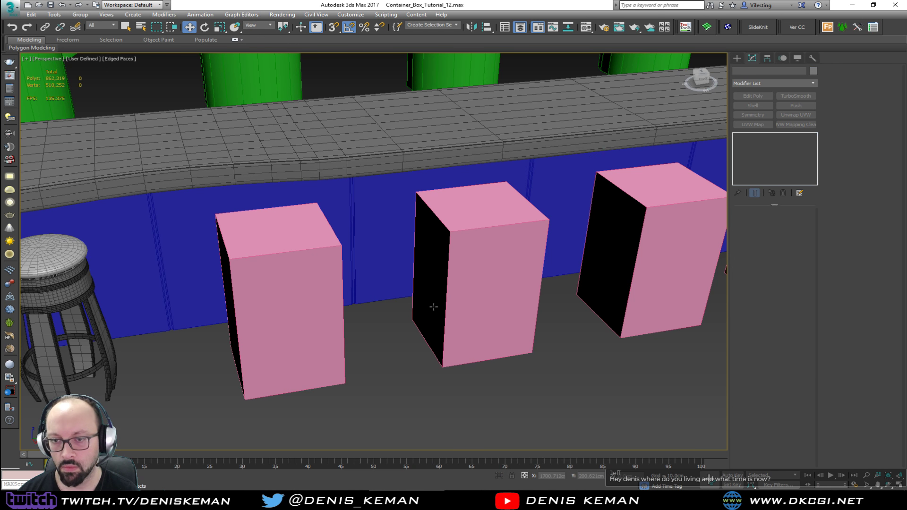
# - Examine the grooved front panel behind the placeholder boxes with edged faces, plain shading and wireframe display
pyautogui.press('F4')
pyautogui.press('F4')
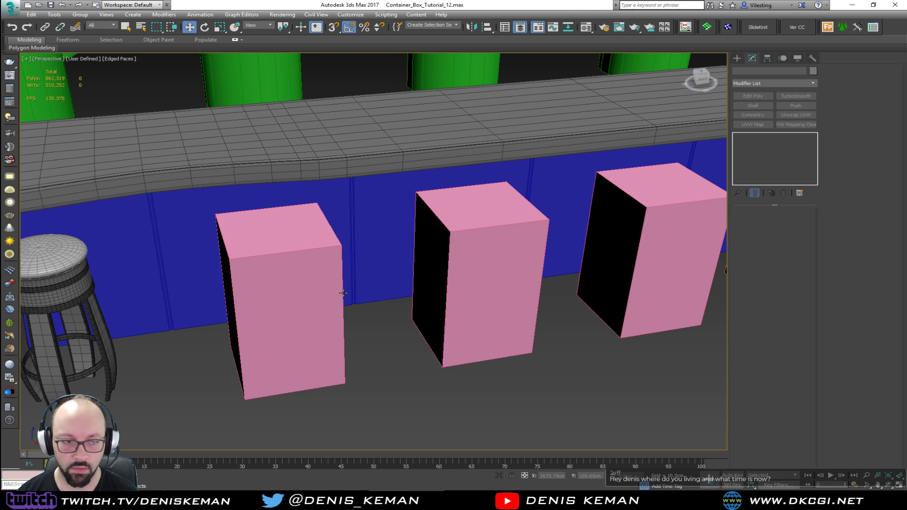
pyautogui.moveTo(343, 293)
pyautogui.keyDown('alt'); pyautogui.mouseDown(button='middle')
pyautogui.moveTo(367, 289)
pyautogui.moveTo(333, 286)
pyautogui.mouseUp(button='middle'); pyautogui.keyUp('alt')
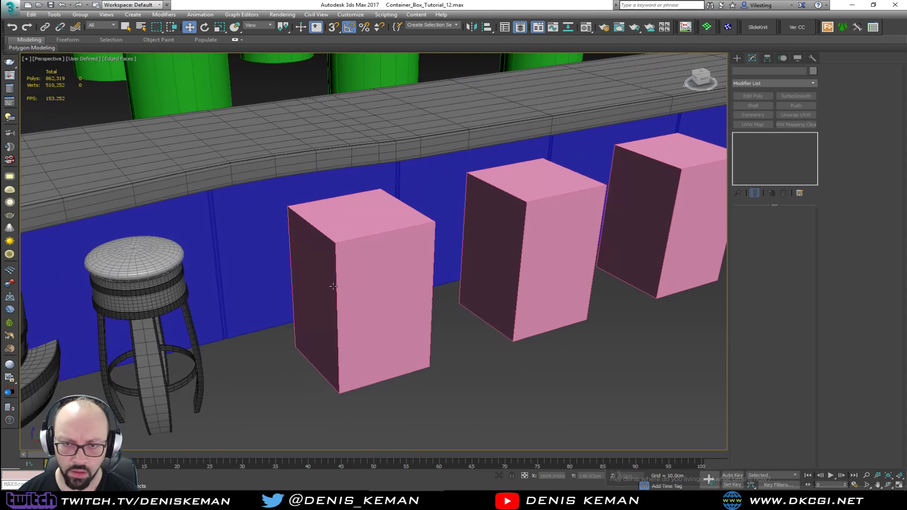
pyautogui.scroll(5, 243, 247)
pyautogui.press('F4')
pyautogui.moveTo(245, 251)
pyautogui.mouseDown(button='middle')
pyautogui.moveTo(255, 210)
pyautogui.moveTo(285, 228)
pyautogui.moveTo(264, 239)
pyautogui.moveTo(233, 225)
pyautogui.moveTo(300, 213)
pyautogui.mouseUp(button='middle')
pyautogui.scroll(-3, 255, 211)
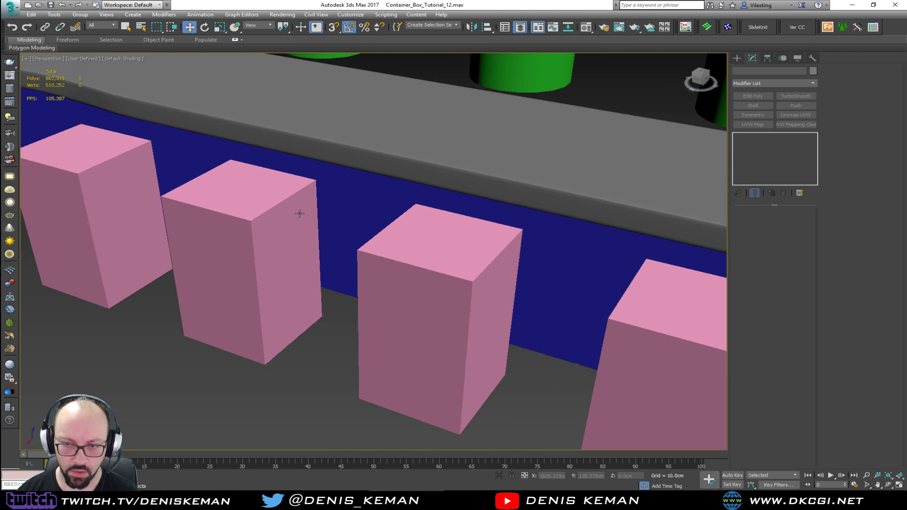
pyautogui.press('F3')
pyautogui.scroll(-3, 311, 226)
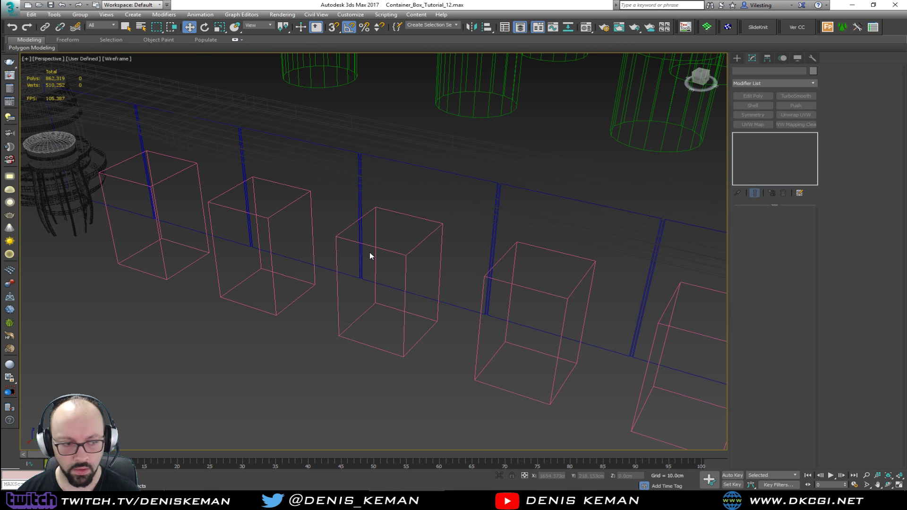
pyautogui.press('F3')
pyautogui.moveTo(369, 256)
pyautogui.keyDown('alt'); pyautogui.mouseDown(button='middle')
pyautogui.moveTo(333, 225)
pyautogui.moveTo(422, 216)
pyautogui.mouseUp(button='middle'); pyautogui.keyUp('alt')
pyautogui.press('F4')
# - Change the front panel's object color to dark gray, deselect it and display the scene without edged faces
pyautogui.click(389, 206)
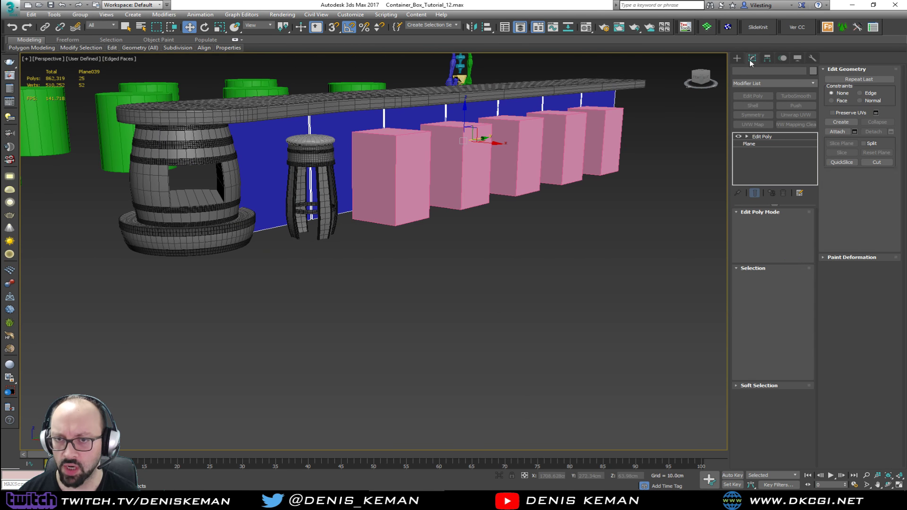
pyautogui.click(813, 71)
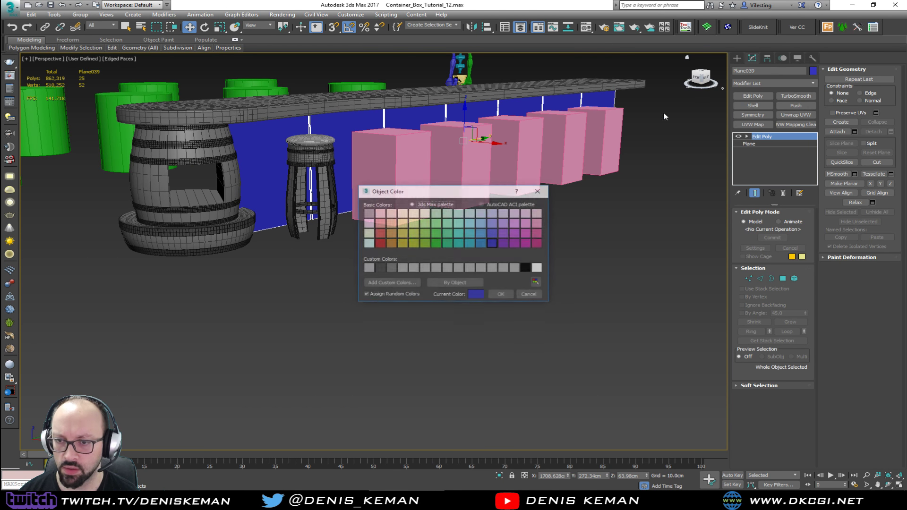
pyautogui.click(395, 267)
pyautogui.click(504, 295)
pyautogui.click(459, 276)
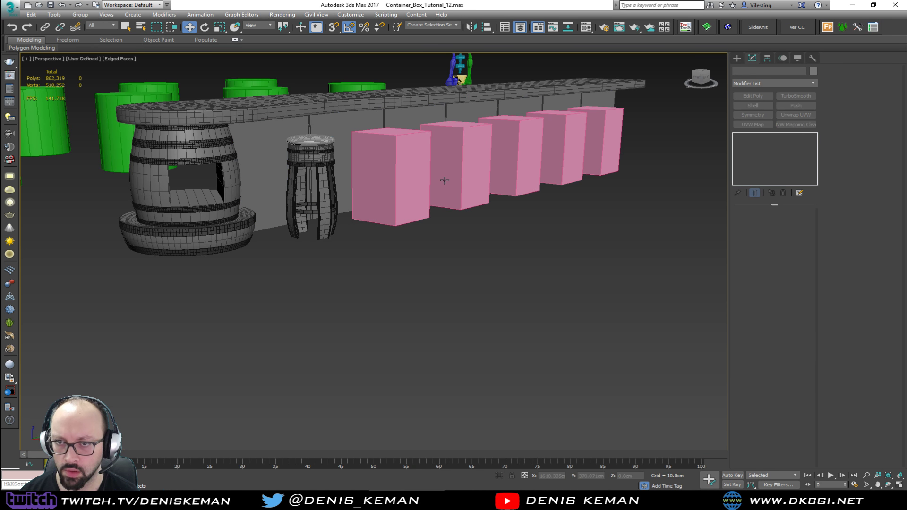
pyautogui.moveTo(444, 180)
pyautogui.keyDown('alt'); pyautogui.mouseDown(button='middle')
pyautogui.moveTo(395, 193)
pyautogui.moveTo(462, 192)
pyautogui.moveTo(415, 168)
pyautogui.moveTo(428, 258)
pyautogui.moveTo(420, 250)
pyautogui.moveTo(429, 237)
pyautogui.moveTo(411, 245)
pyautogui.moveTo(429, 223)
pyautogui.moveTo(427, 260)
pyautogui.mouseUp(button='middle'); pyautogui.keyUp('alt')
pyautogui.press('F4')
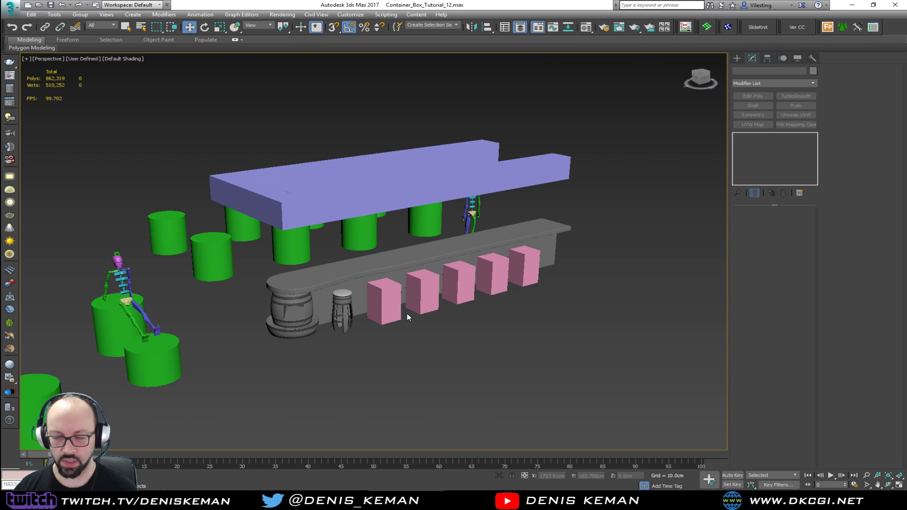
# - Select all parts of the bar stool in wireframe display and group them under the name Bar_Chair
pyautogui.scroll(5, 407, 313)
pyautogui.keyDown('alt'); pyautogui.moveTo(415, 310); pyautogui.dragTo(397, 314, button='middle'); pyautogui.keyUp('alt')
pyautogui.scroll(-8, 508, 293)
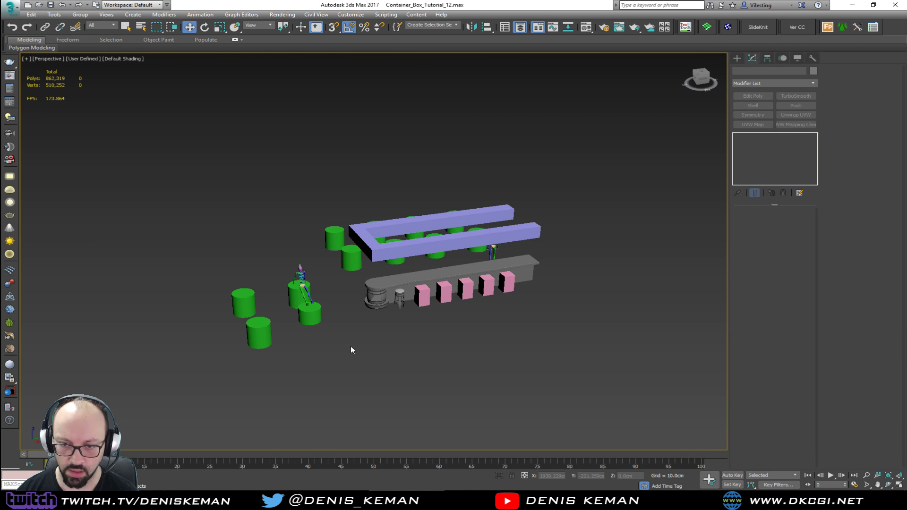
pyautogui.scroll(5, 397, 312)
pyautogui.click(371, 305)
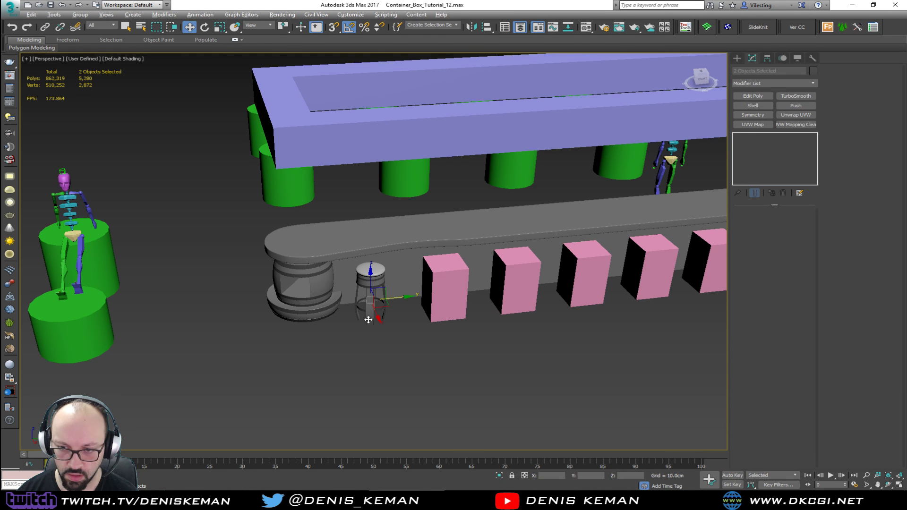
pyautogui.moveTo(397, 321)
pyautogui.keyDown('alt'); pyautogui.mouseDown(button='middle')
pyautogui.moveTo(430, 330)
pyautogui.moveTo(402, 314)
pyautogui.moveTo(399, 323)
pyautogui.mouseUp(button='middle'); pyautogui.keyUp('alt')
pyautogui.press('F3')
pyautogui.keyDown('ctrl'); pyautogui.click(376, 288); pyautogui.keyUp('ctrl')
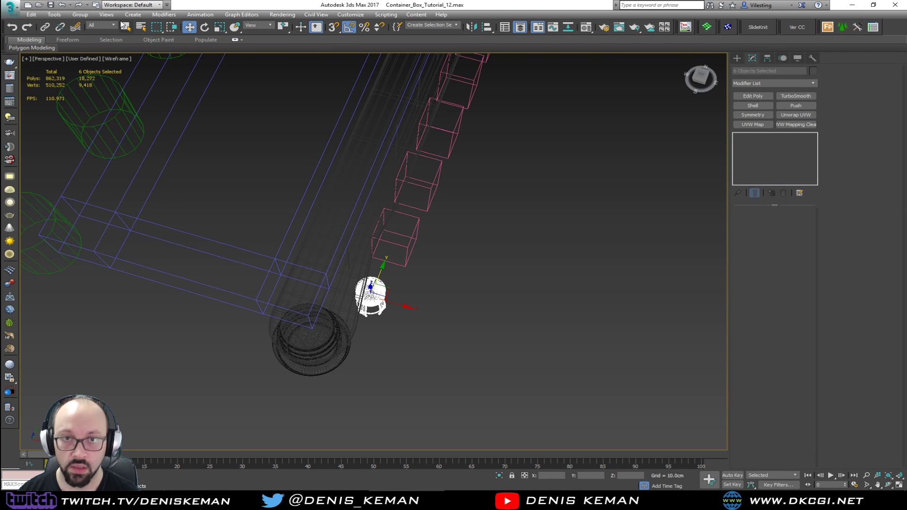
pyautogui.click(80, 14)
pyautogui.click(87, 25)
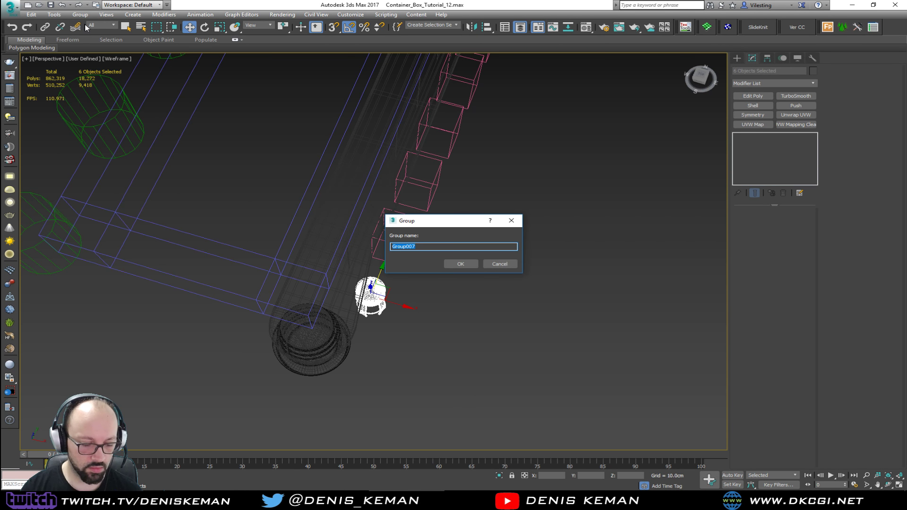
pyautogui.write('Bar_Chair')
pyautogui.press('Return')
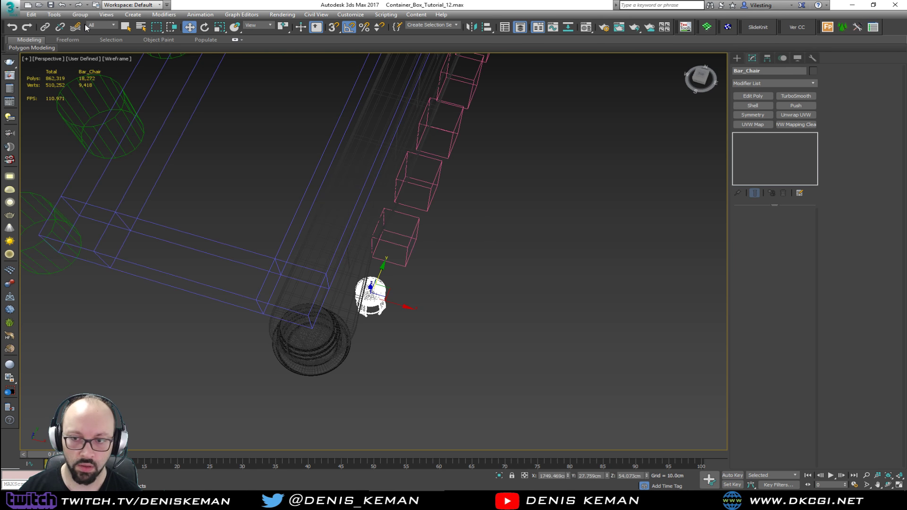
# - Clone the Bar_Chair group along the counter as five copies
pyautogui.keyDown('alt'); pyautogui.moveTo(492, 213); pyautogui.dragTo(430, 296, button='middle'); pyautogui.keyUp('alt')
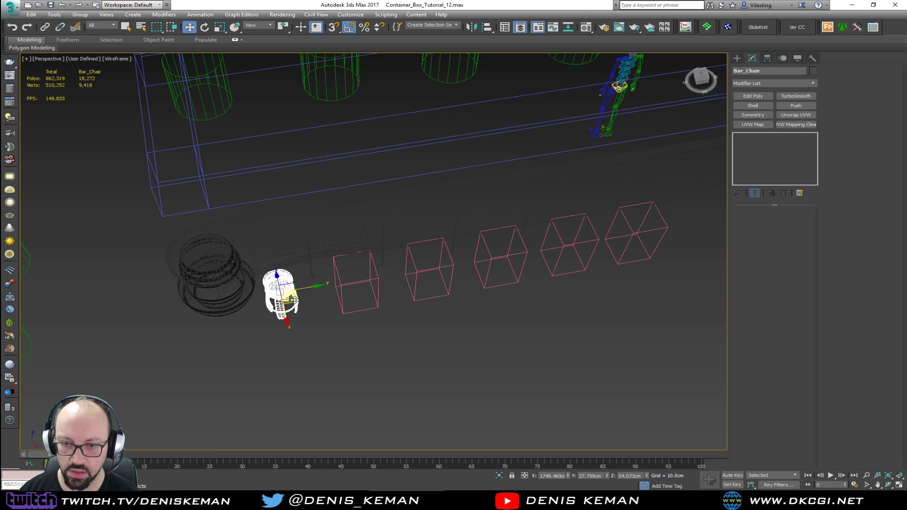
pyautogui.moveTo(294, 300)
pyautogui.keyDown('shift'); pyautogui.mouseDown()
pyautogui.moveTo(383, 330)
pyautogui.moveTo(435, 307)
pyautogui.mouseUp(); pyautogui.keyUp('shift')
pyautogui.click(456, 284)
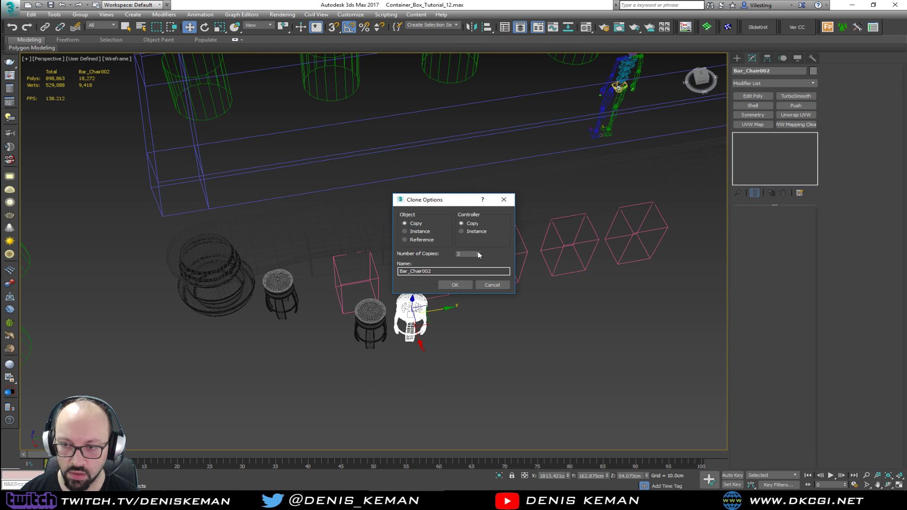
pyautogui.click(478, 253)
pyautogui.click(455, 285)
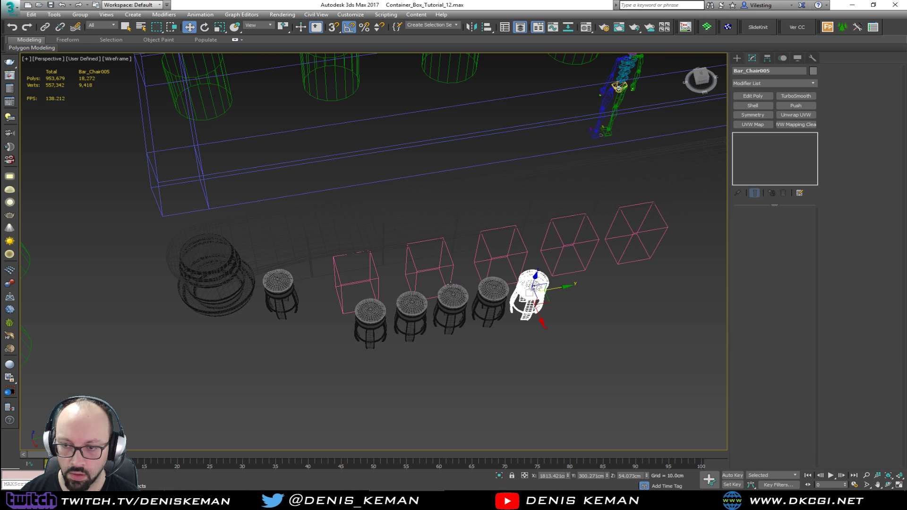
# - Align two stool copies center to center in X and Y with the two placeholder boxes farthest from the barrel
pyautogui.moveTo(444, 279); pyautogui.dragTo(346, 278, button='middle')
pyautogui.press('F3')
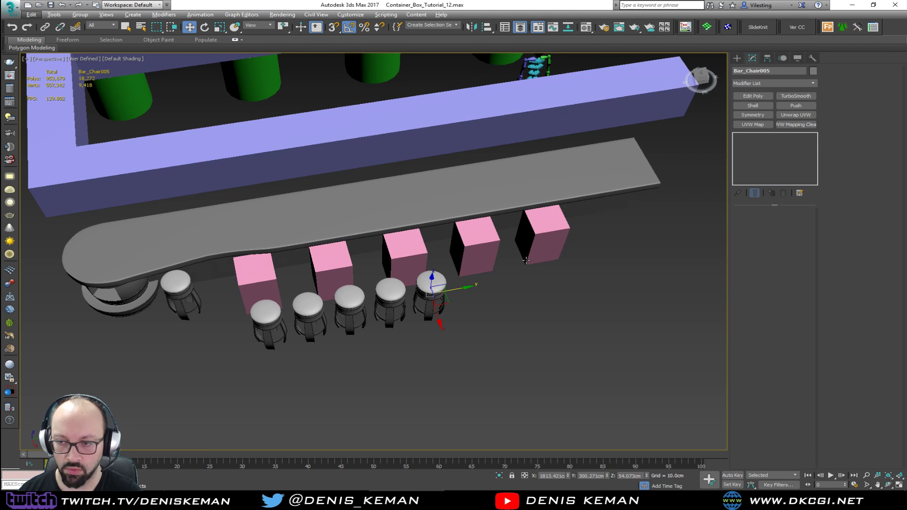
pyautogui.hotkey('alt', 'a')
pyautogui.click(535, 261)
pyautogui.click(457, 317)
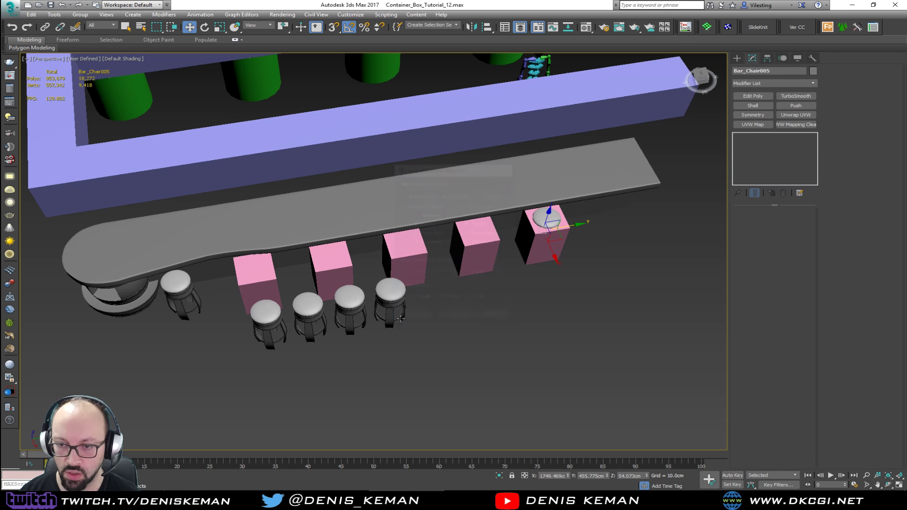
pyautogui.click(389, 291)
pyautogui.hotkey('alt', 'a')
pyautogui.click(472, 259)
pyautogui.click(456, 316)
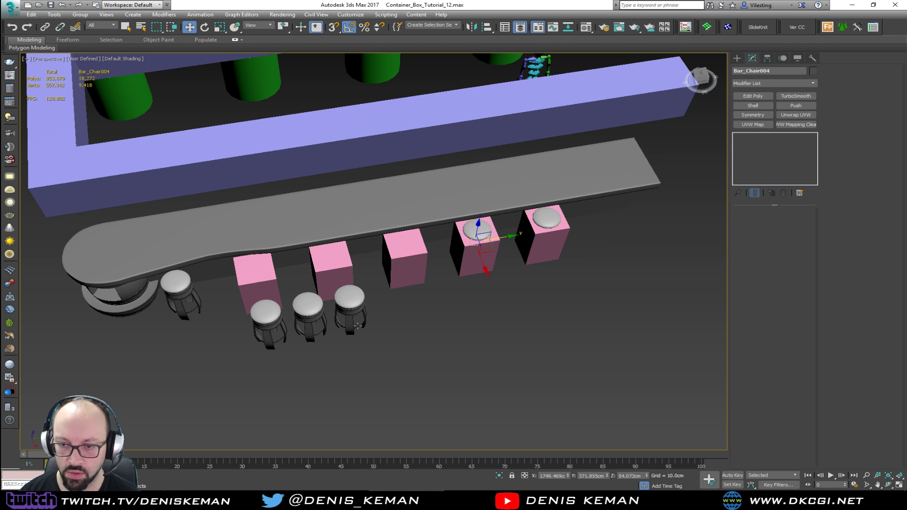
# - Align the other three stool copies center to center in X and Y with the remaining three placeholder boxes
pyautogui.click(350, 302)
pyautogui.hotkey('alt', 'a')
pyautogui.click(405, 250)
pyautogui.click(455, 316)
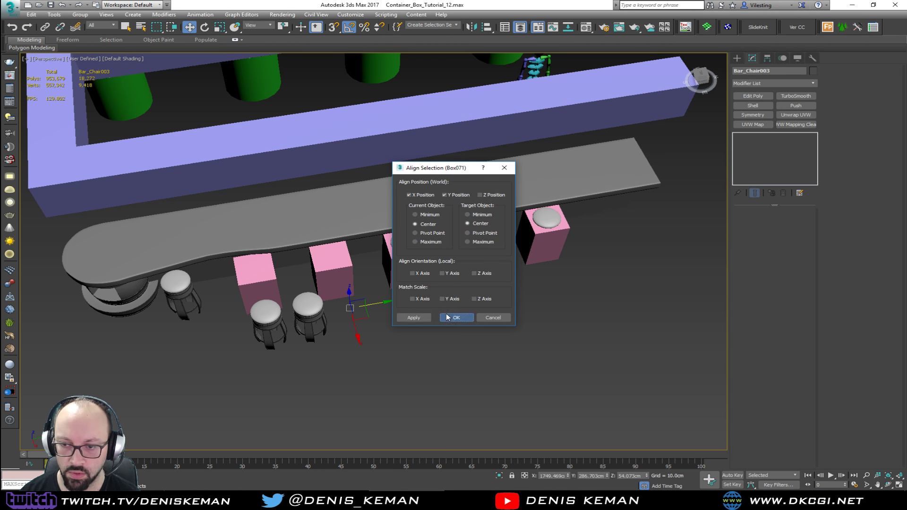
pyautogui.click(310, 306)
pyautogui.hotkey('alt', 'a')
pyautogui.click(334, 278)
pyautogui.click(456, 317)
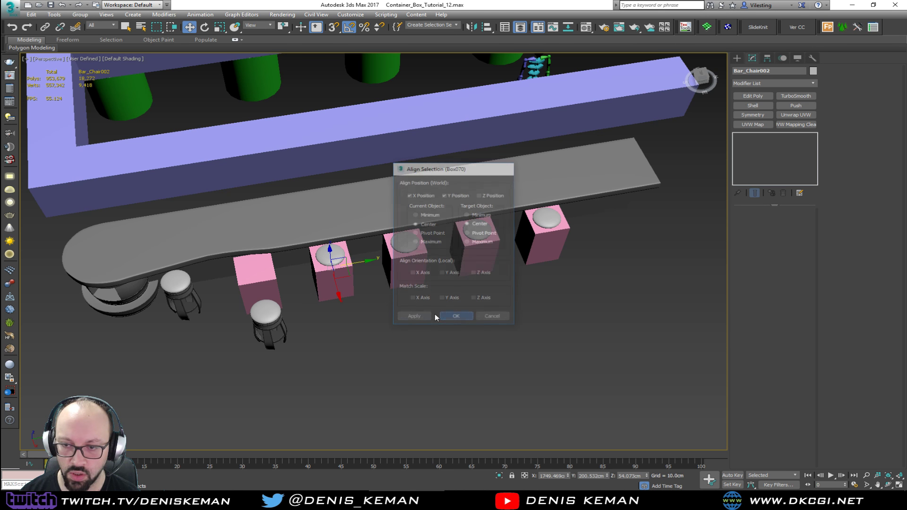
pyautogui.click(266, 314)
pyautogui.hotkey('alt', 'a')
pyautogui.click(277, 286)
pyautogui.click(456, 317)
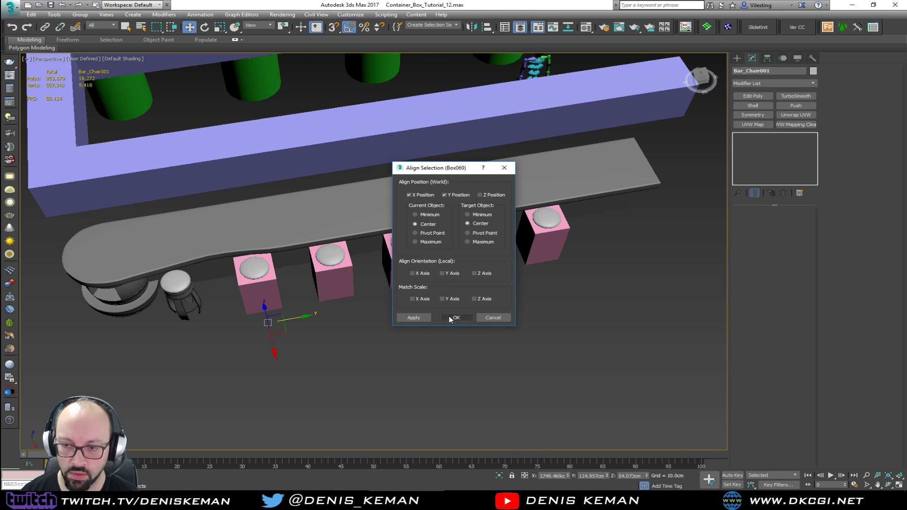
# - Delete the five pink placeholder boxes around the aligned stools
pyautogui.click(547, 241)
pyautogui.keyDown('ctrl'); pyautogui.click(487, 267); pyautogui.keyUp('ctrl')
pyautogui.keyDown('ctrl'); pyautogui.click(405, 276); pyautogui.keyUp('ctrl')
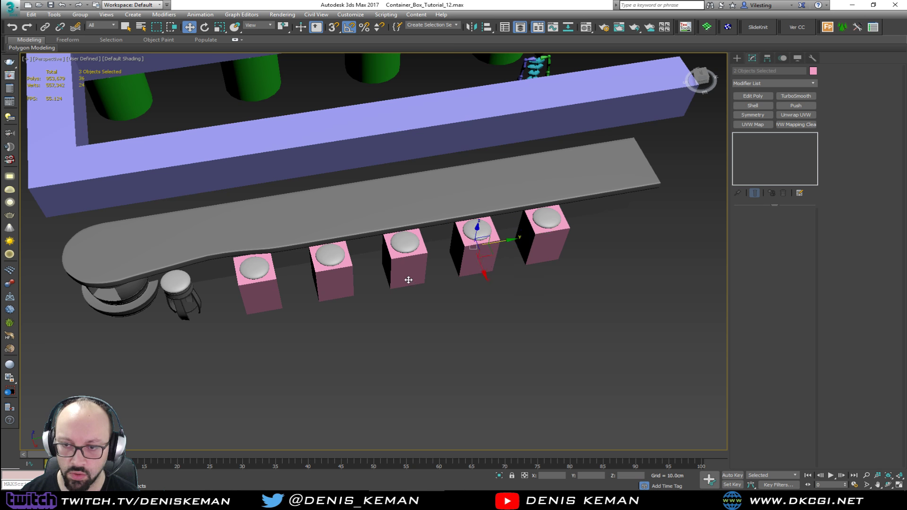
pyautogui.keyDown('ctrl'); pyautogui.click(312, 301); pyautogui.keyUp('ctrl')
pyautogui.keyDown('ctrl'); pyautogui.click(275, 304); pyautogui.keyUp('ctrl')
pyautogui.press('F4')
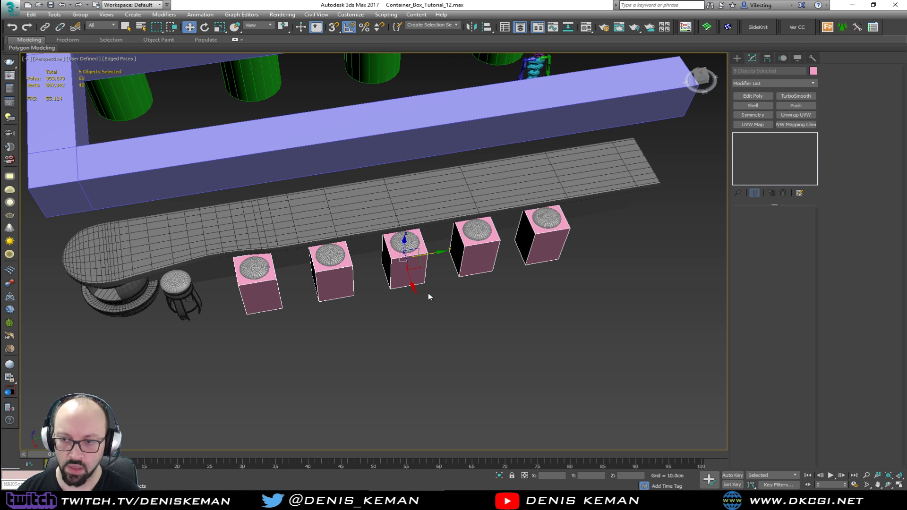
pyautogui.press('Delete')
# - Turn off edged faces and unhide all objects in the scene
pyautogui.moveTo(429, 288)
pyautogui.keyDown('alt'); pyautogui.mouseDown(button='middle')
pyautogui.moveTo(466, 277)
pyautogui.moveTo(473, 262)
pyautogui.moveTo(431, 251)
pyautogui.moveTo(435, 266)
pyautogui.moveTo(404, 281)
pyautogui.moveTo(305, 269)
pyautogui.moveTo(317, 274)
pyautogui.moveTo(469, 275)
pyautogui.moveTo(319, 219)
pyautogui.mouseUp(button='middle'); pyautogui.keyUp('alt')
pyautogui.press('F3')
pyautogui.press('F3')
pyautogui.press('F4')
pyautogui.rightClick(319, 220)
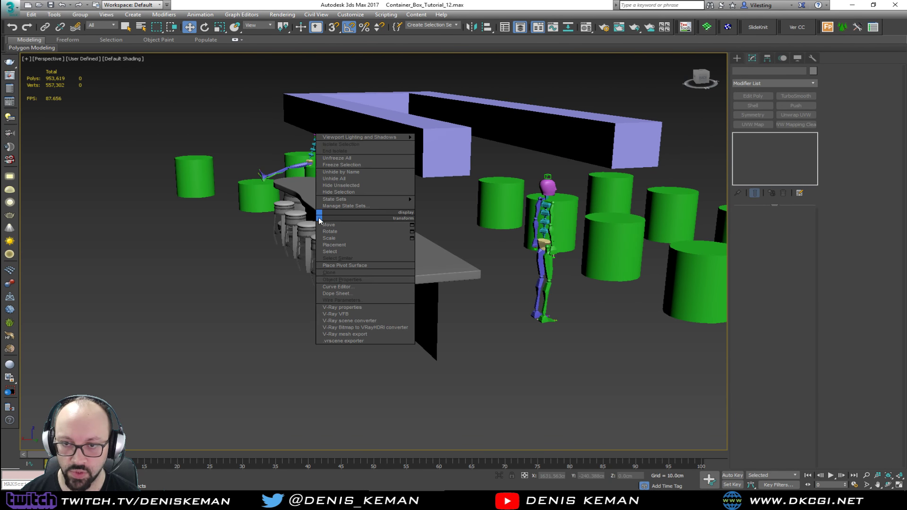
pyautogui.click(347, 152)
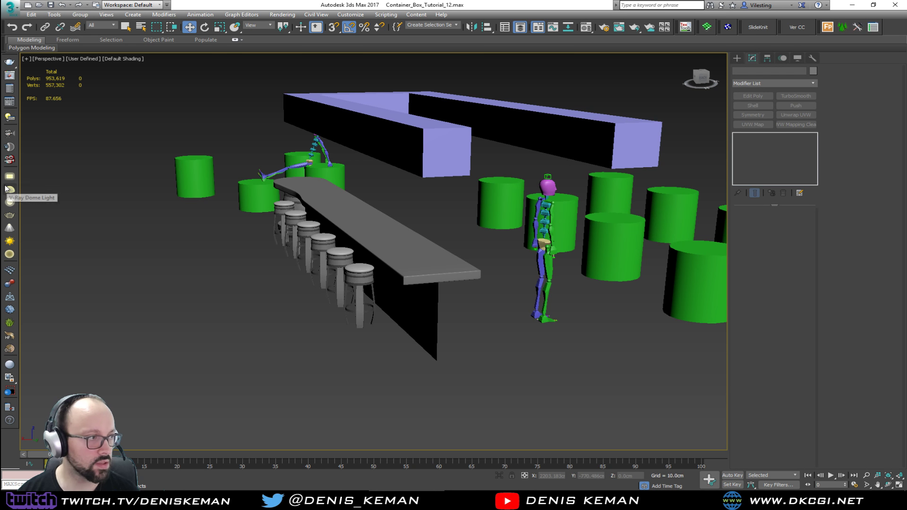
pyautogui.rightClick(207, 245)
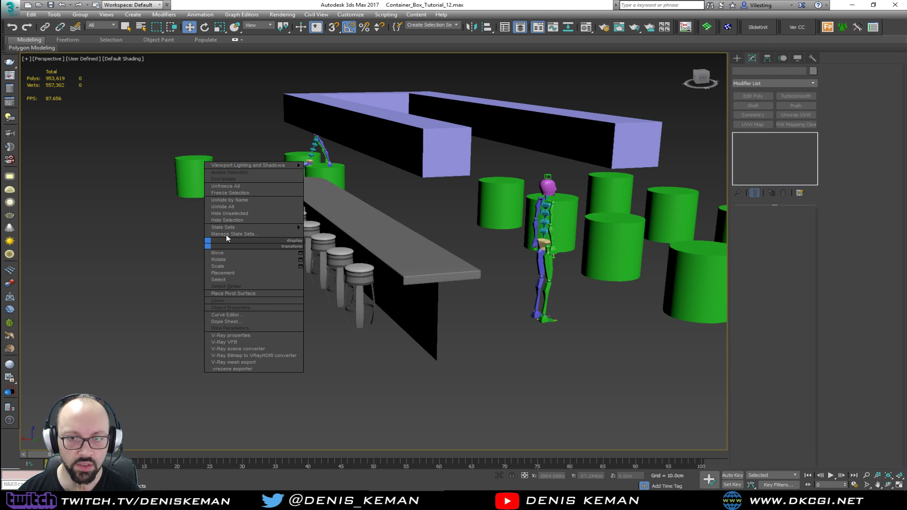
pyautogui.click(233, 206)
pyautogui.click(467, 274)
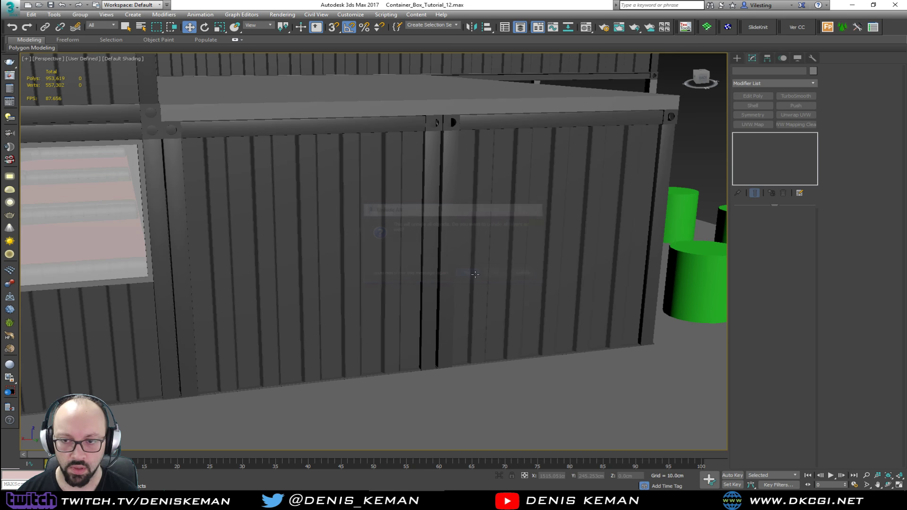
# - Hide the corrugated wall panels of the containers, leaving the frames displayed
pyautogui.scroll(-5, 340, 300)
pyautogui.scroll(4, 340, 300)
pyautogui.keyDown('alt'); pyautogui.moveTo(340, 300); pyautogui.dragTo(301, 301, button='middle'); pyautogui.keyUp('alt')
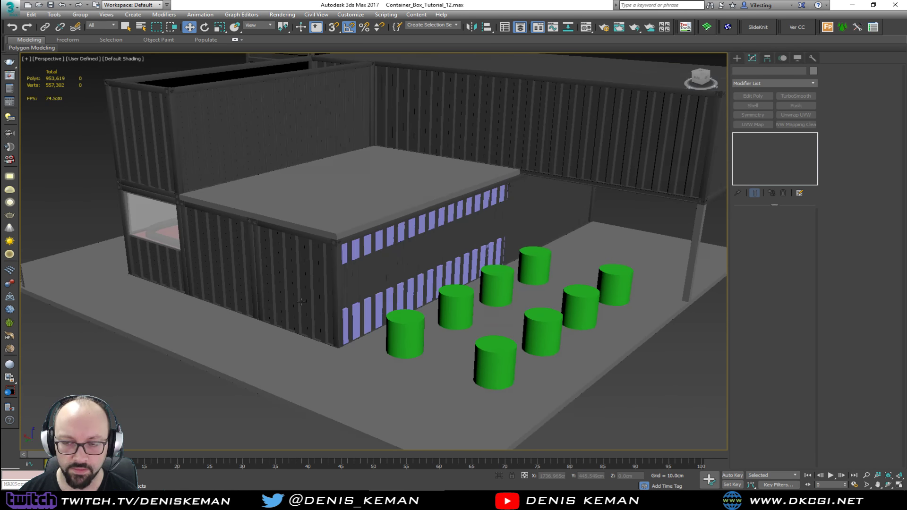
pyautogui.click(305, 300)
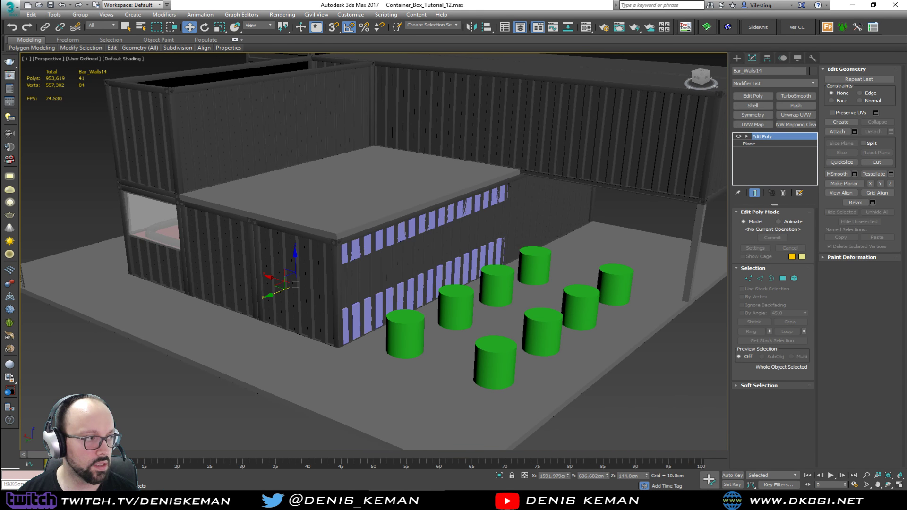
pyautogui.hotkey('ctrl', 'z')
pyautogui.hotkey('ctrl', 'z')
# - Hide the detached group of parts standing away from the building and the container's glass panels
pyautogui.scroll(-4, 313, 278)
pyautogui.moveTo(314, 277); pyautogui.dragTo(343, 222, button='middle')
pyautogui.moveTo(478, 330); pyautogui.dragTo(478, 330)
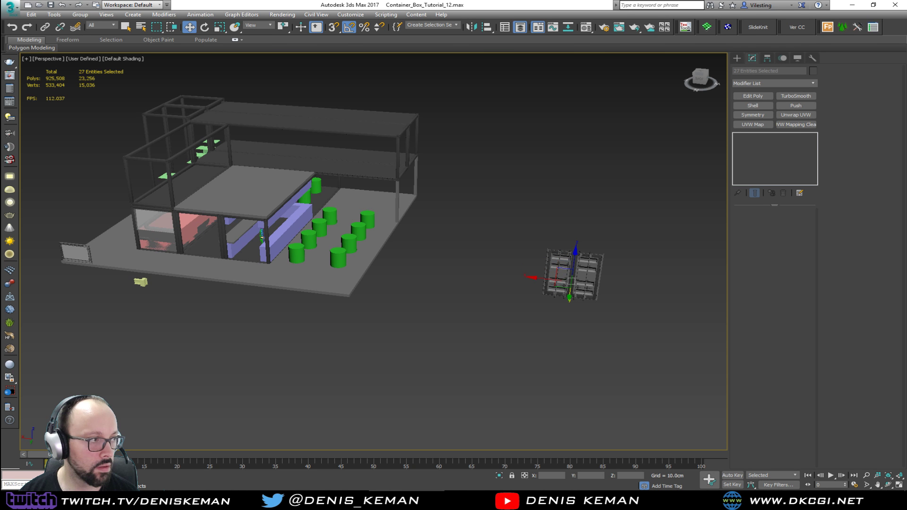
pyautogui.press('Delete')
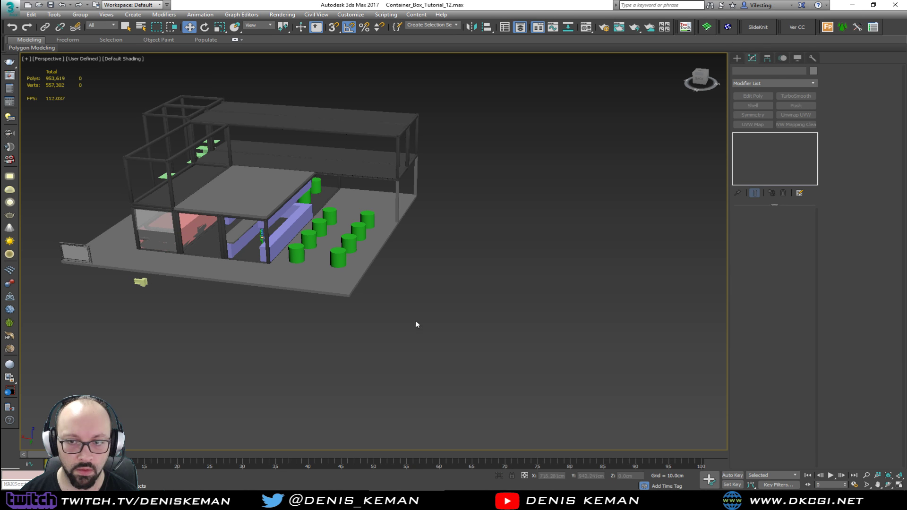
pyautogui.keyDown('alt'); pyautogui.moveTo(387, 321); pyautogui.dragTo(278, 265, button='middle'); pyautogui.keyUp('alt')
pyautogui.click(277, 263)
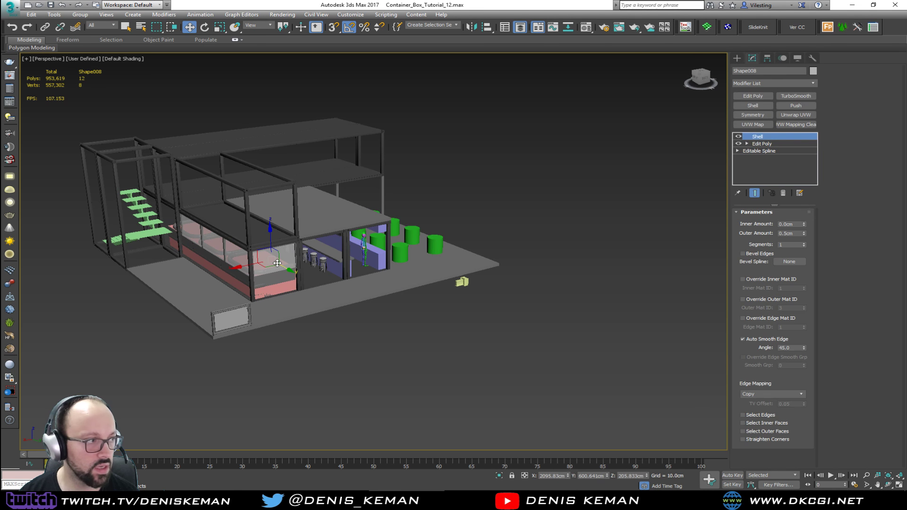
pyautogui.press('Delete')
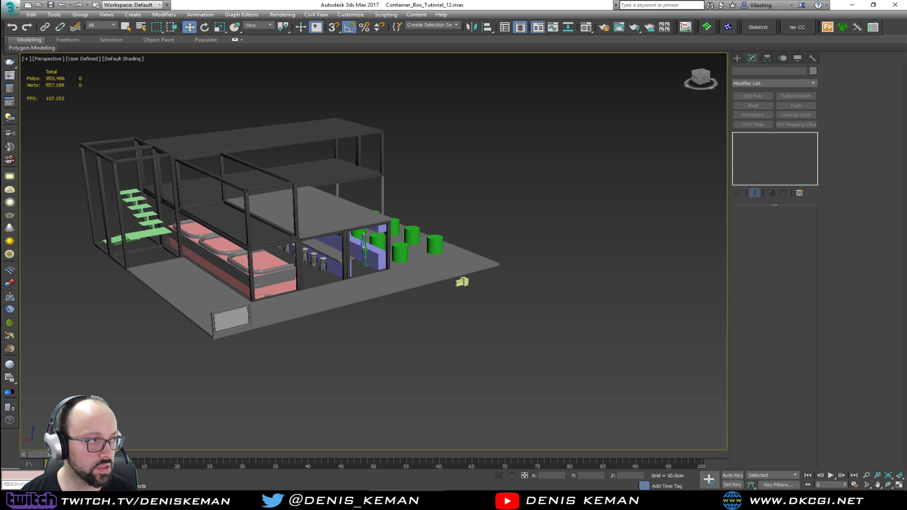
# - Hide the framed panel at the ground slab's corner and the two small yellow objects beyond it
pyautogui.keyDown('alt'); pyautogui.moveTo(339, 313); pyautogui.dragTo(623, 312, button='middle'); pyautogui.keyUp('alt')
pyautogui.moveTo(648, 275); pyautogui.dragTo(641, 277)
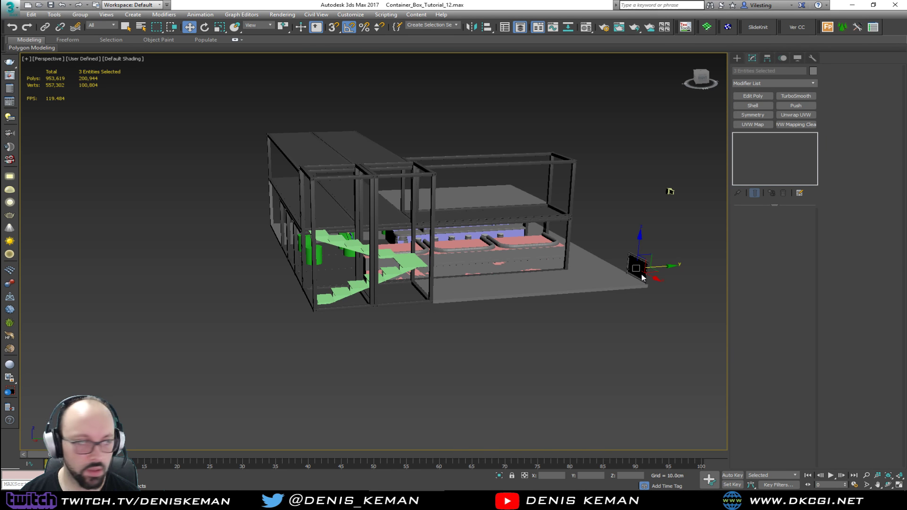
pyautogui.press('Delete')
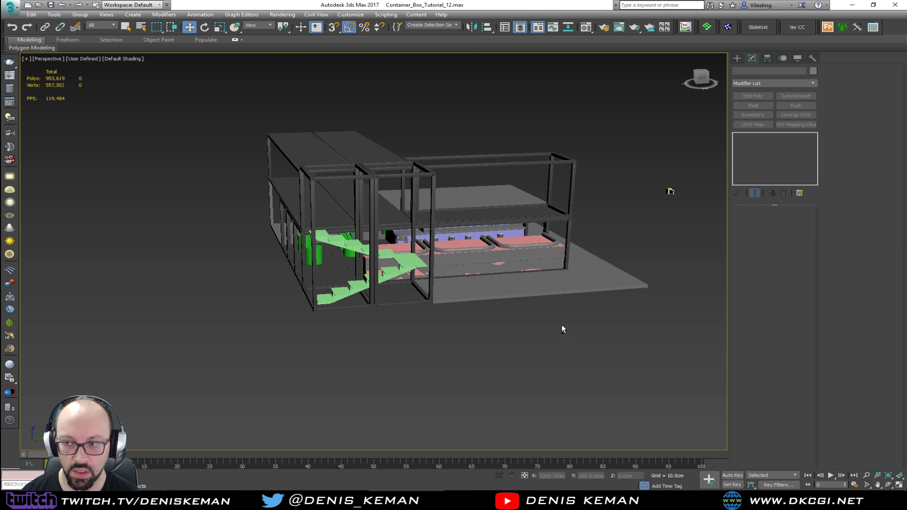
pyautogui.keyDown('alt'); pyautogui.moveTo(562, 330); pyautogui.dragTo(631, 336, button='middle'); pyautogui.keyUp('alt')
pyautogui.moveTo(649, 197); pyautogui.dragTo(696, 242)
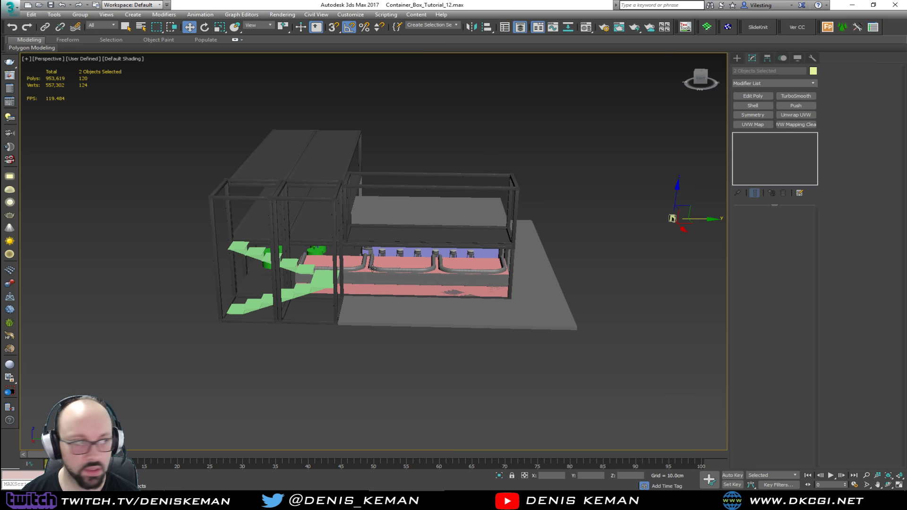
pyautogui.press('Delete')
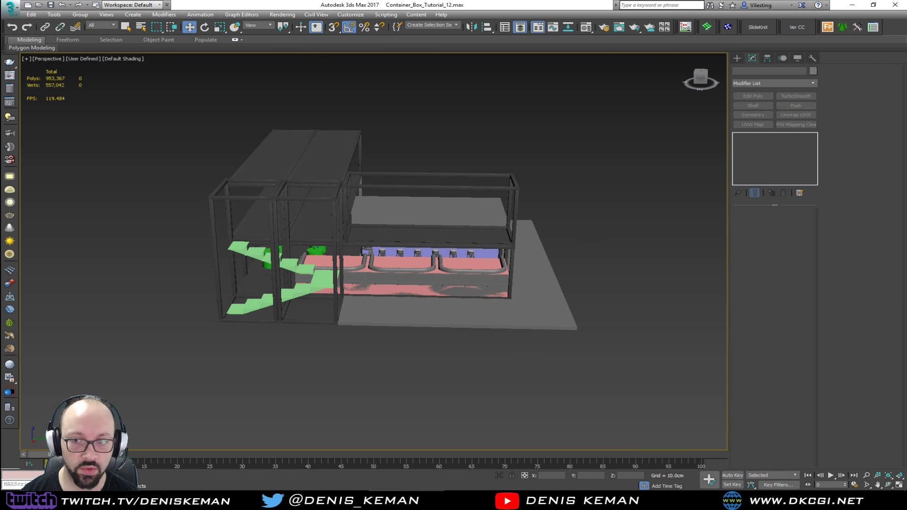
# - Hide the pink panels of the seating block and clear the selection
pyautogui.keyDown('alt'); pyautogui.moveTo(435, 361); pyautogui.dragTo(399, 364, button='middle'); pyautogui.keyUp('alt')
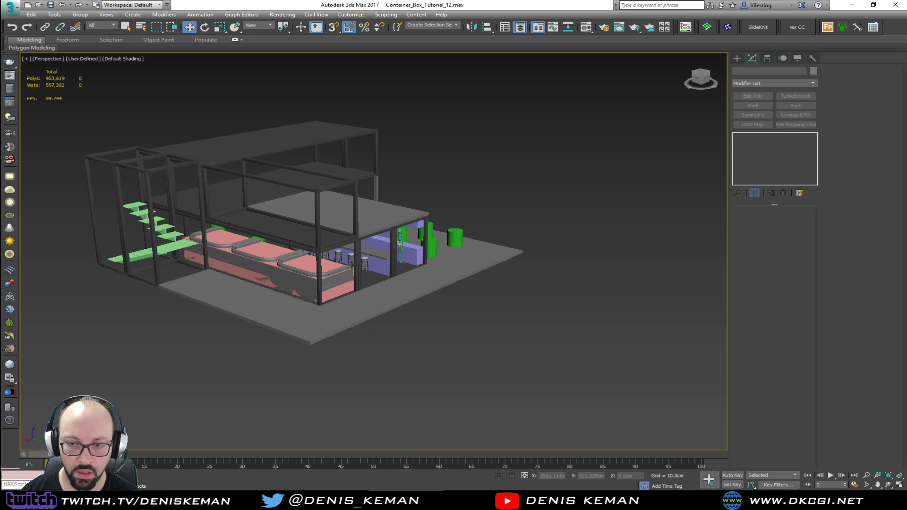
pyautogui.scroll(4, 352, 265)
pyautogui.keyDown('alt'); pyautogui.moveTo(399, 265); pyautogui.dragTo(287, 281, button='middle'); pyautogui.keyUp('alt')
pyautogui.moveTo(194, 287); pyautogui.dragTo(392, 318, button='middle')
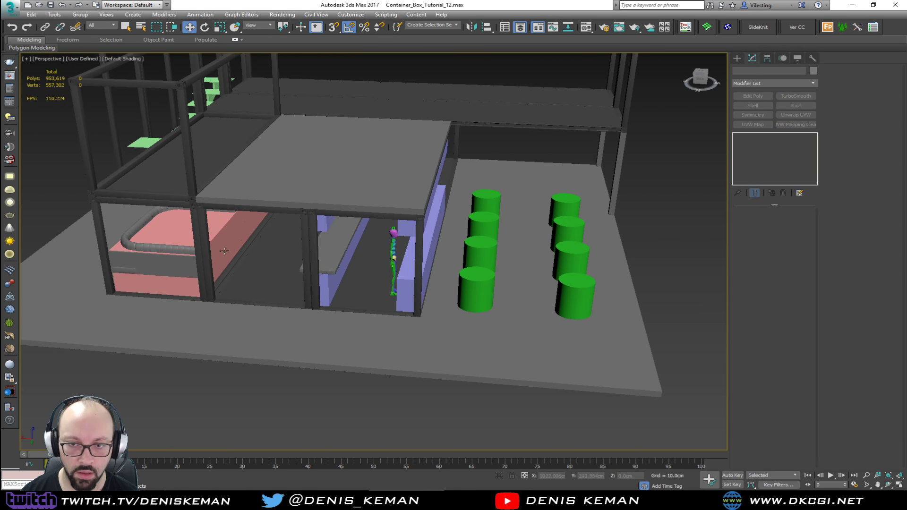
pyautogui.click(225, 251)
pyautogui.press('F4')
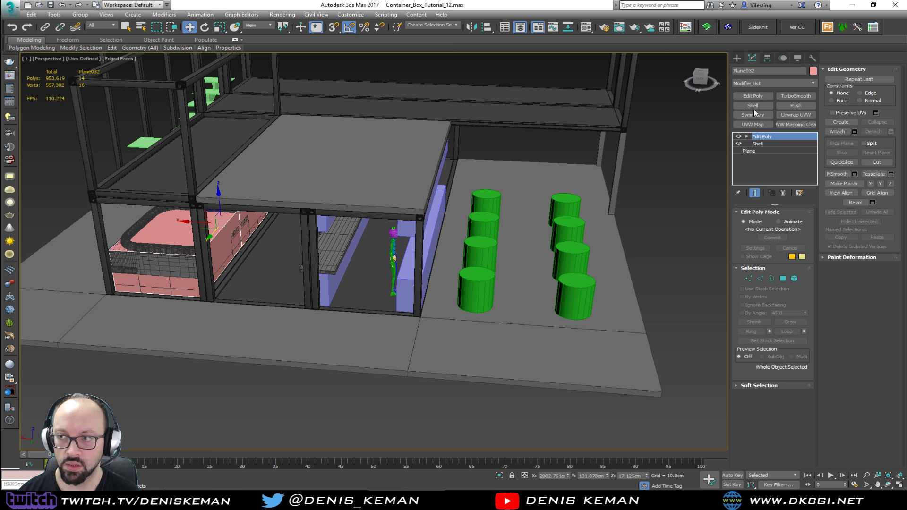
pyautogui.press('Delete')
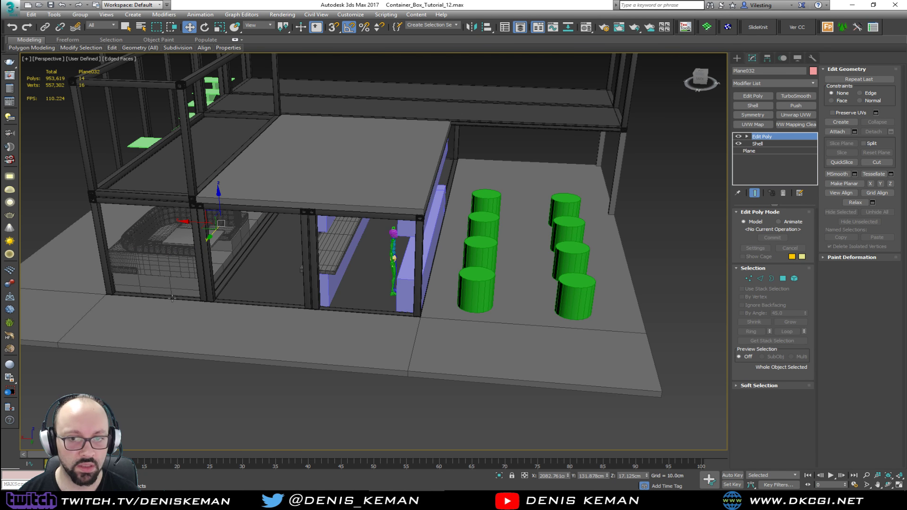
pyautogui.keyDown('alt'); pyautogui.moveTo(238, 291); pyautogui.dragTo(279, 280, button='middle'); pyautogui.keyUp('alt')
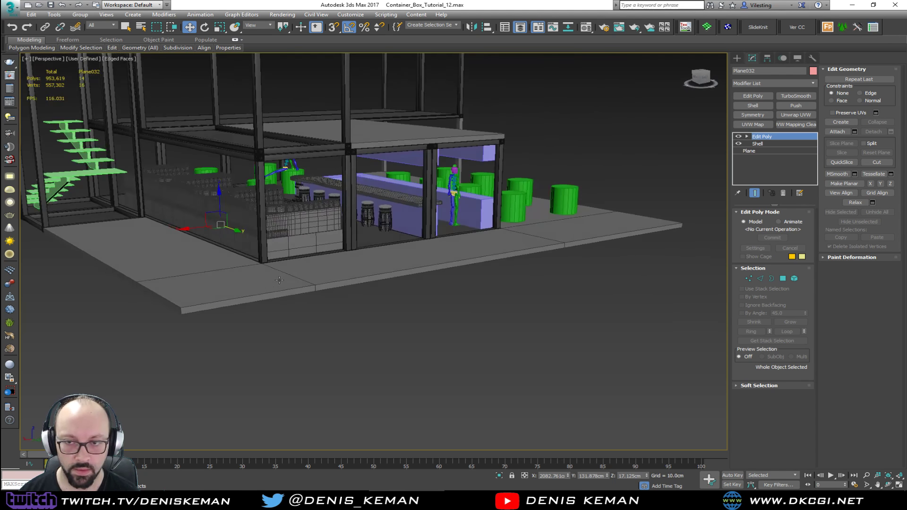
pyautogui.click(447, 324)
# - Hide the purple counter placeholder BarHolder_01 around the bar
pyautogui.scroll(6, 441, 203)
pyautogui.press('F4')
pyautogui.moveTo(406, 208)
pyautogui.mouseDown(button='middle')
pyautogui.moveTo(477, 278)
pyautogui.moveTo(301, 297)
pyautogui.moveTo(477, 291)
pyautogui.moveTo(170, 308)
pyautogui.moveTo(291, 342)
pyautogui.moveTo(248, 306)
pyautogui.moveTo(414, 302)
pyautogui.moveTo(297, 252)
pyautogui.mouseUp(button='middle')
pyautogui.scroll(10, 283, 336)
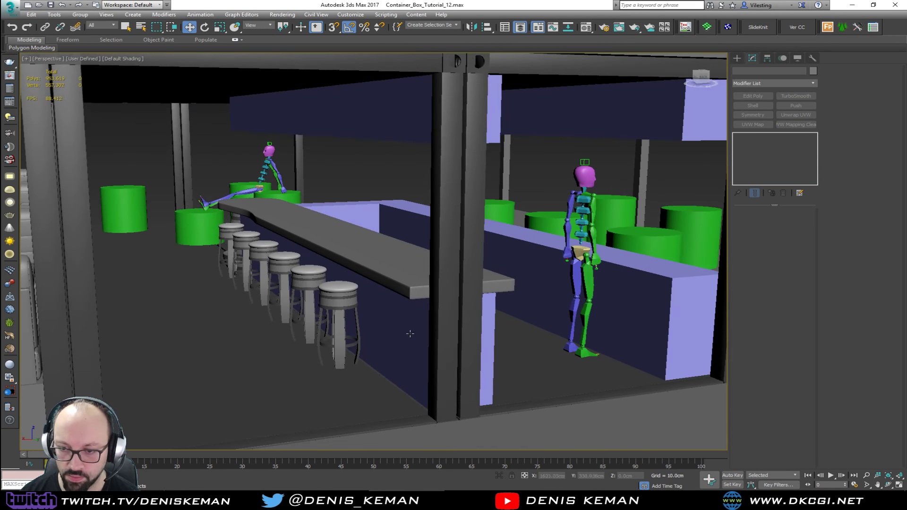
pyautogui.click(410, 333)
pyautogui.press('F4')
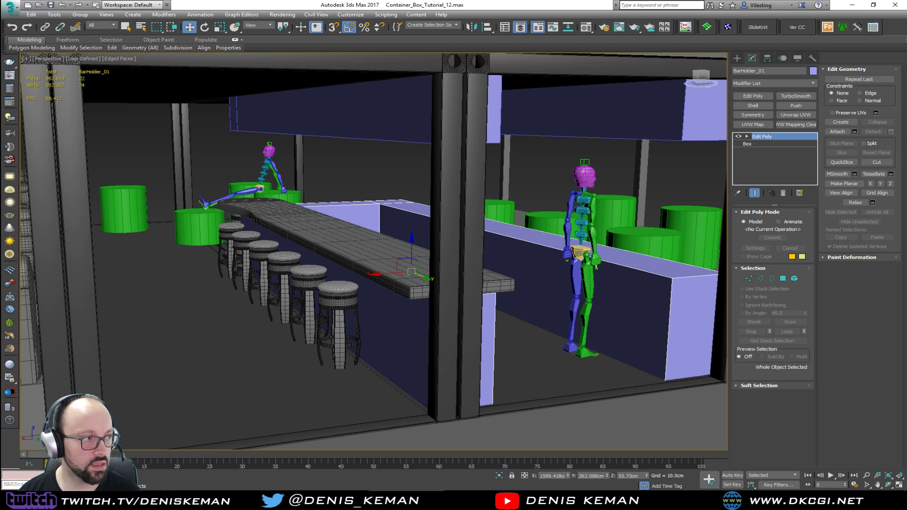
pyautogui.press('Delete')
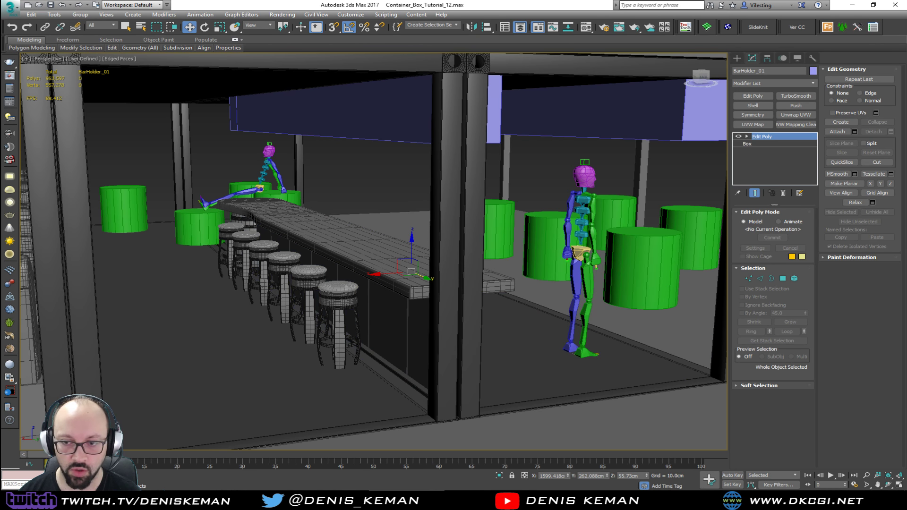
# - Examine the counter, barrel base and bar stools with edged faces shown, then the whole bar and seating layout from inside and outside
pyautogui.press('F4')
pyautogui.moveTo(235, 309)
pyautogui.keyDown('alt'); pyautogui.mouseDown(button='middle')
pyautogui.moveTo(332, 257)
pyautogui.moveTo(366, 297)
pyautogui.moveTo(448, 311)
pyautogui.moveTo(339, 301)
pyautogui.moveTo(293, 284)
pyautogui.moveTo(428, 284)
pyautogui.moveTo(502, 249)
pyautogui.moveTo(504, 291)
pyautogui.moveTo(502, 269)
pyautogui.moveTo(475, 255)
pyautogui.mouseUp(button='middle'); pyautogui.keyUp('alt')
pyautogui.click(682, 184)
pyautogui.scroll(3, 407, 295)
pyautogui.press('F4')
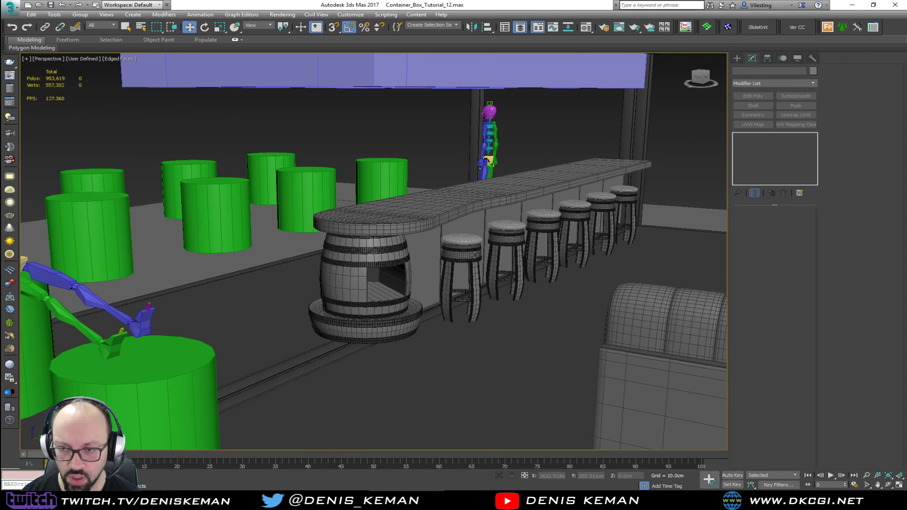
pyautogui.click(465, 256)
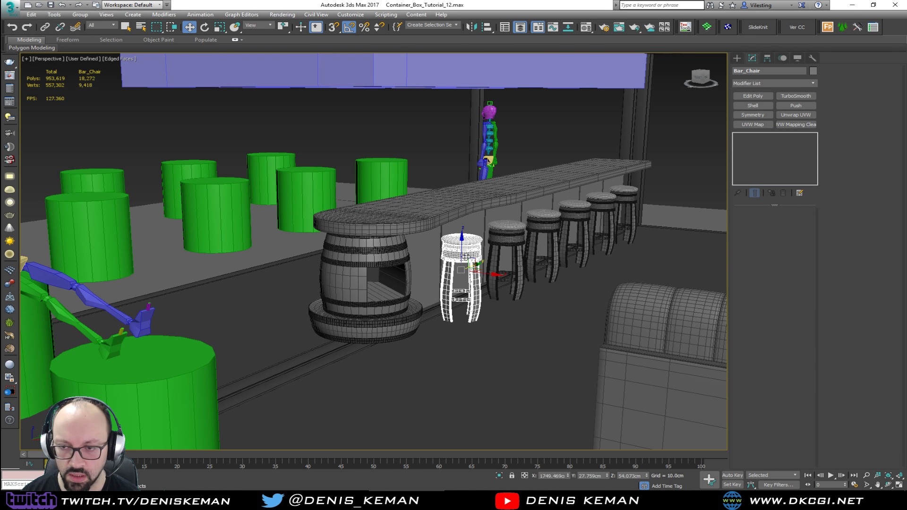
pyautogui.click(165, 379)
pyautogui.click(375, 256)
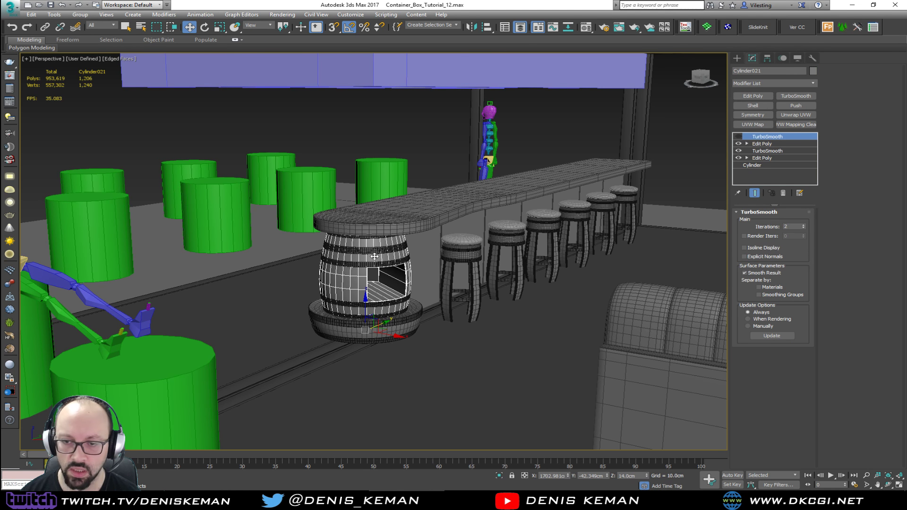
pyautogui.click(703, 164)
pyautogui.keyDown('alt'); pyautogui.moveTo(513, 169); pyautogui.dragTo(484, 216, button='middle'); pyautogui.keyUp('alt')
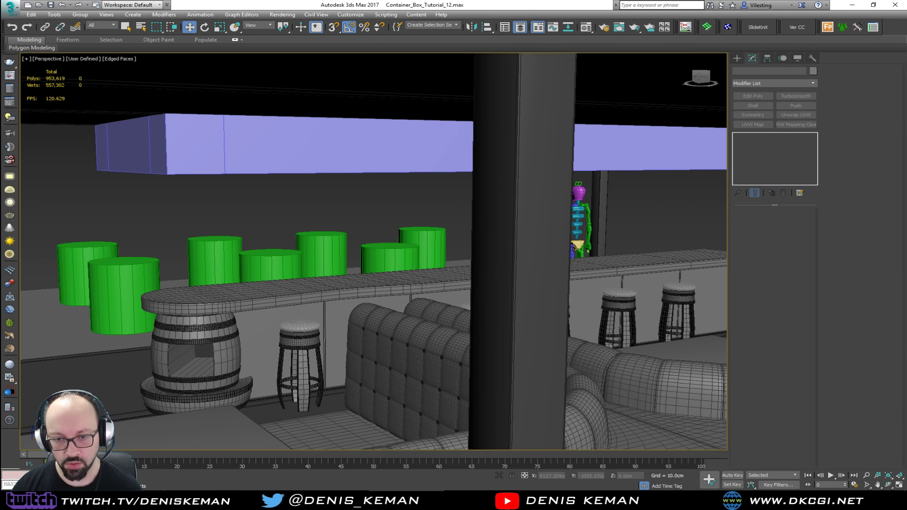
pyautogui.keyDown('alt'); pyautogui.moveTo(302, 223); pyautogui.dragTo(348, 232, button='middle'); pyautogui.keyUp('alt')
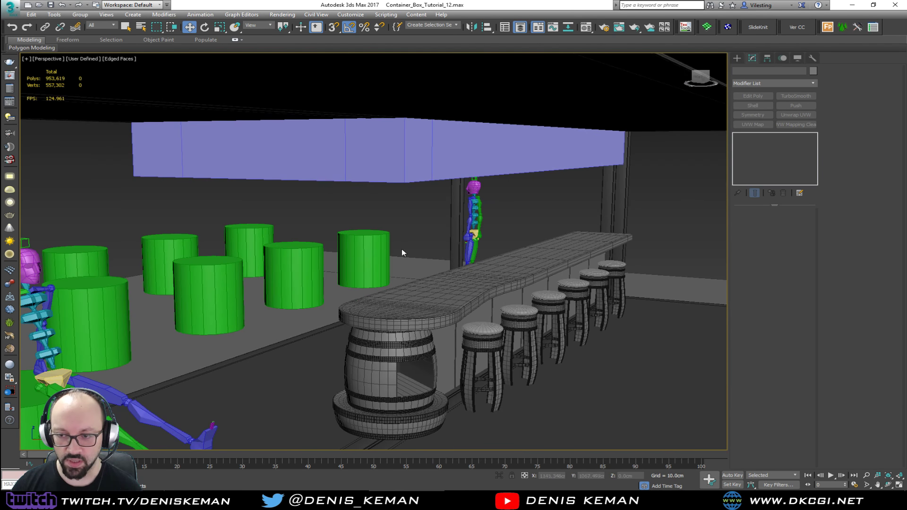
pyautogui.keyDown('alt'); pyautogui.moveTo(401, 249); pyautogui.dragTo(391, 202, button='middle'); pyautogui.keyUp('alt')
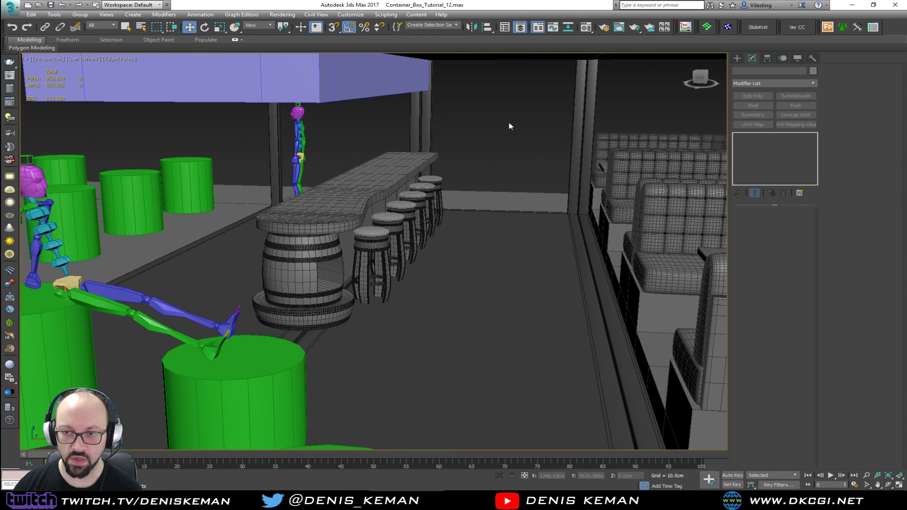
pyautogui.keyDown('alt'); pyautogui.moveTo(451, 171); pyautogui.dragTo(313, 185, button='middle'); pyautogui.keyUp('alt')
pyautogui.scroll(-10, 312, 185)
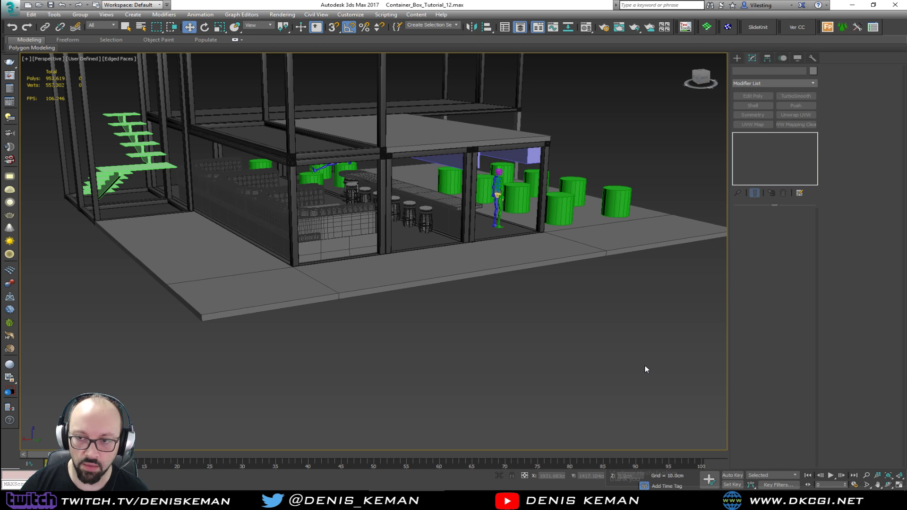
pyautogui.scroll(8, 442, 279)
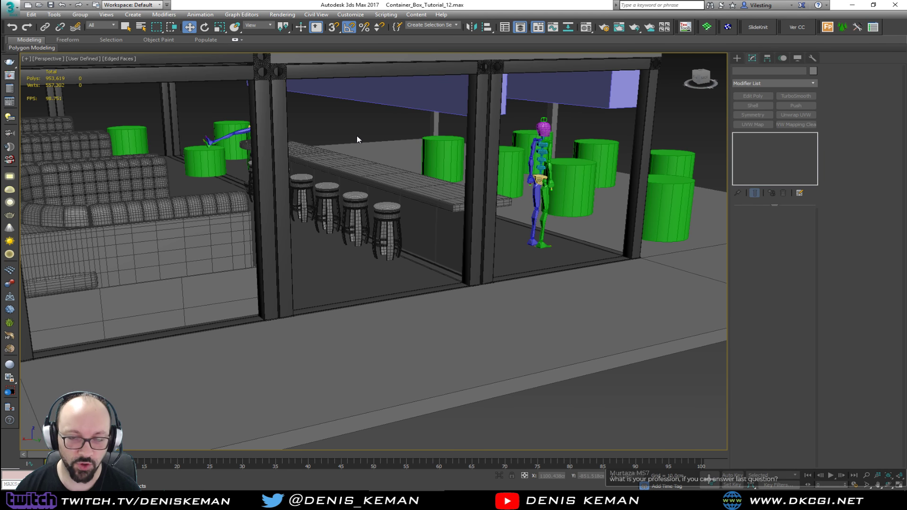
# - Turn off edged faces and examine the shaded bar, stools and seating from outside the container frame
pyautogui.moveTo(357, 136); pyautogui.dragTo(367, 203, button='middle')
pyautogui.press('F4')
pyautogui.scroll(-4, 374, 207)
pyautogui.scroll(5, 368, 208)
pyautogui.scroll(-5, 365, 201)
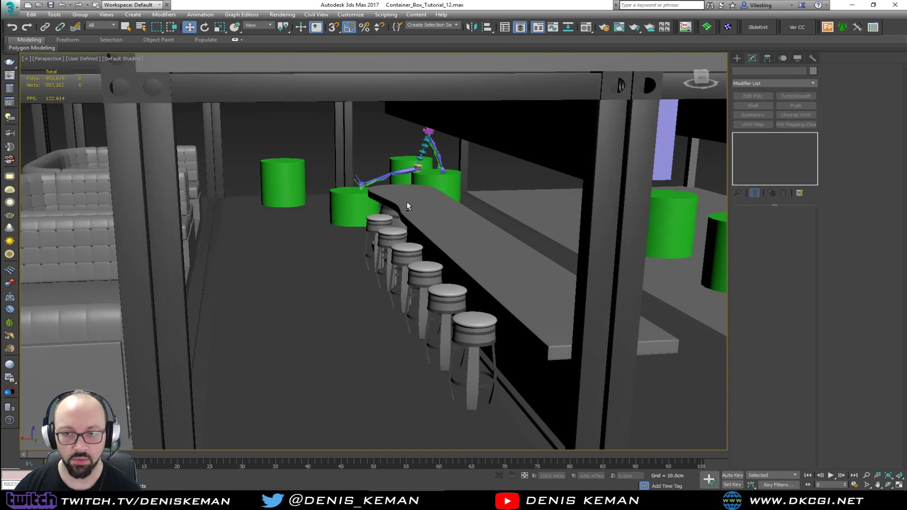
pyautogui.keyDown('alt'); pyautogui.moveTo(407, 202); pyautogui.dragTo(355, 187, button='middle'); pyautogui.keyUp('alt')
pyautogui.scroll(-5, 316, 193)
pyautogui.scroll(5, 287, 189)
pyautogui.scroll(-5, 350, 188)
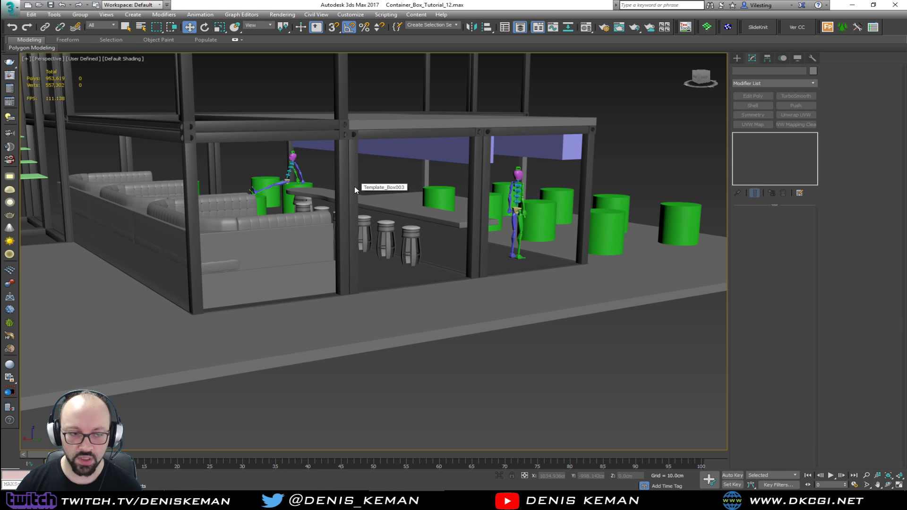
pyautogui.scroll(2, 355, 187)
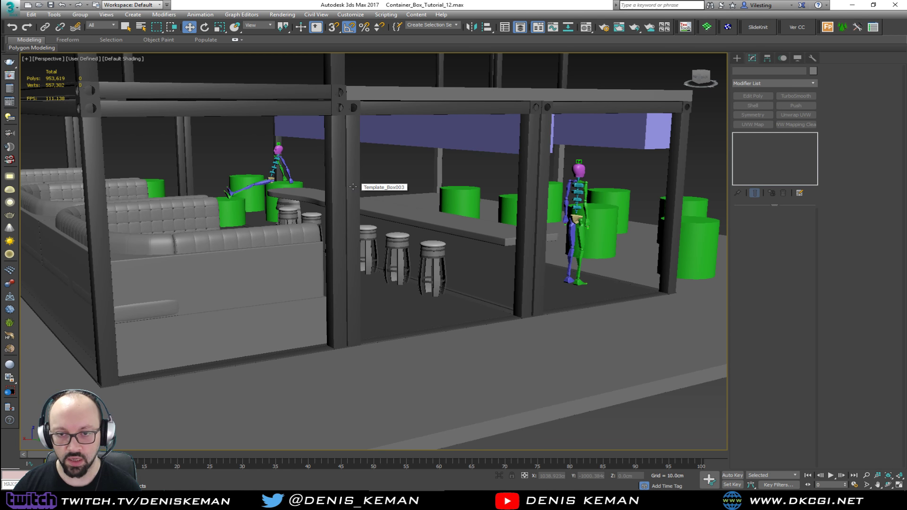
pyautogui.keyDown('alt'); pyautogui.moveTo(355, 187); pyautogui.dragTo(328, 187, button='middle'); pyautogui.keyUp('alt')
pyautogui.keyDown('alt'); pyautogui.moveTo(384, 178); pyautogui.dragTo(417, 168, button='middle'); pyautogui.keyUp('alt')
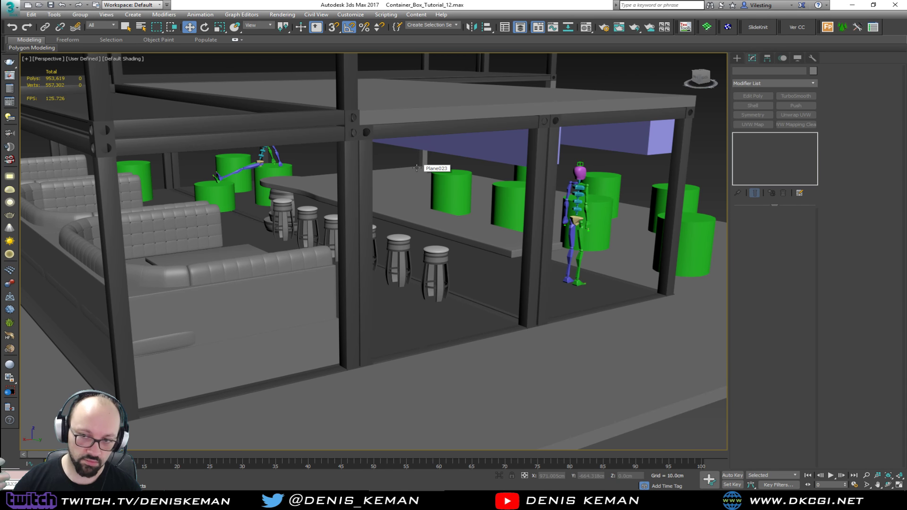
pyautogui.moveTo(417, 167)
pyautogui.keyDown('alt'); pyautogui.mouseDown(button='middle')
pyautogui.moveTo(423, 163)
pyautogui.moveTo(413, 165)
pyautogui.mouseUp(button='middle'); pyautogui.keyUp('alt')
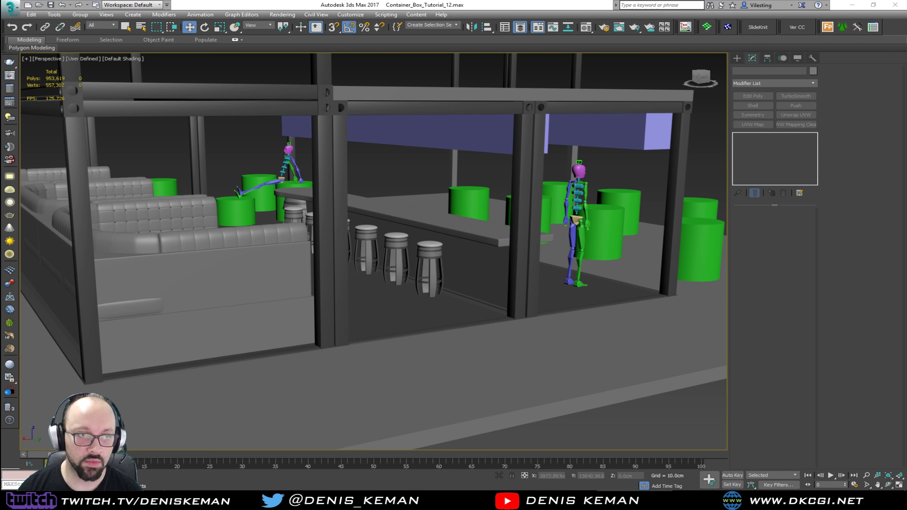
# - Bring the Follow List note in Notepad into view over the scene, read its recommended artists and channels, and move it away
pyautogui.moveTo(0, 137); pyautogui.dragTo(511, 54)
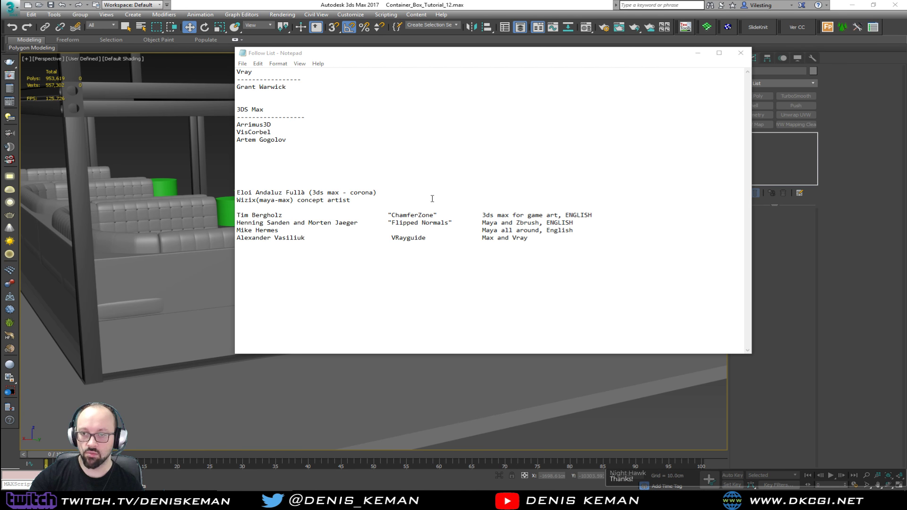
pyautogui.click(620, 238)
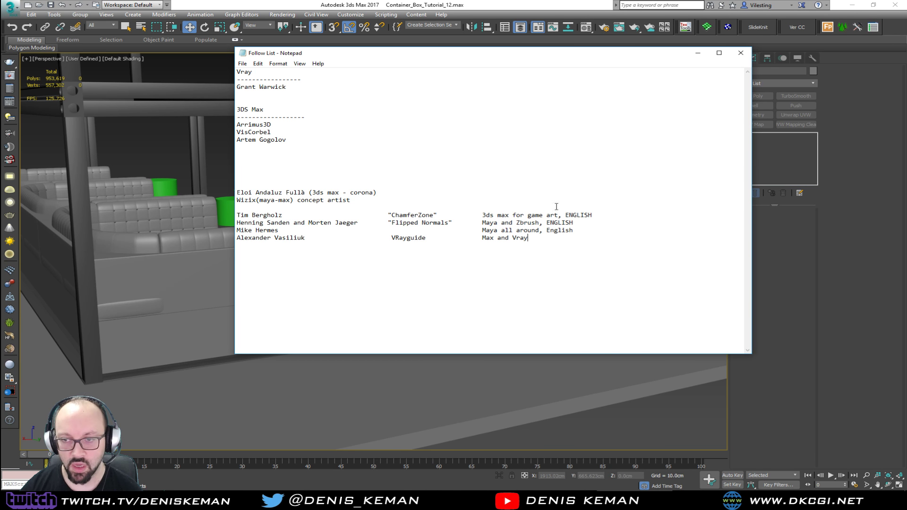
pyautogui.moveTo(454, 58); pyautogui.dragTo(503, 38)
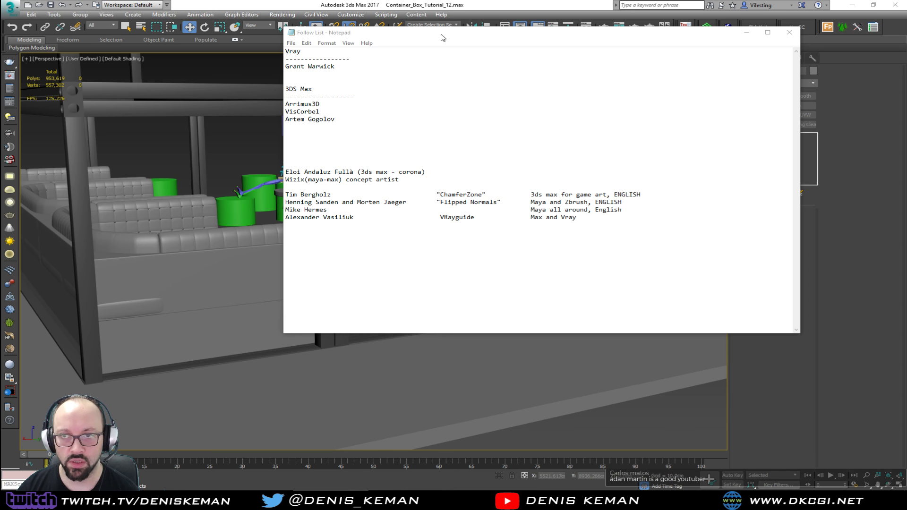
pyautogui.moveTo(442, 35); pyautogui.dragTo(0, 38)
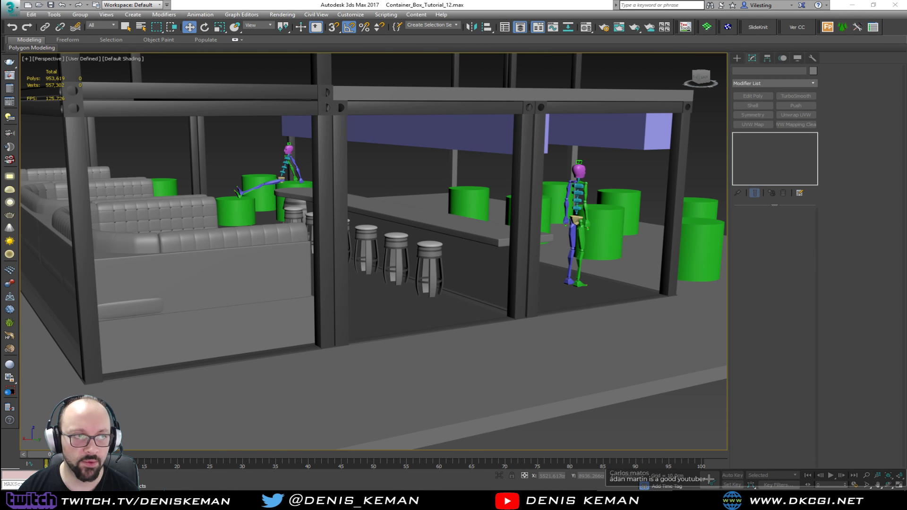